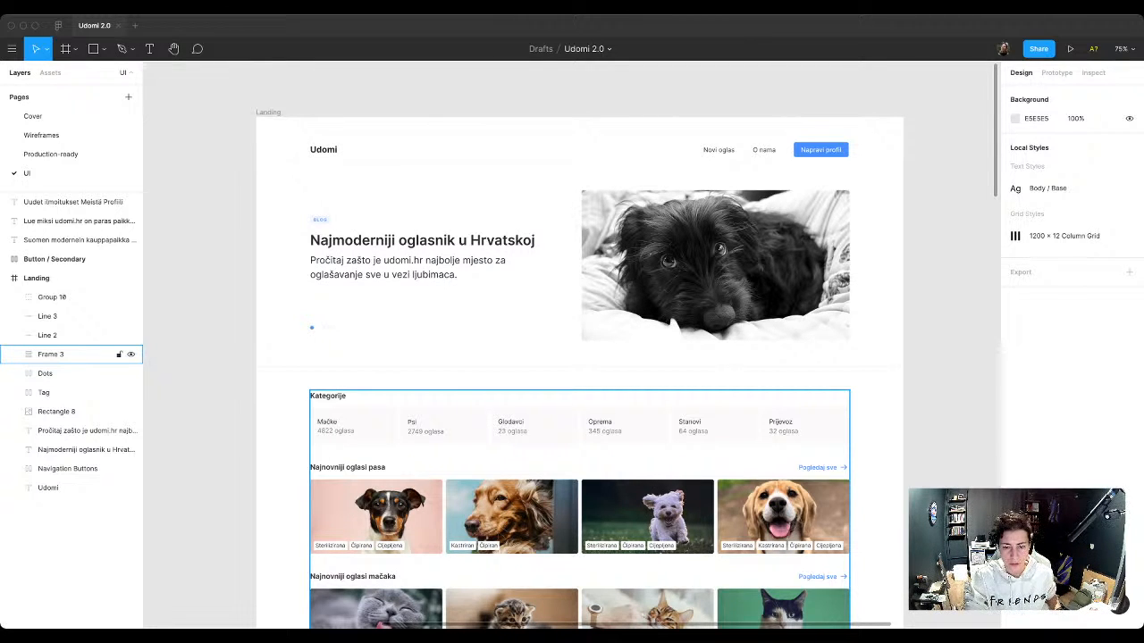
Step: Group the Udomi logo text, navigation buttons and divider line in the Landing frame's header
key("Escape")
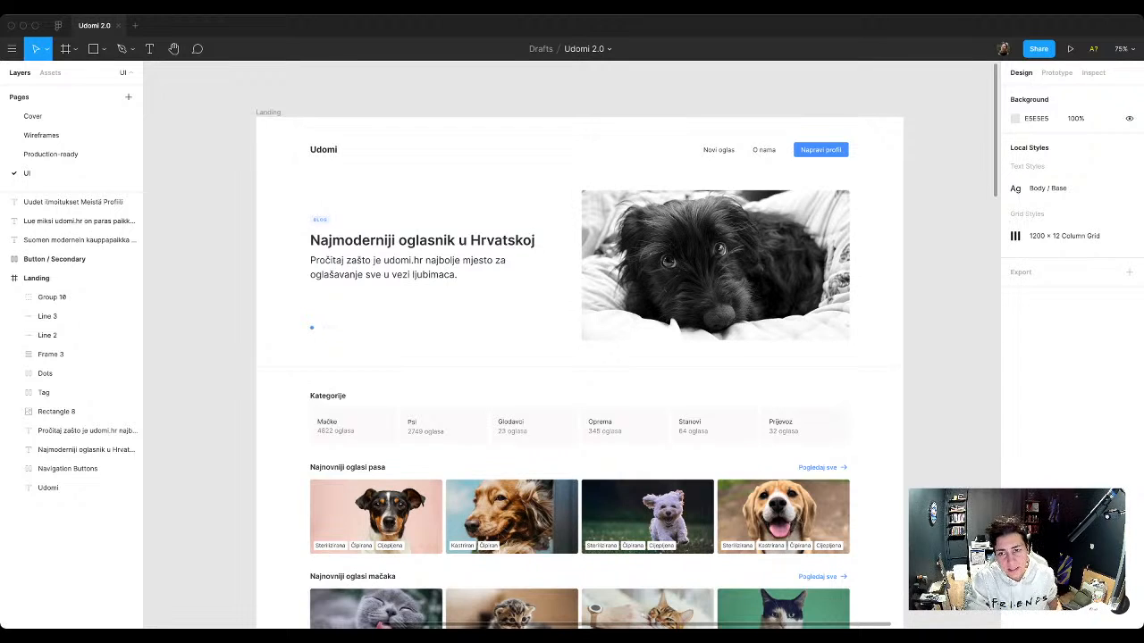
left_click_drag(914, 171, 232, 132)
key("super+g")
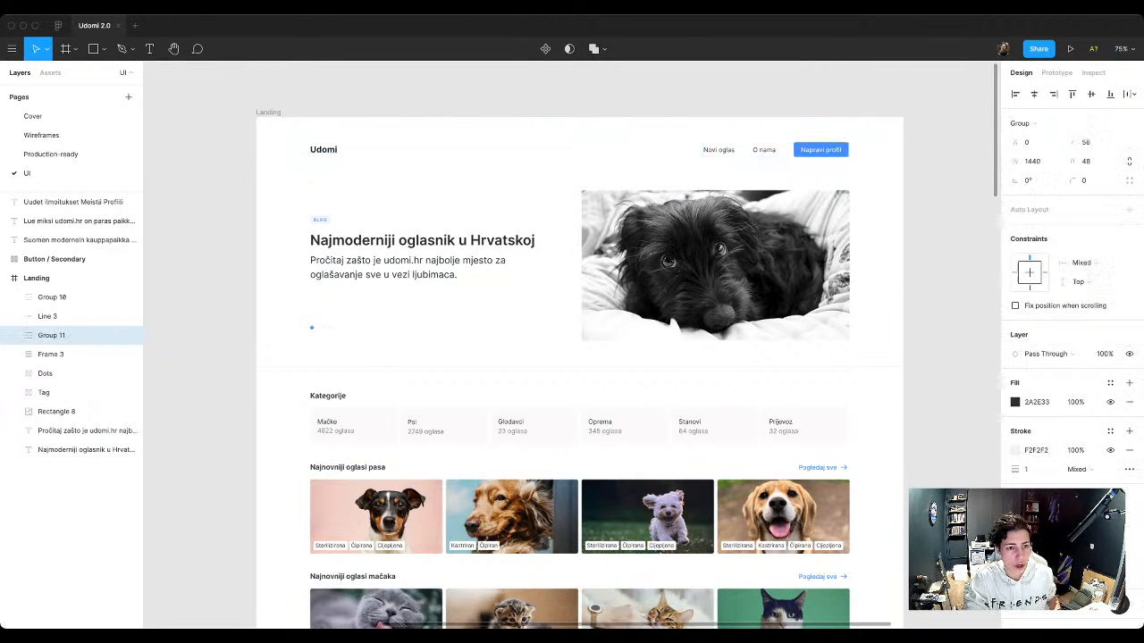
Step: Move the header group up to a Y position of 20 in the Landing frame
key("shift+Up")
key("shift+Up")
key("shift+Up")
key("shift+Up")
key("shift+Up")
key("shift+Up")
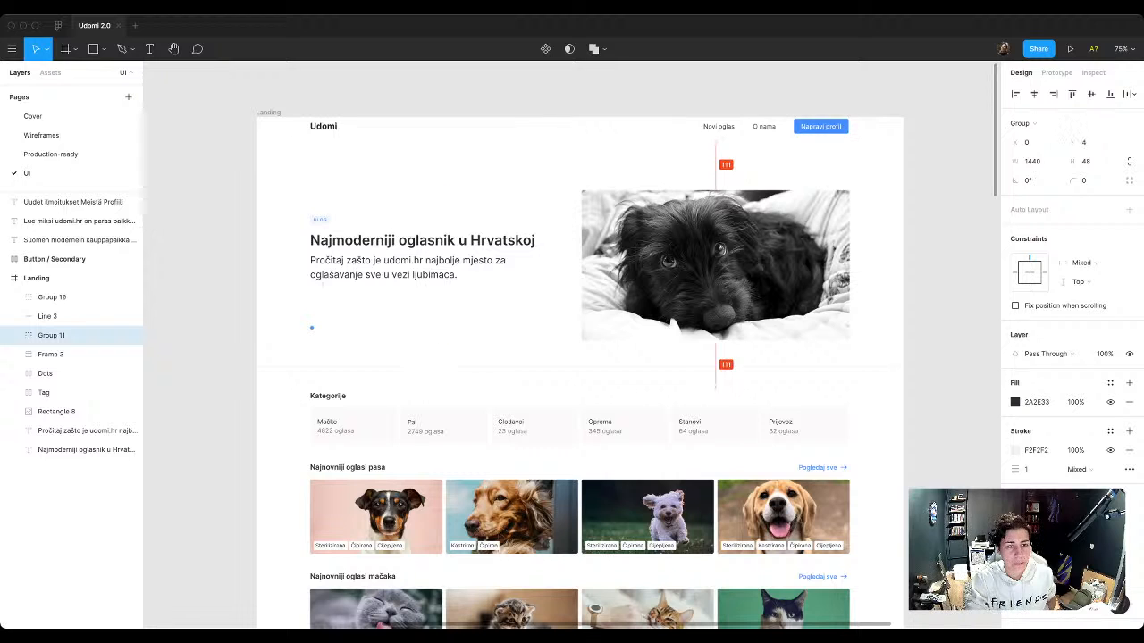
key("shift+Down")
key("shift+Down")
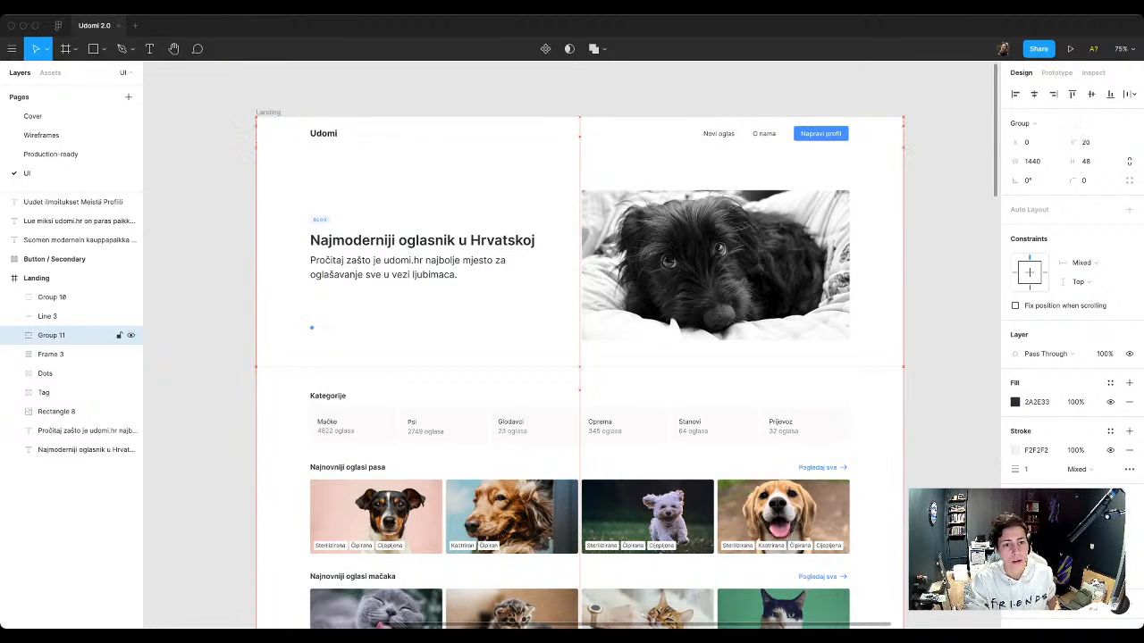
key("Escape")
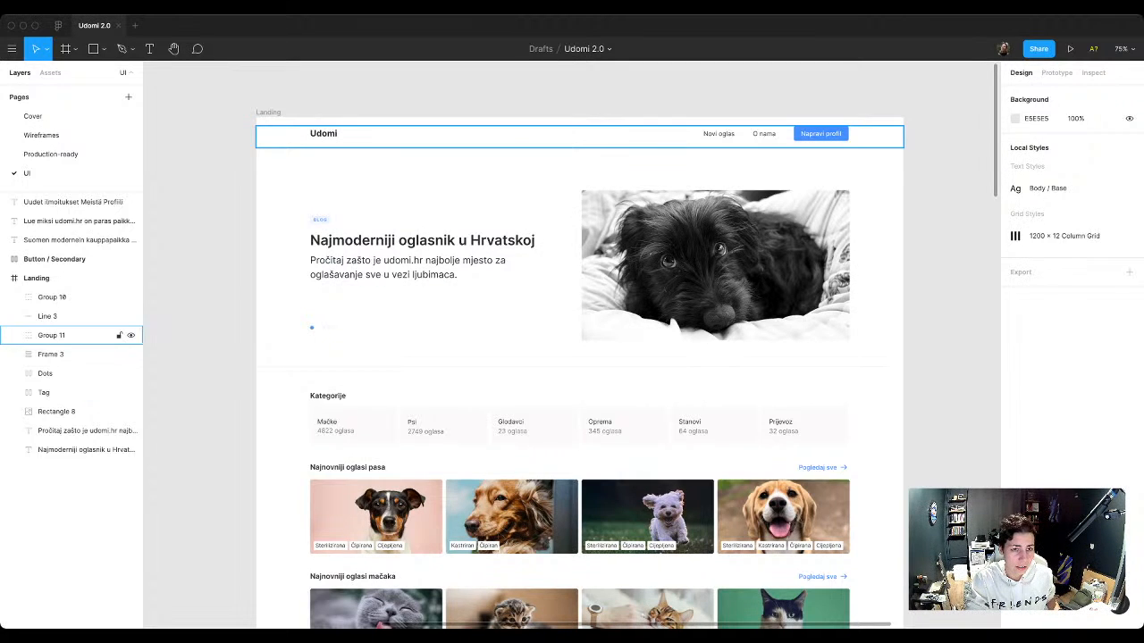
left_click(323, 133, "super")
key("Escape")
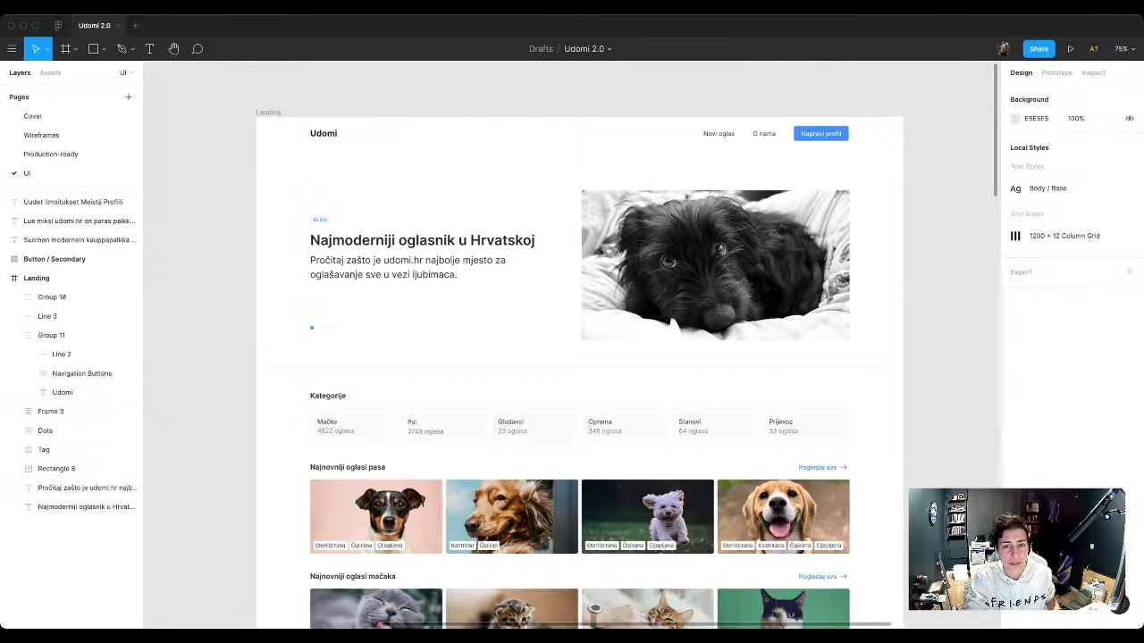
scroll(409, 95, "up", 2)
scroll(408, 95, "down", 3)
scroll(408, 95, "up", 1)
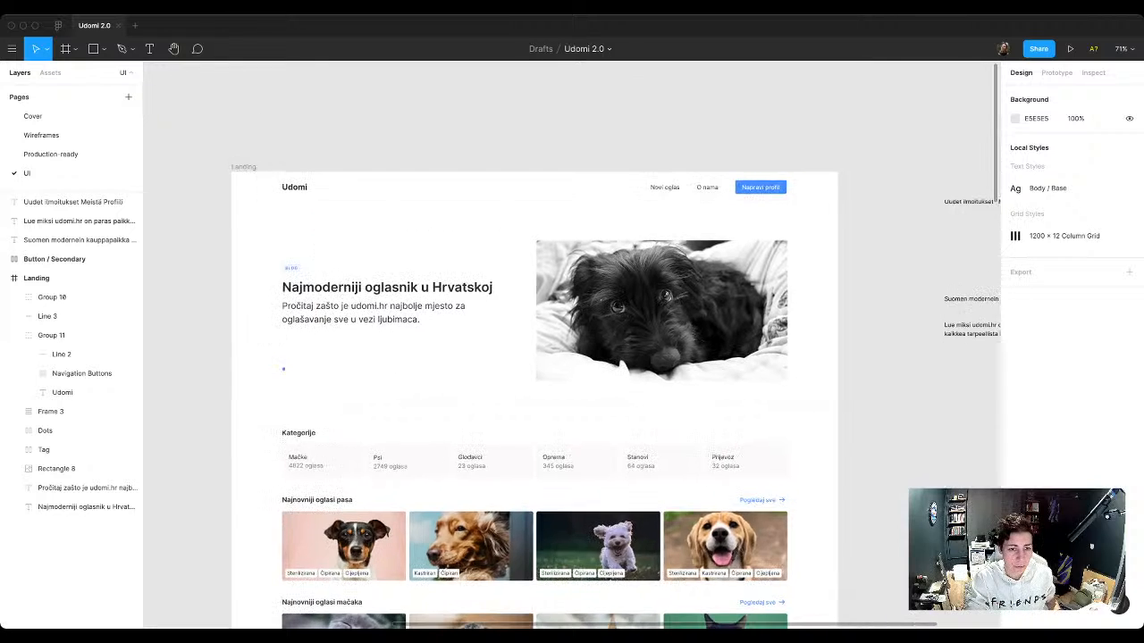
scroll(409, 94, "left", 1)
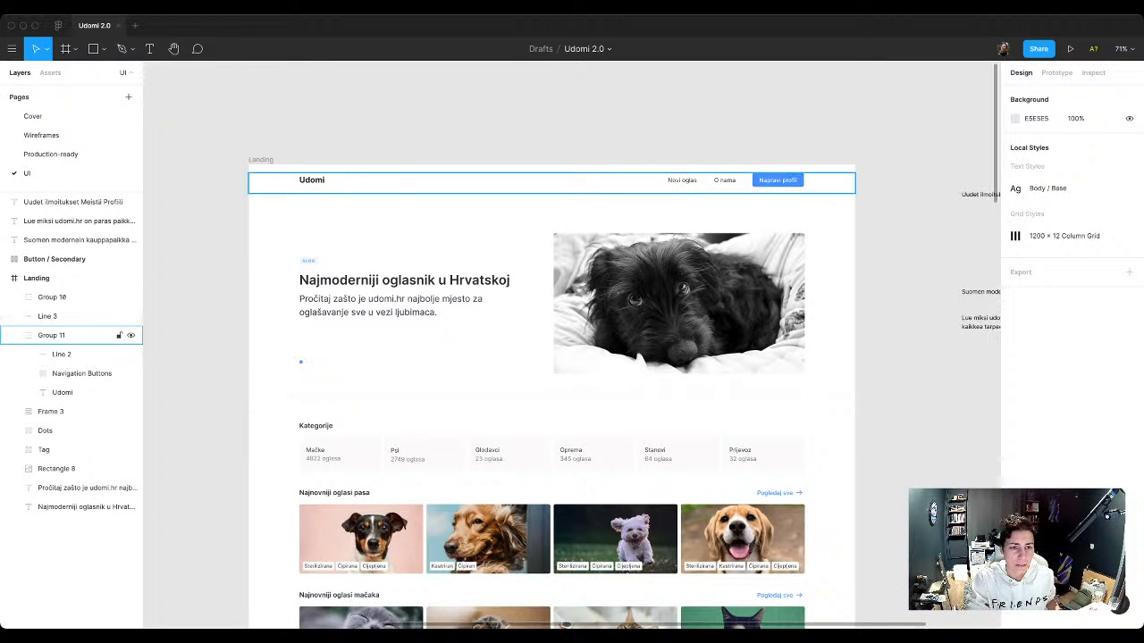
left_click(72, 335)
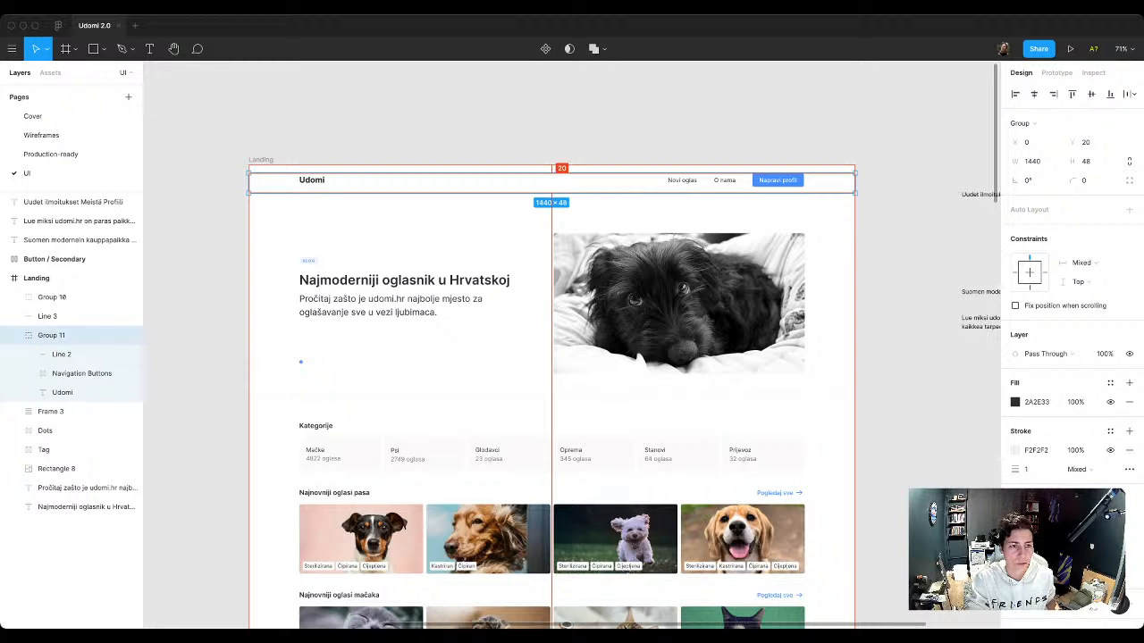
key("Escape")
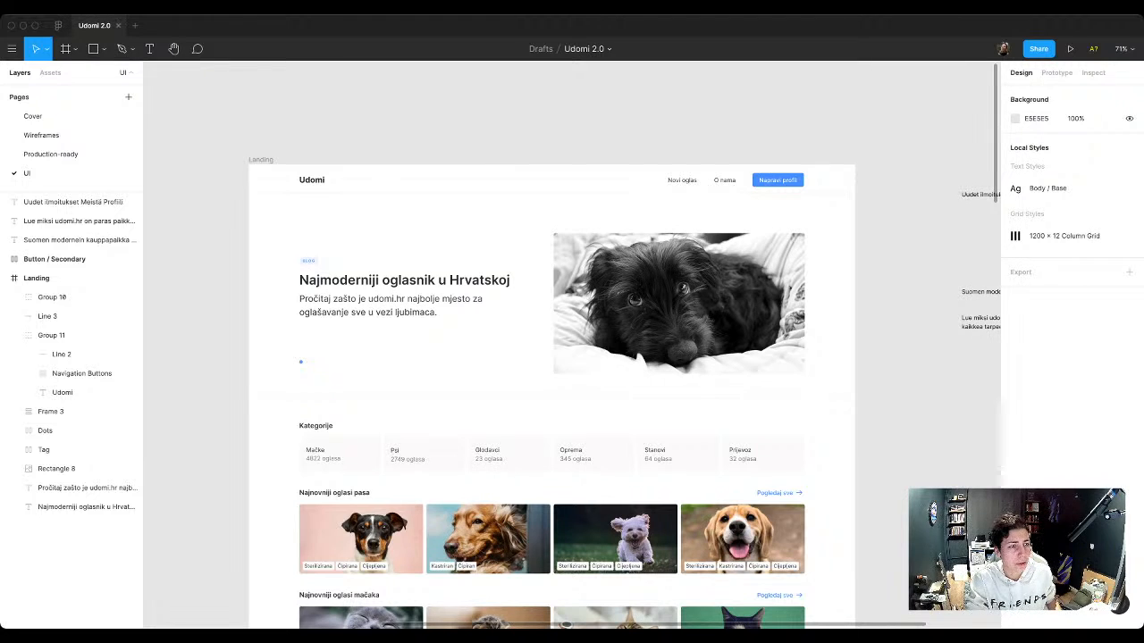
Step: Set the big nudge amount to 8 in the preferences
left_click(12, 48)
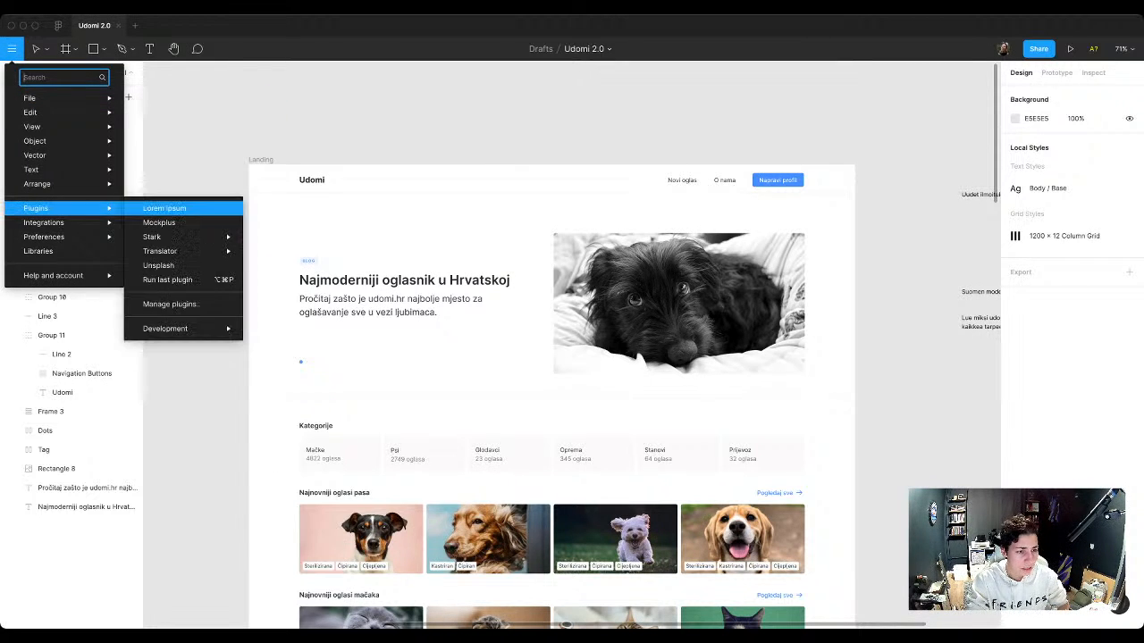
mouse_move(53, 236)
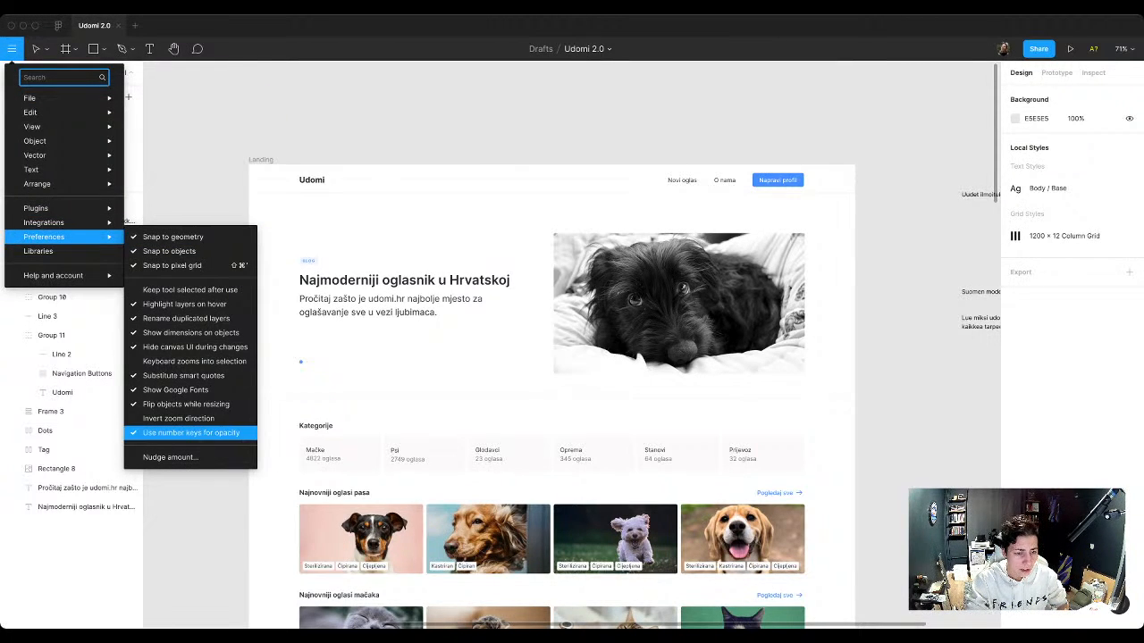
left_click(170, 456)
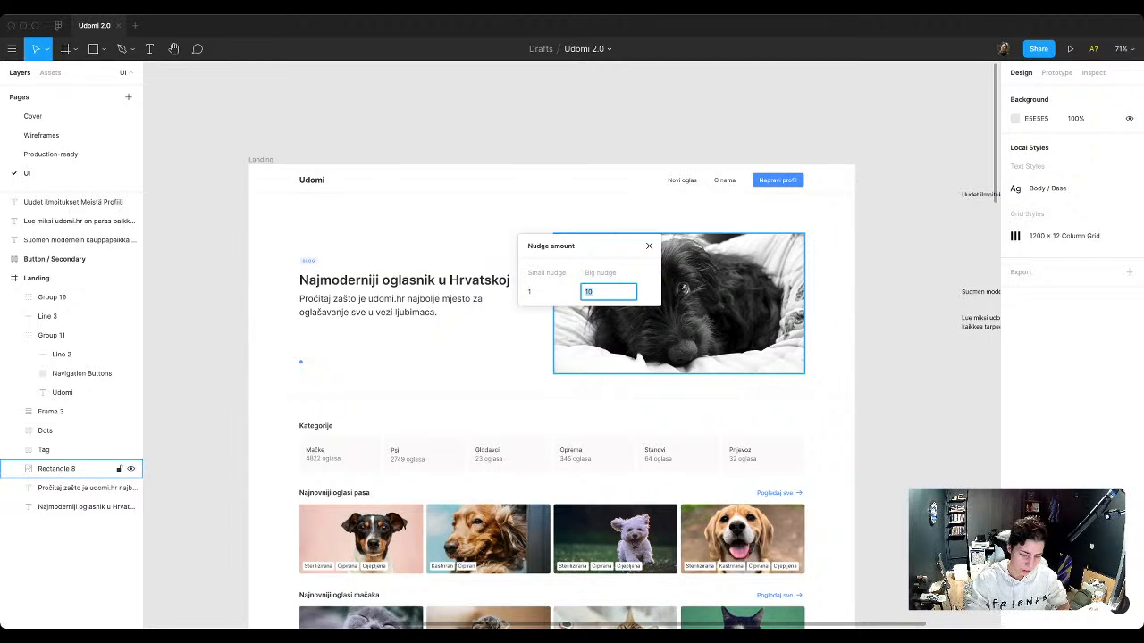
type("8")
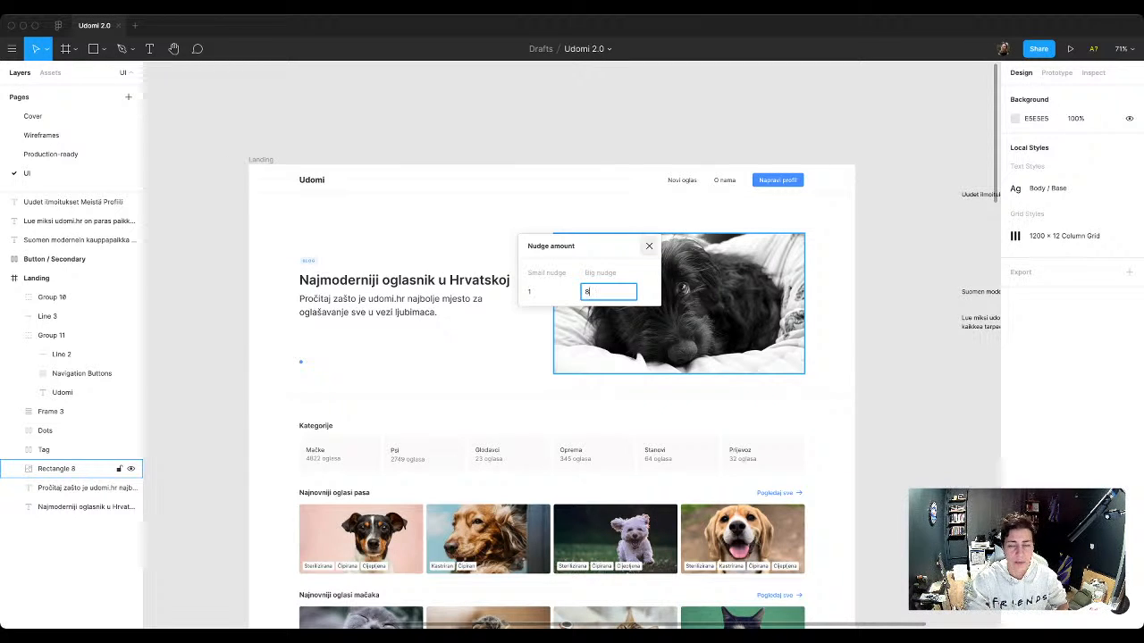
left_click(650, 246)
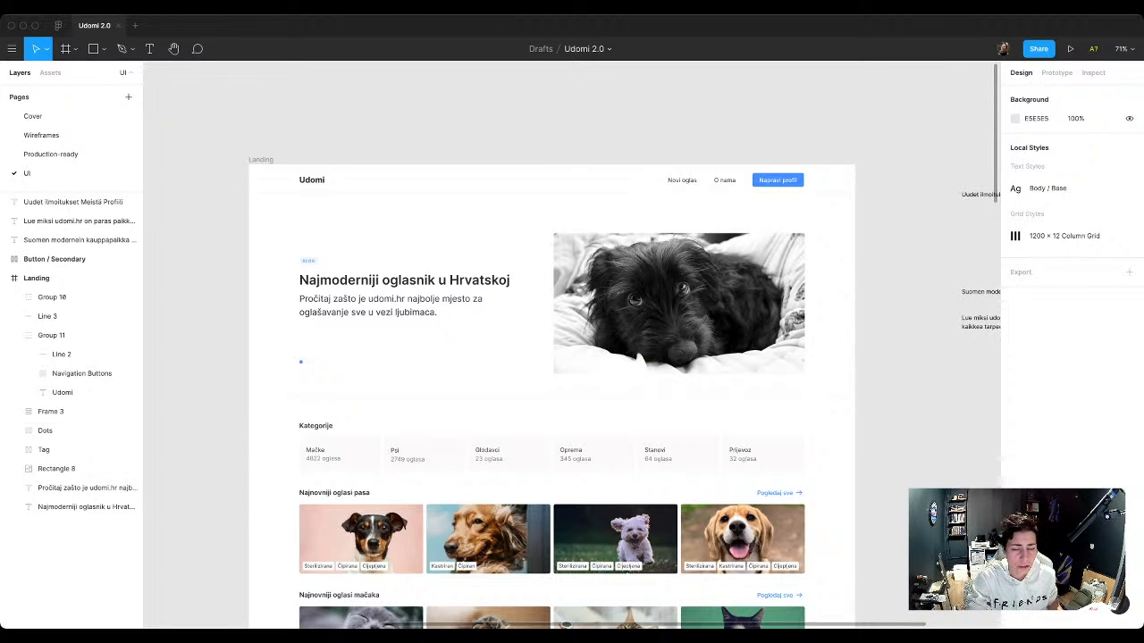
Step: Try applying auto layout to the whole header group, and undo it
left_click(81, 335)
scroll(440, 128, "up", 3)
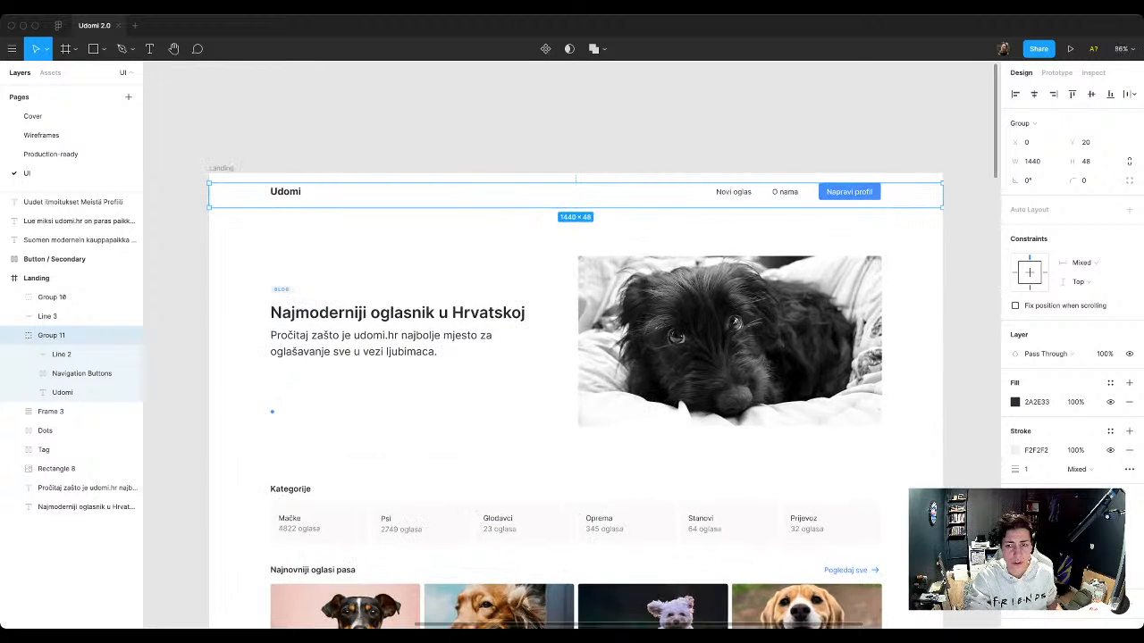
scroll(609, 65, "up", 1)
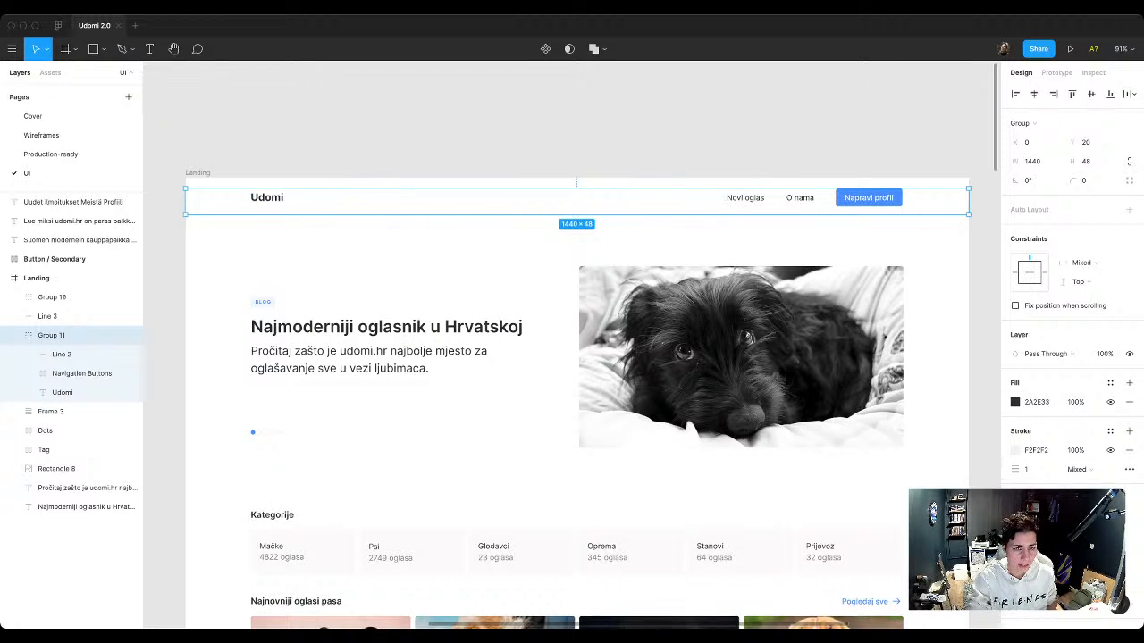
left_click(1022, 122)
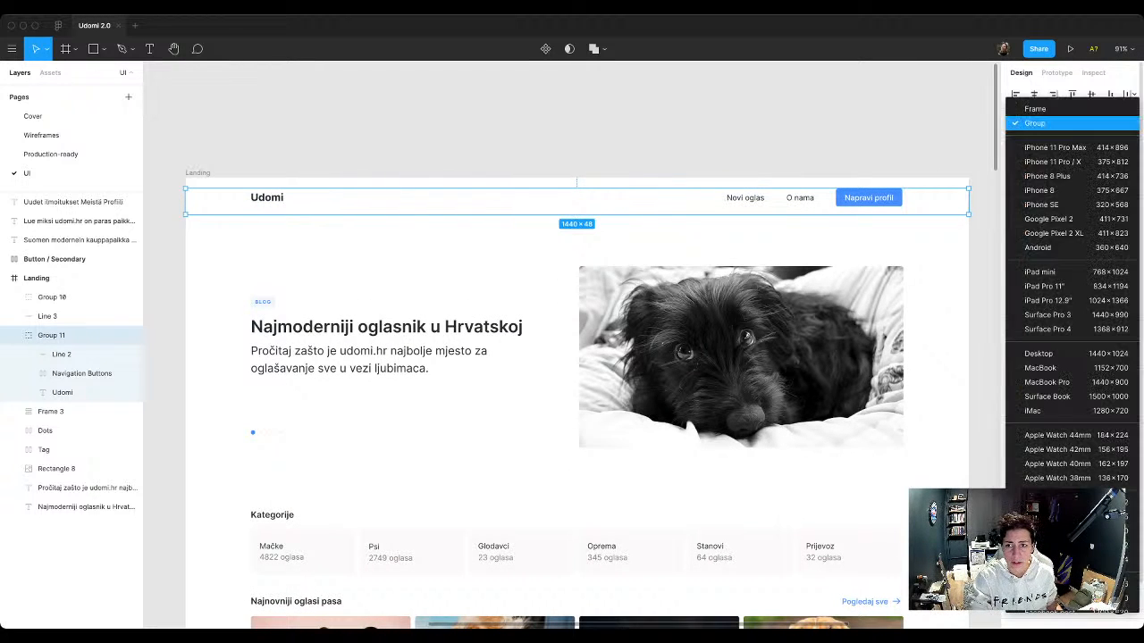
key("Escape")
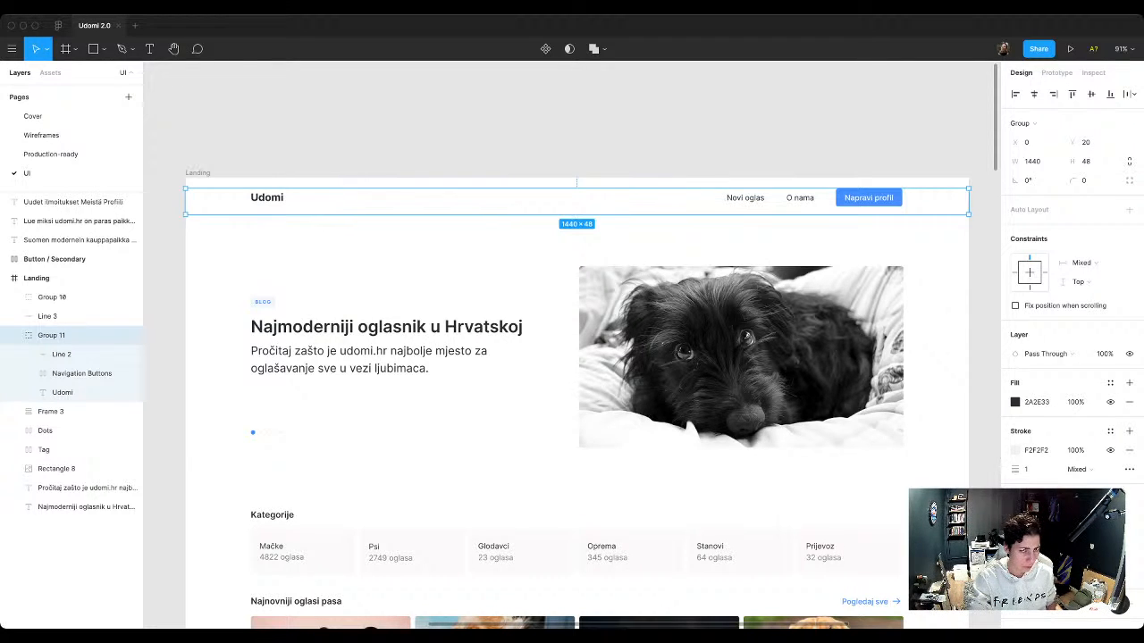
key("shift+a")
key("super+z")
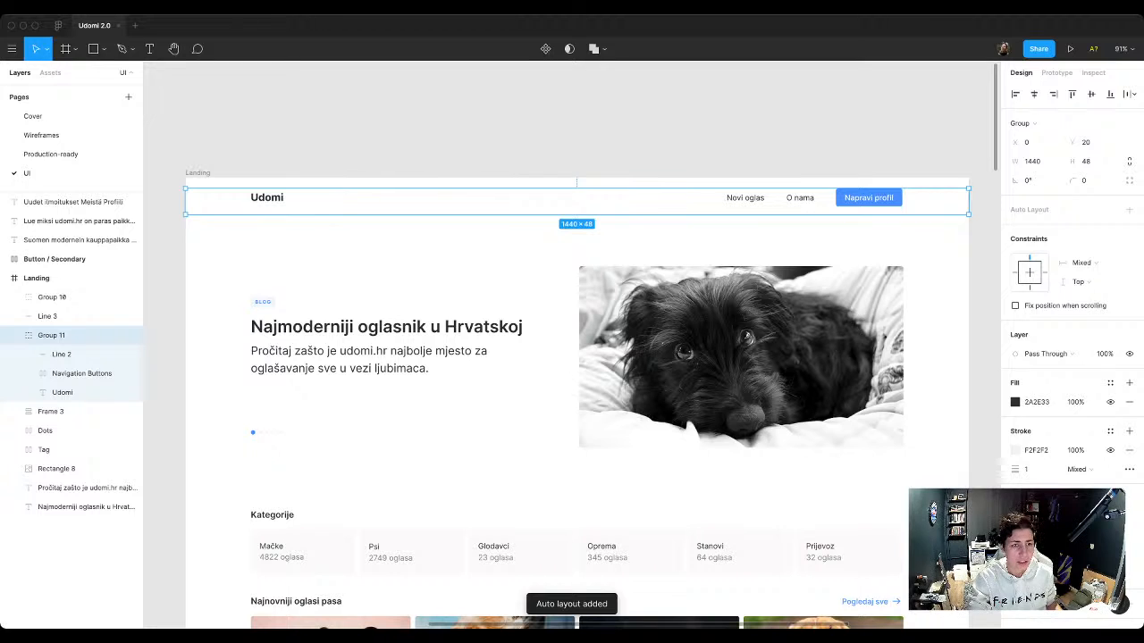
Step: Combine the Udomi logo text and the Navigation Buttons frame into one auto layout frame
double_click(266, 197)
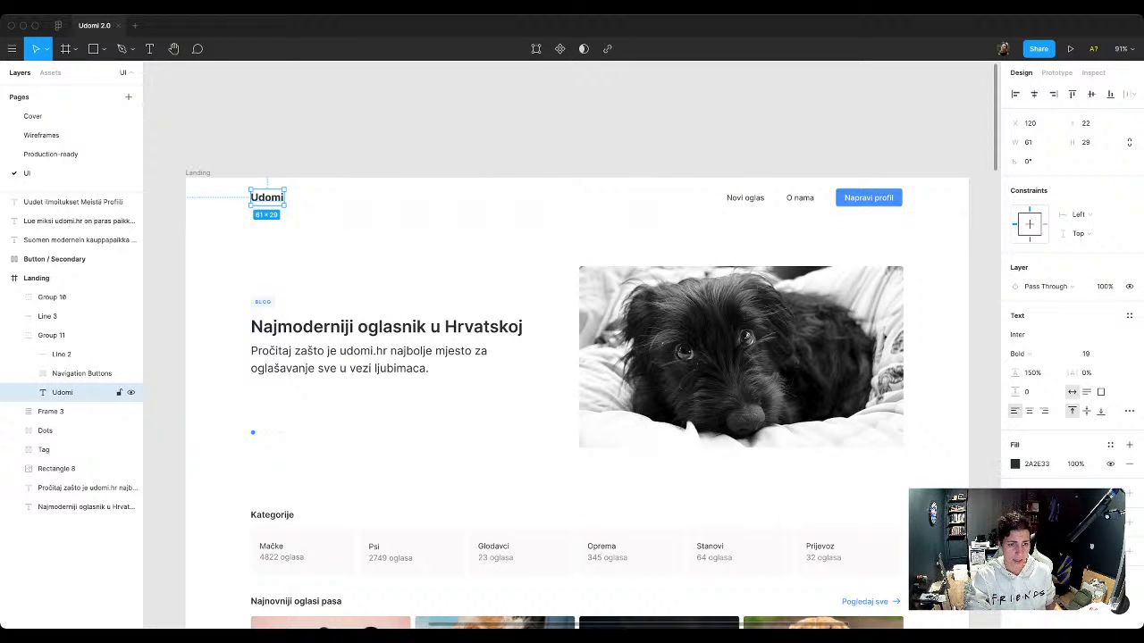
left_click(80, 374)
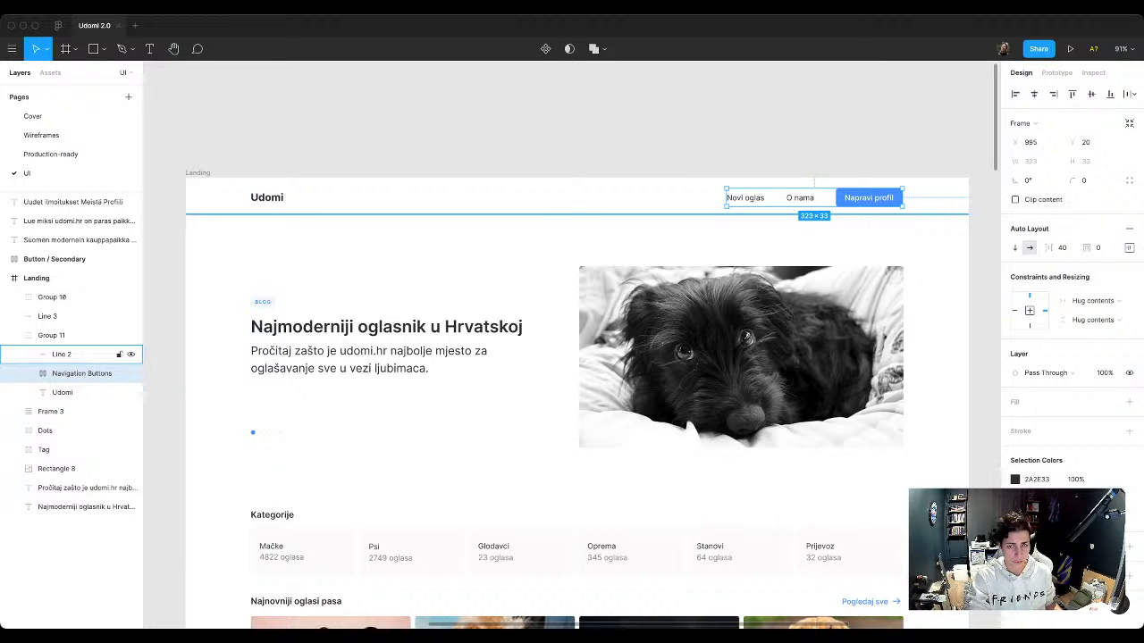
left_click(80, 393, "shift")
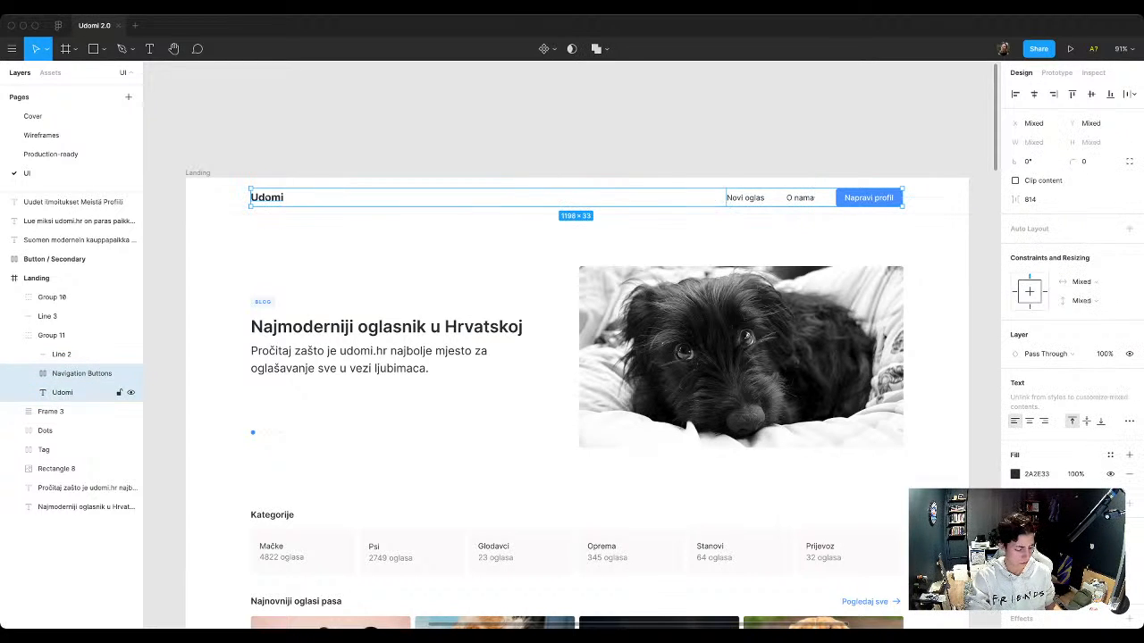
key("shift+a")
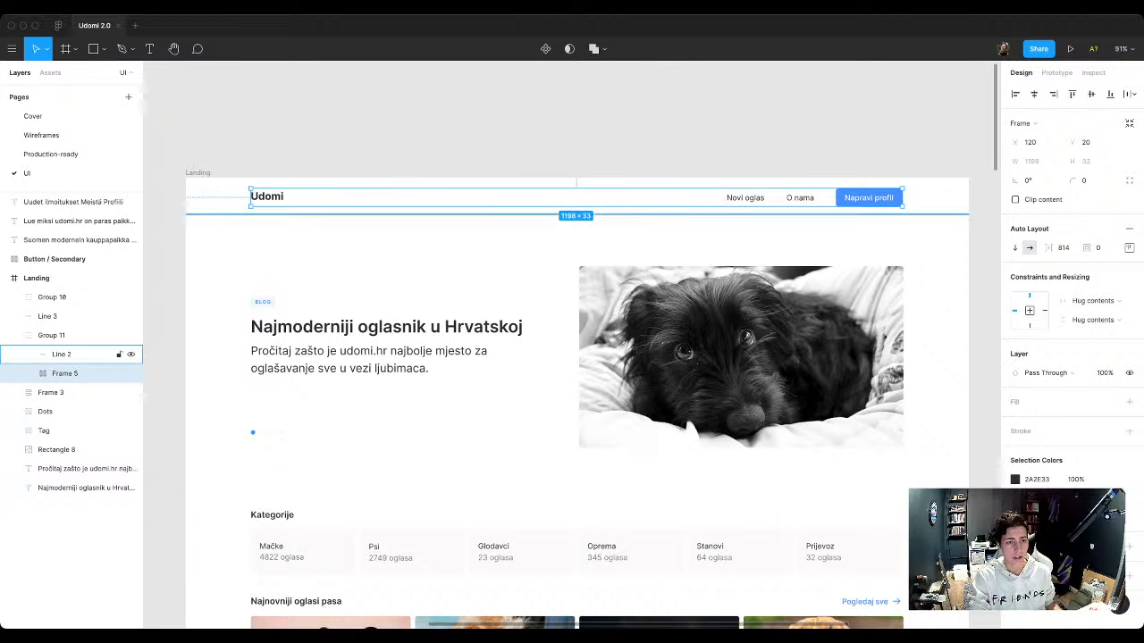
Step: Try wrapping the header's divider line and logo-navigation frame in auto layout with a left padding of 50, and undo both changes
left_click(61, 354)
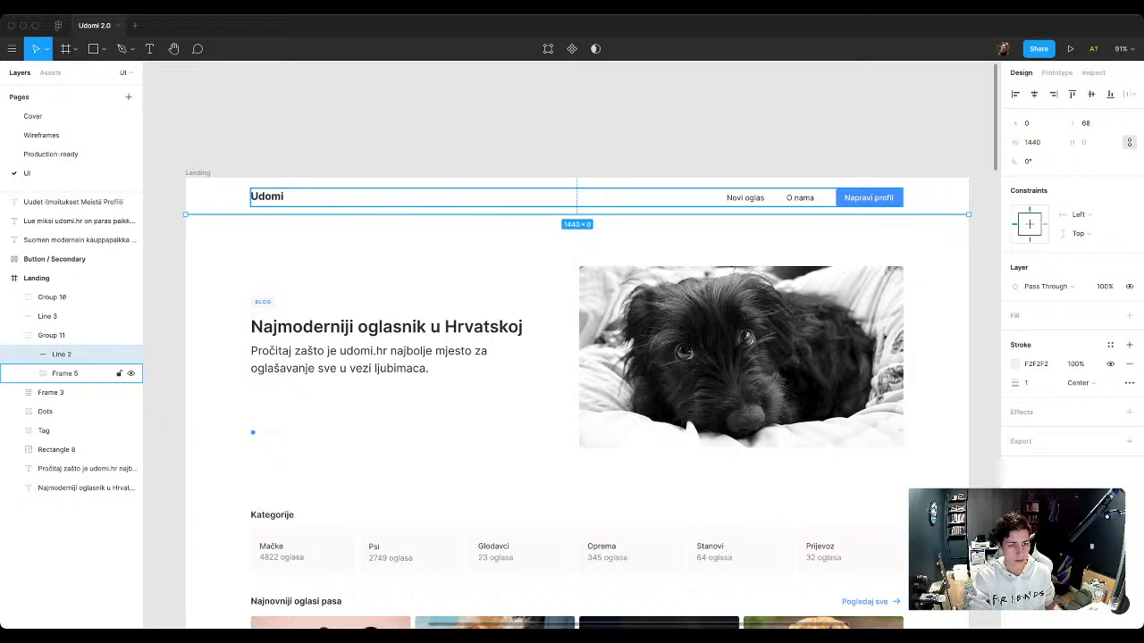
left_click(64, 373, "shift")
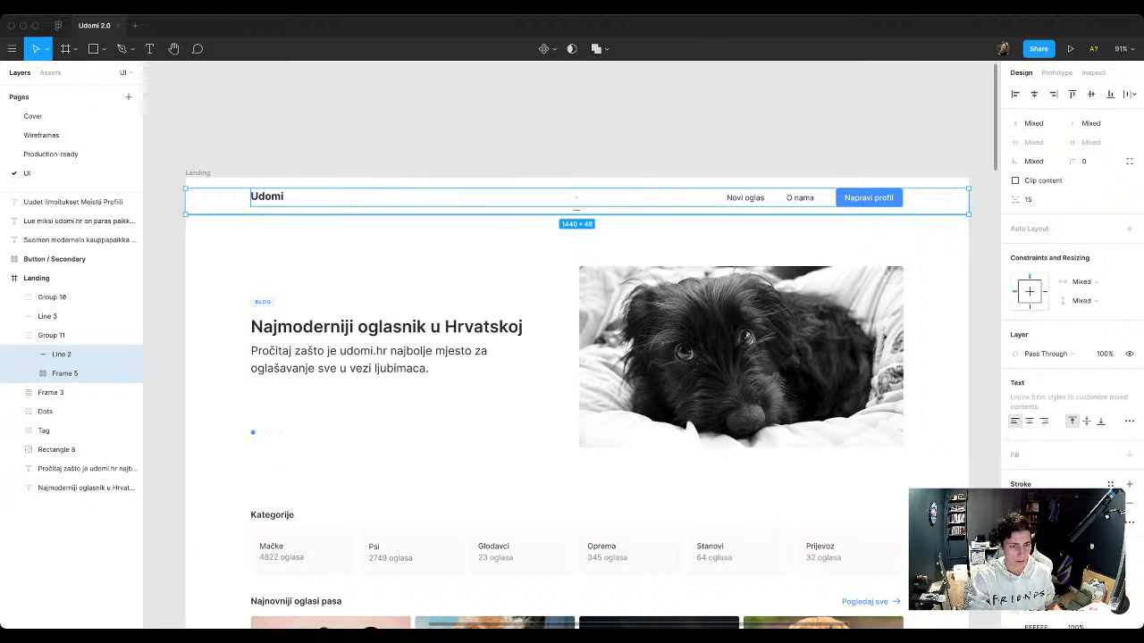
key("shift+a")
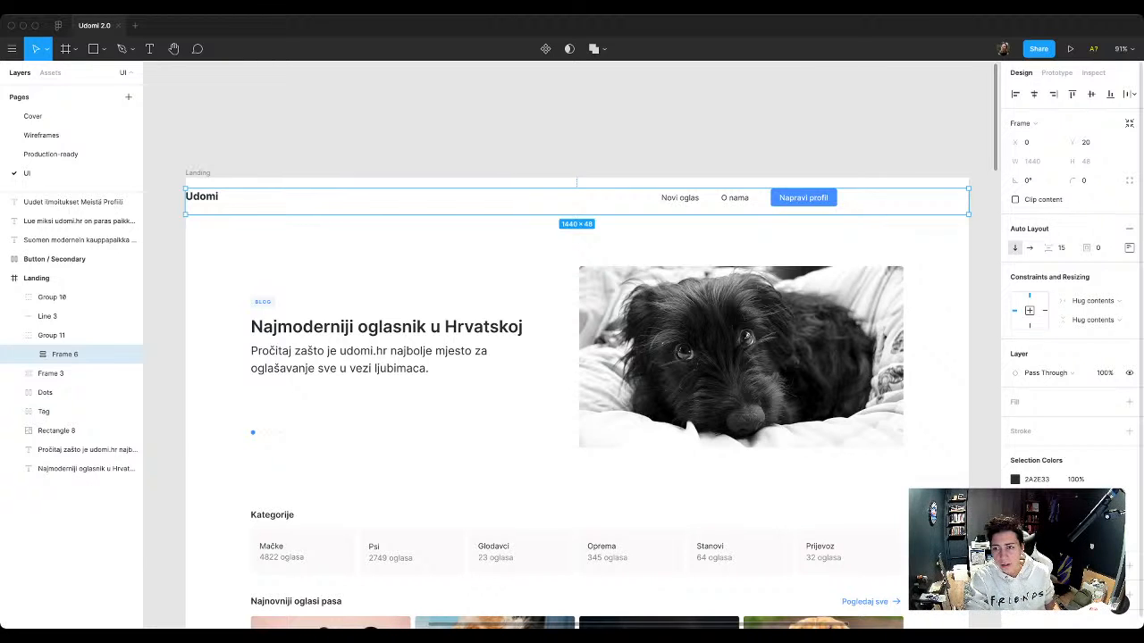
left_click(1129, 248)
left_click(1054, 298)
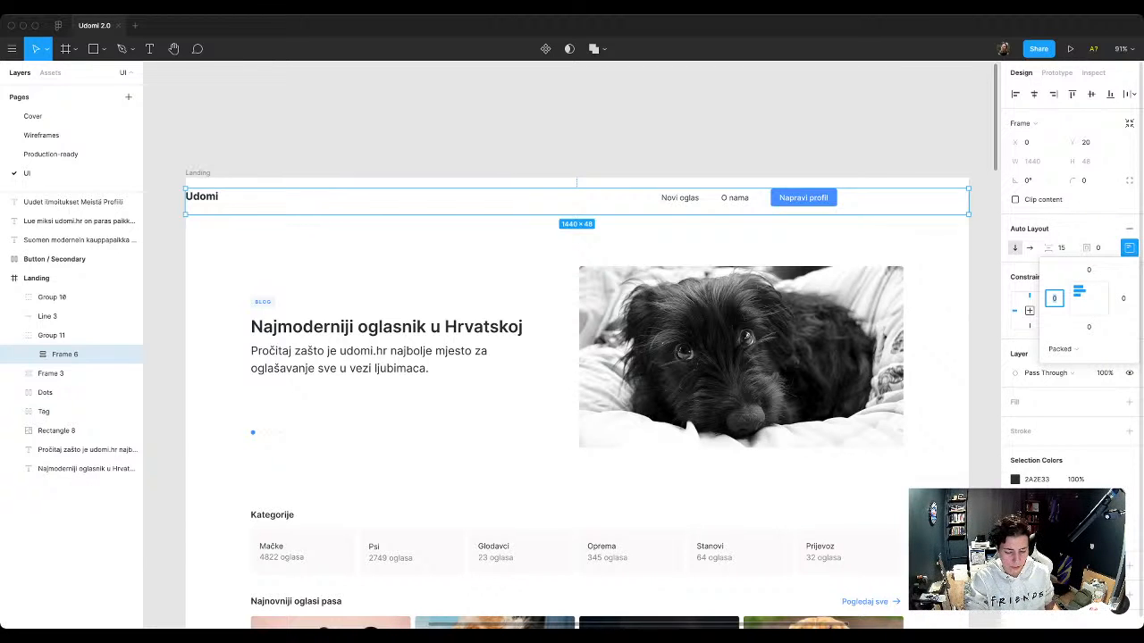
type("50")
key("Return")
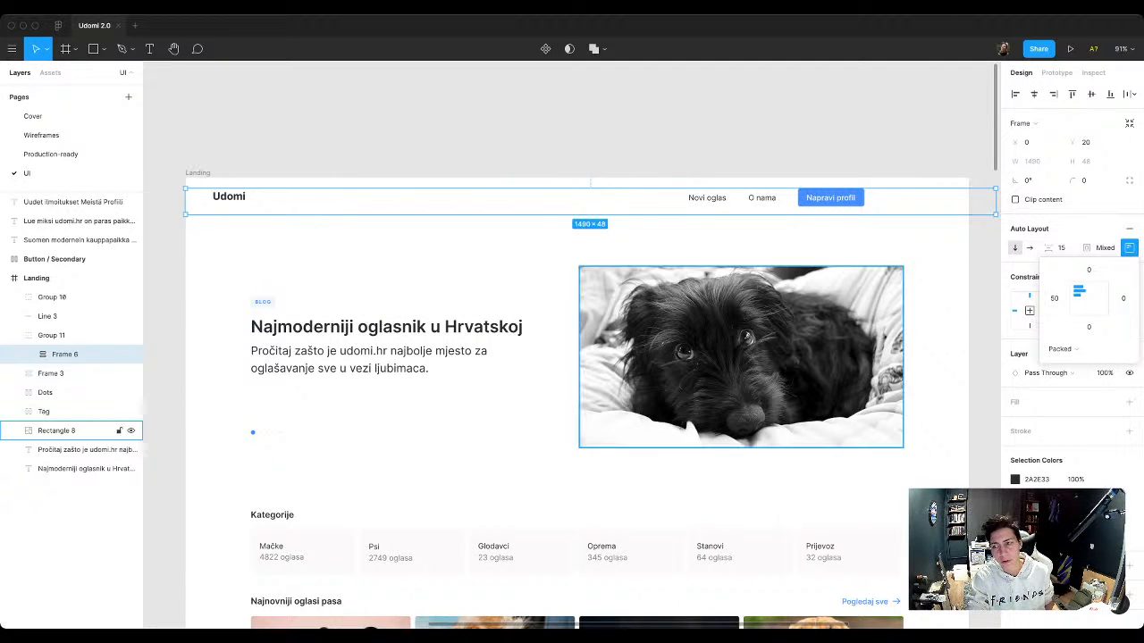
key("ctrl+z")
key("ctrl+z")
key("Escape")
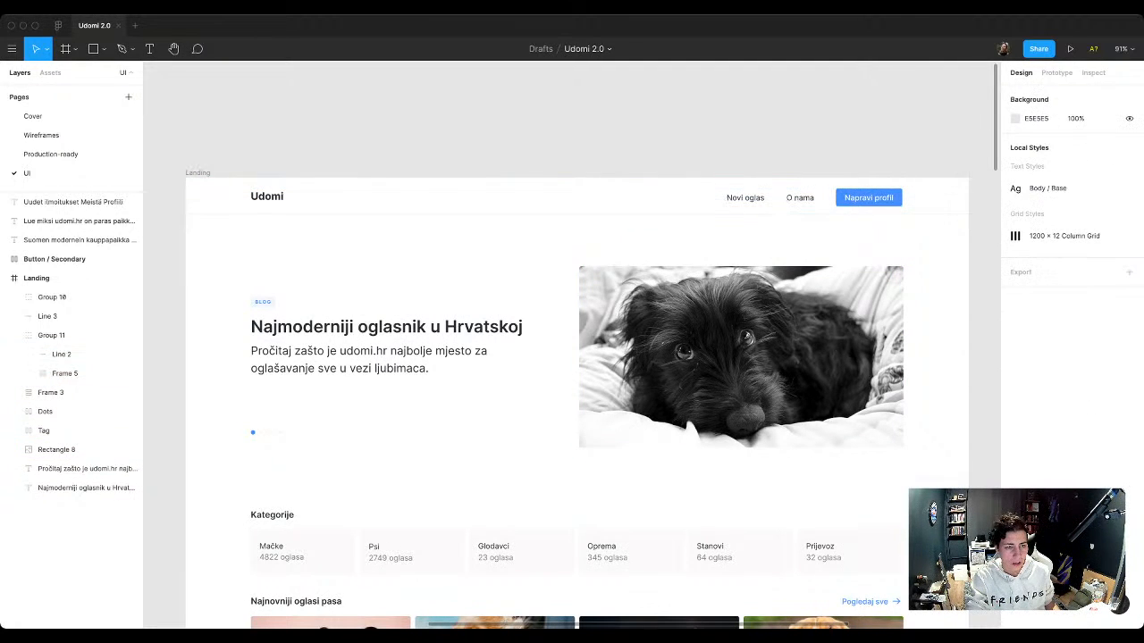
Step: Ungroup the header group so the divider line and logo-navigation frame sit directly in the Landing frame
left_click(52, 335)
key("ctrl+shift+g")
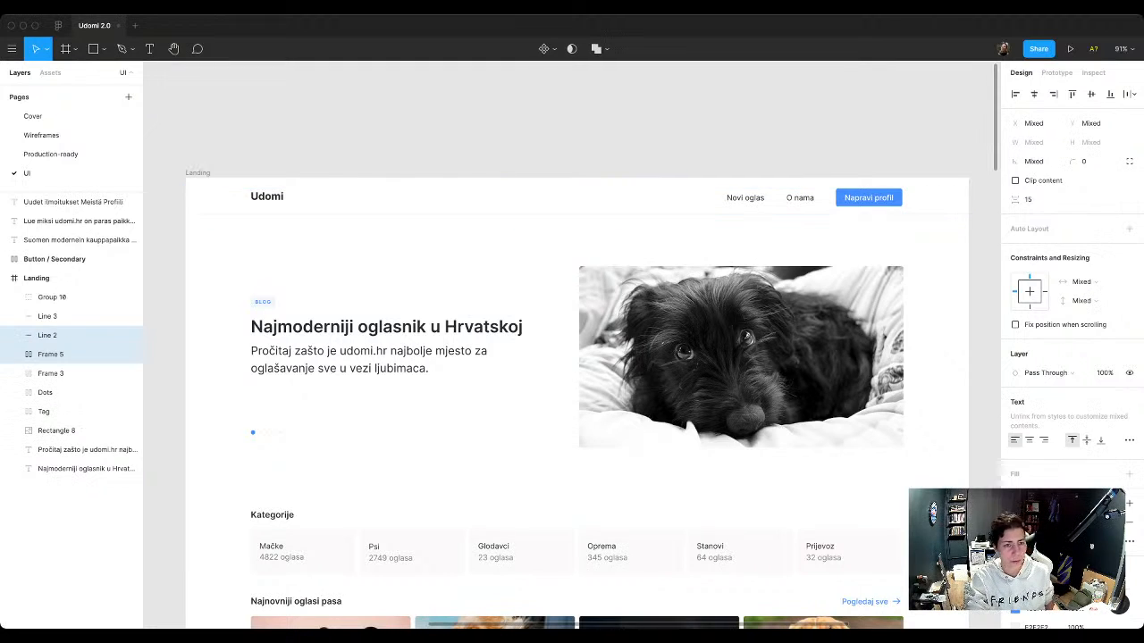
key("Escape")
Step: Set the logo-navigation frame's auto layout alignment to center
left_click(50, 354)
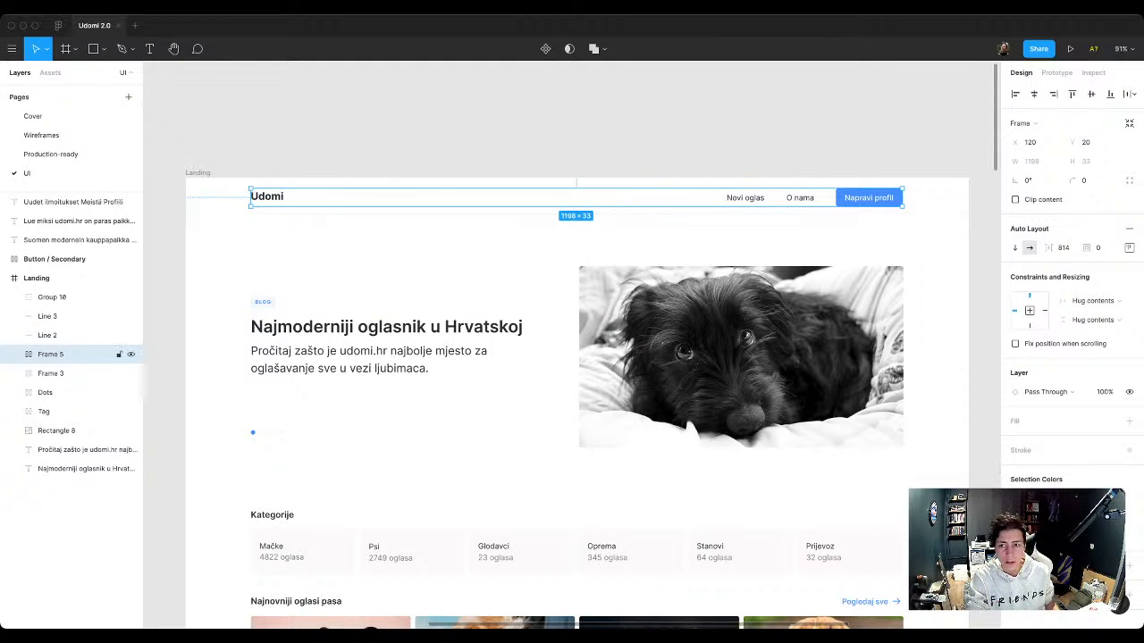
left_click(1129, 247)
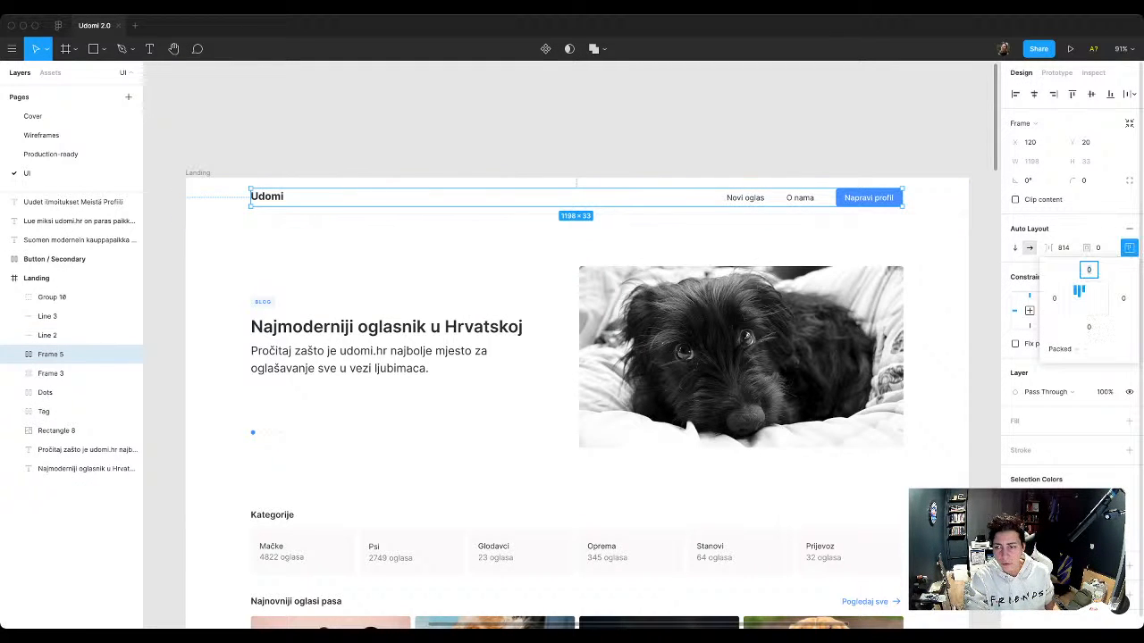
left_click(1088, 297)
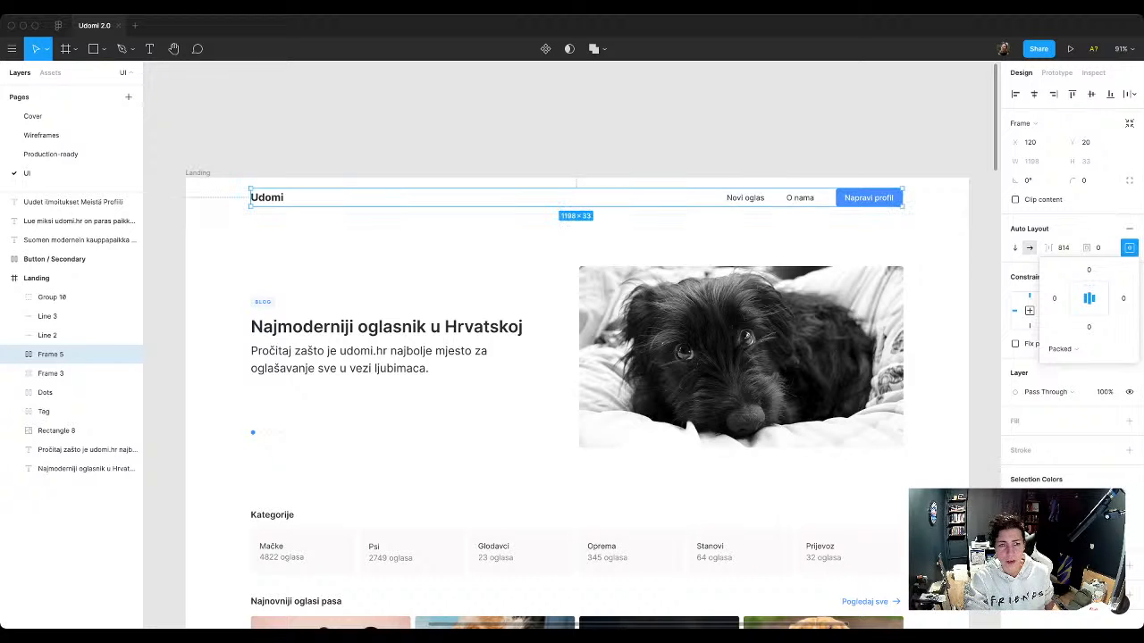
key("Escape")
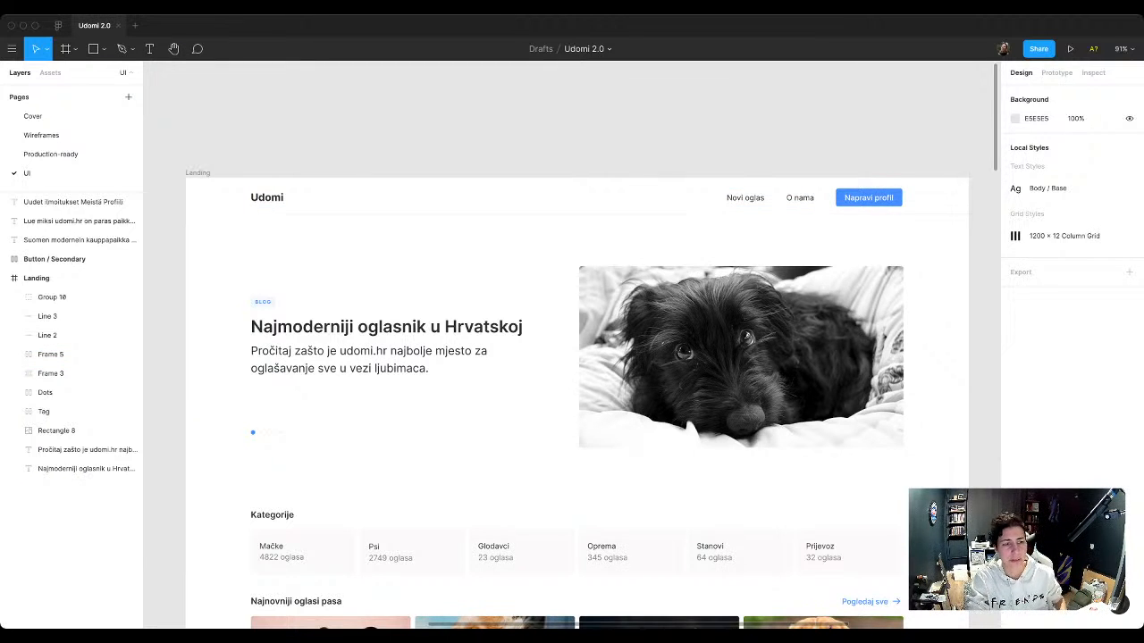
Step: Apply the 1200 x 12 Column Grid style to the Landing frame
left_click(37, 278)
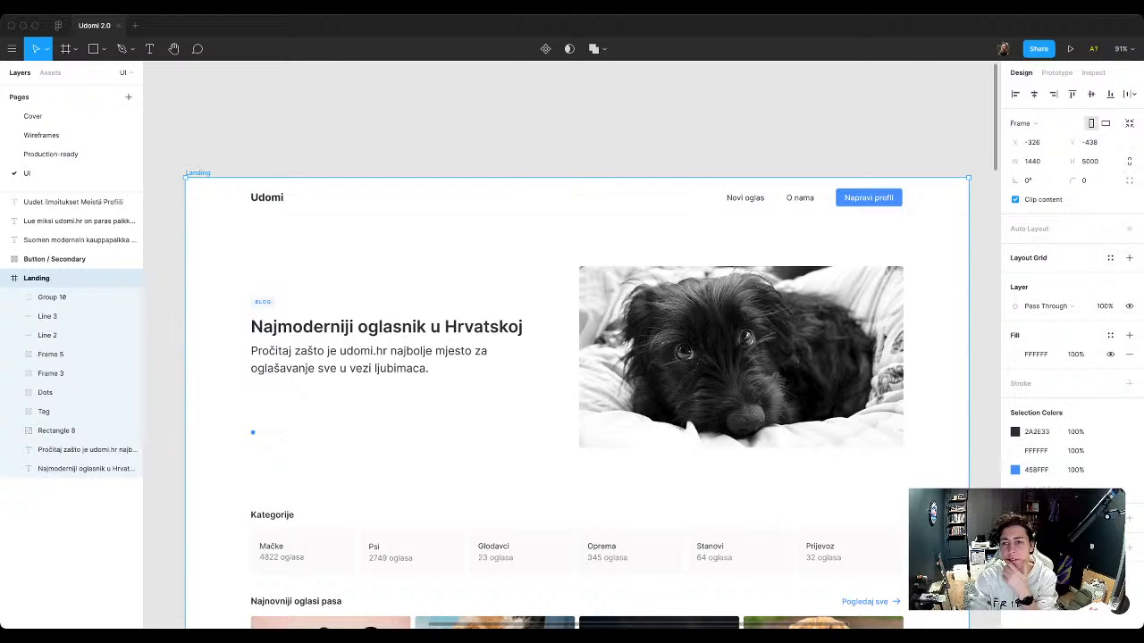
left_click(1110, 257)
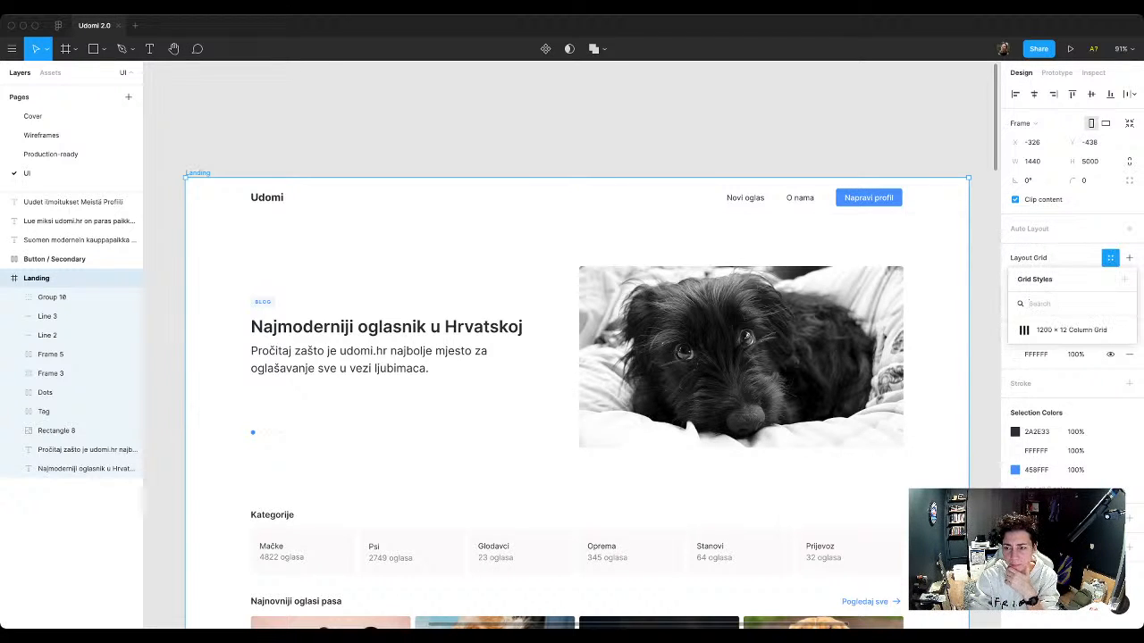
left_click(1063, 329)
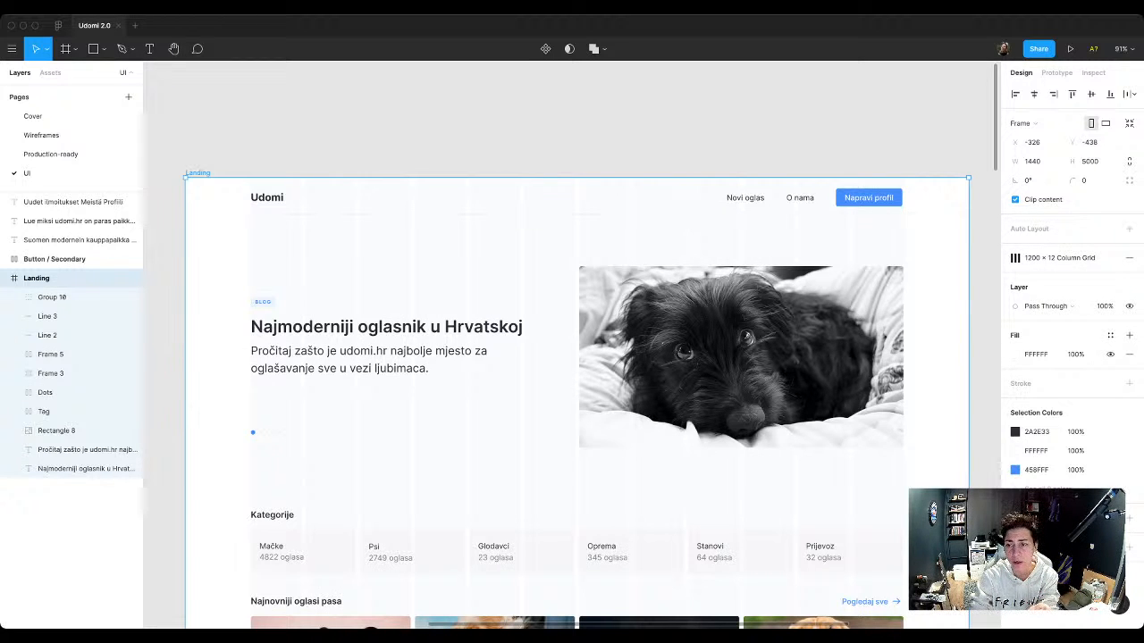
Step: Examine the column settings of the Landing frame's 1200 x 12 Column Grid style
left_click(1111, 258)
left_click(1122, 330)
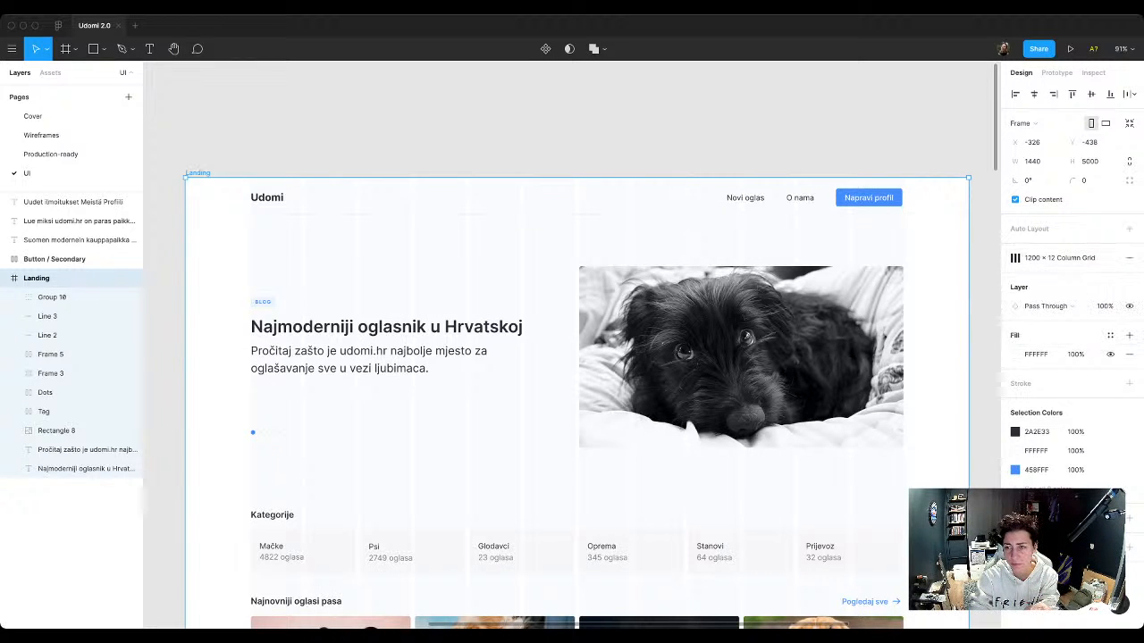
left_click(1063, 258)
left_click(1123, 330)
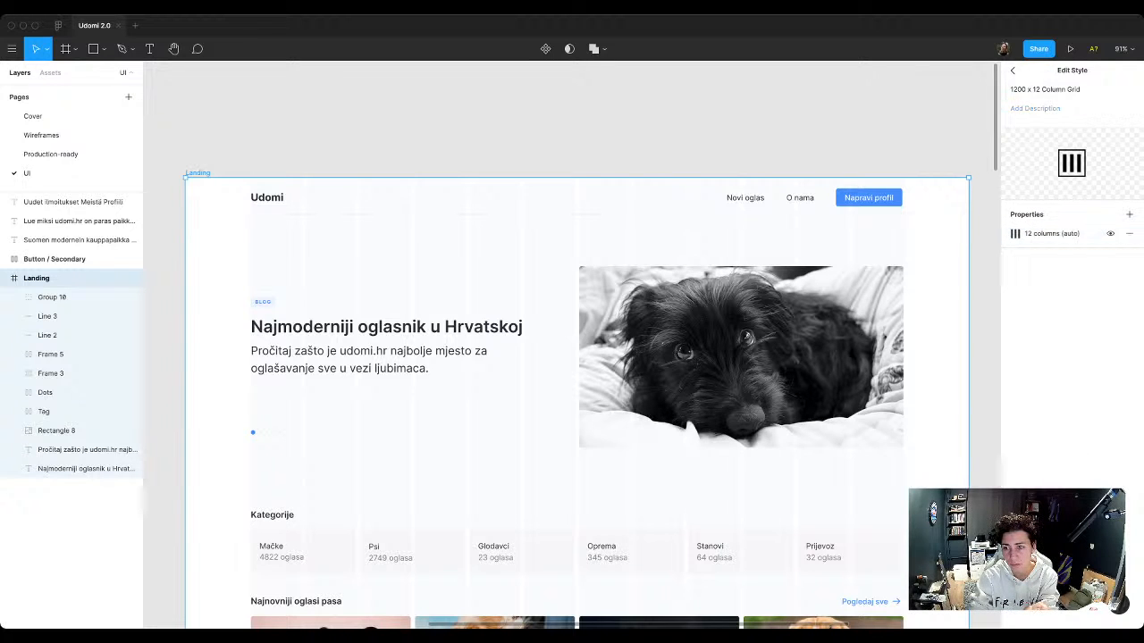
left_click(1012, 71)
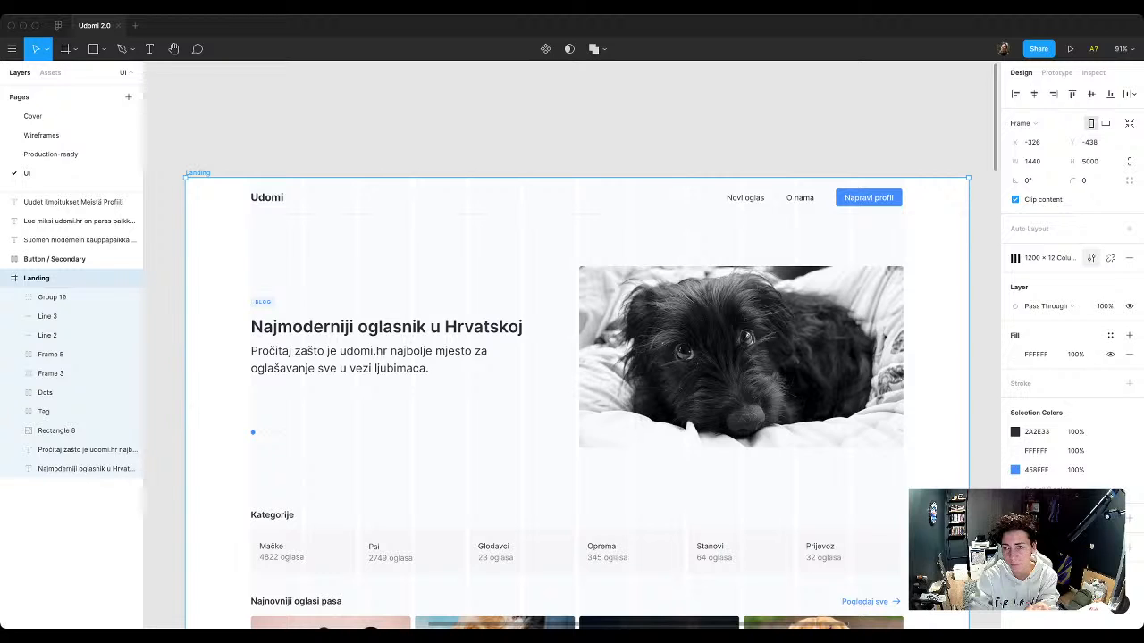
left_click(1091, 259)
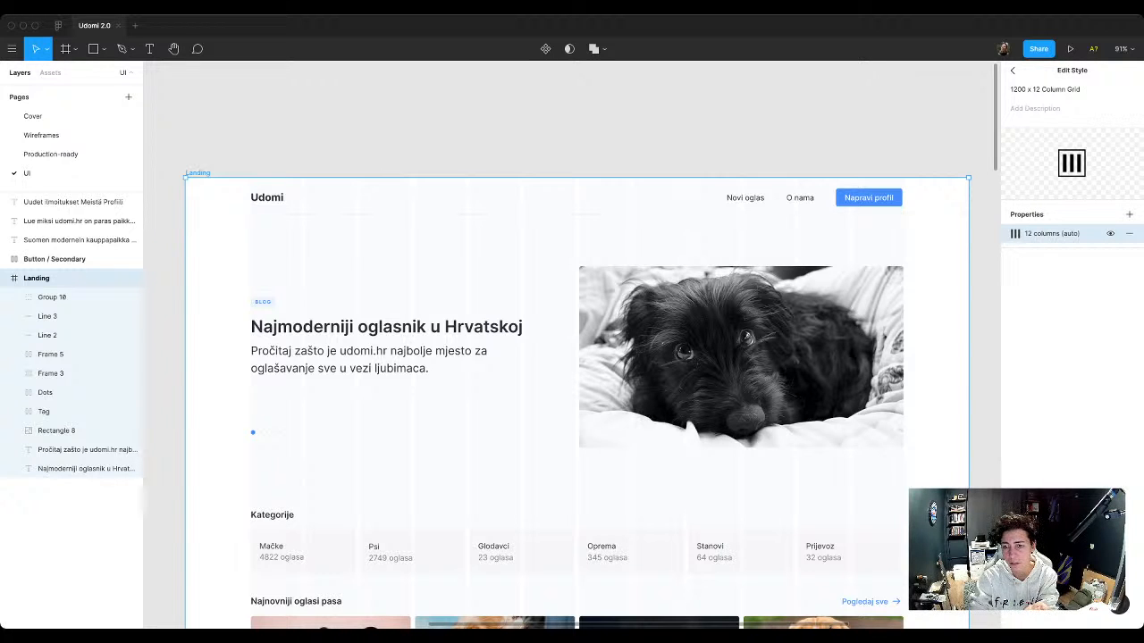
left_click(1015, 233)
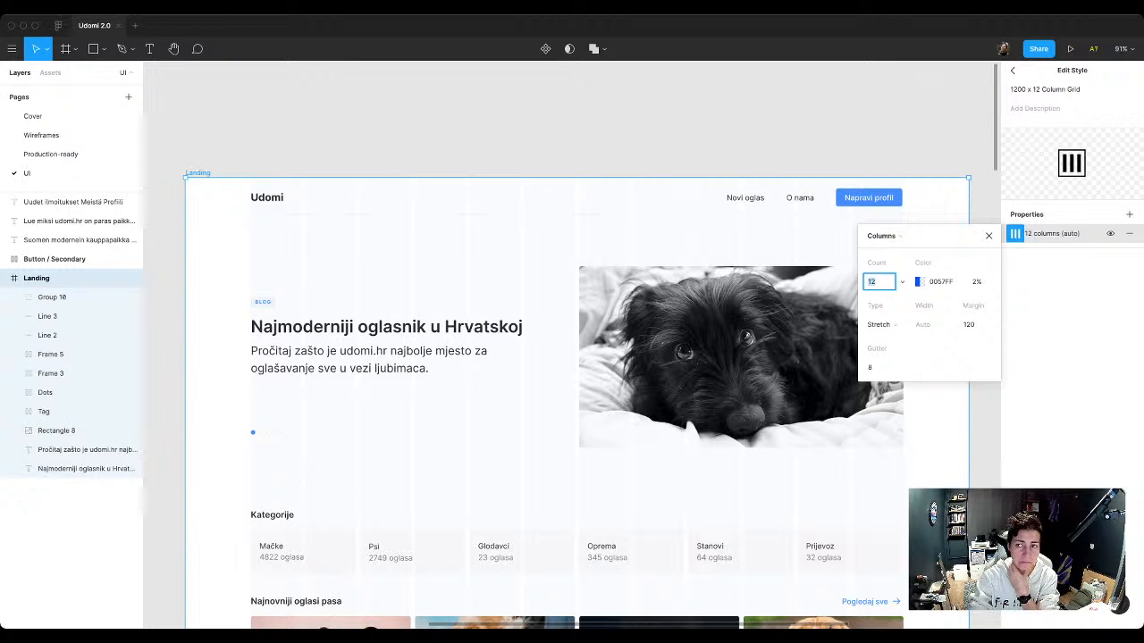
left_click(1012, 71)
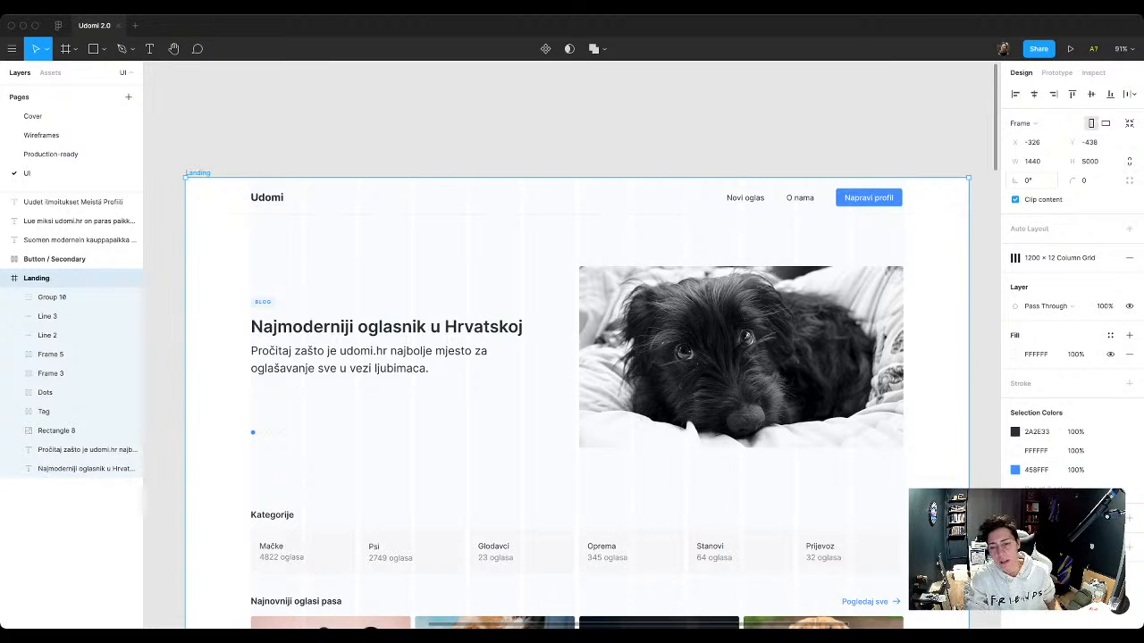
scroll(577, 380, "down", 2)
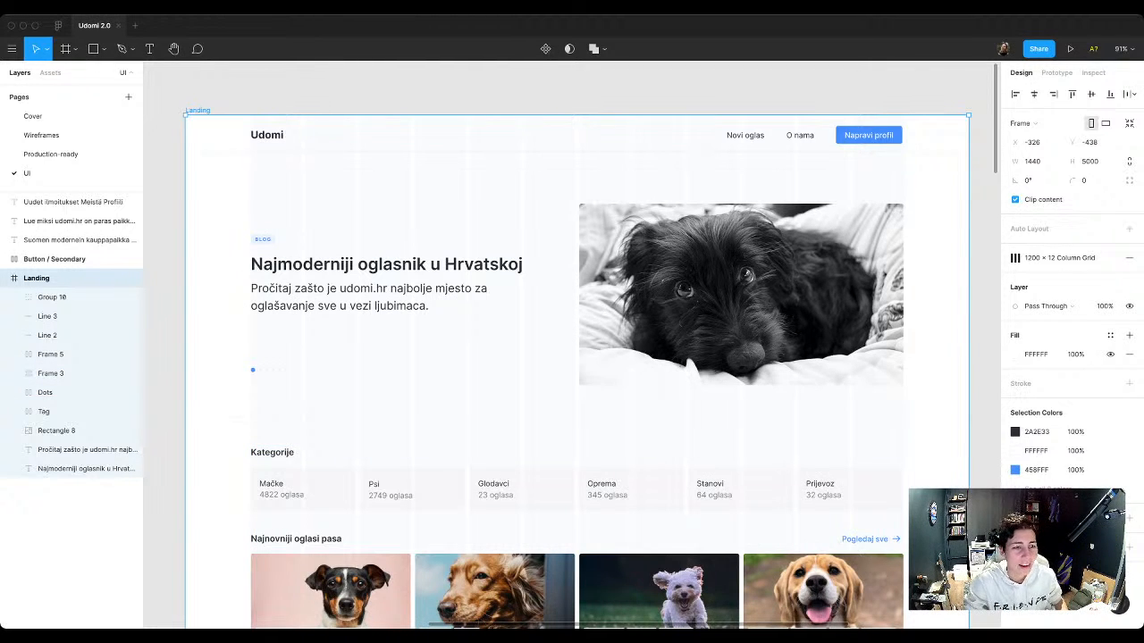
key("Escape")
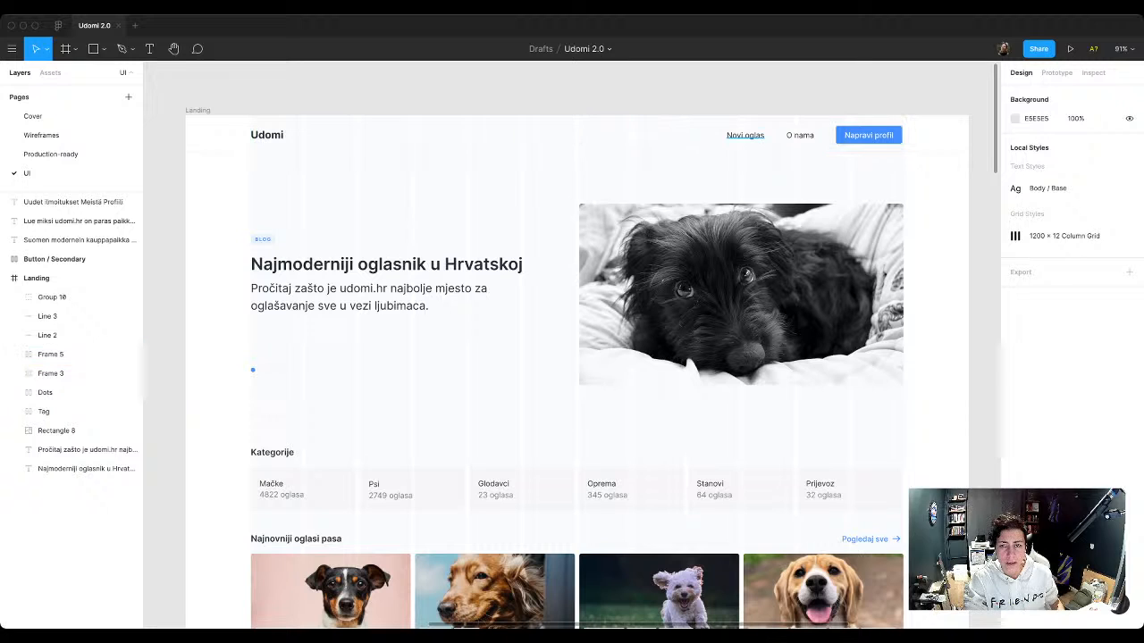
left_click(746, 136, "super")
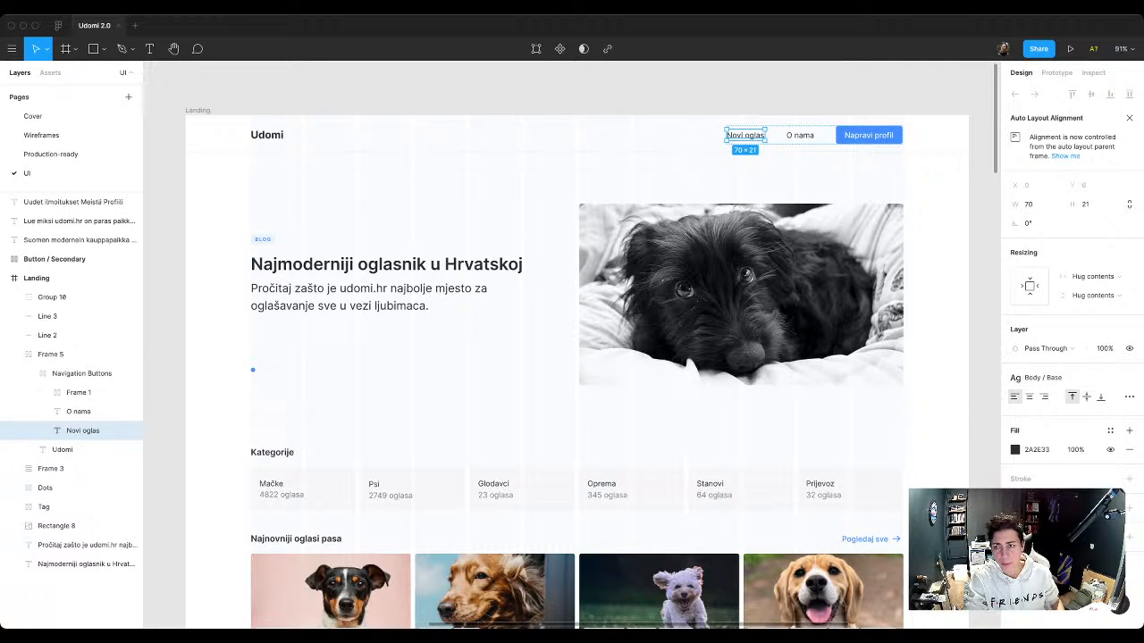
key("Escape")
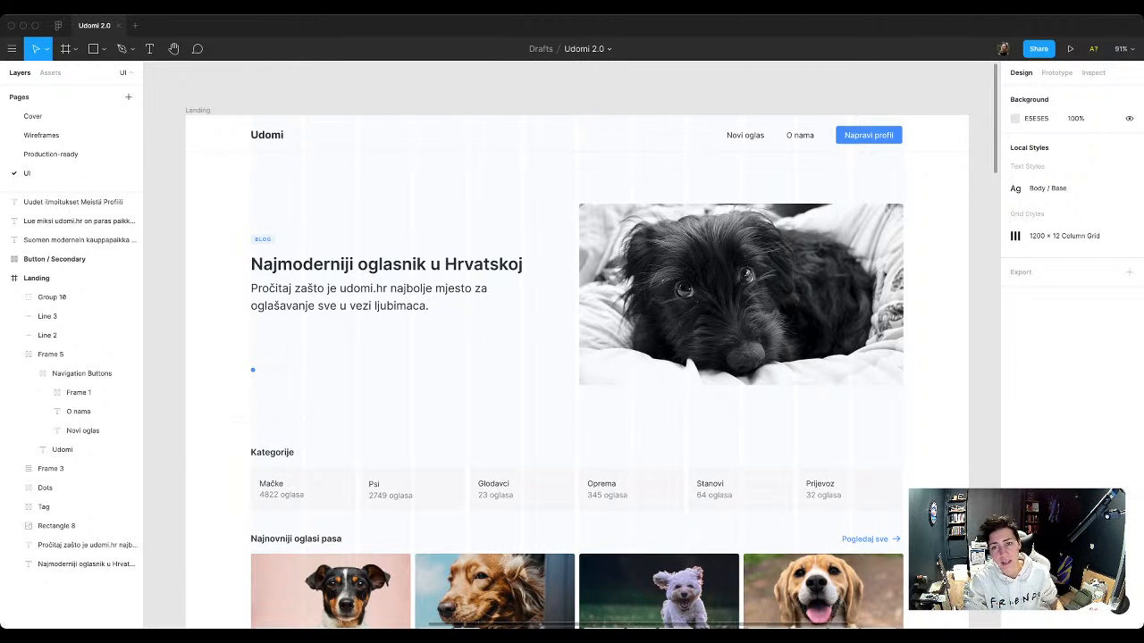
left_click(82, 430)
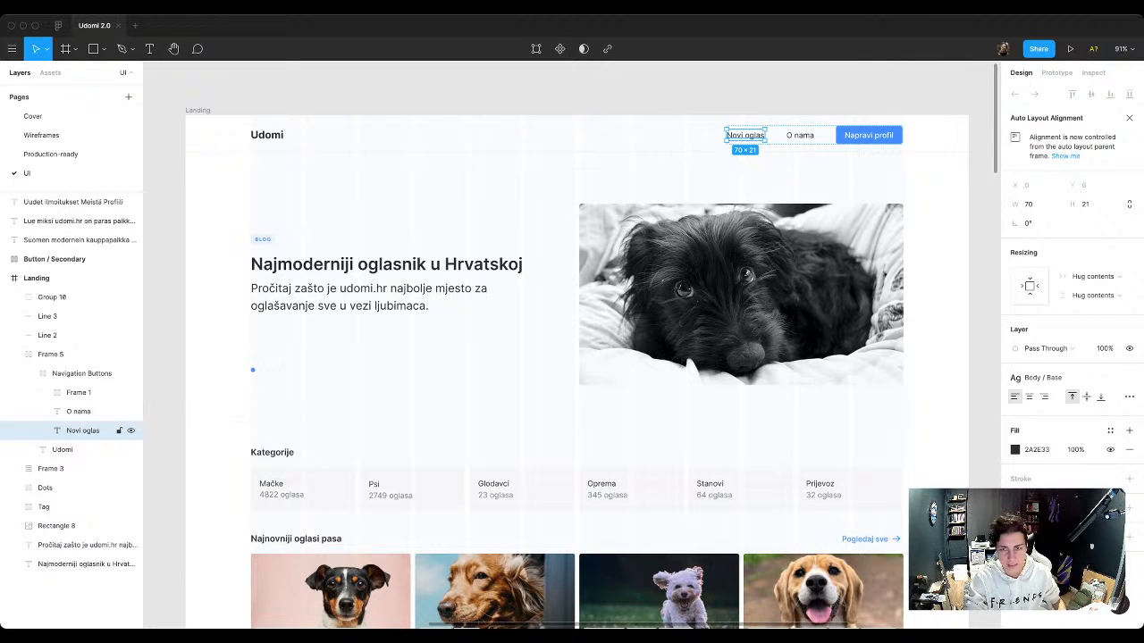
left_click(679, 183)
double_click(776, 135)
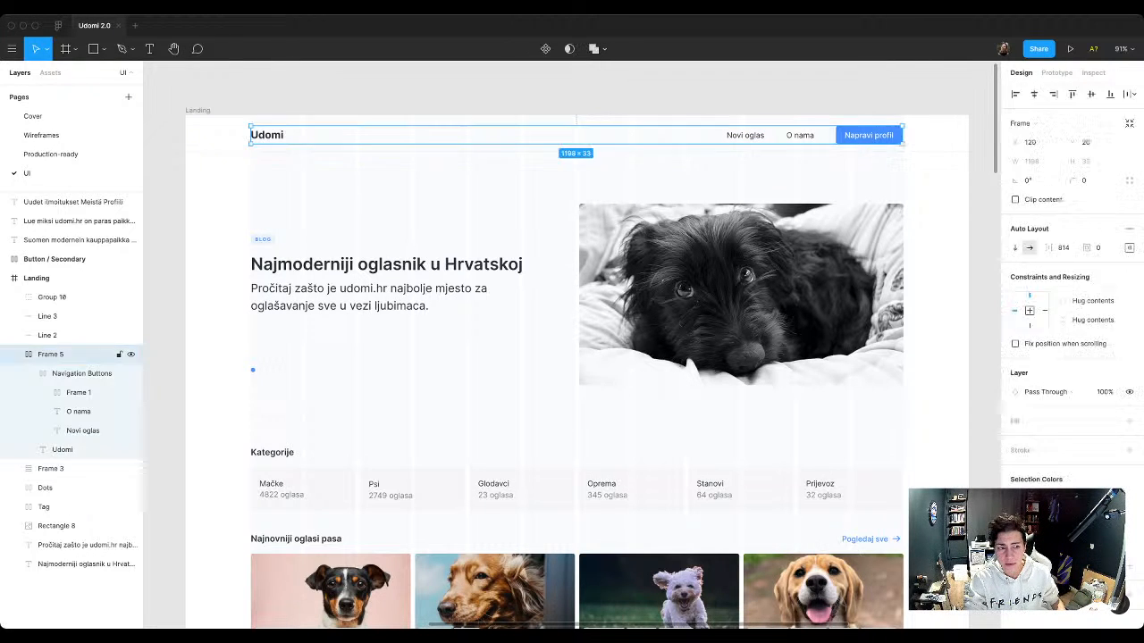
Step: Rename the Napravi profil button's frame inside Navigation Buttons as Button
left_click(79, 393)
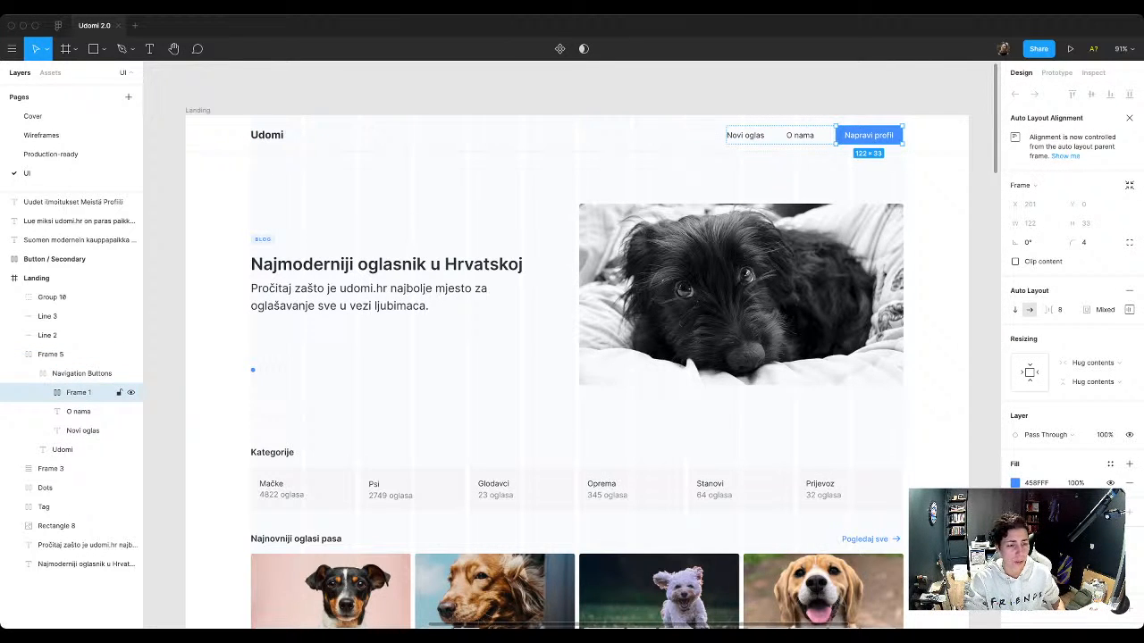
double_click(78, 393)
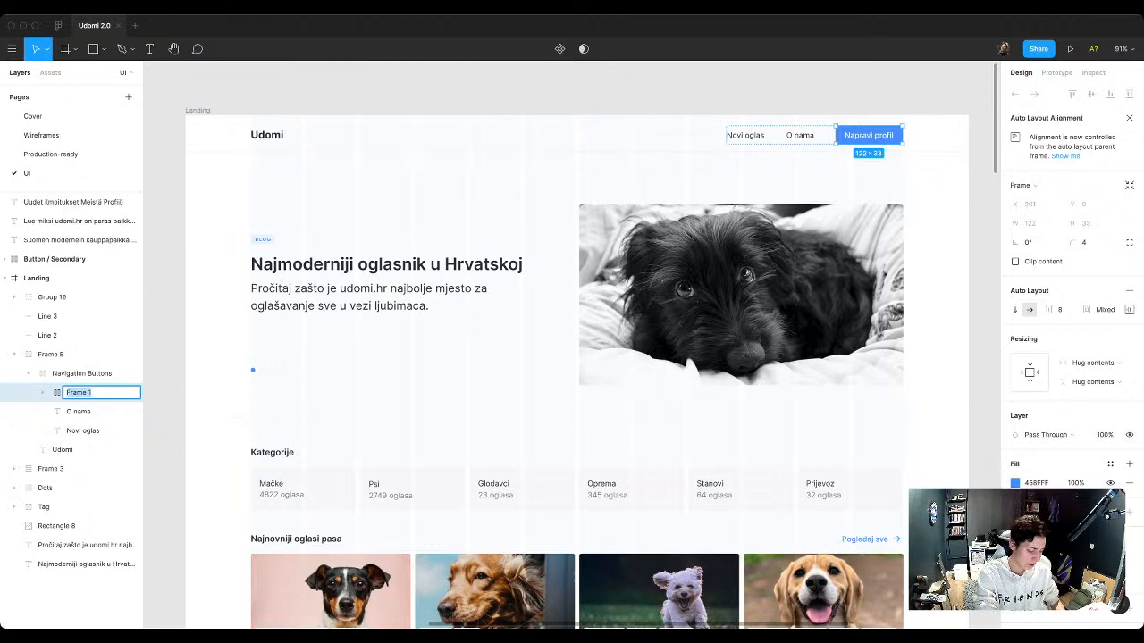
type("Button")
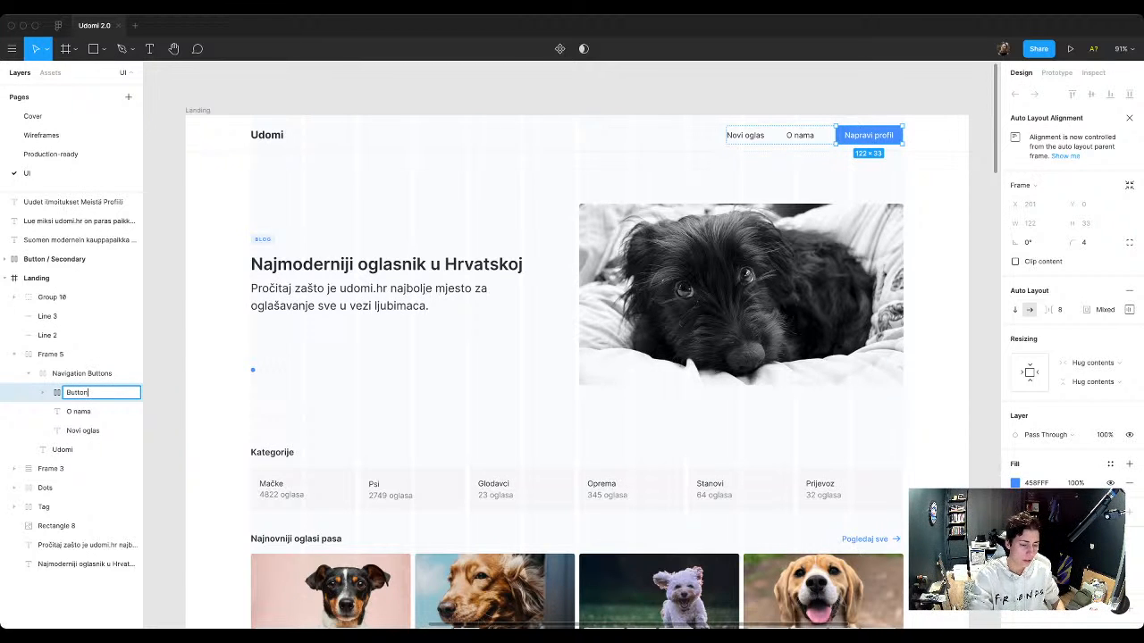
key("Return")
Step: Duplicate the Napravi profil button onto the empty canvas above the Landing frame and turn the copy into a component
scroll(144, 545, "up", 5)
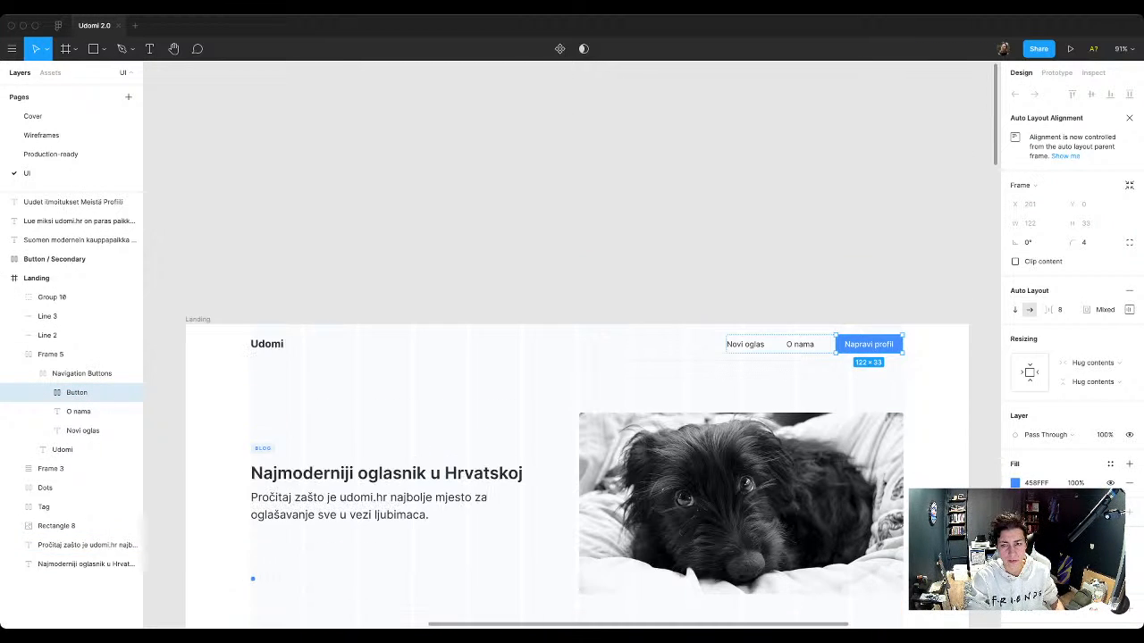
left_click_drag(869, 344, 806, 198)
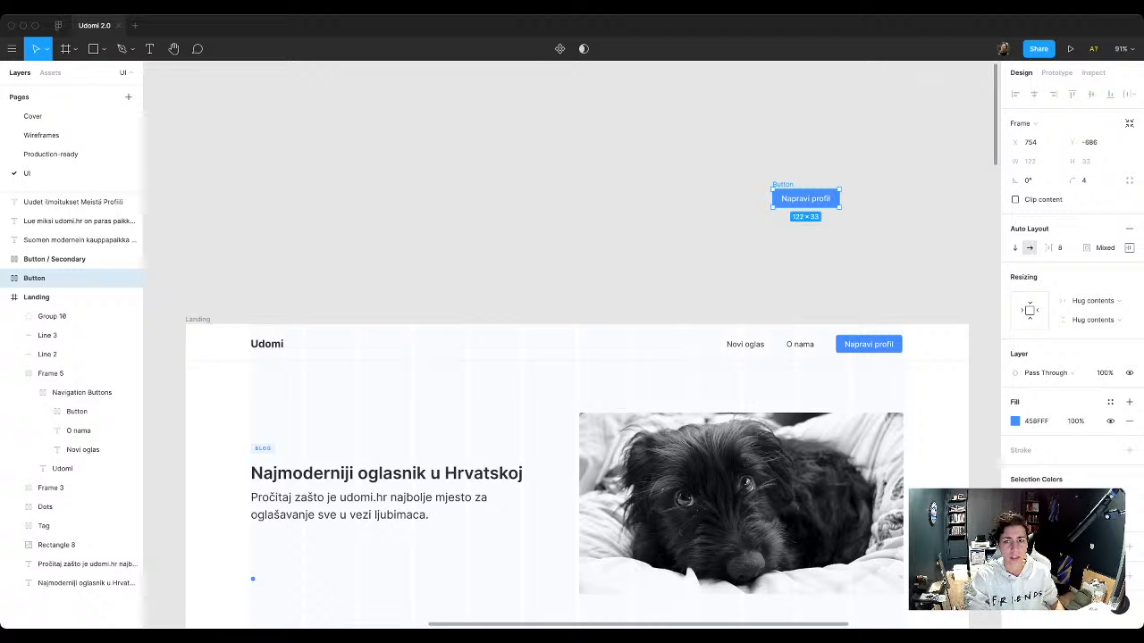
key("super+alt+k")
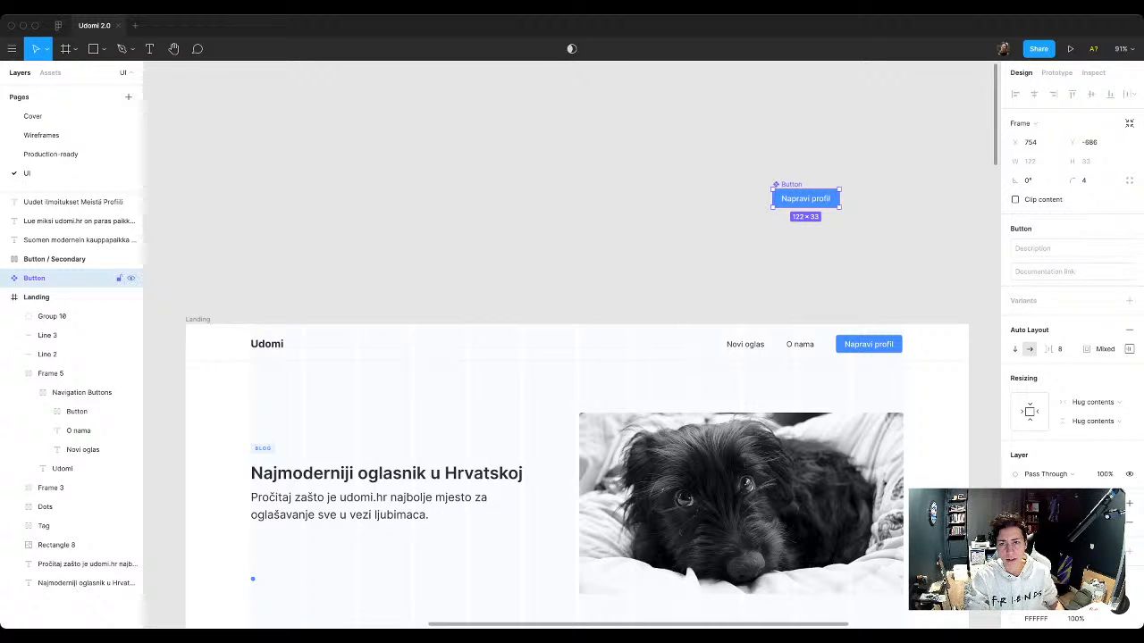
left_click_drag(805, 199, 750, 156)
Step: Move the Button component further away above the Landing frame and add a second variant to it
scroll(750, 157, "down", 3)
scroll(577, 358, "down", 10)
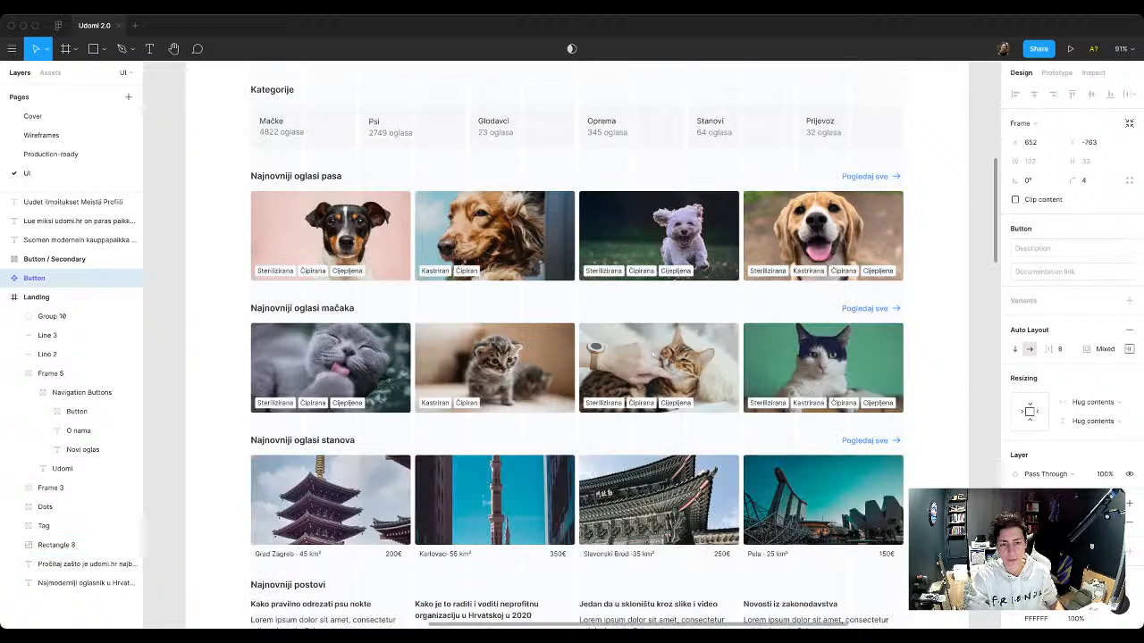
scroll(576, 357, "up", 15)
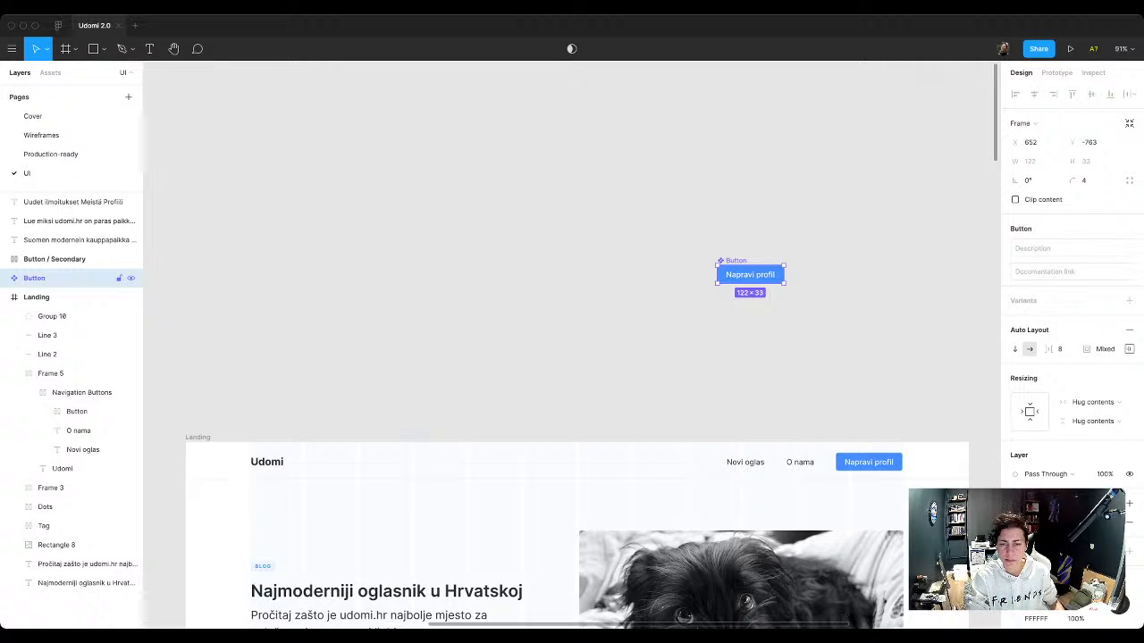
left_click_drag(751, 274, 599, 186)
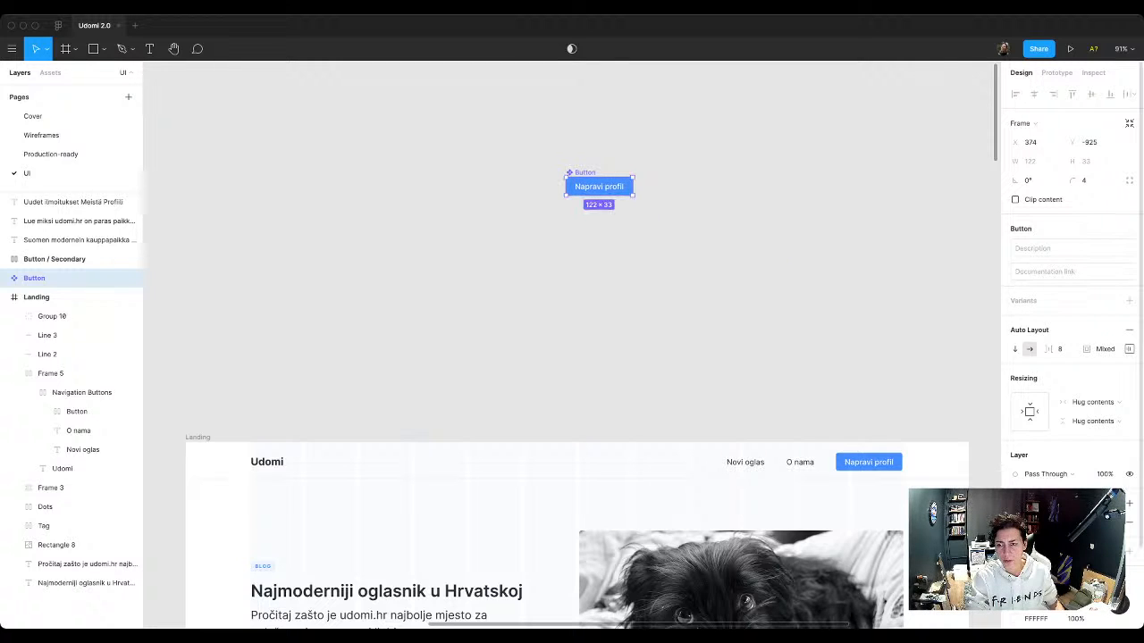
left_click(1129, 301)
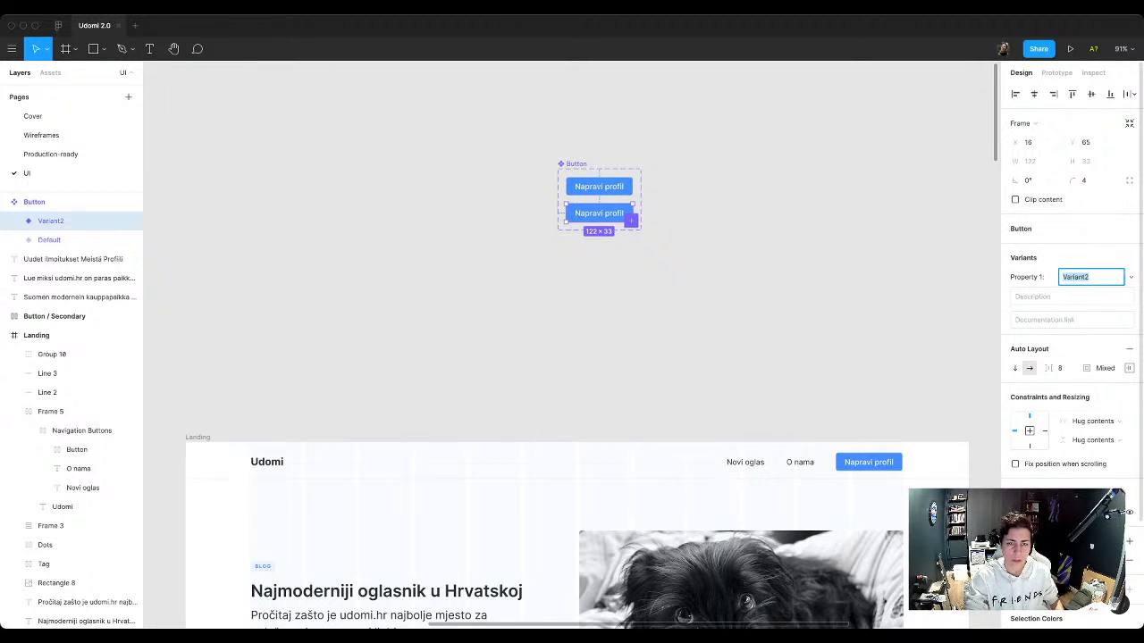
left_click(609, 145)
Step: Inspect the second Button variant and the properties of its text label
scroll(587, 168, "up", 5)
scroll(695, 217, "down", 2)
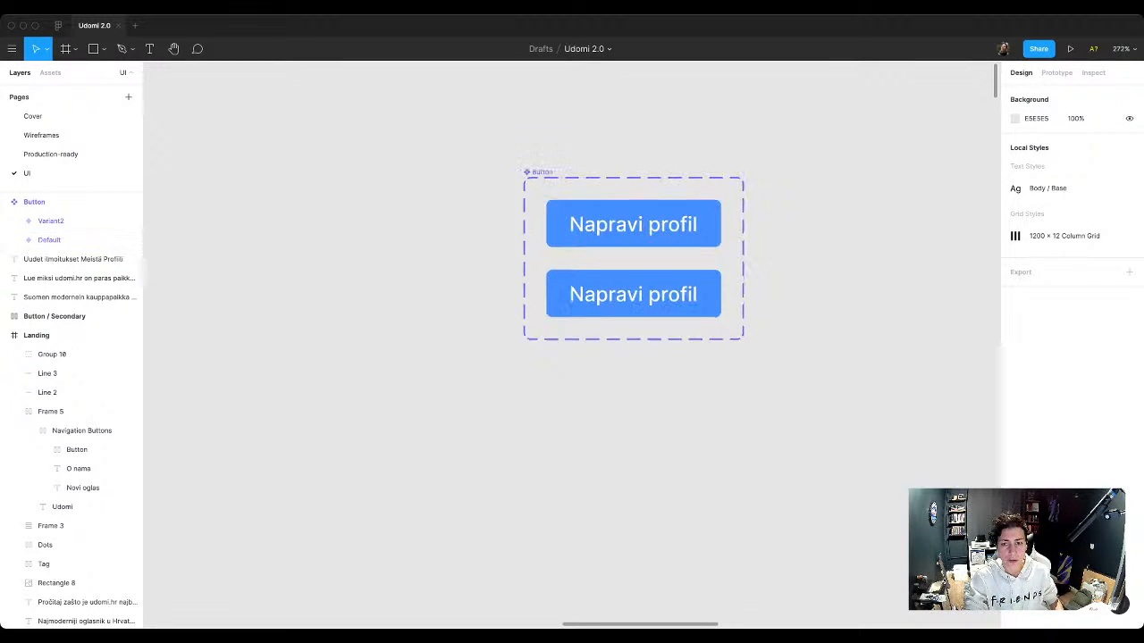
scroll(635, 254, "right", 1)
scroll(634, 254, "up", 1)
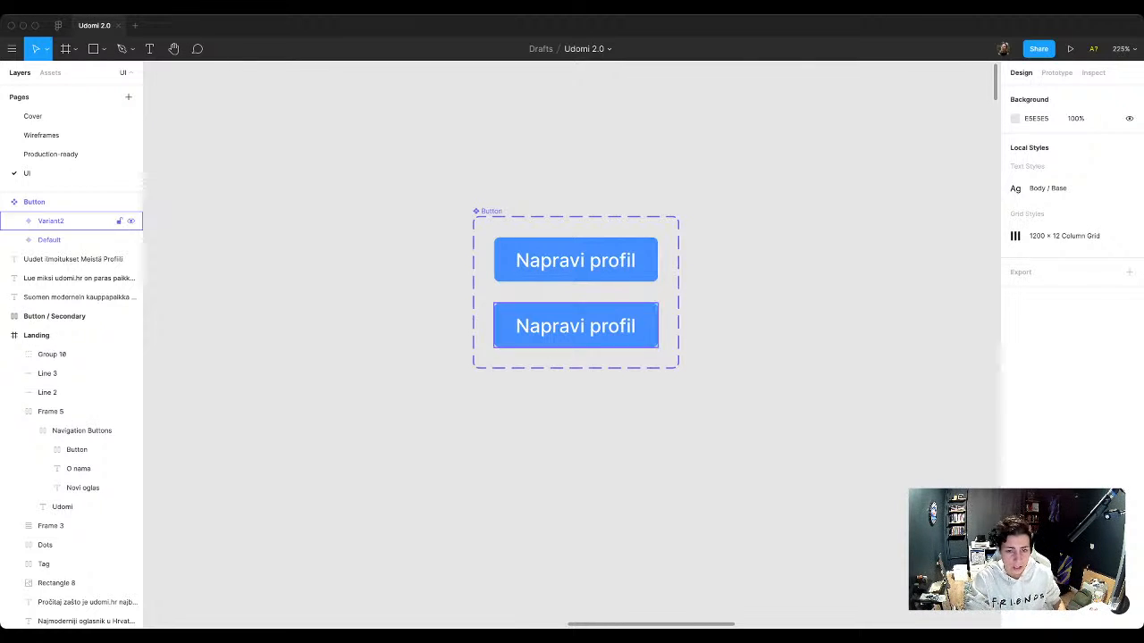
left_click(81, 221)
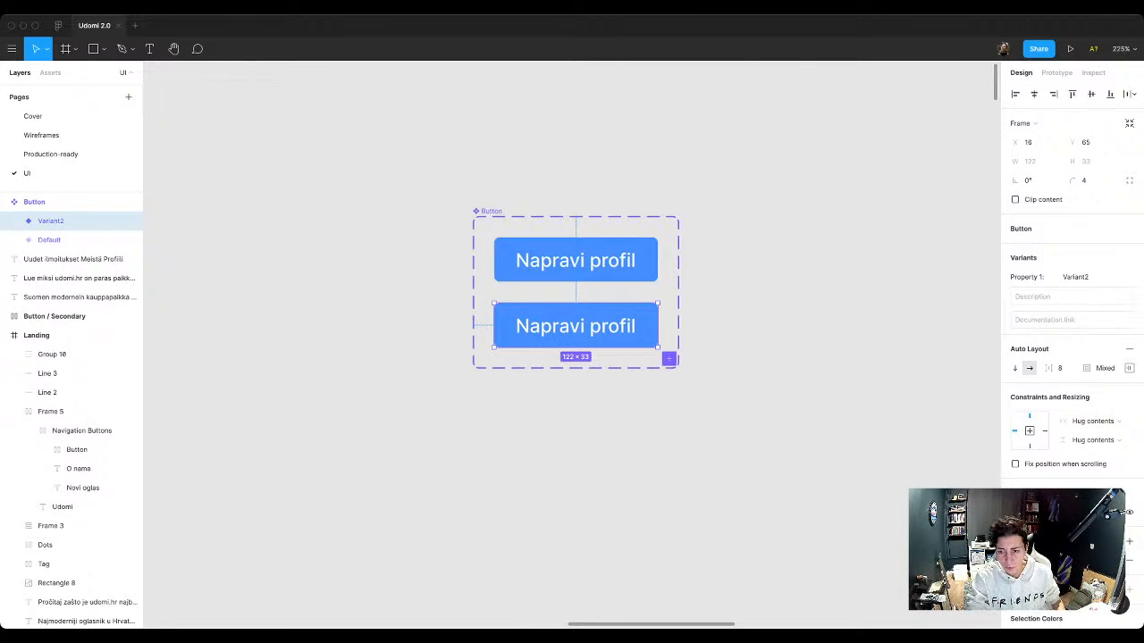
key("Return")
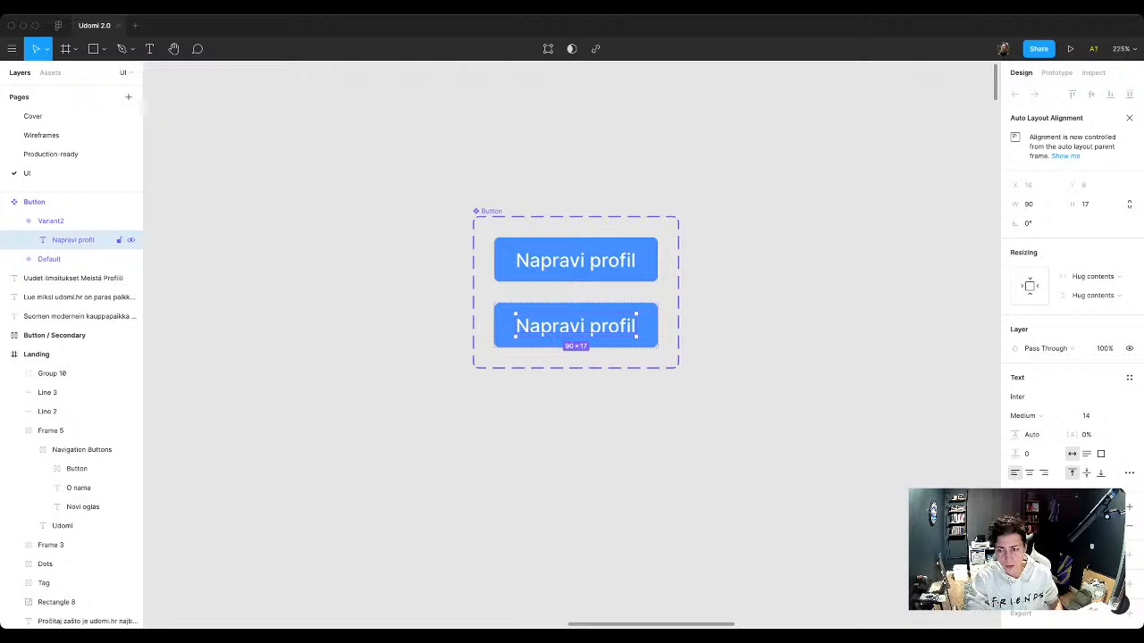
left_click(738, 295)
Step: Create a color style named Primary from the Default button variant's blue fill
left_click(576, 260)
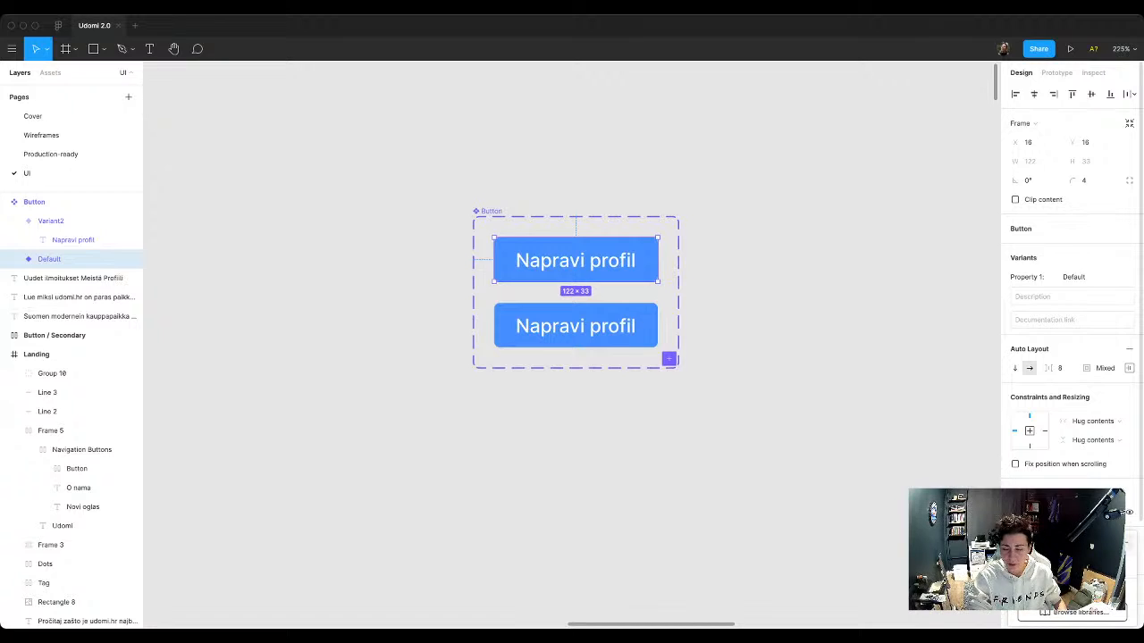
left_click(1126, 543)
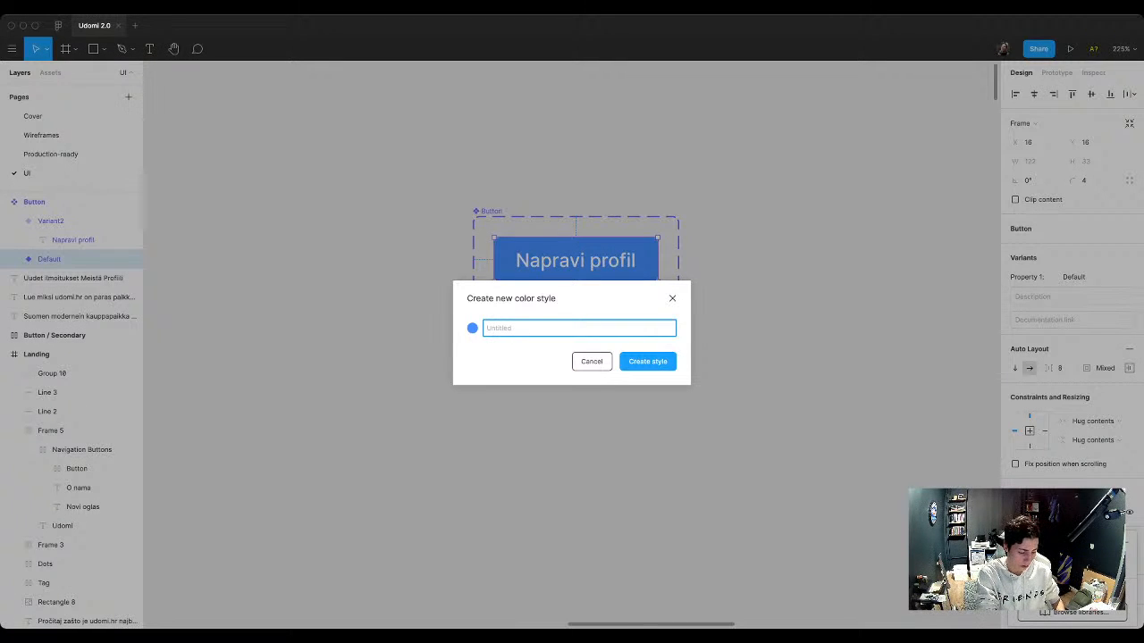
type("Primary")
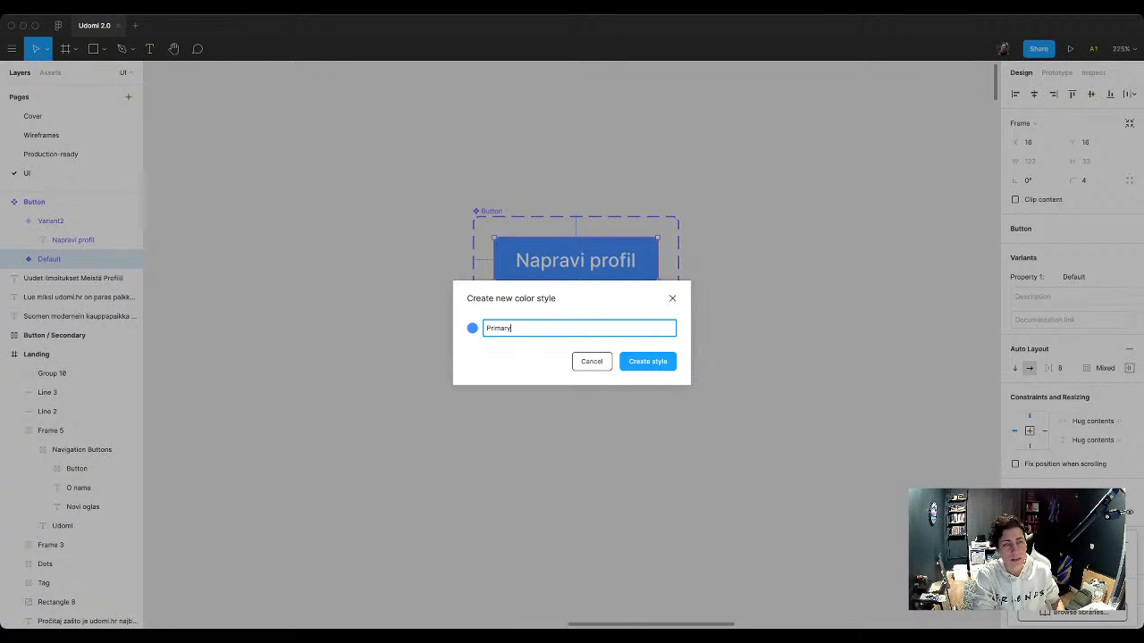
key("Return")
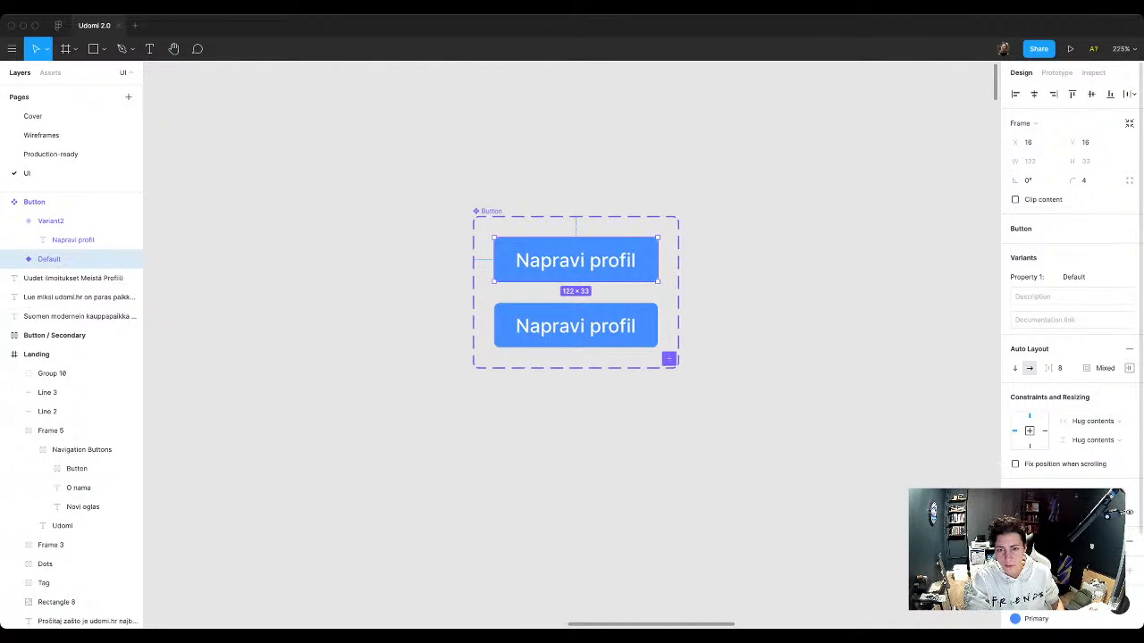
Step: Apply the Primary color style to the Napravi profil text in the second button variant
left_click(73, 240)
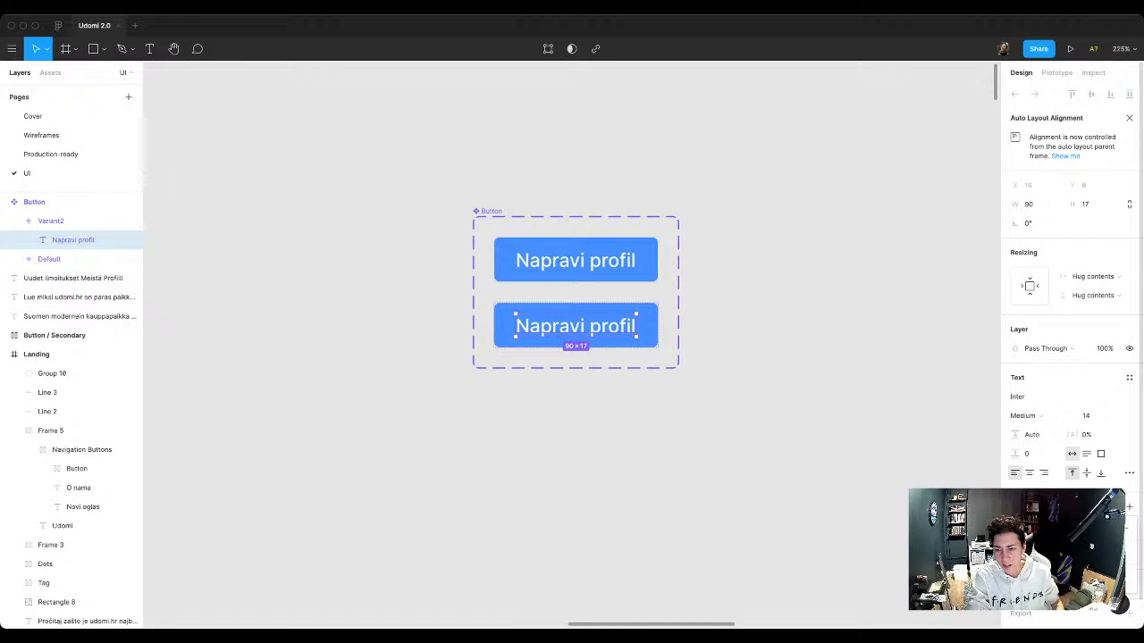
left_click(1129, 525)
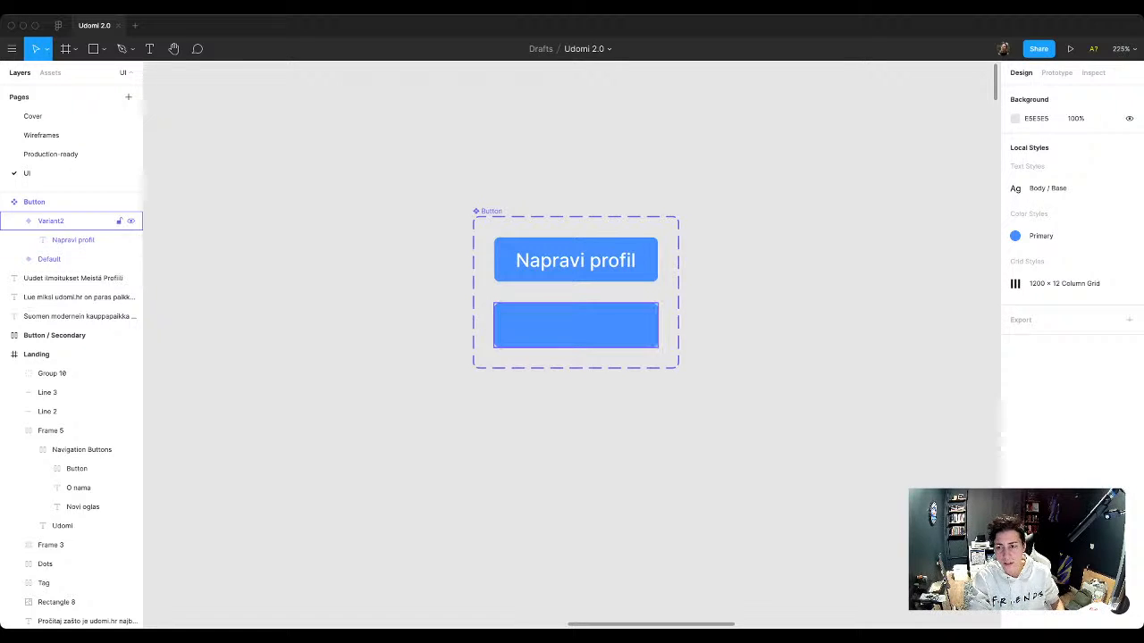
Step: Lighten the second Button variant's background fill to a pale tint of the same blue
left_click(51, 221)
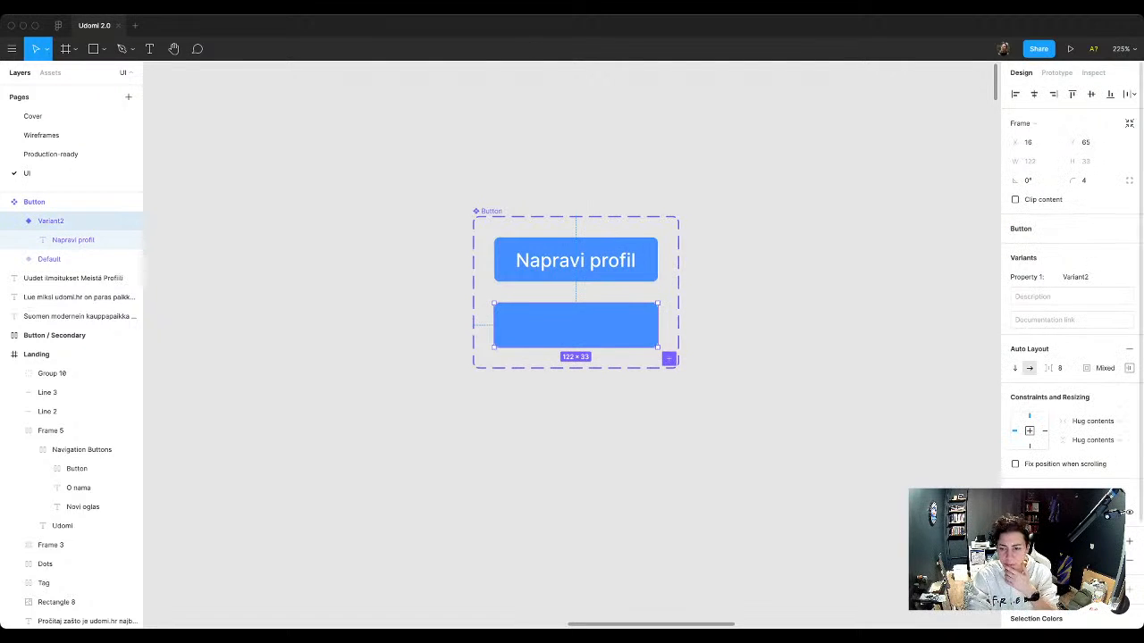
left_click(1020, 561)
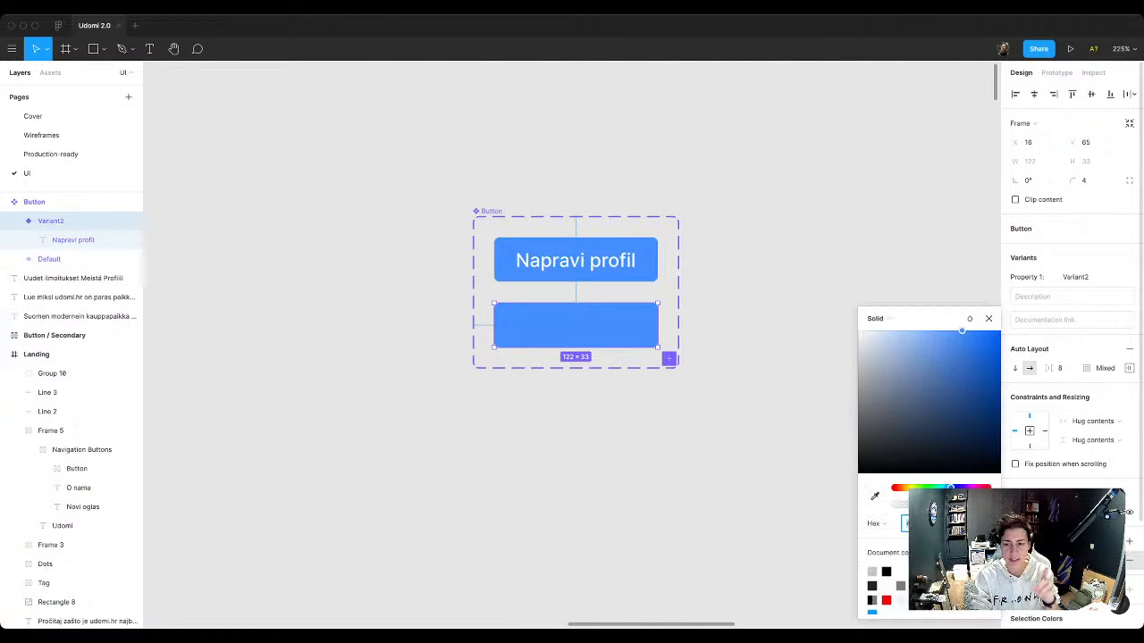
left_click_drag(962, 330, 880, 330)
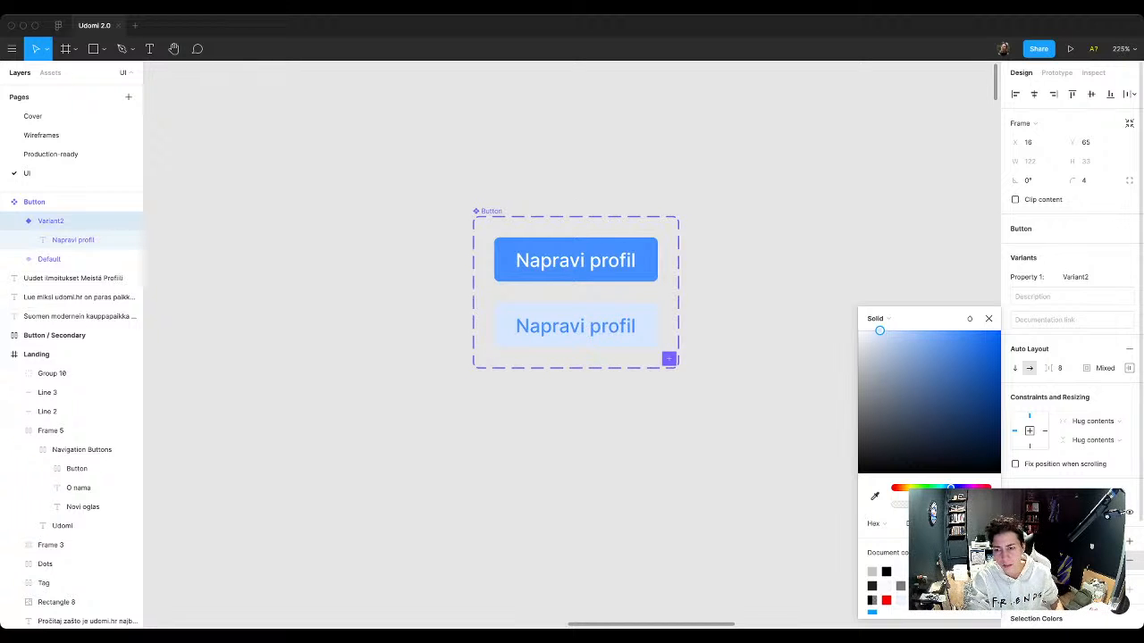
left_click(767, 361)
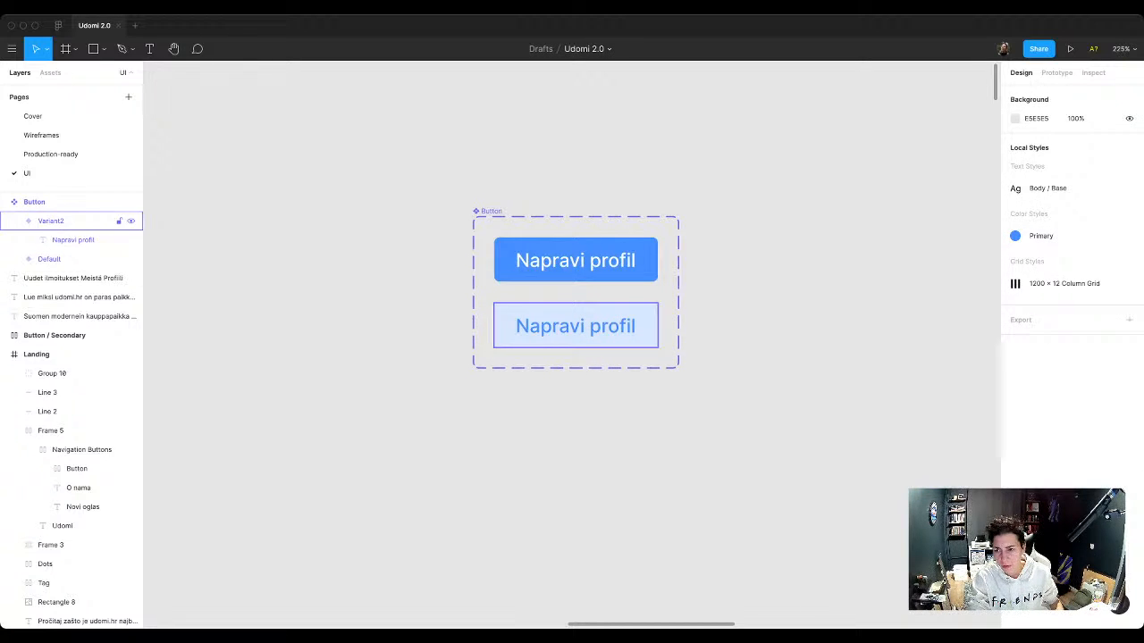
left_click(576, 326)
left_click(776, 357)
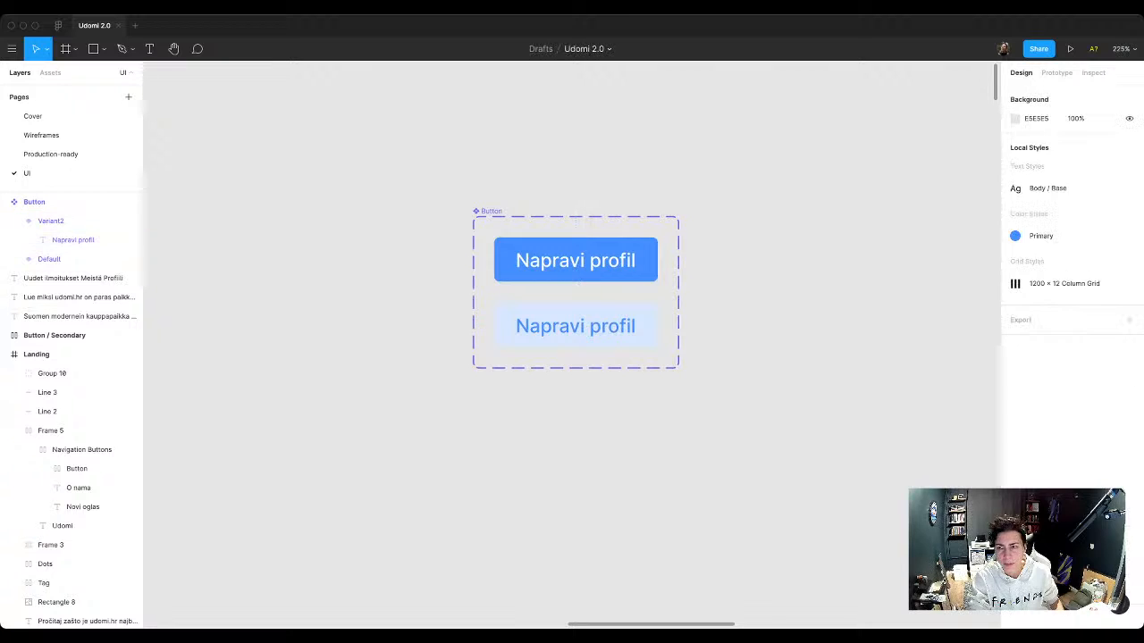
left_click(1128, 236)
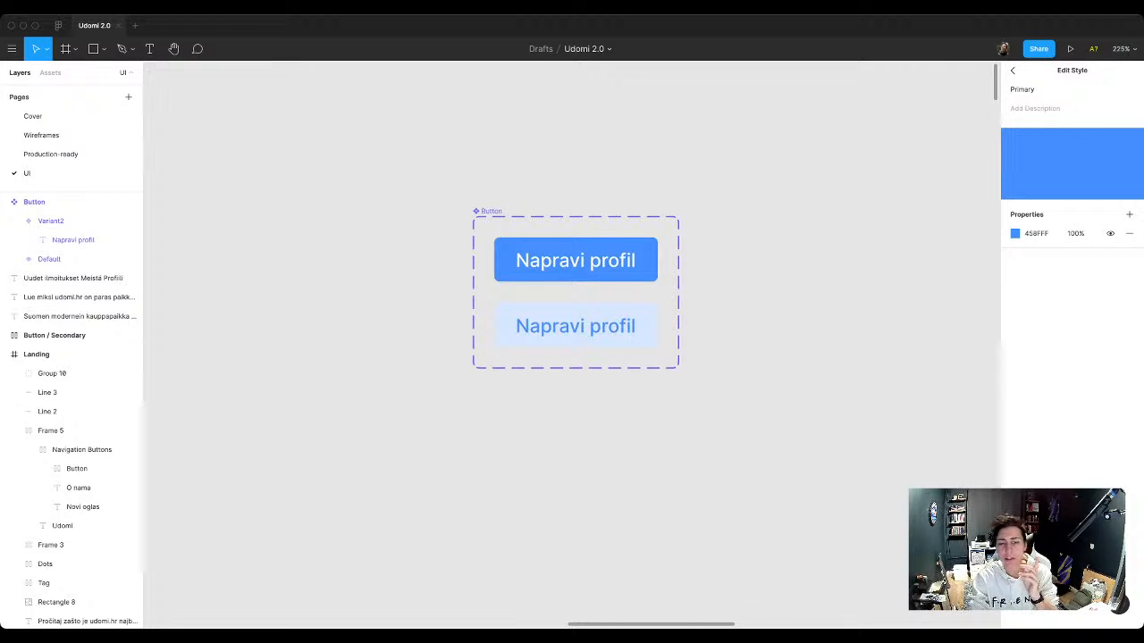
key("Escape")
Step: Create a color style named Primary / Lighter from the second Button variant's pale blue fill
left_click(576, 326)
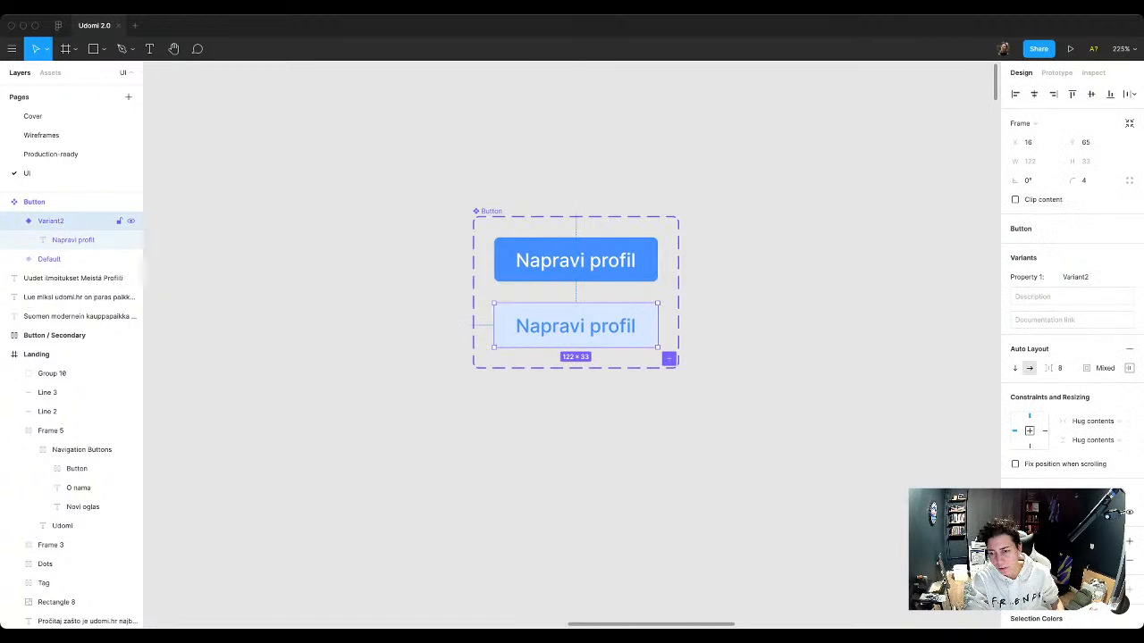
left_click(1130, 541)
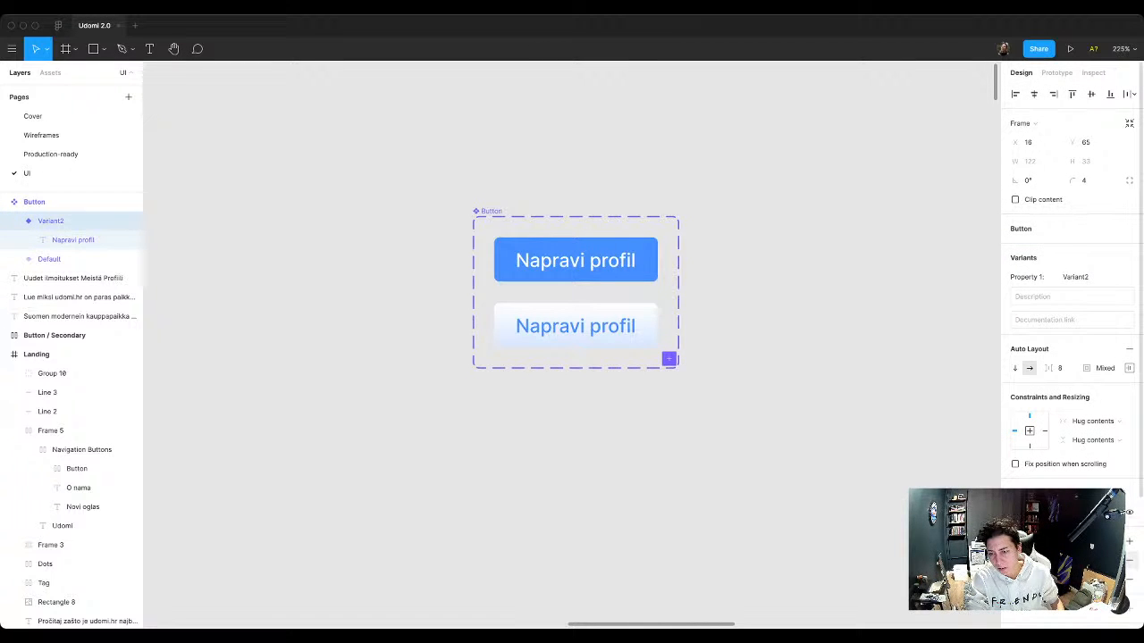
left_click(1129, 561)
left_click(1111, 542)
left_click(1126, 562)
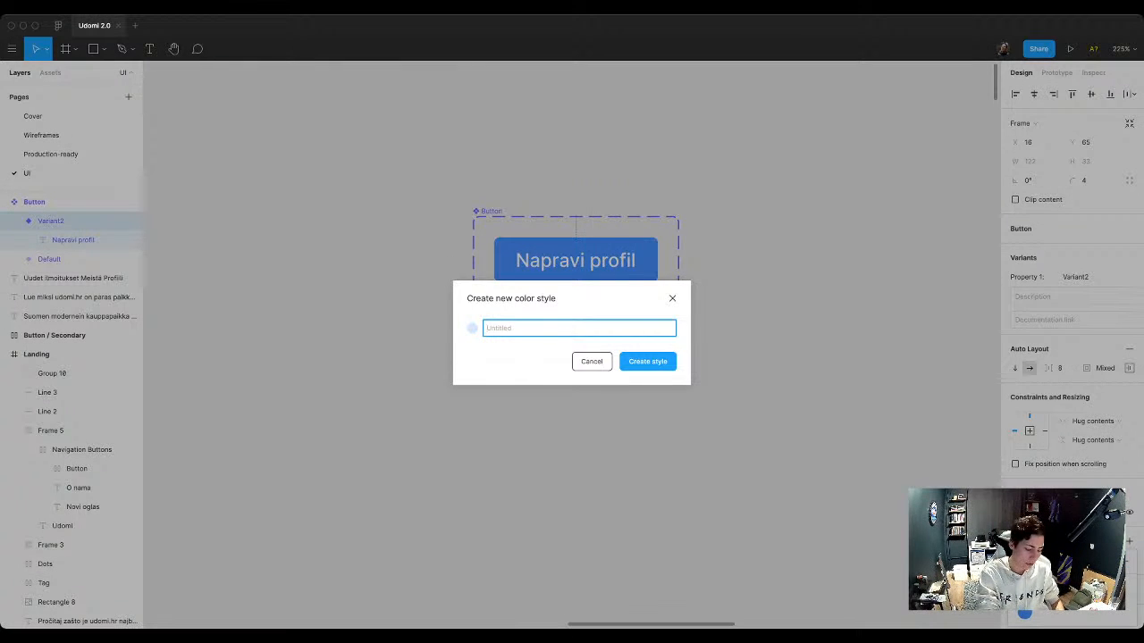
type("Primary")
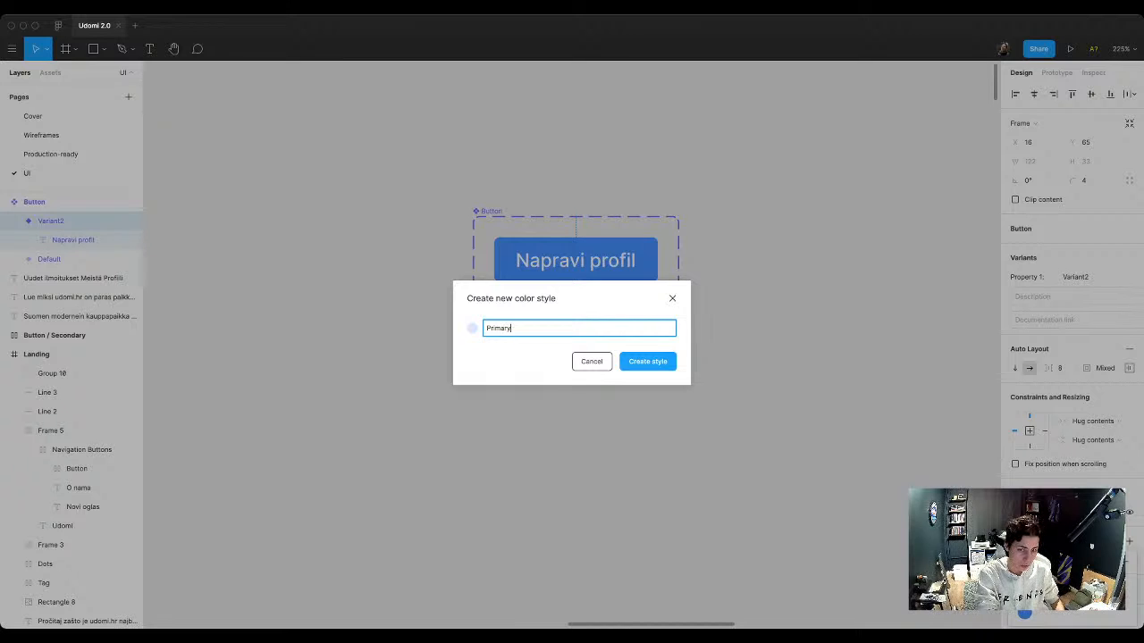
type(" /")
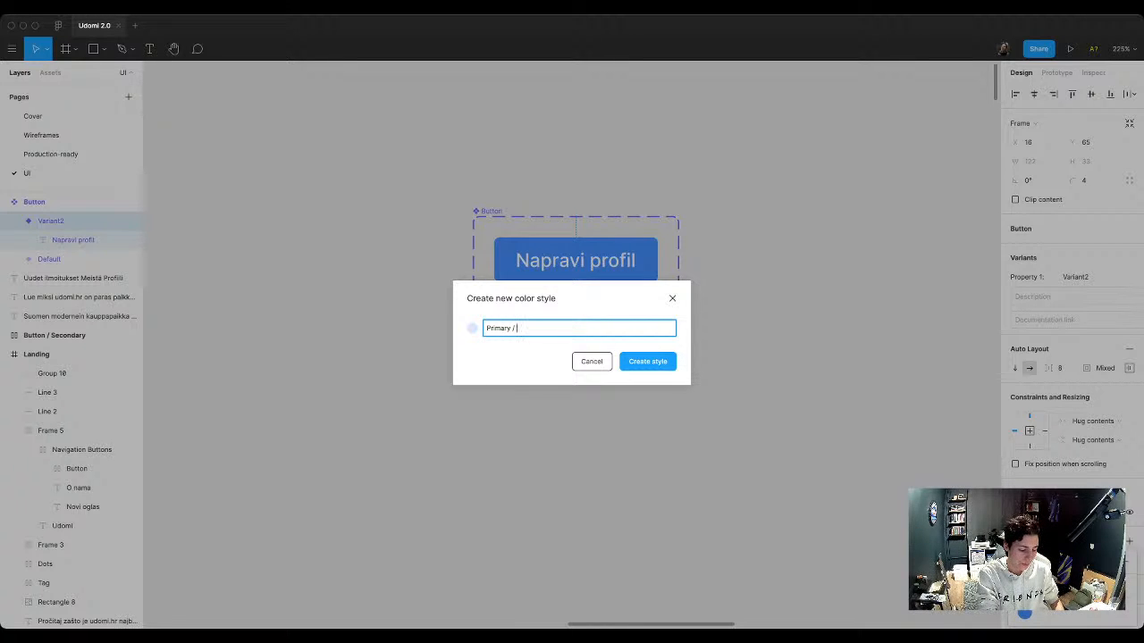
type(" Lighter")
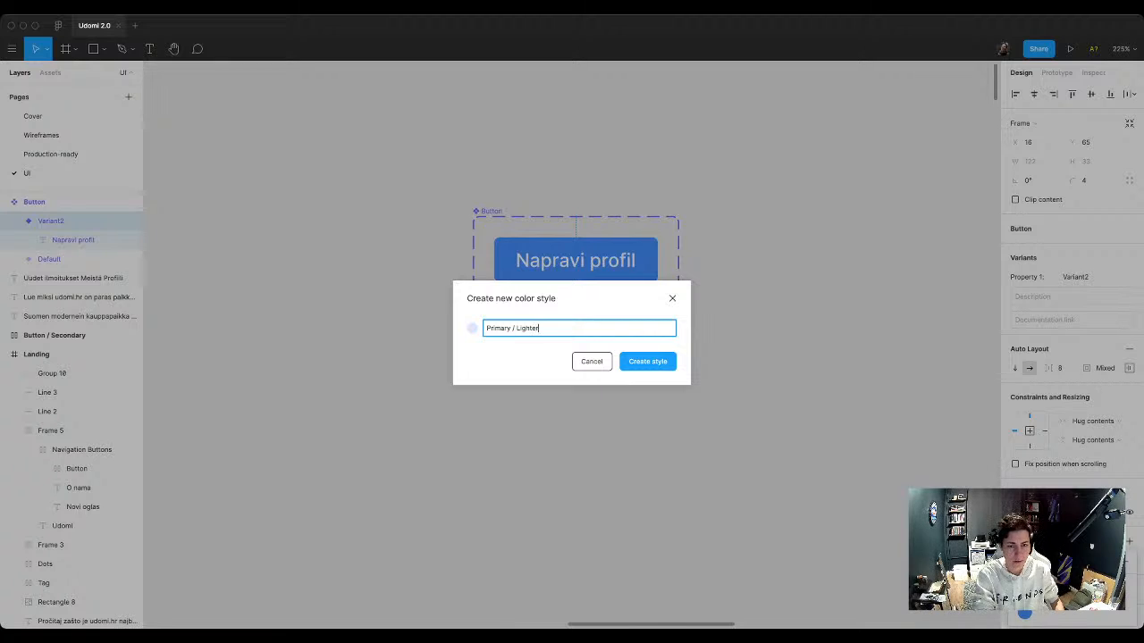
key("Return")
Step: Rename the Primary color style to Primary / Default
left_click(54, 258)
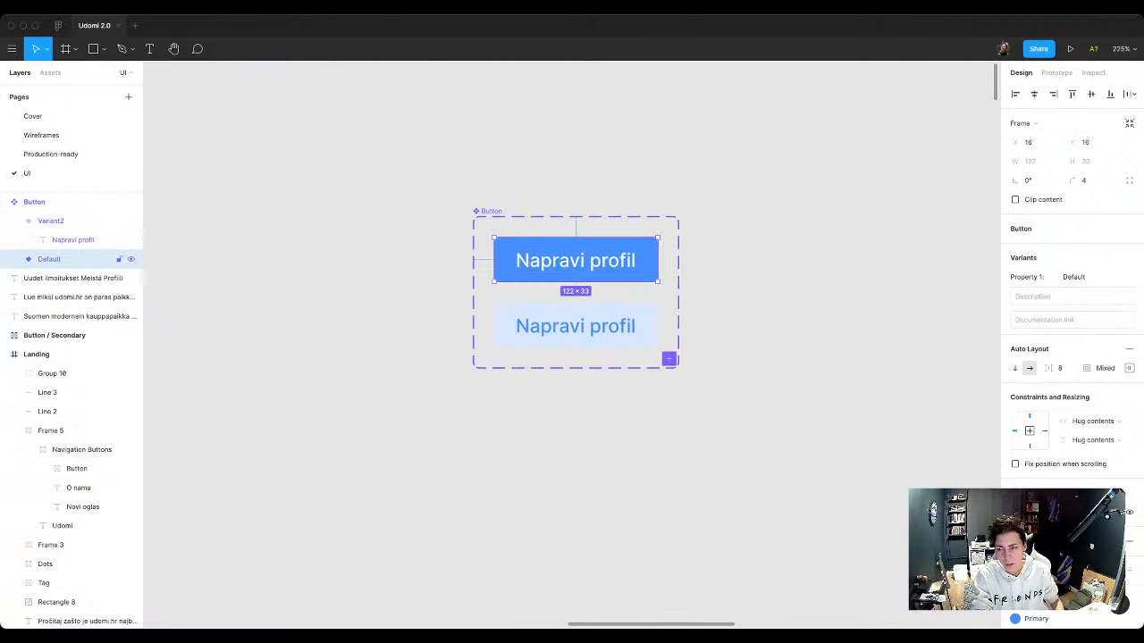
key("Escape")
left_click(1130, 236)
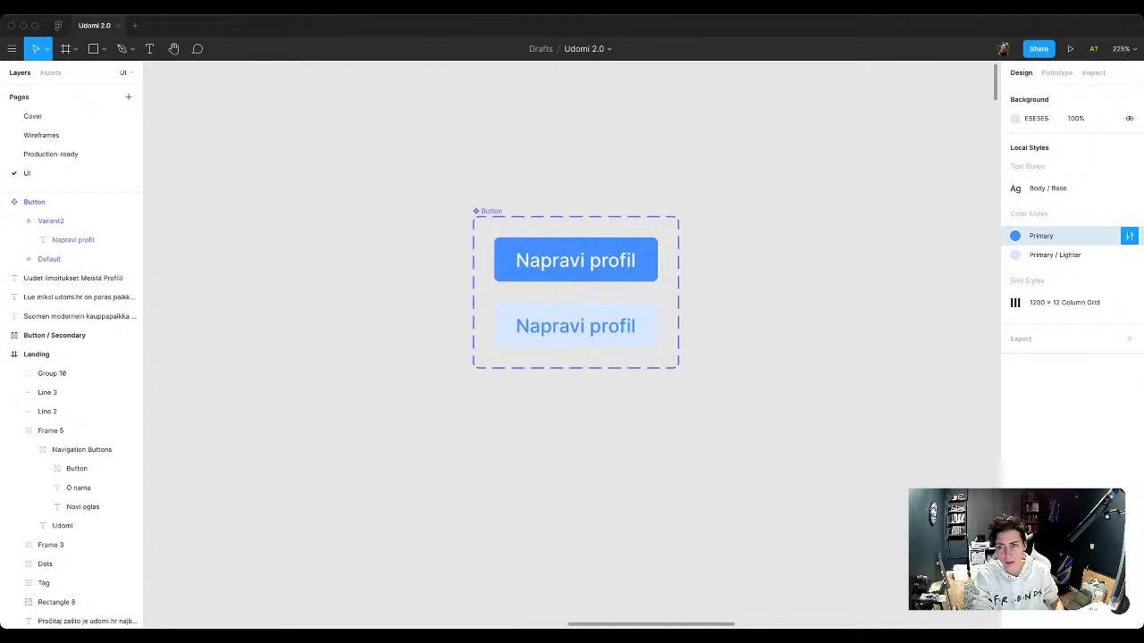
left_click(1071, 89)
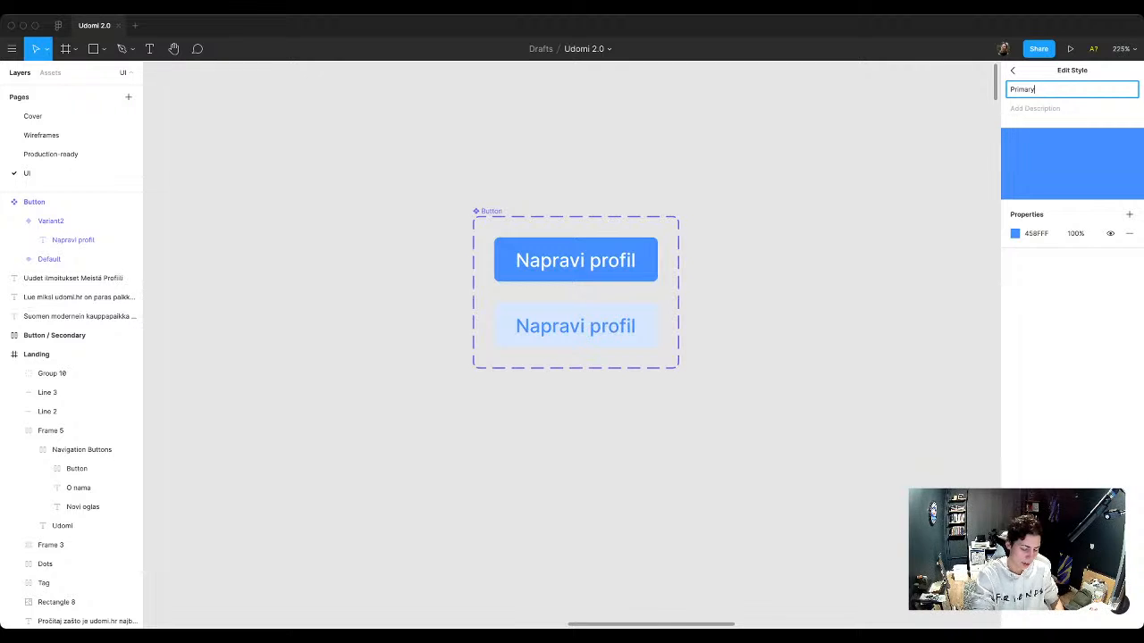
type("/ default")
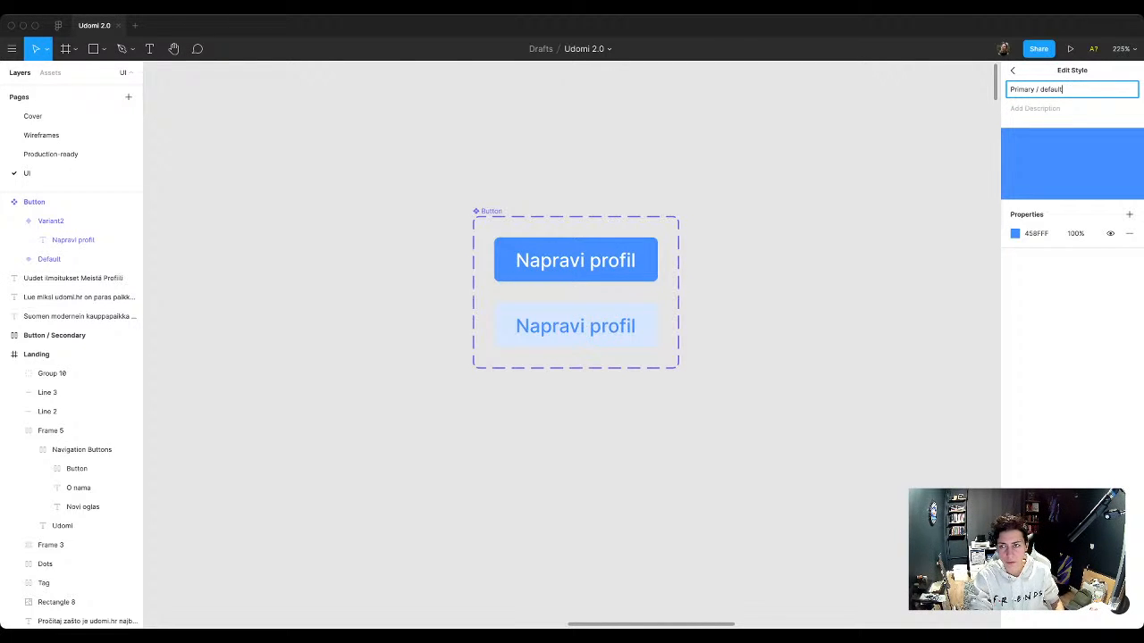
key("alt+Left")
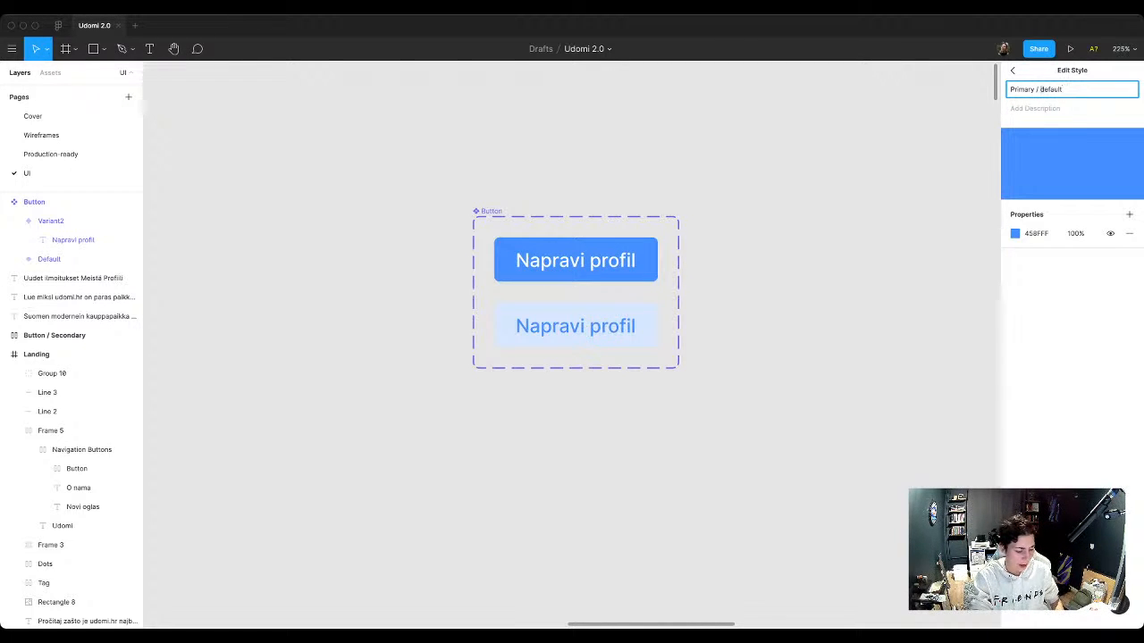
key("Right")
key("BackSpace")
type("D")
key("alt+Right")
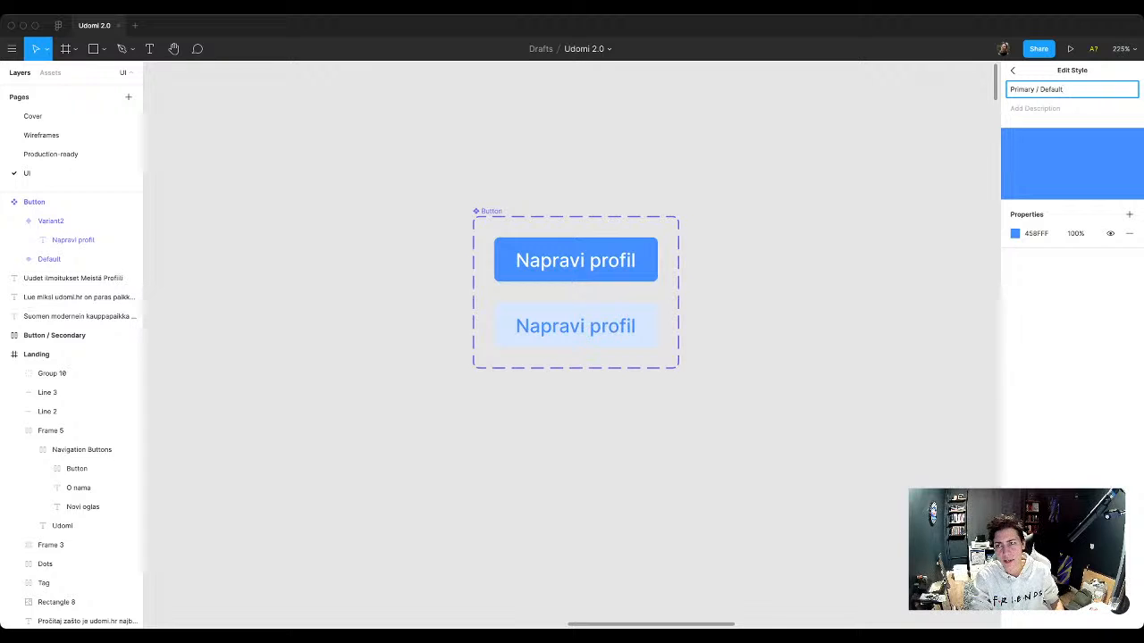
key("Return")
key("Escape")
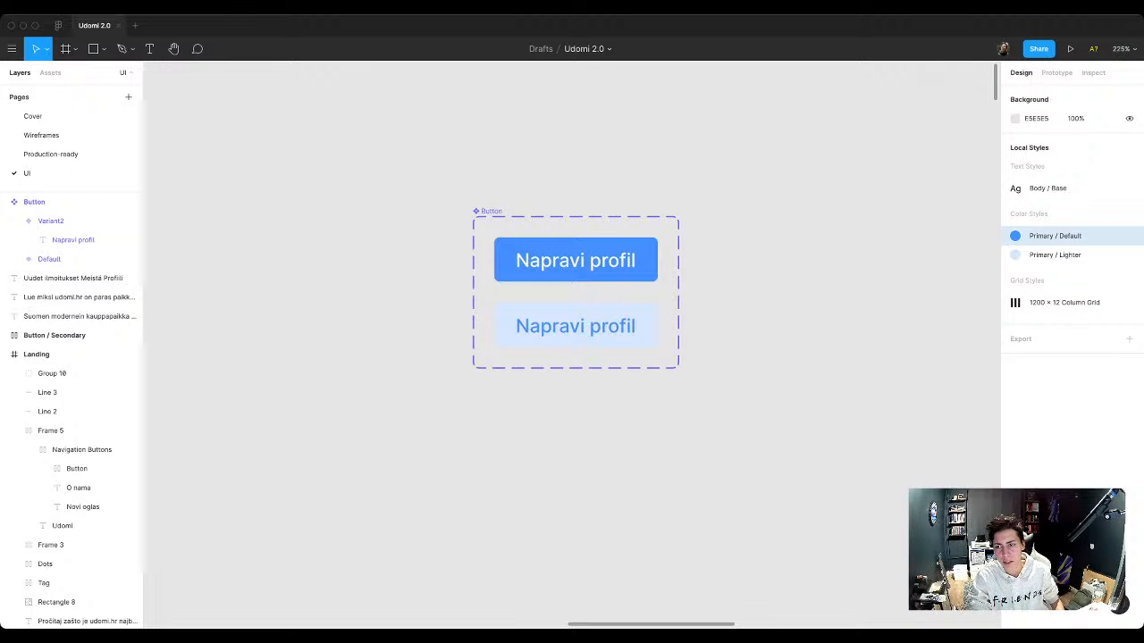
Step: Add a third variant to the Button component
scroll(753, 344, "down", 3)
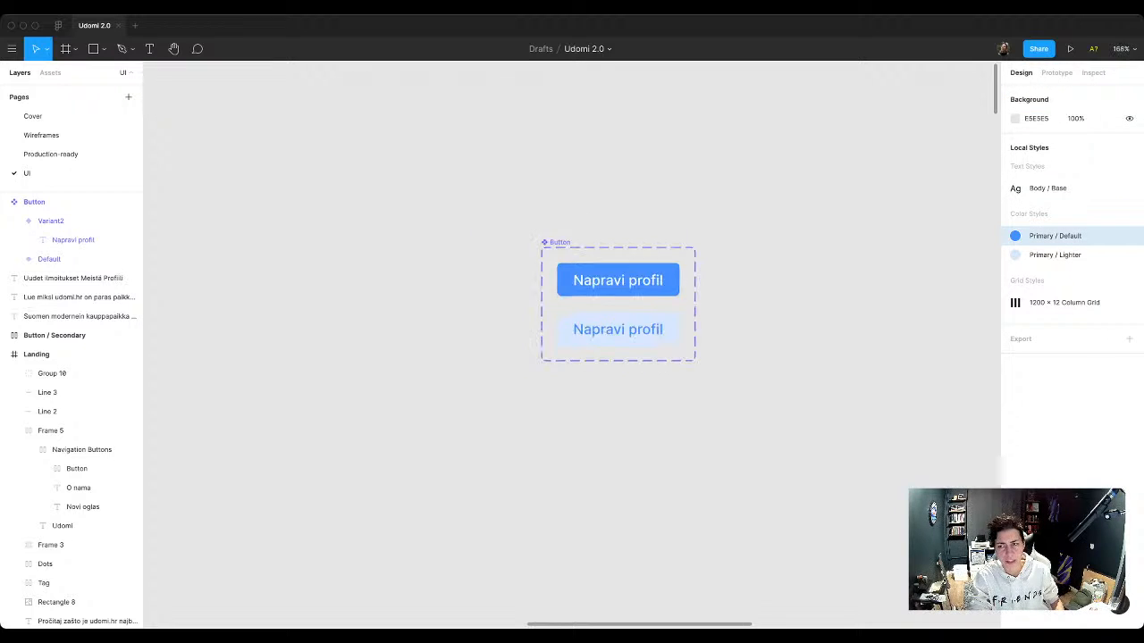
scroll(753, 344, "right", 2)
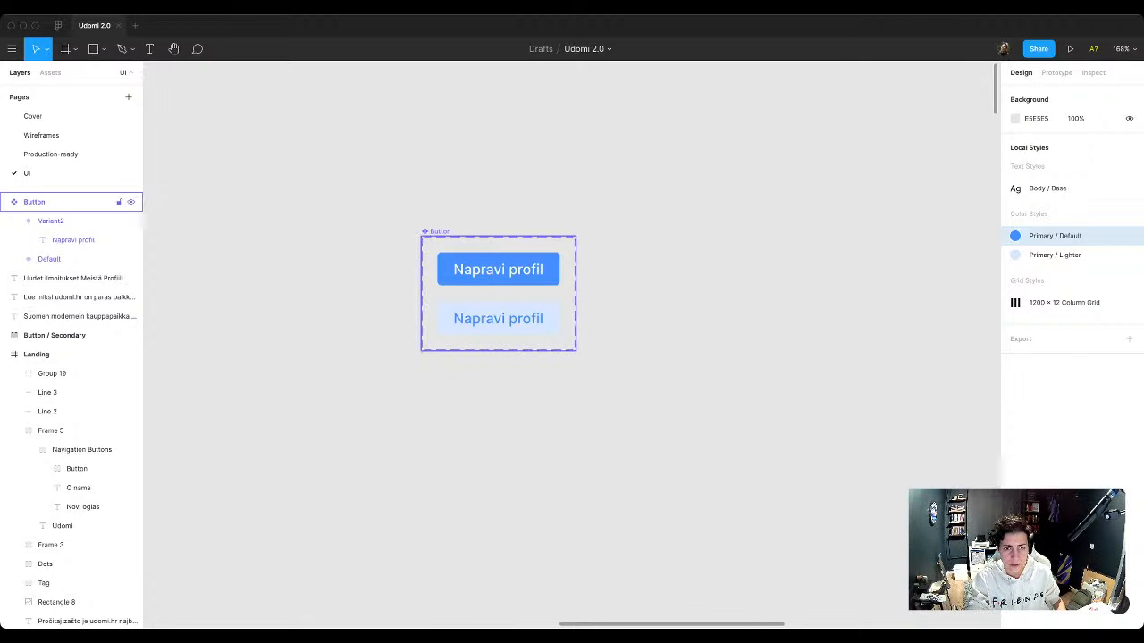
left_click(34, 202)
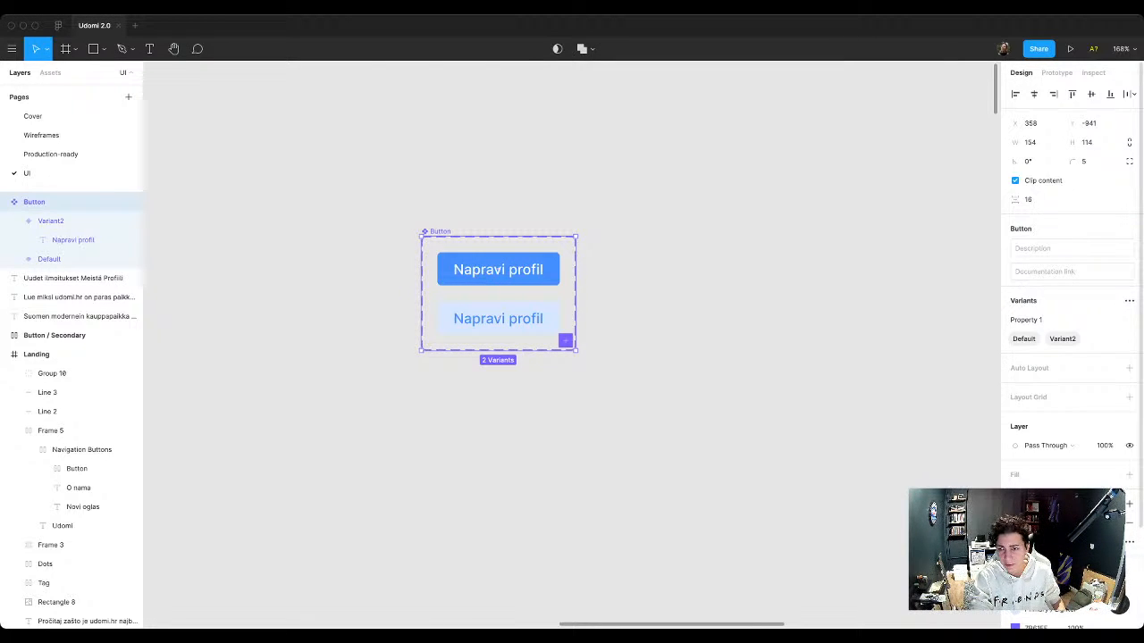
left_click(1129, 301)
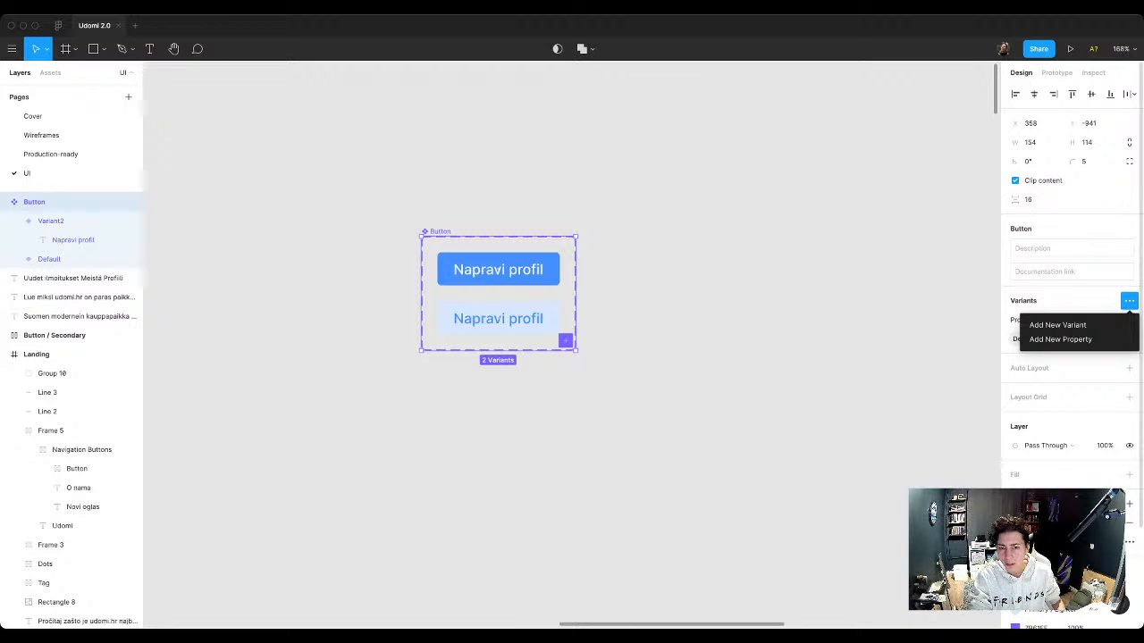
left_click(1057, 325)
key("Escape")
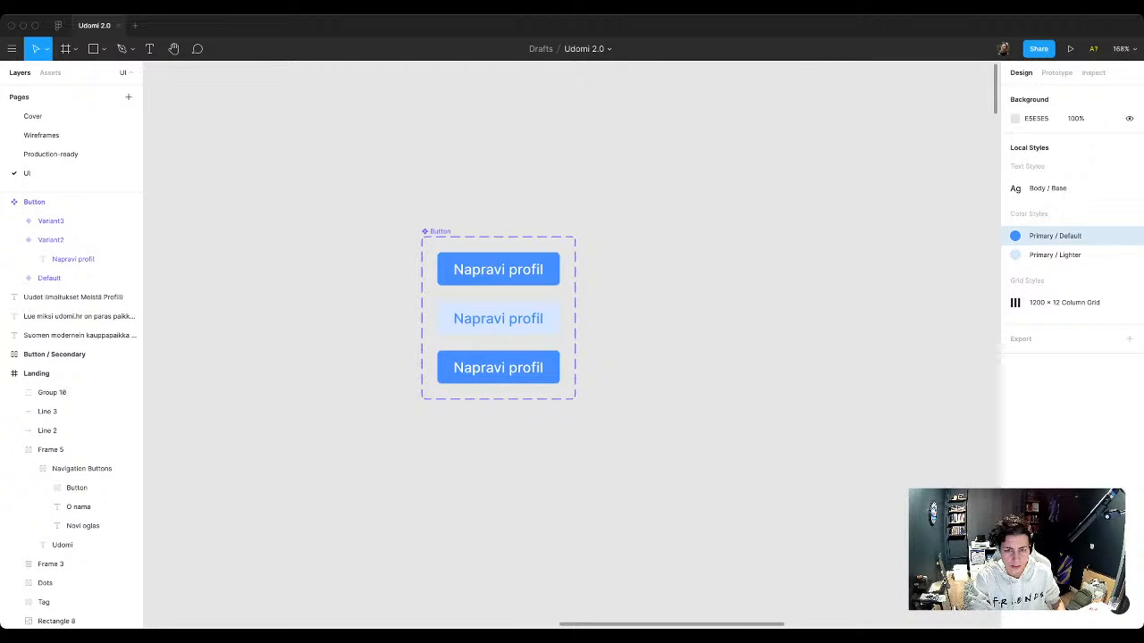
Step: Apply the Primary / Default color style to the Napravi profil text in the third Button variant
left_click(451, 367, "super")
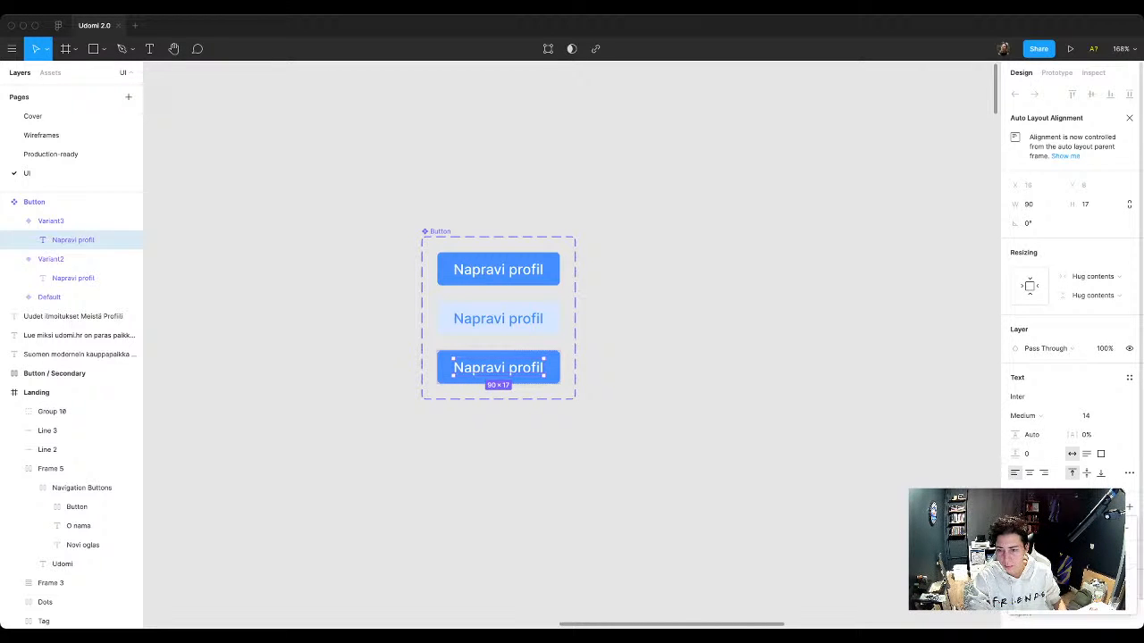
left_click(1037, 572)
left_click(715, 447)
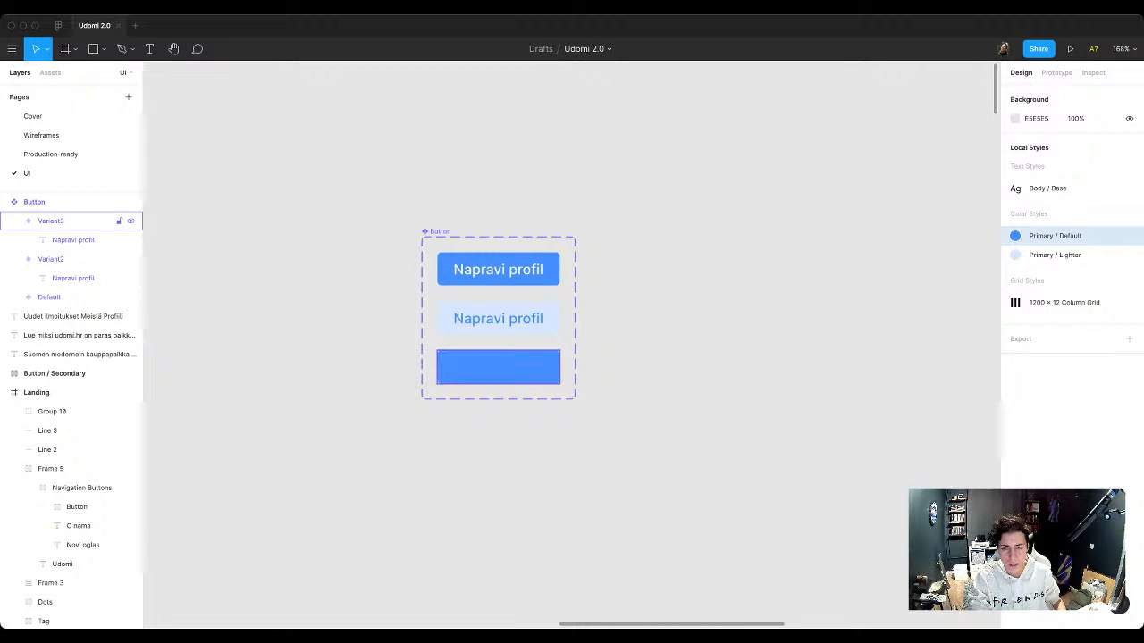
Step: Remove the third Button variant's fill and give it a stroke in the Primary / Default color style
left_click(71, 221)
left_click(1130, 542)
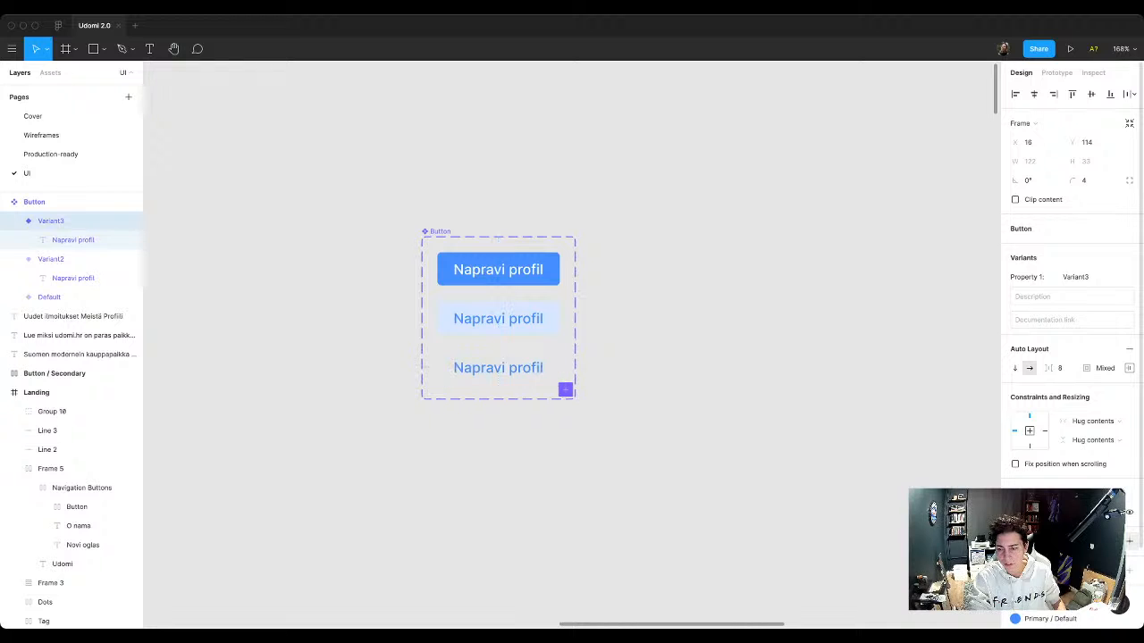
left_click(1130, 571)
left_click(1112, 571)
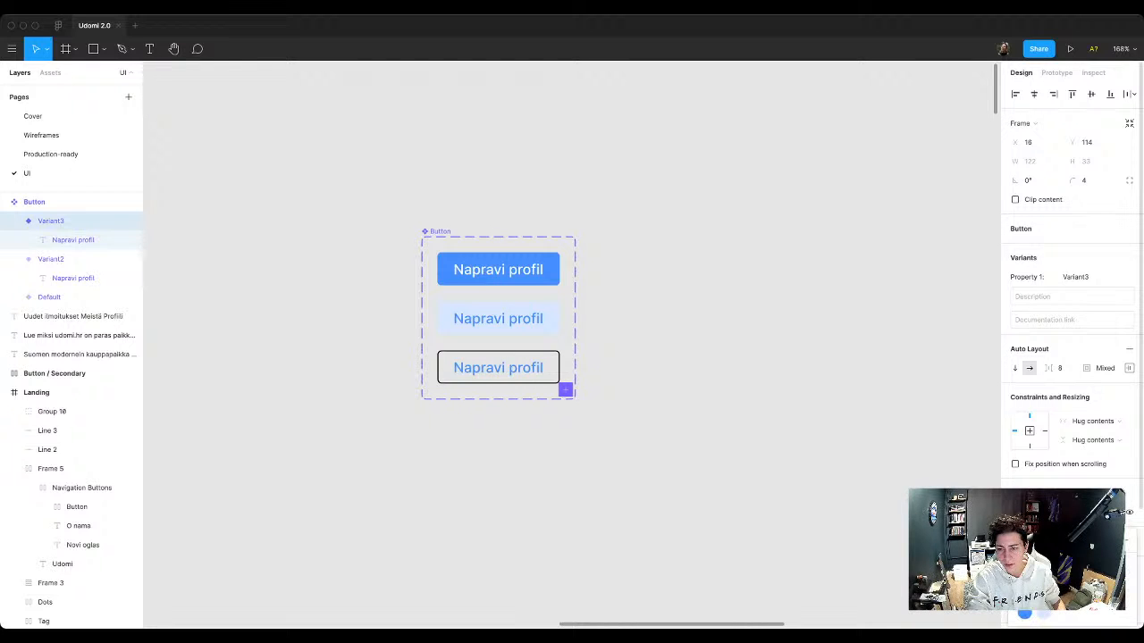
left_click(1036, 572)
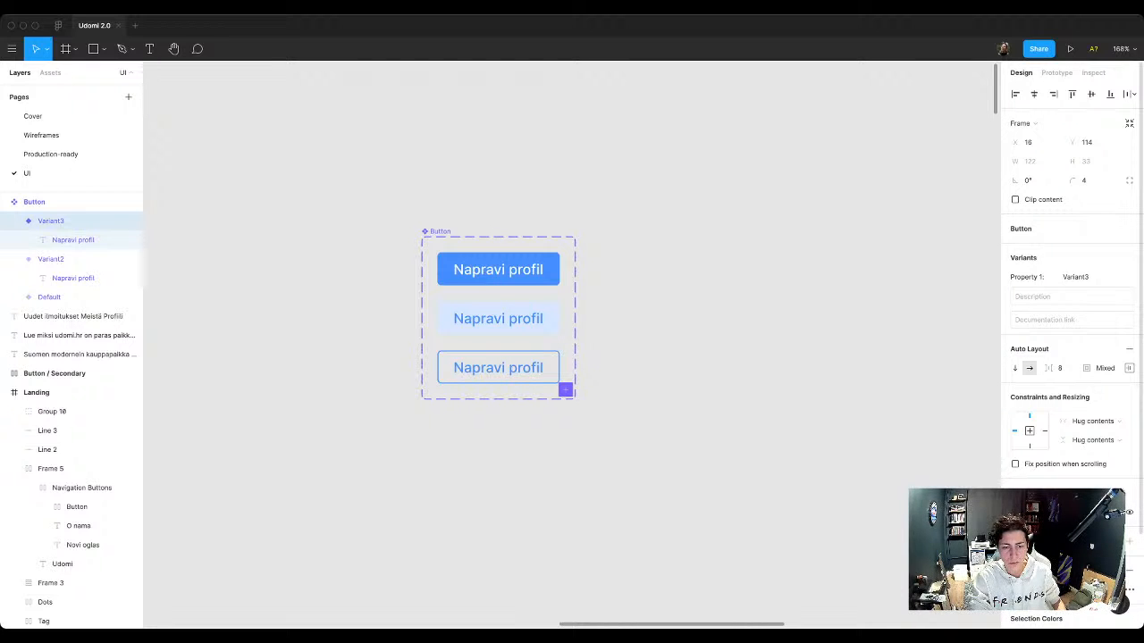
key("Escape")
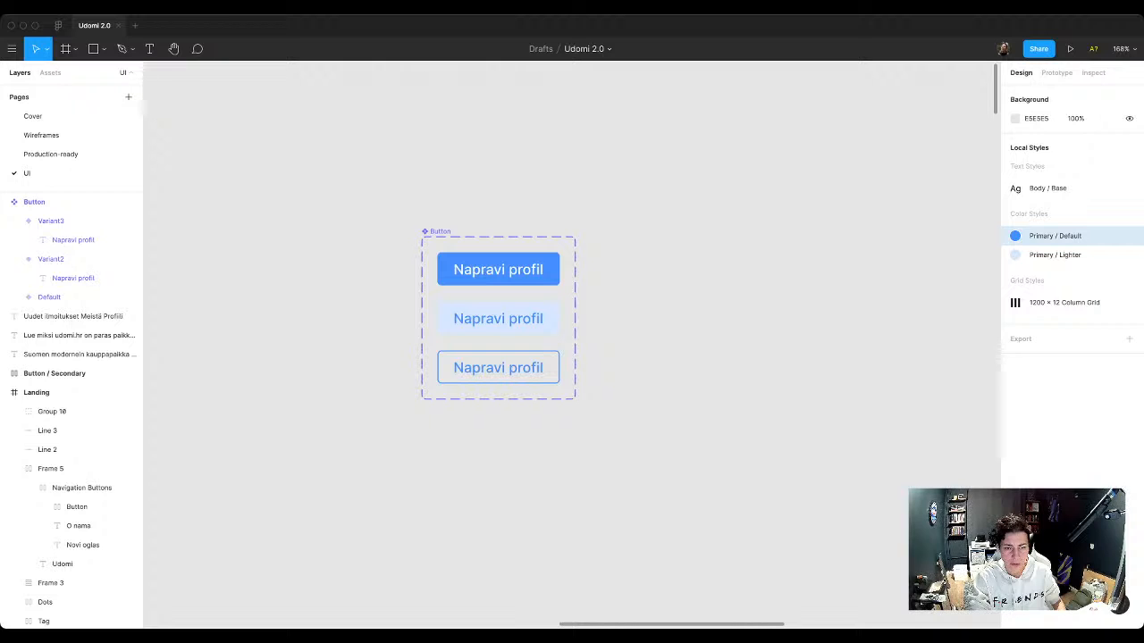
Step: Change the text label of all three Button variants to Title and select the whole Button component set
left_click(498, 270, "super")
key("Return")
type("Title")
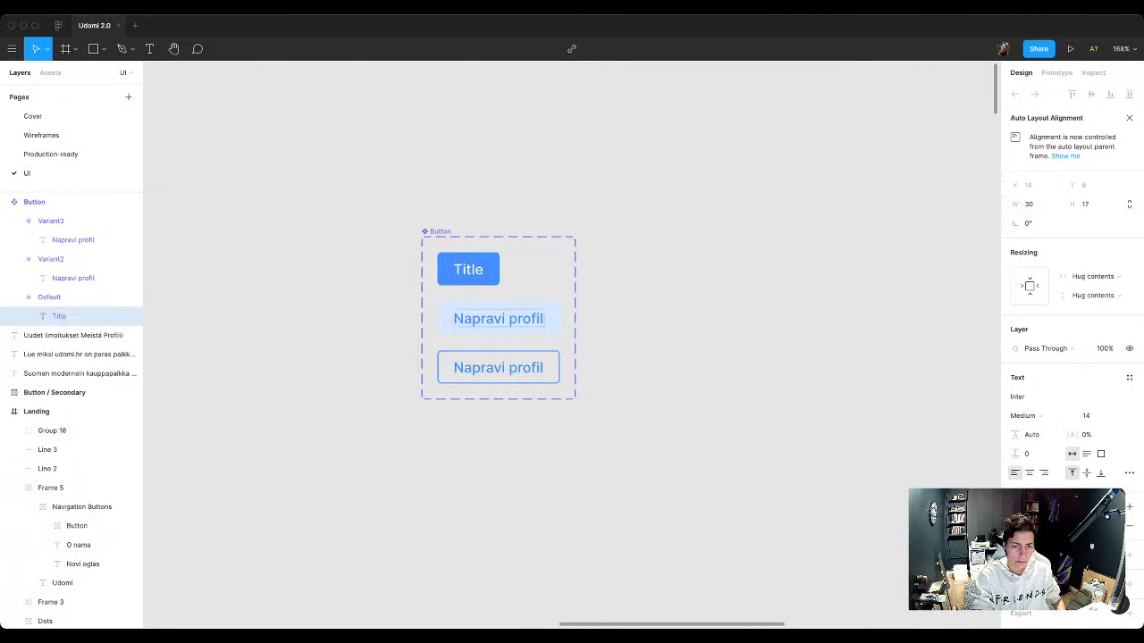
key("Tab")
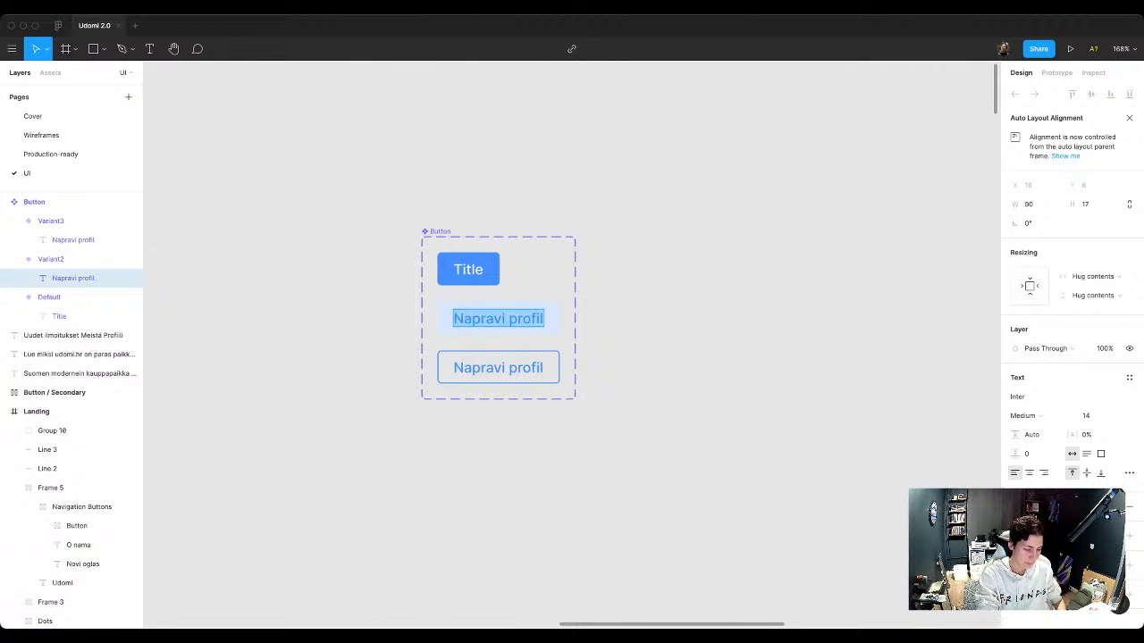
type("Title")
key("Tab")
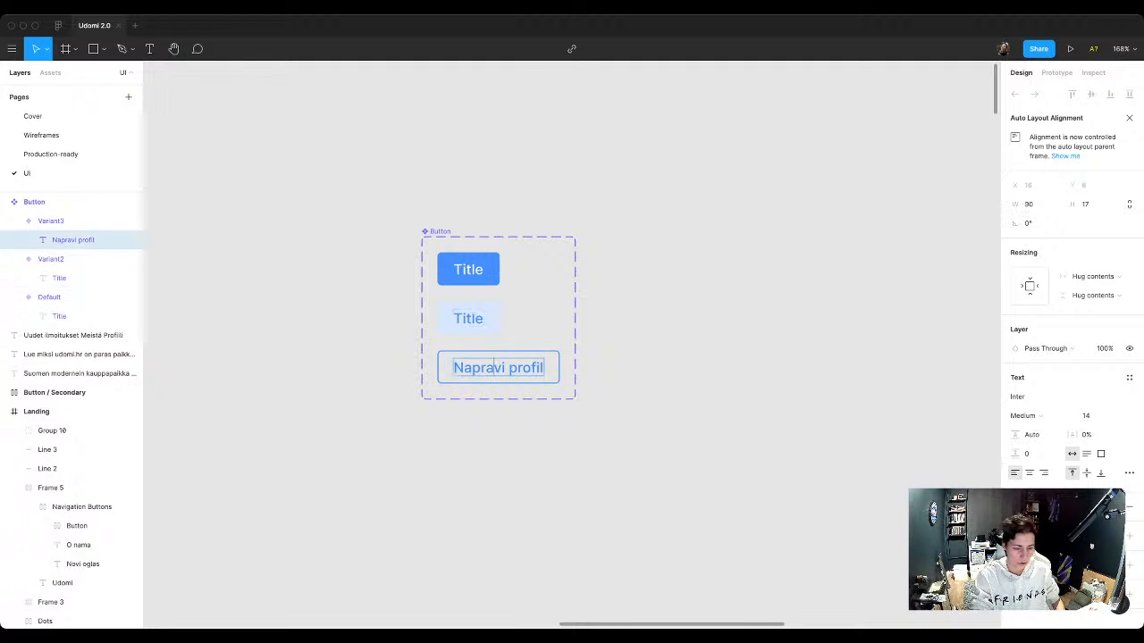
type("Title")
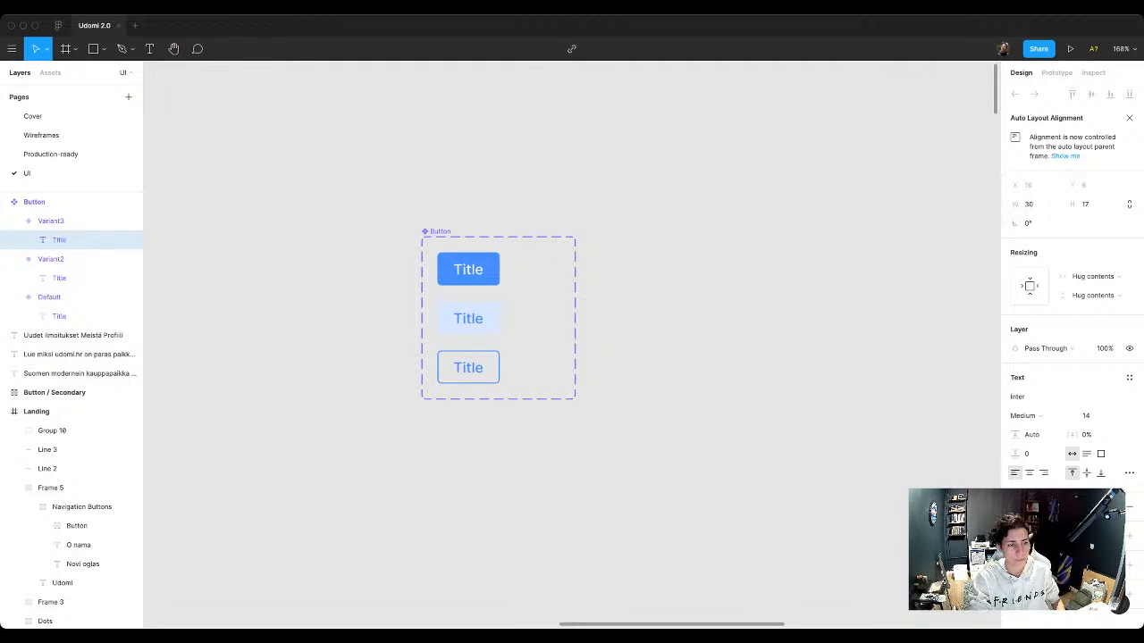
key("Escape")
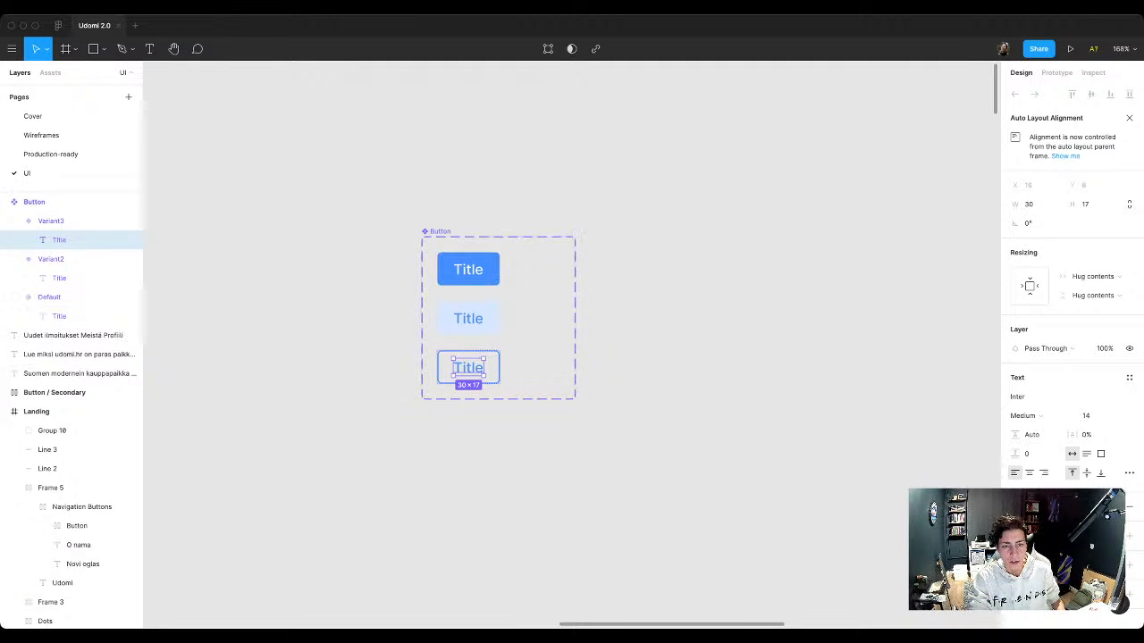
left_click(440, 232)
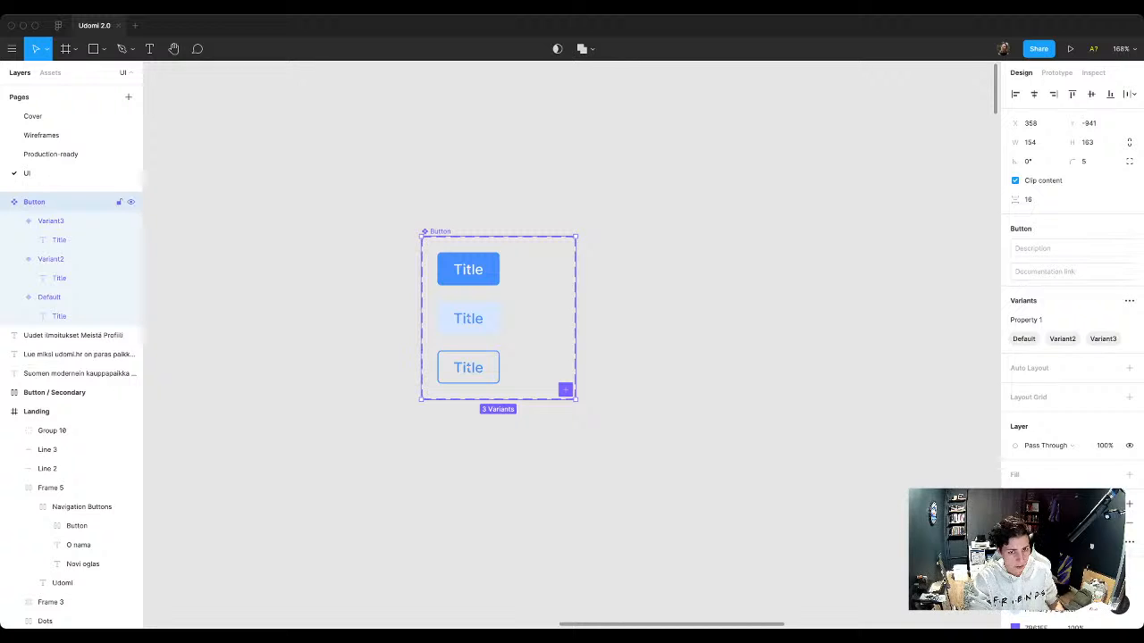
Step: Apply auto layout to the Button component set
key("shift+a")
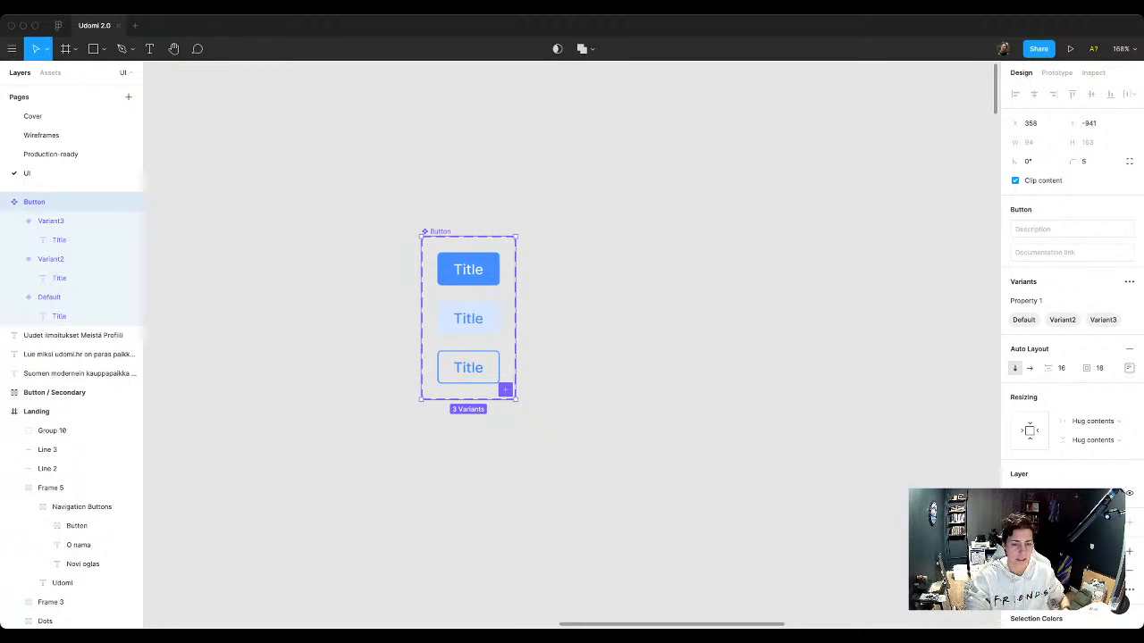
key("Escape")
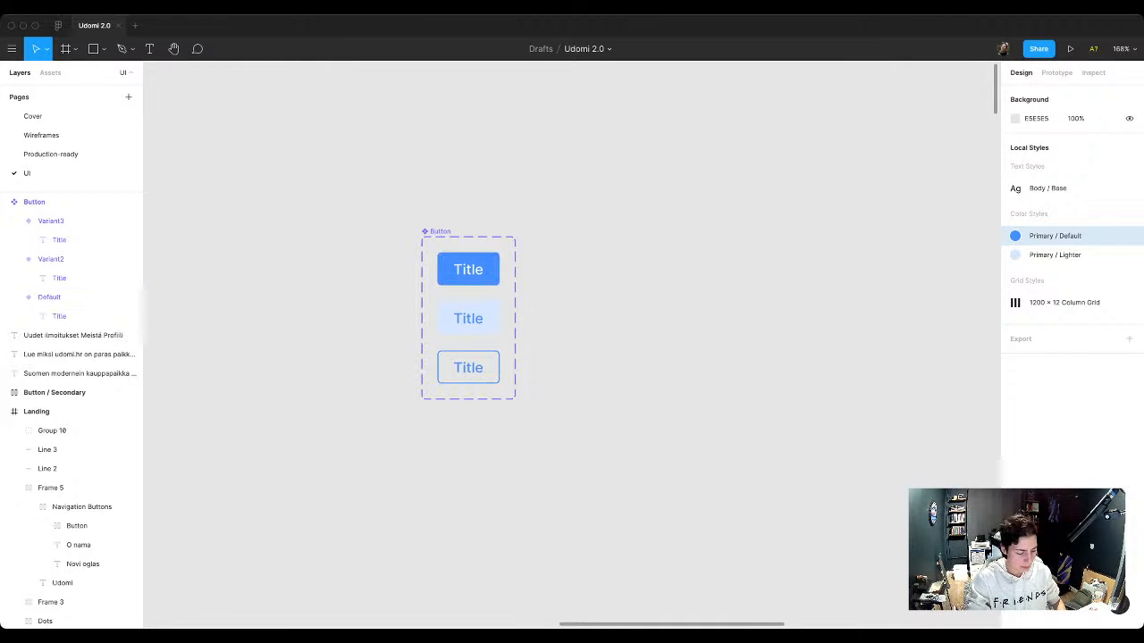
Step: Add the text 8pt Grid beside the Button component set and move it up near the set's upper edge
key("t")
left_click(623, 279)
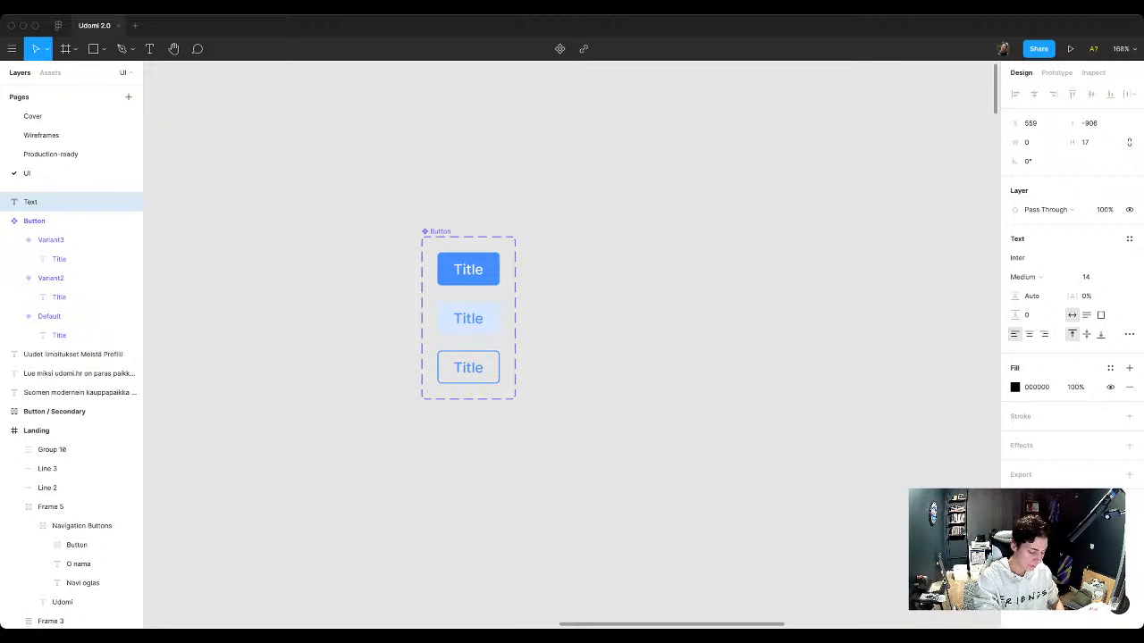
type("8pt Grid")
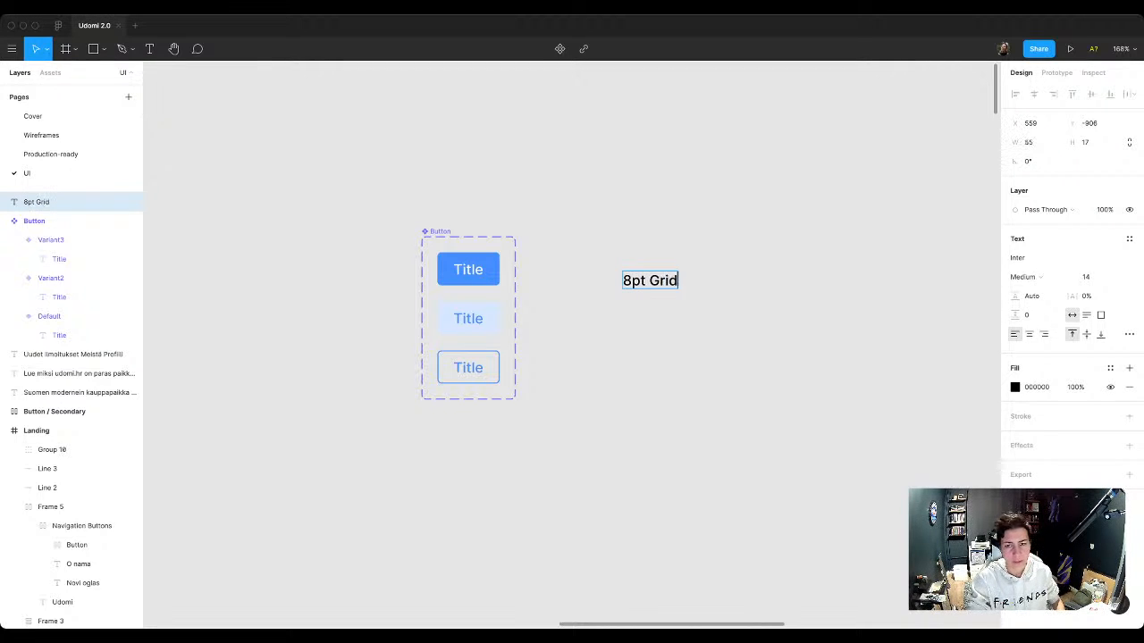
key("Escape")
left_click_drag(650, 281, 649, 238)
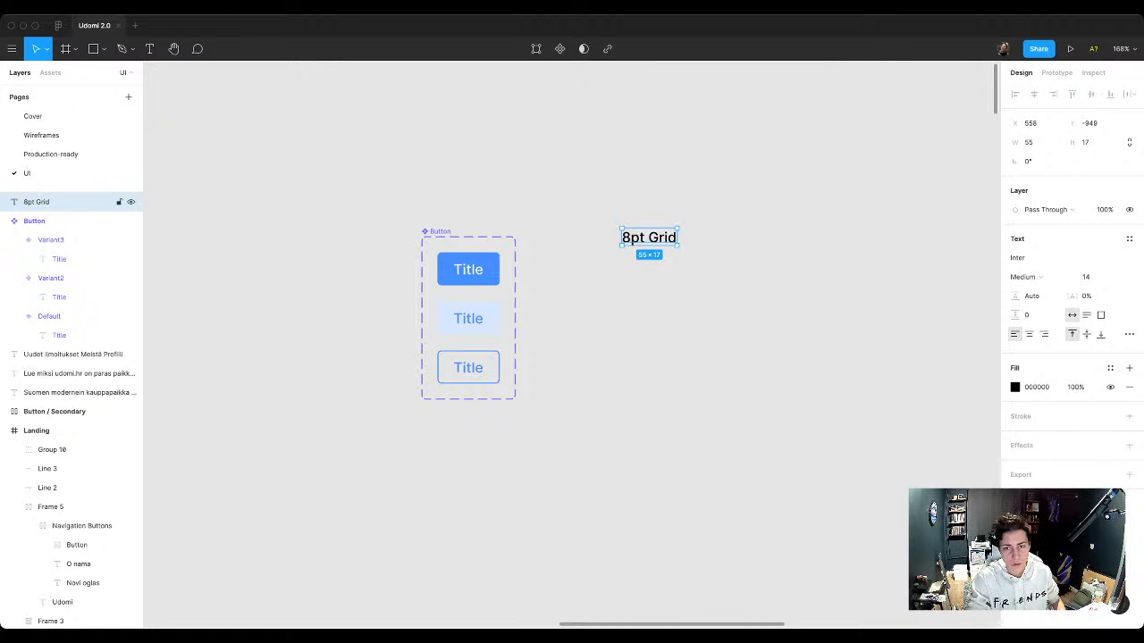
Step: Duplicate the 8pt Grid text directly below itself and change the copy to 16
left_click_drag(632, 240, 632, 265)
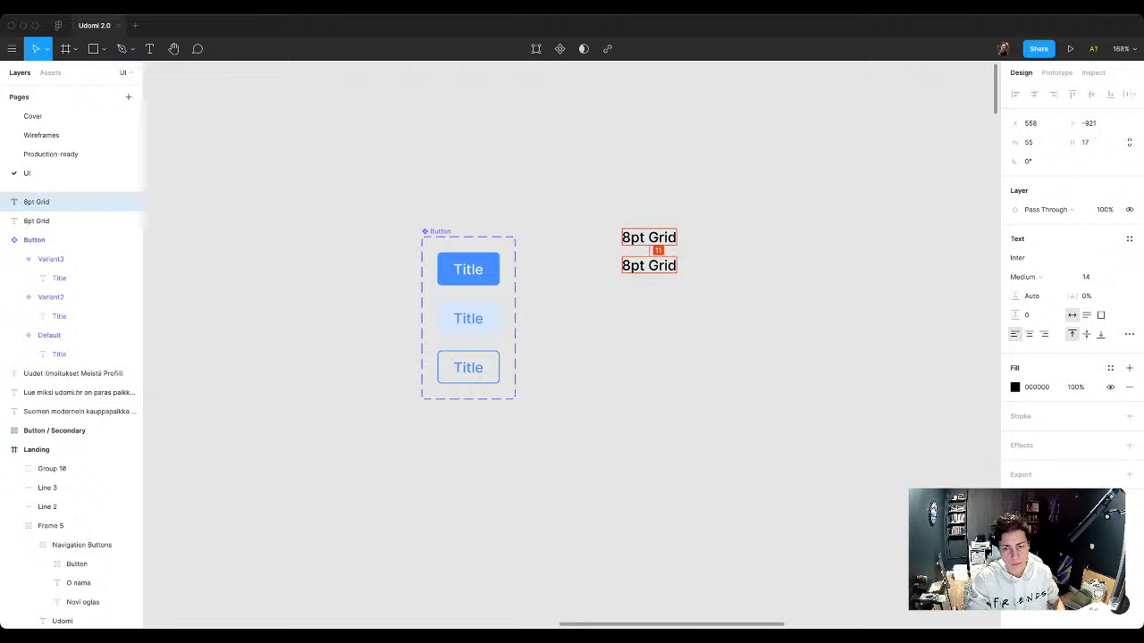
double_click(649, 262)
left_click_drag(632, 263, 622, 263)
type("16")
key("alt+shift+Right")
key("alt+shift+Right")
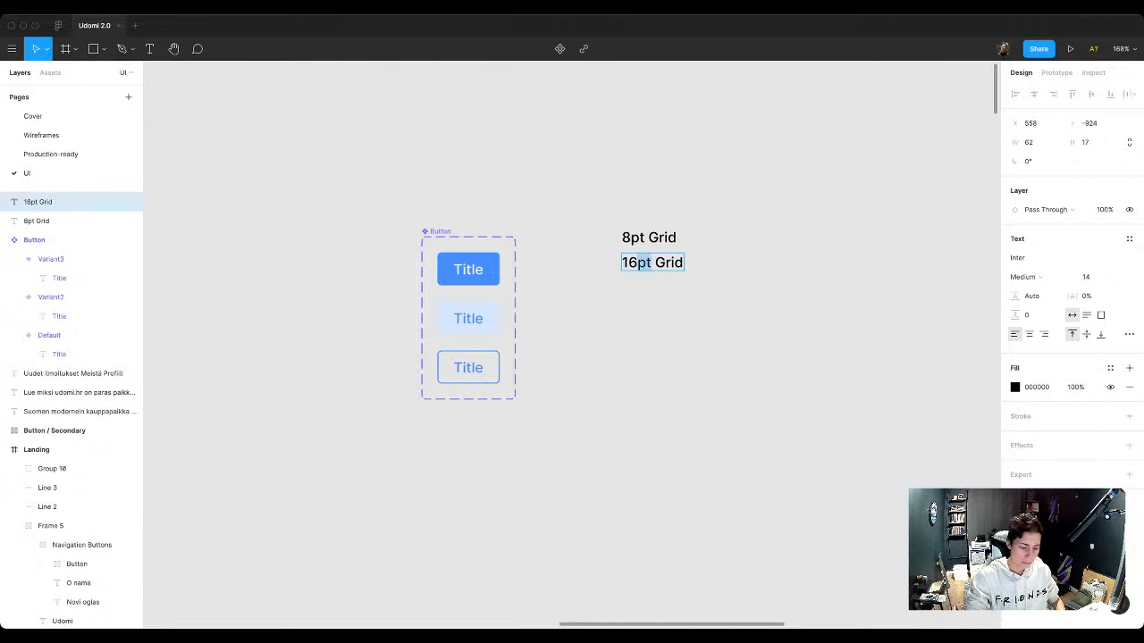
key("BackSpace")
key("Escape")
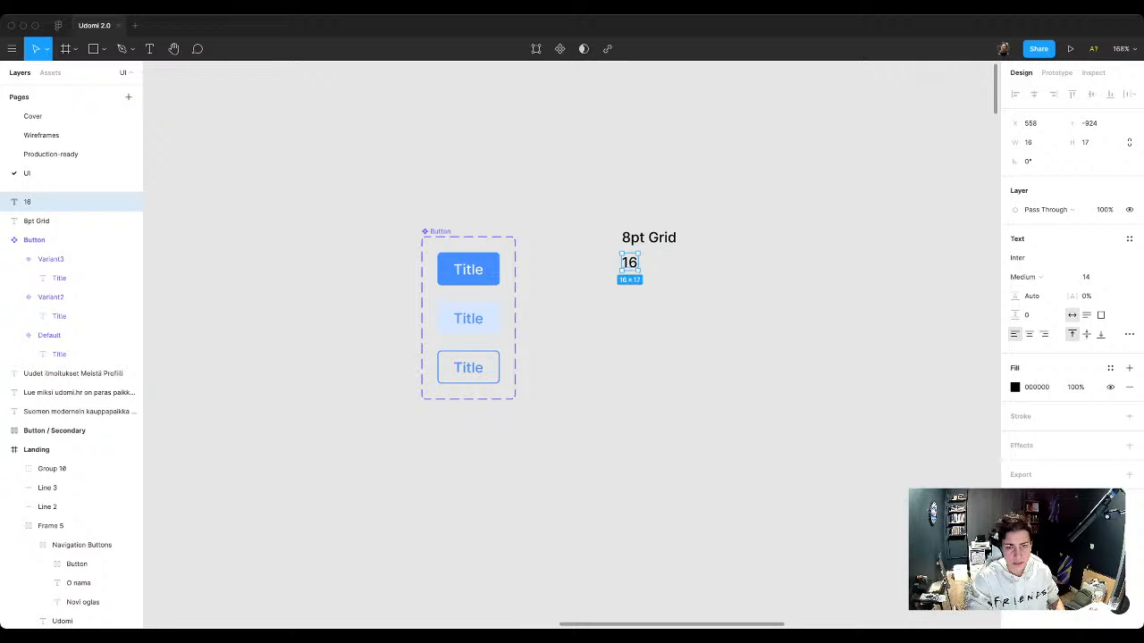
Step: Continue the list below 16 with two duplicated text entries reading 24 and 32, spaced evenly
left_click_drag(629, 263, 629, 288)
double_click(629, 288)
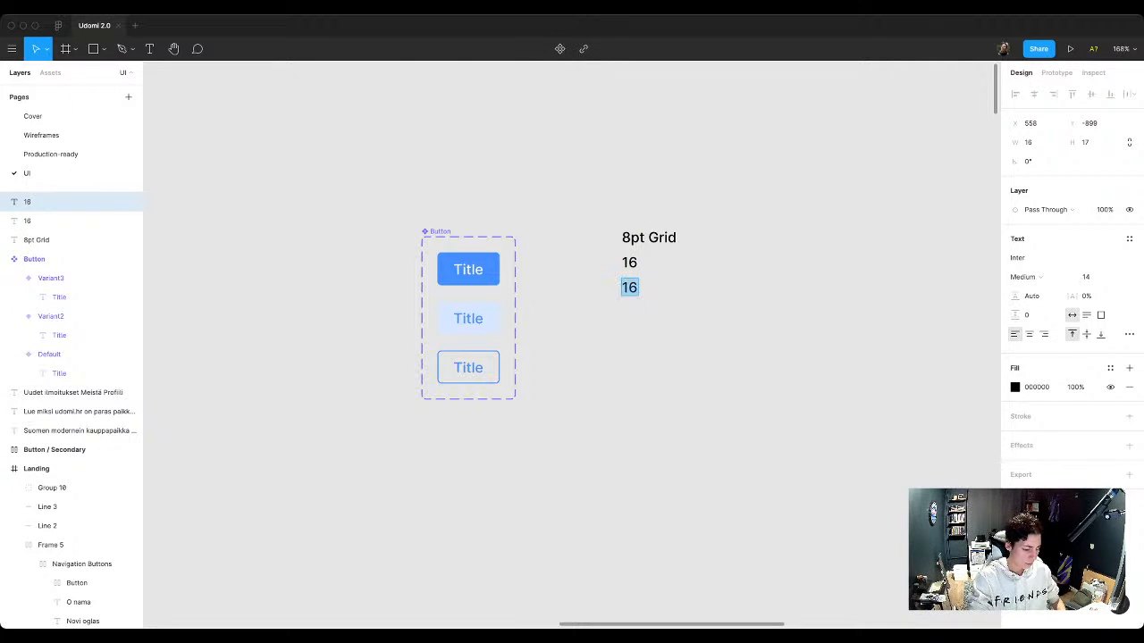
type("24")
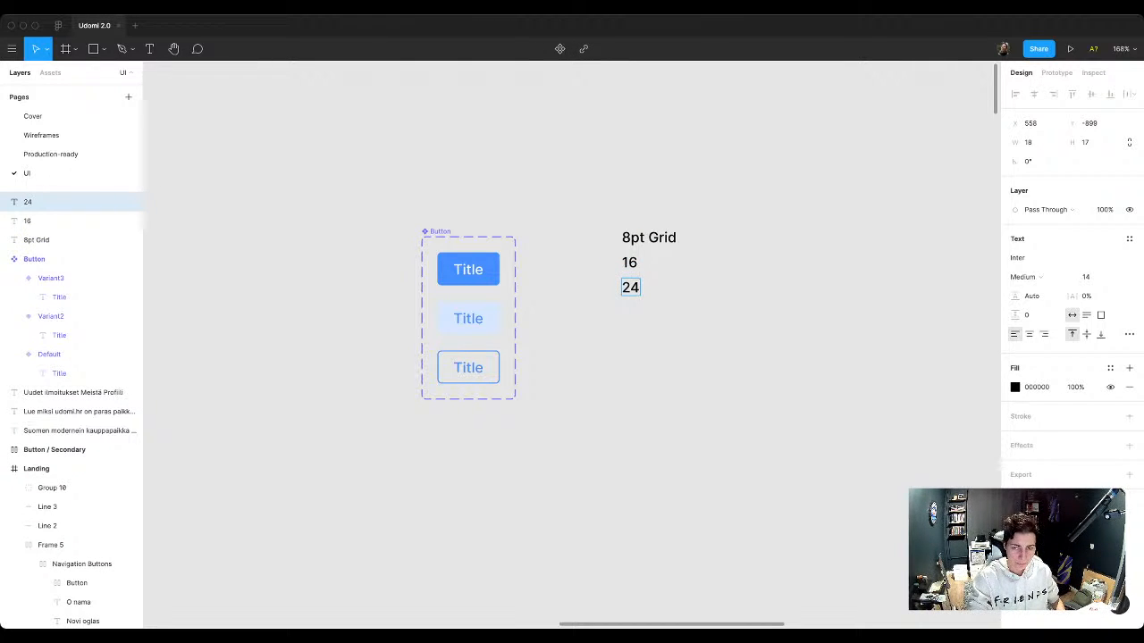
key("Escape")
left_click_drag(630, 287, 630, 312)
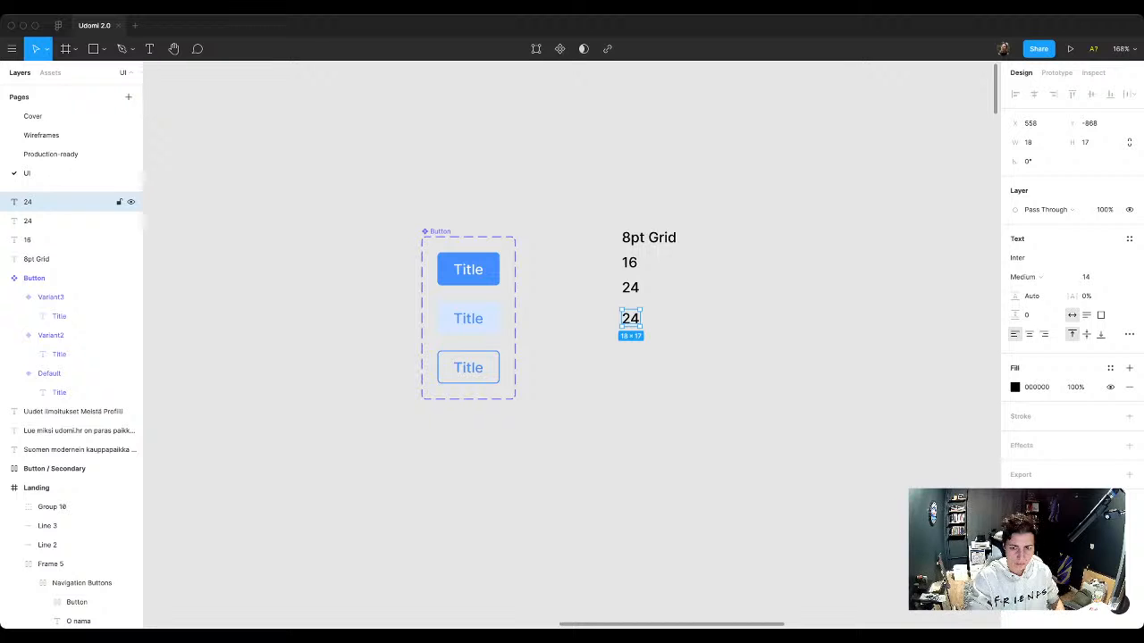
double_click(630, 312)
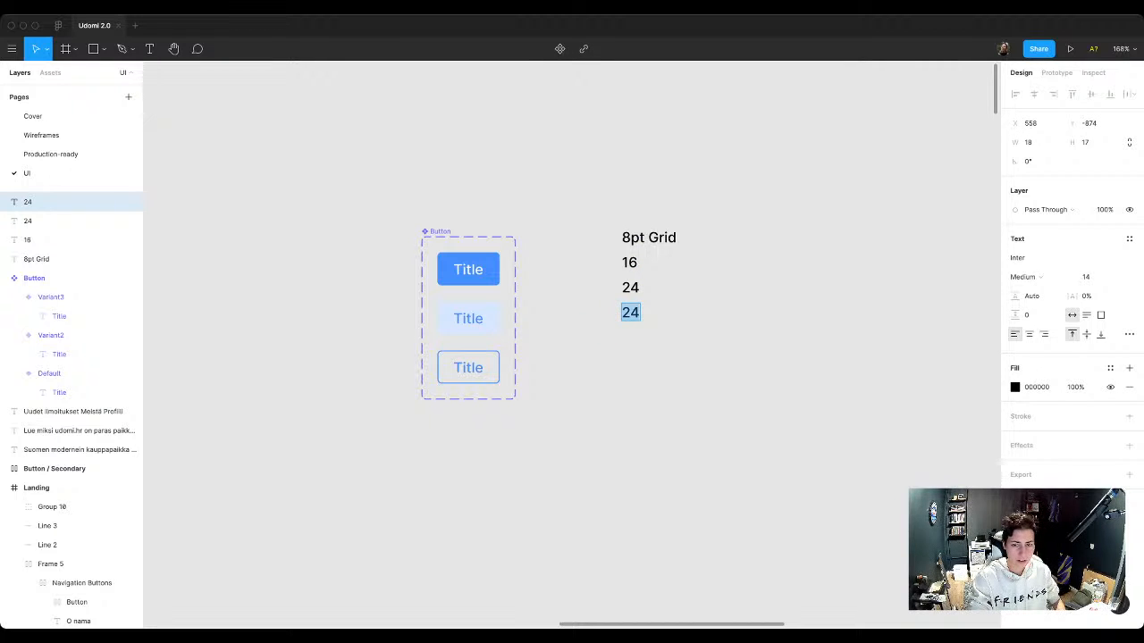
type("32")
key("Escape")
Step: Duplicate the 32 entry below itself and change the copy to etc
left_click_drag(630, 312, 631, 337)
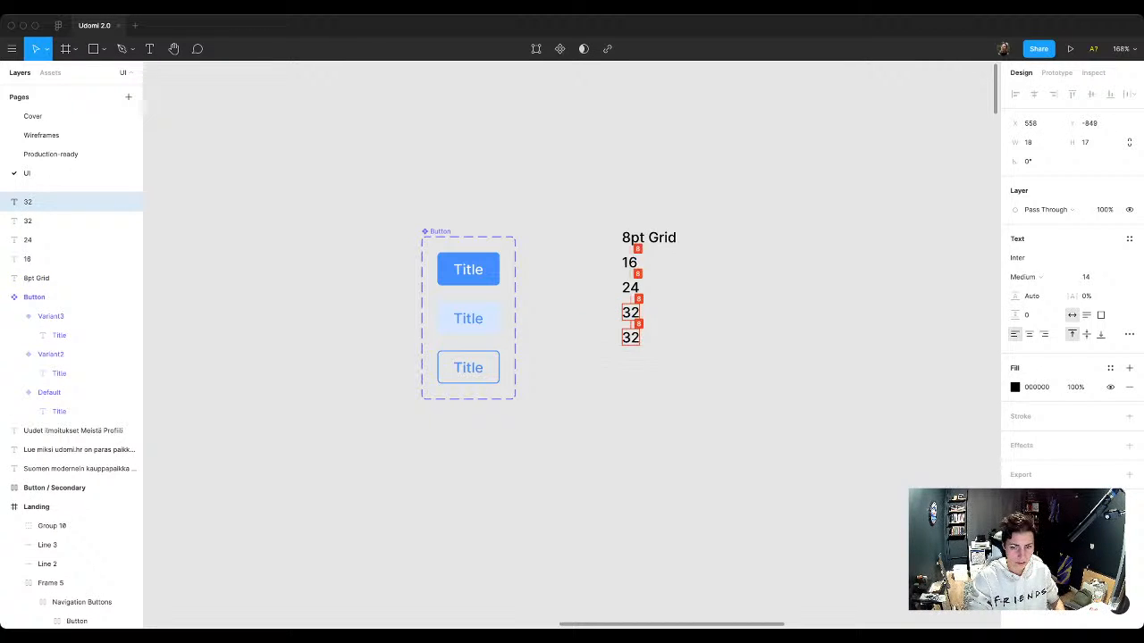
type("etc.")
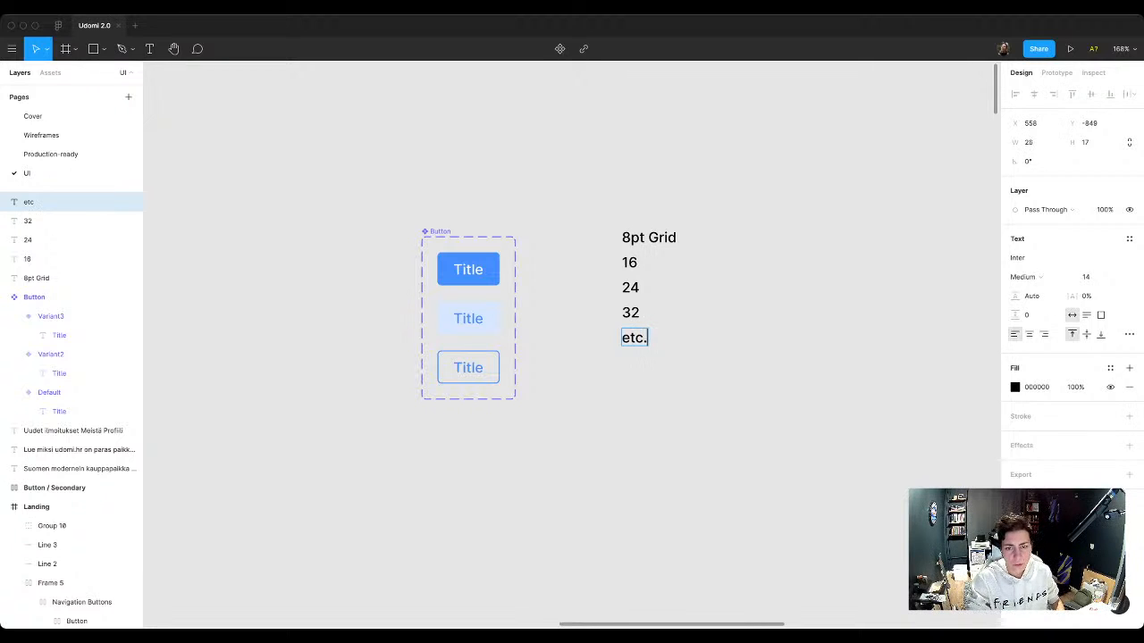
key("Escape")
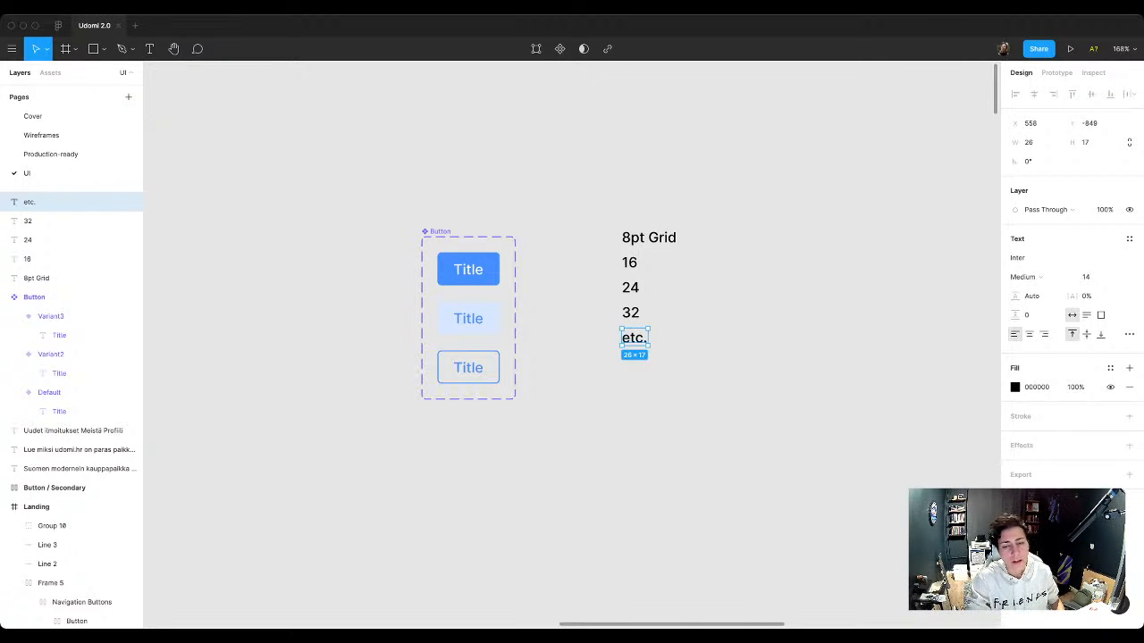
key("Escape")
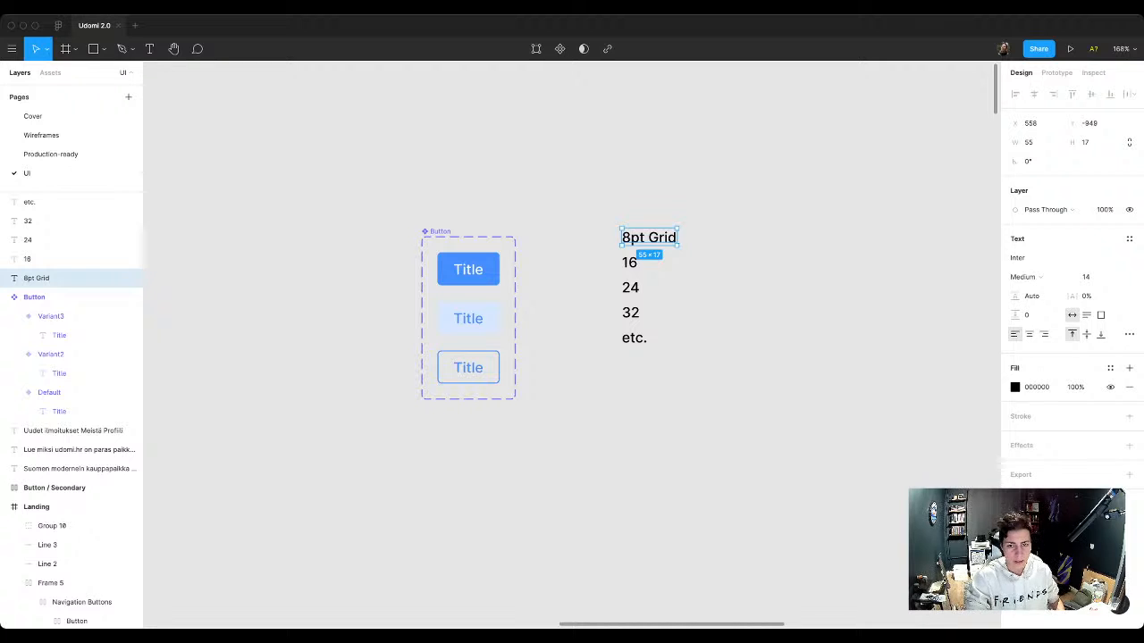
Step: Change the list heading to 8pt grid for spacing, with a lowercase g
key("Return")
key("Right")
type("sp")
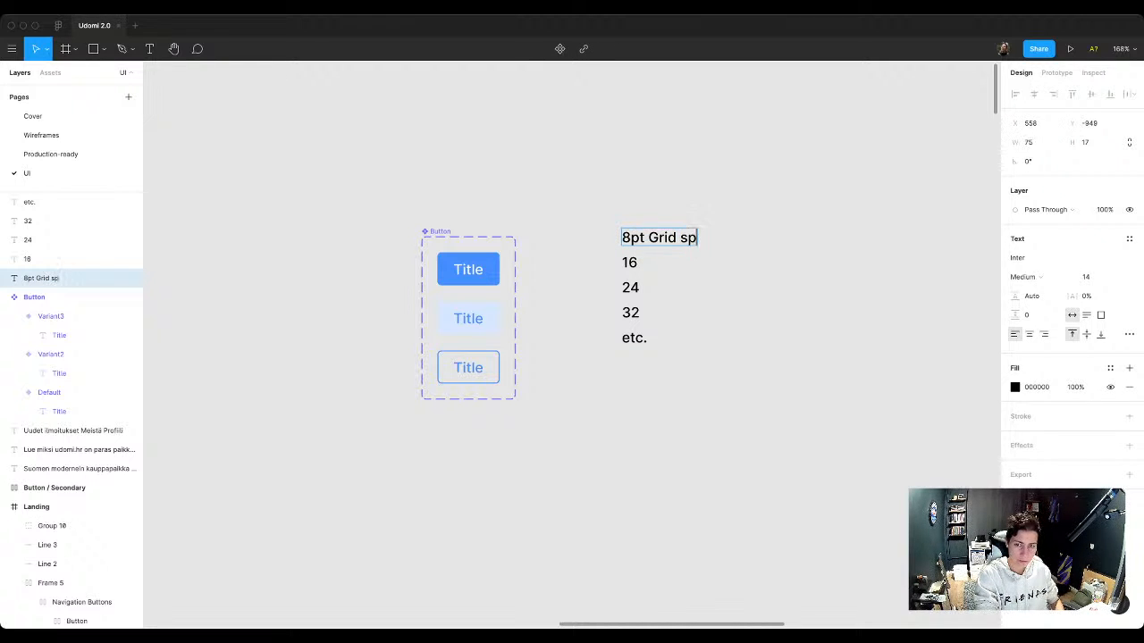
key("BackSpace")
key("BackSpace")
type("for ")
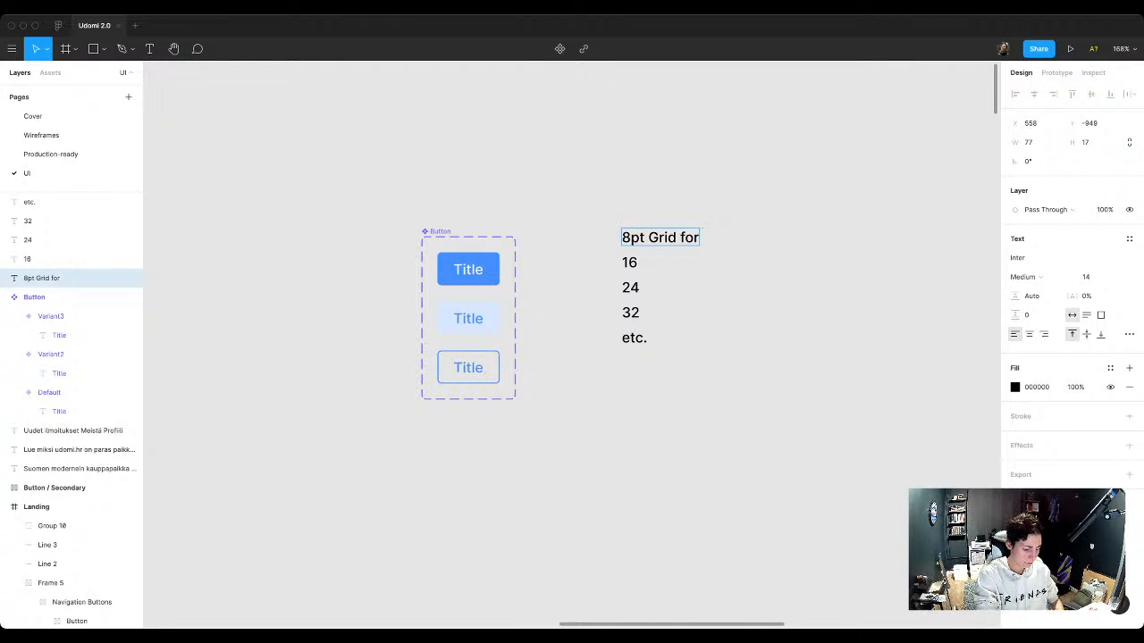
type("spacing")
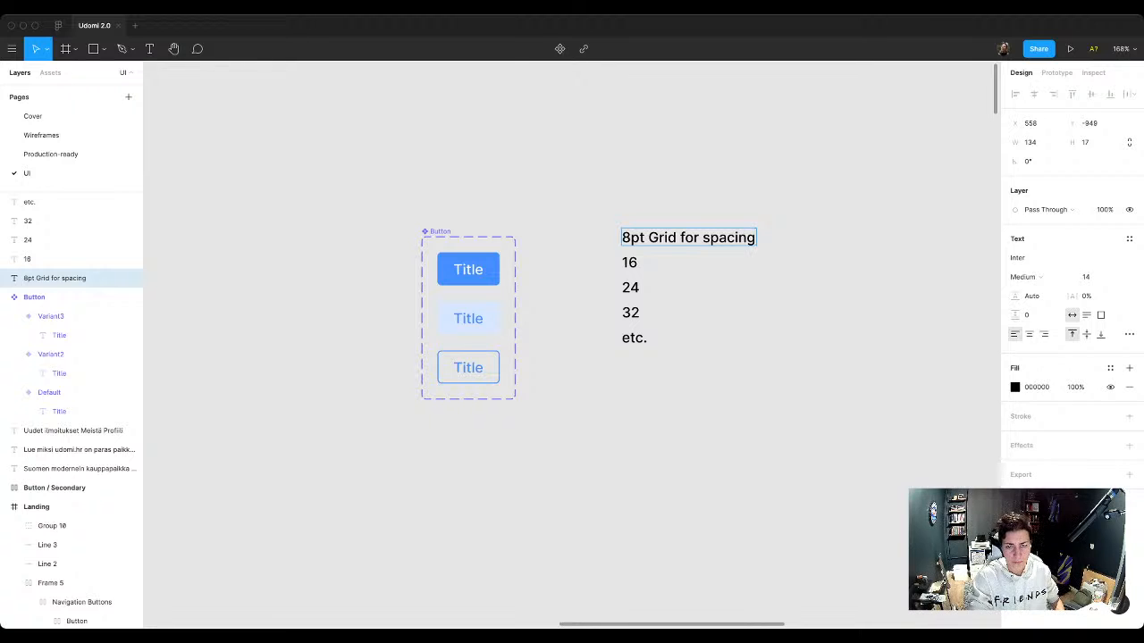
key("shift+Right")
type("g")
key("Escape")
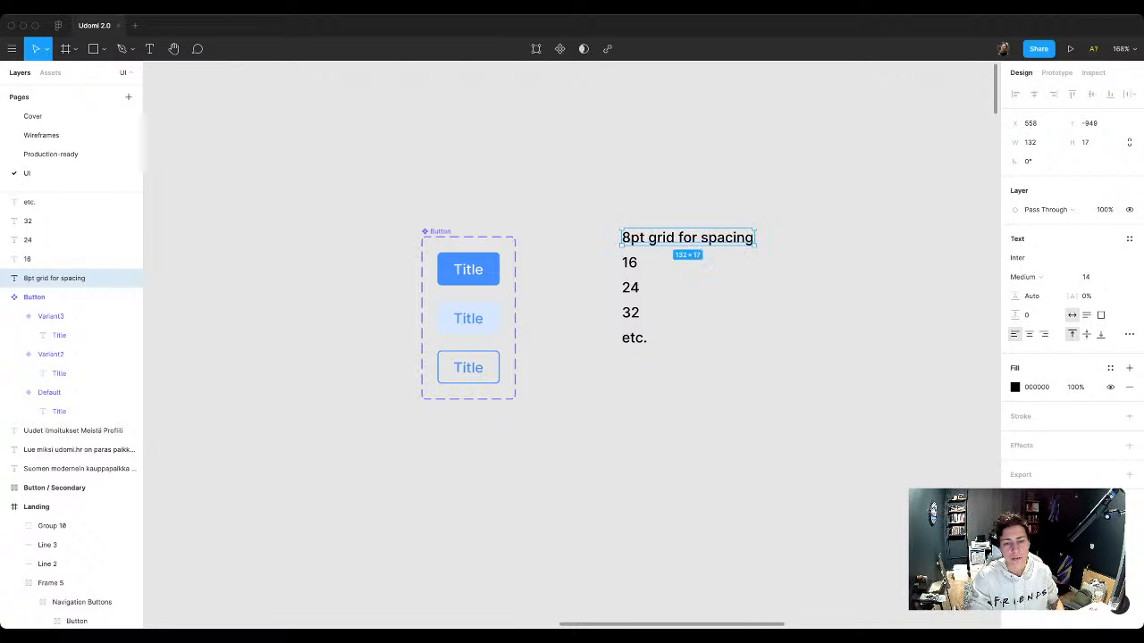
key("Escape")
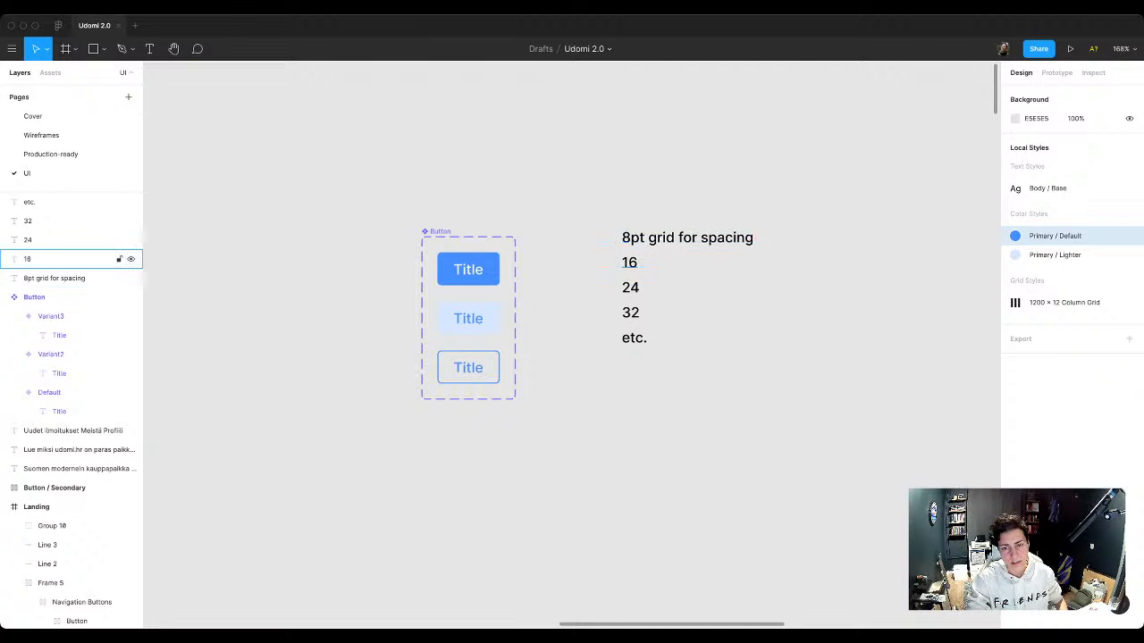
left_click(72, 278)
double_click(643, 238)
left_click(643, 238)
key("shift+Left")
key("shift+Left")
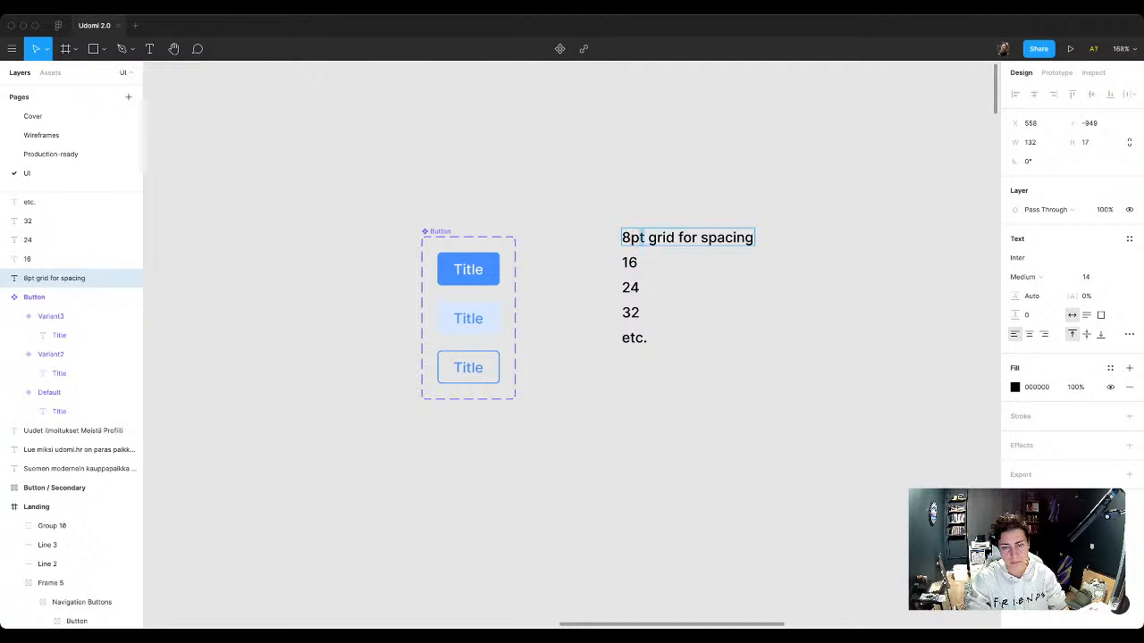
key("BackSpace")
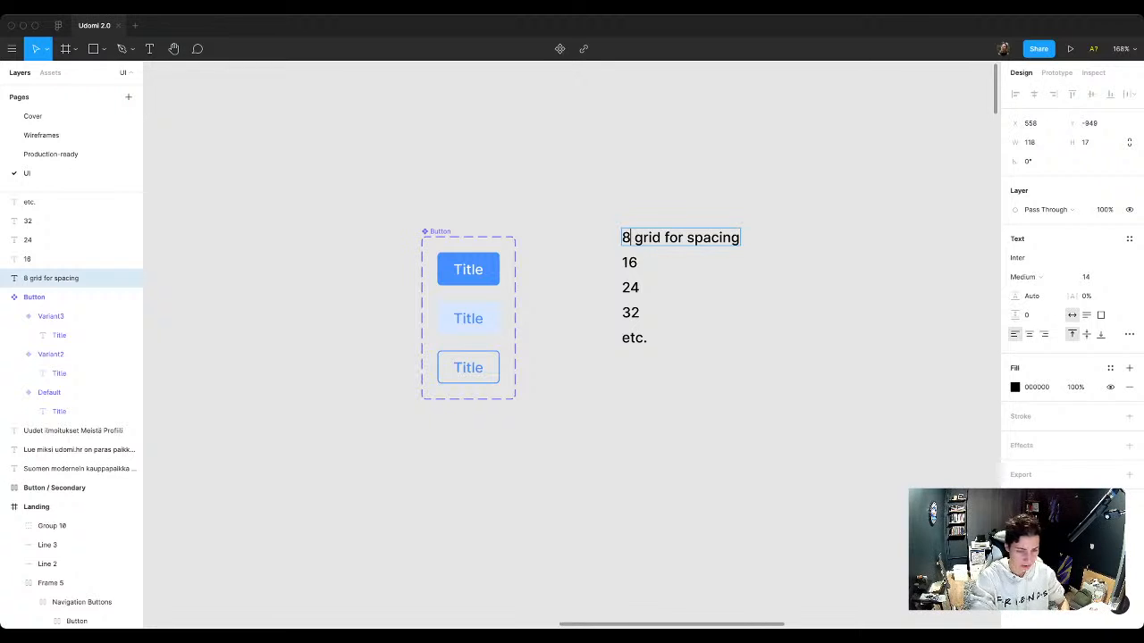
type("pt")
key("Escape")
key("Escape")
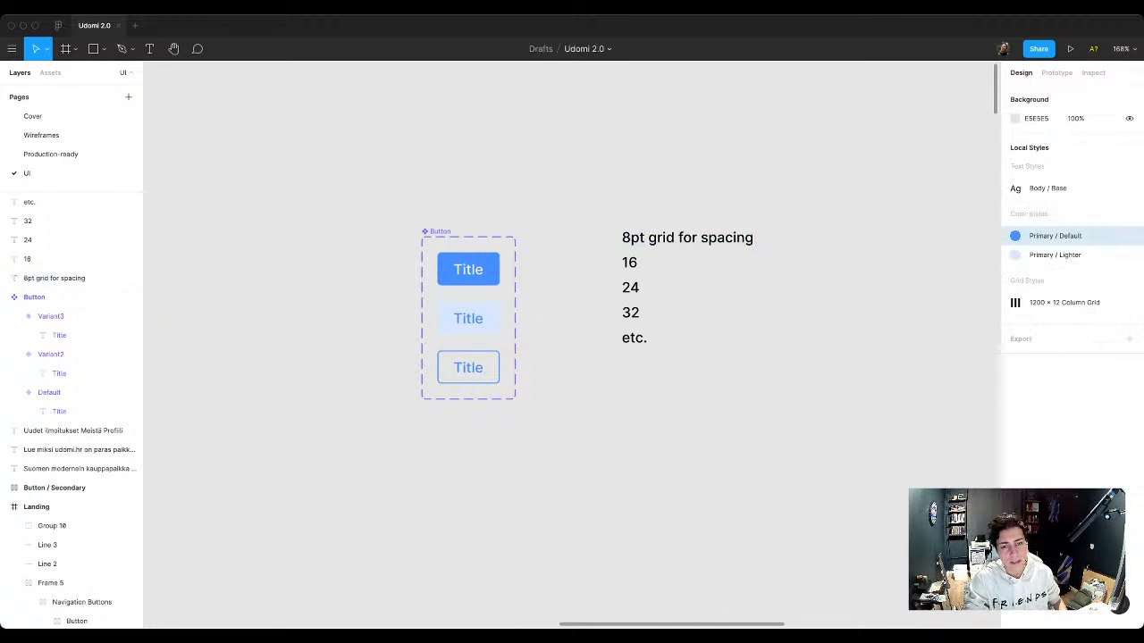
left_click(80, 411)
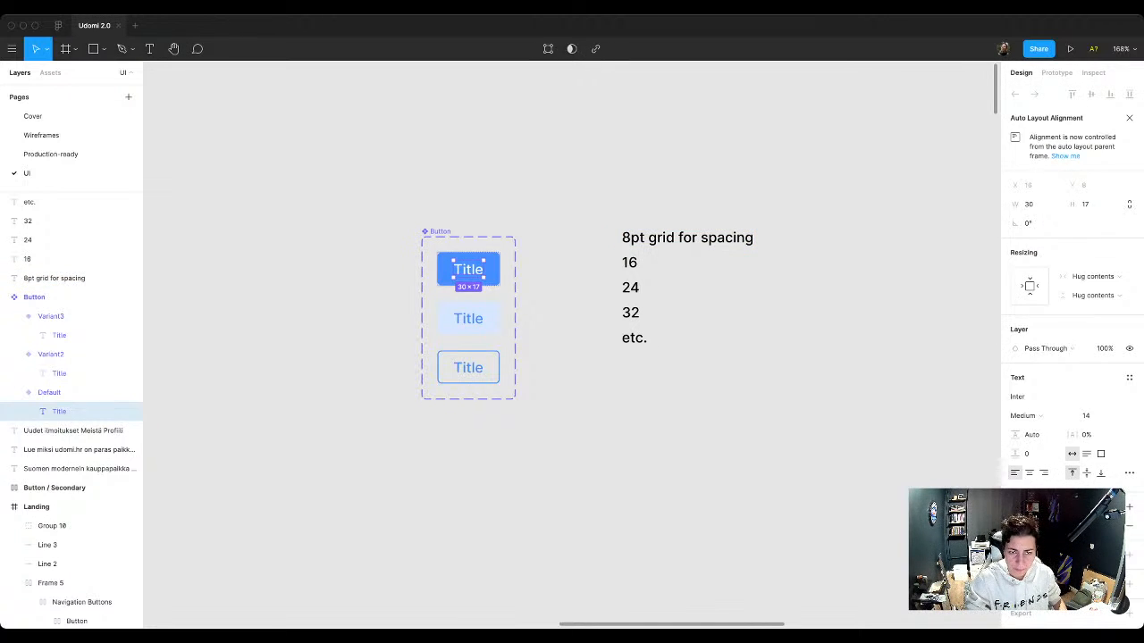
left_click(571, 269)
left_click(470, 270, "super")
left_click(576, 268)
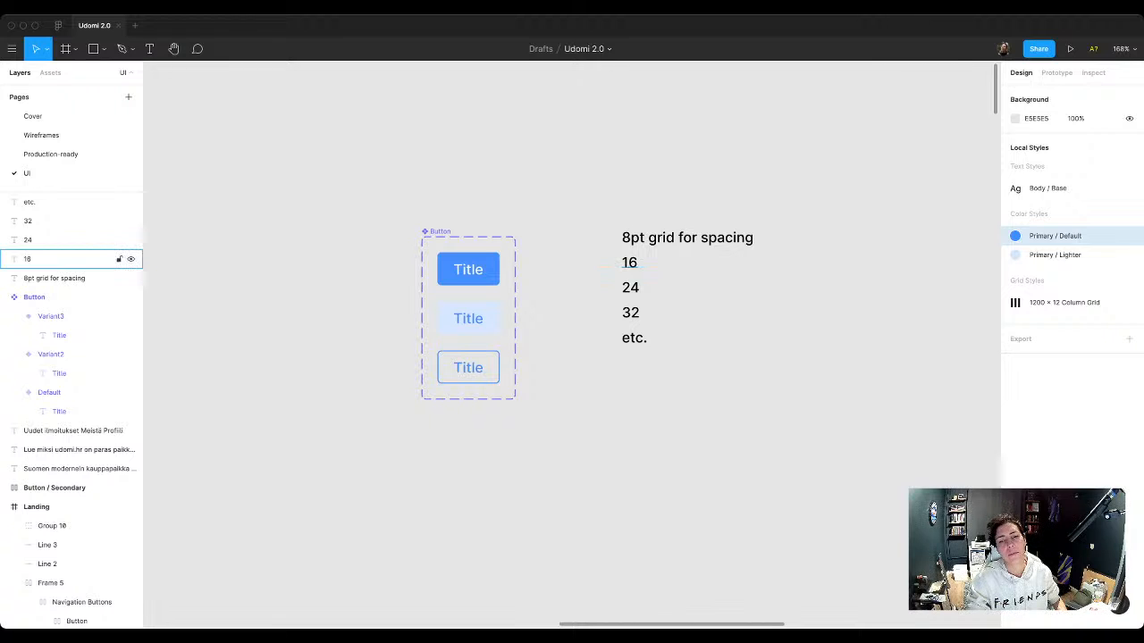
Step: Start a second list beside the first with a copy of the 16 entry and a copied heading changed to Typography
left_click(629, 262)
left_click_drag(629, 262, 820, 286)
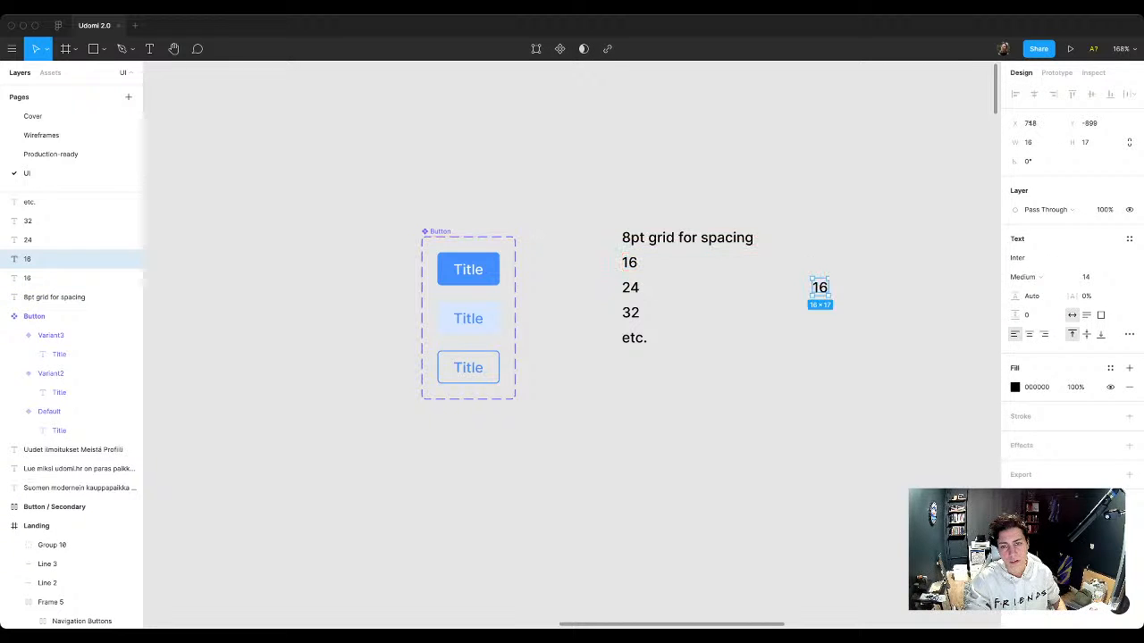
left_click(688, 237)
left_click_drag(688, 237, 855, 237)
key("Return")
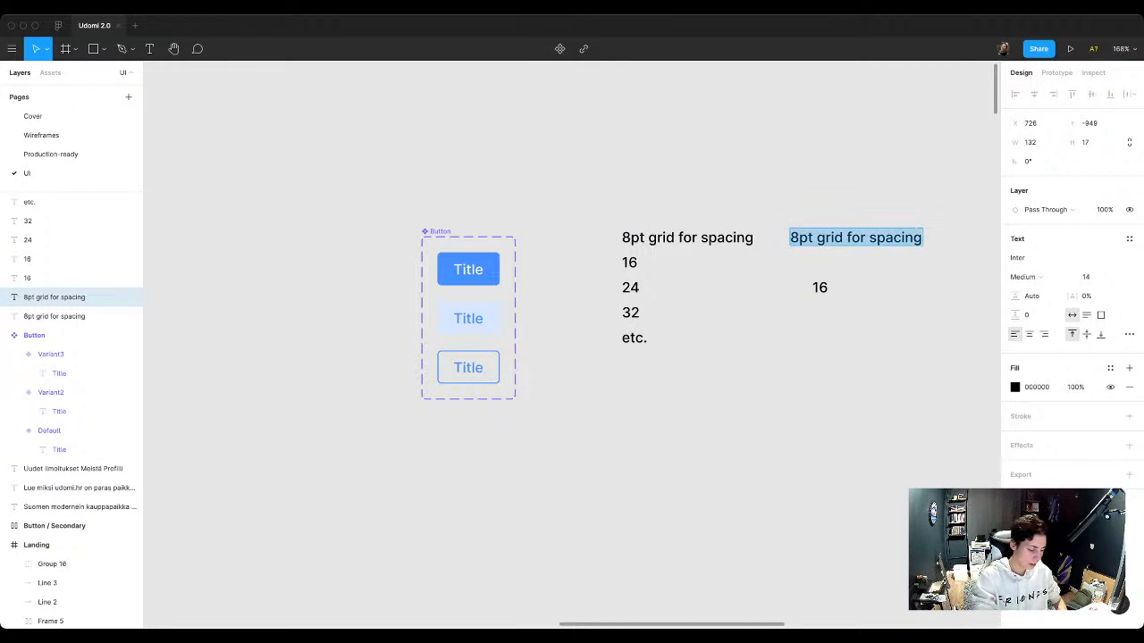
type("Typogr")
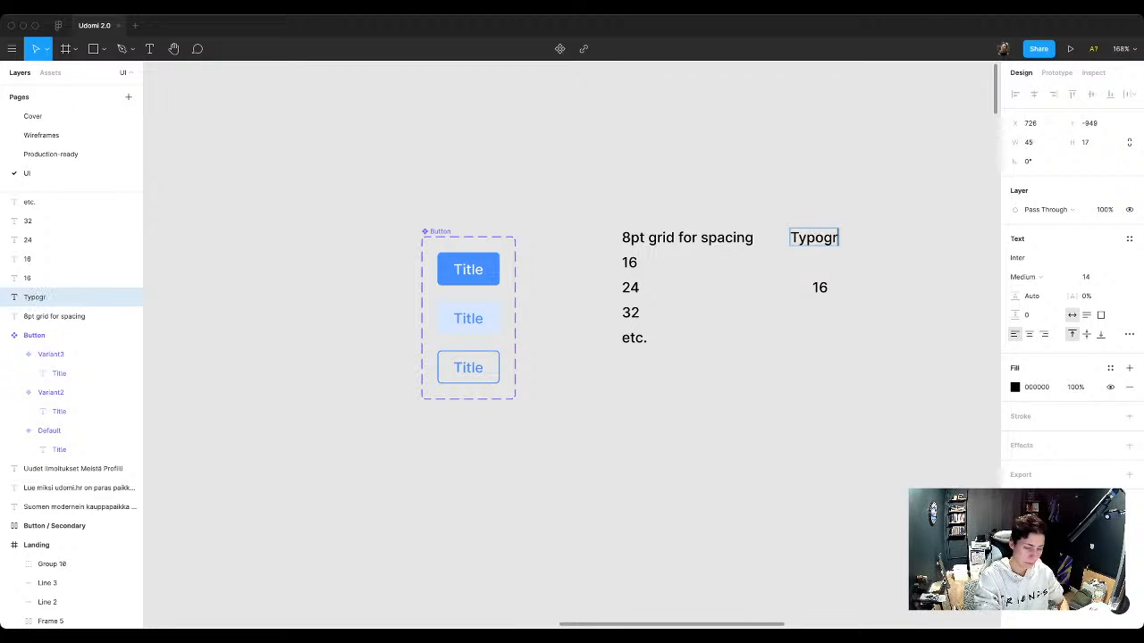
type("aphy")
key("Escape")
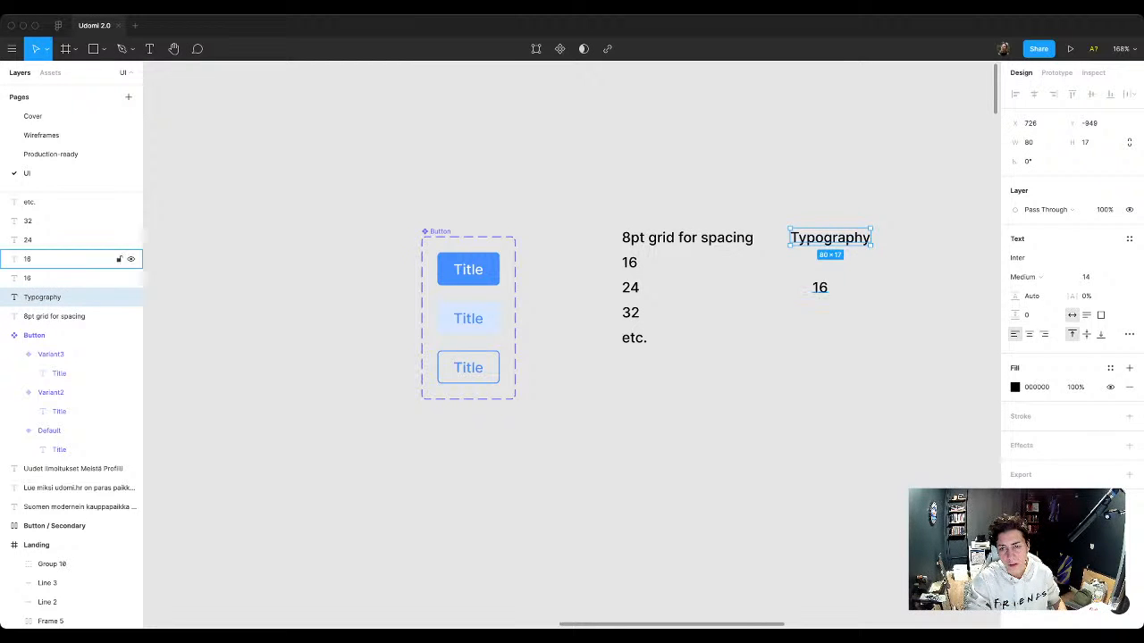
Step: Move the copied 16 under the Typography heading, level with the 32 entry, and change it to 16 - base
left_click_drag(819, 287, 802, 313)
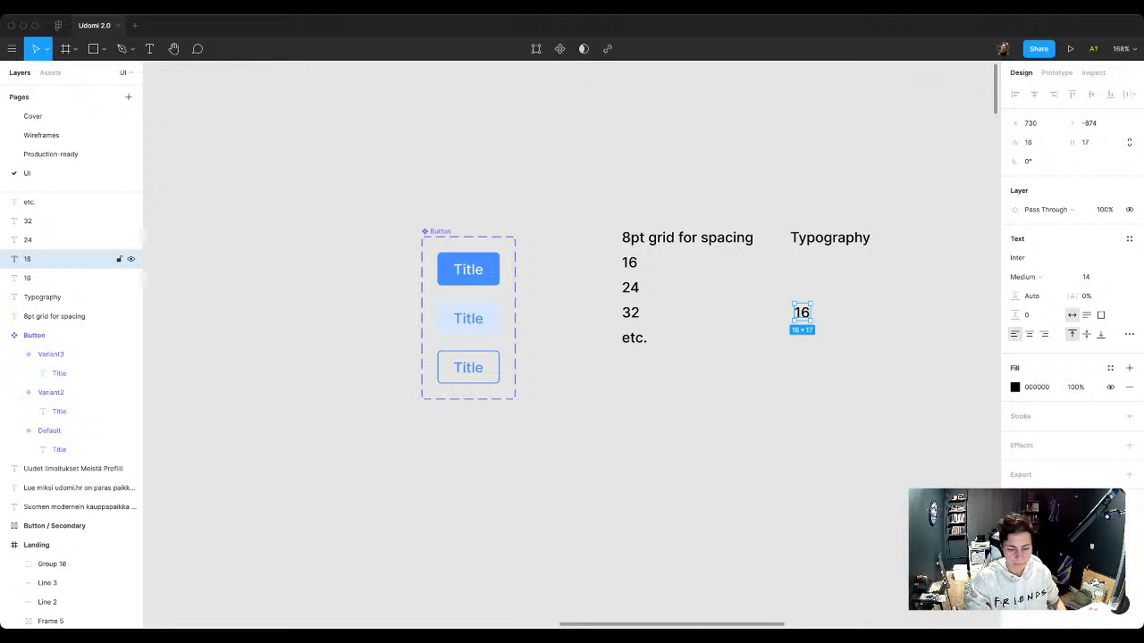
double_click(802, 312)
key("Right")
type("- base")
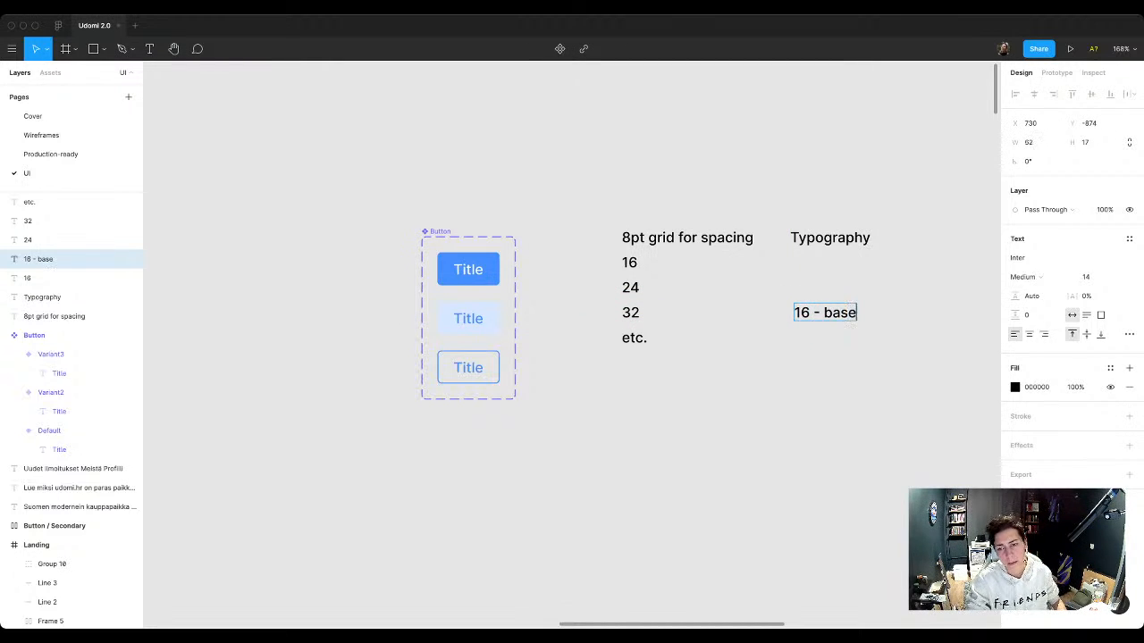
key("Escape")
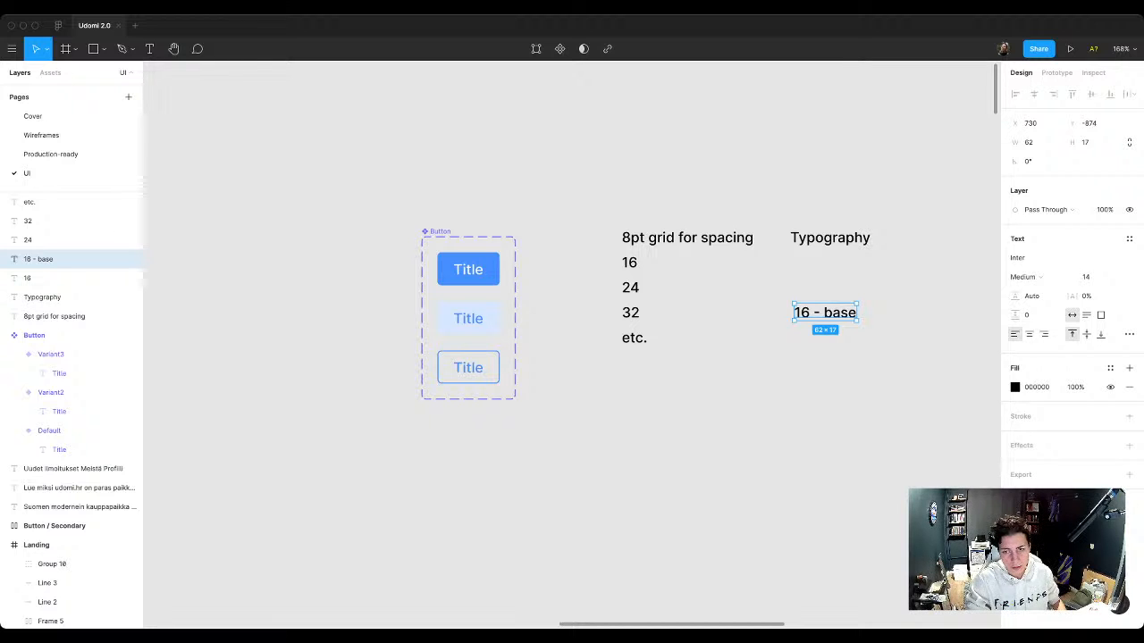
Step: Duplicate the 16 - base text directly below itself, level with the etc. entry
left_click_drag(826, 313, 826, 338, "alt")
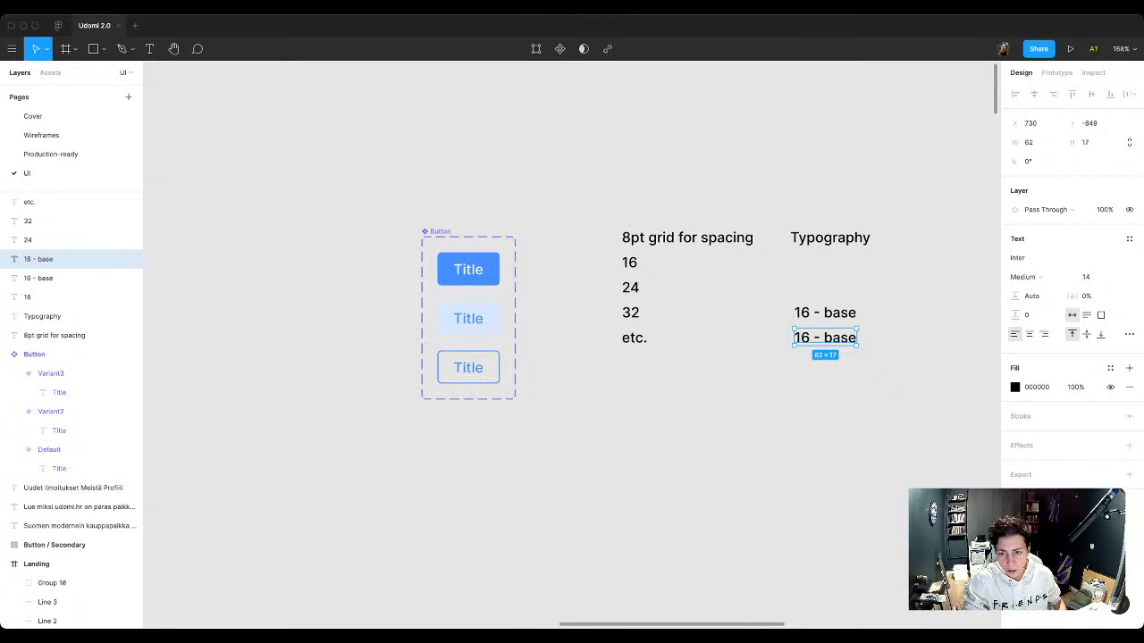
left_click(831, 380)
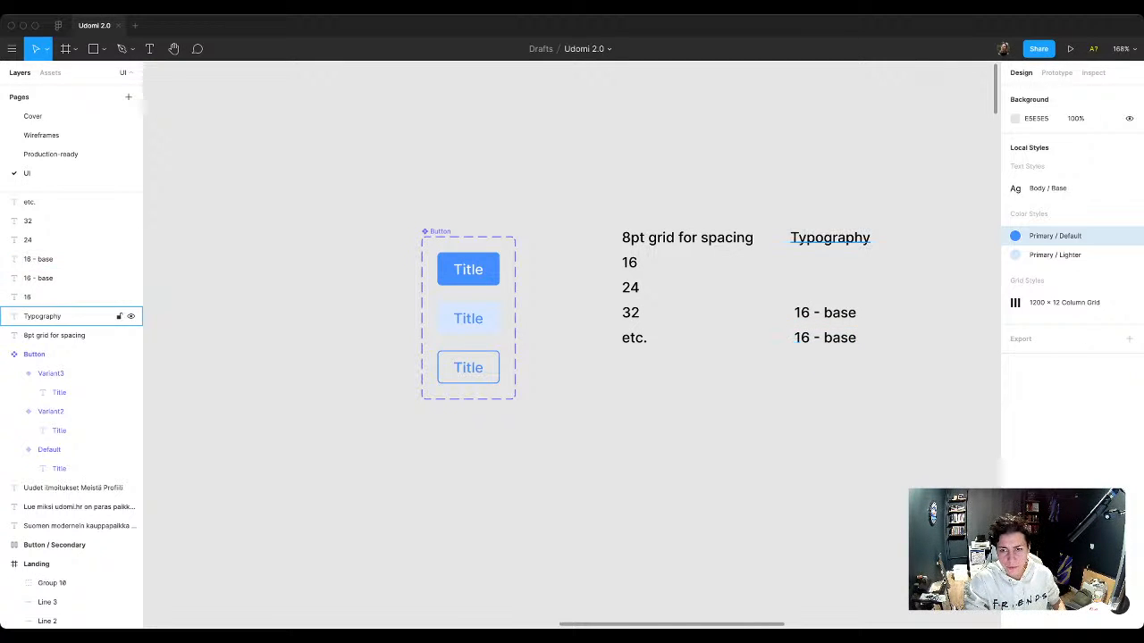
Step: Extend the Typography heading to read Typography - 1.4 ratio
left_click(830, 238)
key("Return")
key("Right")
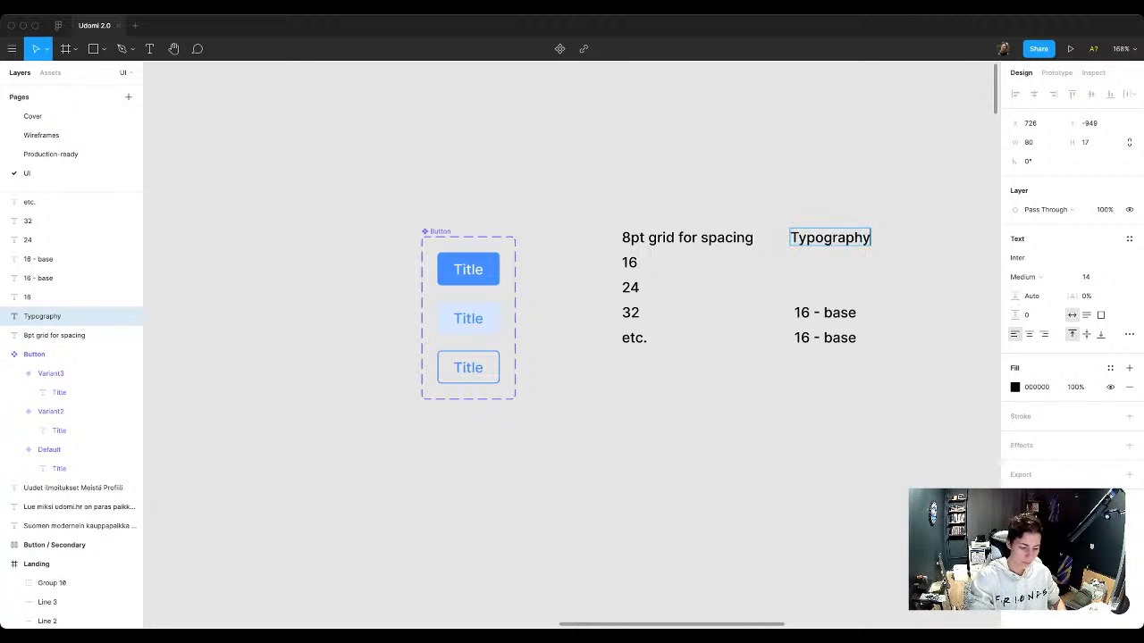
type("- 1.")
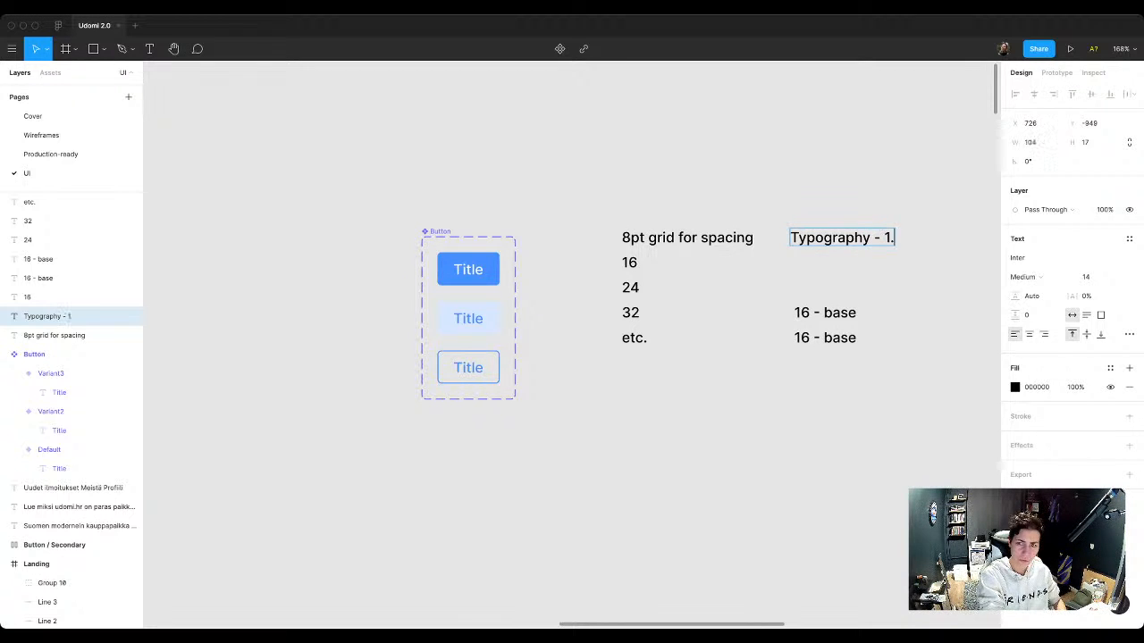
type("4 ratio")
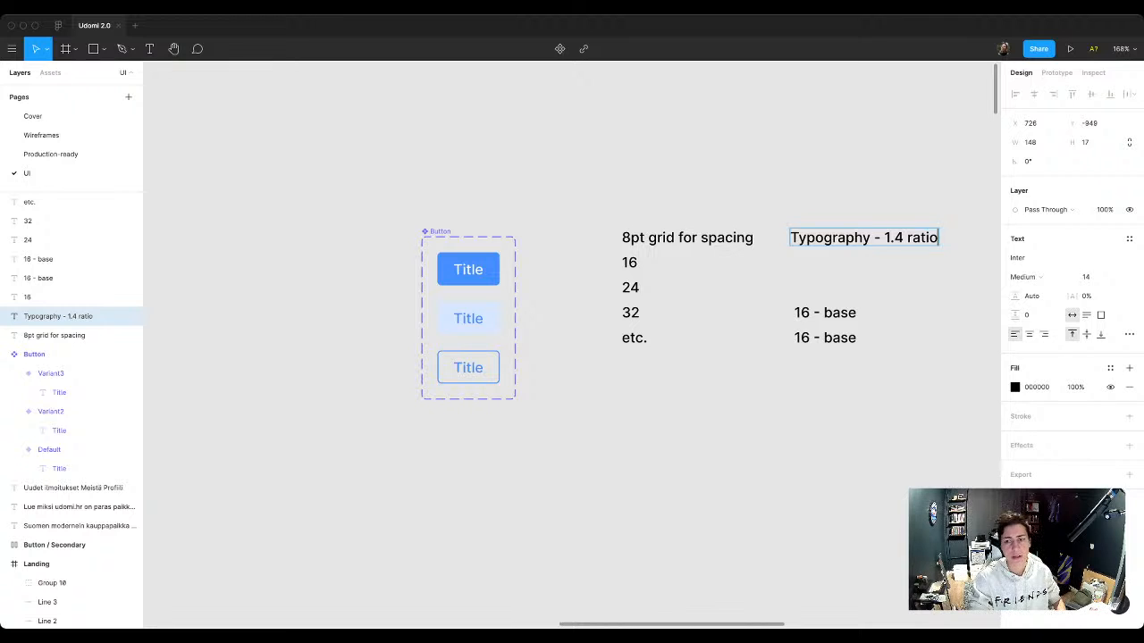
key("Escape")
scroll(572, 339, "right", 5)
key("Escape")
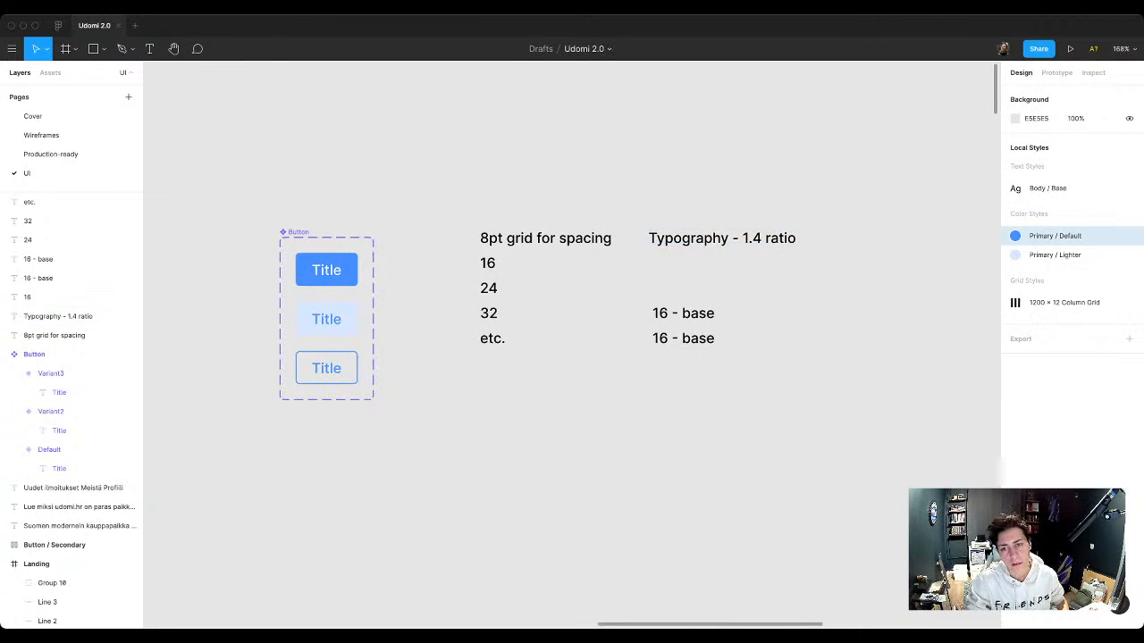
Step: Shorten the lower 16 - base entry under the Typography heading to just 16
scroll(572, 339, "right", 2)
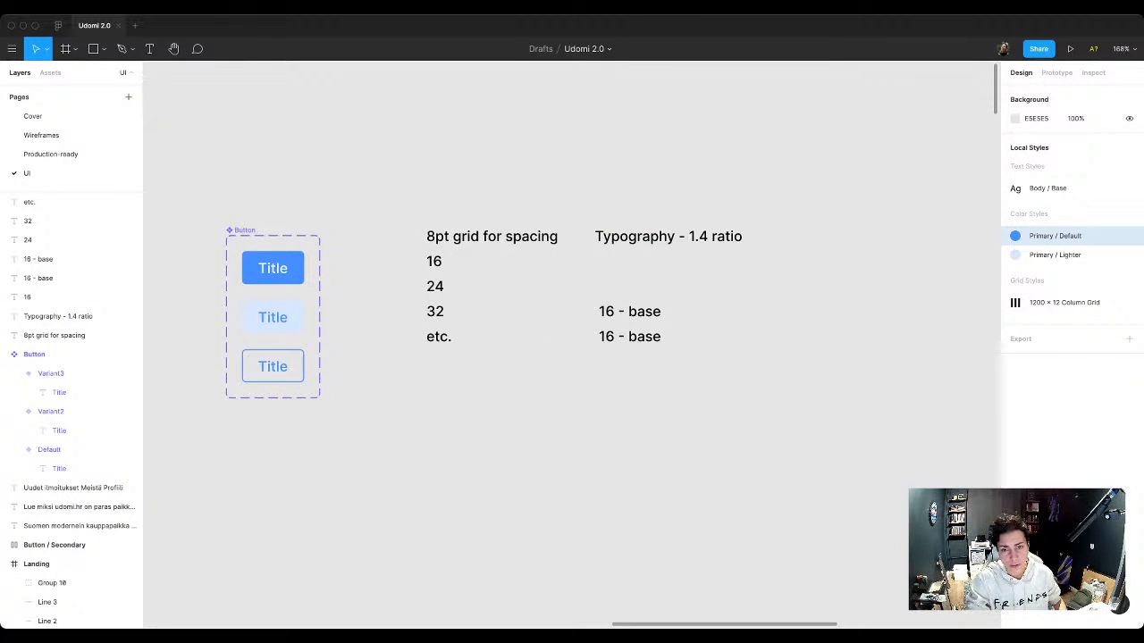
double_click(629, 338)
left_click(628, 337)
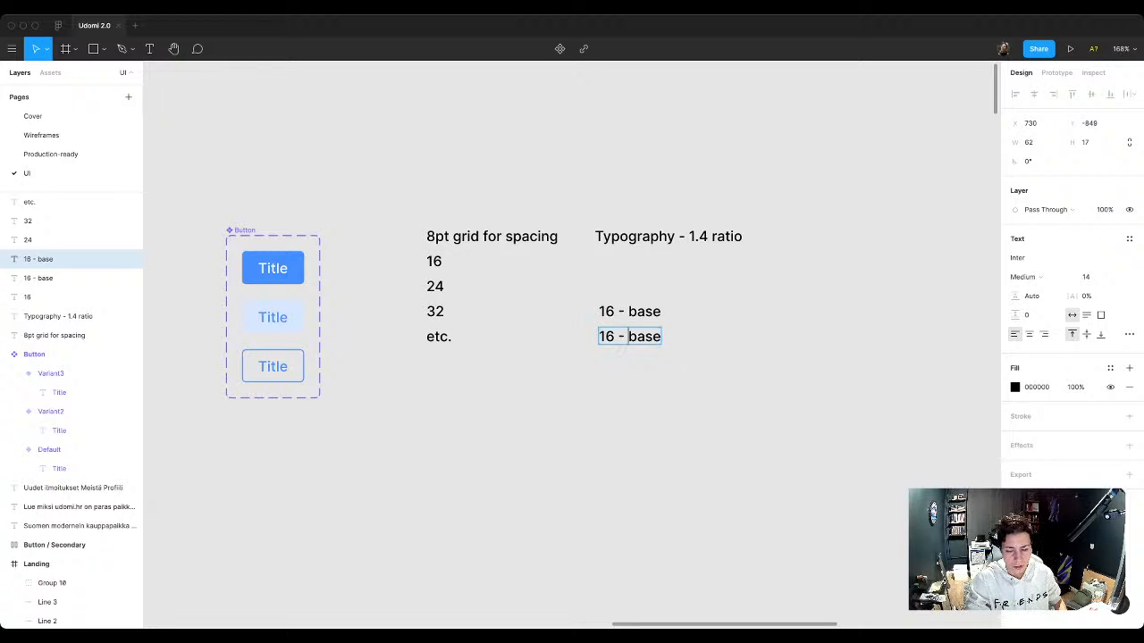
double_click(630, 337)
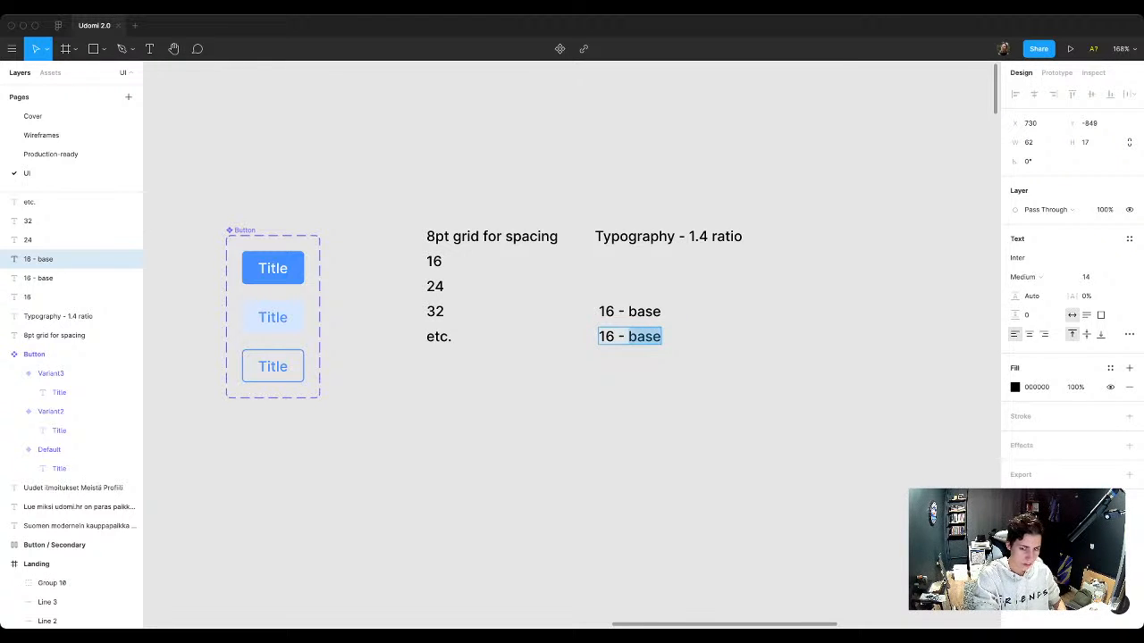
key("BackSpace")
key("BackSpace")
key("BackSpace")
key("BackSpace")
key("Escape")
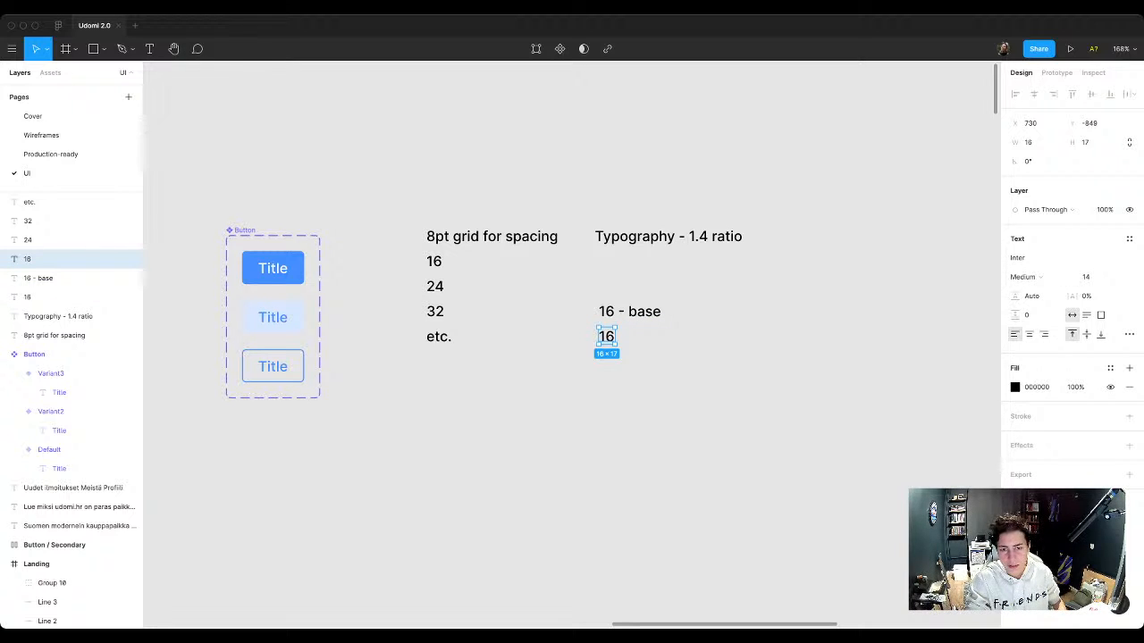
Step: Change the remaining 16 - base entry in the typography list to 14 - base
double_click(606, 312)
left_click(606, 312)
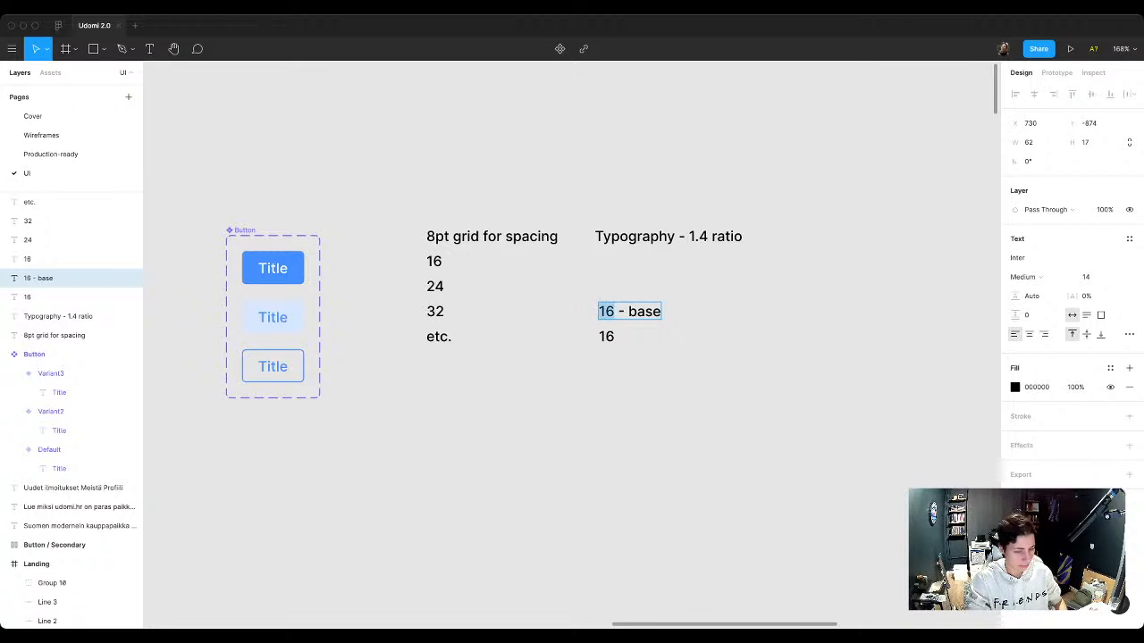
key("Delete")
type("4")
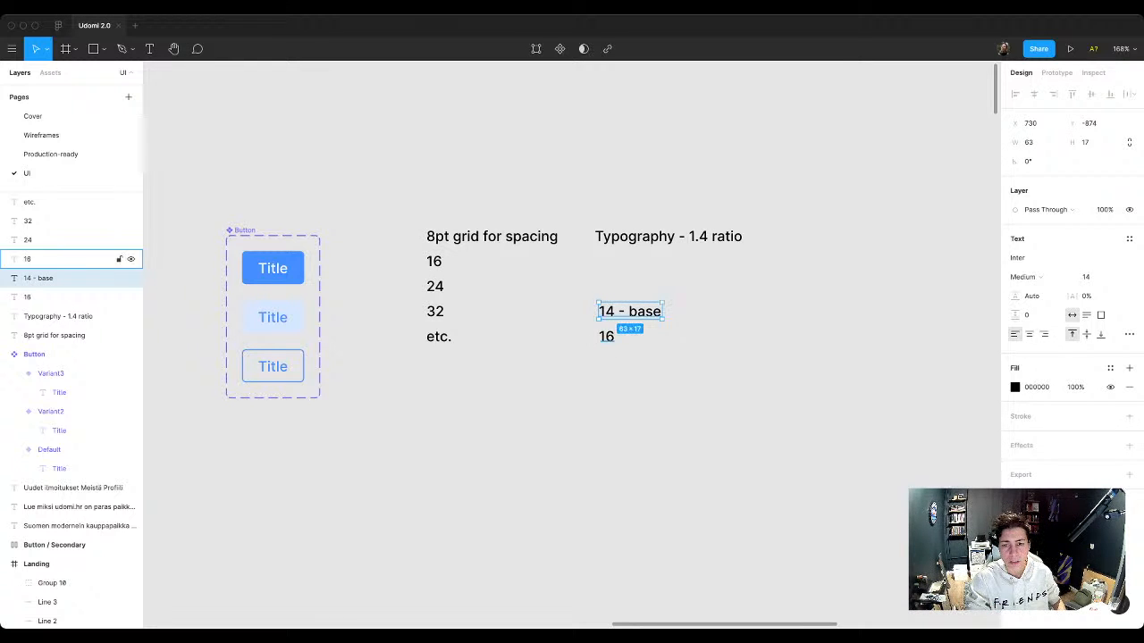
Step: Replace the 16 below the 14 - base entry with the placeholder text 000
left_click(71, 258)
key("Return")
type("000")
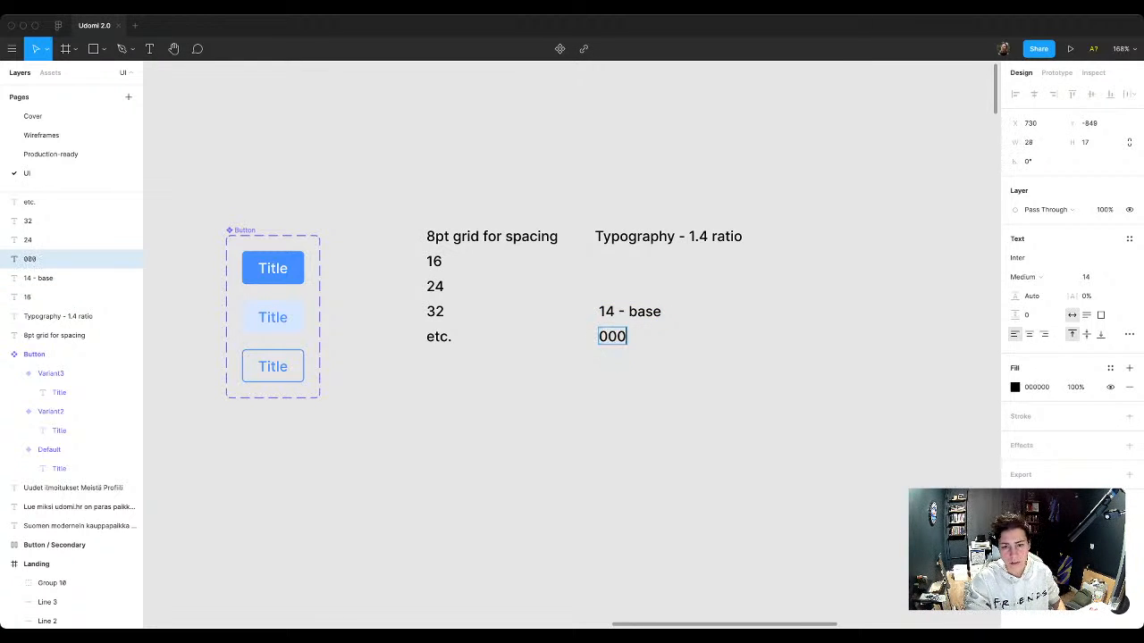
key("Escape")
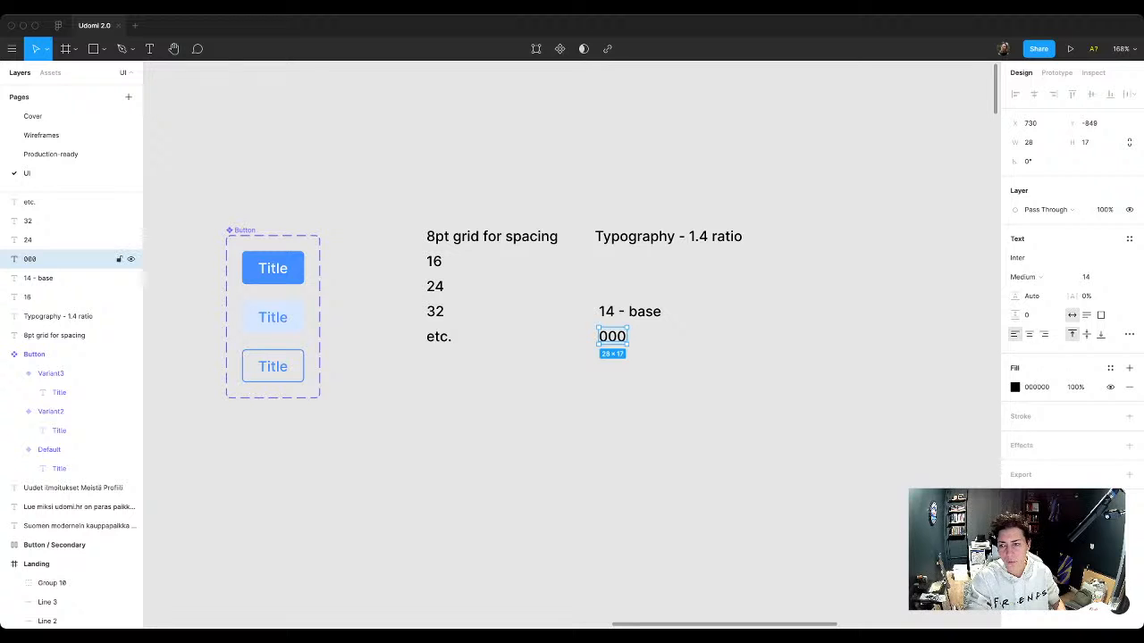
Step: Scale the 000 text's font size by the type ratio, entering 14 * 1.4
left_click(1087, 277)
key("Right")
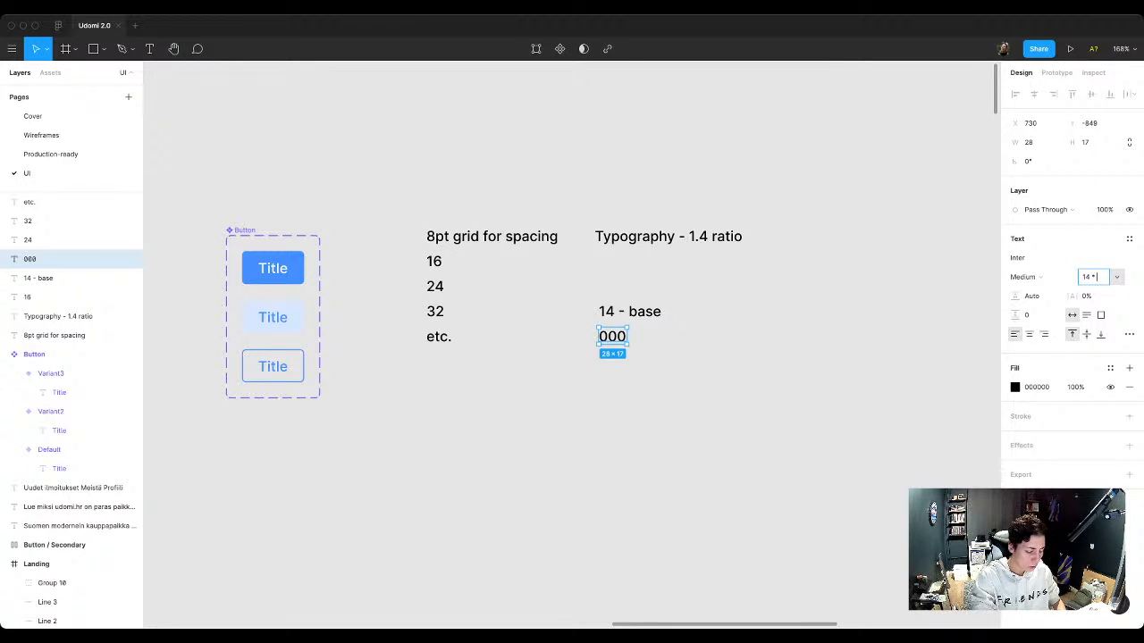
type("* 1.4")
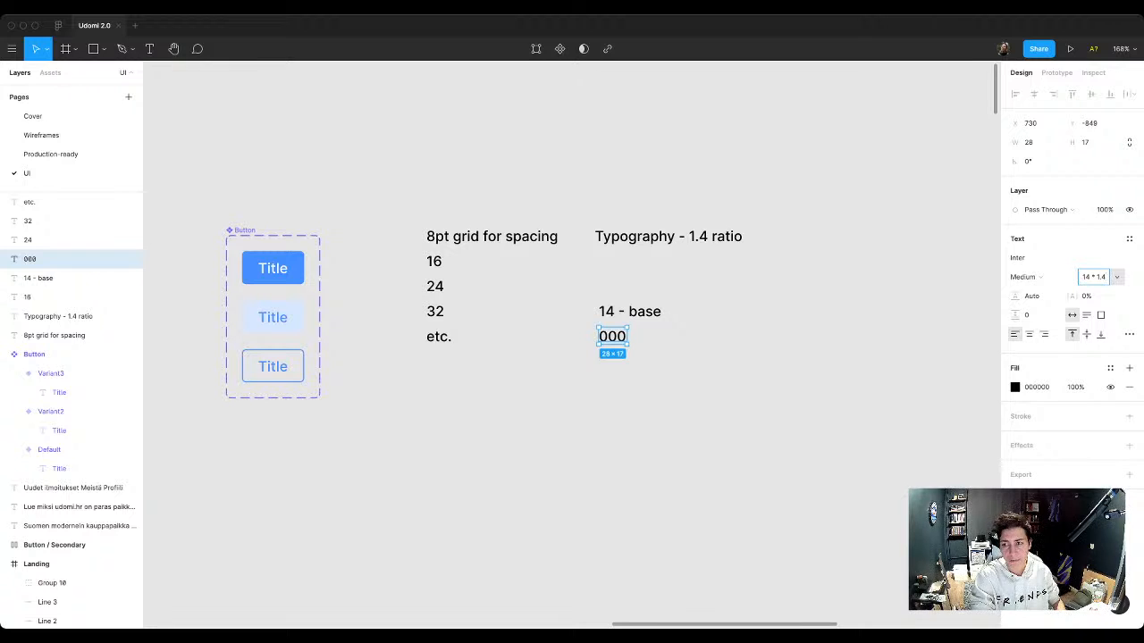
key("Return")
key("Escape")
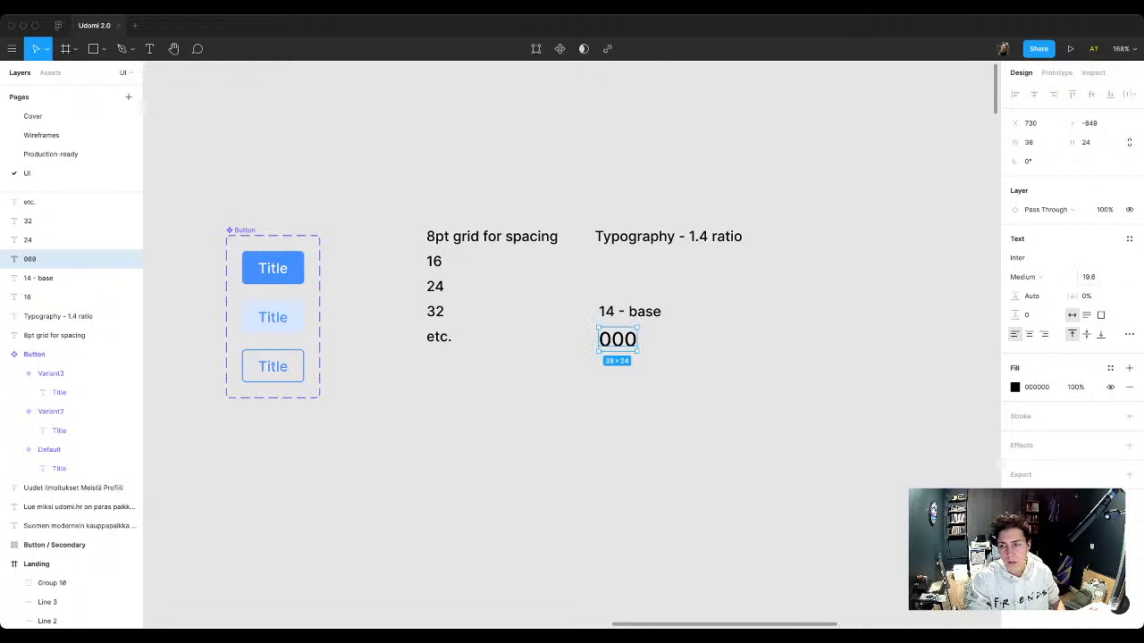
Step: Round the 000 text's font size to 20
left_click(1095, 277)
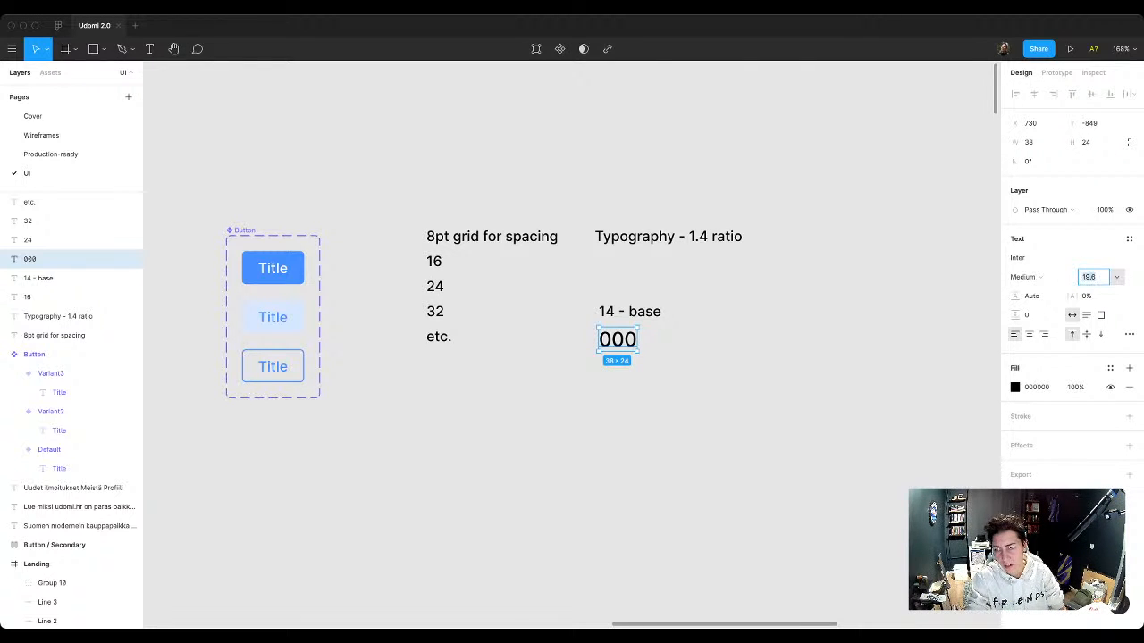
left_click(1098, 277)
key("shift+Left")
key("shift+Left")
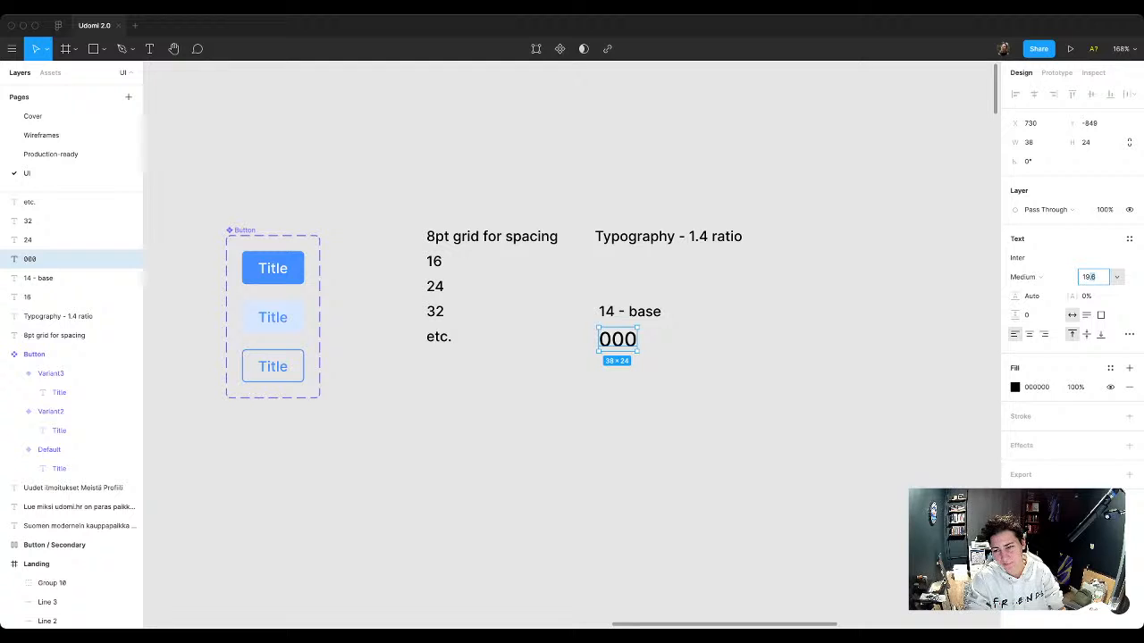
key("shift+Left")
key("shift+Left")
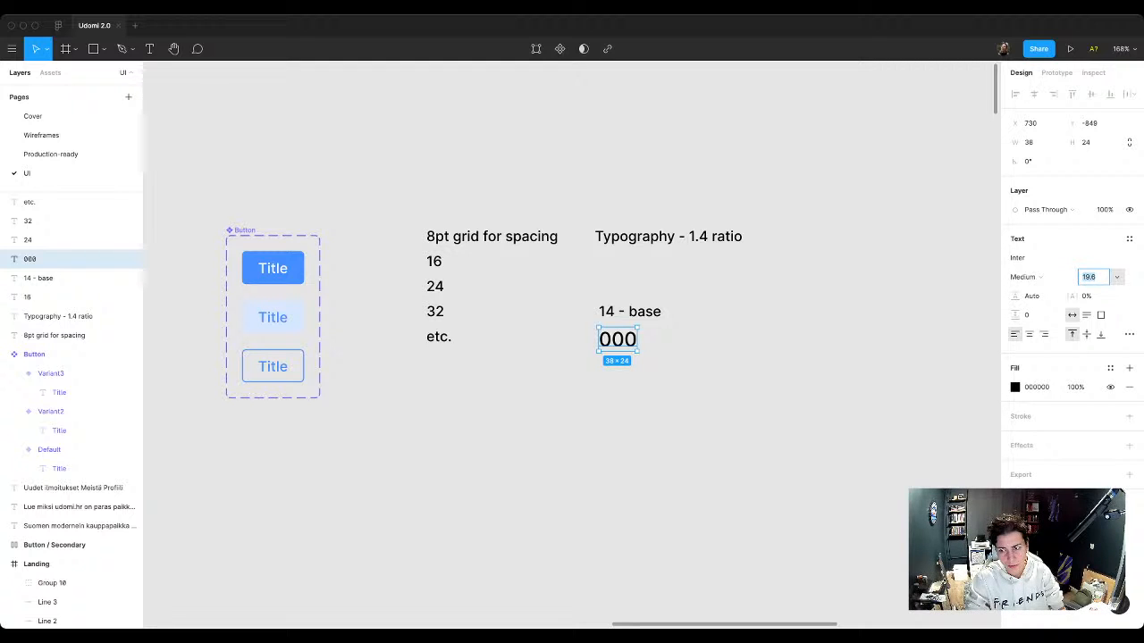
type("20")
key("Return")
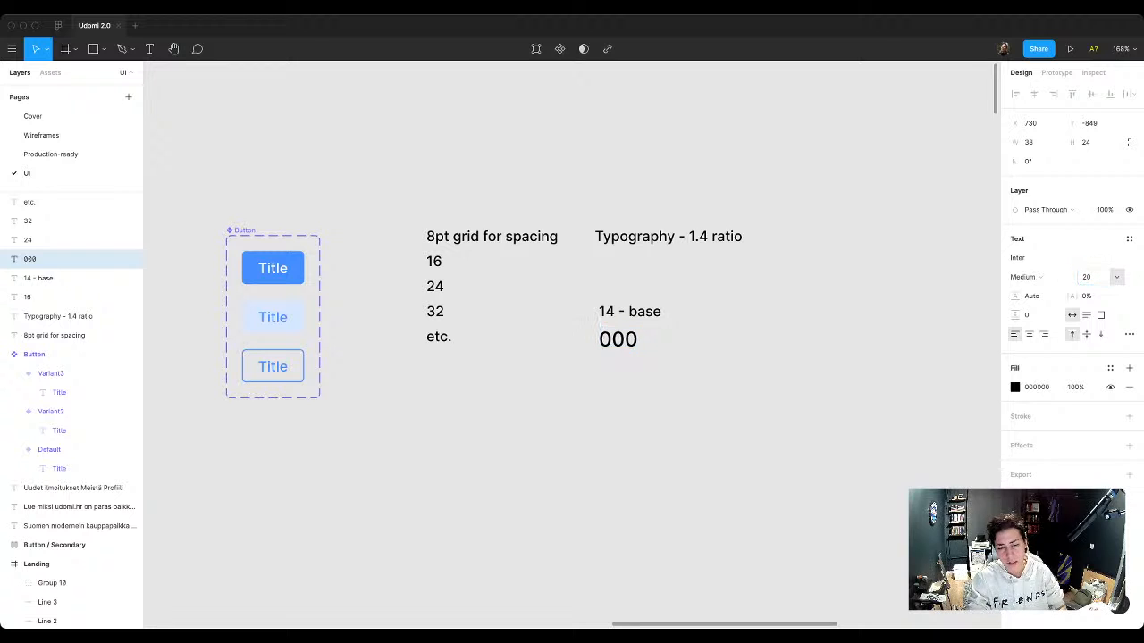
Step: Change the 000 placeholder's wording to 20 - title
key("Return")
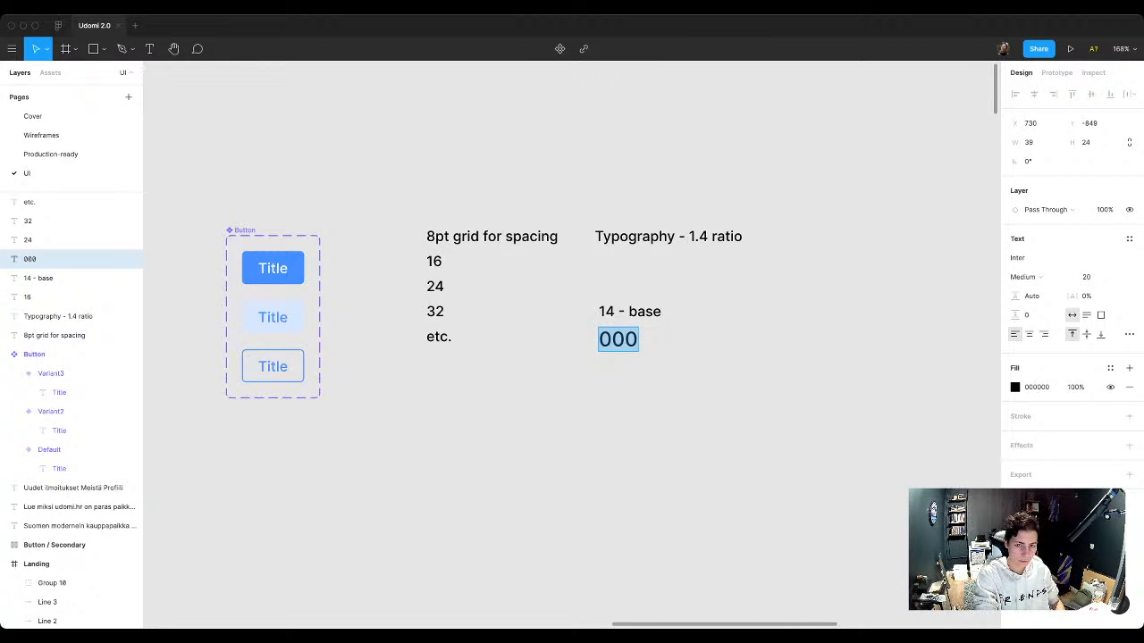
type("20 -")
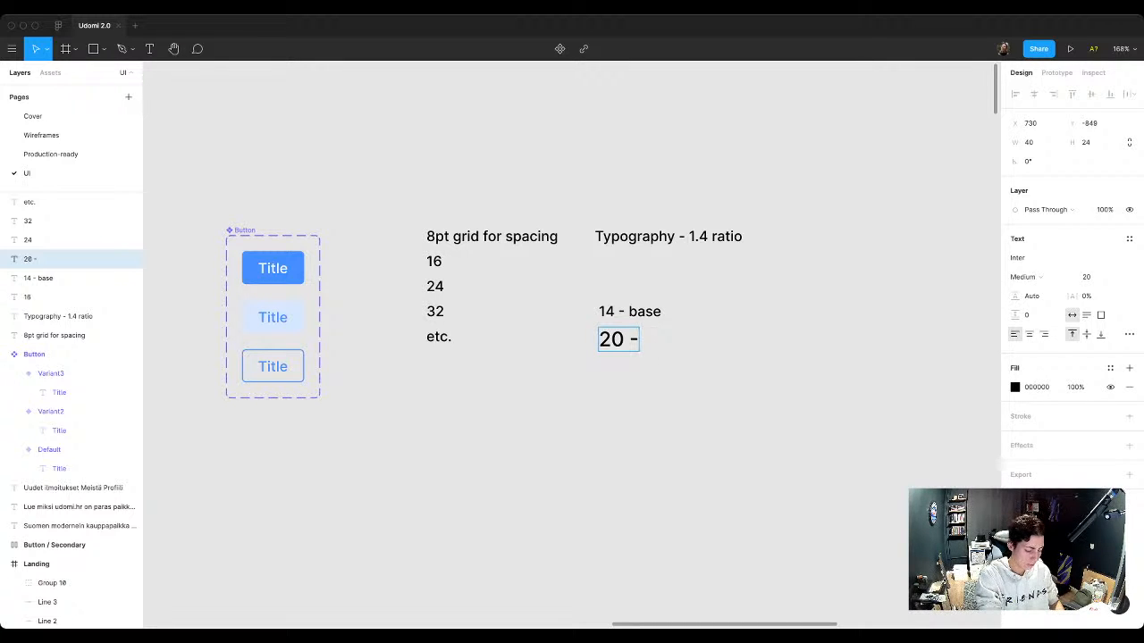
type("title")
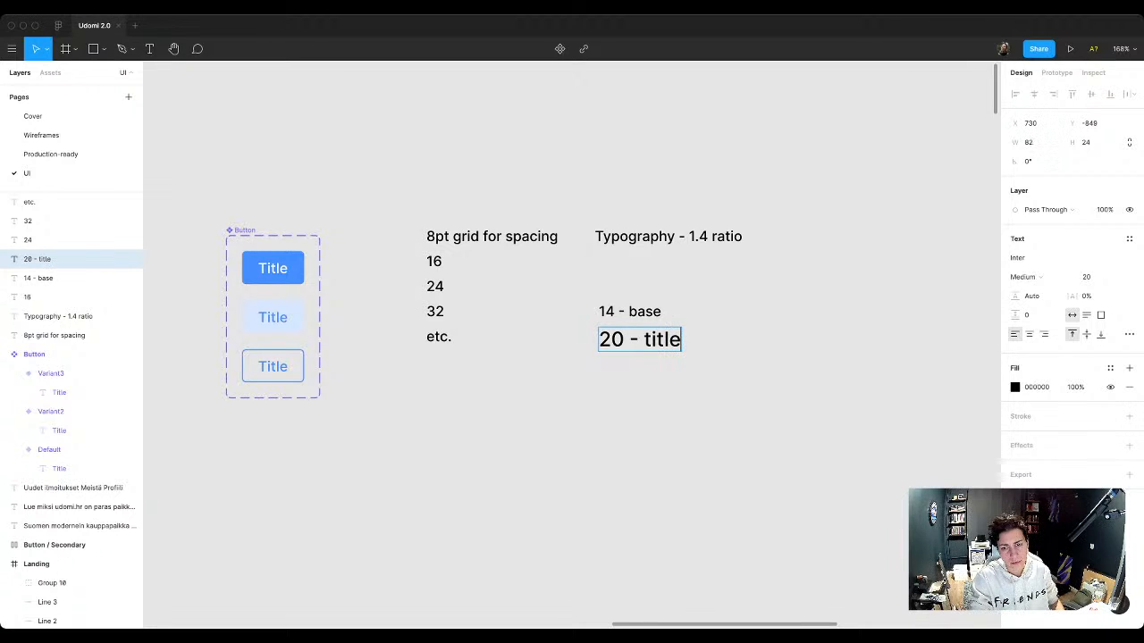
key("Escape")
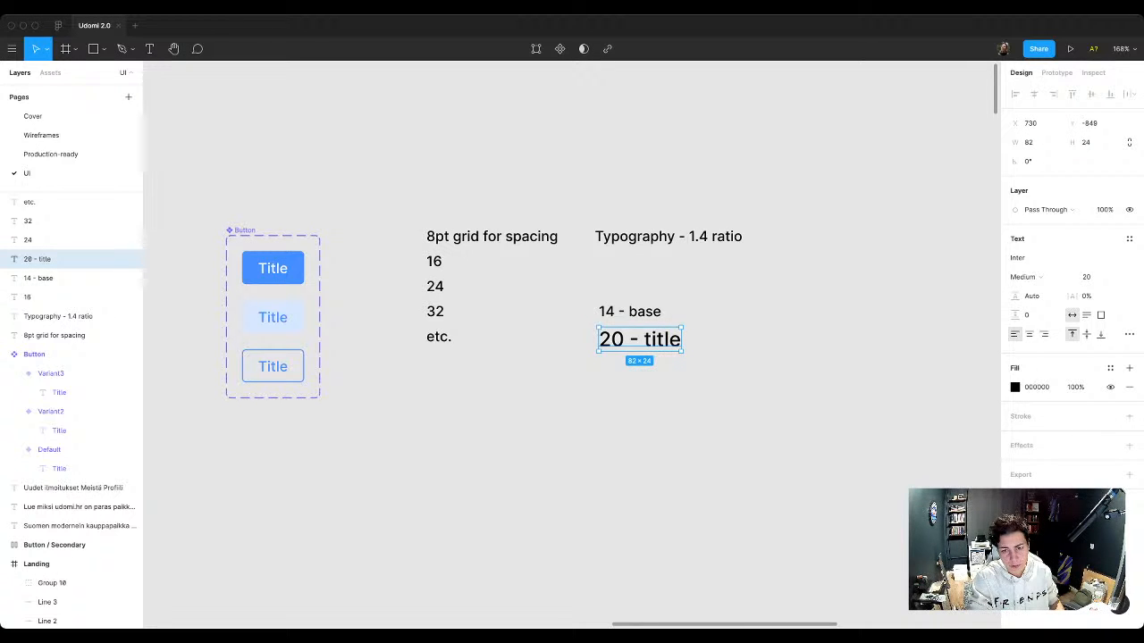
Step: Duplicate the 20 - title text directly below itself and set the copy's font size to 20 * 1.4
left_click_drag(639, 339, 639, 372)
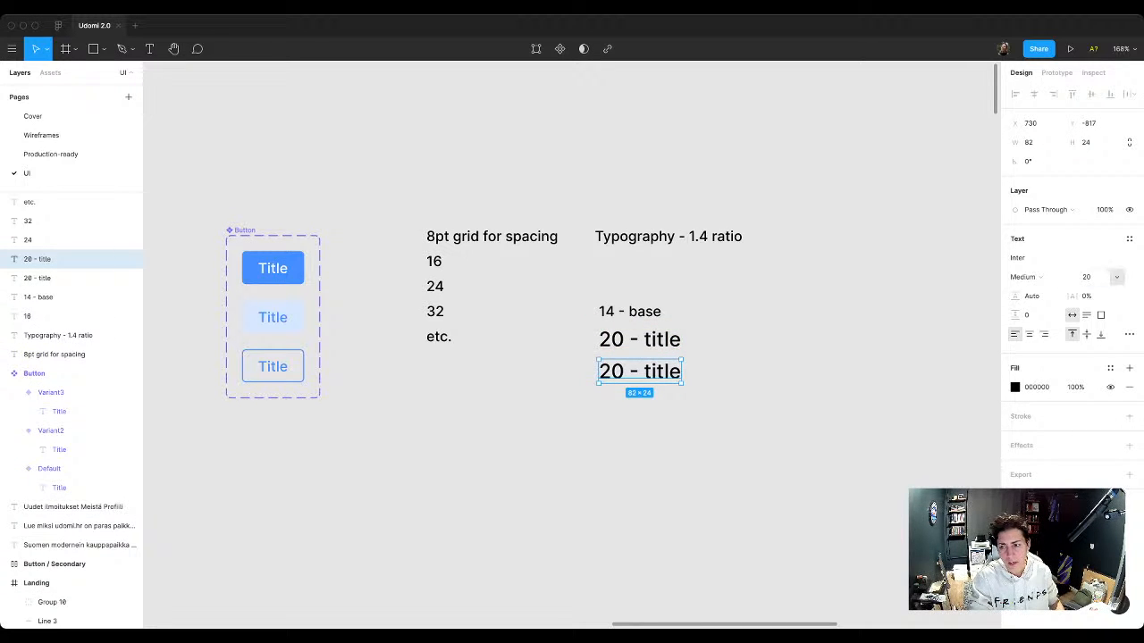
left_click(1088, 277)
type("* 1.4")
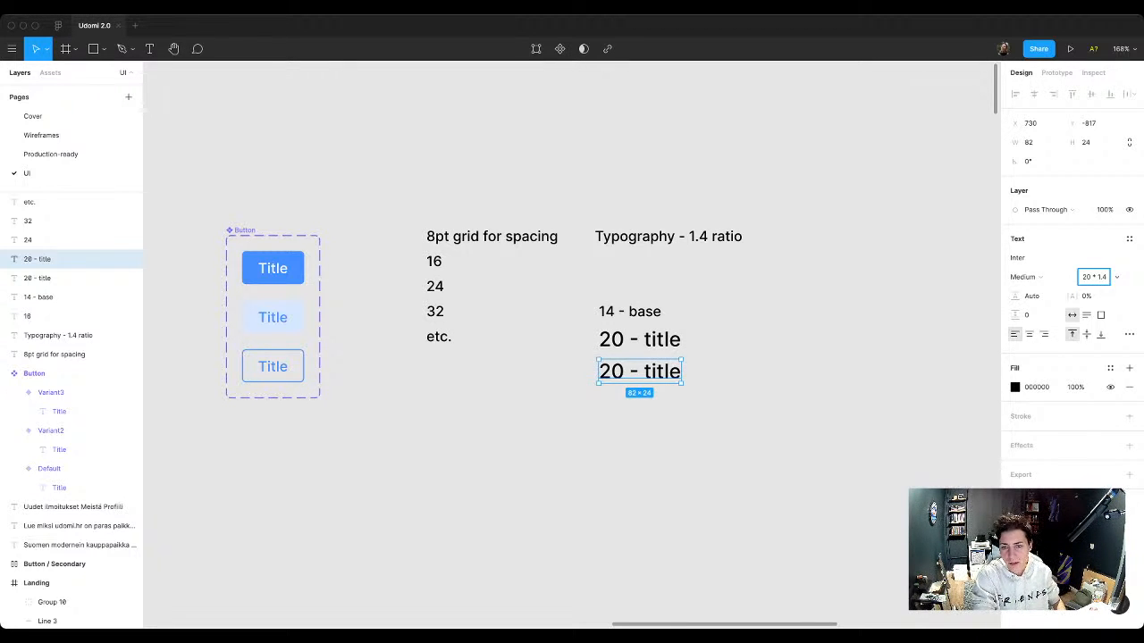
key("Return")
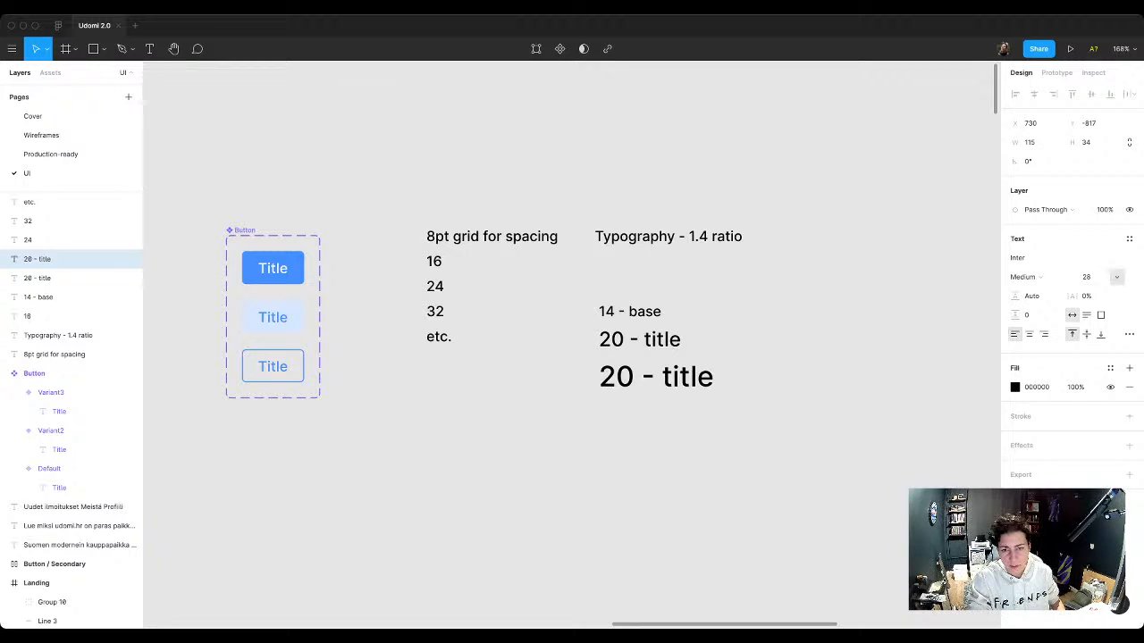
Step: Change the number in the enlarged copy so that it reads 28 - title
key("Return")
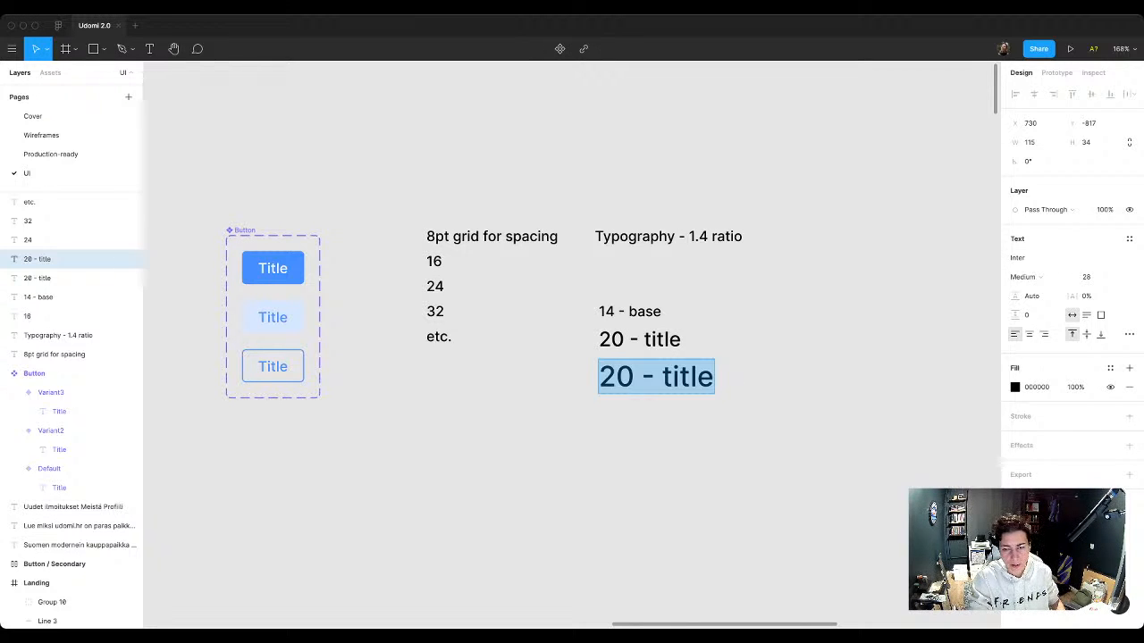
key("Right")
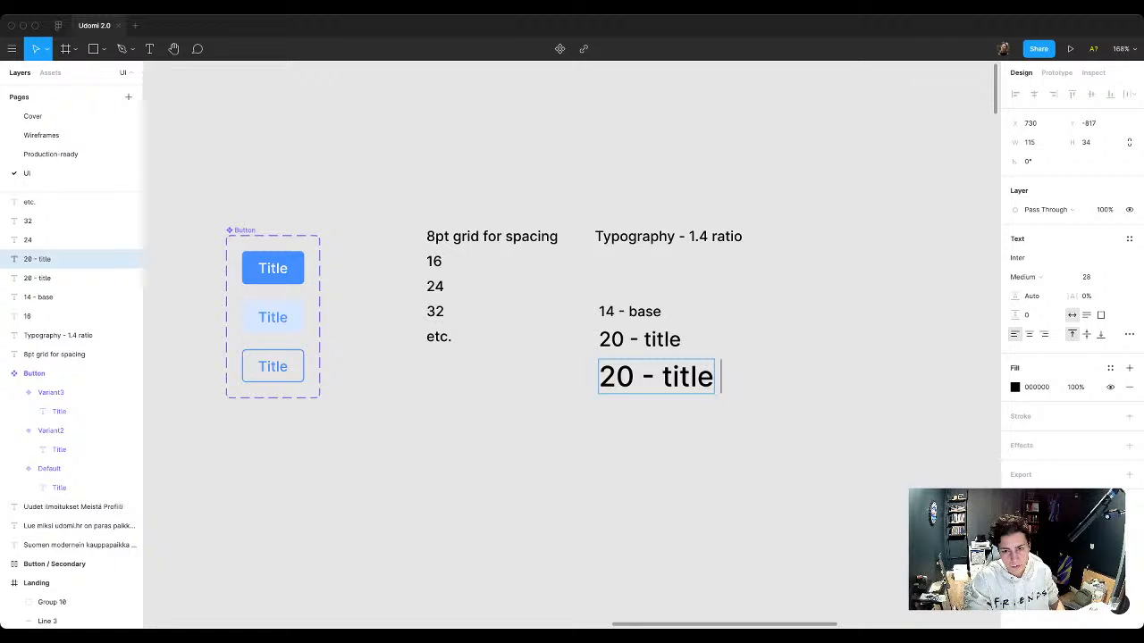
key("Escape")
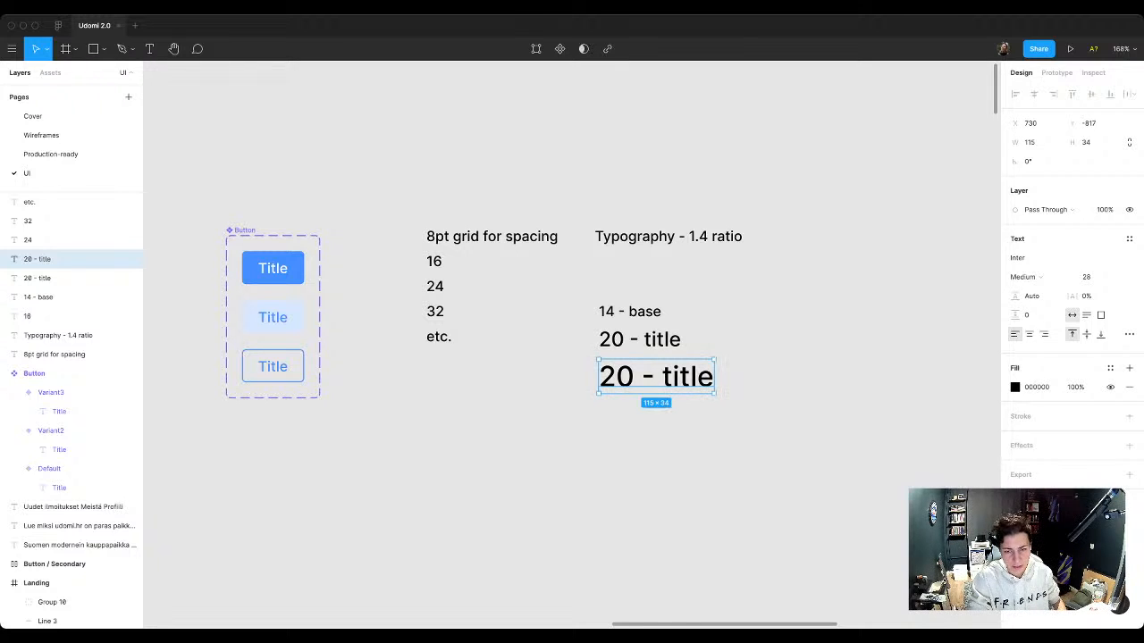
double_click(618, 377)
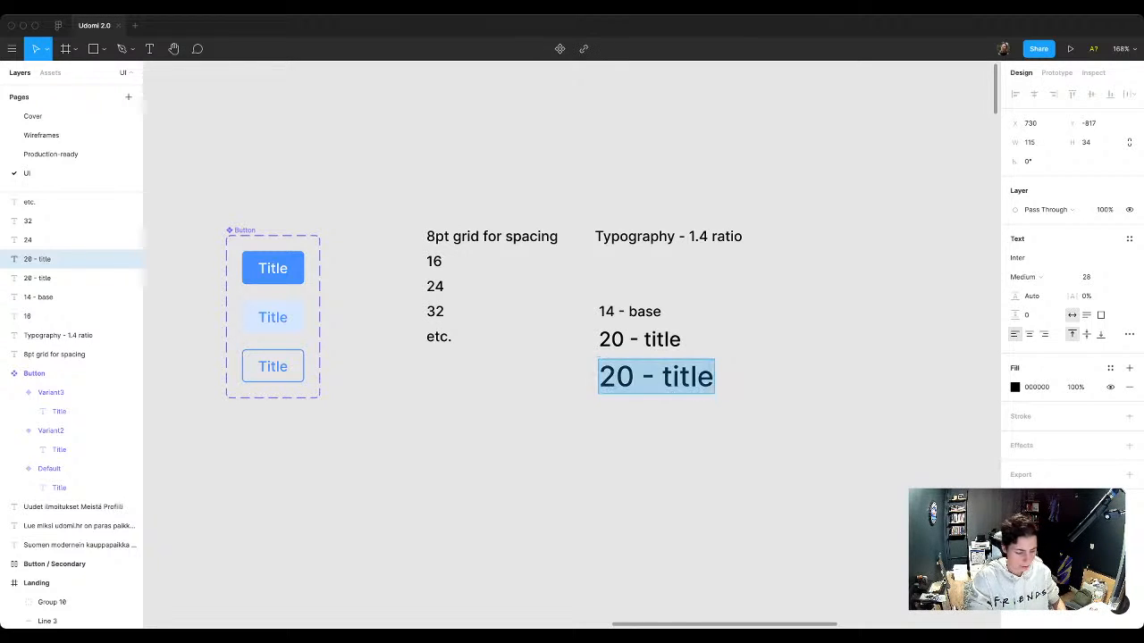
double_click(618, 377)
type("28")
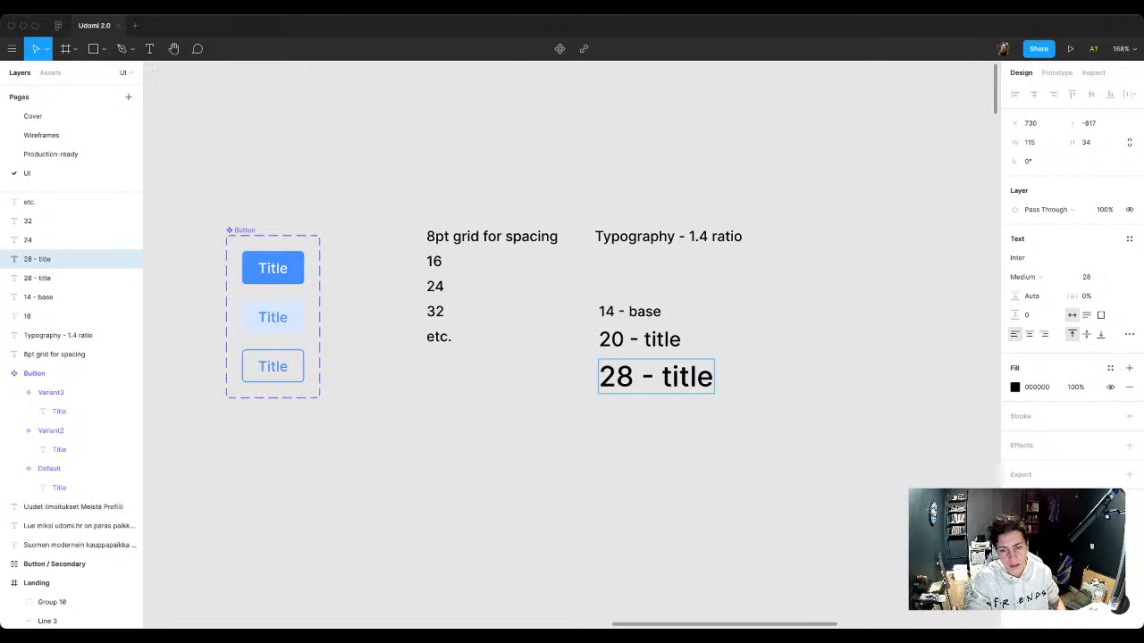
key("Escape")
Step: Duplicate the 28 - title text directly below itself and set the copy's font size to 28 * 1.4
left_click_drag(633, 377, 633, 419)
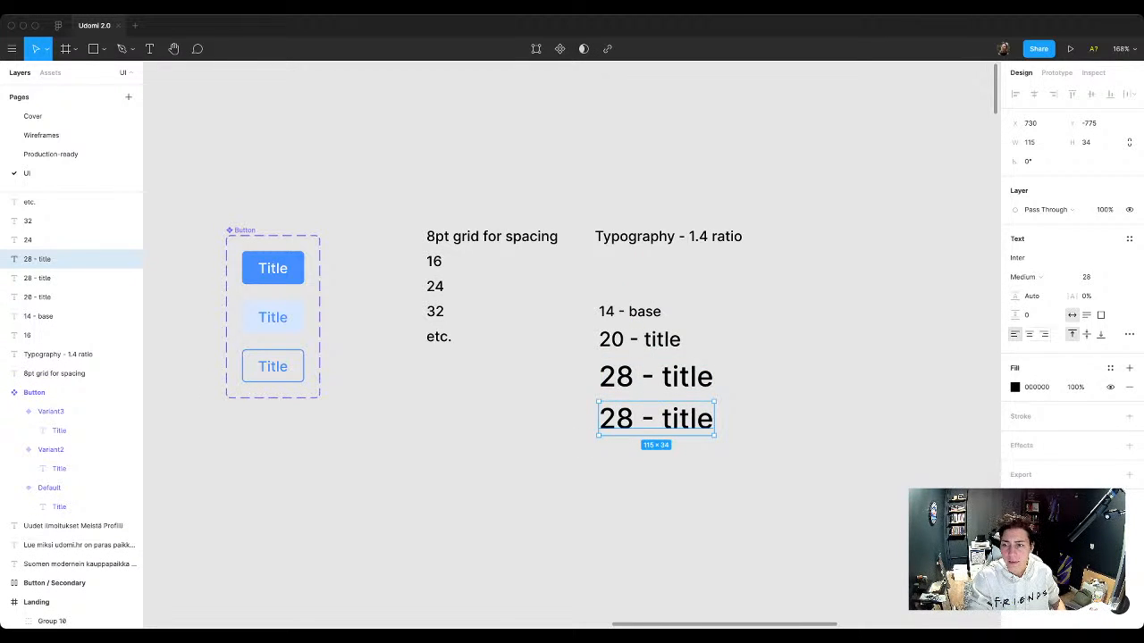
left_click(1089, 277)
key("Right")
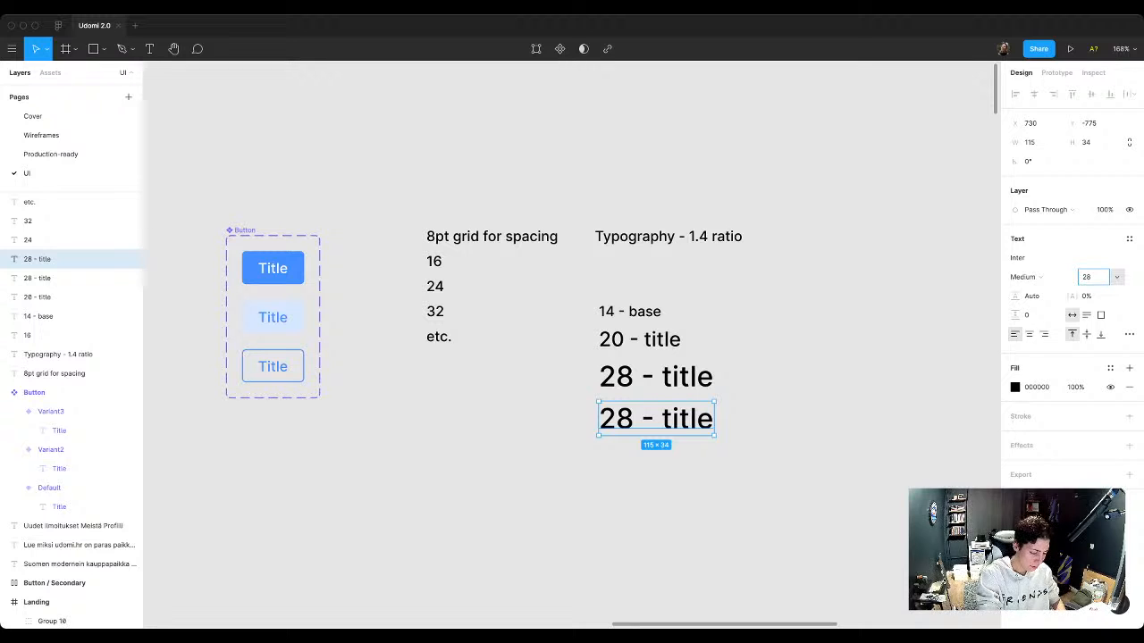
type("* 1.4")
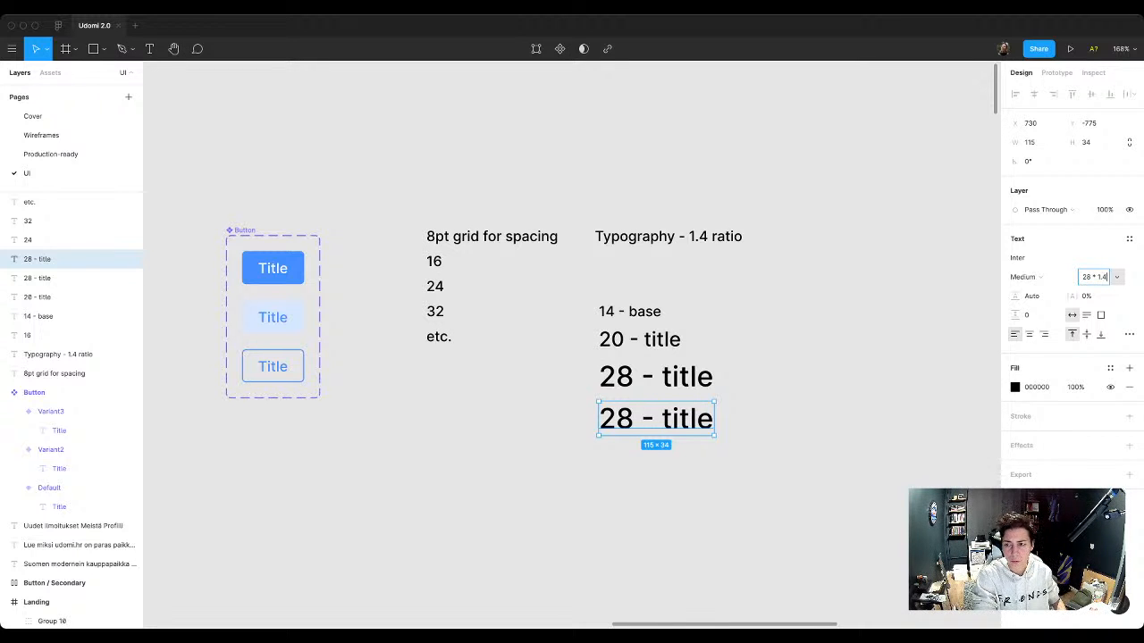
key("Return")
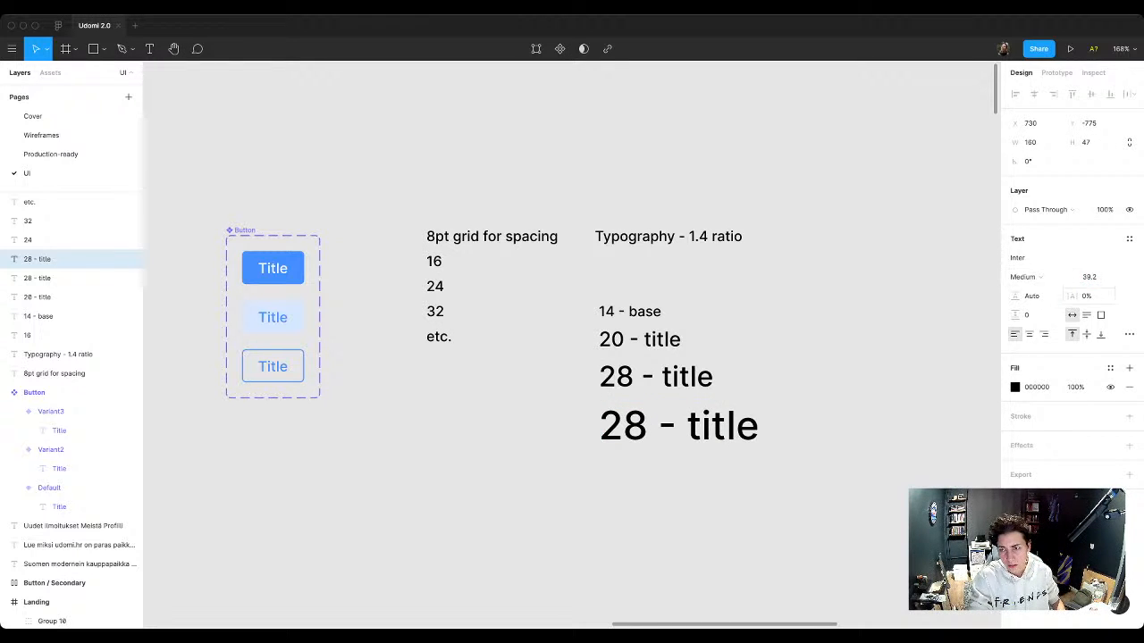
Step: Round the font size of the largest title text, the lowest sample under Typography, to 39
key("Right")
key("BackSpace")
key("BackSpace")
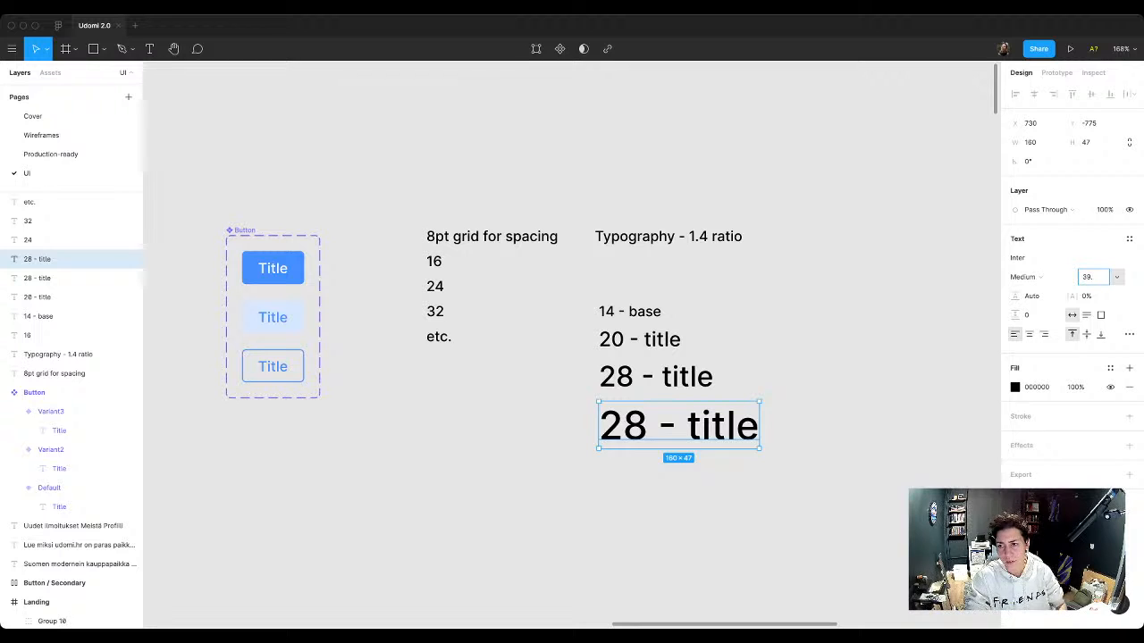
key("Return")
Step: Change the wording of the largest text sample to 39 - Heading 1
double_click(622, 426)
double_click(623, 427)
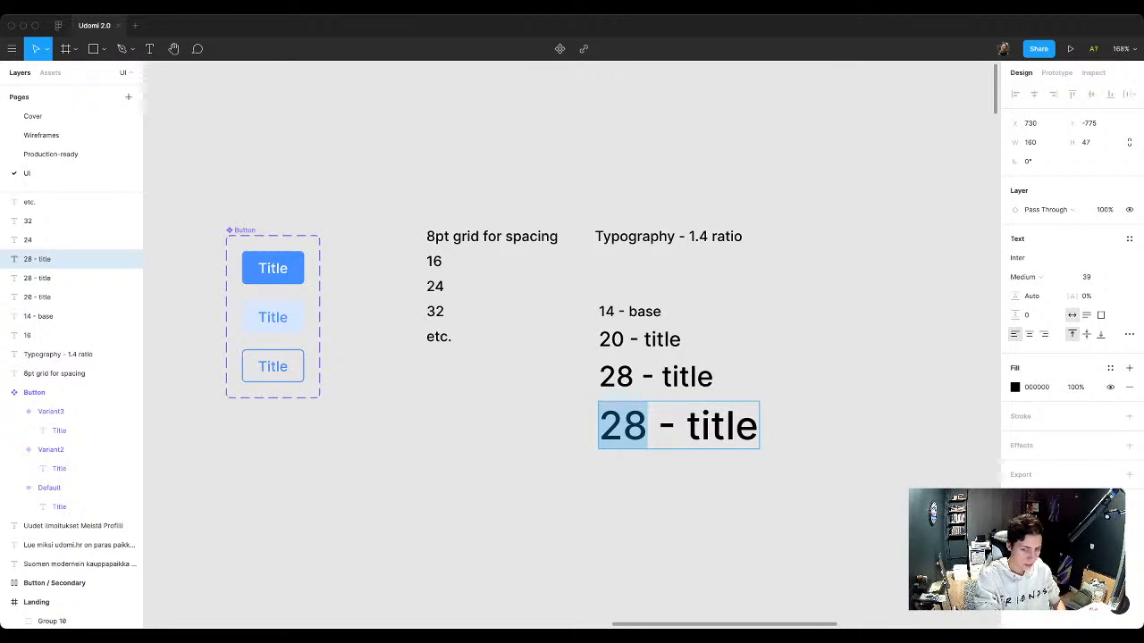
type("39")
key("Right")
key("Right")
key("Right")
key("Right")
key("Left")
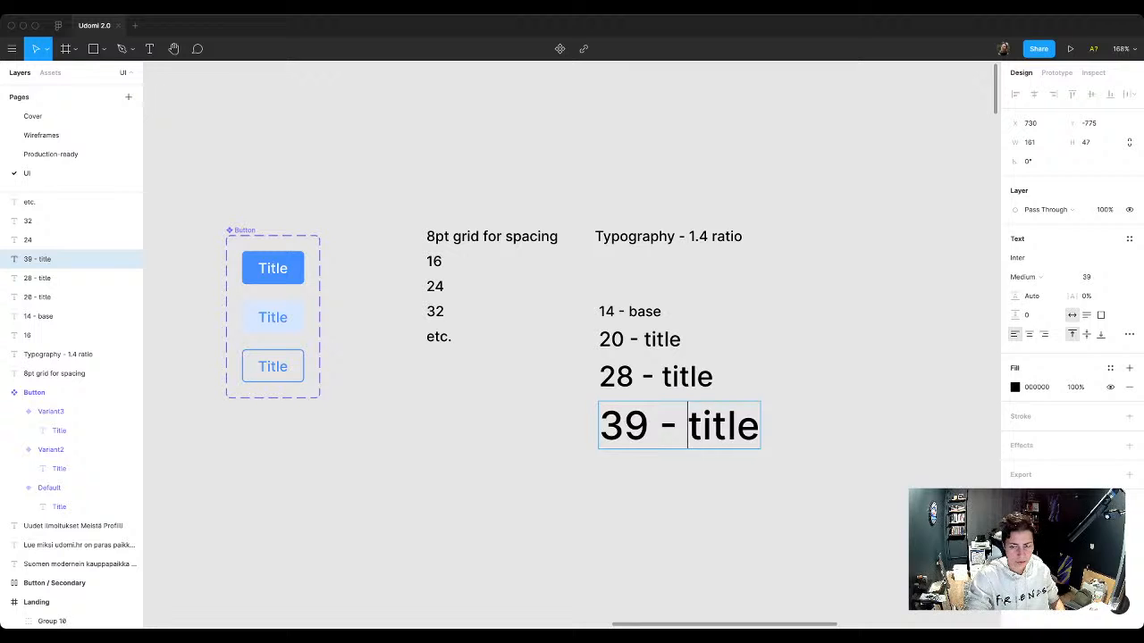
key("shift+super+Right")
type("Heading")
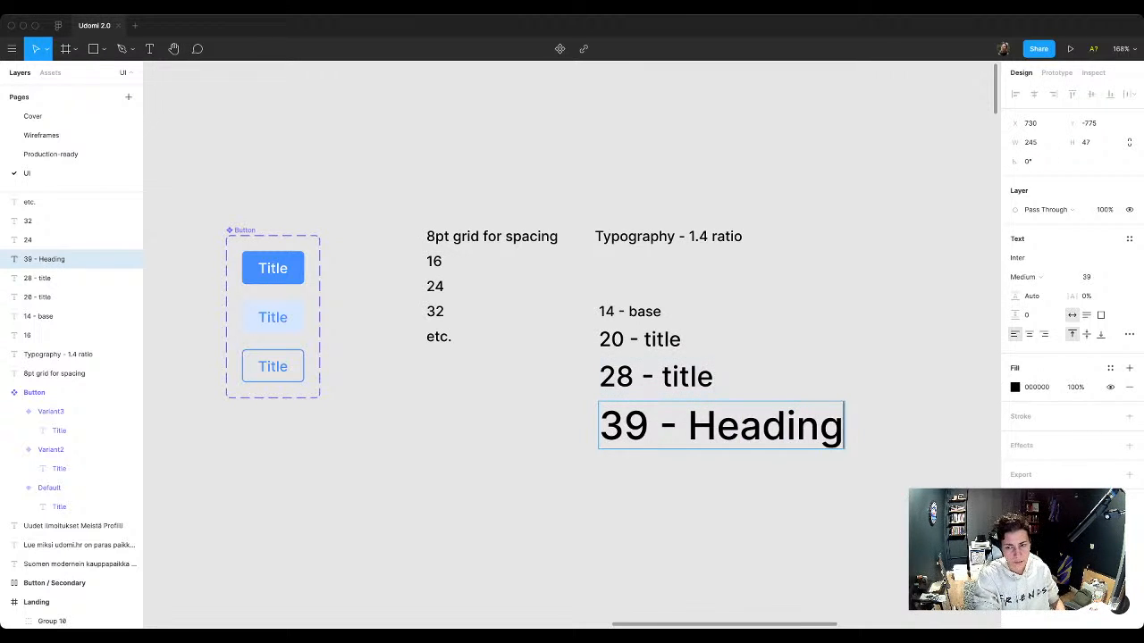
type(" 1")
Step: Reword the 28 and 20 title samples as 28 - Heading 2 and 20 - Heading 3
double_click(687, 378)
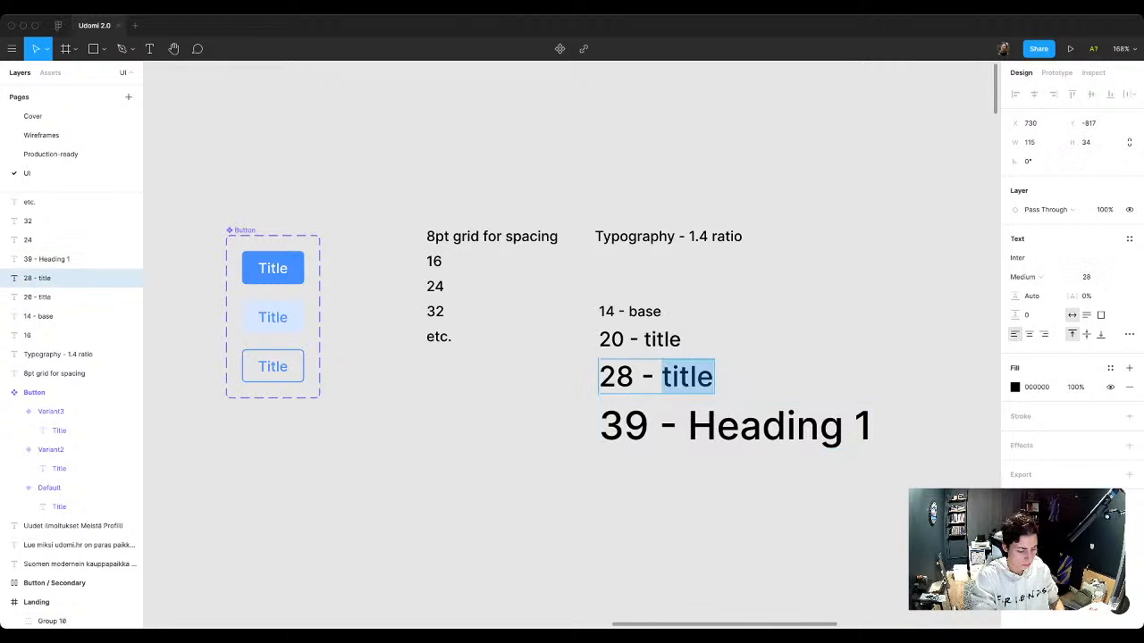
type("Headin")
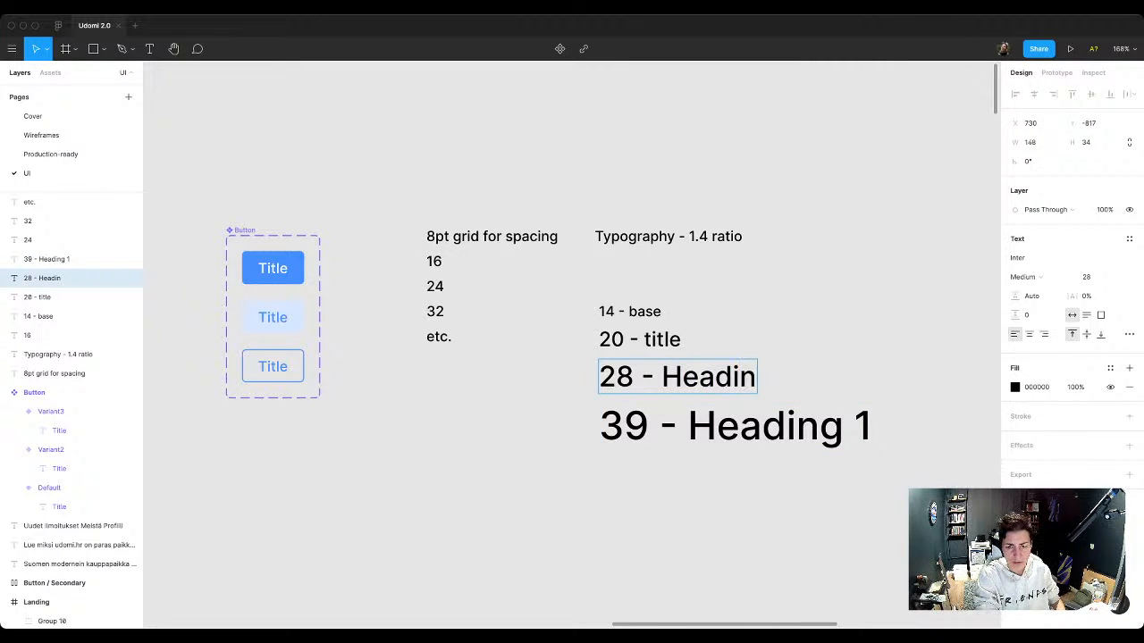
type("g 2")
double_click(653, 340)
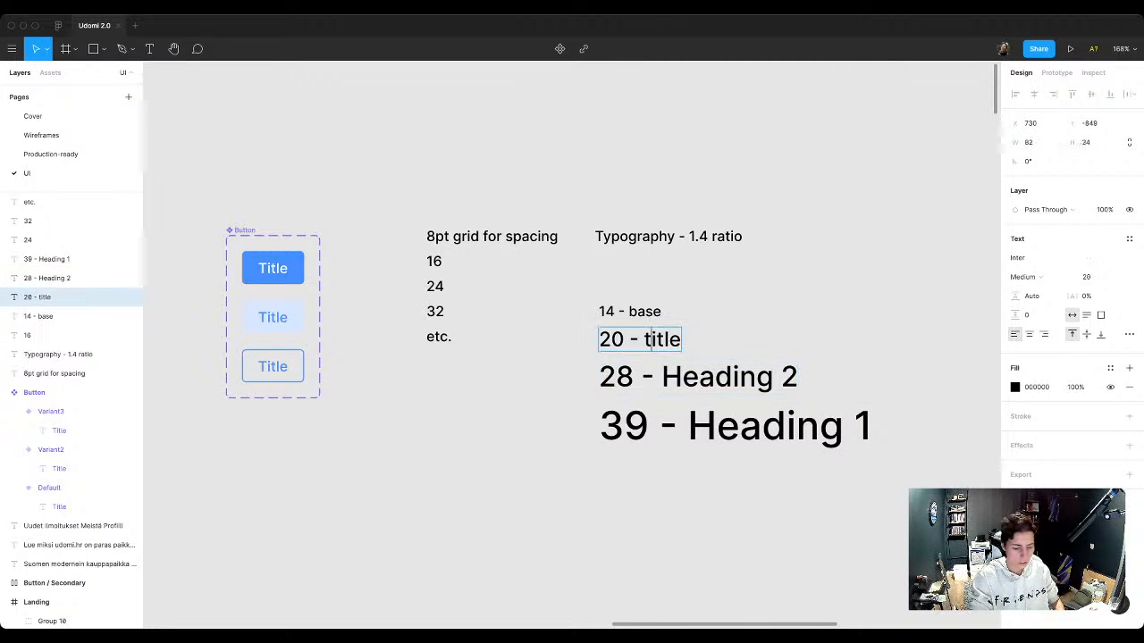
type("Heading 3")
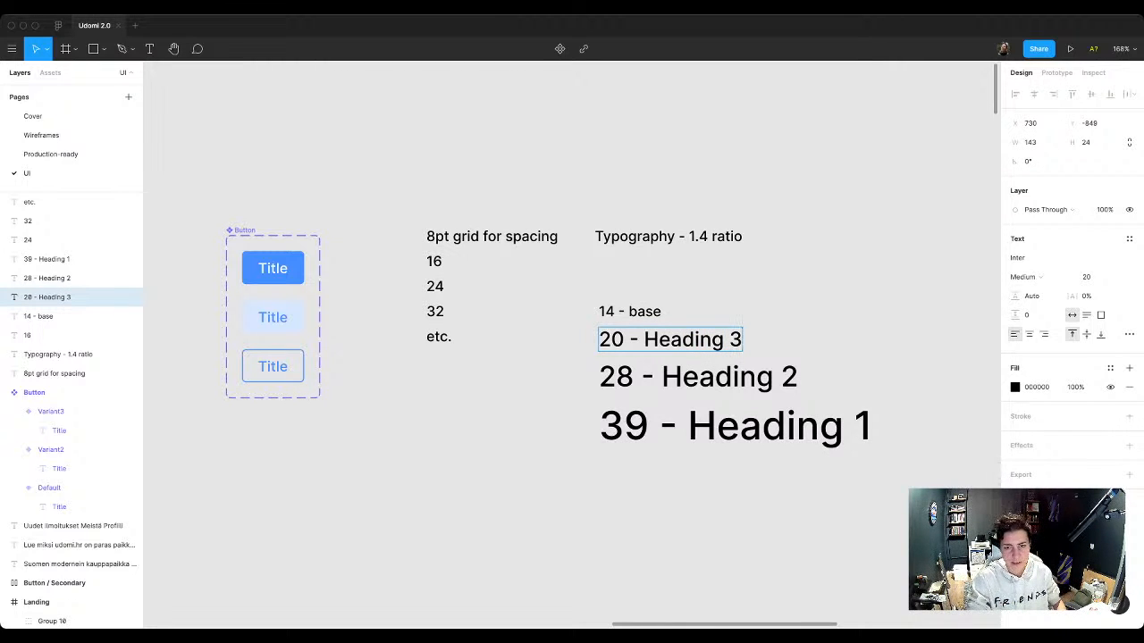
key("Escape")
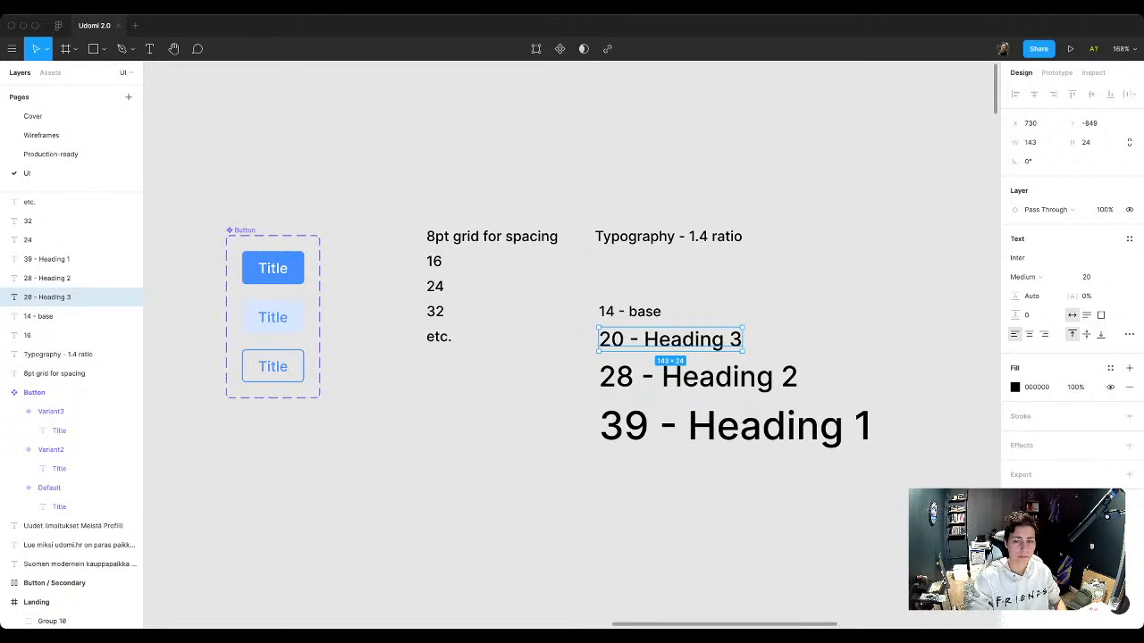
key("Escape")
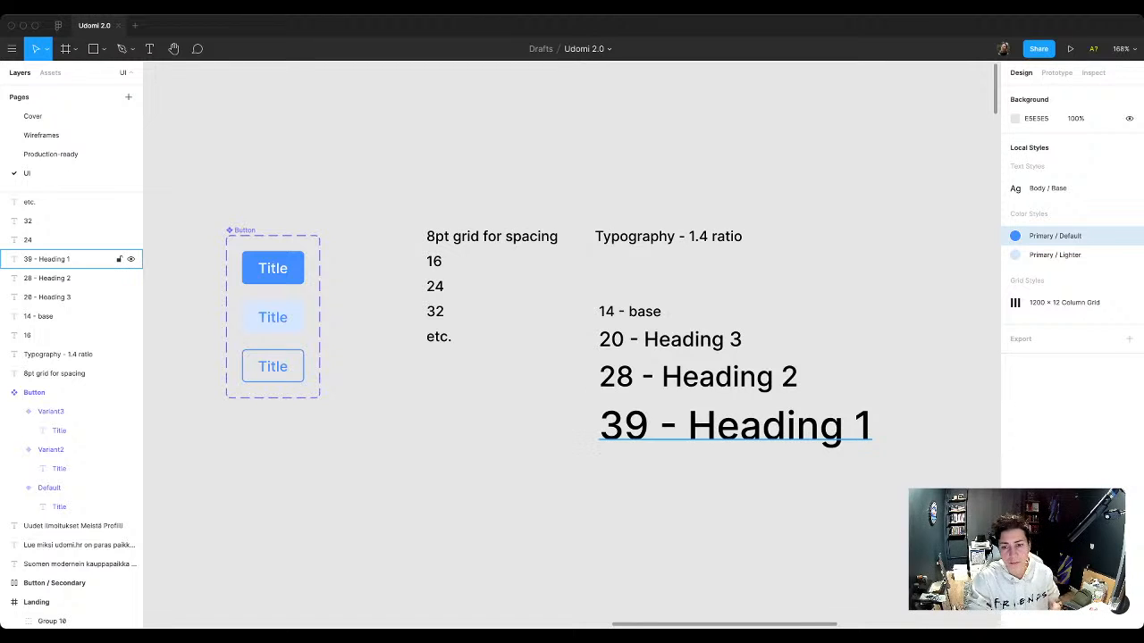
left_click(54, 259)
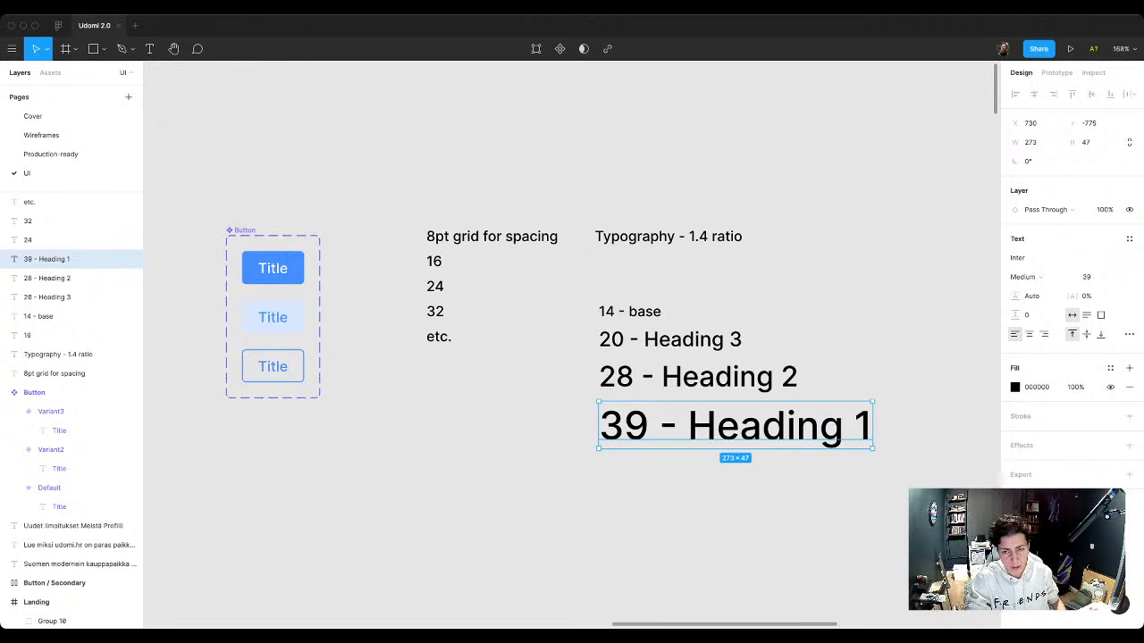
key("Escape")
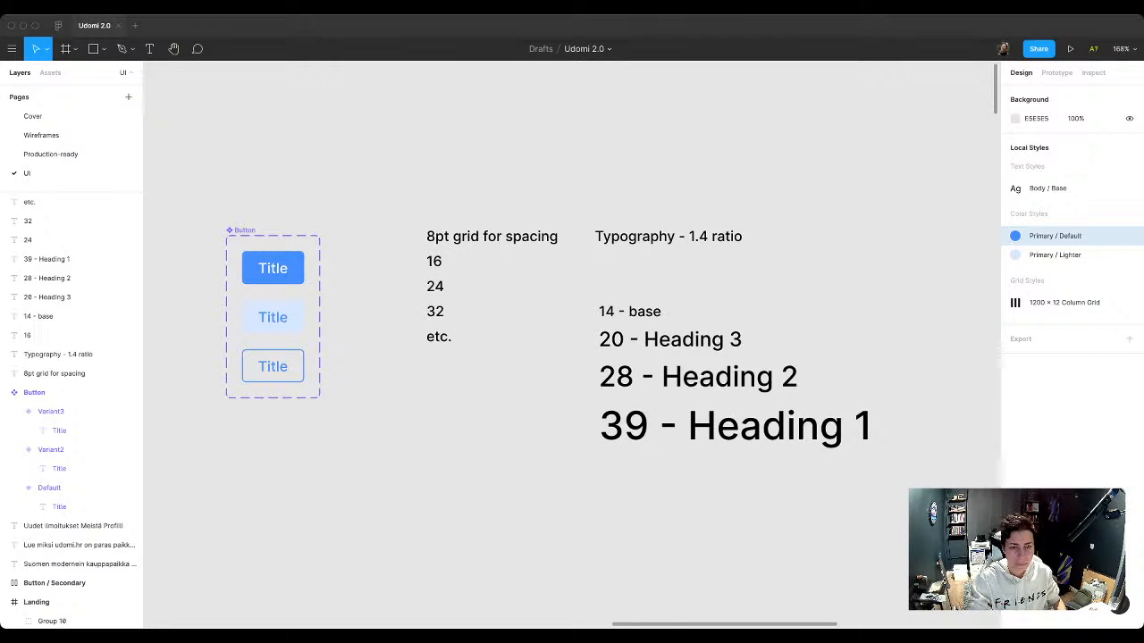
Step: Duplicate the 14 - base text directly above itself and set the copy's font size to 14 / 1.4
left_click(630, 311)
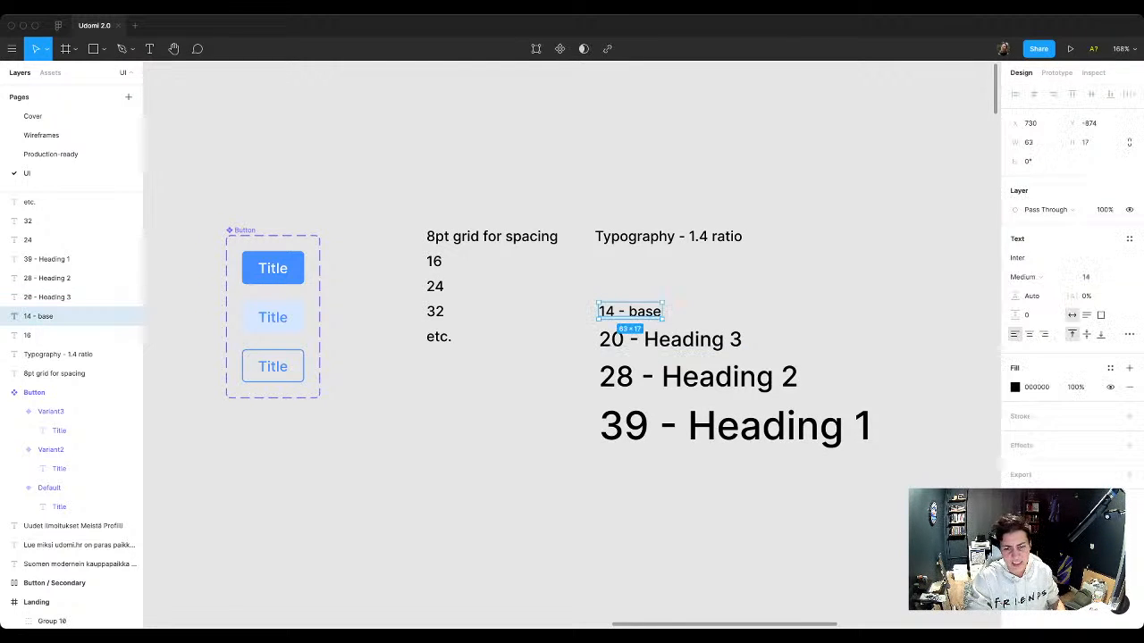
left_click_drag(637, 320, 637, 295)
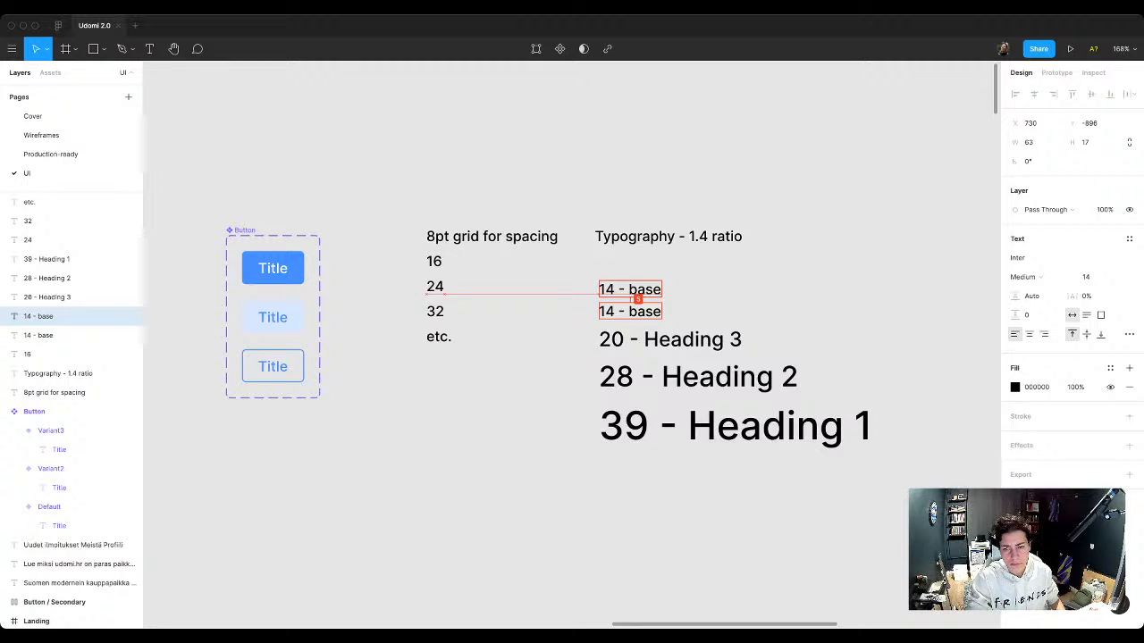
left_click(1092, 277)
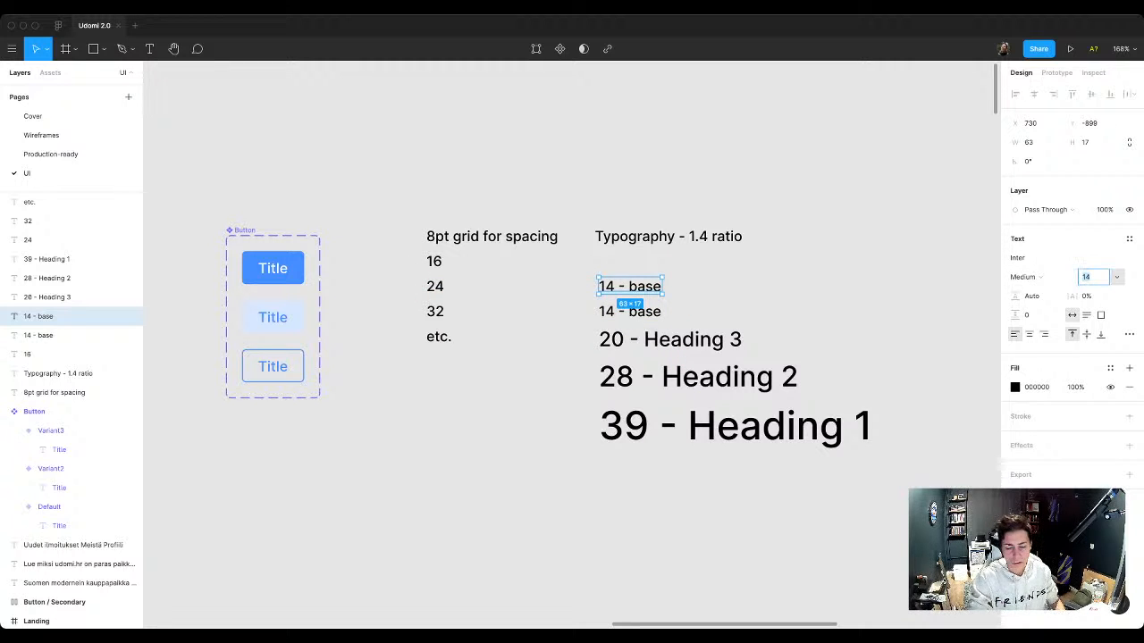
key("Right")
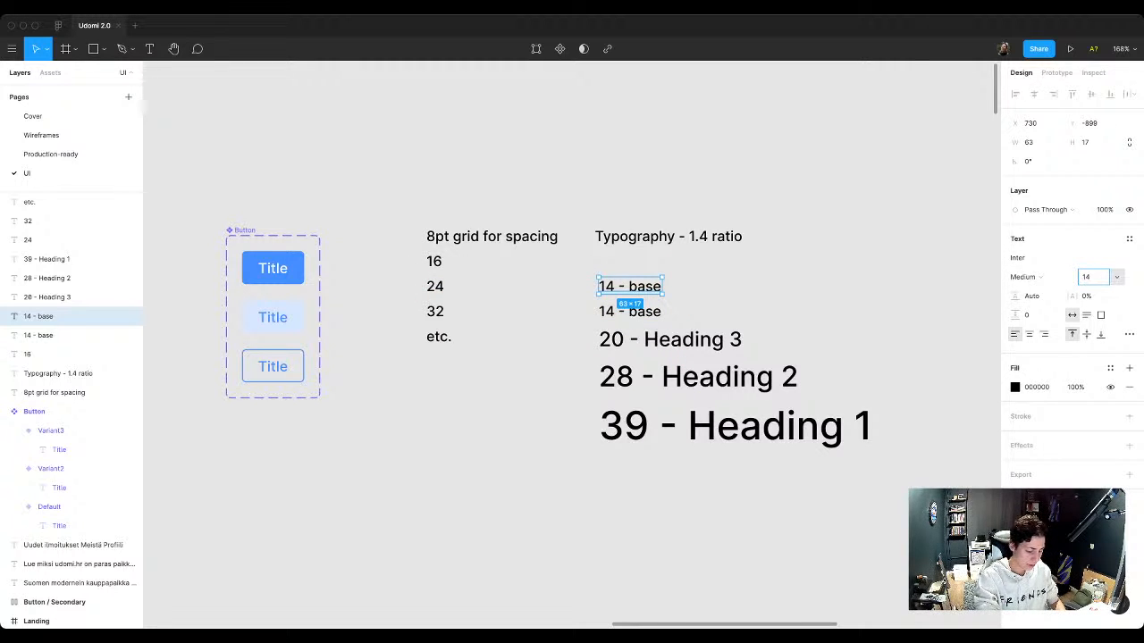
type("/ 1.4")
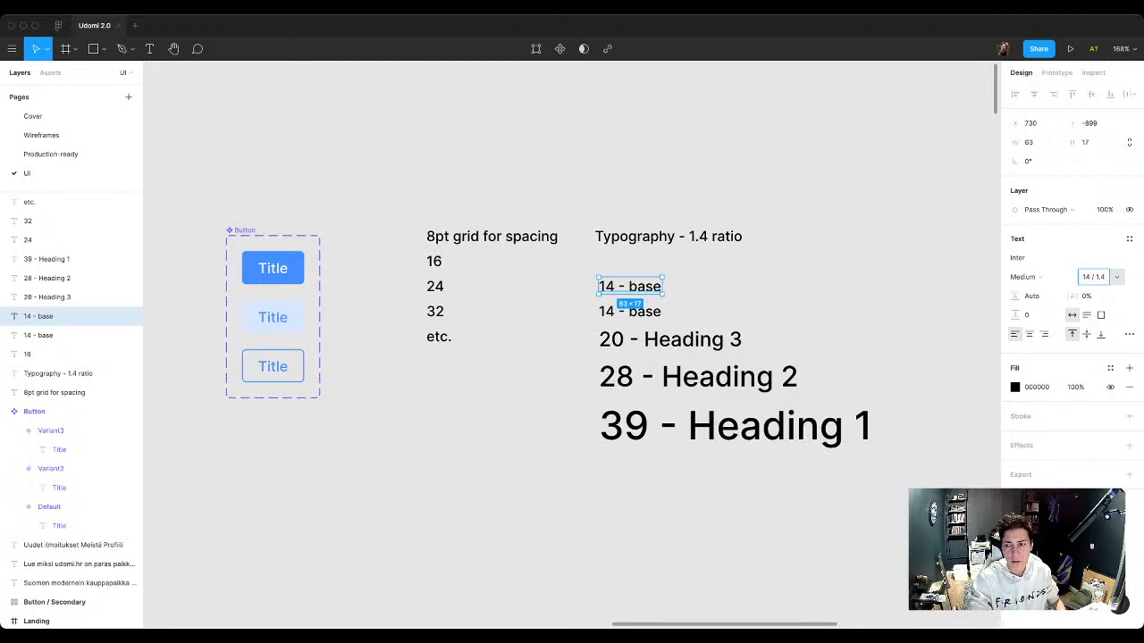
key("Return")
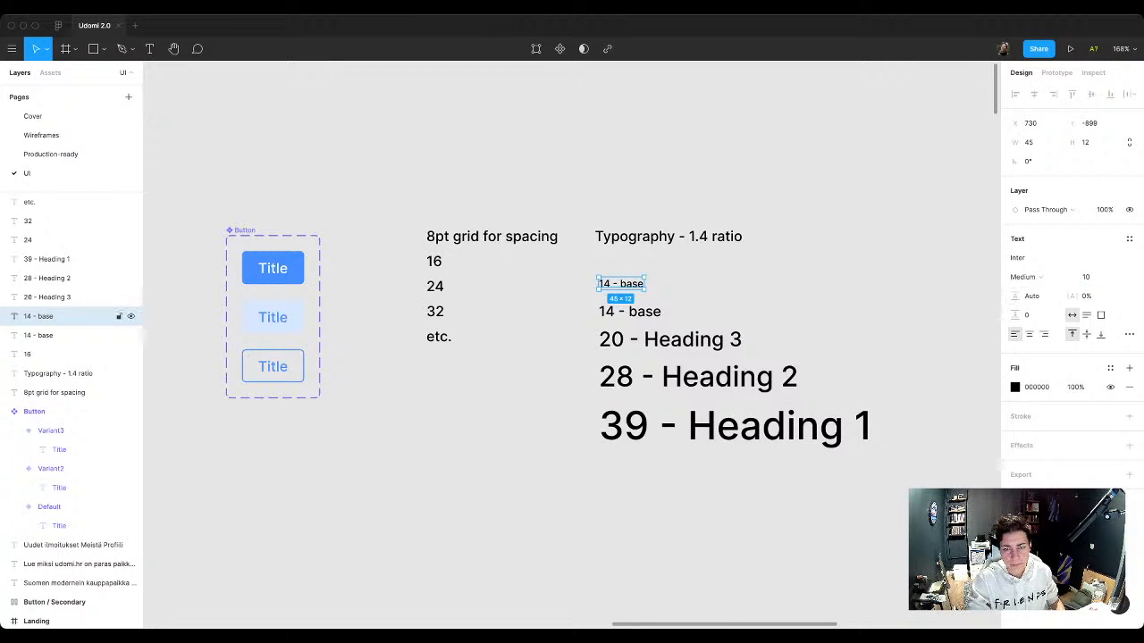
Step: Change the wording of the smaller copy above 14 - base to 10 - Small
double_click(606, 285)
double_click(606, 285)
type("10")
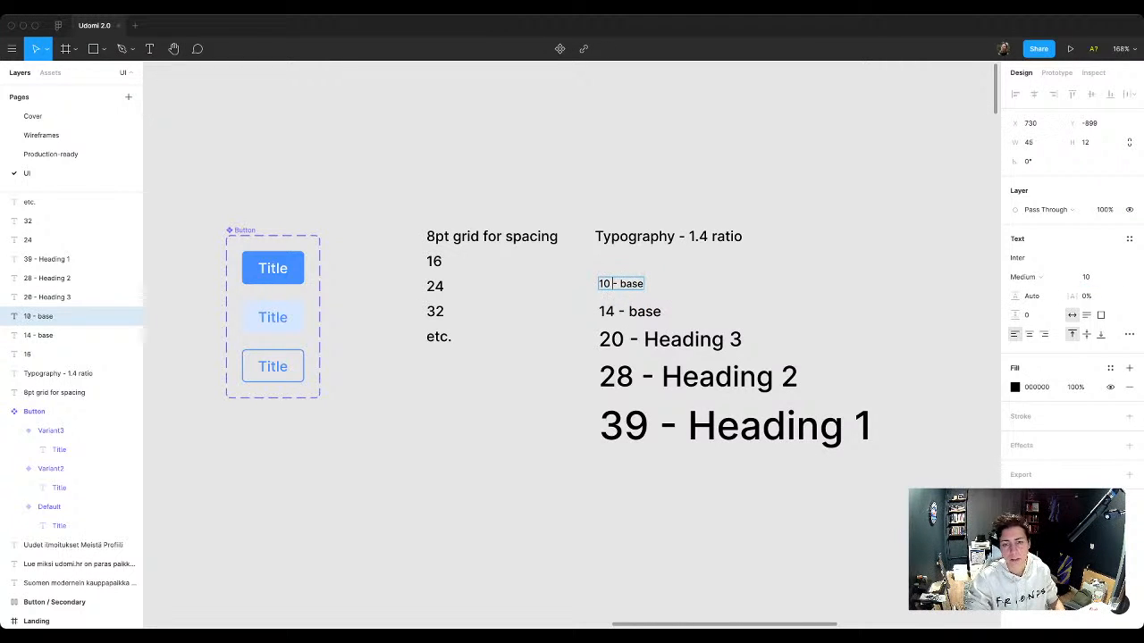
double_click(631, 284)
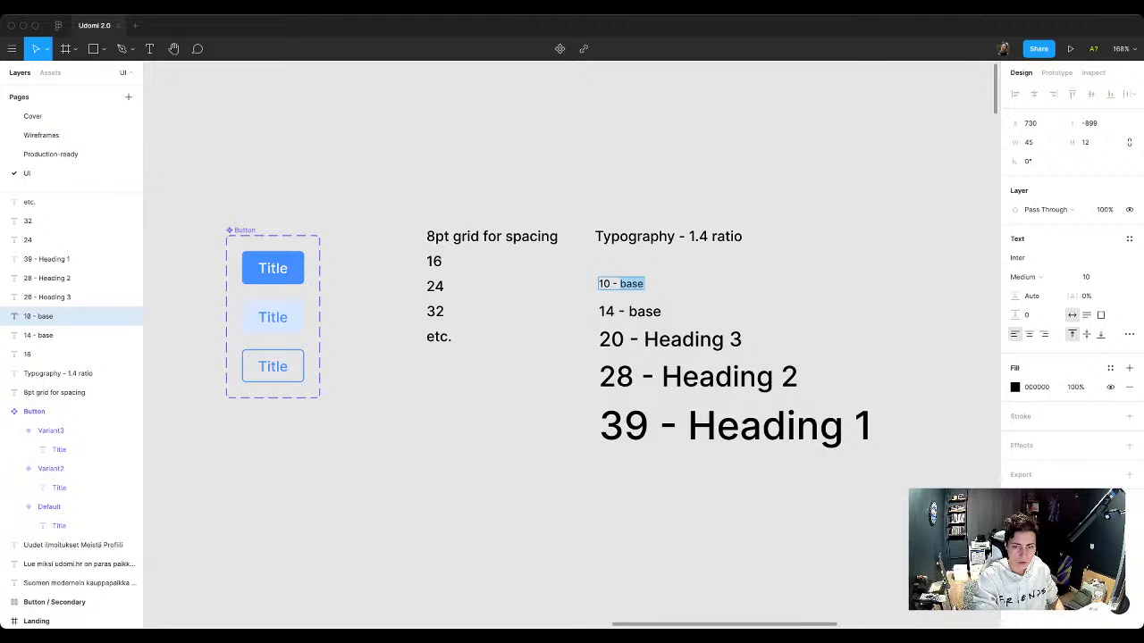
type("Small")
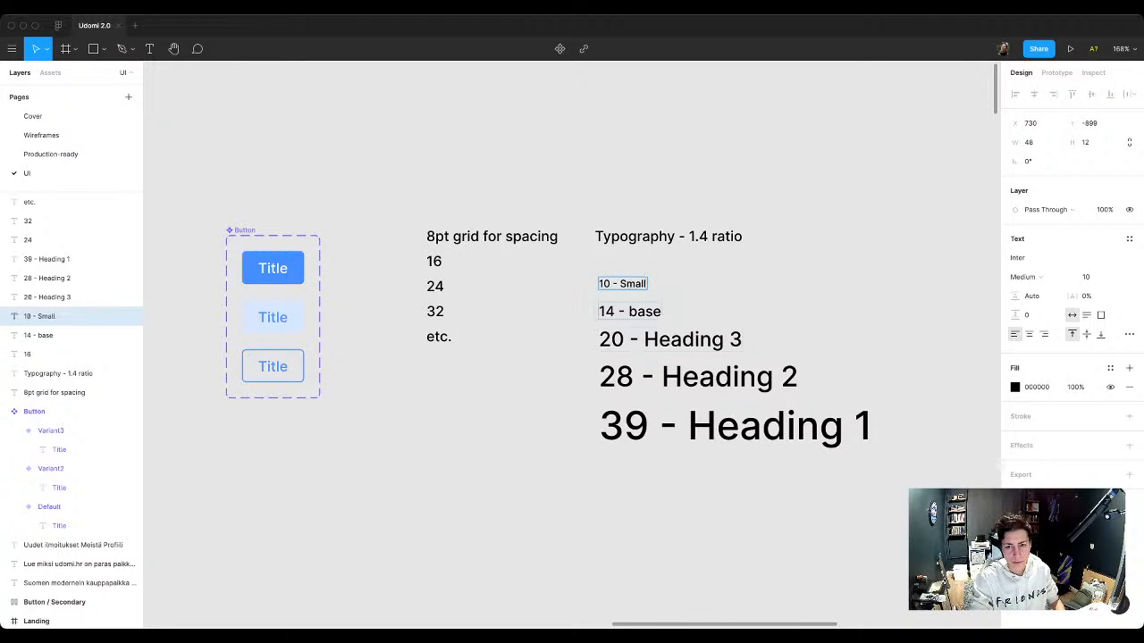
Step: Capitalise the label of the 14 - base sample so that it reads 14 - Base
left_click(637, 311)
double_click(637, 311)
type("Base")
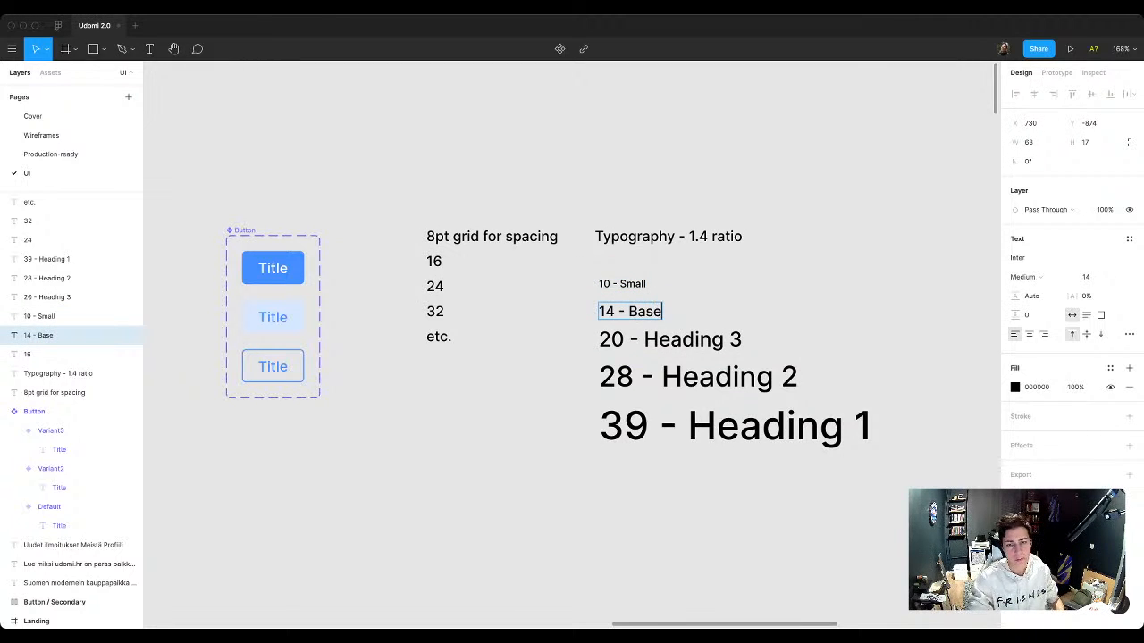
key("Escape")
key("Escape")
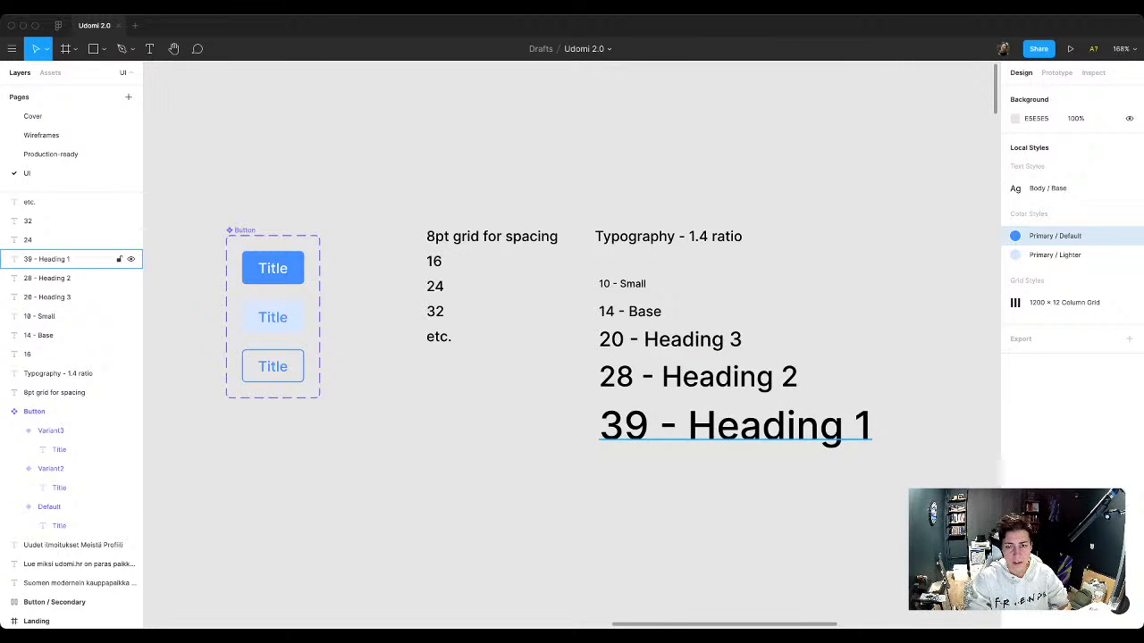
Step: Append (* or / by 1.4) to the Typography - 1.4 ratio heading
double_click(668, 236)
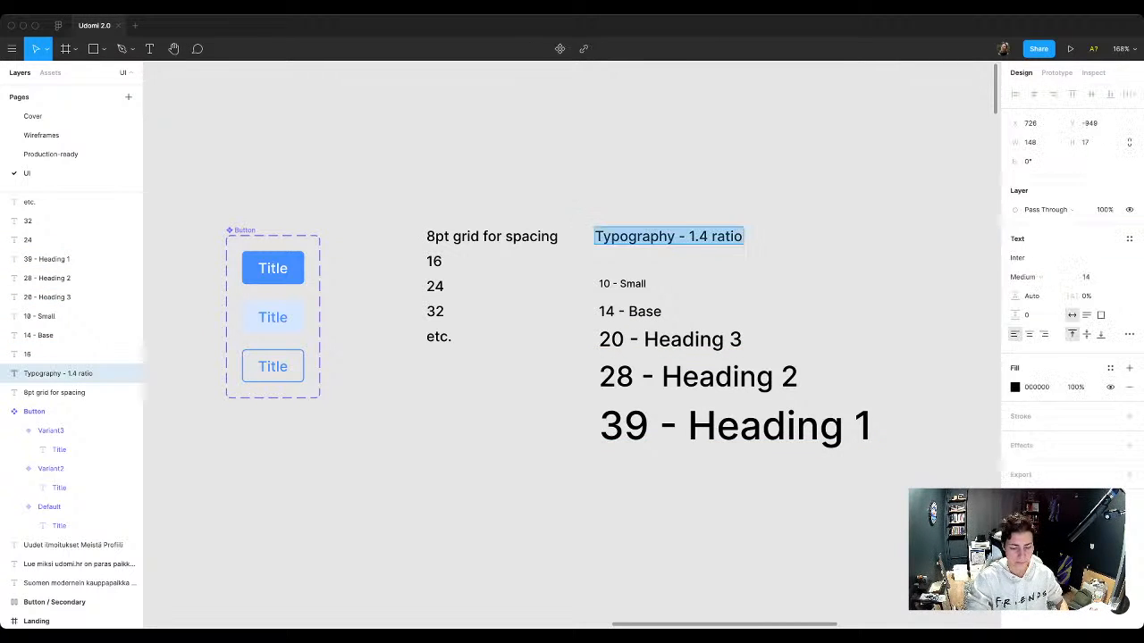
left_click(742, 237)
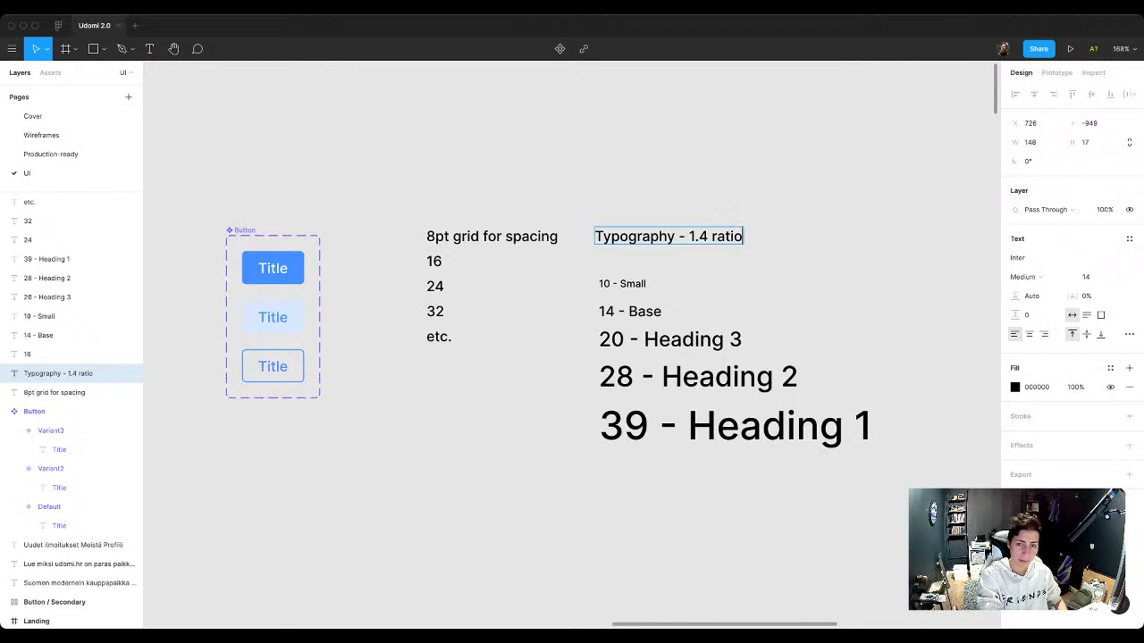
type("()")
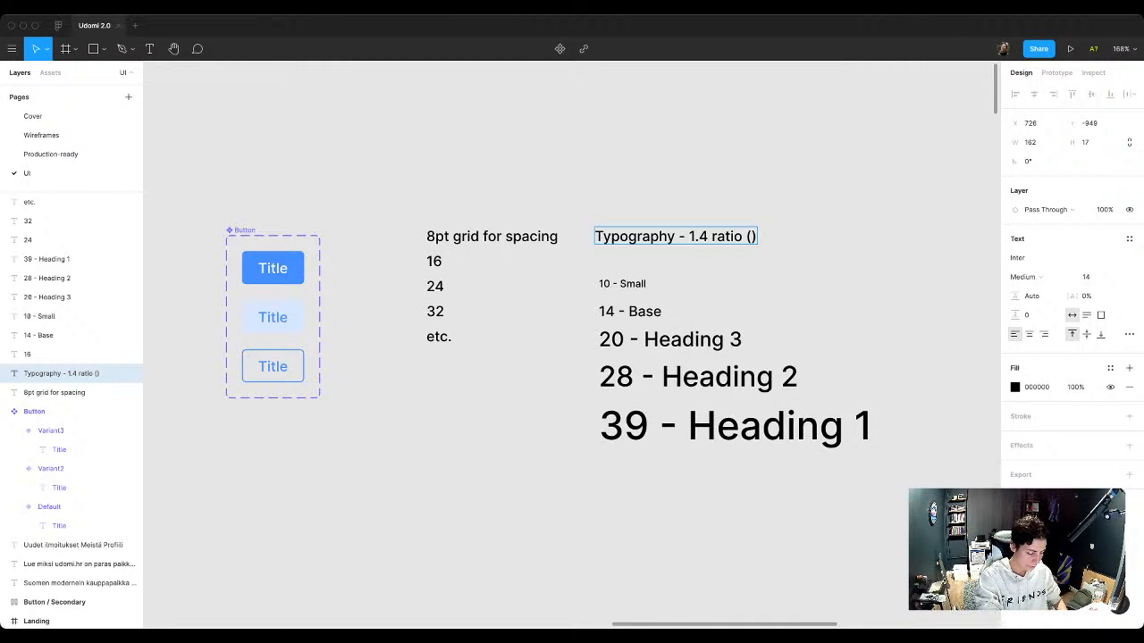
type("* or /")
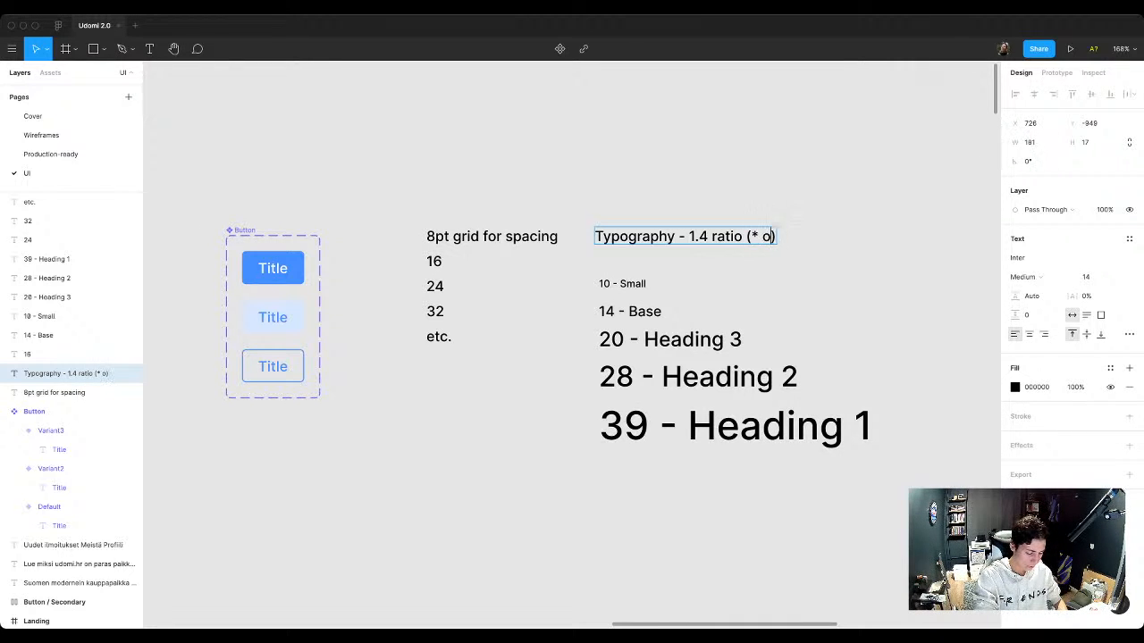
type(" by 1")
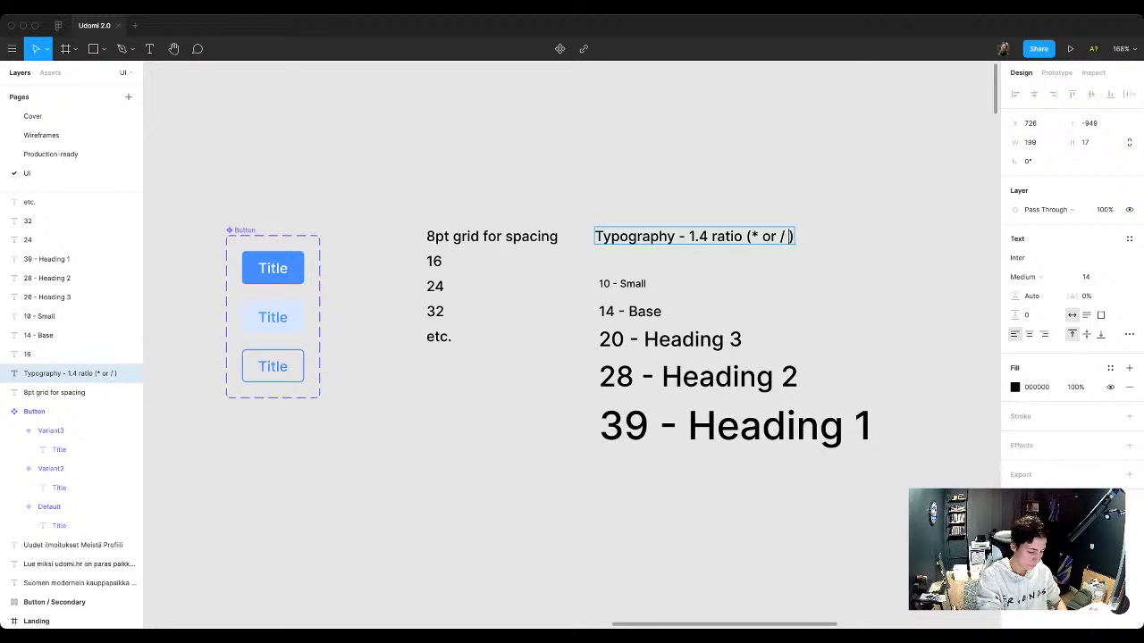
type(".4")
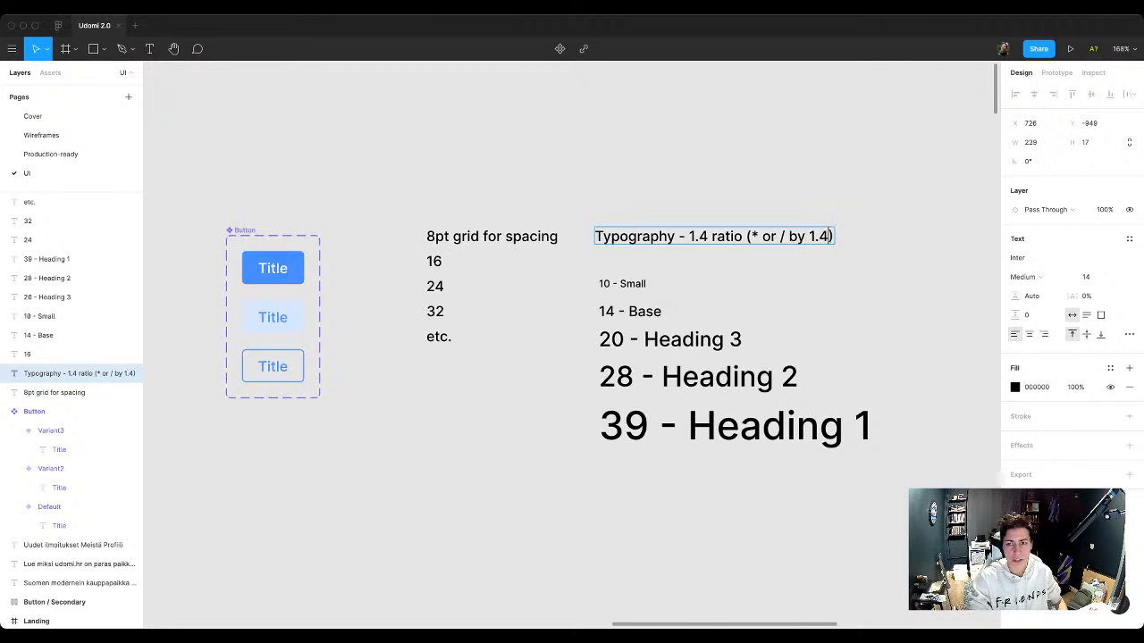
key("Escape")
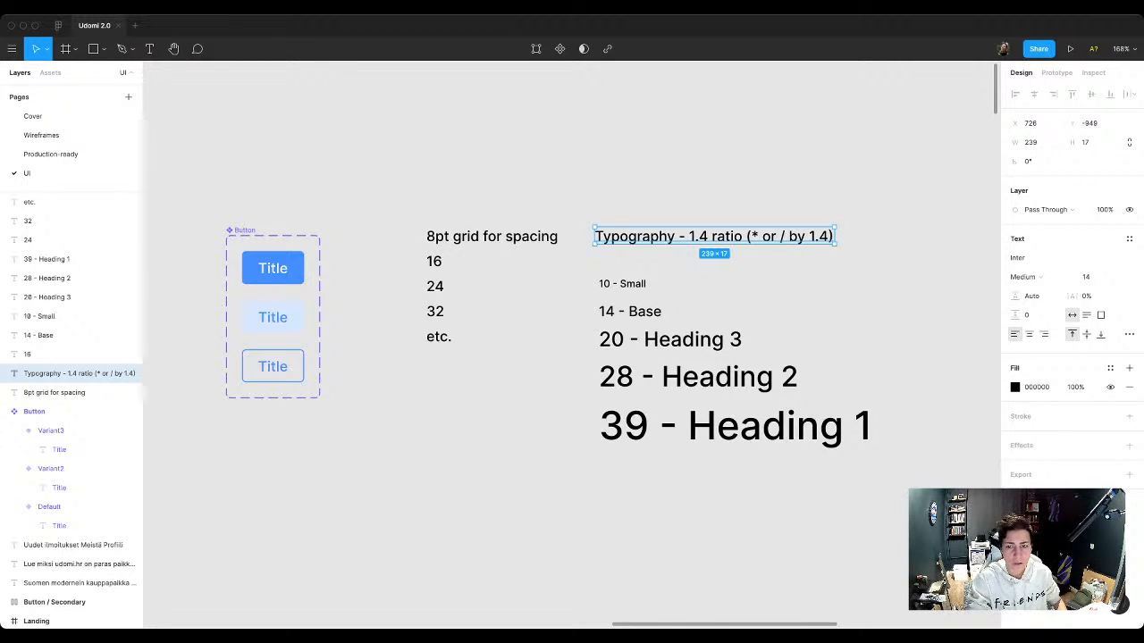
key("Escape")
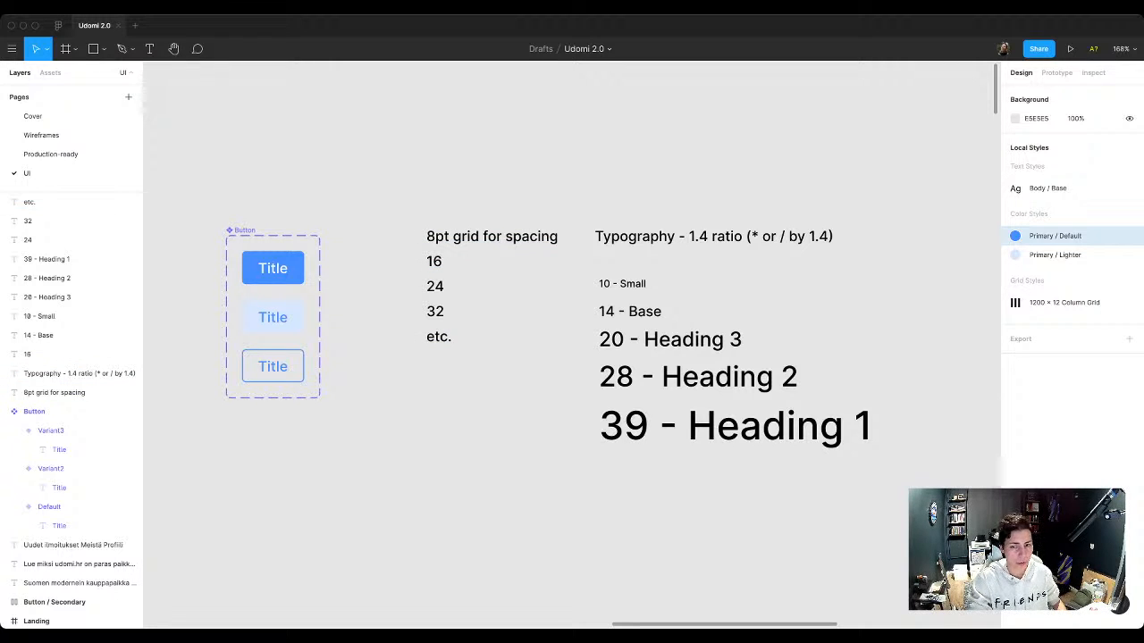
Step: Move the five type samples up level with the spacing list, and raise both section headings together to leave a gap above the lists
left_click_drag(570, 263, 861, 500)
left_click_drag(786, 429, 786, 403)
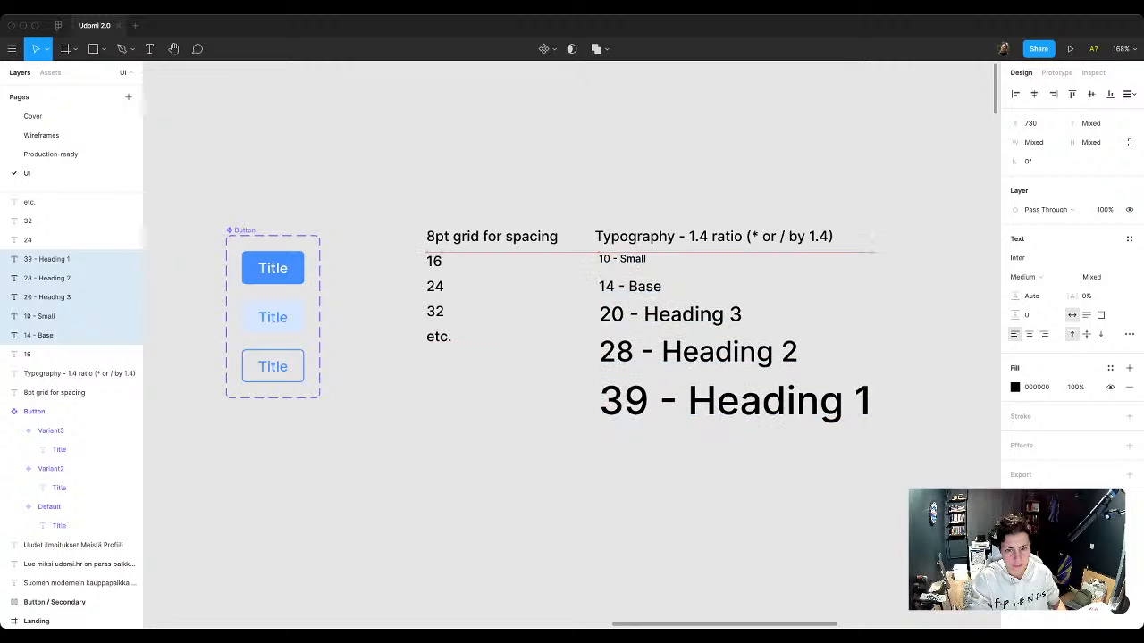
left_click(491, 236)
left_click(679, 236, "shift")
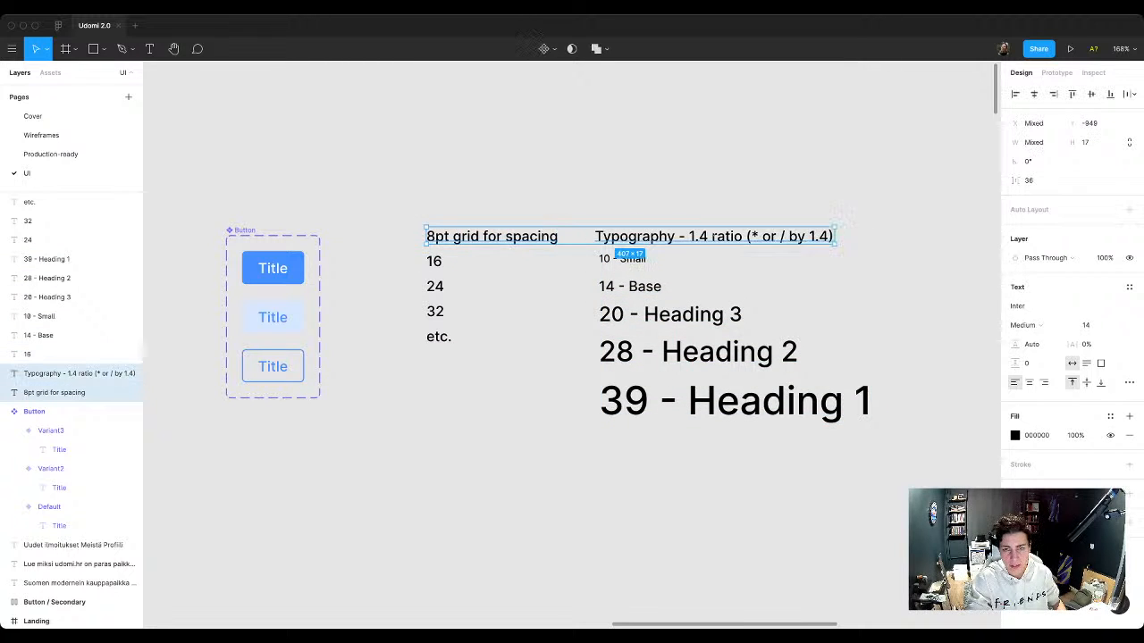
left_click_drag(679, 236, 679, 212)
key("Escape")
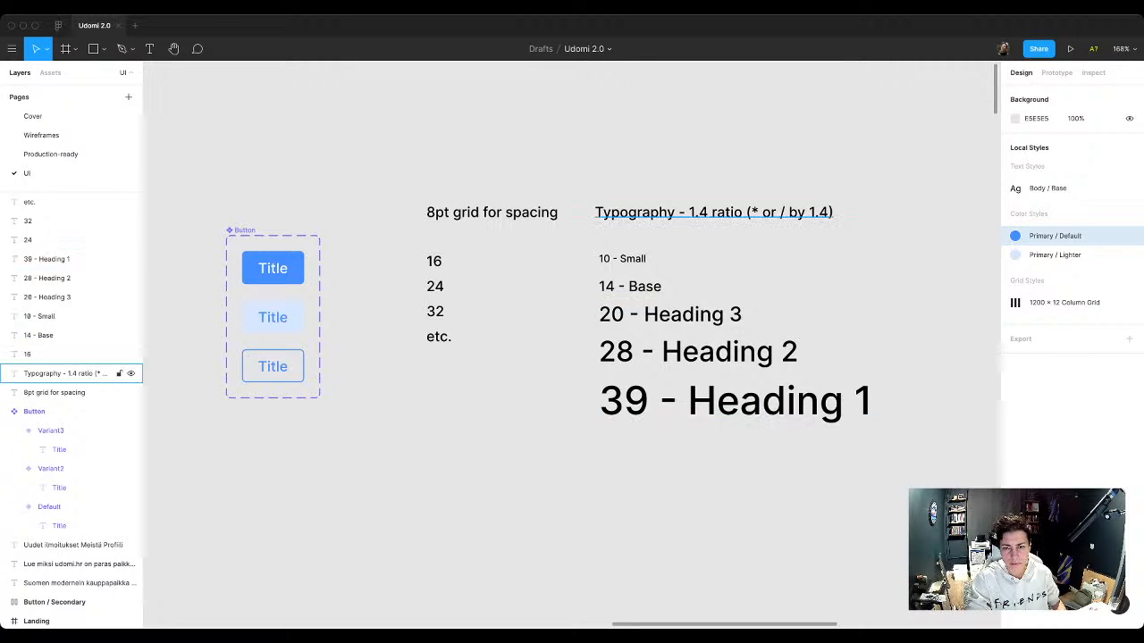
Step: Wrap the five type samples, from 10 - Small to 39 - Heading 1, in a vertical auto layout frame
left_click(54, 316)
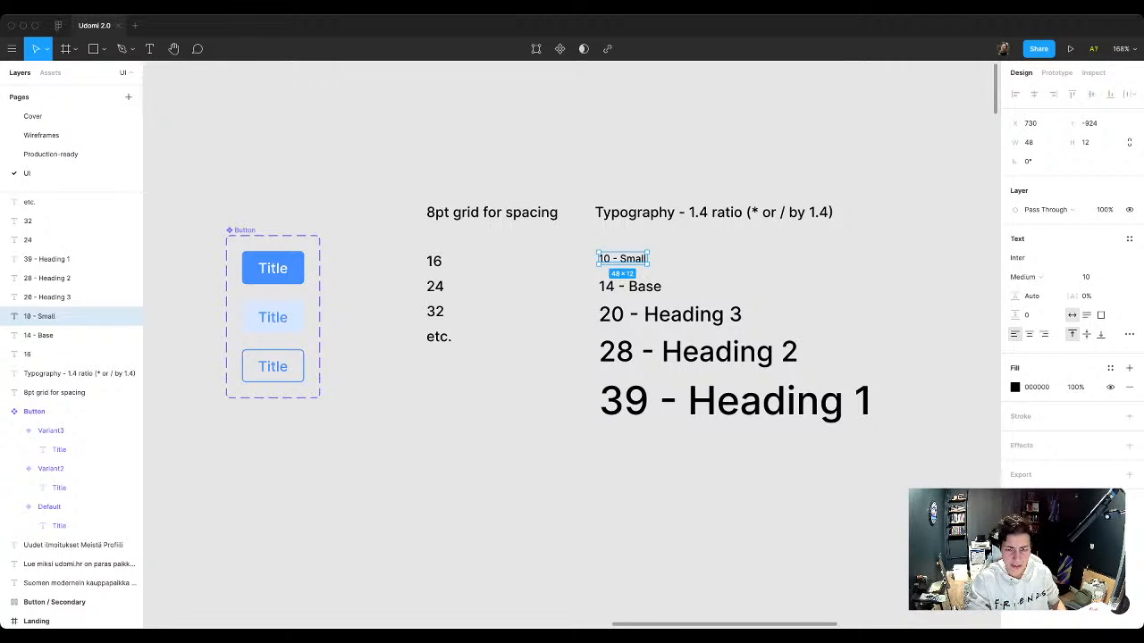
key("Escape")
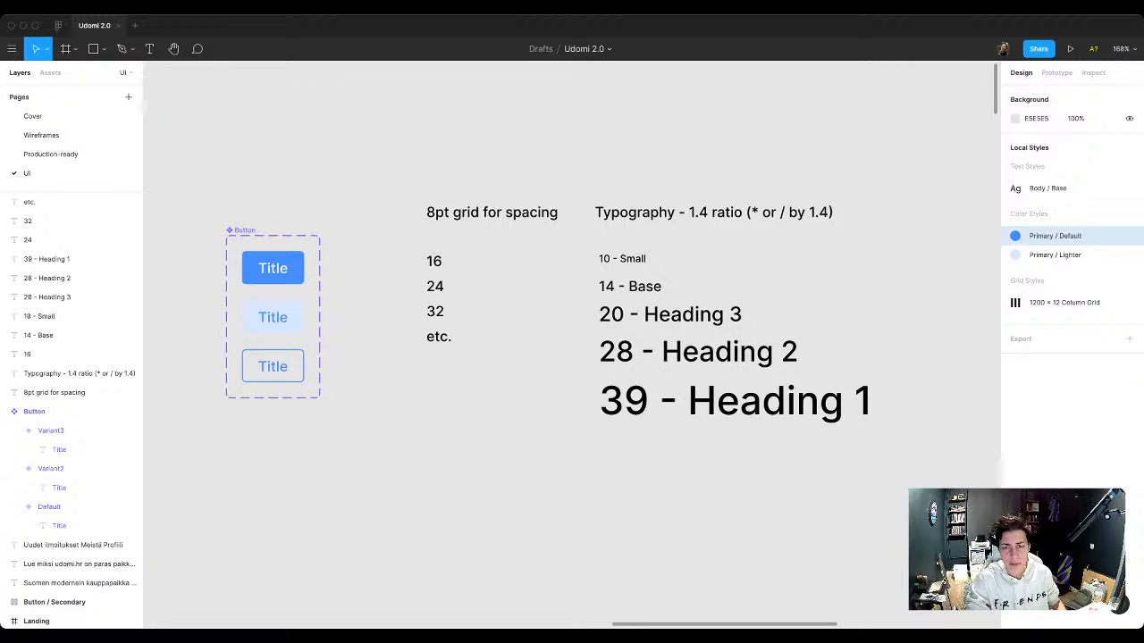
left_click_drag(581, 236, 874, 463)
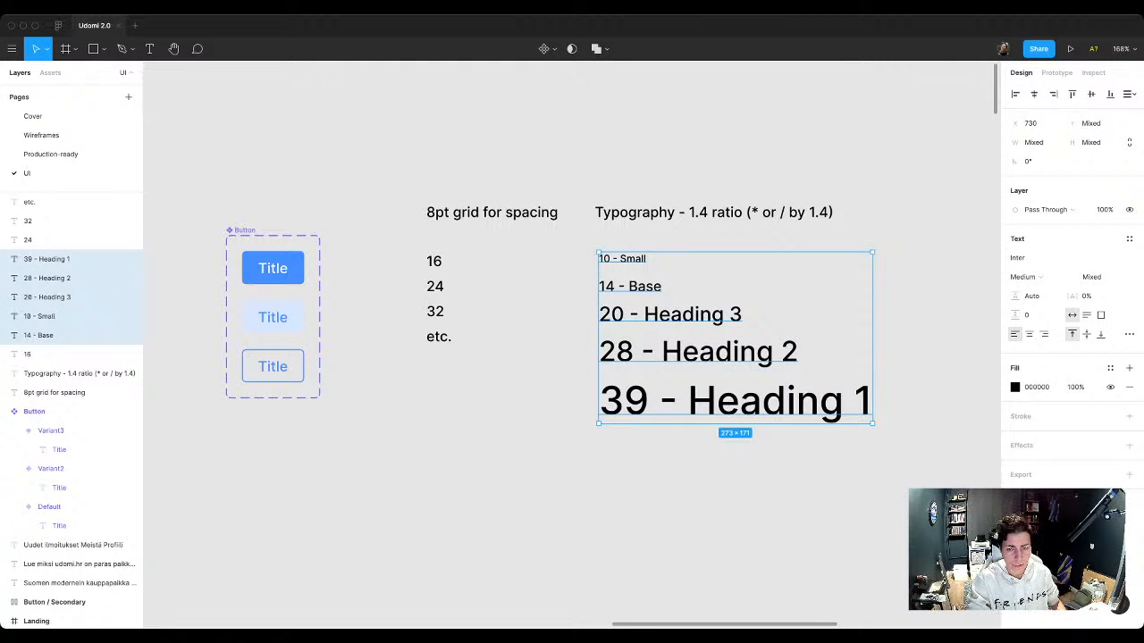
key("shift+a")
left_click_drag(402, 241, 505, 360)
key("Escape")
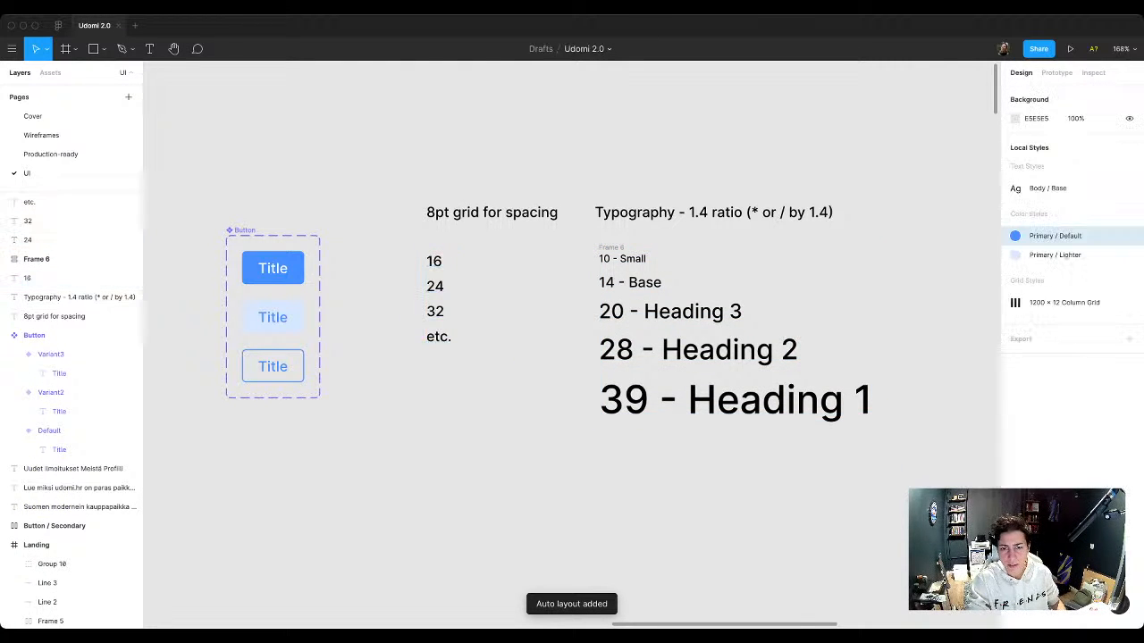
Step: Rename the auto layout frame around the type samples as Typography
left_click(611, 247)
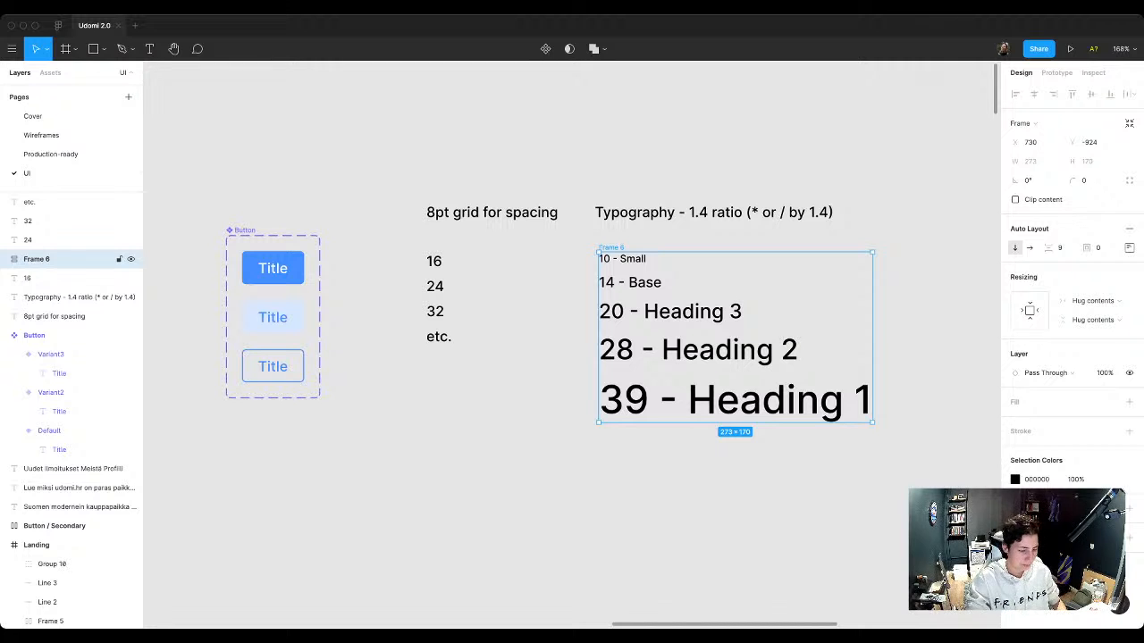
key("super+r")
type("Typo")
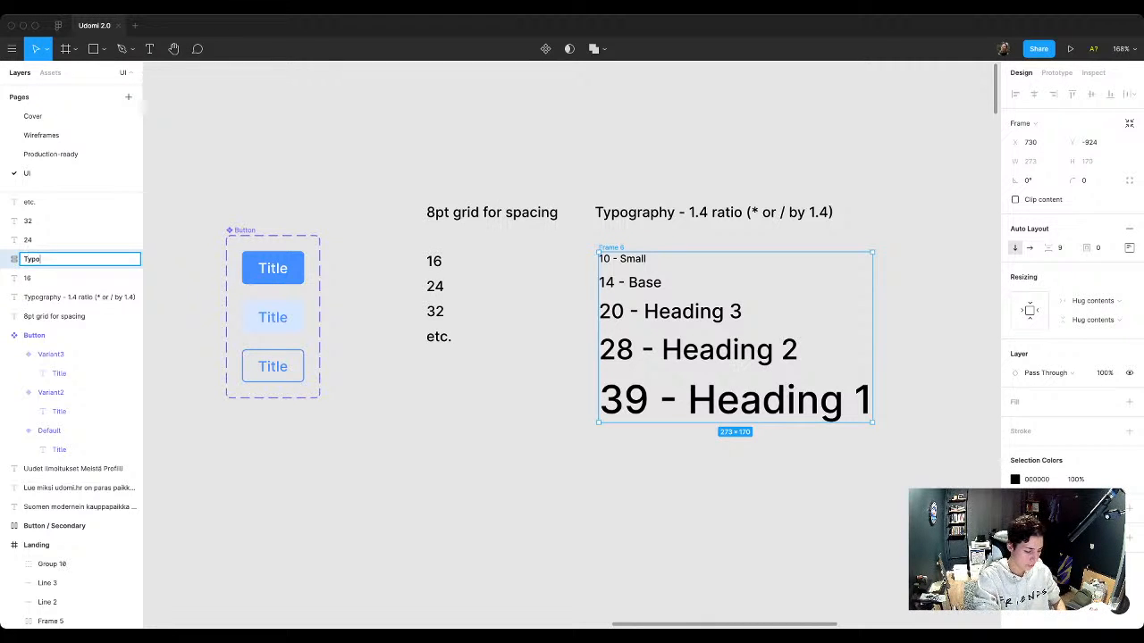
type("graphy")
key("Return")
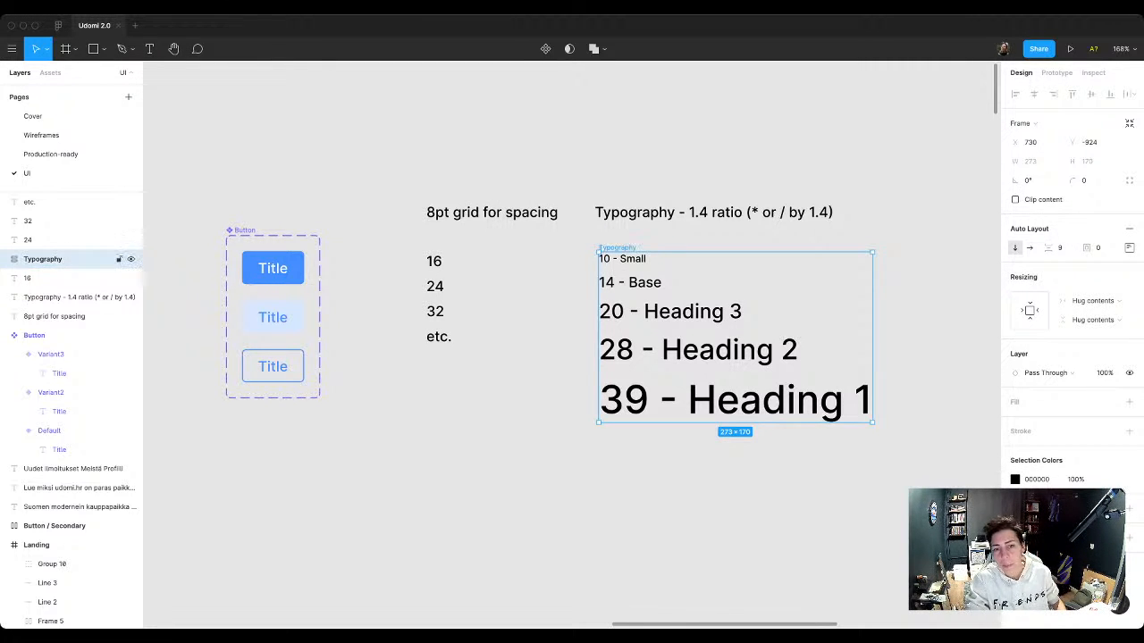
key("Escape")
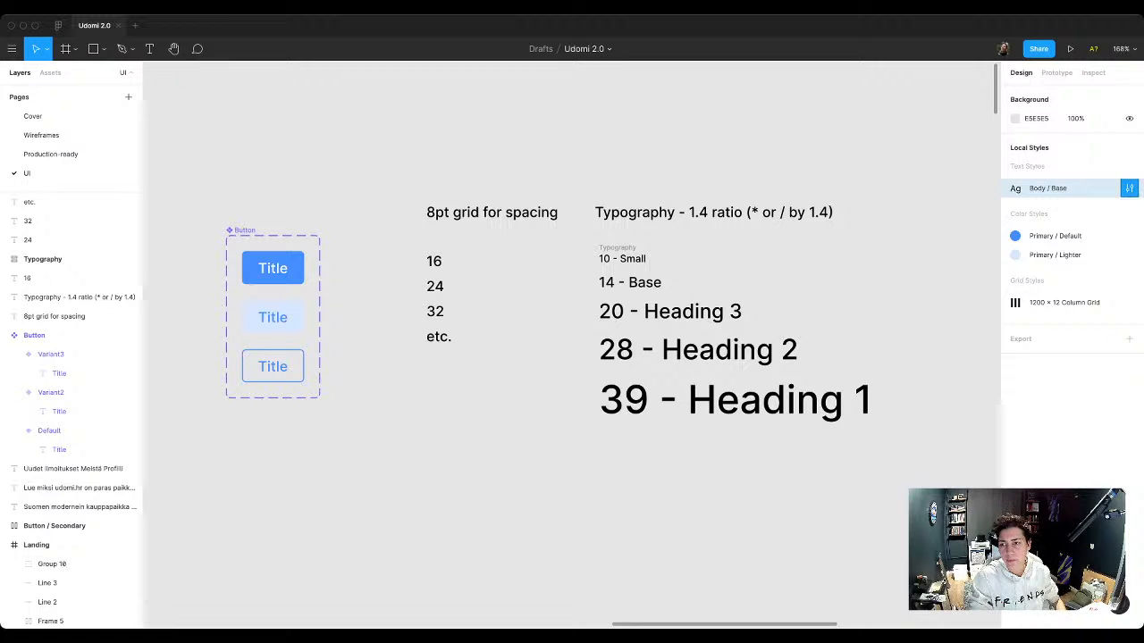
Step: Rename the Body / Base text style as Base
left_click(1128, 188)
left_click(1029, 89)
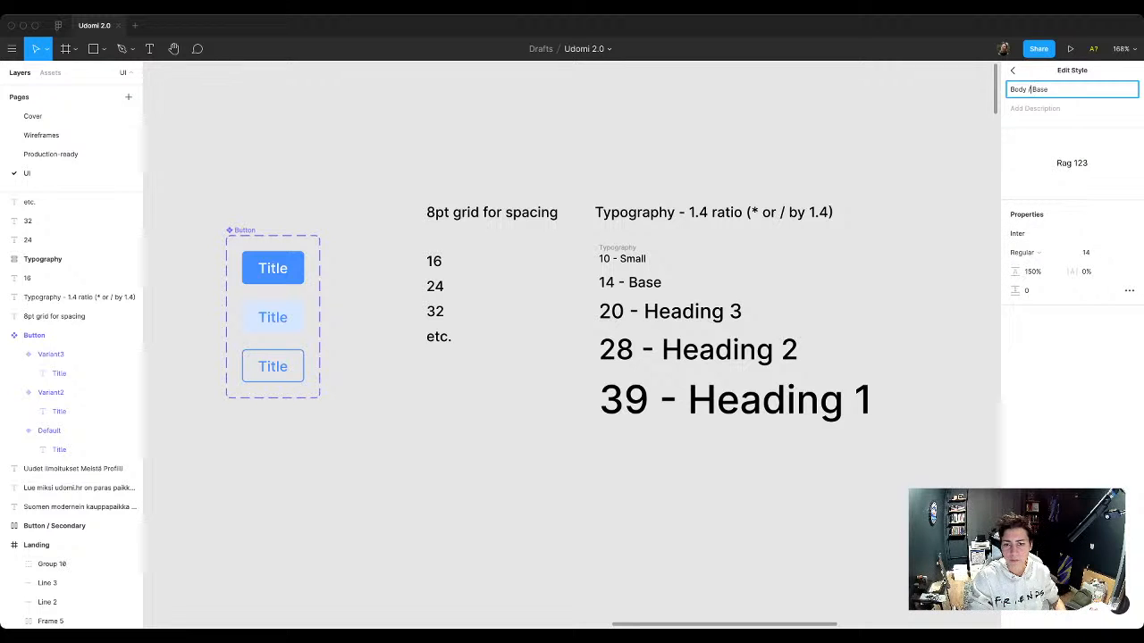
key("super+a")
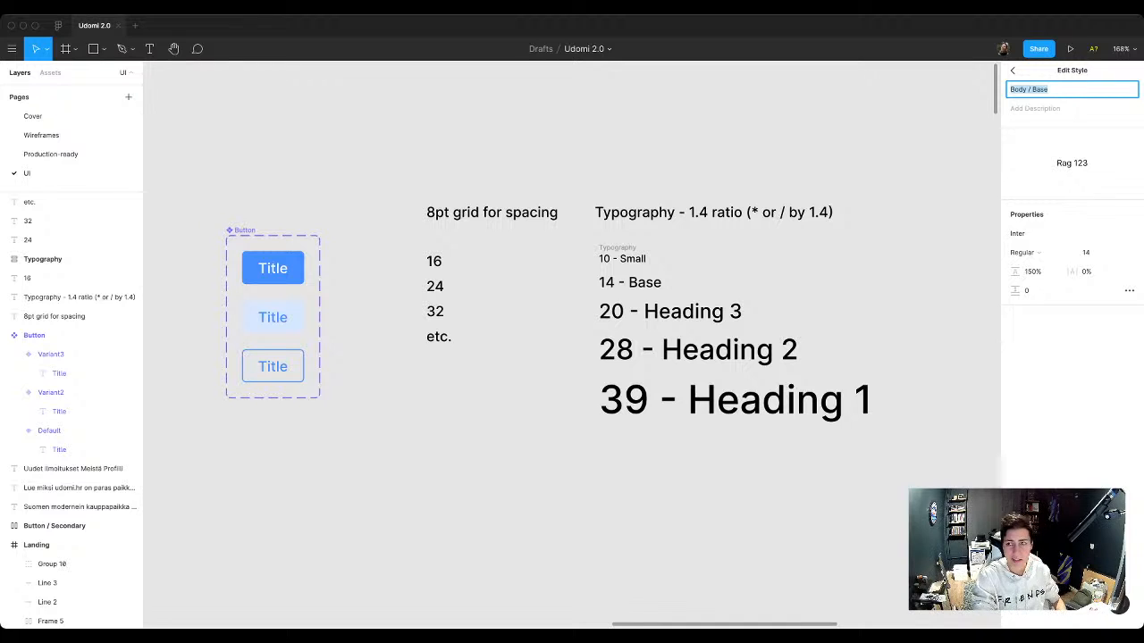
type("Base")
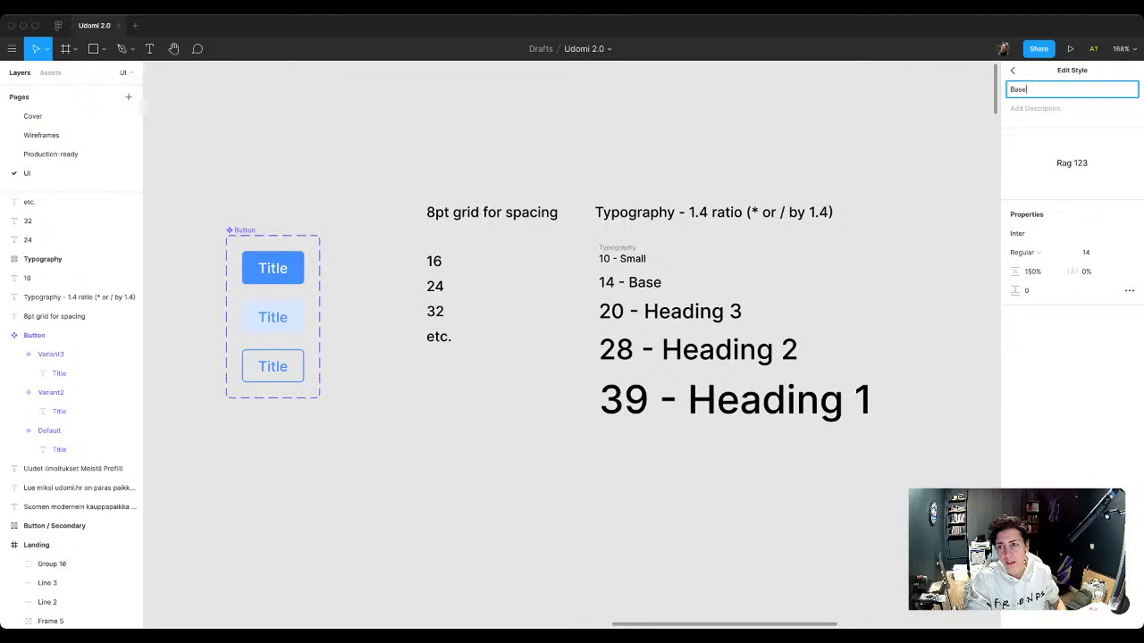
key("Return")
Step: Create a text style named Small from the 10 - Small sample
left_click(623, 259)
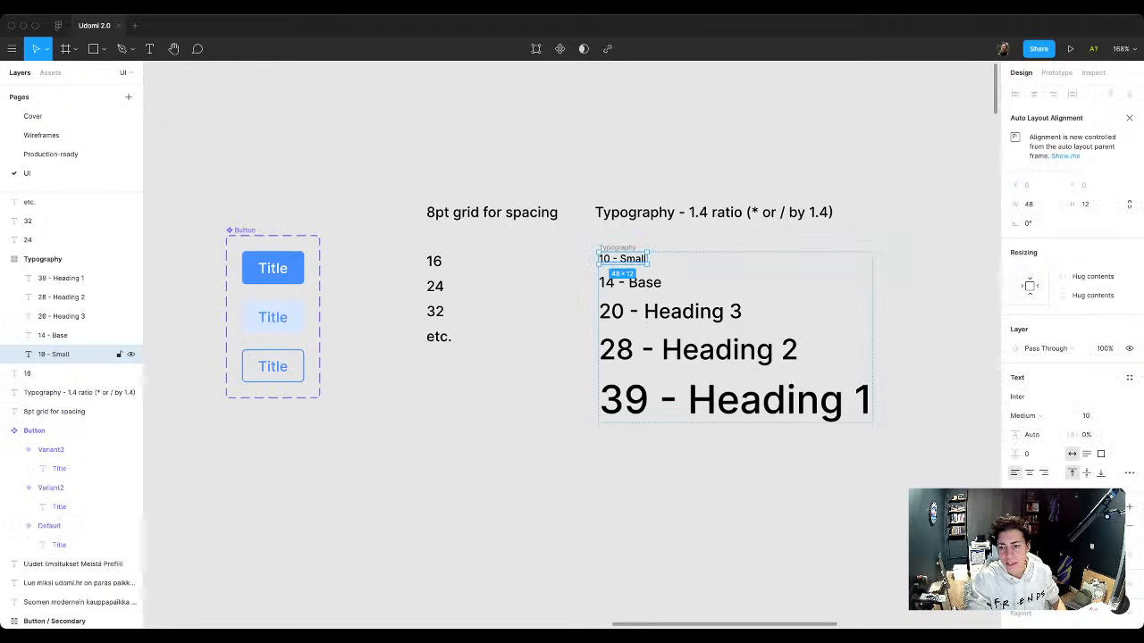
left_click(1129, 377)
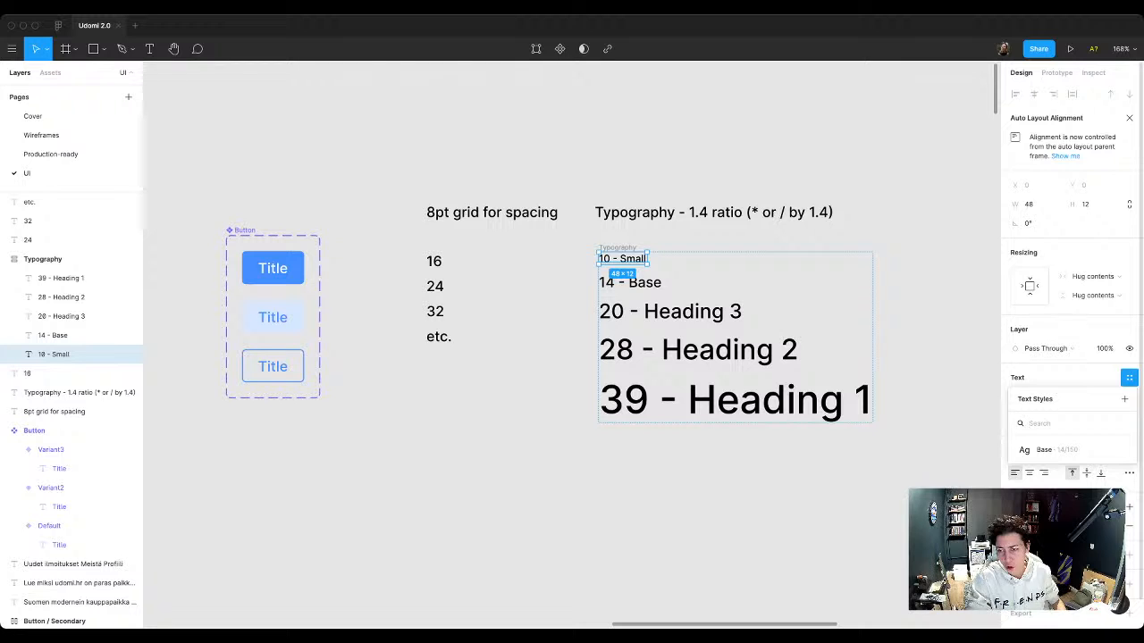
left_click(1124, 398)
type("Small")
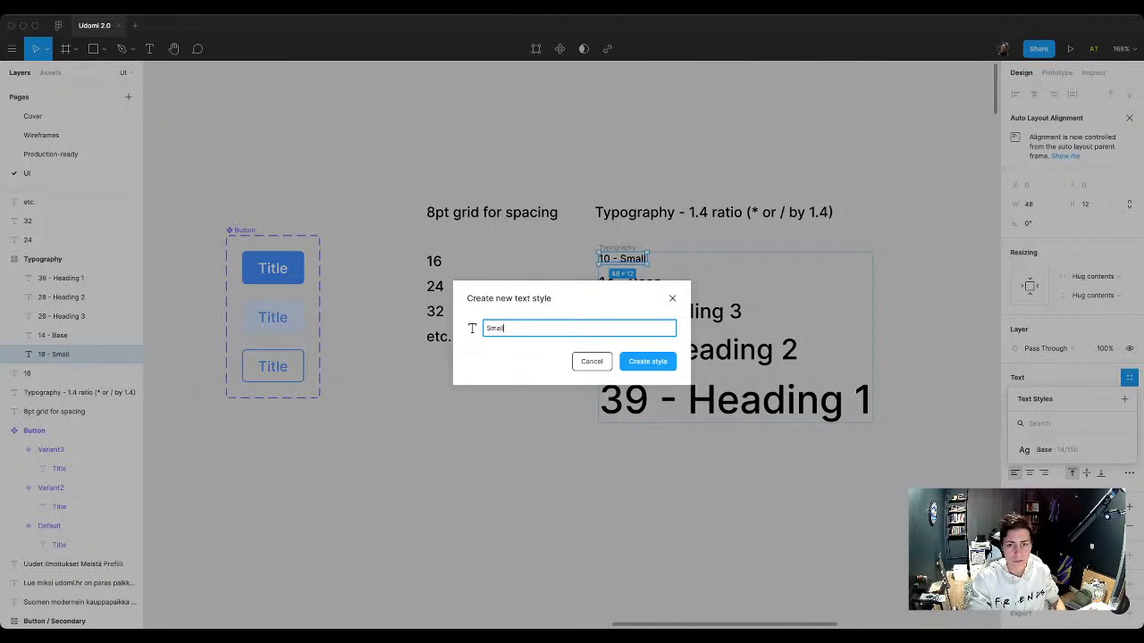
key("Return")
Step: Create a text style named Heading 3 from the 20 - Heading 3 sample
left_click(80, 316)
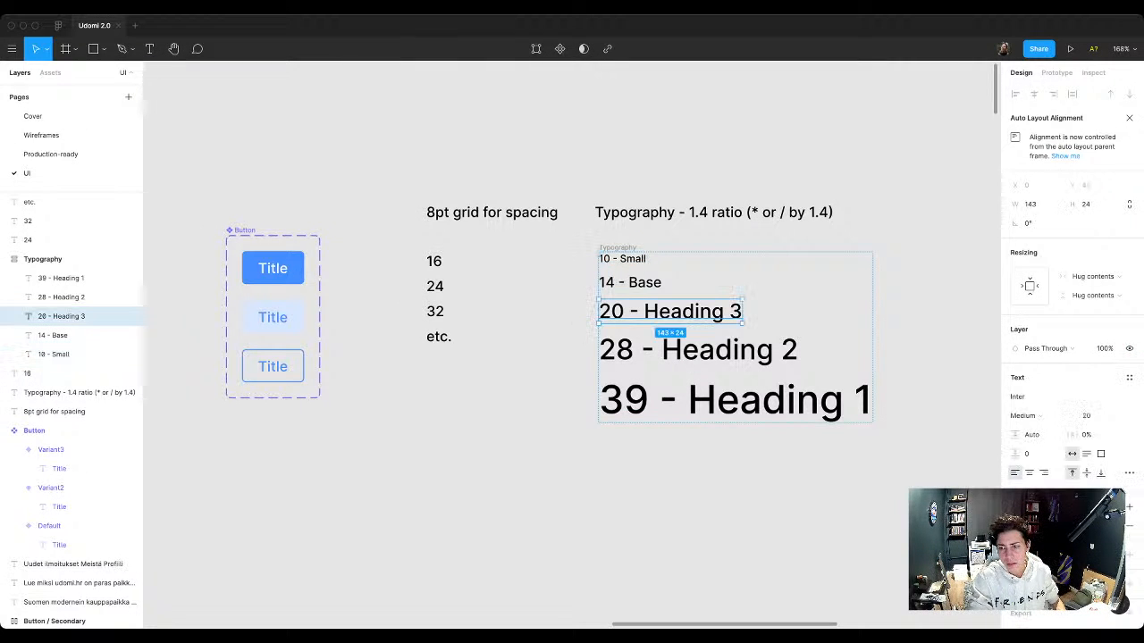
left_click(1129, 377)
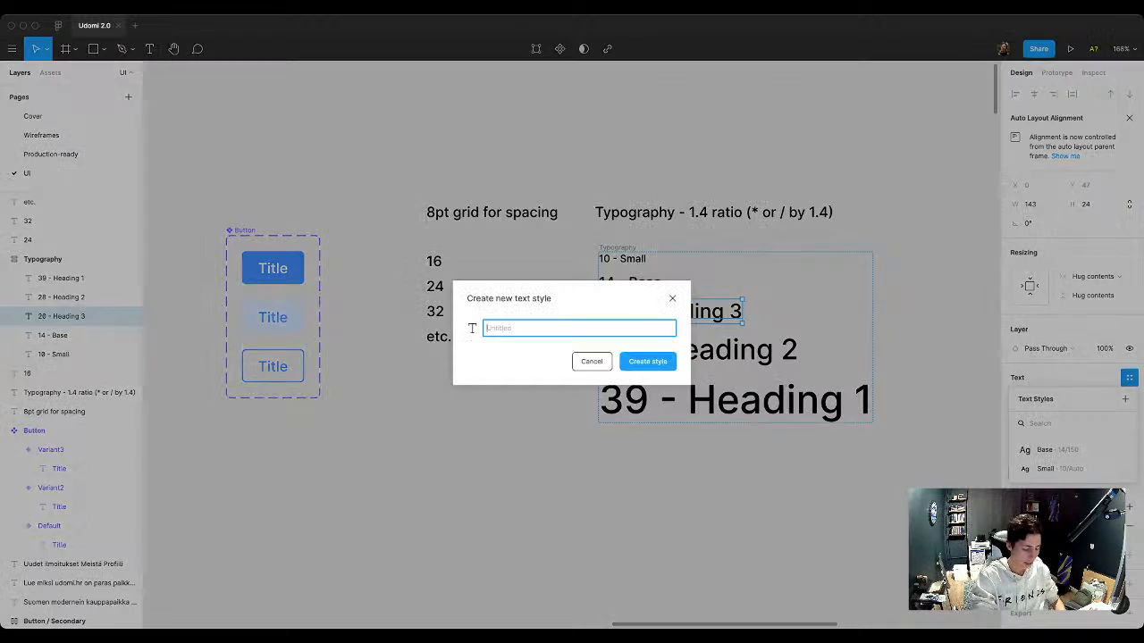
left_click(1124, 398)
type("Heading 3")
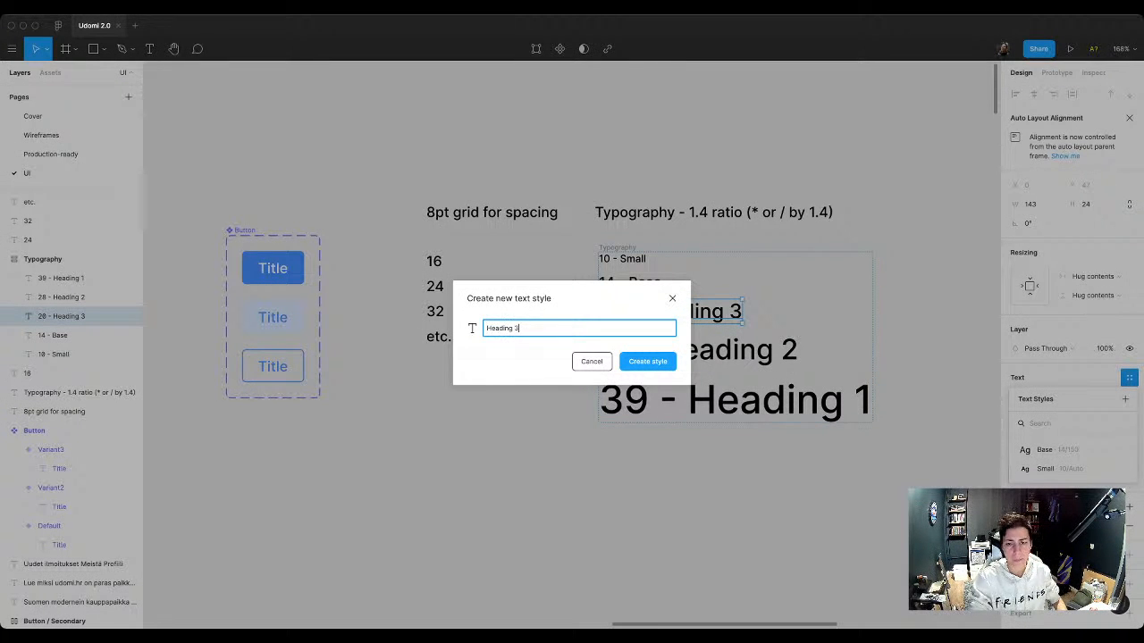
key("Return")
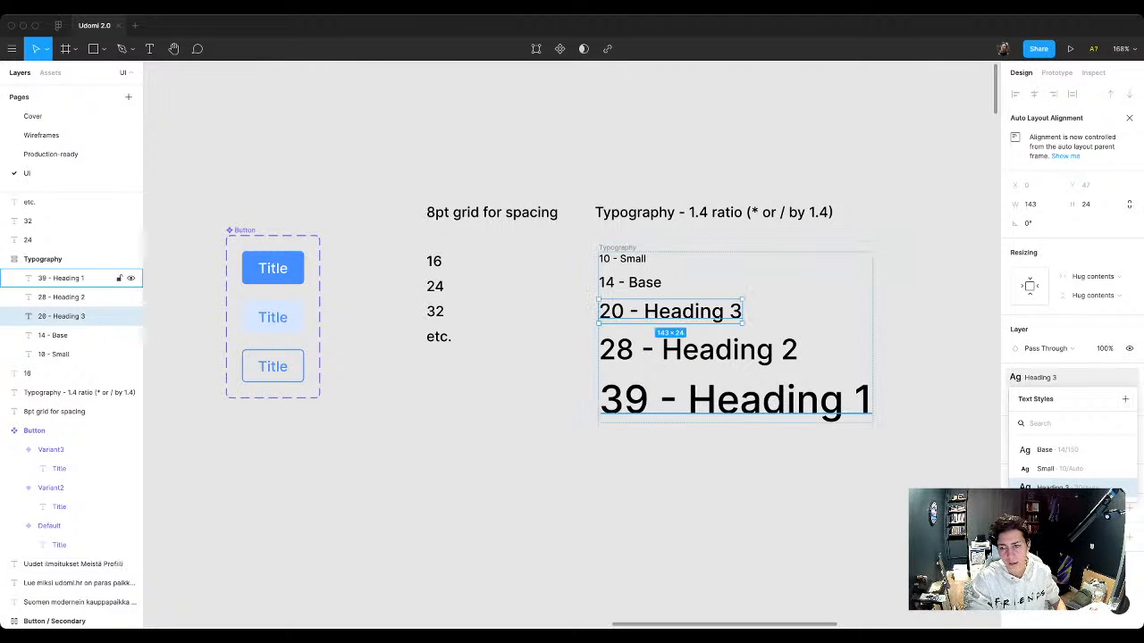
Step: Create a text style named Heading 2 from the 28 - Heading 2 sample
left_click(107, 297)
left_click(1128, 377)
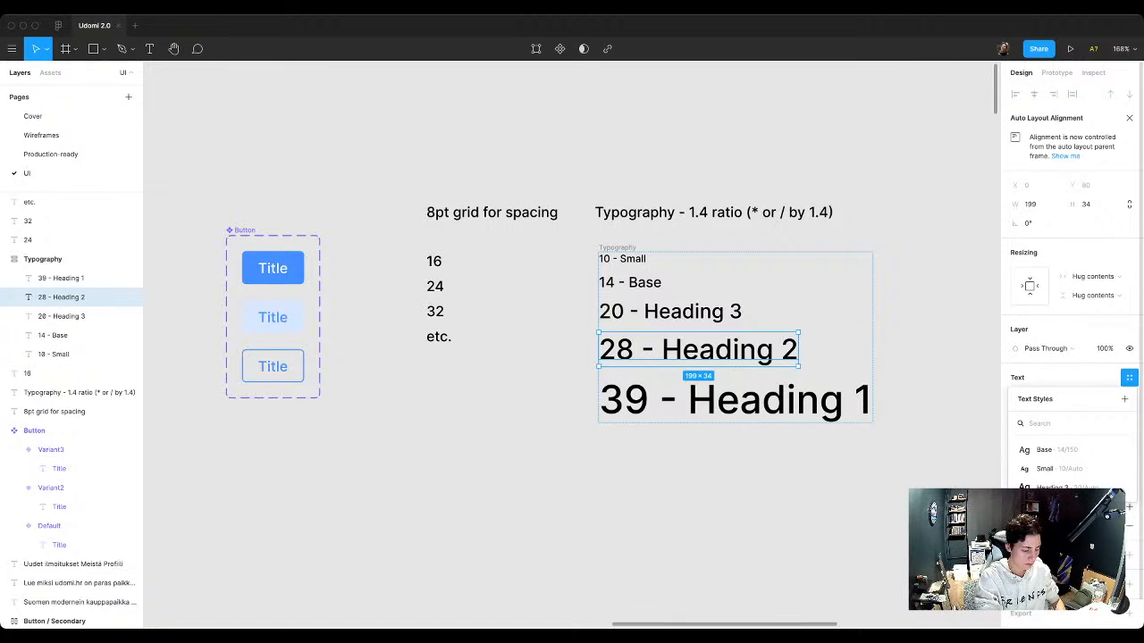
left_click(1124, 398)
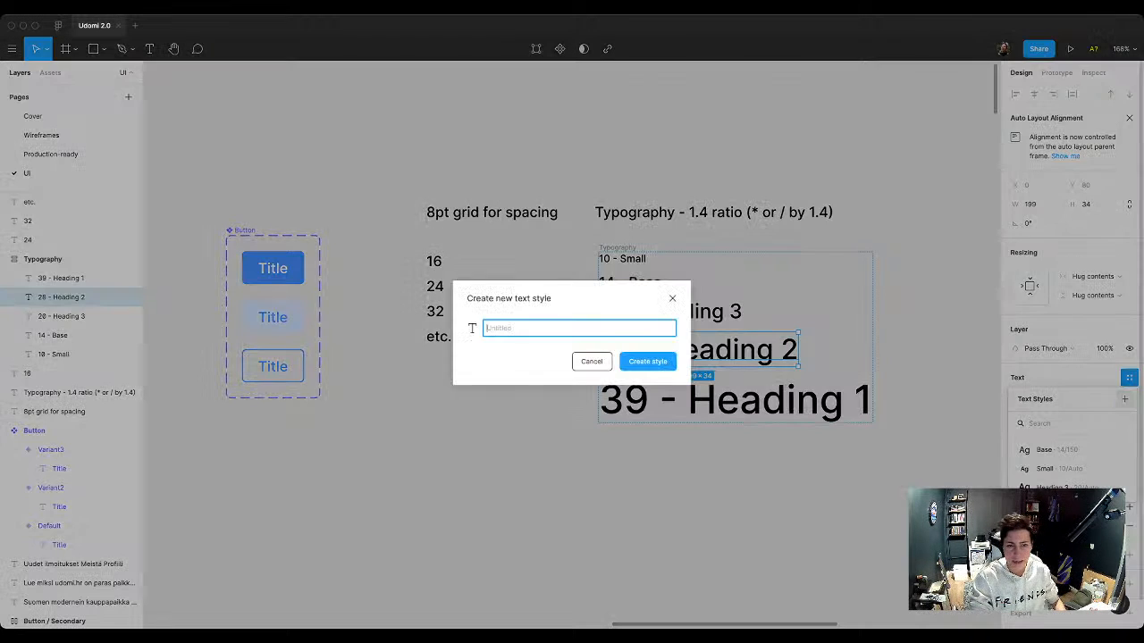
type("Heading 2")
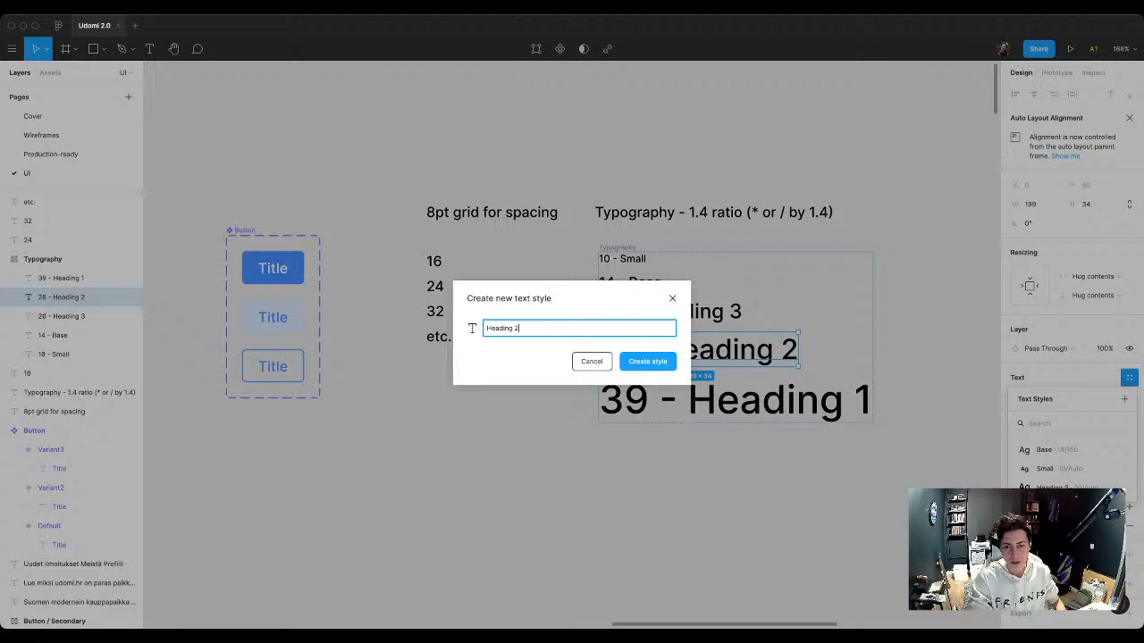
left_click(648, 362)
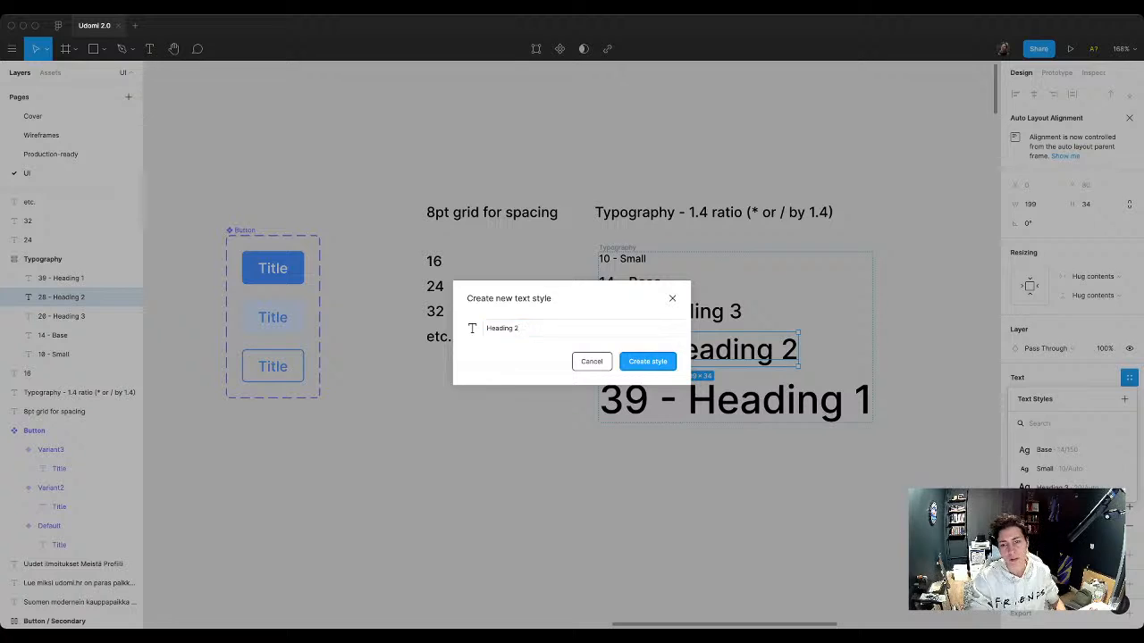
Step: Create a text style named Heading 1 from the 39 - Heading 1 sample
left_click(735, 399)
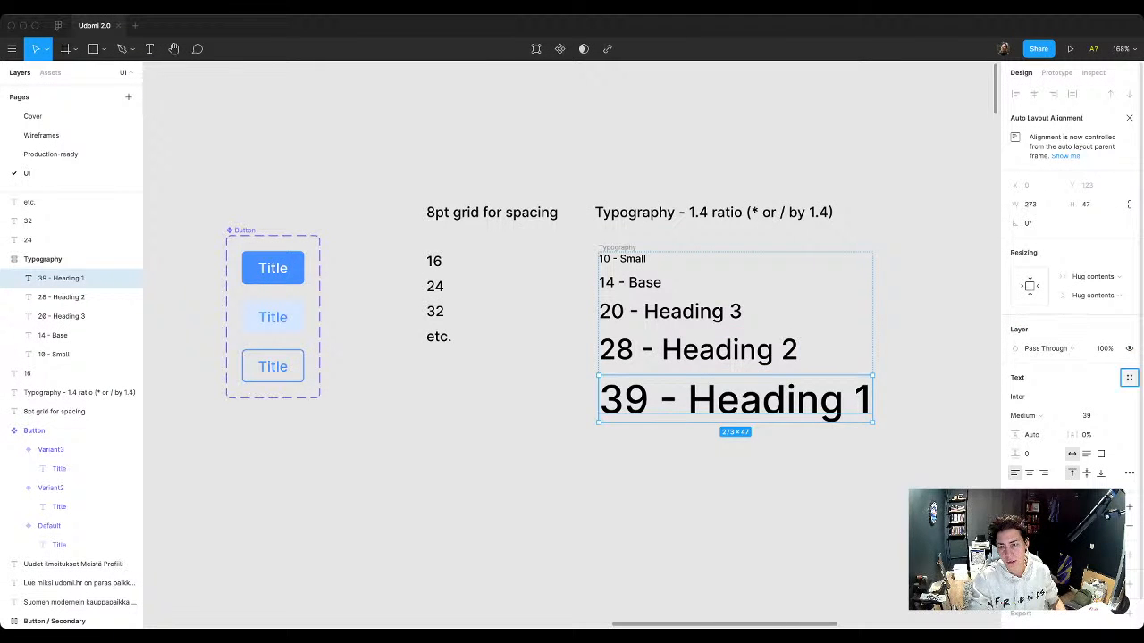
left_click(1130, 377)
left_click(1125, 398)
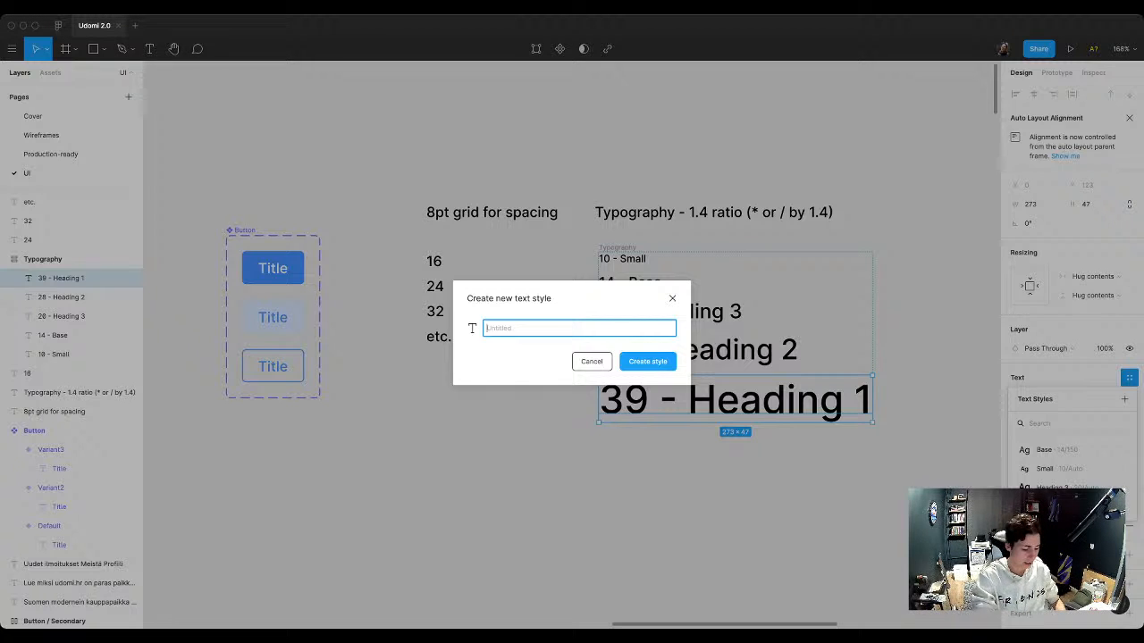
type("Heading 1")
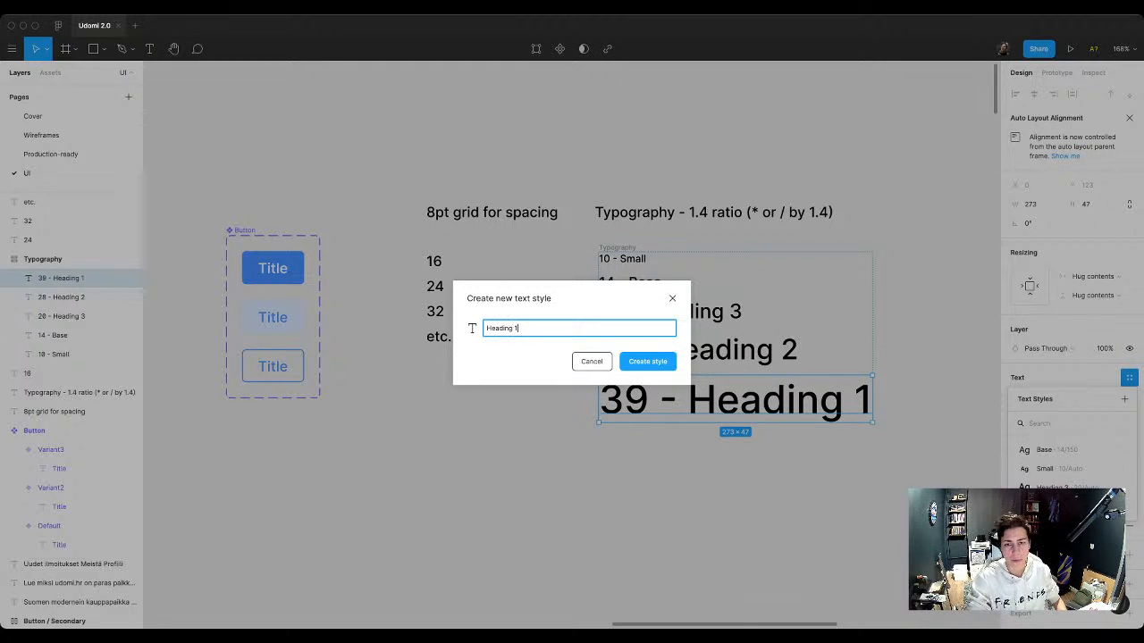
key("Return")
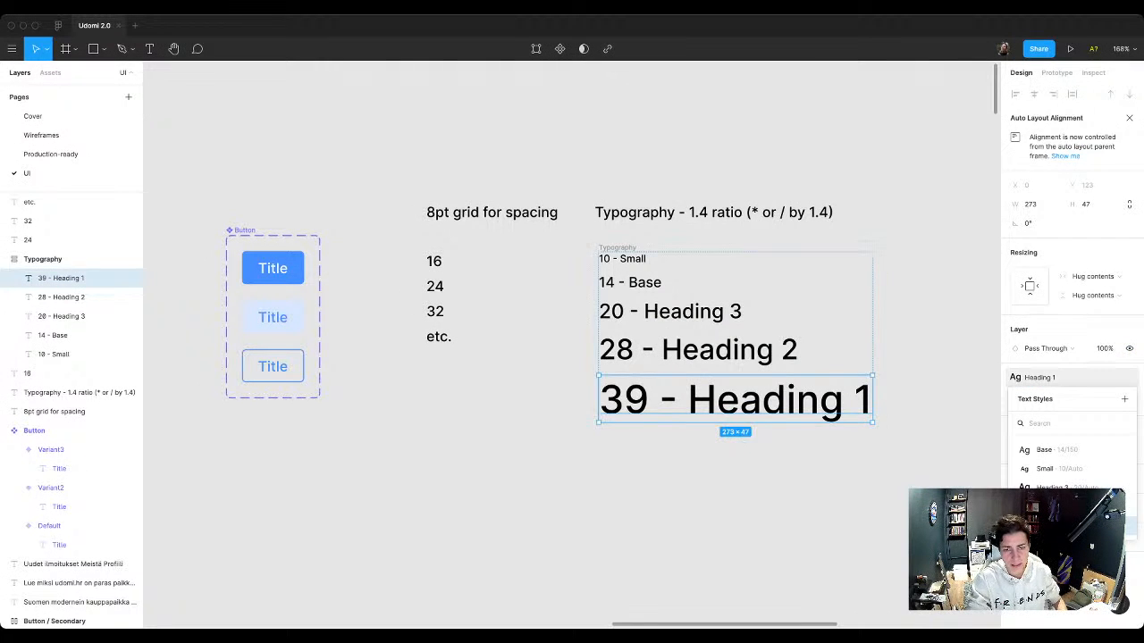
key("Escape")
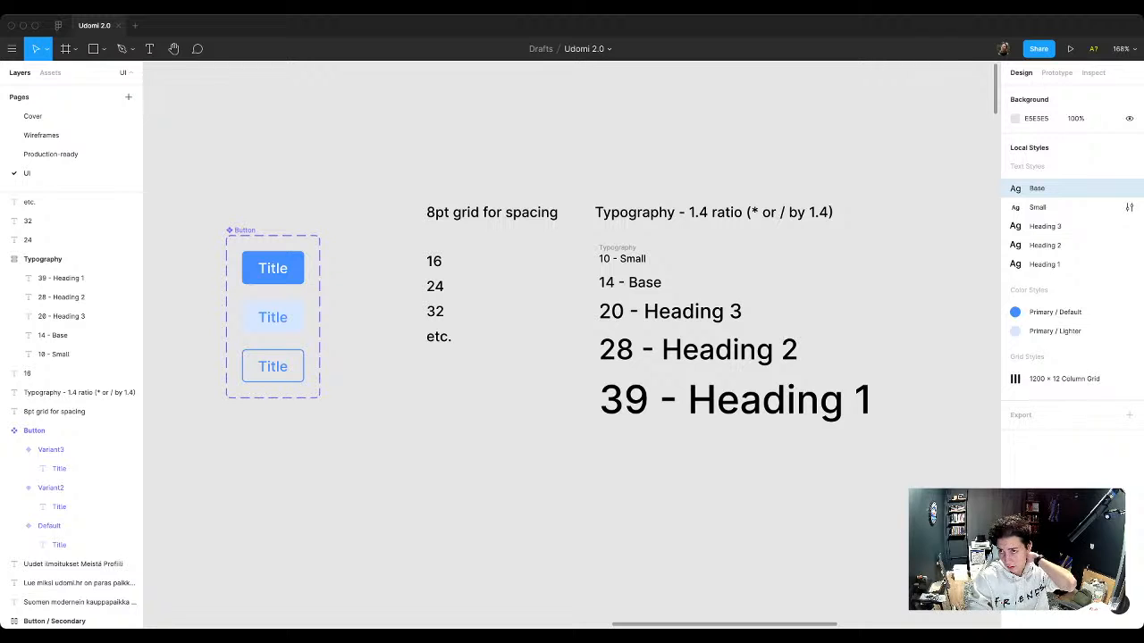
Step: Reorder the local text styles as Small, Base, Heading 1, Heading 2, Heading 3
left_click_drag(1038, 207, 1037, 183)
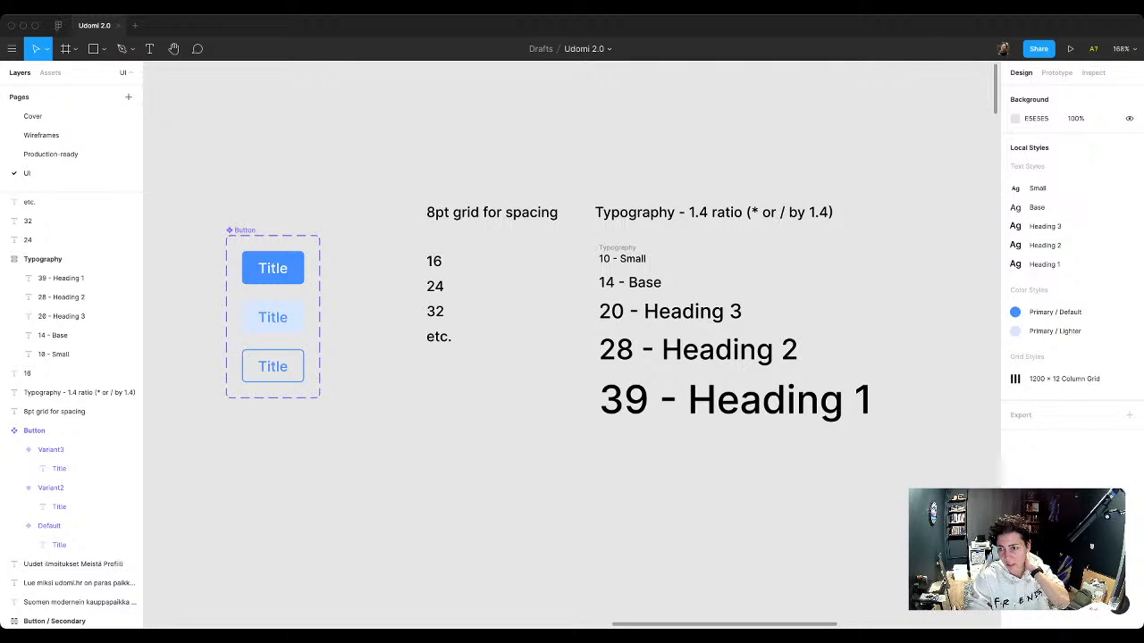
left_click_drag(1044, 264, 1045, 222)
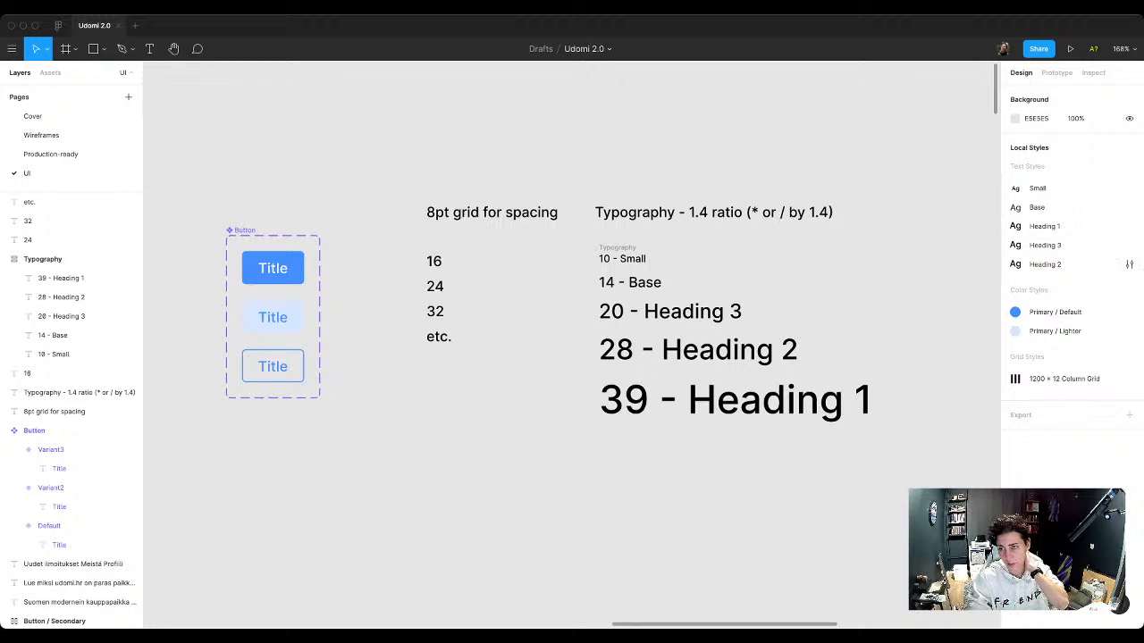
left_click_drag(1044, 265, 1045, 239)
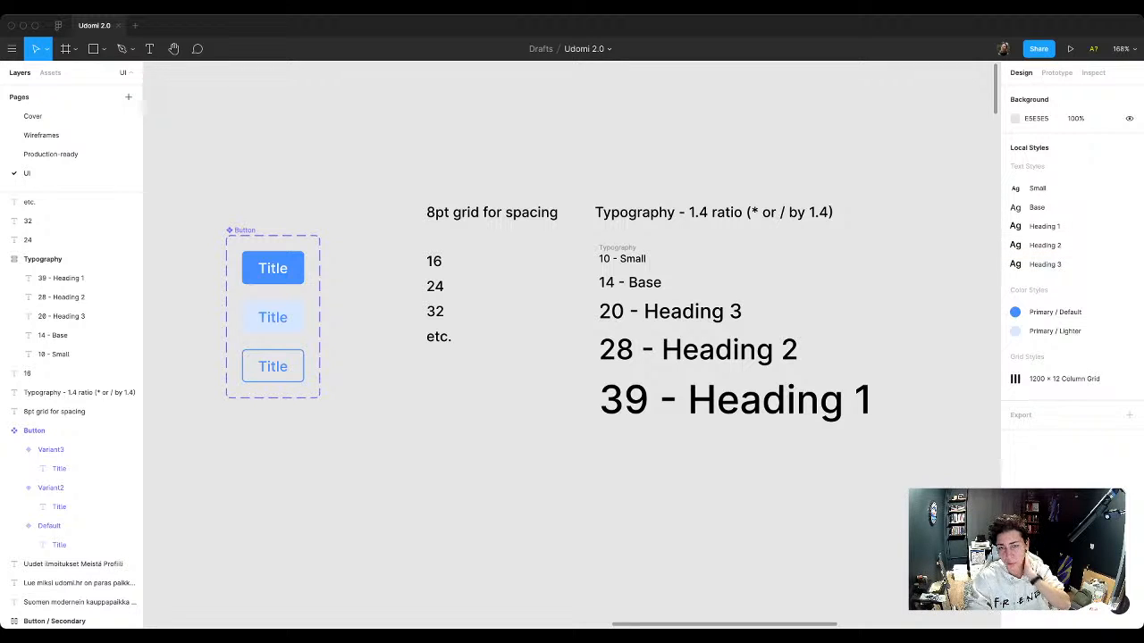
Step: Apply the Base text style to the Title labels of all three Button variants
scroll(572, 344, "left", 2)
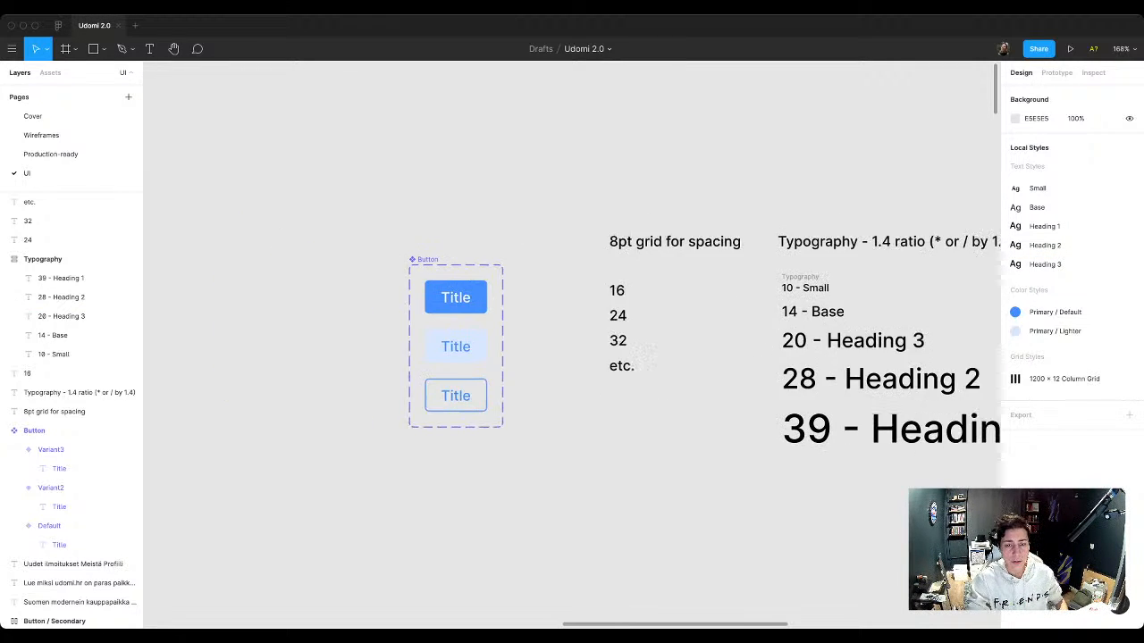
scroll(572, 344, "right", 1)
left_click(59, 545)
left_click(59, 507, "shift")
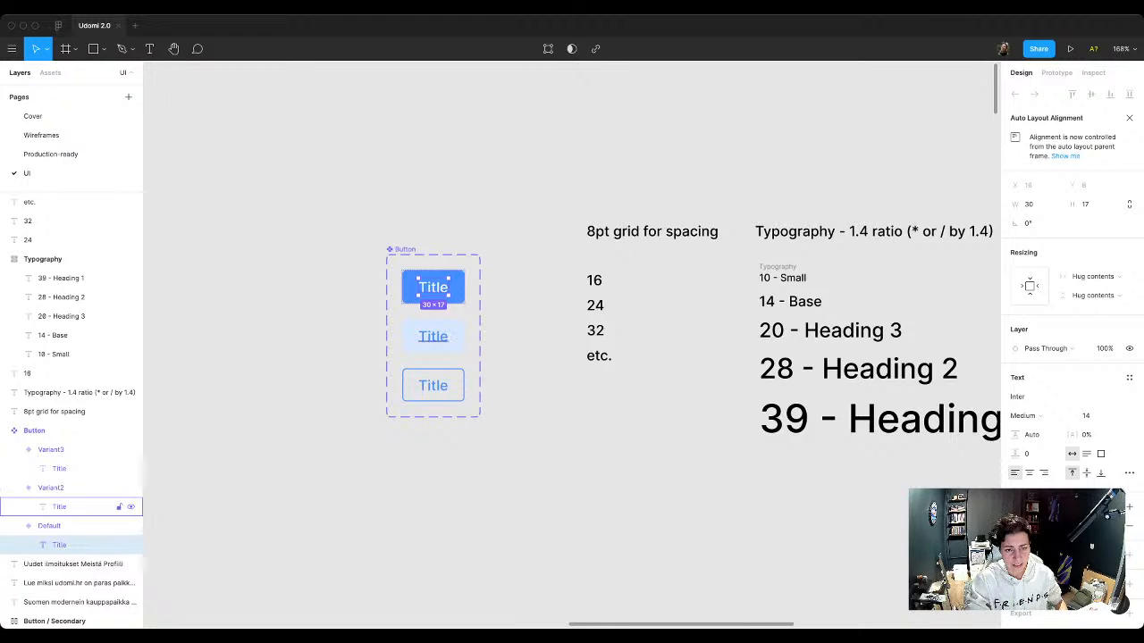
left_click(59, 468, "shift")
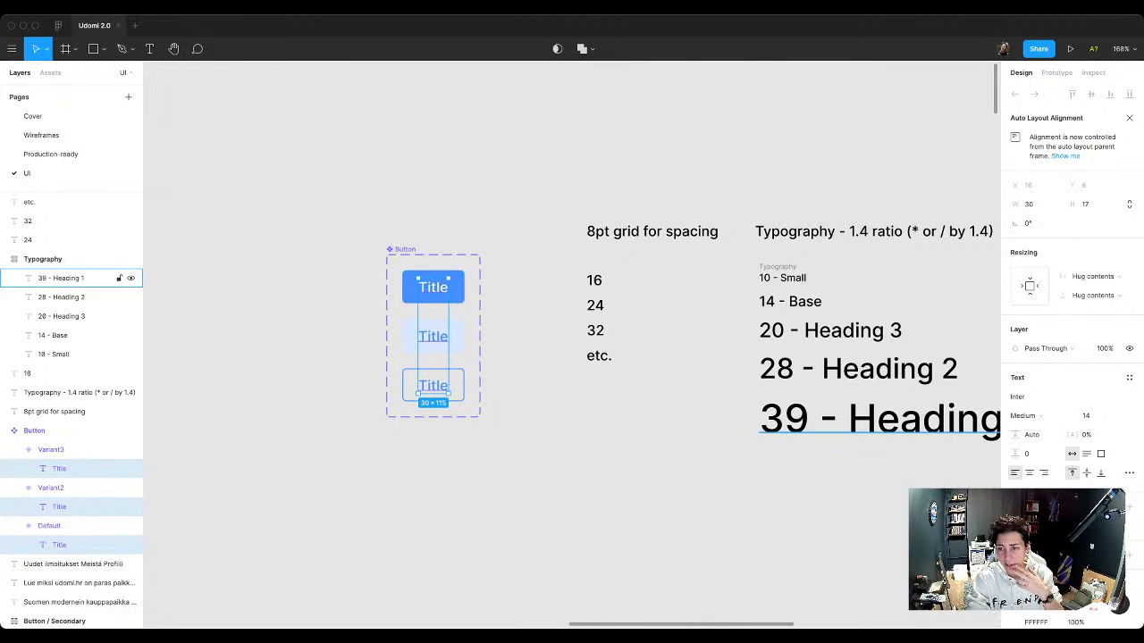
left_click(1129, 377)
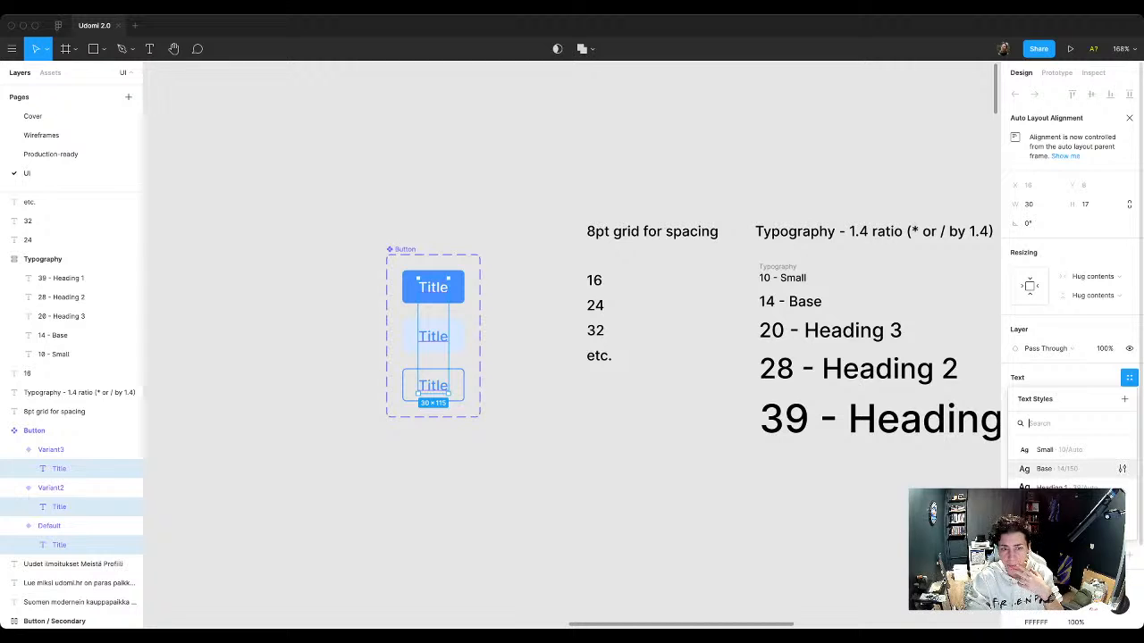
left_click(1055, 468)
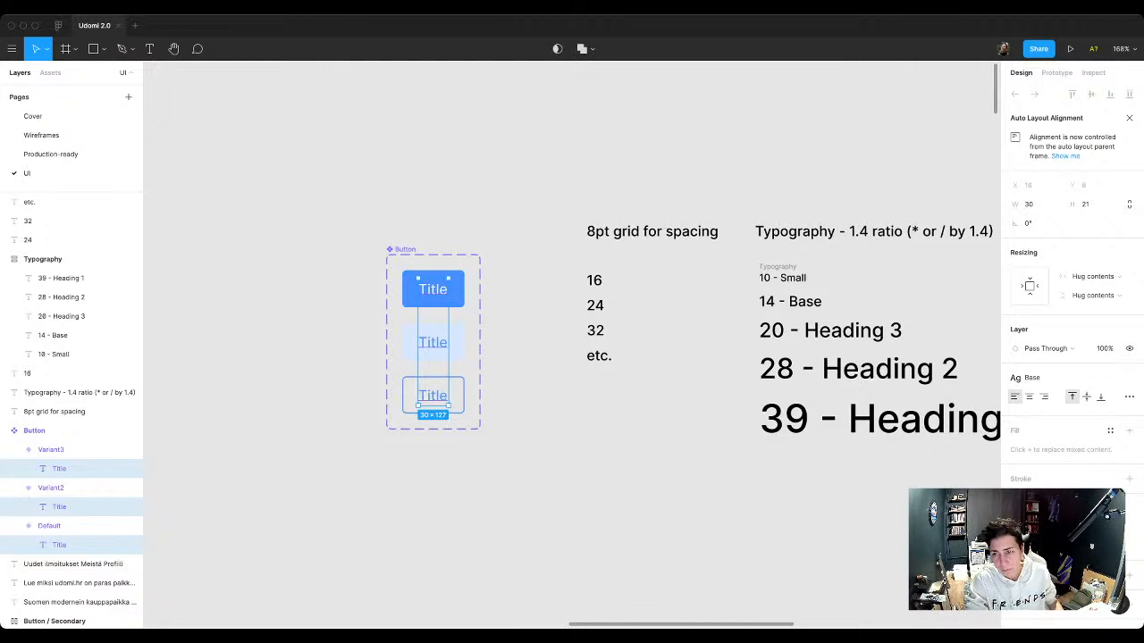
Step: Rename the Button component set's variant property to Type
key("Escape")
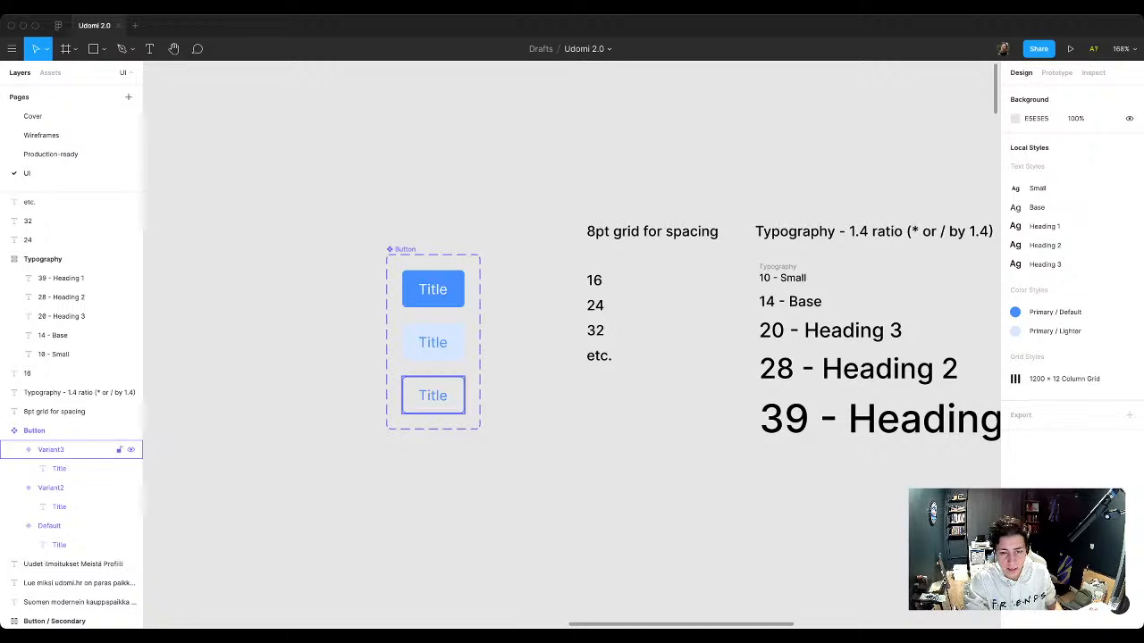
left_click(51, 450)
scroll(1072, 286, "down", 3)
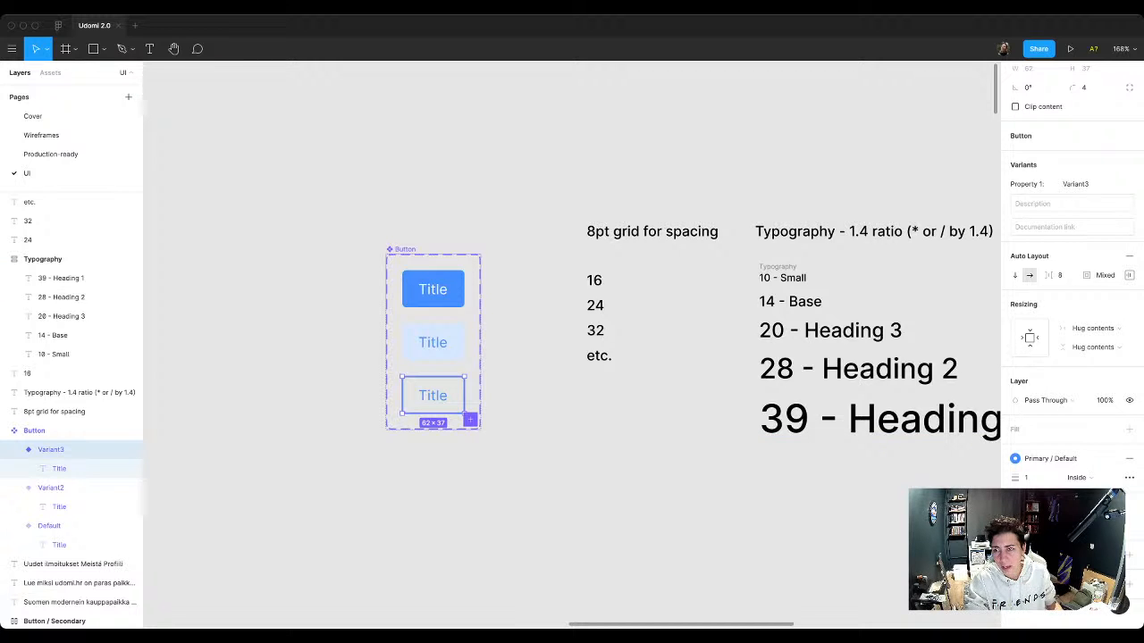
left_click(268, 525)
left_click(53, 430)
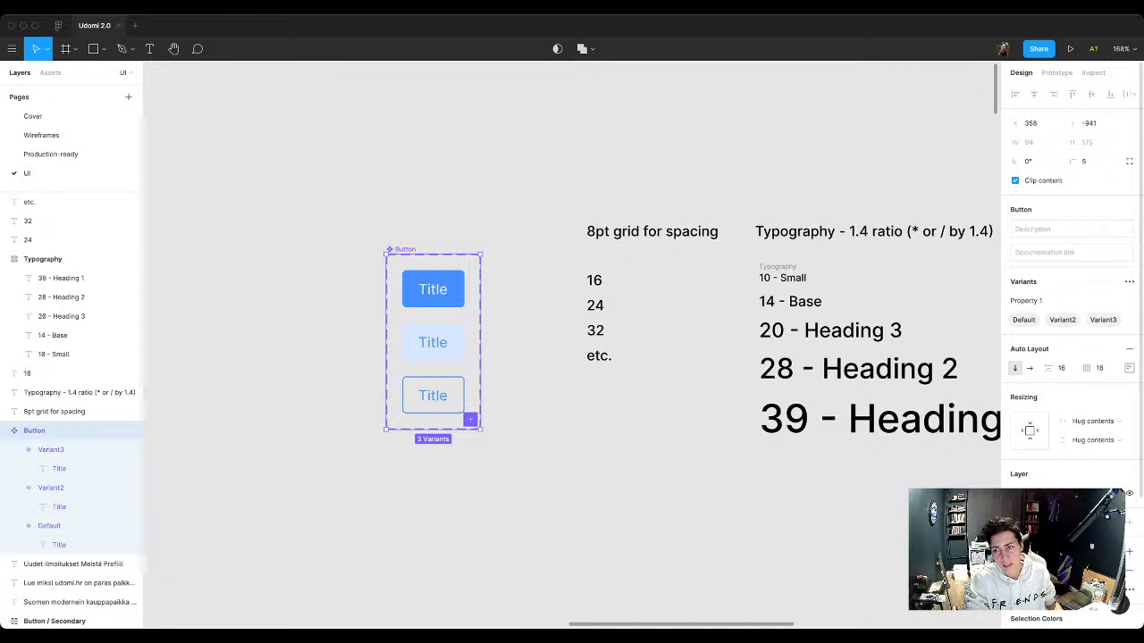
double_click(1025, 301)
key("super+a")
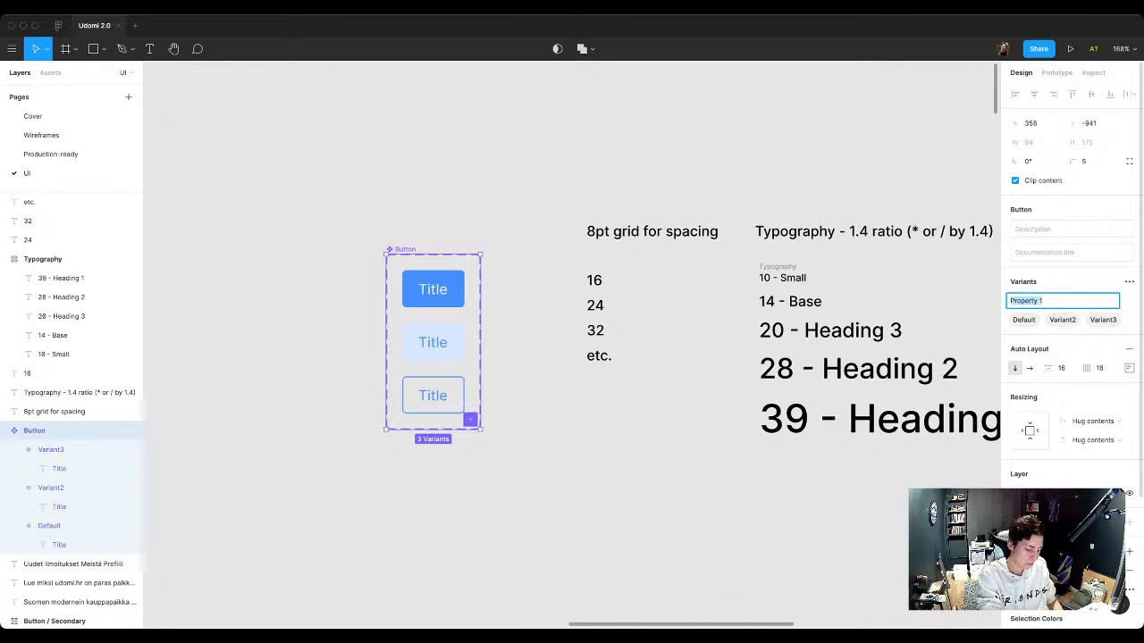
type("Type")
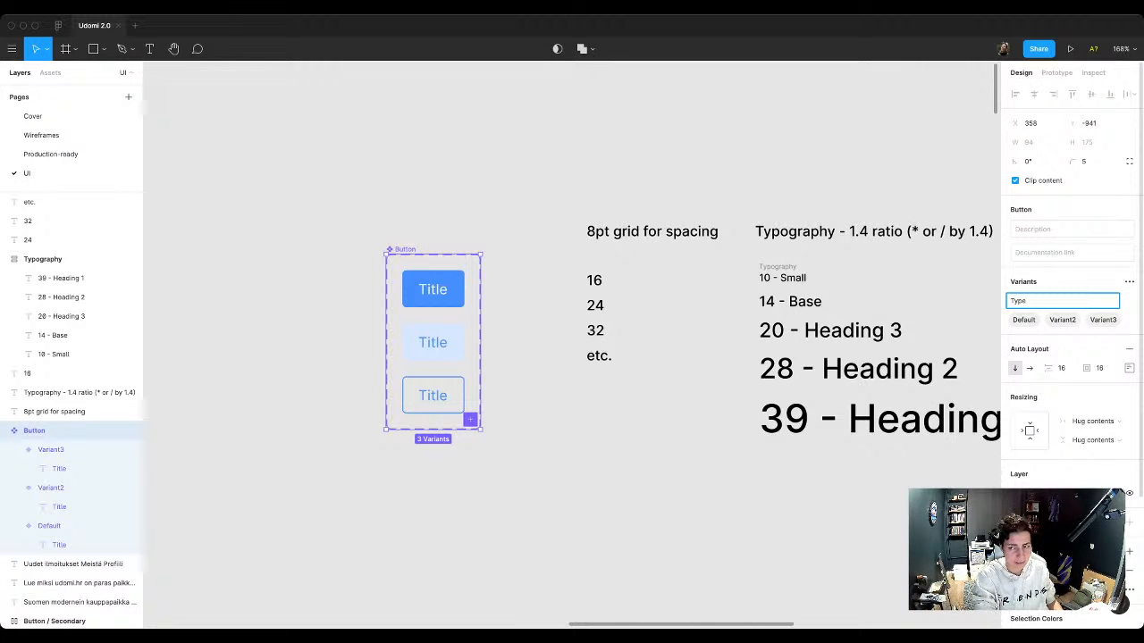
key("Return")
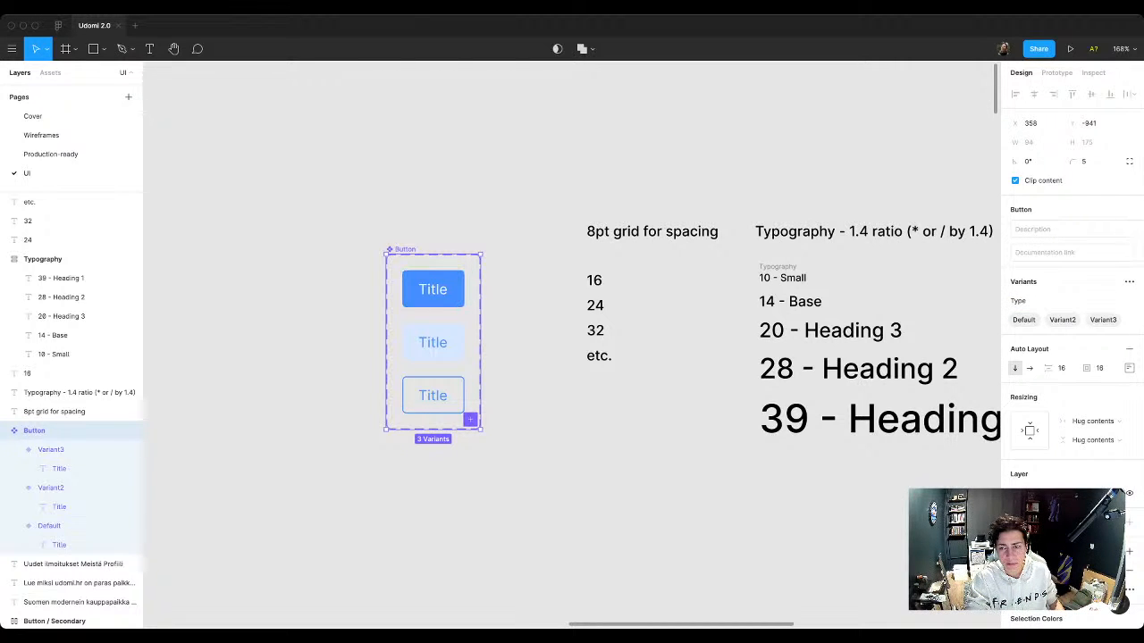
Step: Set the Type value of the solid blue default Button variant to Primary
left_click(80, 525)
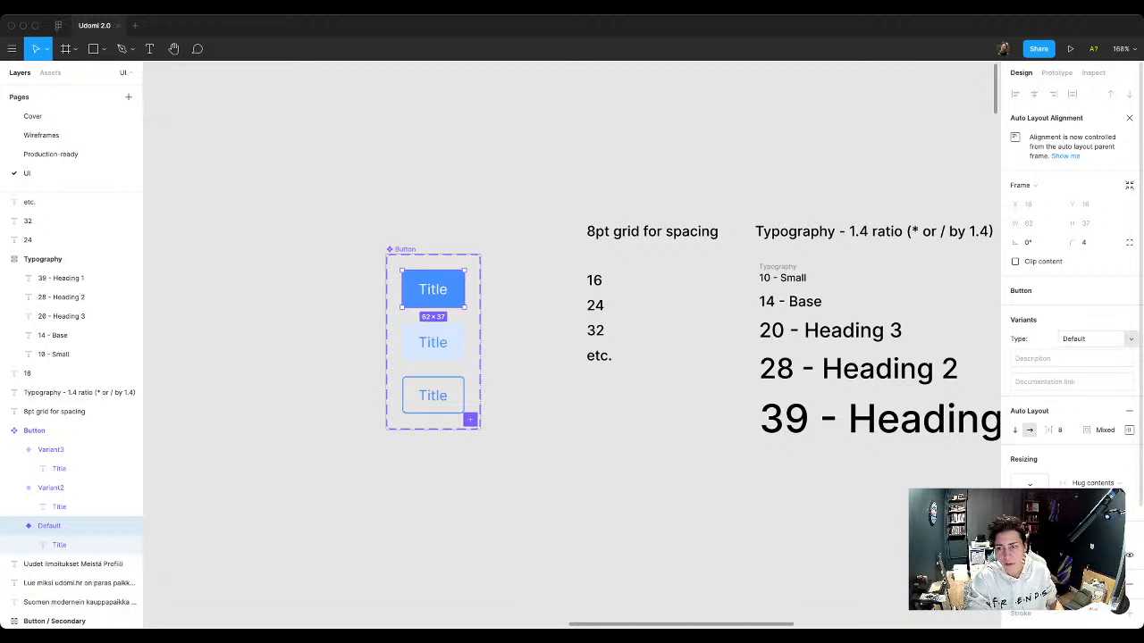
left_click(1079, 339)
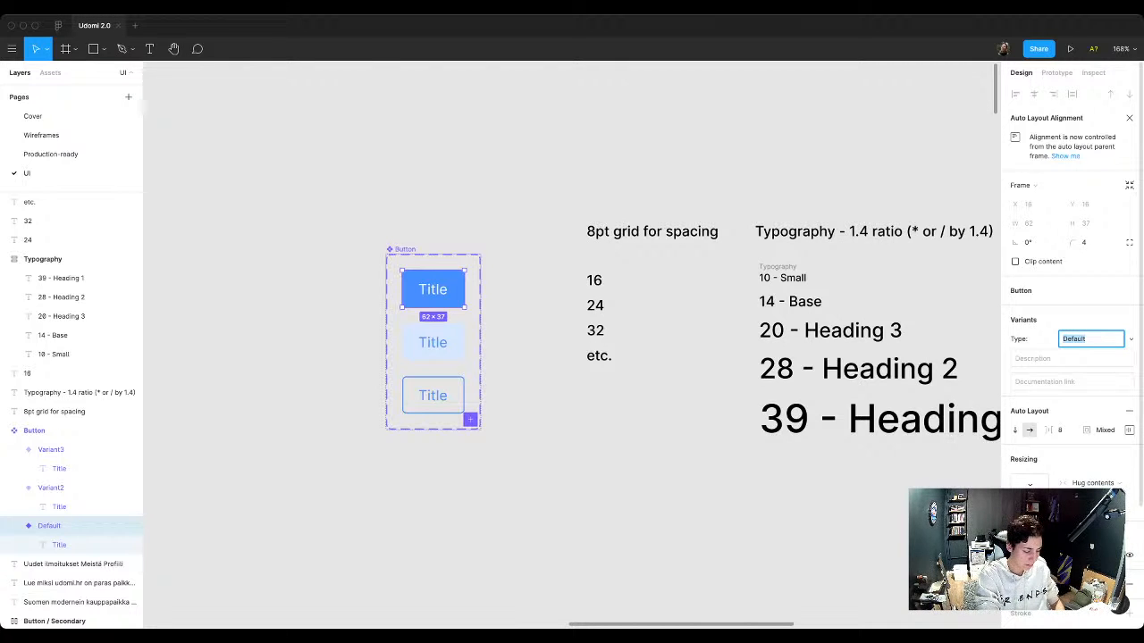
type("Primary")
key("Return")
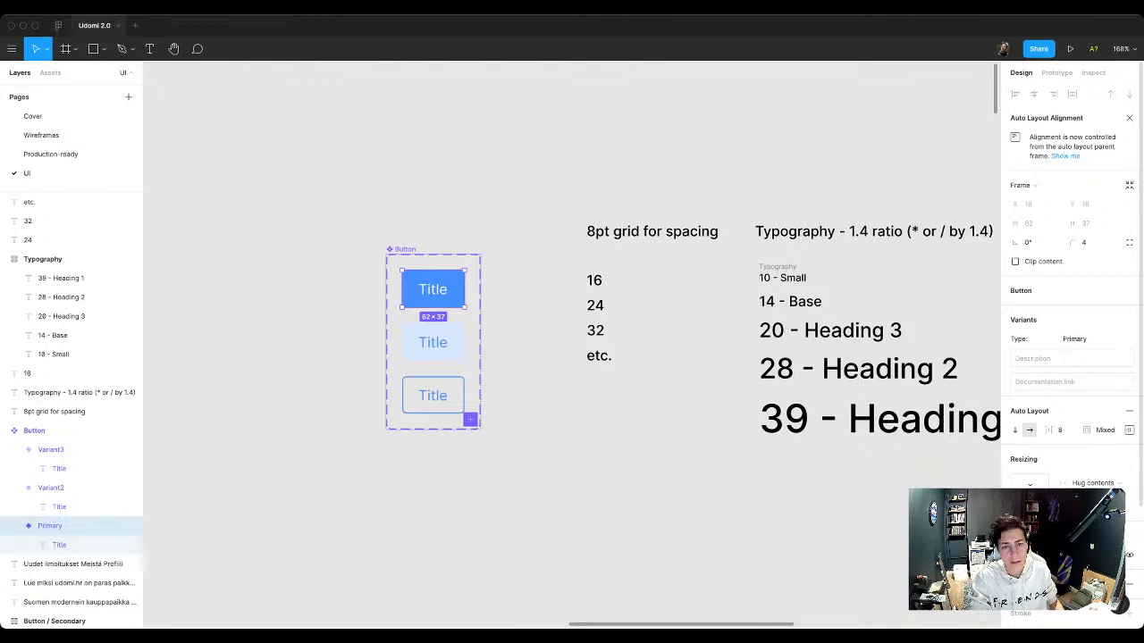
Step: Set the Type value of the light-blue Button variant to Secondary
left_click(51, 488)
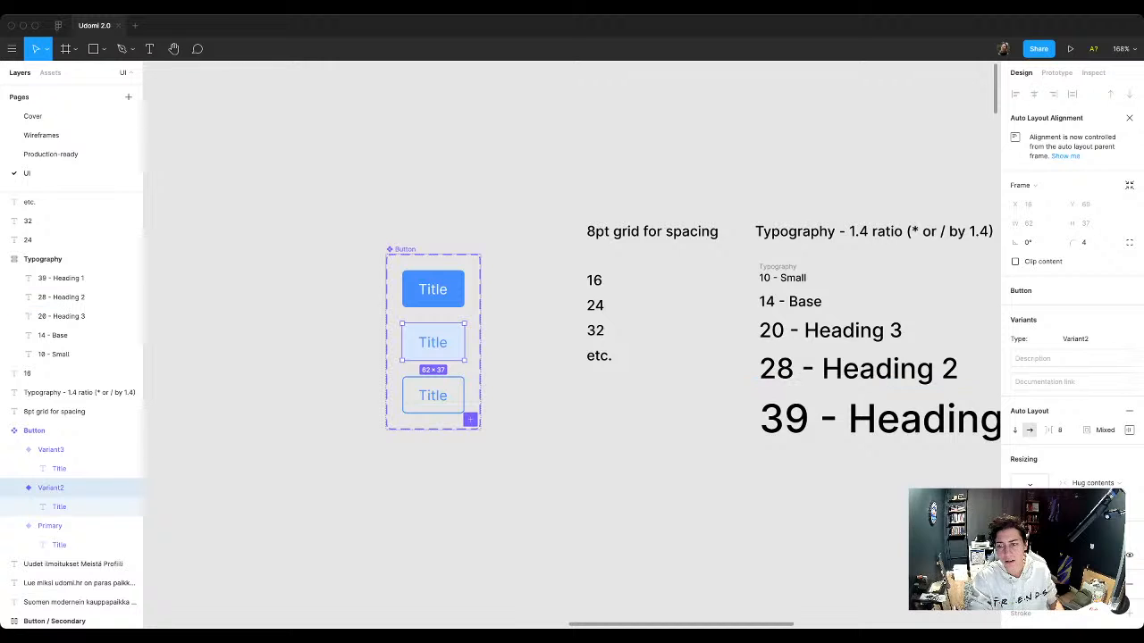
left_click(1080, 339)
type("Secondary")
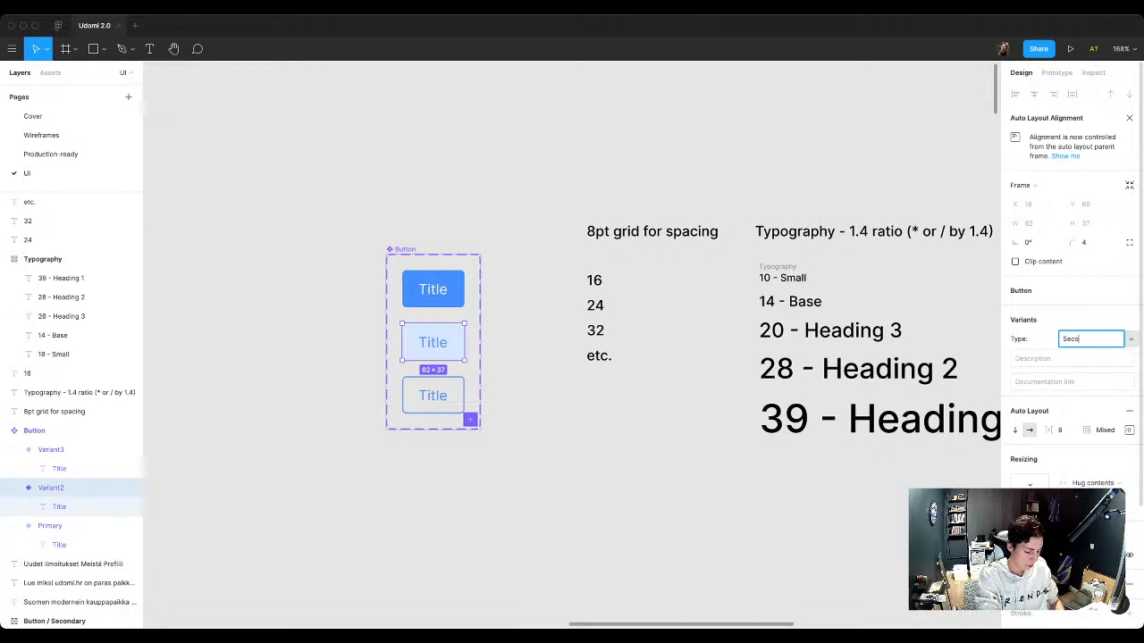
key("Return")
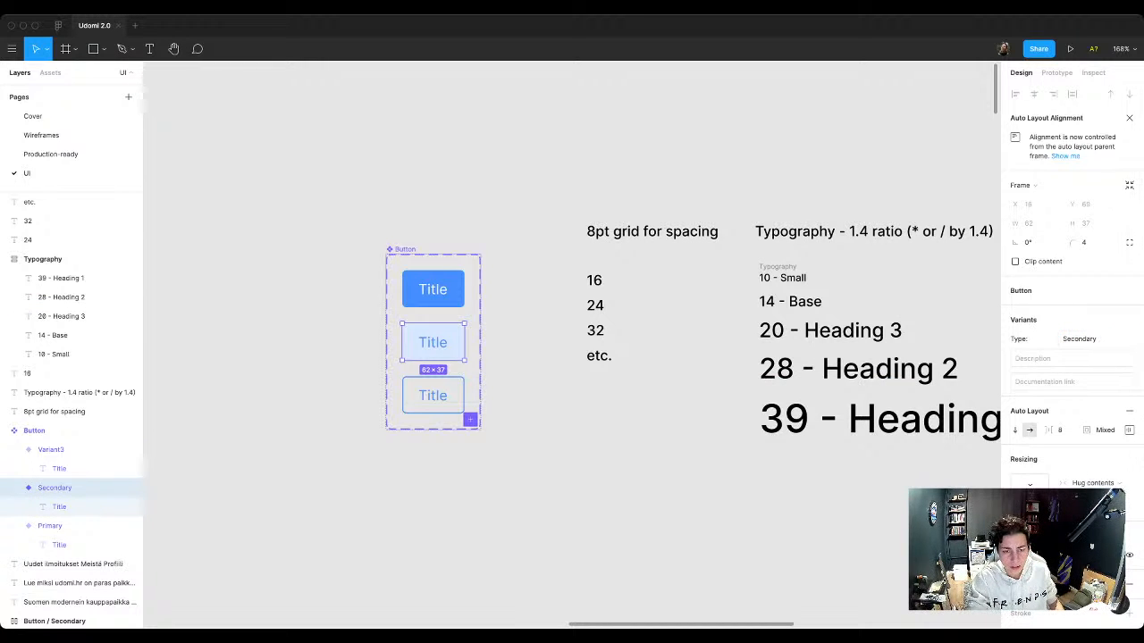
Step: Set the Type value of the bordered Button variant to Outlined
left_click(52, 450)
left_click(1081, 339)
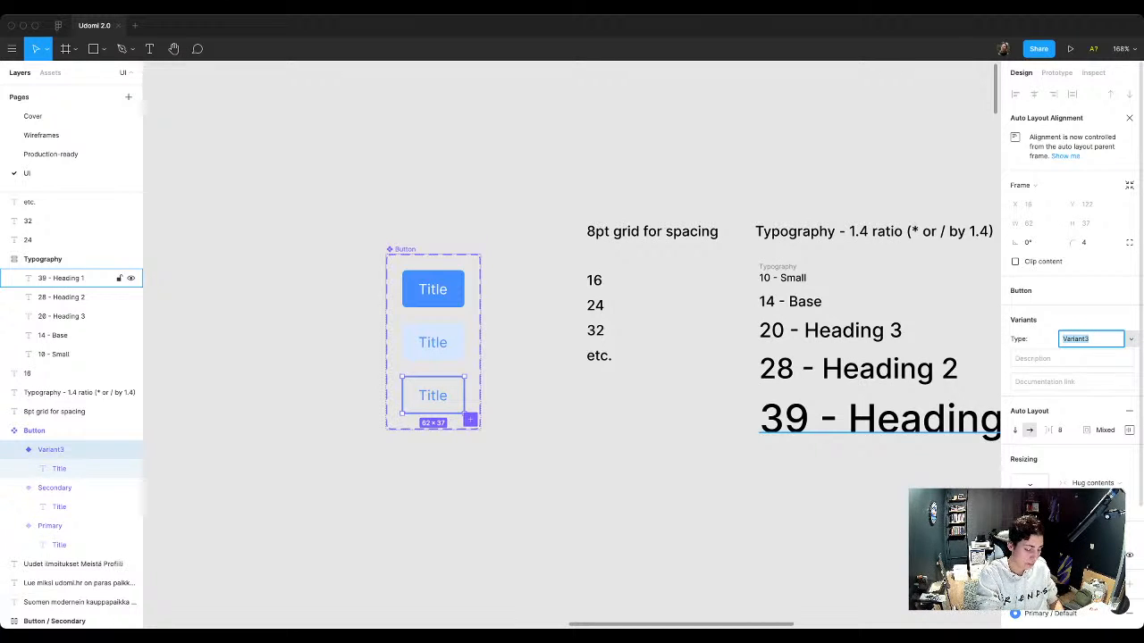
type("Outlined")
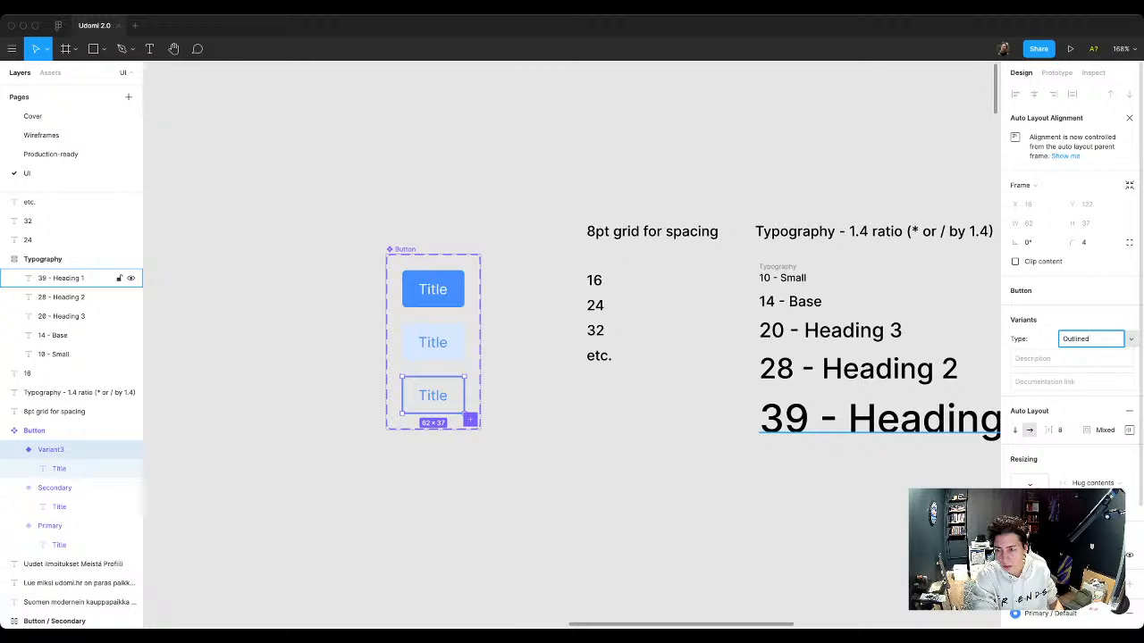
key("Return")
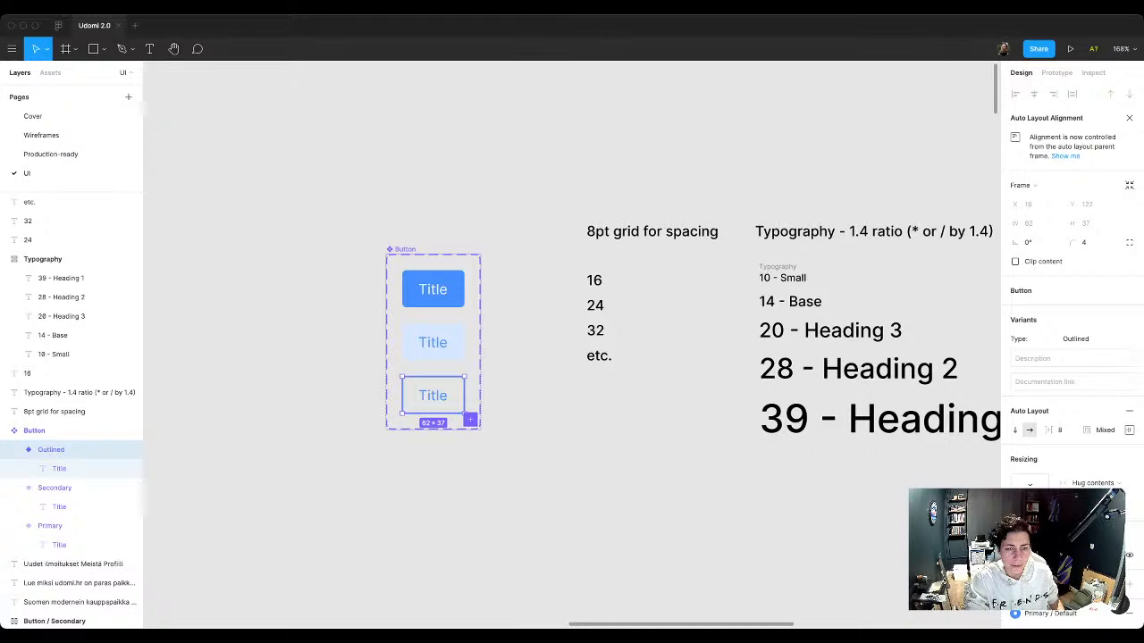
key("Escape")
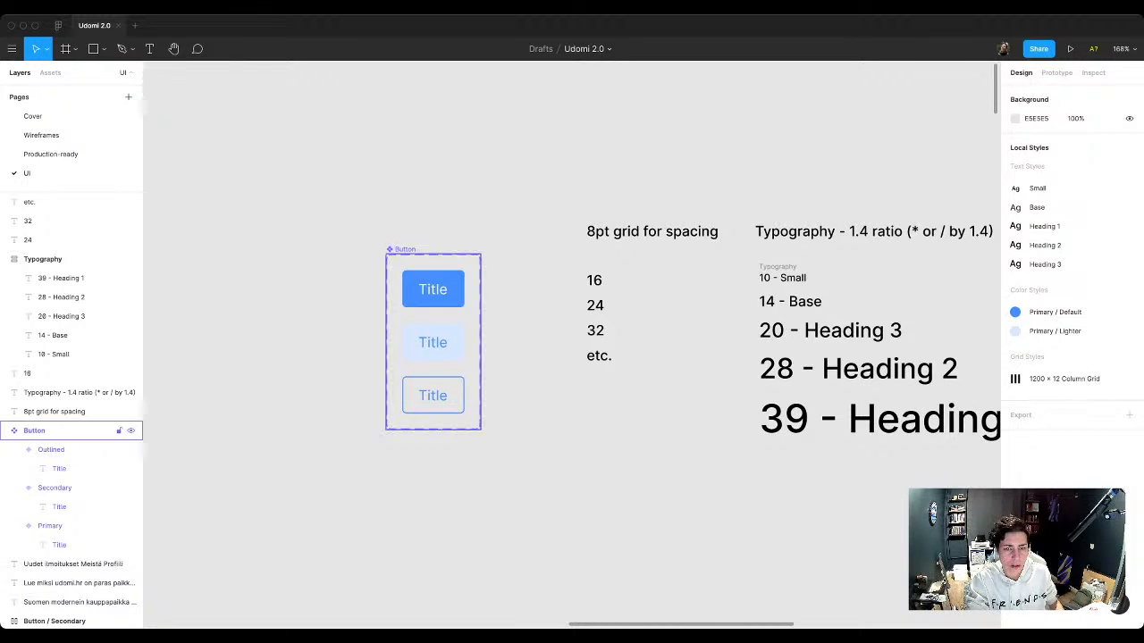
Step: Move the Button component set up and slightly right on the canvas, to X 369 and Y -973
left_click_drag(405, 250, 416, 218)
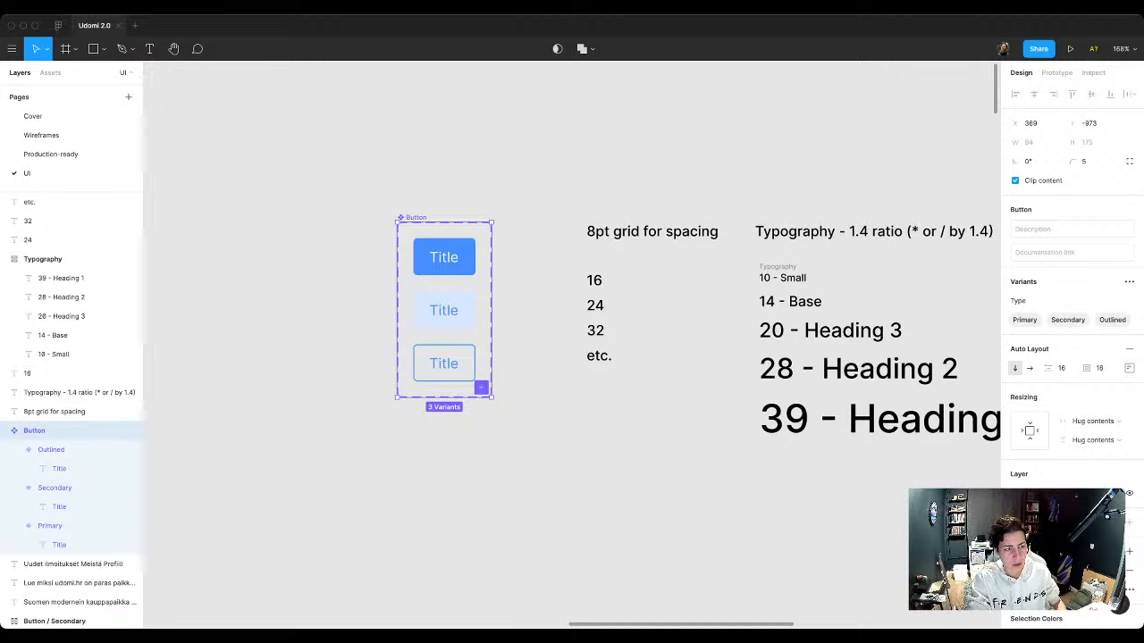
left_click(407, 478)
Step: Replace the Napravi profil button in the Landing header with a Primary instance of the local Button component
scroll(407, 479, "down", 3)
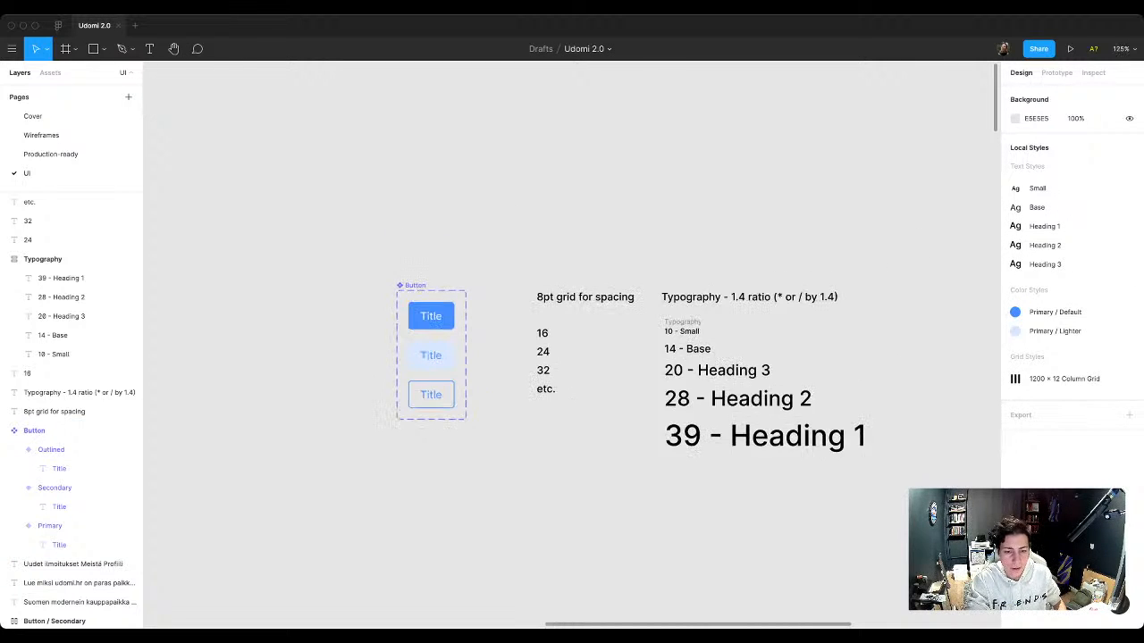
scroll(407, 478, "down", 4)
scroll(445, 286, "down", 5)
scroll(445, 286, "up", 1)
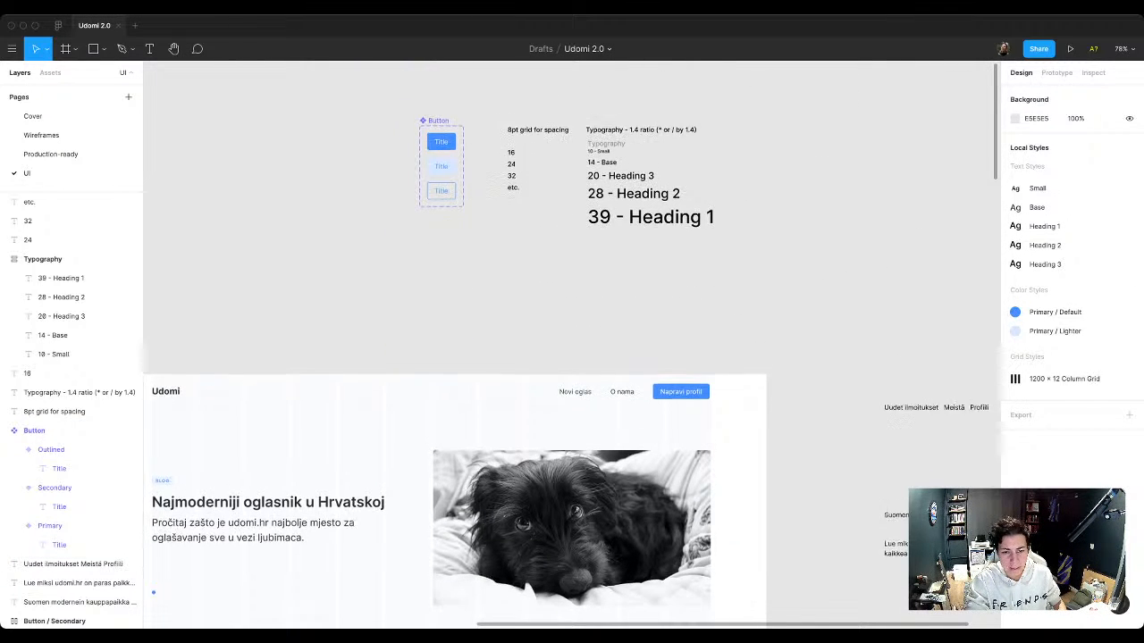
scroll(568, 390, "left", 2)
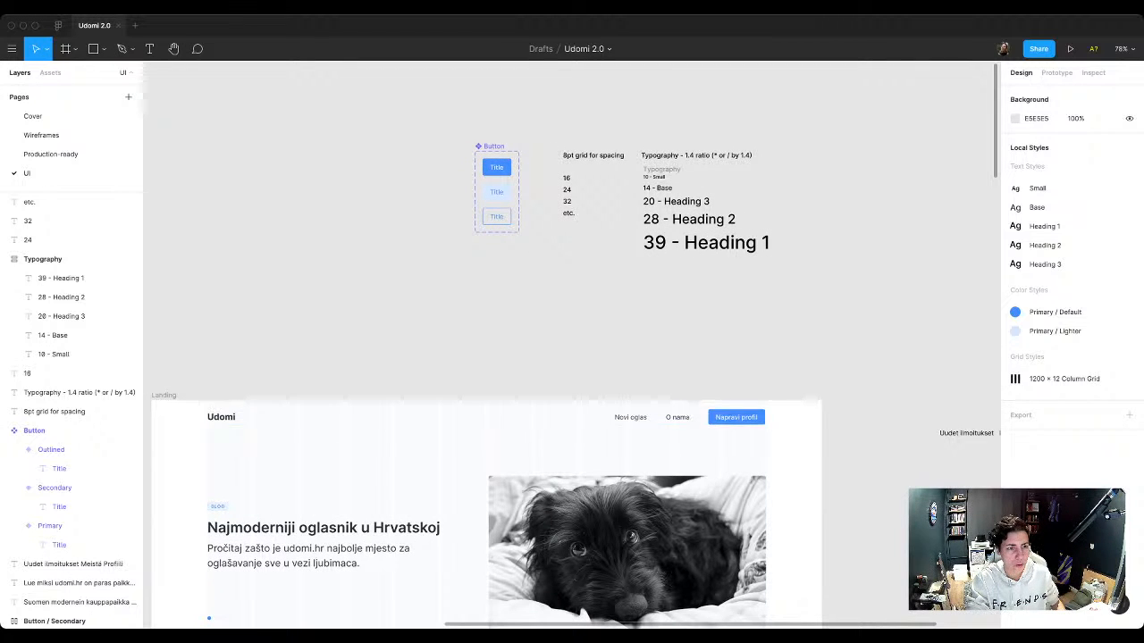
left_click(50, 73)
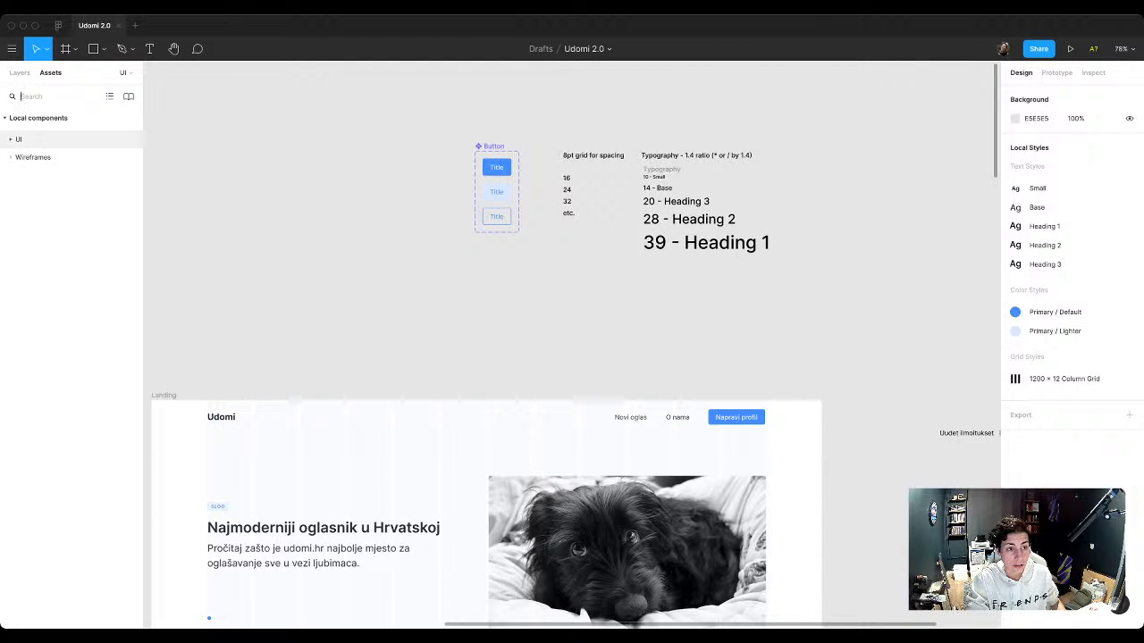
left_click(18, 138)
left_click_drag(37, 182, 714, 419)
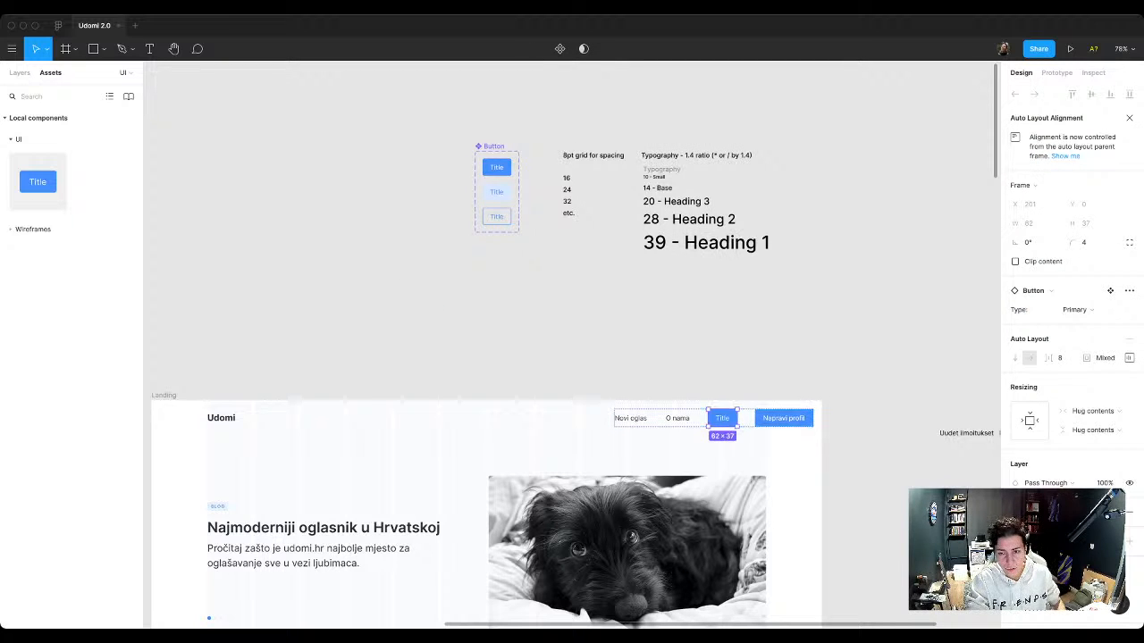
left_click(783, 418)
key("Delete")
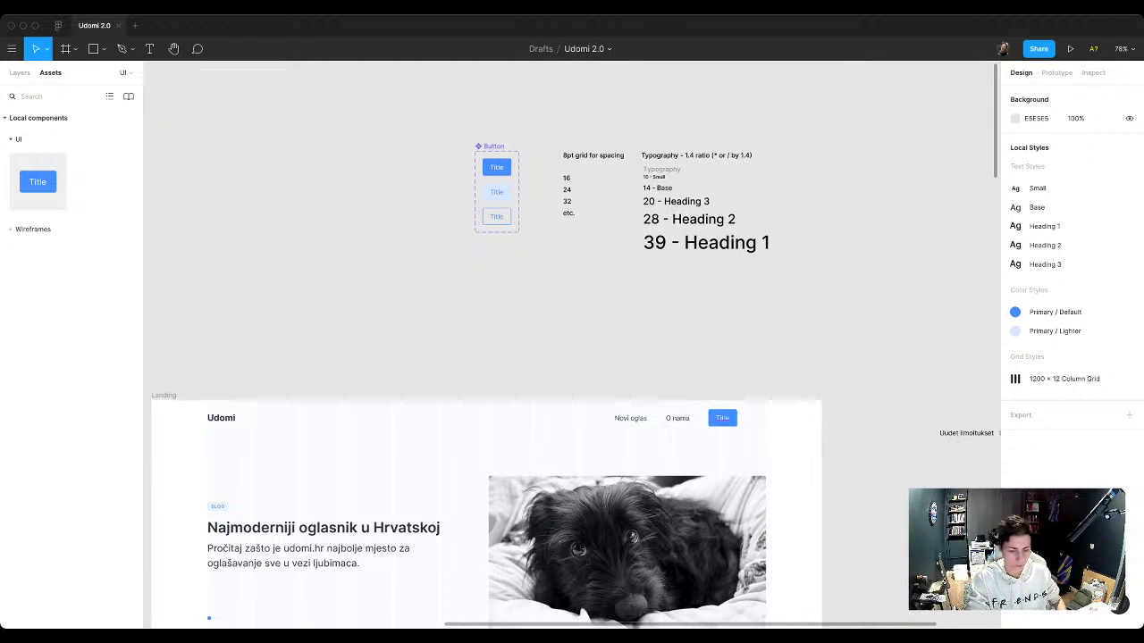
Step: Change the header button instance's label to "Create profile"
double_click(723, 419, "super")
type("Create")
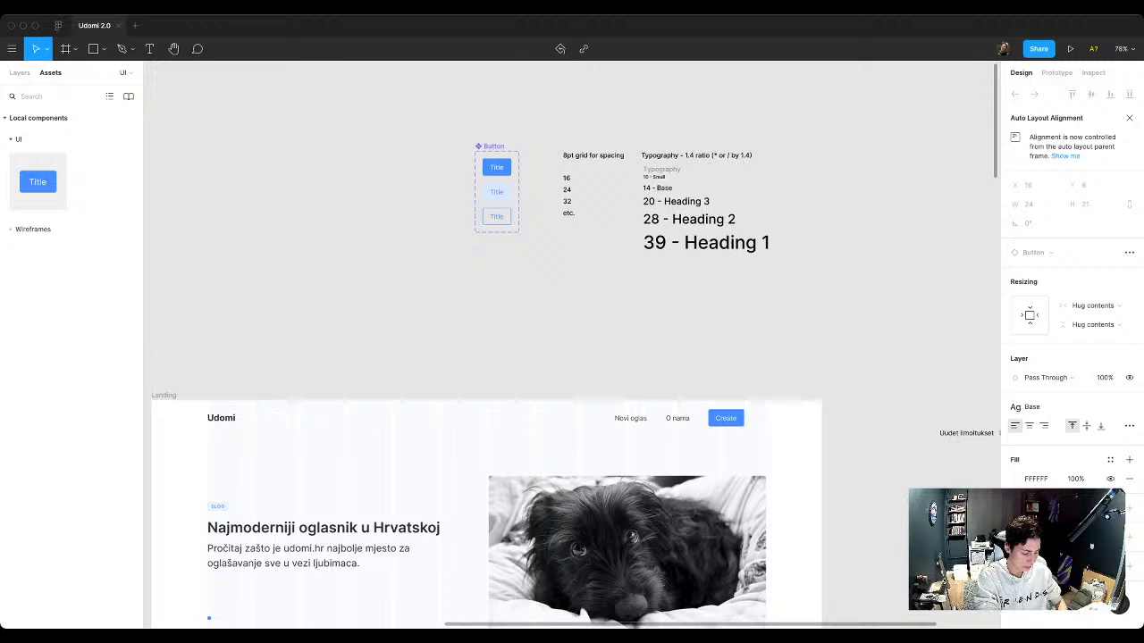
type(" profile")
key("Escape")
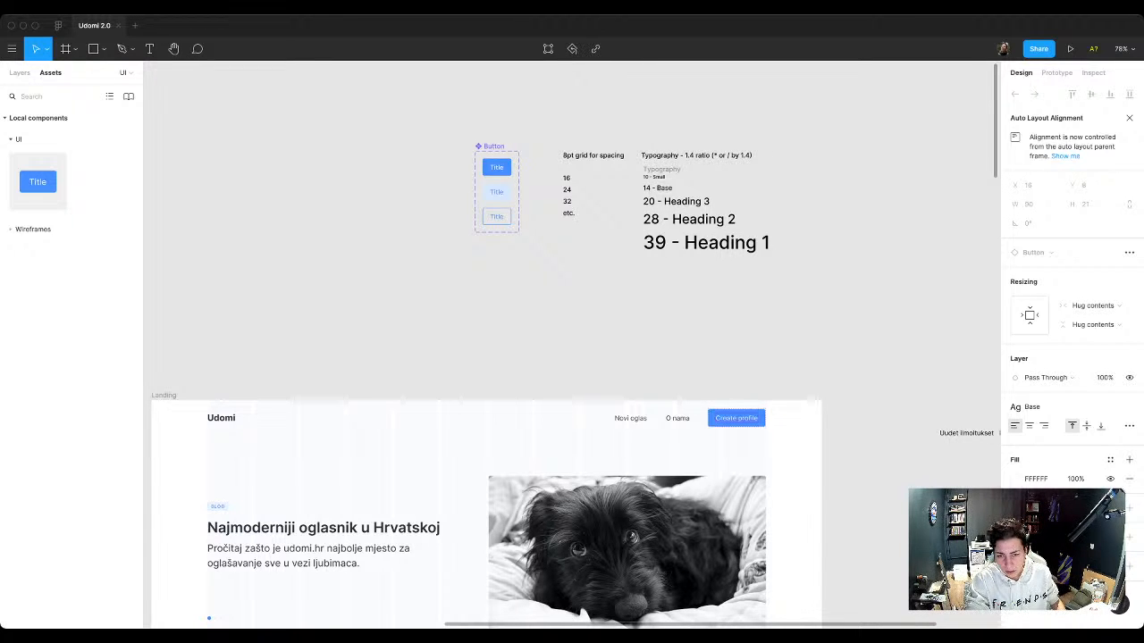
key("Escape")
Step: Ungroup the outer header frame that holds the Udomi logo and the navigation links
left_click(722, 418)
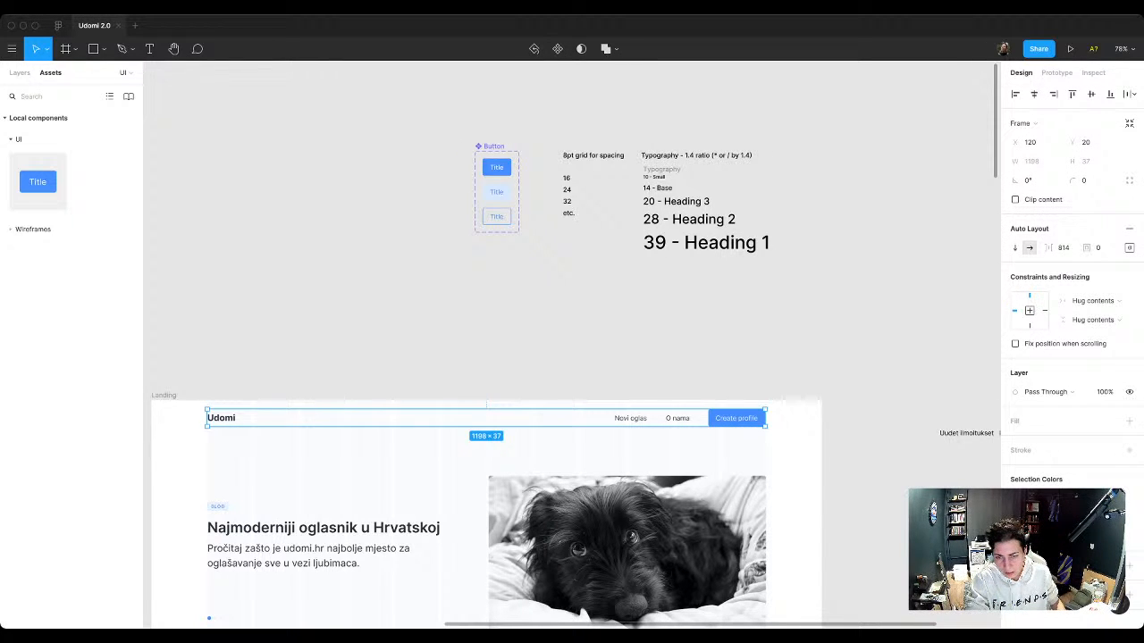
double_click(715, 418)
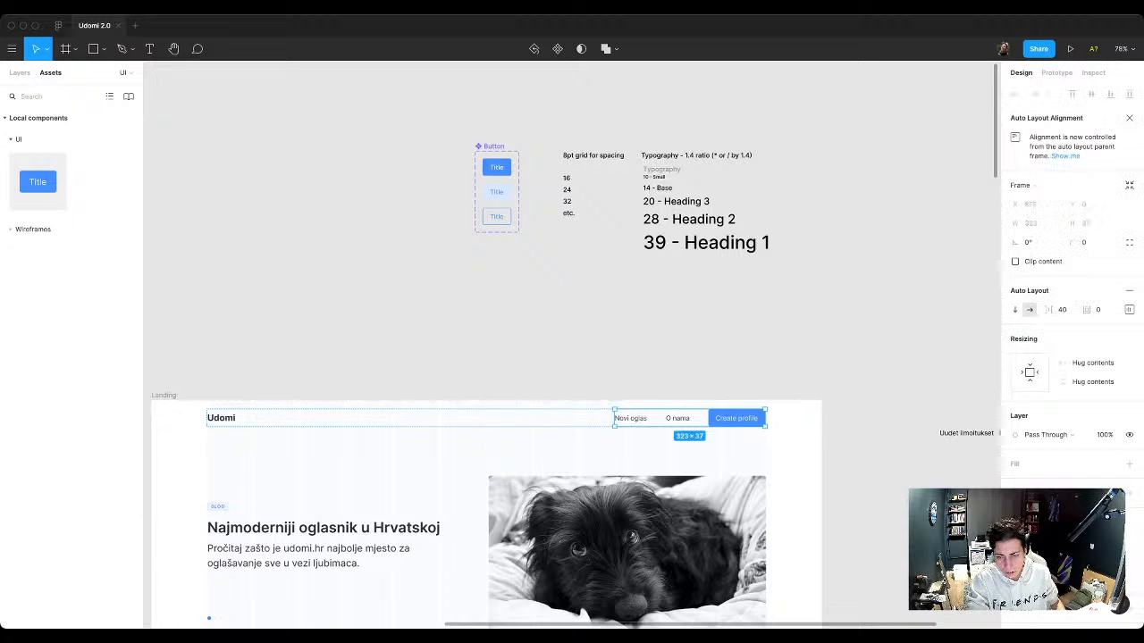
key("Escape")
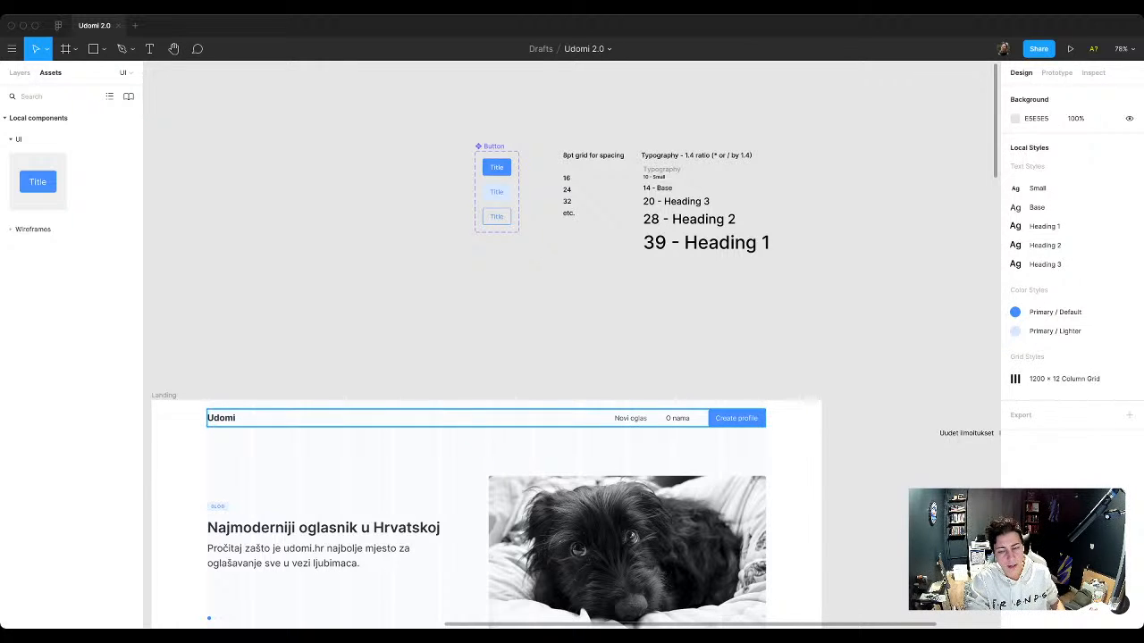
left_click(697, 418)
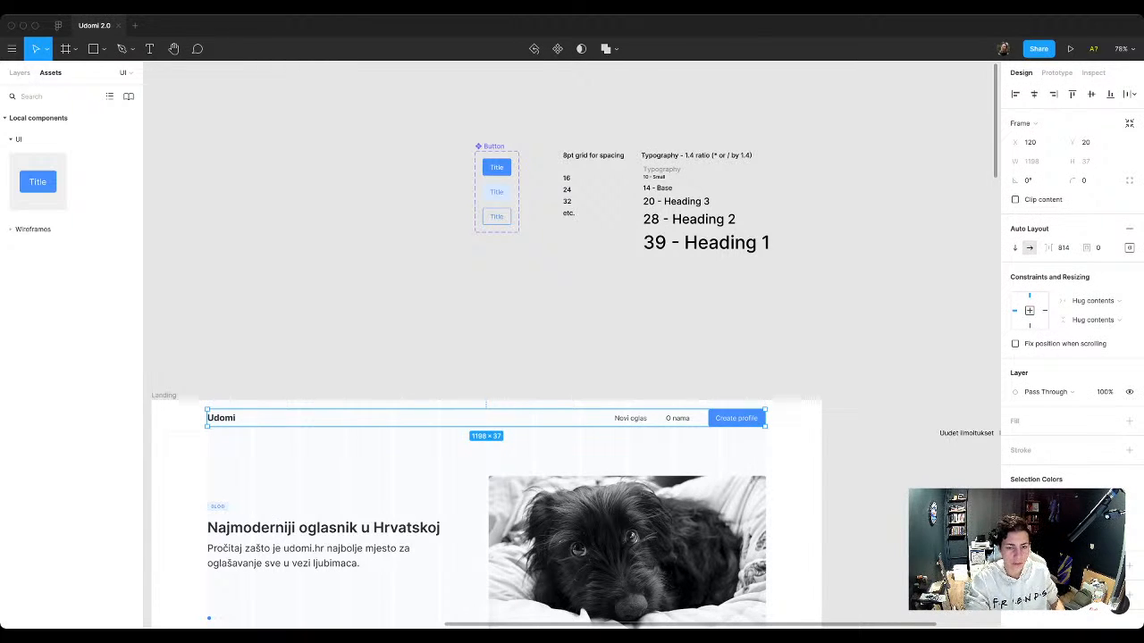
key("super+shift+g")
key("Escape")
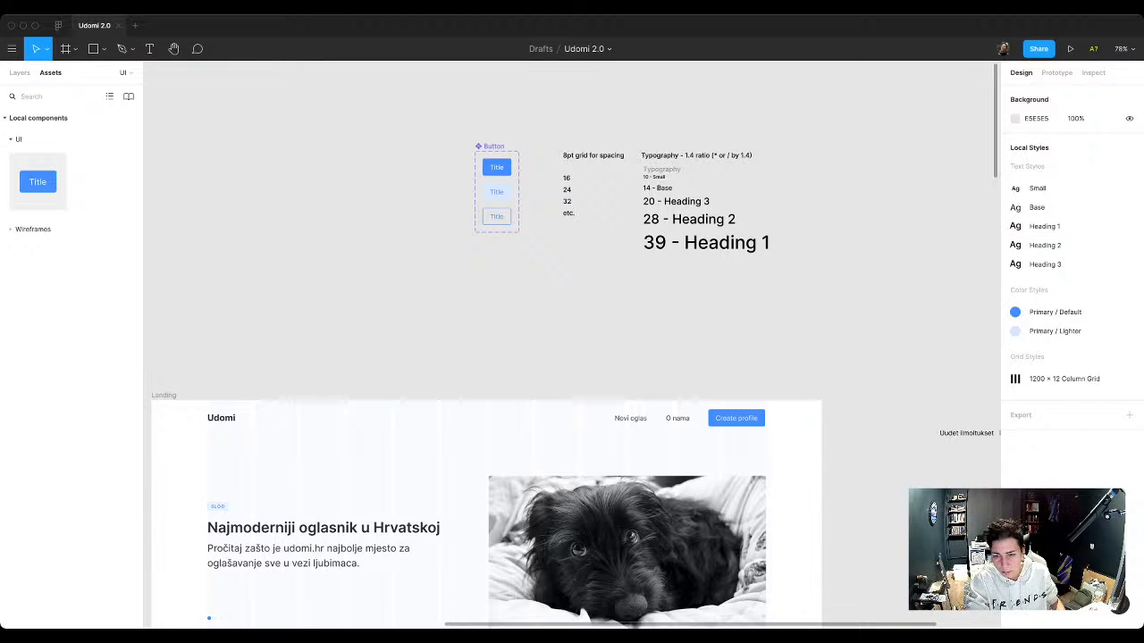
Step: Nudge the header navigation frame 2 px right to align with the outer edge of the column grid
left_click(690, 418)
key("Right")
key("Right")
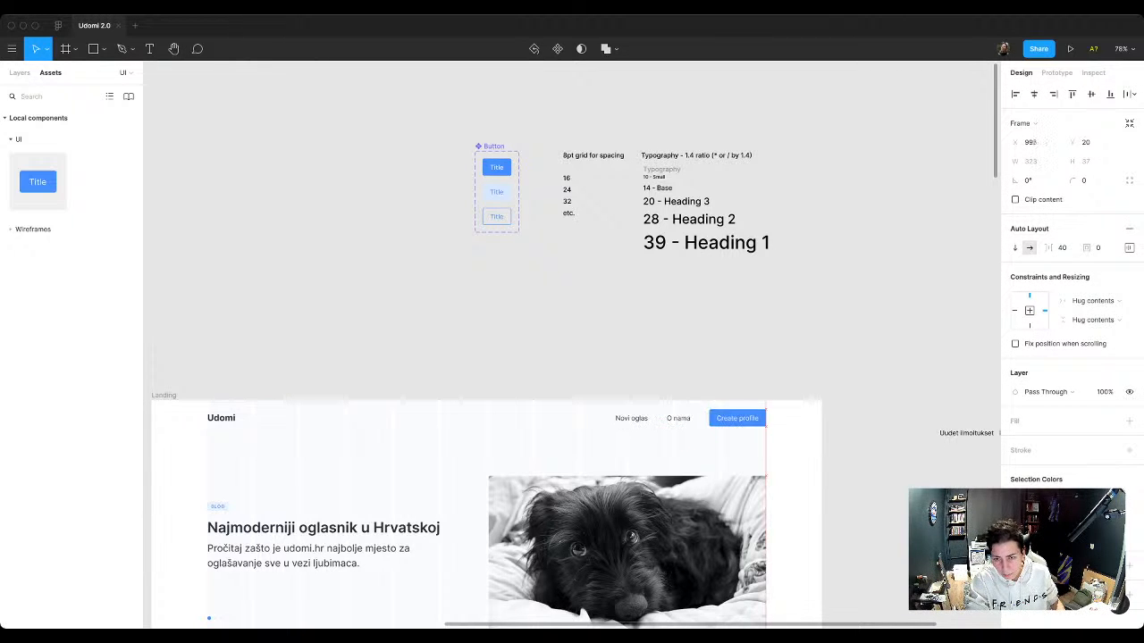
Step: Inspect the text properties of the Novi oglas and O nama links and the Udomi logo in the header
left_click(678, 418, "super")
left_click(632, 418, "shift+super")
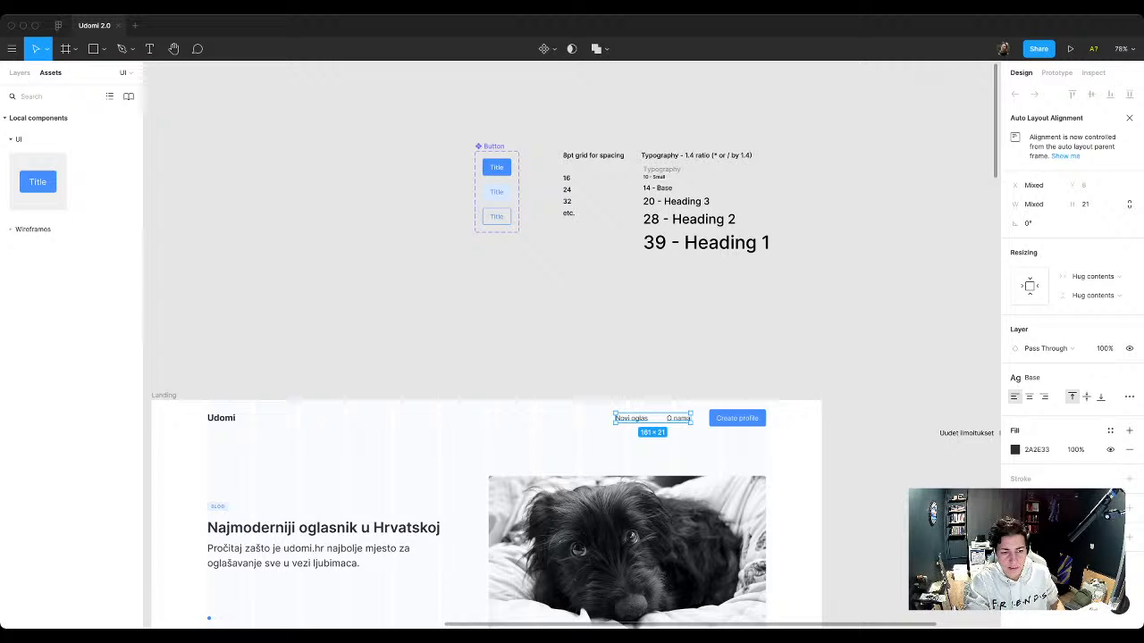
left_click(221, 418)
key("Escape")
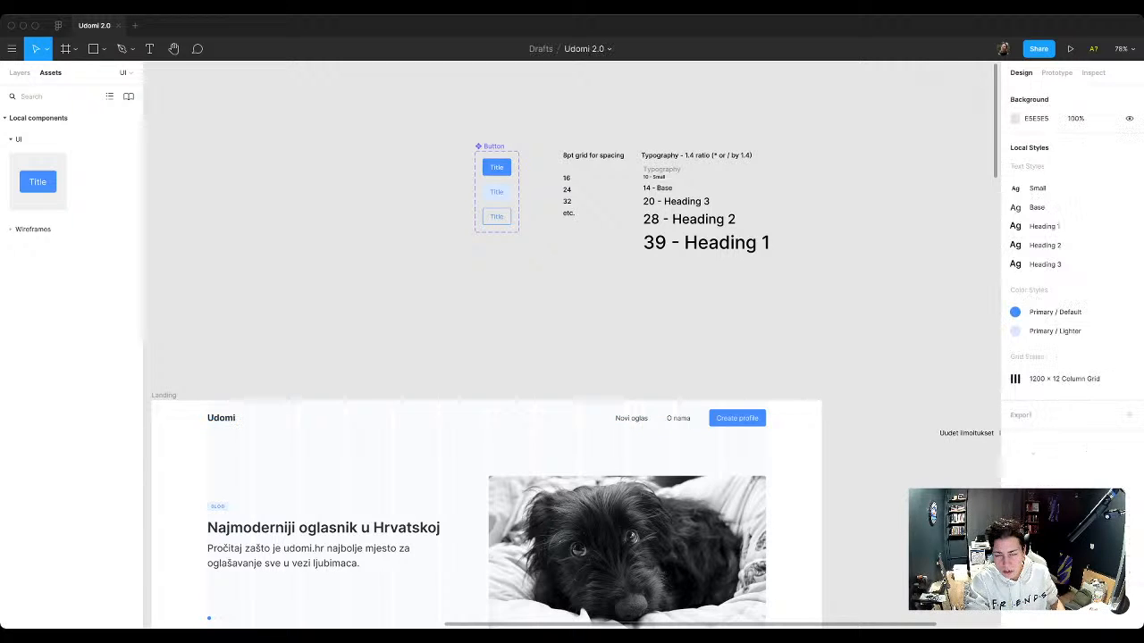
left_click(679, 419)
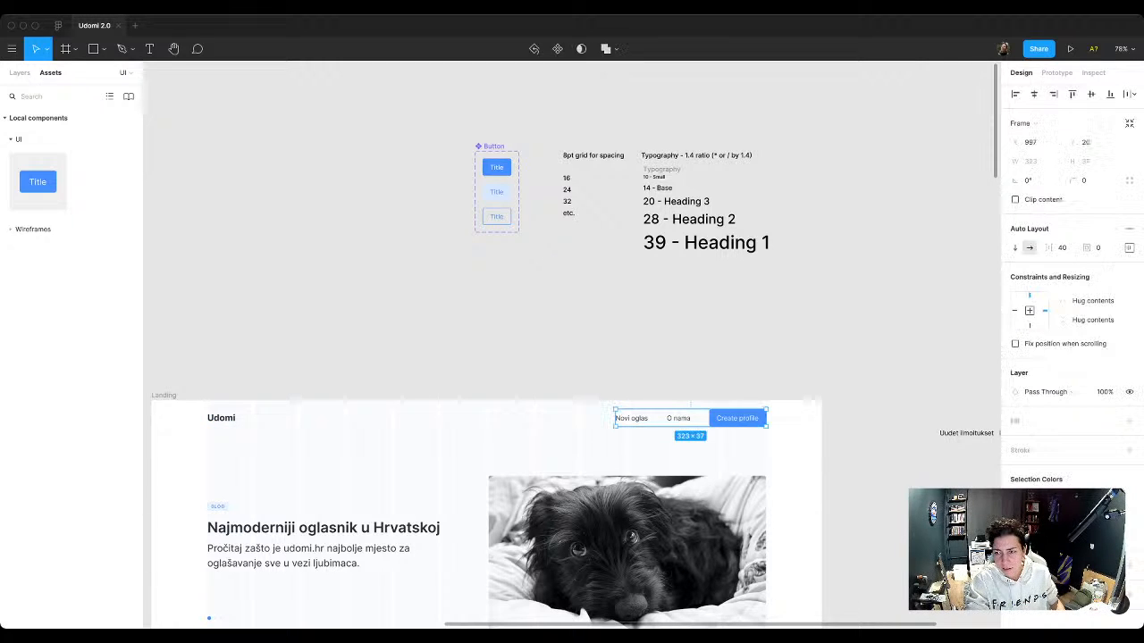
key("Escape")
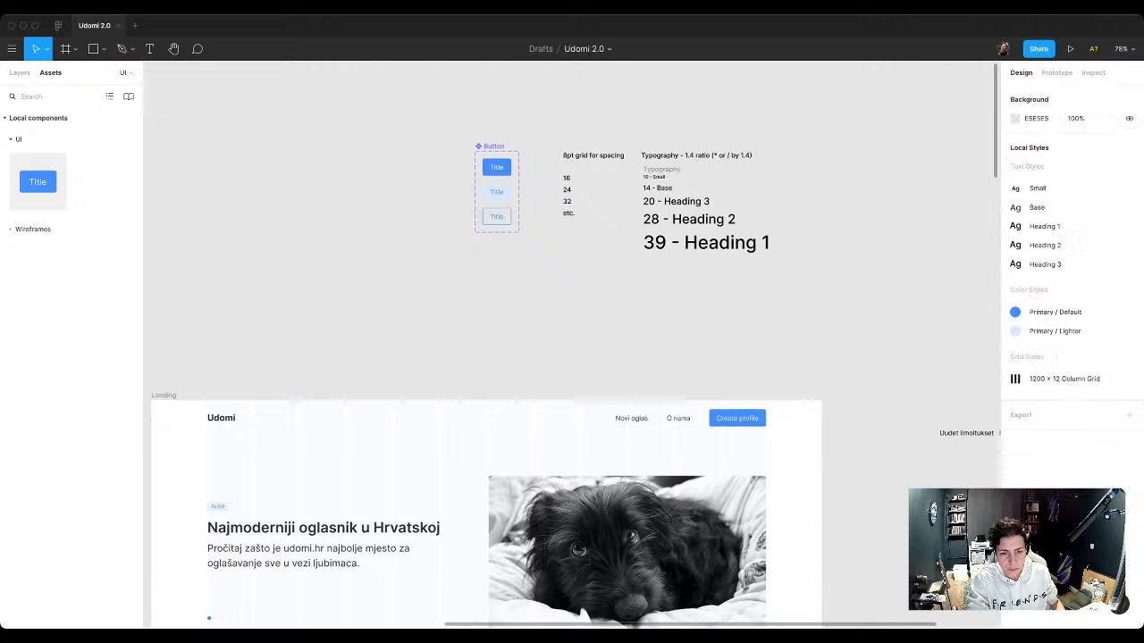
Step: Try the Heading 3 text style on the hero title "Najmoderniji oglasnik u Hrvatskoj" and apply Heading 2 instead
scroll(572, 375, "down", 2)
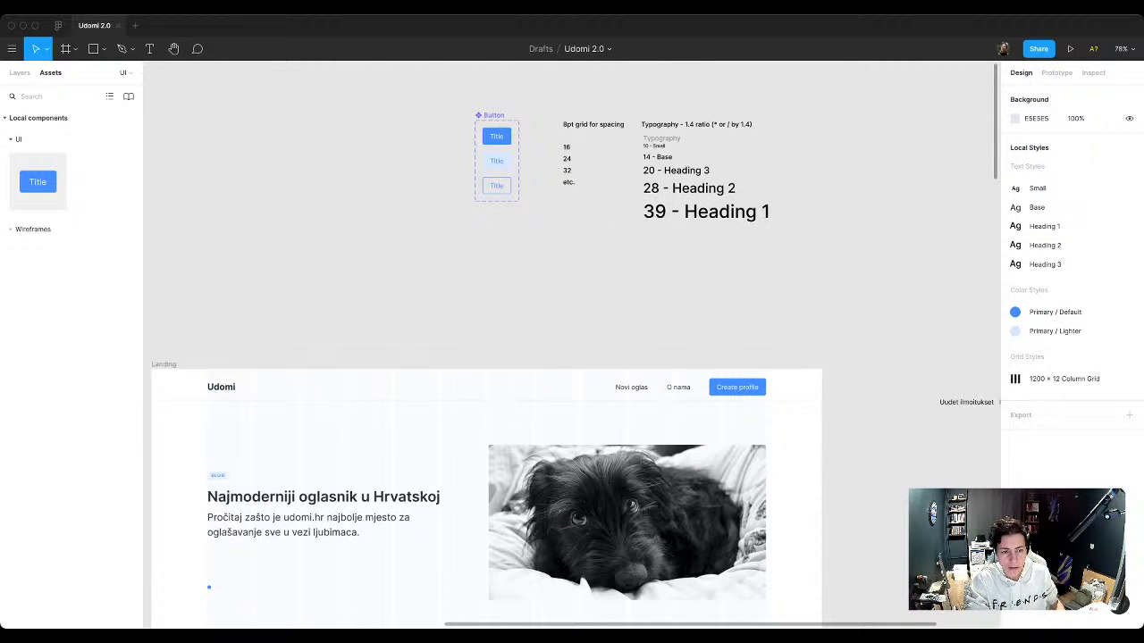
scroll(572, 357, "down", 4)
left_click(348, 378)
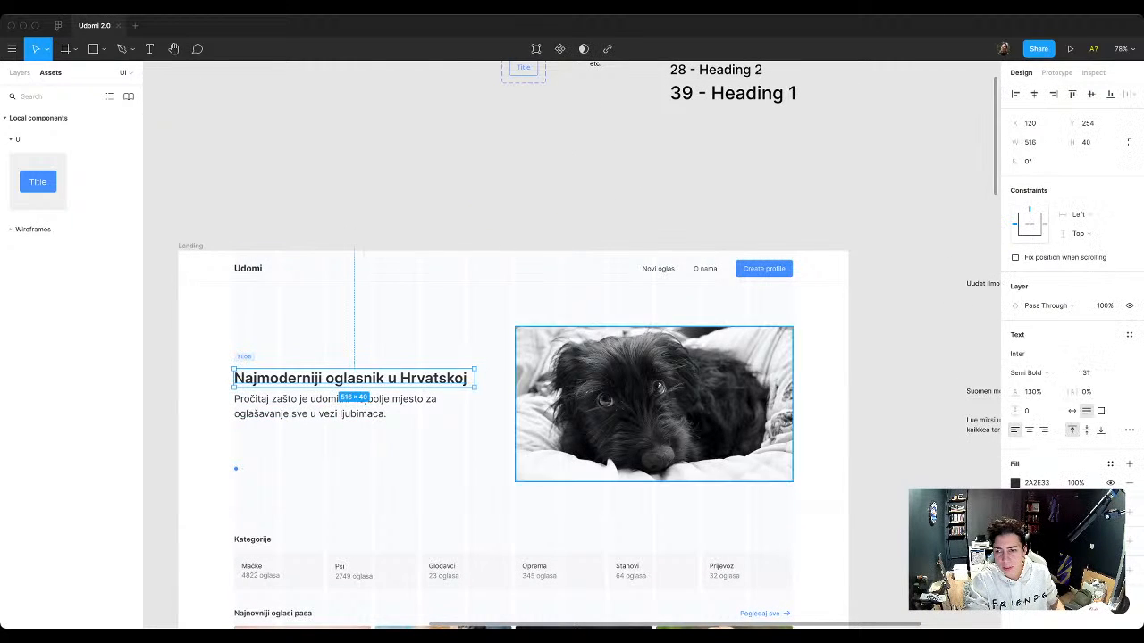
left_click(1129, 334)
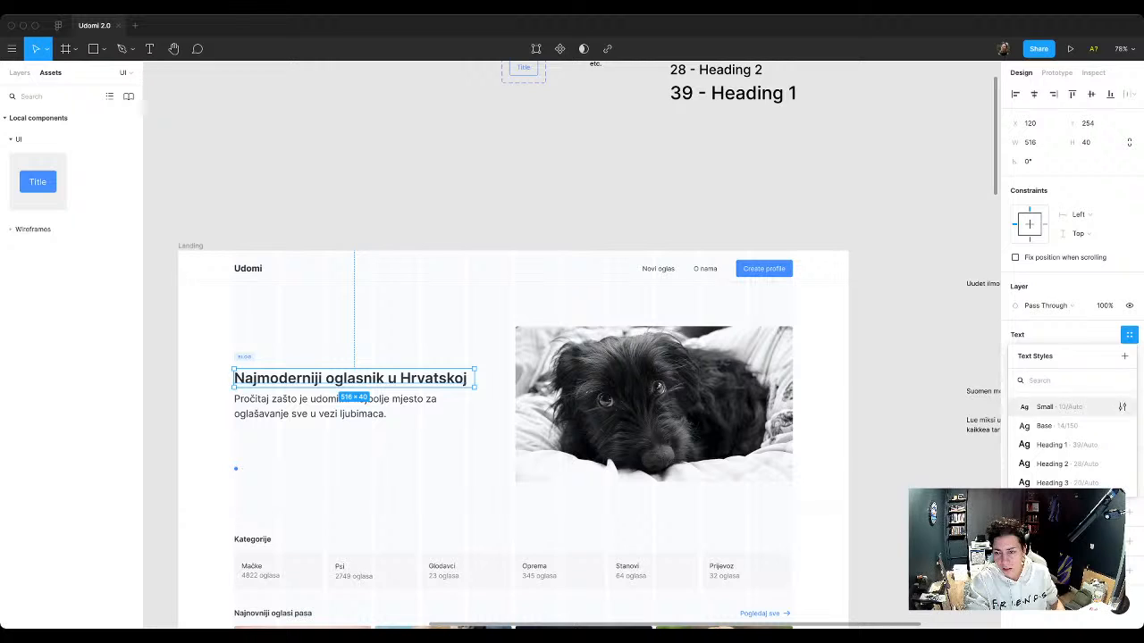
left_click(1054, 483)
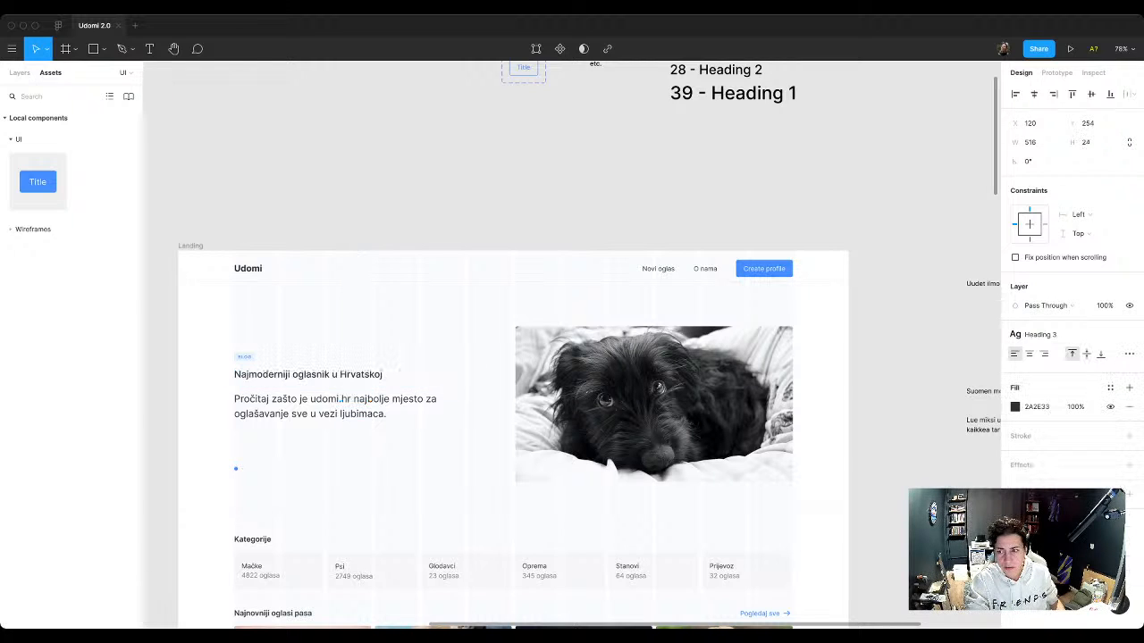
left_click(1041, 334)
left_click(1054, 464)
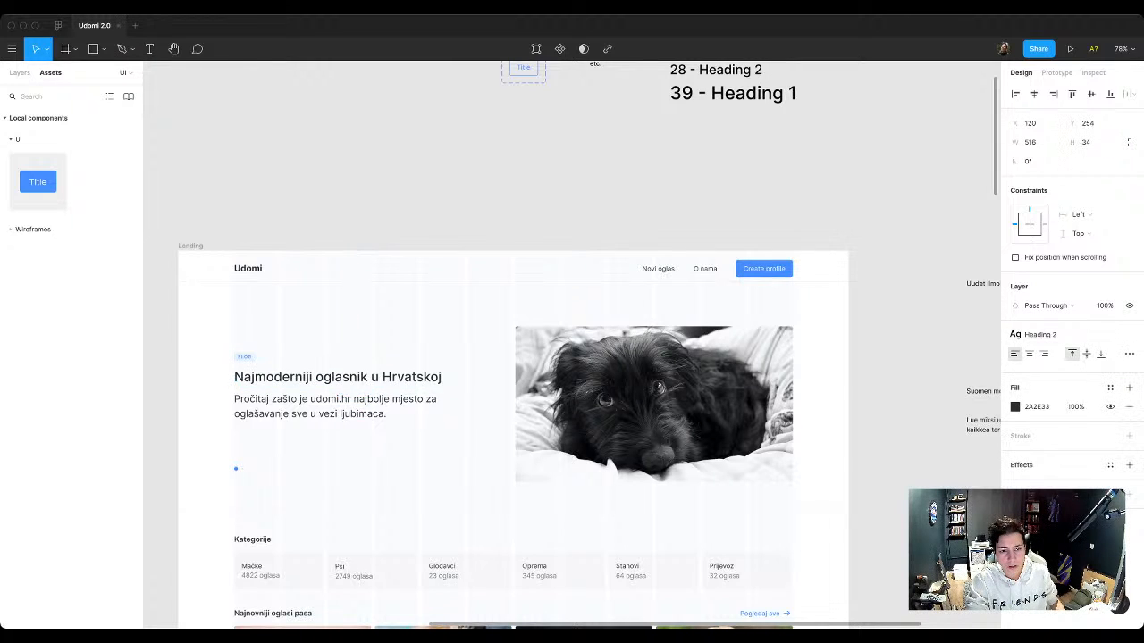
Step: Try the Heading 1 text style on the hero title and switch it back to Heading 2
left_click(1042, 334)
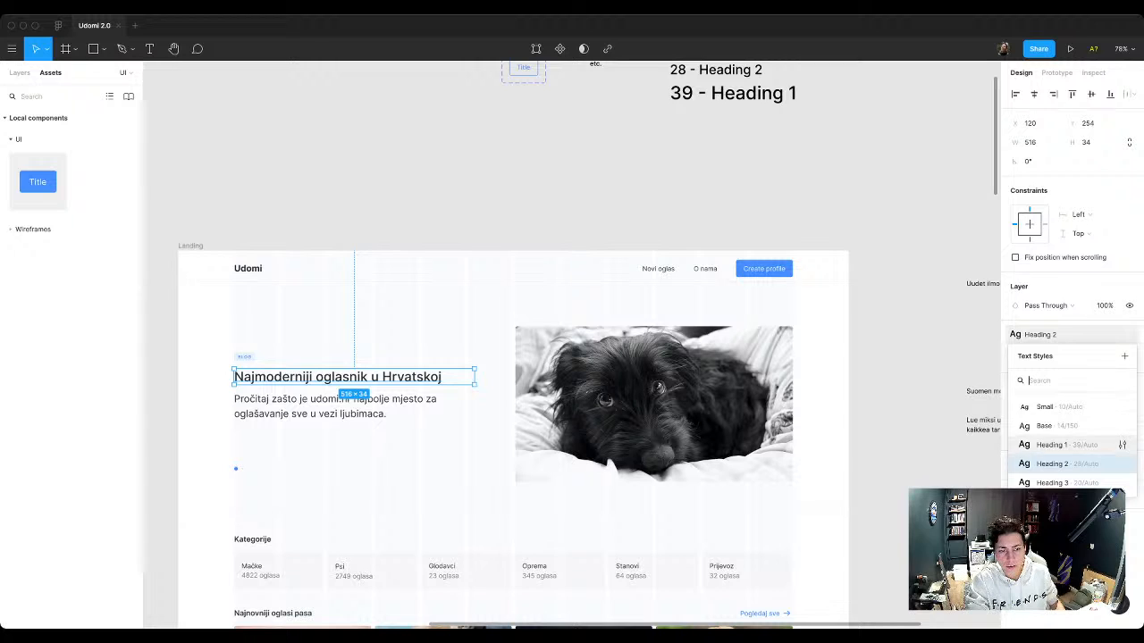
left_click(1054, 445)
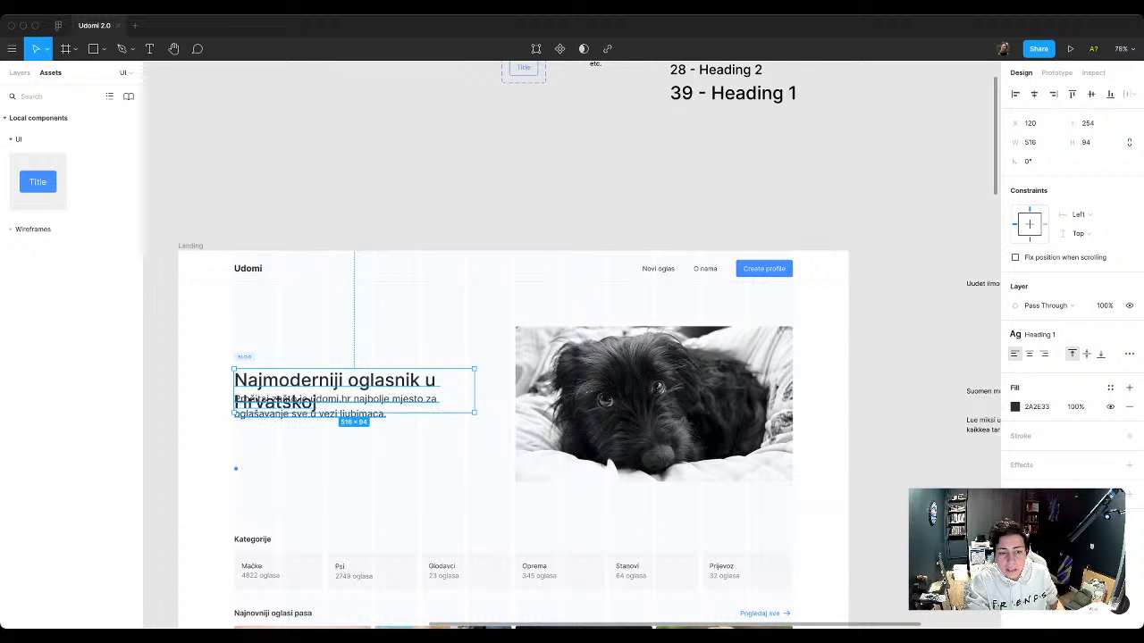
left_click(1039, 334)
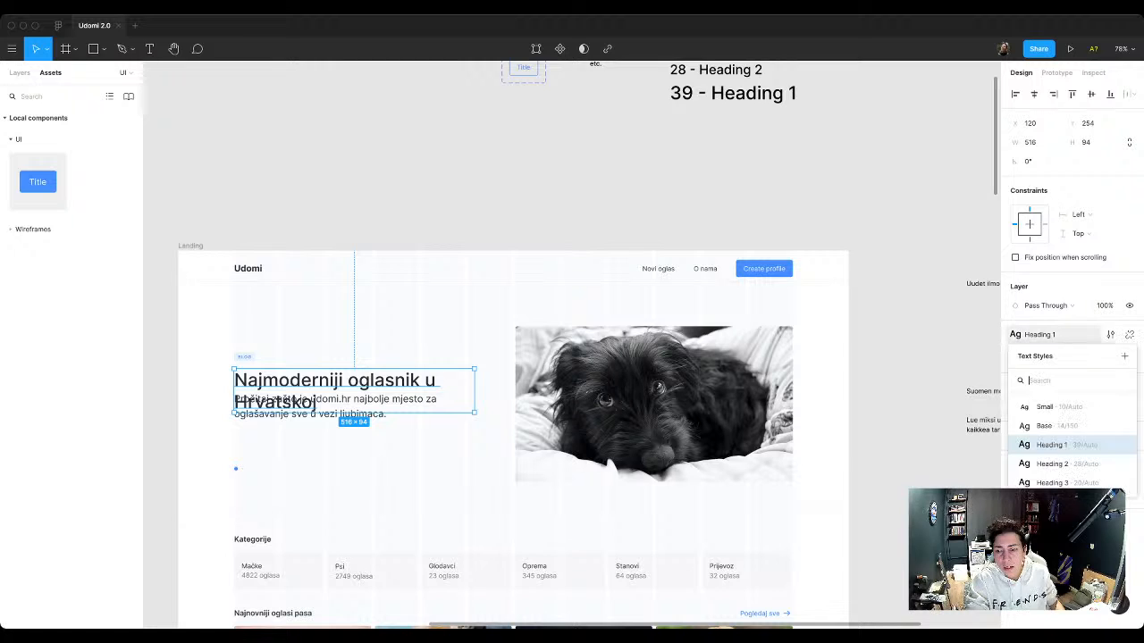
left_click(1054, 465)
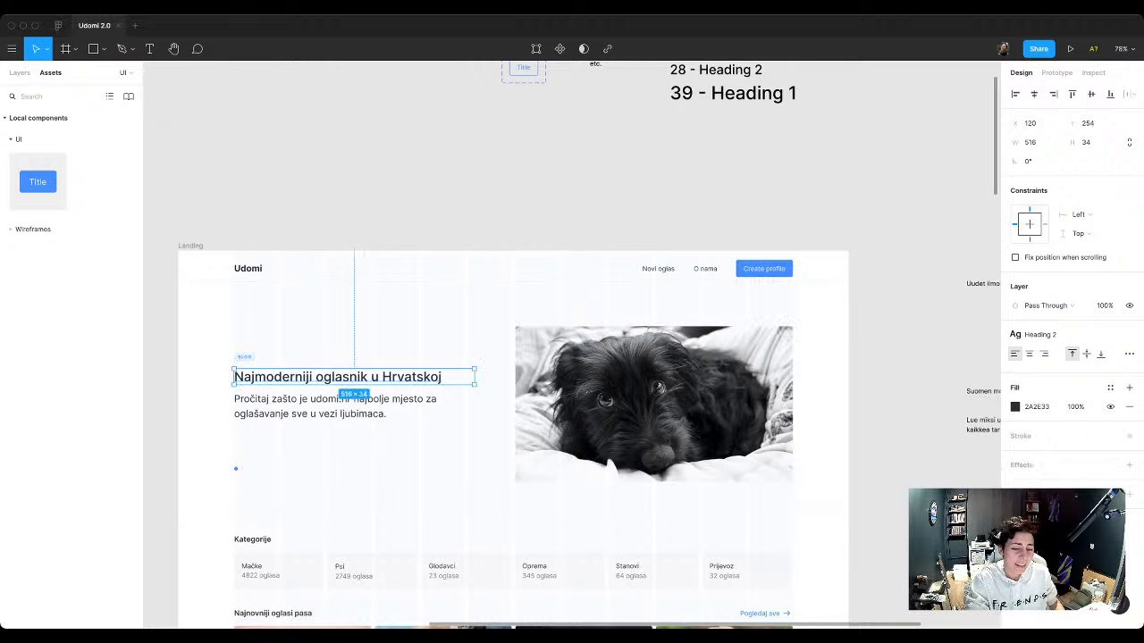
Step: Narrow the hero title's text box to a width of about 495 px and deselect it
left_click_drag(474, 376, 463, 376)
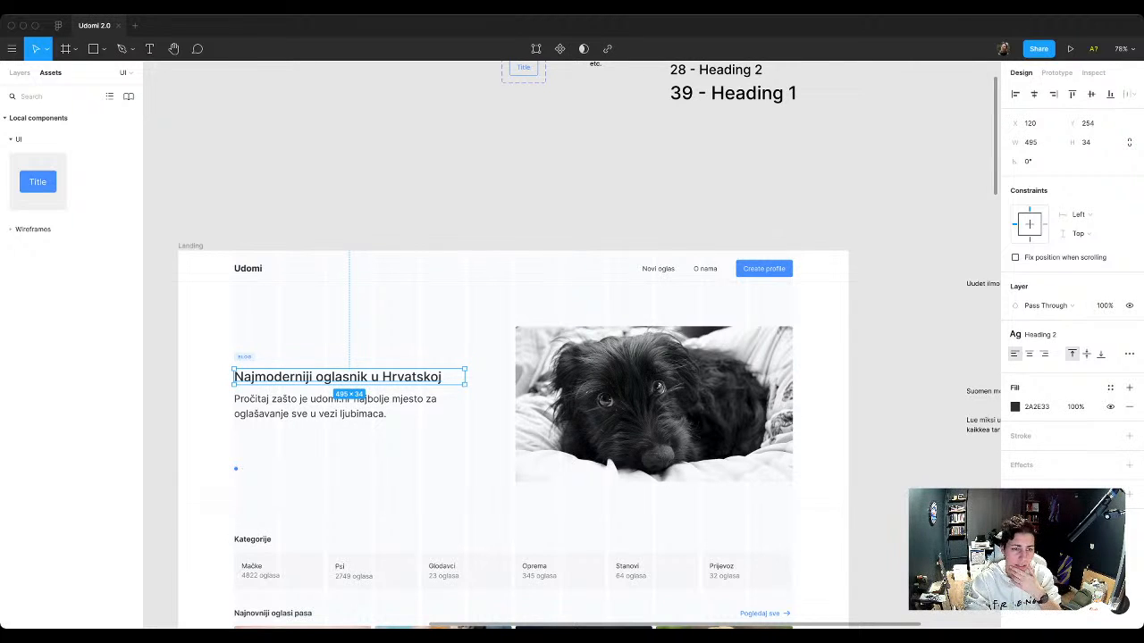
key("Escape")
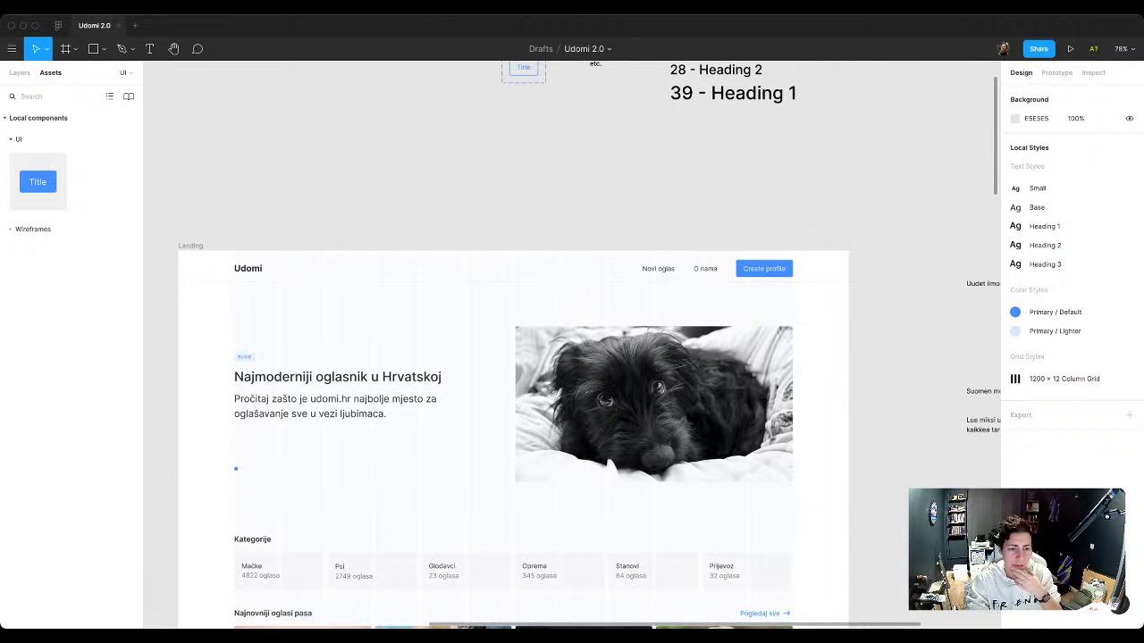
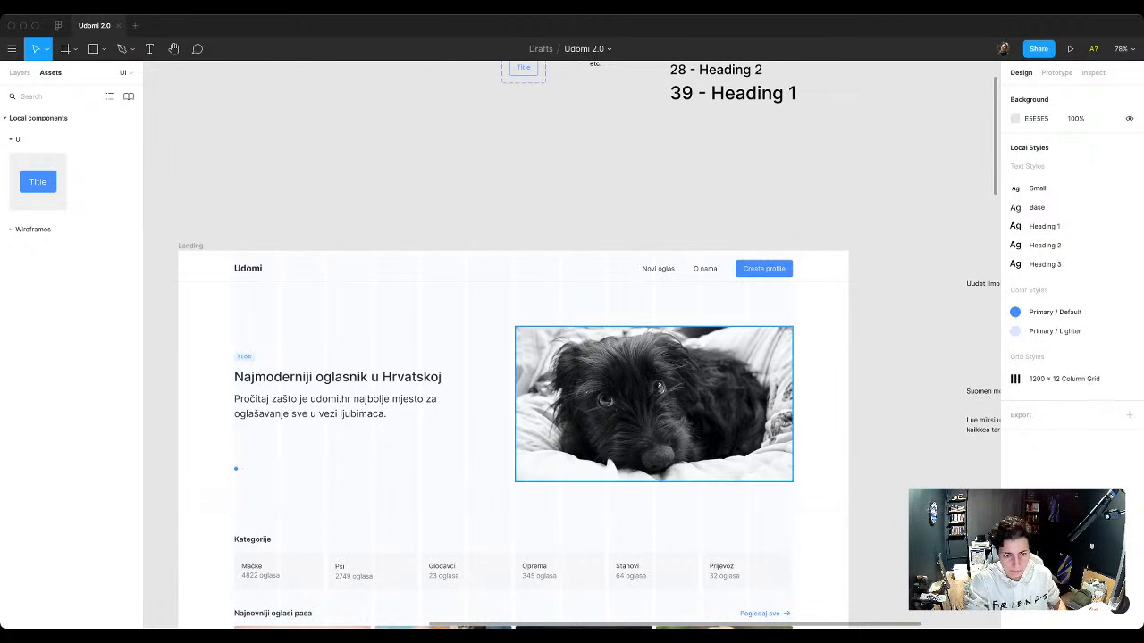
Step: Try widening the hero title's text box to about 548 px and return it to about 495 px
left_click(348, 377)
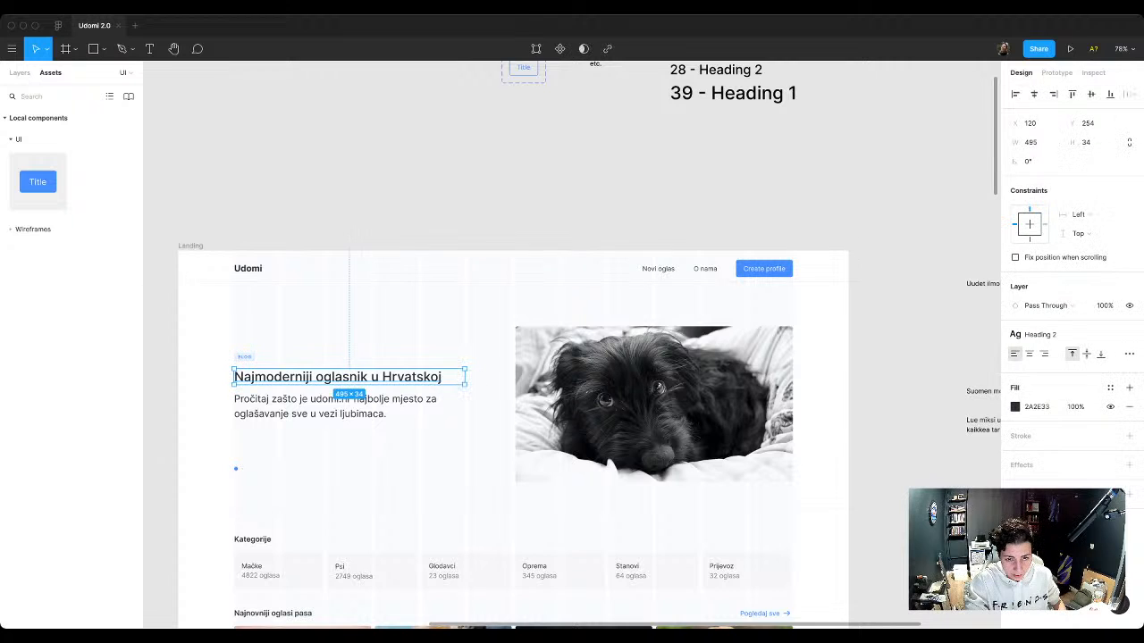
left_click_drag(464, 377, 490, 378)
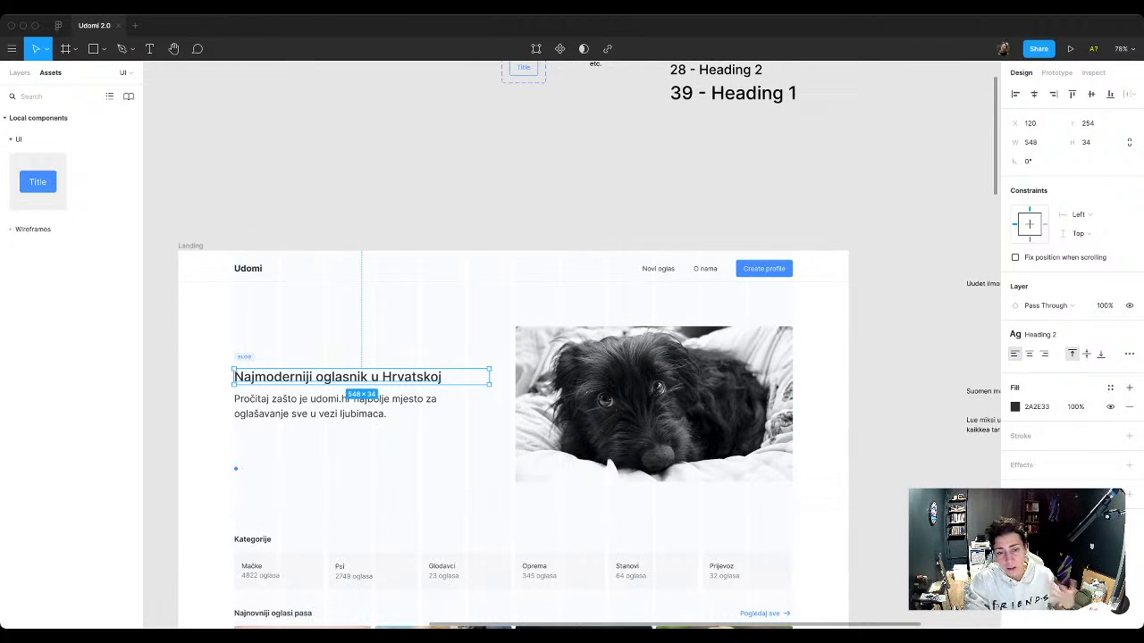
left_click_drag(489, 377, 465, 377)
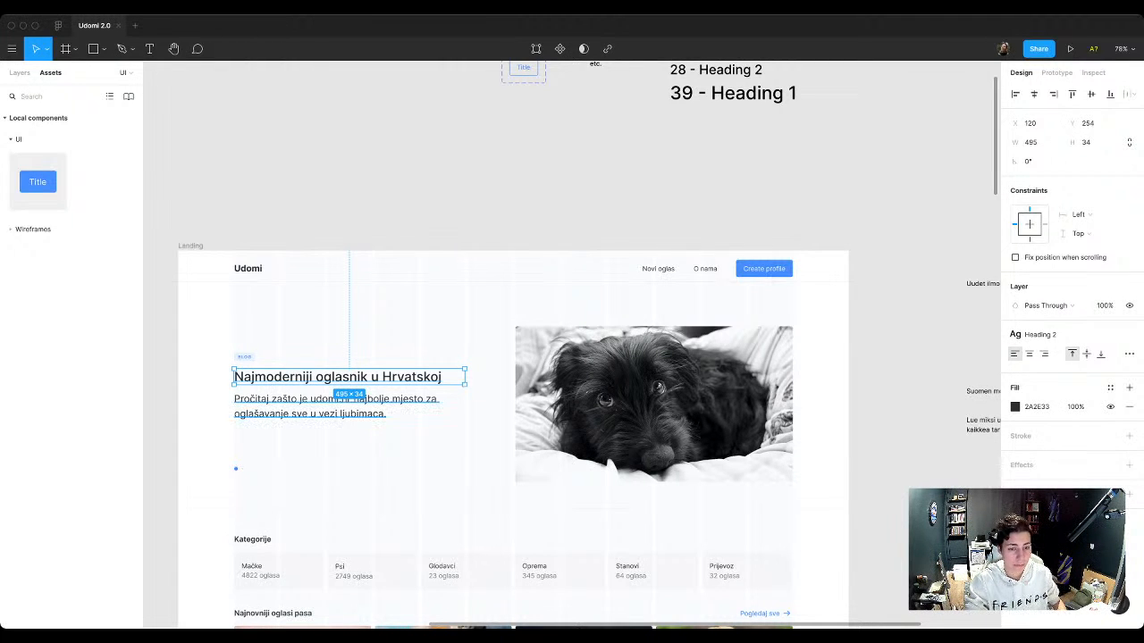
Step: Narrow the hero description's text box to about 495 px, matching the title above it, and deselect it
left_click(354, 407)
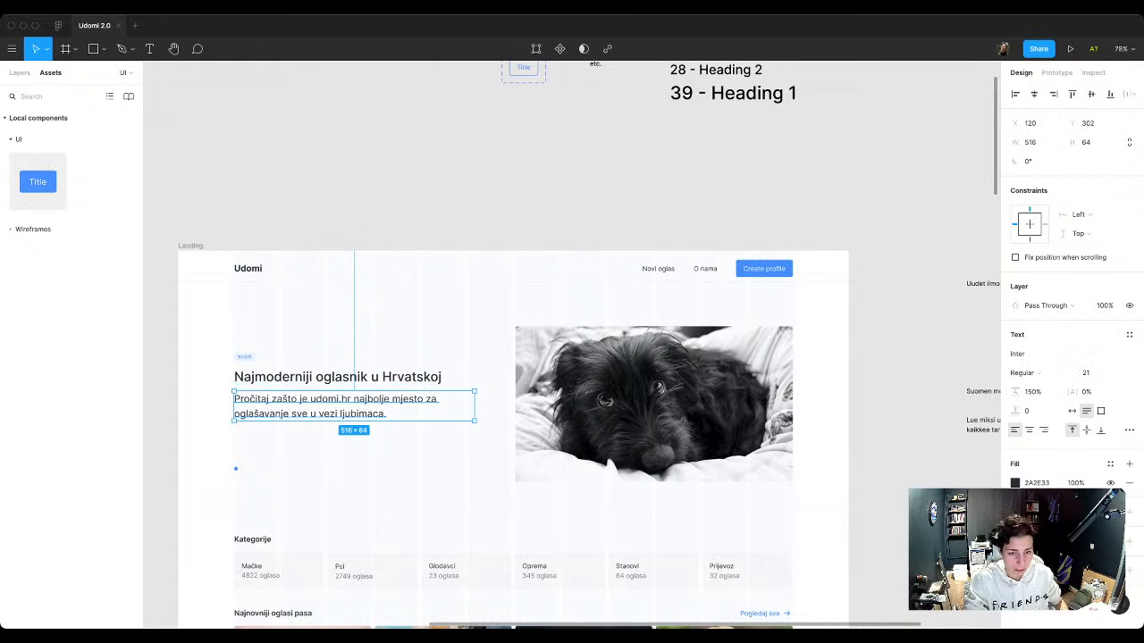
left_click_drag(474, 406, 464, 406)
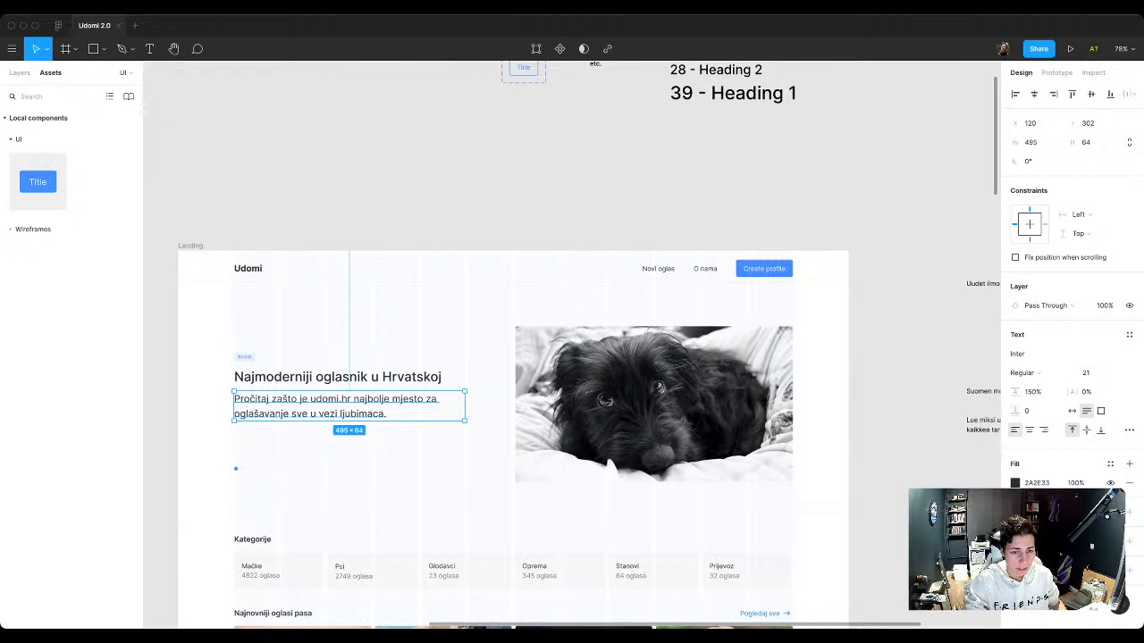
left_click(338, 377)
left_click(336, 406)
left_click(338, 377)
left_click(357, 234)
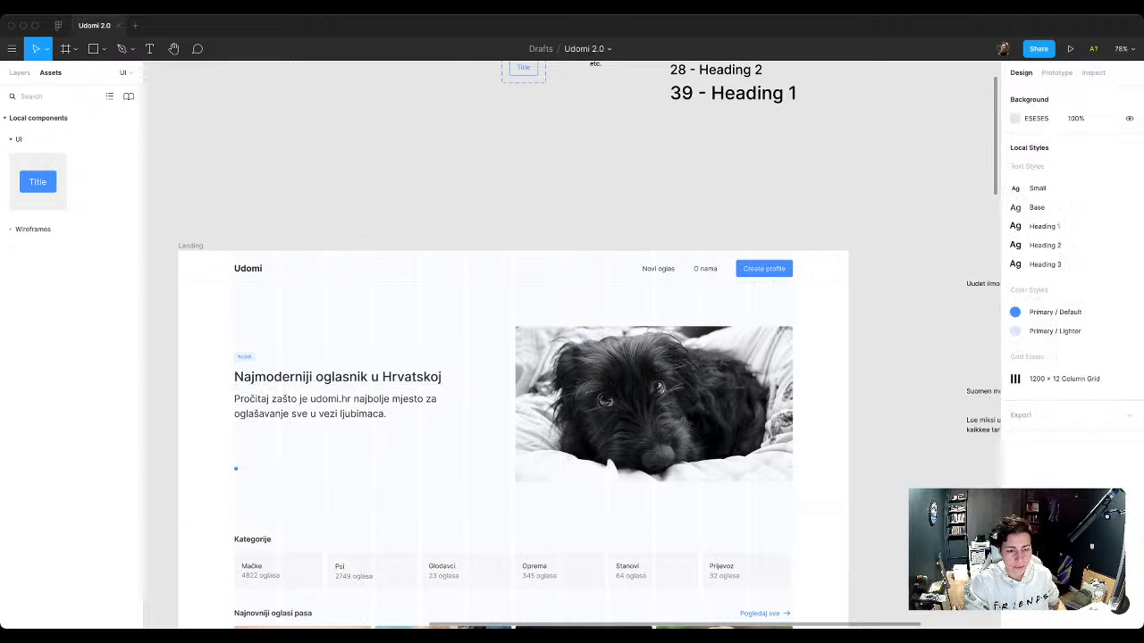
Step: Apply the Heading 3 text style to the hero description and compare it with the typography samples above the landing page
left_click(338, 407)
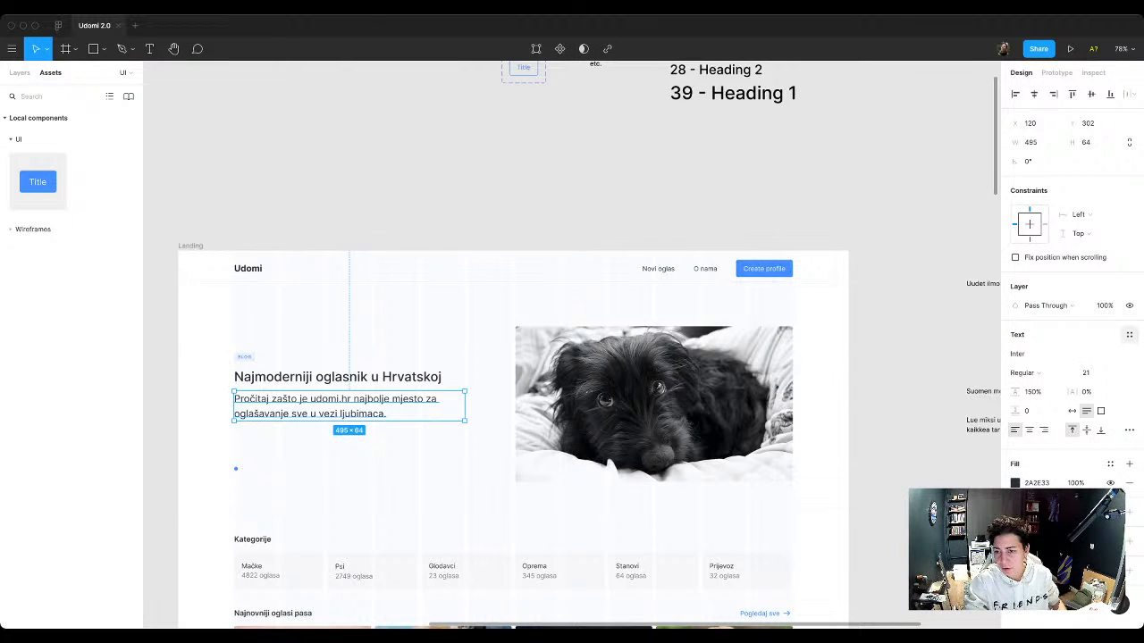
left_click(1129, 334)
left_click(1053, 482)
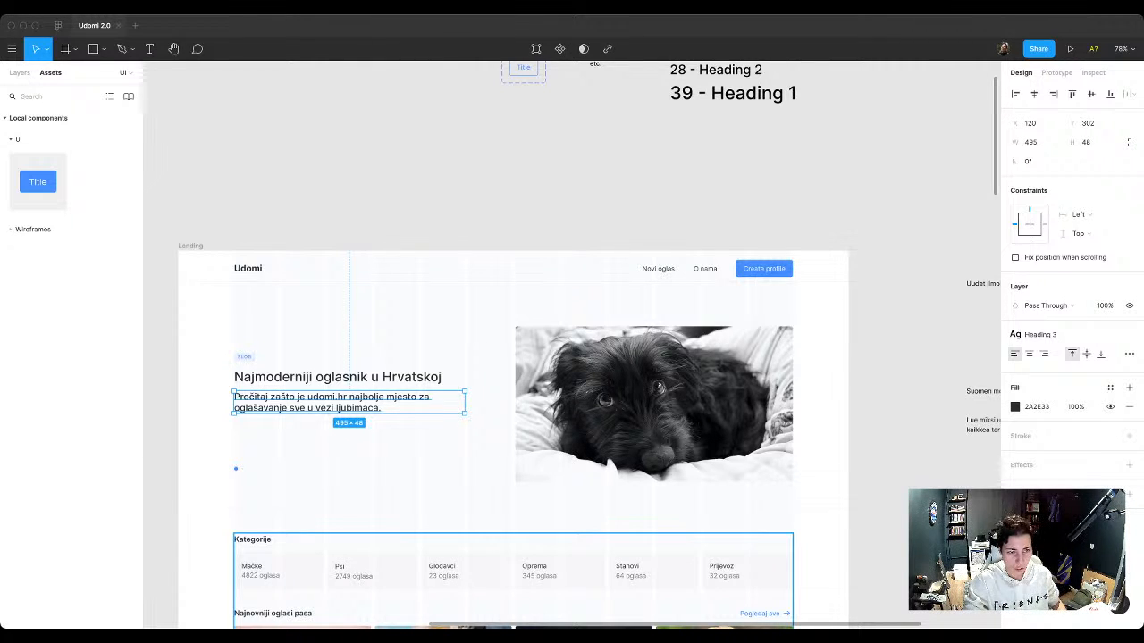
scroll(513, 572, "up", 1)
scroll(512, 447, "up", 5)
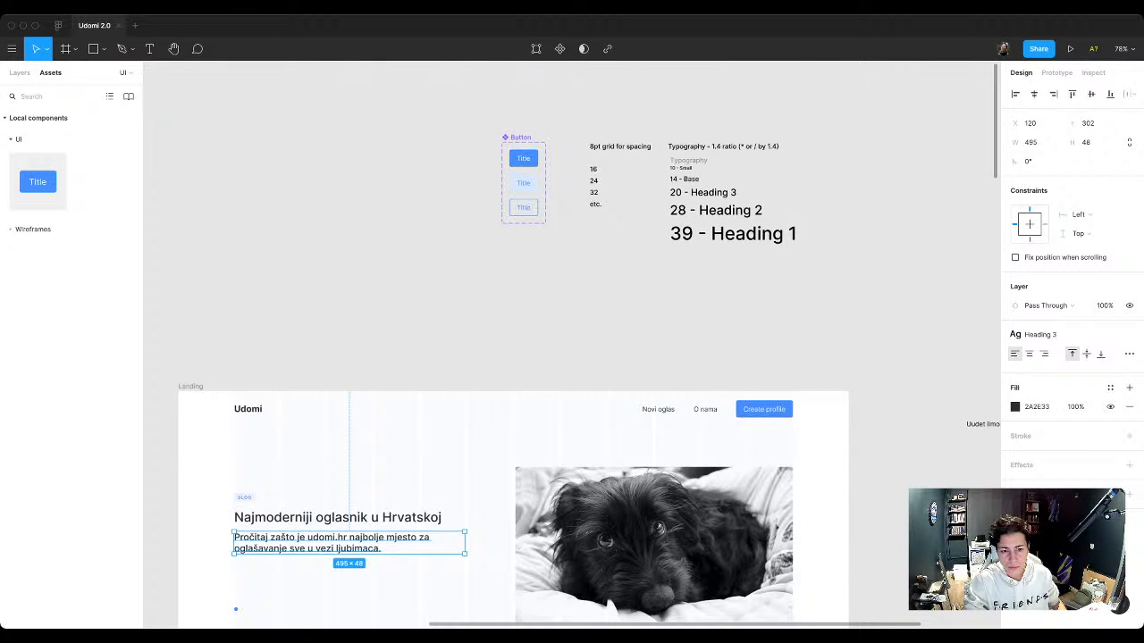
scroll(513, 447, "down", 5)
Step: Try the Base, Heading 1 and Heading 2 text styles on the hero description and switch it back to Heading 3
left_click(1041, 335)
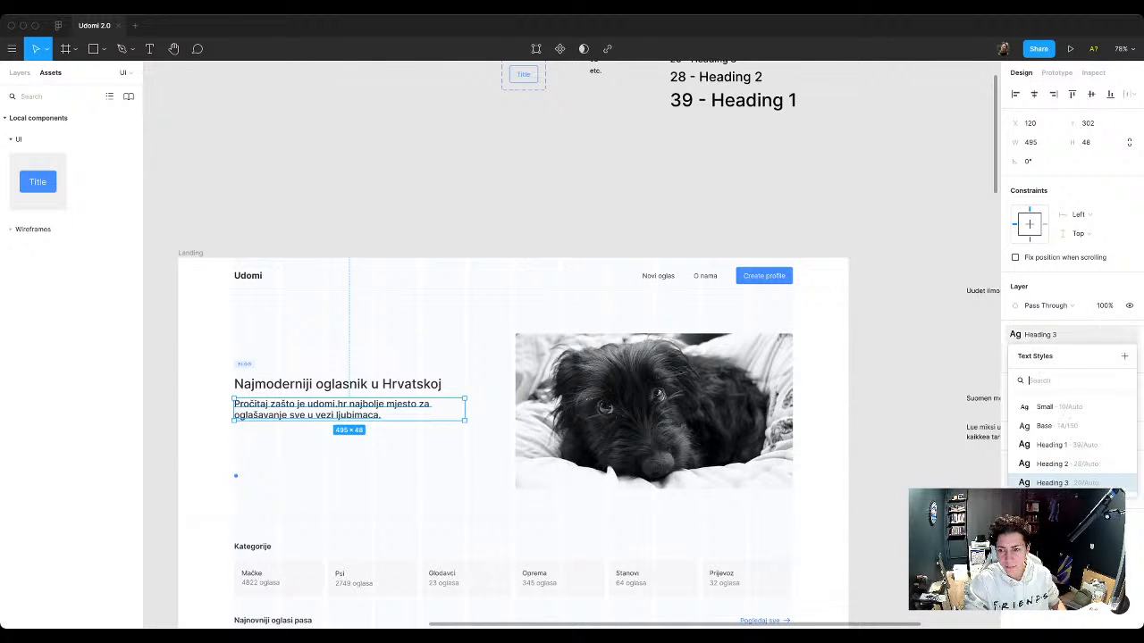
left_click(1055, 426)
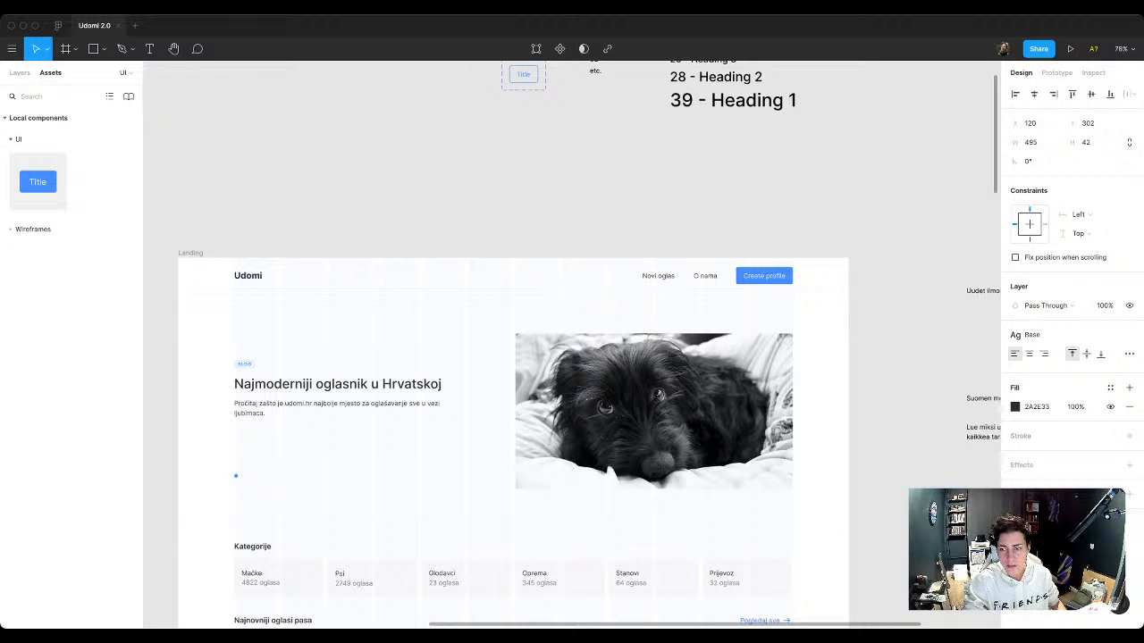
left_click(1030, 335)
left_click(1051, 445)
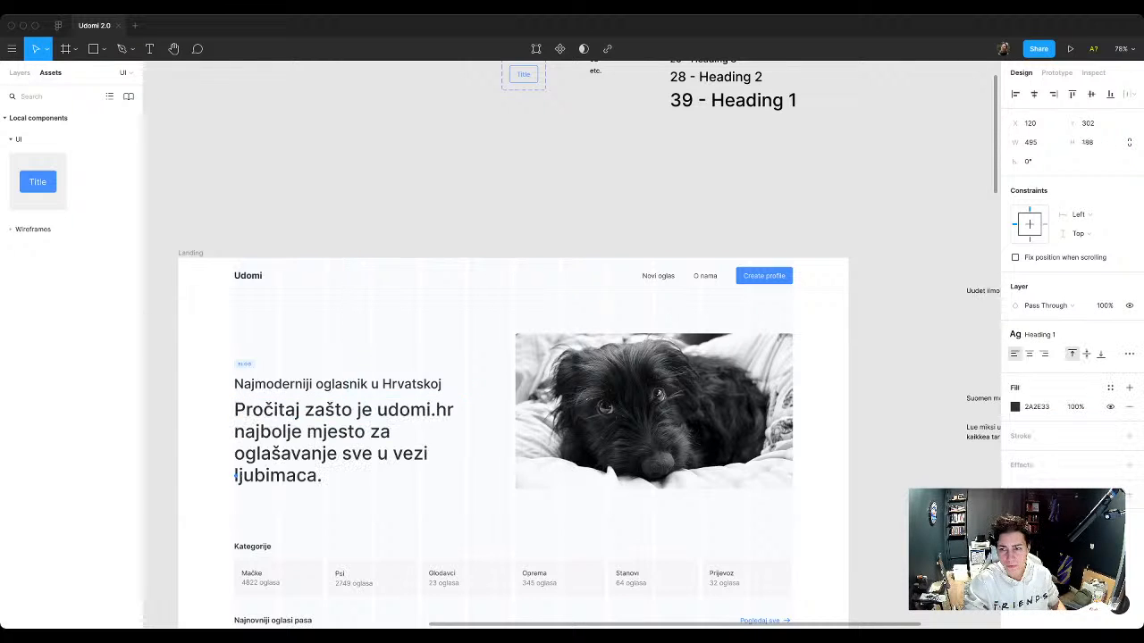
left_click(1030, 334)
left_click(1051, 463)
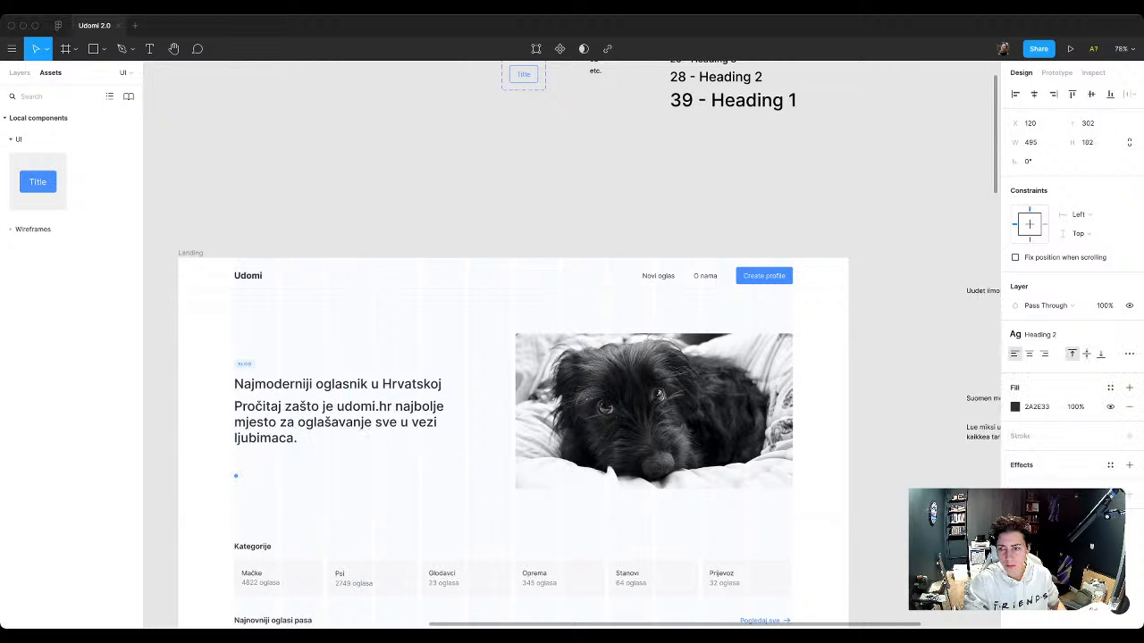
left_click(1029, 334)
left_click(1051, 482)
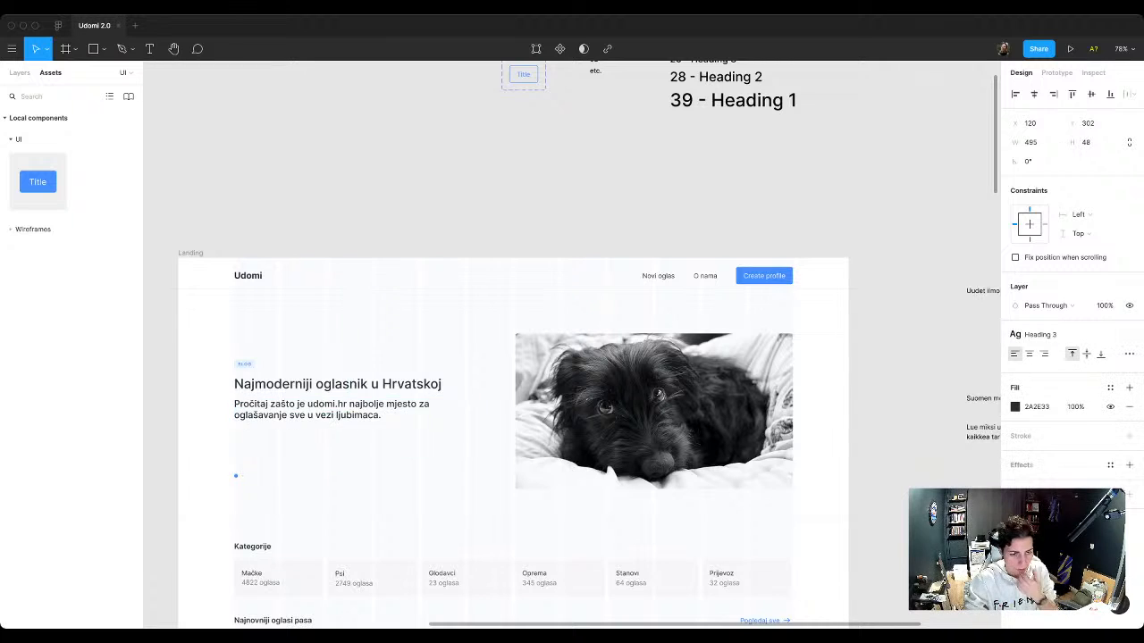
Step: Inspect the line height of the "14 - Base" sample in the typography list
scroll(572, 357, "up", 4)
scroll(733, 313, "up", 1)
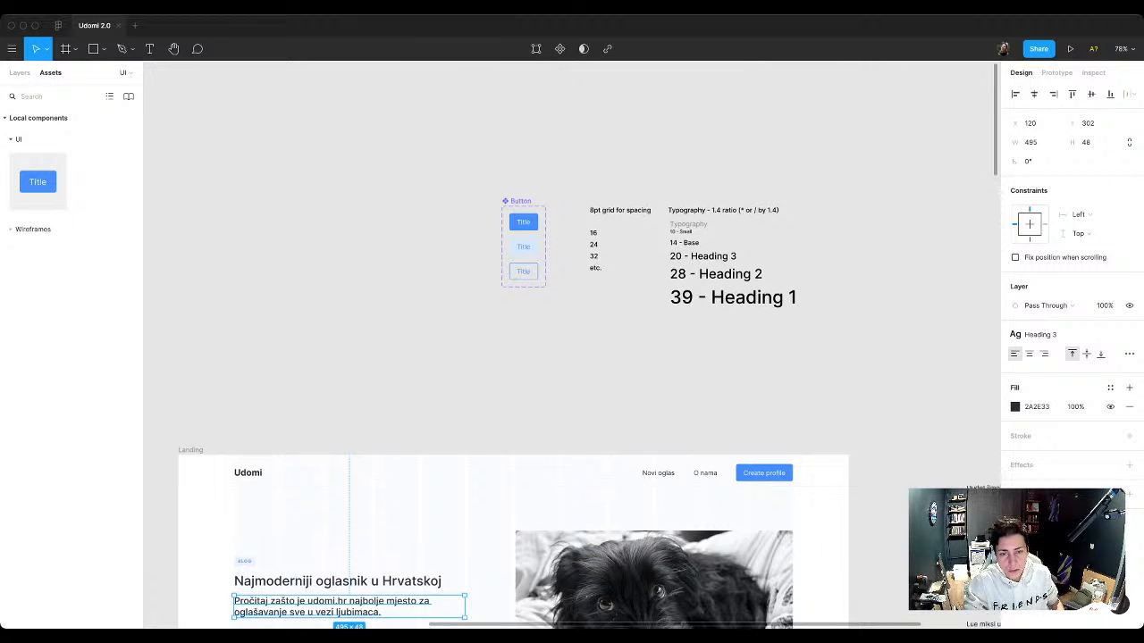
scroll(733, 295, "down", 1)
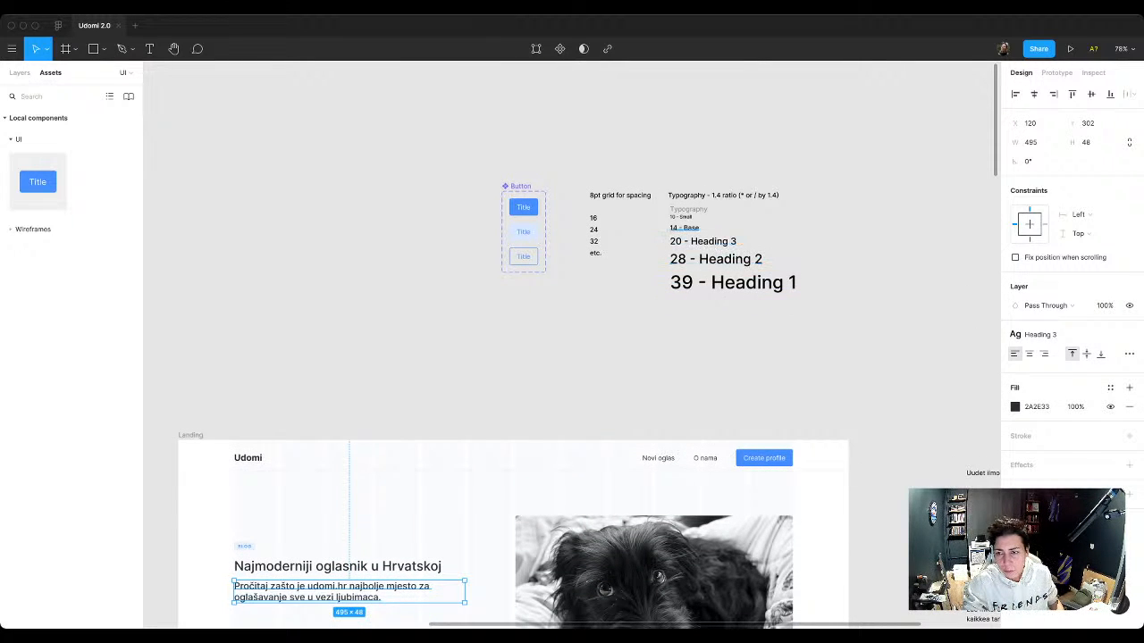
left_click(684, 228)
left_click(1032, 435)
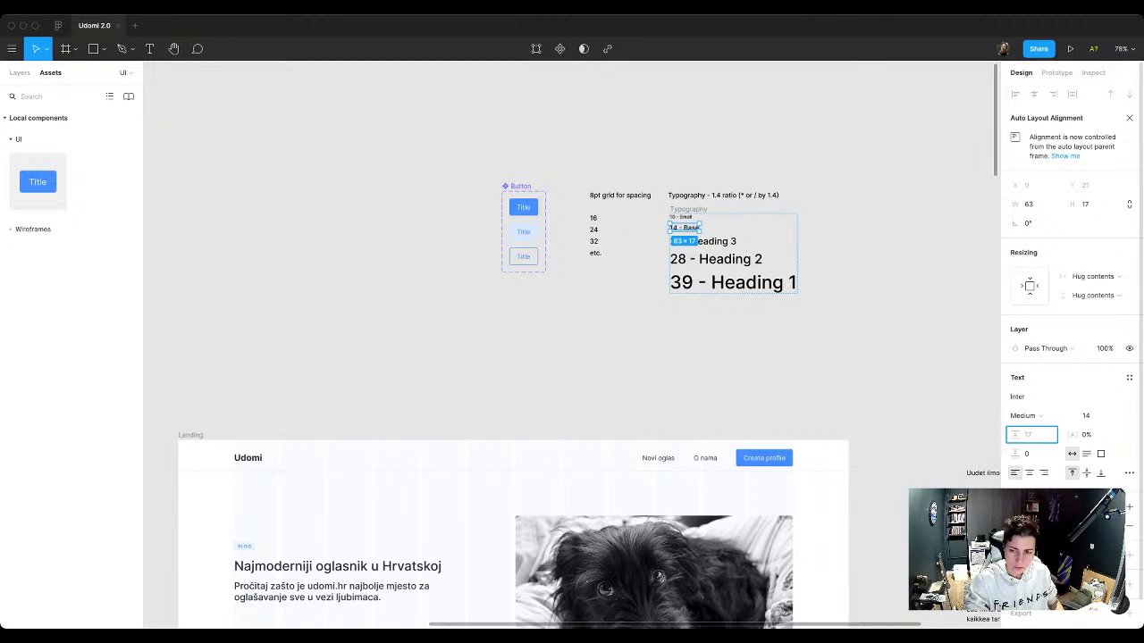
left_click(862, 344)
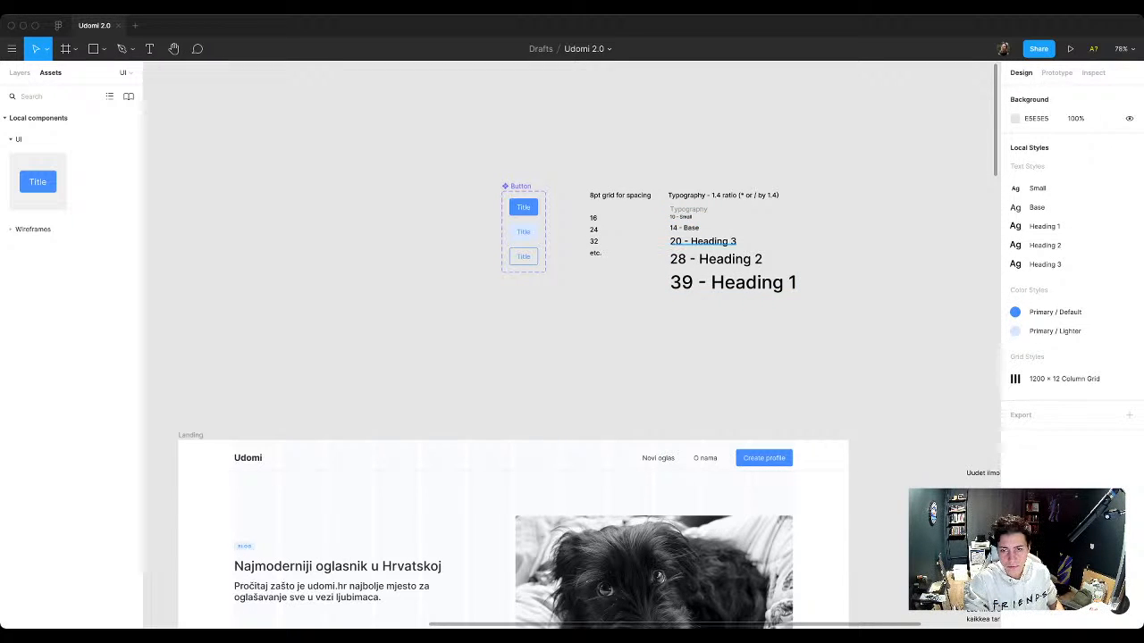
left_click(684, 228)
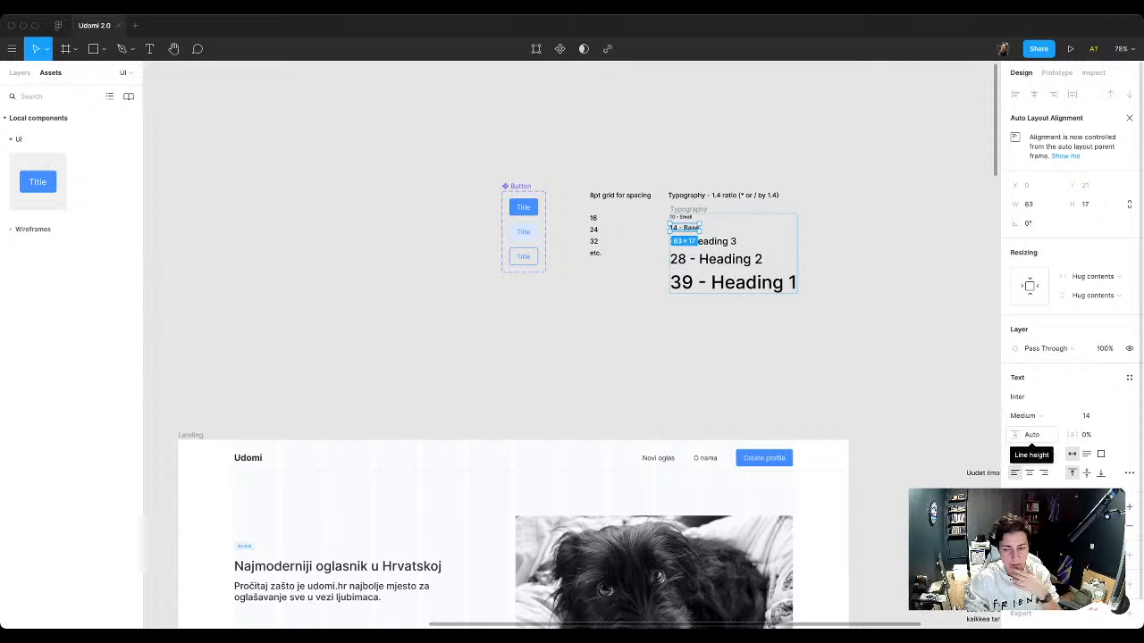
left_click(1032, 435)
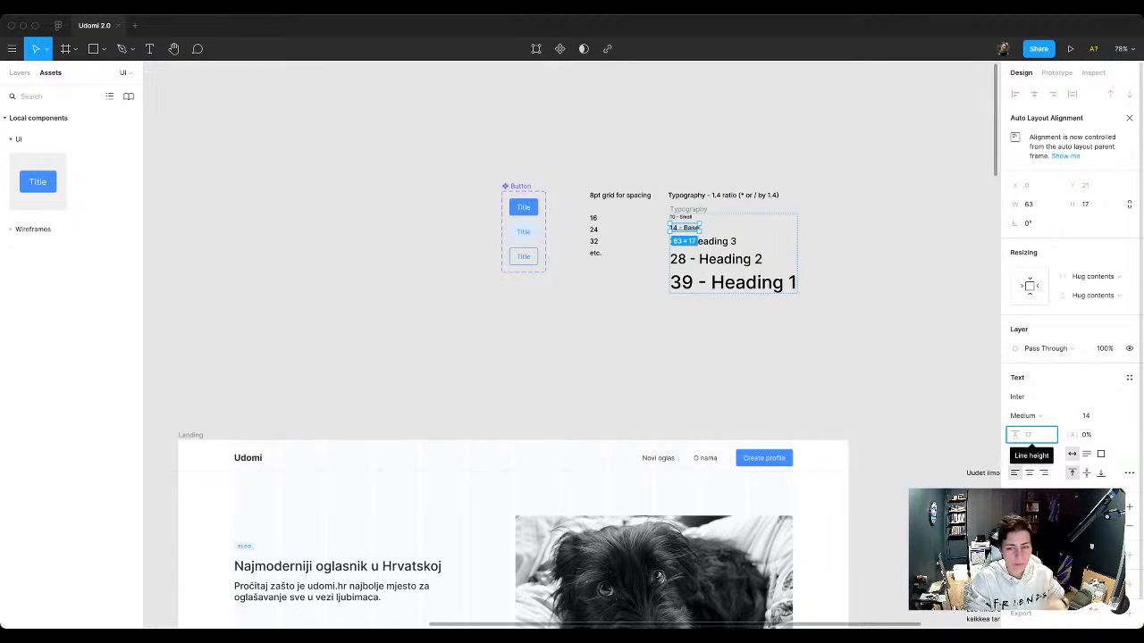
left_click(876, 348)
Step: Duplicate the "Typography - 1.4 ratio" heading to its right, change the copy's text to "Line Height" and shift it slightly further right
scroll(876, 349, "right", 2)
scroll(876, 349, "up", 1)
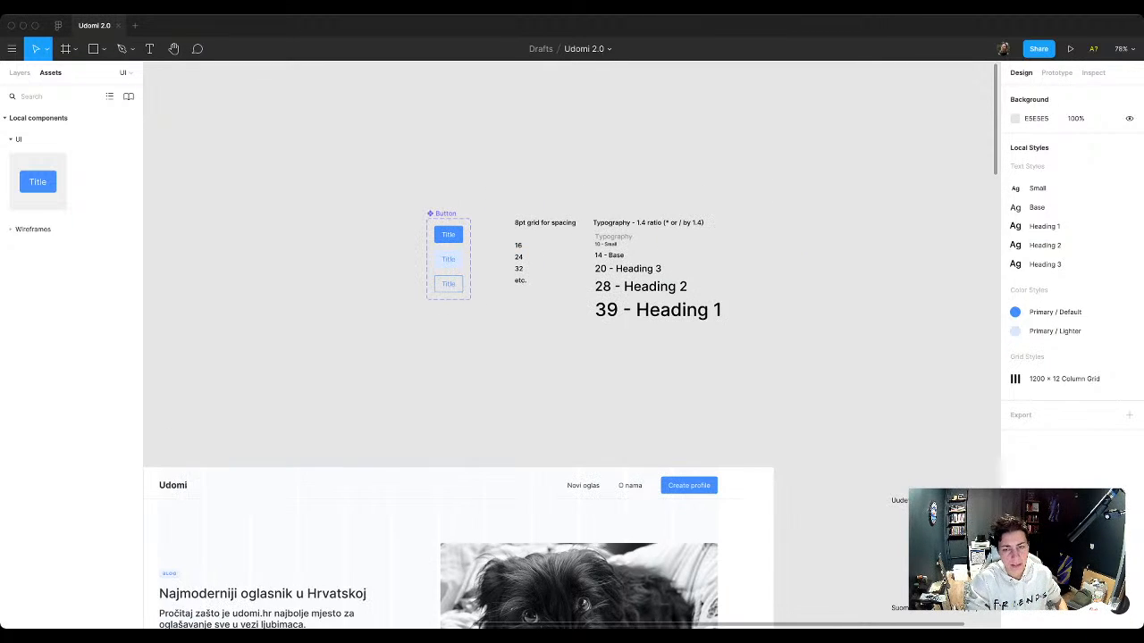
scroll(782, 282, "up", 4)
left_click(587, 217)
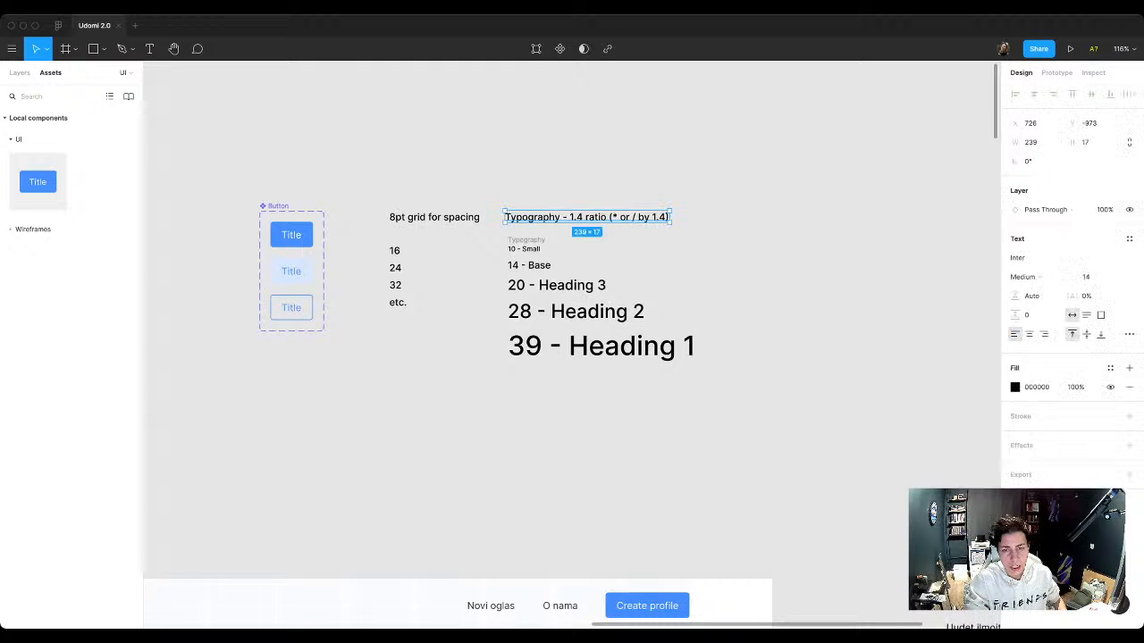
left_click_drag(587, 217, 787, 217)
scroll(787, 217, "up", 2)
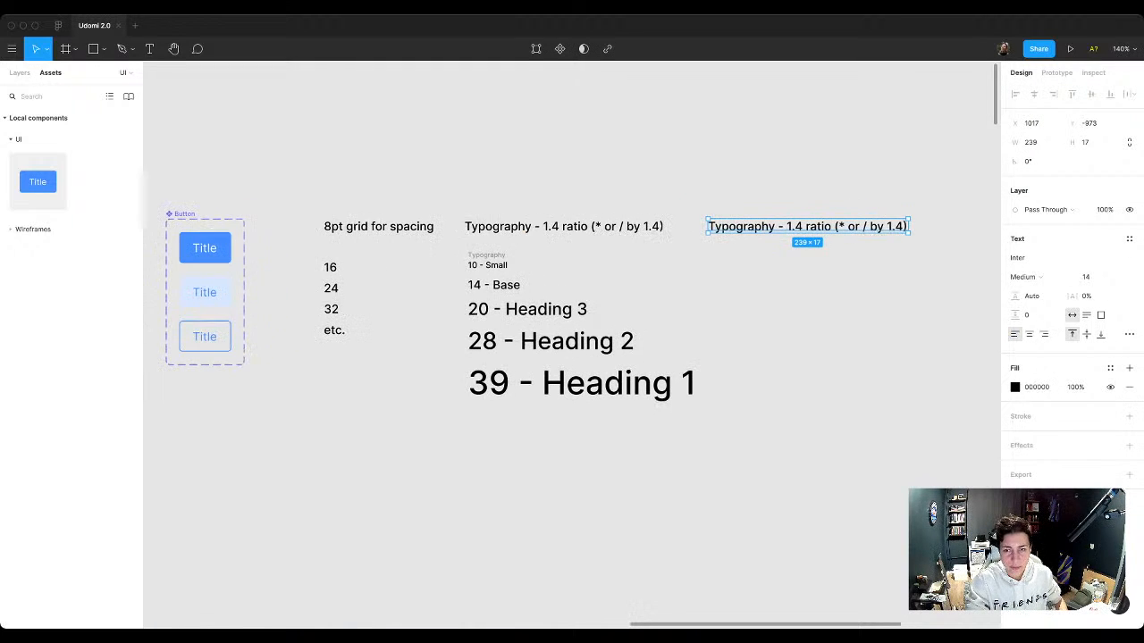
key("Return")
type("Li")
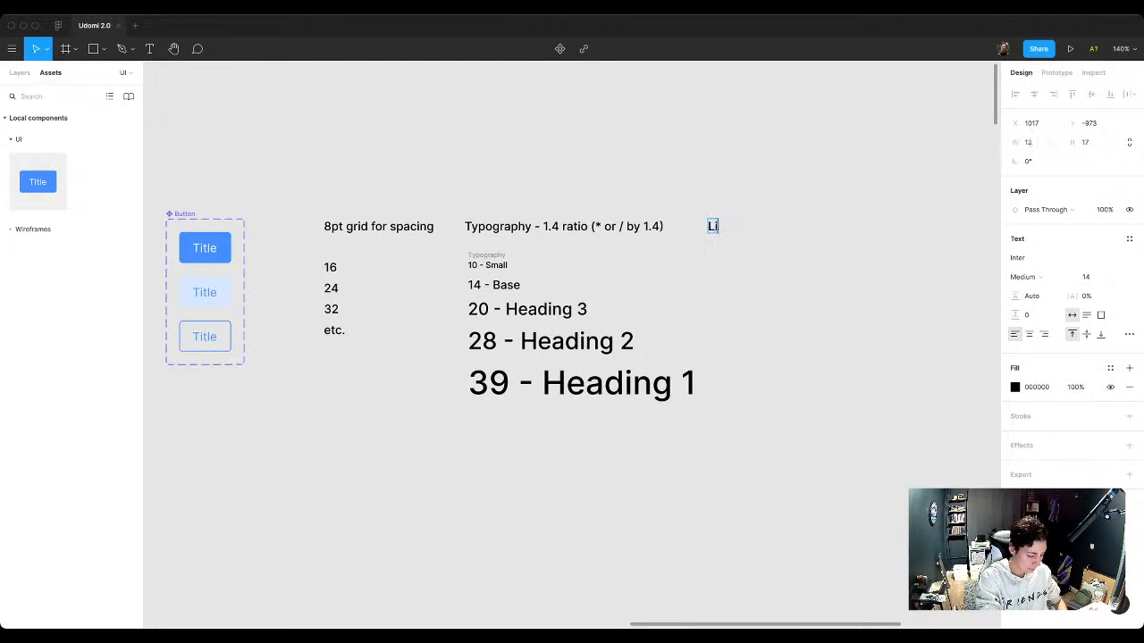
type("ne Height")
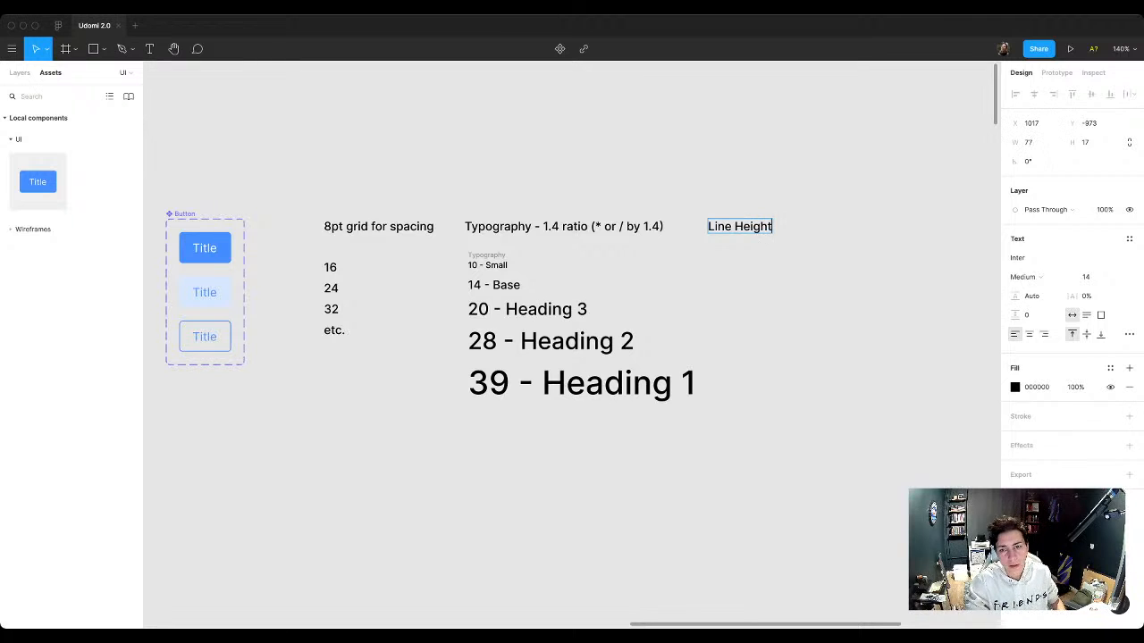
key("Escape")
left_click_drag(740, 227, 776, 227)
Step: Draw a horizontal arrow about 436 px long between the "14 - Base" and "20 - Heading 3" samples, extending under Line Height
key("l")
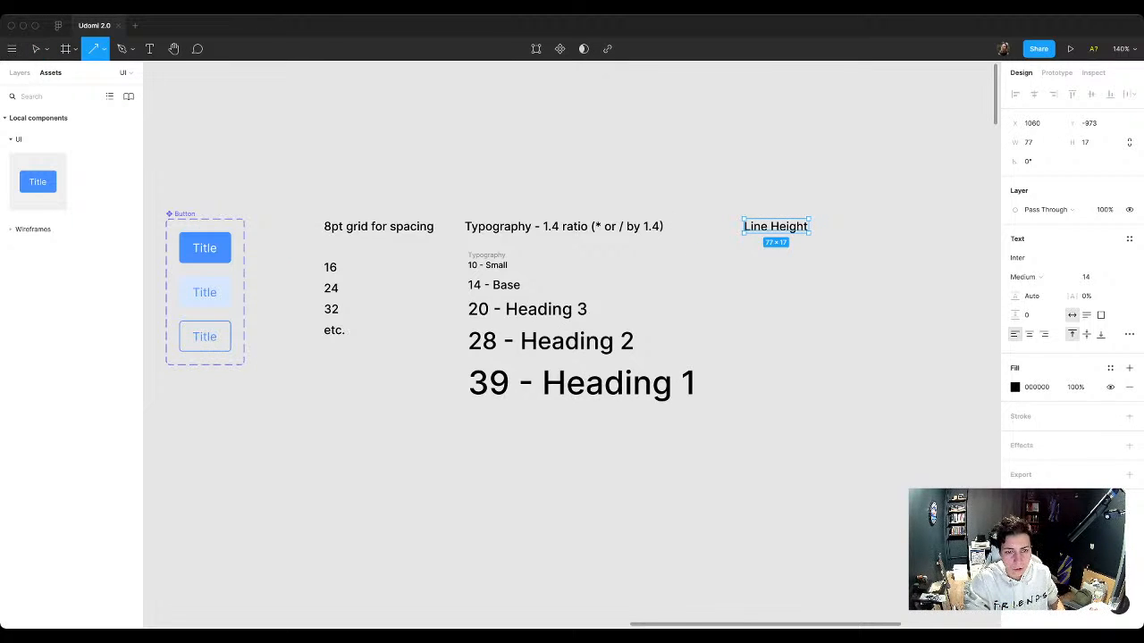
mouse_move(464, 293)
left_mouse_down()
mouse_move(871, 292)
mouse_move(830, 292)
left_mouse_up()
key("Escape")
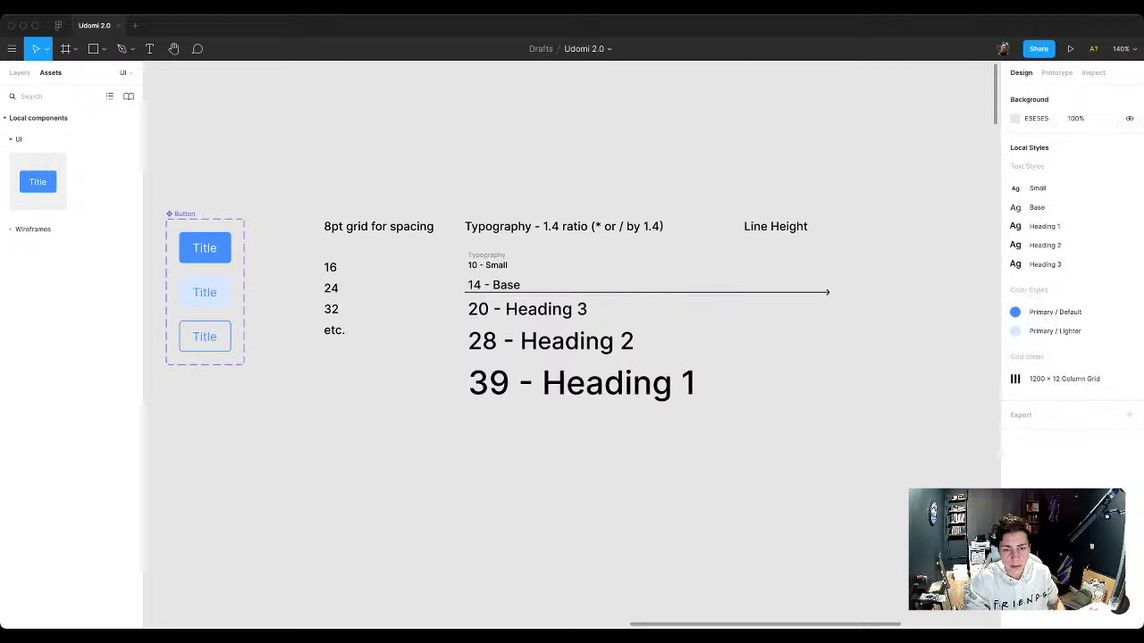
left_click_drag(647, 293, 647, 292)
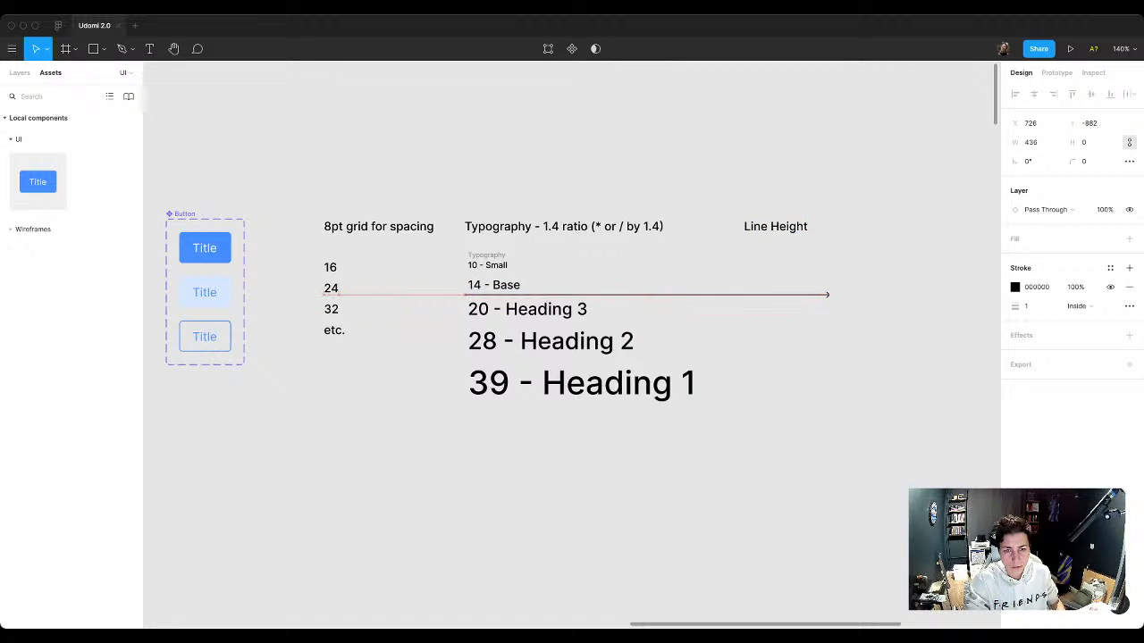
key("Escape")
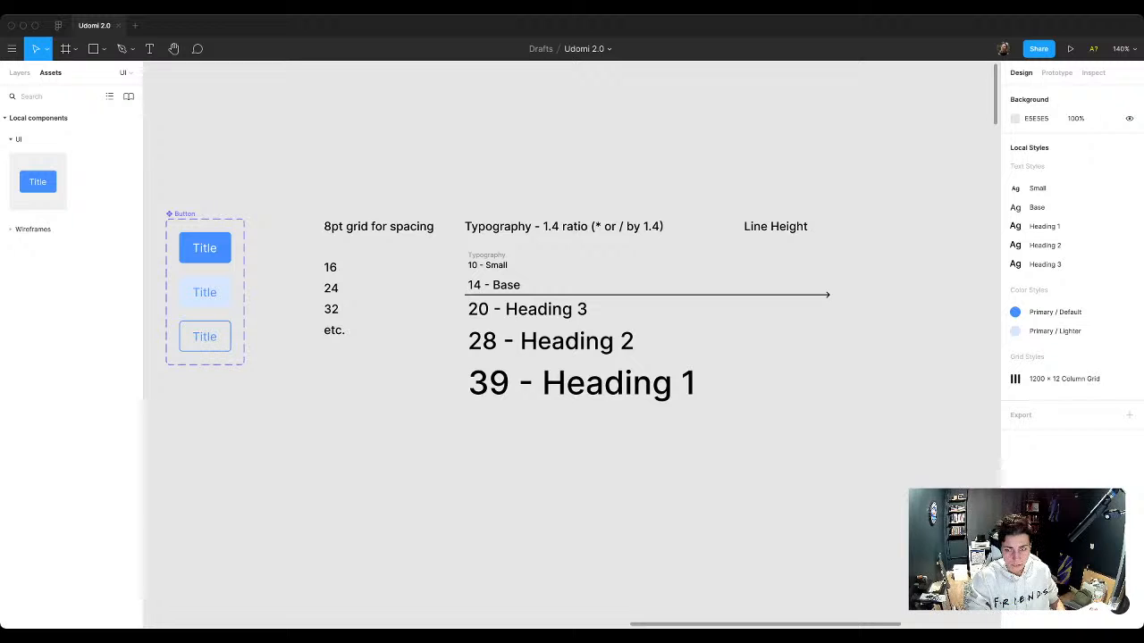
Step: Remove the arrowhead from the divider by setting its end cap to None
left_click(647, 295)
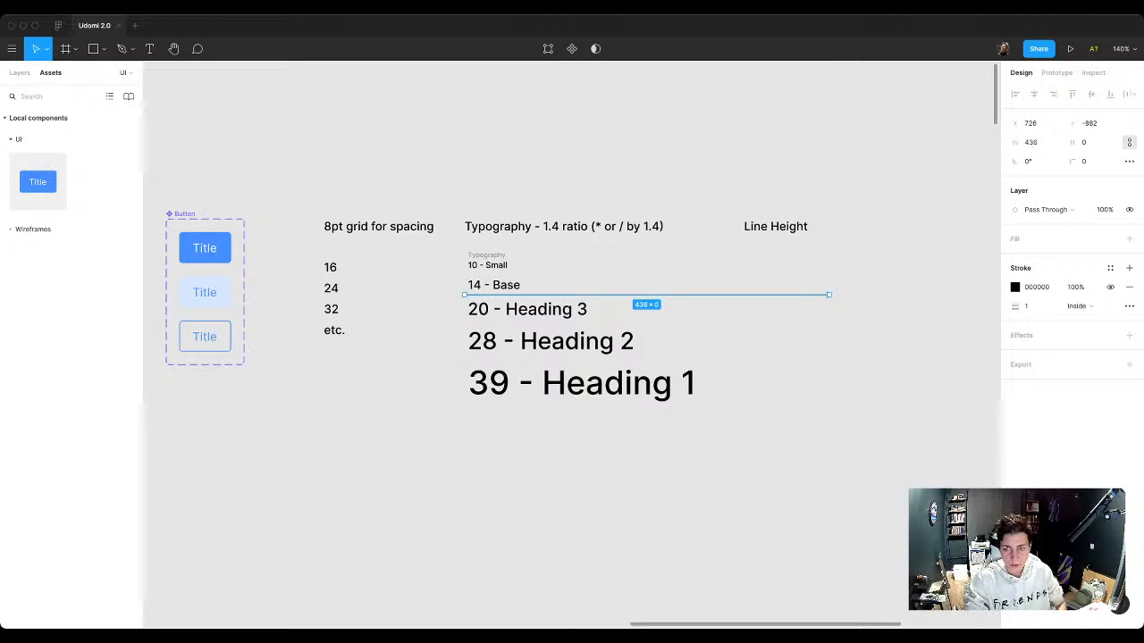
key("Return")
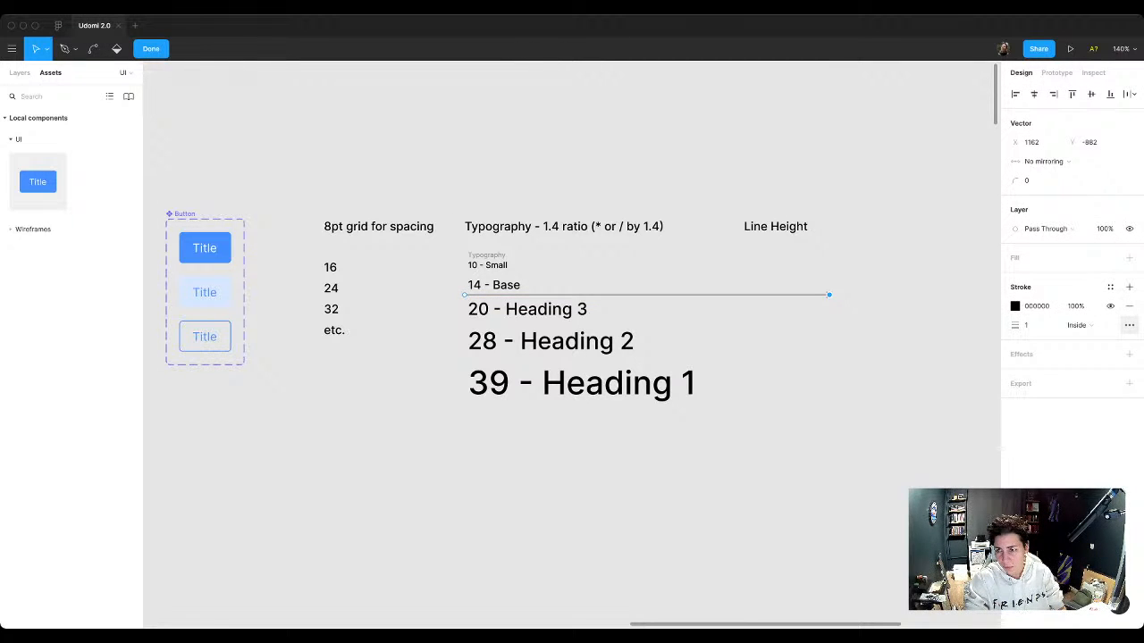
left_click(1129, 325)
left_click(898, 373)
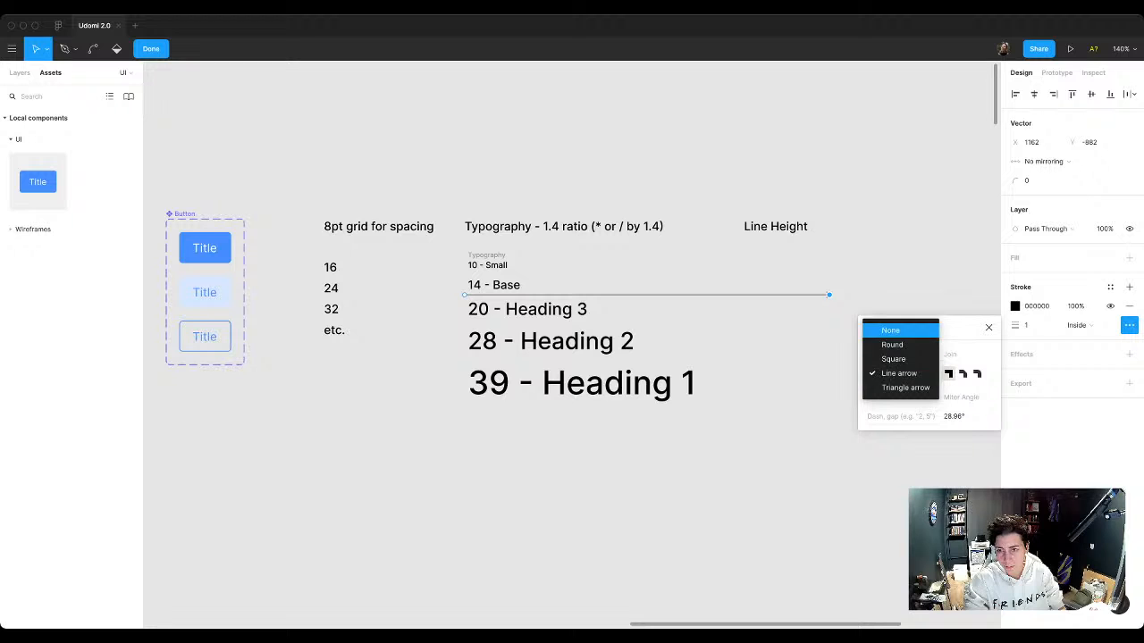
left_click(890, 330)
left_click(989, 327)
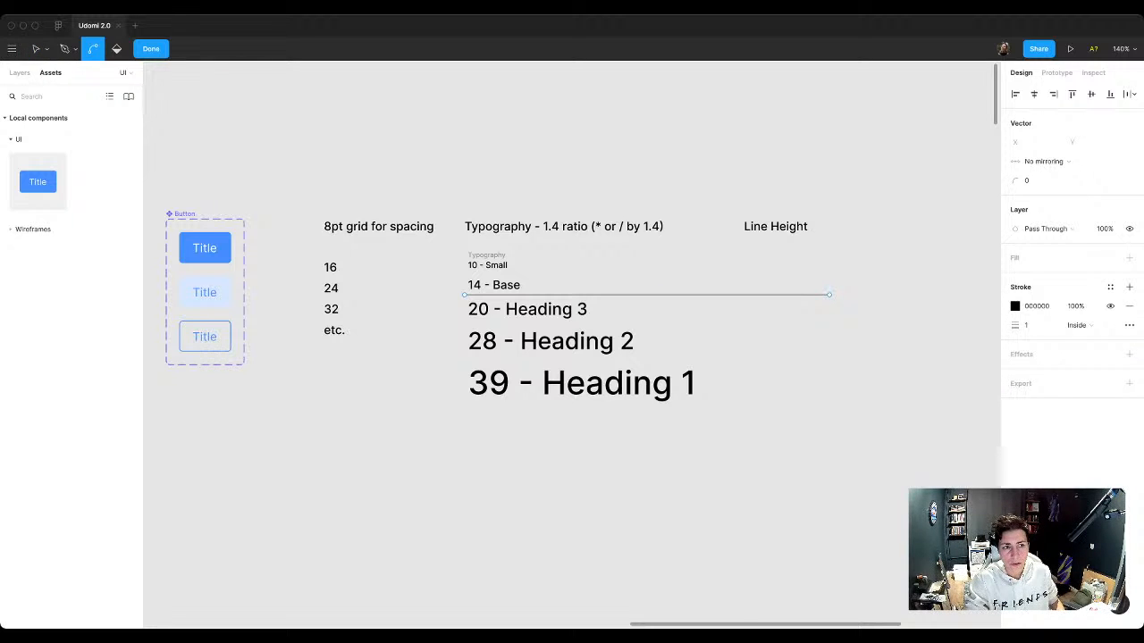
key("Escape")
Step: Duplicate the Line Height heading directly below itself, level with the small text samples, and change the copy's text to "150%"
left_click(775, 226)
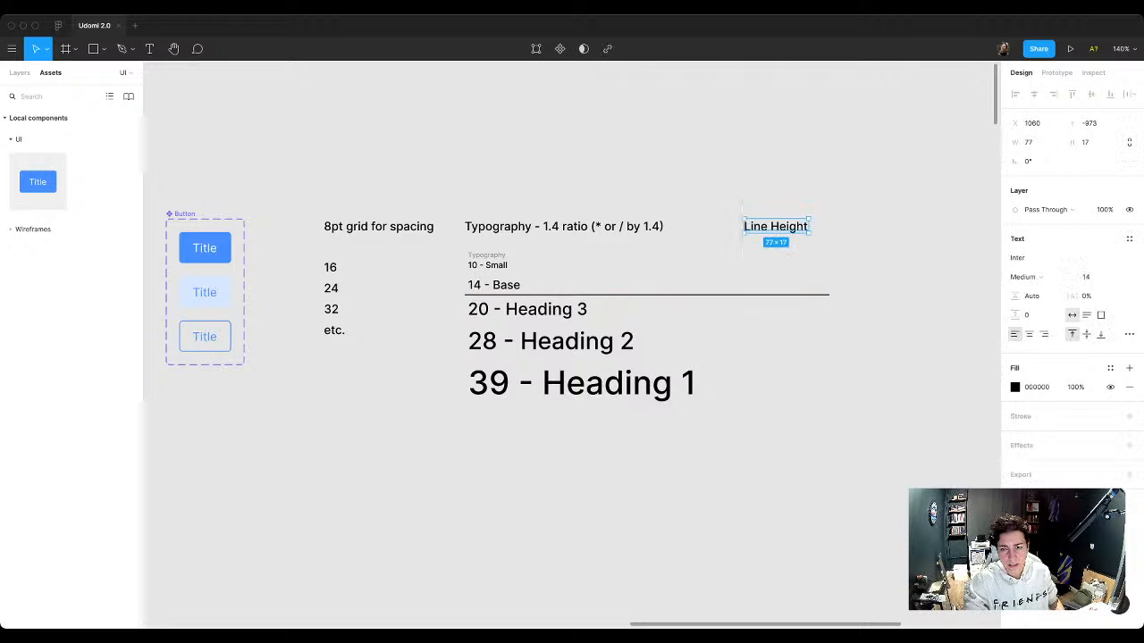
left_click_drag(774, 226, 774, 269)
key("Return")
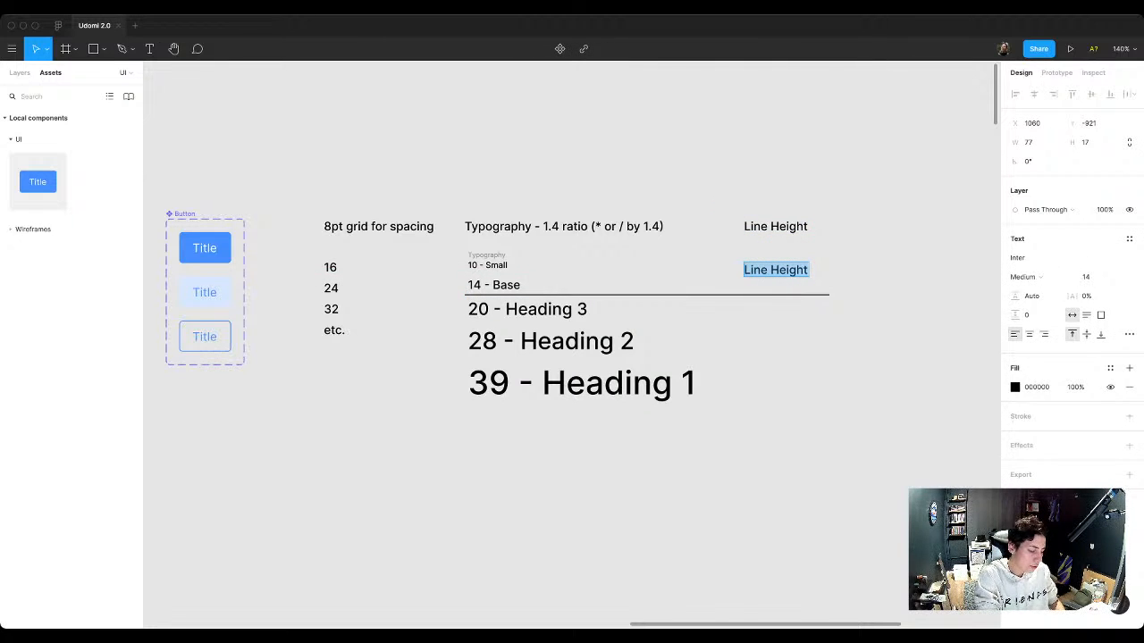
type("150%")
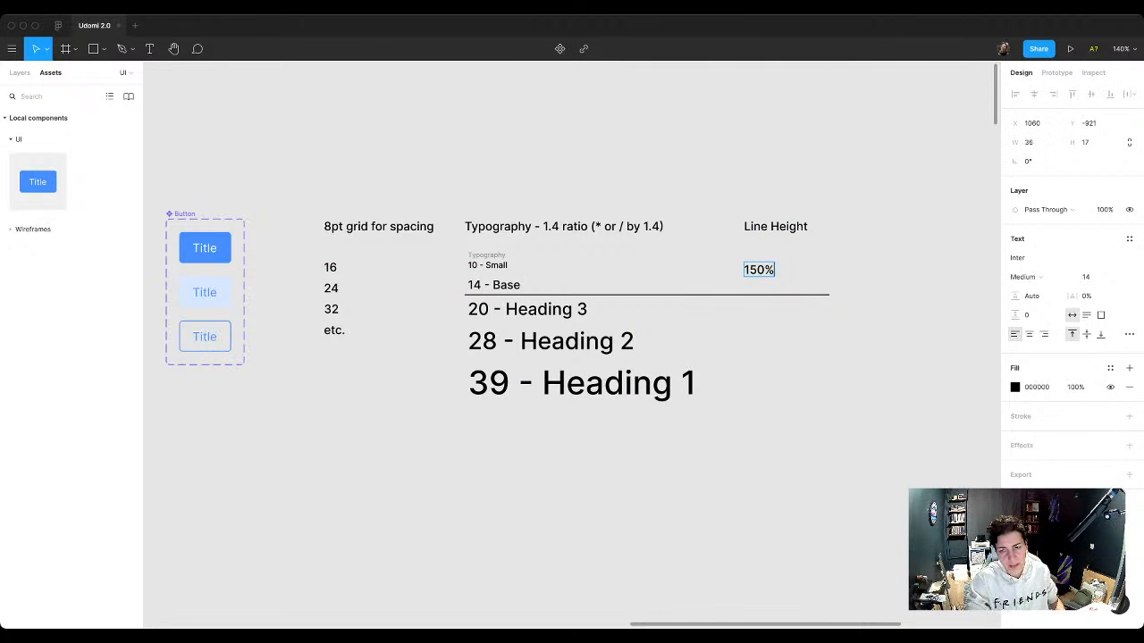
key("Escape")
Step: Extend the 150% note so it reads "150% (or line-height: 1.5;)"
key("Return")
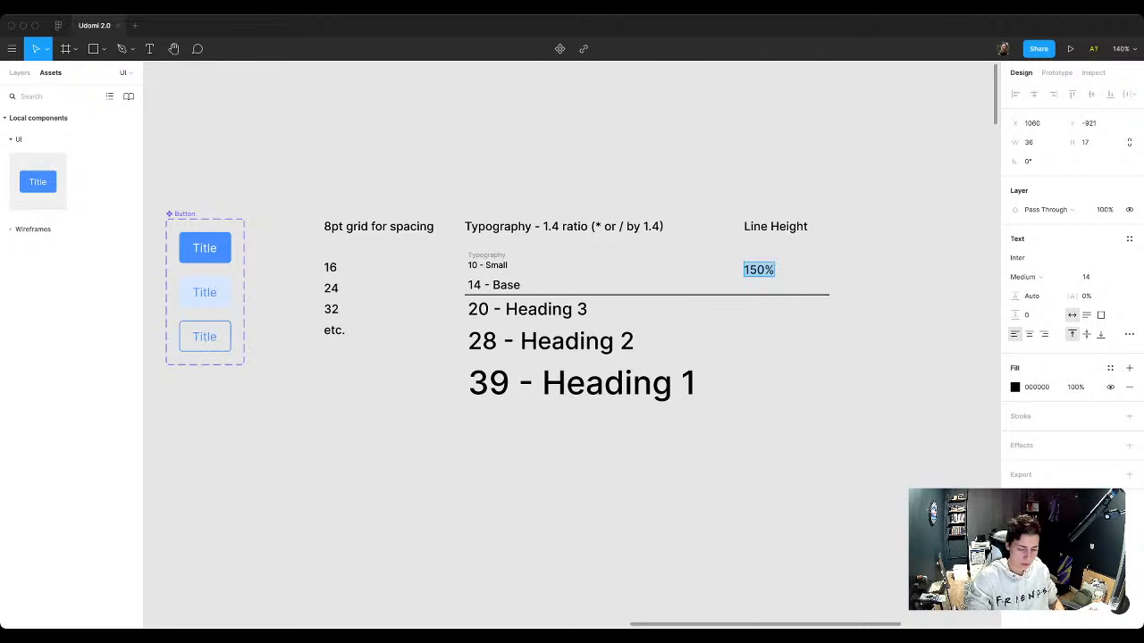
key("Right")
type("()")
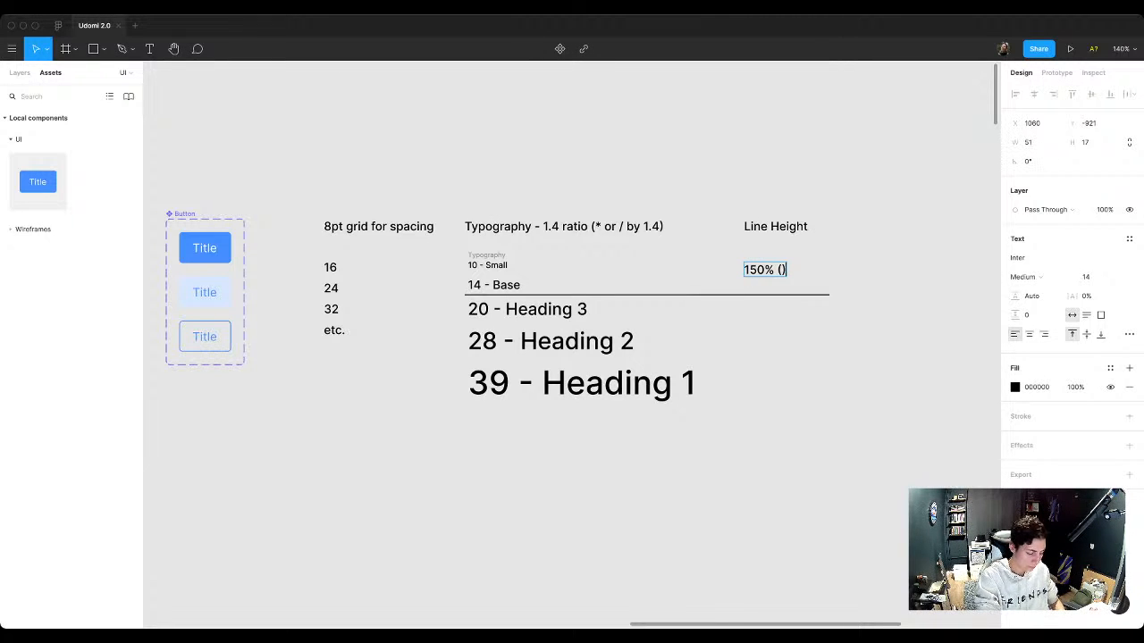
type("or line-h")
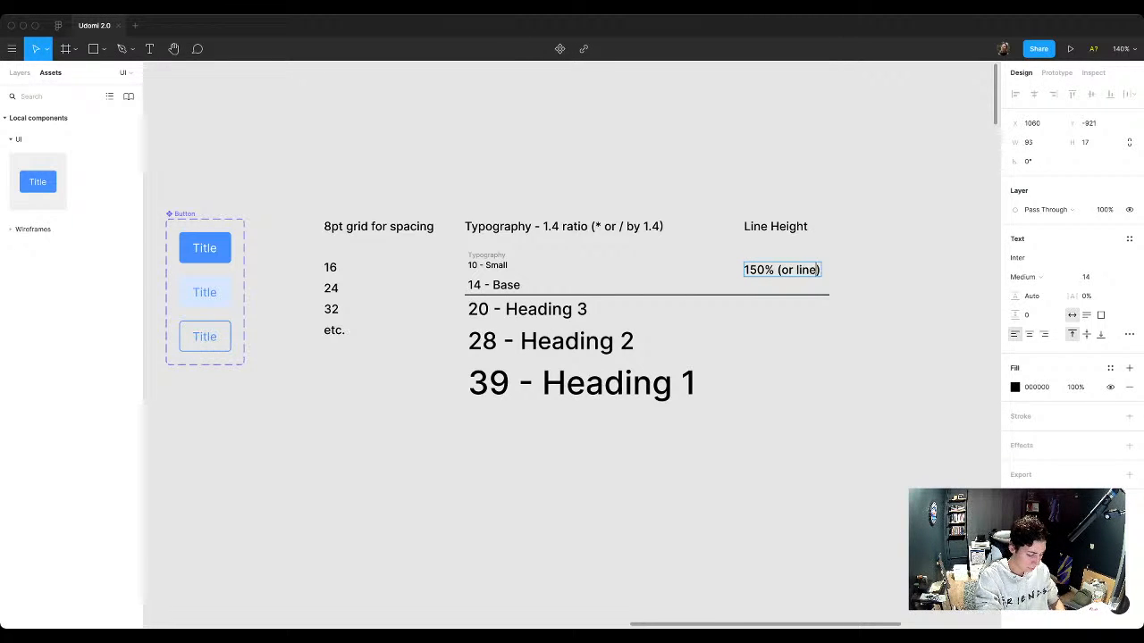
type("eight")
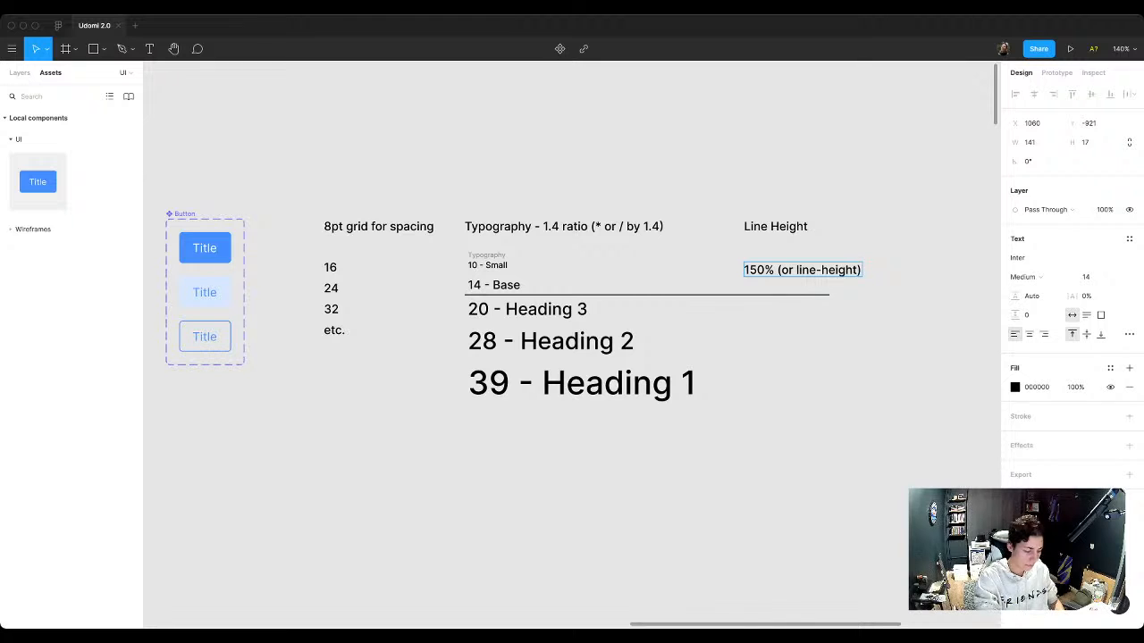
type(": 1.5")
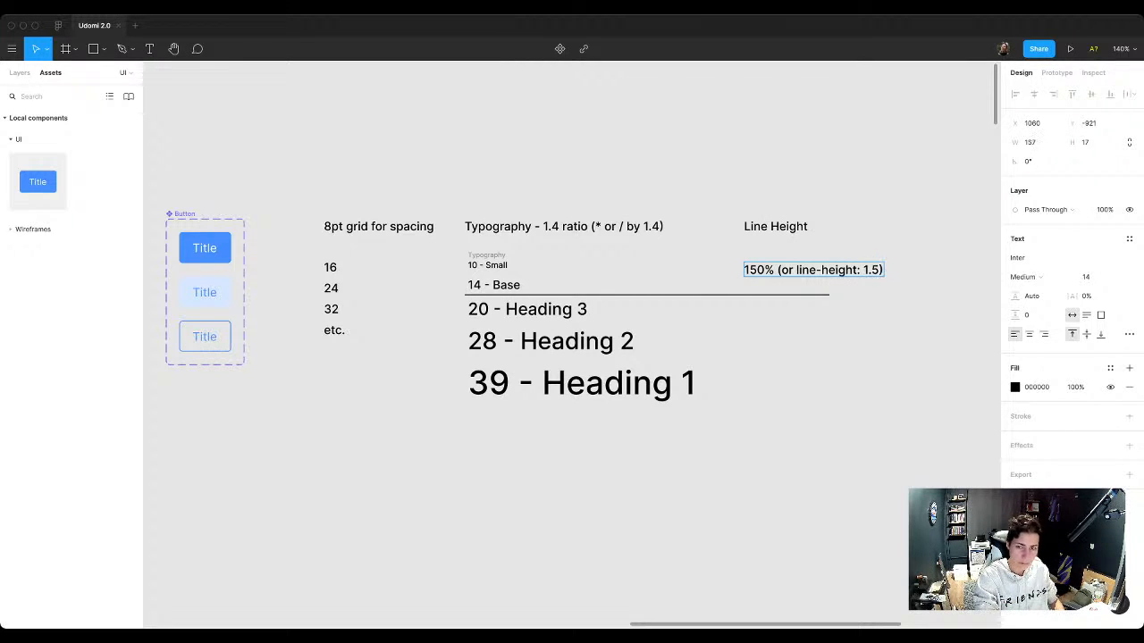
type(";")
key("Escape")
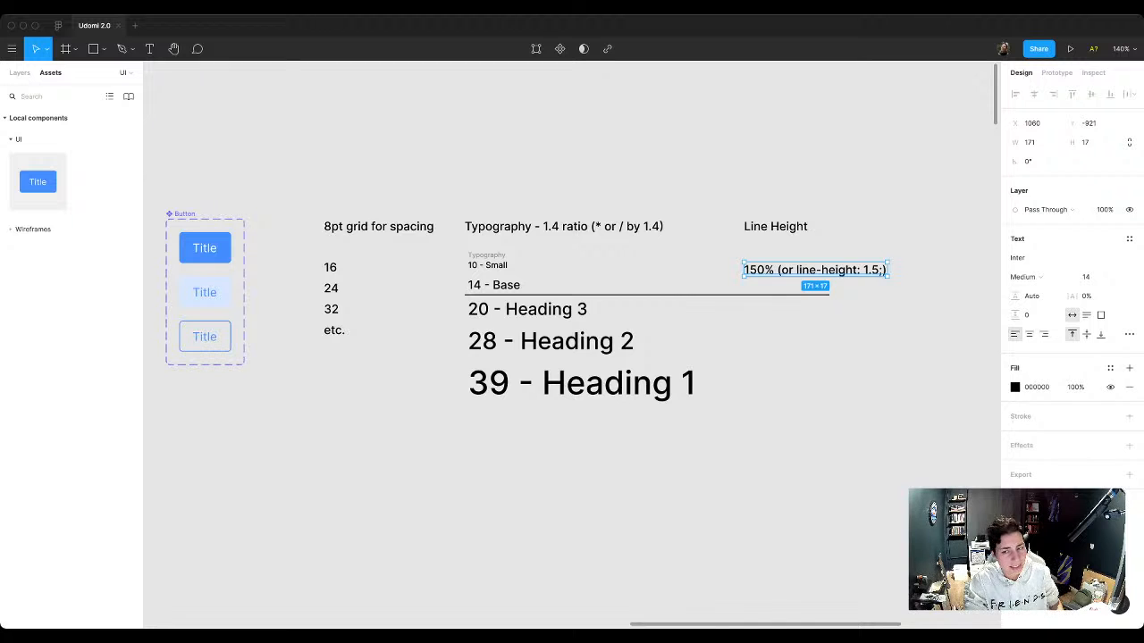
key("Escape")
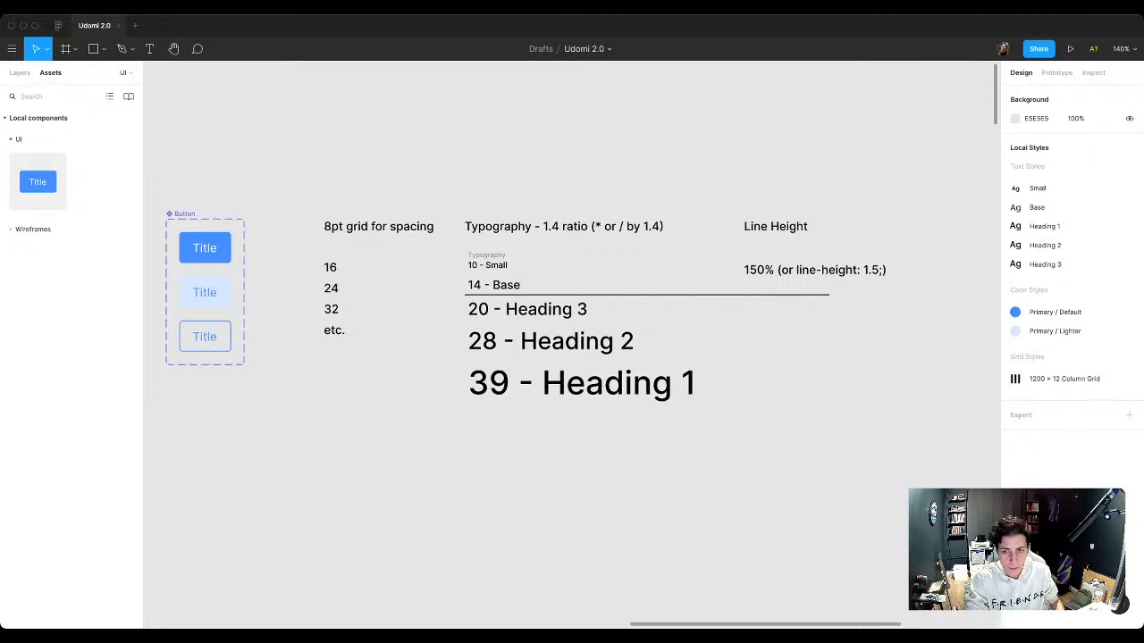
Step: Lengthen the divider to about 588 px so it extends past the line-height note, keeping it horizontal
left_click(805, 295)
left_click_drag(829, 295, 957, 302)
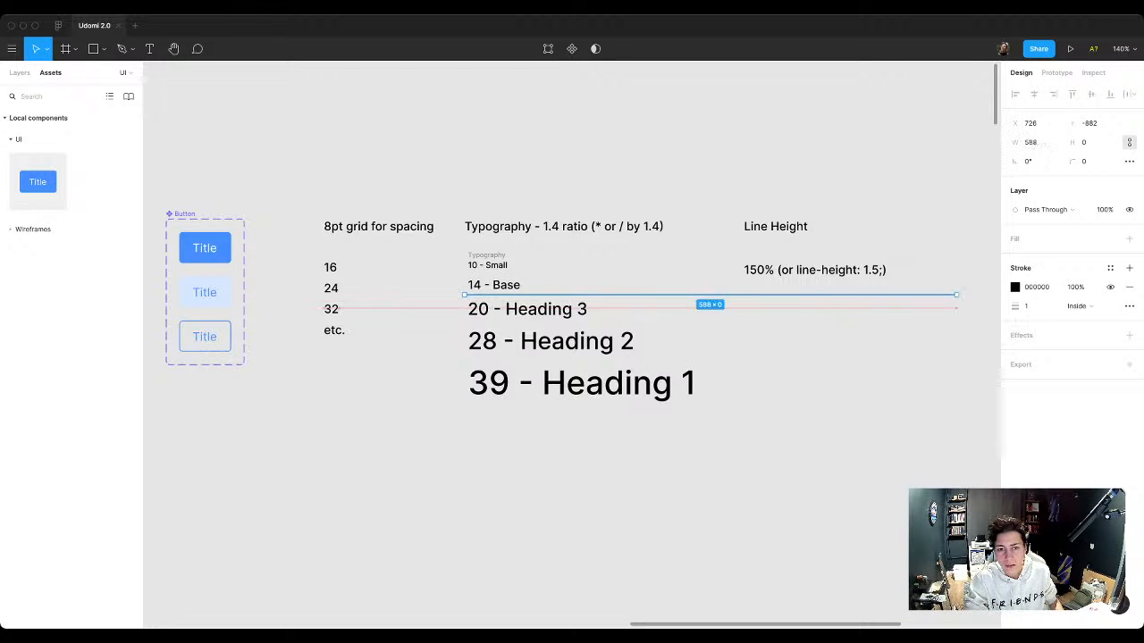
left_click(903, 344)
Step: Duplicate the line-height note below the divider, beside the Heading 2 sample, and change the copy's percentage to 130%
left_click(815, 270)
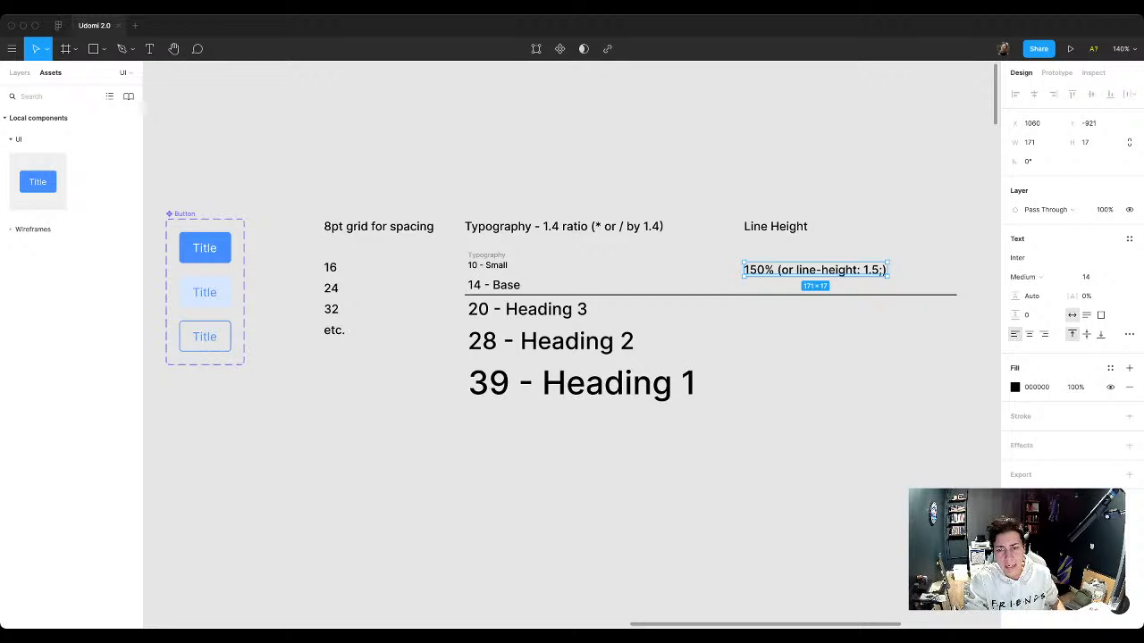
left_click_drag(815, 270, 815, 344)
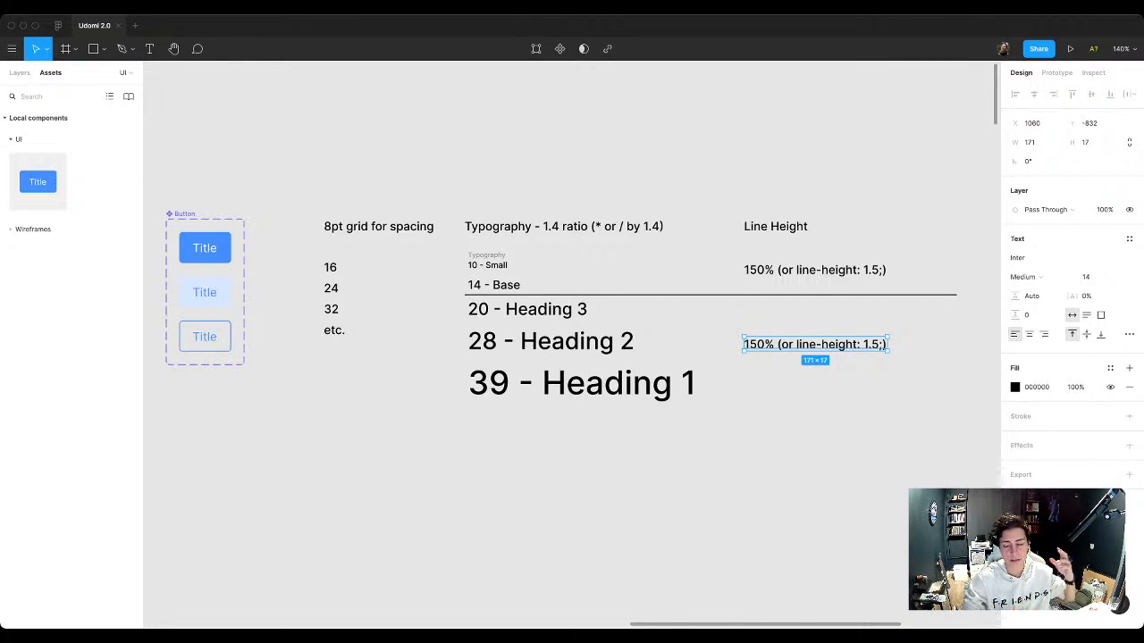
double_click(757, 344)
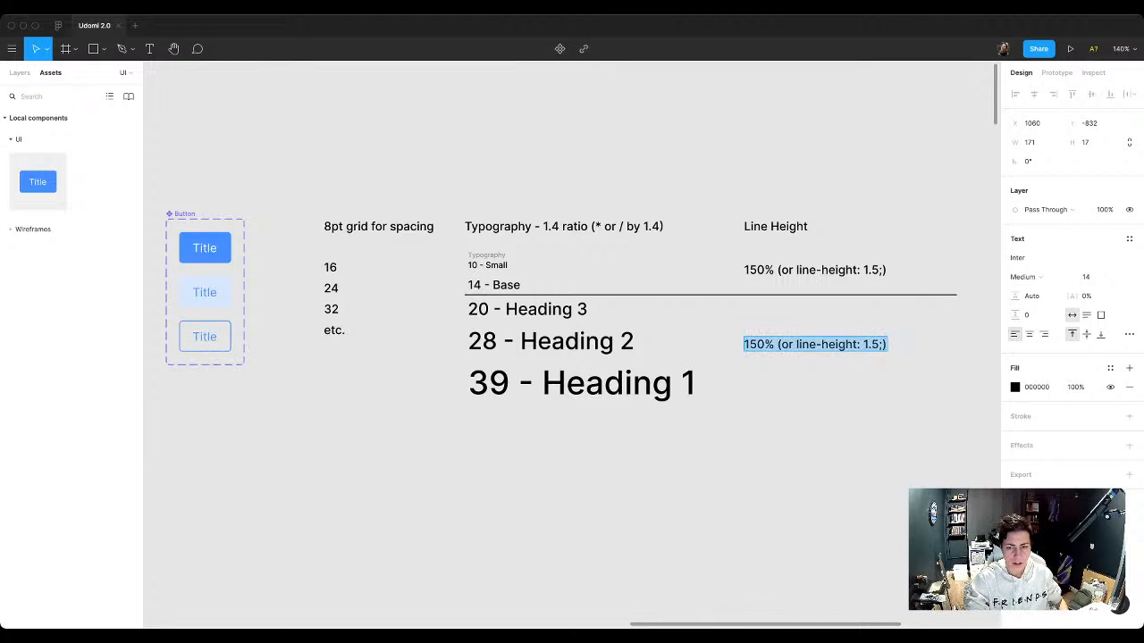
left_click(757, 344)
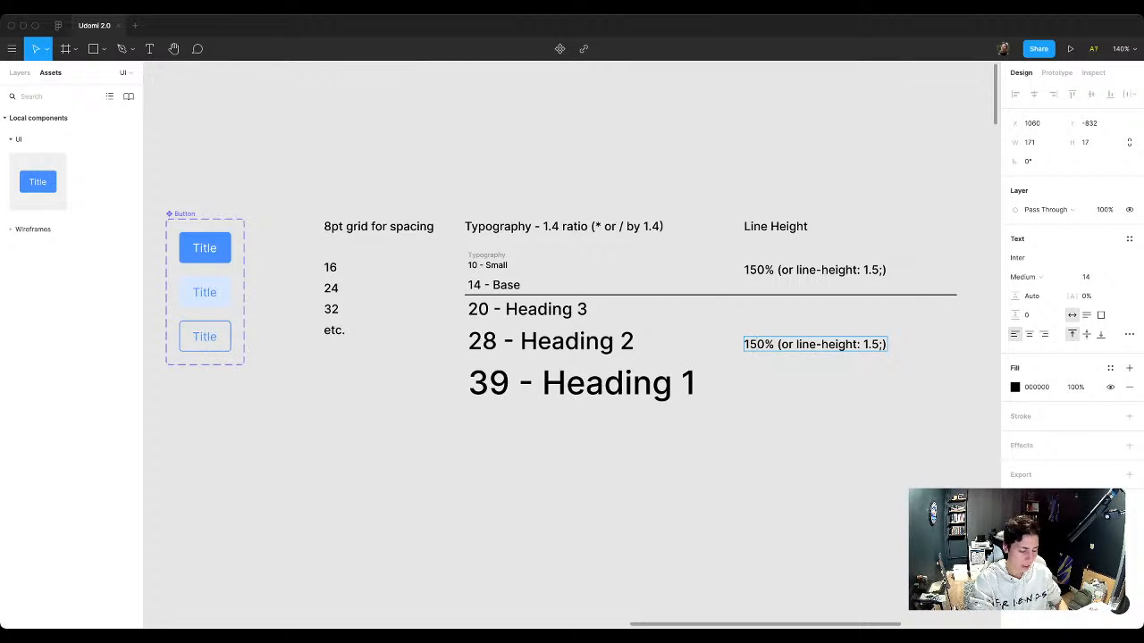
key("BackSpace")
type("3")
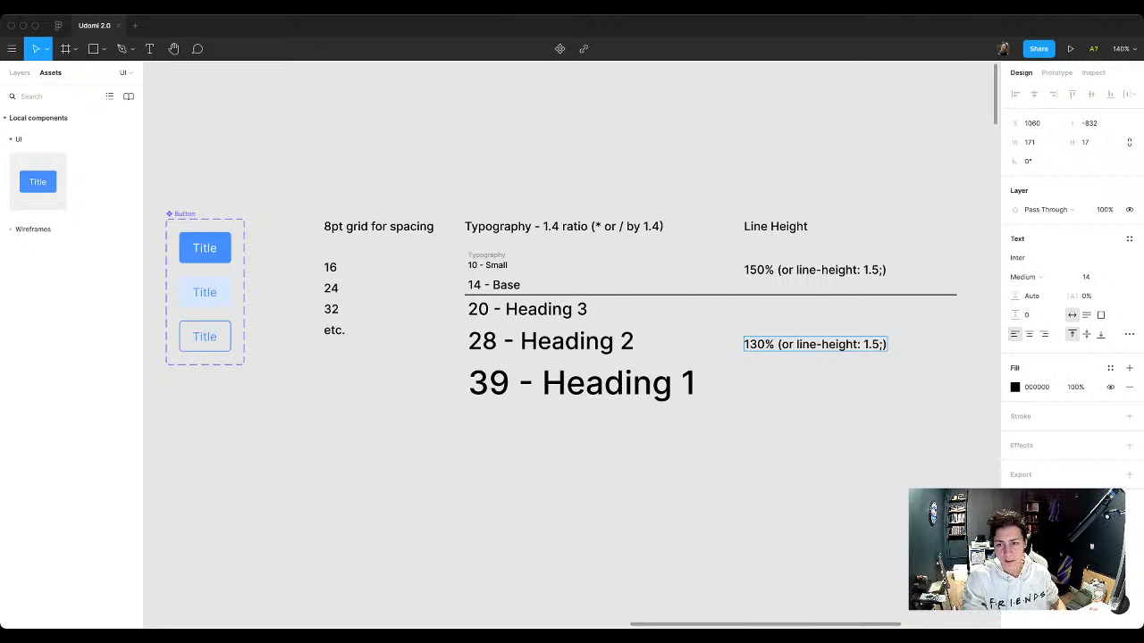
Step: Change the line-height value in the parentheses of the 130% note to 1.3
left_click_drag(879, 344, 871, 344)
type("2")
key("BackSpace")
type("3")
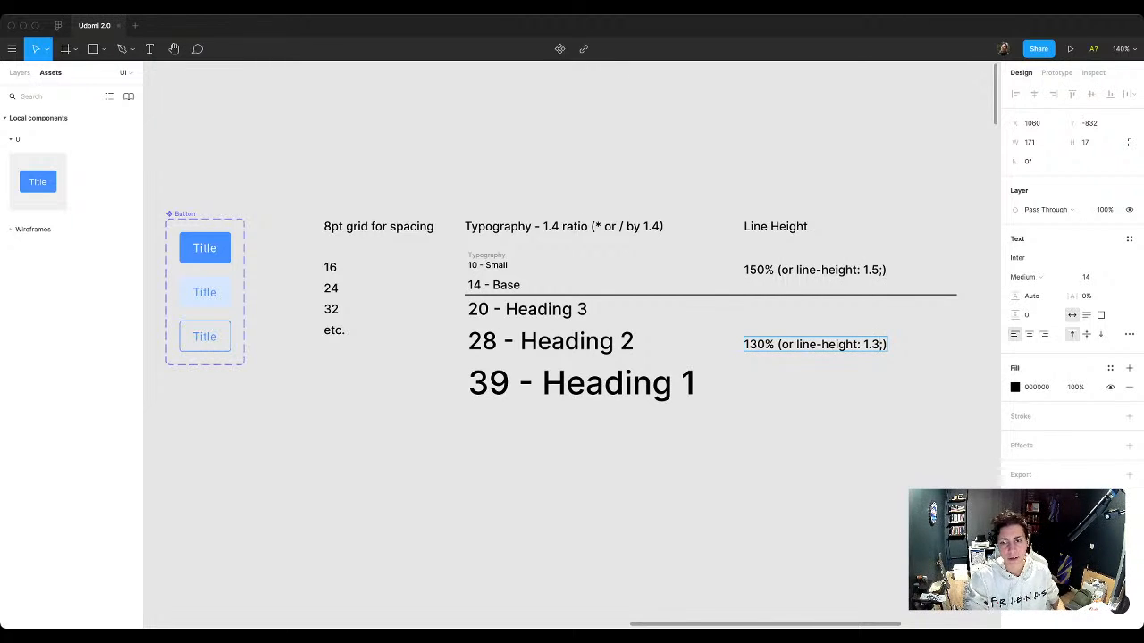
key("Escape")
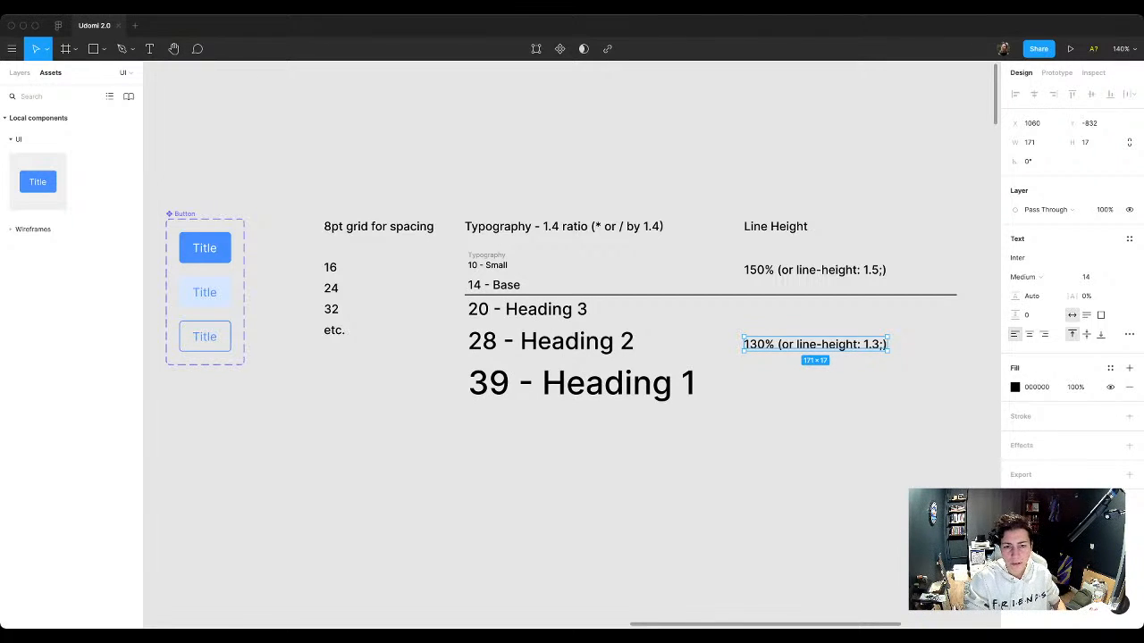
key("Escape")
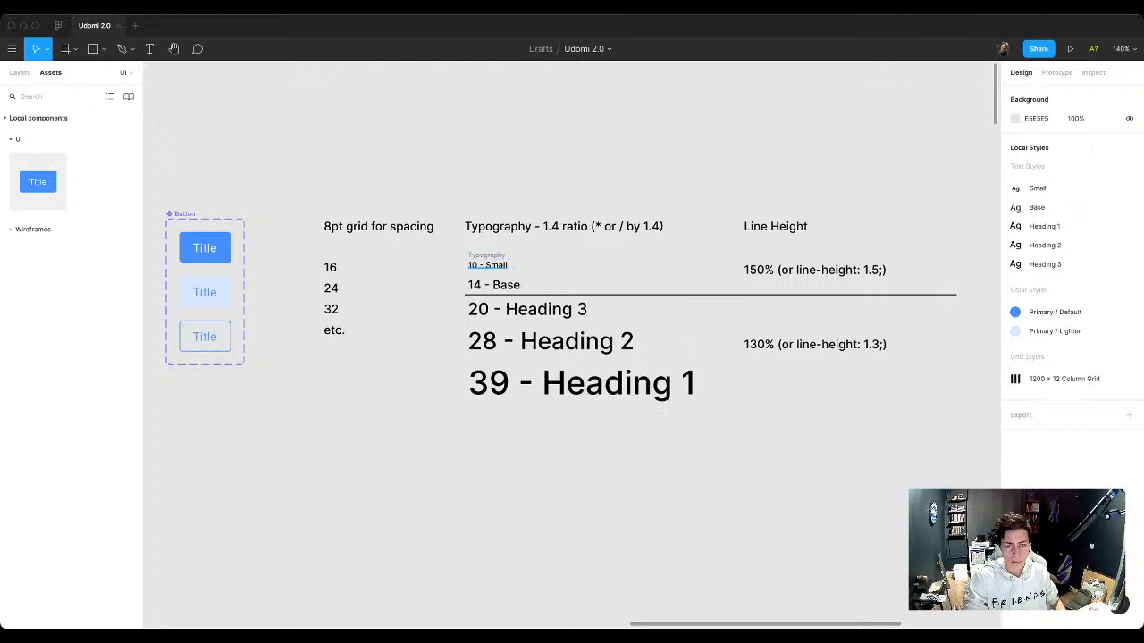
Step: Delete the tiny Typography label above the "10 - Small" sample
left_click(486, 256)
key("Escape")
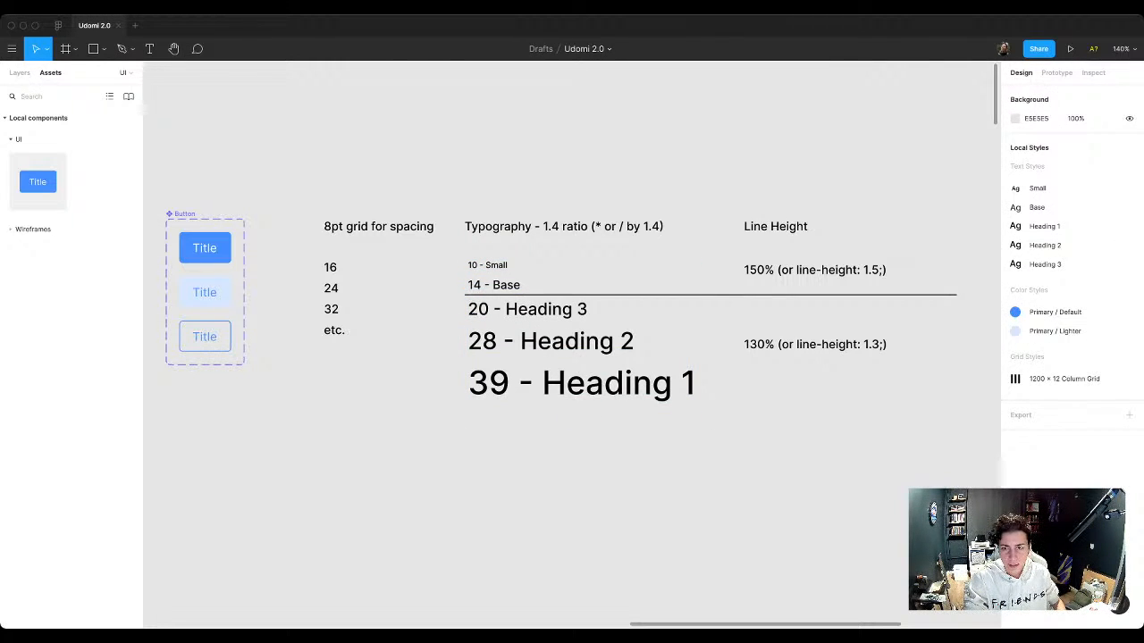
Step: Nudge the divider, heading samples and 130% note down, and shift the samples and note one extra nudge below the divider
left_click_drag(451, 290, 887, 446)
key("shift+Down")
key("shift+Down")
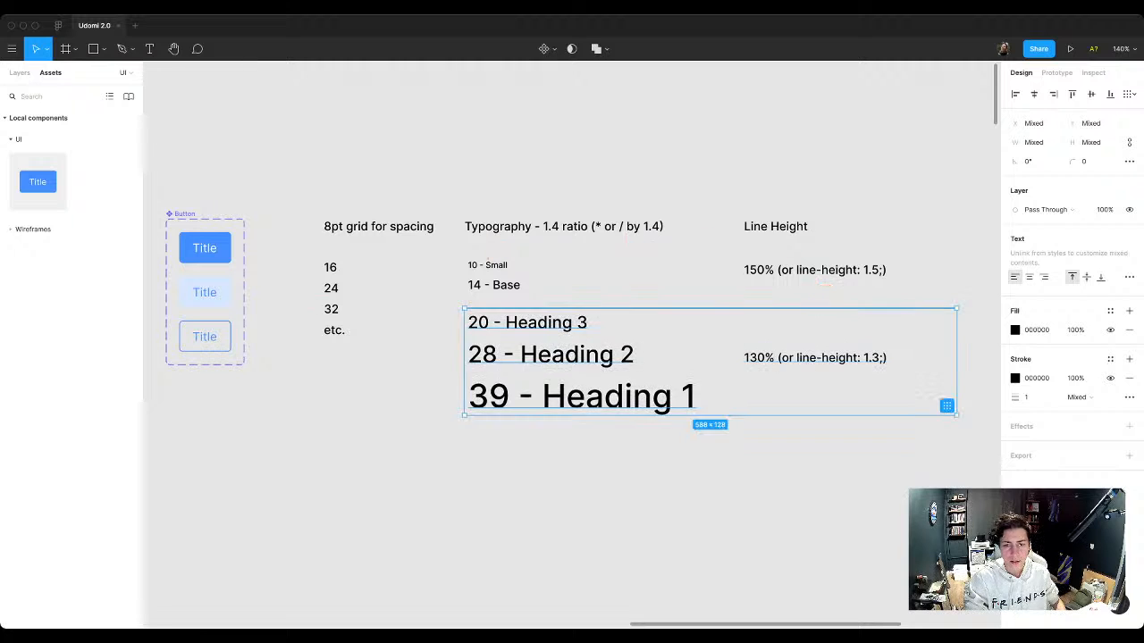
key("Escape")
left_click_drag(451, 319, 825, 469)
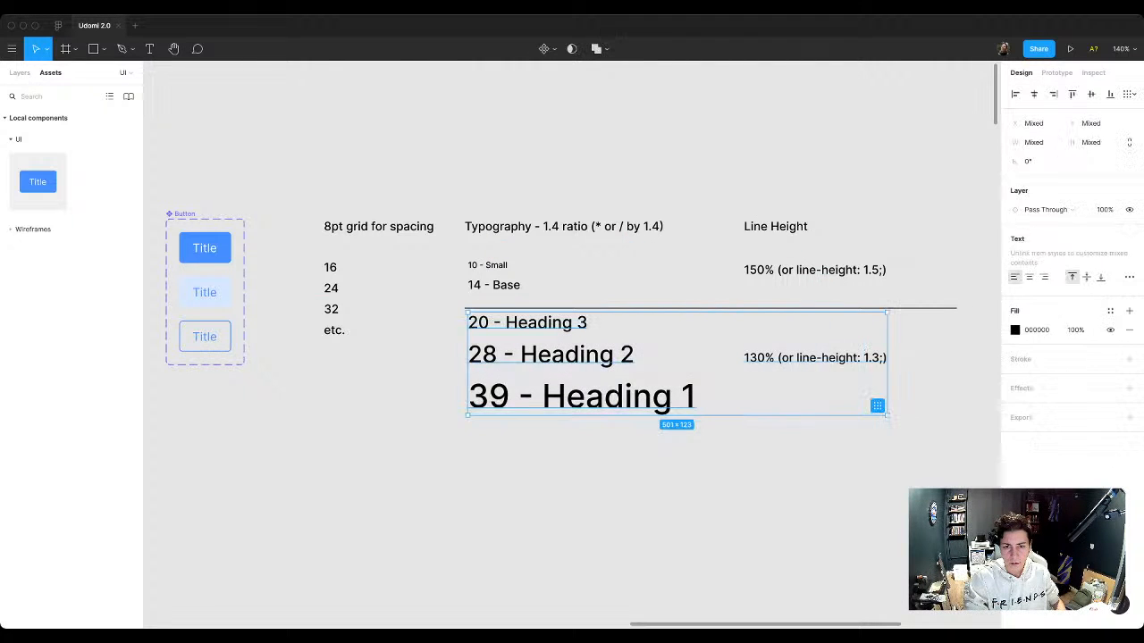
key("shift+Down")
key("Escape")
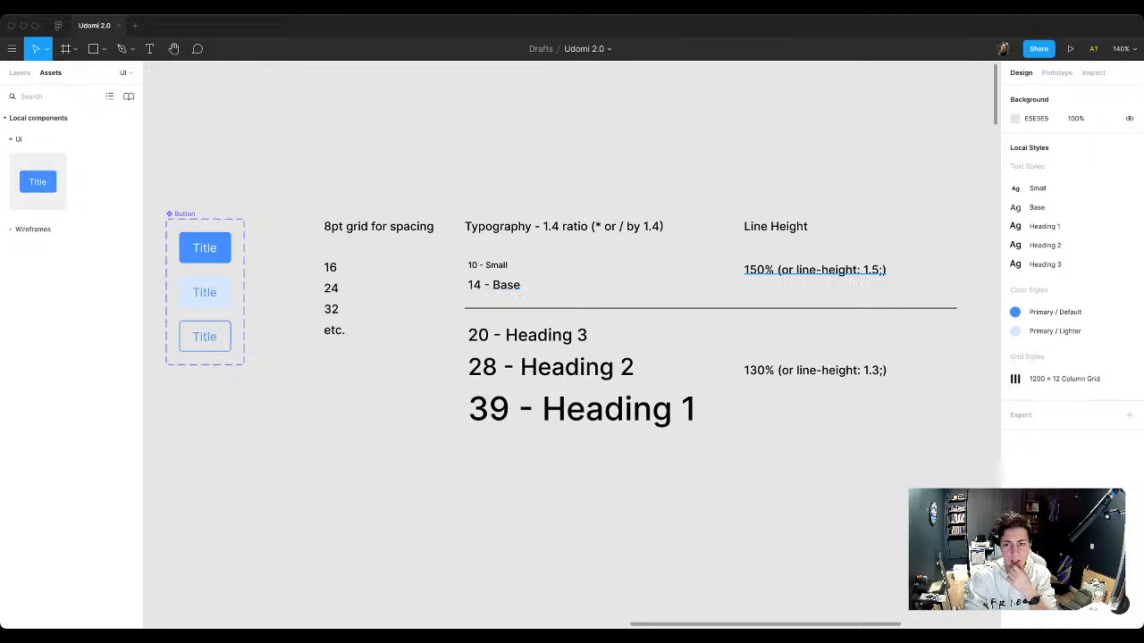
Step: Set the line height of the Small text style to 150%
left_click(488, 265)
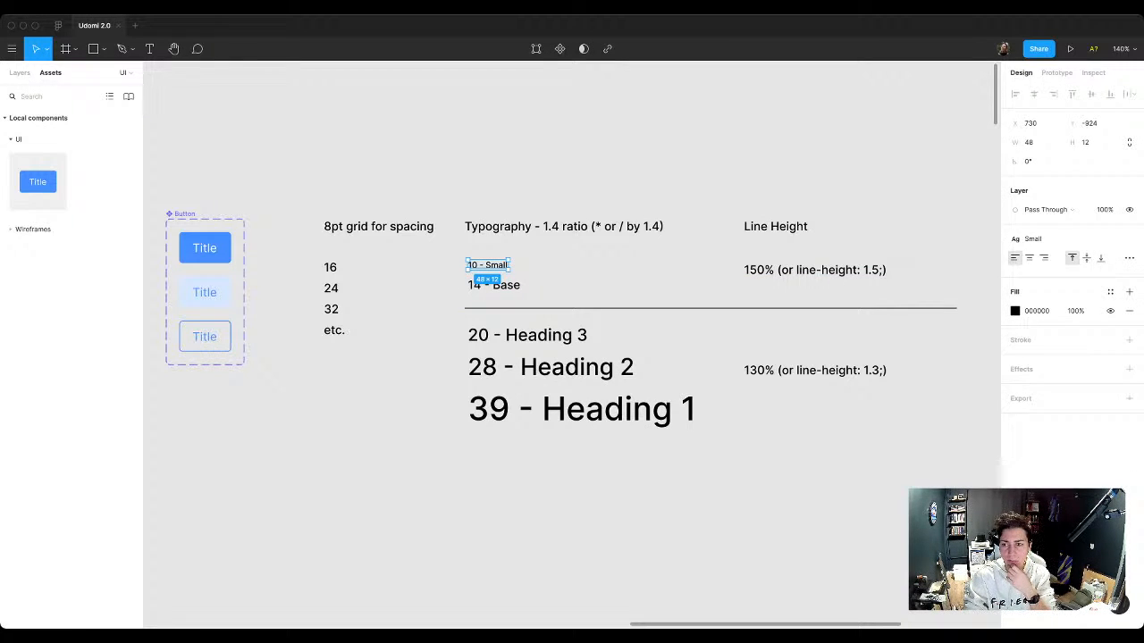
left_click(1112, 239)
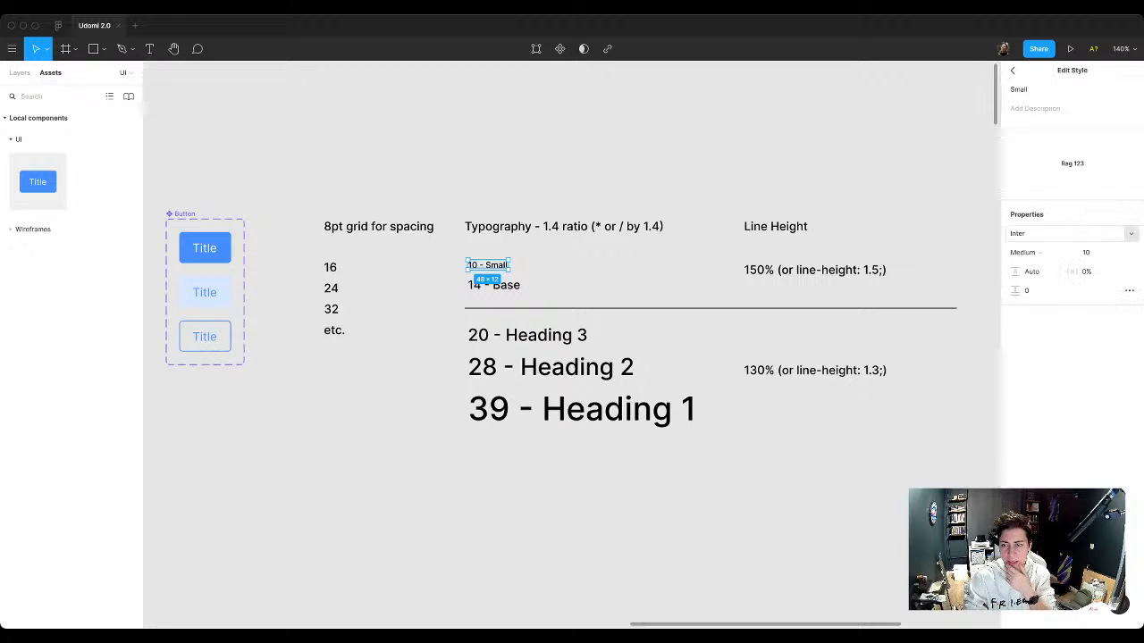
left_click(1032, 271)
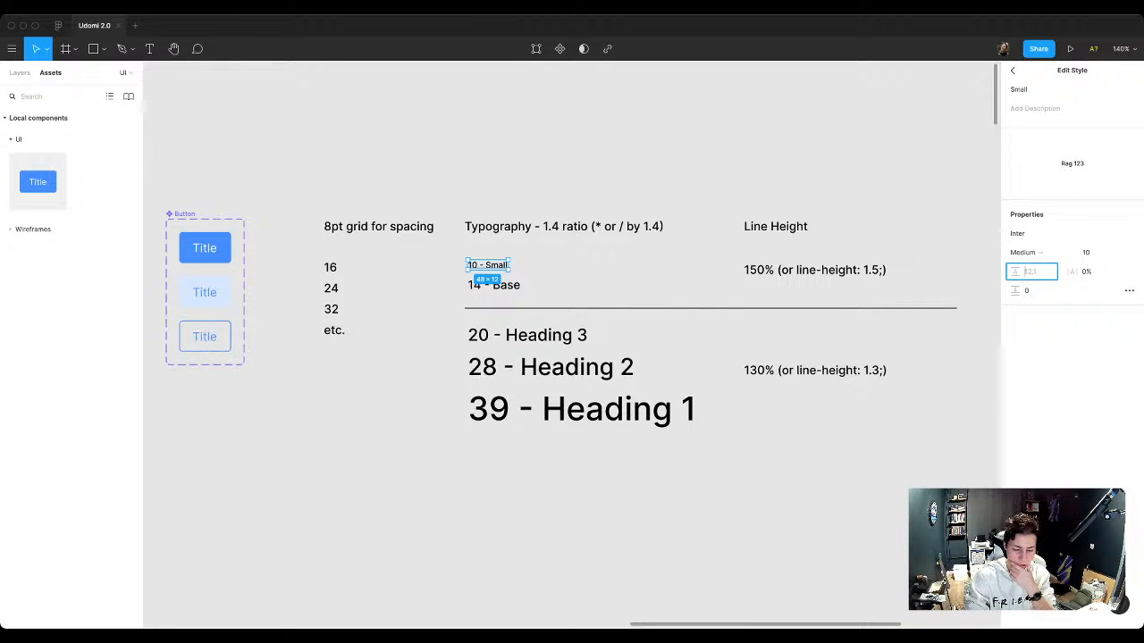
type("150")
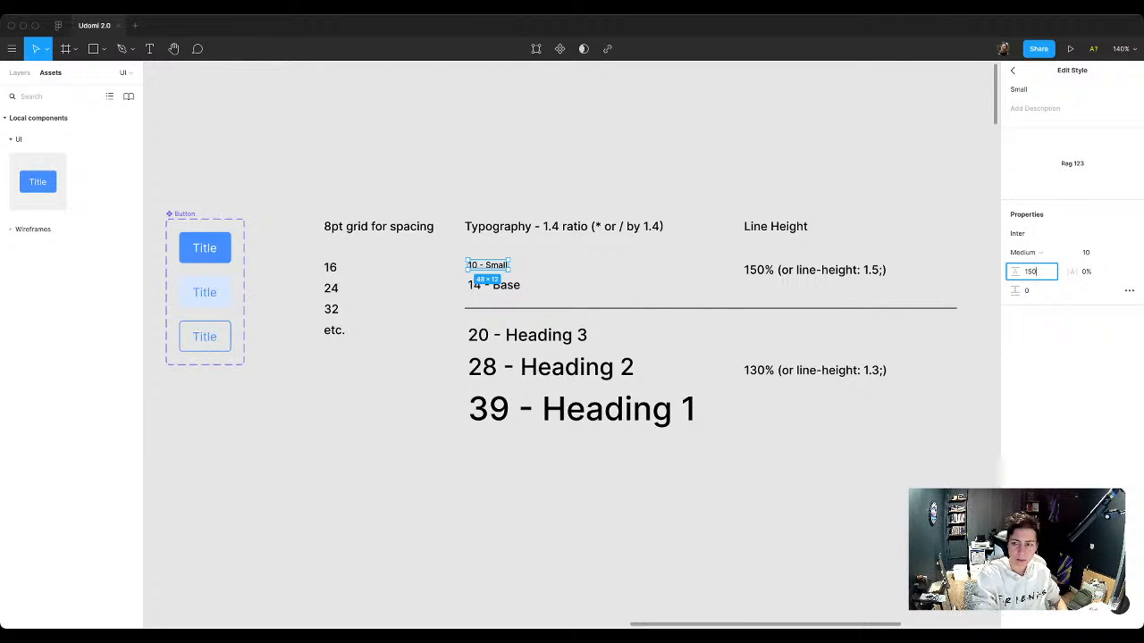
type("%")
key("BackSpace")
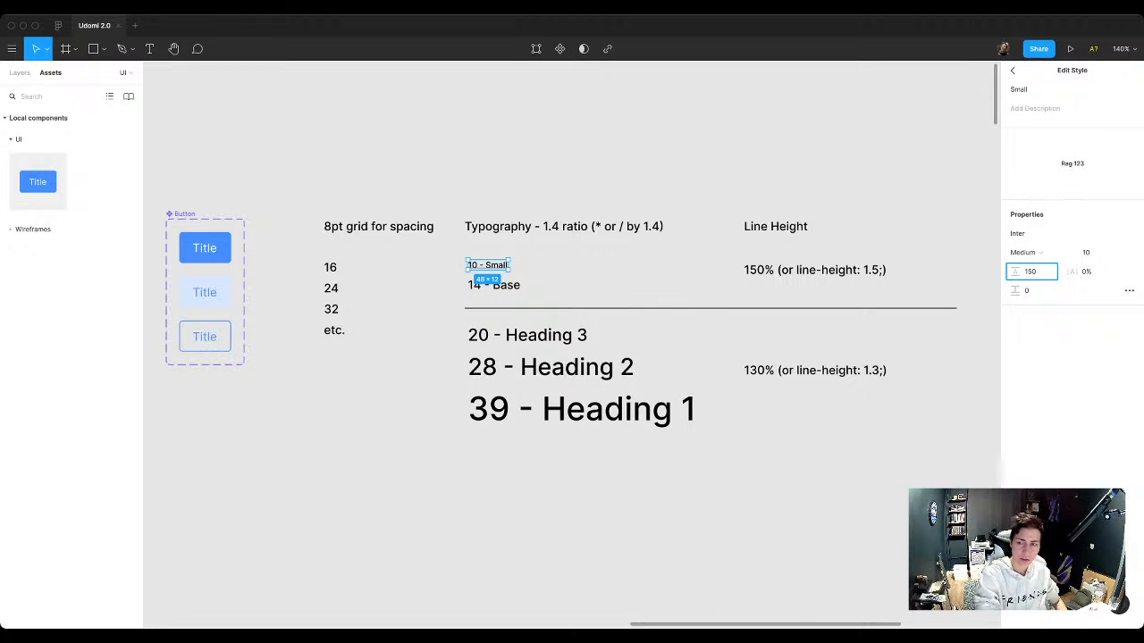
type("%")
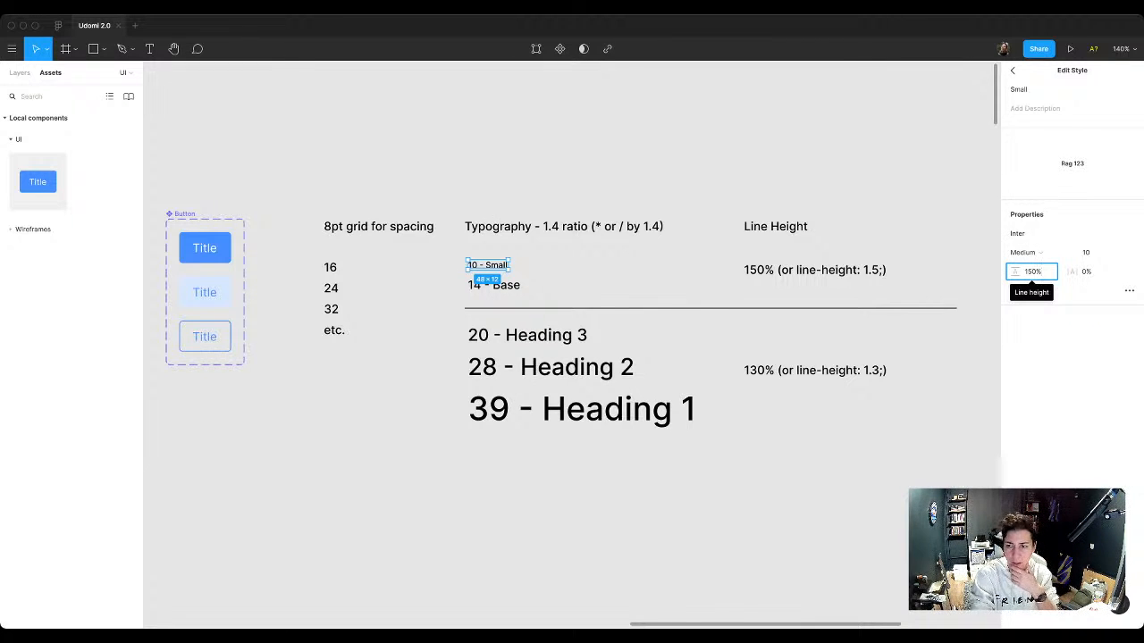
key("Return")
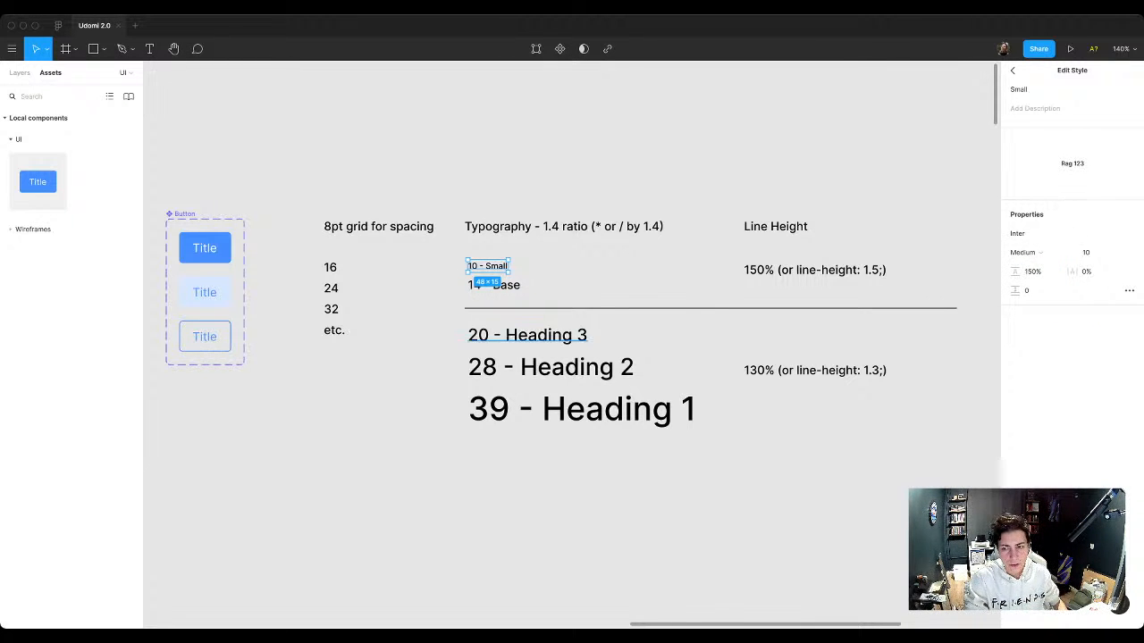
Step: Set the line height of the Heading 3 text style to 130%
left_click(528, 335)
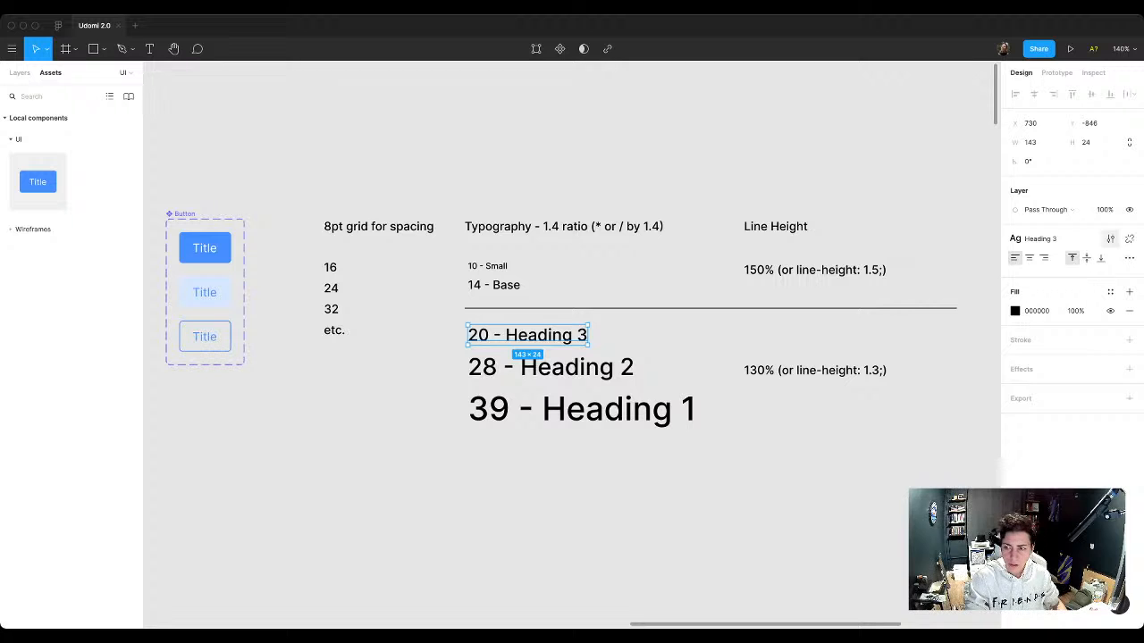
left_click(1110, 238)
left_click(1031, 271)
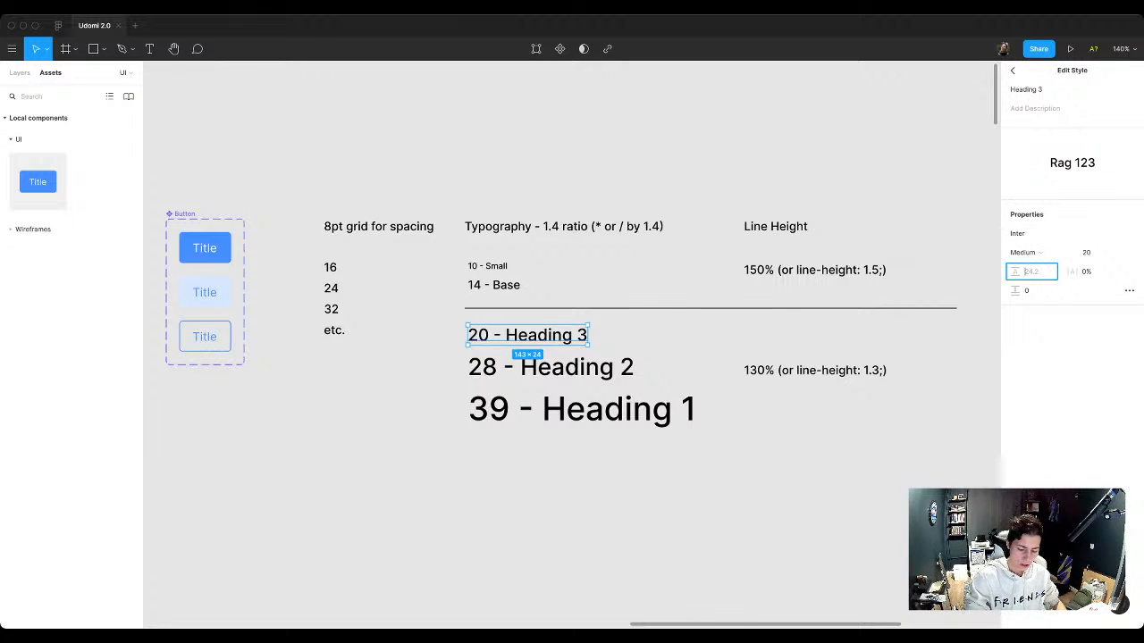
type("130%")
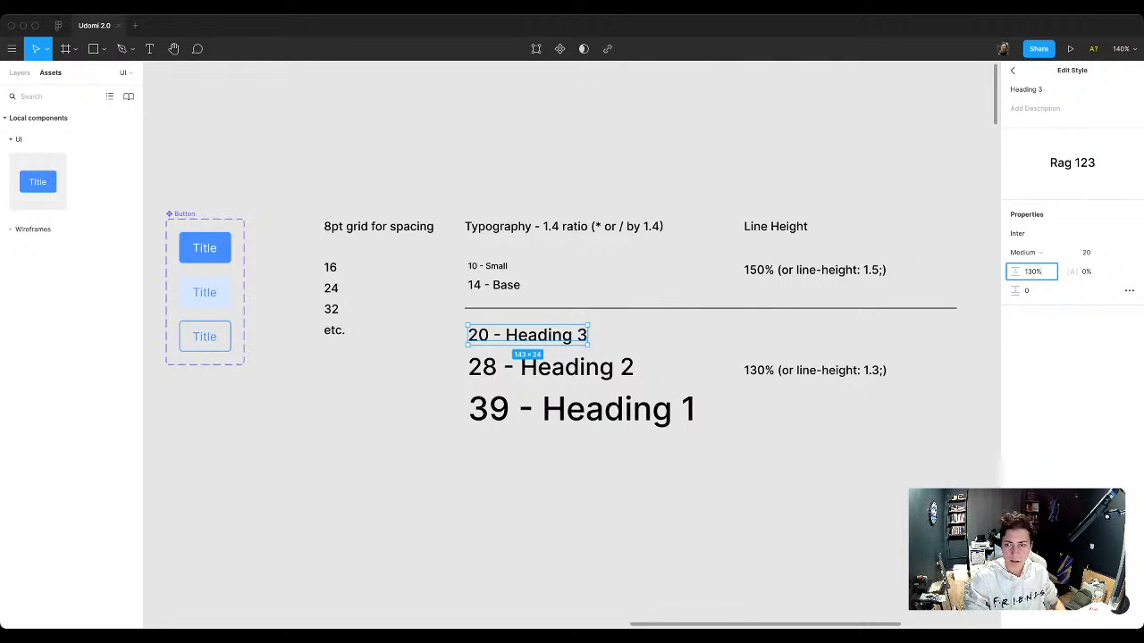
key("Return")
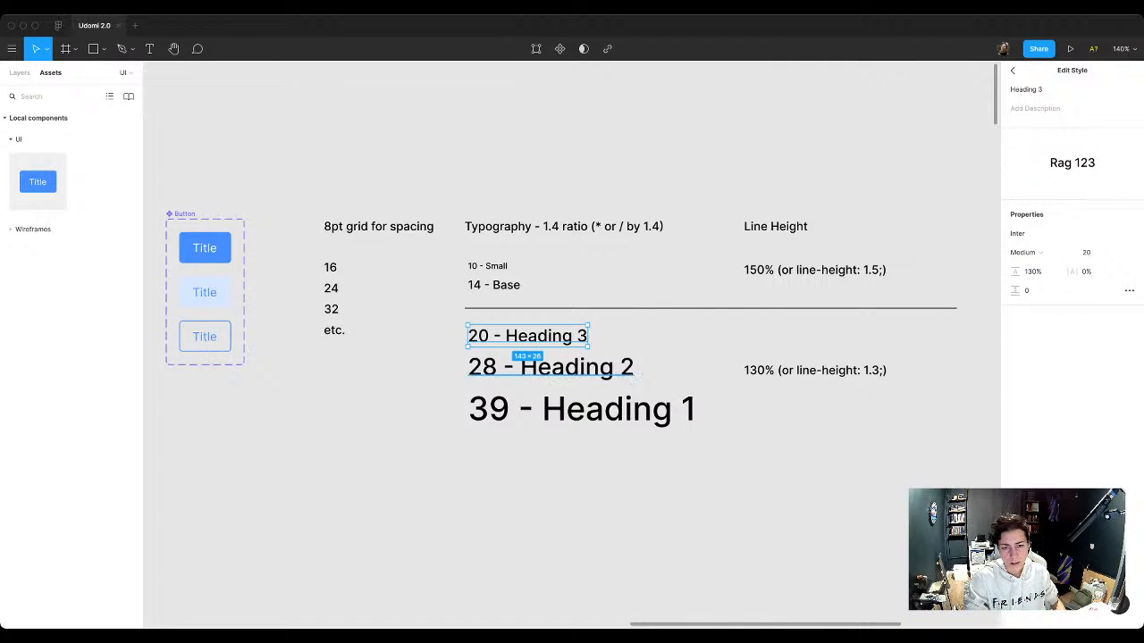
Step: Set the line height of the Heading 2 text style to 130%
left_click(547, 367)
key("super+z")
left_click(551, 367)
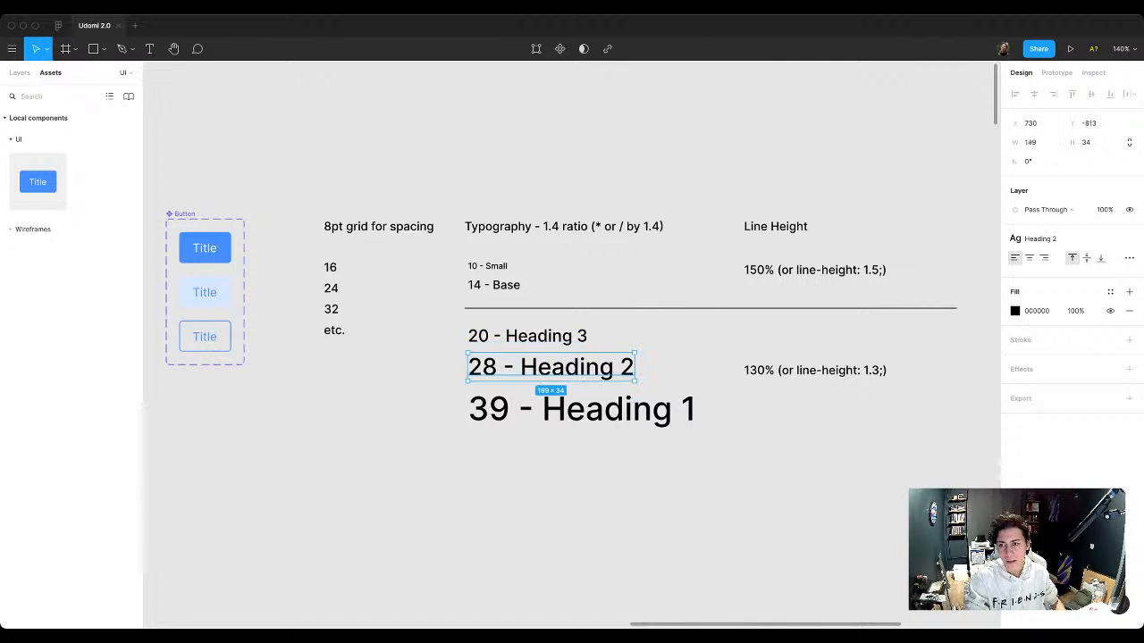
left_click(1111, 238)
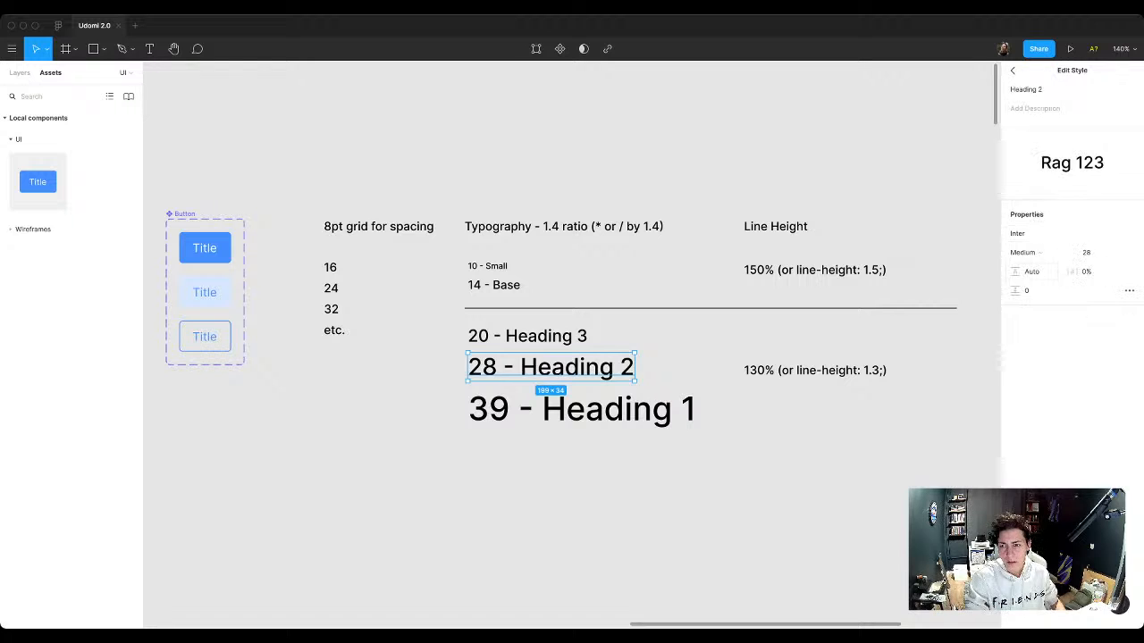
left_click(1032, 272)
type("130%")
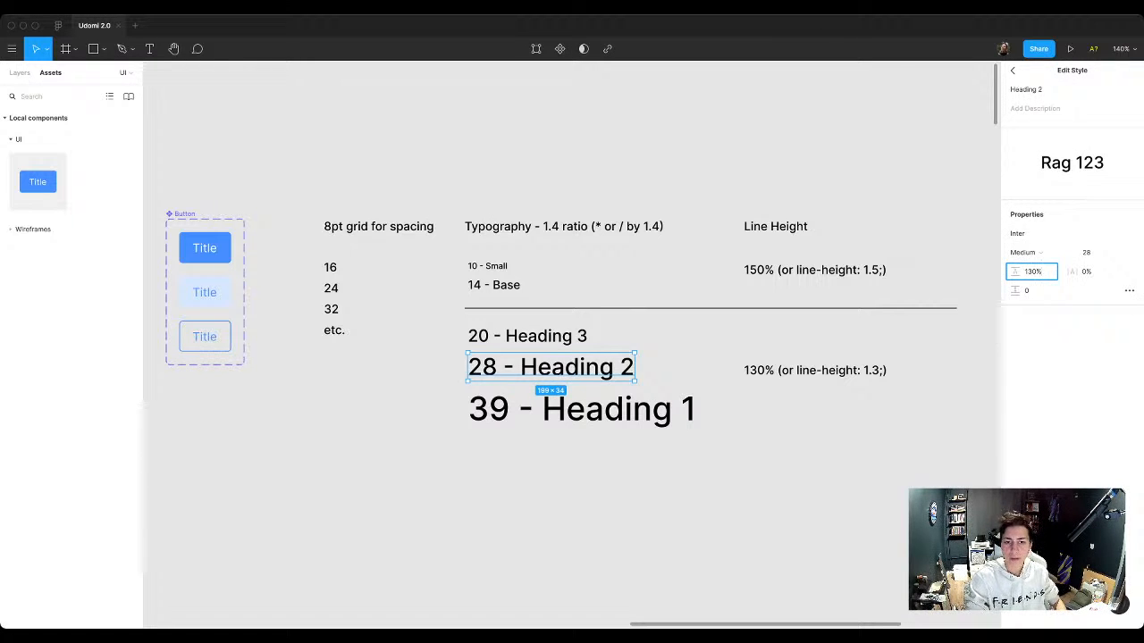
key("Return")
Step: Set the line height of the Heading 1 text style to 130%
left_click(582, 409)
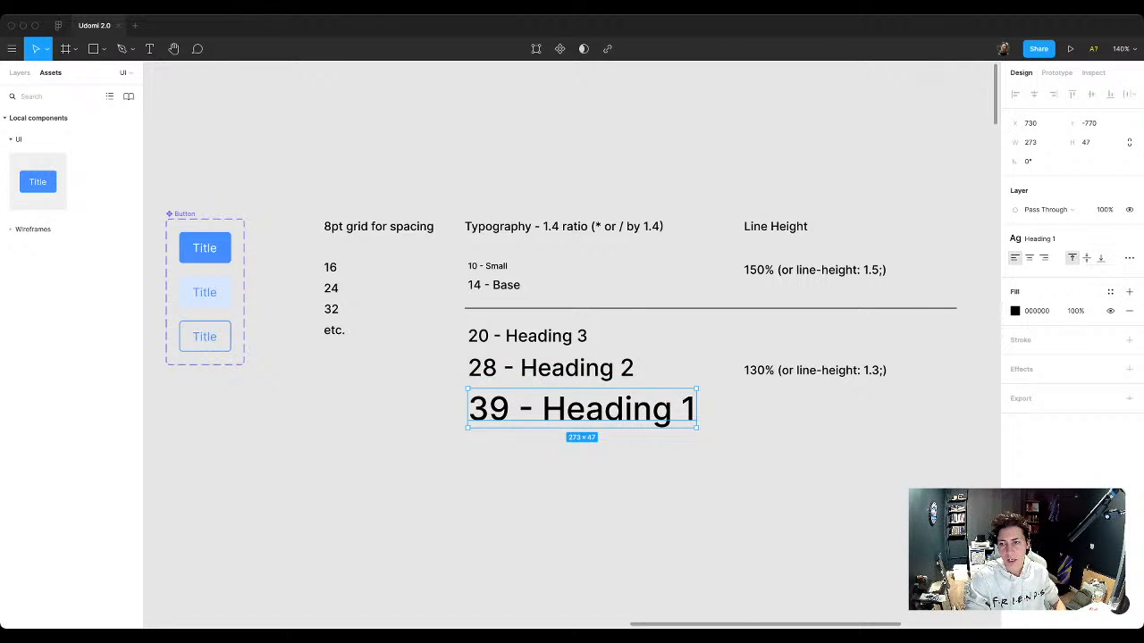
left_click(1111, 239)
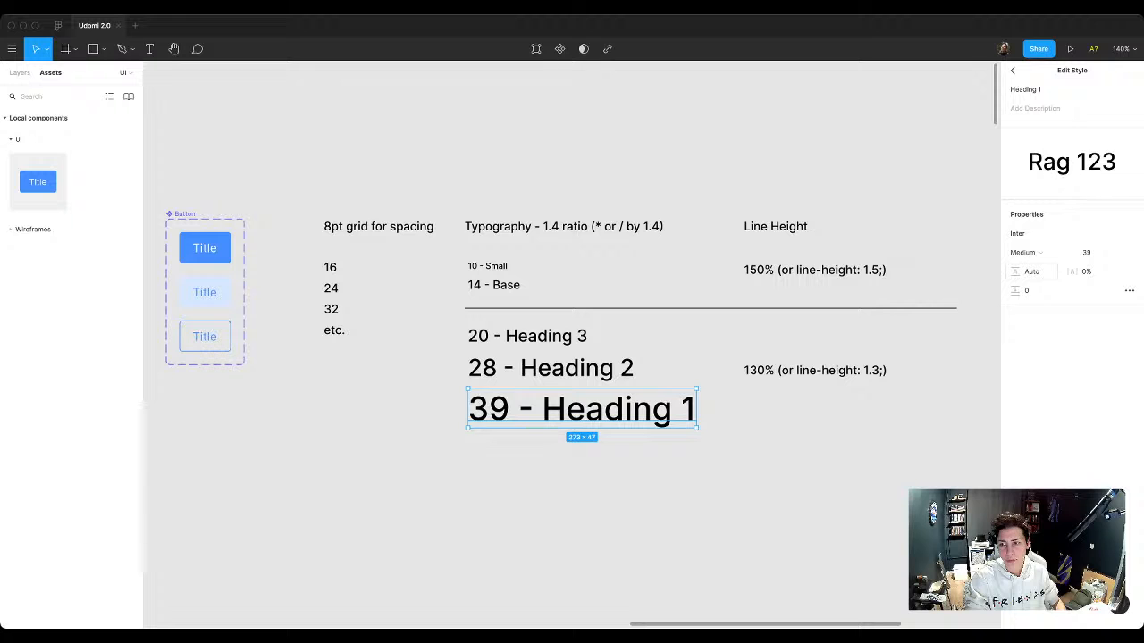
left_click(1032, 272)
type("130%")
key("Return")
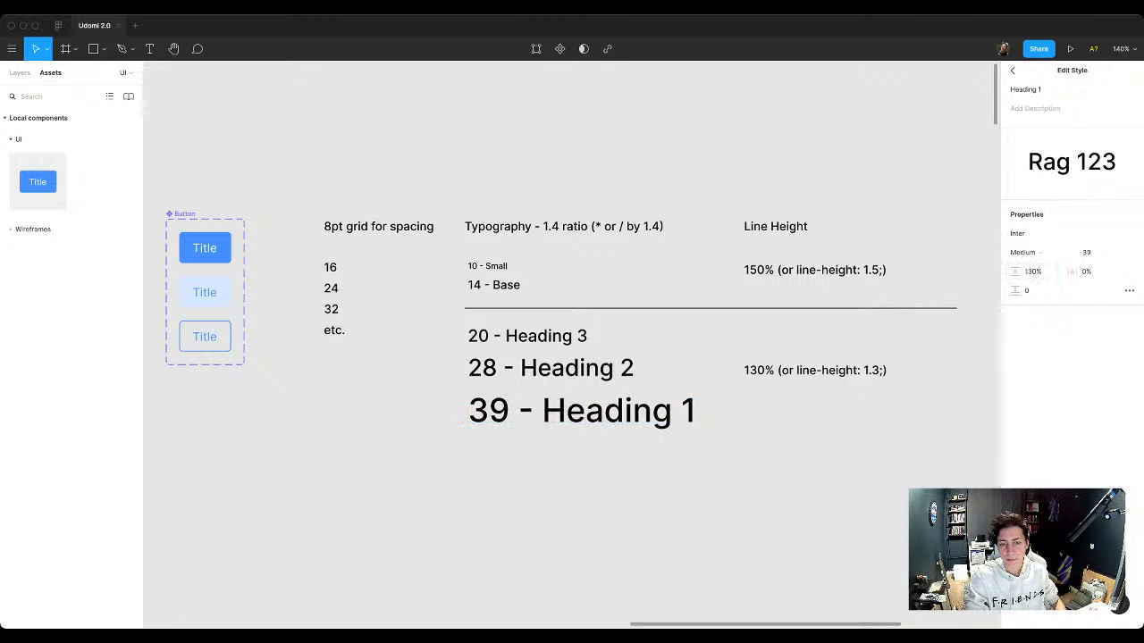
left_click(758, 442)
Step: Examine the text styles and fill colors of the landing page's hero heading and the paragraph below it
scroll(758, 443, "down", 5)
scroll(758, 443, "down", 3)
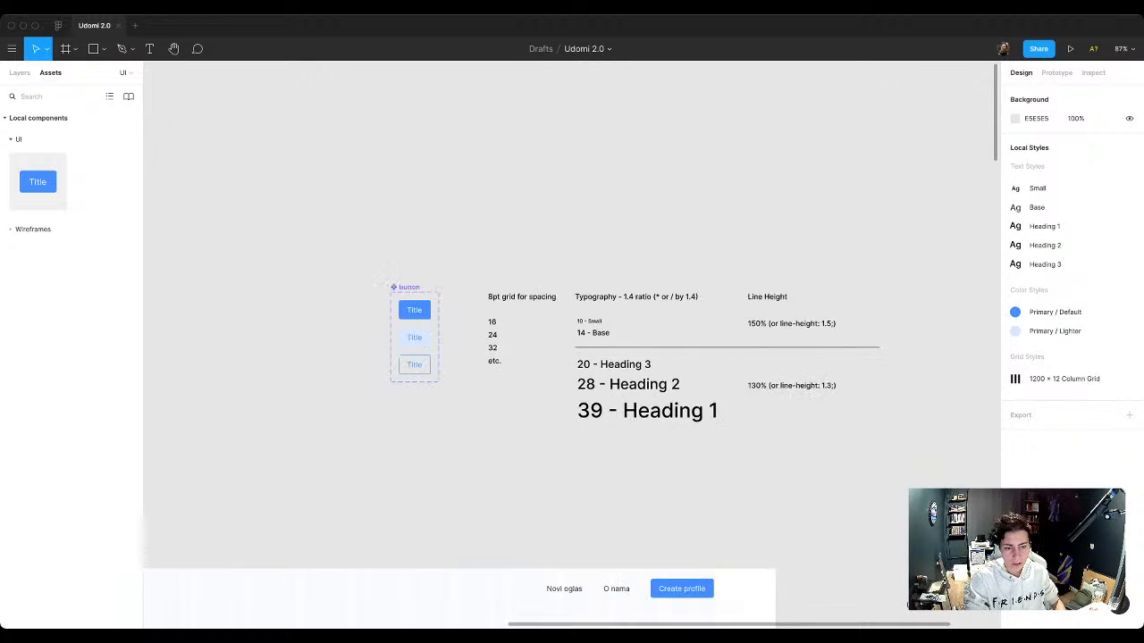
scroll(572, 345, "left", 1)
scroll(572, 345, "down", 1)
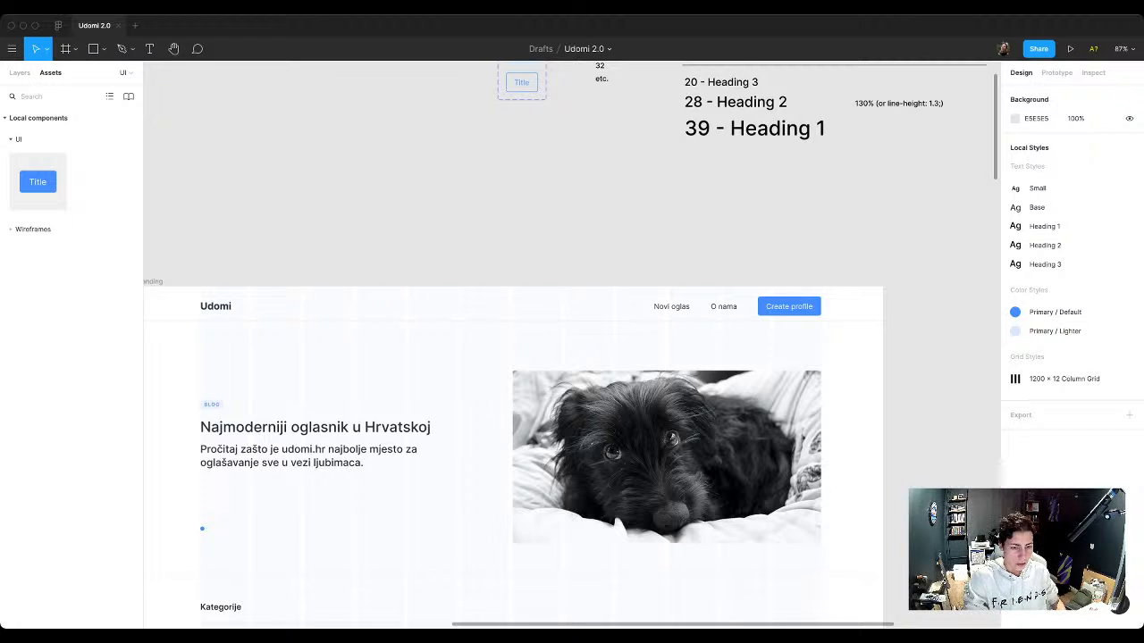
left_click(309, 457)
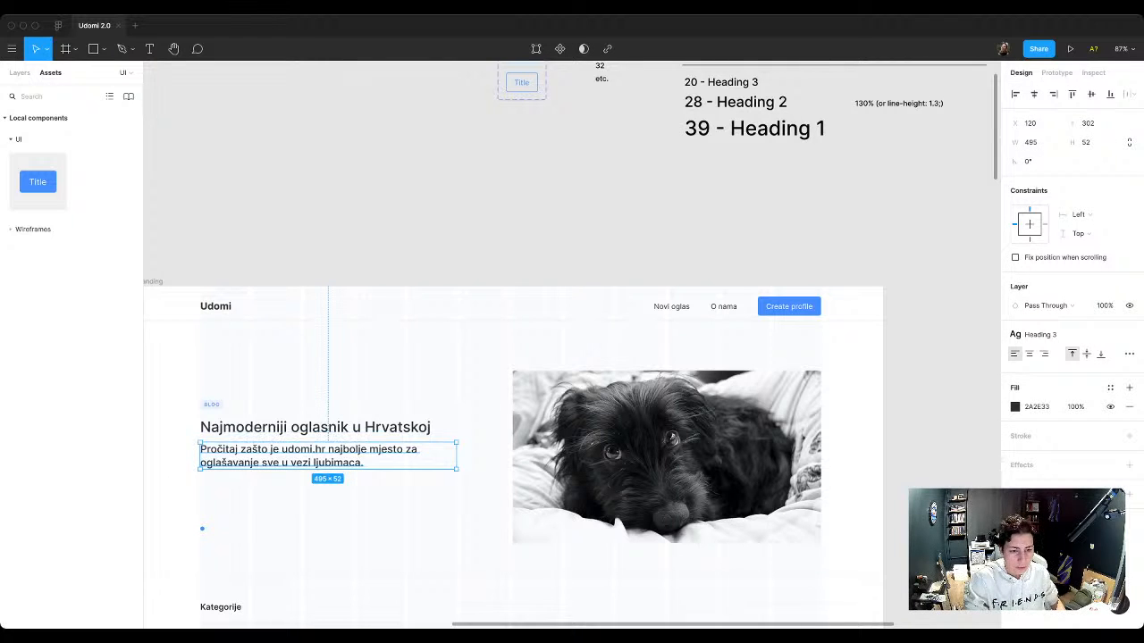
scroll(572, 345, "left", 2)
scroll(572, 345, "up", 1)
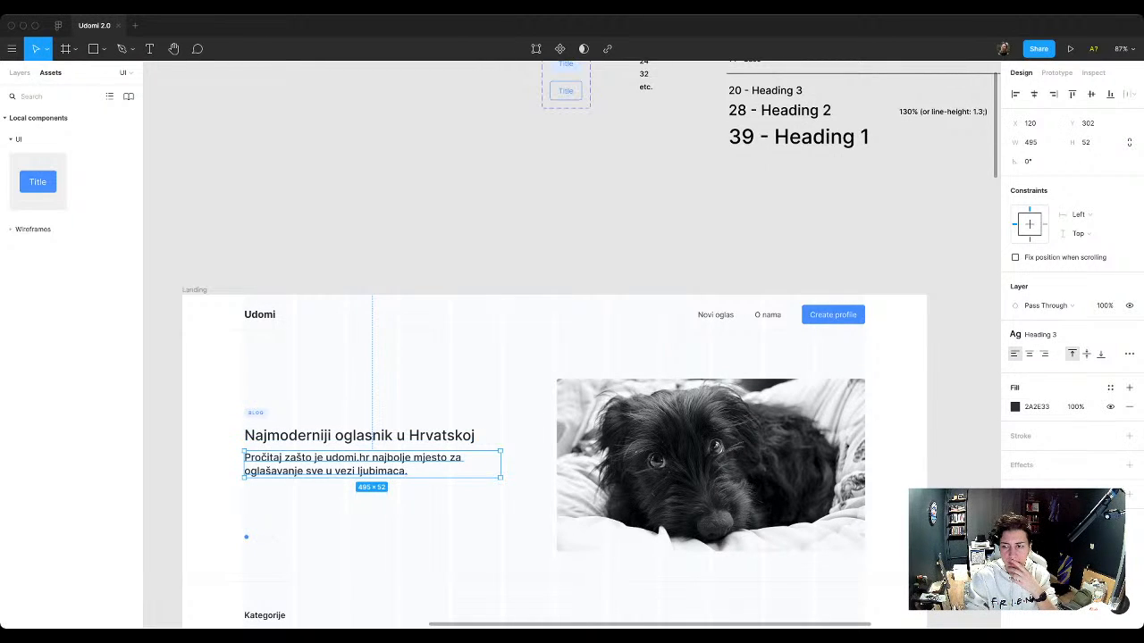
left_click(1110, 387)
key("Escape")
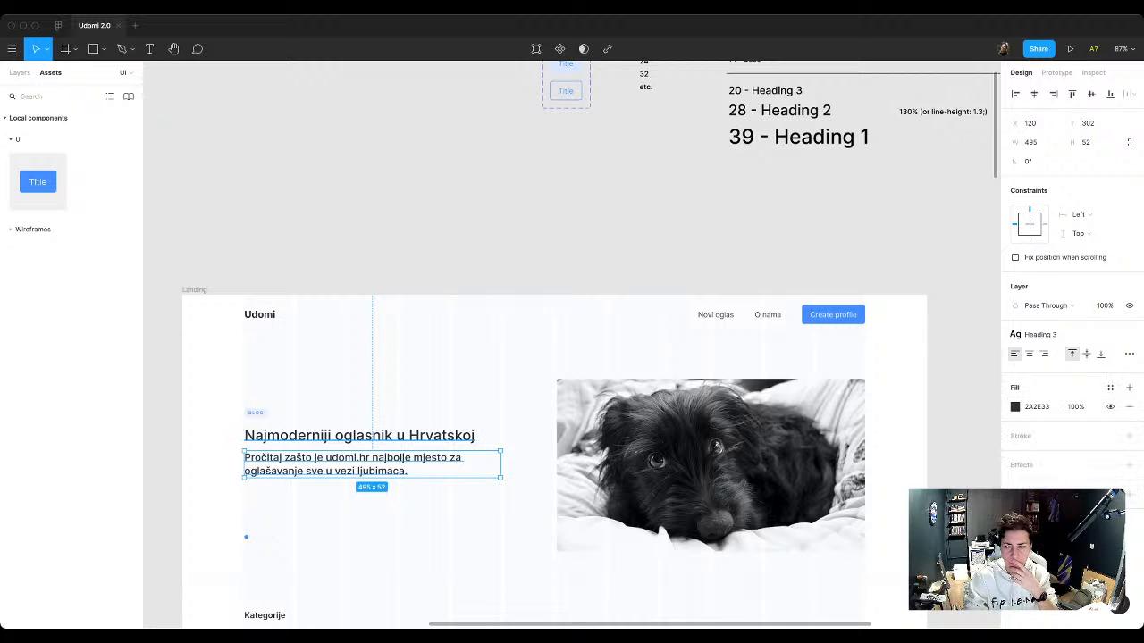
left_click(358, 435)
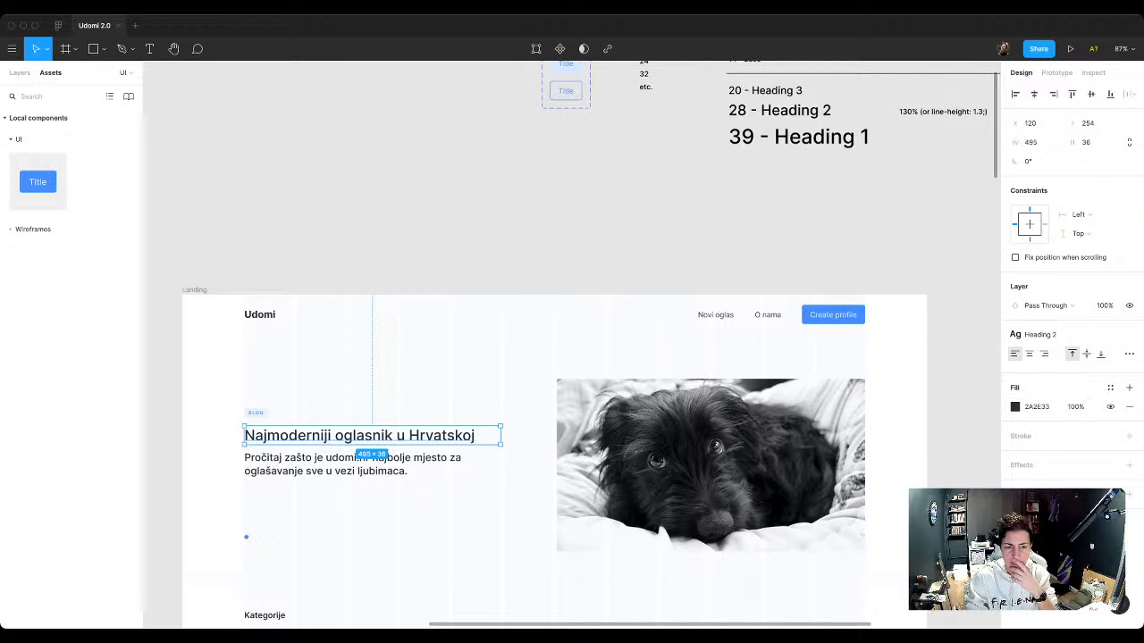
left_click(357, 465)
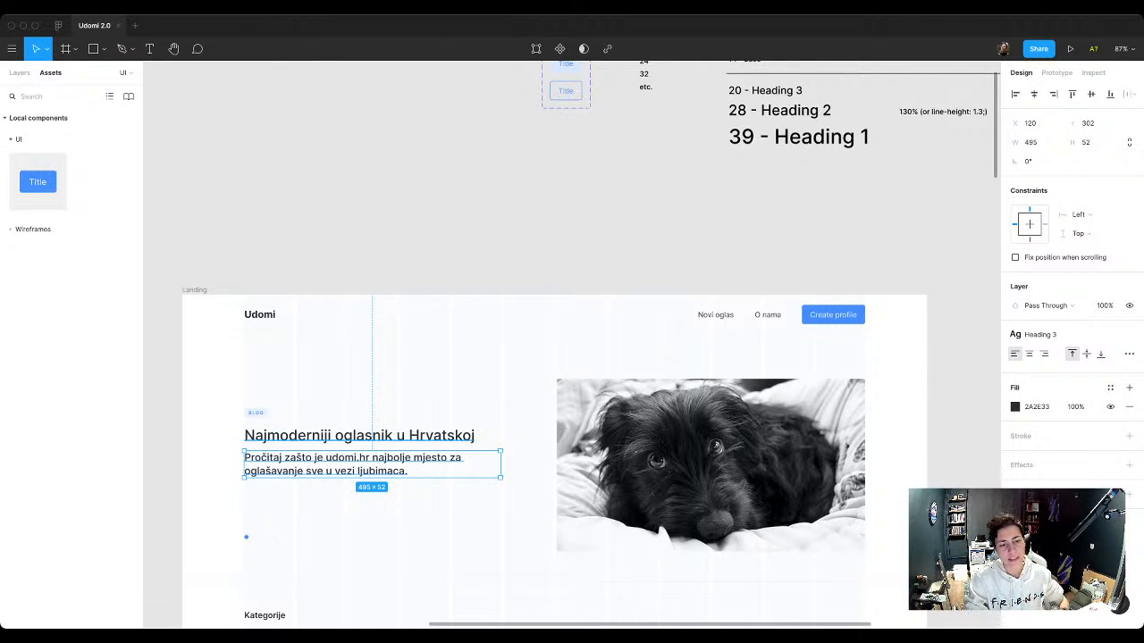
Step: Create a color style named "Black" from the fill of the hero heading "Najmoderniji oglasnik u Hrvatskoj"
left_click(402, 436)
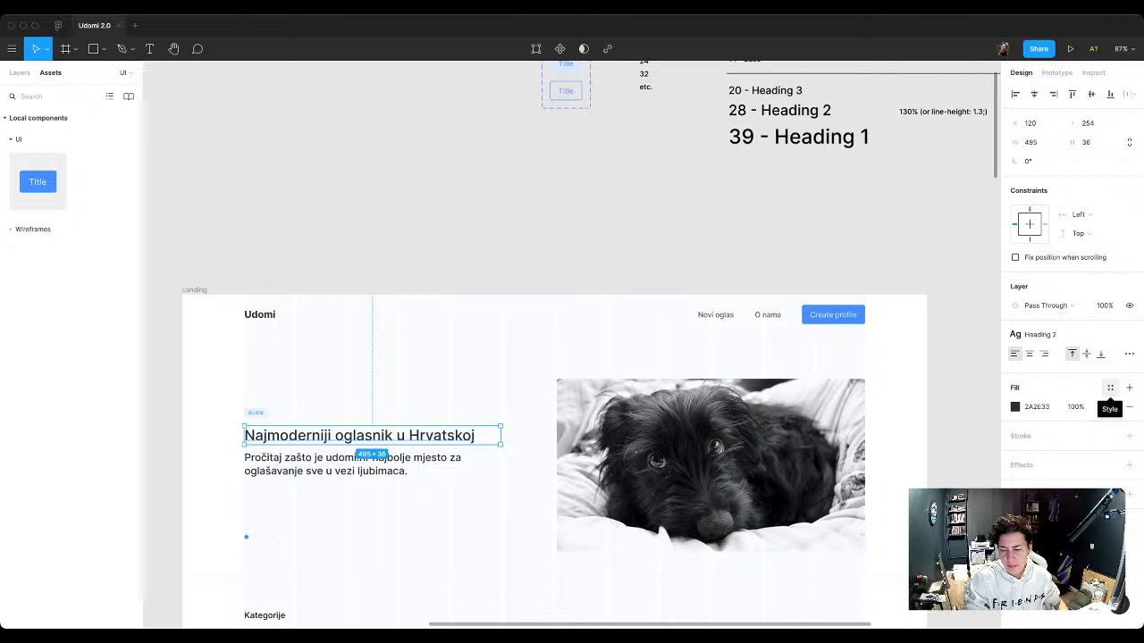
left_click(1129, 387)
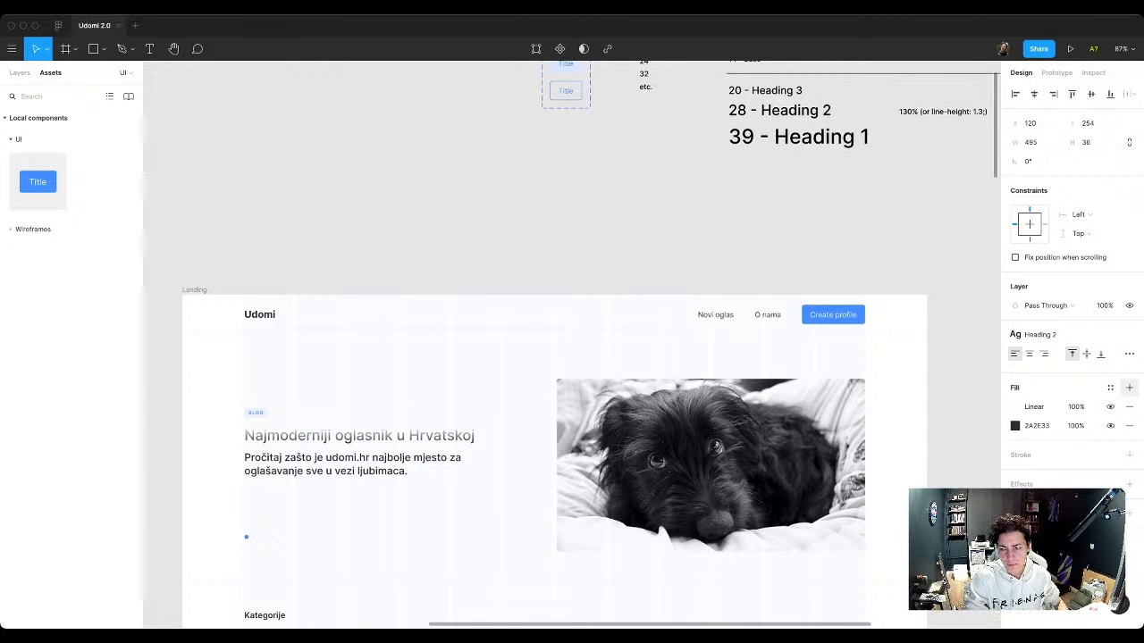
key("ctrl+z")
left_click(1110, 387)
left_click(1124, 409)
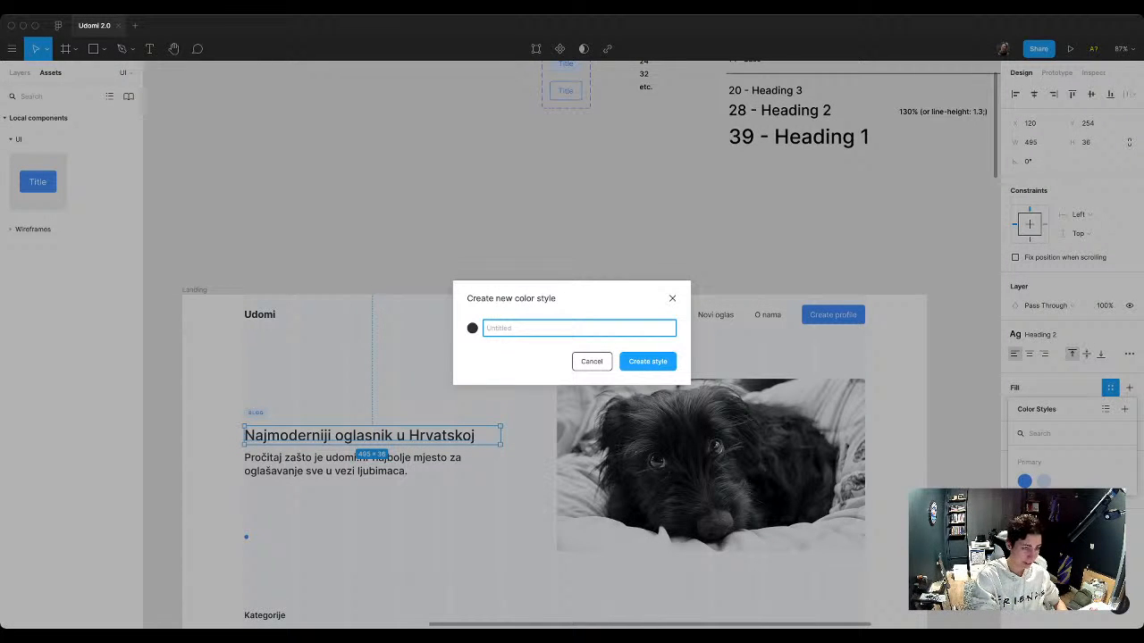
type("Dark")
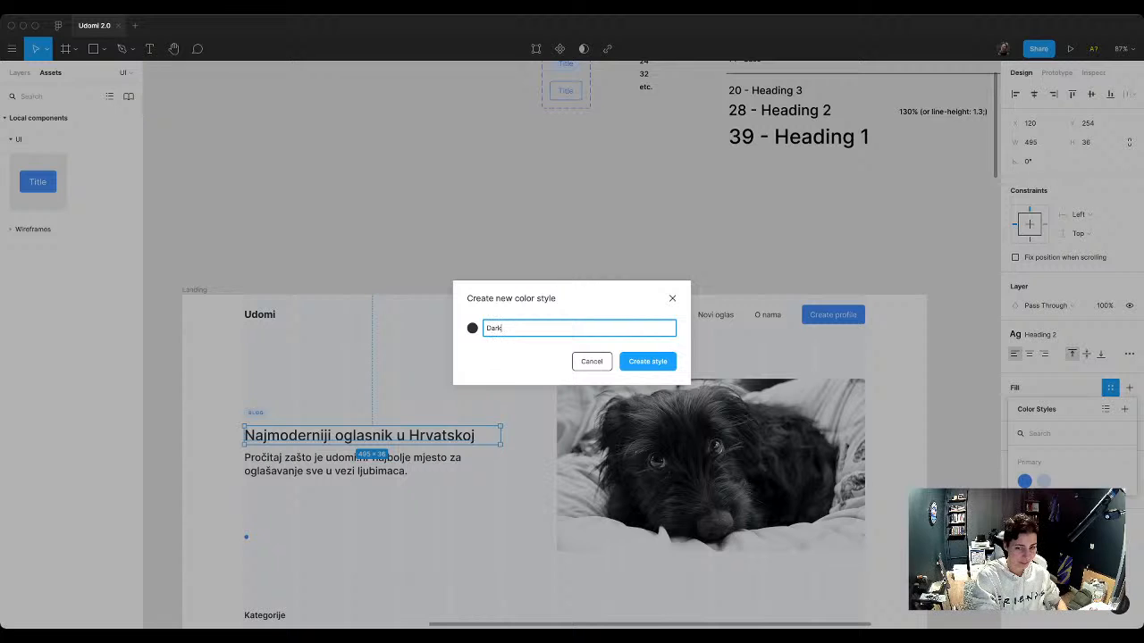
key("BackSpace")
key("BackSpace")
key("BackSpace")
key("BackSpace")
type("Black")
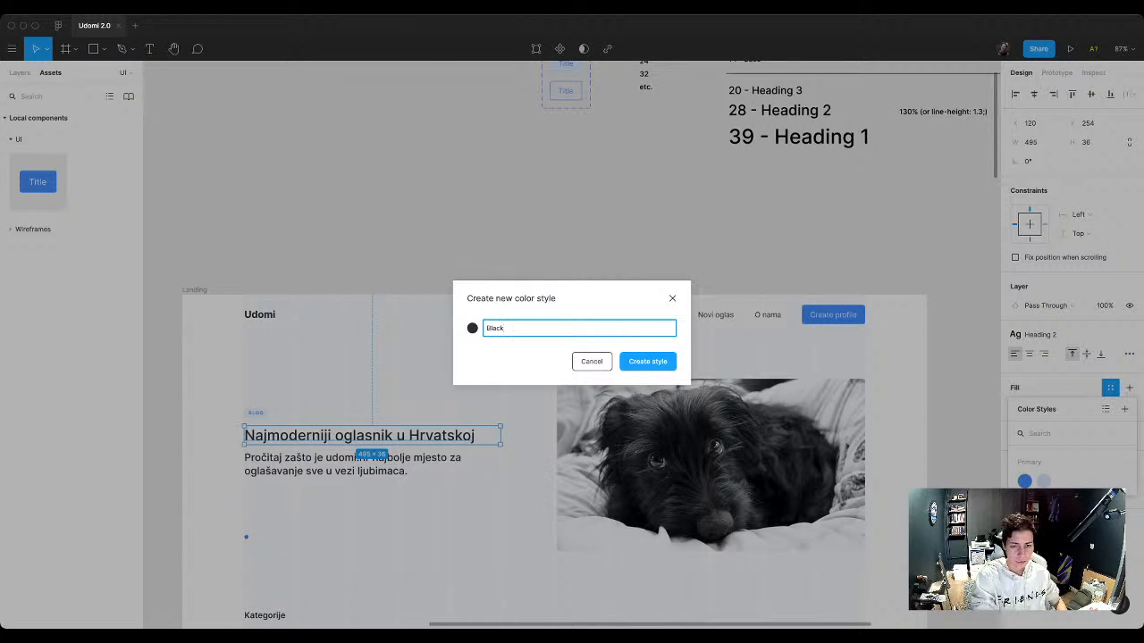
key("Return")
Step: Lighten the fill of the hero paragraph under the heading to the grey 545B64
left_click(372, 465)
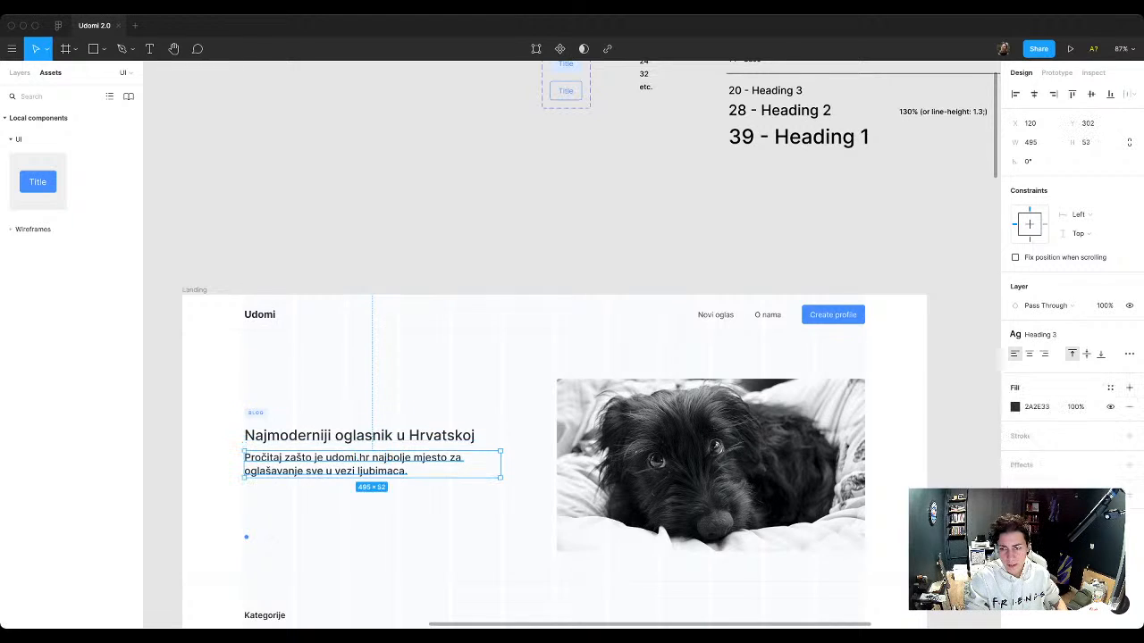
left_click(1015, 406)
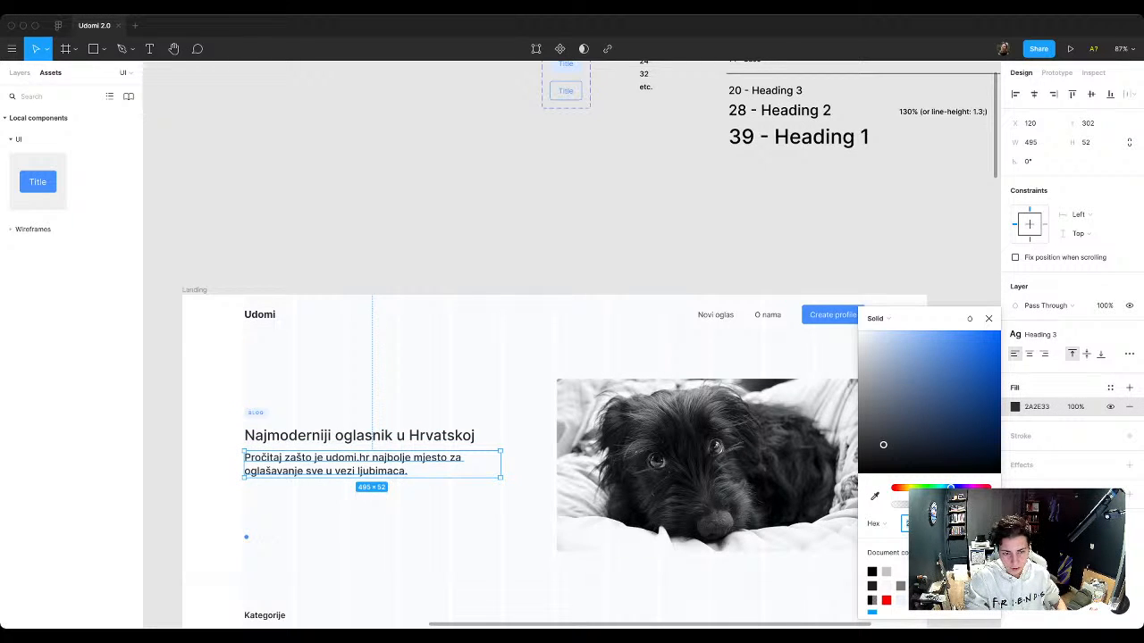
left_click_drag(883, 444, 879, 418)
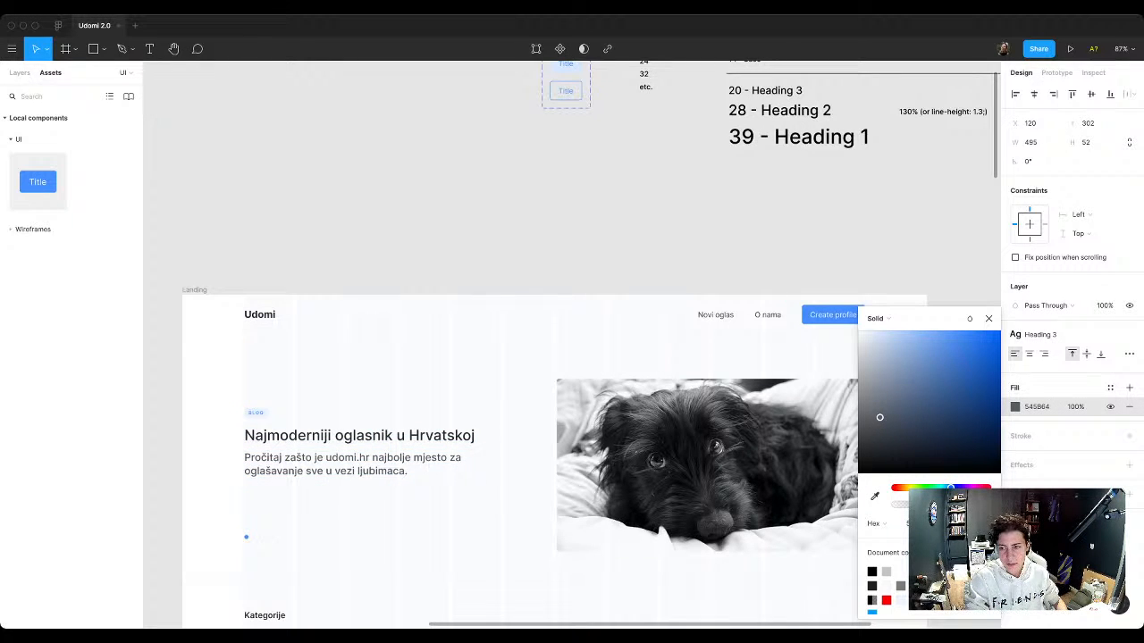
key("Escape")
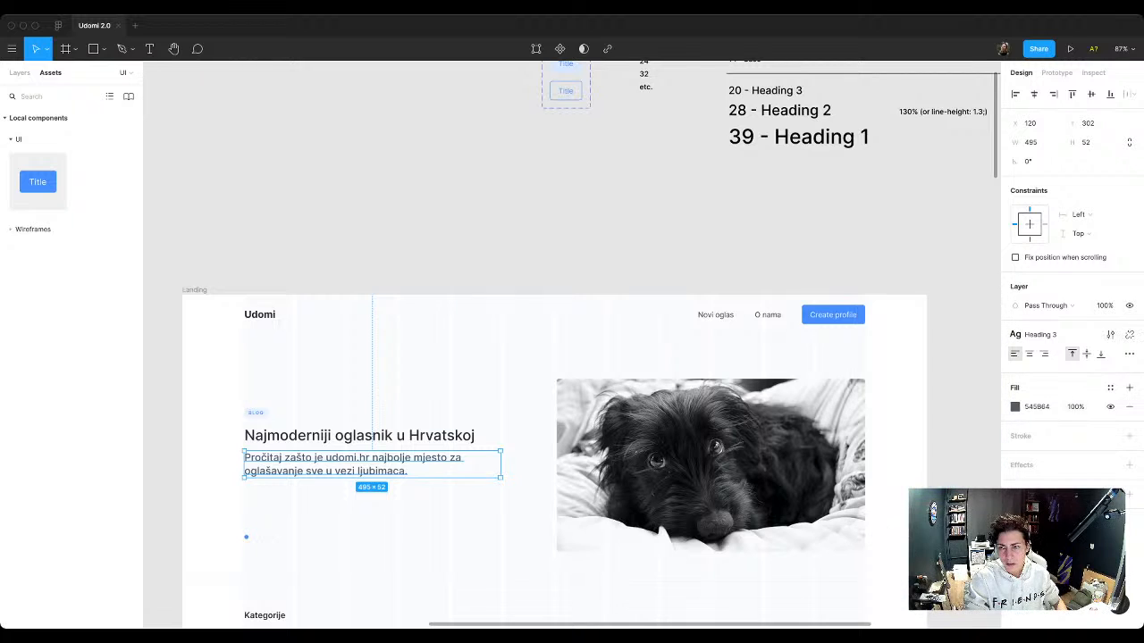
key("Escape")
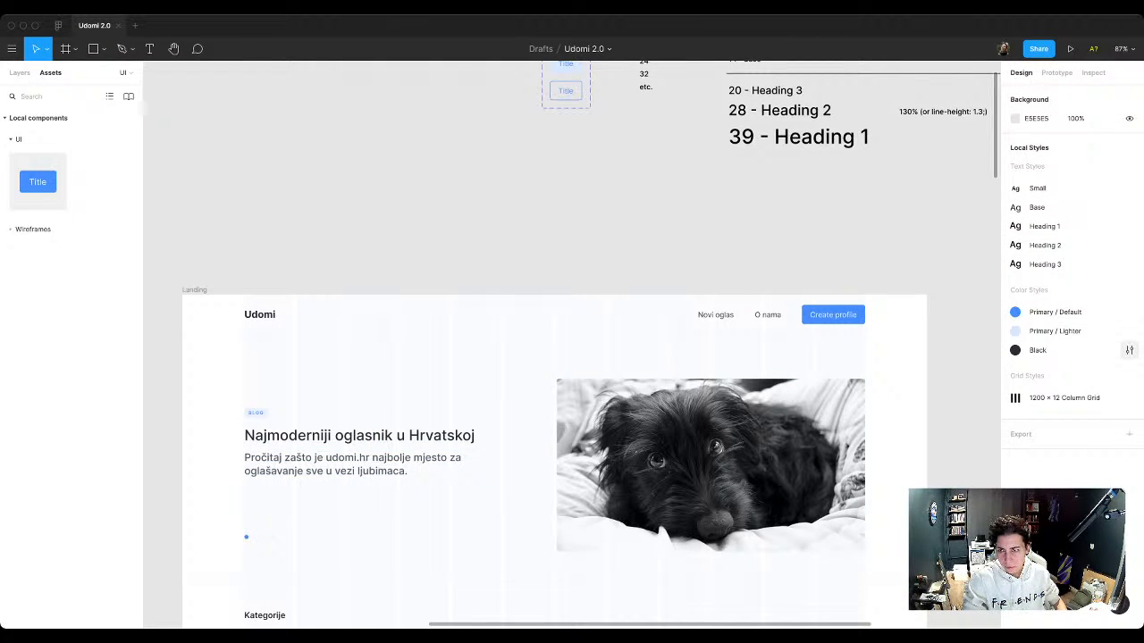
Step: Rename the Black color style as "Black / Default"
left_click(1130, 351)
left_click(1051, 89)
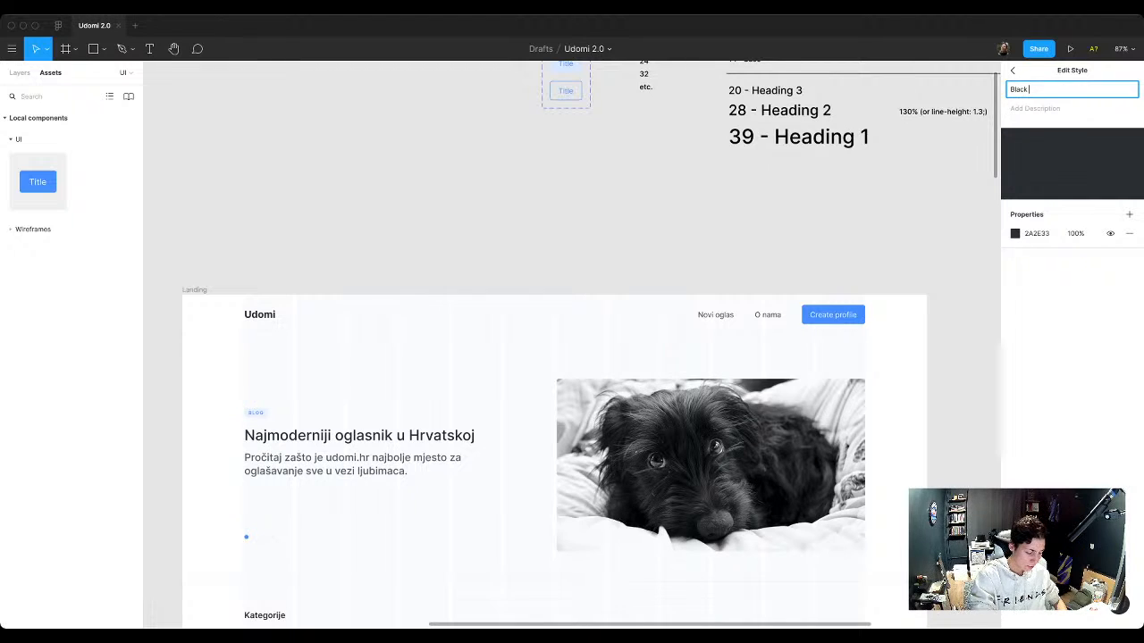
type("/ Default")
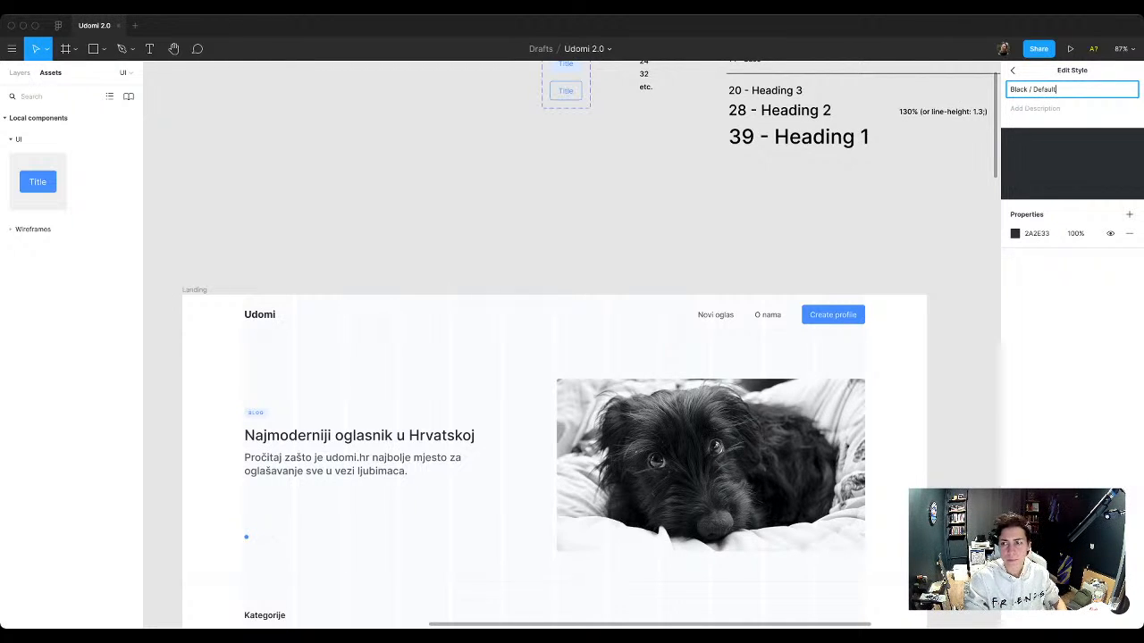
left_click(1012, 71)
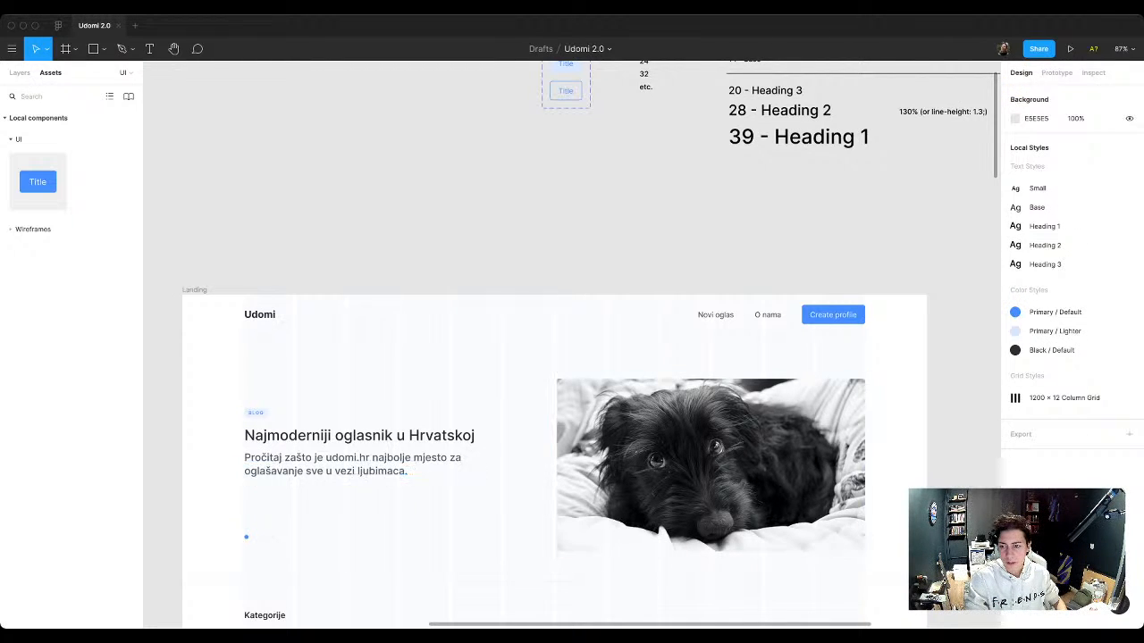
Step: Create a color style named "Black / Lighter" from the hero paragraph's grey fill
left_click(371, 465)
left_click(1110, 387)
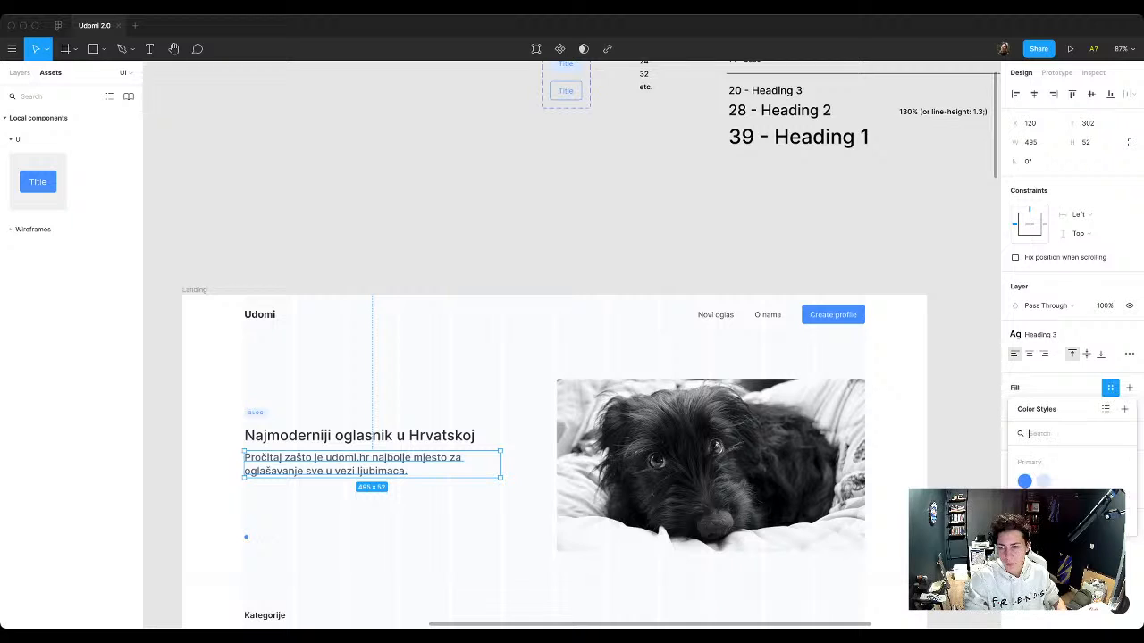
left_click(1124, 409)
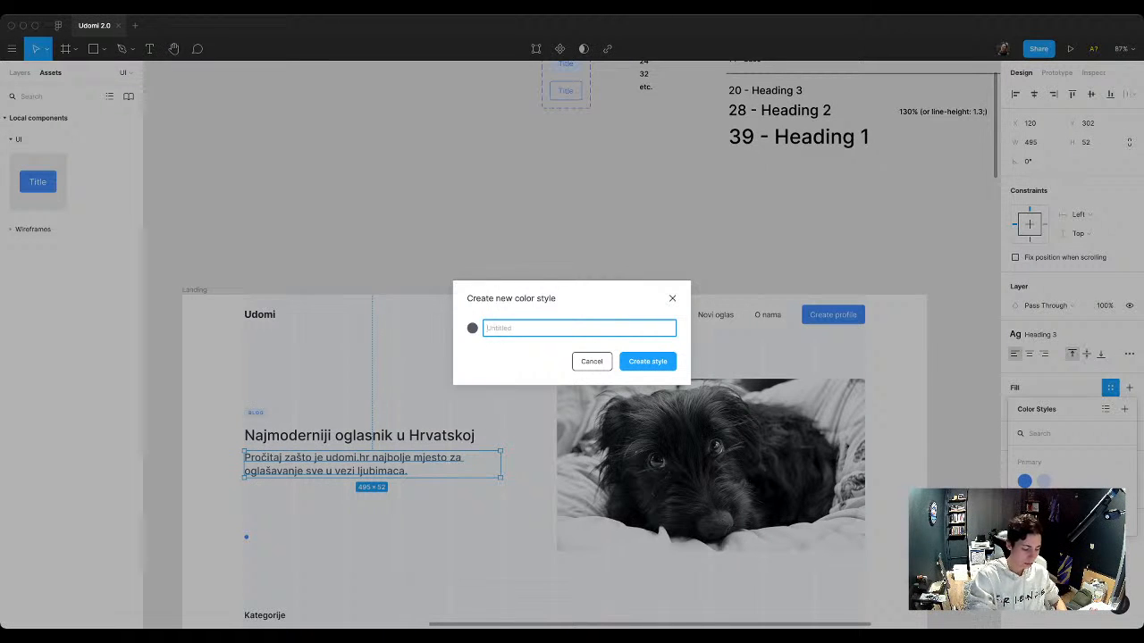
type("B")
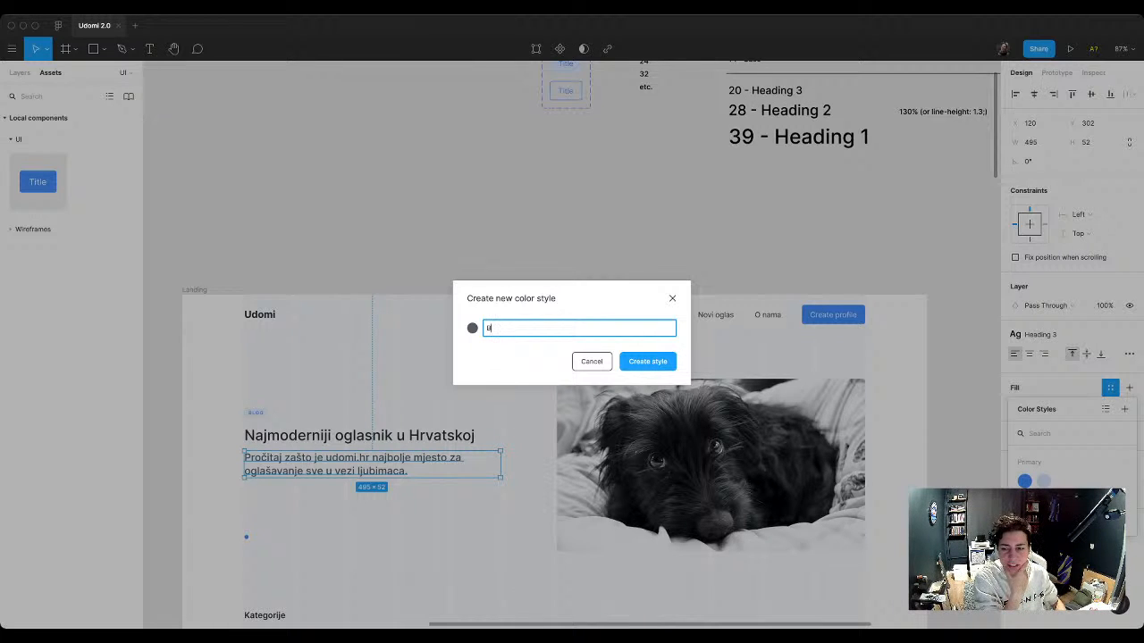
type("la")
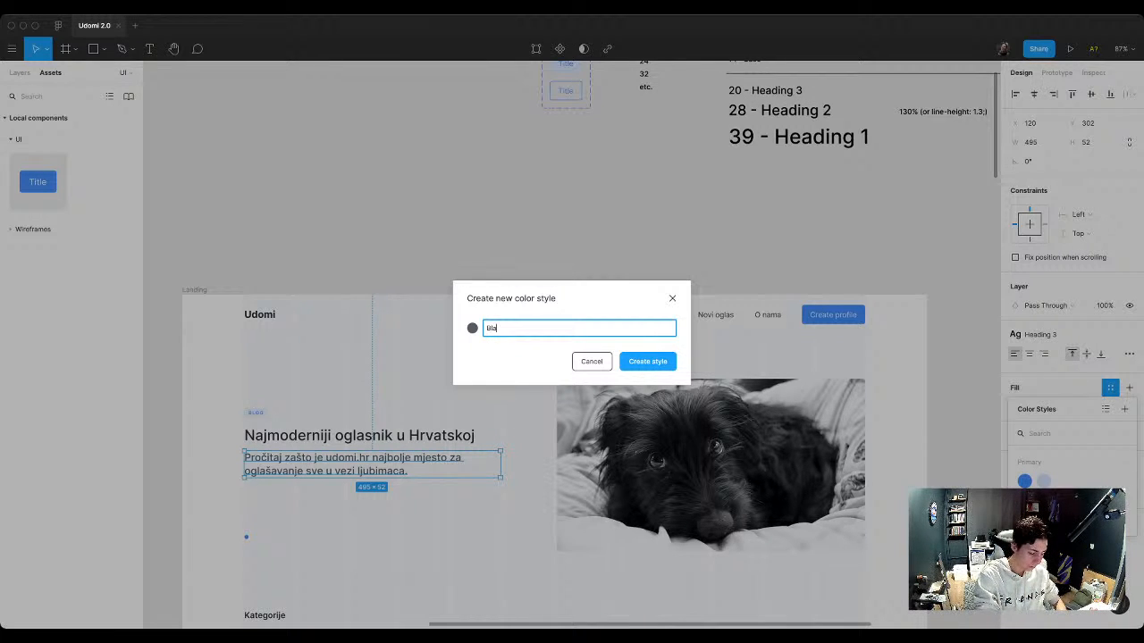
type("ck / Light")
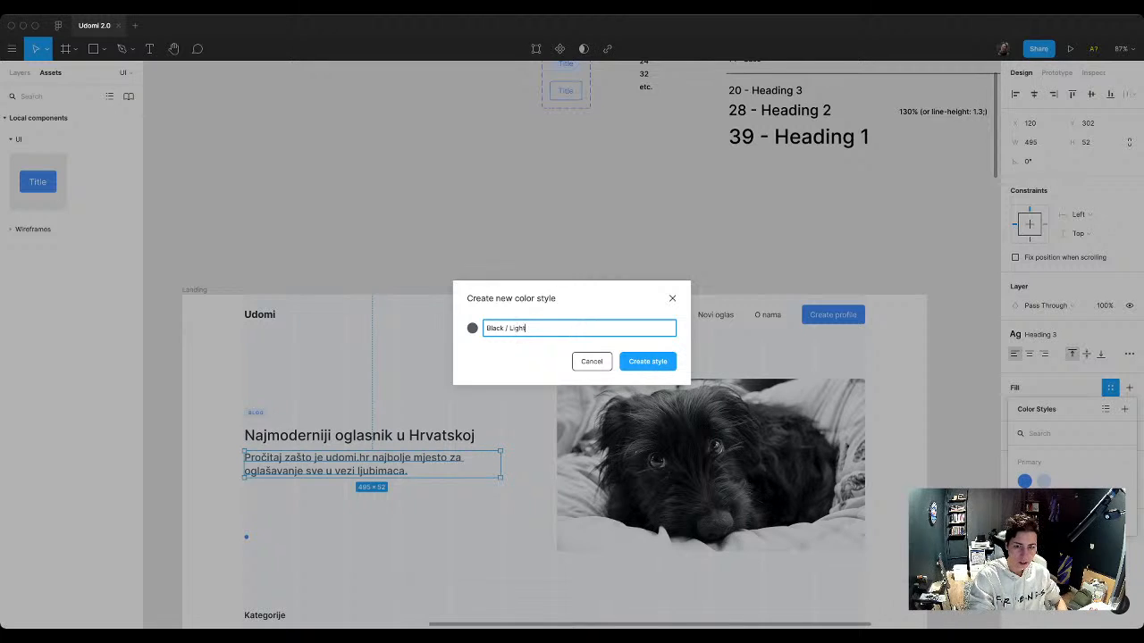
type("er")
key("Return")
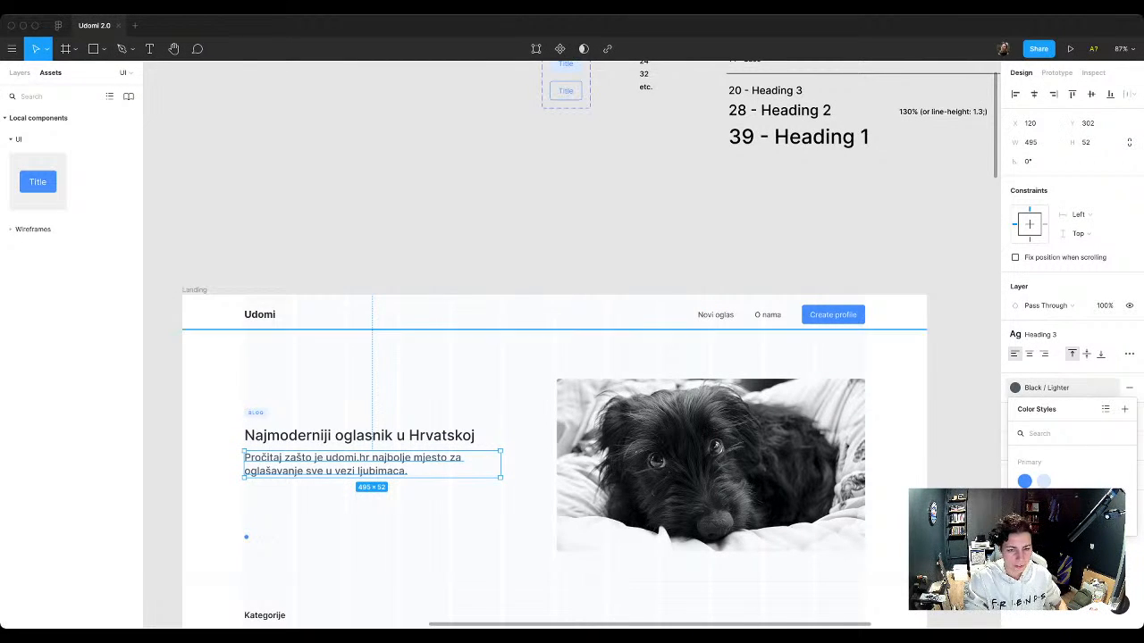
left_click(804, 234)
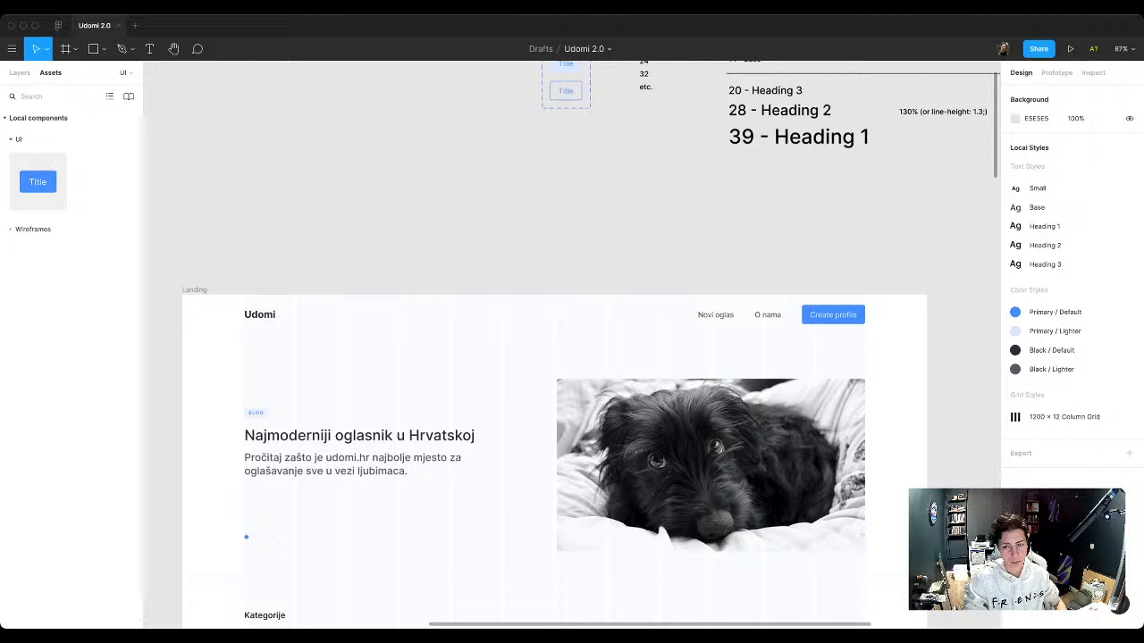
scroll(572, 358, "down", 3)
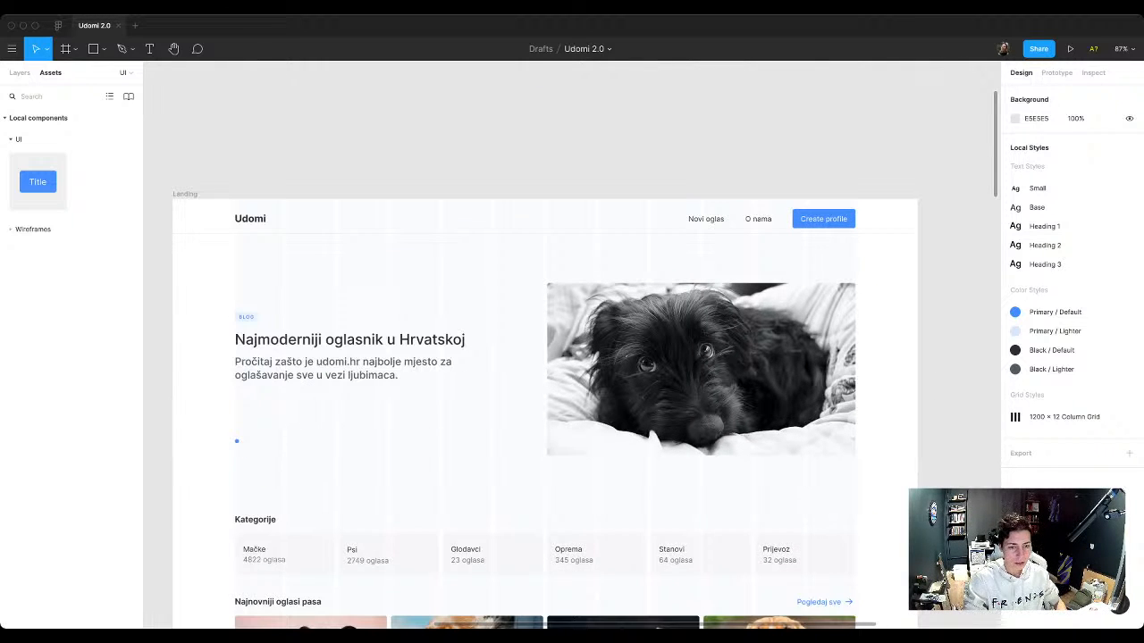
left_click(357, 370)
key("Escape")
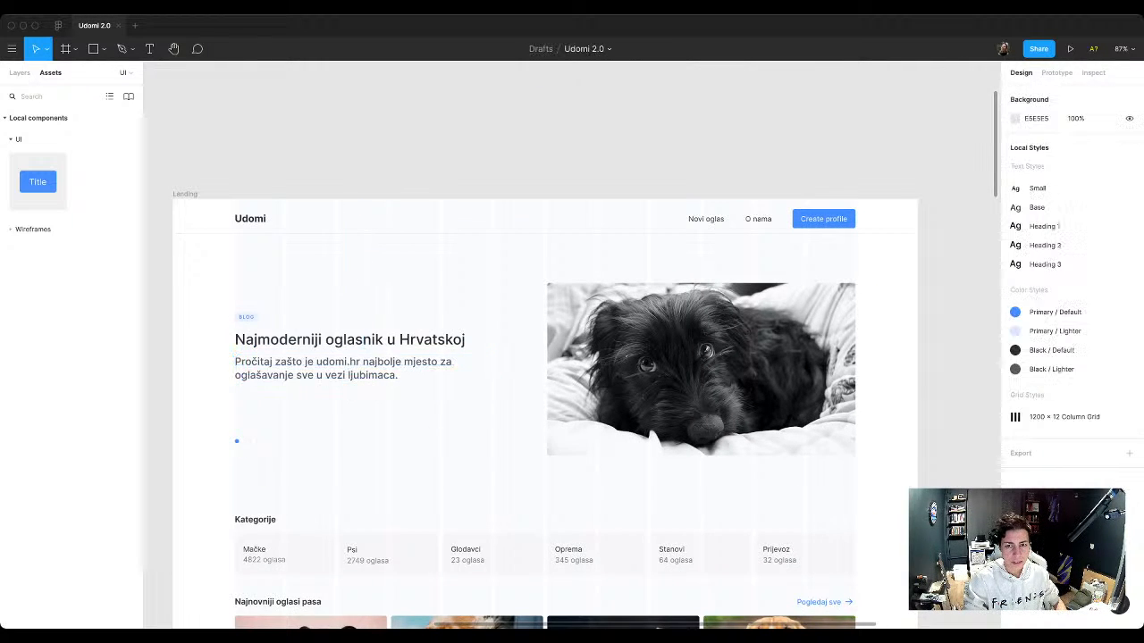
Step: Change the weight of the Heading 3 text style to Regular through the "20 - Heading 3" sample
scroll(572, 358, "up", 3)
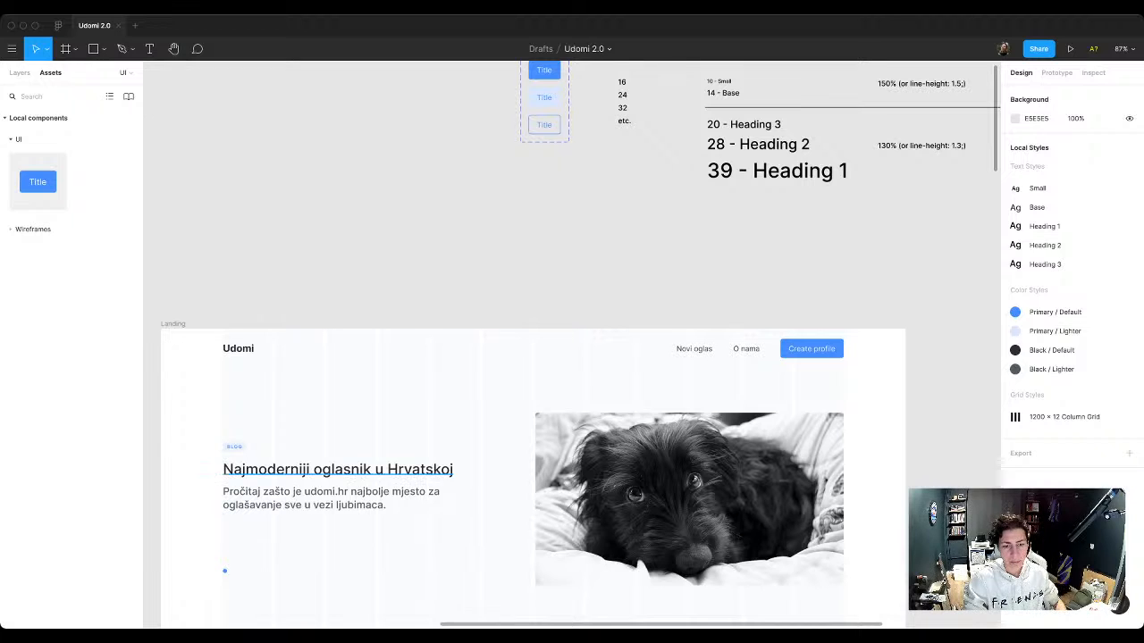
left_click(350, 498)
key("Escape")
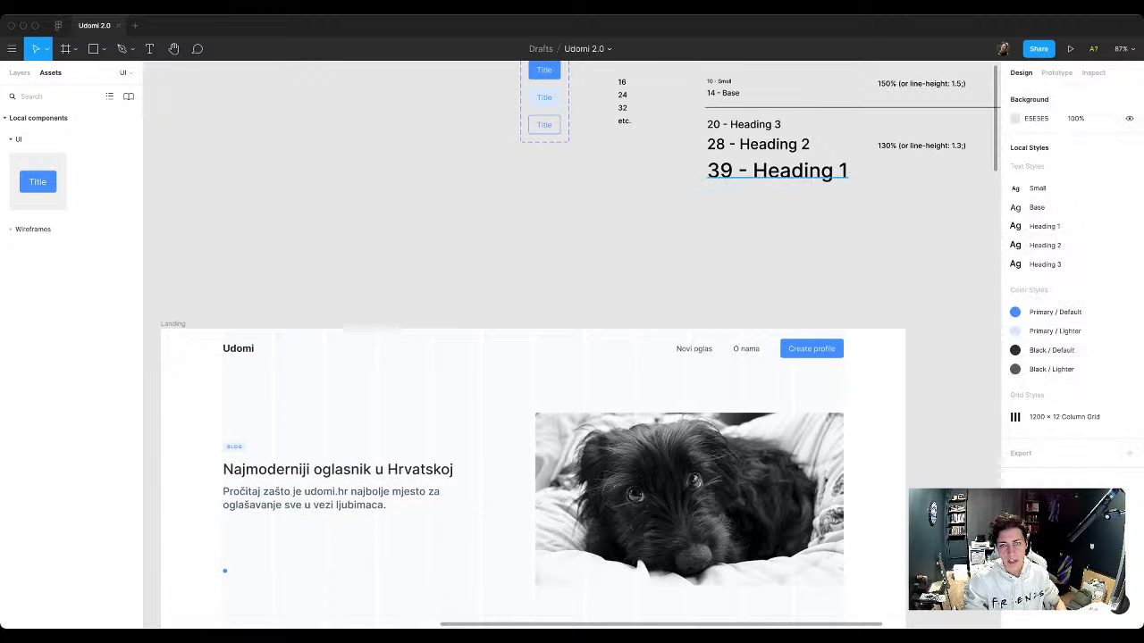
left_click(743, 124)
mouse_move(1076, 238)
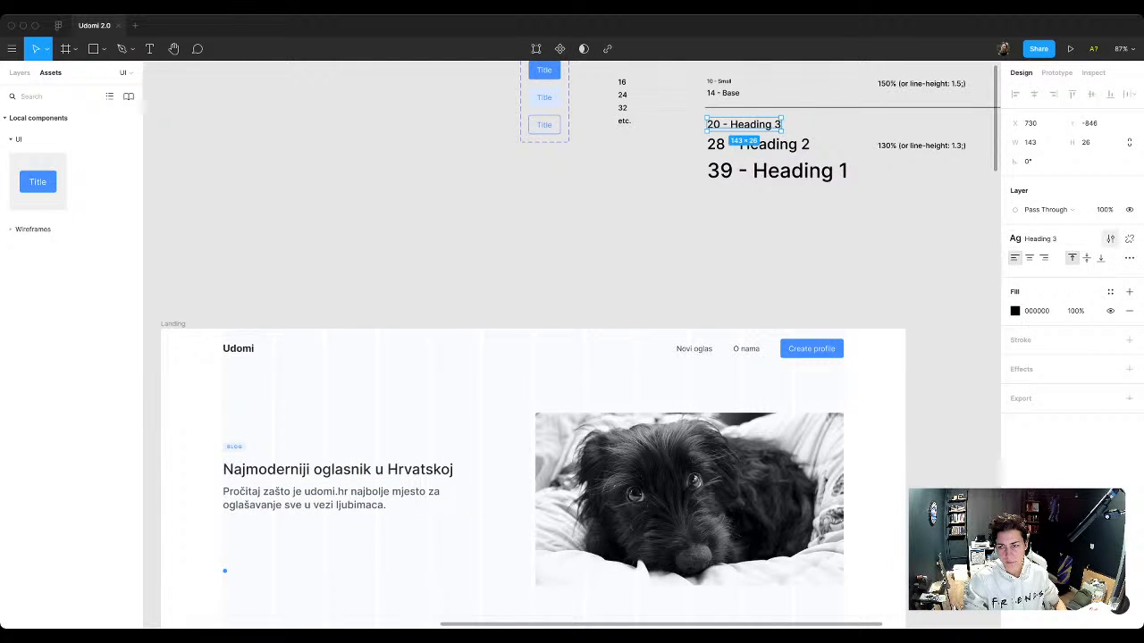
left_click(1110, 239)
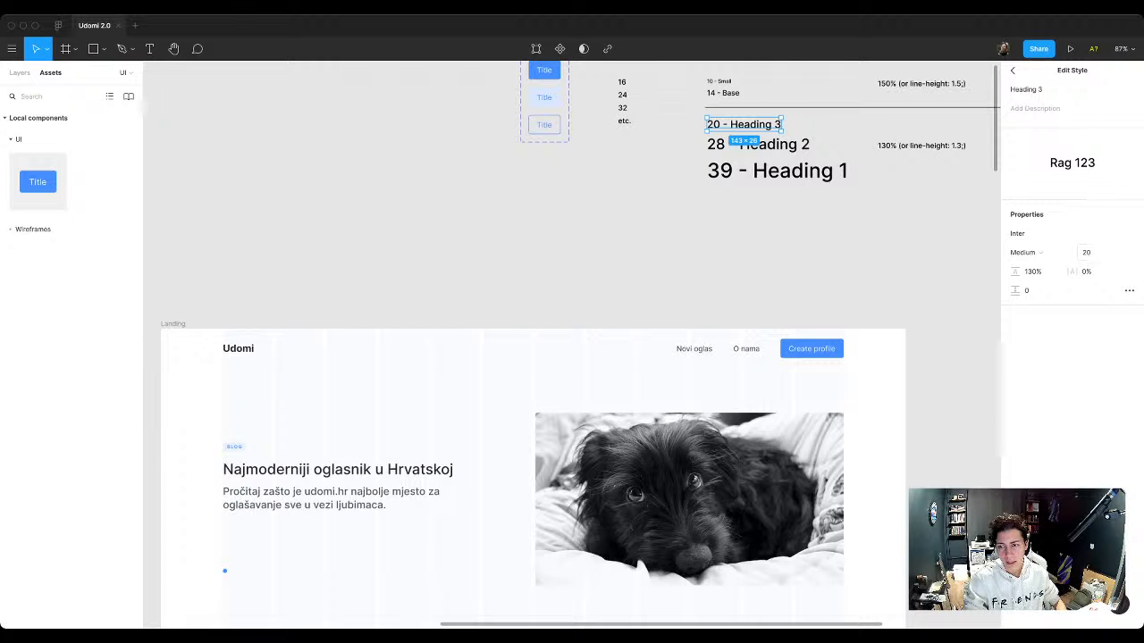
left_click(1028, 252)
left_click(1037, 237)
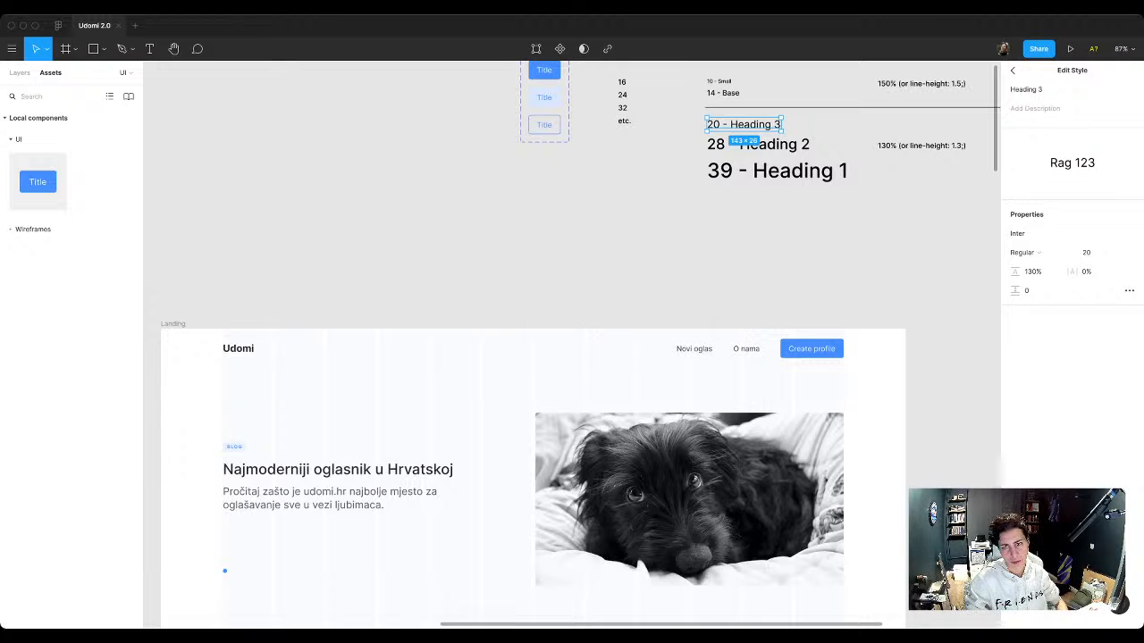
key("Escape")
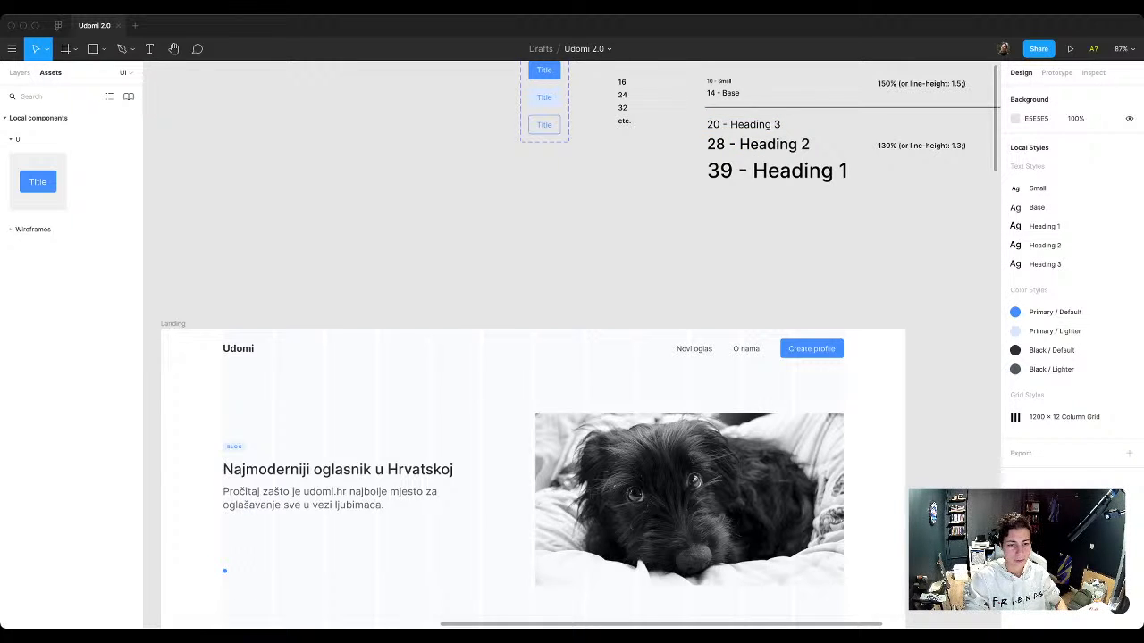
Step: Examine the hero paragraph's text style and its spacing from the heading on the landing page
scroll(571, 345, "down", 2)
left_click(348, 445)
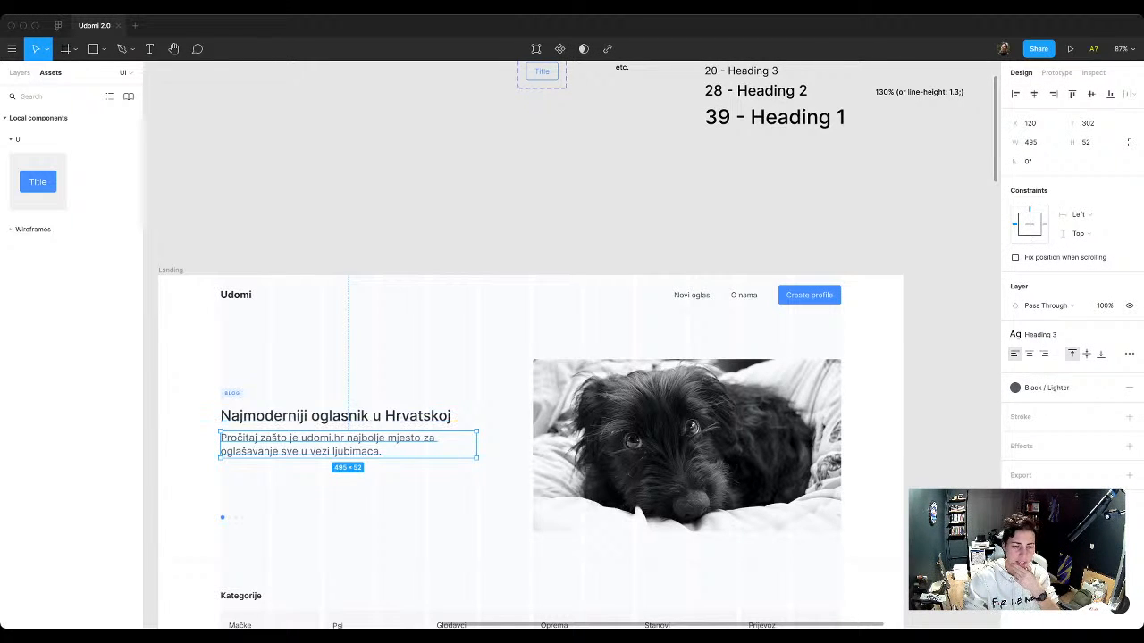
key("Escape")
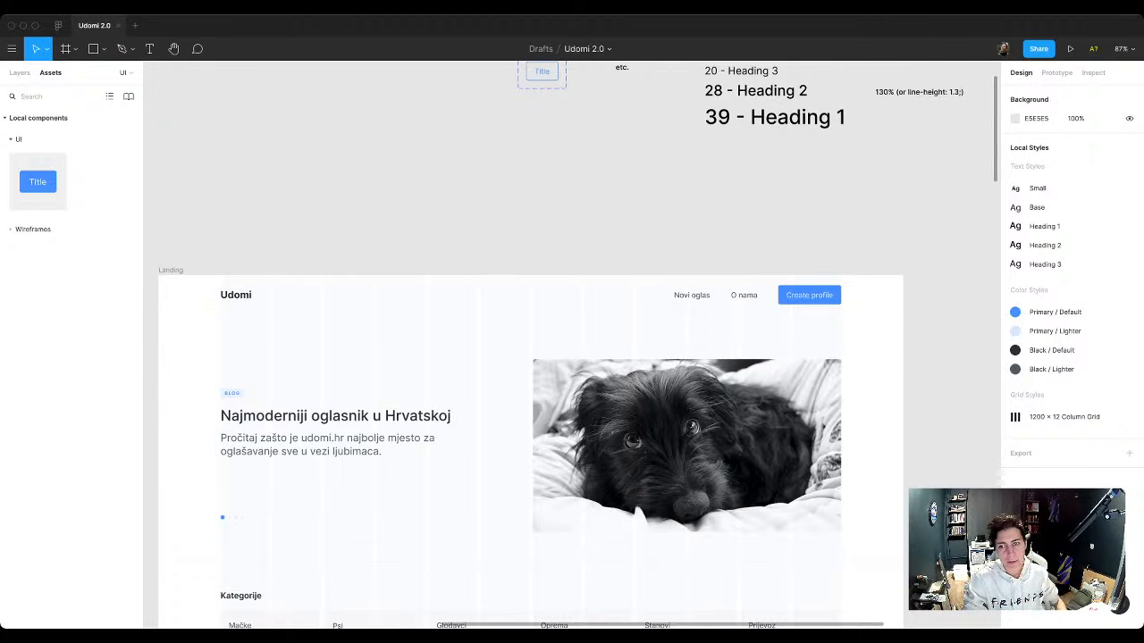
scroll(921, 176, "up", 3)
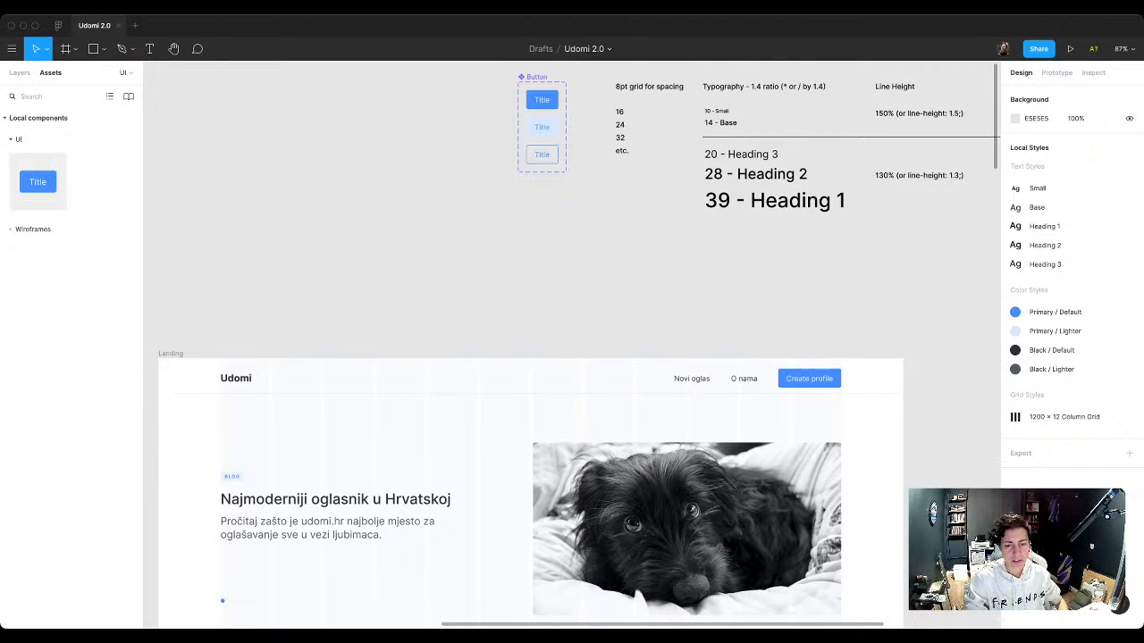
scroll(572, 339, "down", 3)
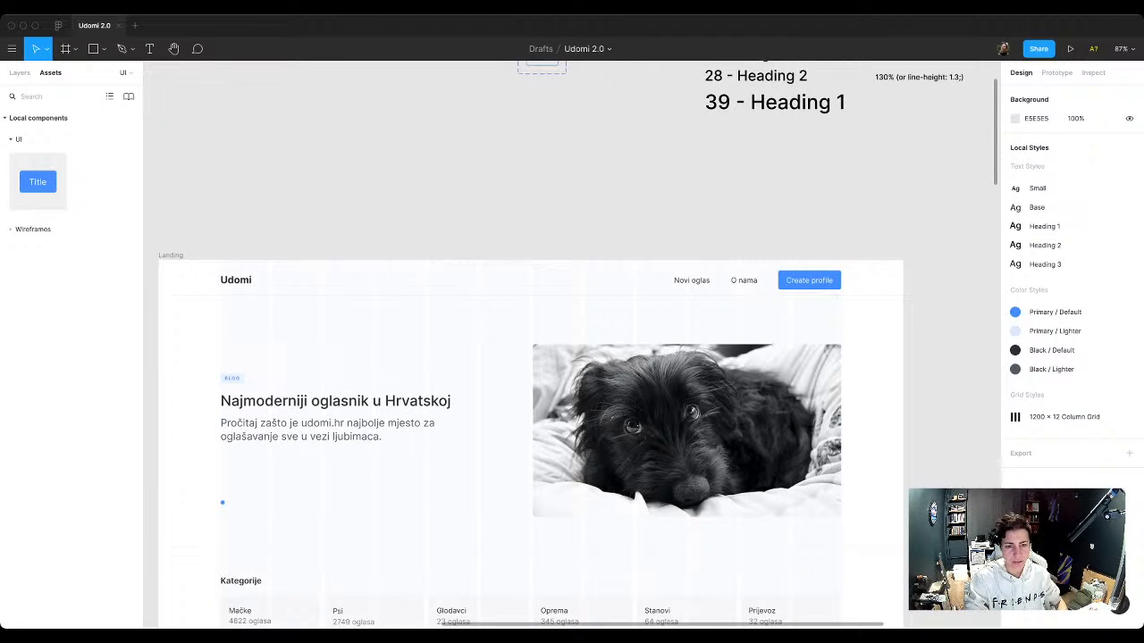
scroll(572, 344, "down", 3)
scroll(572, 344, "left", 3)
scroll(572, 344, "right", 2)
scroll(528, 268, "up", 2)
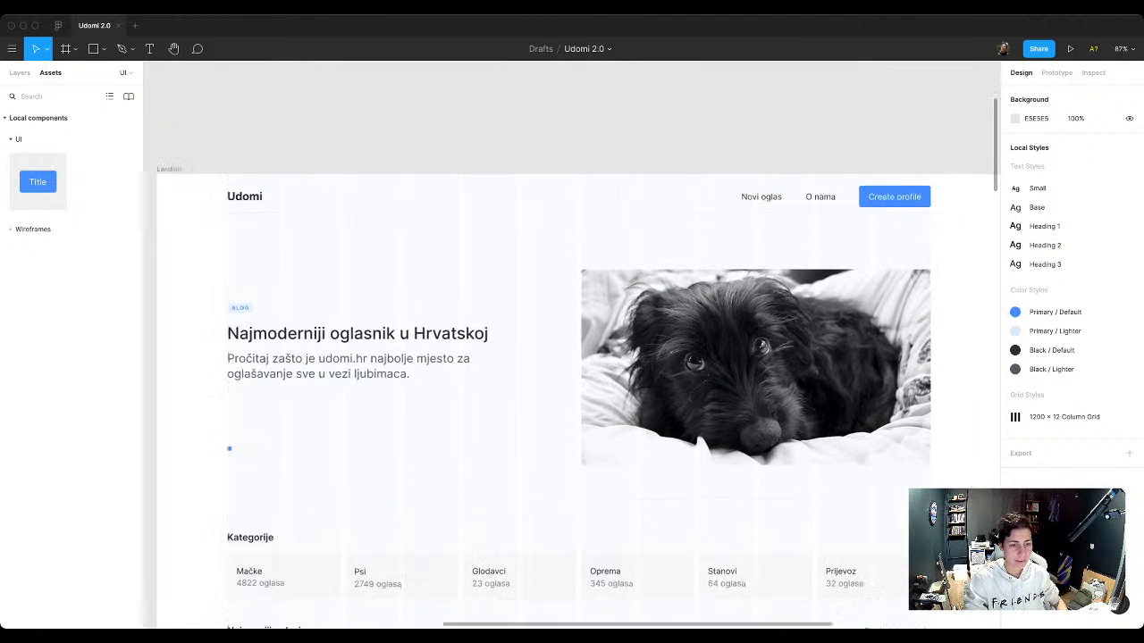
scroll(520, 157, "up", 1)
left_click(361, 381)
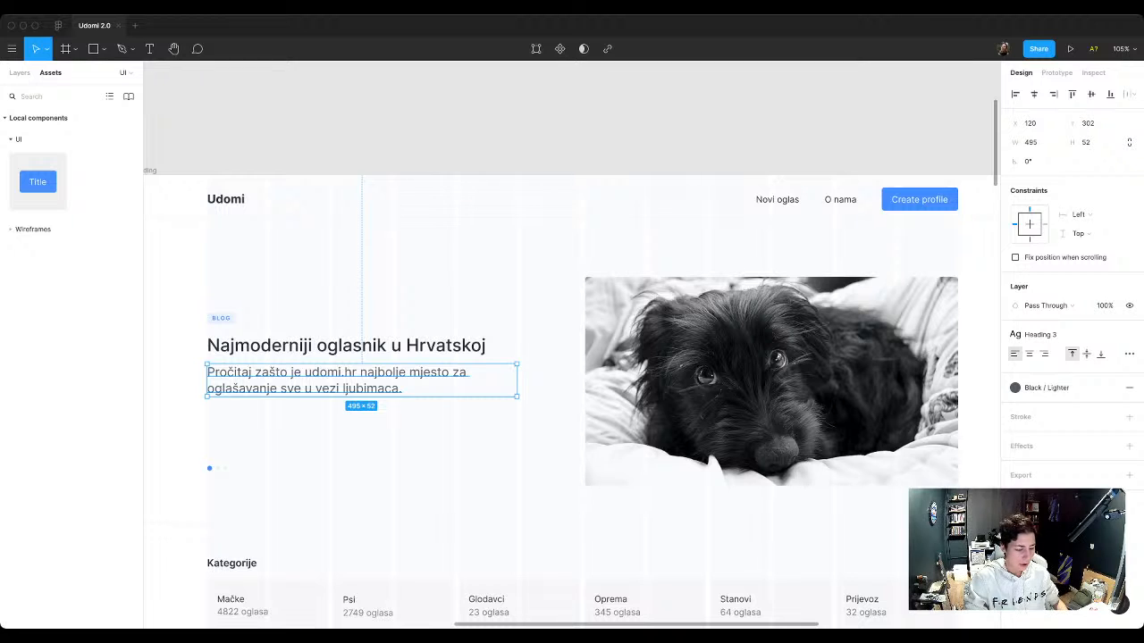
key("alt")
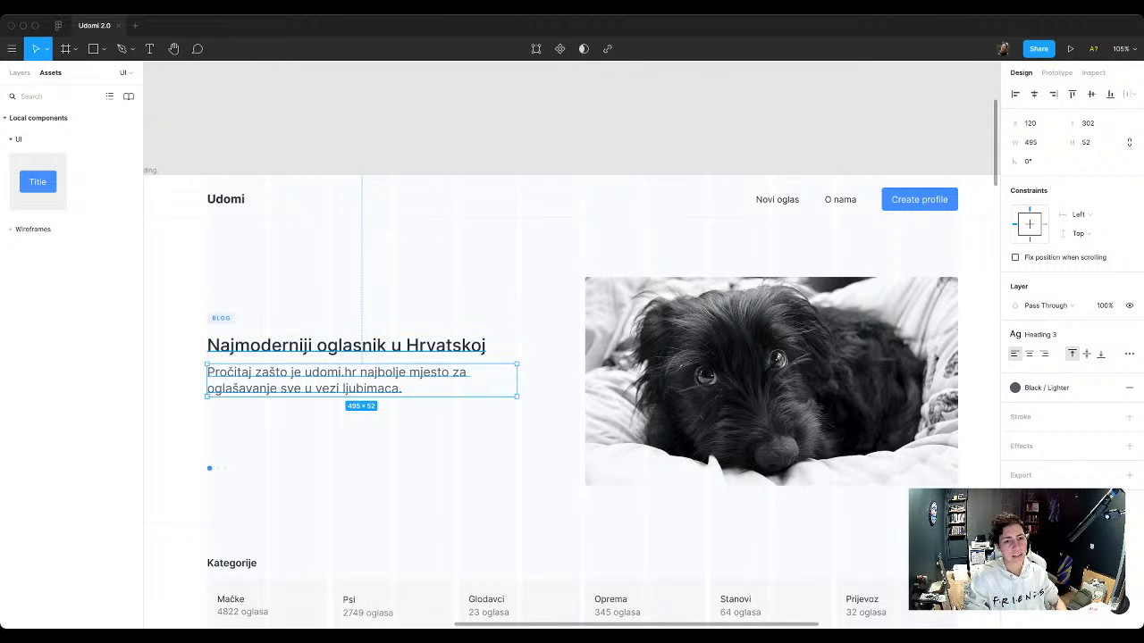
Step: Duplicate the "16" label of the 8pt spacing list and place the copy just above it
scroll(356, 313, "down", 4)
scroll(355, 313, "up", 3)
scroll(356, 313, "right", 1)
scroll(532, 216, "up", 5)
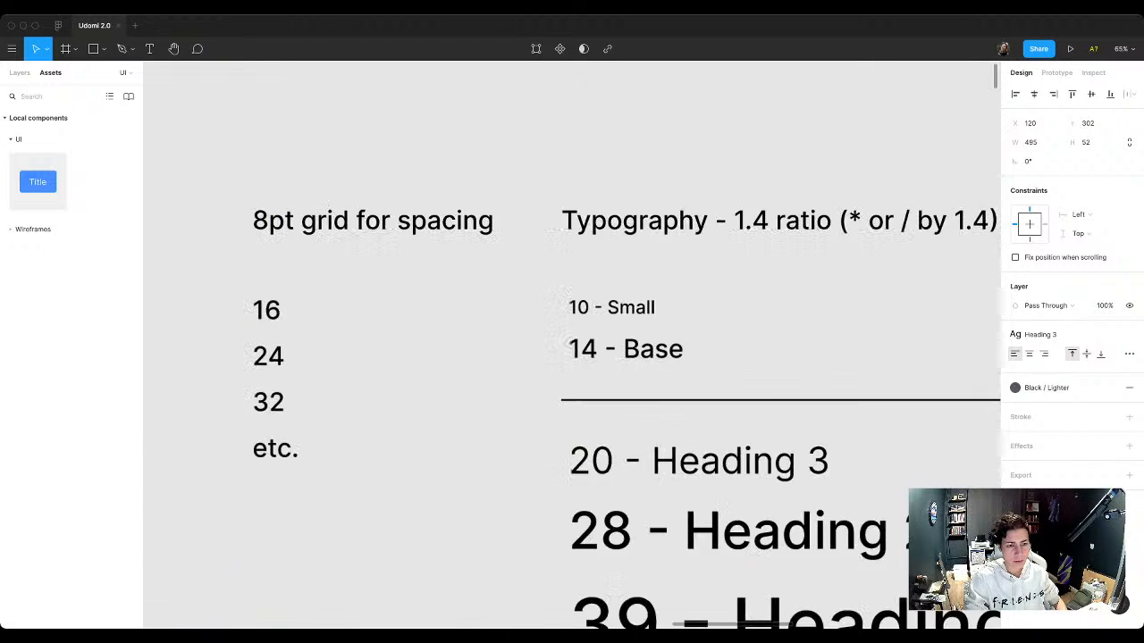
scroll(533, 215, "left", 2)
scroll(533, 215, "down", 1)
left_click(406, 264)
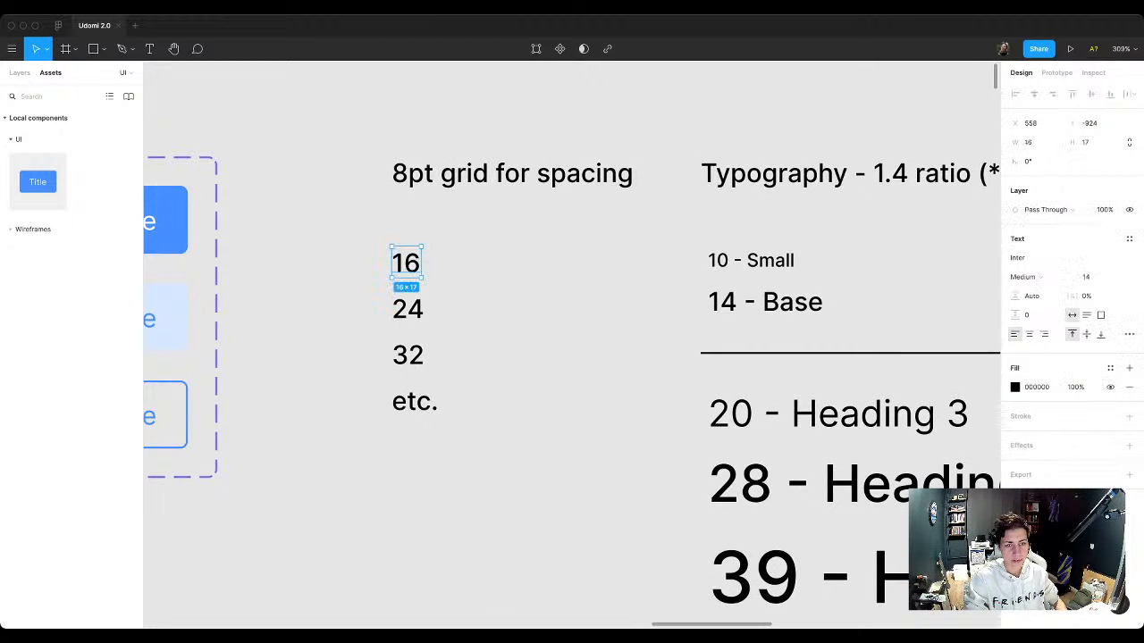
left_click_drag(406, 264, 465, 220)
Step: Change the copied spacing label's text to "12 (hah cheat)"
key("Return")
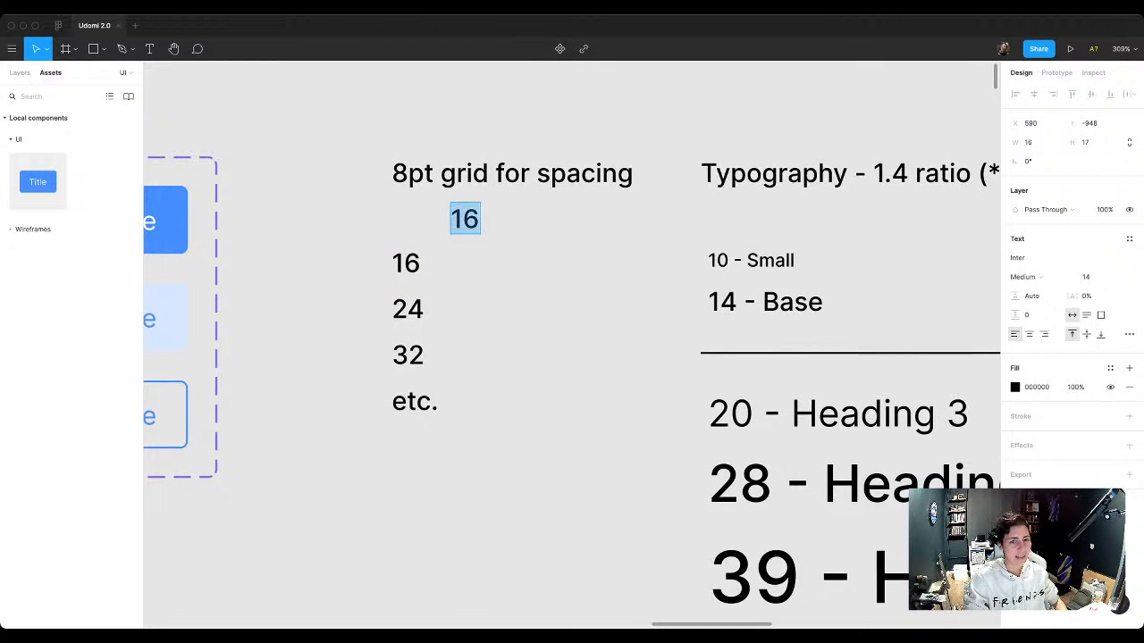
type("12")
key("Escape")
key("Return")
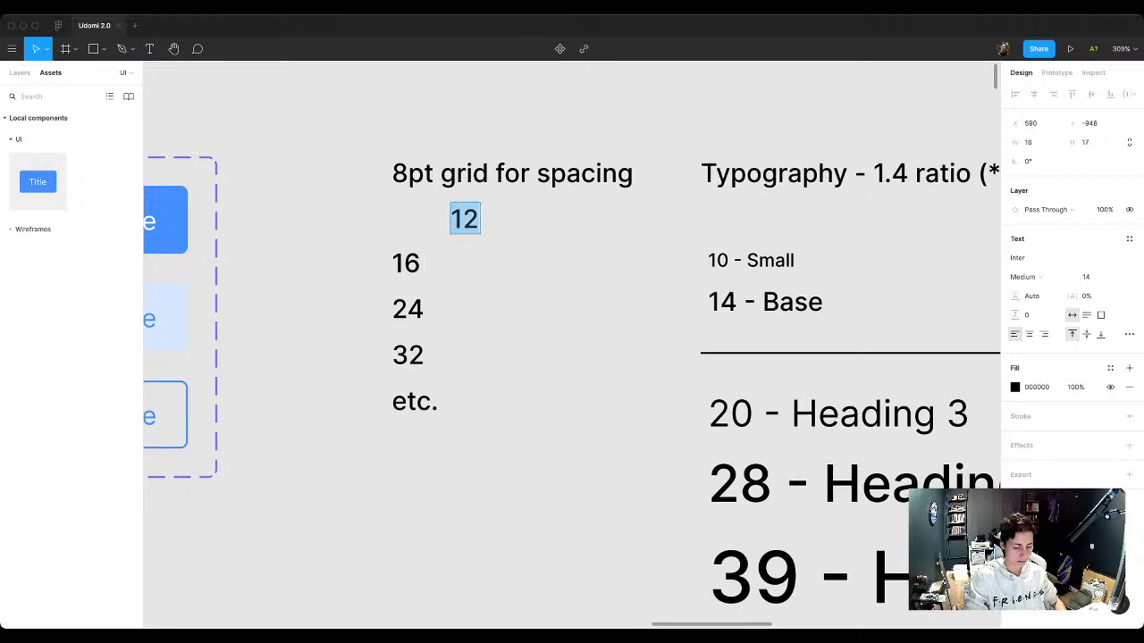
key("Right")
type("()")
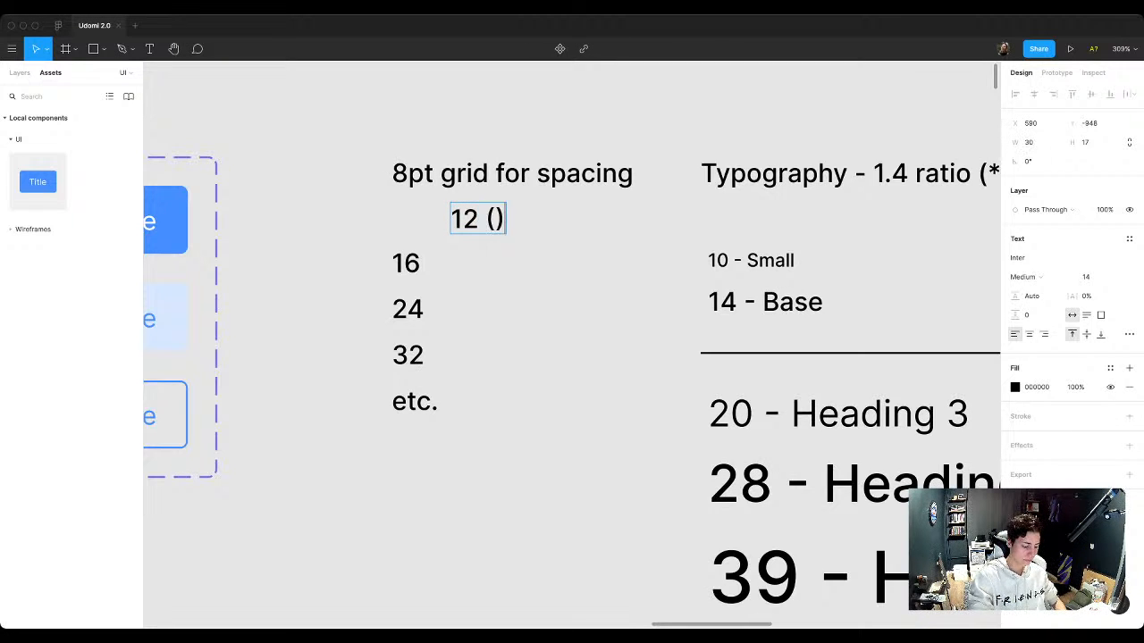
key("Left")
type("hah cheat")
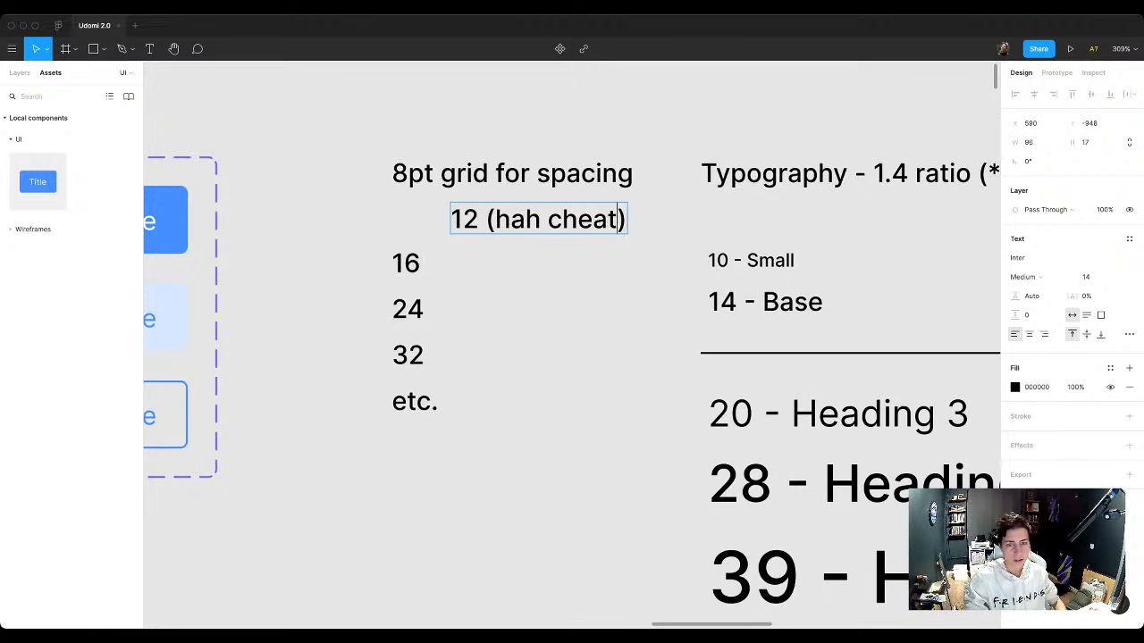
key("Escape")
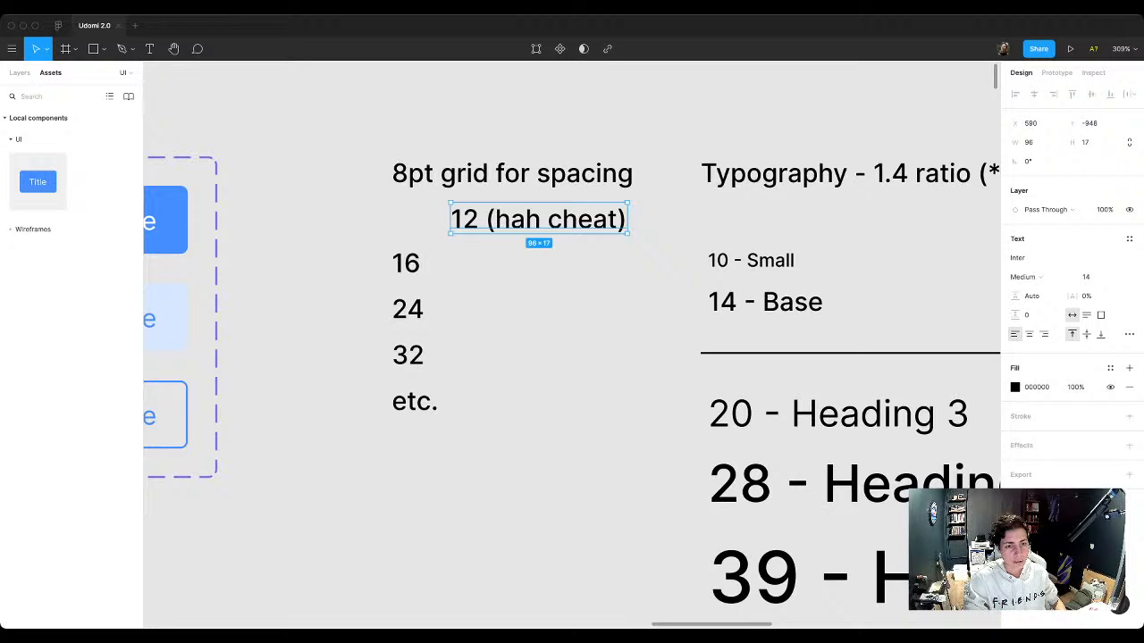
Step: Align the 12 label with the left edge of the spacing list at Y -948 and set its opacity to 70%
left_click_drag(538, 219, 480, 217)
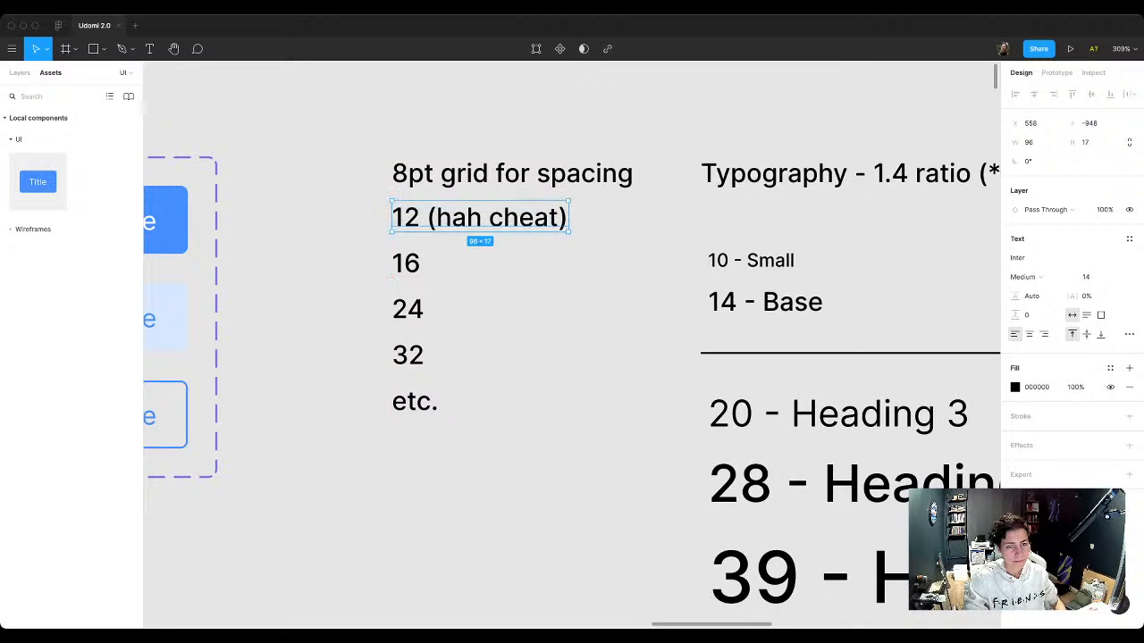
key("Down")
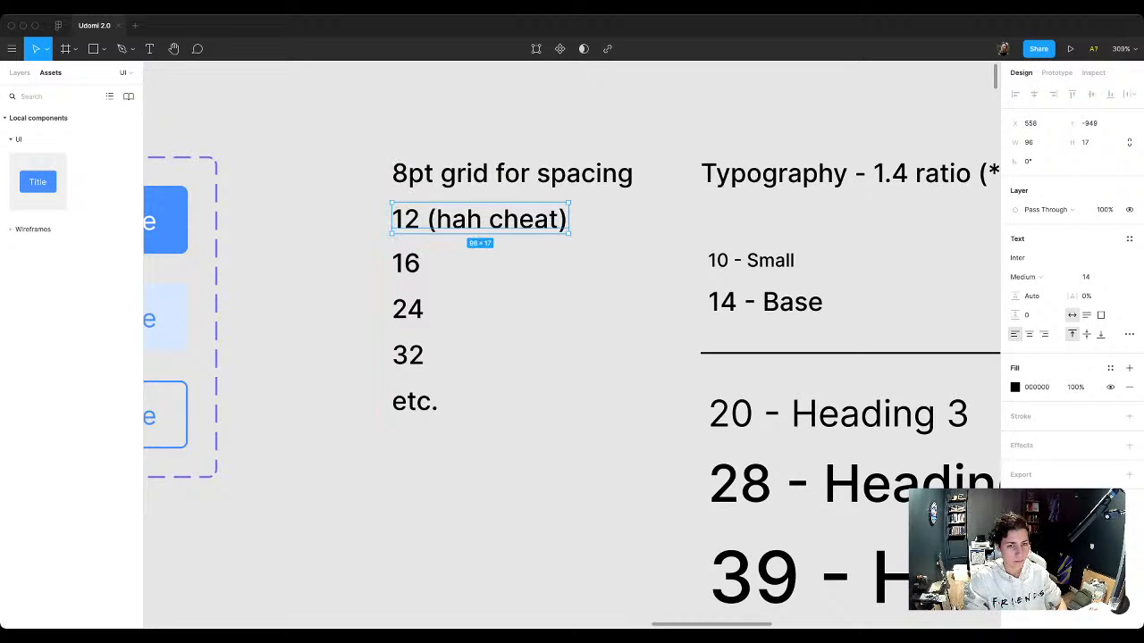
key("7")
key("Escape")
Step: Replace "hah cheat" in the 12 label with "optional" and set the label's opacity to 50%
double_click(452, 219)
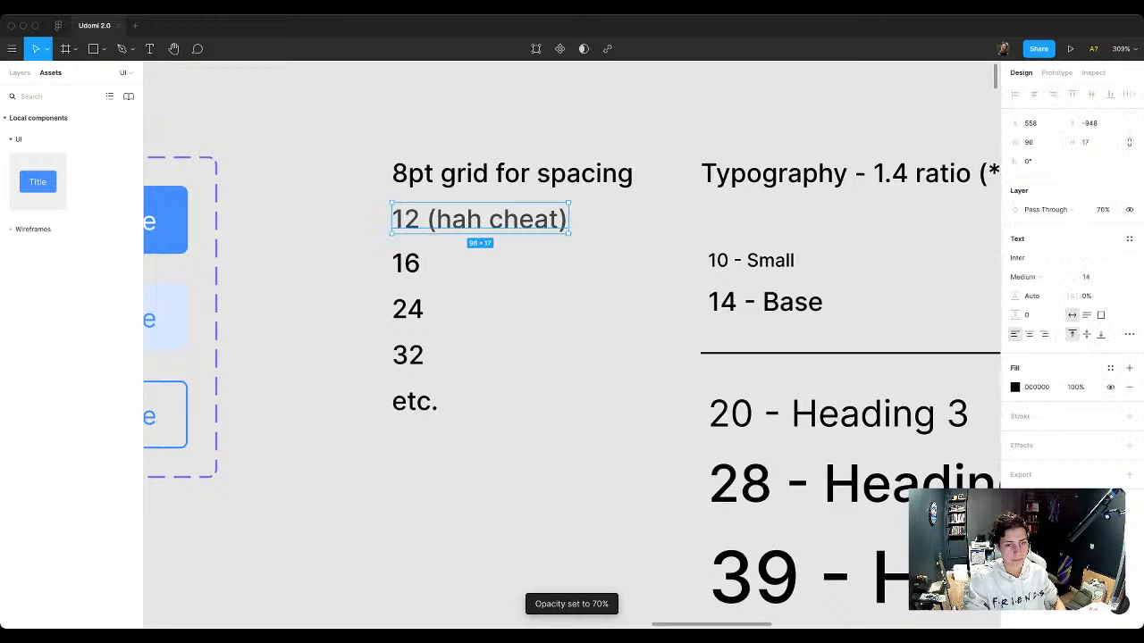
left_click_drag(436, 219, 565, 219)
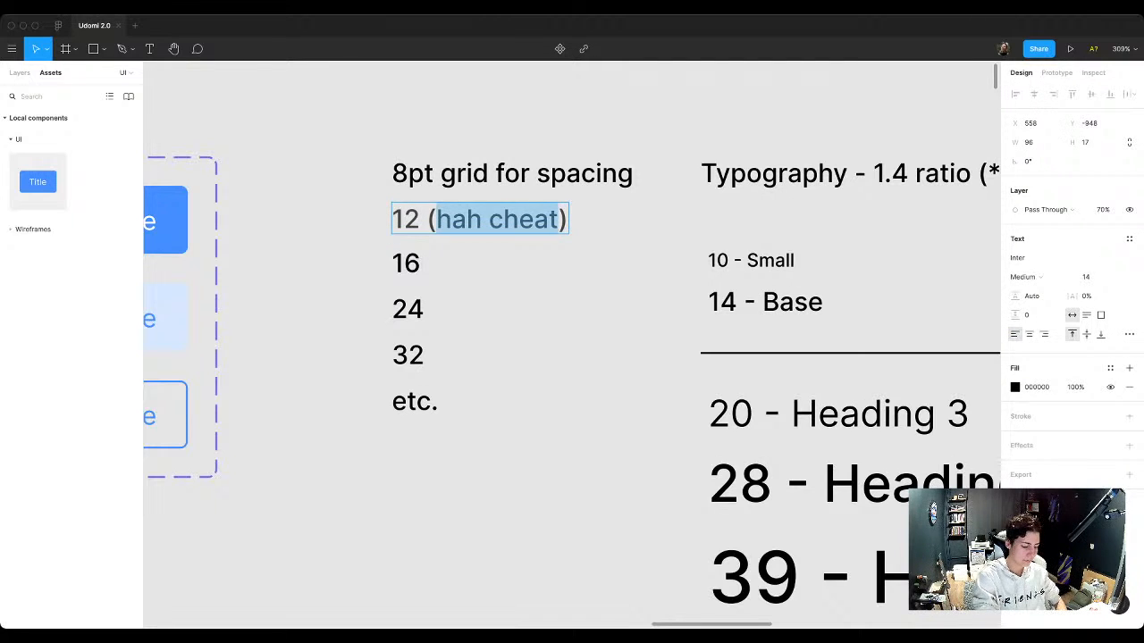
type("optional")
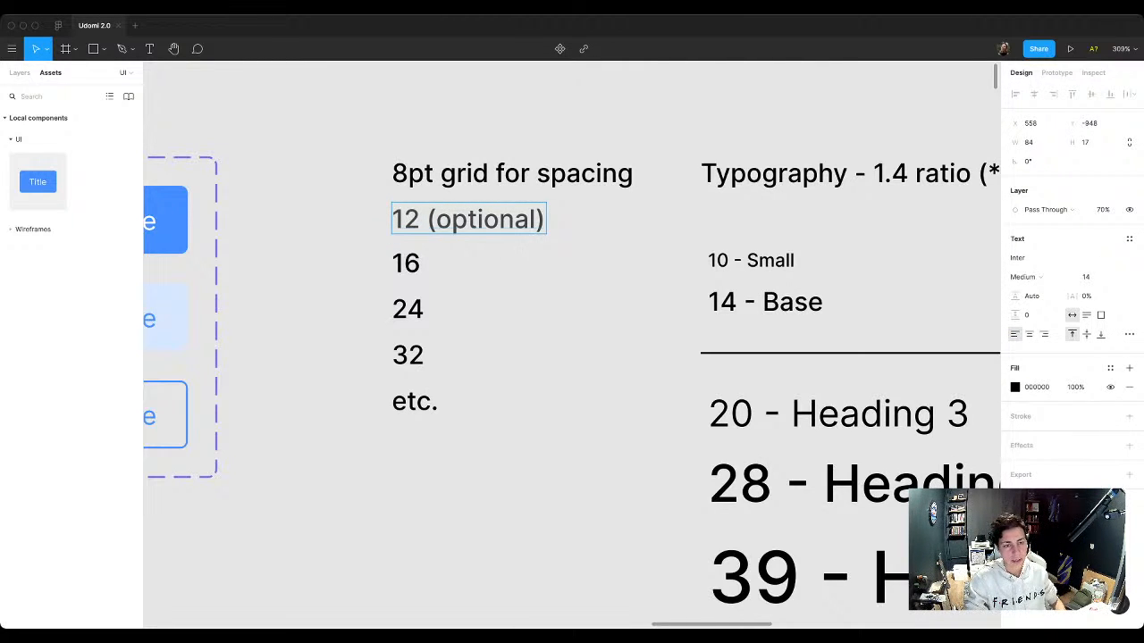
key("Escape")
key("5")
key("Escape")
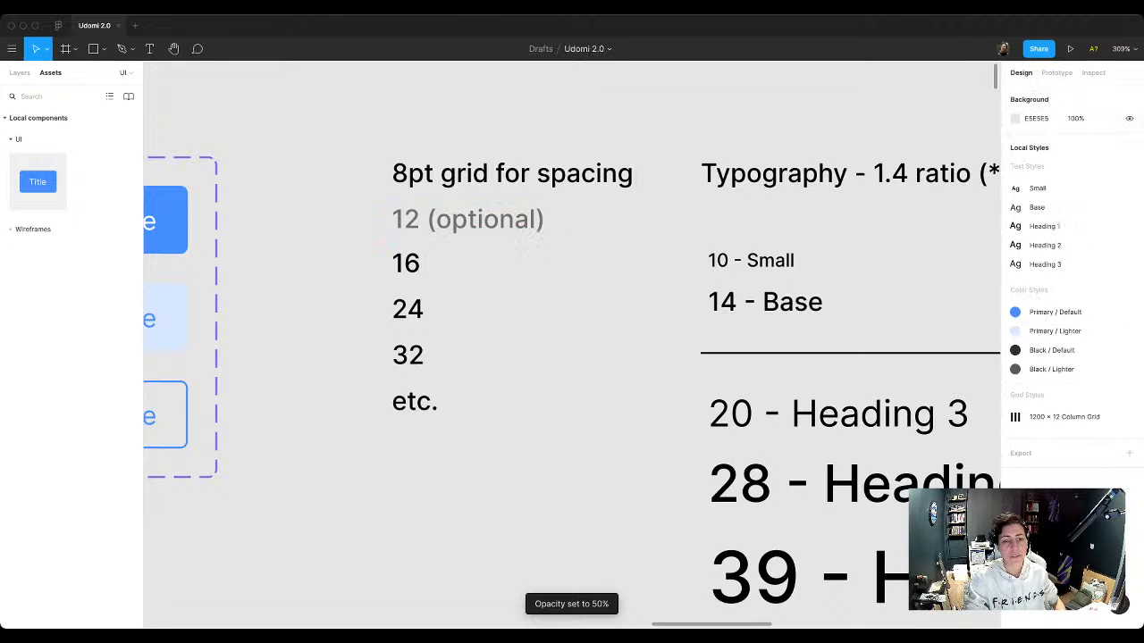
Step: Try moving the landing page's hero paragraph down to Y 306, farther below the heading
key("shift+1")
scroll(541, 258, "down", 5)
scroll(541, 258, "down", 4)
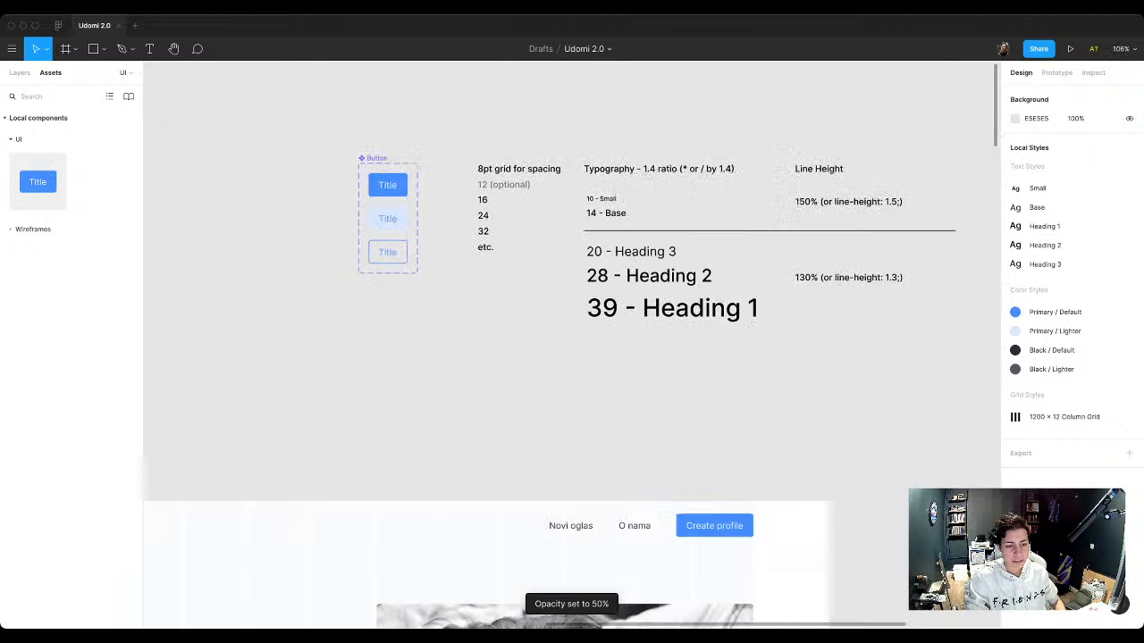
scroll(541, 259, "left", 3)
left_click(372, 482)
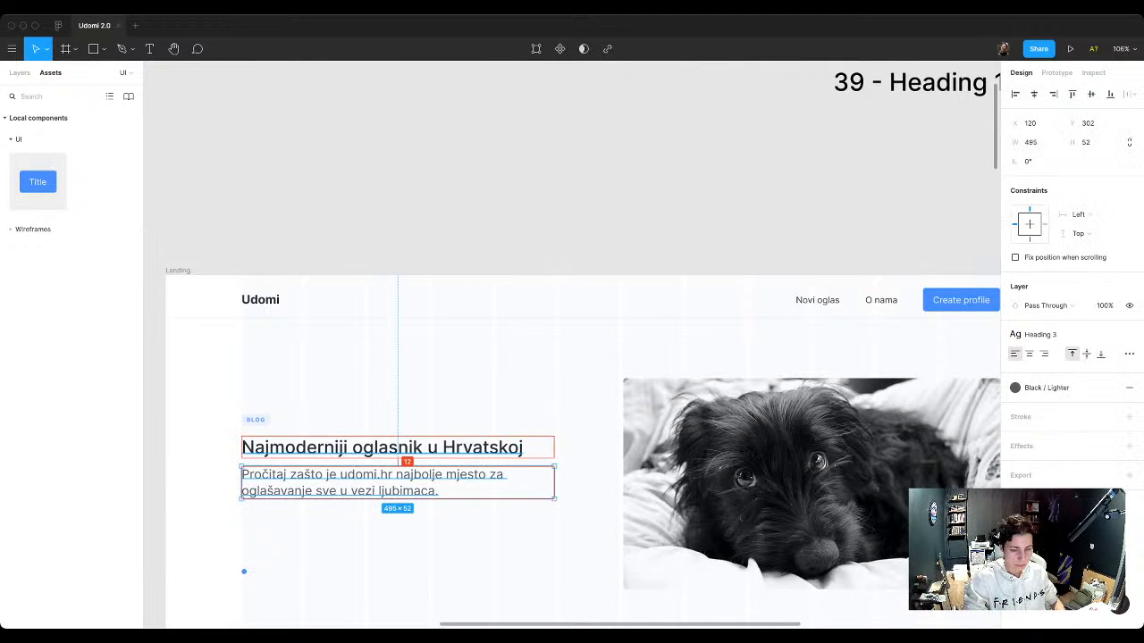
key("Down")
key("Down")
key("Down")
key("Down")
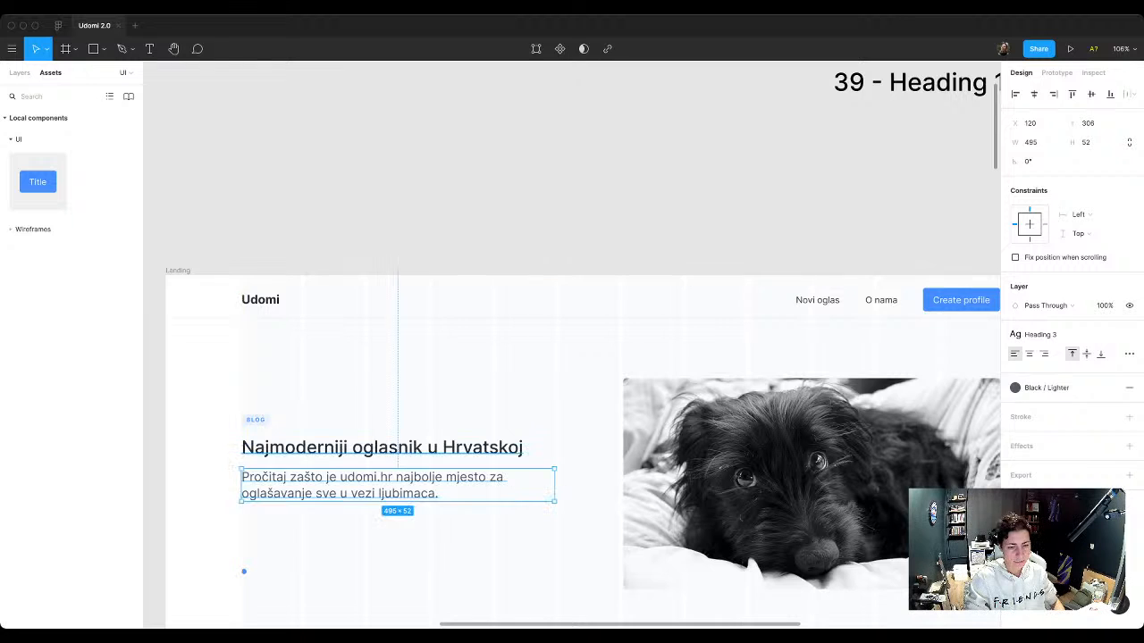
key("Escape")
Step: Move the hero paragraph up to Y 298 so it sits 8 px below the heading
left_click(384, 485)
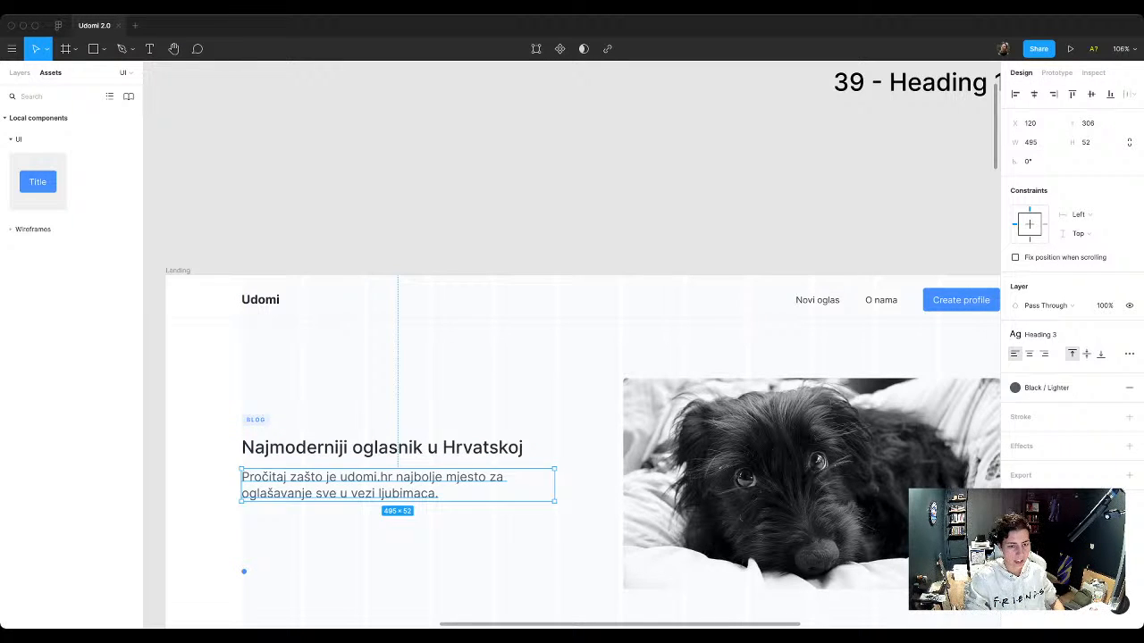
key("shift+Up")
key("Escape")
left_click(385, 480)
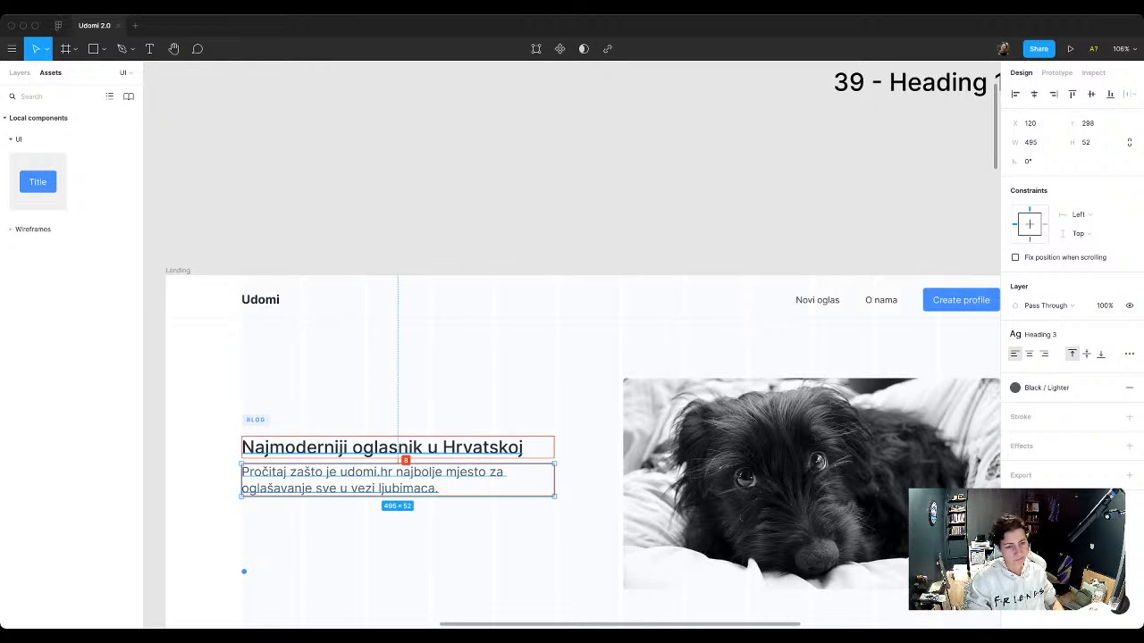
key("Escape")
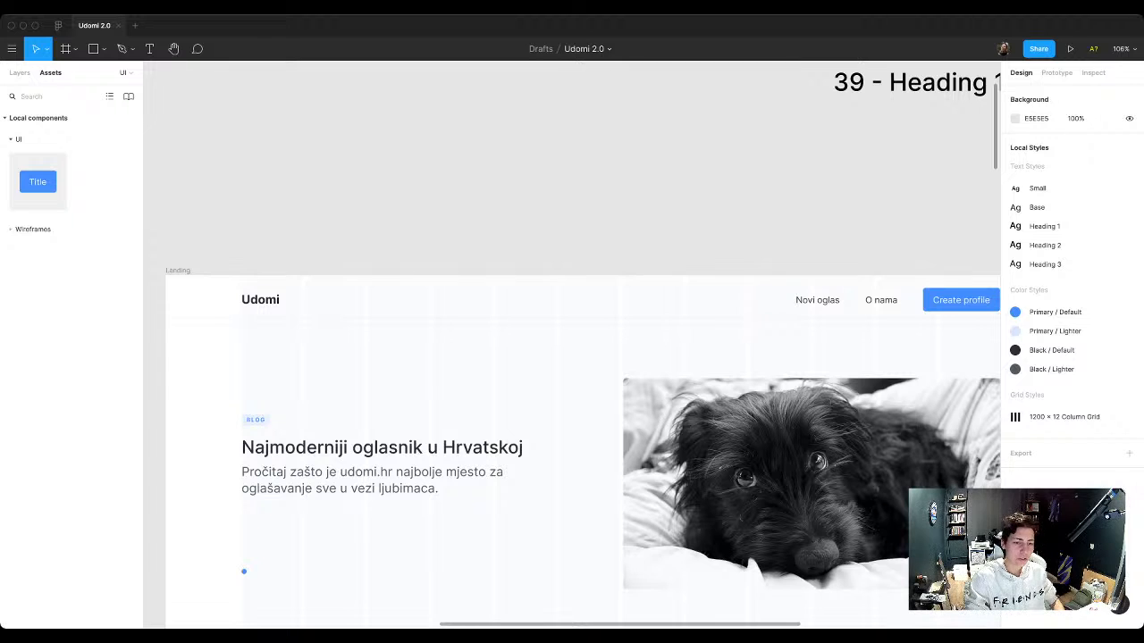
Step: Duplicate the hero's BLOG badge onto the empty canvas above the Landing frame
scroll(572, 376, "down", 3)
scroll(572, 376, "right", 1)
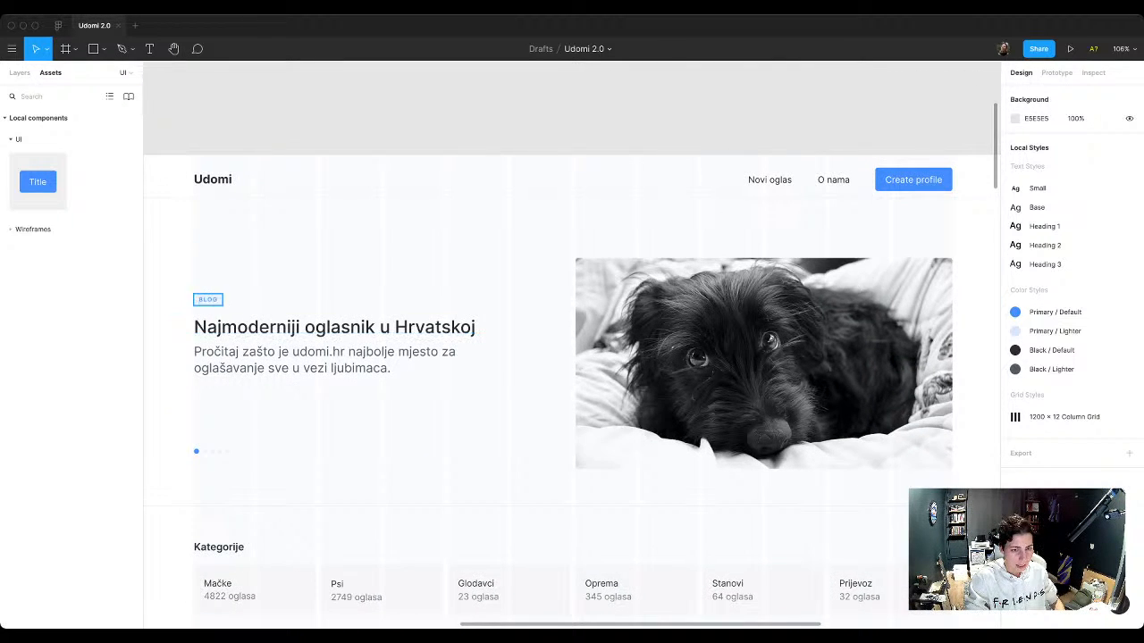
scroll(210, 303, "up", 3)
left_click(217, 307)
scroll(217, 307, "down", 2)
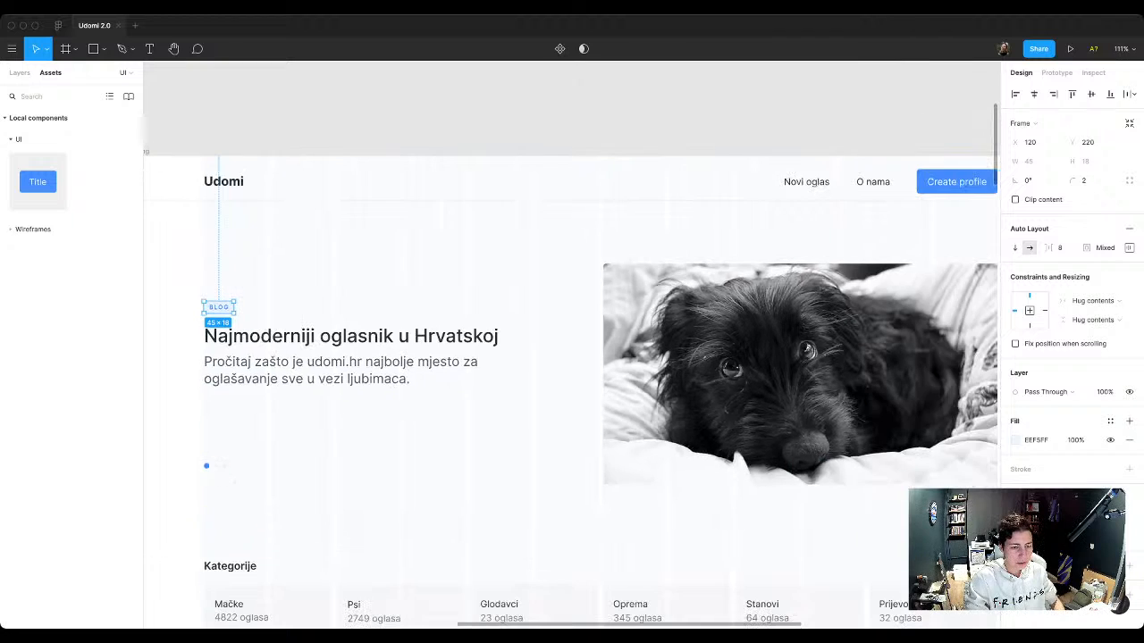
scroll(281, 447, "up", 4)
left_click_drag(281, 447, 710, 149)
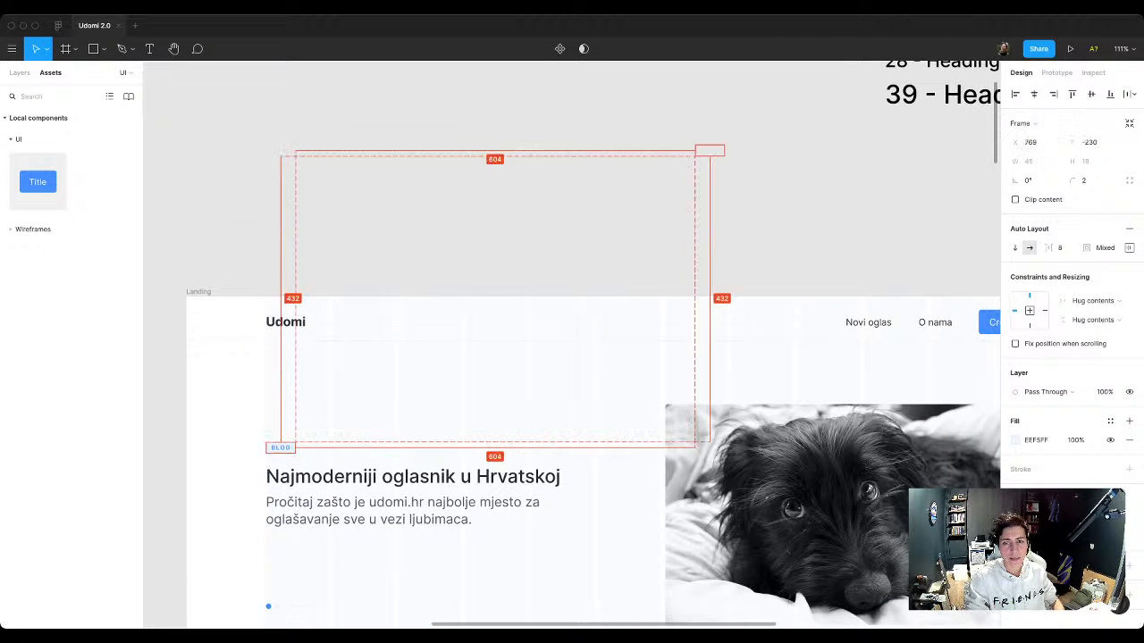
Step: Move the duplicated BLOG badge beside the Button component set and turn it into a component
scroll(709, 149, "up", 5)
scroll(710, 148, "right", 4)
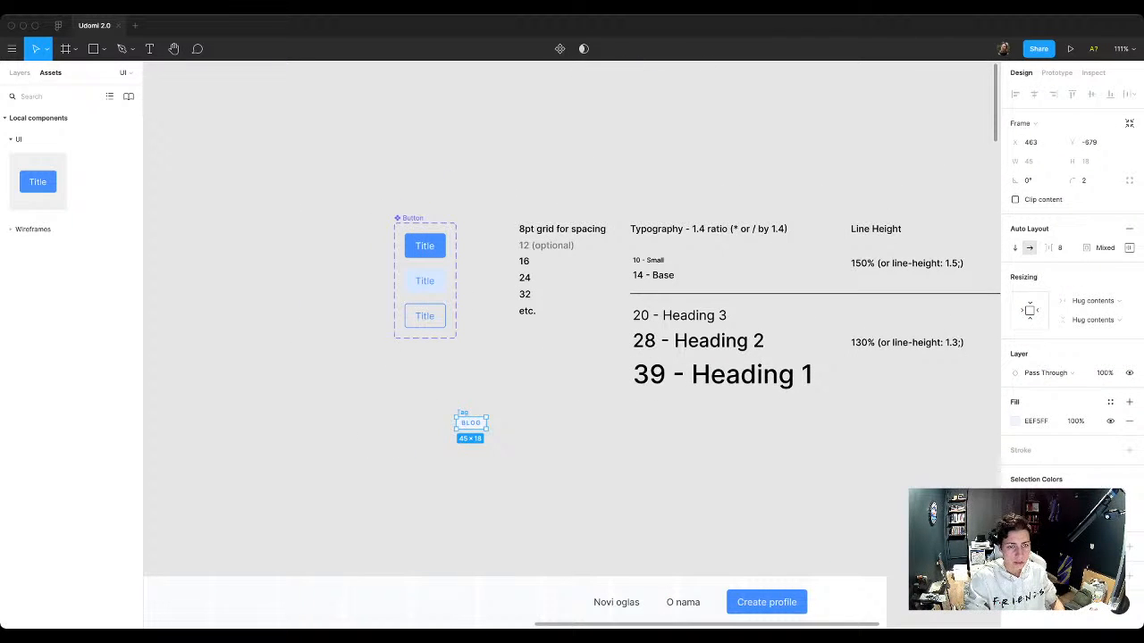
left_click_drag(471, 423, 321, 231)
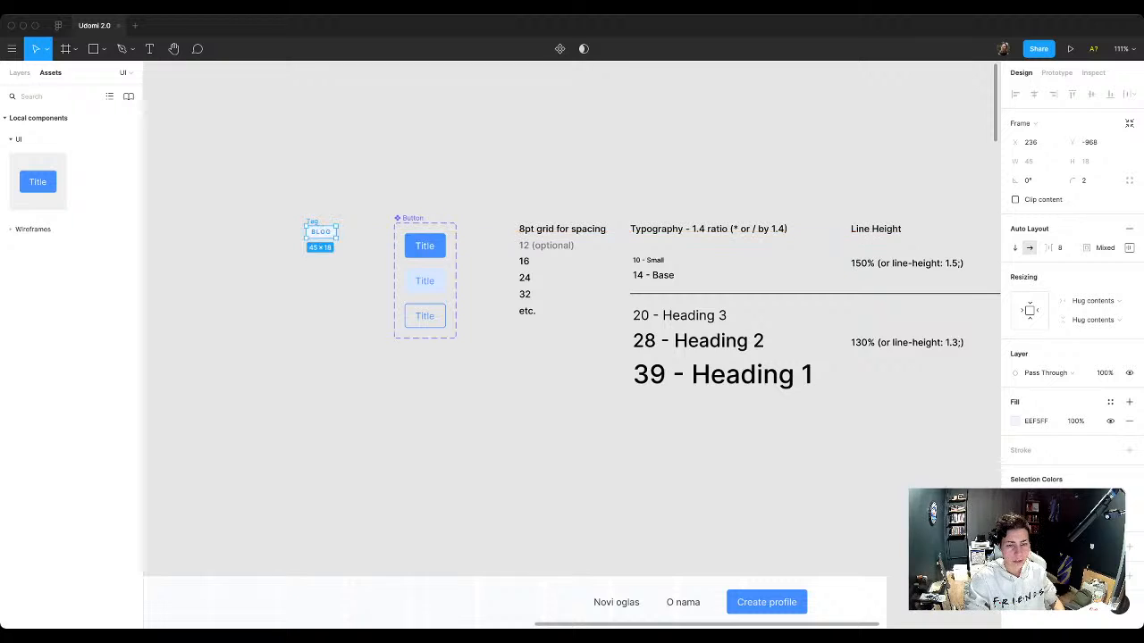
scroll(207, 170, "up", 5)
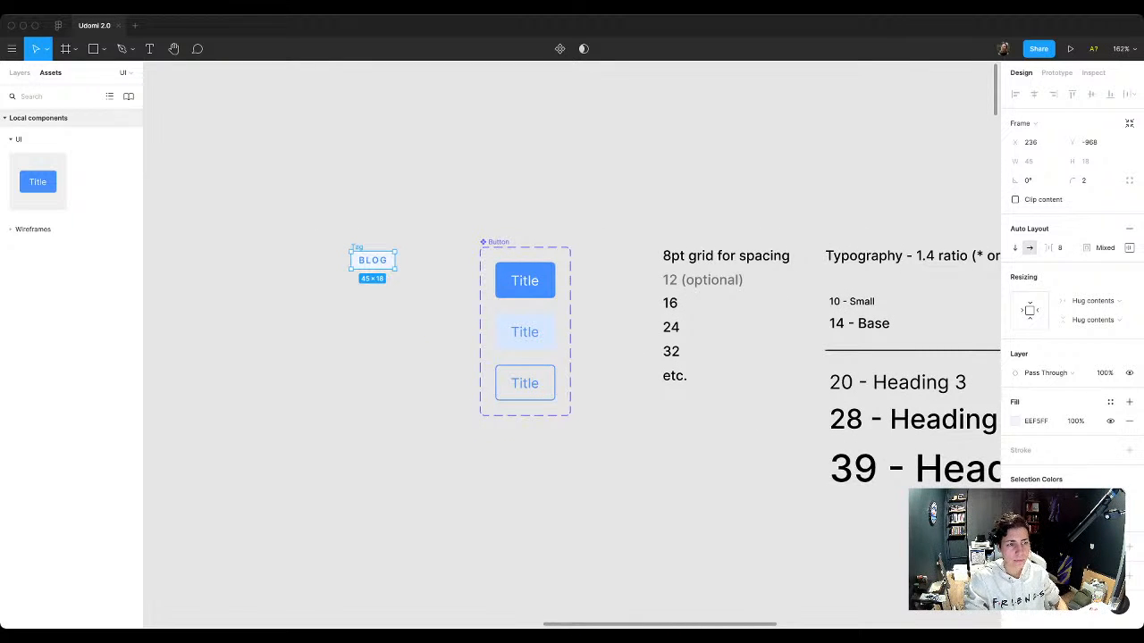
left_click(20, 72)
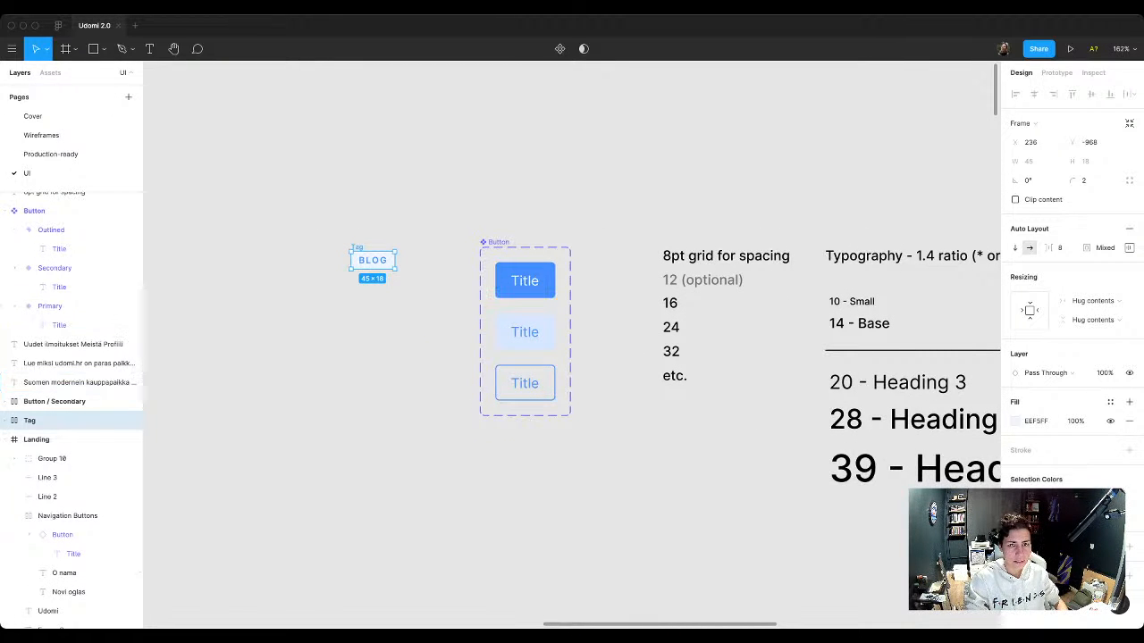
left_click(560, 49)
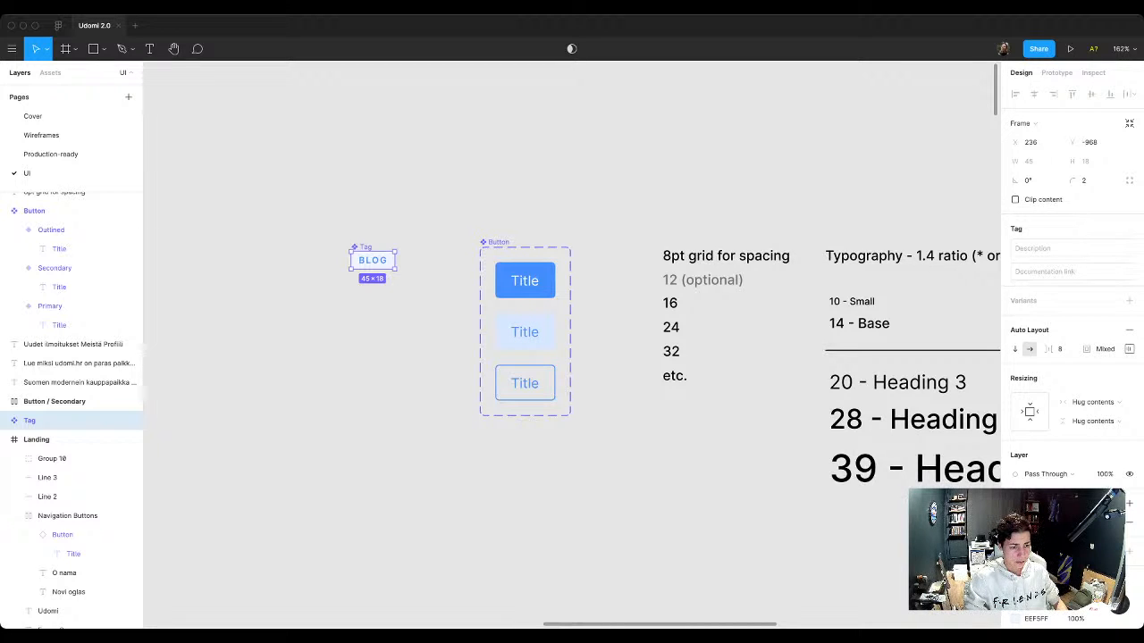
Step: Apply the Small text style to the Blog text inside the Tag component
left_click(5, 421)
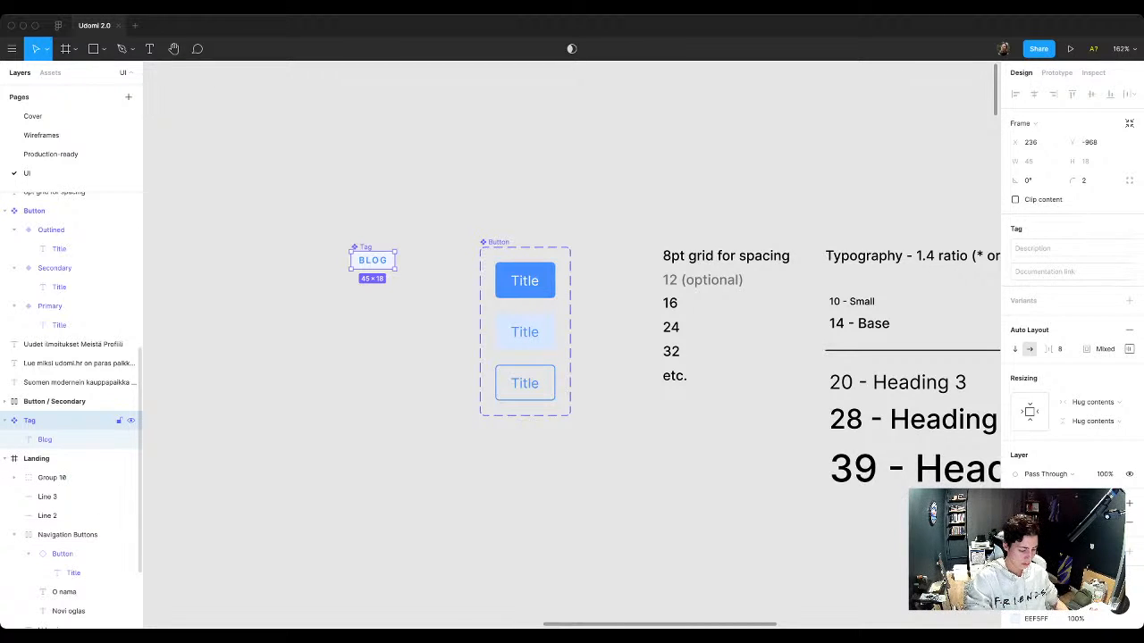
key("alt+l")
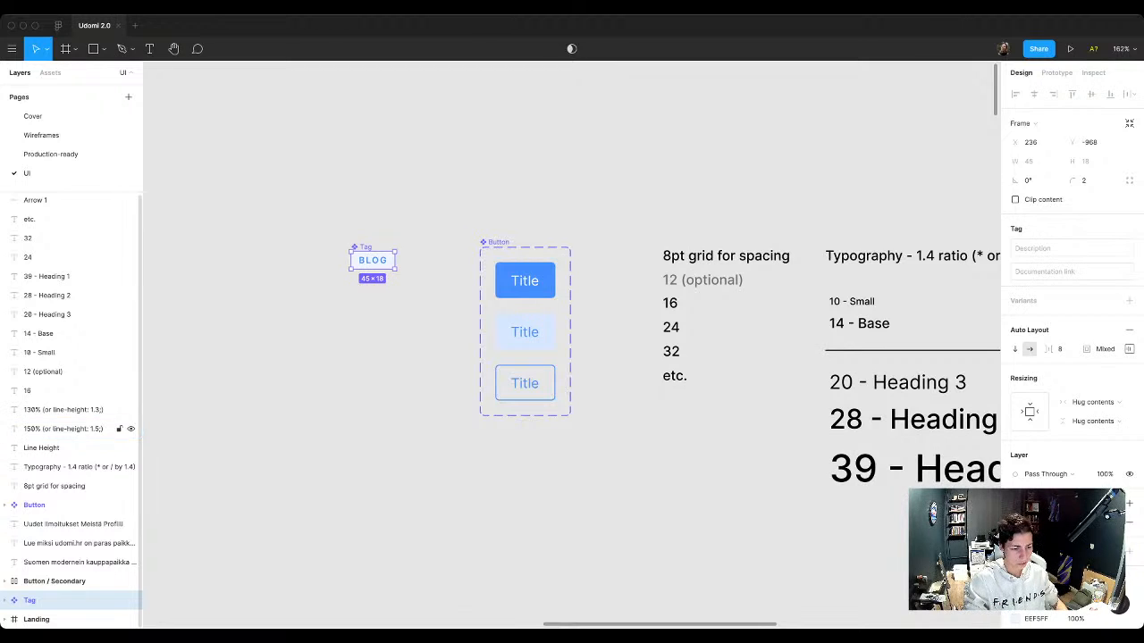
left_click(4, 601)
scroll(36, 582, "down", 1)
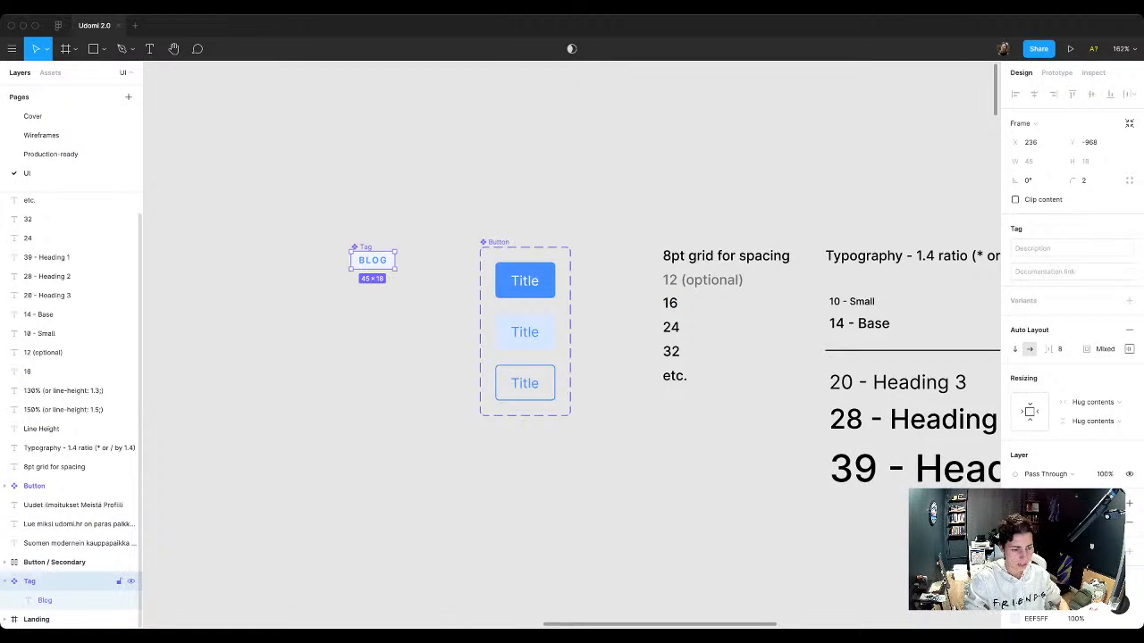
left_click(45, 600)
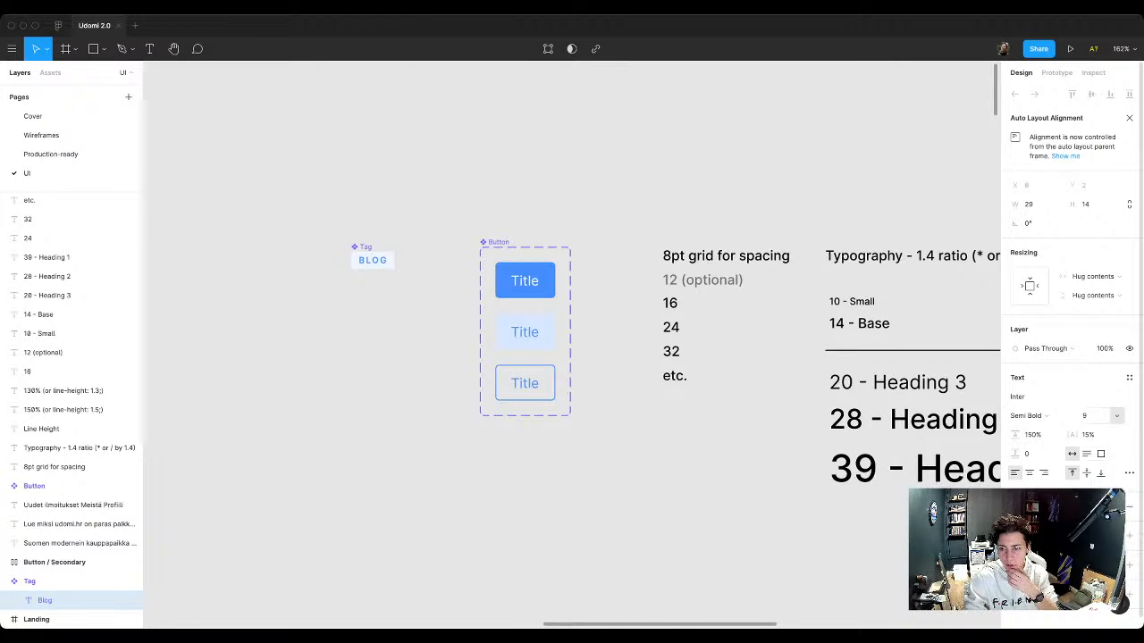
left_click(1129, 378)
left_click(1045, 449)
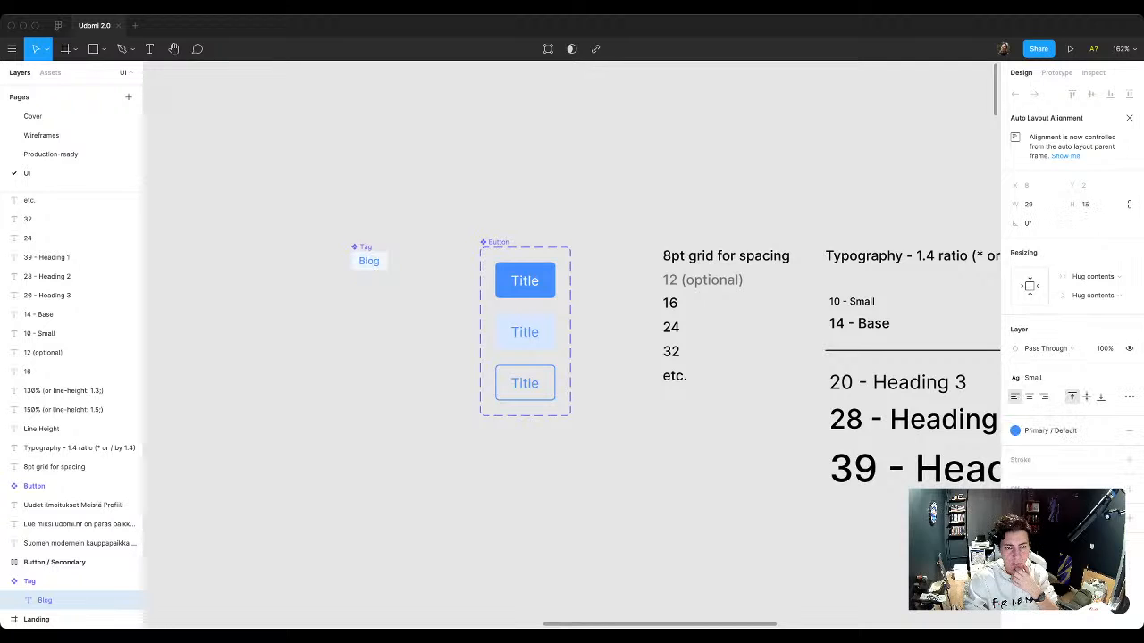
Step: Compare the Tag component with the landing page's BLOG badge and inspect the component's auto layout padding
scroll(572, 344, "down", 10)
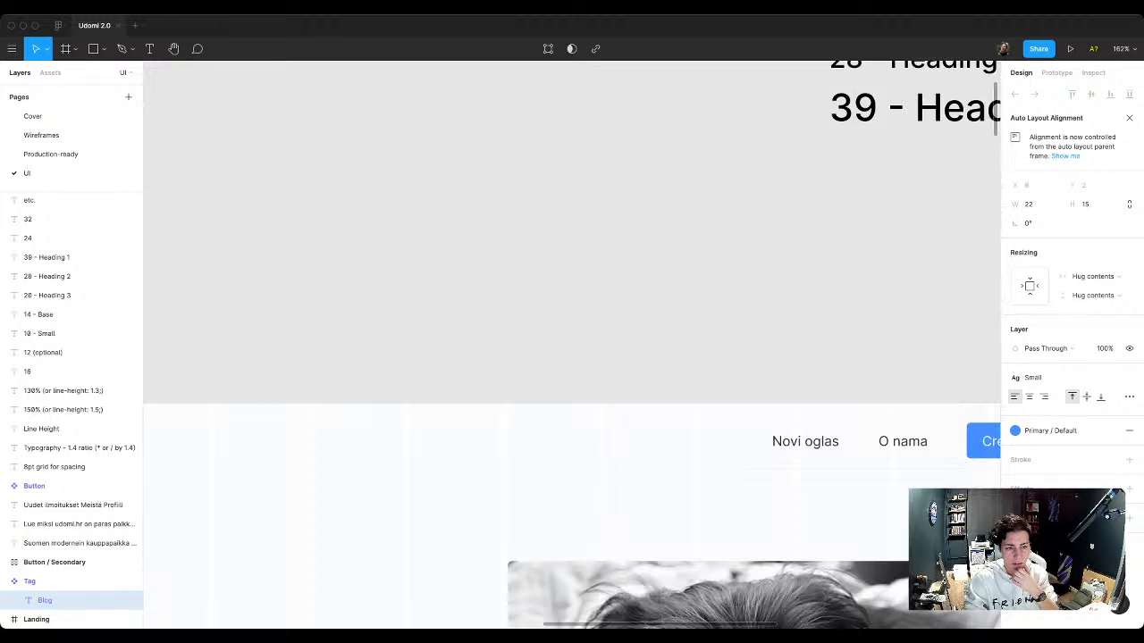
scroll(572, 344, "up", 5)
scroll(665, 501, "down", 2)
scroll(666, 500, "down", 2)
scroll(666, 501, "left", 2)
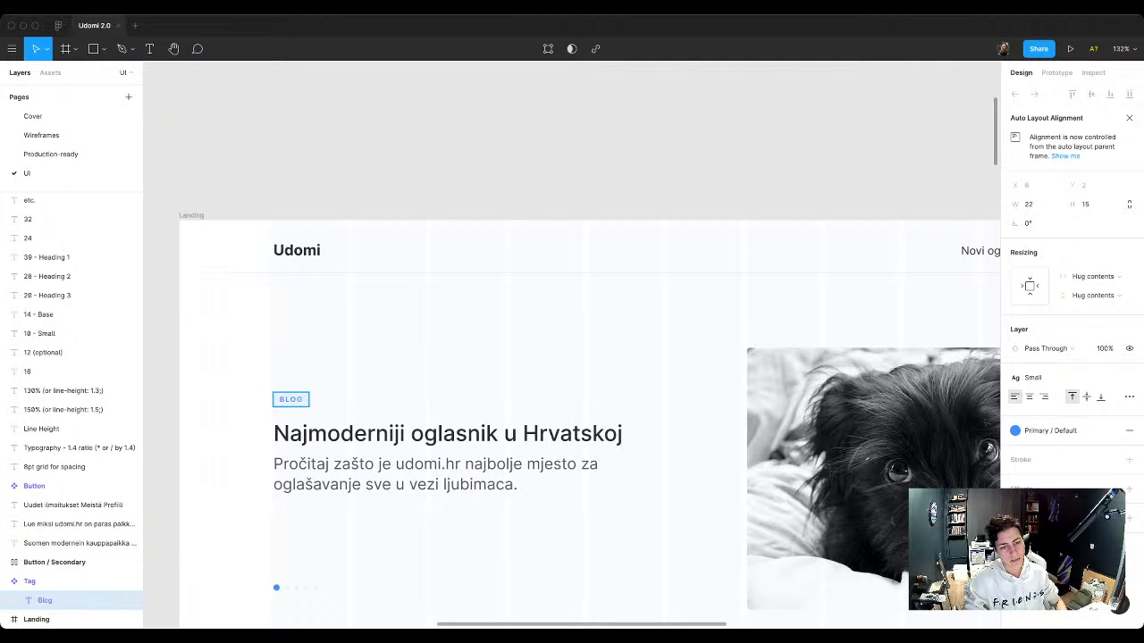
scroll(392, 409, "down", 4)
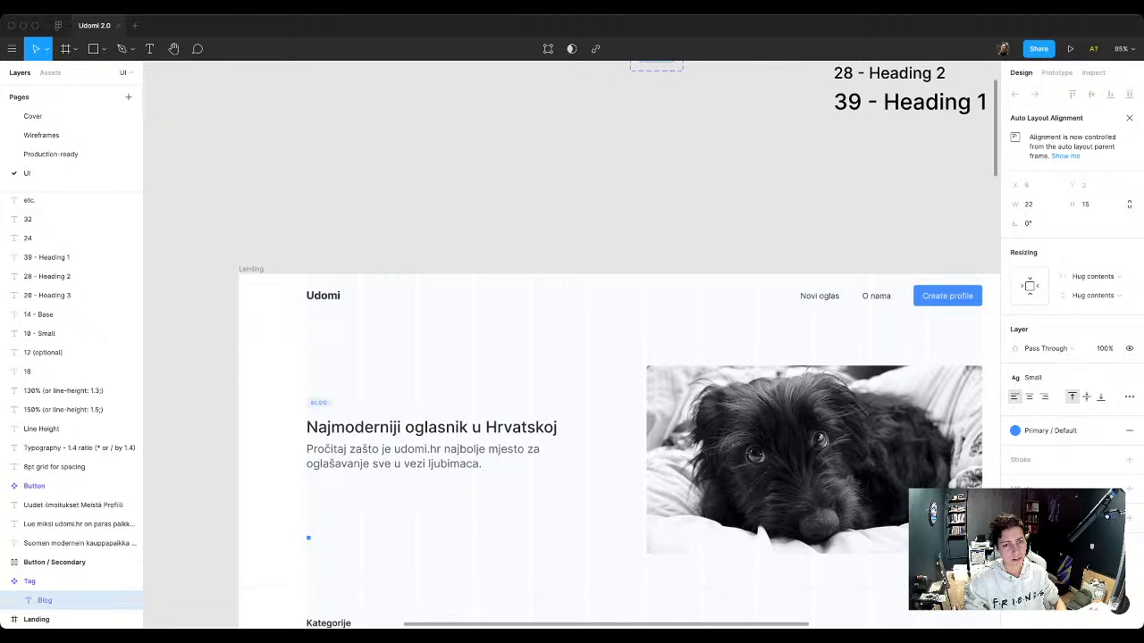
key("shift+2")
scroll(425, 309, "up", 1)
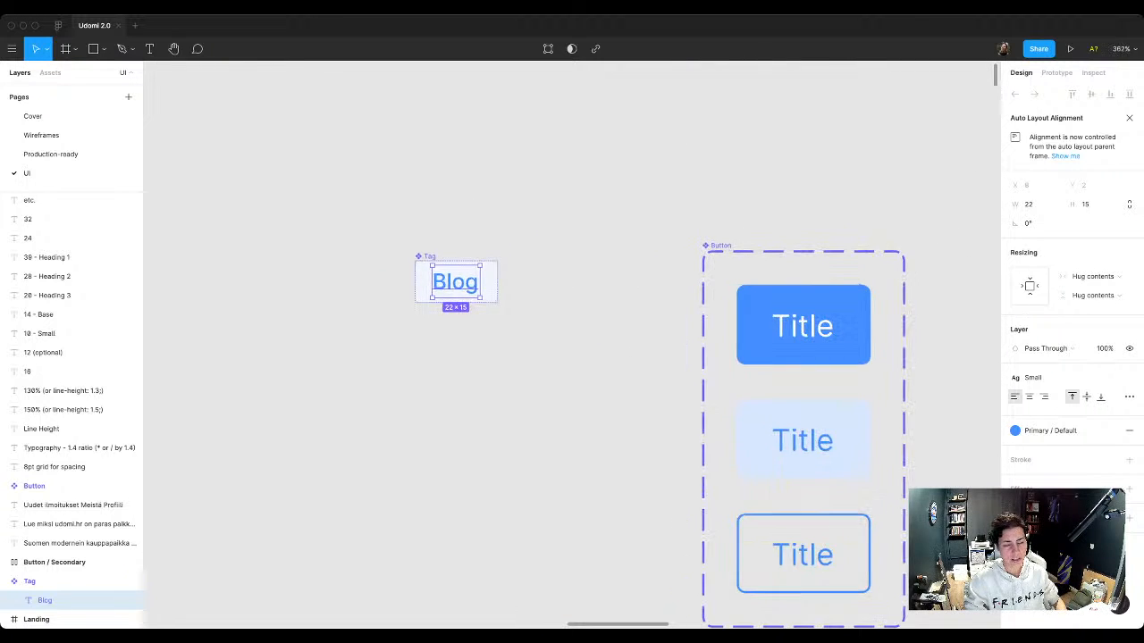
scroll(464, 349, "up", 1)
key("Escape")
scroll(511, 388, "down", 2)
scroll(610, 267, "right", 2)
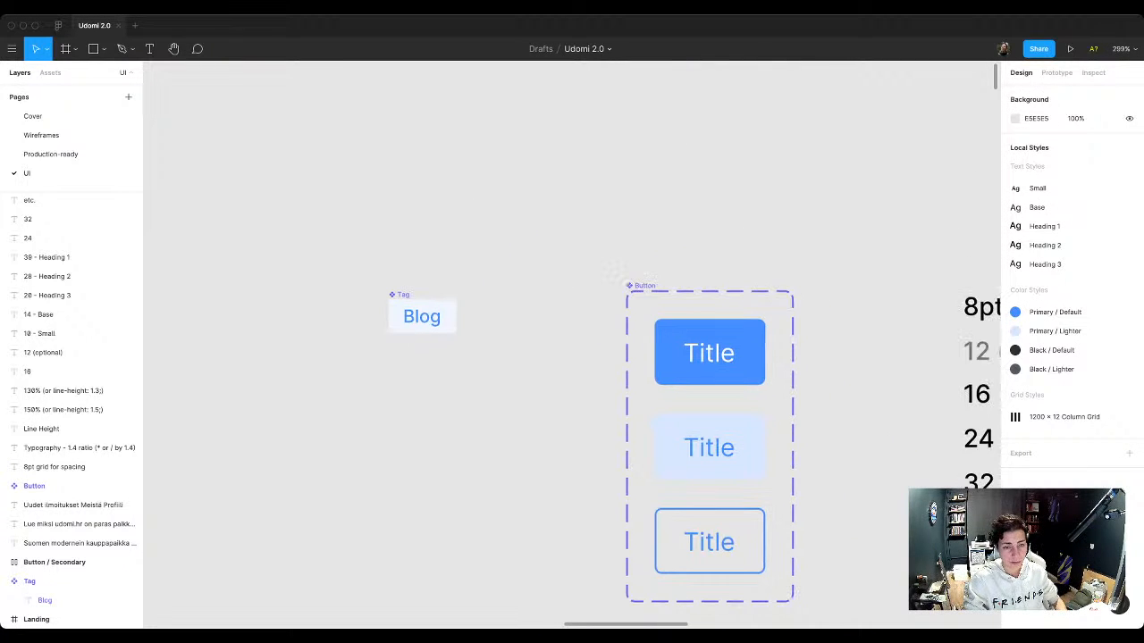
left_click(422, 316)
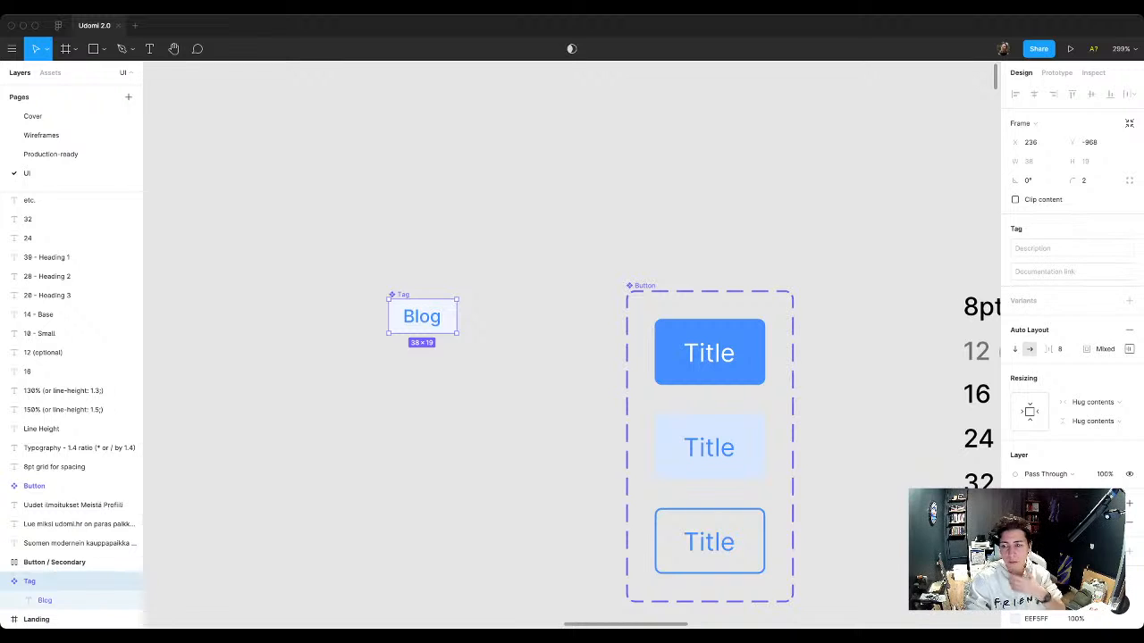
left_click(1129, 348)
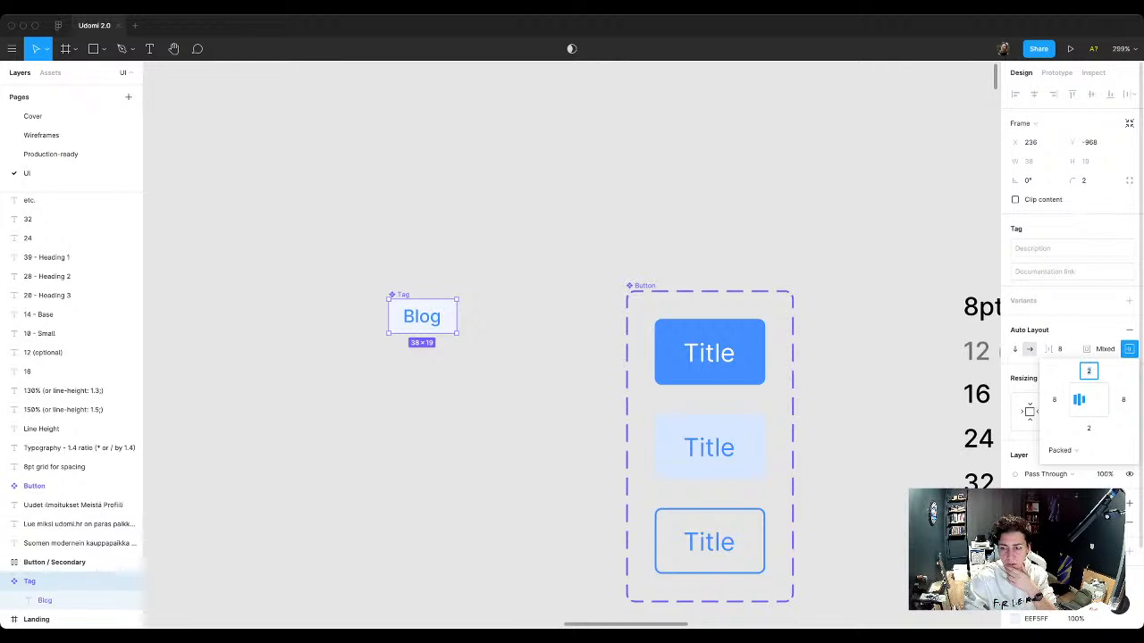
left_click(518, 344)
Step: Add a second variant to the Tag component and apply auto layout to the variant set
left_click(422, 317)
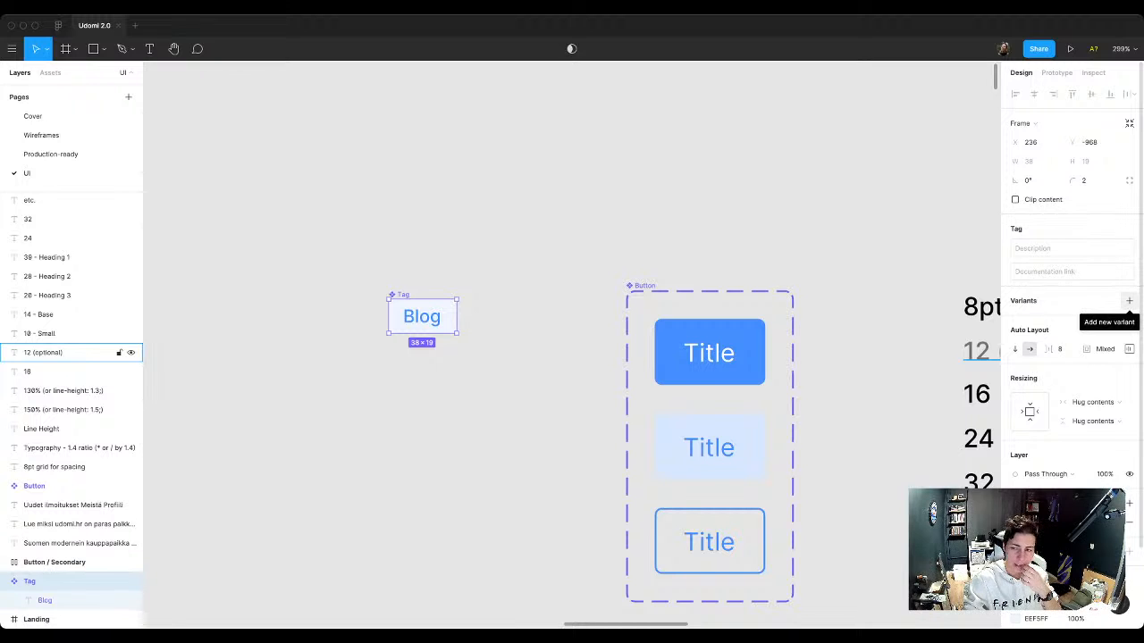
left_click(1129, 301)
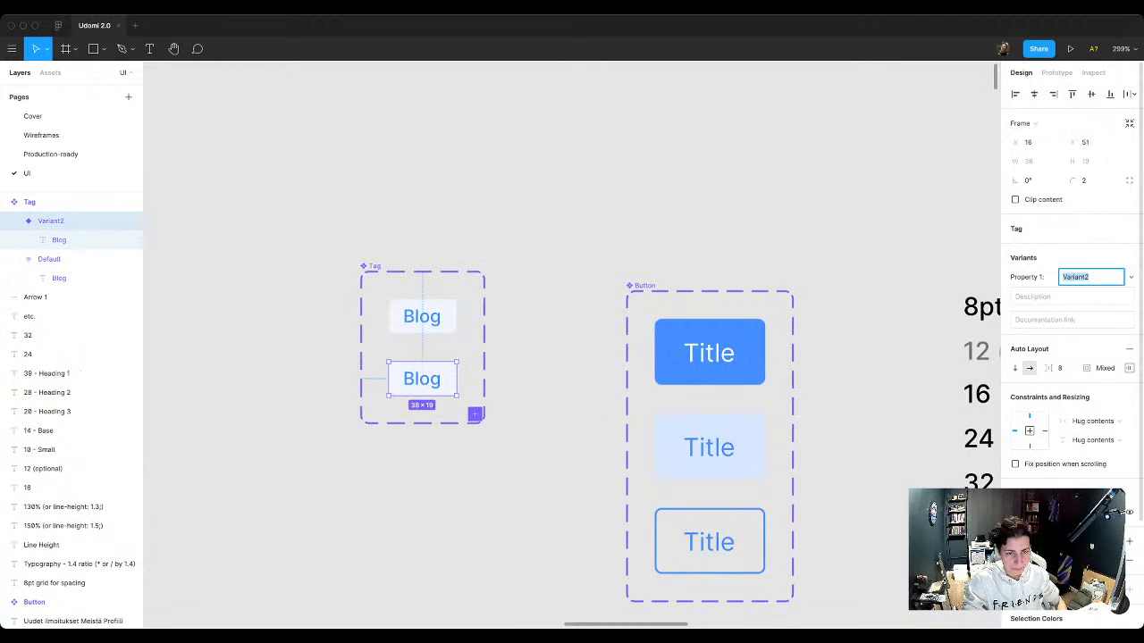
key("Escape")
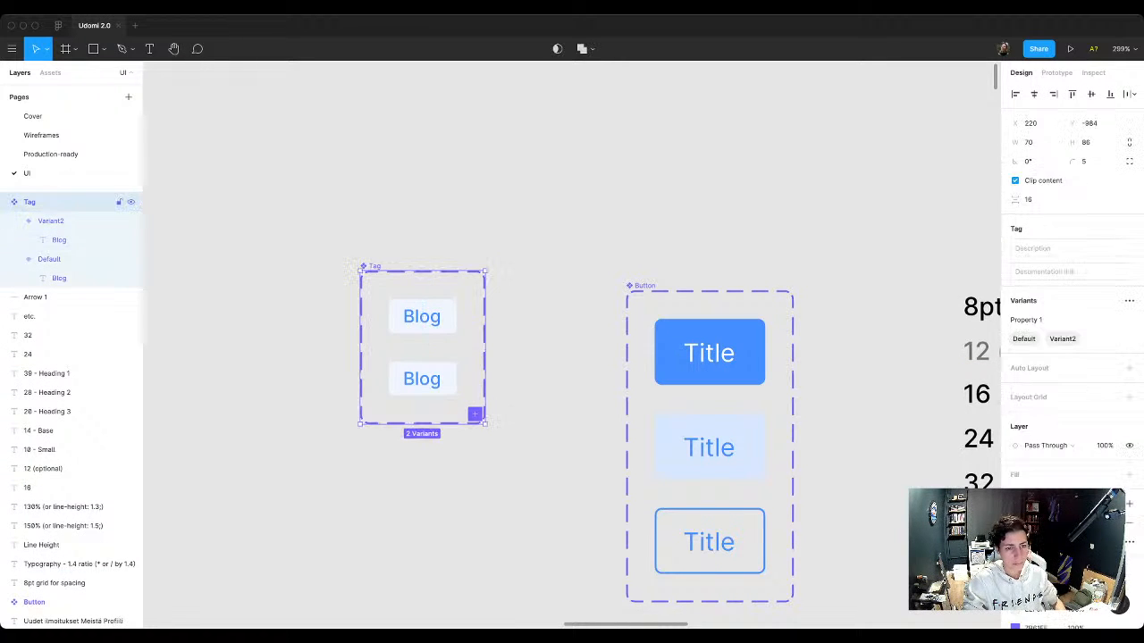
key("shift+a")
key("Escape")
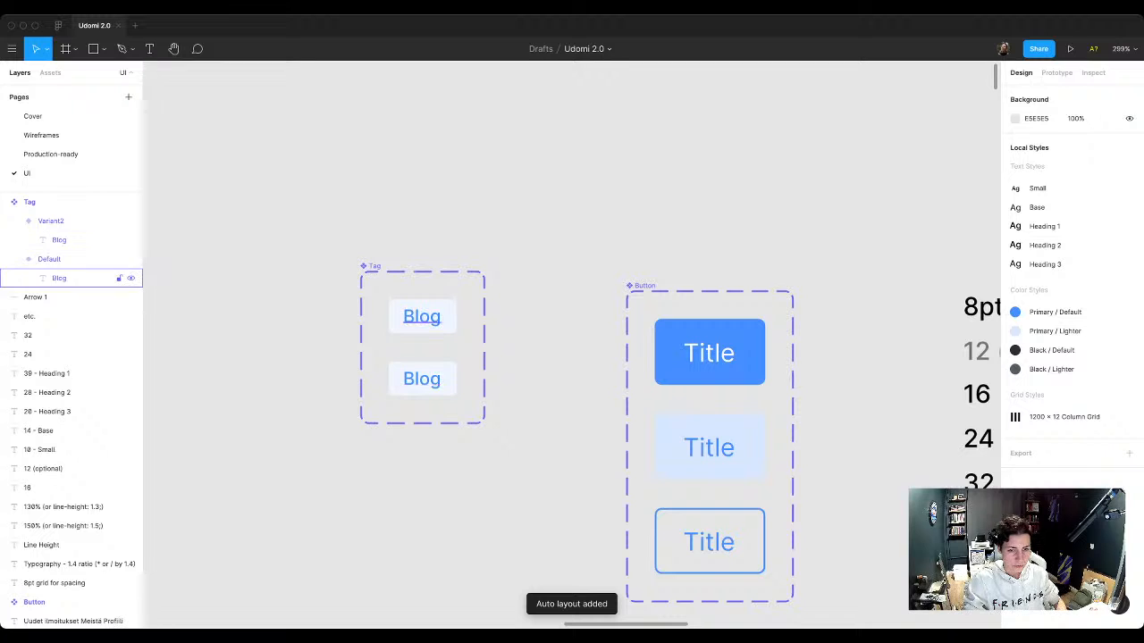
Step: Replace the text of both Tag variants with "Tag"
left_click(62, 278)
type("Tag")
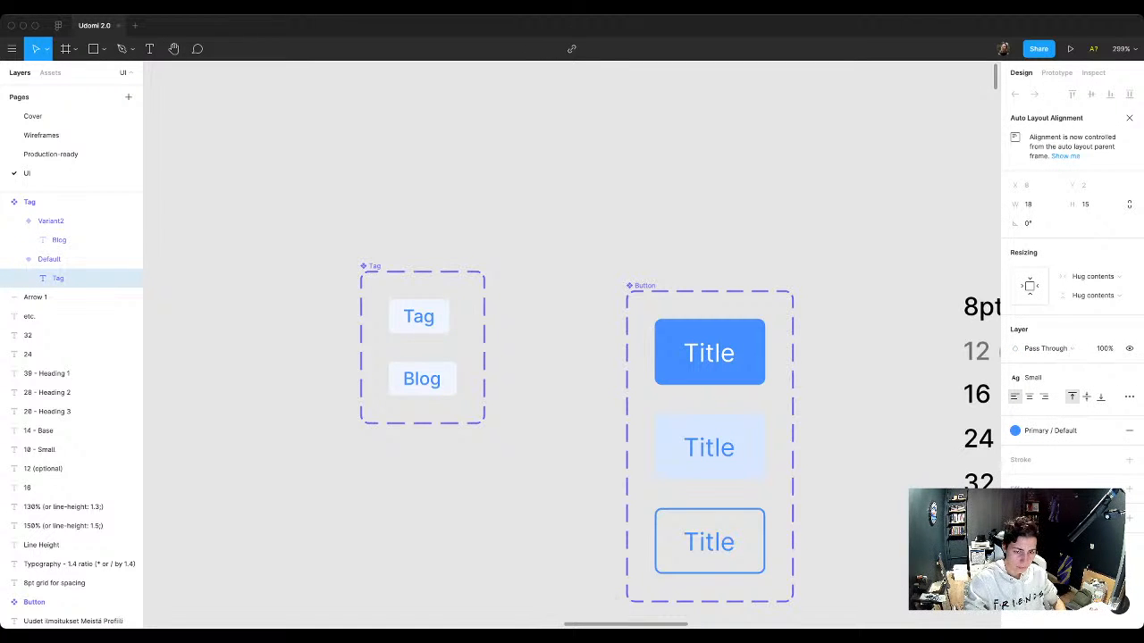
double_click(421, 379)
type("Tag")
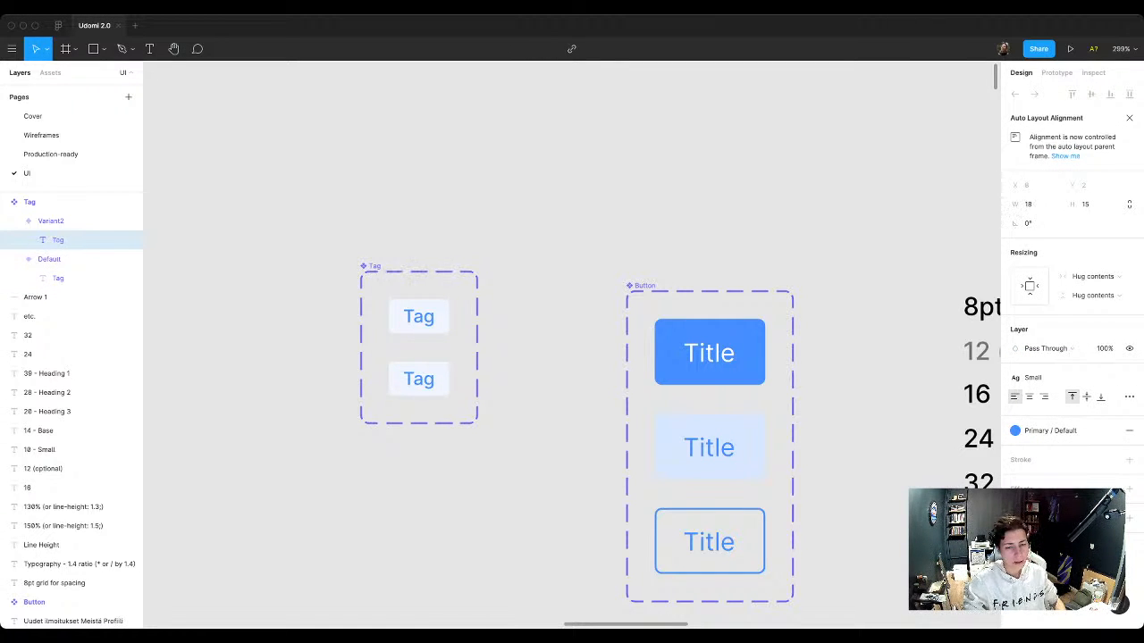
key("Escape")
Step: Examine how tags are used on the landing page's listing cards and in its hero section
scroll(490, 496, "down", 5)
scroll(572, 357, "down", 15)
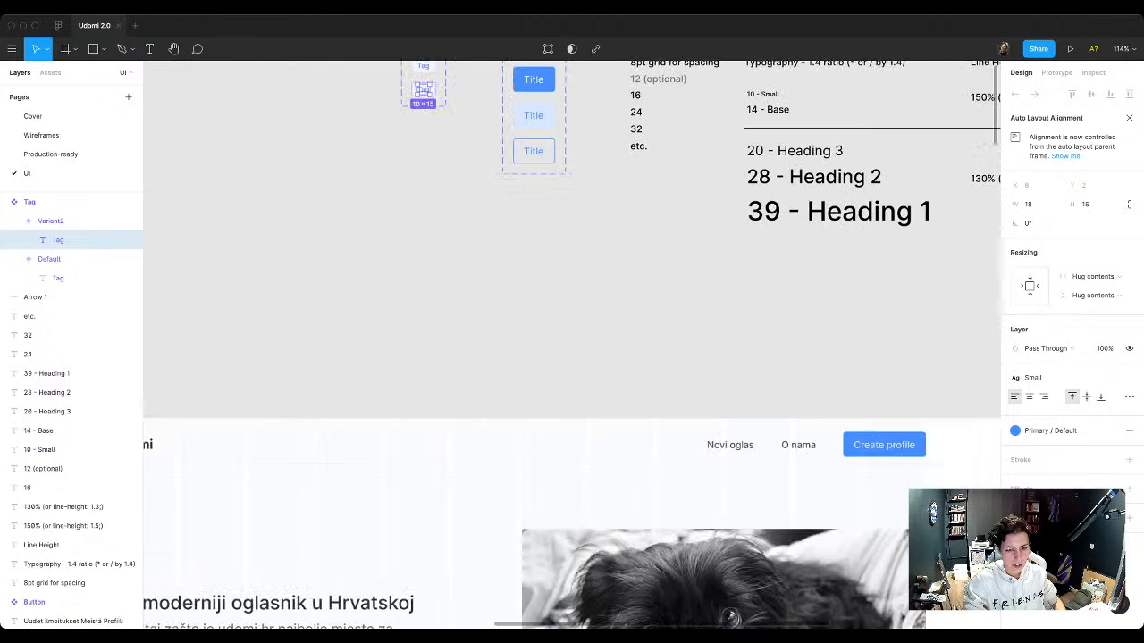
scroll(625, 348, "down", 5)
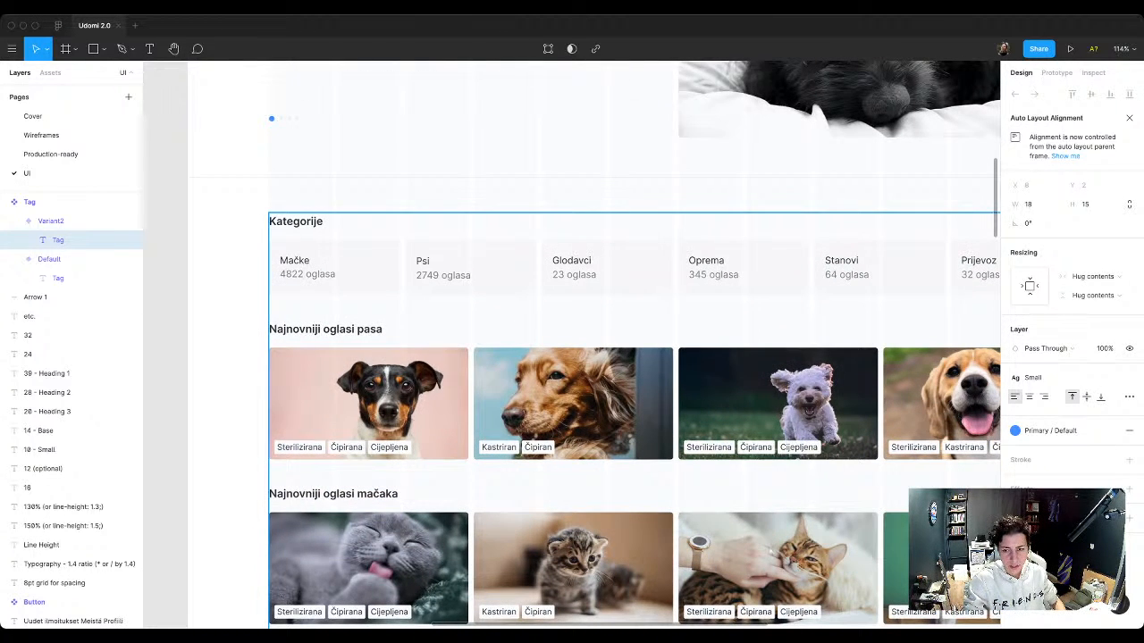
scroll(572, 357, "down", 3)
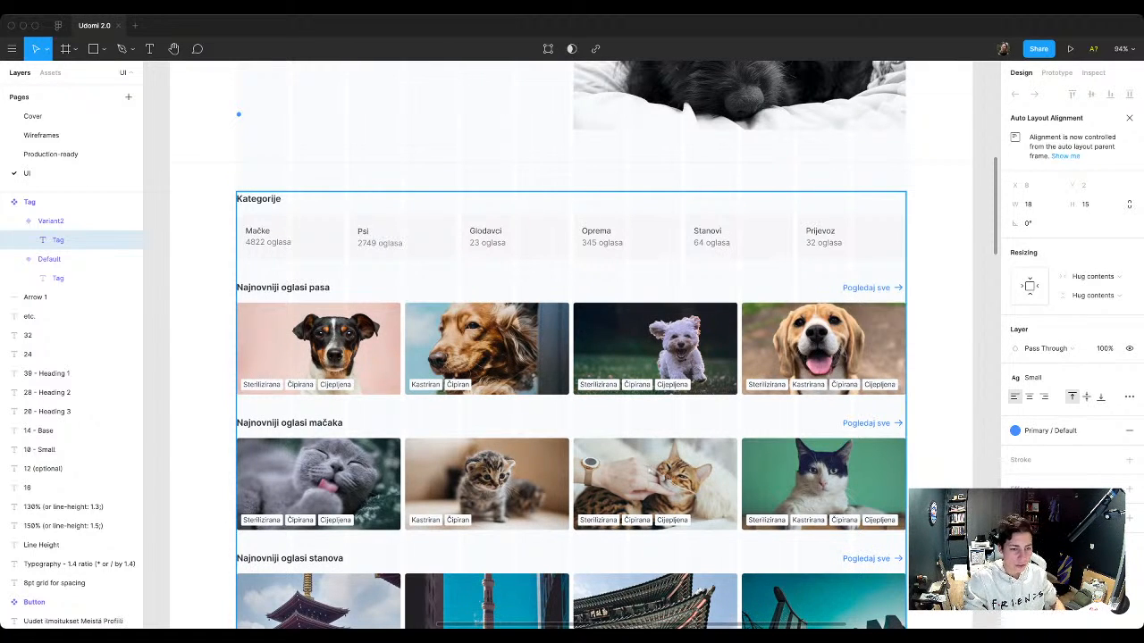
scroll(572, 344, "up", 5)
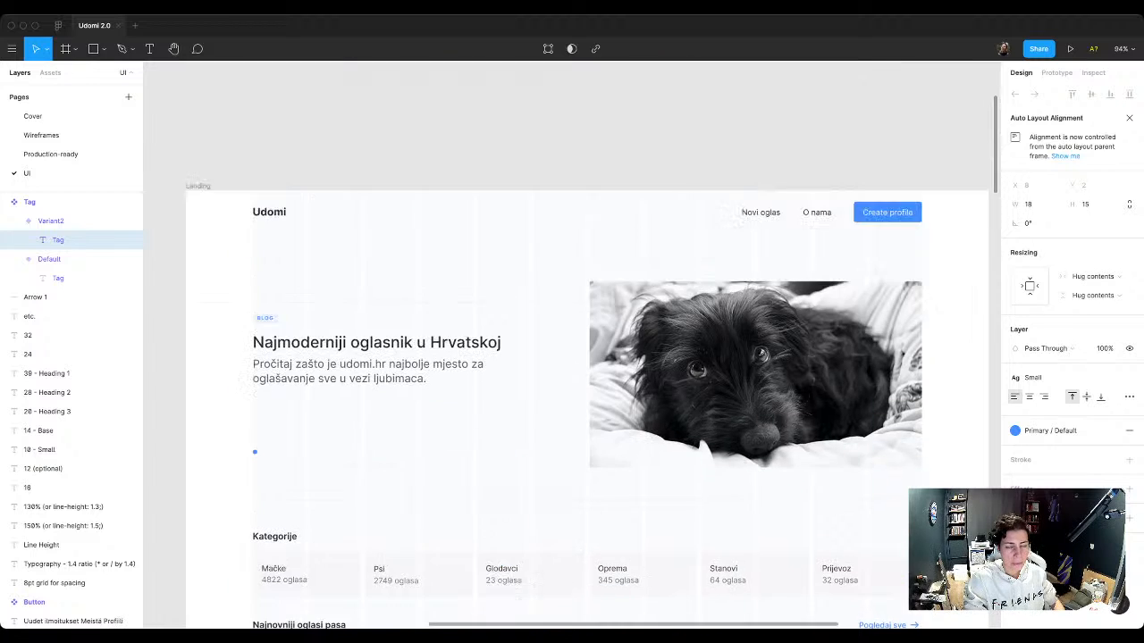
scroll(572, 344, "up", 4)
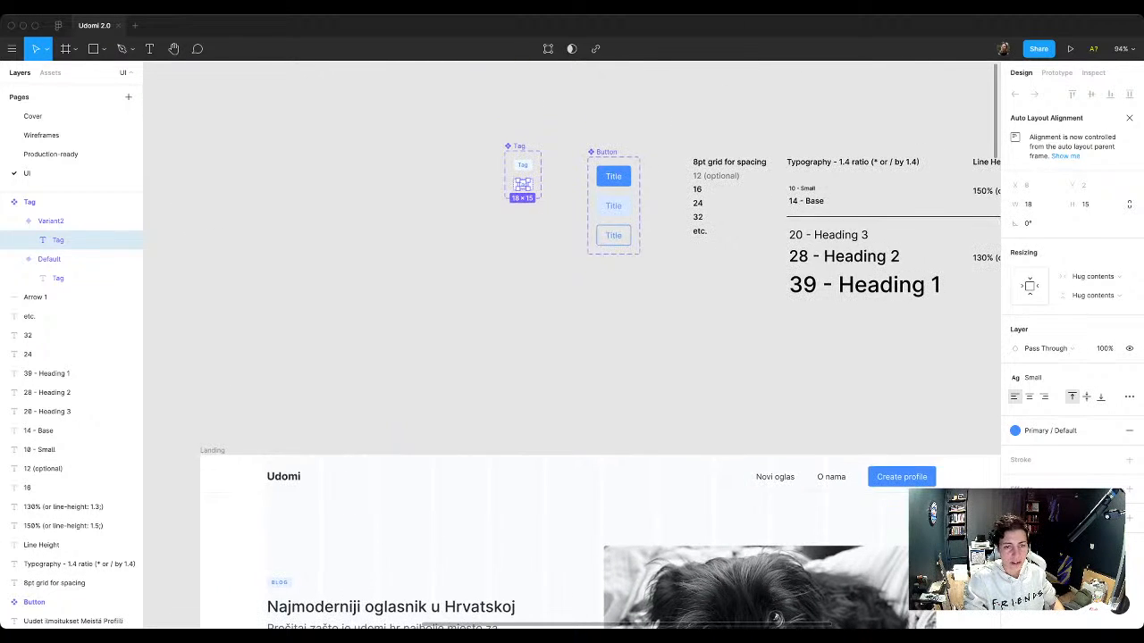
scroll(572, 344, "right", 1)
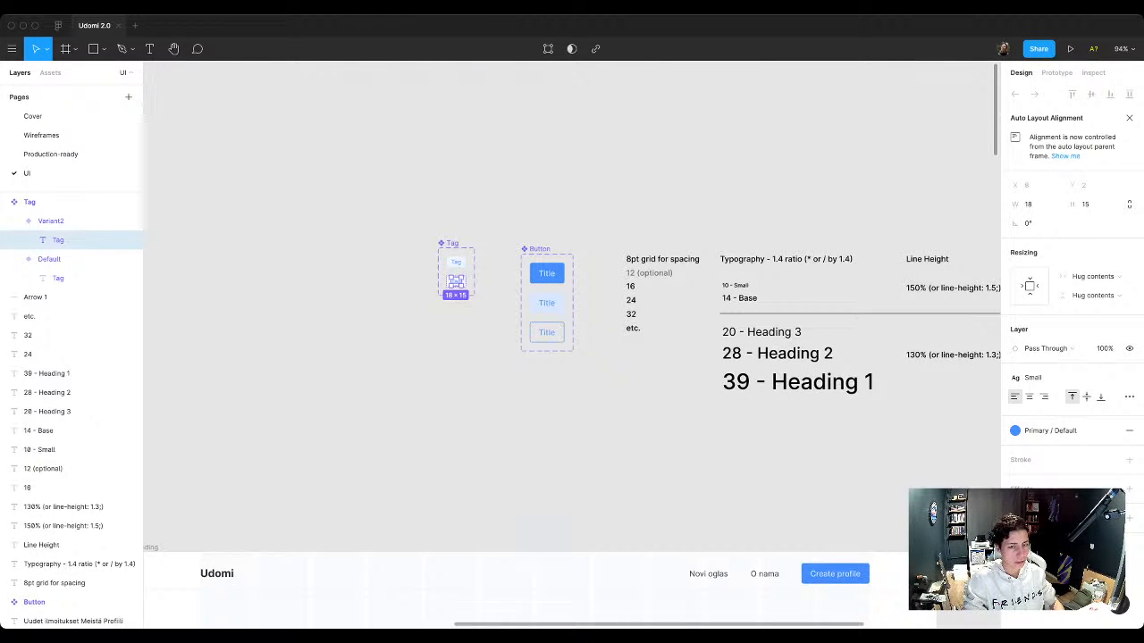
Step: Set the fill of the Tag component's second variant to white (FFFFFF)
scroll(453, 277, "up", 5)
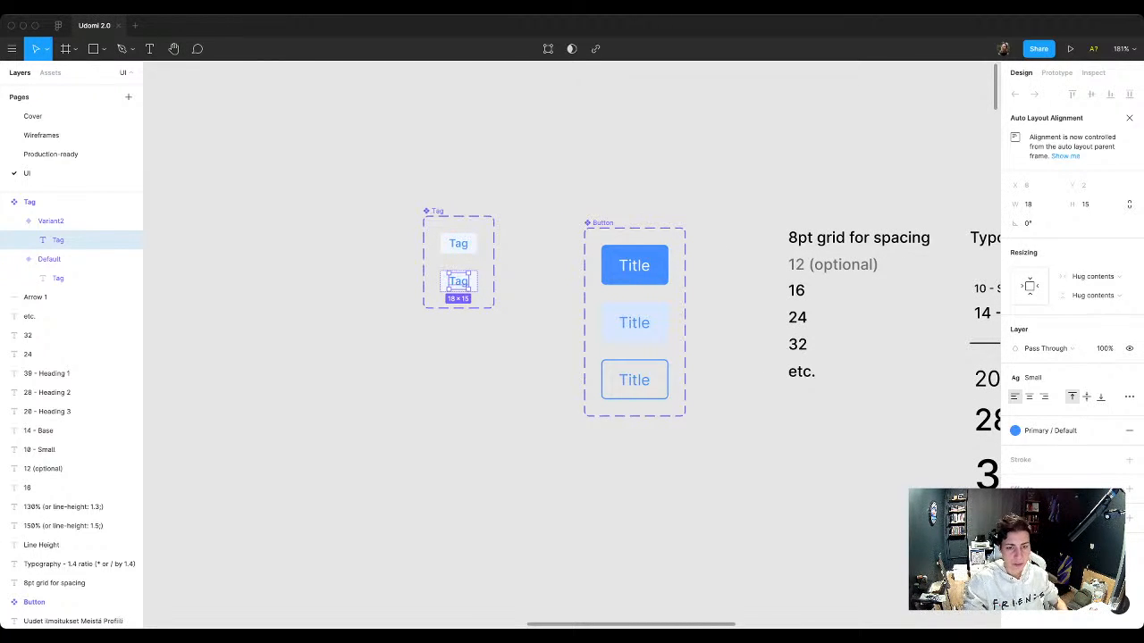
scroll(479, 216, "up", 5)
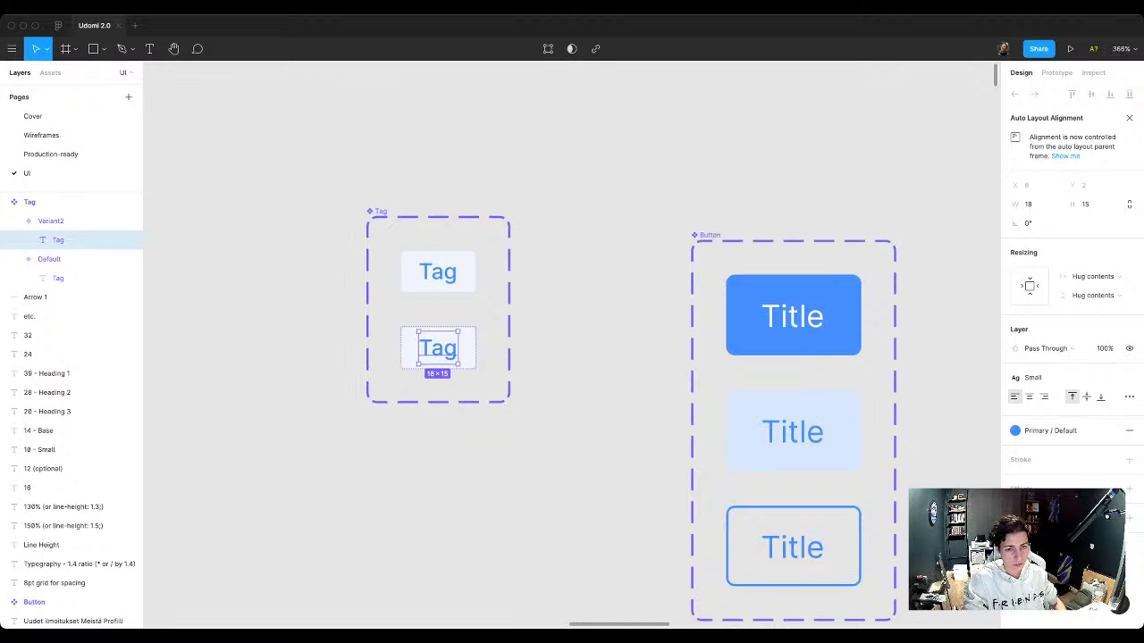
key("Escape")
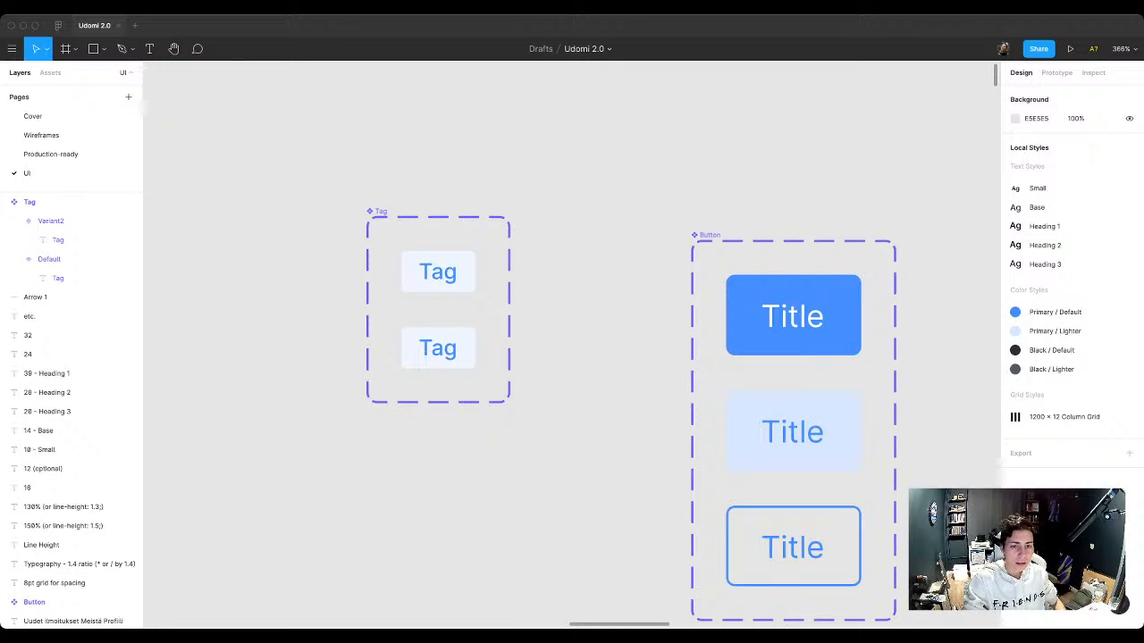
left_click(438, 349)
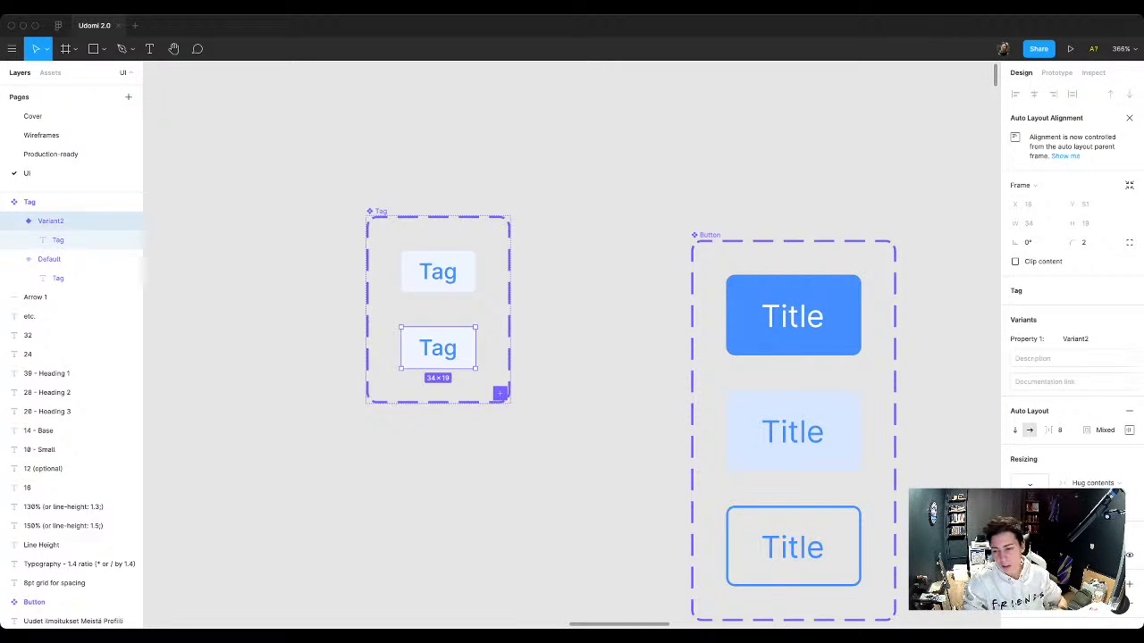
scroll(1072, 312, "down", 3)
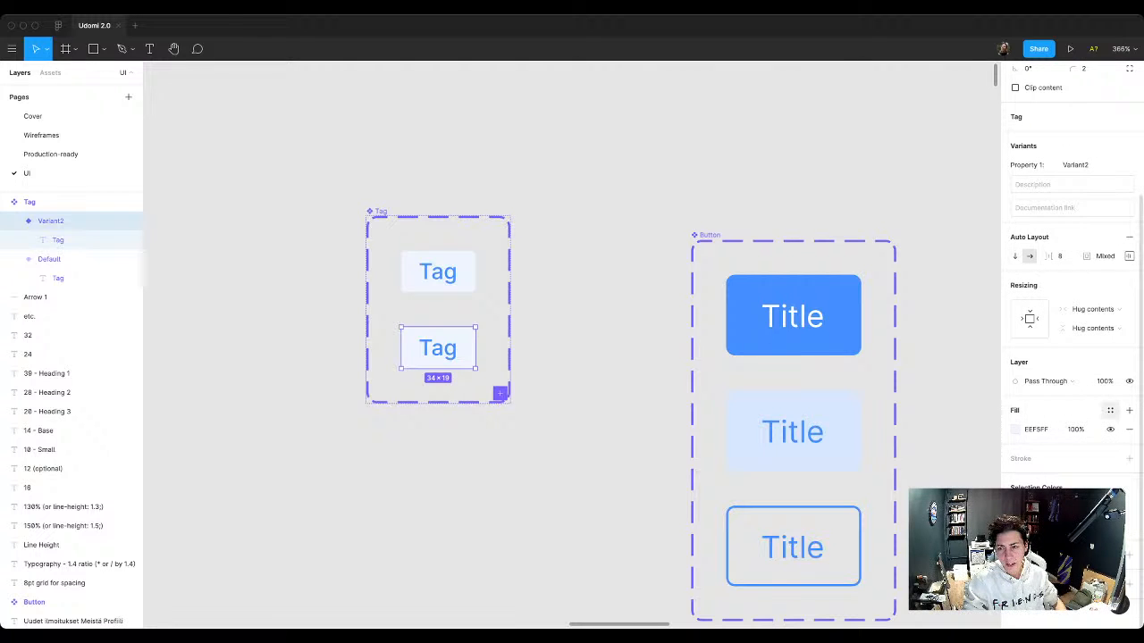
left_click(1016, 430)
left_click_drag(868, 334, 851, 327)
key("Escape")
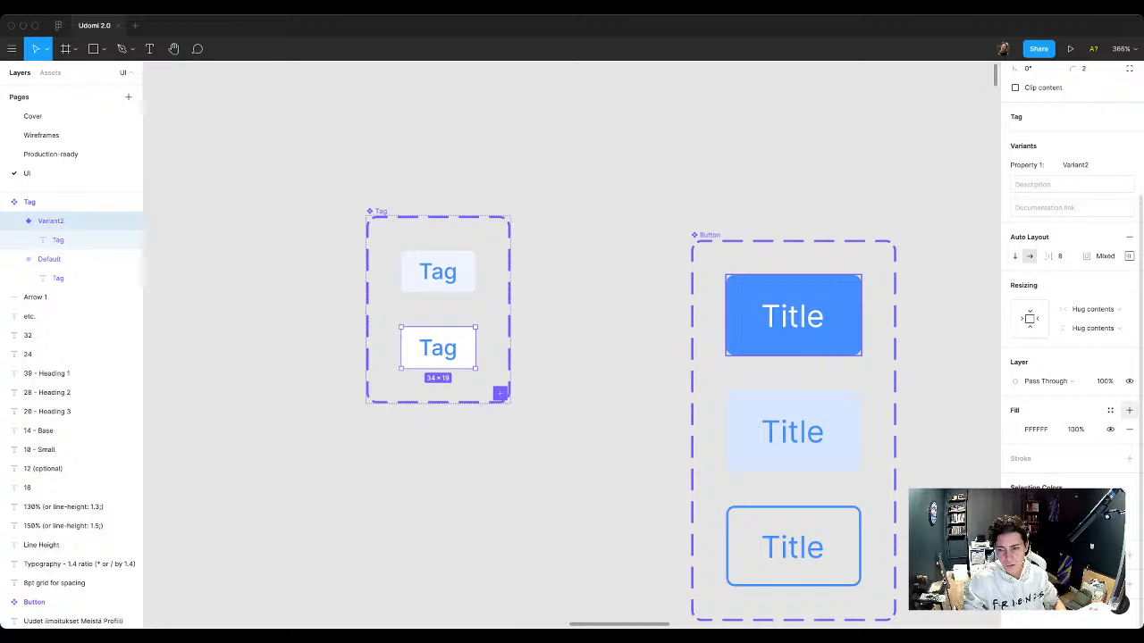
Step: Create a color style named "White / Default" from the fill of the Tag component's second variant
left_click(1110, 410)
left_click(1124, 431)
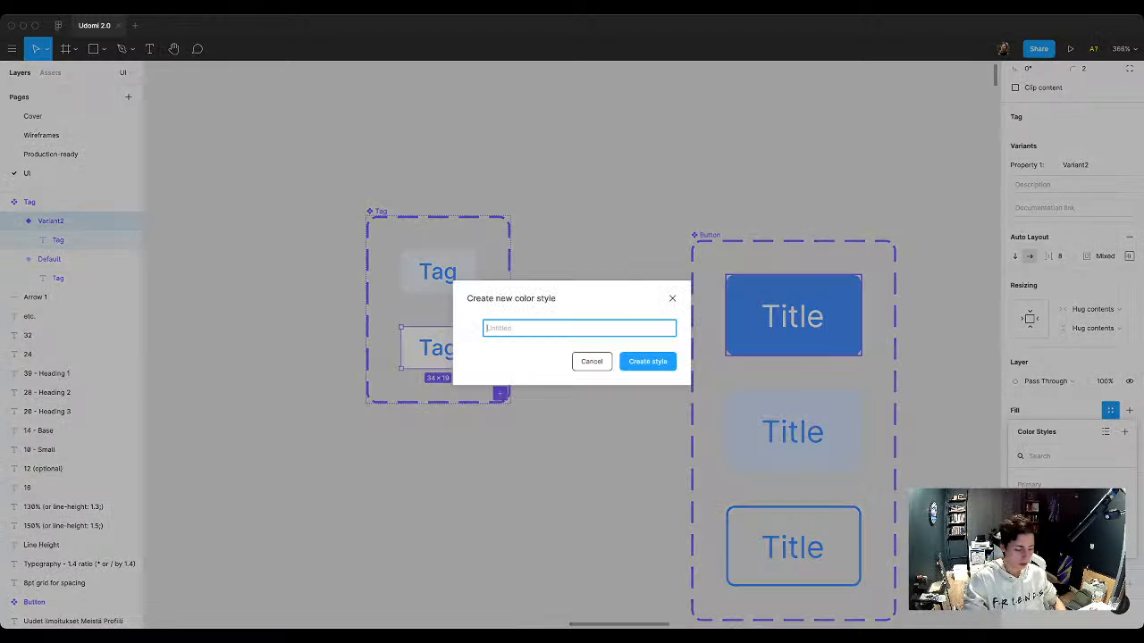
type("White")
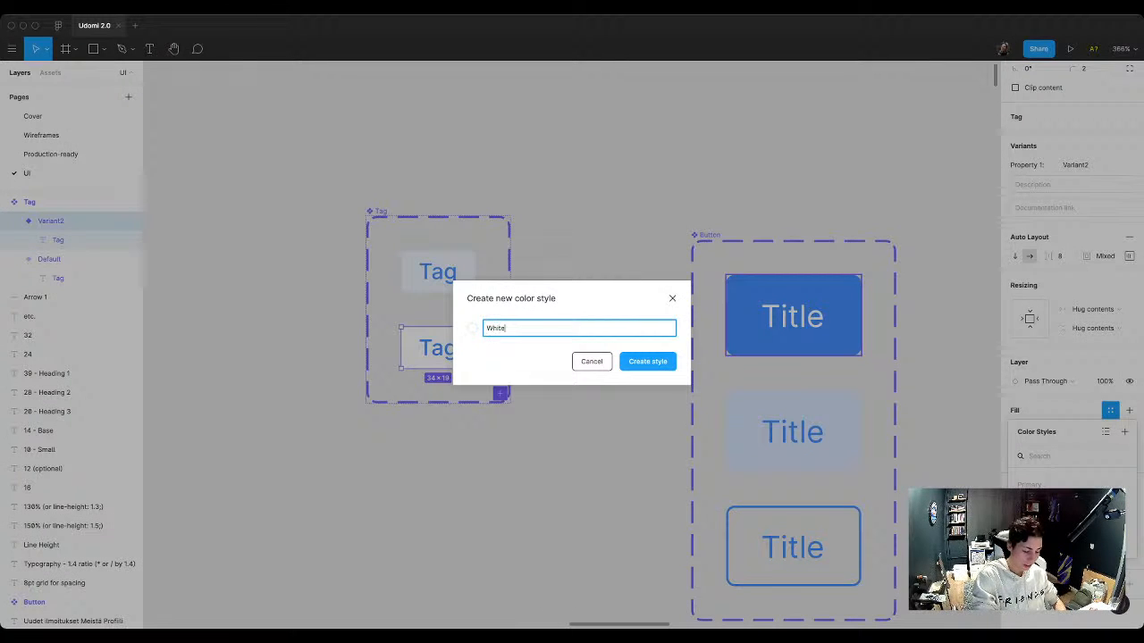
type(" / Default")
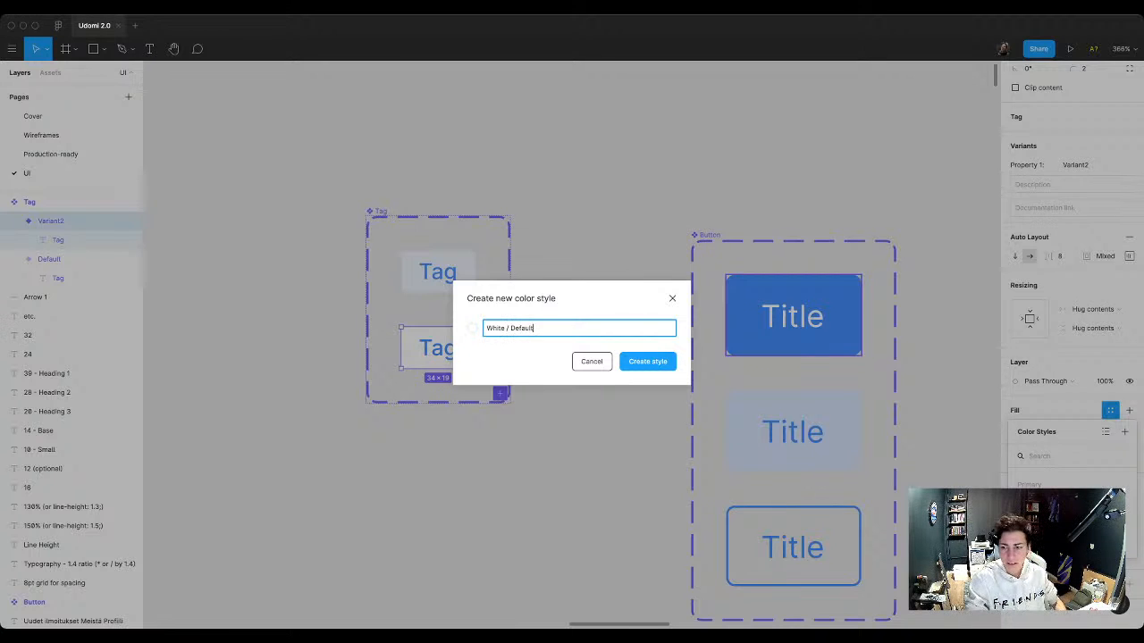
key("Return")
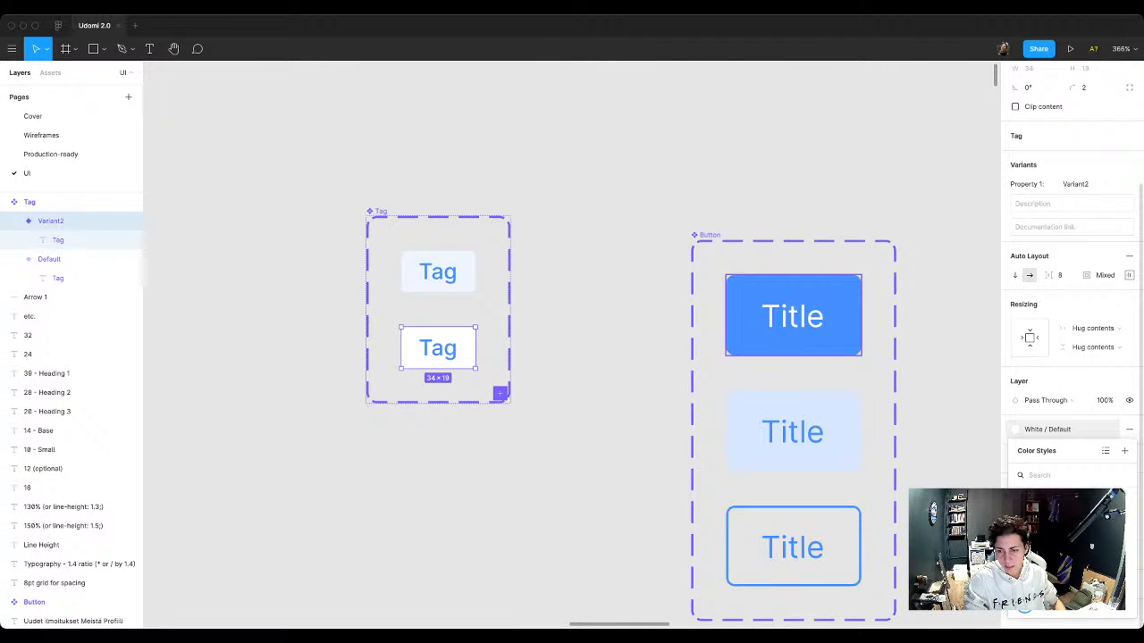
left_click(617, 304)
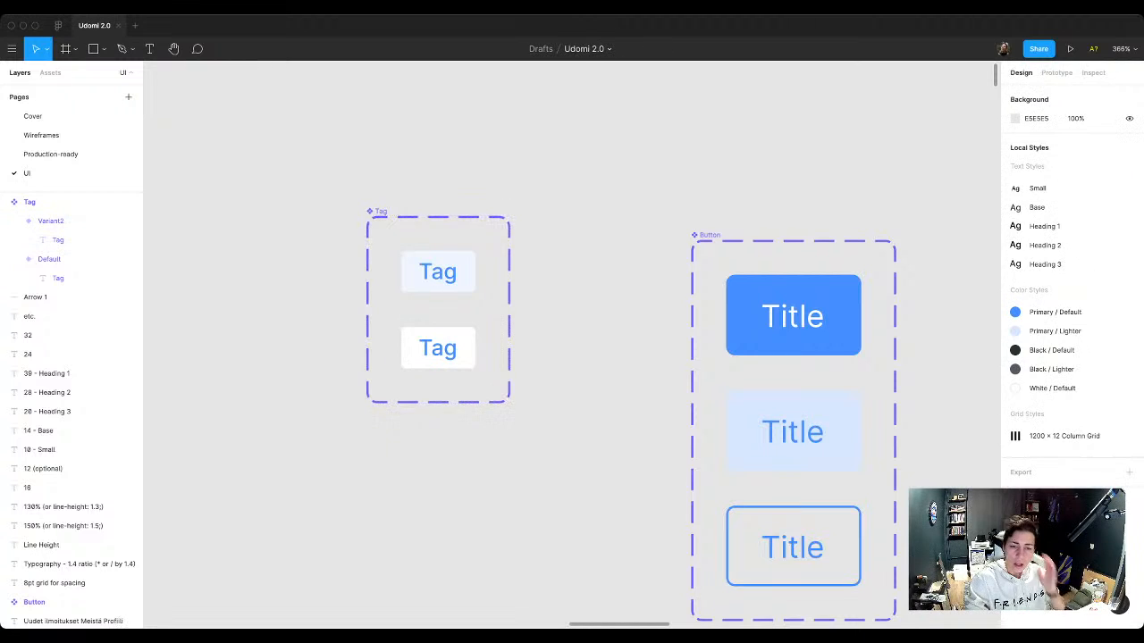
Step: Apply the Black / Default color style to the text of the second Tag variant
left_click(58, 239)
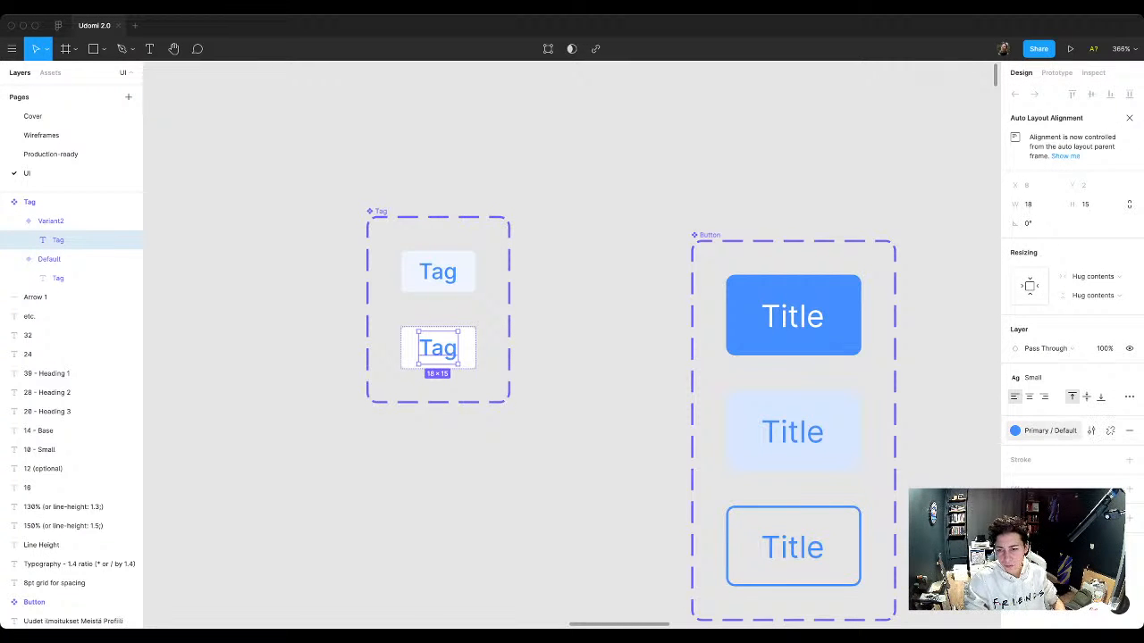
left_click(1050, 431)
left_click(1025, 556)
left_click(617, 340)
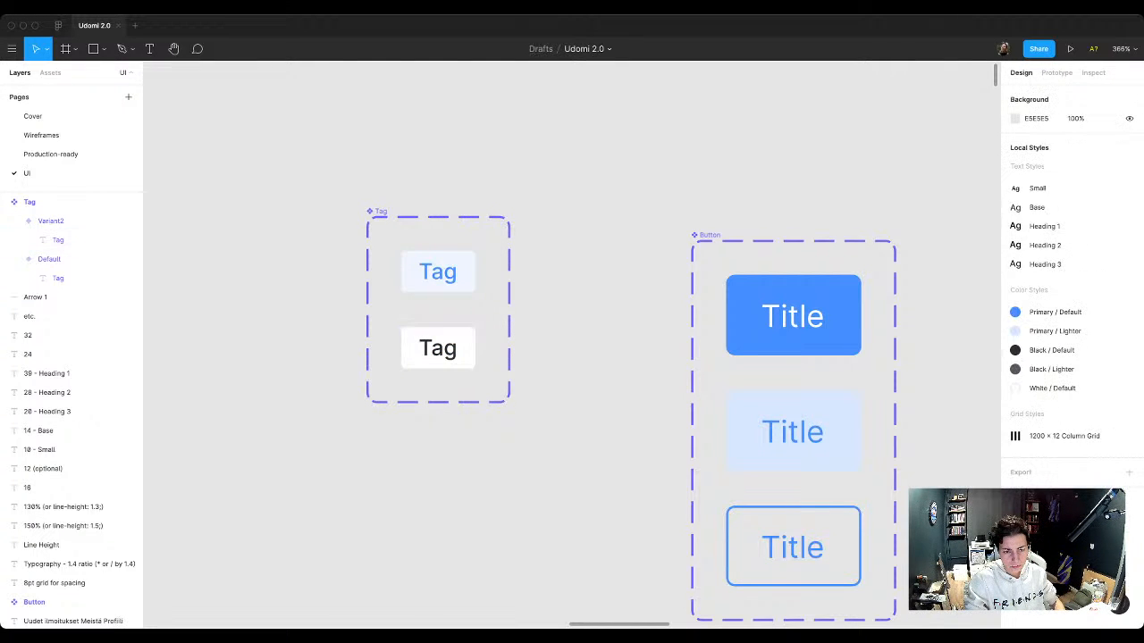
Step: Compare both Tag variants with the tags in the landing page's hero section and listing cards
left_click(438, 348, "super")
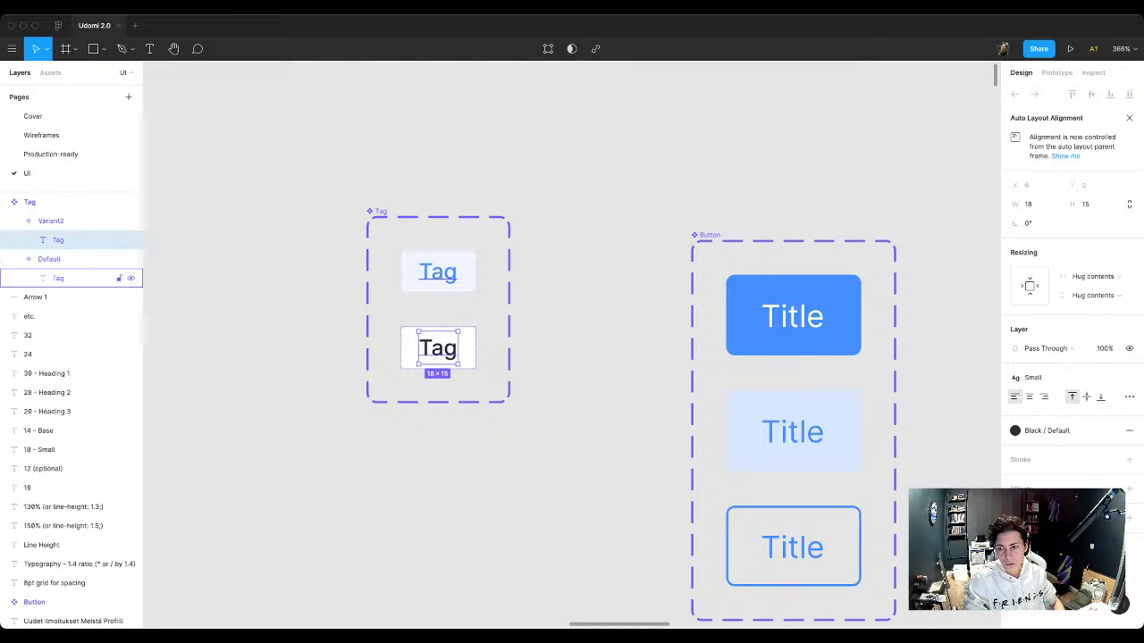
left_click(438, 271, "super")
left_click(536, 313)
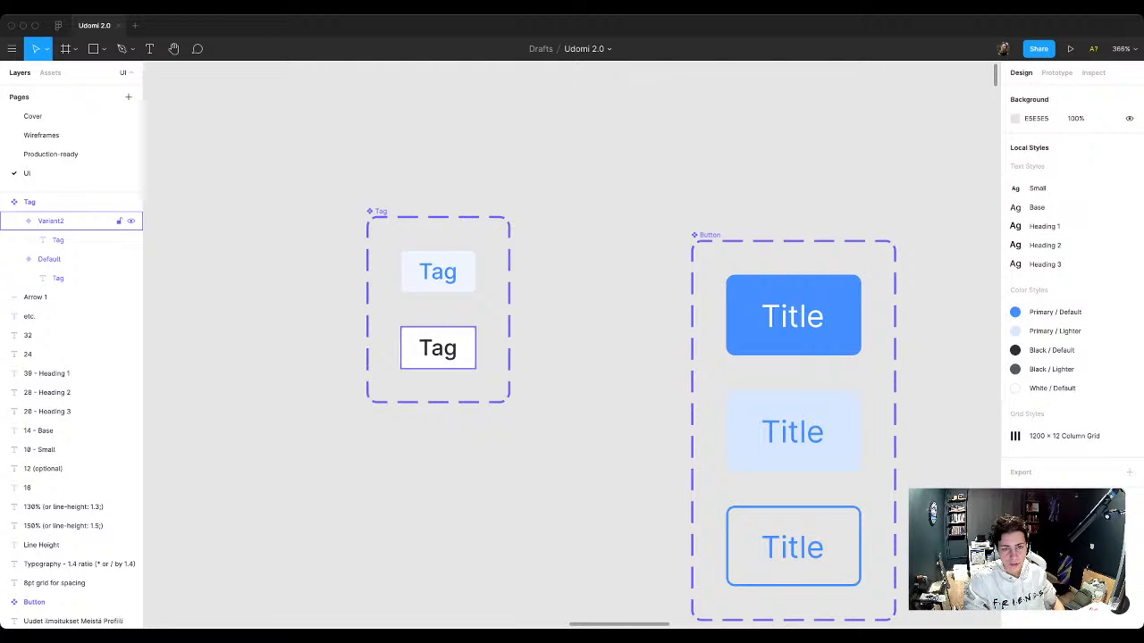
left_click(51, 220)
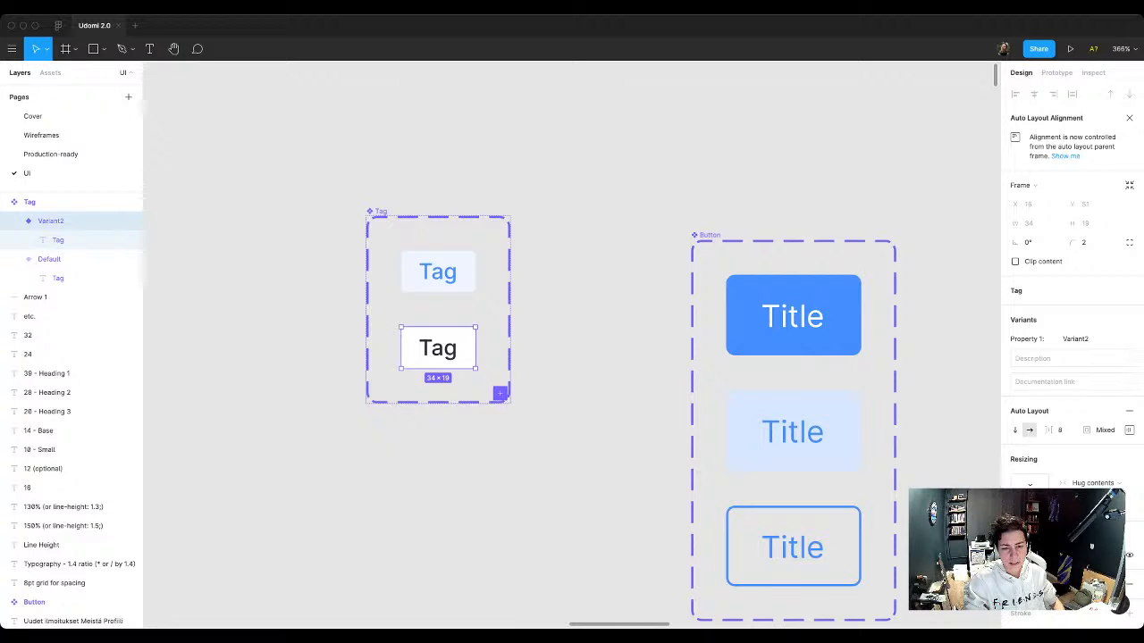
scroll(500, 436, "down", 10)
scroll(500, 436, "down", 5)
scroll(536, 384, "down", 3)
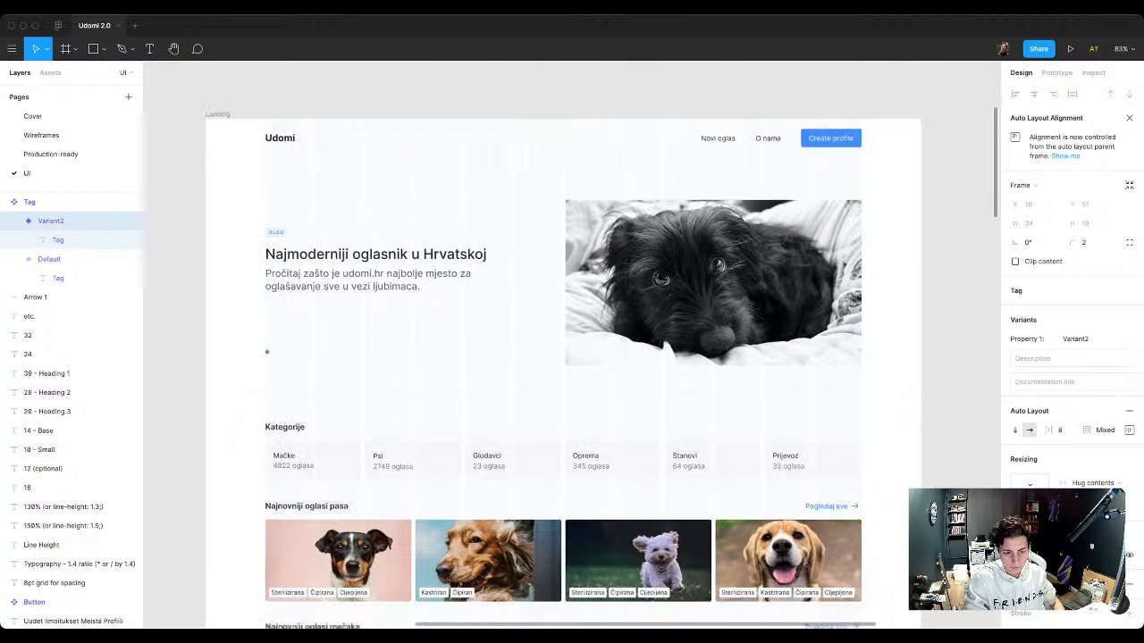
scroll(536, 384, "up", 3)
scroll(572, 345, "up", 3)
key("Escape")
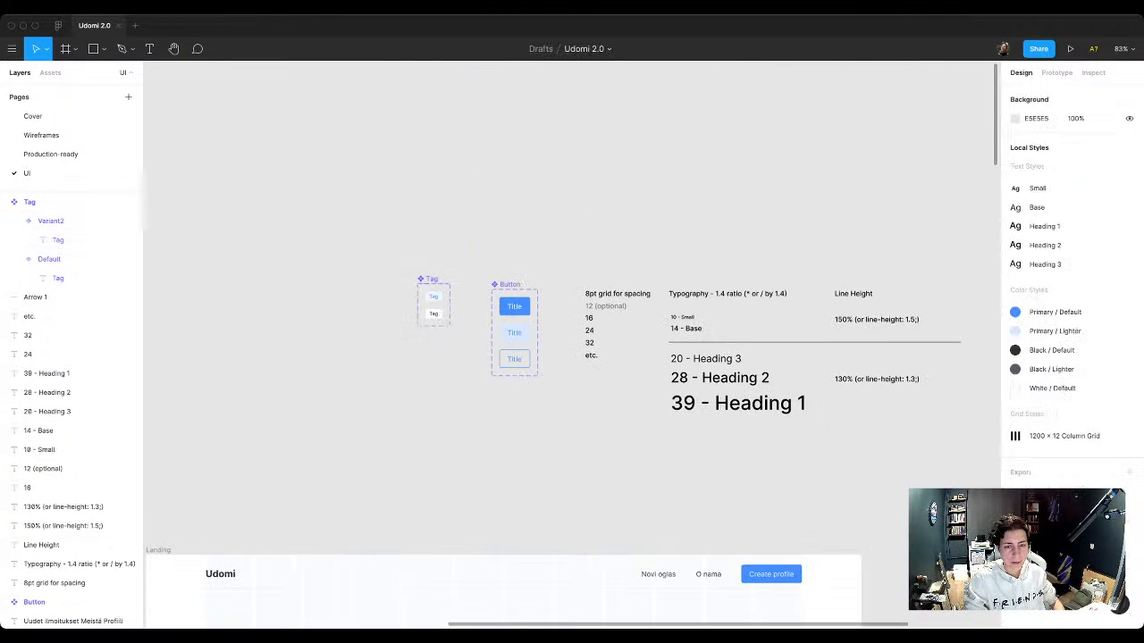
scroll(572, 345, "down", 3)
scroll(646, 344, "up", 2)
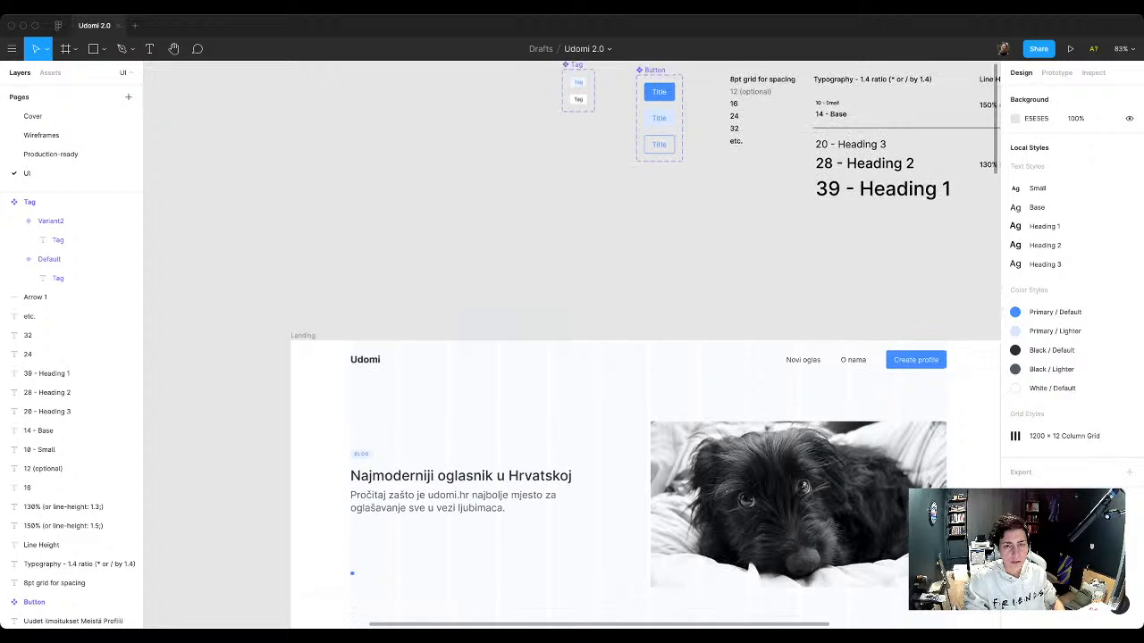
Step: Replace the old BLOG tag above the landing page's hero heading with an instance of the Tag component
key("alt+2")
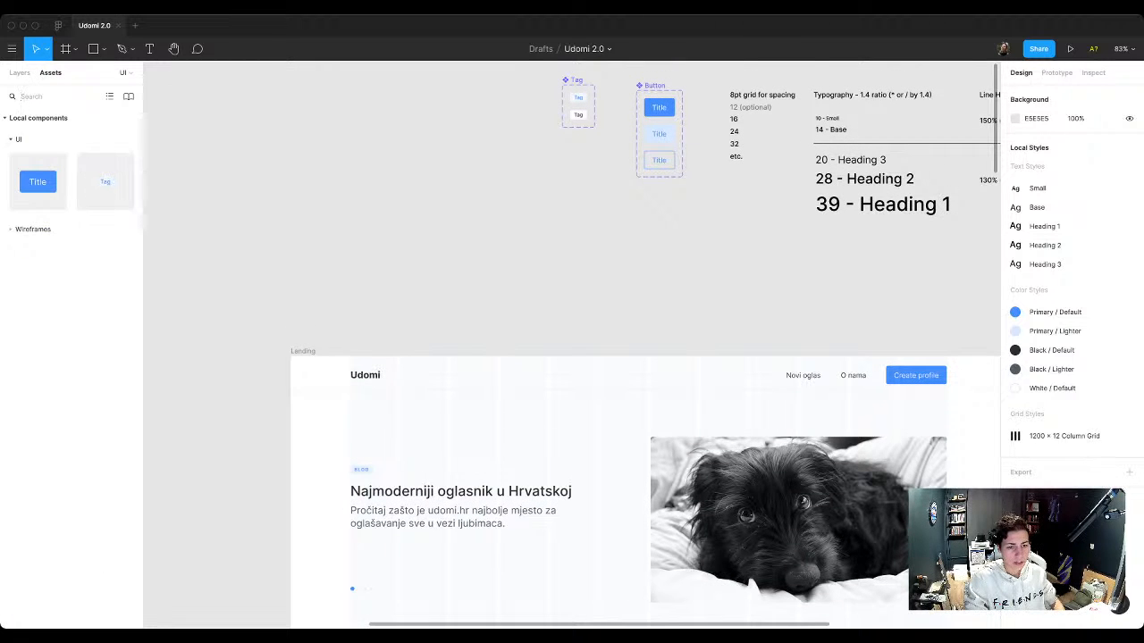
left_click(361, 470)
key("Delete")
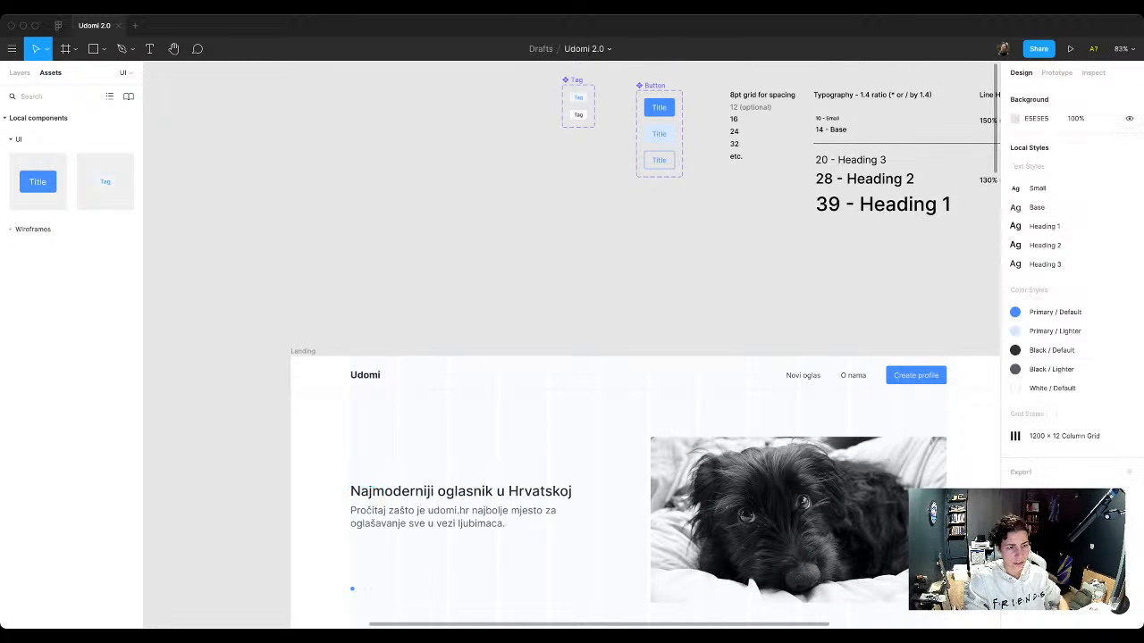
left_click_drag(104, 181, 357, 475)
Step: Remove the 1200 × 12 Column Grid style from the Landing frame
left_click(433, 445)
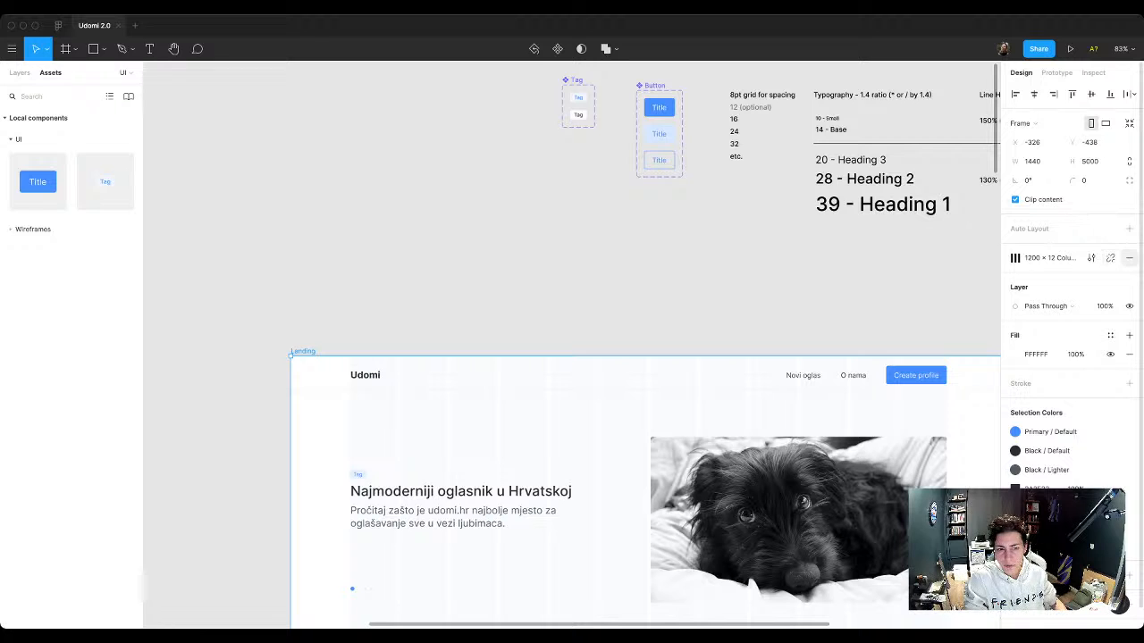
left_click(1130, 258)
left_click(787, 295)
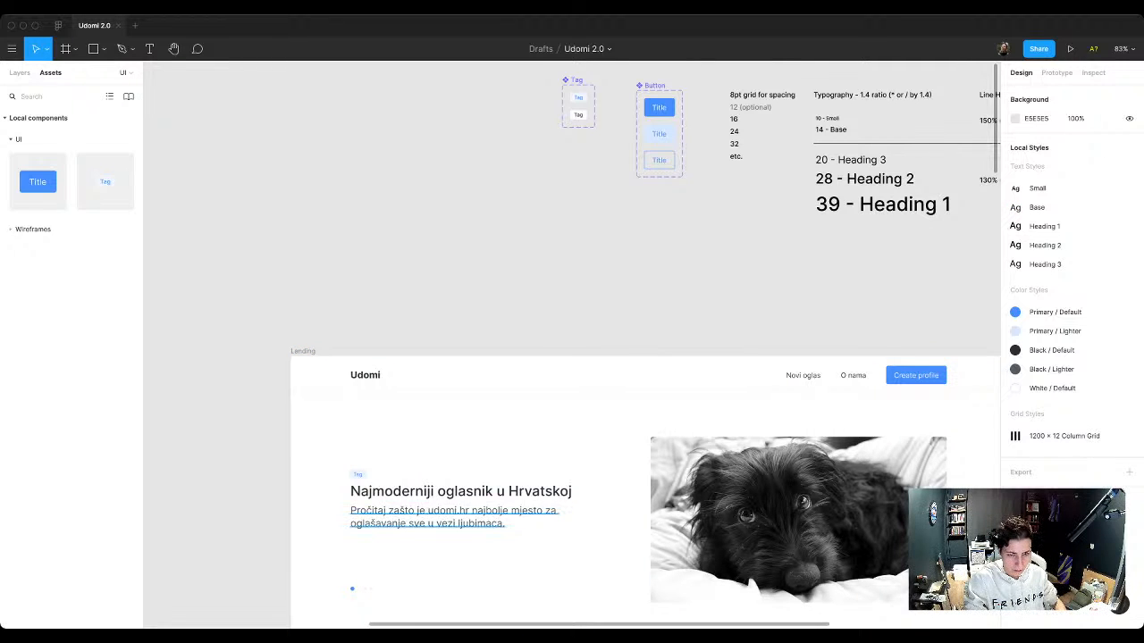
Step: Move the hero tag instance up to X 120, Y 219, aligned with the heading's left edge
scroll(367, 529, "up", 3)
left_click_drag(354, 455, 355, 454)
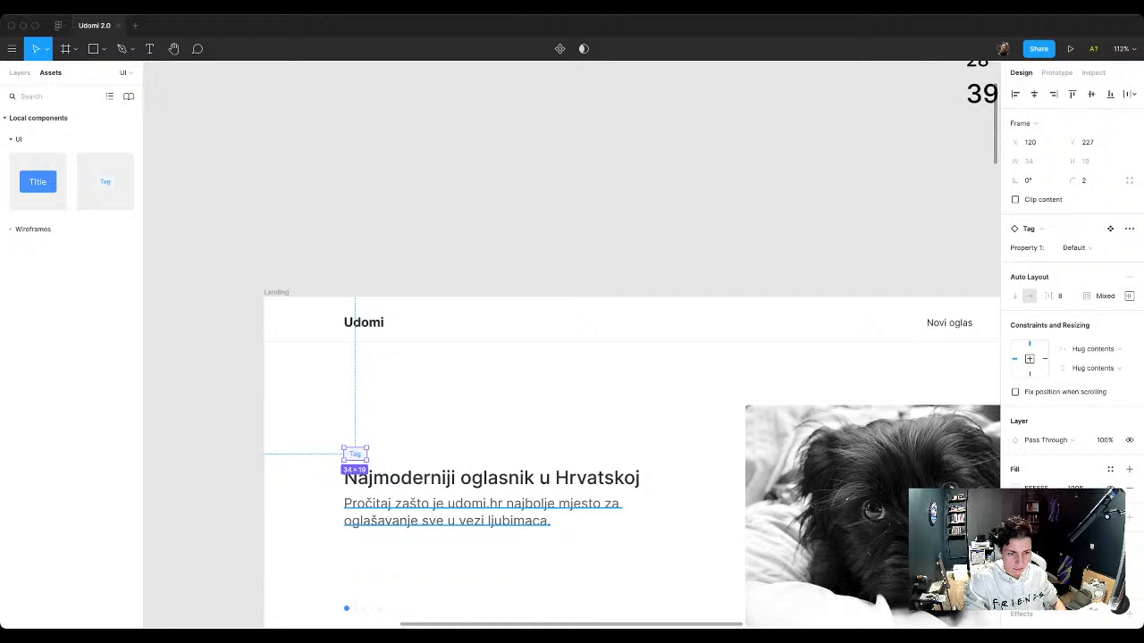
key("shift+Up")
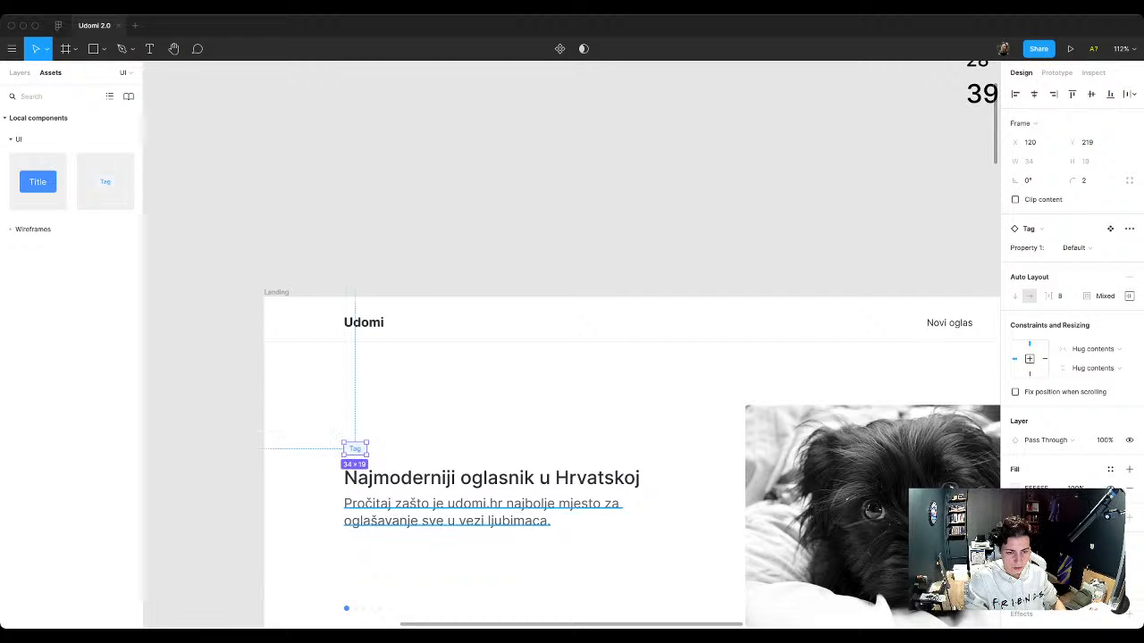
left_click(379, 479)
left_click(379, 538)
scroll(379, 534, "up", 1)
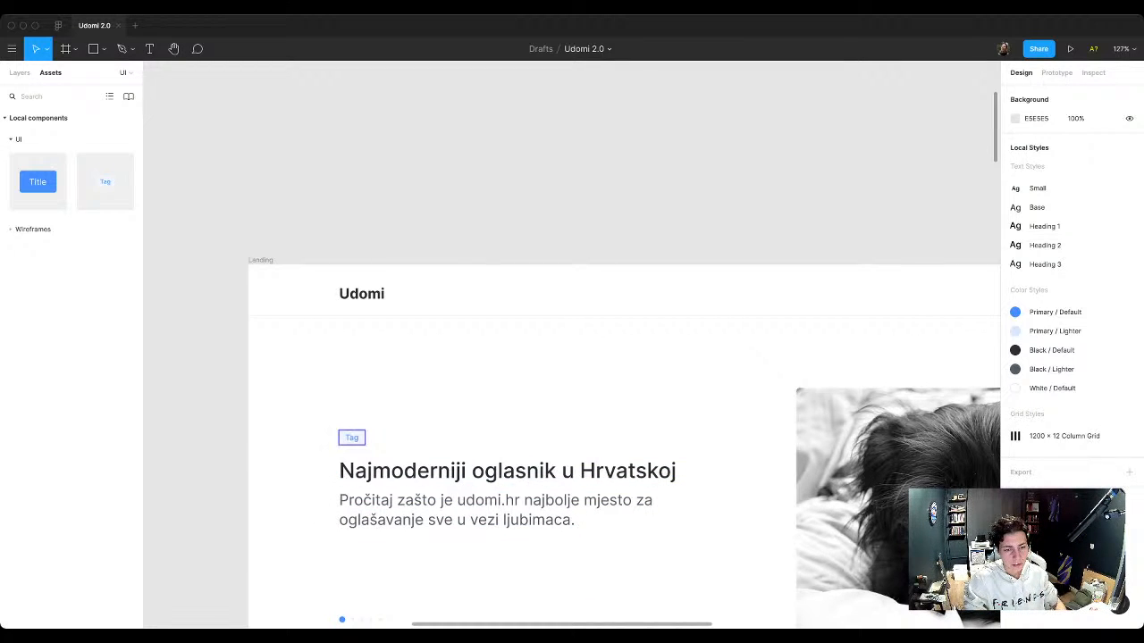
Step: Change the text of the hero tag instance to "Blog"
left_click(352, 438)
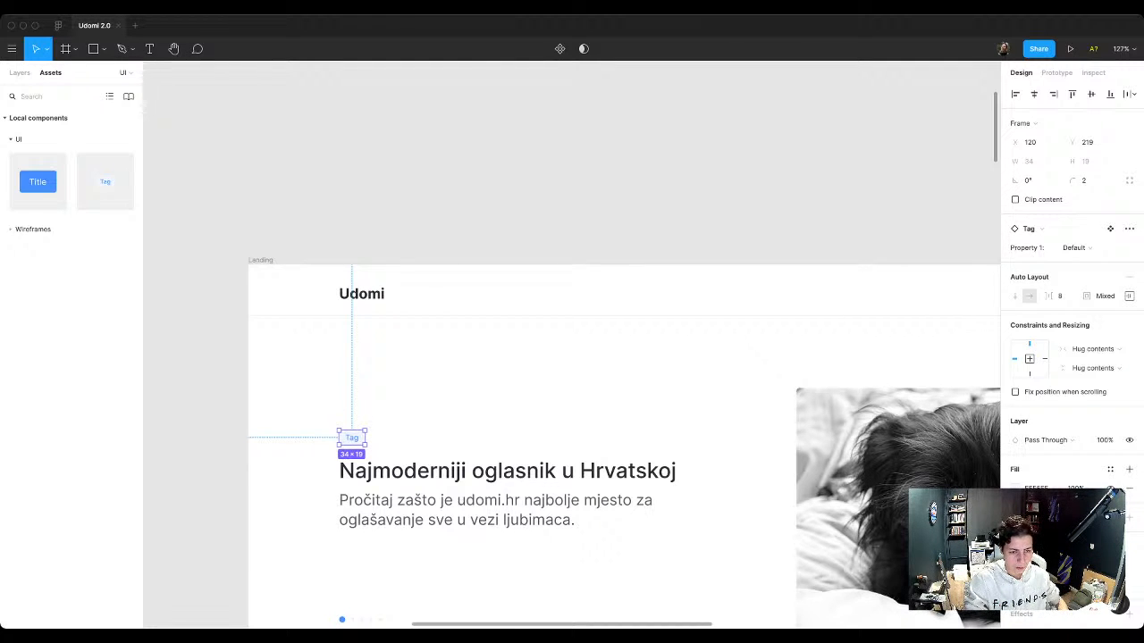
key("Escape")
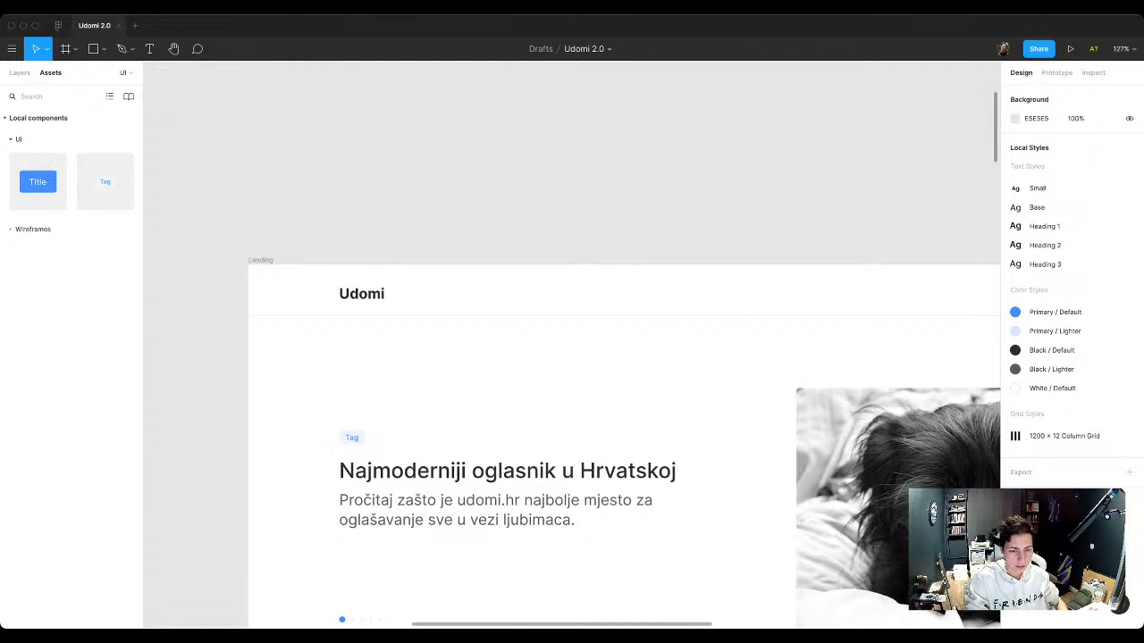
double_click(352, 438)
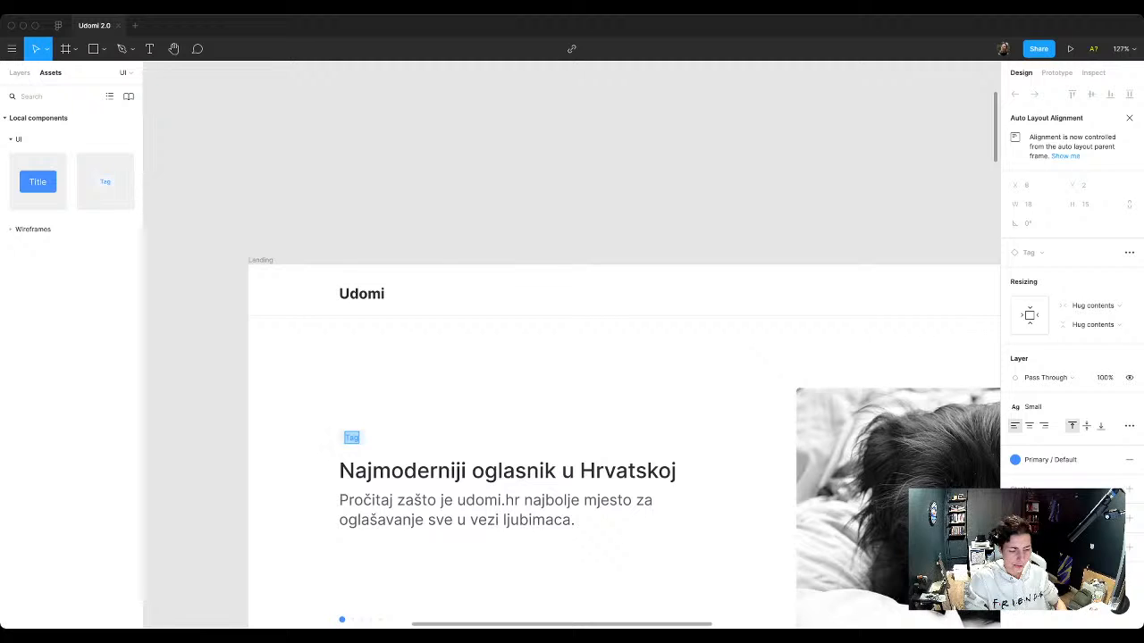
type("Blog")
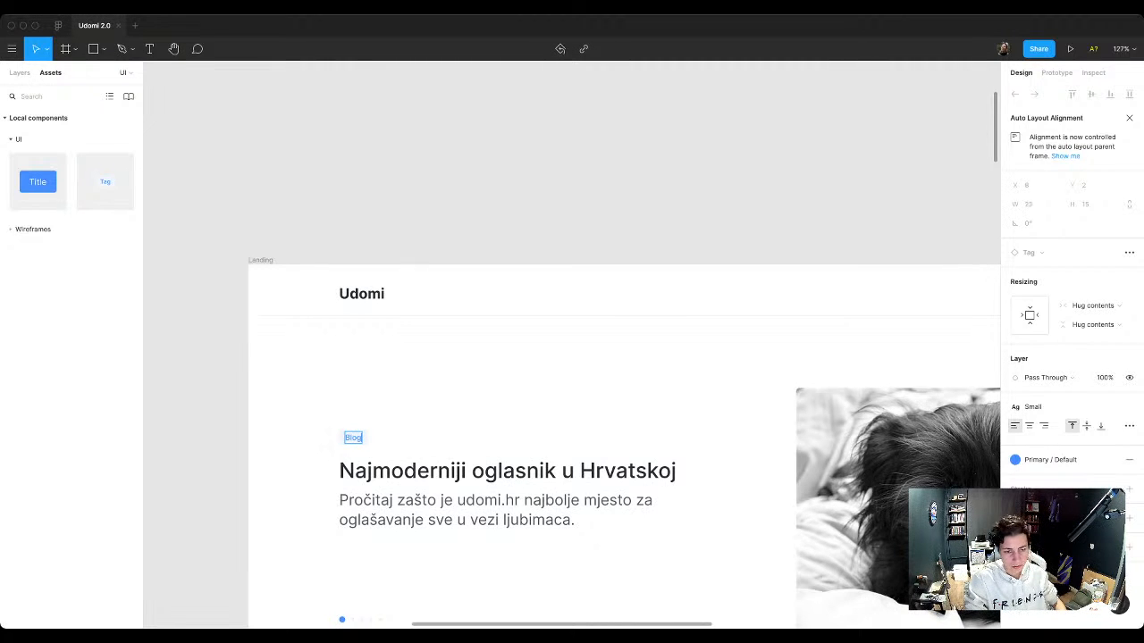
left_click(385, 417)
Step: Delete the row of carousel dots below the hero section's text
scroll(385, 417, "down", 5)
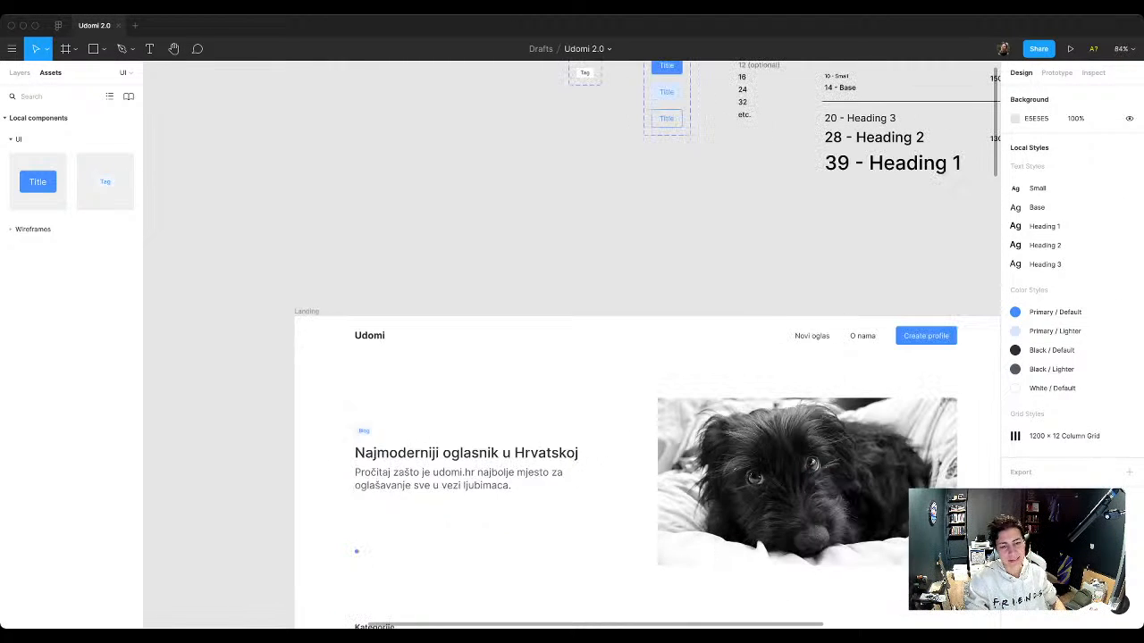
scroll(393, 447, "right", 3)
scroll(393, 447, "down", 2)
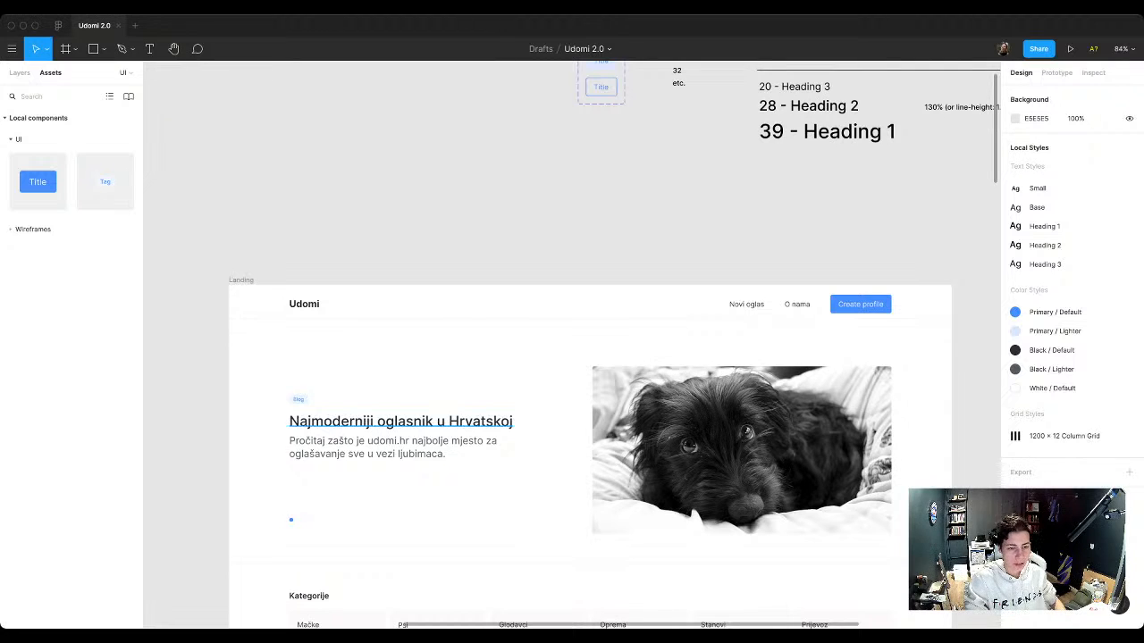
scroll(292, 556, "up", 5)
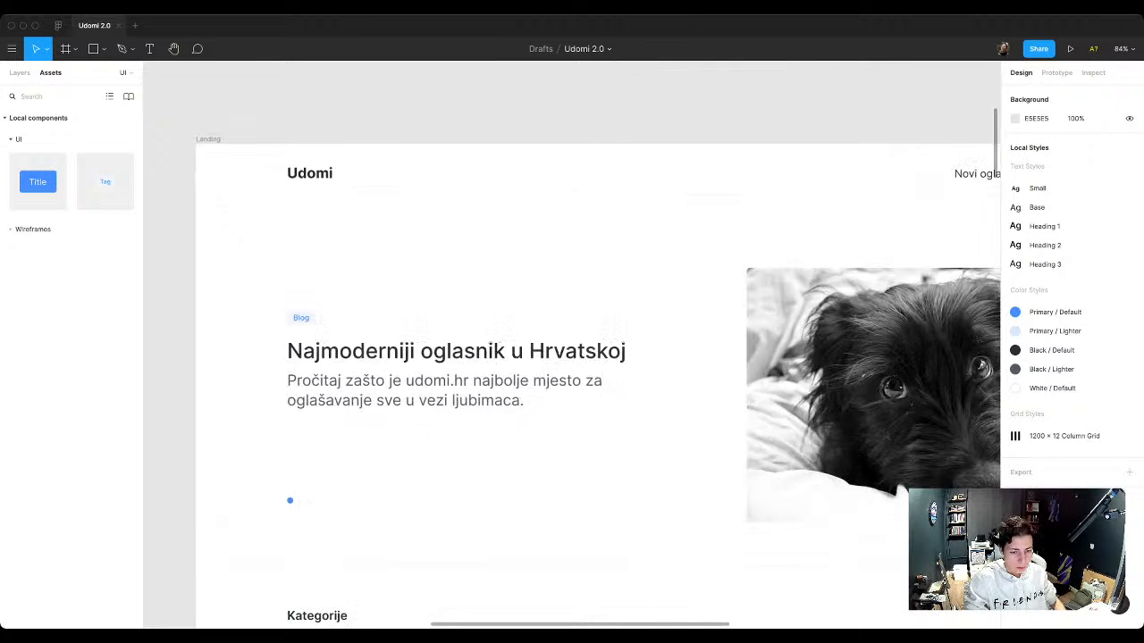
left_click(289, 501)
scroll(289, 501, "up", 4)
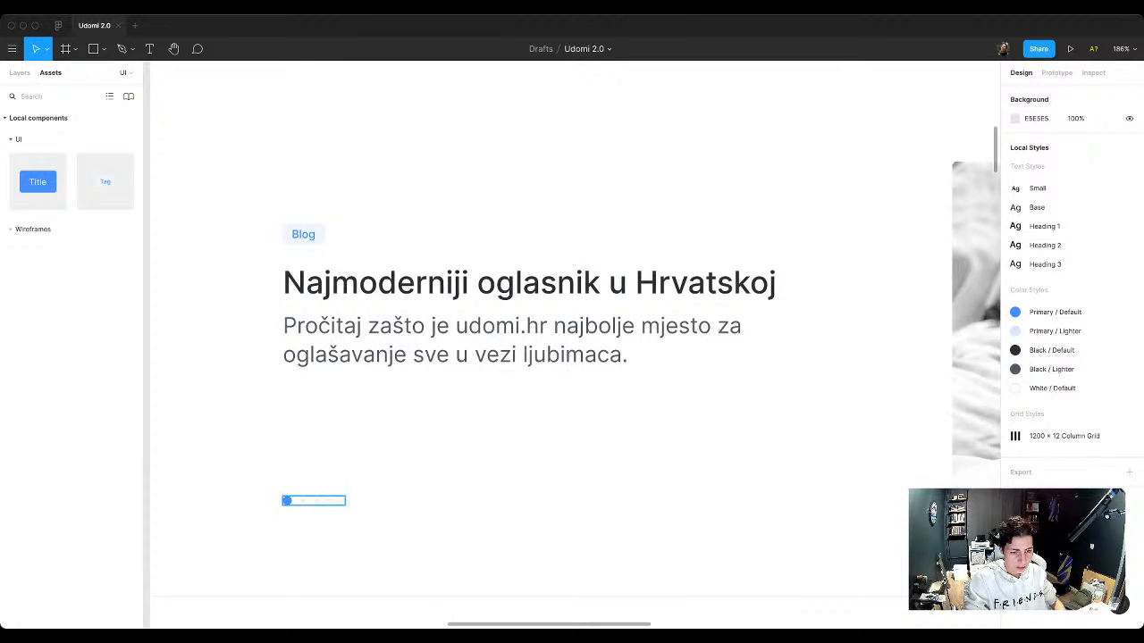
key("Escape")
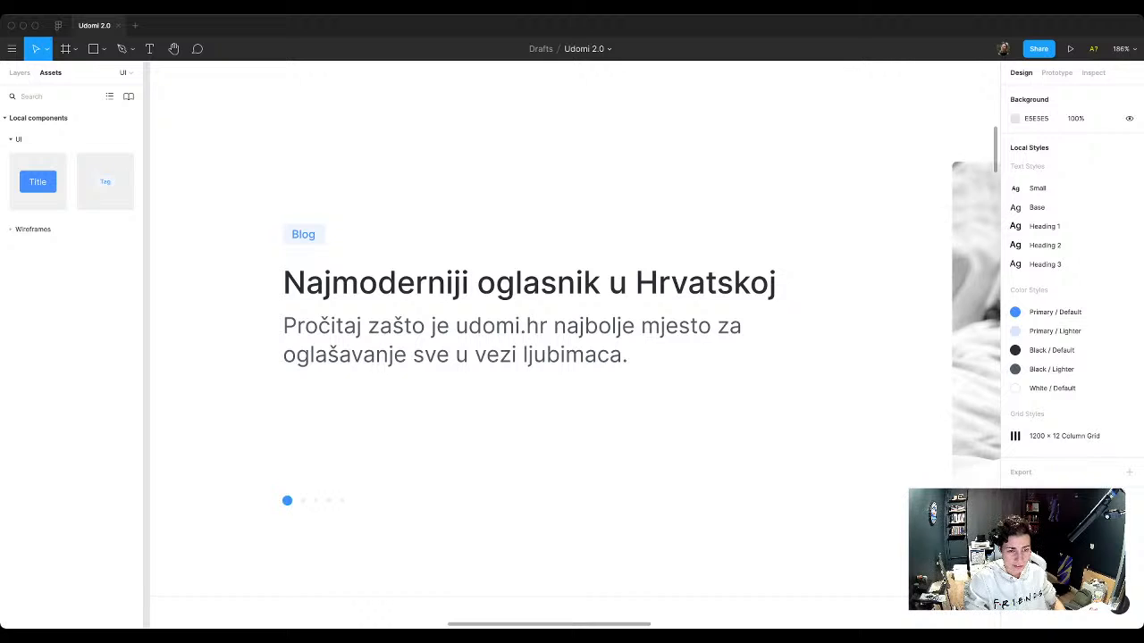
scroll(287, 500, "down", 5)
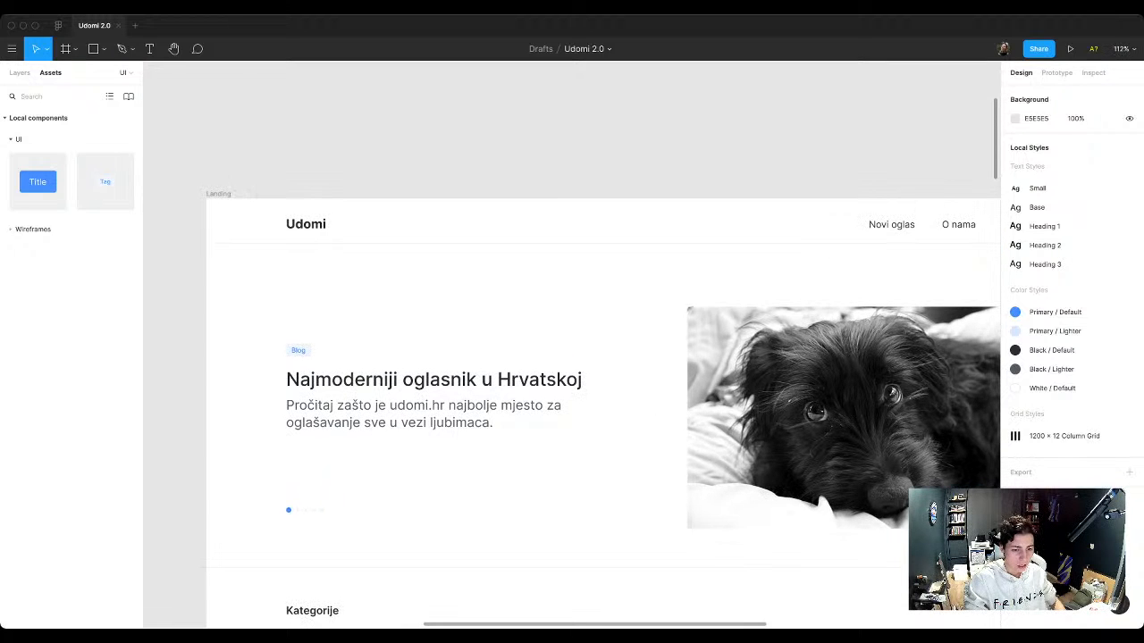
left_click(288, 511)
key("Escape")
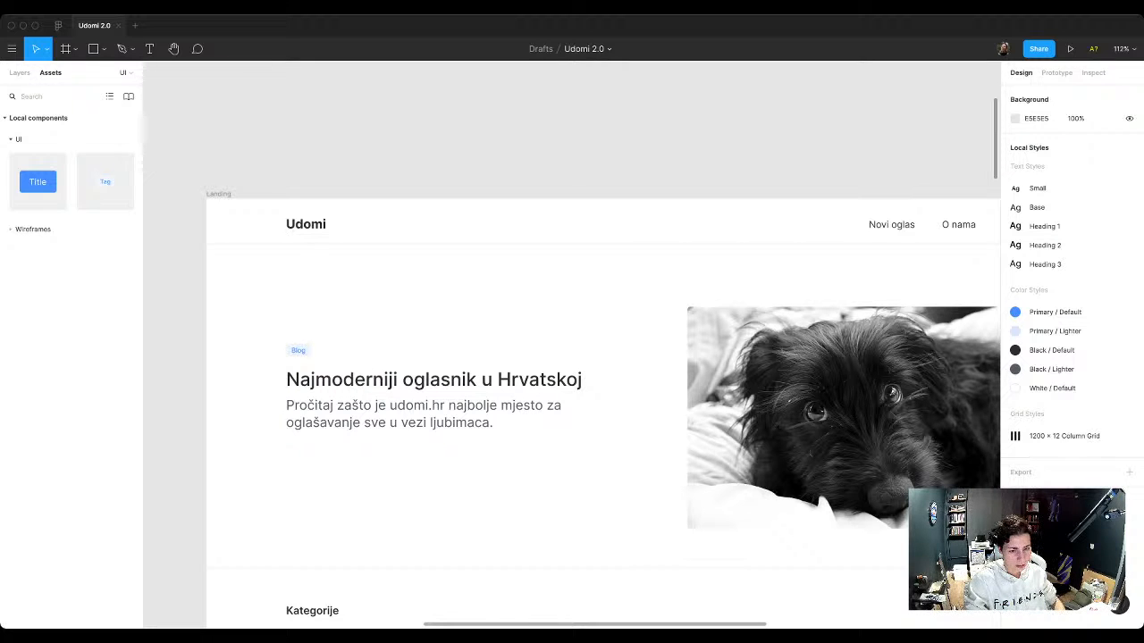
Step: Draw a rectangle about 78 × 27 px below the hero section's description text
key("r")
left_click_drag(286, 467, 339, 489)
key("Escape")
scroll(295, 497, "up", 1)
scroll(294, 491, "up", 3)
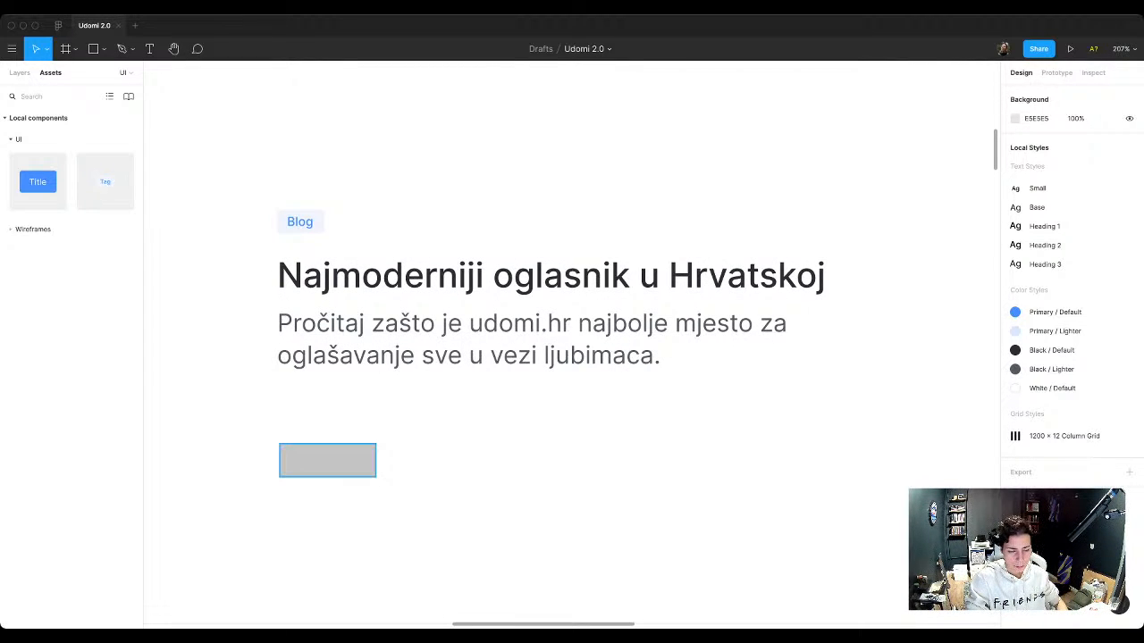
Step: Resize the grey rectangle below the hero description to a 32 × 32 square
left_click(327, 460)
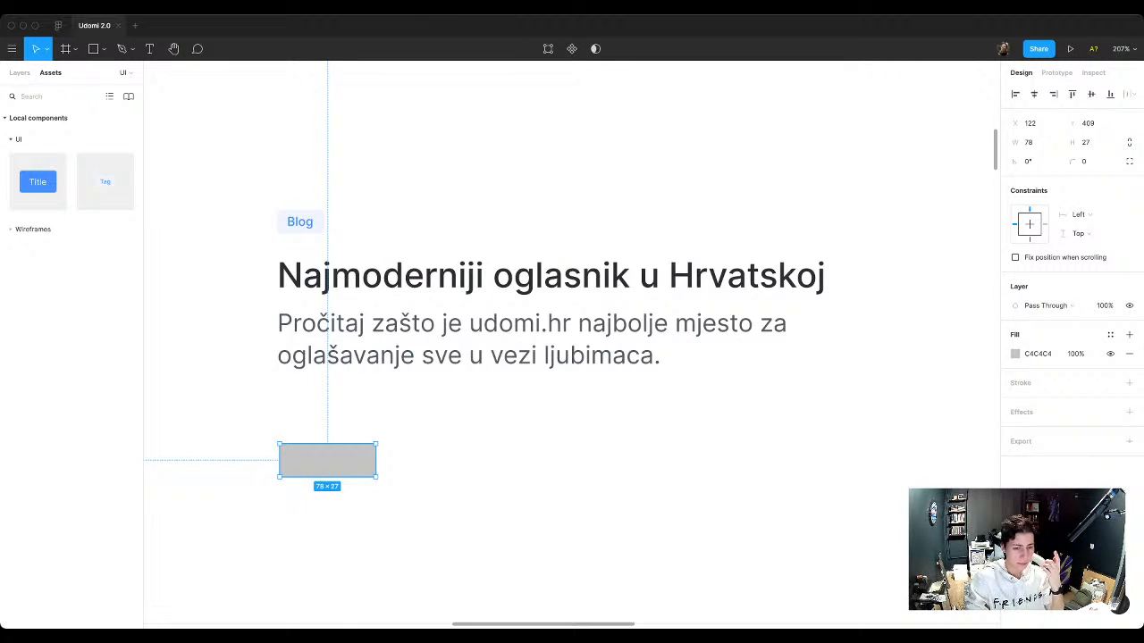
left_click_drag(376, 461, 315, 460)
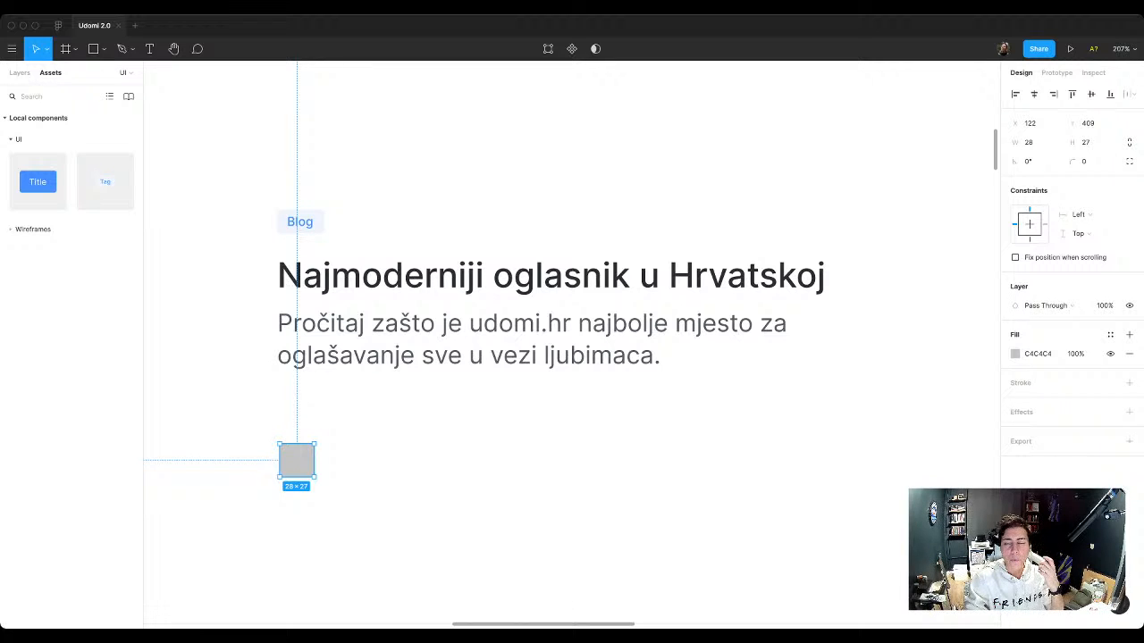
left_click(1028, 142)
type("3")
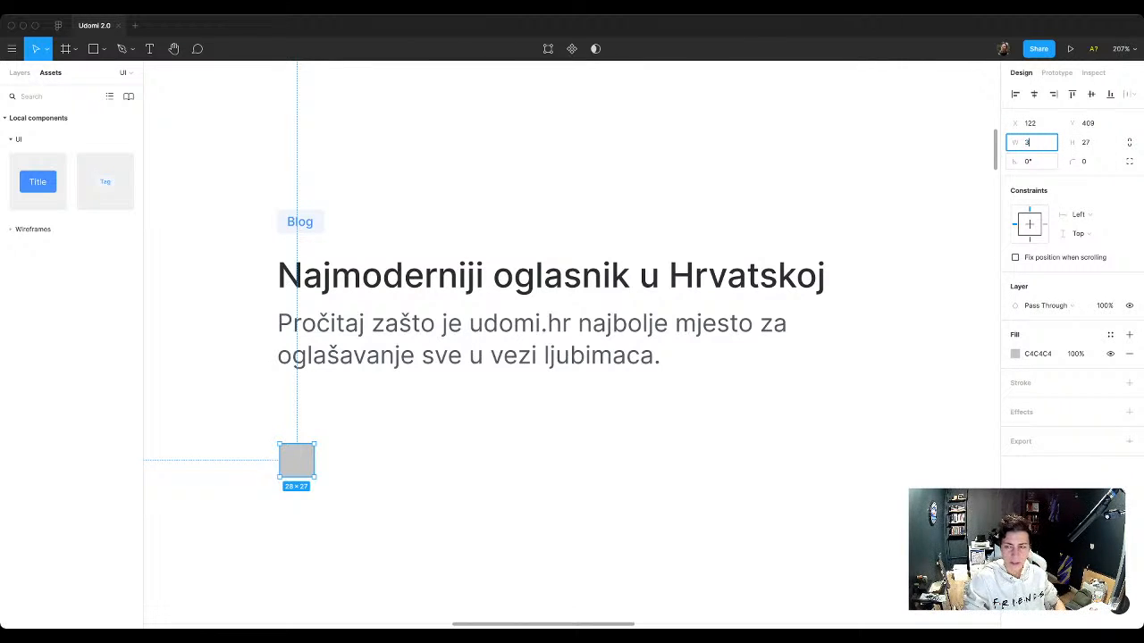
key("Return")
scroll(643, 502, "down", 5)
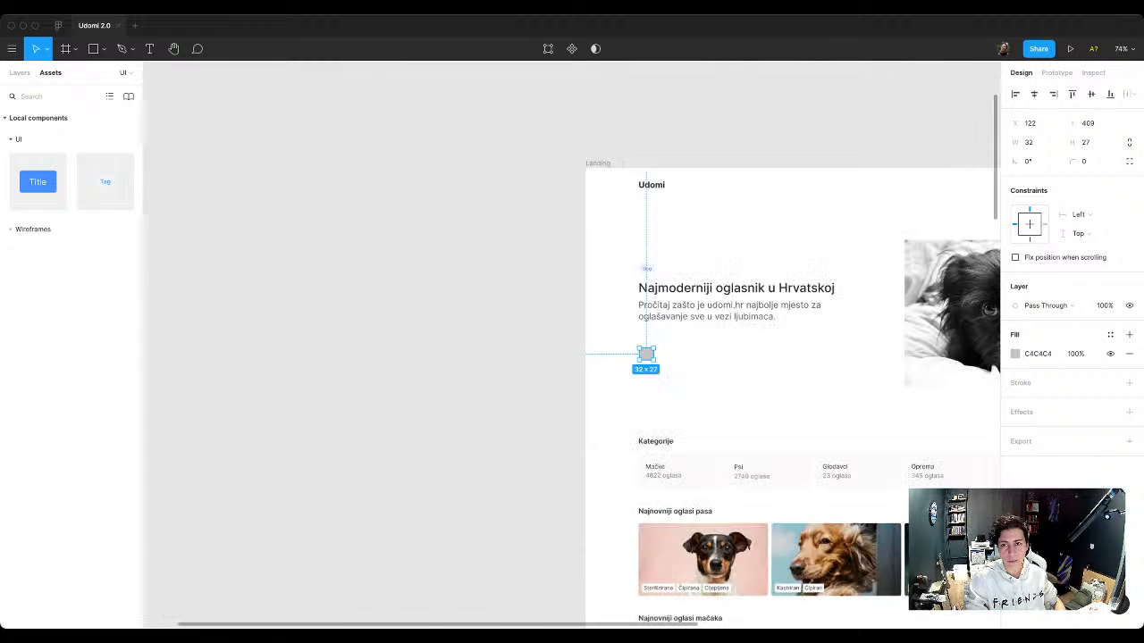
scroll(684, 456, "up", 3)
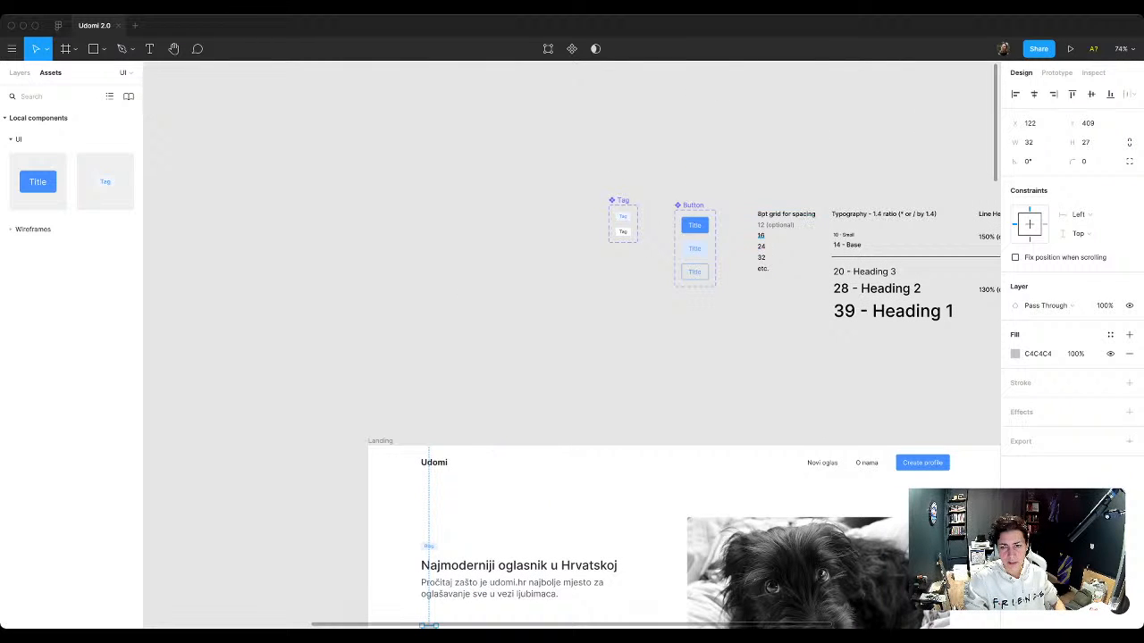
scroll(493, 371, "down", 3)
scroll(493, 371, "up", 4)
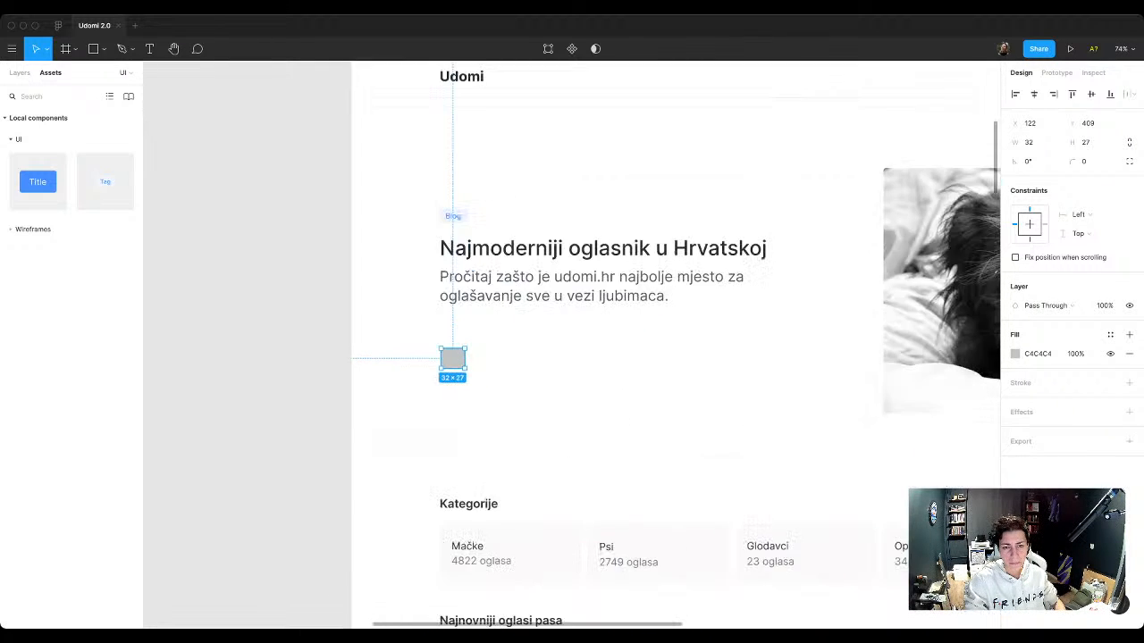
scroll(494, 371, "up", 3)
left_click(1088, 143)
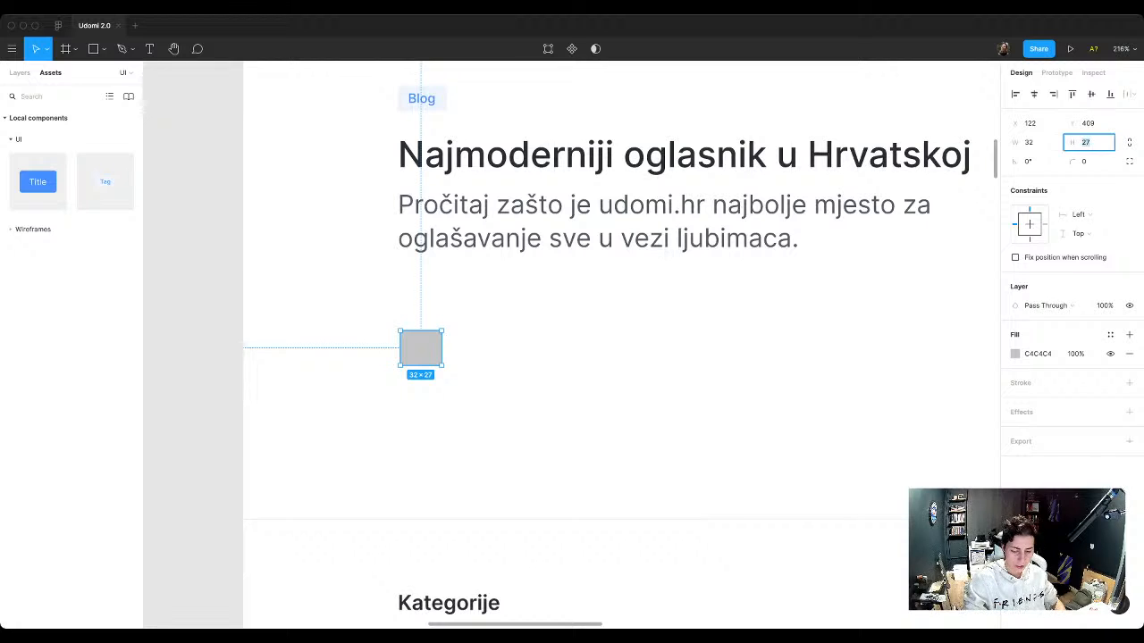
type("32")
key("Return")
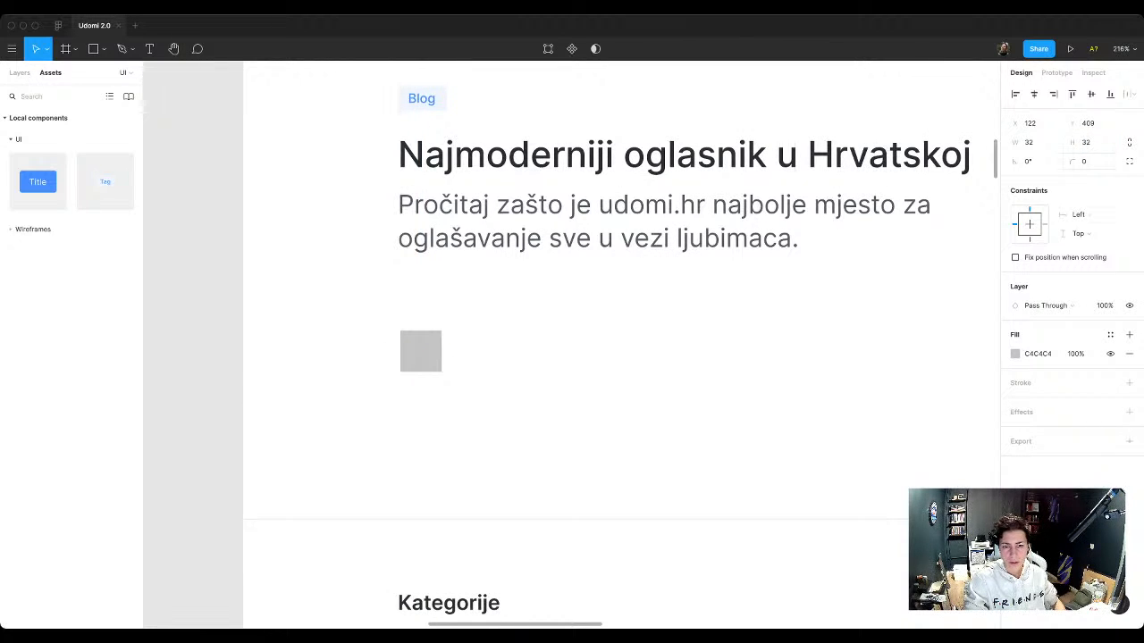
key("Escape")
Step: Round only the two left corner points of the grey square with a radius of 3
double_click(421, 352)
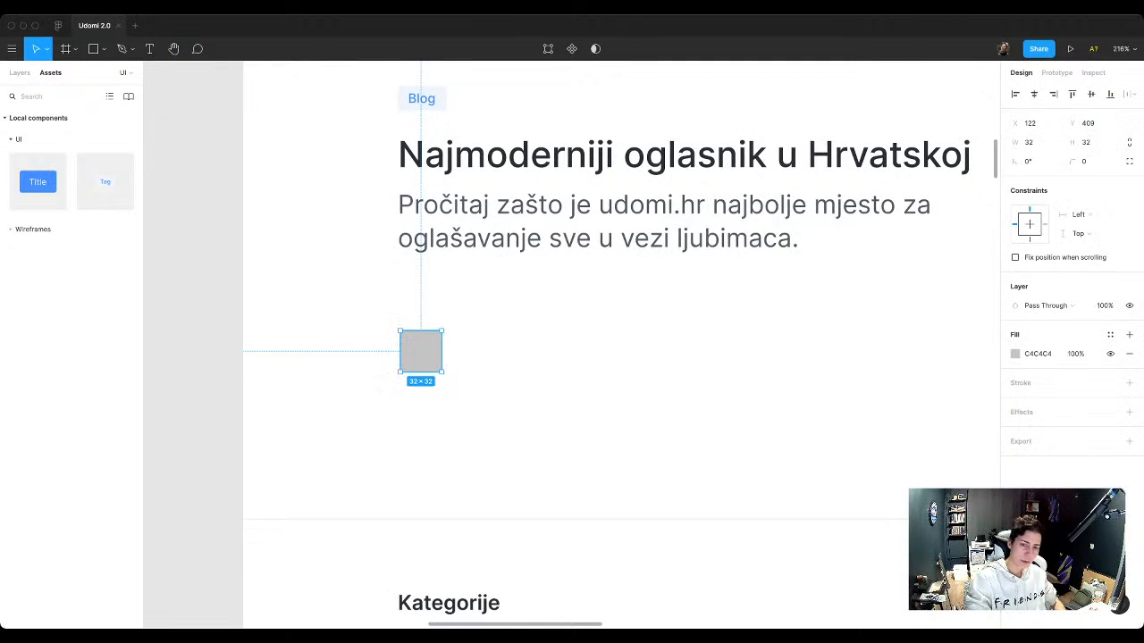
left_click_drag(404, 378, 413, 398)
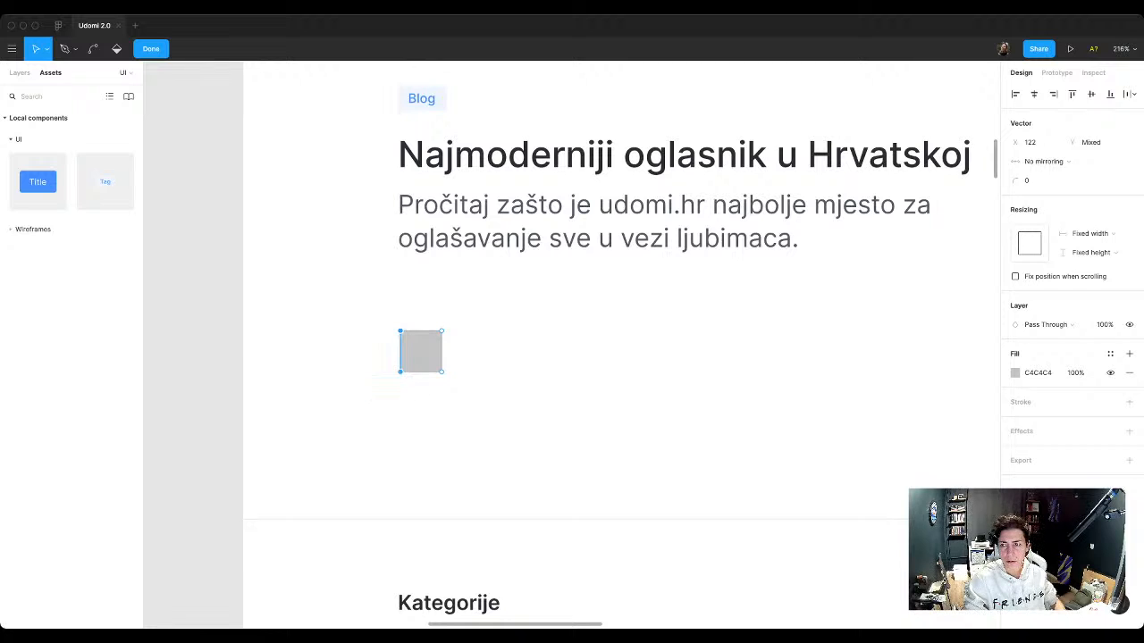
left_click(1032, 181)
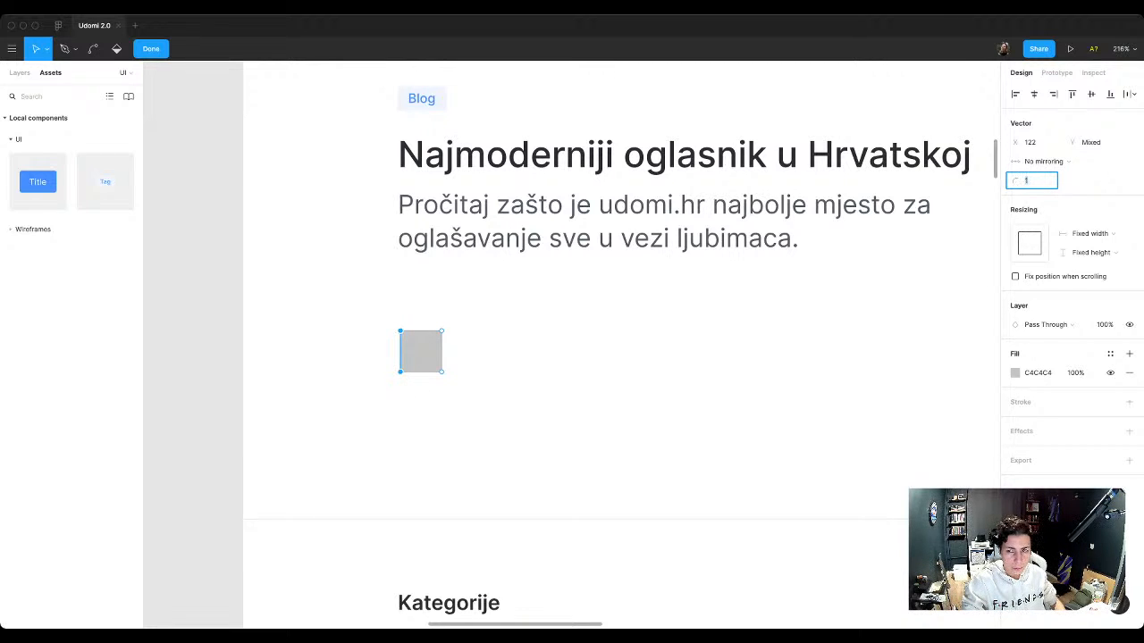
key("Return")
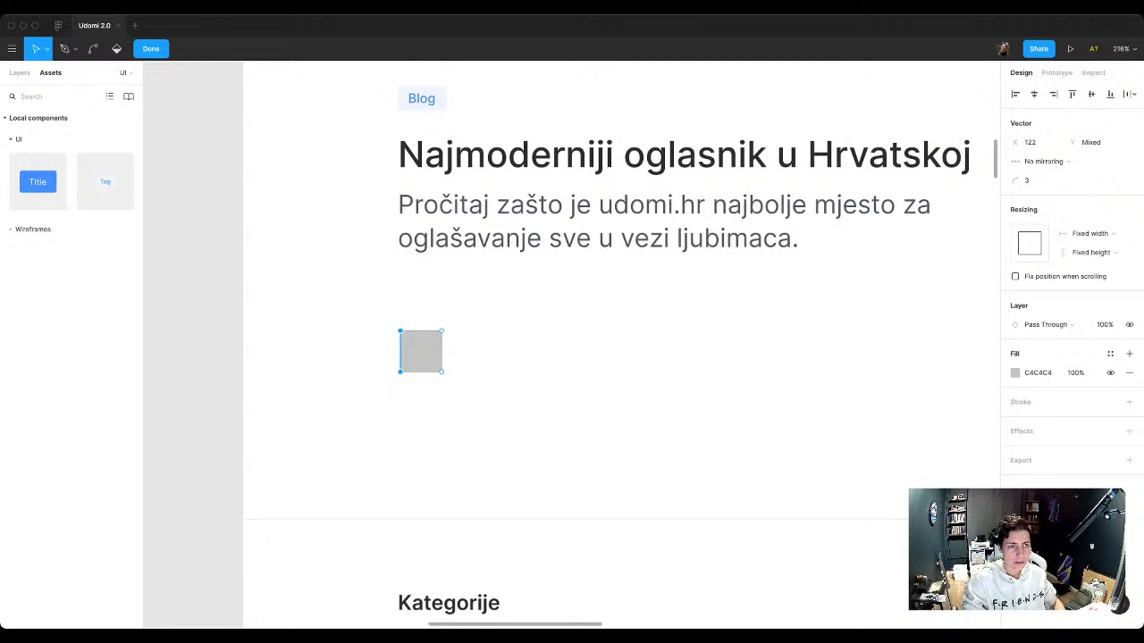
key("Escape")
key("Escape")
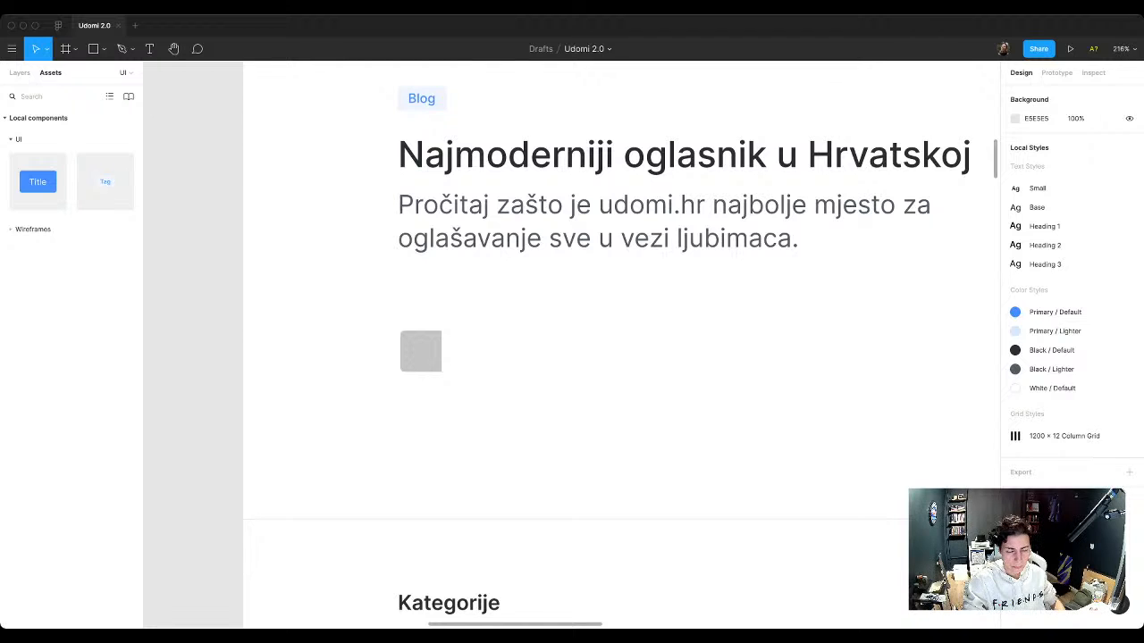
Step: Apply the White / Default style to the square's fill and Black / Lighter to its 1 px inside stroke
left_click(421, 352)
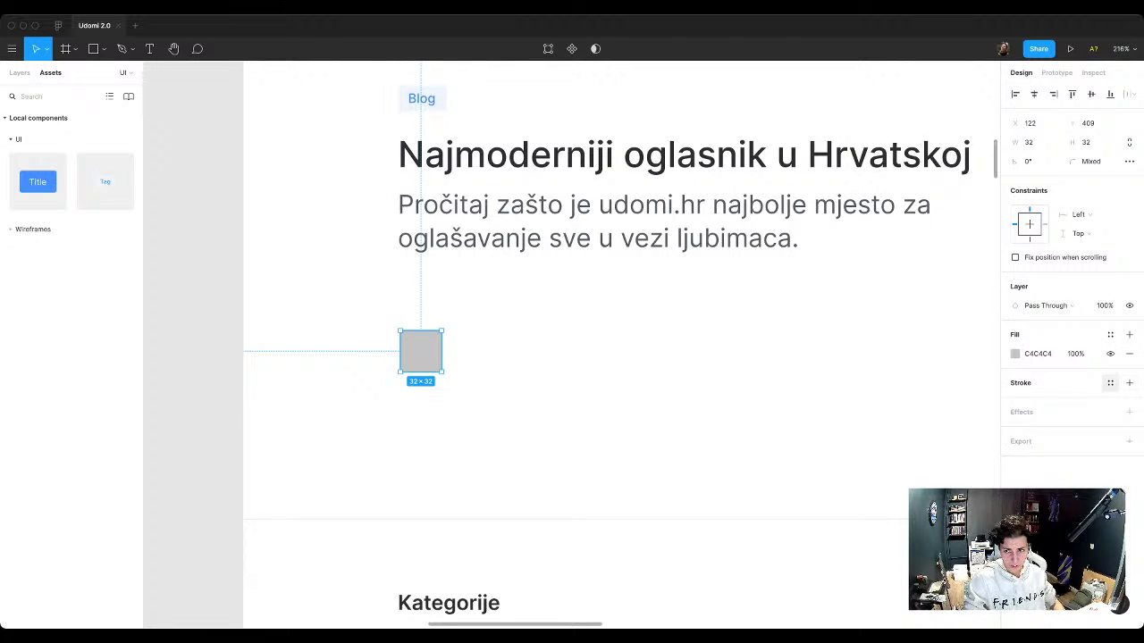
left_click(1110, 383)
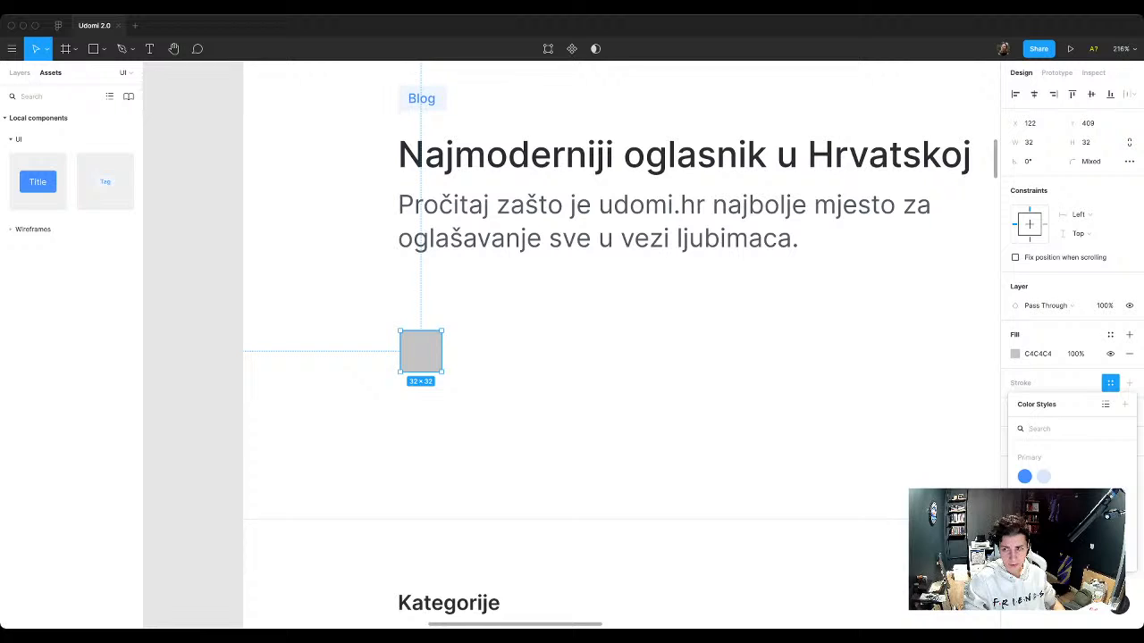
left_click(1110, 382)
left_click(1110, 334)
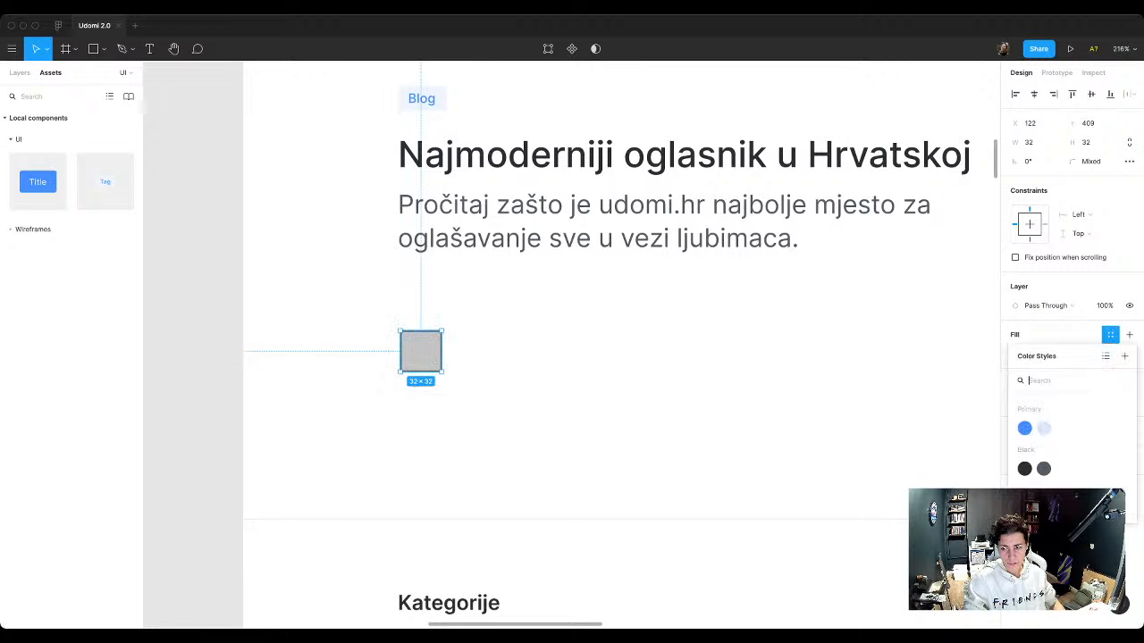
left_click(1025, 509)
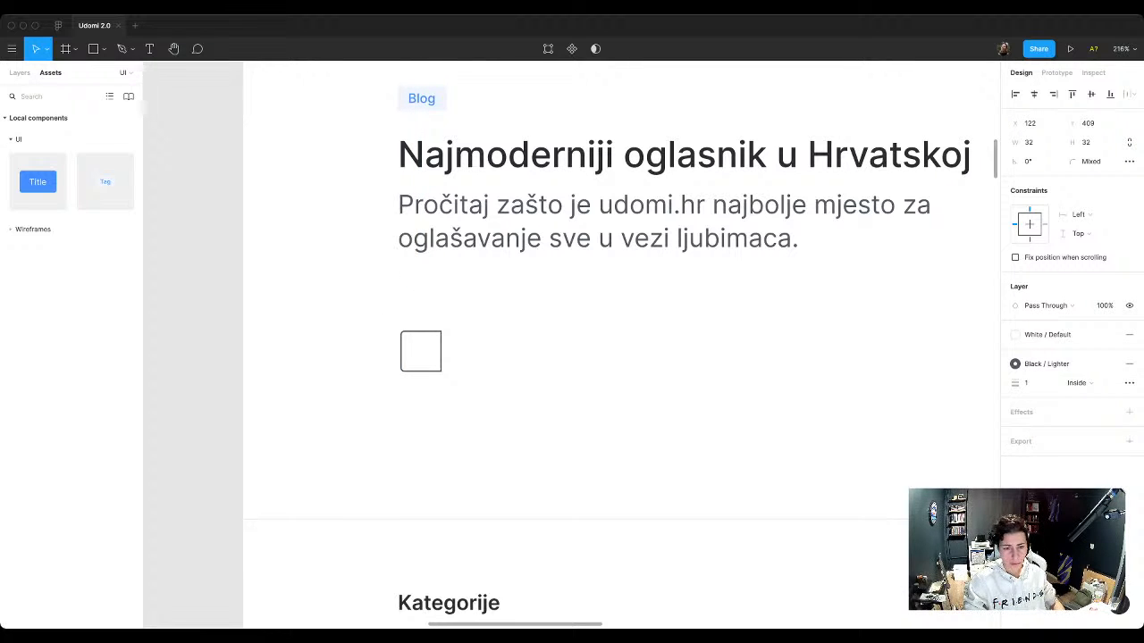
key("Escape")
Step: Paste right arrow, left chevron, right chevron and left arrow icons into the empty margin beside the hero text
key("t")
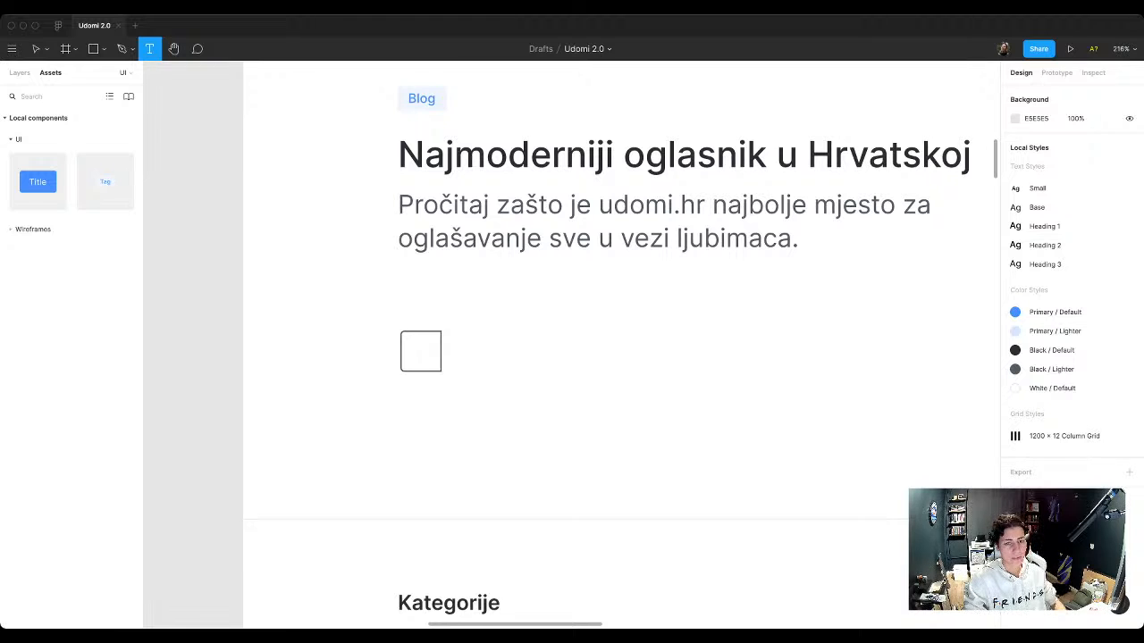
key("v")
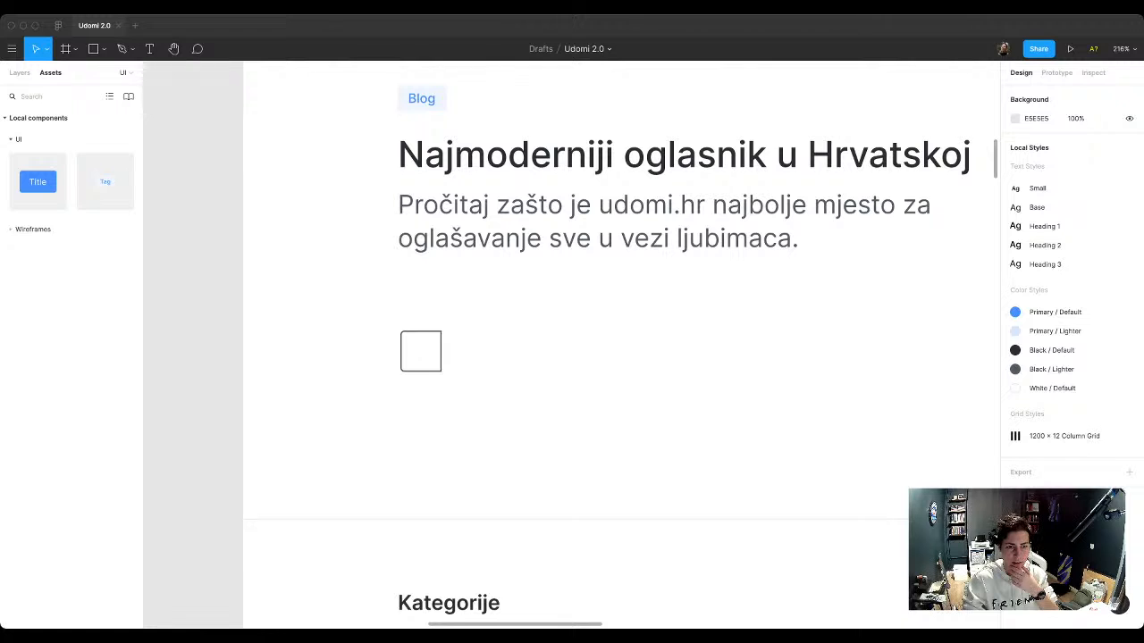
key("ctrl+v")
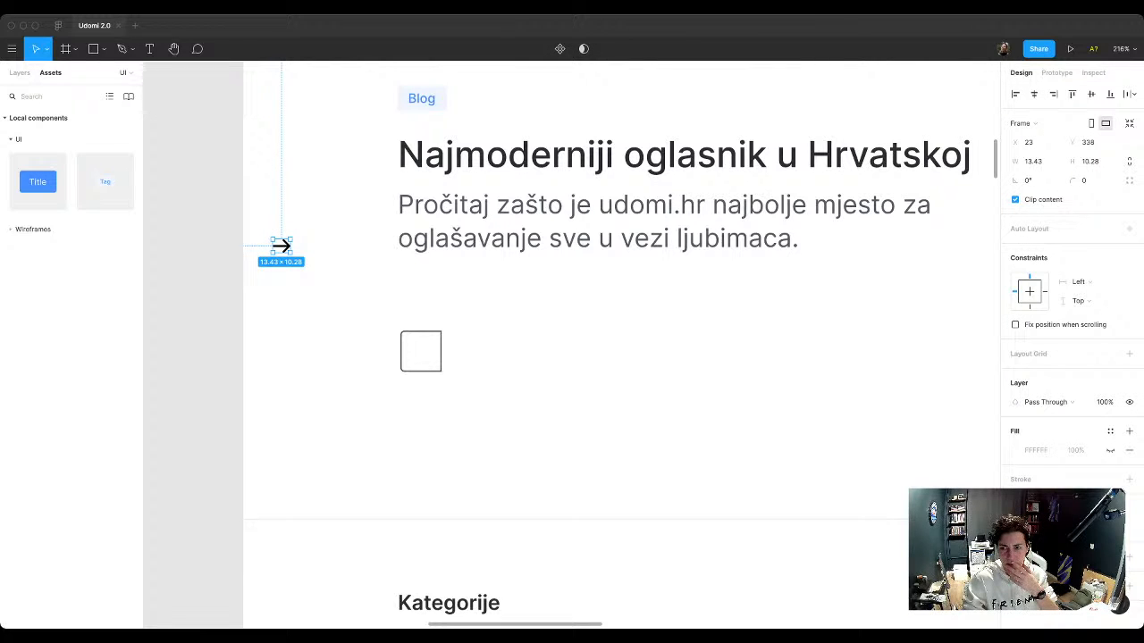
key("ctrl+v")
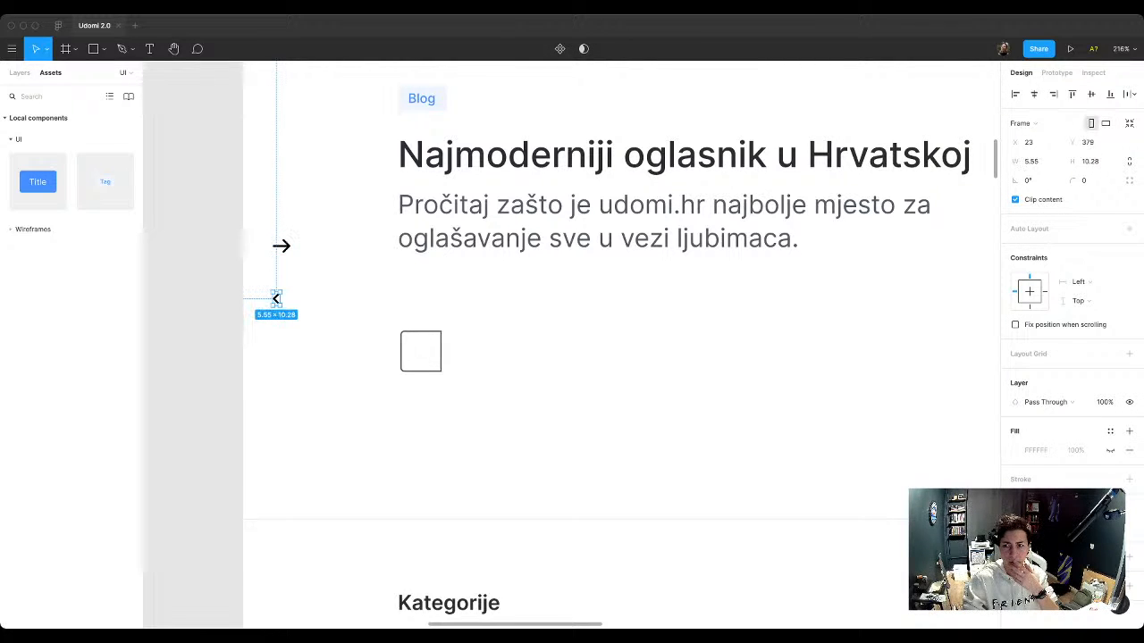
key("ctrl+v")
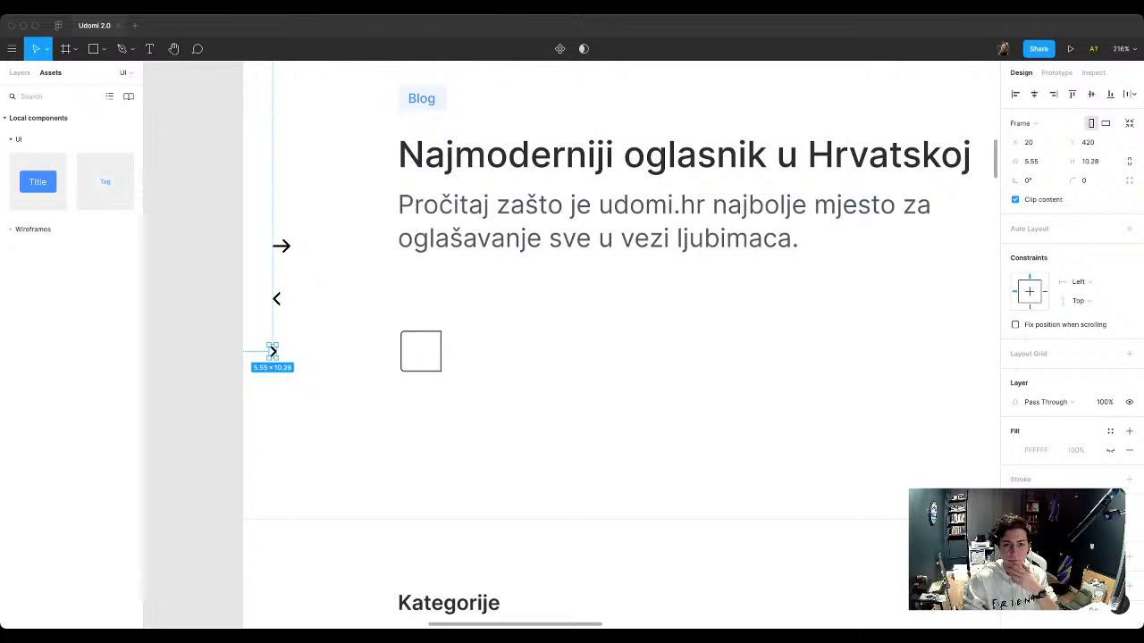
key("ctrl+v")
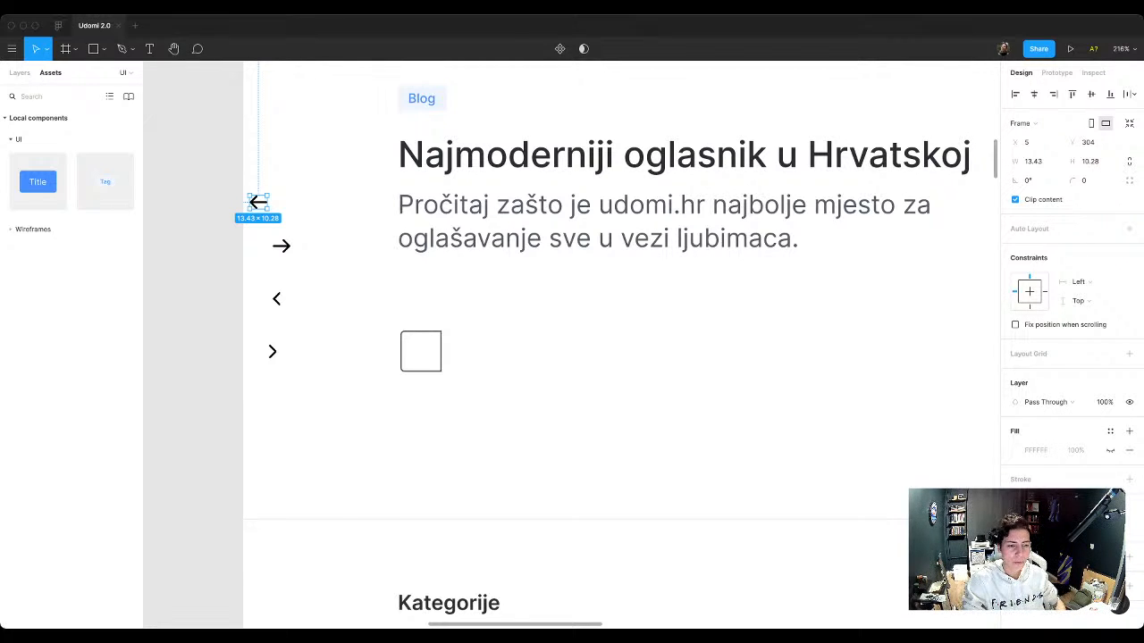
key("Escape")
Step: Move the left and right chevron icons close to the outlined square
scroll(295, 298, "up", 2)
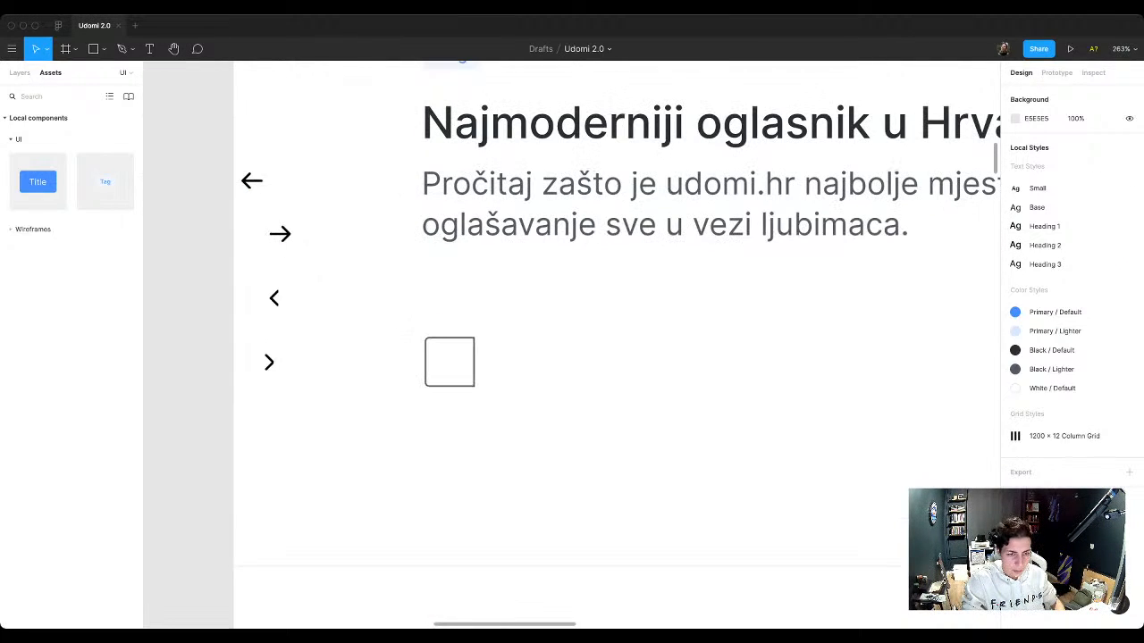
left_click_drag(274, 296, 363, 345)
left_click_drag(269, 362, 390, 375)
scroll(406, 353, "up", 3)
key("Escape")
scroll(418, 349, "up", 1)
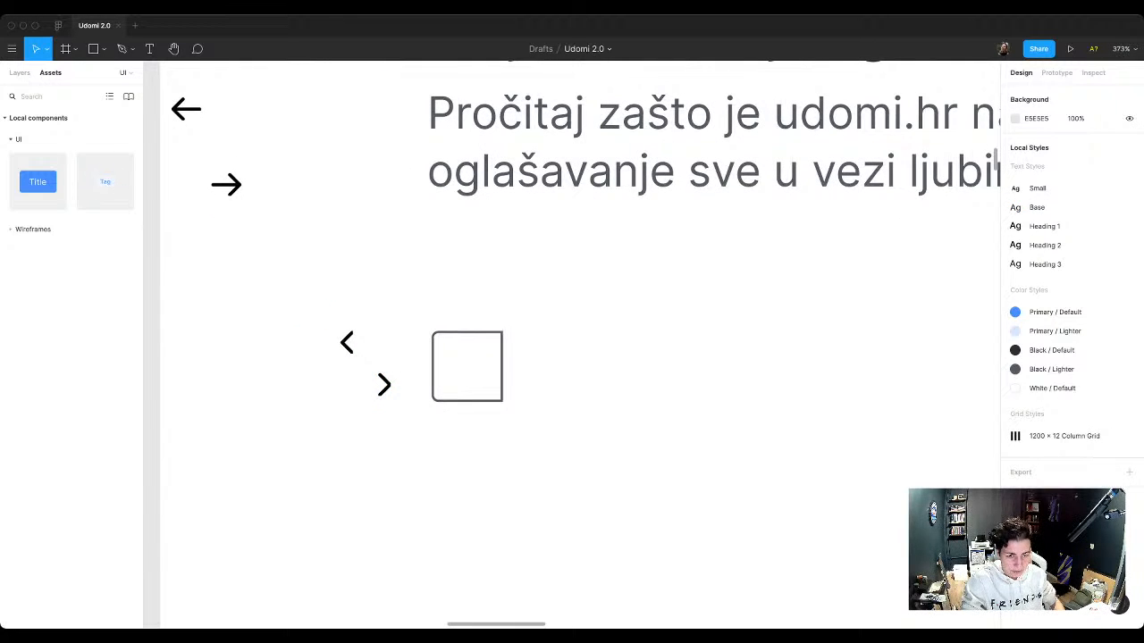
Step: Ungroup the chevron and arrow icons from their frames and bring the two arrows nearer to the square
left_click_drag(301, 307, 417, 420)
key("super+shift+g")
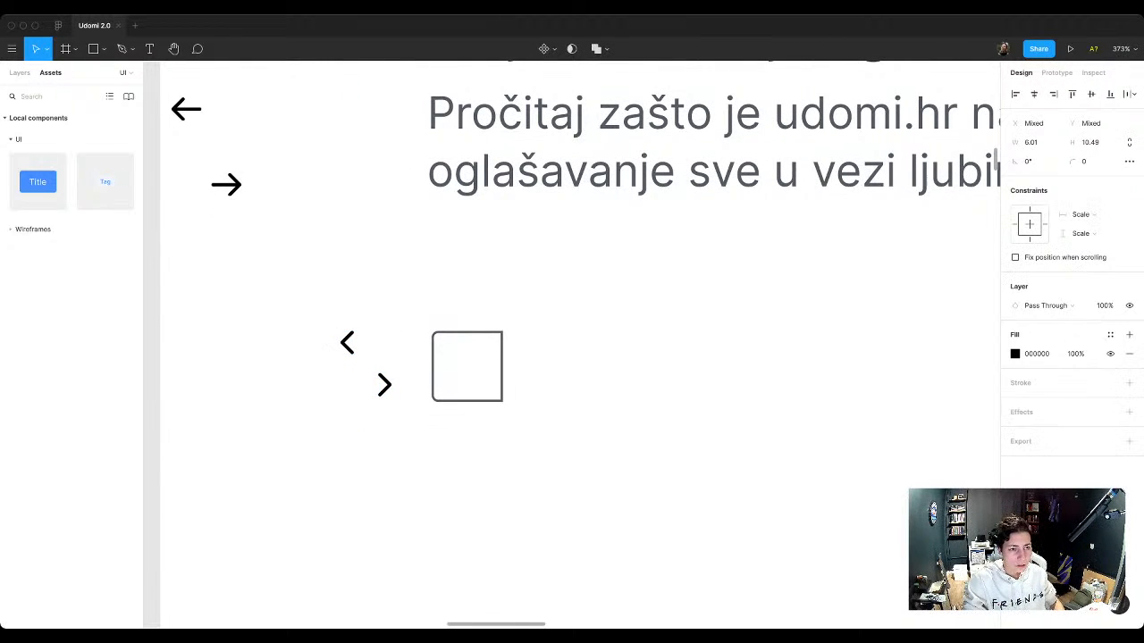
left_click_drag(157, 84, 307, 312)
key("super+shift+g")
key("Escape")
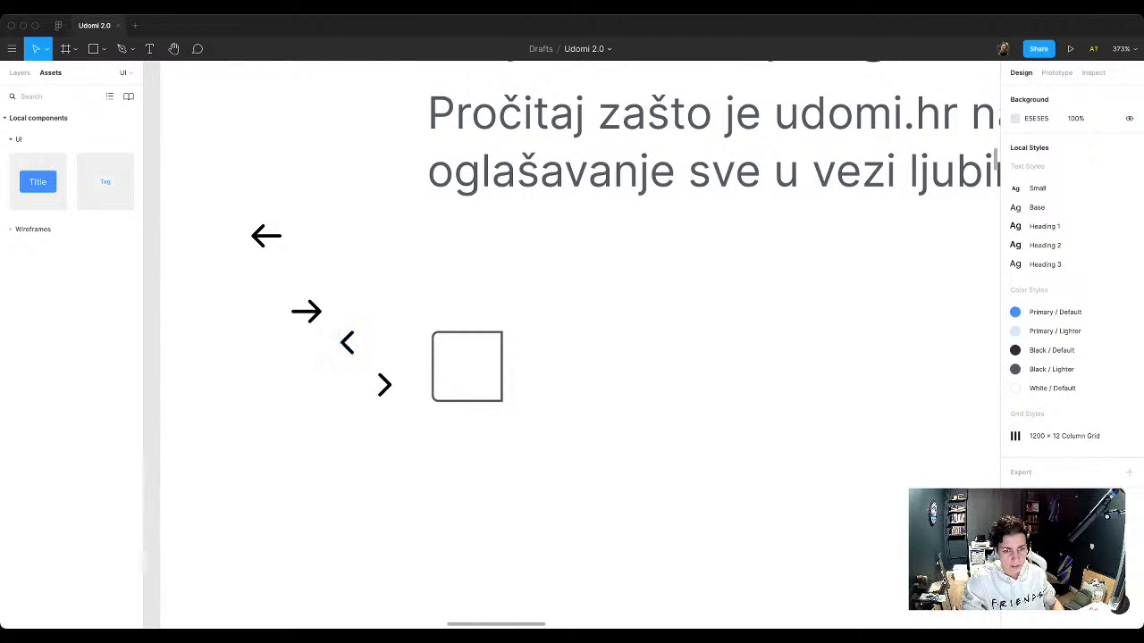
Step: Centre the left arrow inside the outlined square and duplicate the square with its arrow directly below
left_click_drag(266, 235, 467, 366)
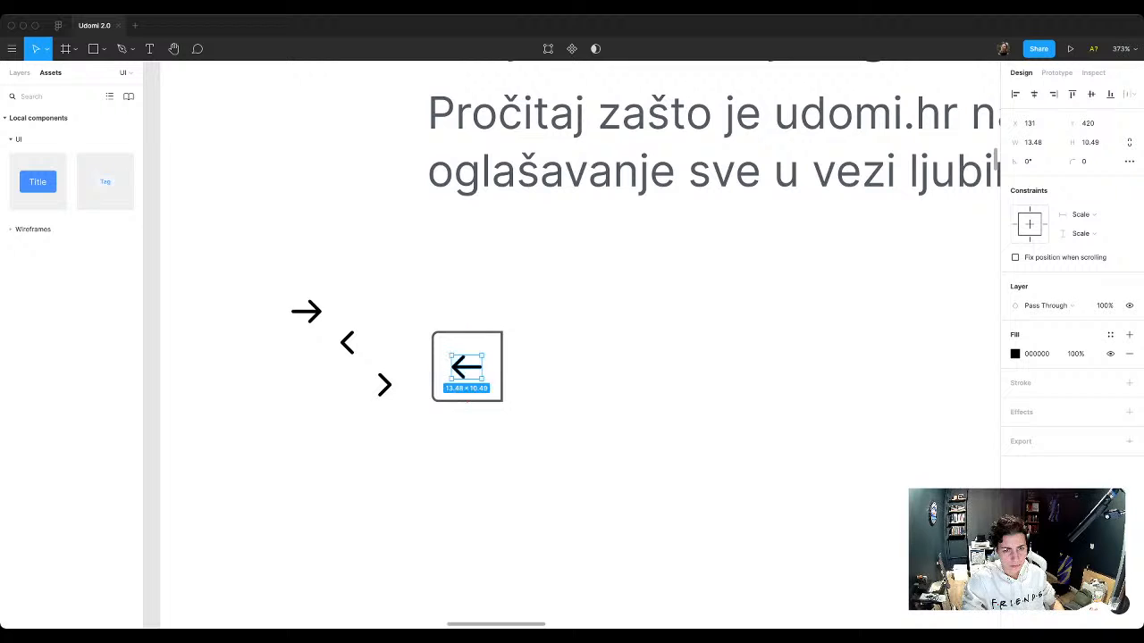
left_click_drag(406, 308, 528, 431)
left_click_drag(468, 368, 468, 475)
Step: Replace the arrow in the lower square with the left chevron icon
left_click(383, 383)
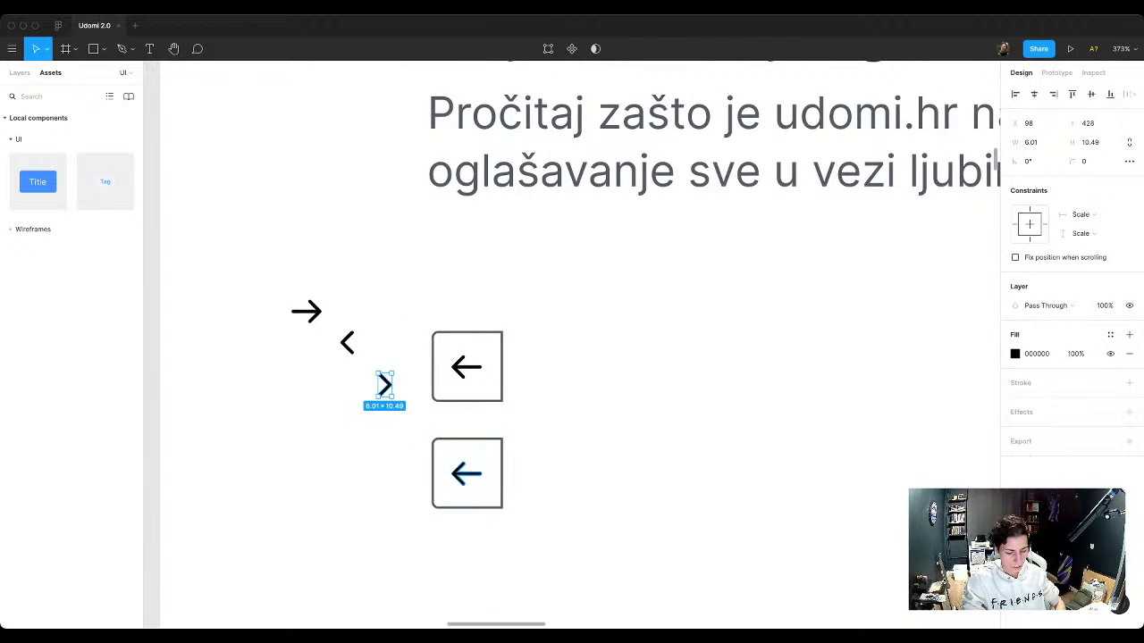
left_click(467, 473)
key("Delete")
left_click(347, 342)
left_click_drag(346, 342, 462, 472)
scroll(462, 473, "down", 1)
key("Escape")
scroll(560, 475, "down", 3)
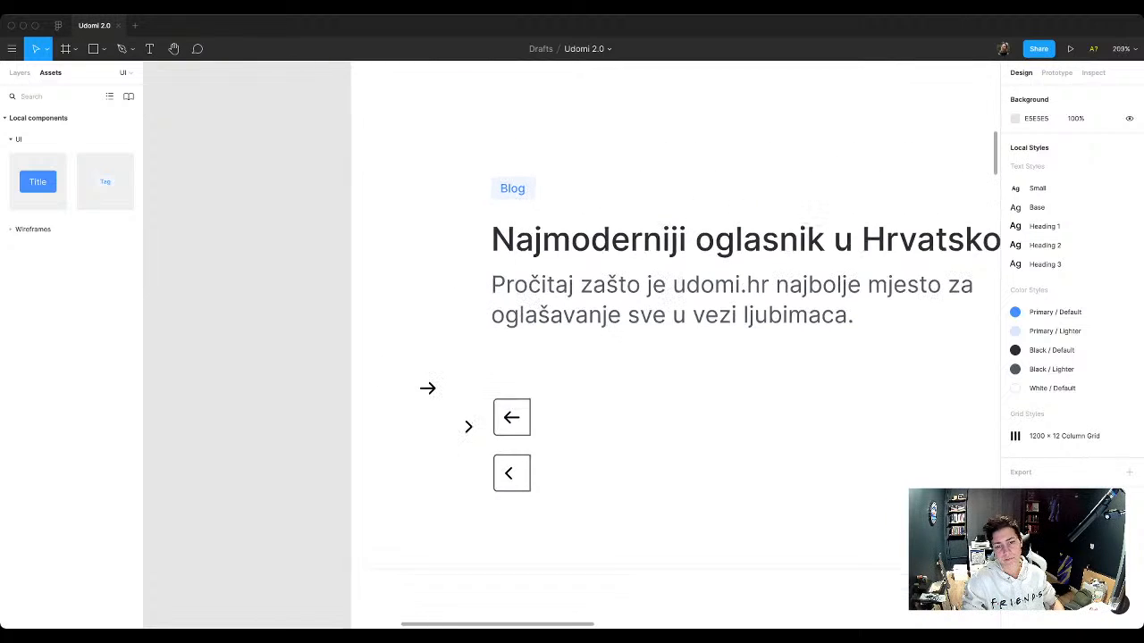
scroll(572, 340, "right", 3)
scroll(572, 339, "down", 1)
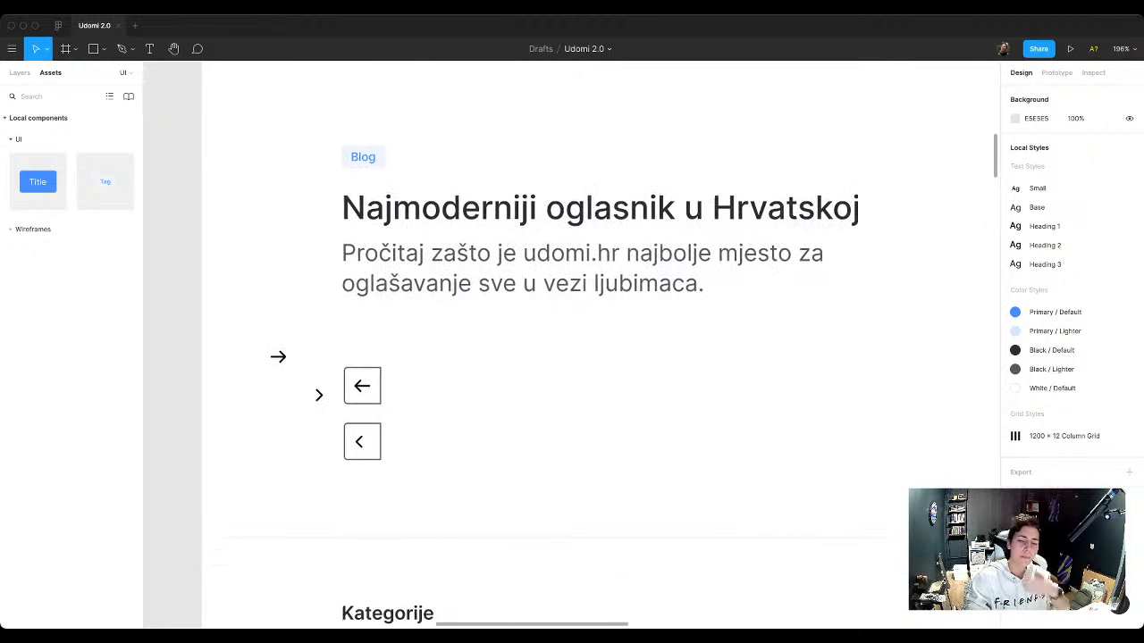
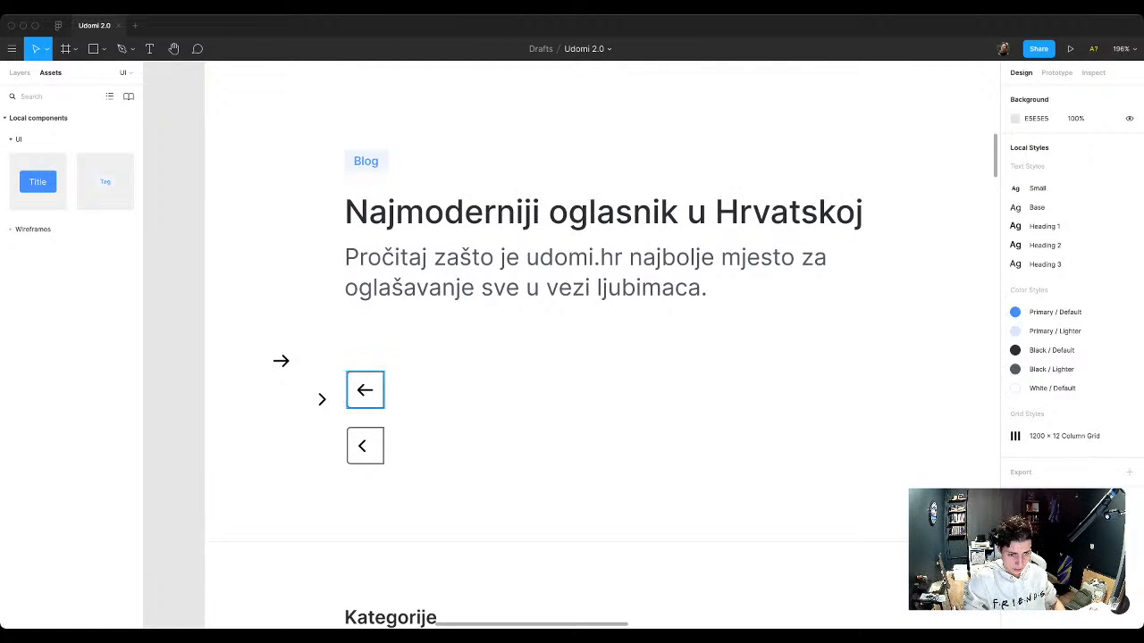
Step: Delete the lower square with the left chevron and the loose right chevron beside the squares
scroll(346, 404, "up", 3)
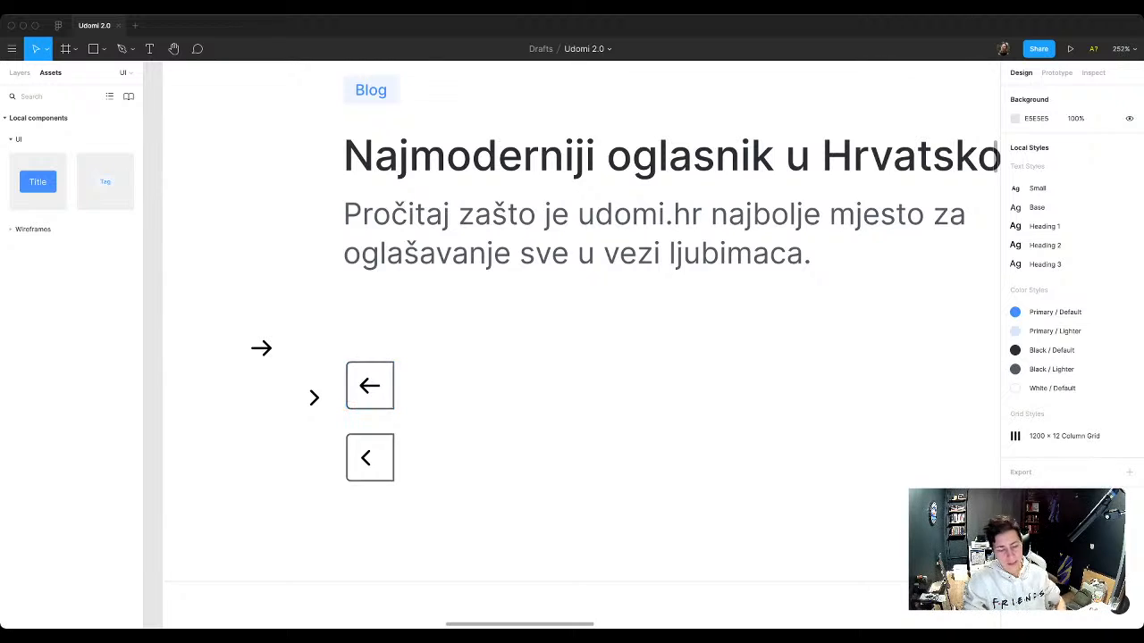
left_click_drag(332, 418, 413, 496)
key("BackSpace")
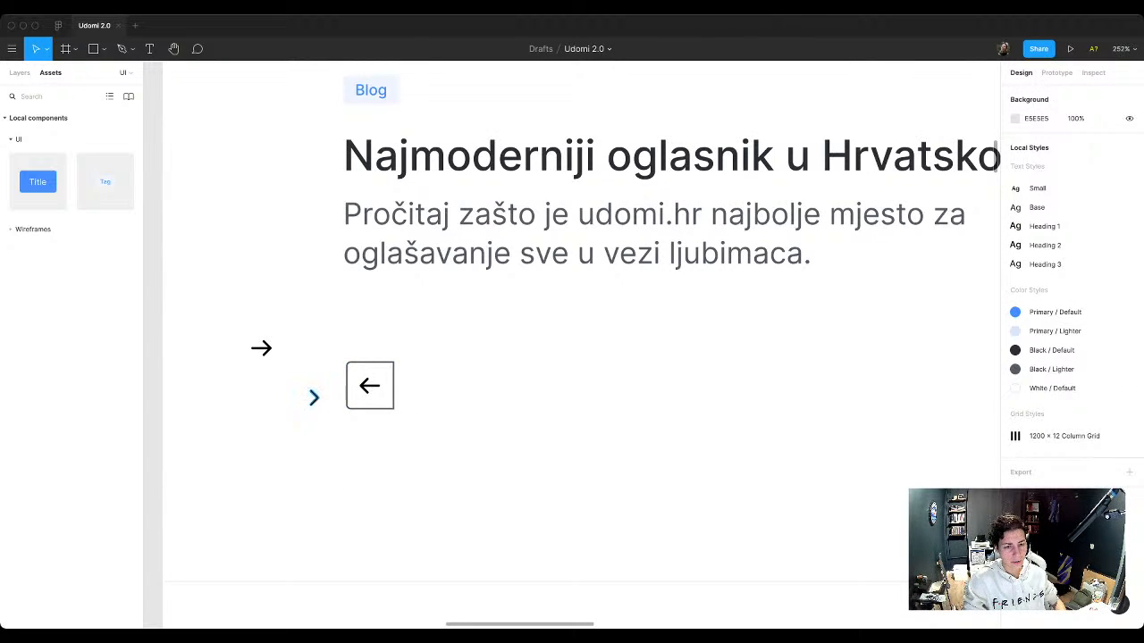
scroll(319, 394, "down", 5)
left_click_drag(317, 394, 179, 356)
key("BackSpace")
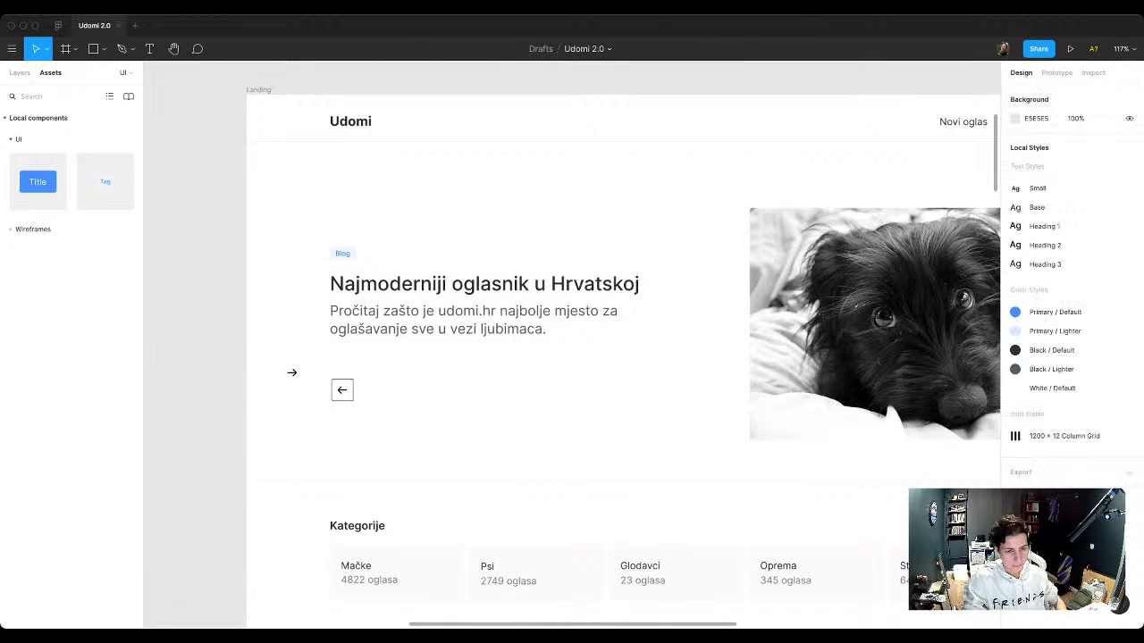
Step: Detach the Black / Lighter style from the left-arrow square's stroke and lighten the stroke to D3D8E5
scroll(323, 379, "up", 5)
left_click(343, 390)
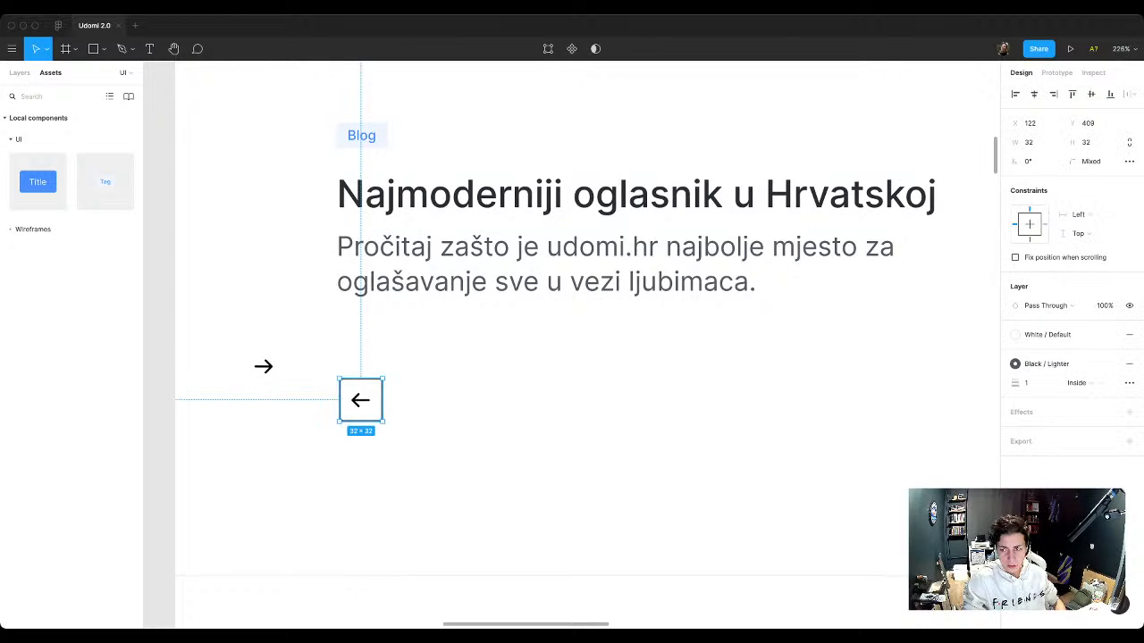
mouse_move(1111, 364)
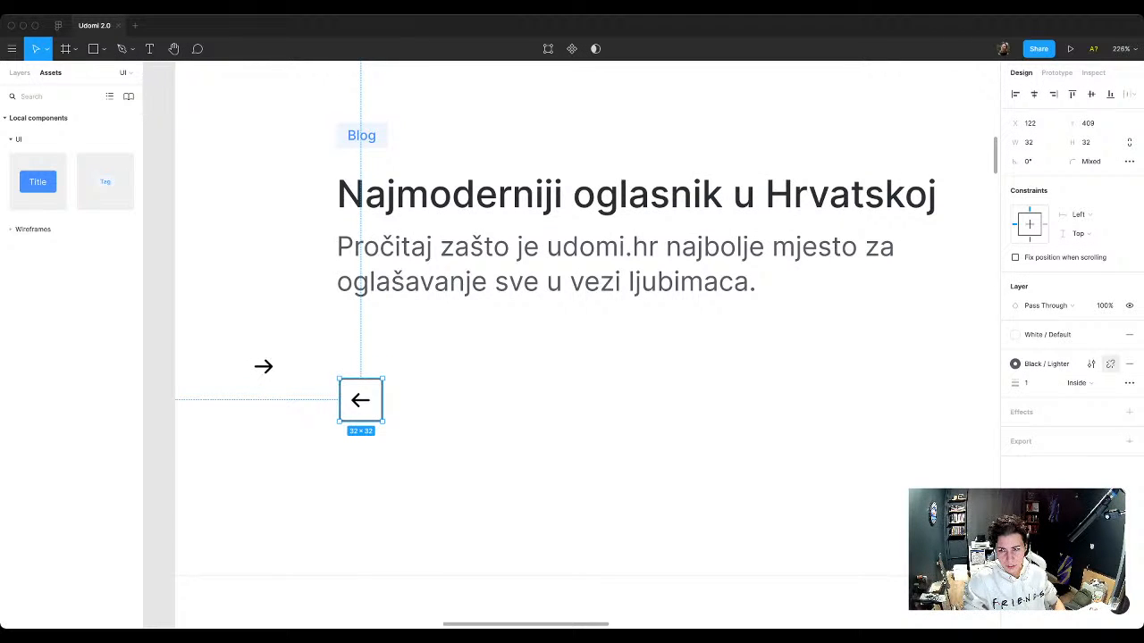
left_click(1110, 364)
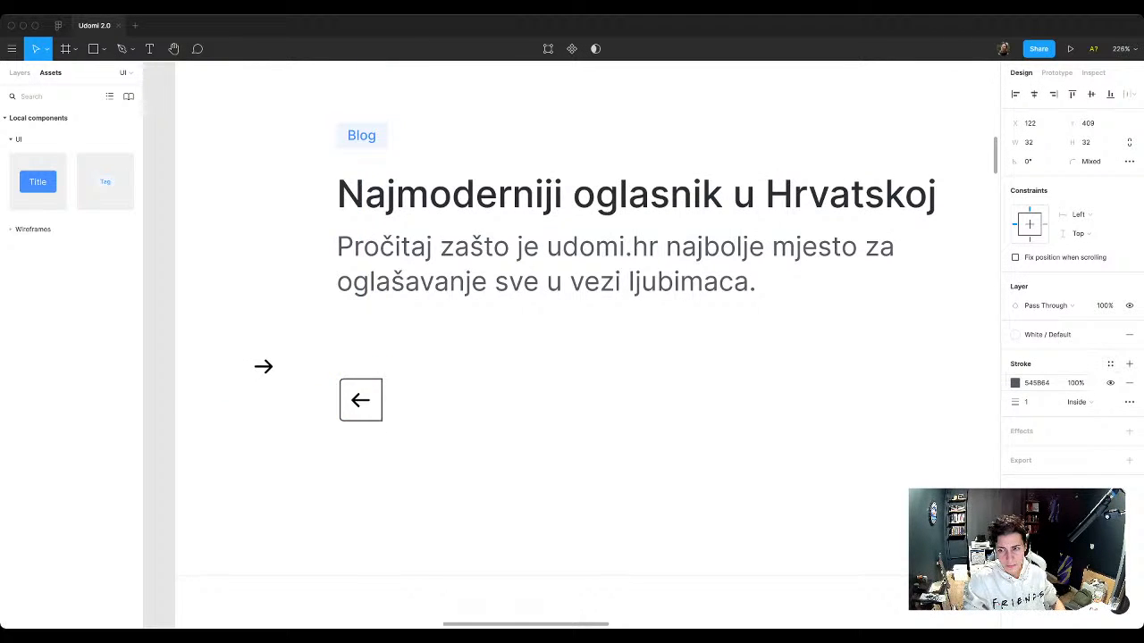
left_click(1015, 383)
left_click_drag(880, 418, 869, 344)
key("Escape")
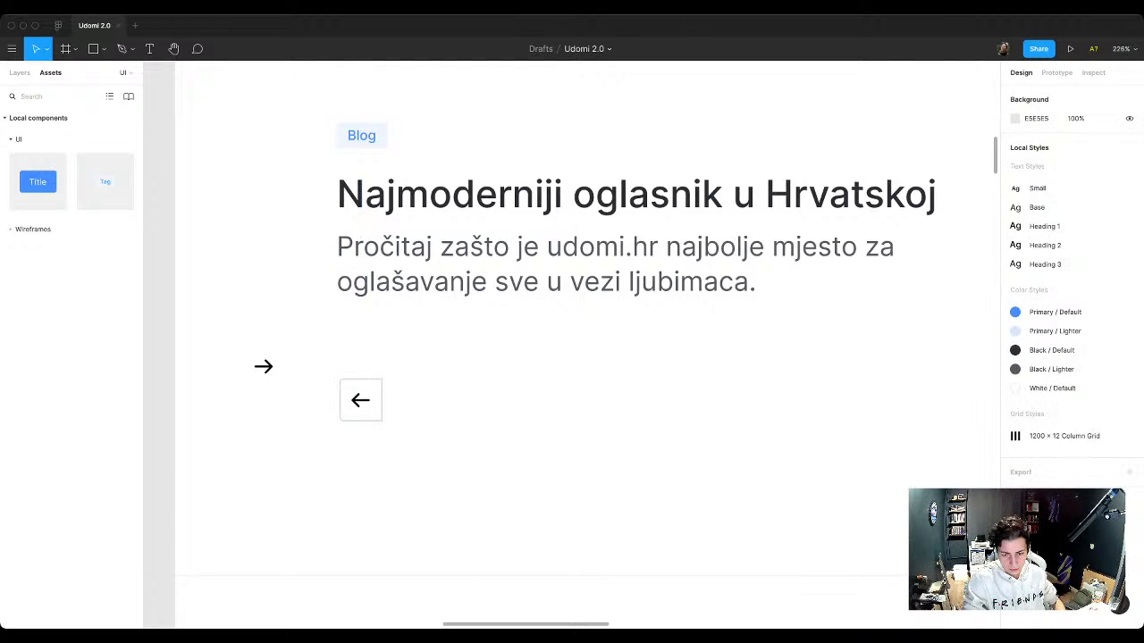
Step: Copy the divider line's stroke colour F2F2F2 onto the stroke of the left-arrow square
left_click(572, 577)
left_click(1037, 384)
key("super+c")
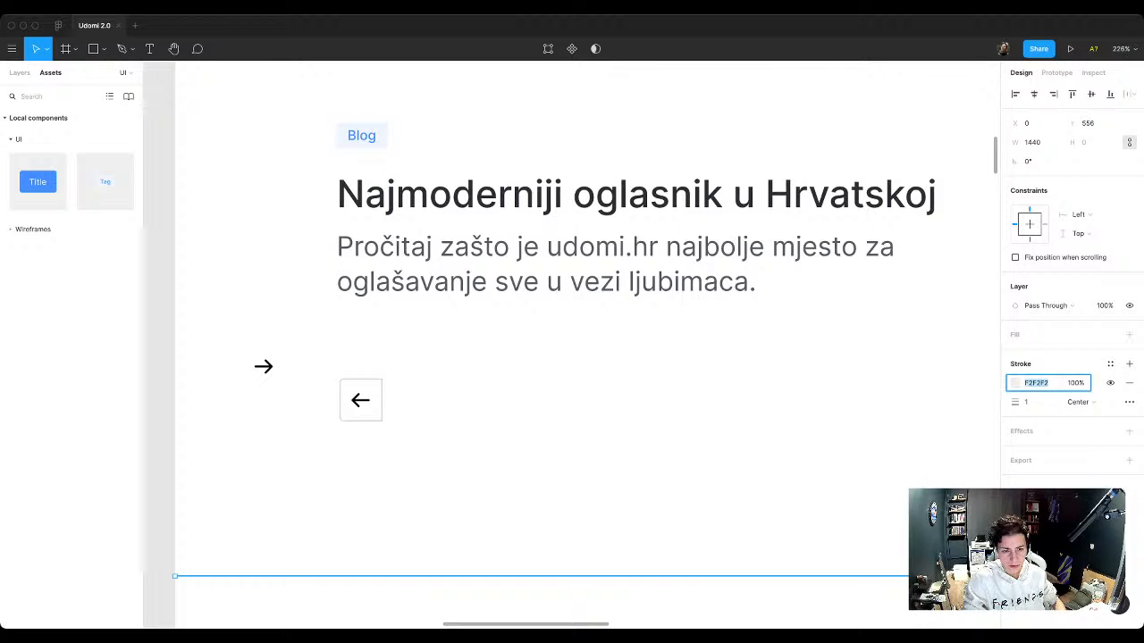
key("Escape")
left_click(361, 400)
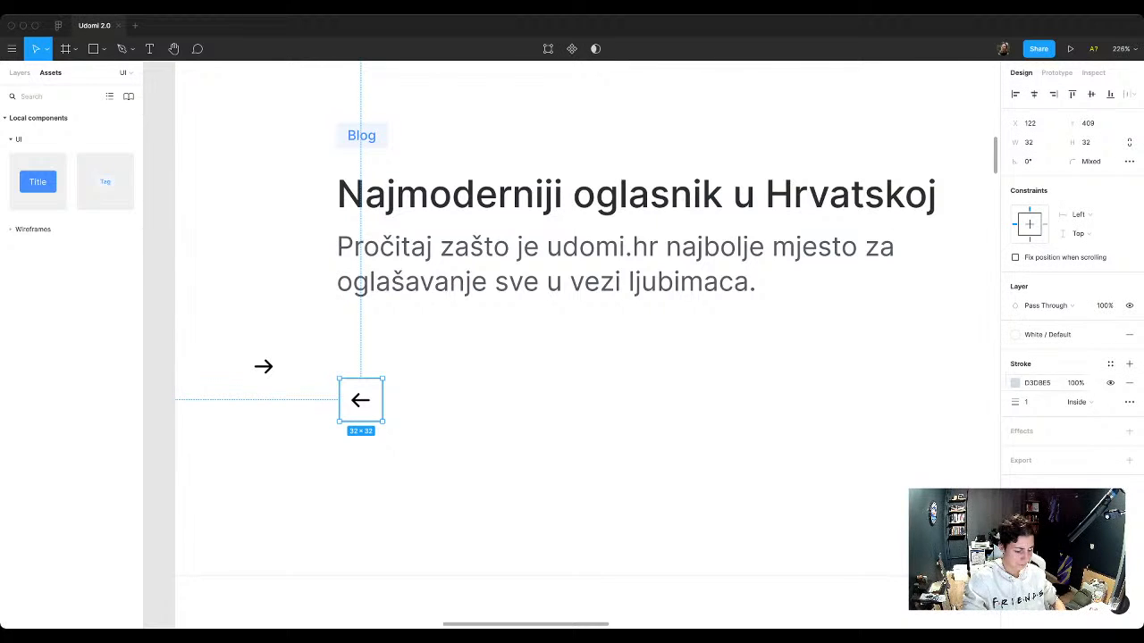
left_click(1036, 384)
key("super+v")
key("Return")
scroll(700, 347, "down", 3)
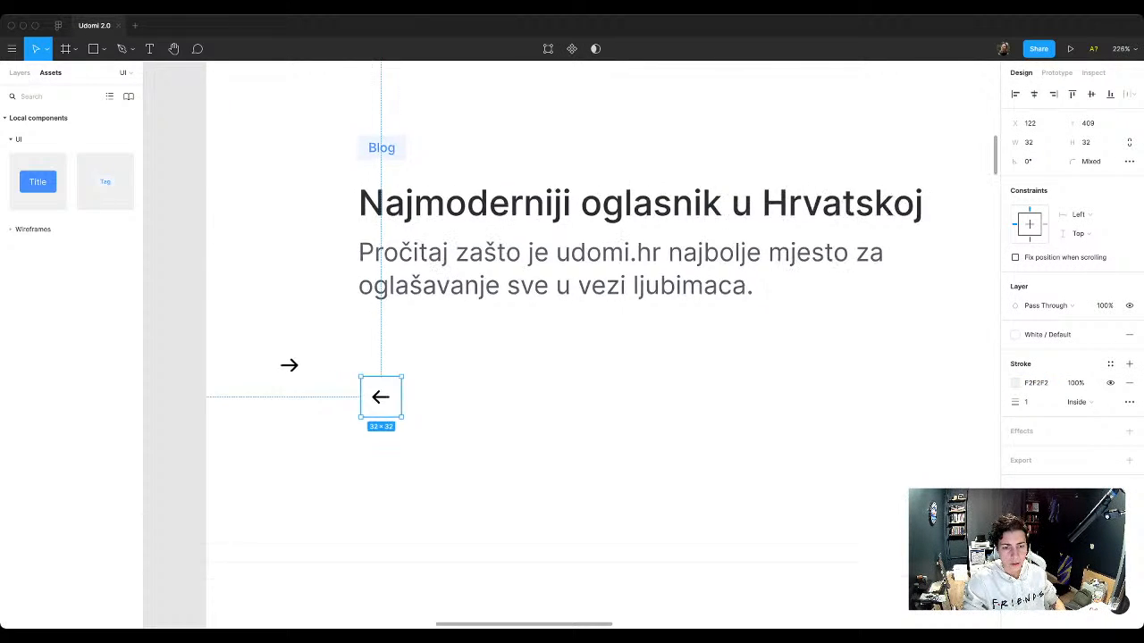
key("Escape")
scroll(609, 310, "up", 5)
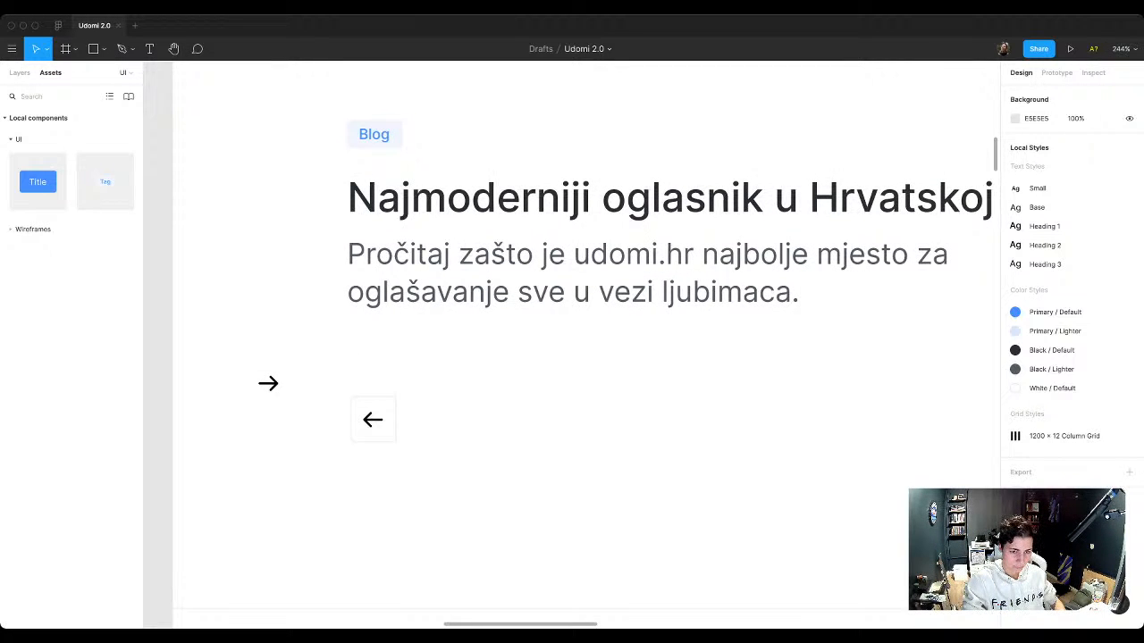
Step: Darken the left-arrow square's stroke to E0E0E0
left_click(374, 433)
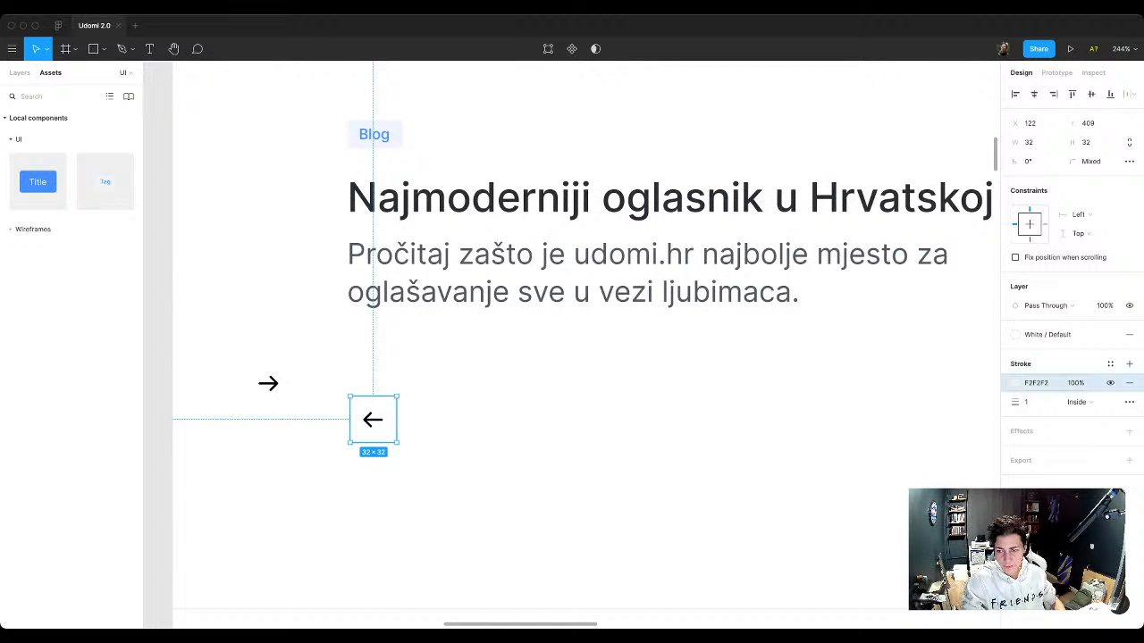
left_click(1015, 383)
left_click_drag(858, 338, 858, 347)
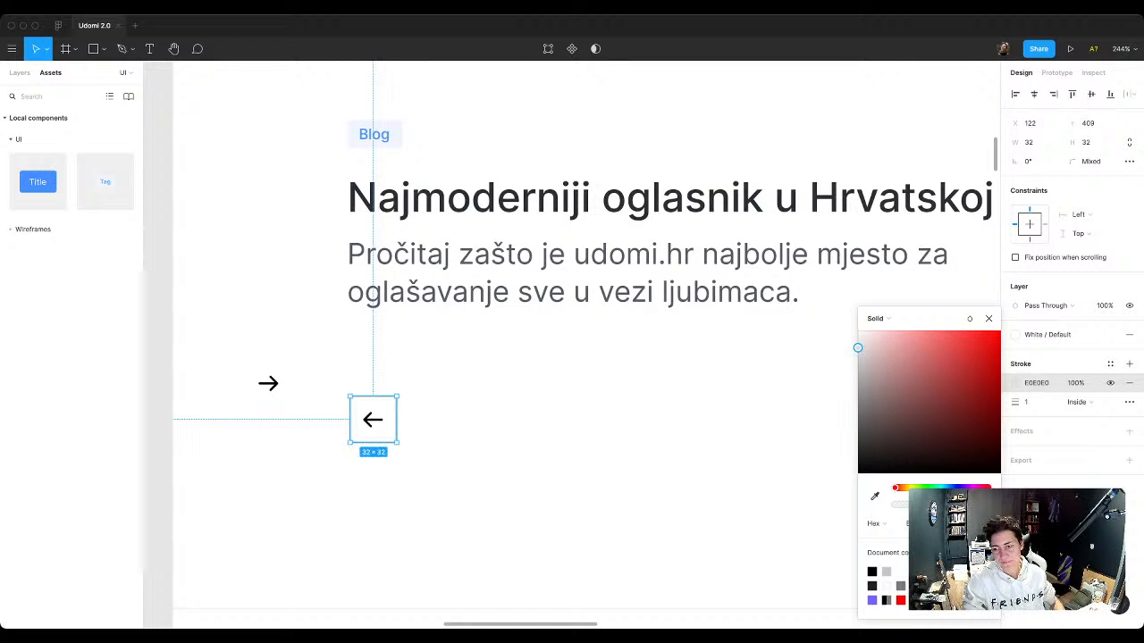
left_click(988, 319)
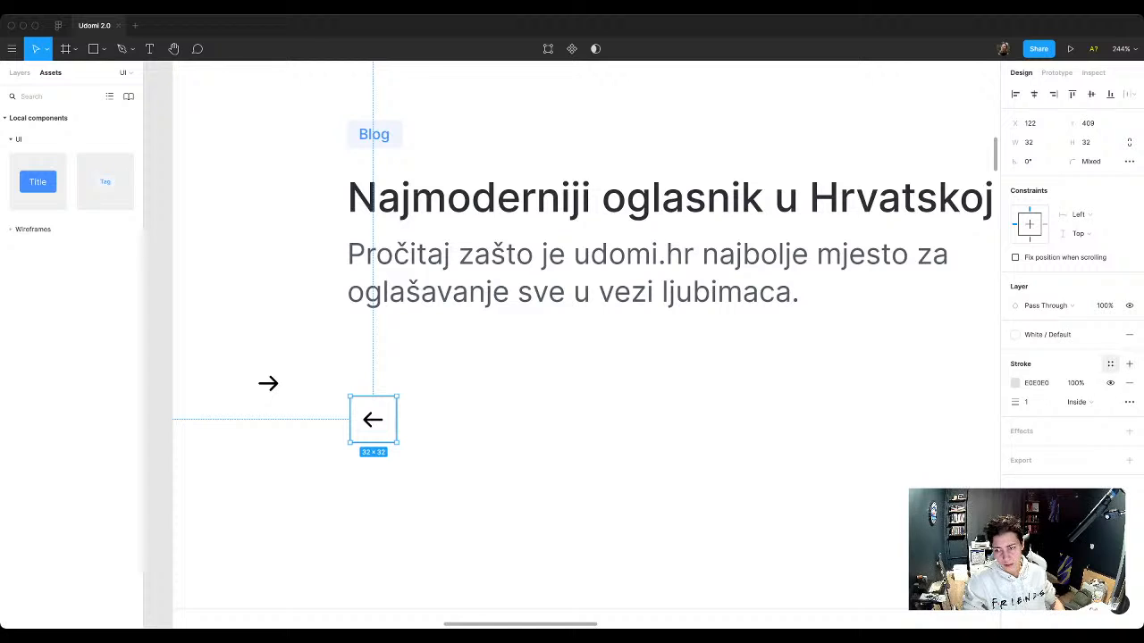
Step: Save the square's stroke colour as a new color style named "Grey / Default"
left_click(1110, 364)
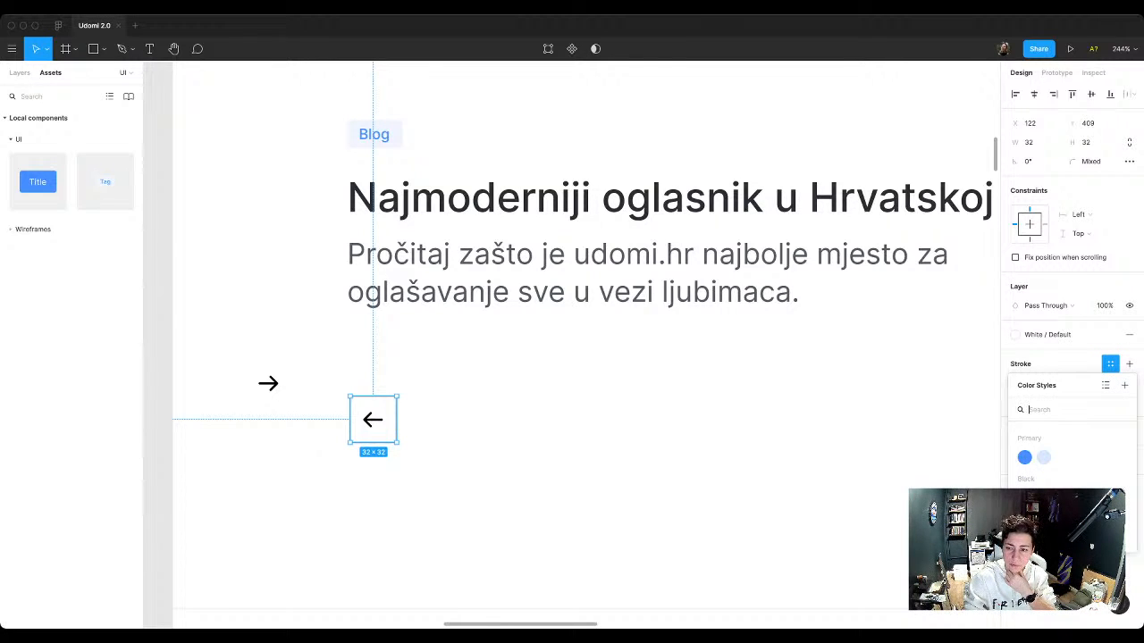
left_click(1110, 364)
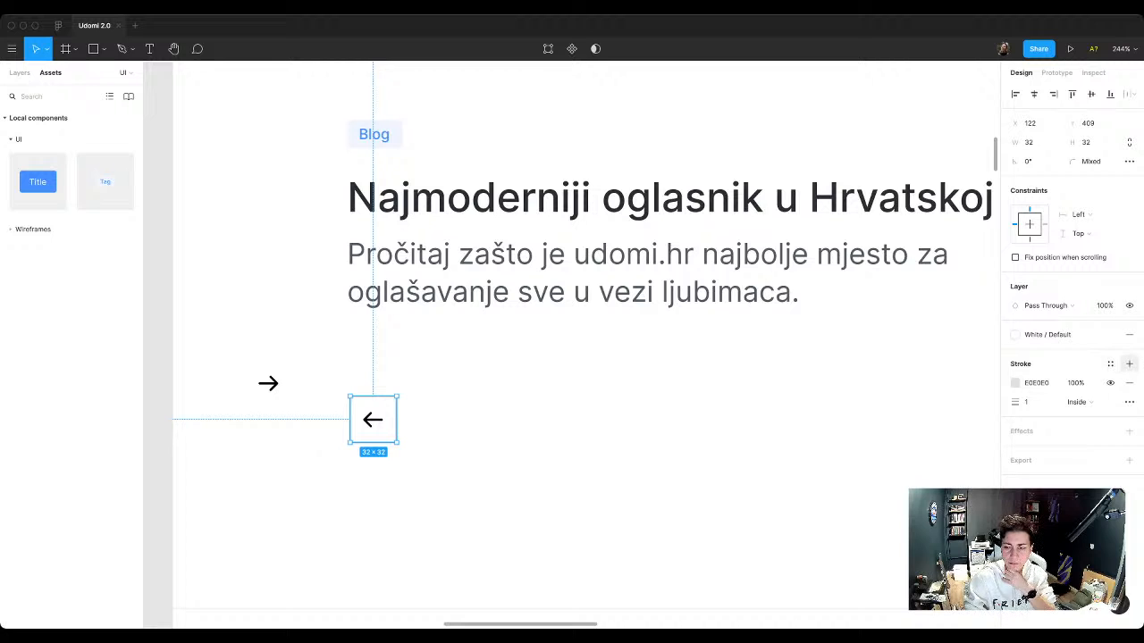
left_click(1110, 364)
left_click(1124, 385)
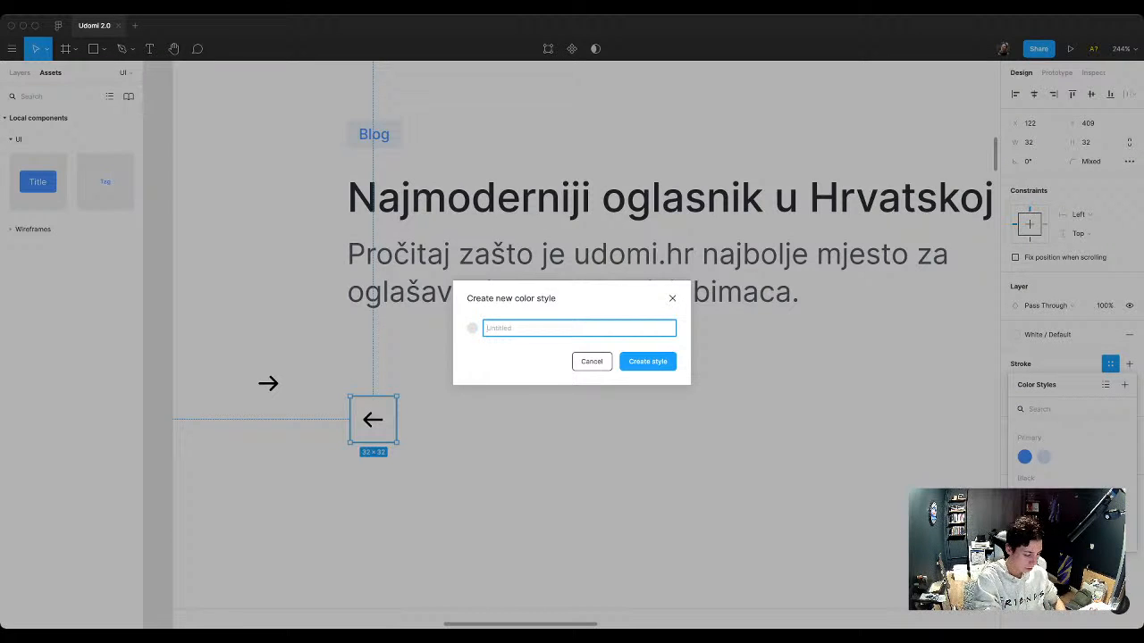
type("Grey")
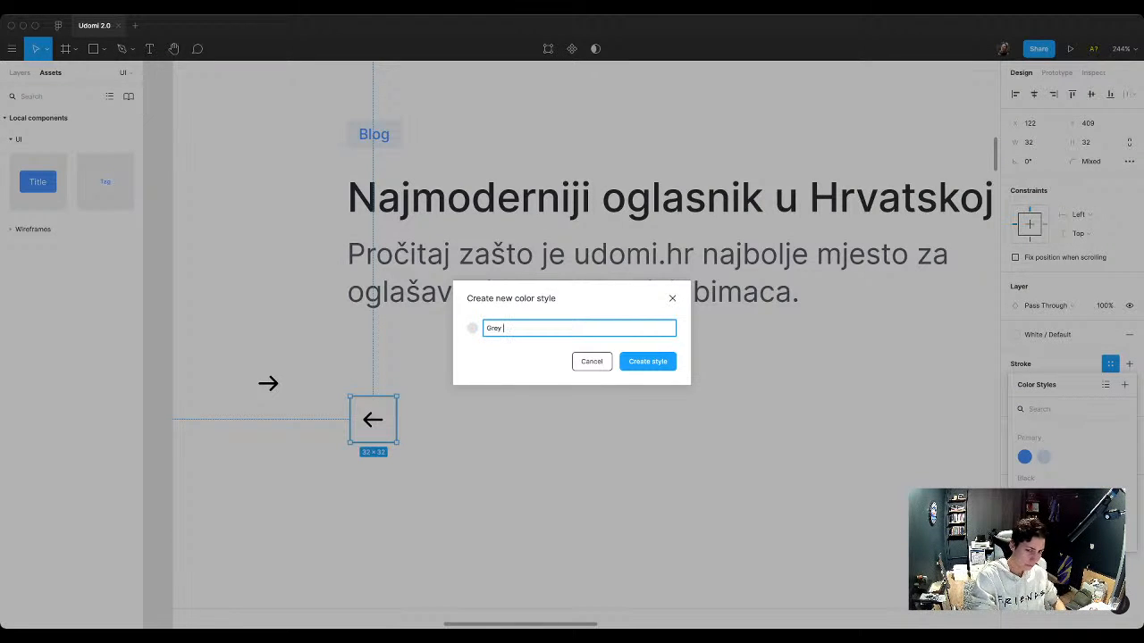
type(" / Default")
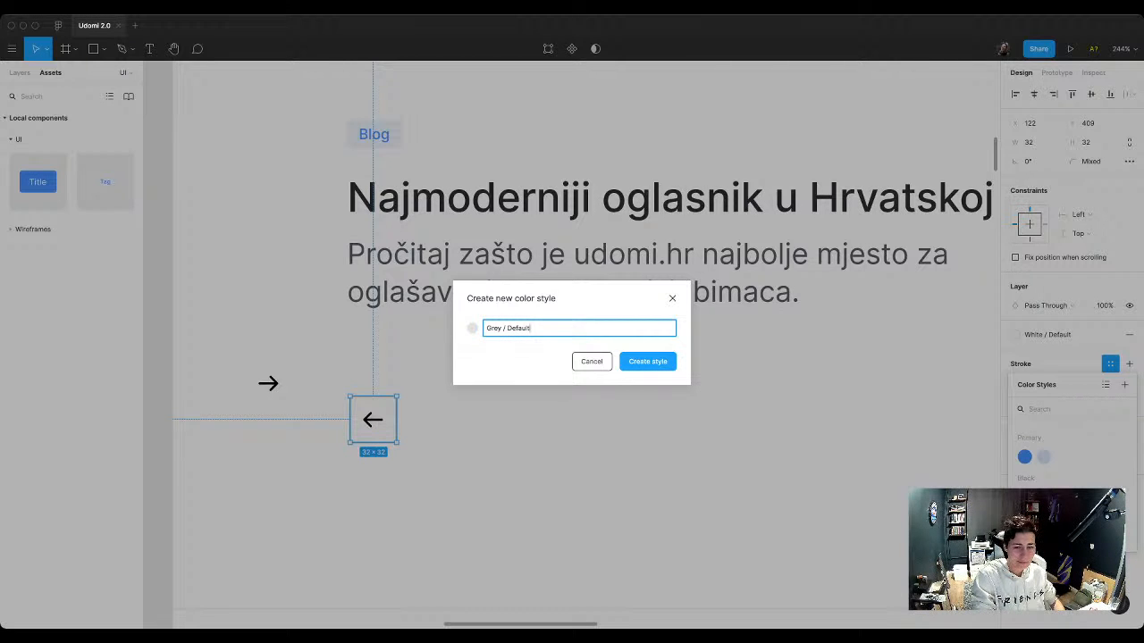
key("Return")
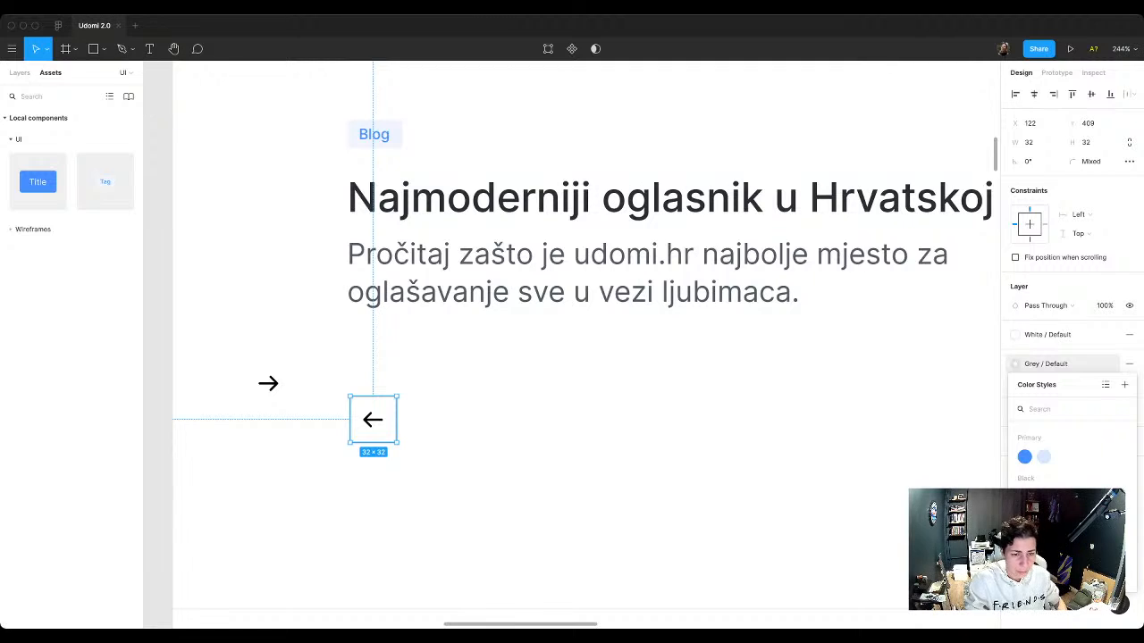
left_click(483, 420)
Step: Apply the Black / Lighter color style to the fill of the left arrow inside the square
left_click(373, 420)
double_click(373, 420)
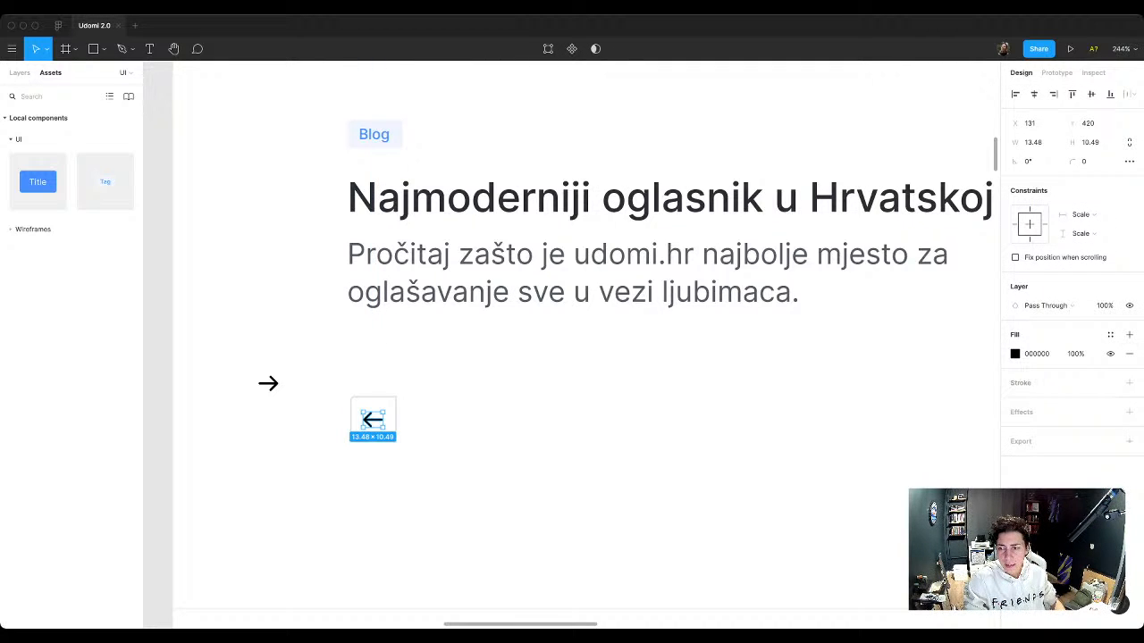
left_click(1110, 334)
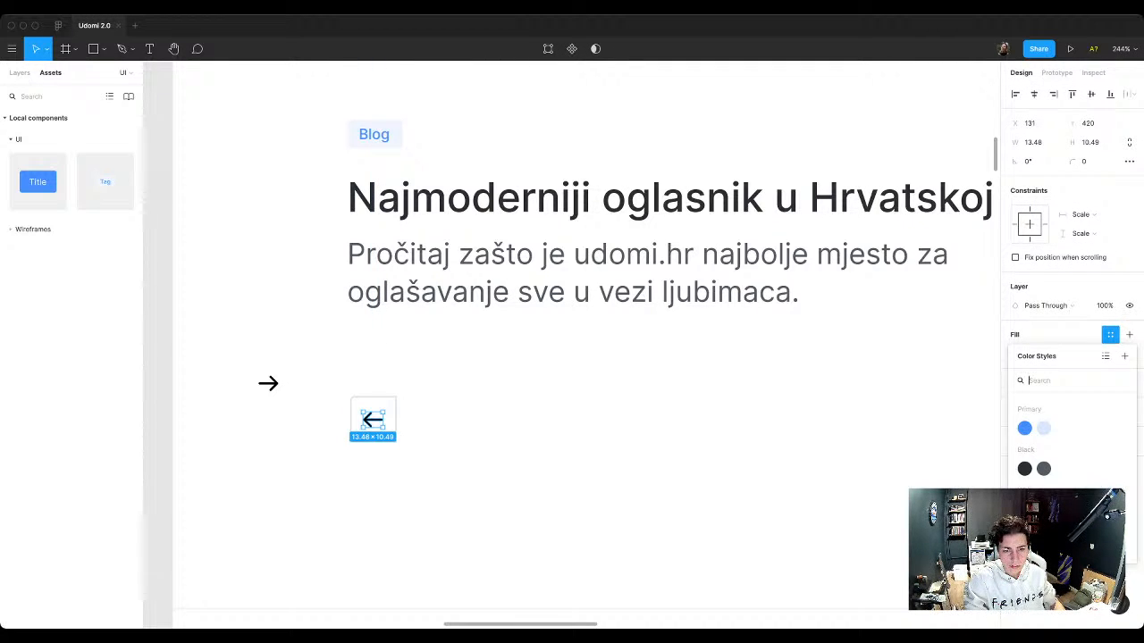
left_click(1044, 468)
key("Escape")
key("Escape")
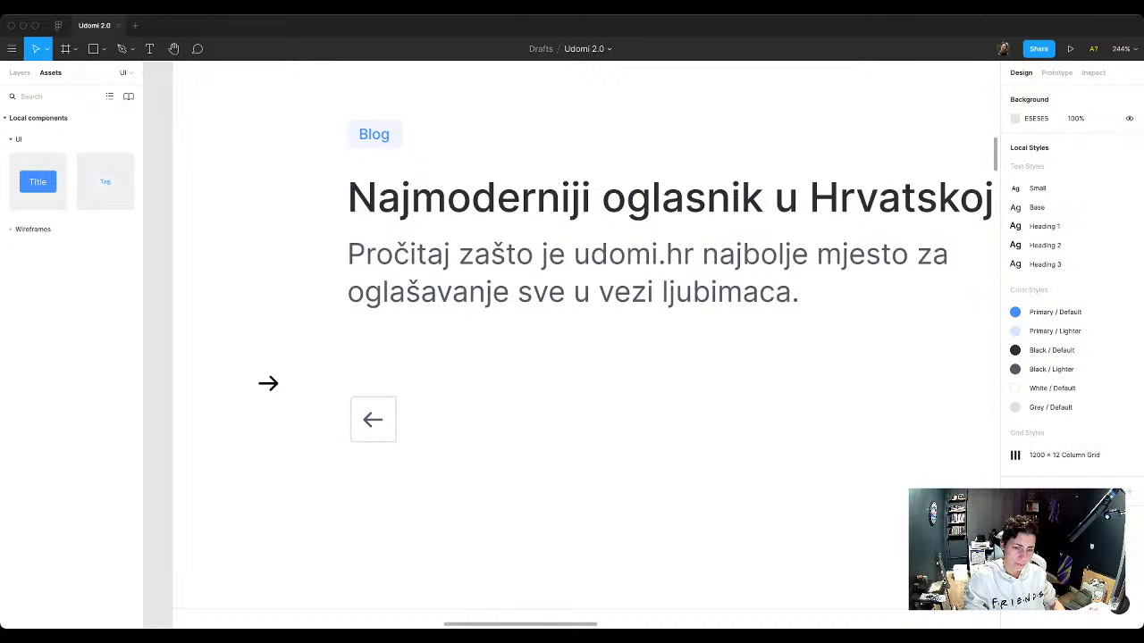
left_click_drag(344, 368, 386, 427)
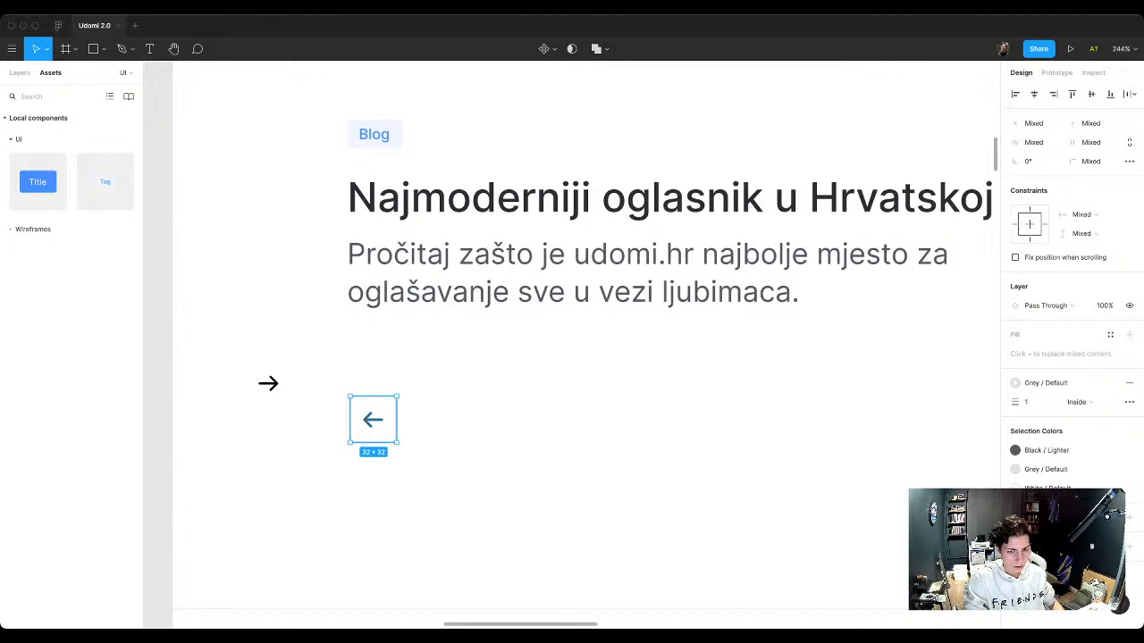
key("shift+a")
key("super+z")
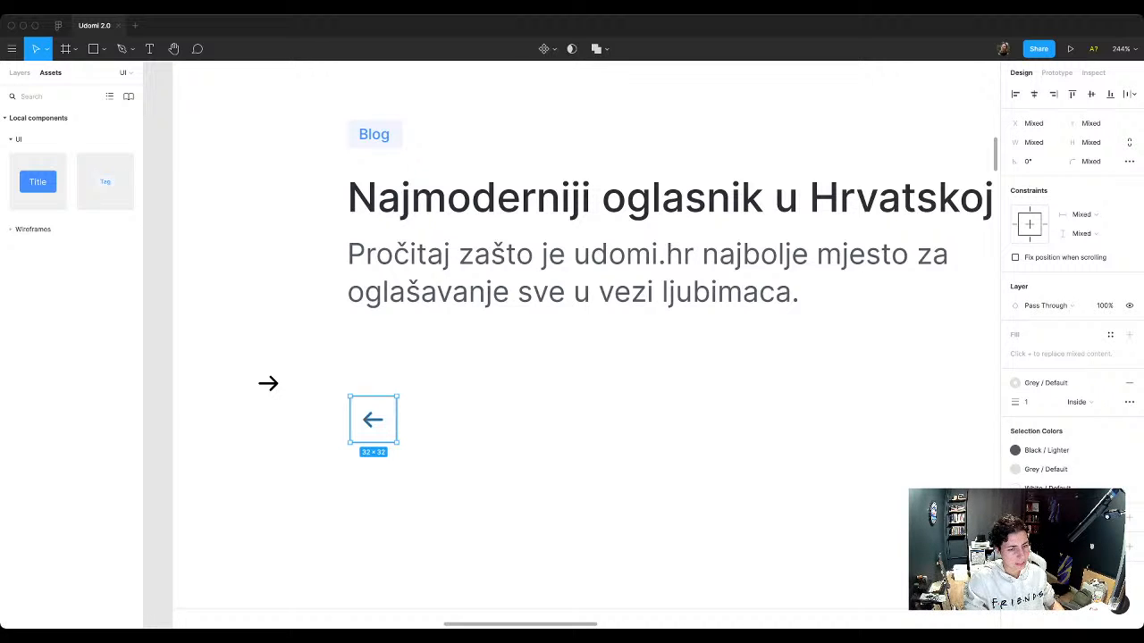
Step: Apply the Black / Lighter color style to the loose right arrow's fill
left_click(269, 384)
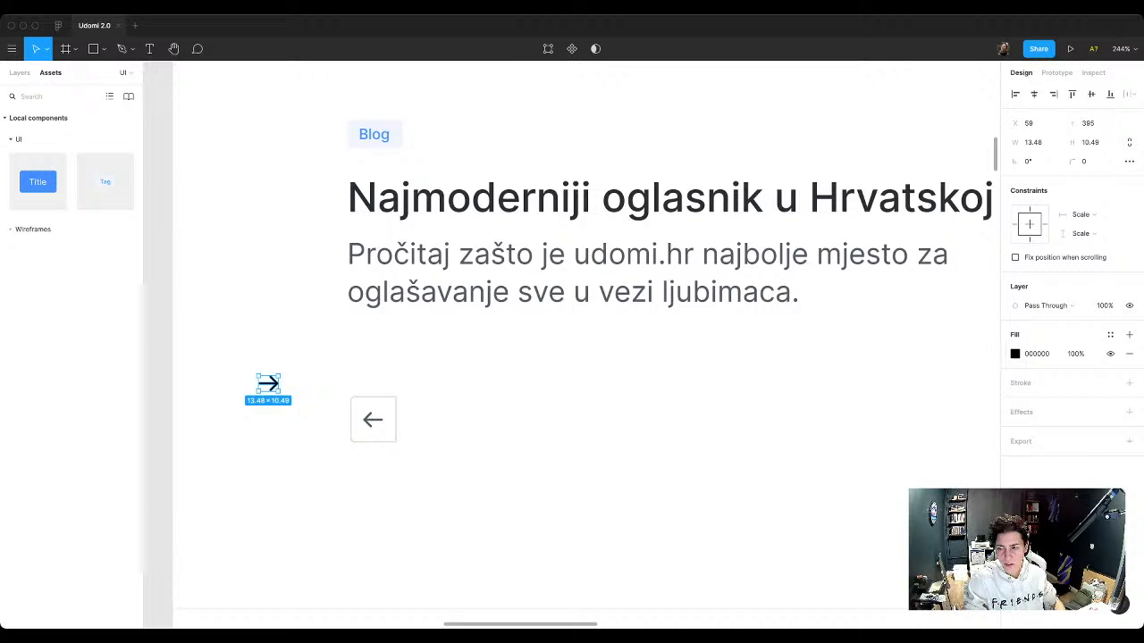
left_click(1110, 335)
left_click(1043, 468)
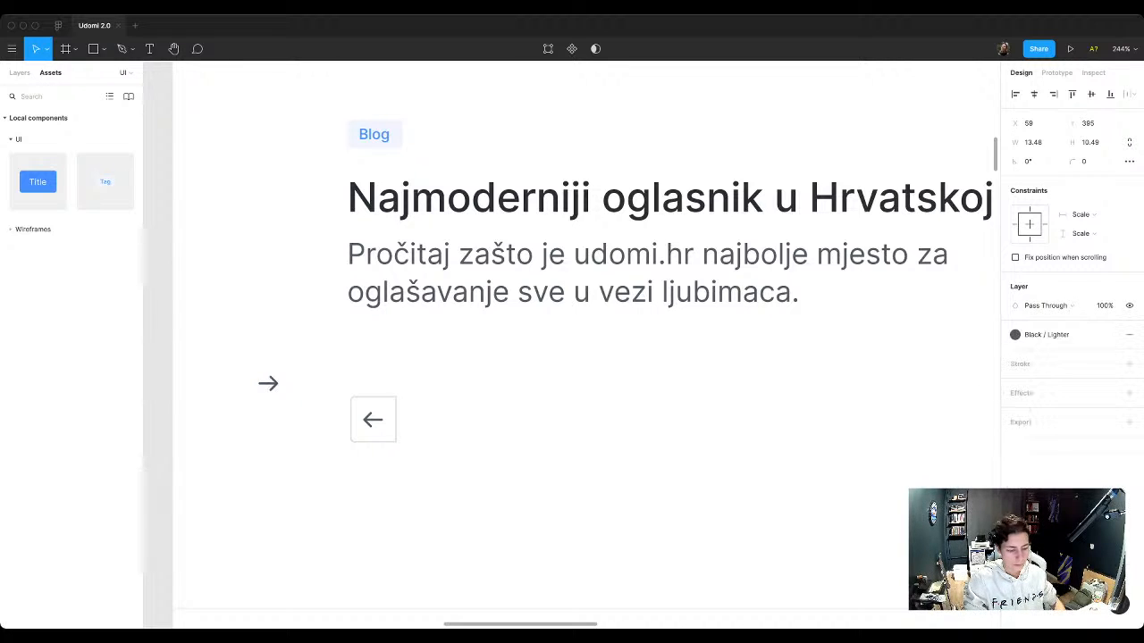
Step: Wrap the right arrow in an auto layout frame with a Grey / Default stroke, placed to the right of and level with the left-arrow square
key("shift+a")
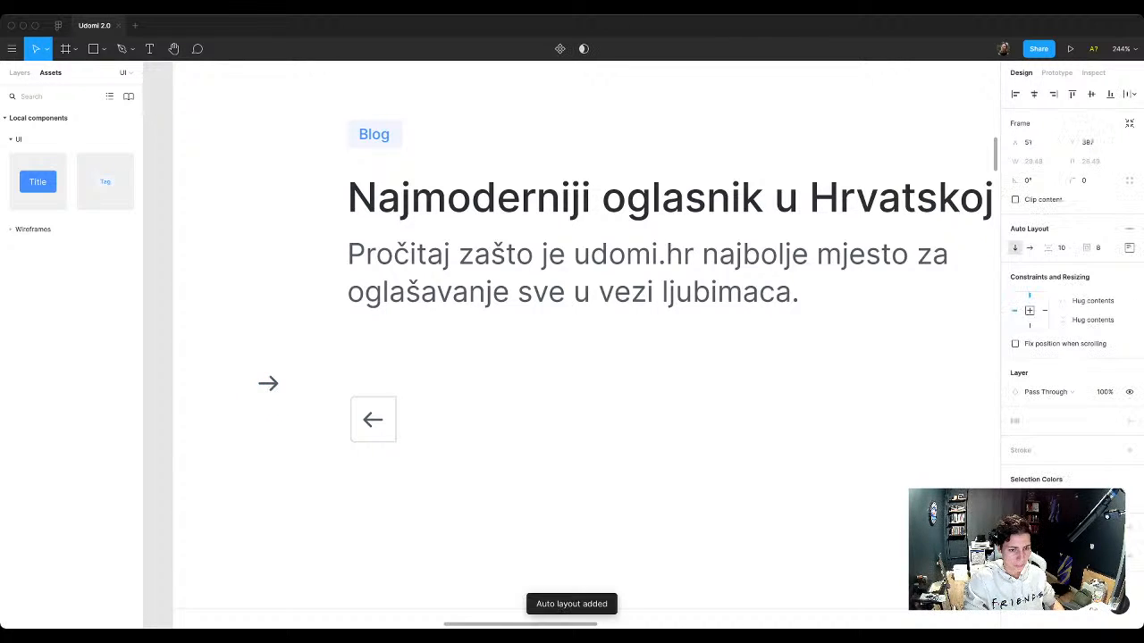
left_click_drag(268, 383, 492, 419)
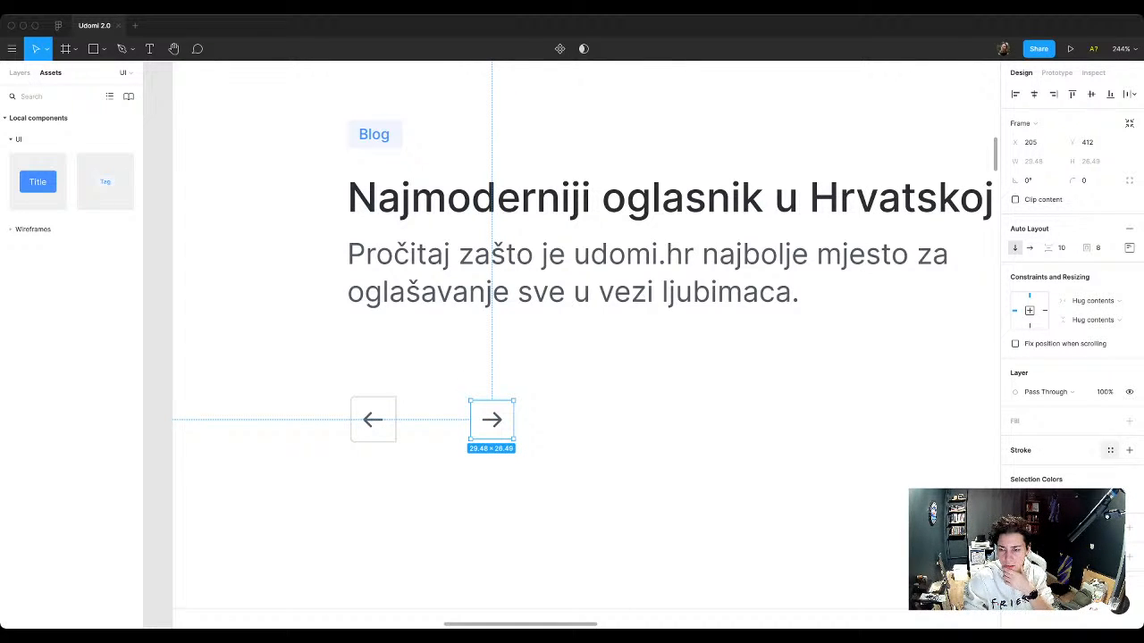
left_click(1110, 449)
left_click(1025, 610)
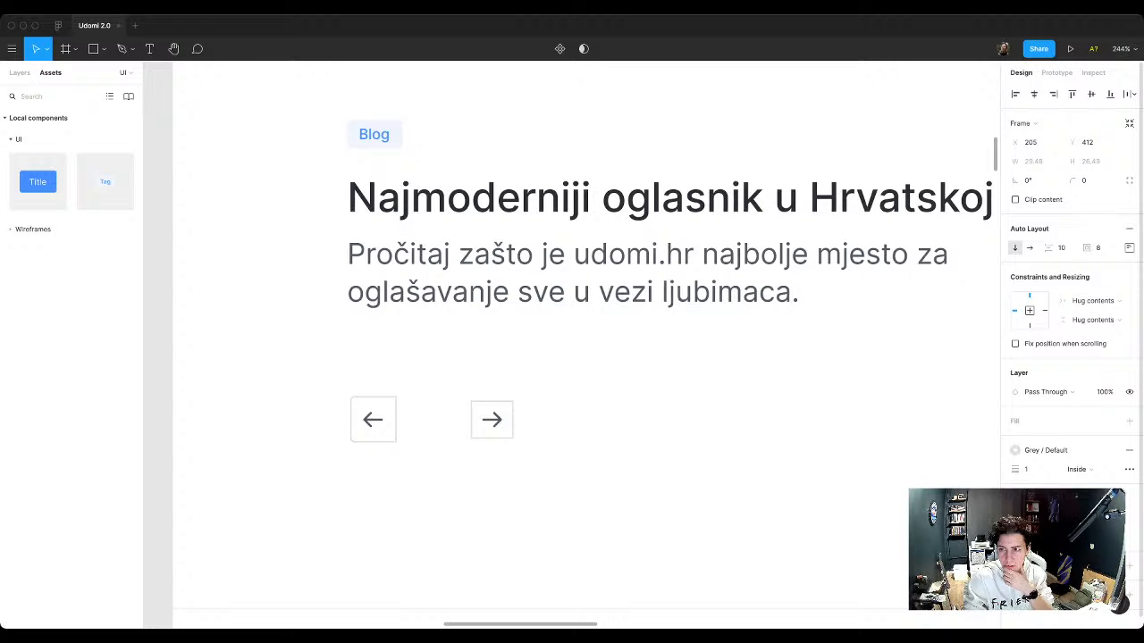
Step: Set individual corner radii on the right-arrow frame: 3 for the top-left and bottom-left corners, 0 for the other two
left_click(1129, 180)
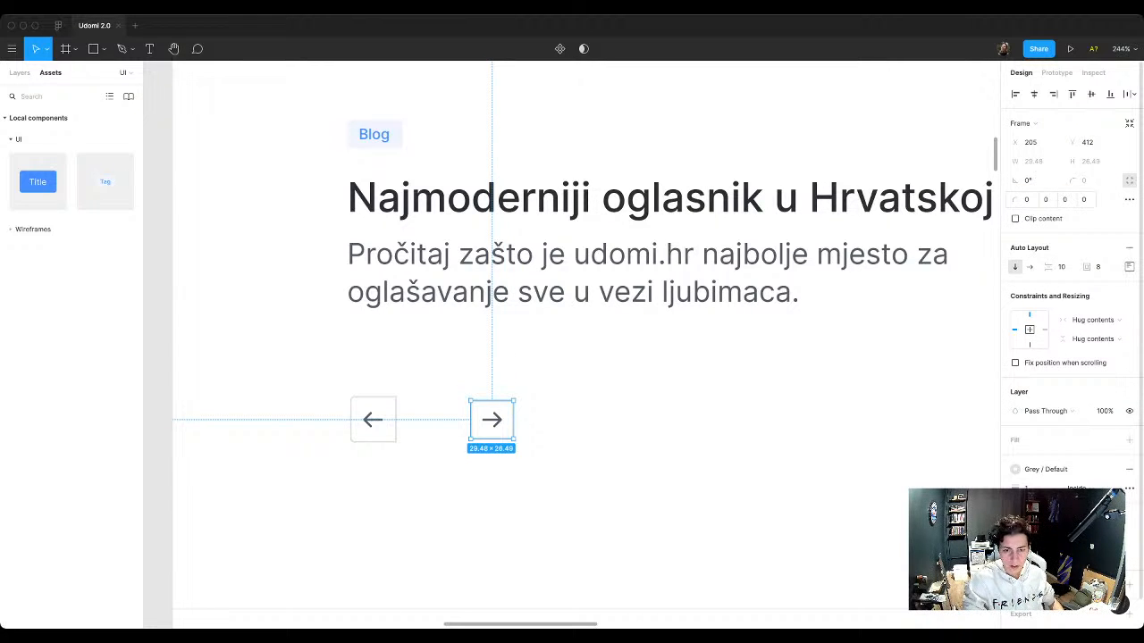
left_click(1027, 200)
key("Up")
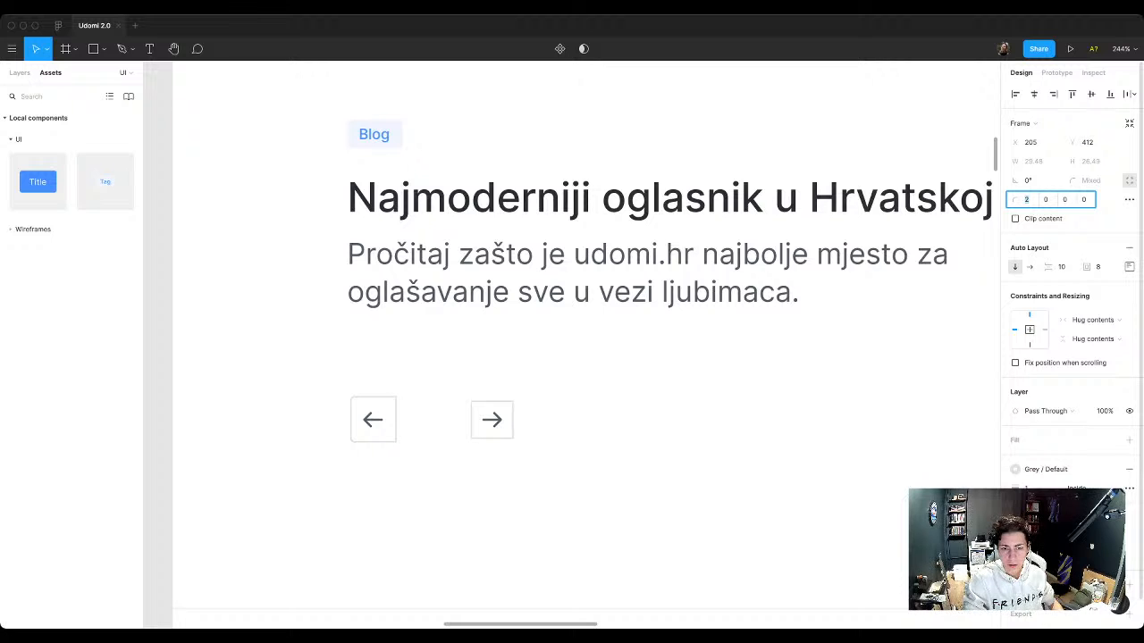
left_click(1064, 199)
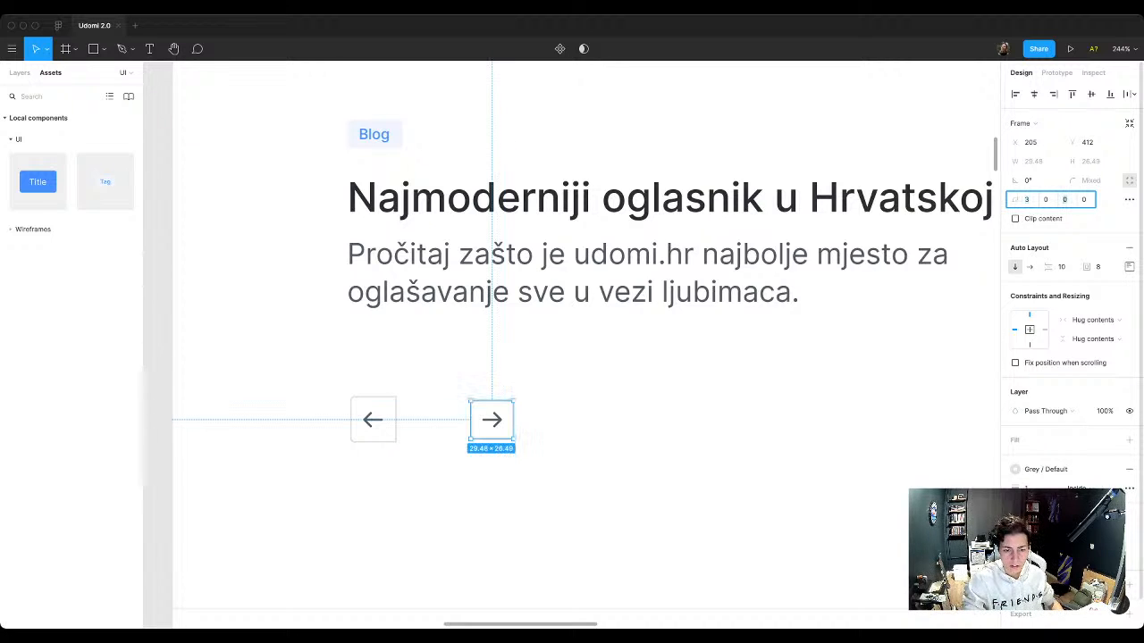
key("Up")
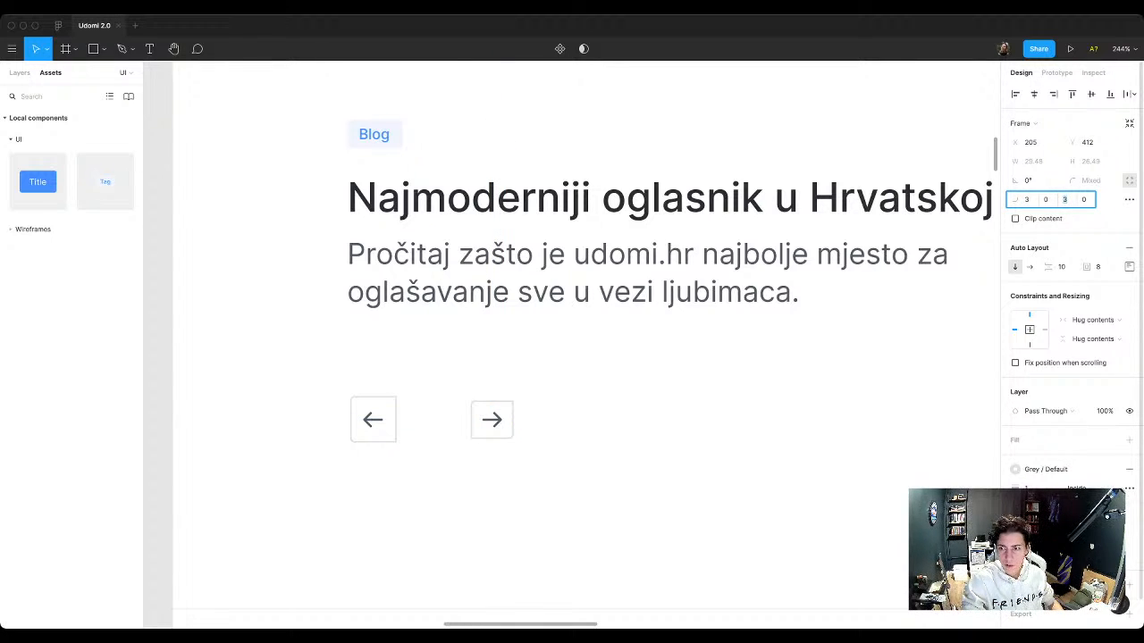
key("Down")
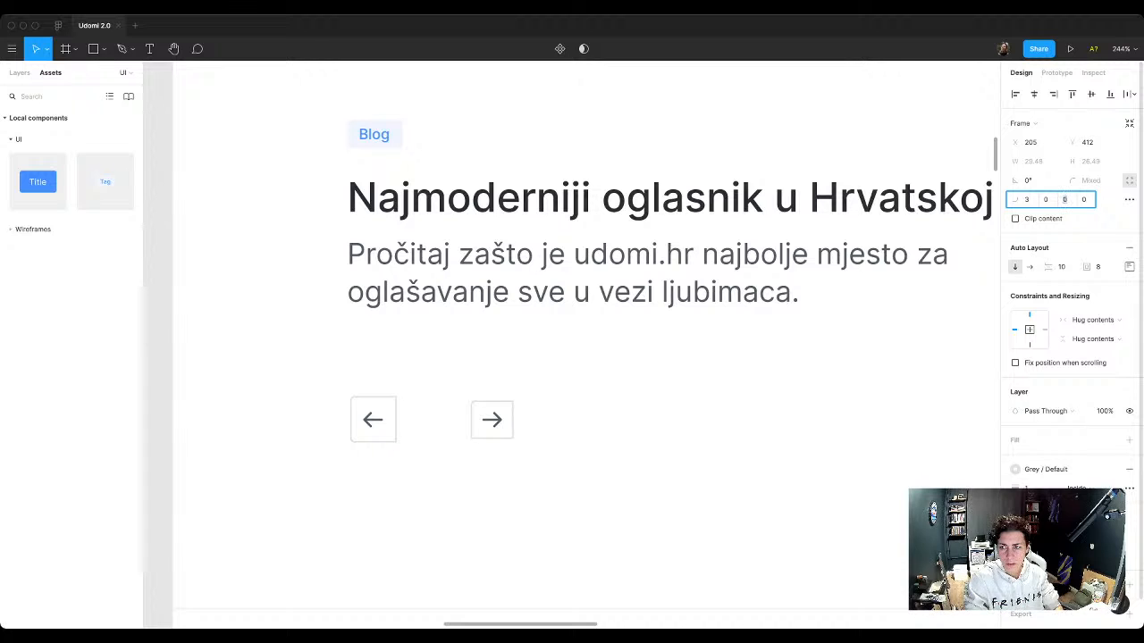
key("Tab")
key("Up")
key("Up")
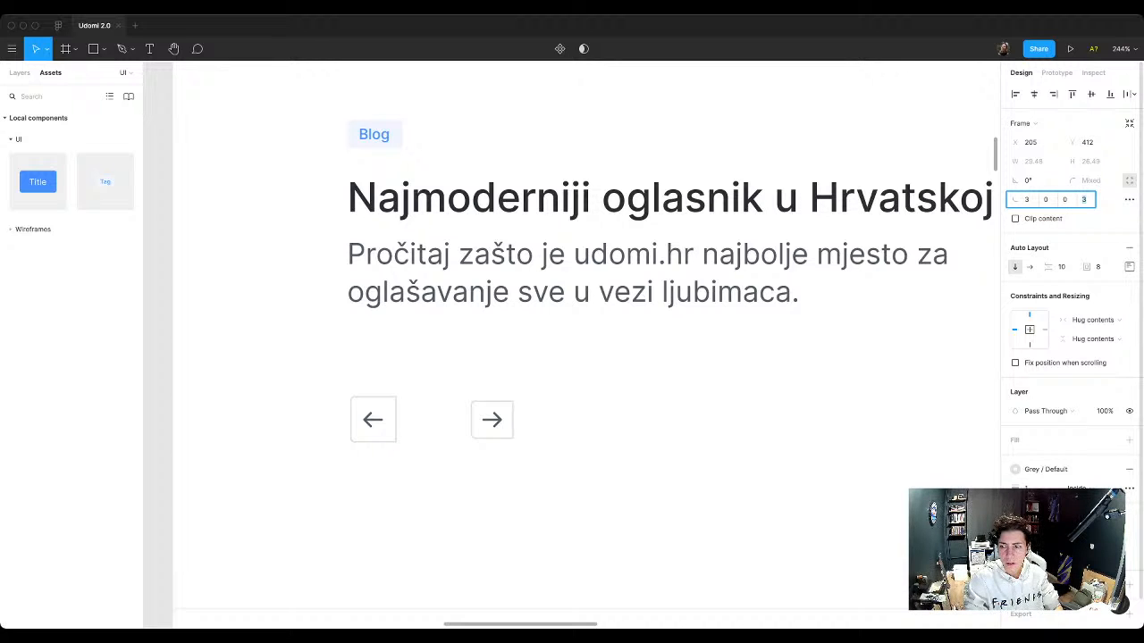
Step: Delete the 32 × 32 square behind the left arrow, keeping the arrow and moving it up and left into empty space
left_click(437, 375)
left_click(382, 431)
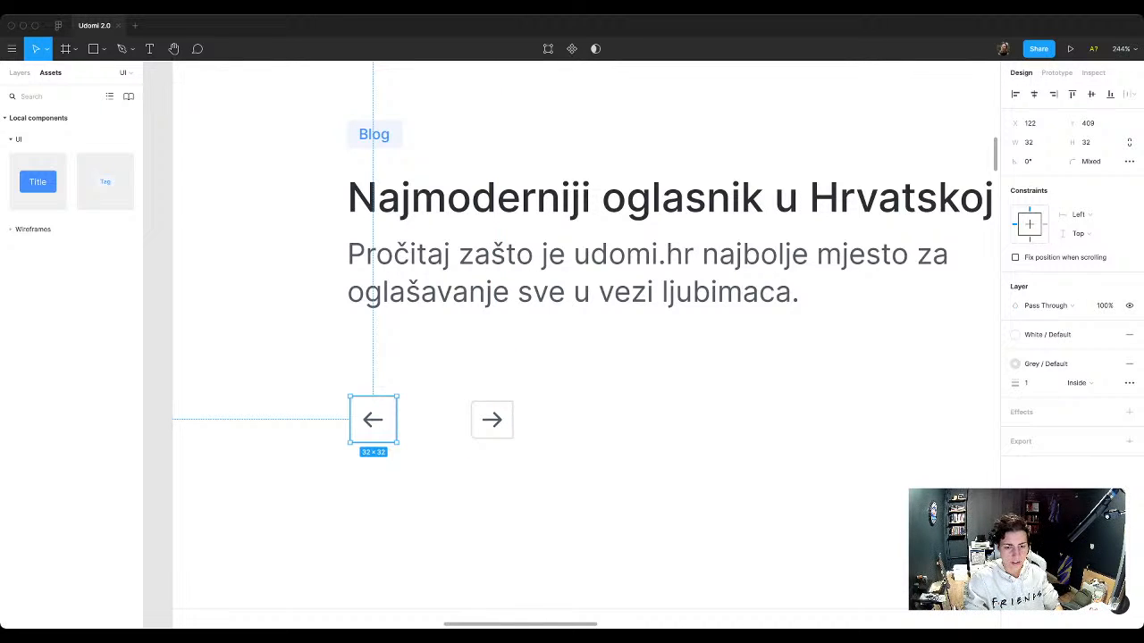
key("Delete")
left_click(374, 420)
key("Delete")
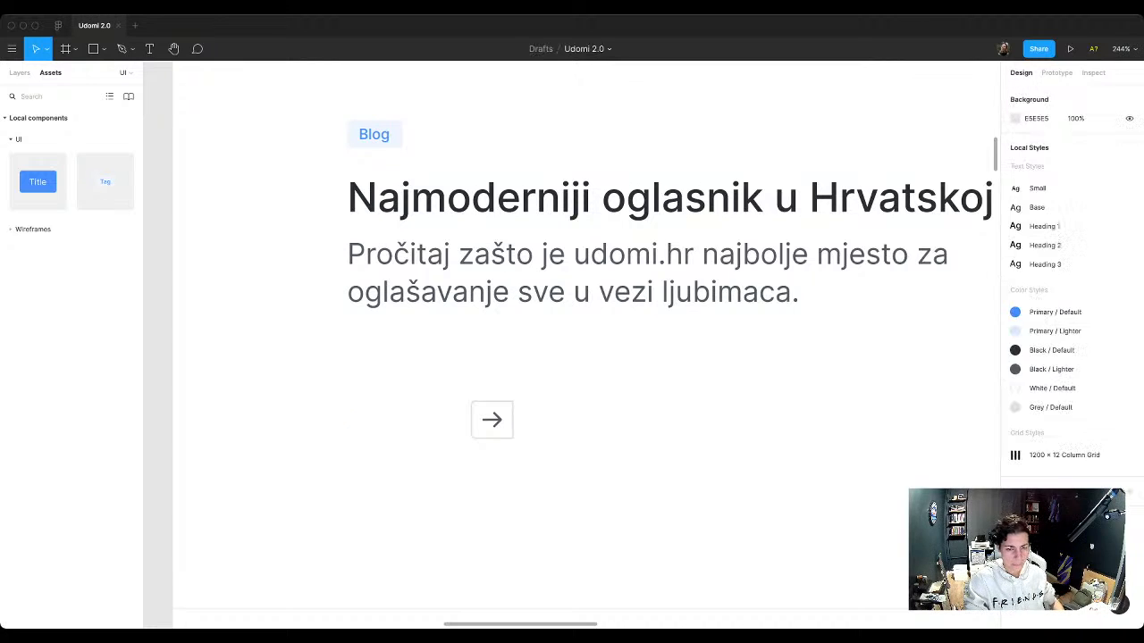
key("ctrl+z")
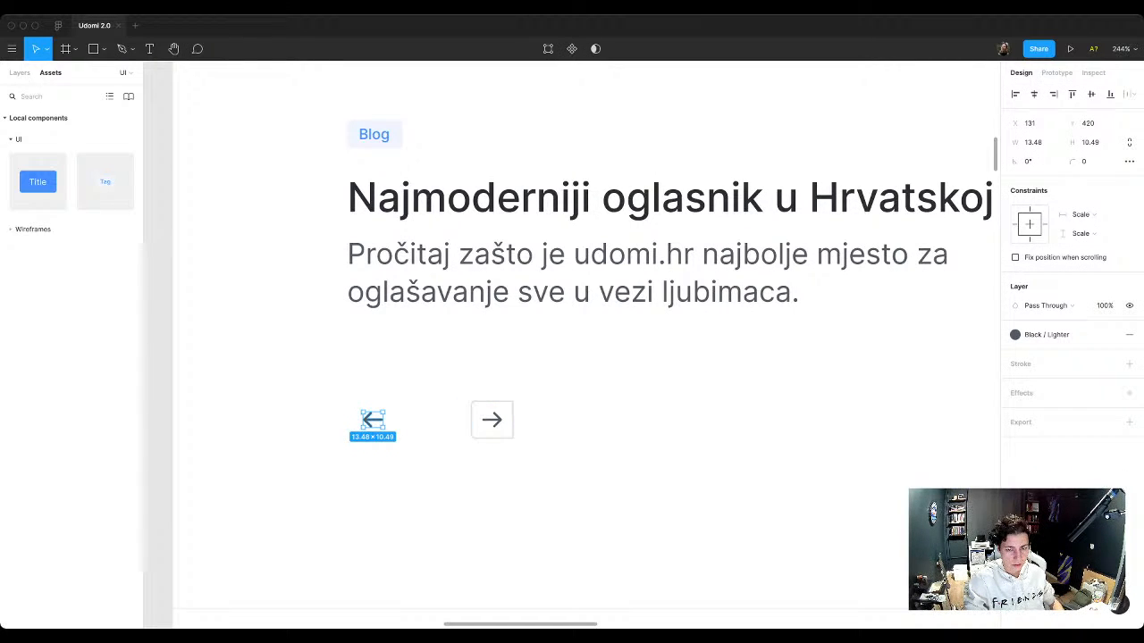
key("Escape")
left_click_drag(372, 420, 297, 331)
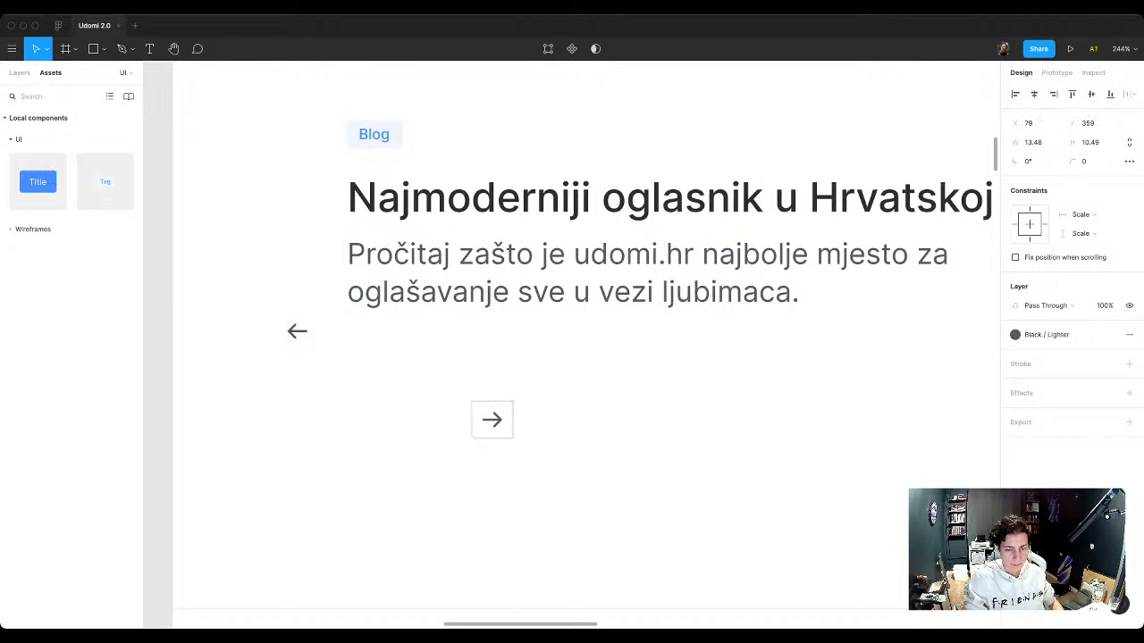
Step: Move the framed right arrow to the deleted square's spot and swap the arrow inside it for the loose left arrow
left_click(491, 420)
left_click_drag(492, 421, 390, 418)
double_click(389, 418)
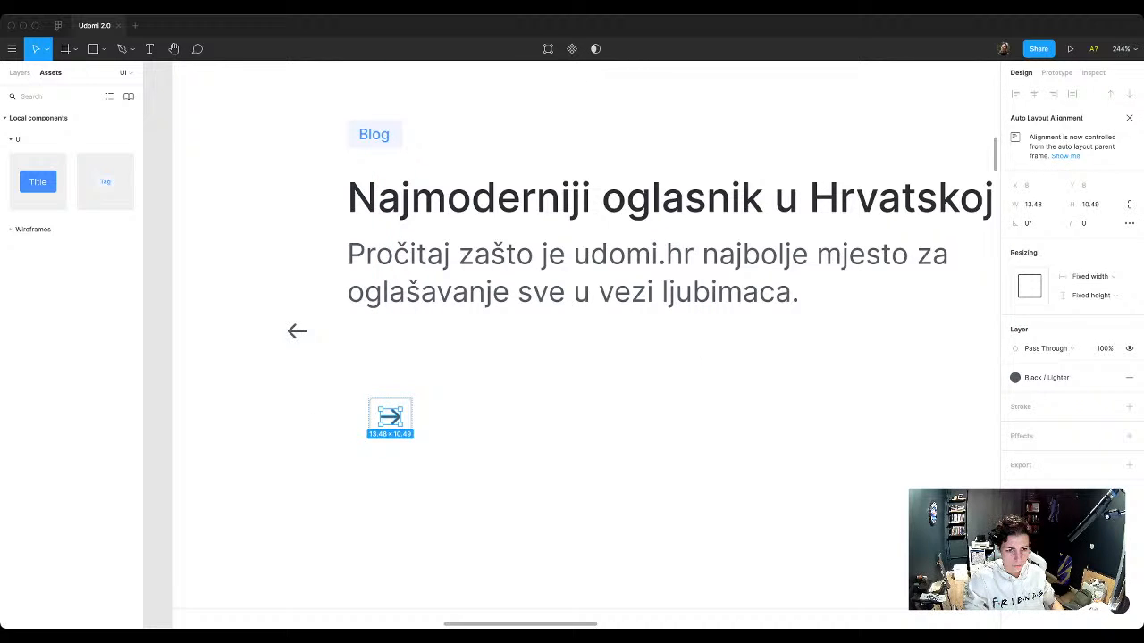
left_click_drag(296, 331, 302, 355)
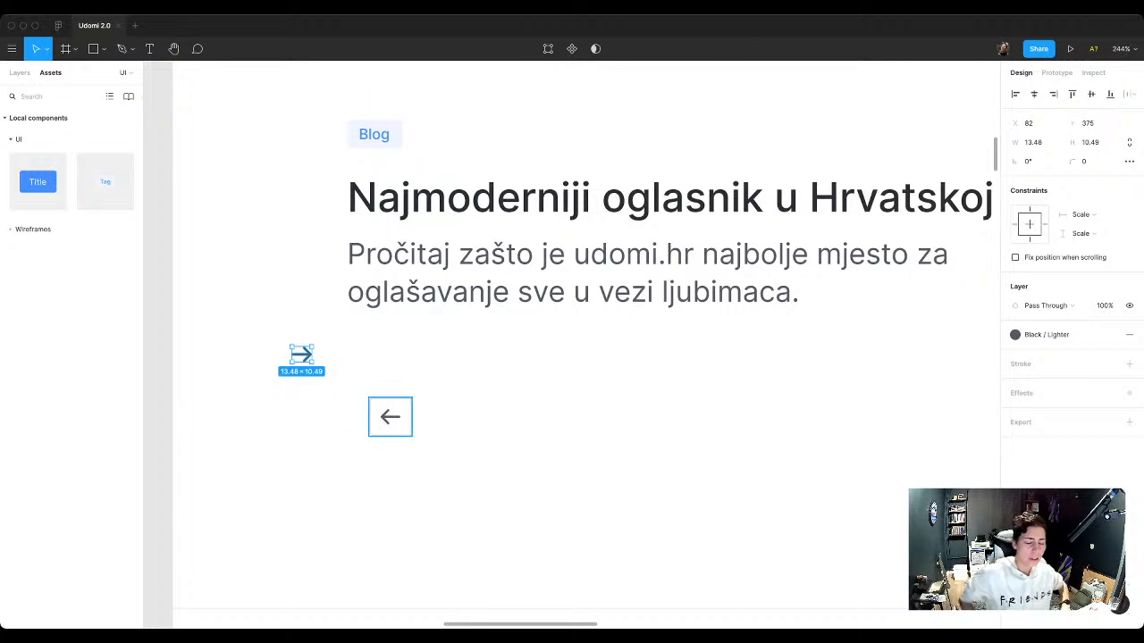
Step: Rename the left-arrow frame as "Button / Icon" and turn it into a component
left_click(391, 418)
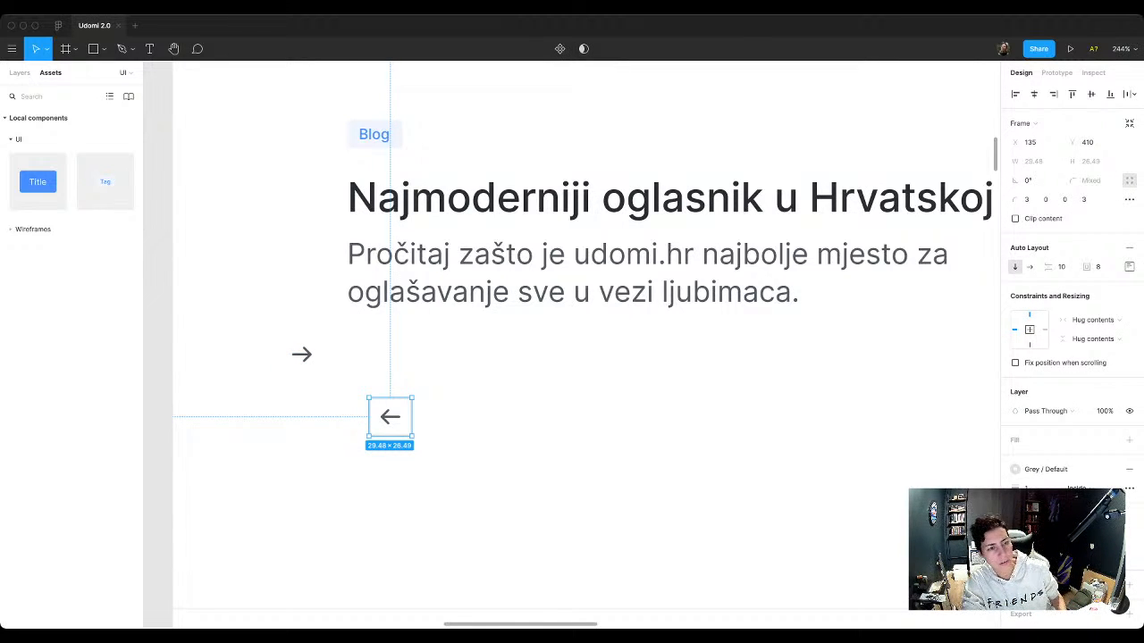
left_click(20, 73)
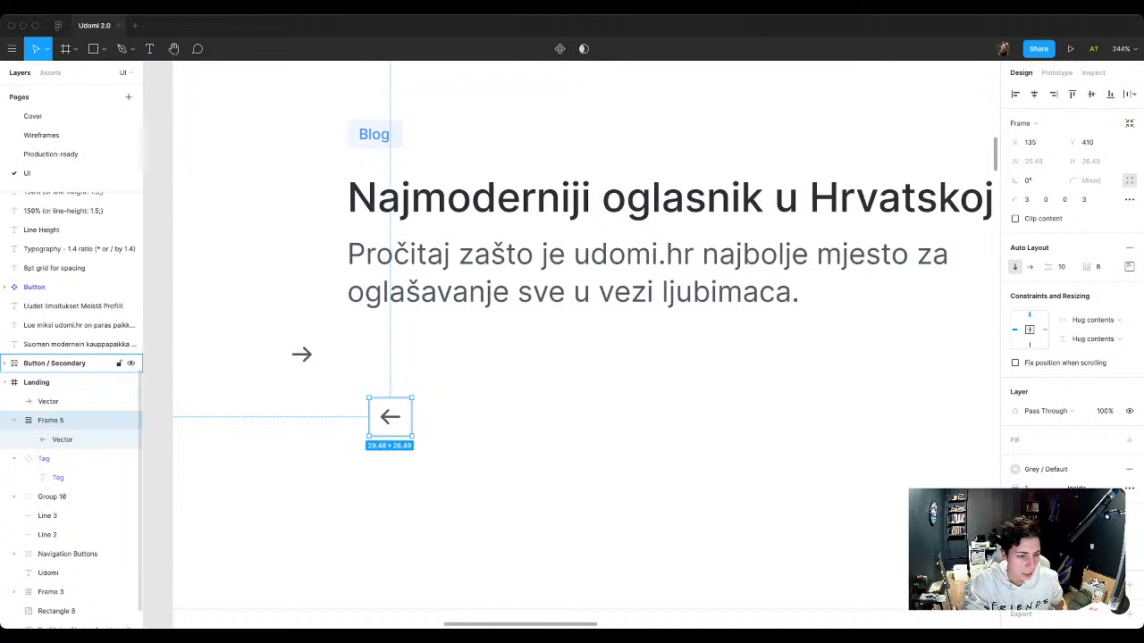
double_click(50, 420)
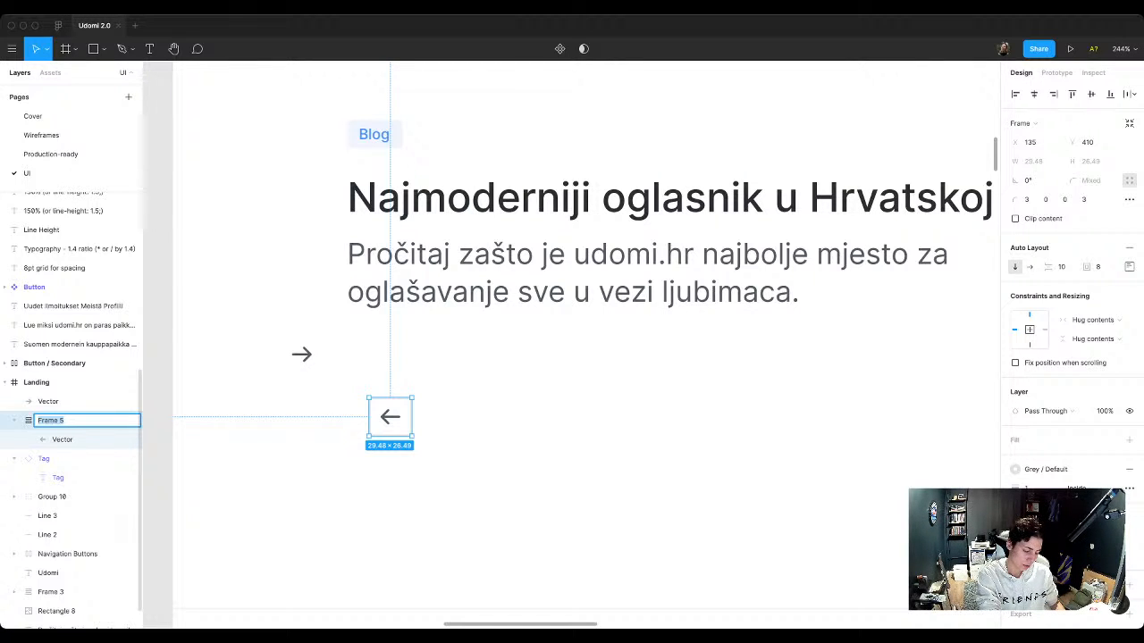
type("Butto")
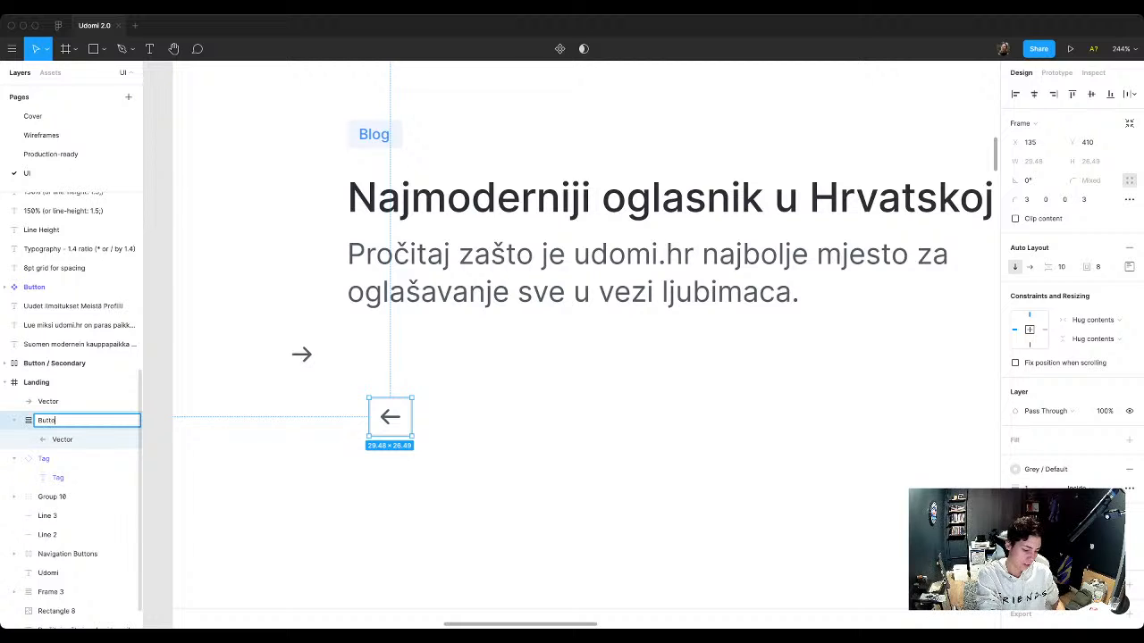
type("n / Icon")
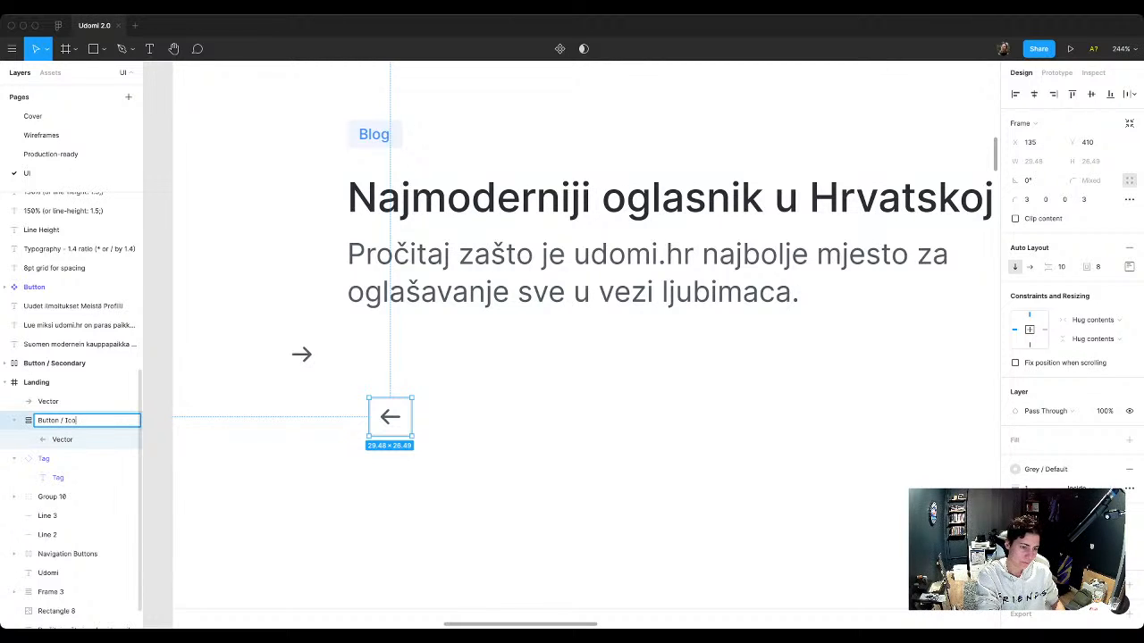
key("Return")
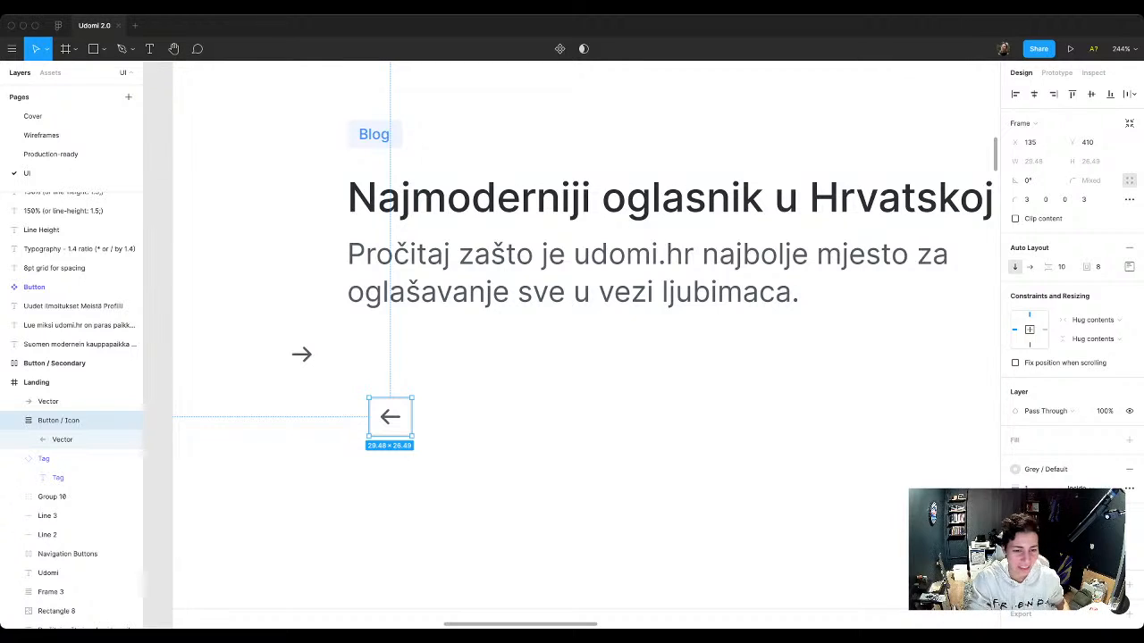
key("Escape")
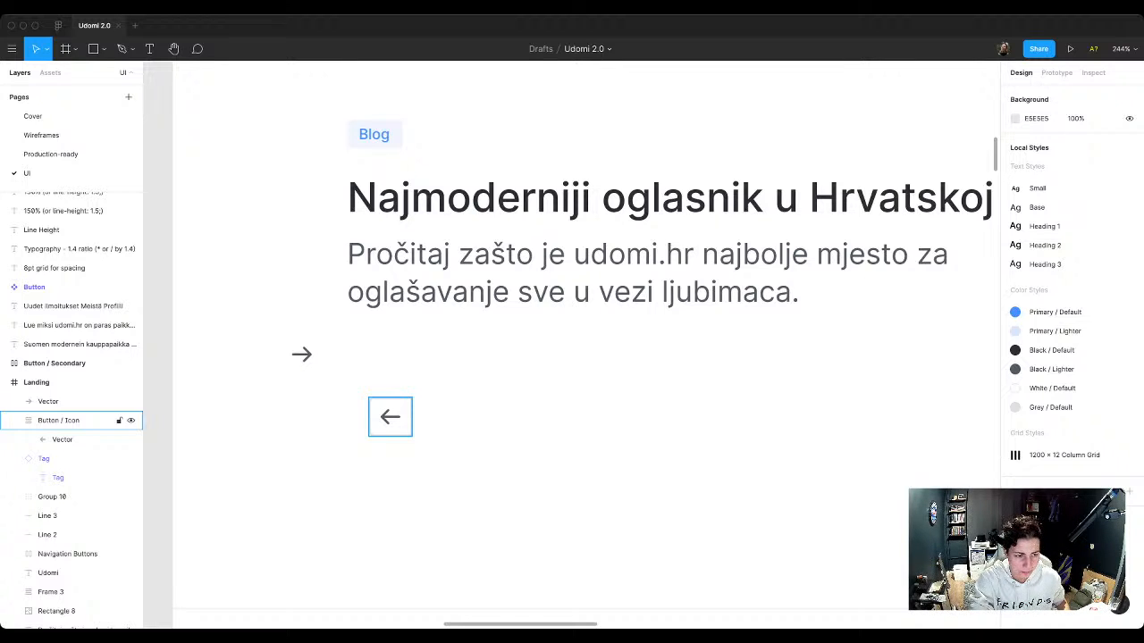
left_click(71, 420)
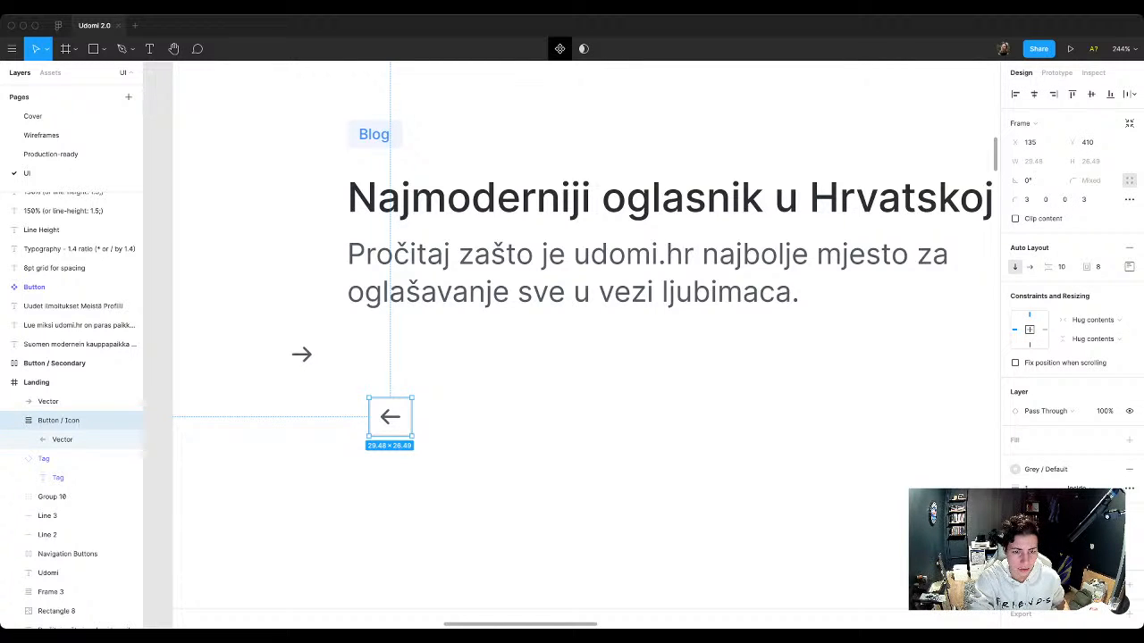
left_click(559, 48)
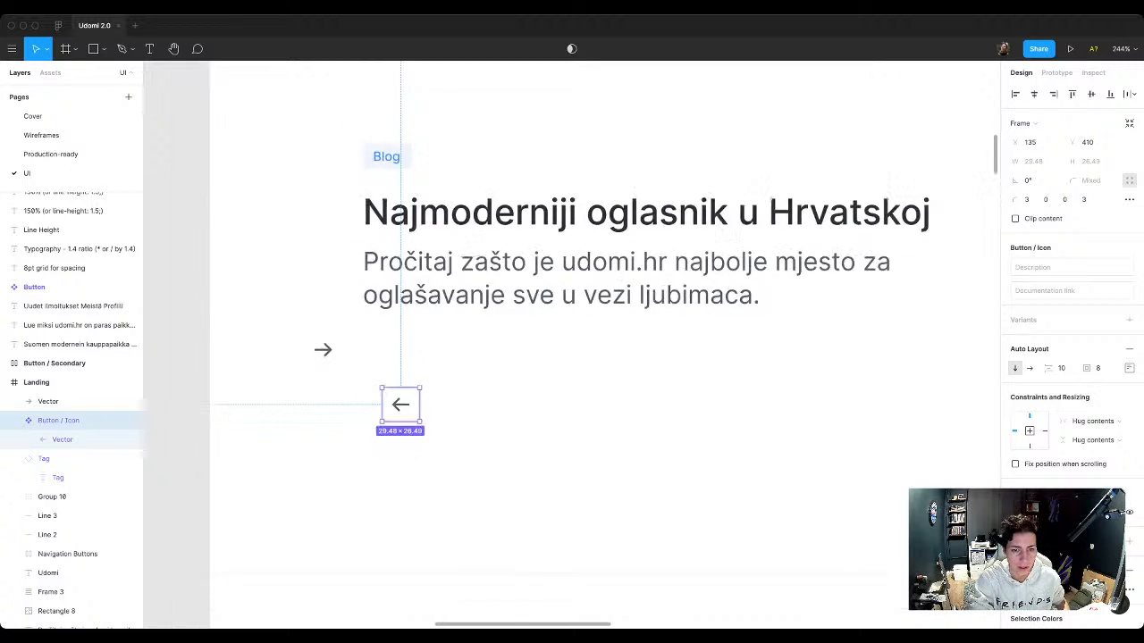
Step: Move the Button / Icon component and the loose right arrow out of the Landing frame, to the left of the Tag component set
scroll(477, 328, "down", 10)
scroll(477, 328, "up", 2)
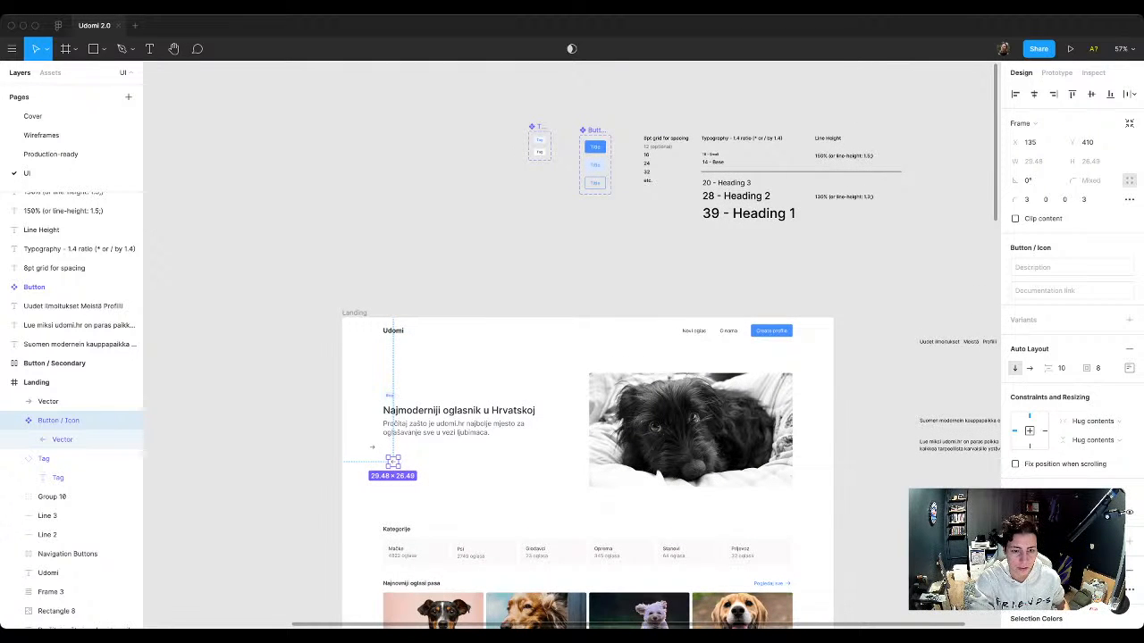
left_click_drag(393, 462, 478, 155)
left_click_drag(373, 447, 436, 159)
scroll(502, 95, "up", 8)
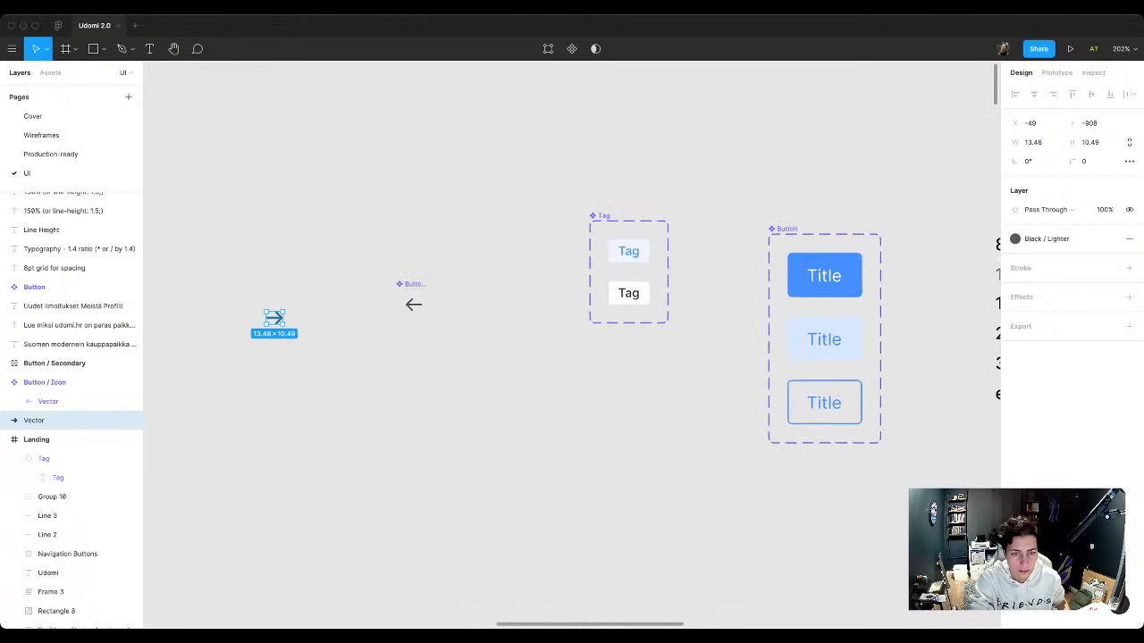
left_click_drag(413, 304, 506, 236)
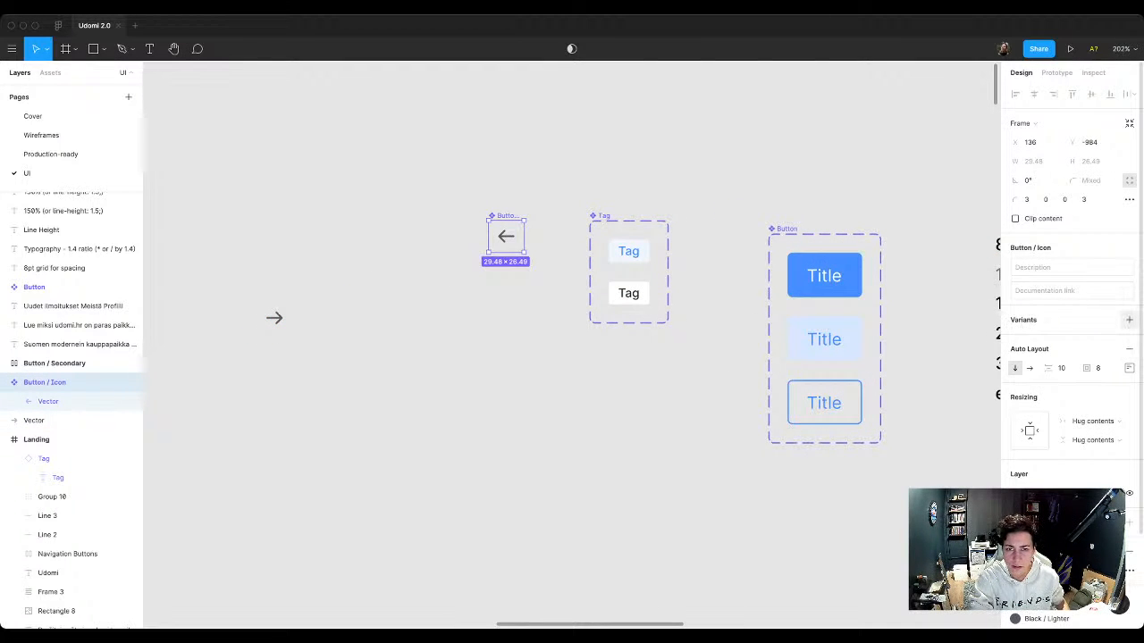
Step: Add a second variant to the Button / Icon component and replace its left arrow with the loose right arrow
left_click(1129, 319)
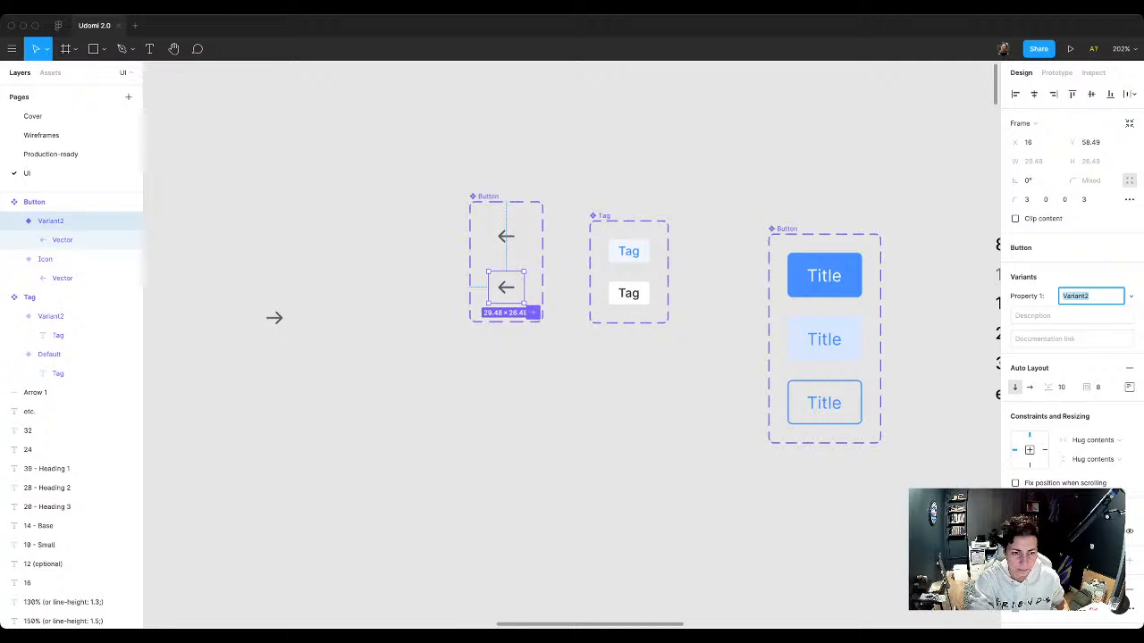
left_click_drag(274, 317, 506, 311)
key("Delete")
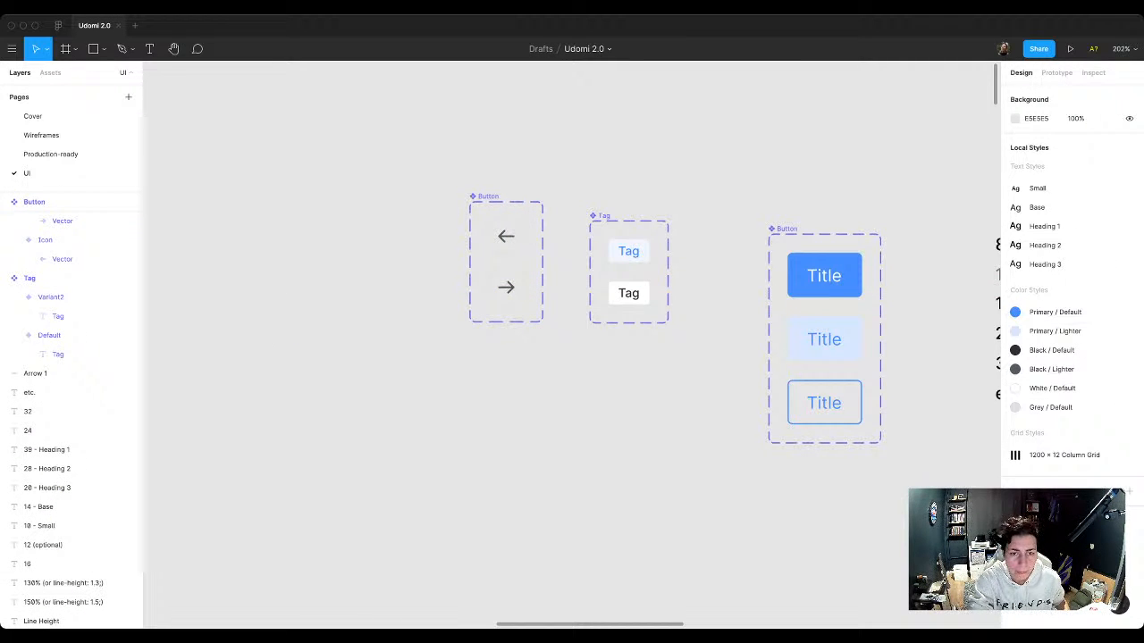
Step: Lighten the page's canvas background colour to F9F9F9
scroll(515, 212, "up", 10)
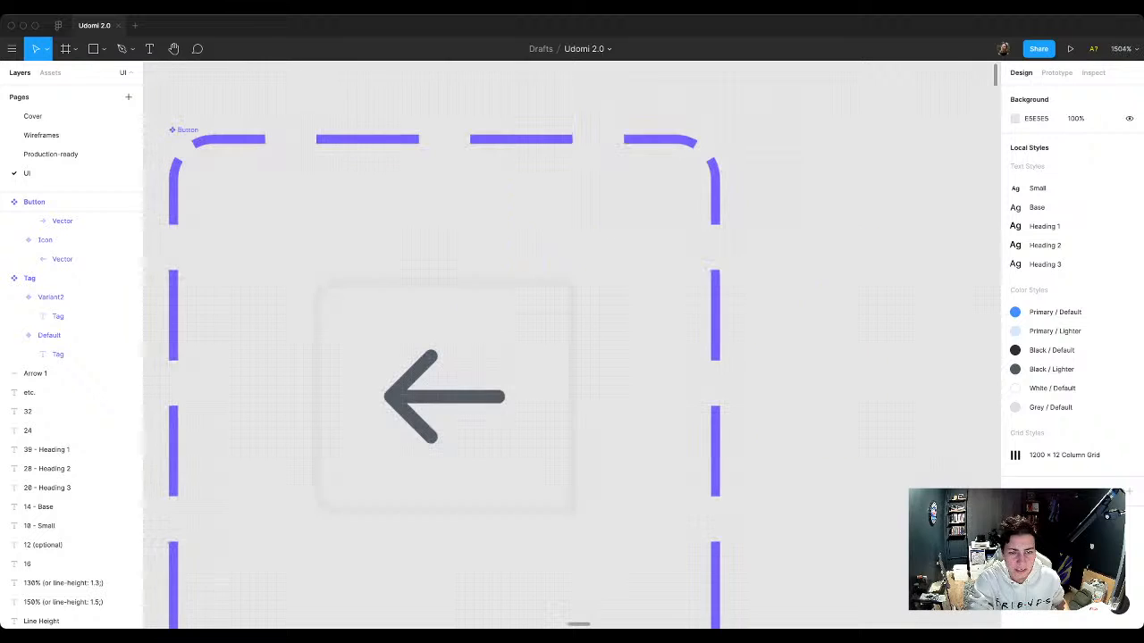
scroll(467, 288, "down", 9)
scroll(437, 363, "up", 3)
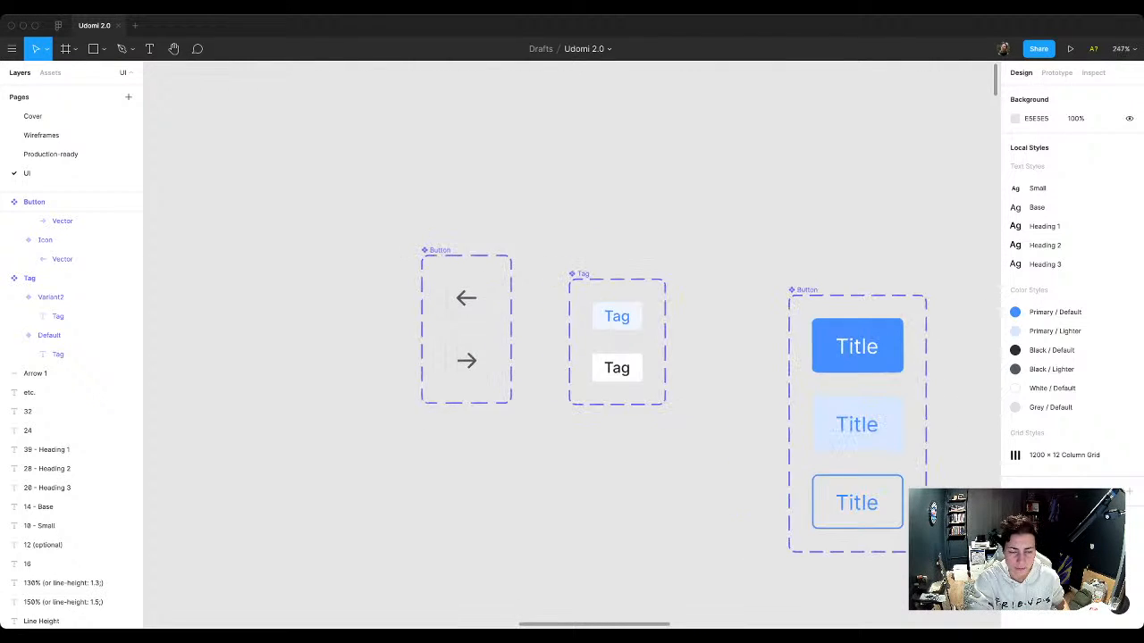
scroll(354, 245, "down", 15)
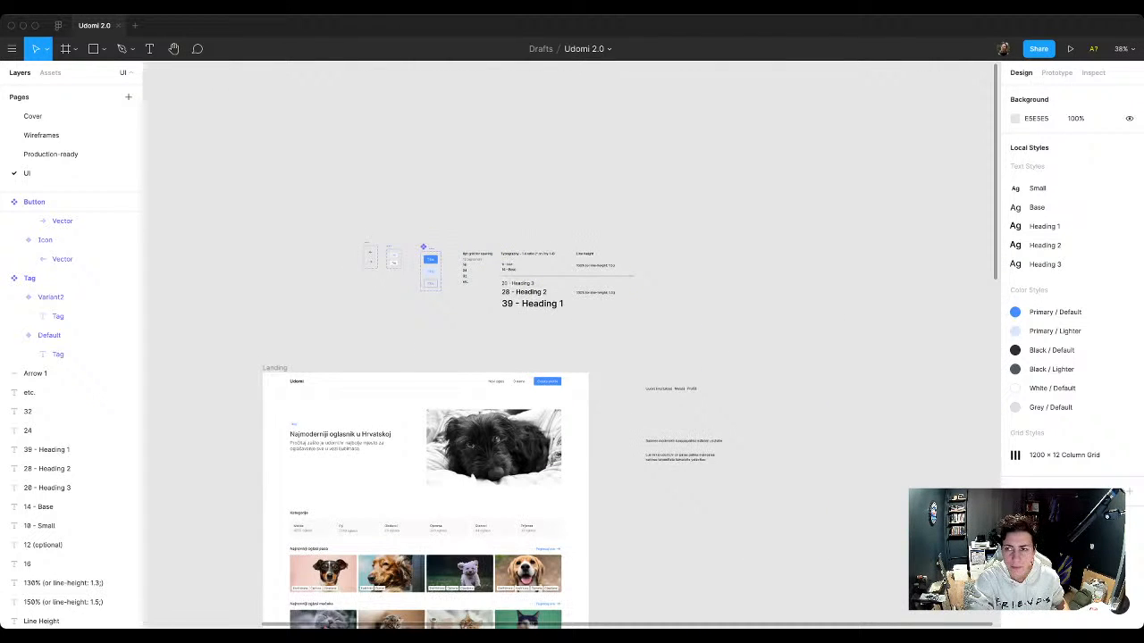
left_click(1015, 118)
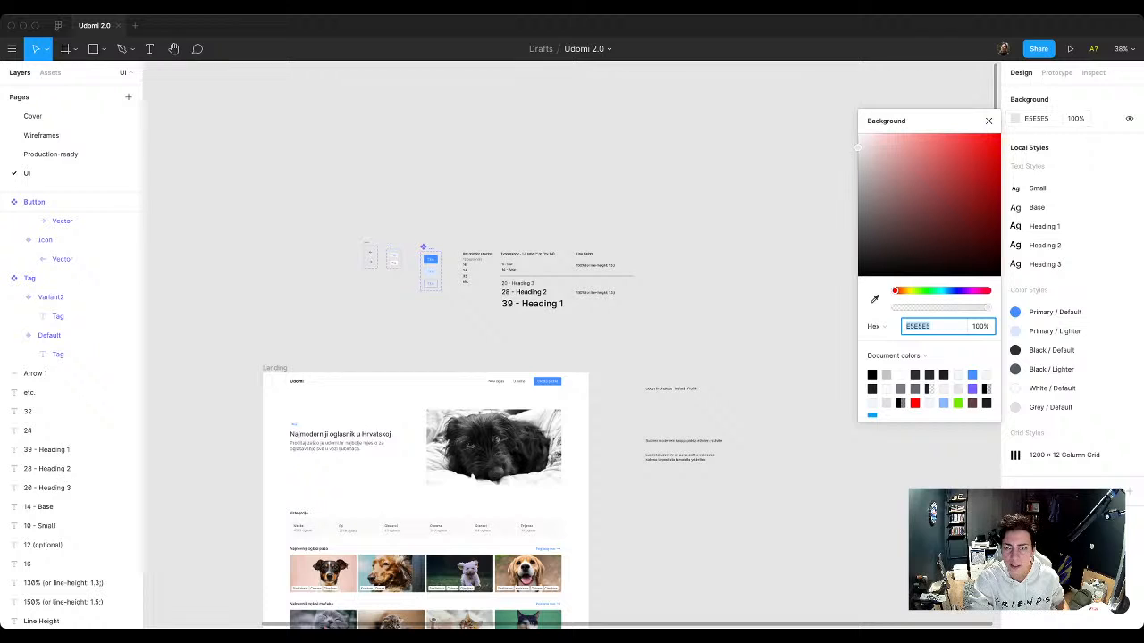
type("F5F5F5")
key("Return")
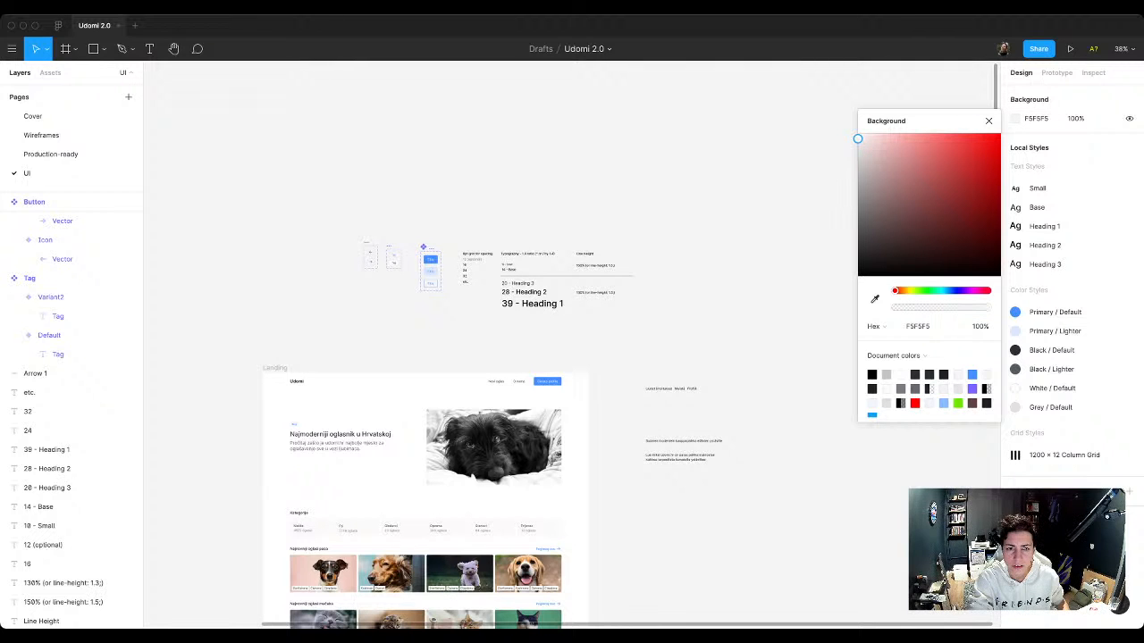
left_click_drag(858, 138, 857, 136)
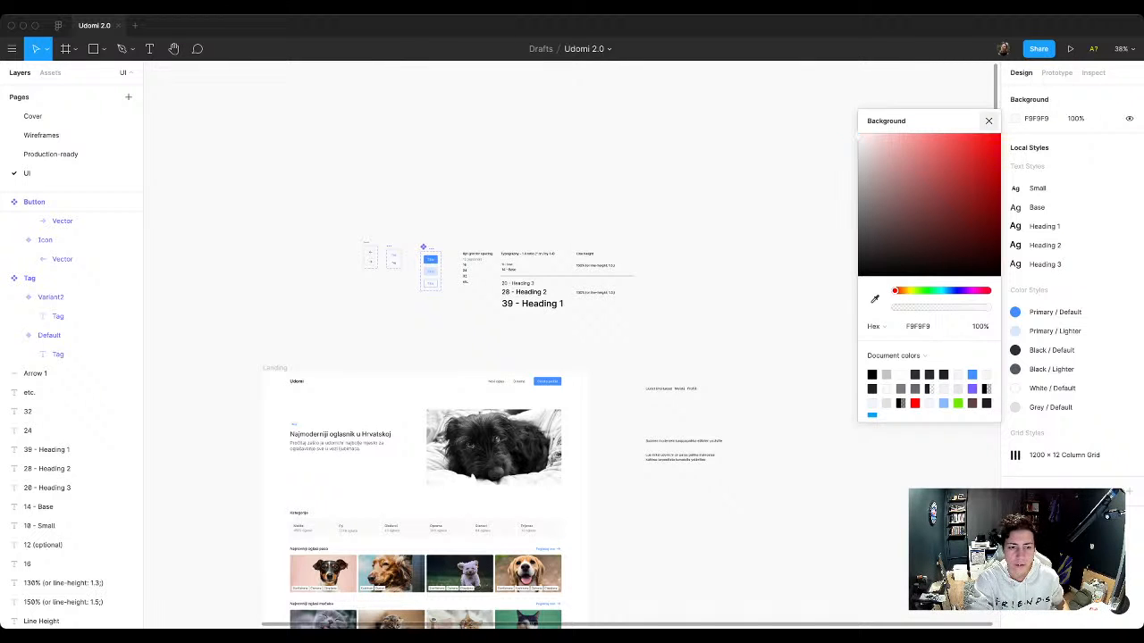
left_click(988, 121)
Step: Rename the arrow button component set as "Icon Button"
scroll(377, 265, "up", 10)
scroll(377, 265, "up", 2)
scroll(377, 265, "left", 1)
scroll(463, 342, "up", 1)
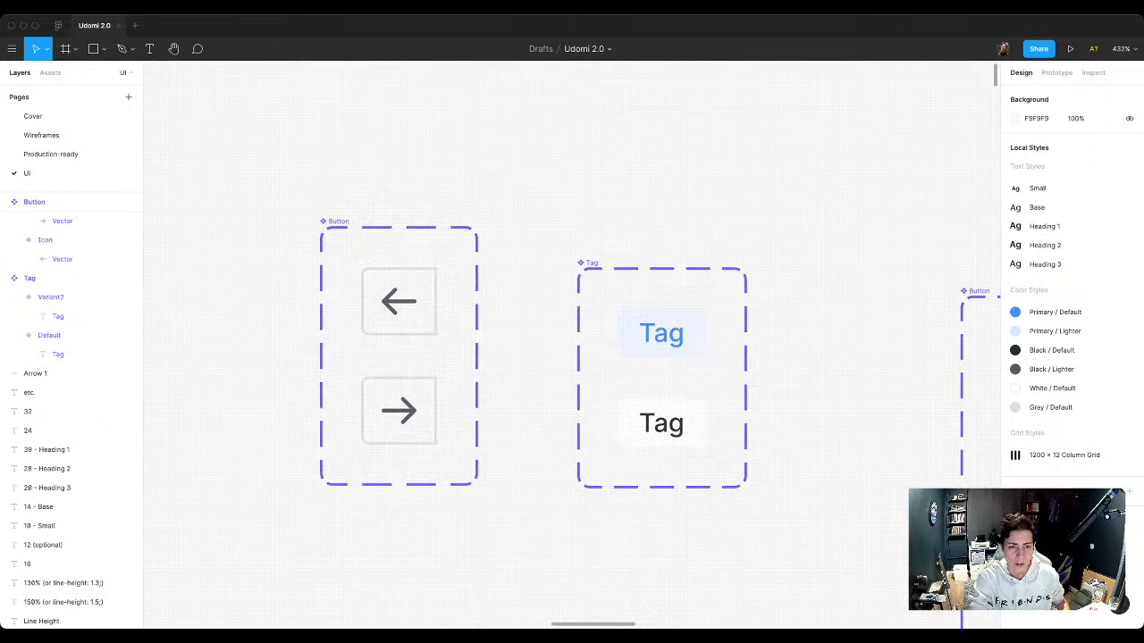
scroll(463, 342, "down", 3)
left_click_drag(461, 343, 462, 367)
double_click(35, 202)
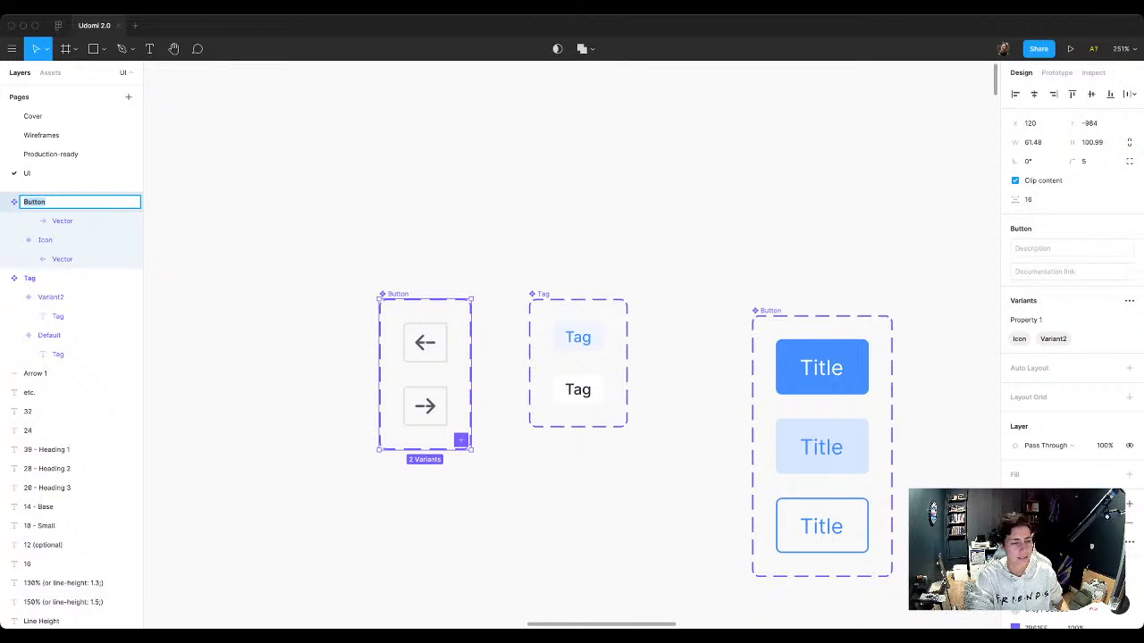
key("Right")
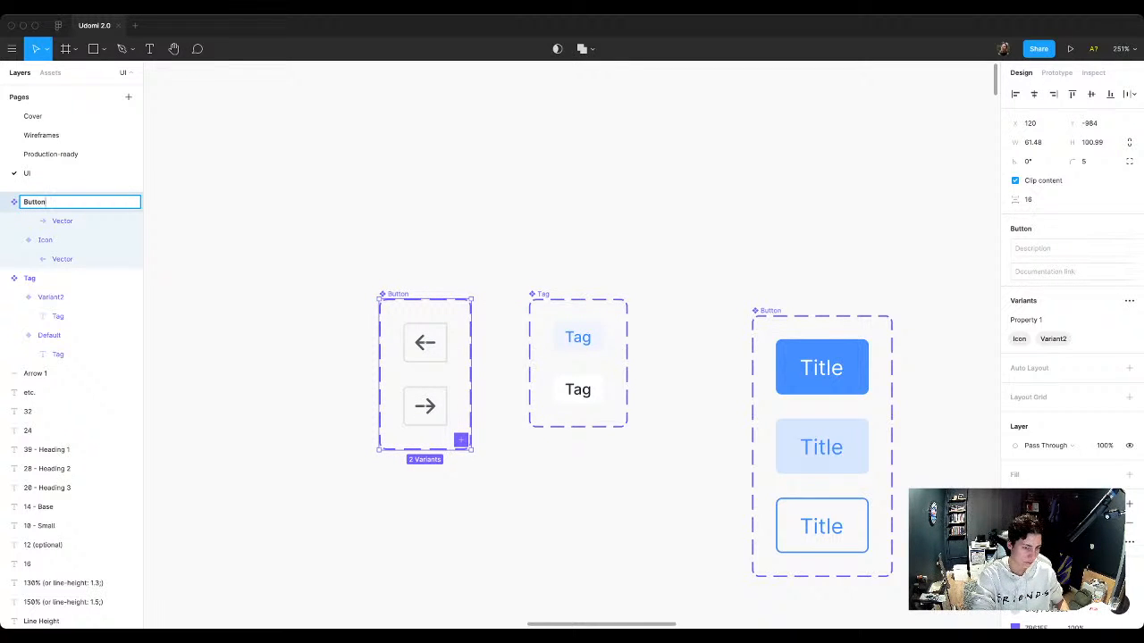
key("super+a")
type("Icon")
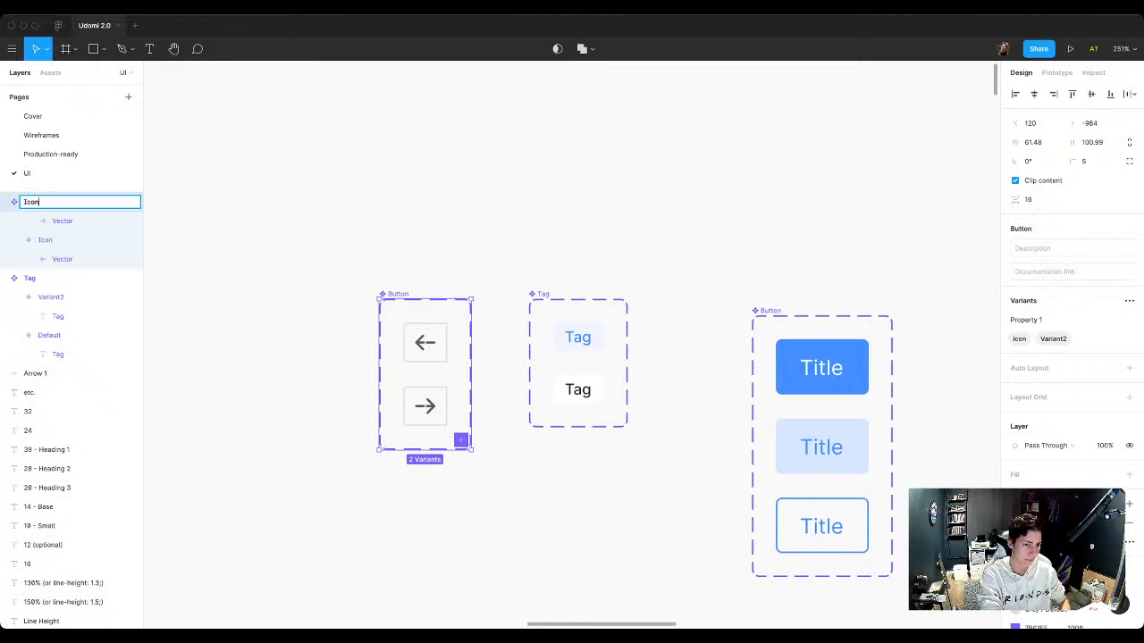
type(" Button")
key("Return")
Step: Rename the arrow button component set as "Button / Icon"
key("super+r")
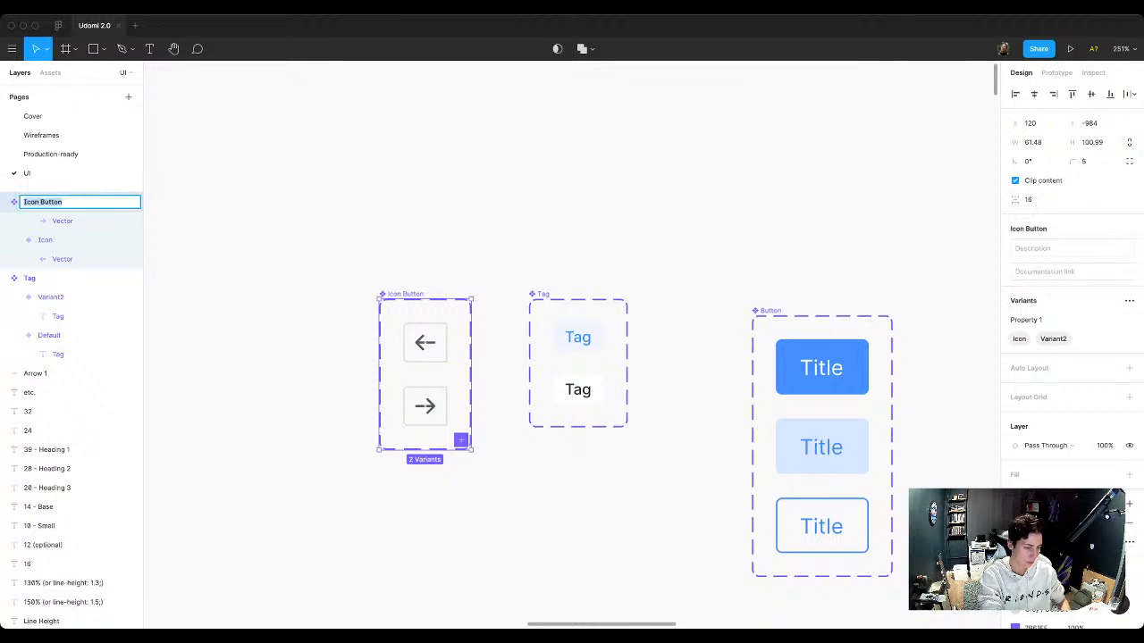
type("Button")
type("/ Icon")
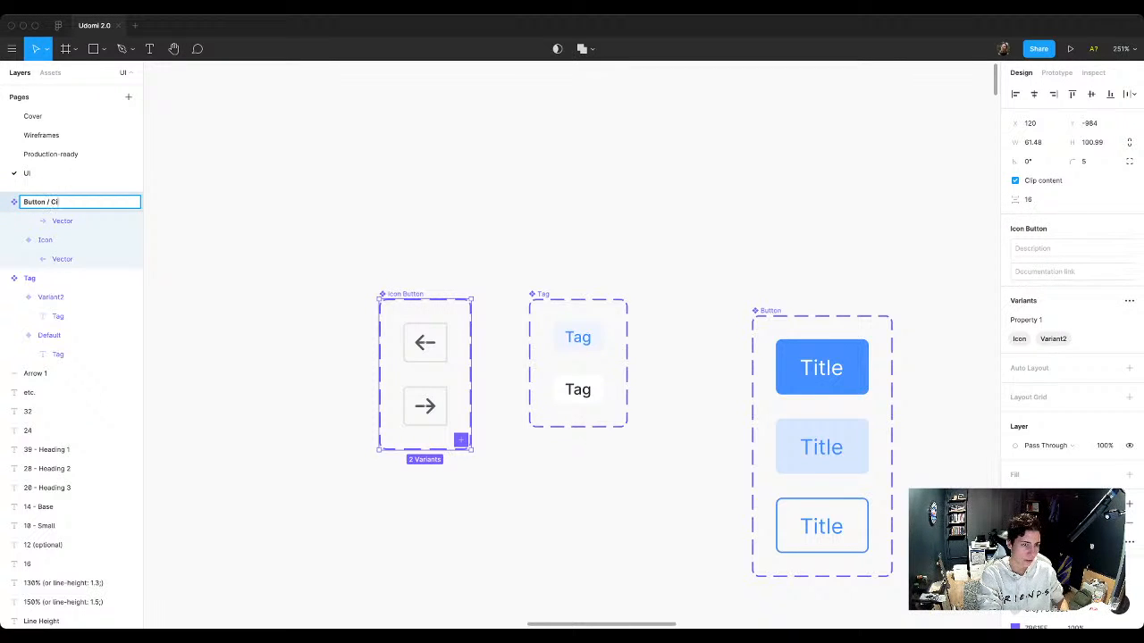
key("BackSpace")
key("BackSpace")
key("BackSpace")
key("BackSpace")
type("Icon")
key("Return")
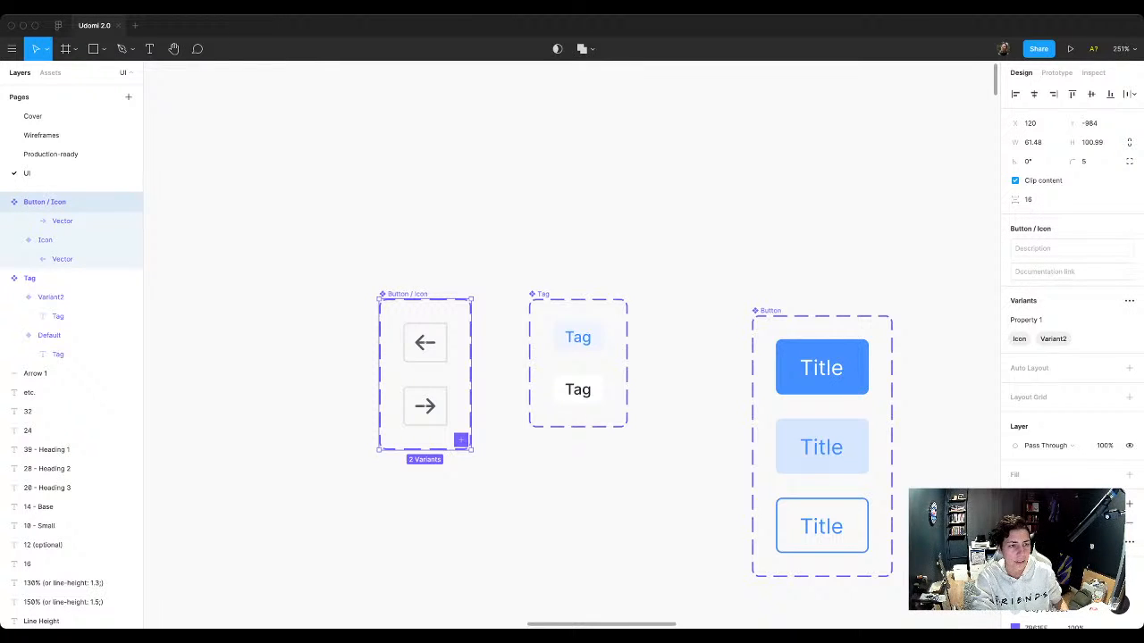
Step: Check how the Button / Icon component set is grouped among the local components
left_click(211, 202)
left_click(50, 74)
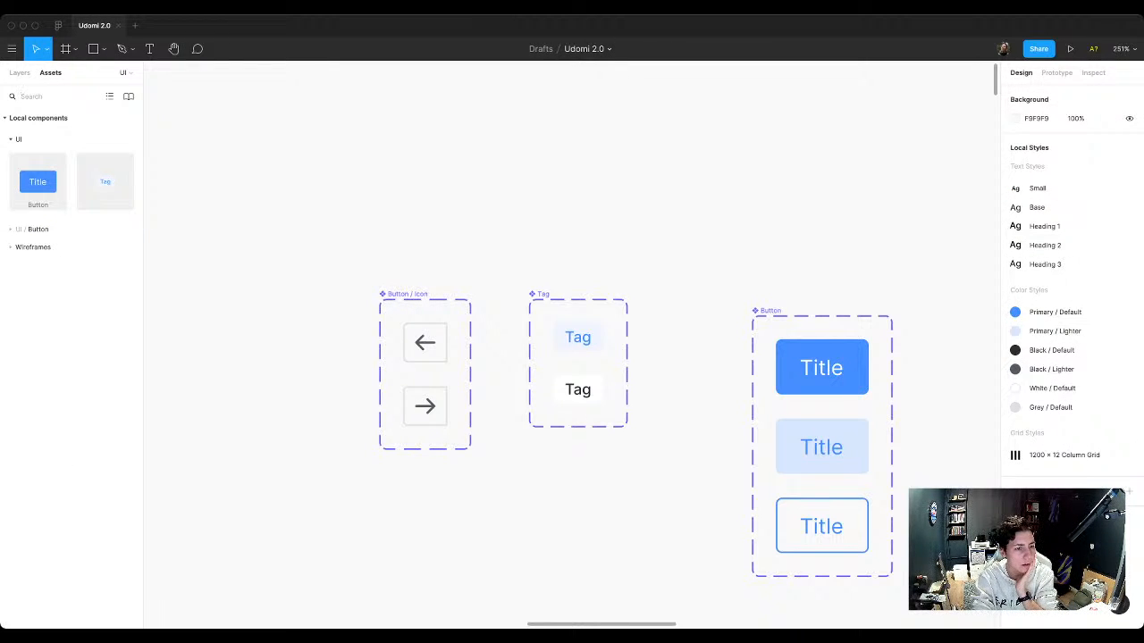
left_click(32, 229)
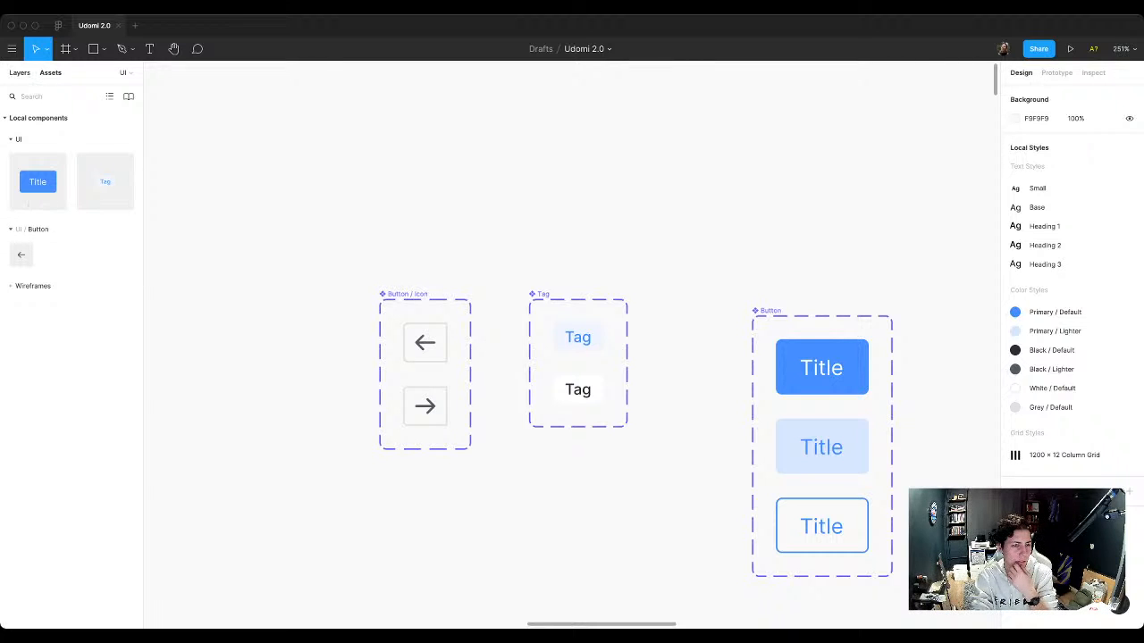
left_click(20, 73)
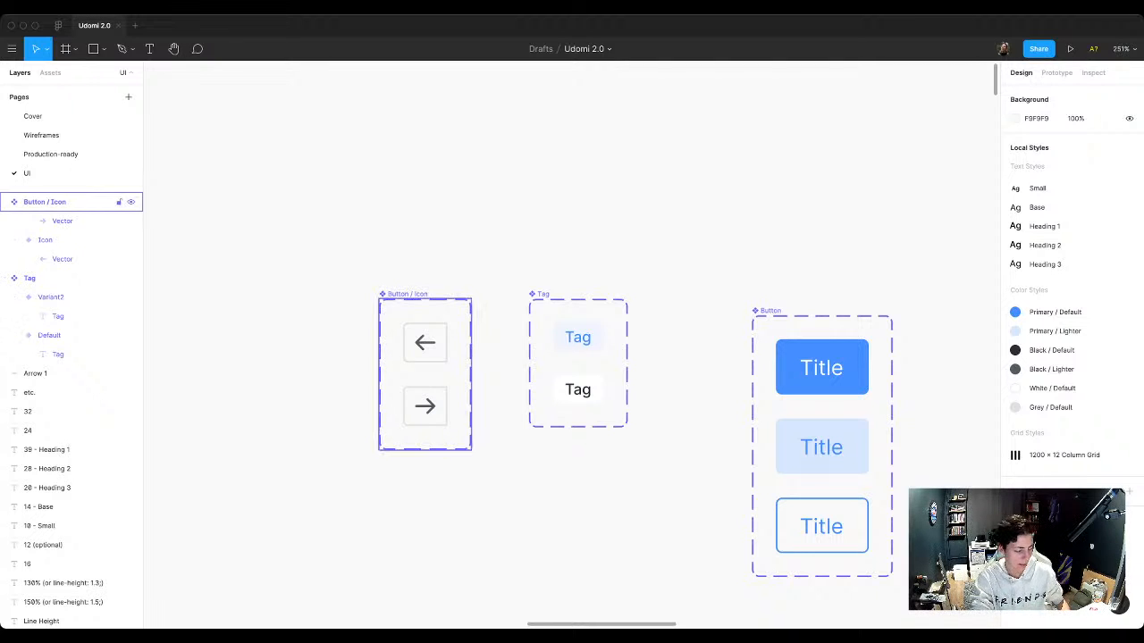
Step: Rename the arrow button component set as "IconButton" and check its place among the local components
left_click(50, 202)
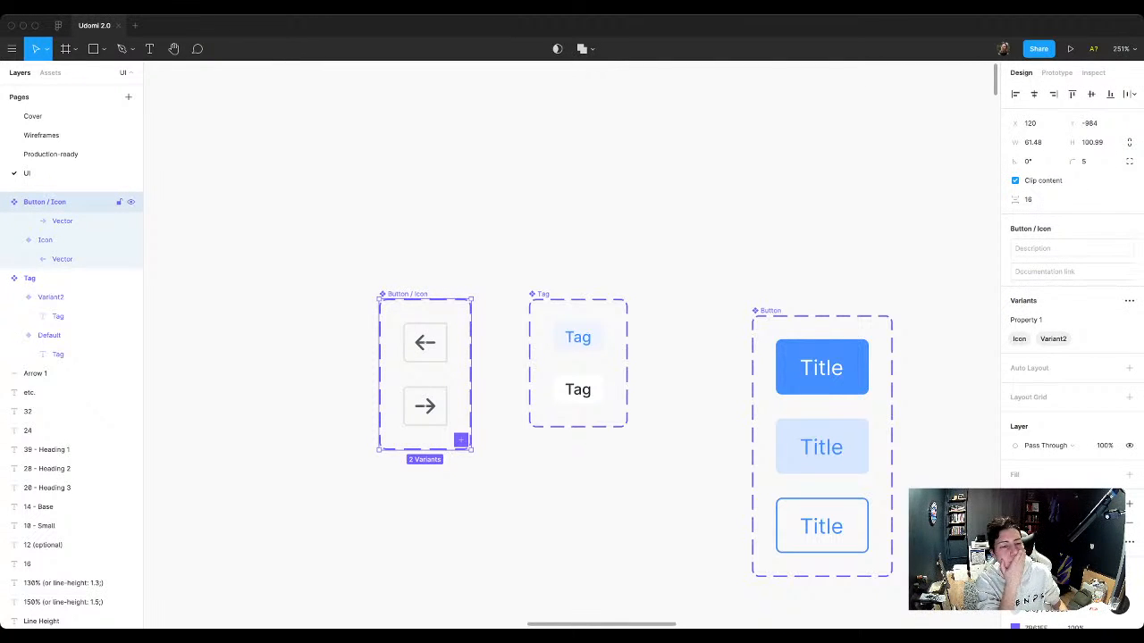
double_click(44, 202)
type("IconButton")
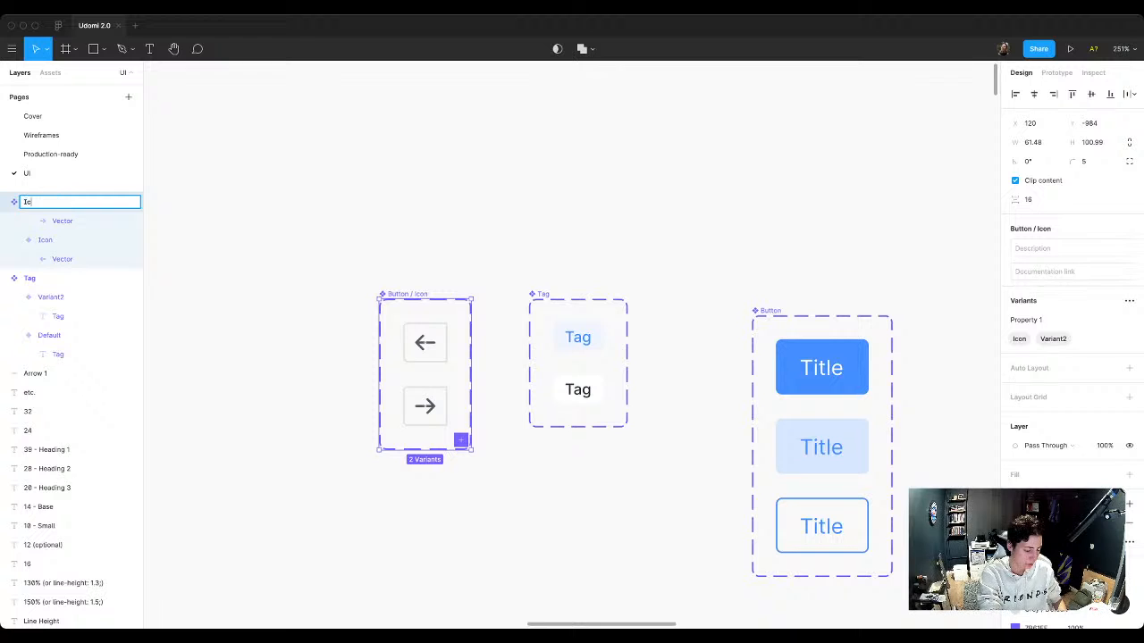
key("Return")
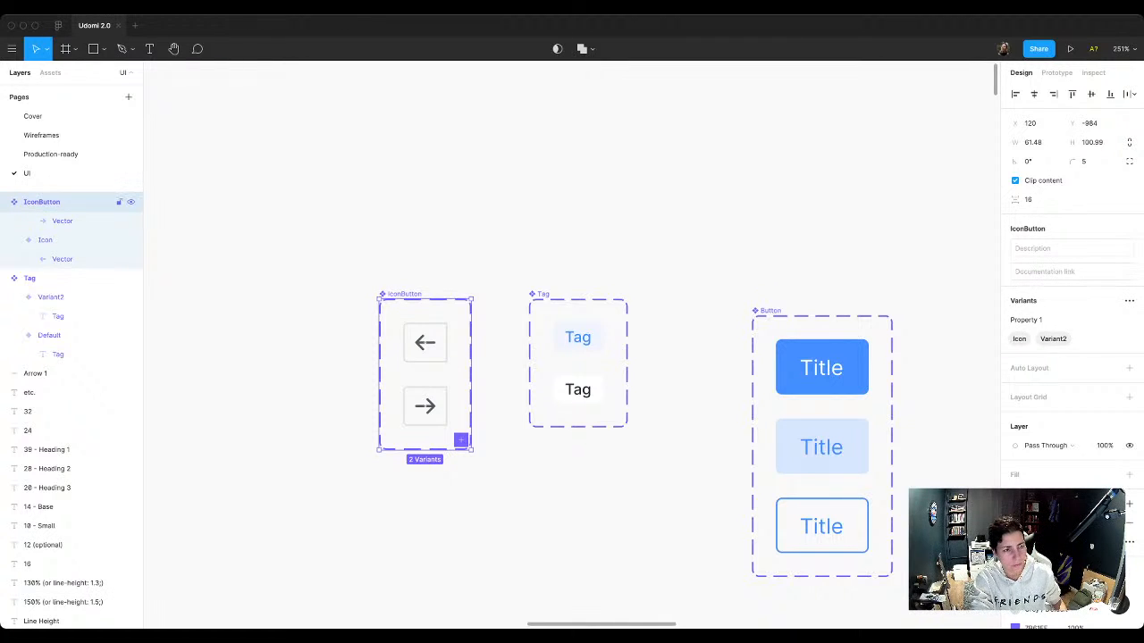
key("alt+2")
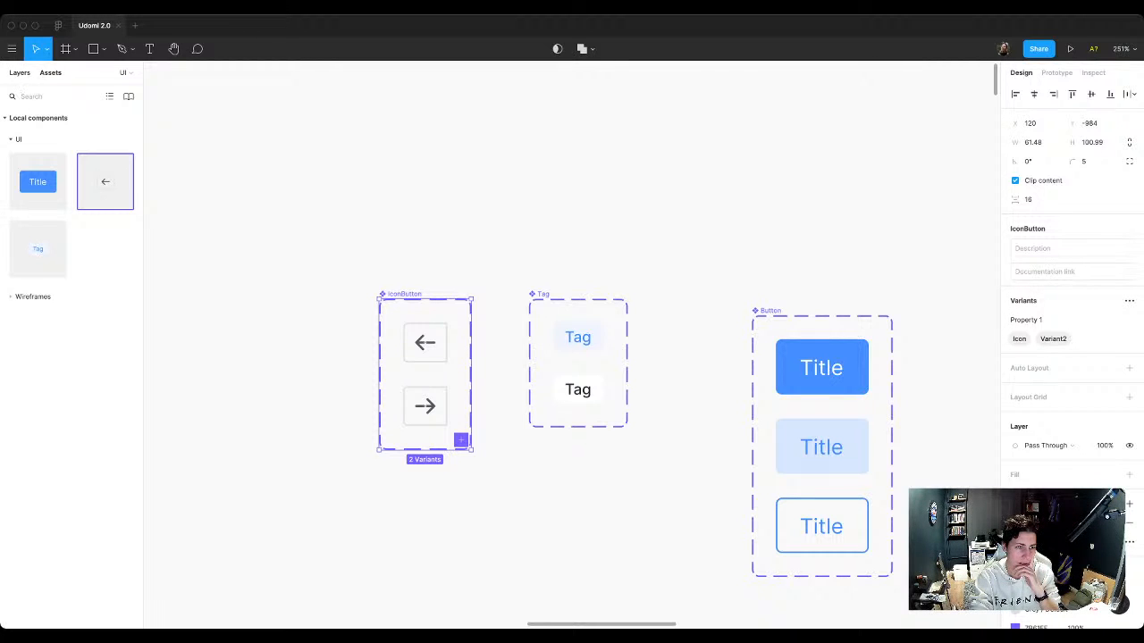
left_click(19, 73)
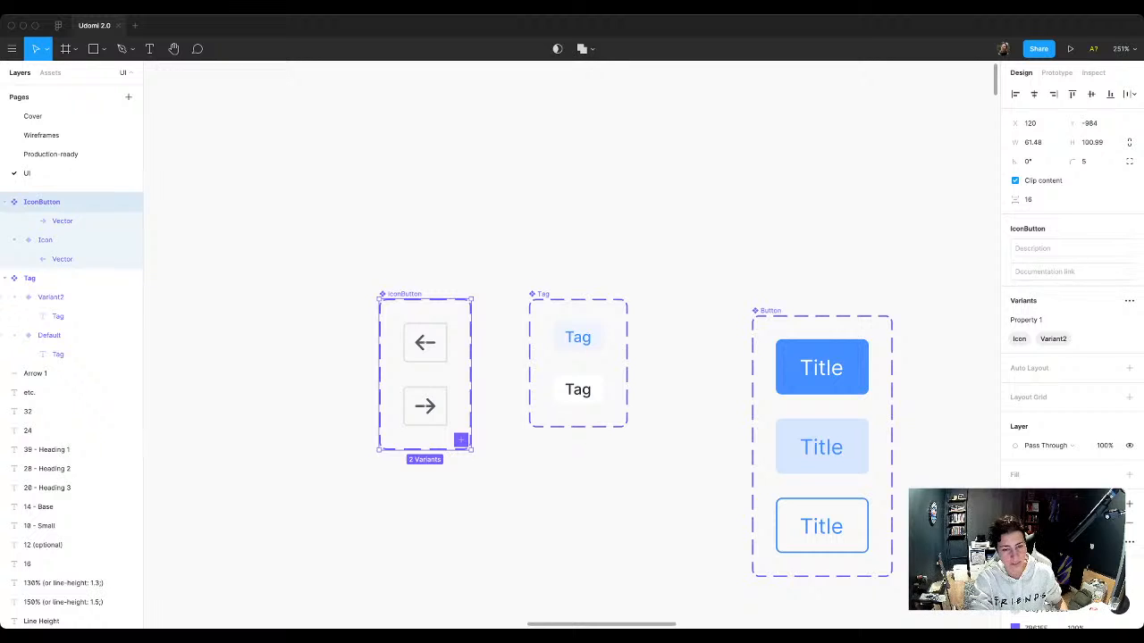
Step: Rename the IconButton component set's variant property as "Direction"
key("Escape")
scroll(520, 356, "up", 3, "ctrl")
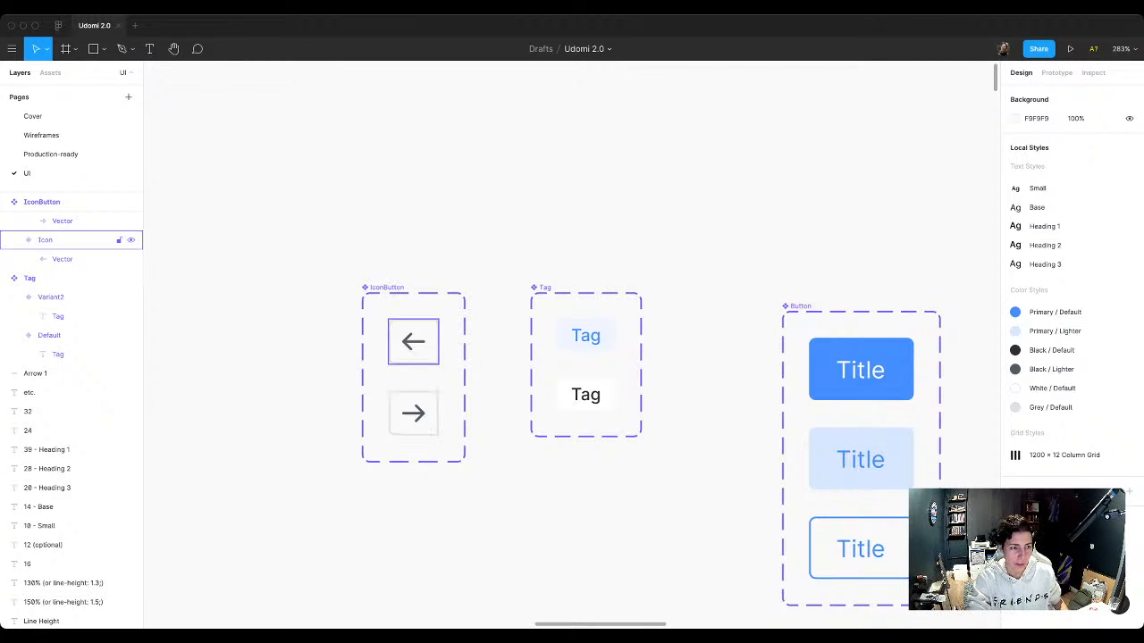
left_click(412, 341)
scroll(536, 402, "up", 1)
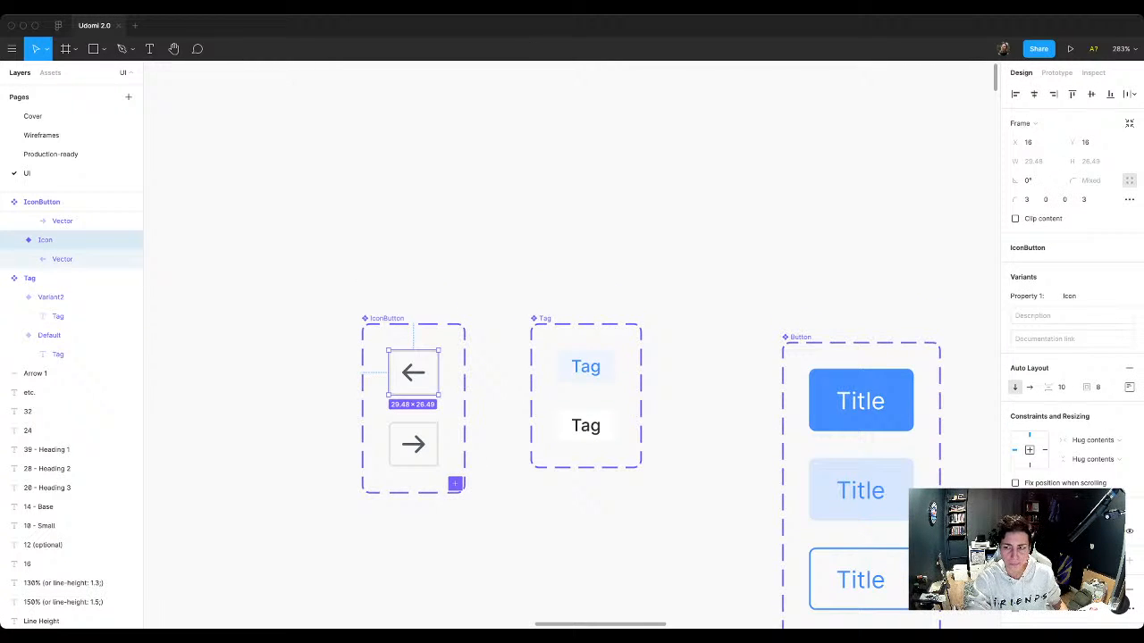
left_click(387, 319)
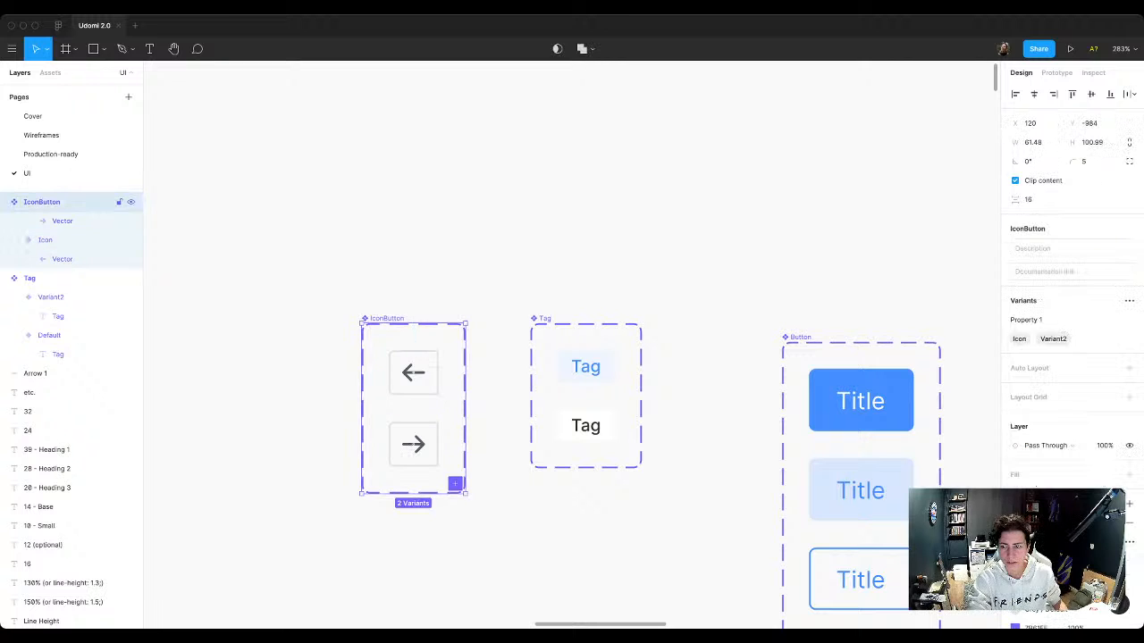
double_click(1026, 319)
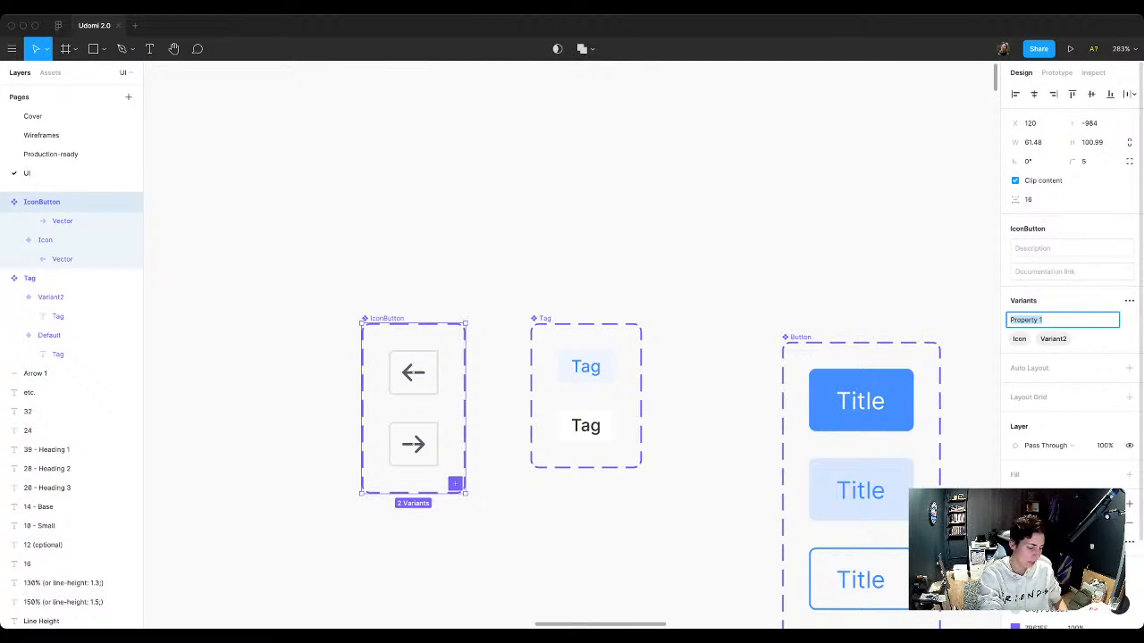
type("Direction")
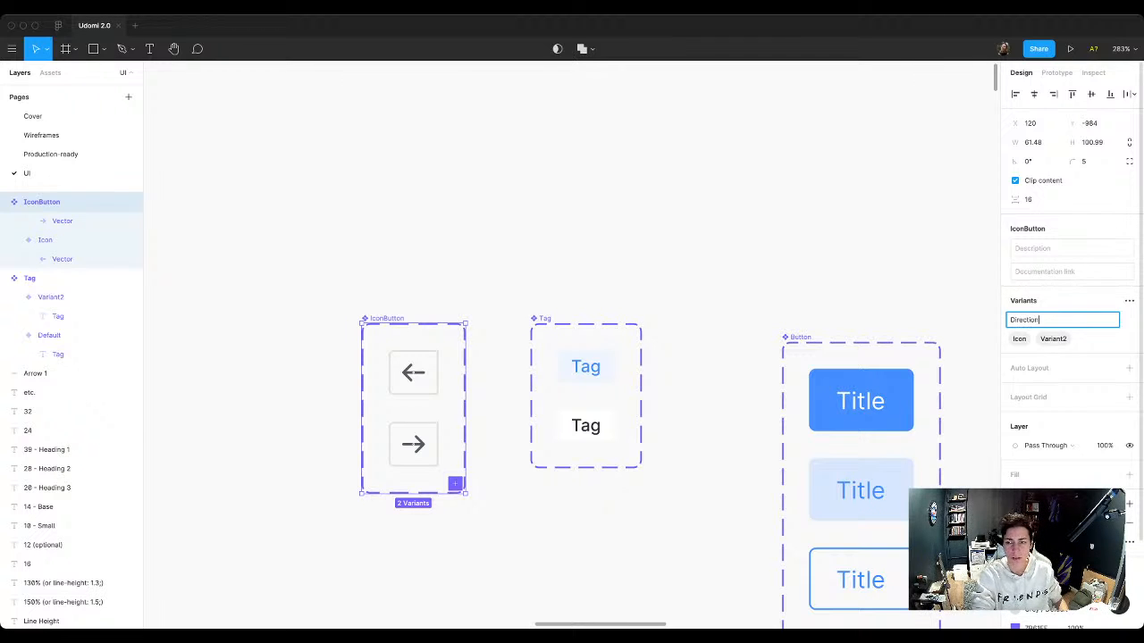
key("Return")
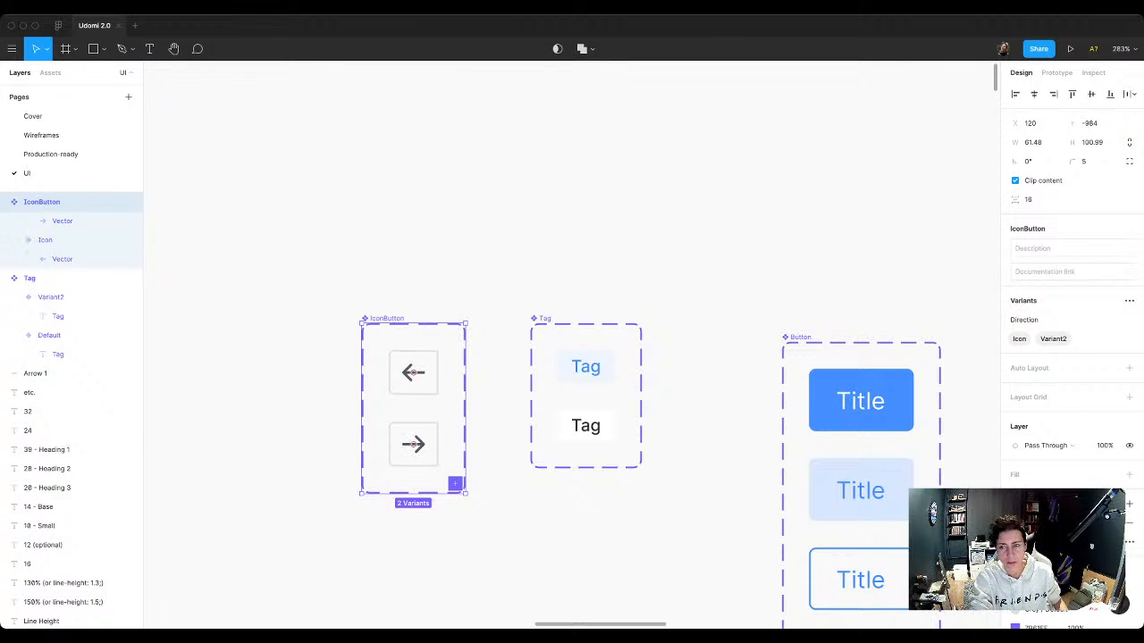
Step: Set the Direction value to "Left" for the left-arrow variant and "Right" for the right-arrow variant
left_click(413, 372)
left_click(1085, 295)
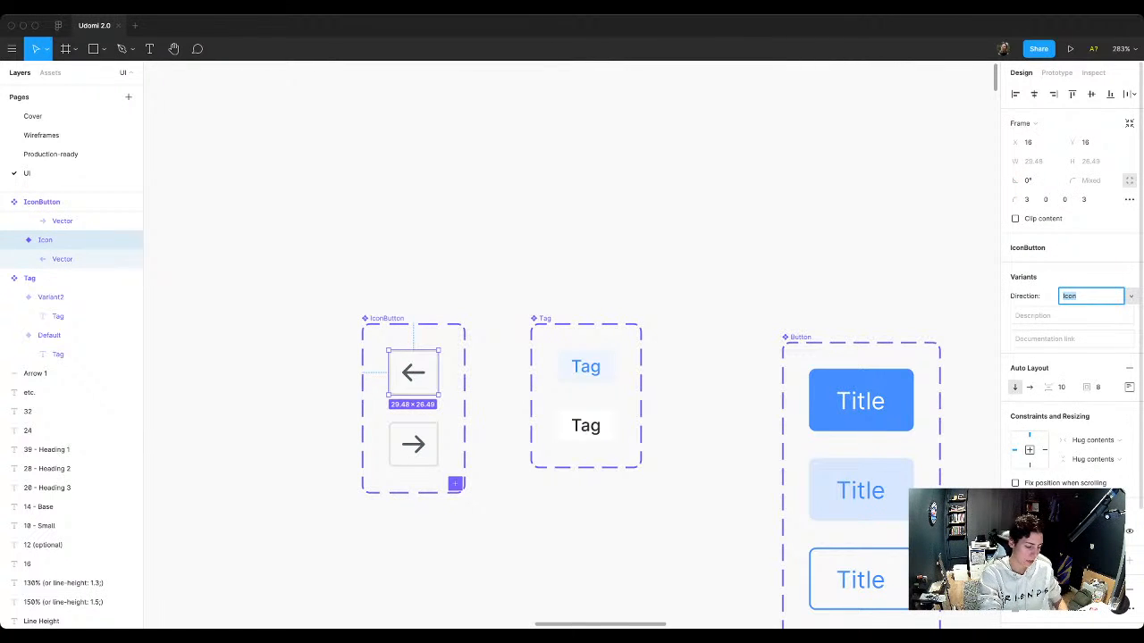
type("Left")
key("Return")
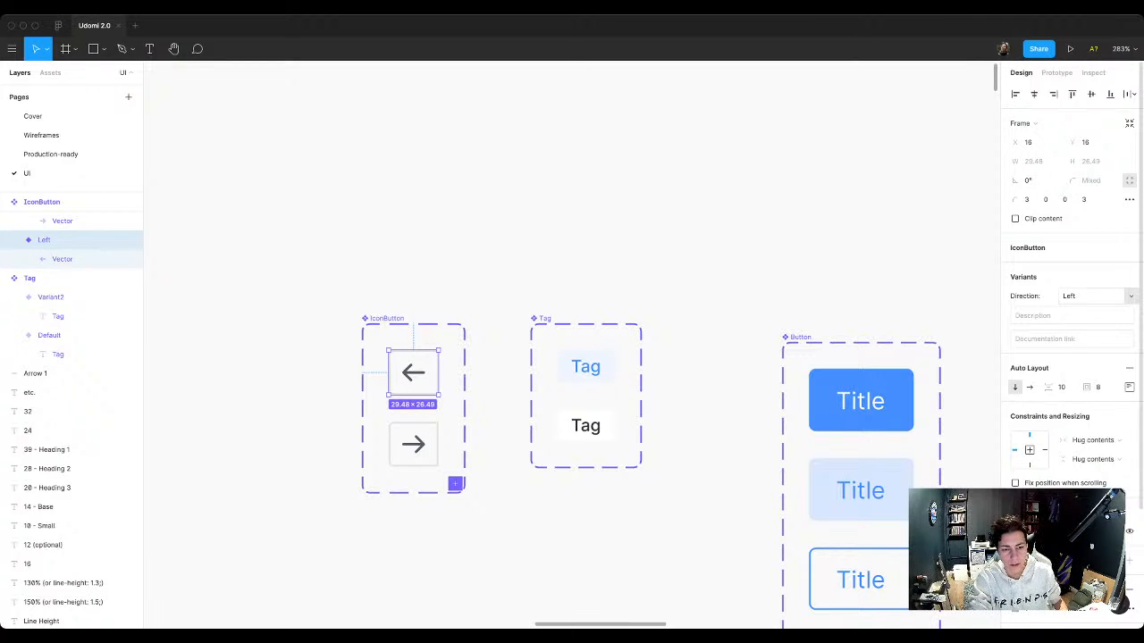
left_click(413, 444)
left_click(1086, 296)
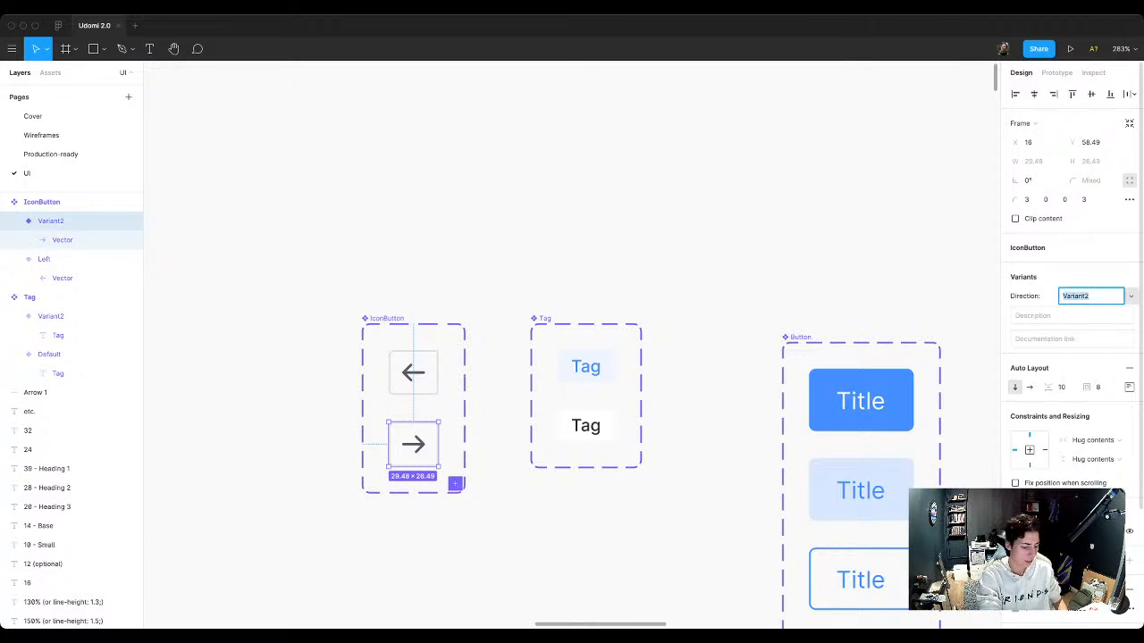
type("Right")
key("Return")
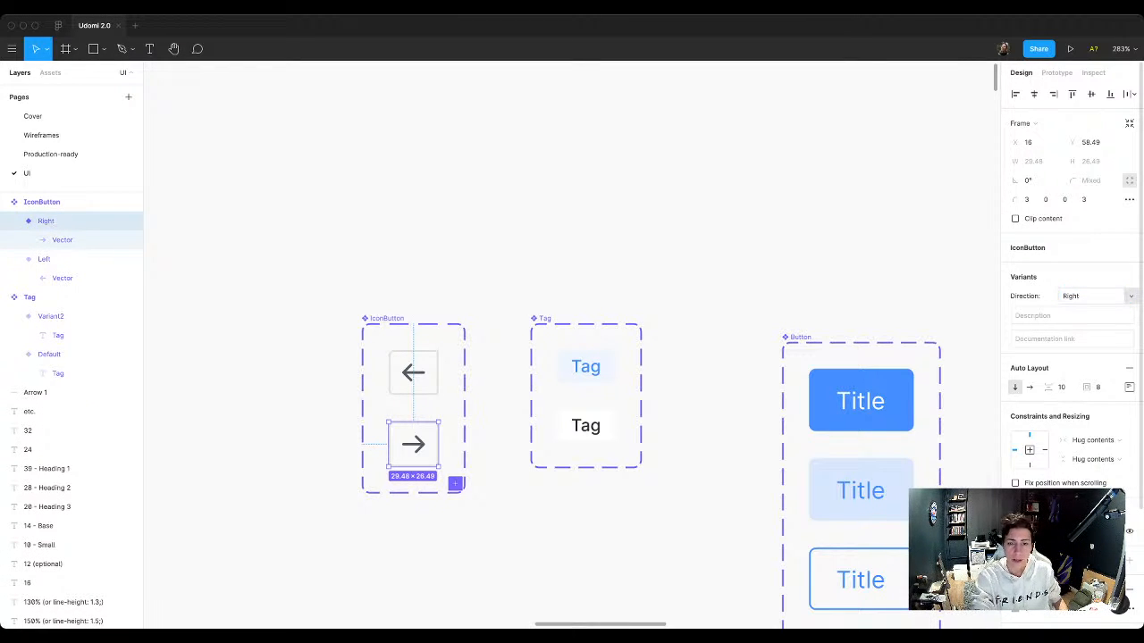
key("Escape")
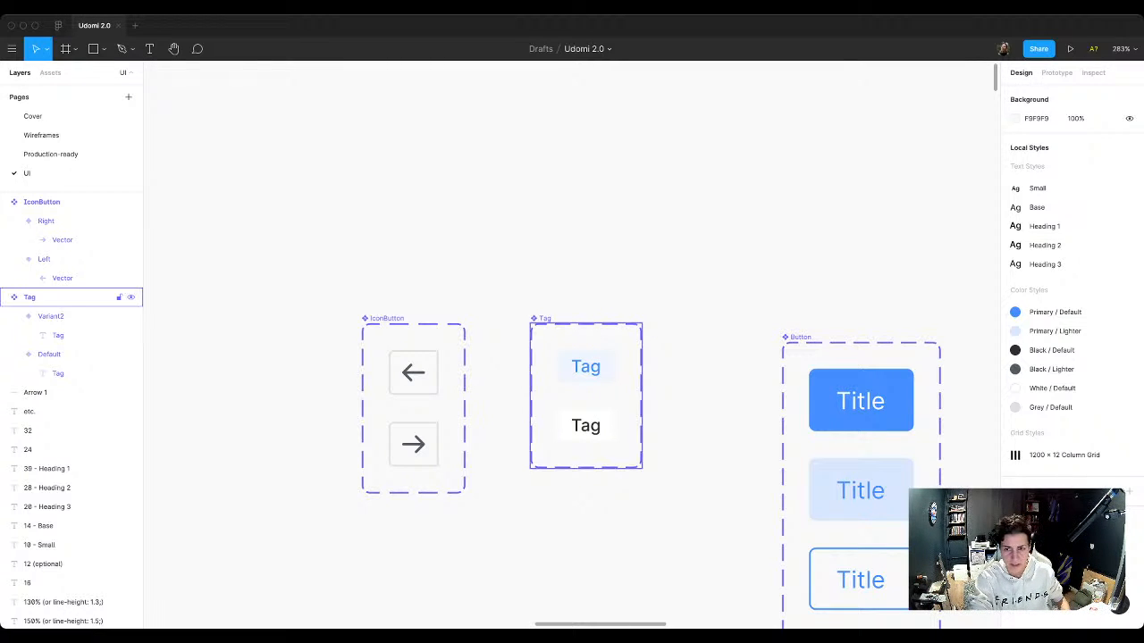
Step: Move the Tag set to X 267 and the IconButton set to X 170, top-aligned with the Button set at Y -973
left_click_drag(585, 393, 665, 412)
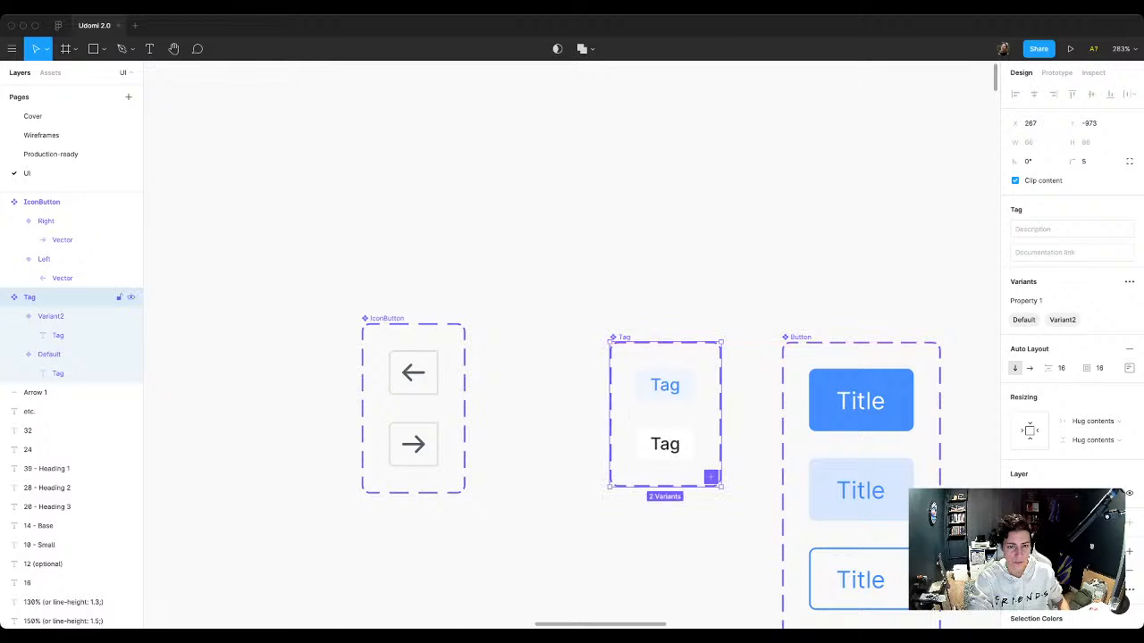
left_click_drag(413, 411, 497, 431)
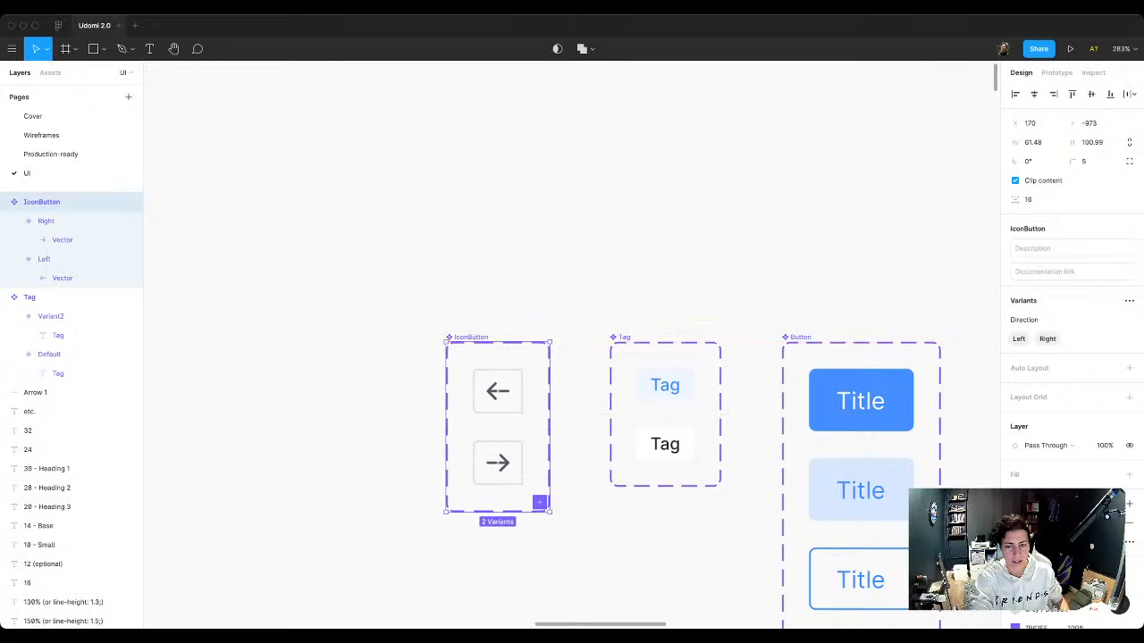
key("Escape")
Step: Place two IconButton component instances side by side below the description text in the landing page hero
scroll(685, 478, "right", 1)
scroll(238, 179, "down", 5)
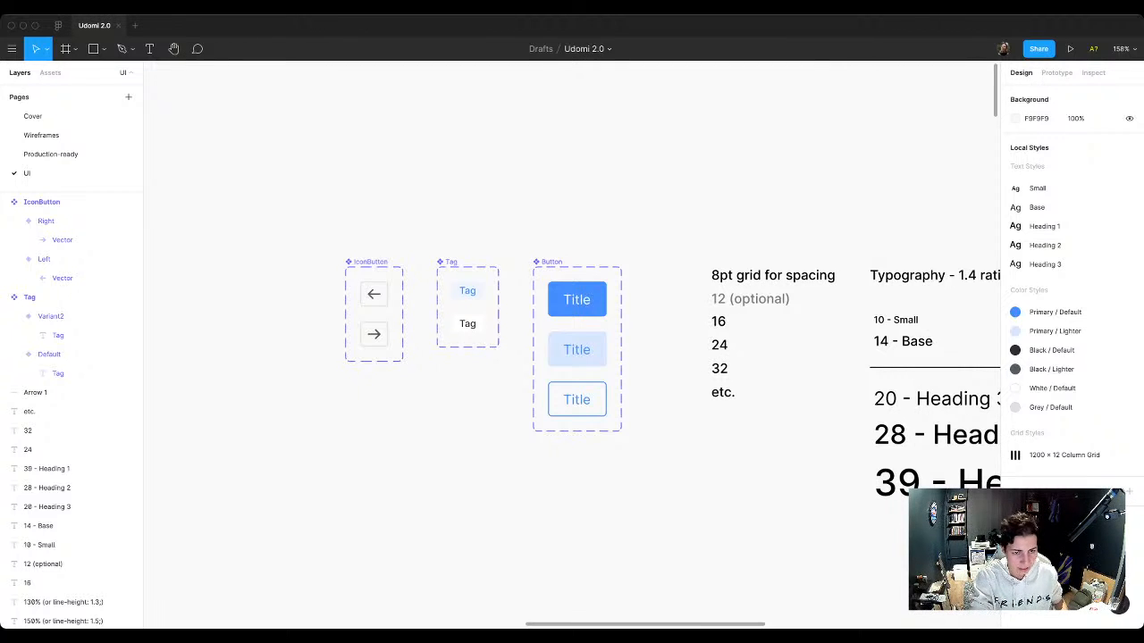
scroll(346, 287, "up", 5)
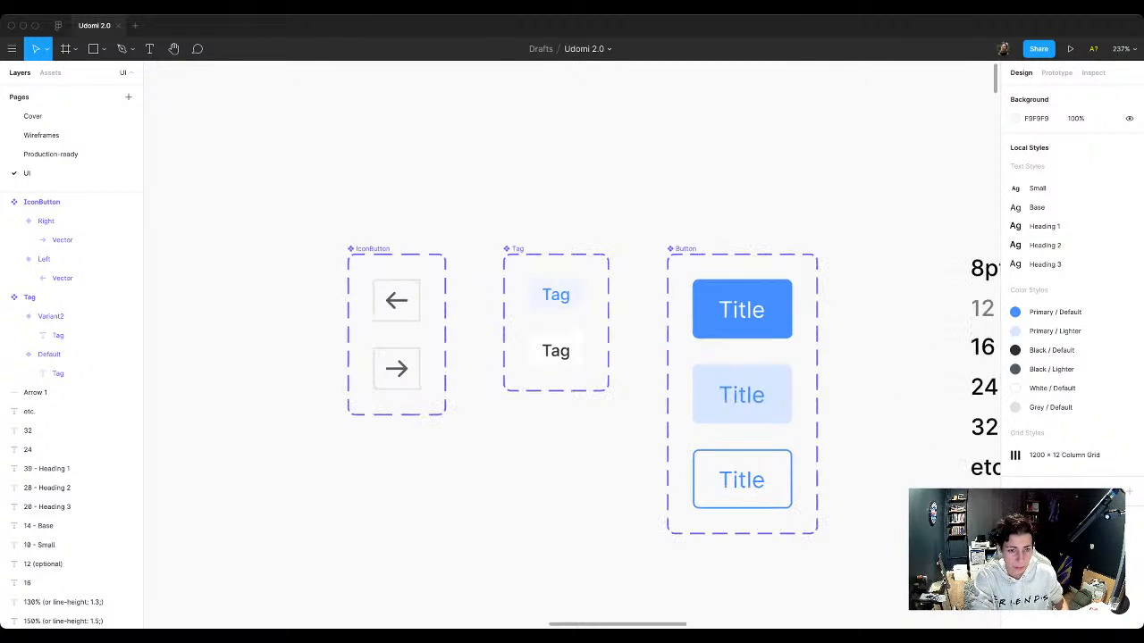
scroll(346, 287, "up", 2)
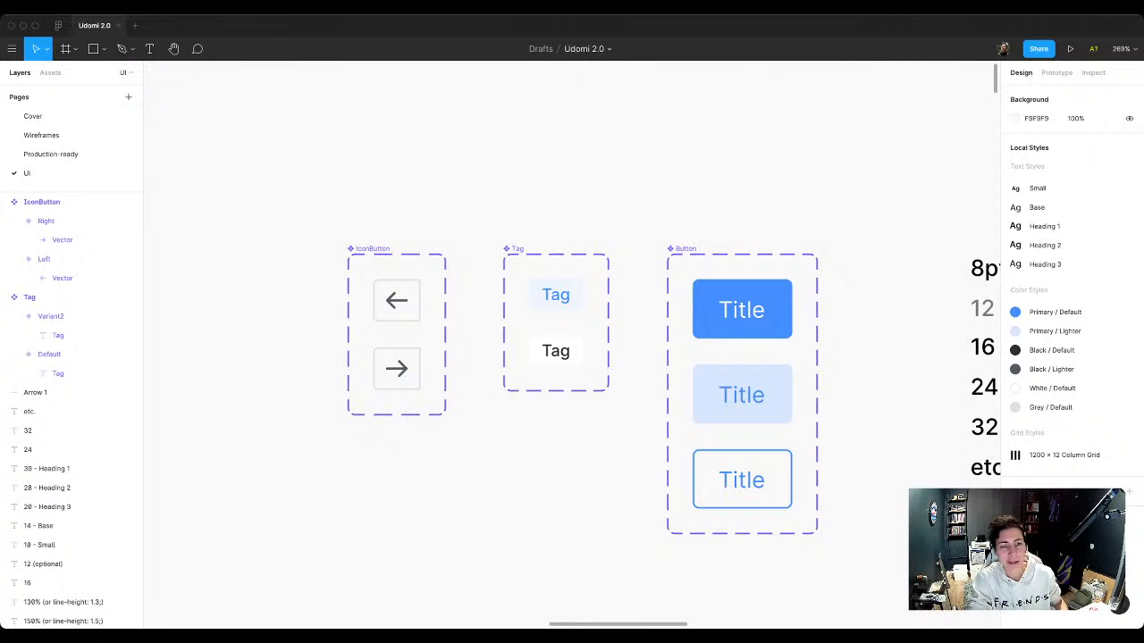
scroll(382, 373, "down", 5)
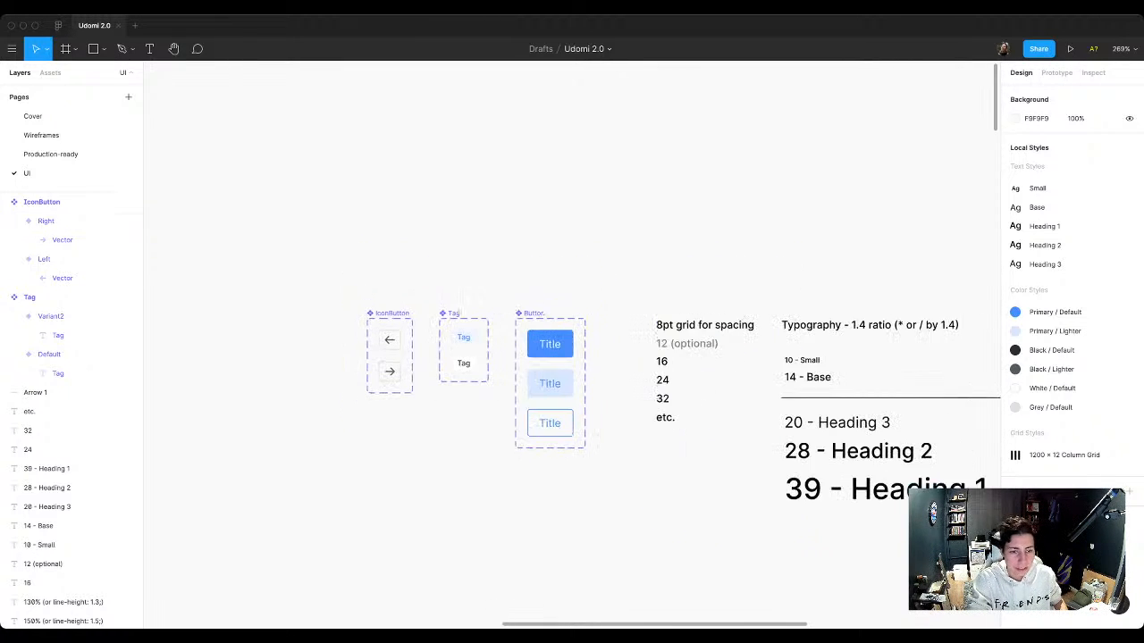
scroll(572, 358, "down", 5)
scroll(429, 268, "down", 3)
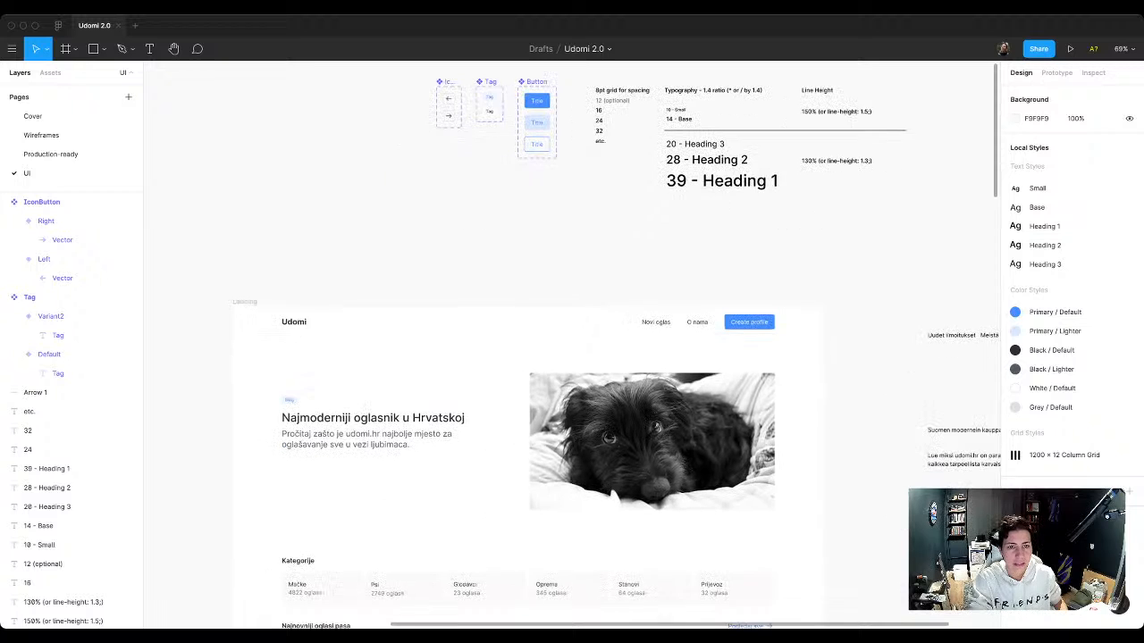
scroll(297, 441, "up", 5)
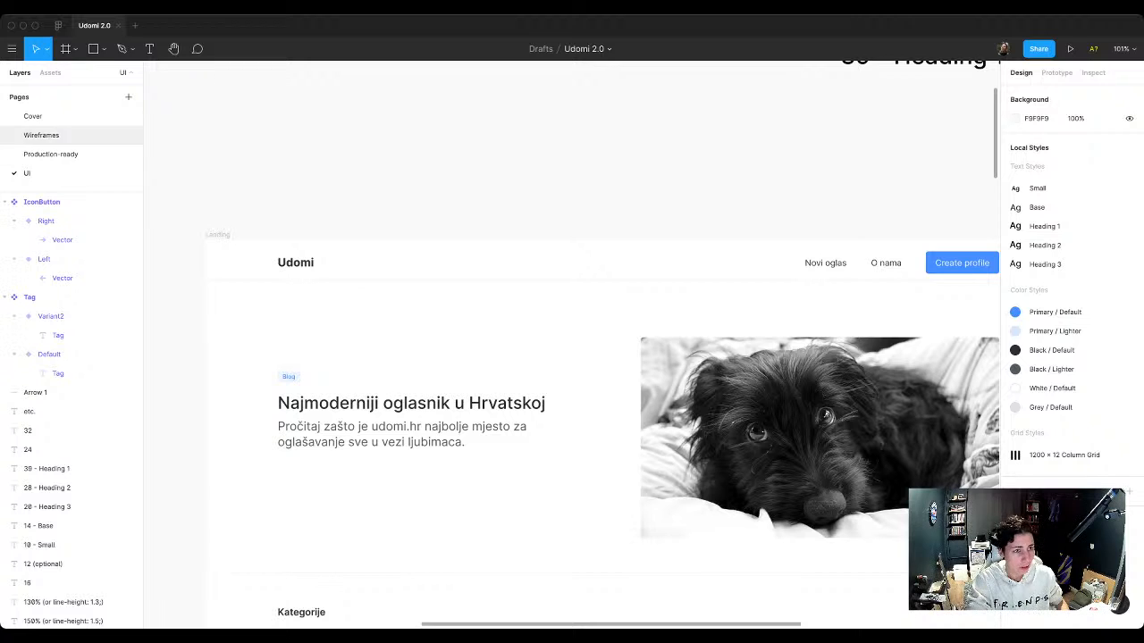
left_click(50, 72)
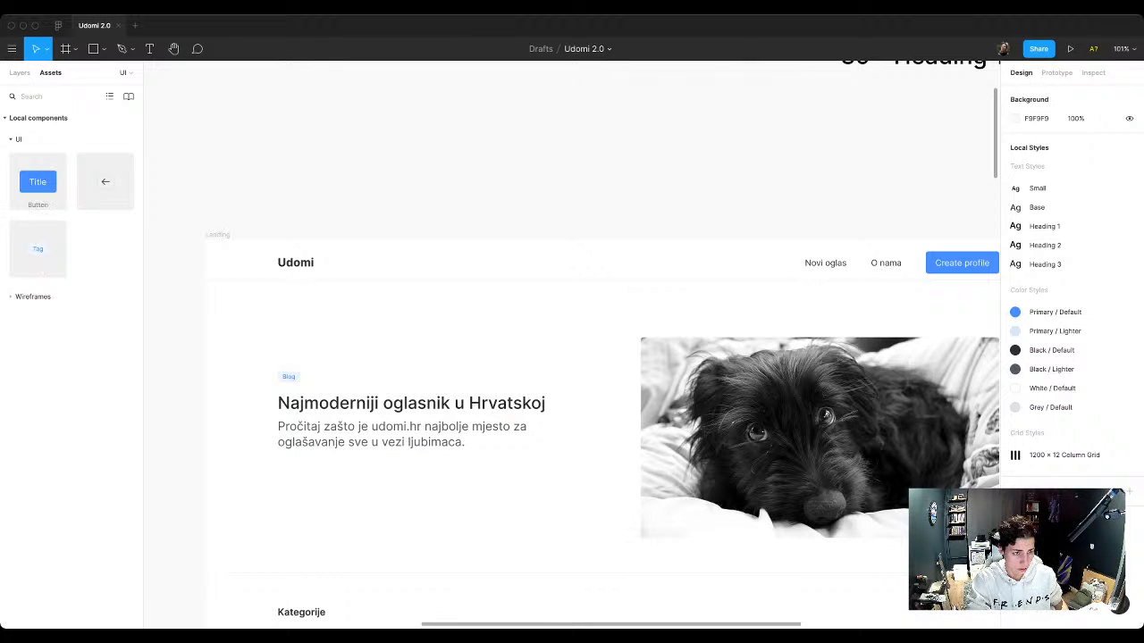
left_click_drag(106, 182, 294, 482)
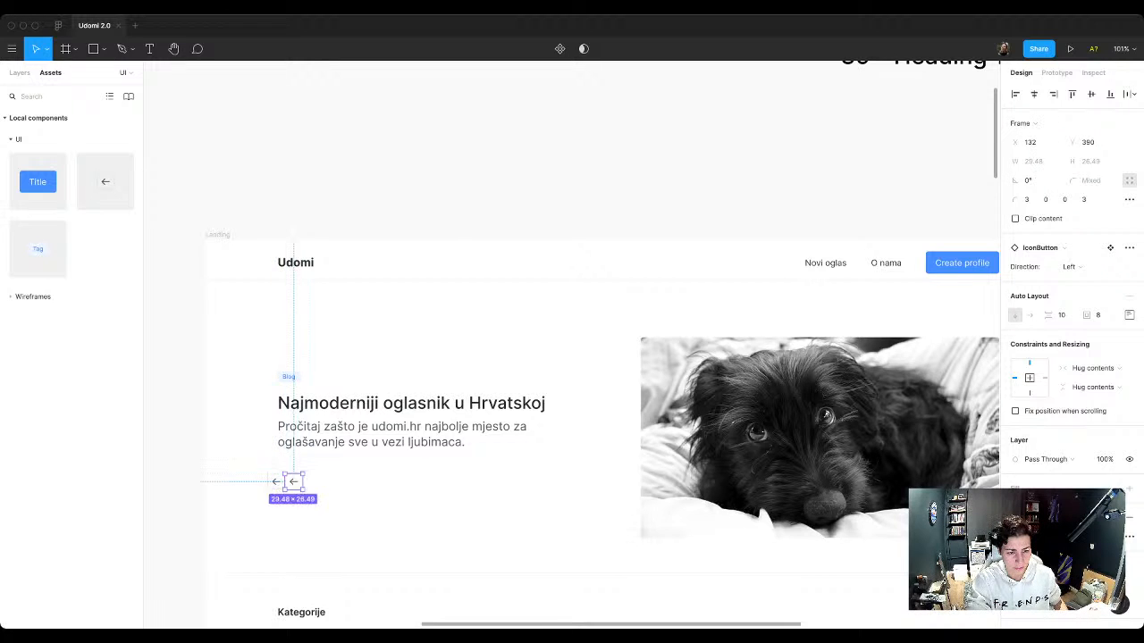
Step: Switch the second IconButton instance in the hero to the Right direction, keeping it beside the left-arrow button
scroll(268, 526, "up", 5)
scroll(302, 498, "up", 2)
left_click(1071, 267)
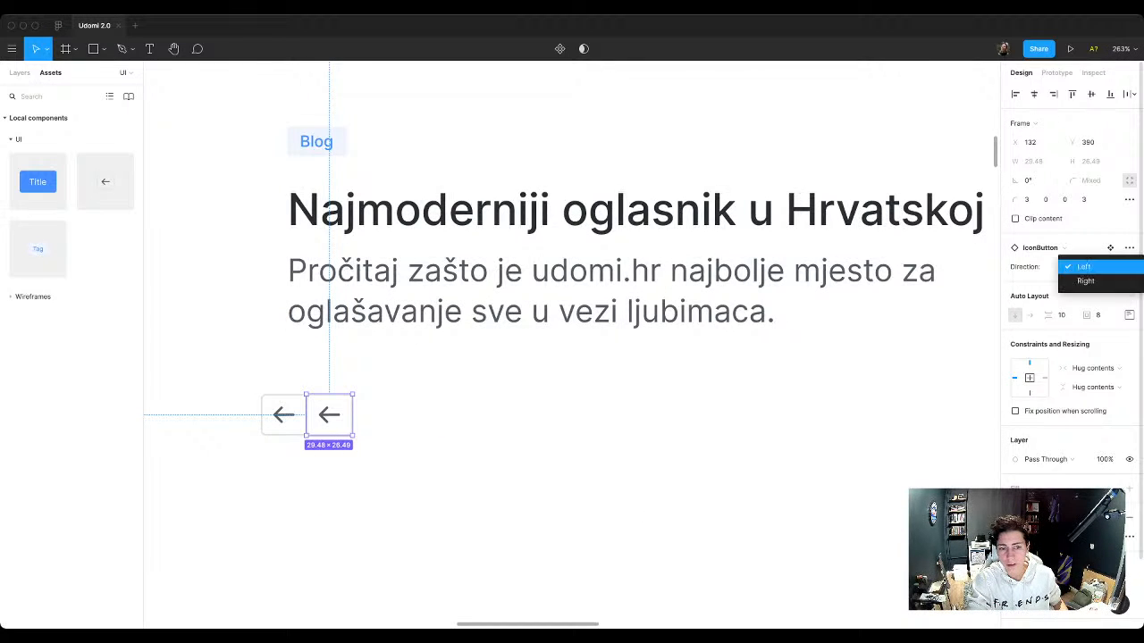
left_click(1085, 280)
left_click_drag(329, 415, 329, 415)
key("Escape")
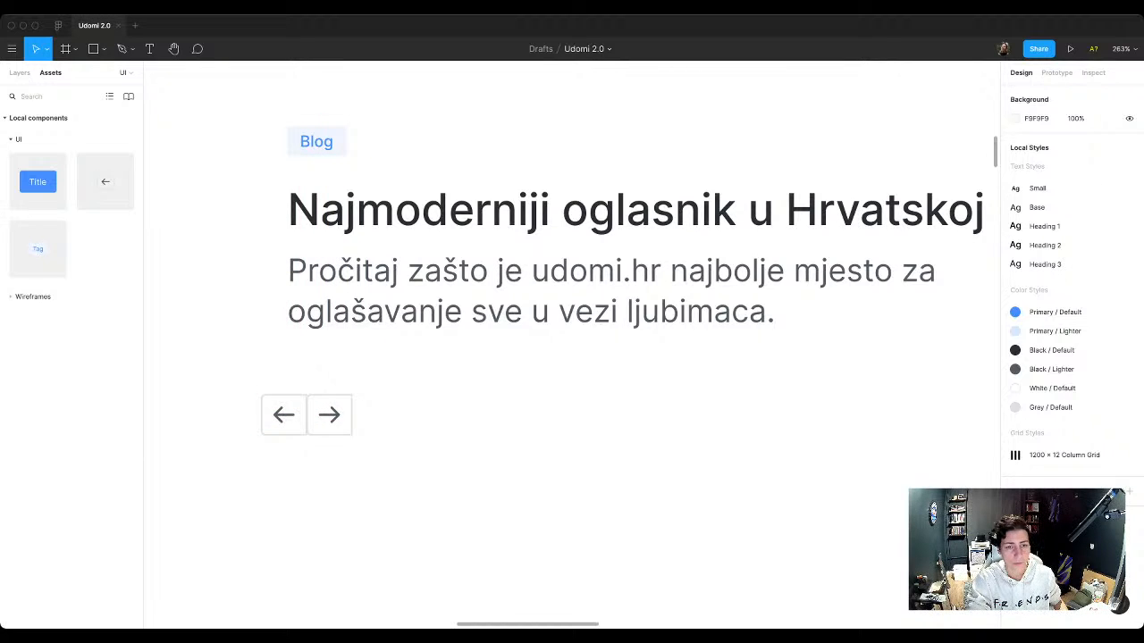
Step: Set the bottom-left and top-left corner radii of the IconButton component's Right variant to 0
scroll(335, 432, "down", 5)
scroll(334, 432, "up", 5)
scroll(413, 215, "up", 3)
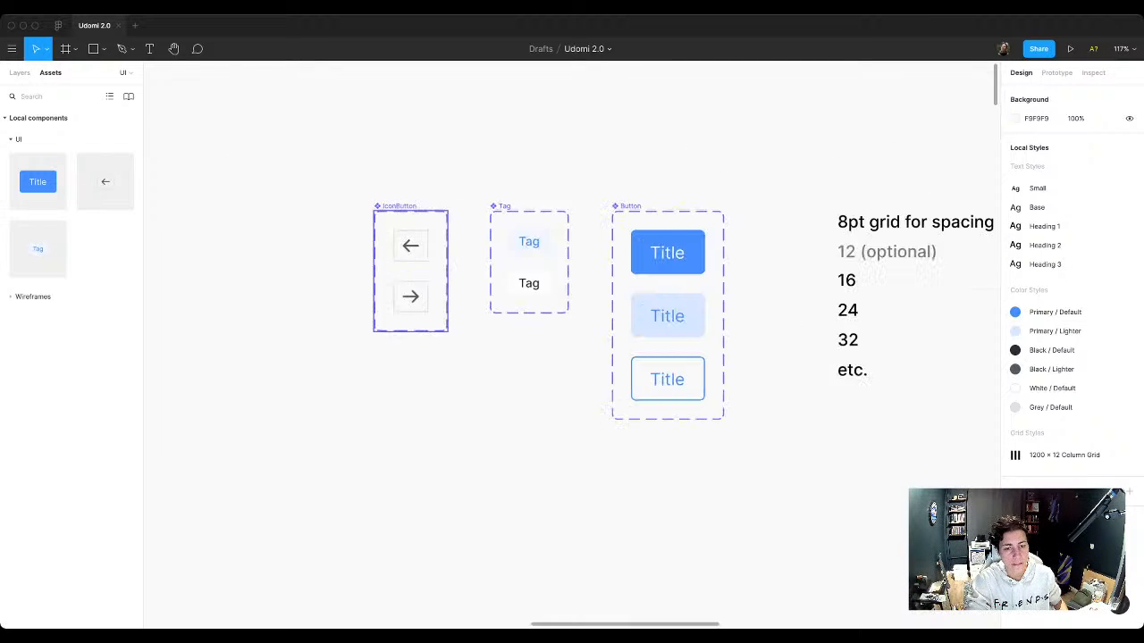
scroll(382, 254, "up", 5)
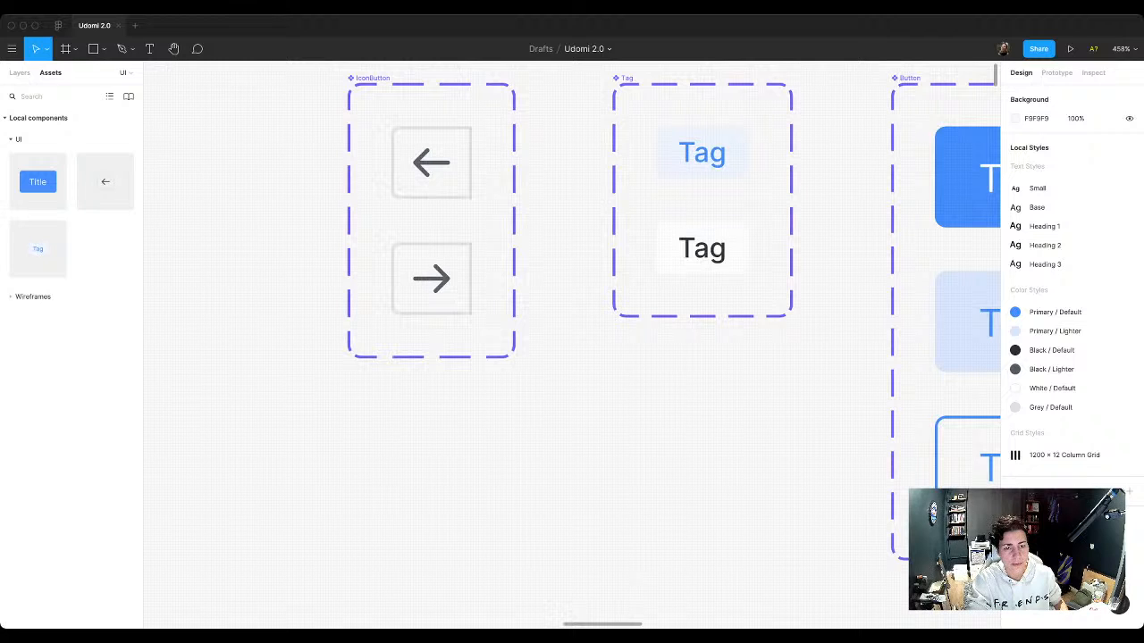
left_click(431, 279)
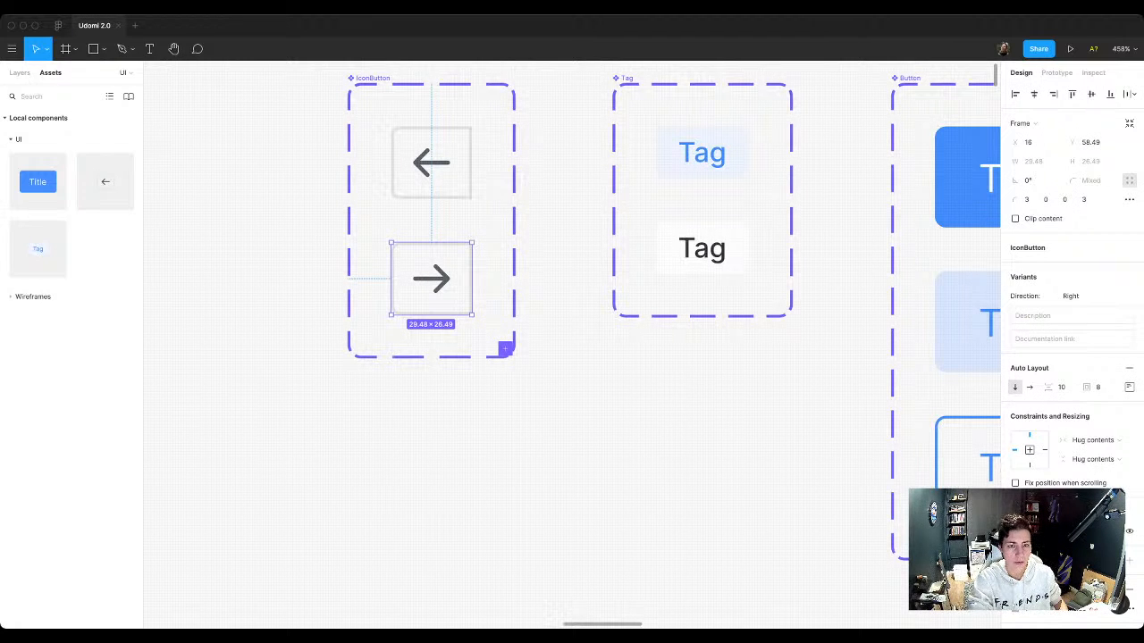
double_click(431, 279)
key("Escape")
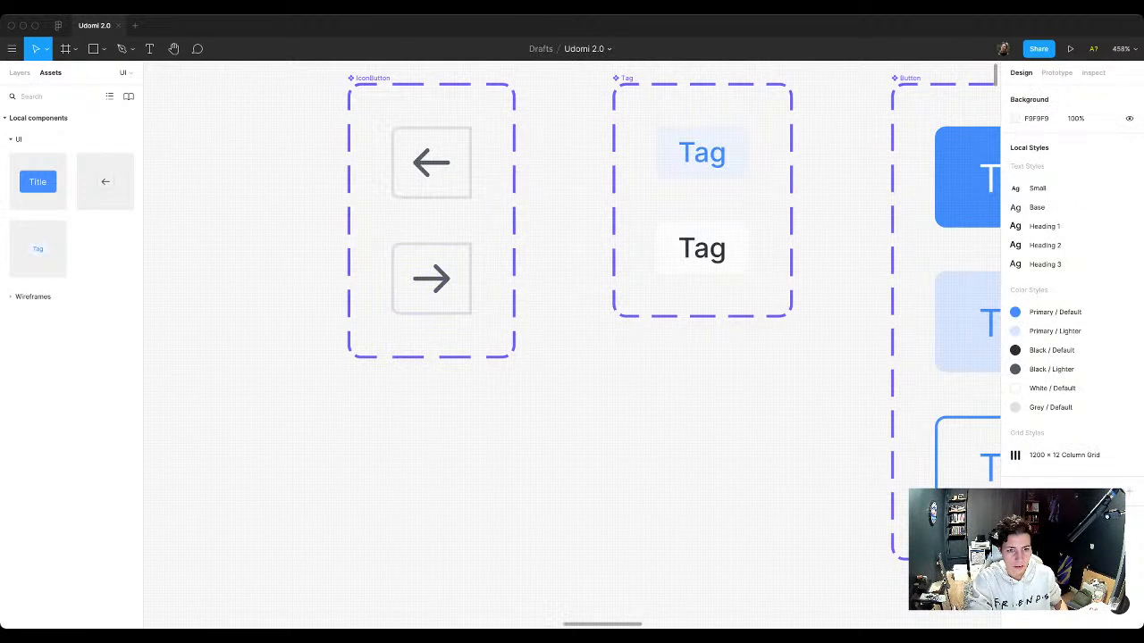
left_click(431, 279)
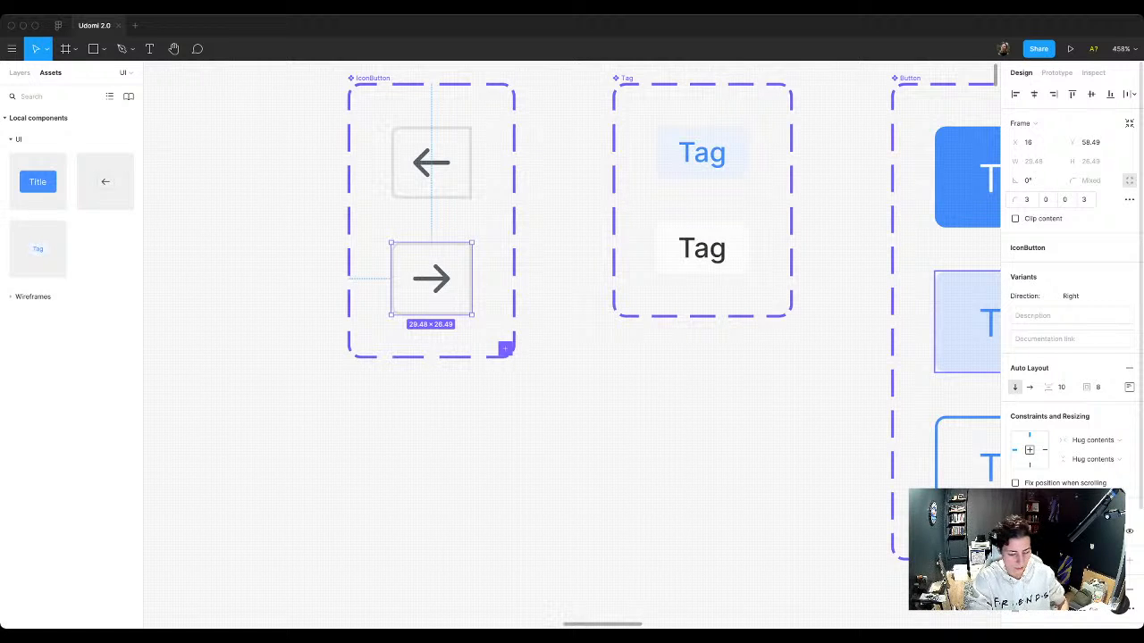
left_click(1084, 199)
type("0")
left_click(1026, 199)
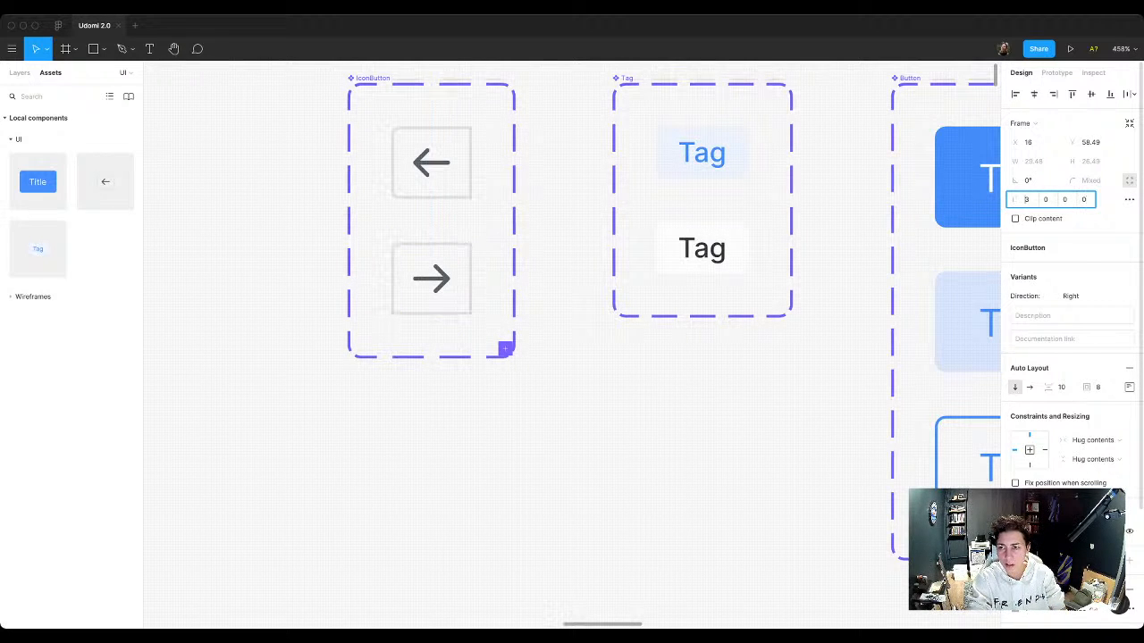
type("0")
Step: Set the top-right and bottom-right corner radii of the Right variant to 3
key("Tab")
type("3")
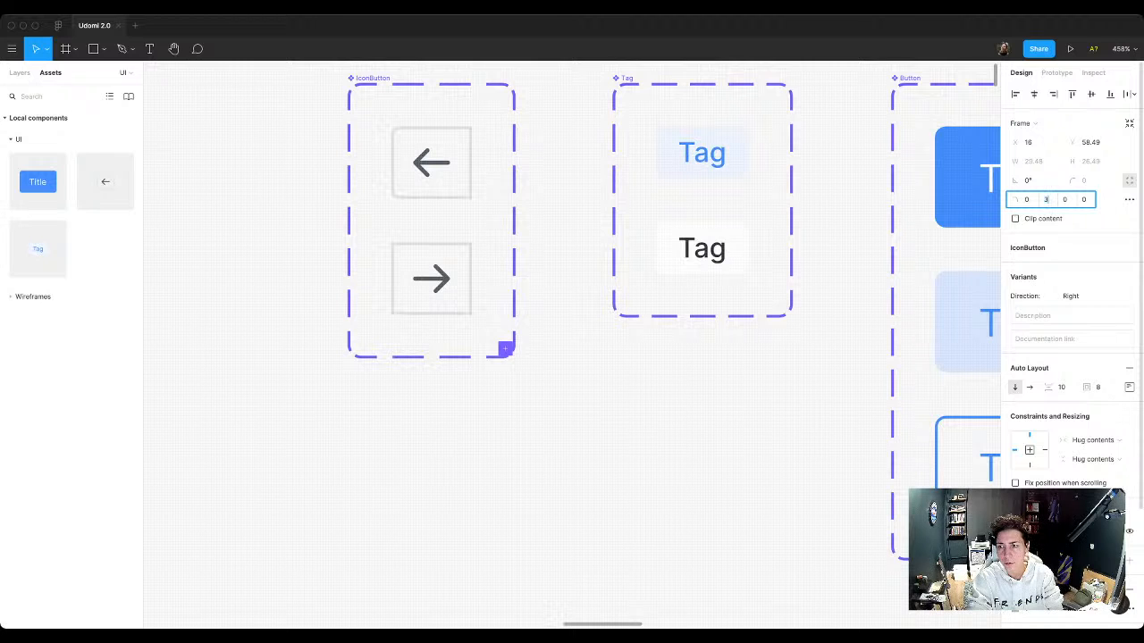
key("Tab")
type("3")
left_click(527, 438)
scroll(536, 438, "down", 10)
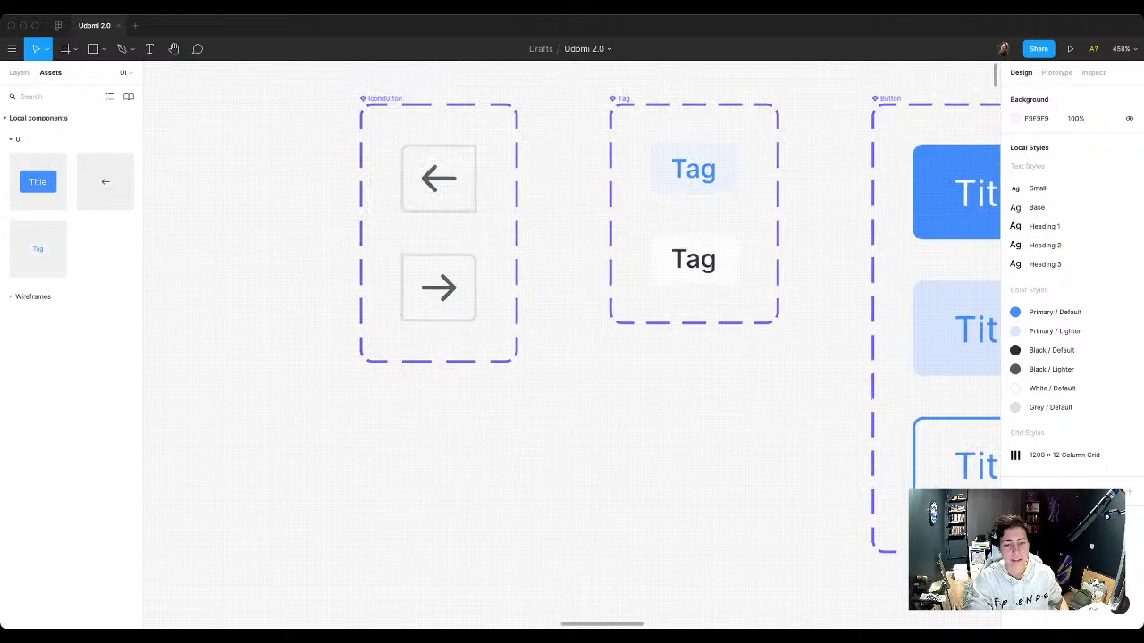
Step: Nudge the right-arrow button in the landing page hero to X 132
scroll(554, 437, "down", 4)
scroll(572, 357, "down", 4)
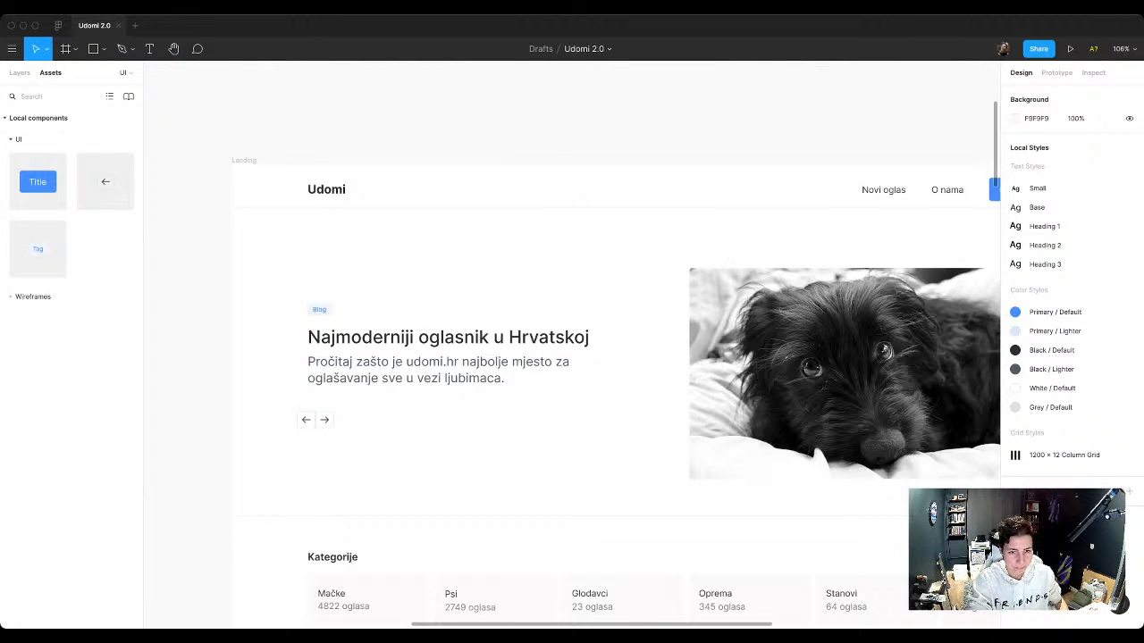
scroll(300, 459, "up", 10)
left_click(324, 419)
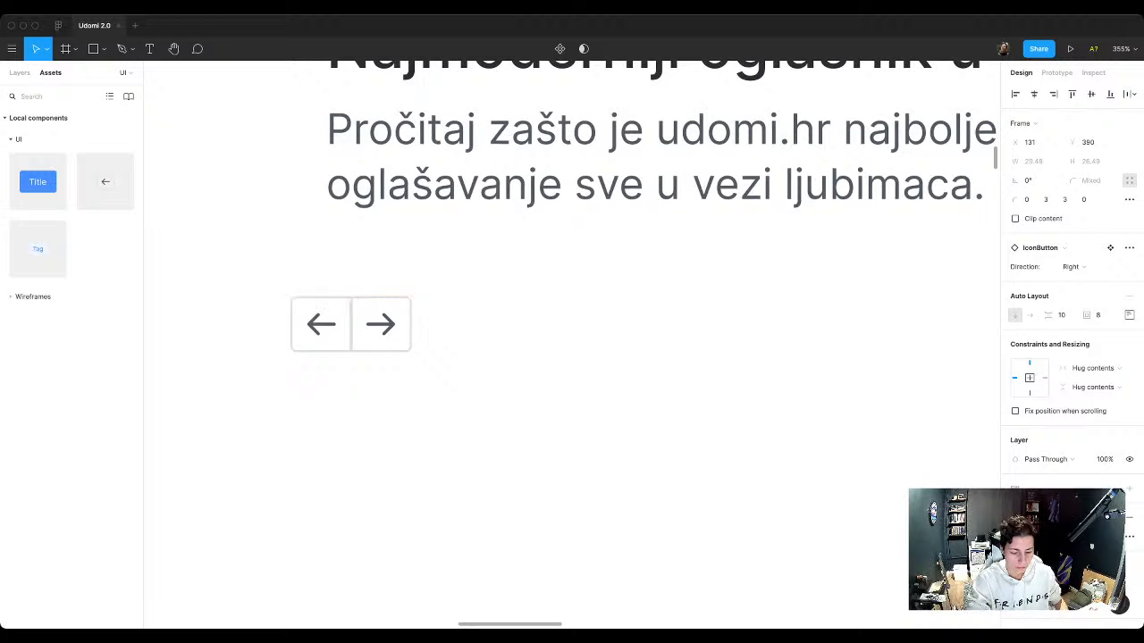
key("Right")
key("Right")
key("Left")
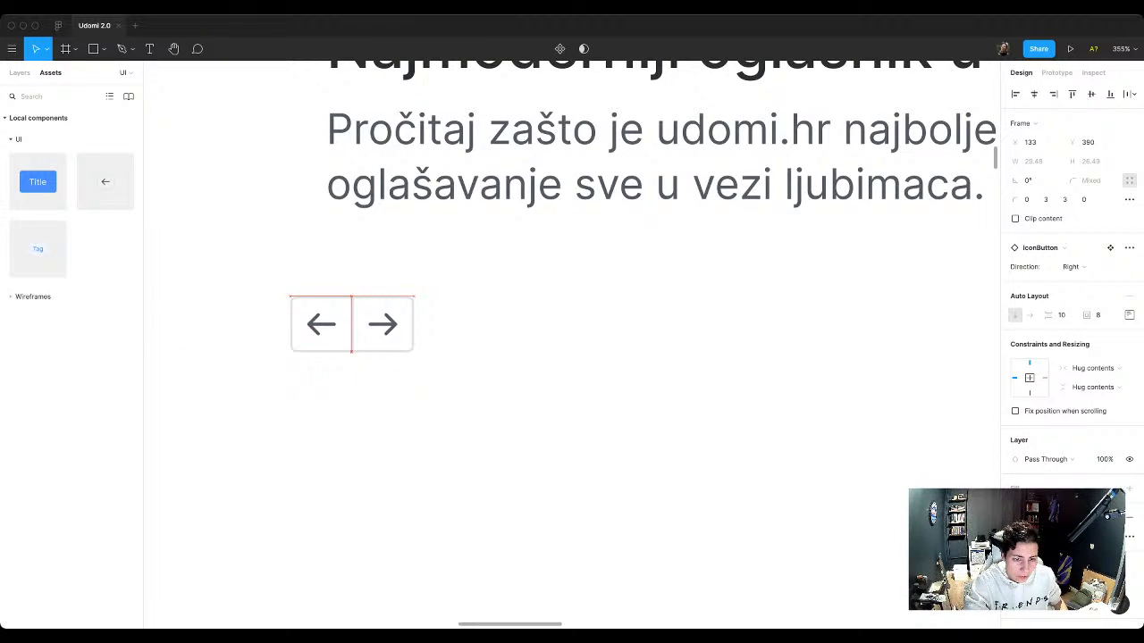
key("Left")
Step: Move the left-arrow button in the hero to X 100, keeping its vertical position
left_click(321, 324)
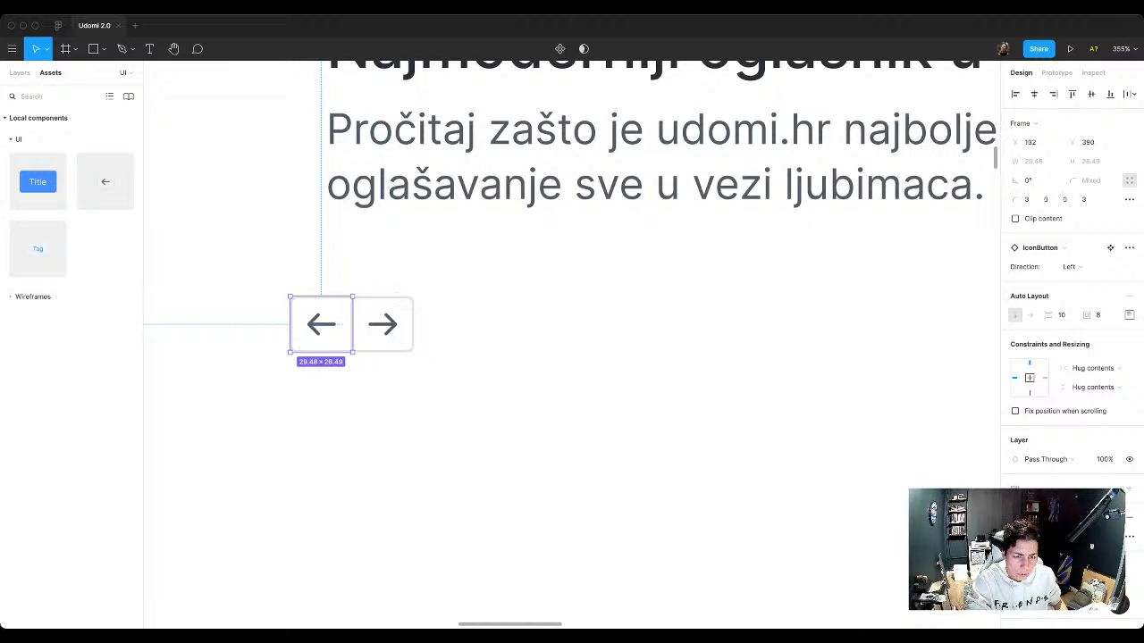
key("Left")
key("Left")
key("Left")
Step: Return to the IconButton component set and select its Left variant
scroll(315, 325, "down", 10)
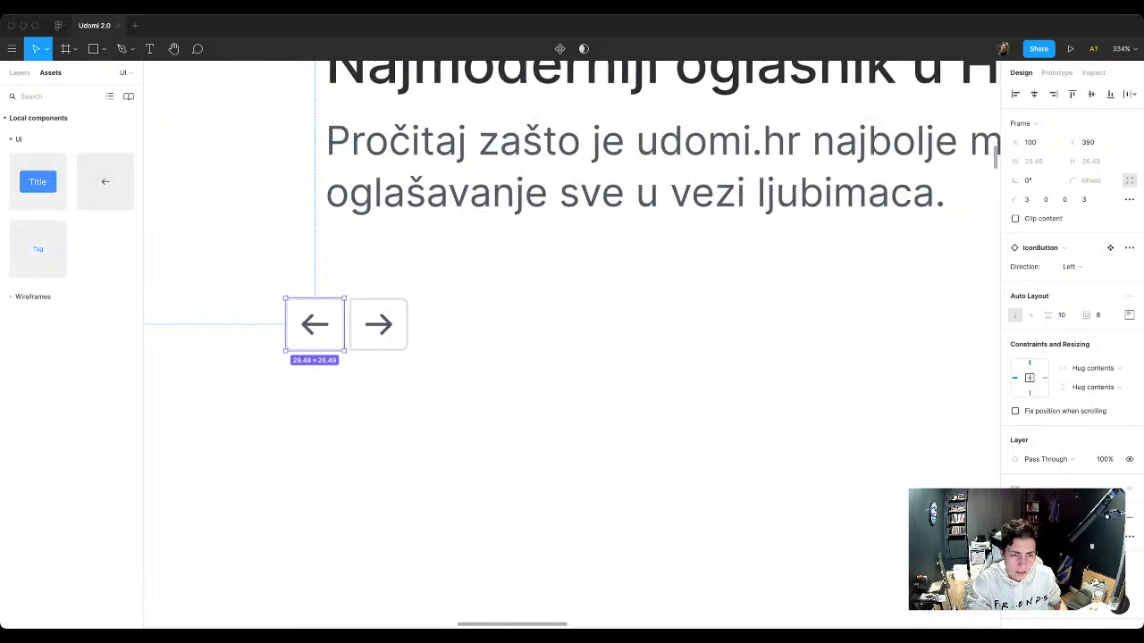
scroll(314, 325, "up", 4)
scroll(423, 238, "up", 10)
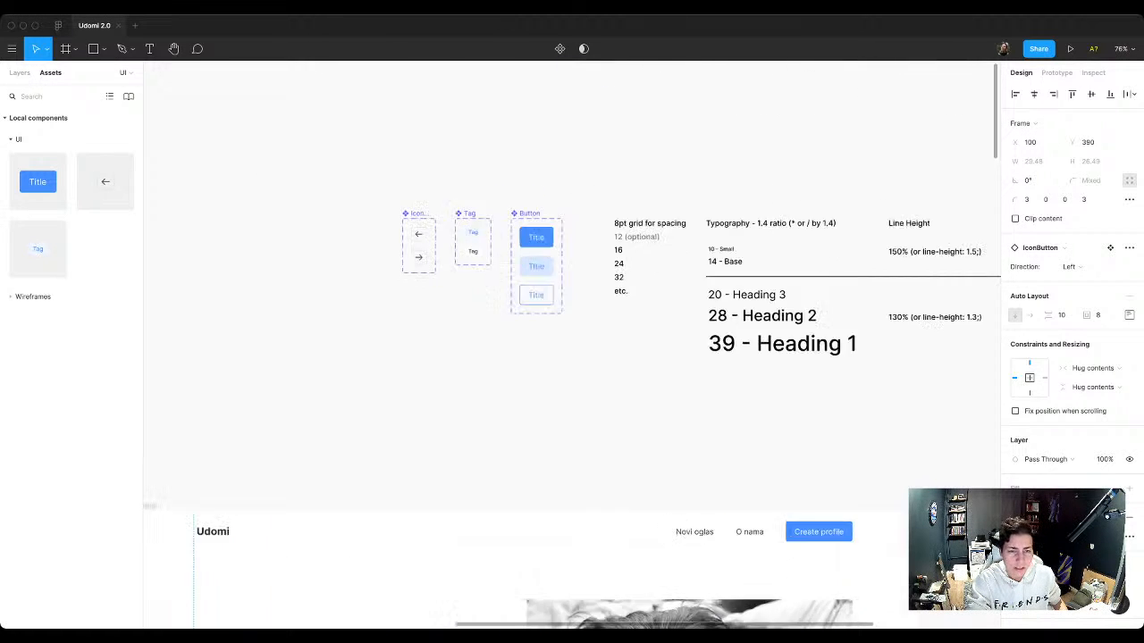
left_click(423, 239)
scroll(405, 239, "down", 3)
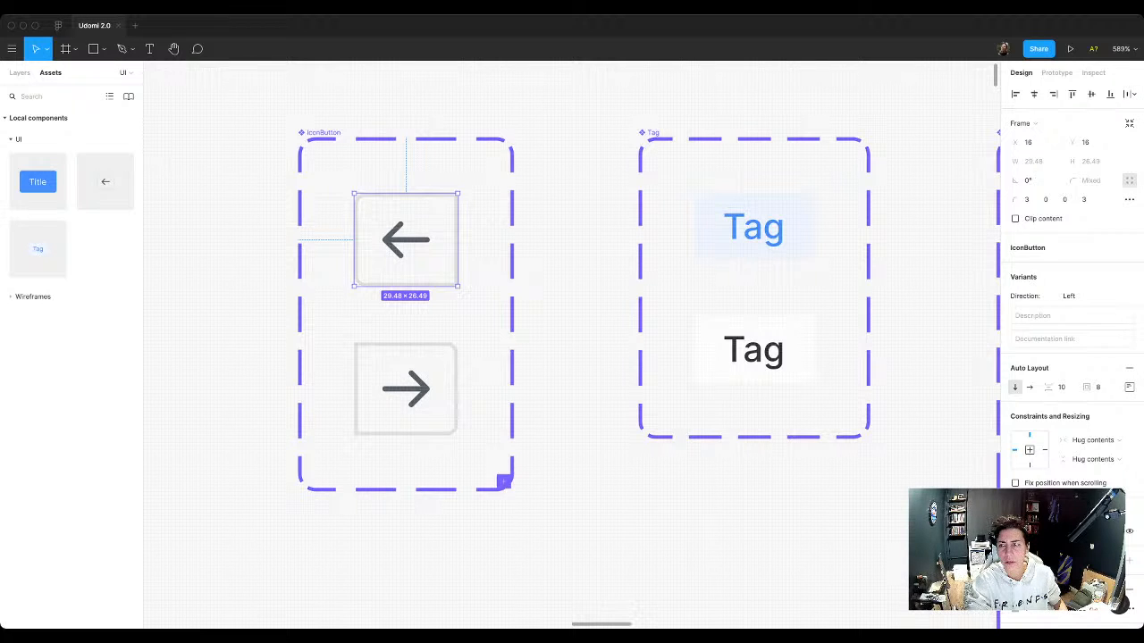
left_click_drag(458, 286, 463, 288)
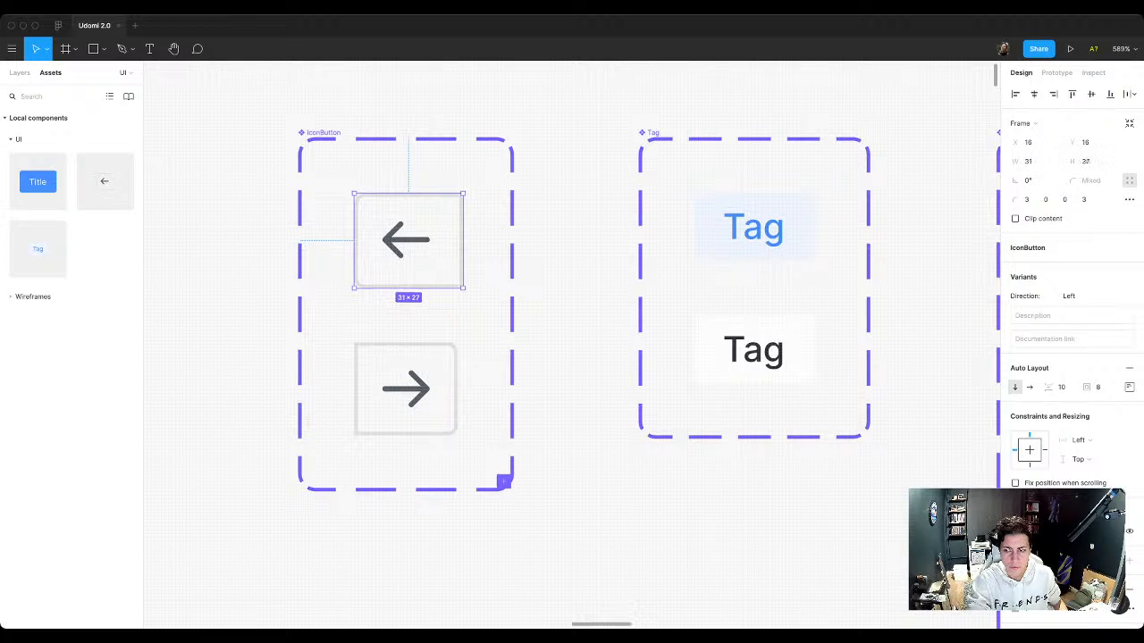
left_click(1129, 387)
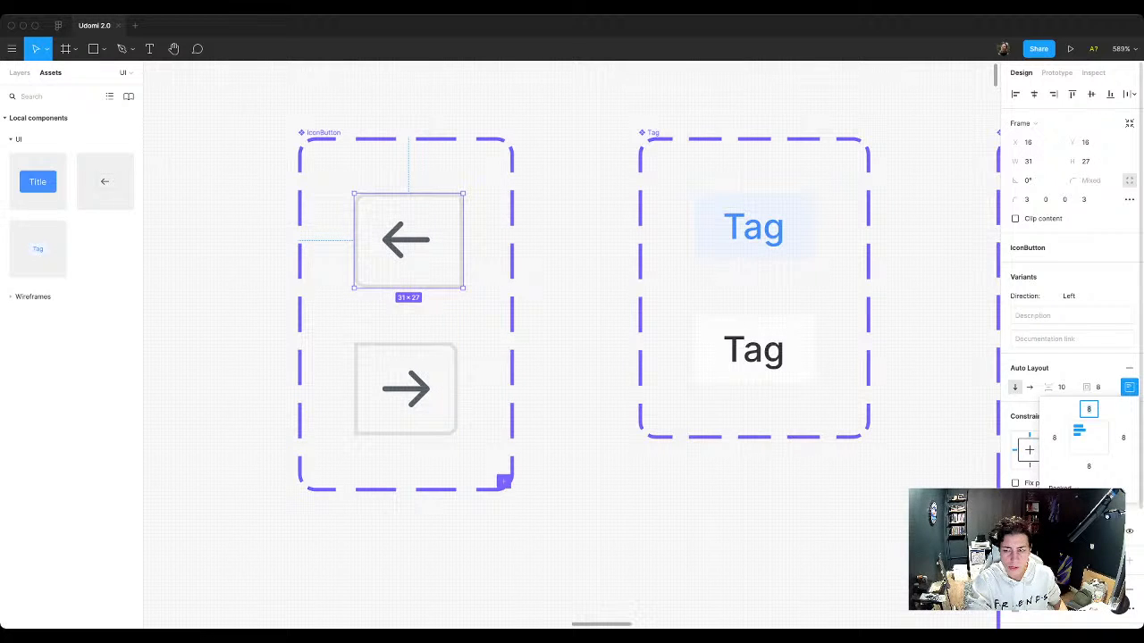
left_click(1130, 387)
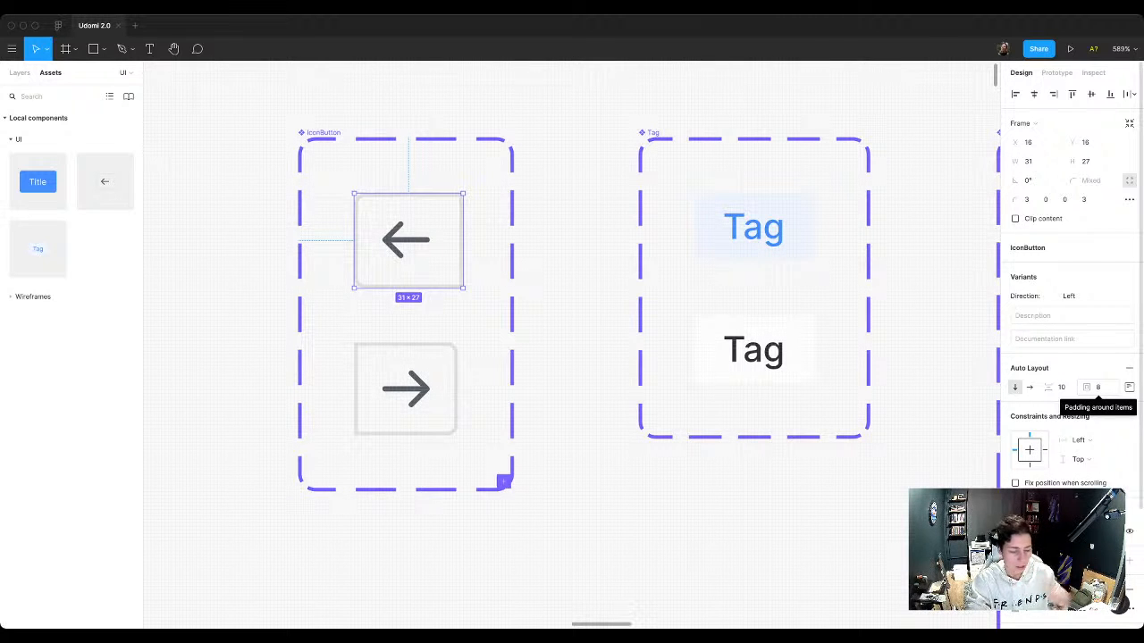
key("super+z")
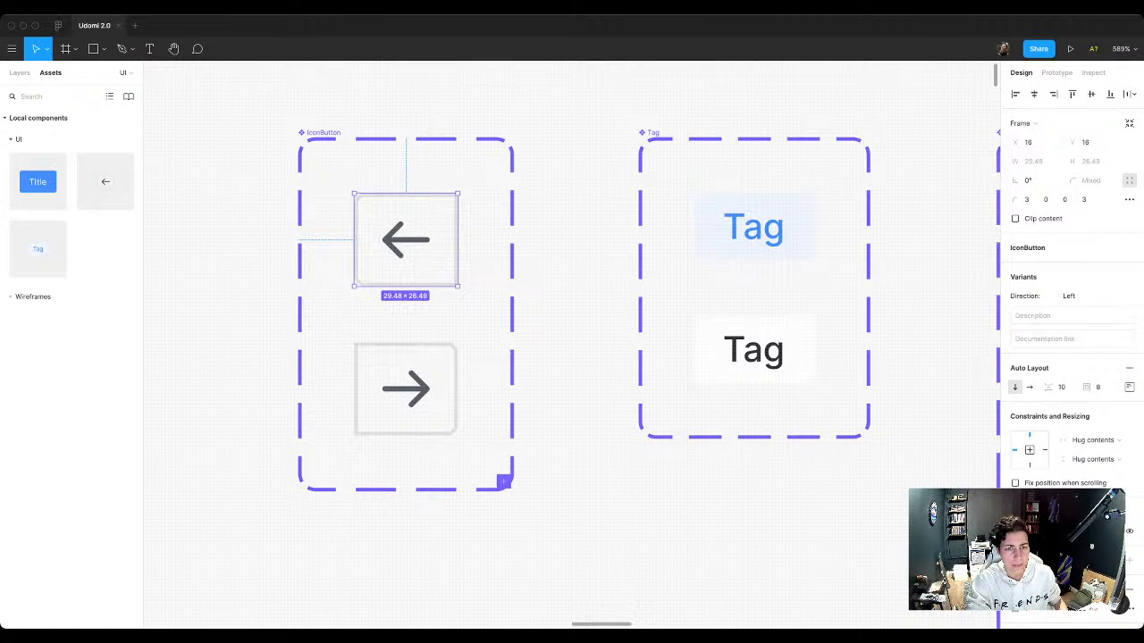
Step: Resize the arrow vector inside the Left variant to a width of 13 and a height of 10
key("Return")
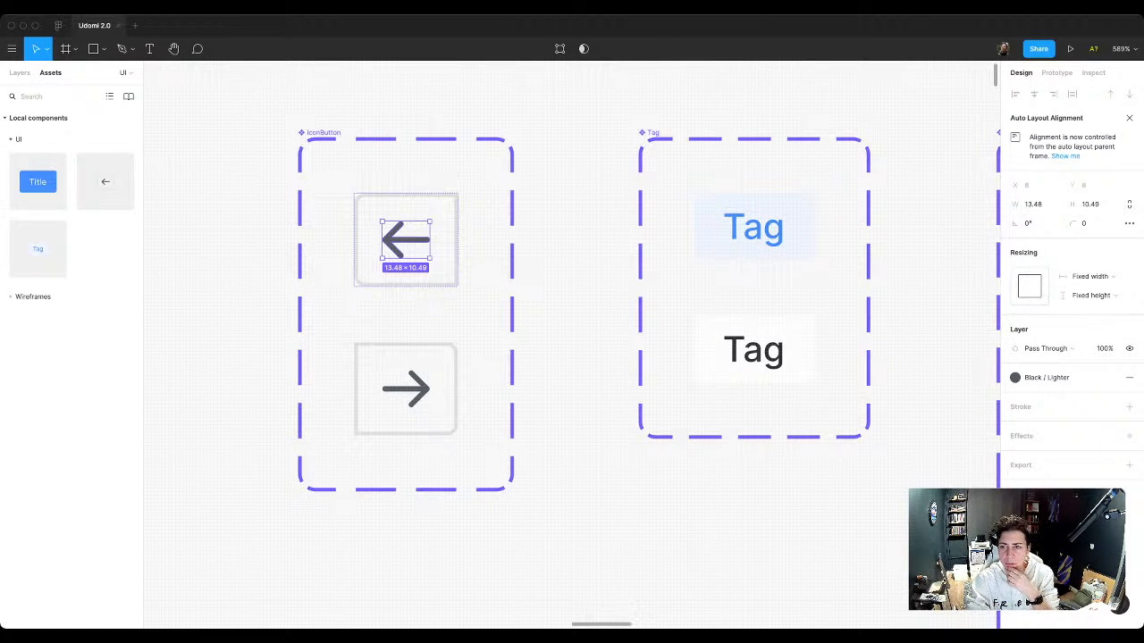
left_click(1034, 204)
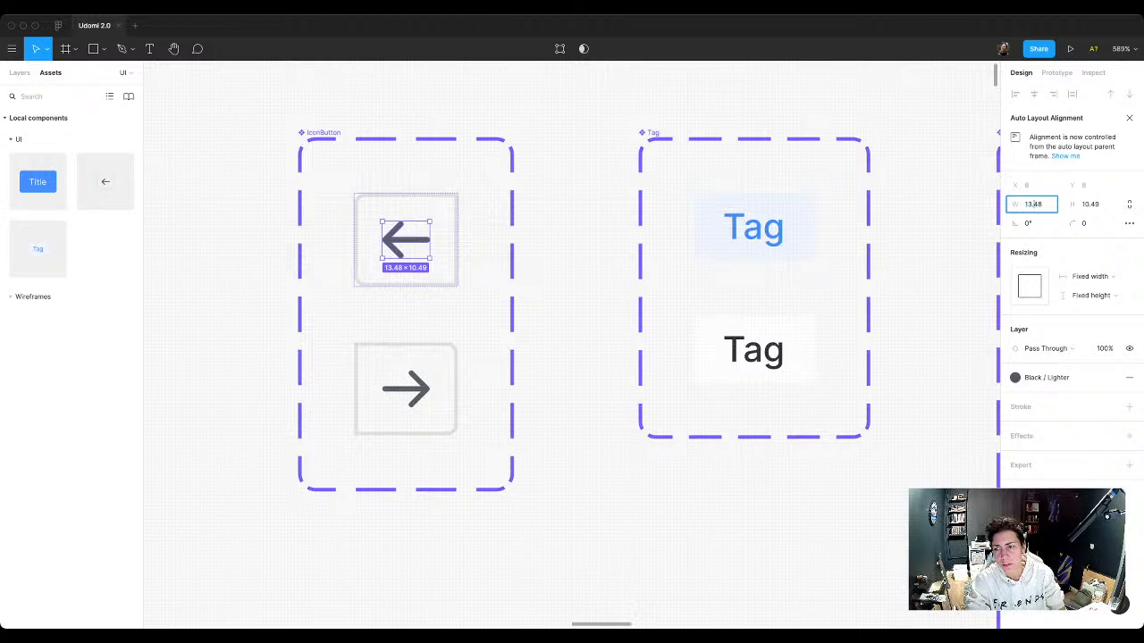
key("Tab")
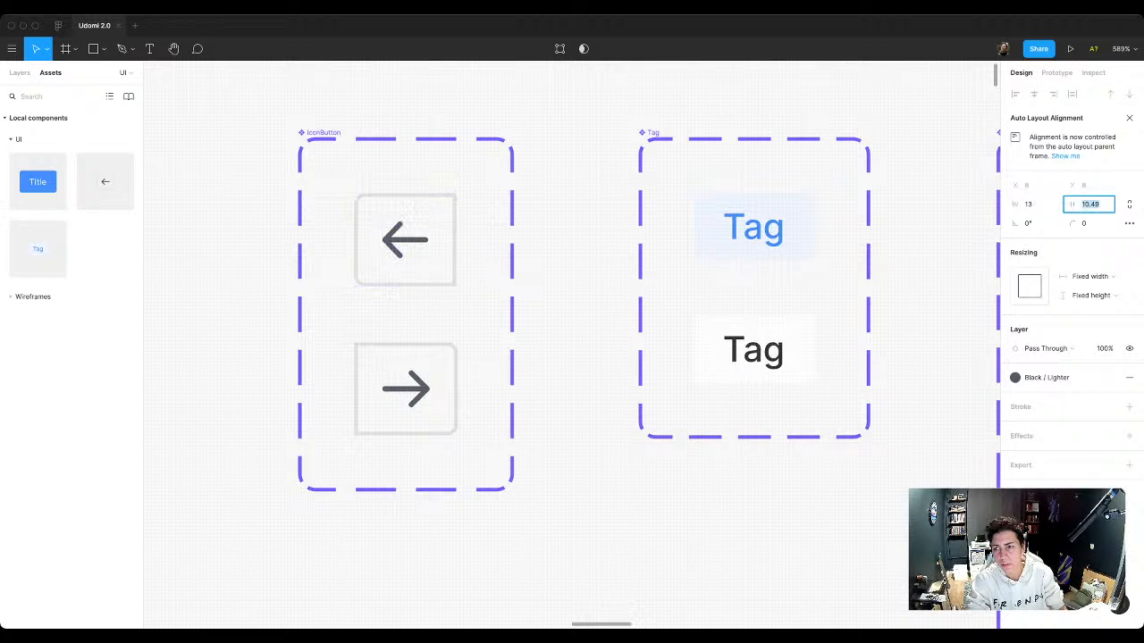
type("10")
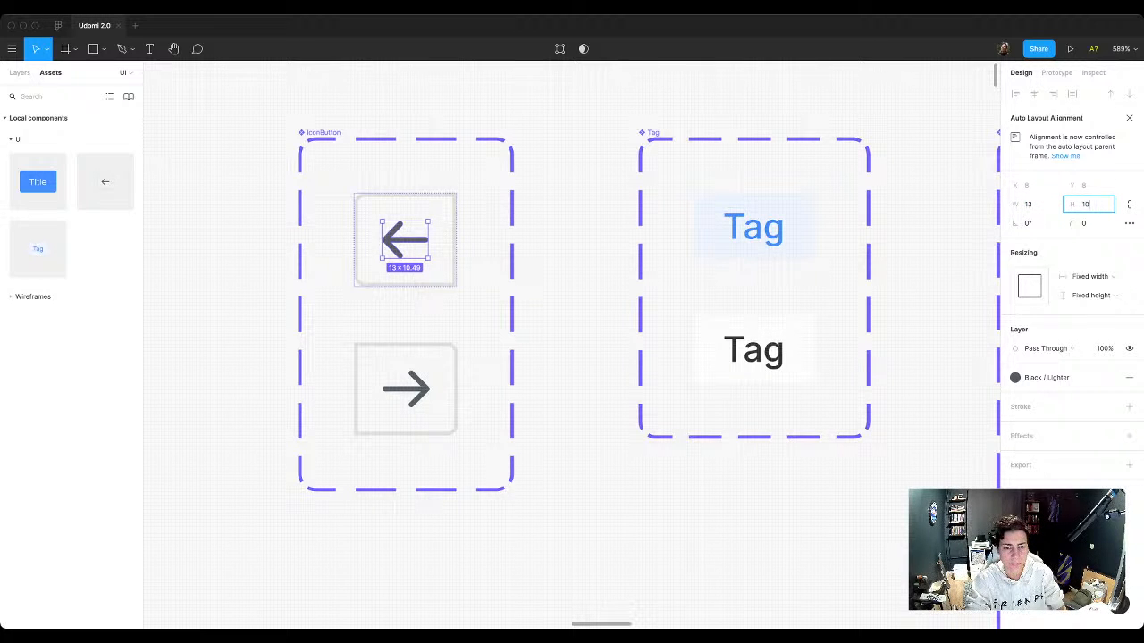
Step: Resize the arrow vector inside the IconButton's Right variant to a width of 13 and a height of 10
double_click(406, 389)
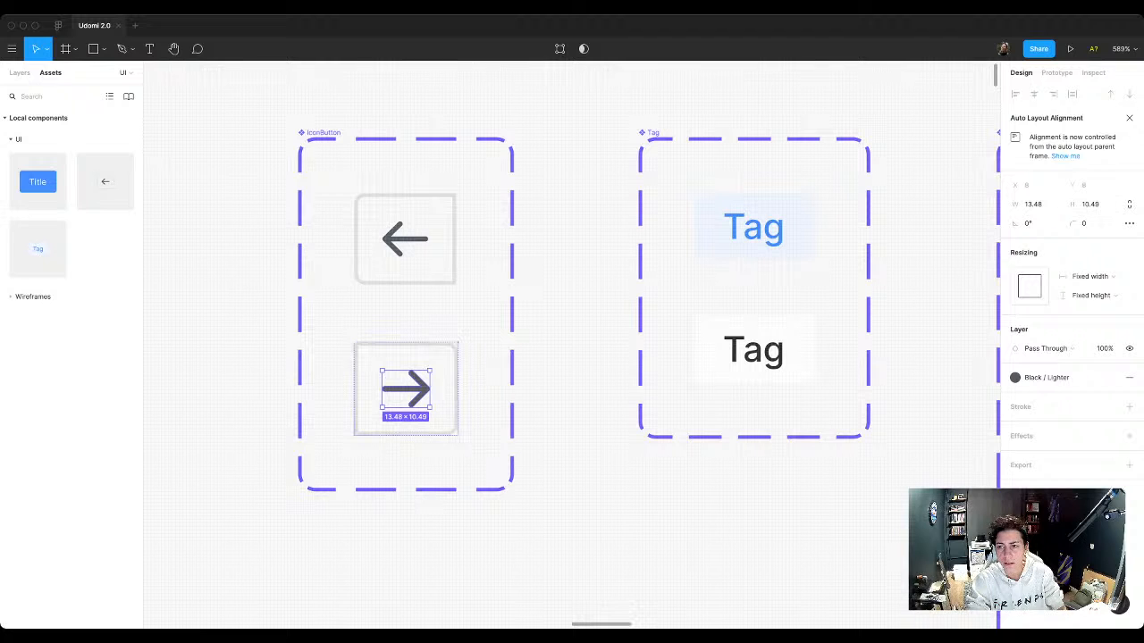
double_click(1034, 205)
key("BackSpace")
key("BackSpace")
key("BackSpace")
double_click(1092, 205)
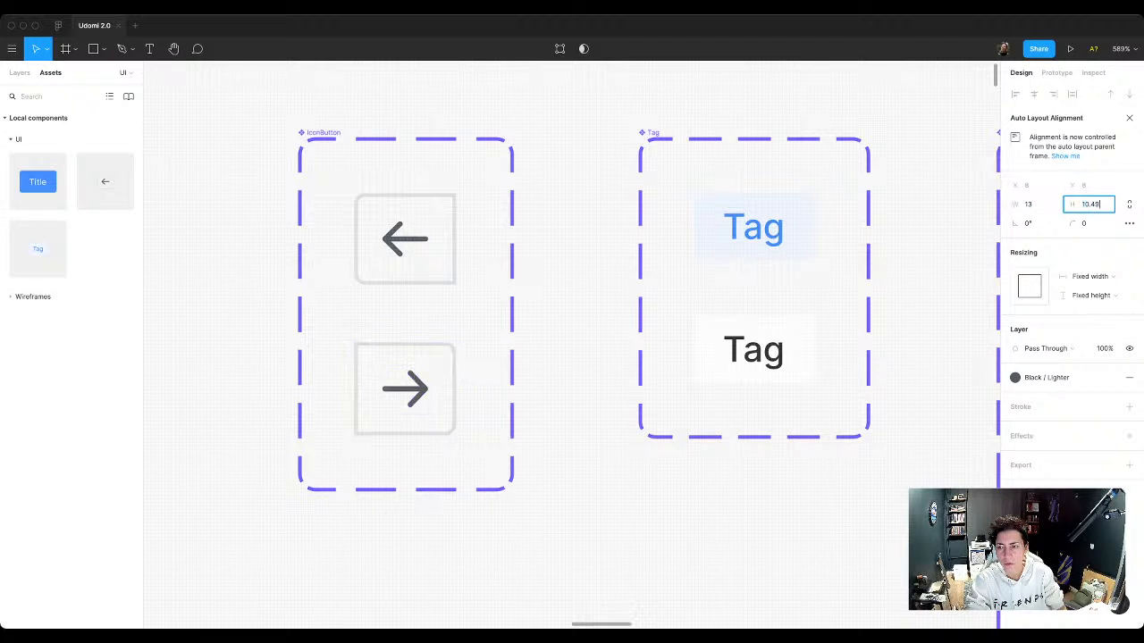
key("BackSpace")
key("BackSpace")
key("Return")
key("Escape")
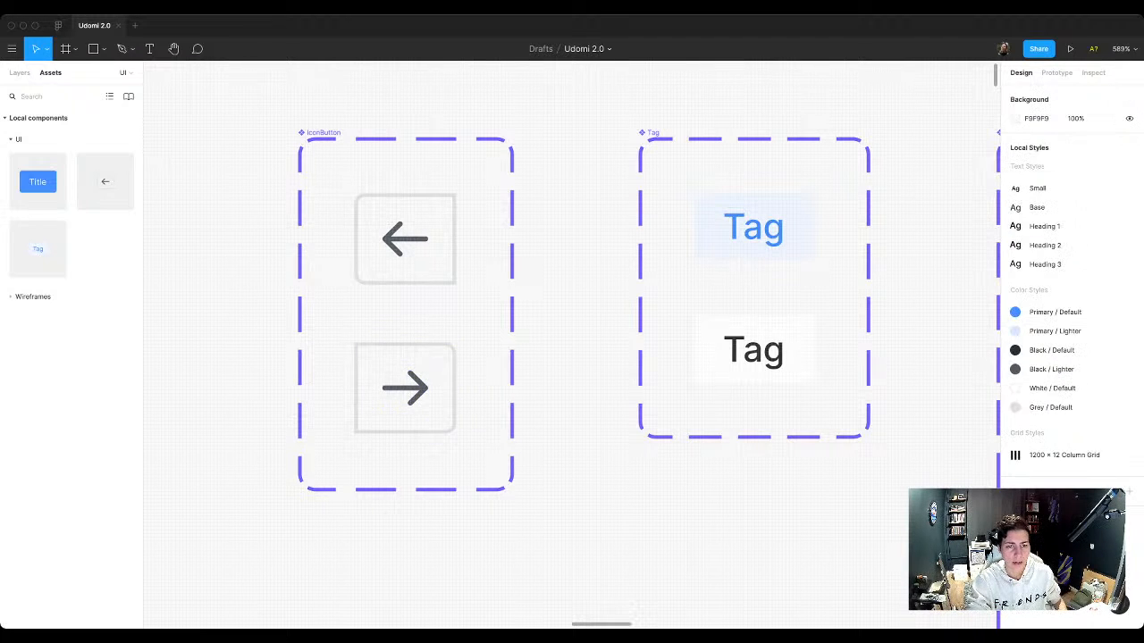
Step: Nudge the right-arrow button in the landing page hero to X 128 so its border overlaps the left-arrow button's
scroll(604, 391, "down", 5)
scroll(604, 391, "down", 10)
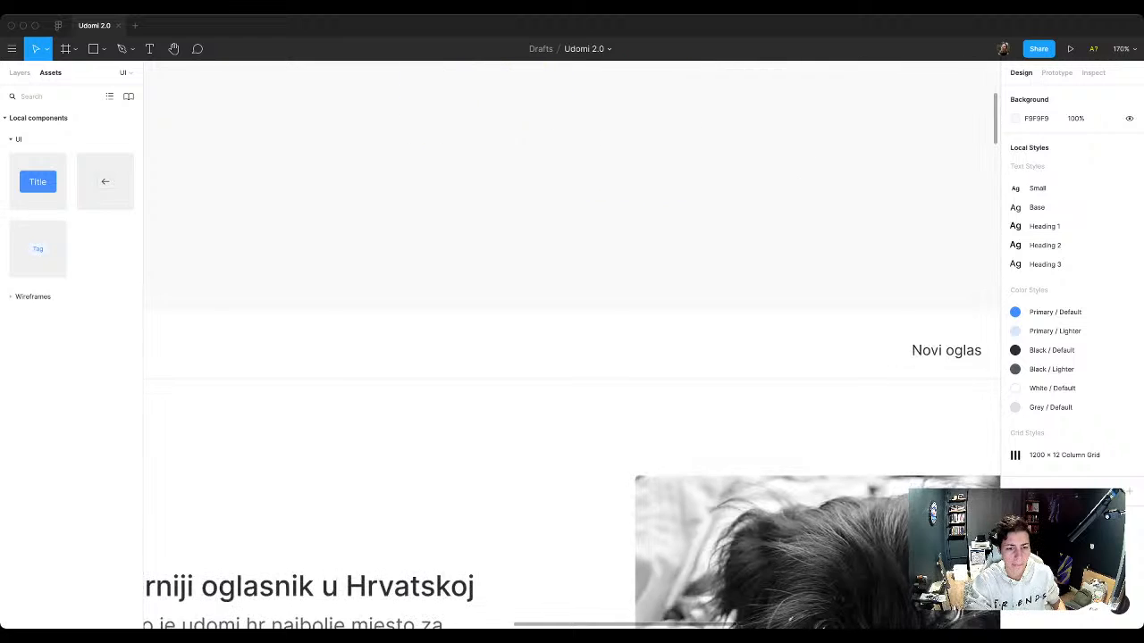
scroll(347, 393, "left", 4)
scroll(346, 393, "up", 3)
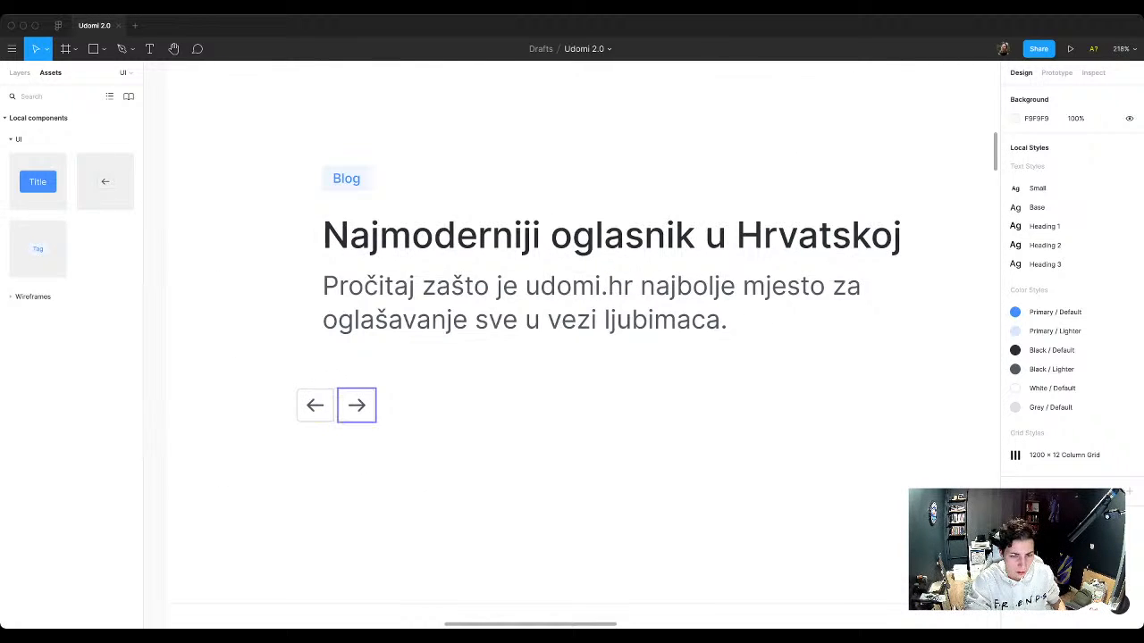
left_click(357, 406)
scroll(321, 412, "up", 10)
key("Left")
key("Left")
key("Left")
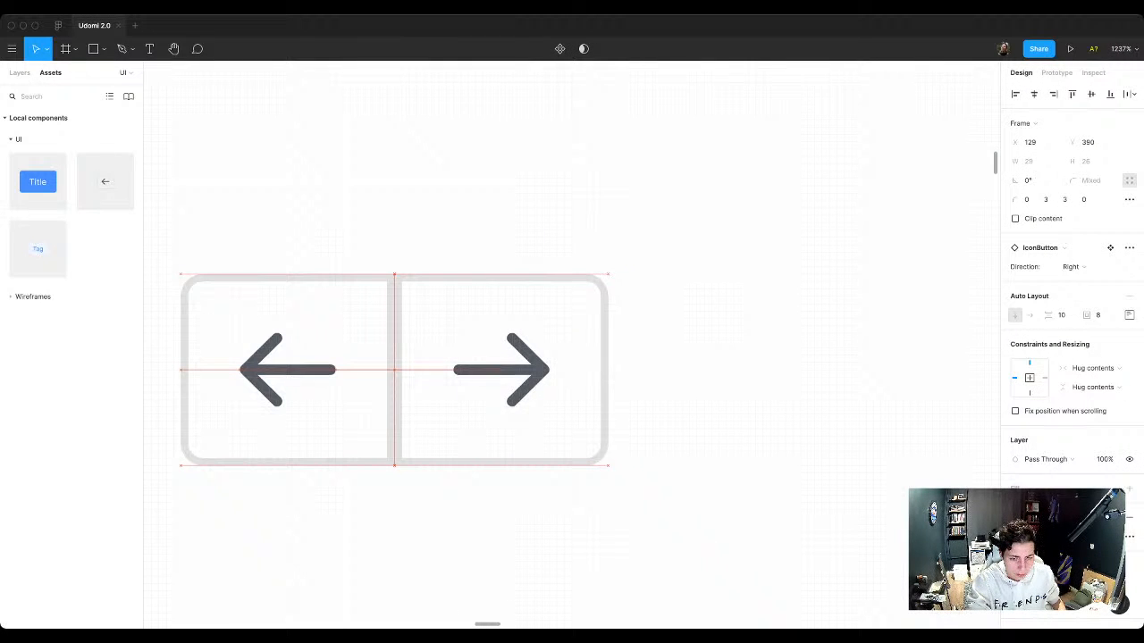
key("Left")
Step: Group the hero's left-arrow and right-arrow buttons and name the group "Carusel navigation"
scroll(673, 404, "down", 6)
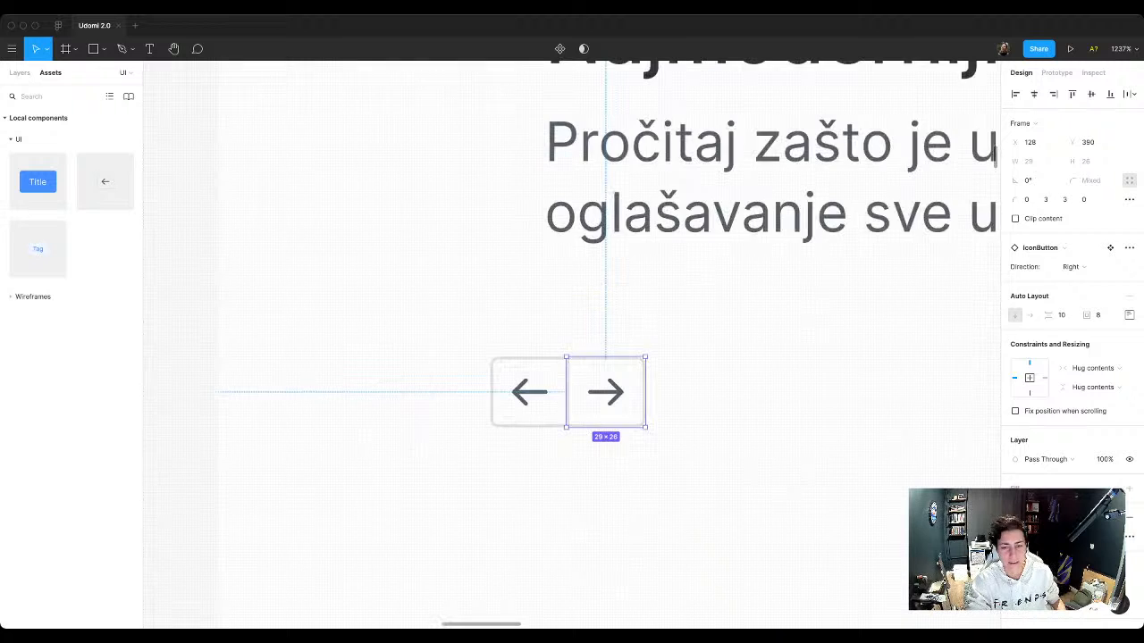
left_click_drag(678, 472, 529, 380)
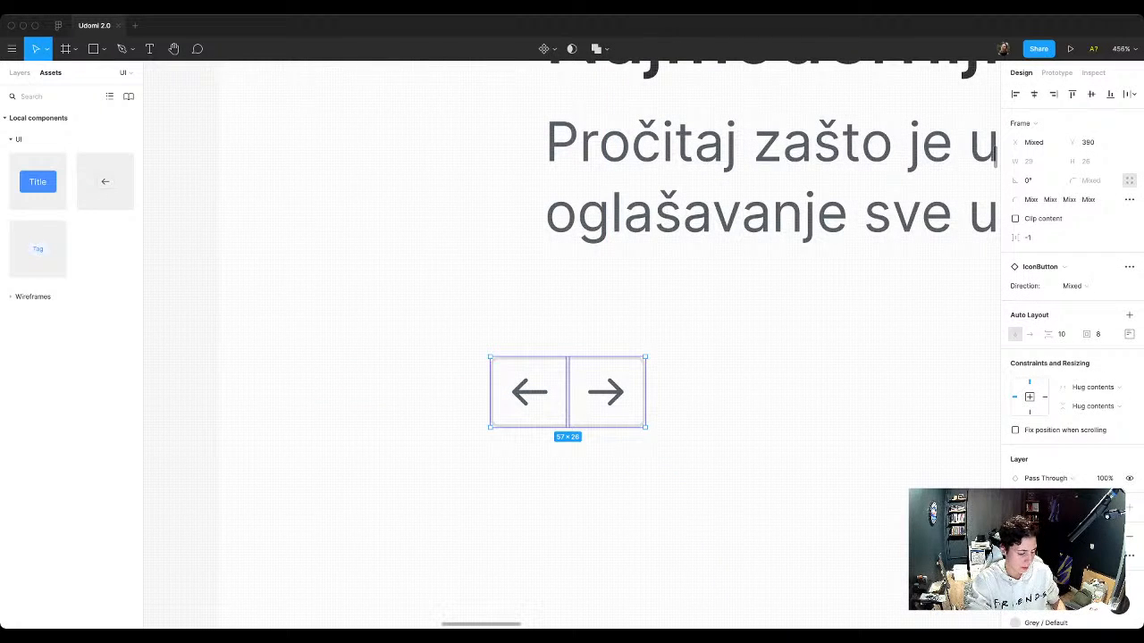
key("super+g")
key("alt+1")
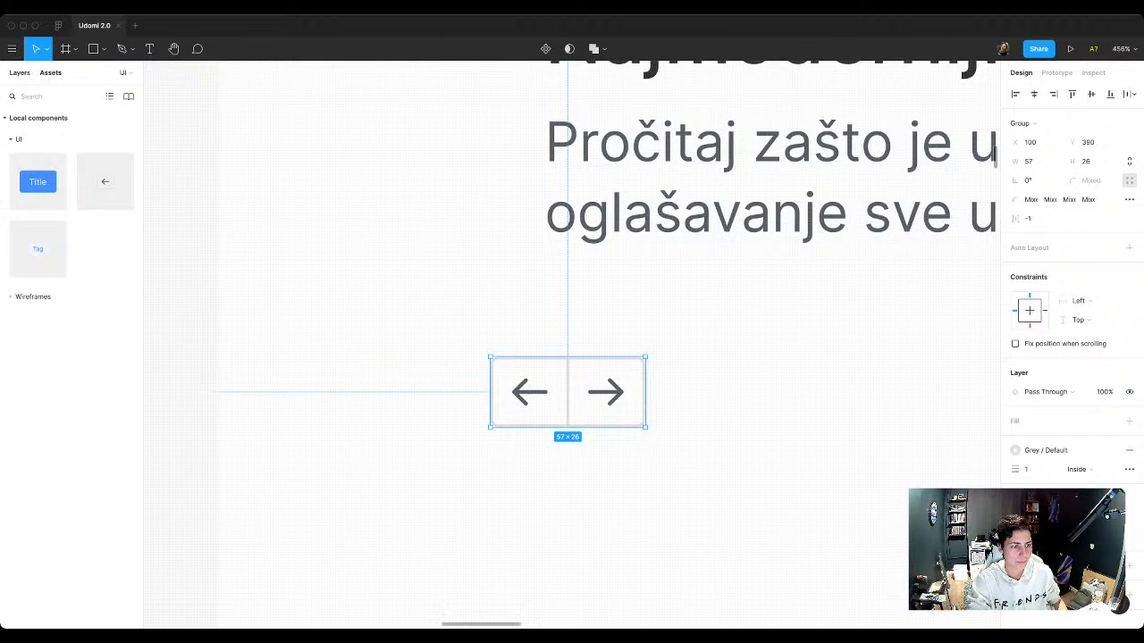
key("super+r")
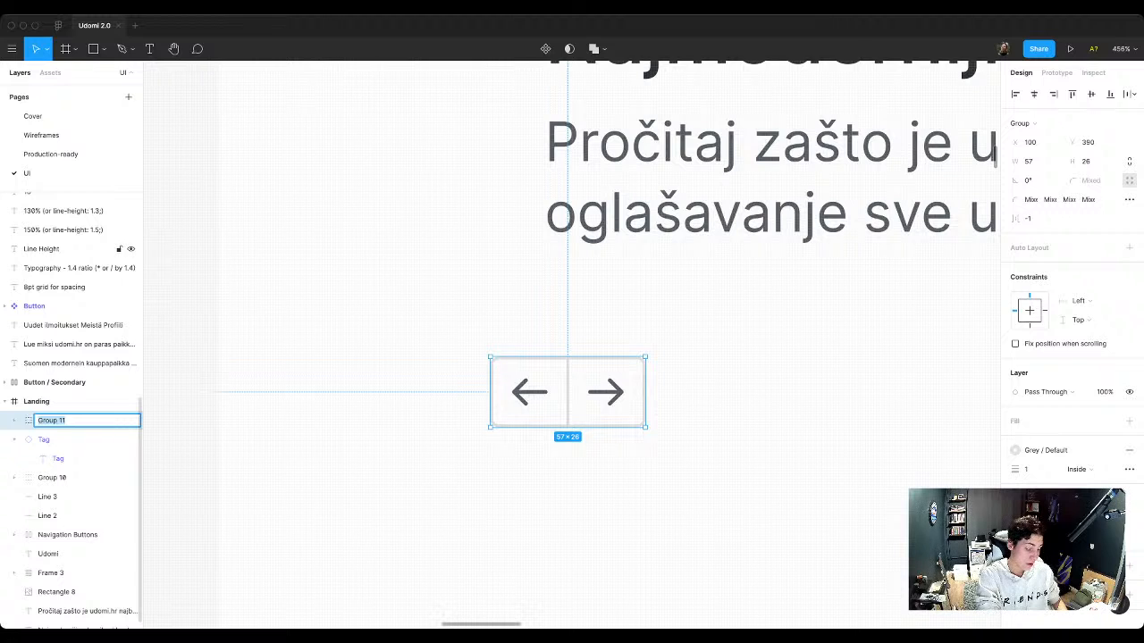
type("N")
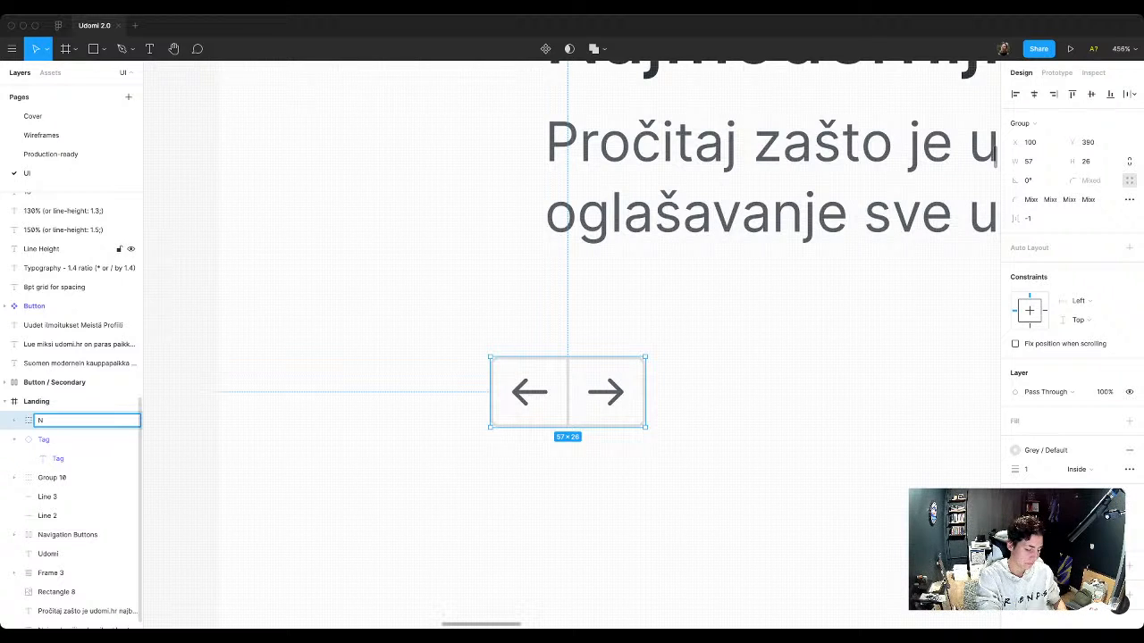
type("aCaru")
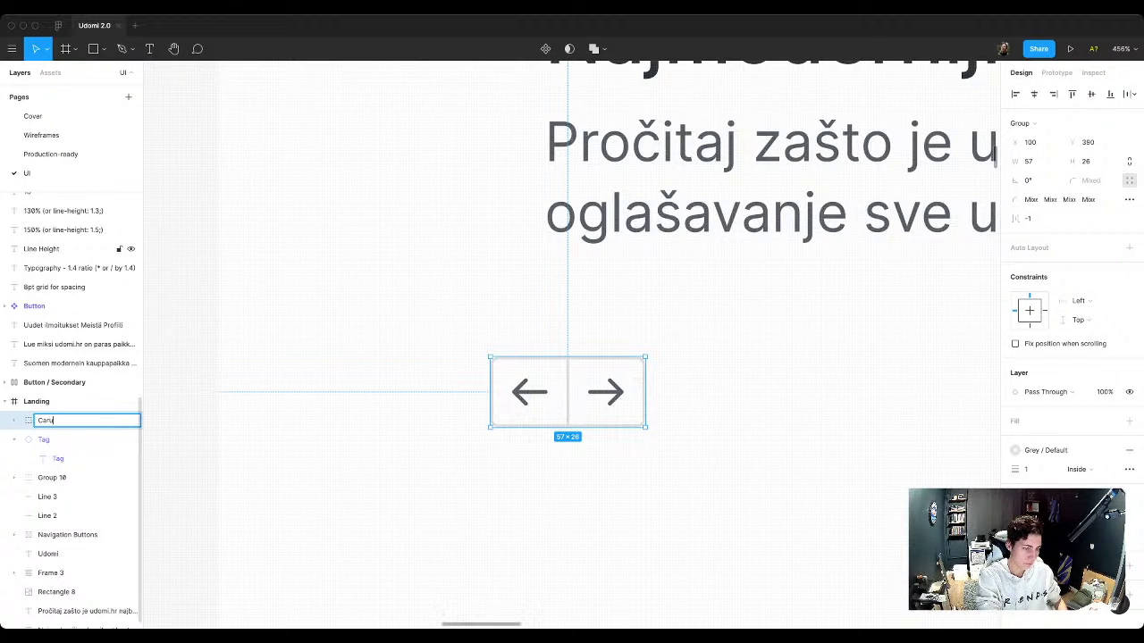
type("sel Navigation")
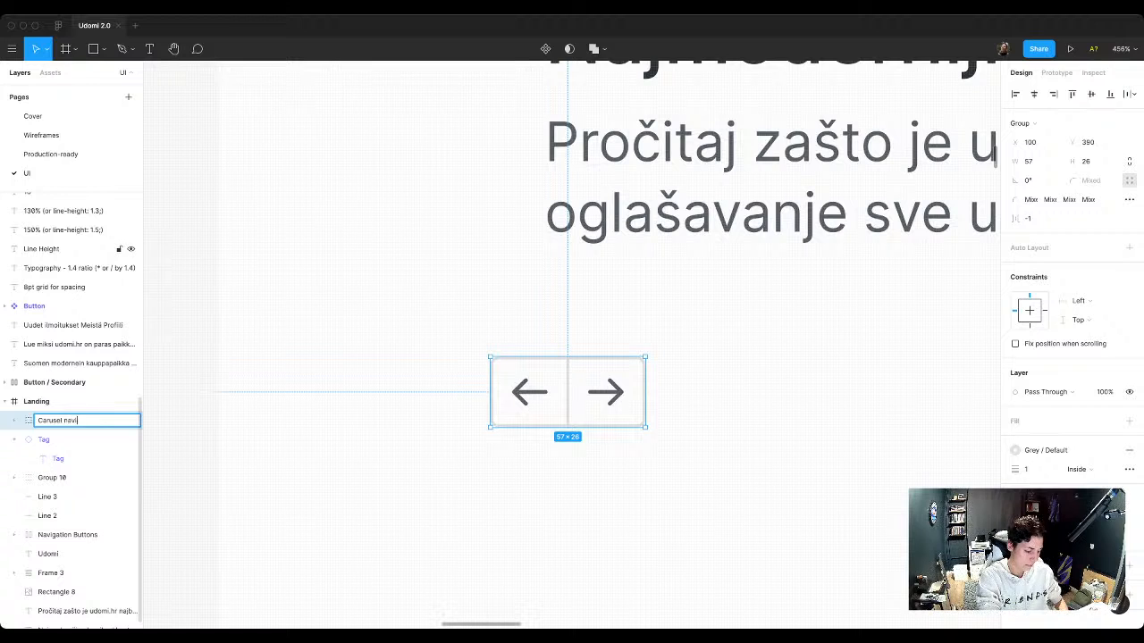
key("Return")
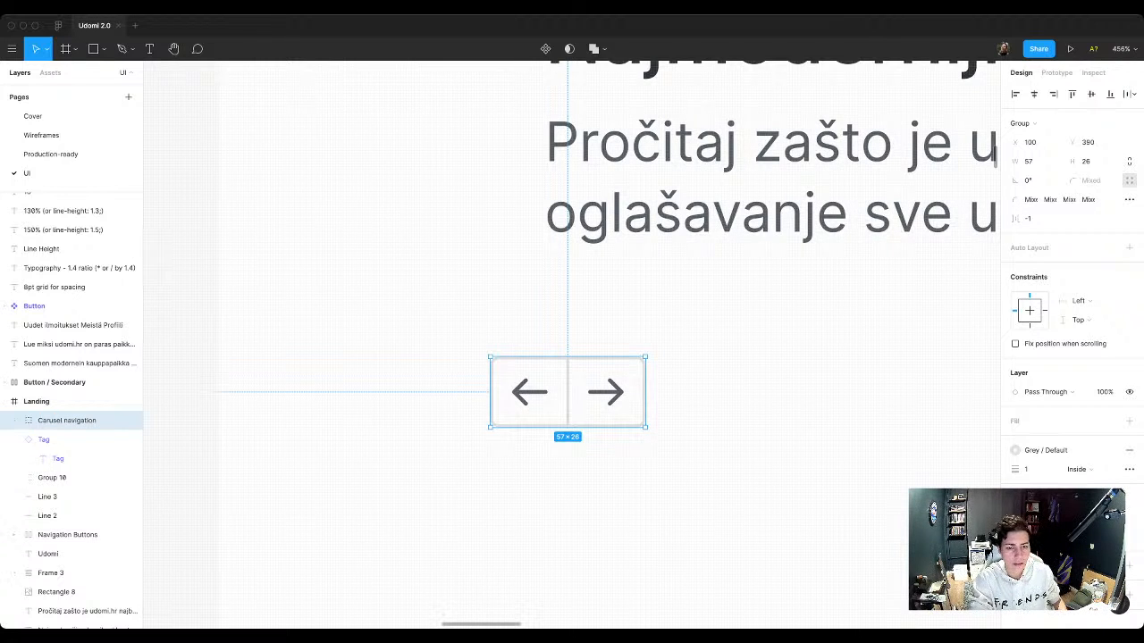
Step: Align the Carusel navigation group with the hero text's left edge at X 120 and place it at Y 406
scroll(473, 393, "down", 3)
scroll(474, 393, "right", 3)
scroll(452, 462, "down", 3)
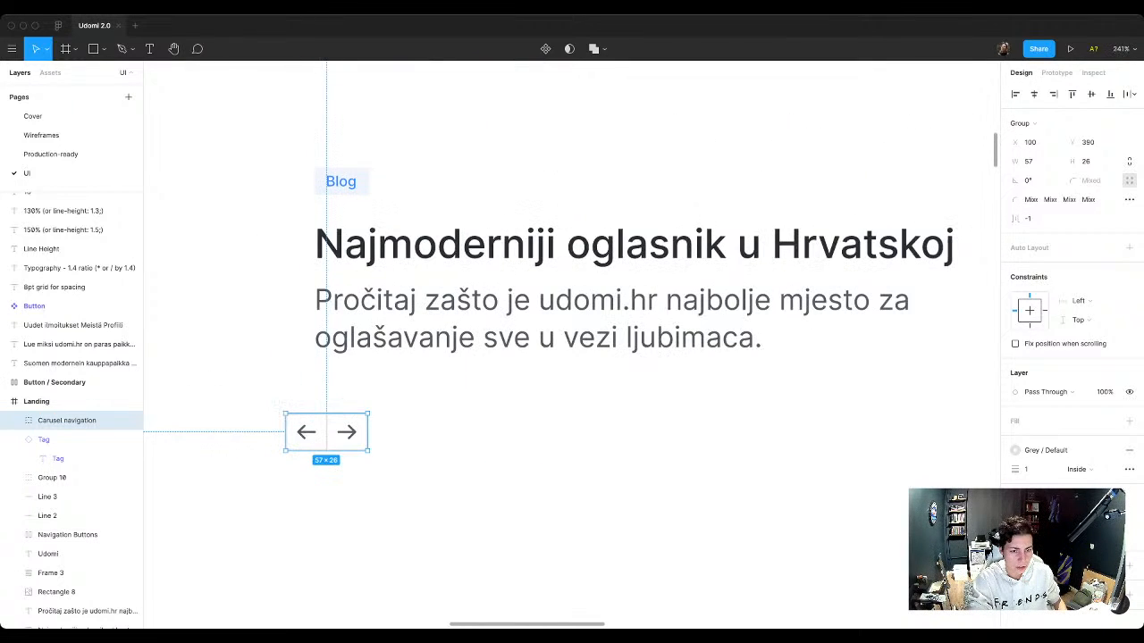
left_click_drag(327, 432, 355, 375)
key("shift+Down")
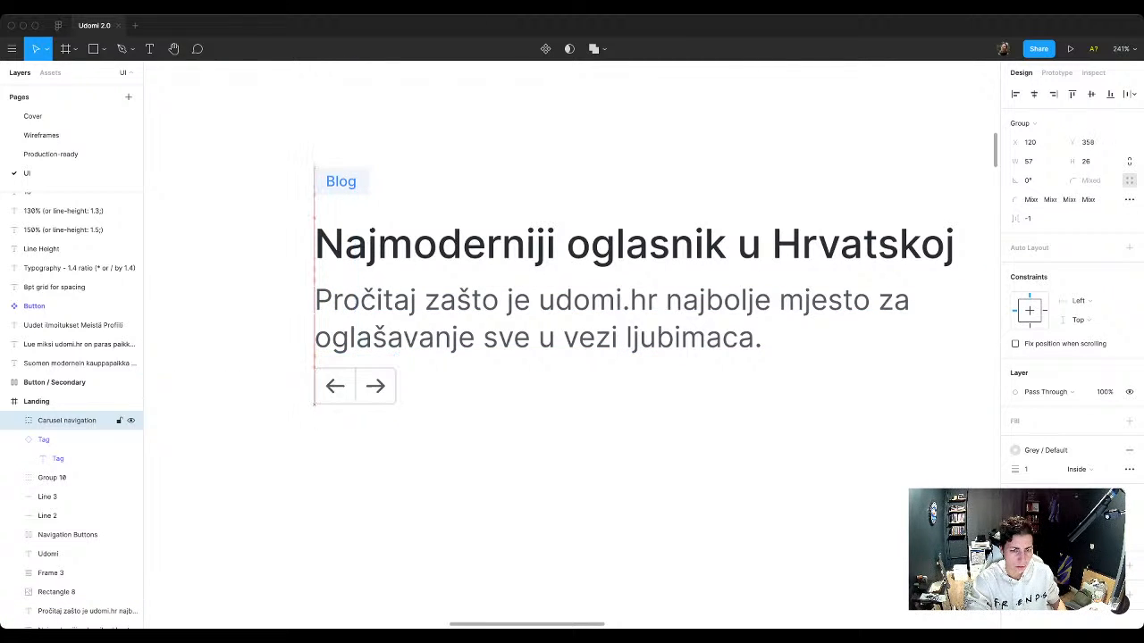
key("shift+Down")
key("shift+Down")
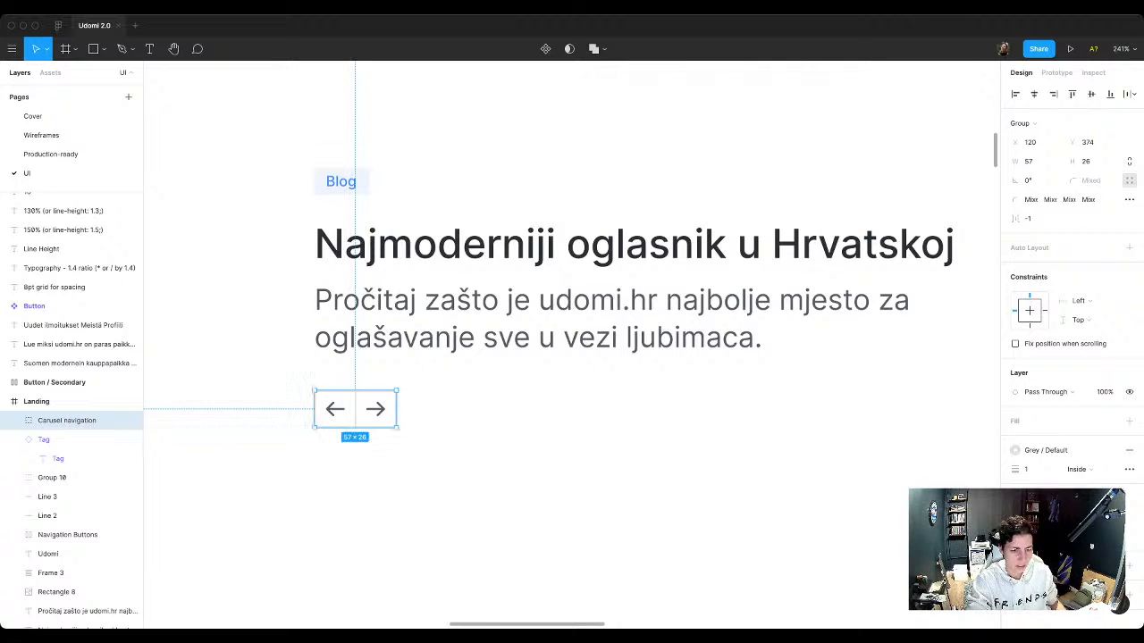
key("shift+Down")
key("shift+Down")
key("shift+Down")
key("shift+Down")
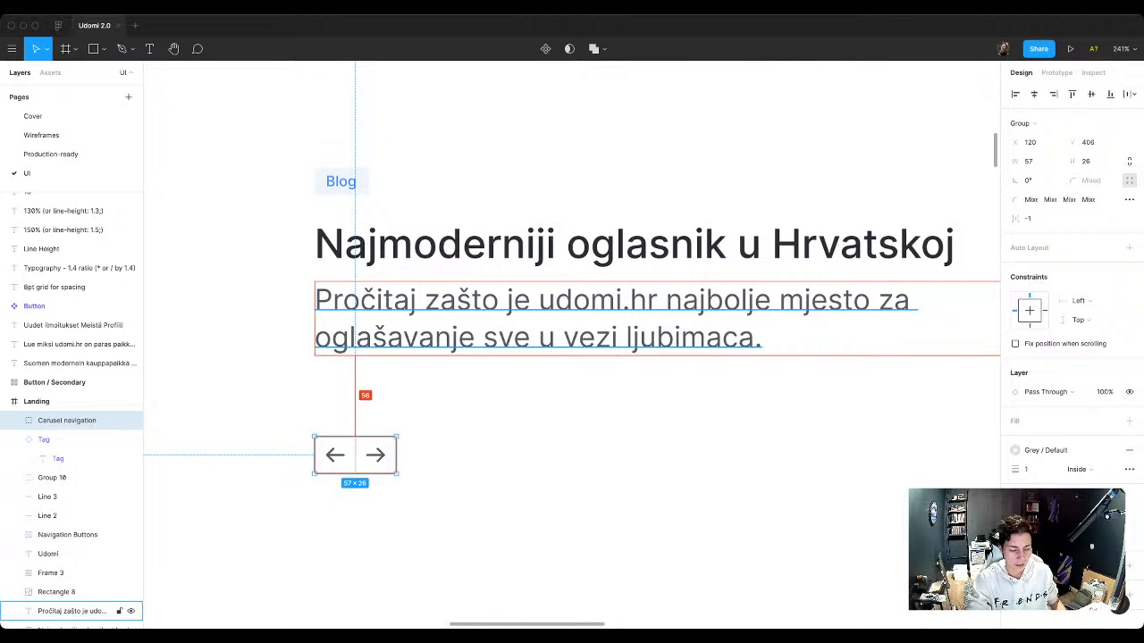
Step: Try smaller gaps, such as 48, between the hero description and the Carusel navigation group, and return to a gap of 56
key("shift+Up")
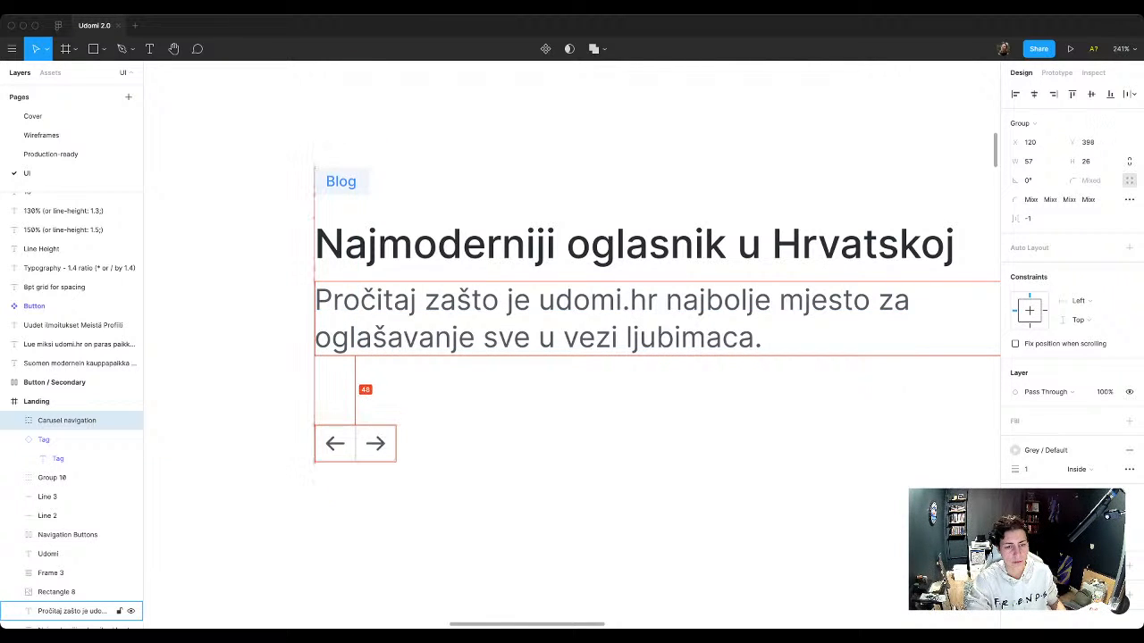
key("shift+Up")
key("shift+Down")
key("shift+Down")
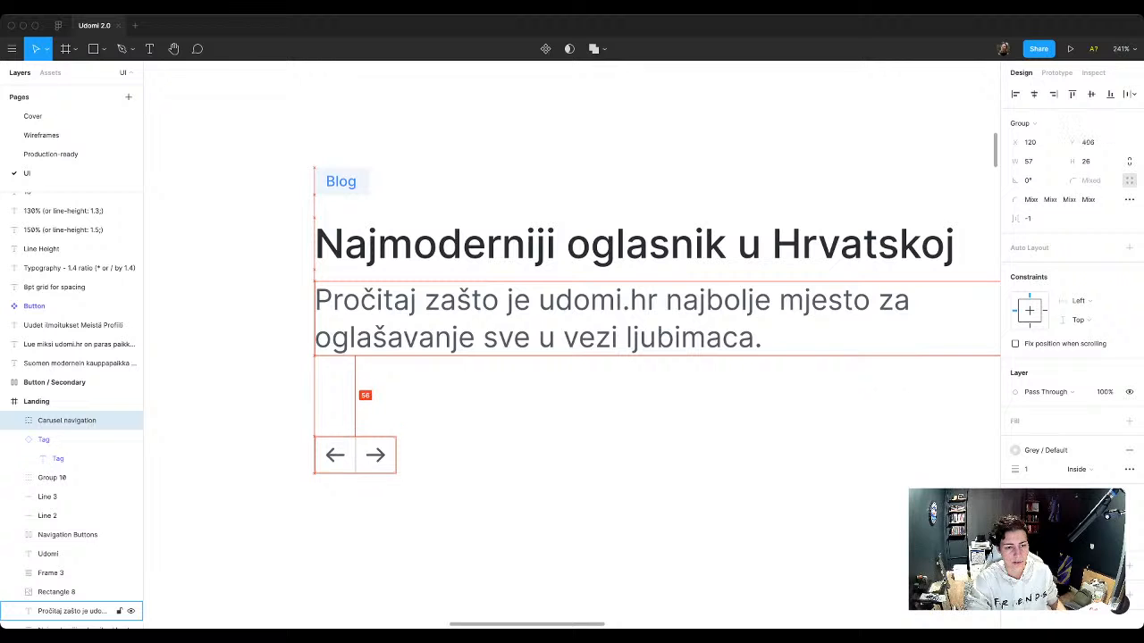
key("shift+Up")
key("shift+Up")
key("shift+Up")
key("shift+Down")
key("shift+Down")
key("shift+Down")
Step: Move the Carusel navigation group down to Y 471, in line with the bottom edge of the hero's dog photo
scroll(394, 357, "down", 10)
scroll(442, 365, "up", 7)
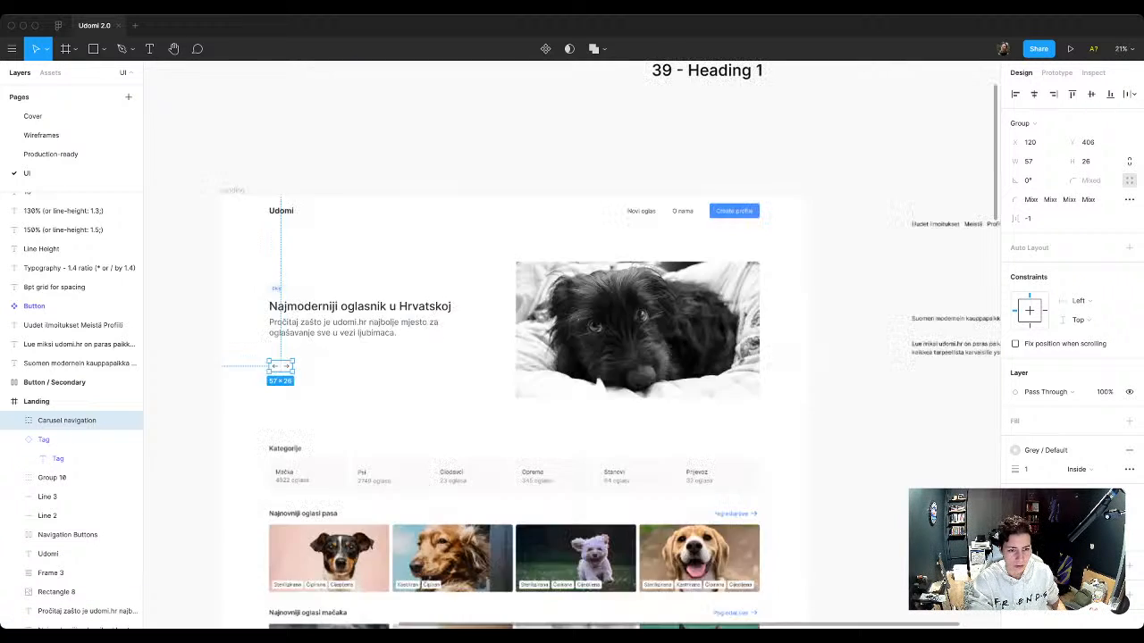
scroll(397, 348, "down", 1)
scroll(396, 349, "left", 2)
scroll(397, 348, "up", 1)
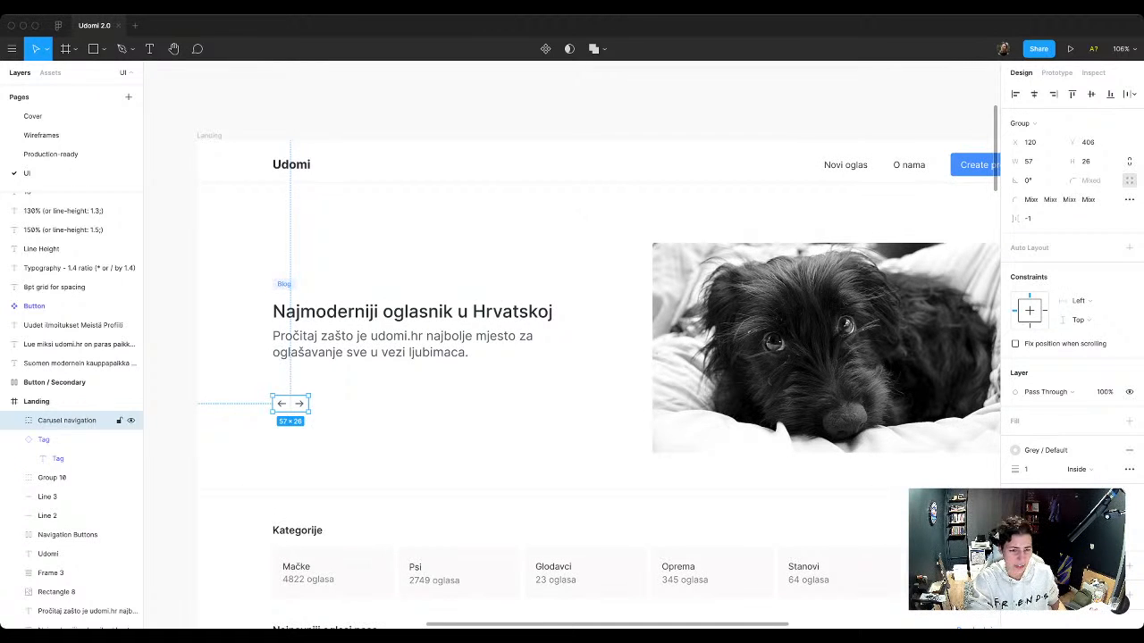
left_click(352, 409)
left_click(291, 404)
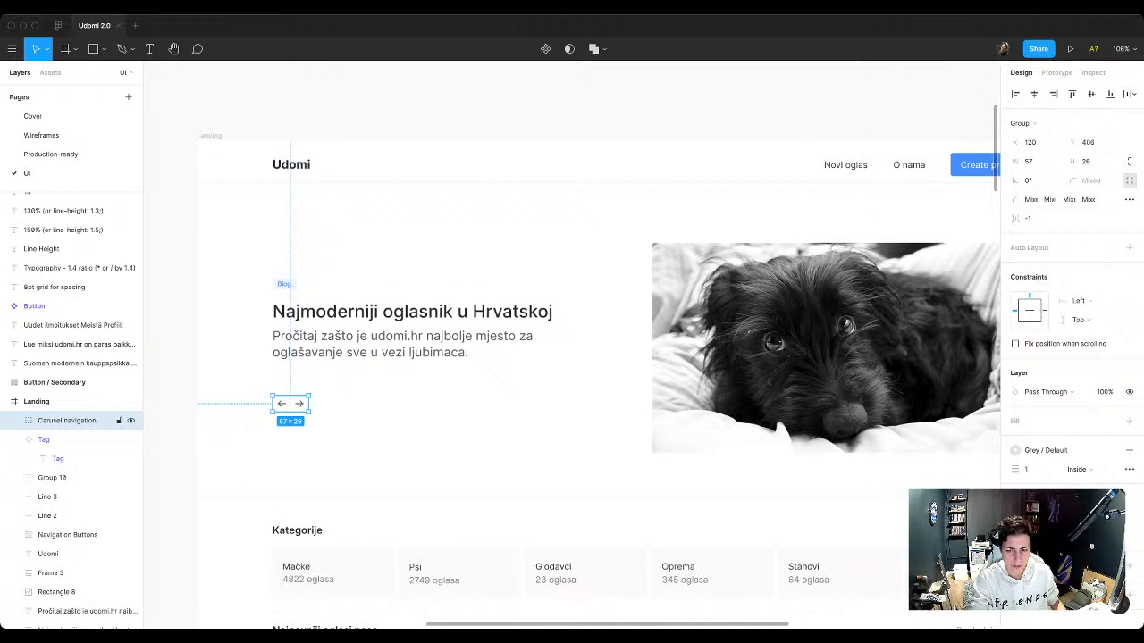
left_click_drag(291, 404, 290, 444)
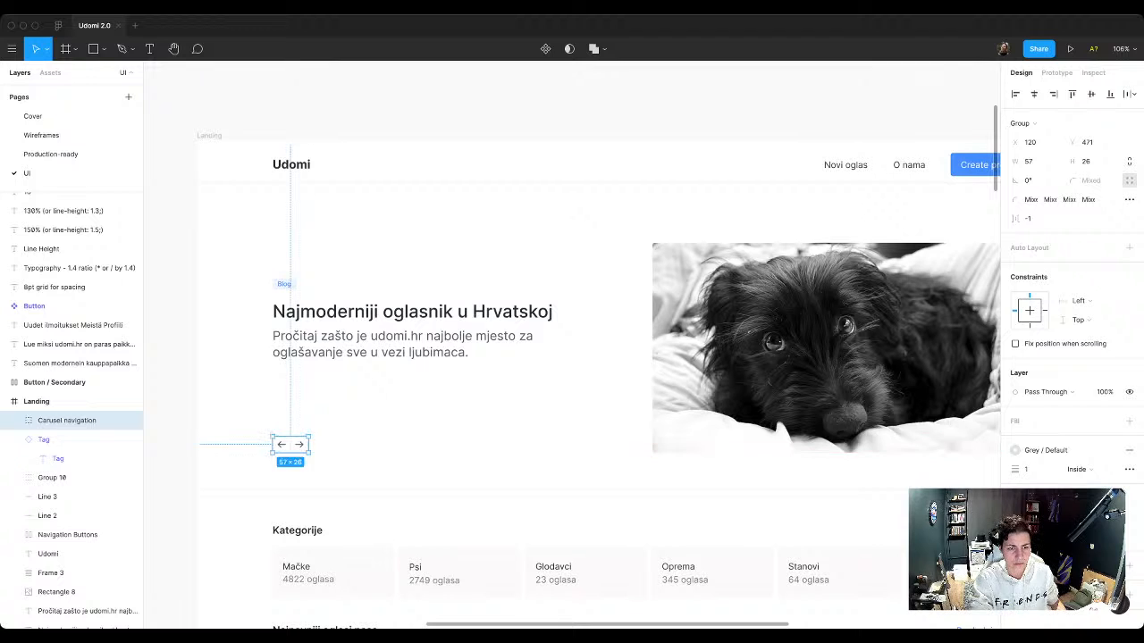
key("Escape")
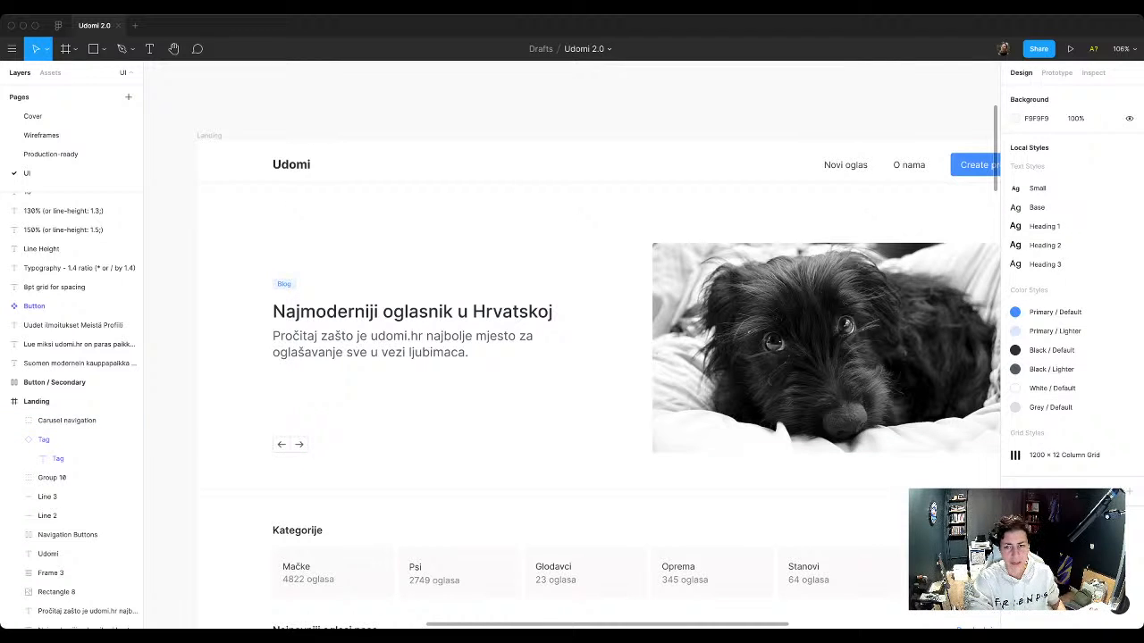
left_click(827, 348)
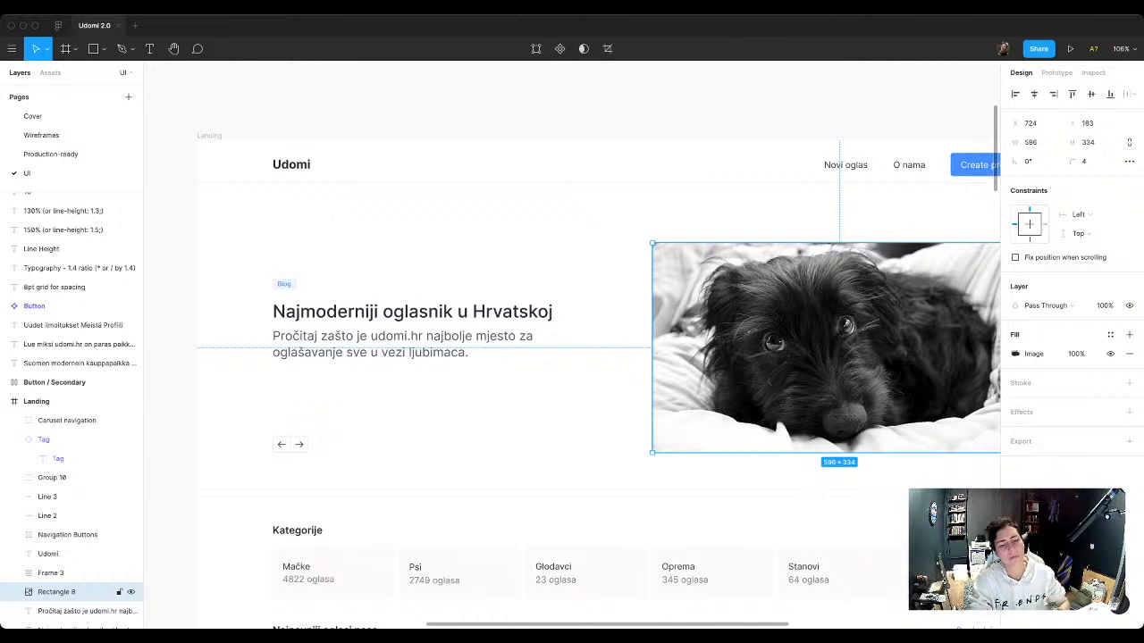
key("Escape")
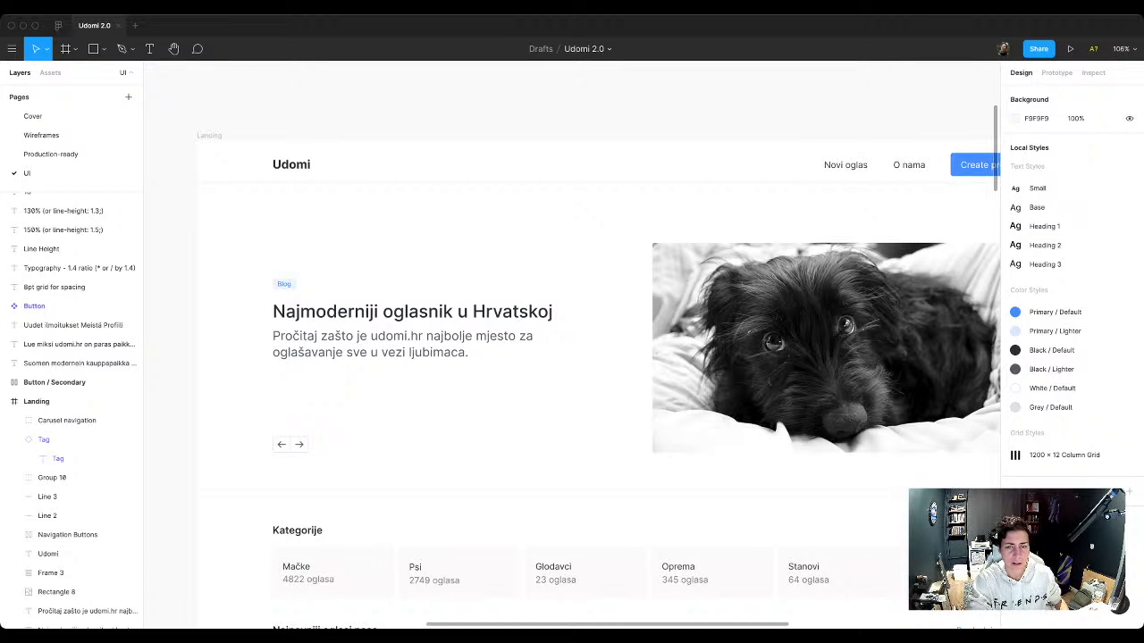
Step: Apply the Grey / Default color style to the stroke of the two divider lines above and below the hero
scroll(540, 437, "down", 2)
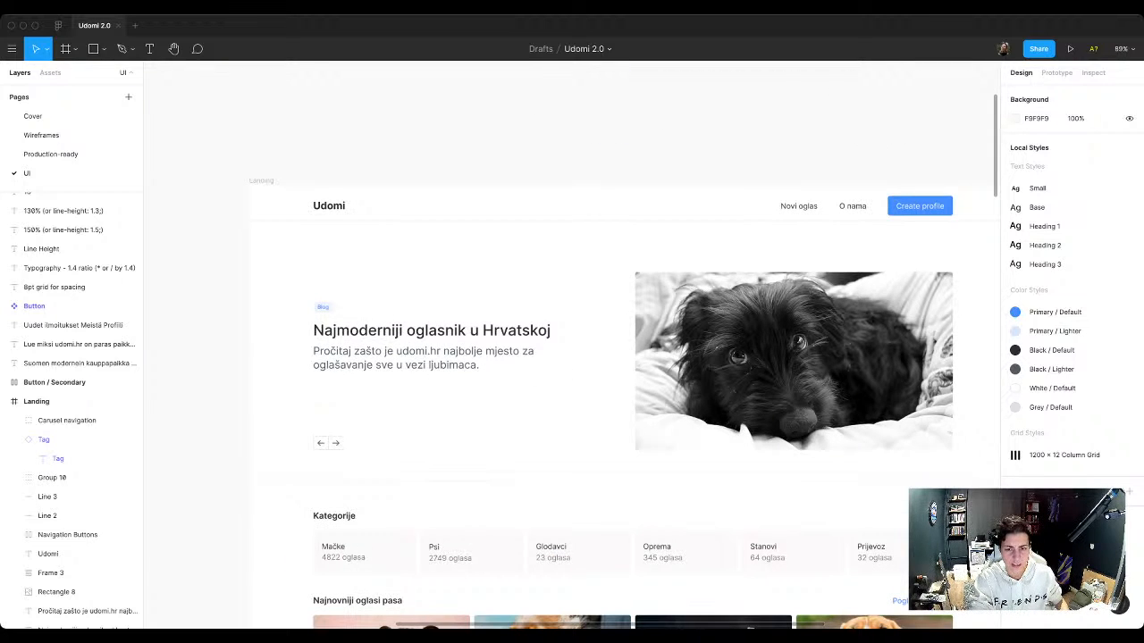
scroll(572, 357, "right", 2)
scroll(572, 357, "down", 1)
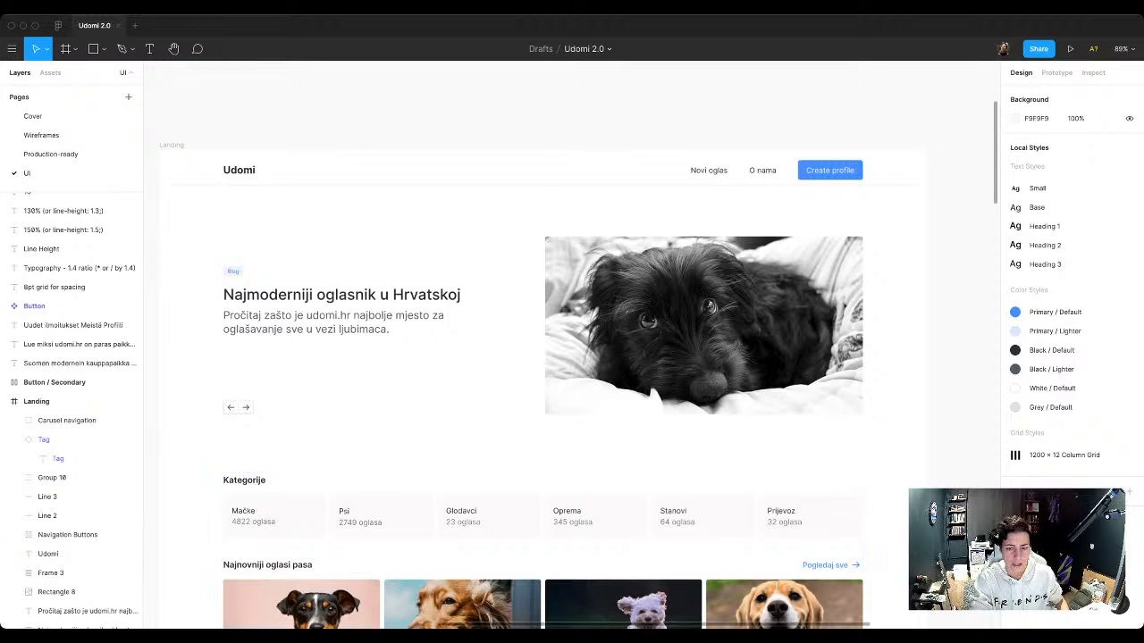
left_click(617, 446)
left_click(617, 186, "shift")
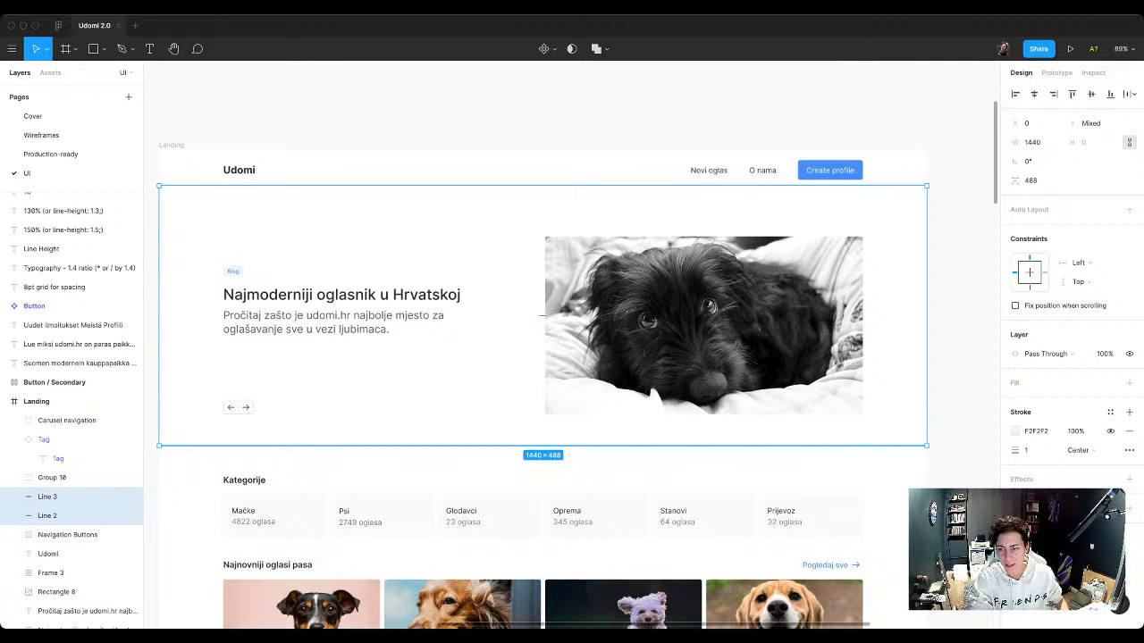
left_click(1110, 412)
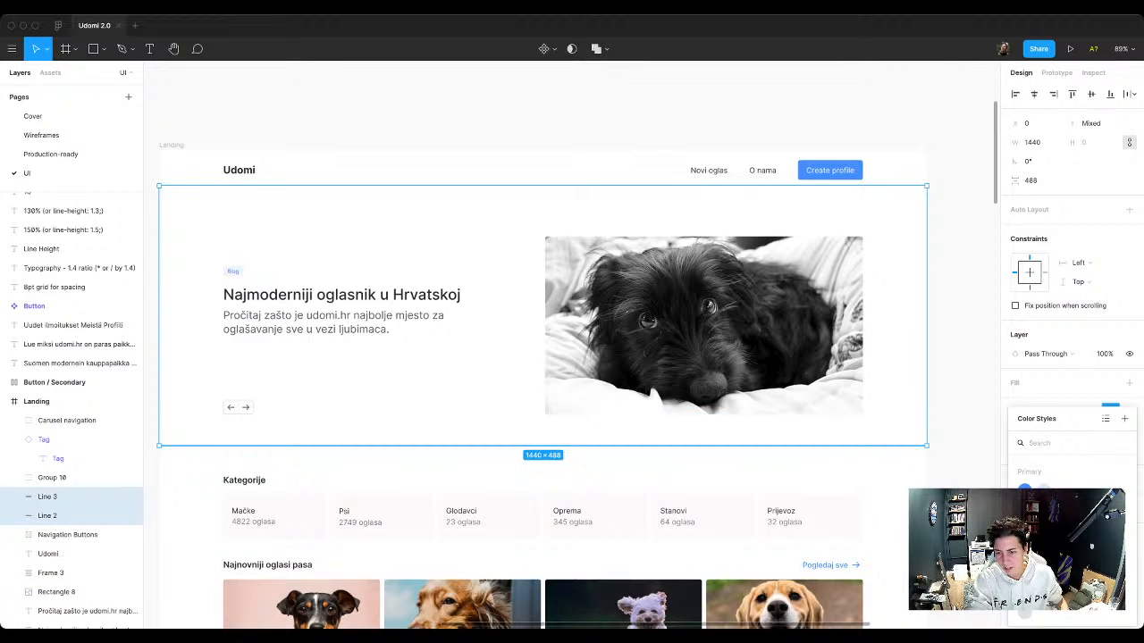
left_click(1025, 612)
key("Escape")
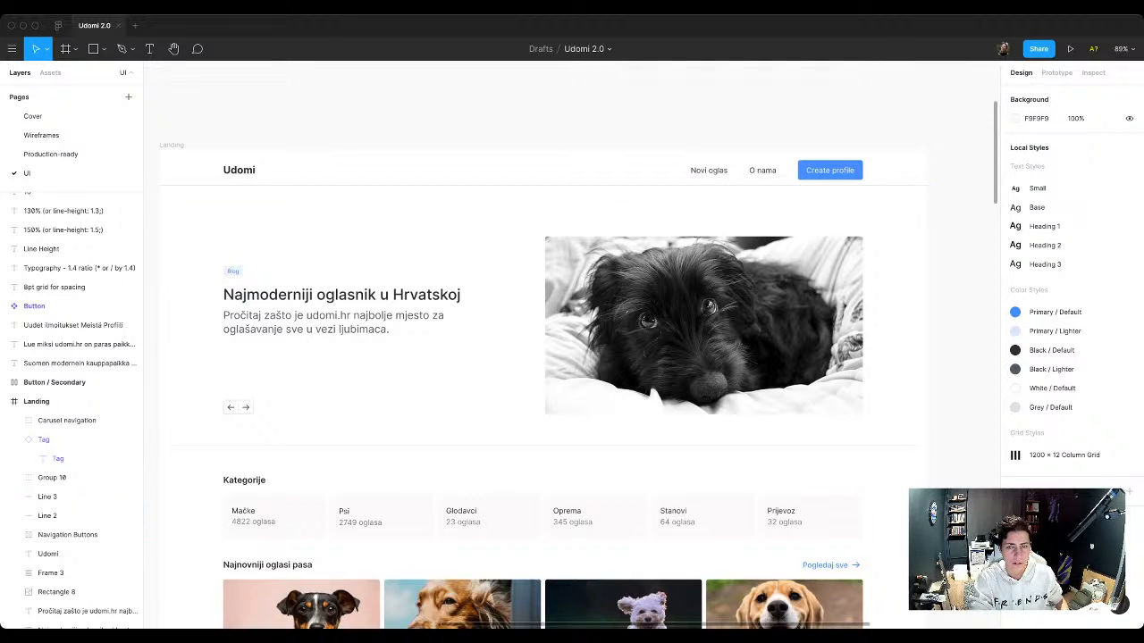
Step: Detach the color style from the divider line under the header and lighten its stroke to F0F0F0
left_click(679, 185)
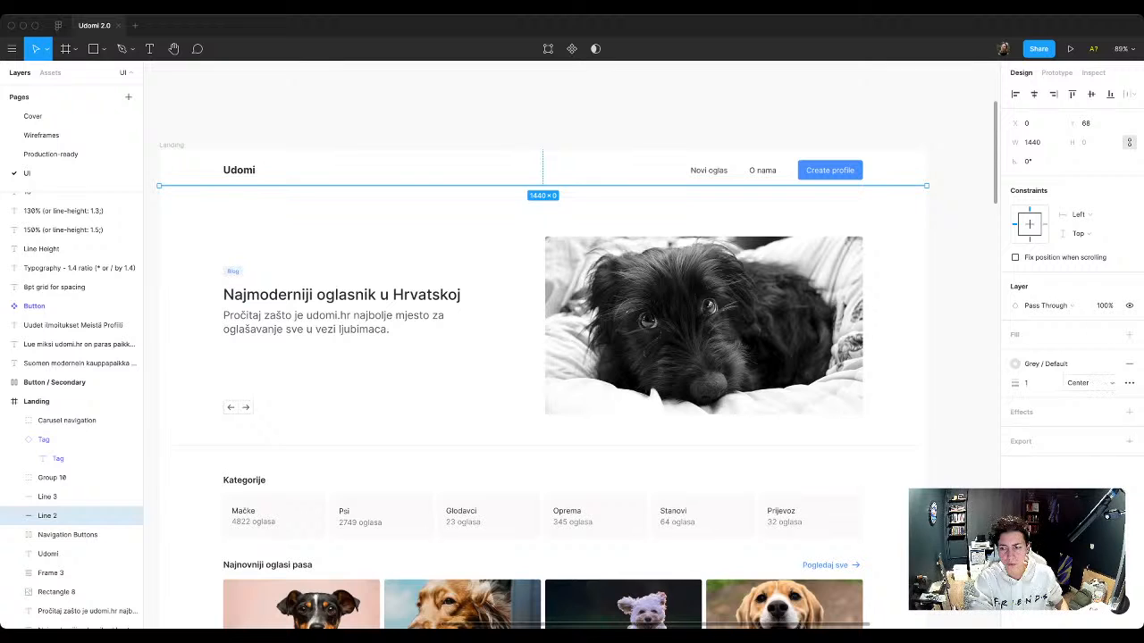
left_click(1111, 364)
left_click(1016, 383)
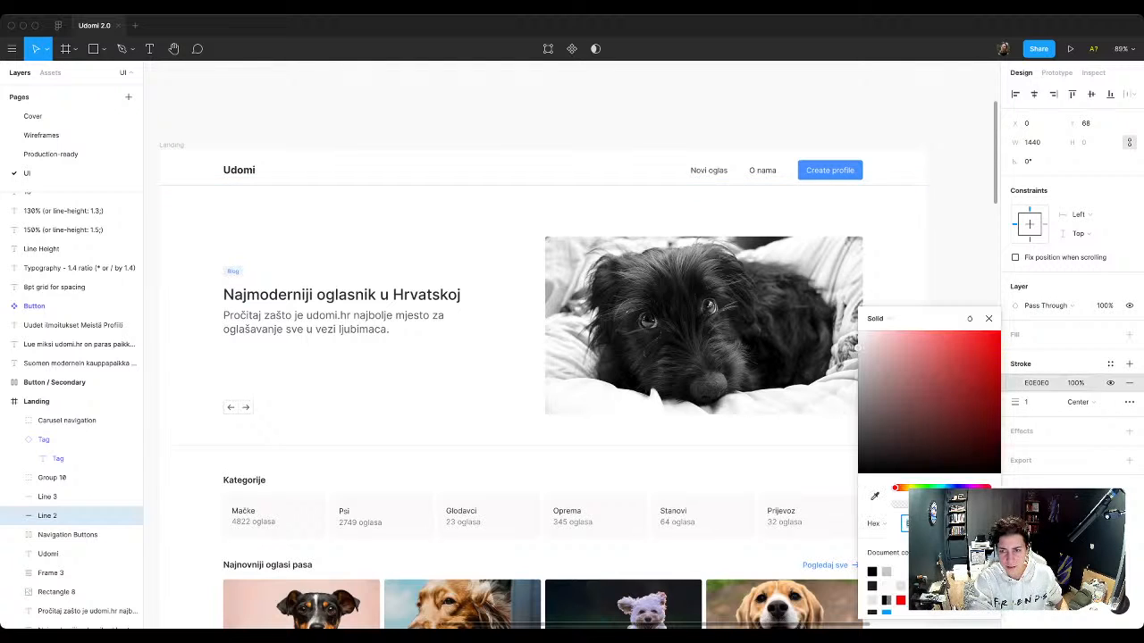
left_click_drag(858, 349, 856, 339)
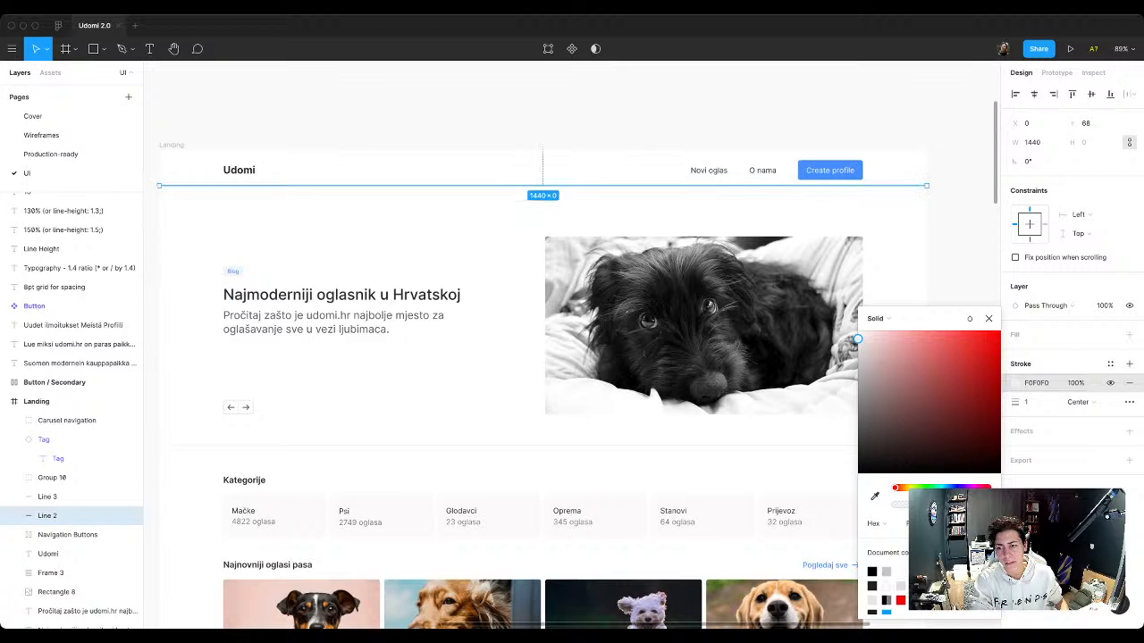
Step: Save the stroke color of the divider line under the header as a new color style named Grey / Lighter
left_click(1110, 364)
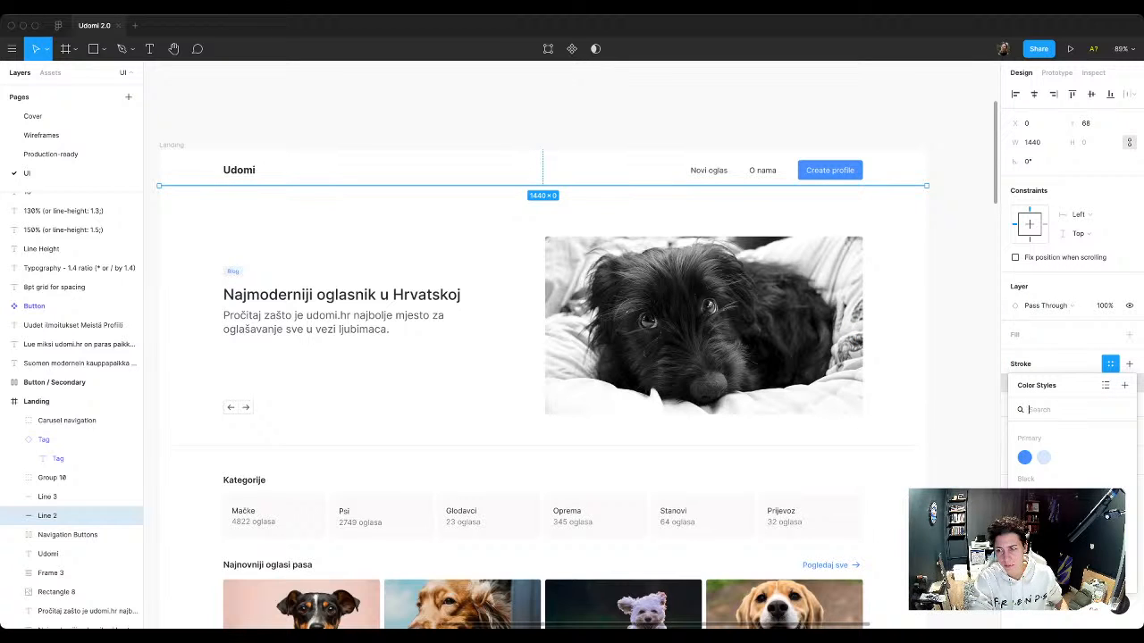
left_click(1125, 385)
type("G")
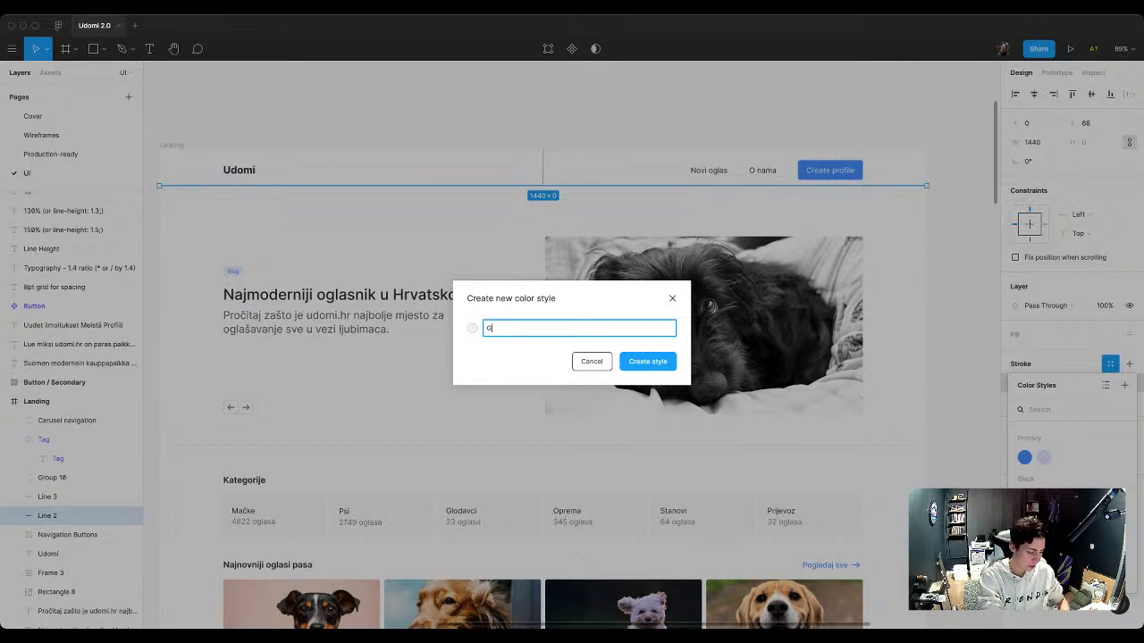
type("rey / Li")
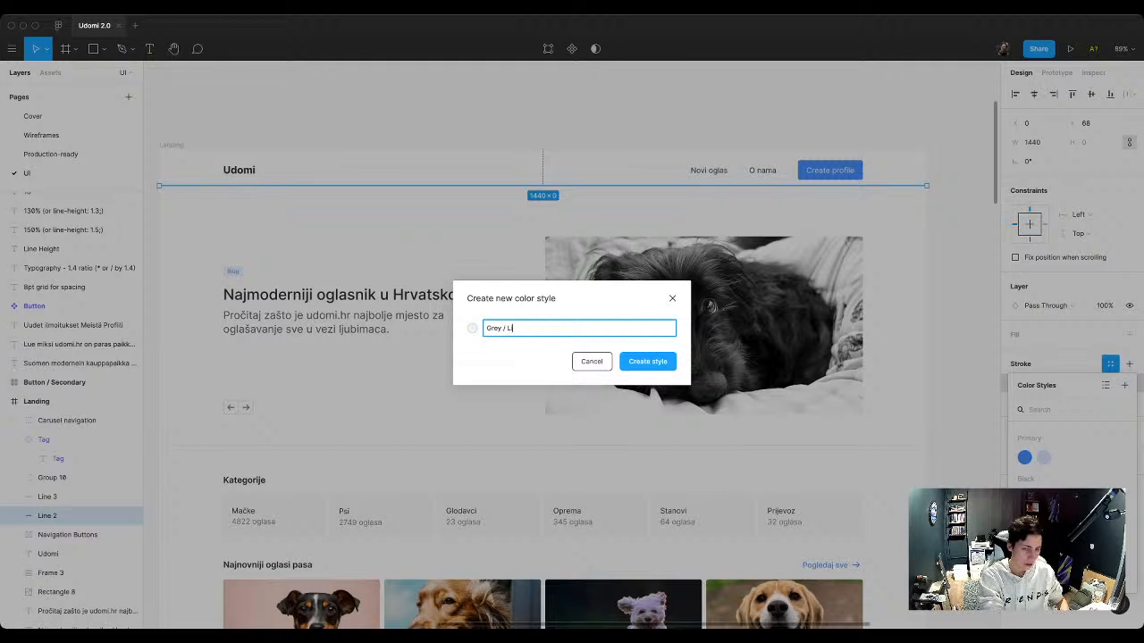
type("ghter")
key("Return")
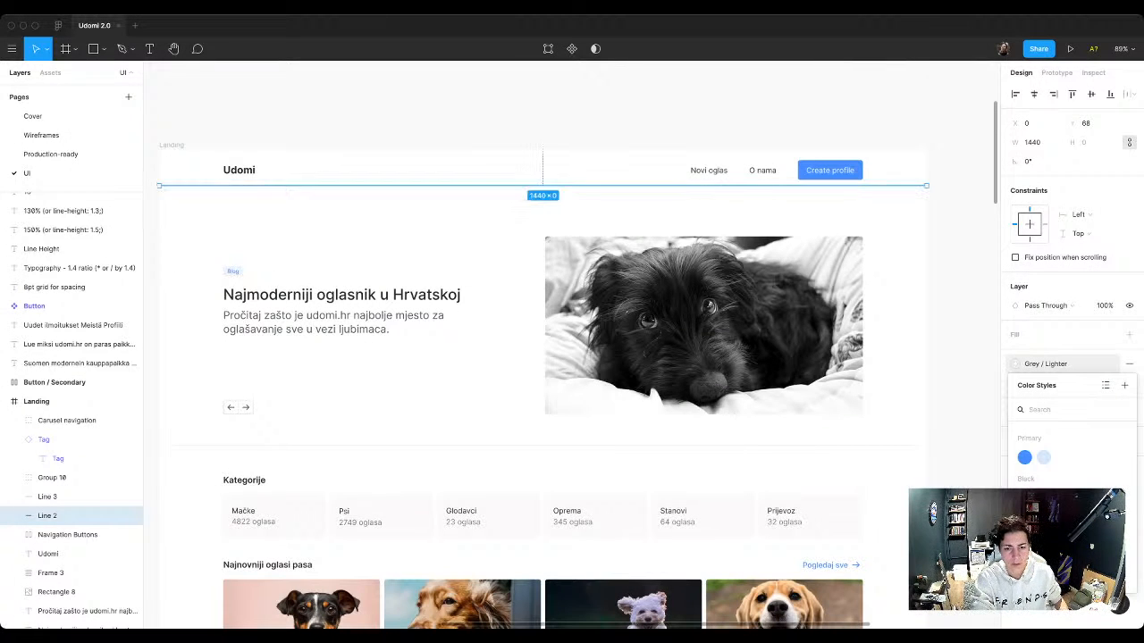
Step: Apply the Grey / Lighter color style to the stroke of the divider line below the hero
left_click(48, 497)
left_click(1046, 364)
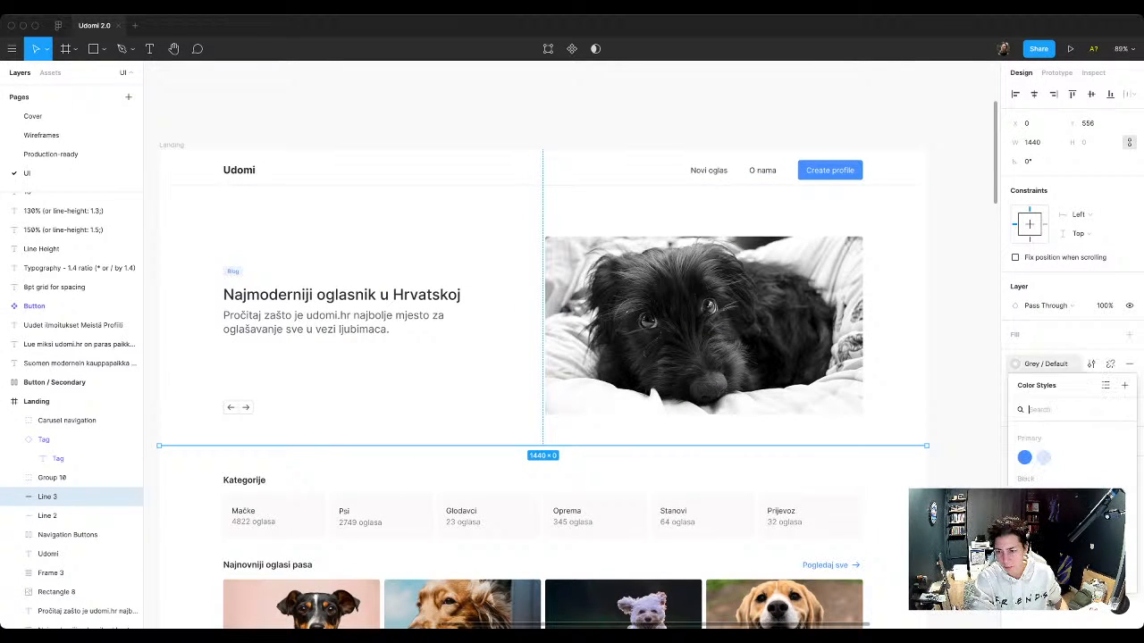
left_click(1044, 579)
key("Escape")
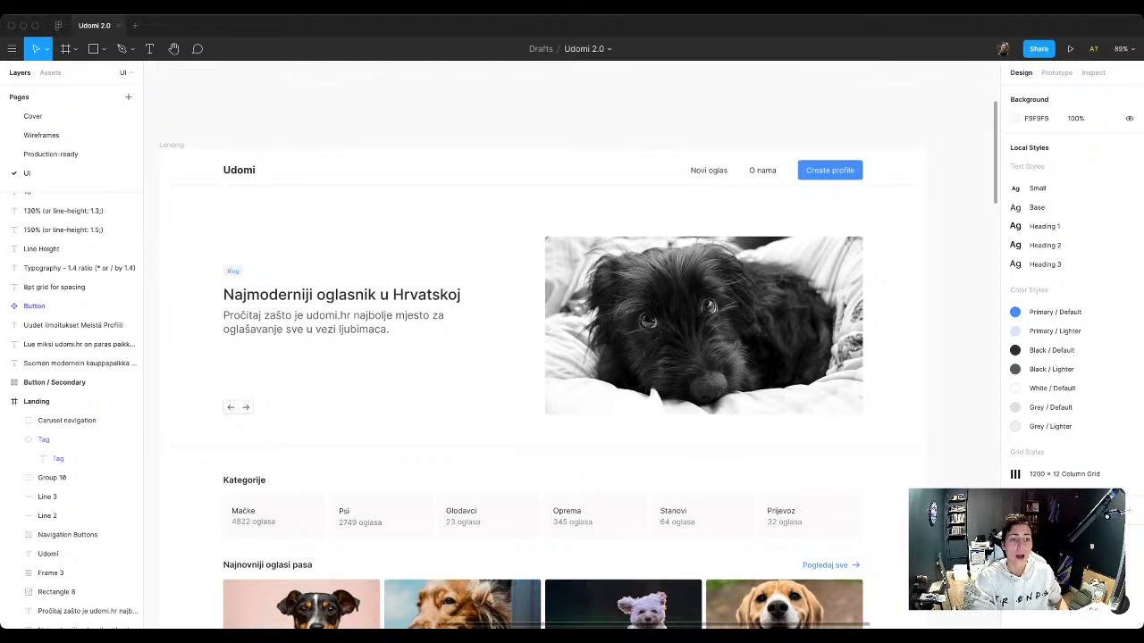
Step: Rename the layer of the hero's dog photo as Image
scroll(926, 506, "down", 3)
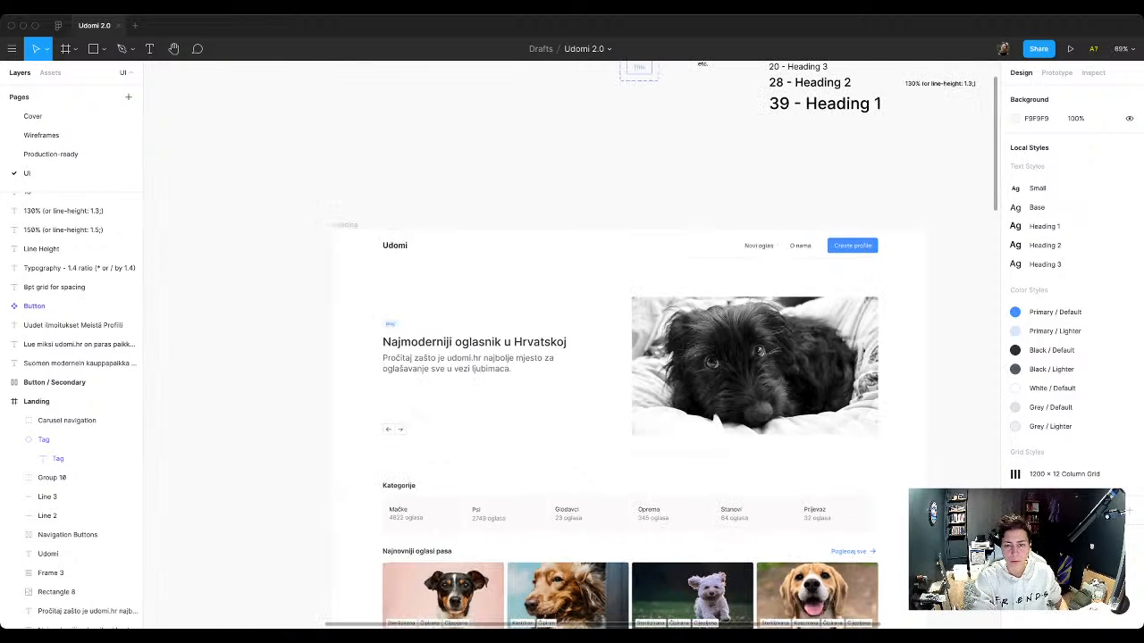
left_click(778, 380)
key("super+r")
type("Image")
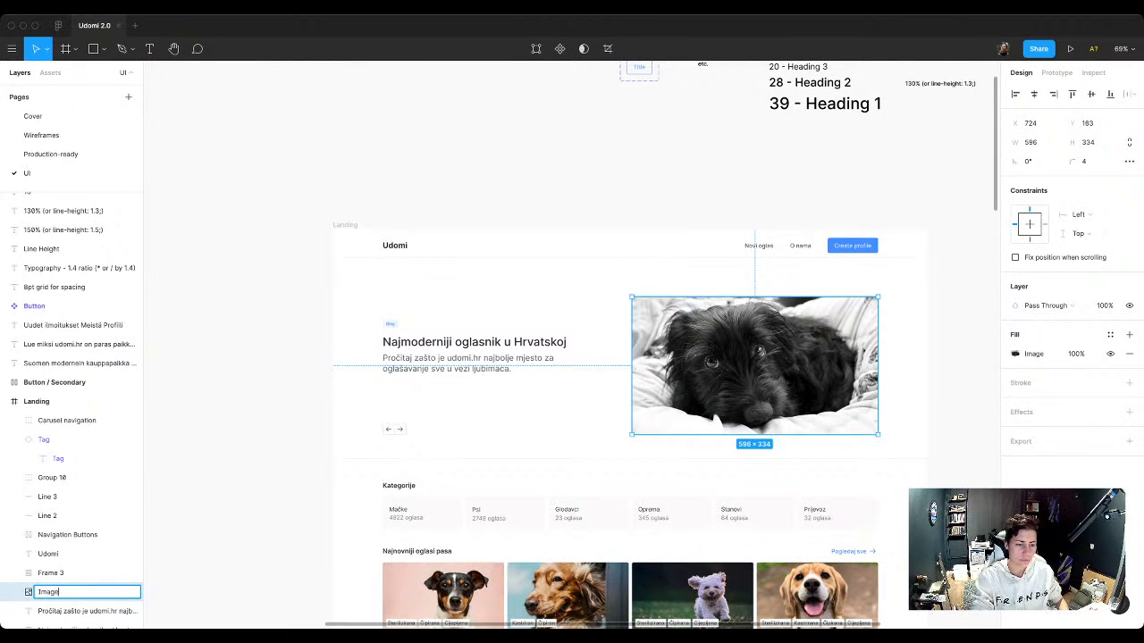
key("Return")
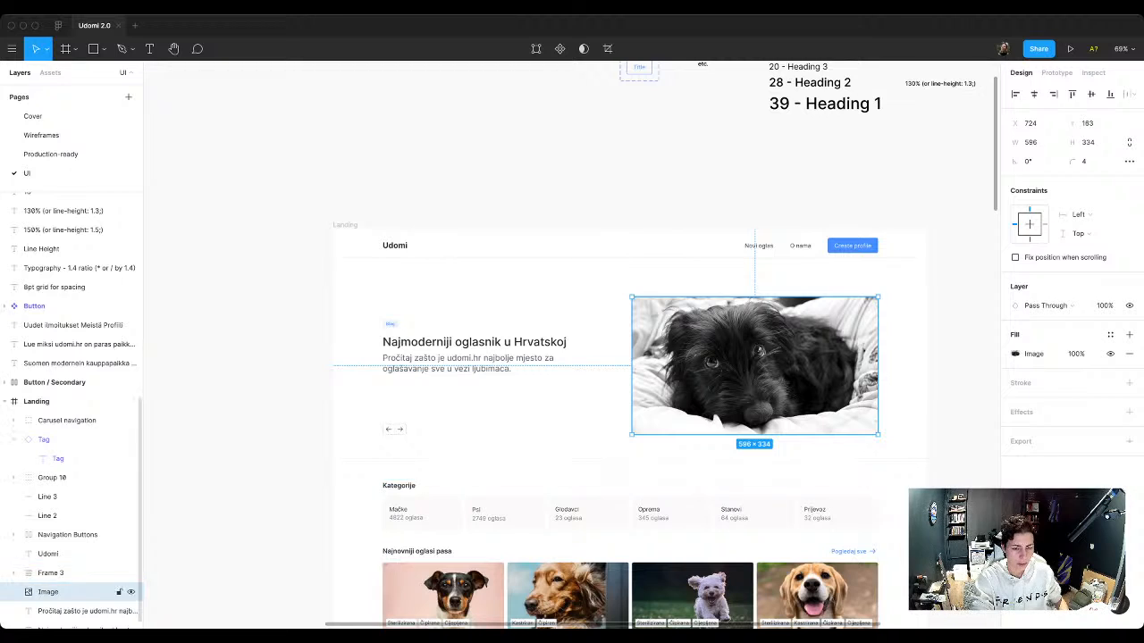
left_click(48, 554)
key("Escape")
Step: Rename Frame 3, which holds the categories and listing sections, as Content
scroll(572, 357, "down", 2)
scroll(572, 357, "right", 2)
scroll(283, 418, "up", 3)
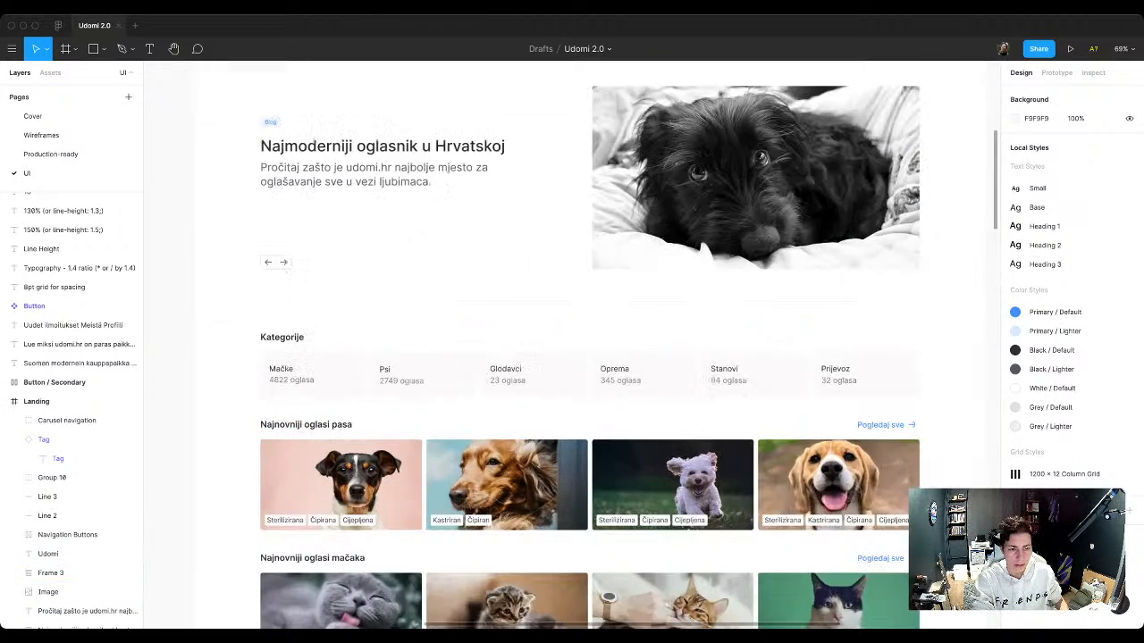
scroll(283, 417, "down", 3)
scroll(572, 357, "up", 3)
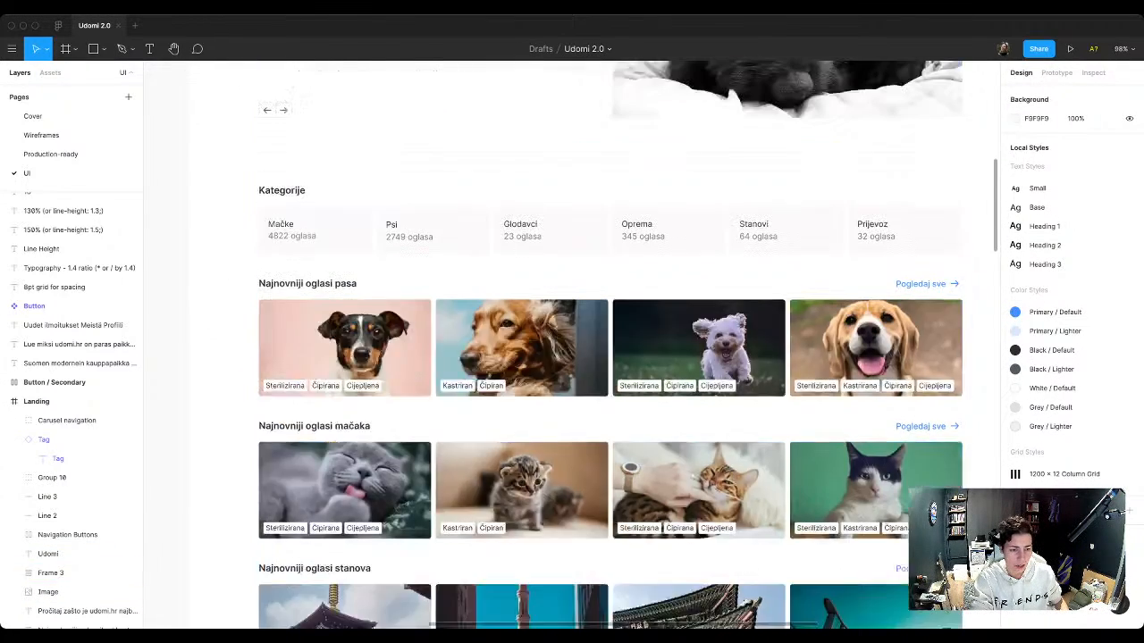
left_click(80, 573)
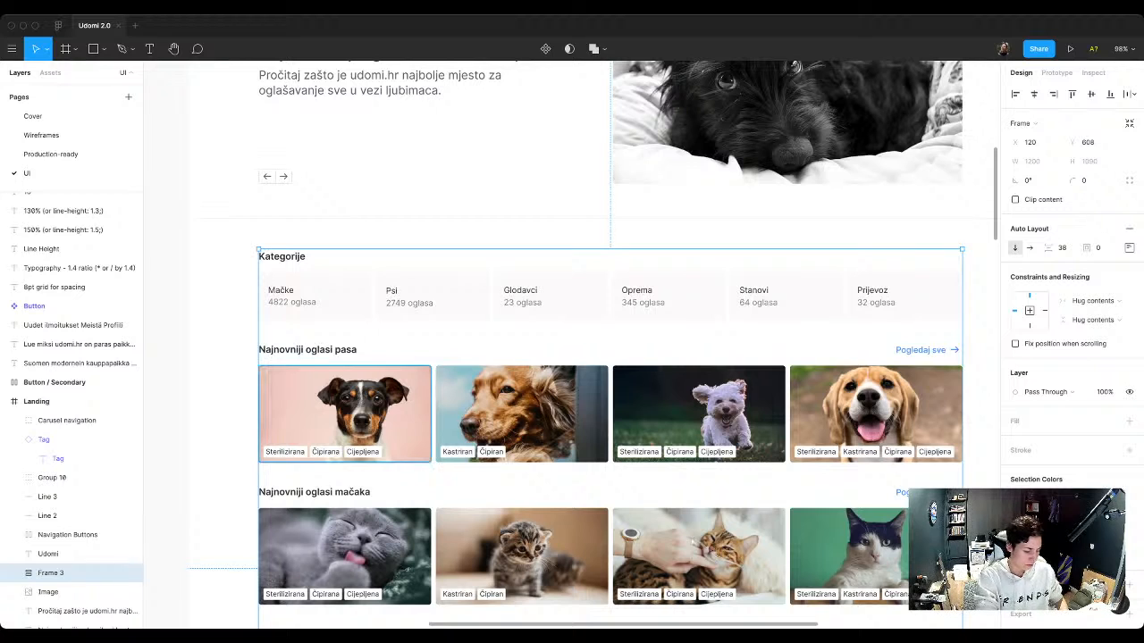
key("super+r")
type("Con")
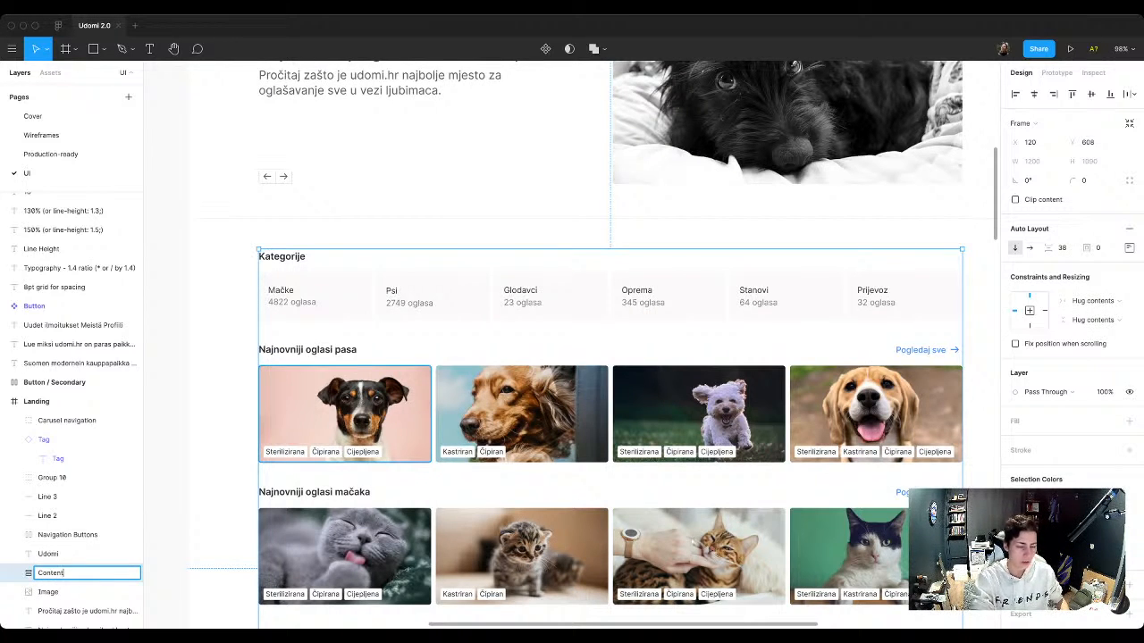
type("tent")
key("Return")
key("shift+2")
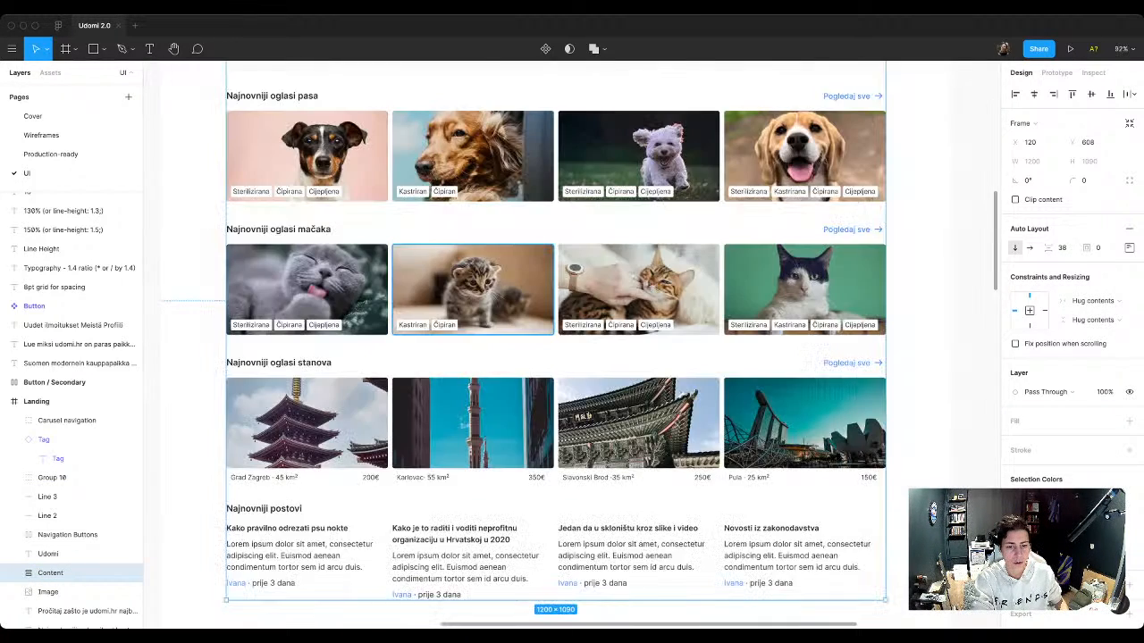
Step: Shorten the Landing frame from its lower edge to a height of 1962, closer to the end of the content
scroll(464, 326, "down", 10)
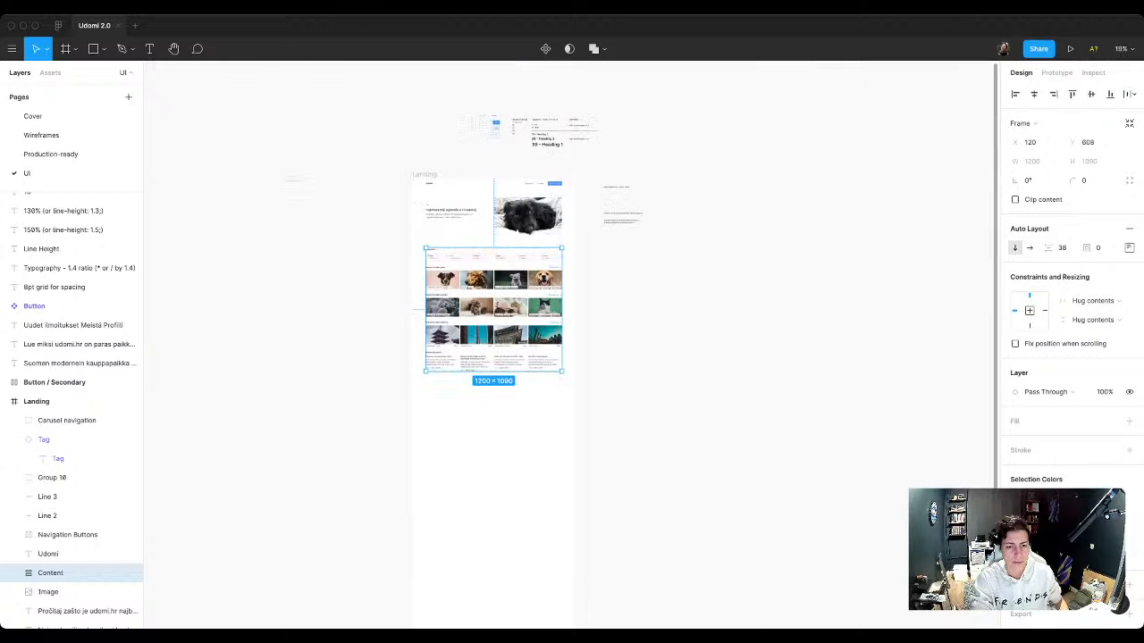
scroll(480, 259, "down", 3)
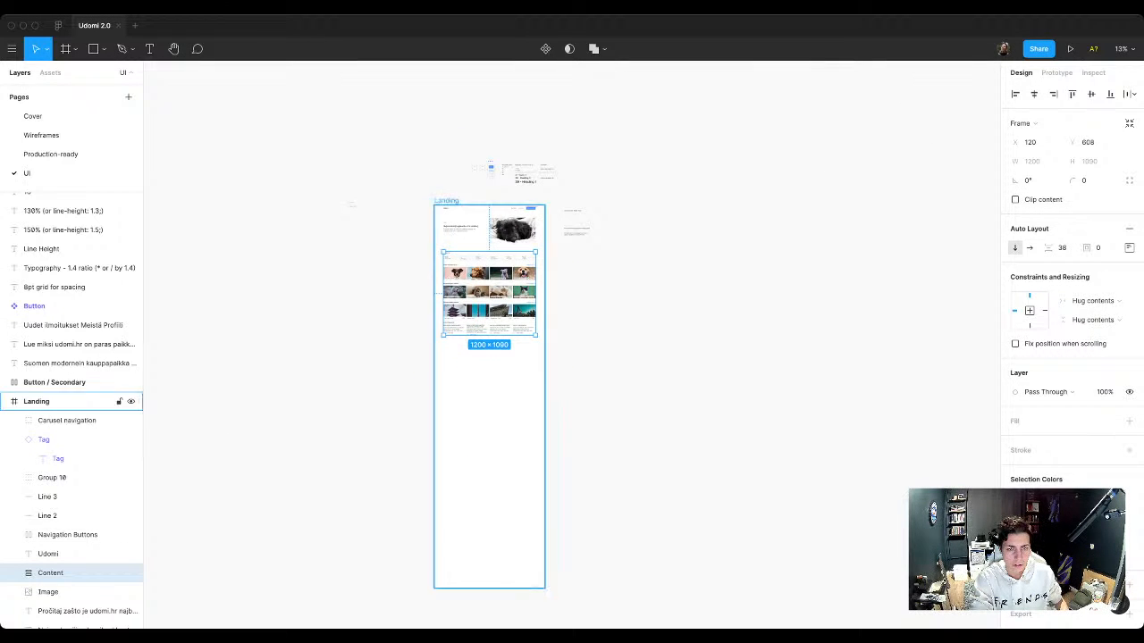
left_click(54, 401)
left_click_drag(490, 588, 490, 356)
scroll(490, 231, "up", 3)
scroll(475, 259, "up", 10)
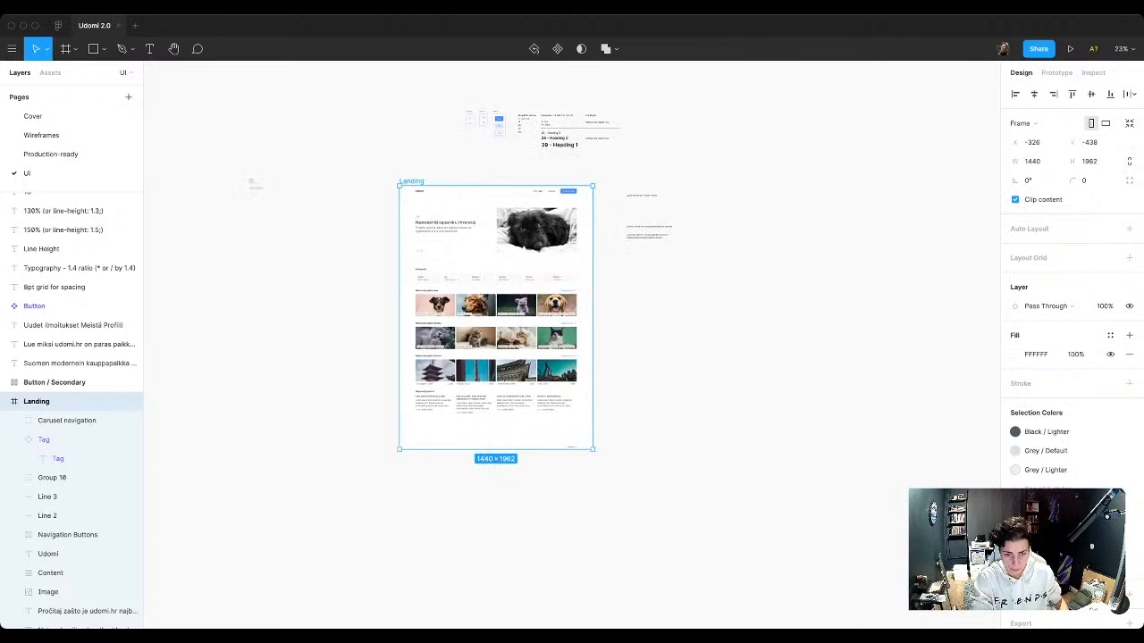
Step: Try a grey color style on the fill of all six Kategorije card backgrounds, and undo it
scroll(468, 299, "down", 5)
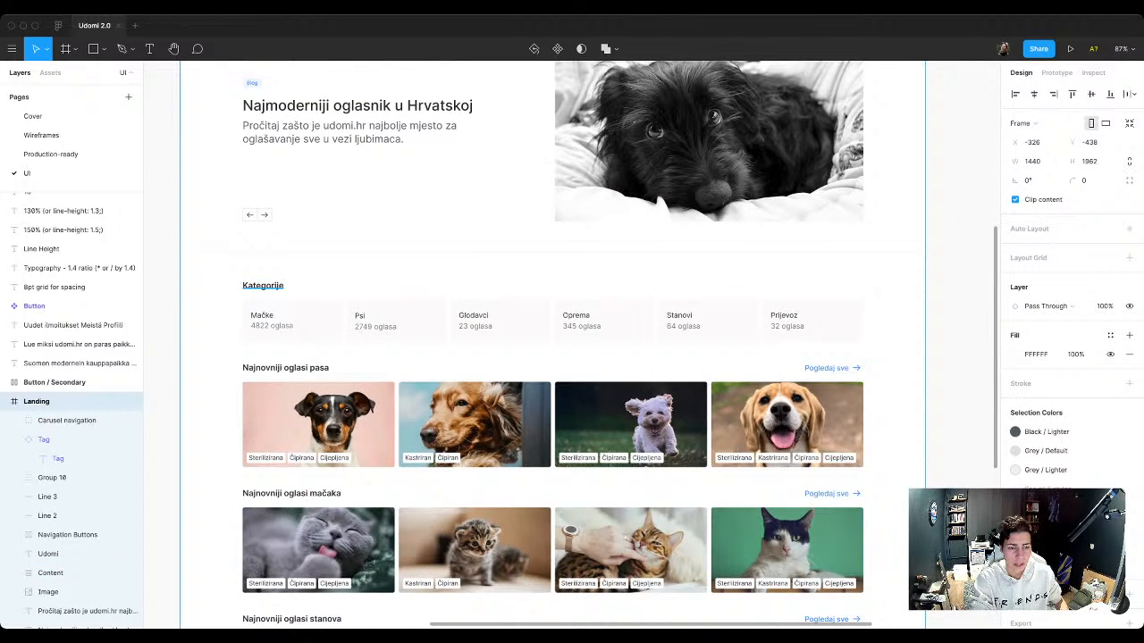
double_click(264, 286)
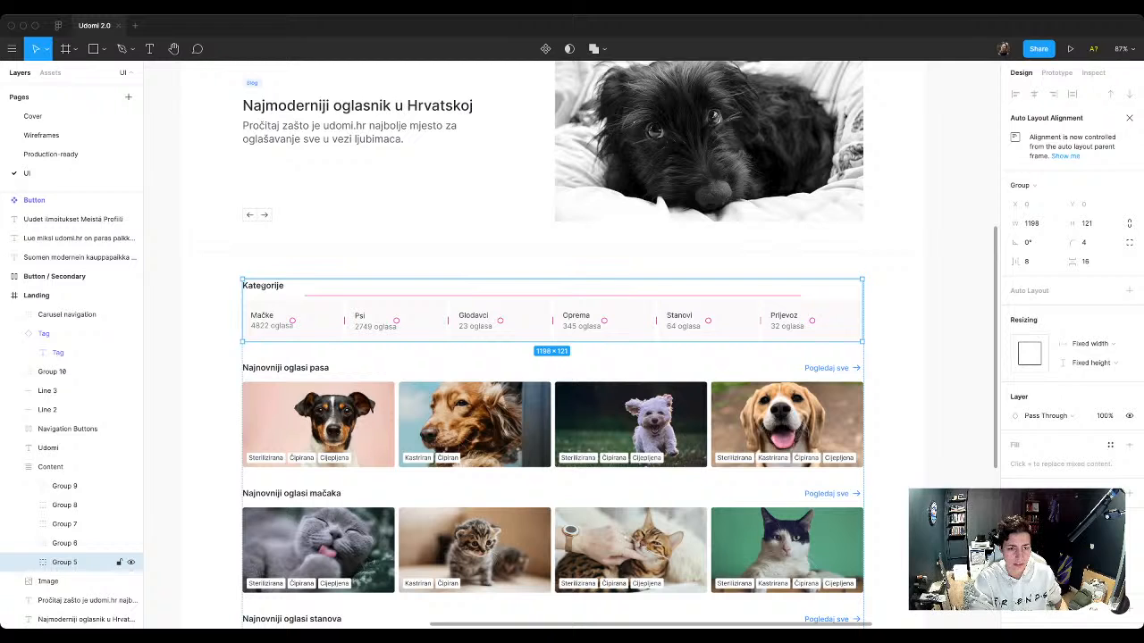
left_click(274, 326, "super")
left_click(293, 346, "super")
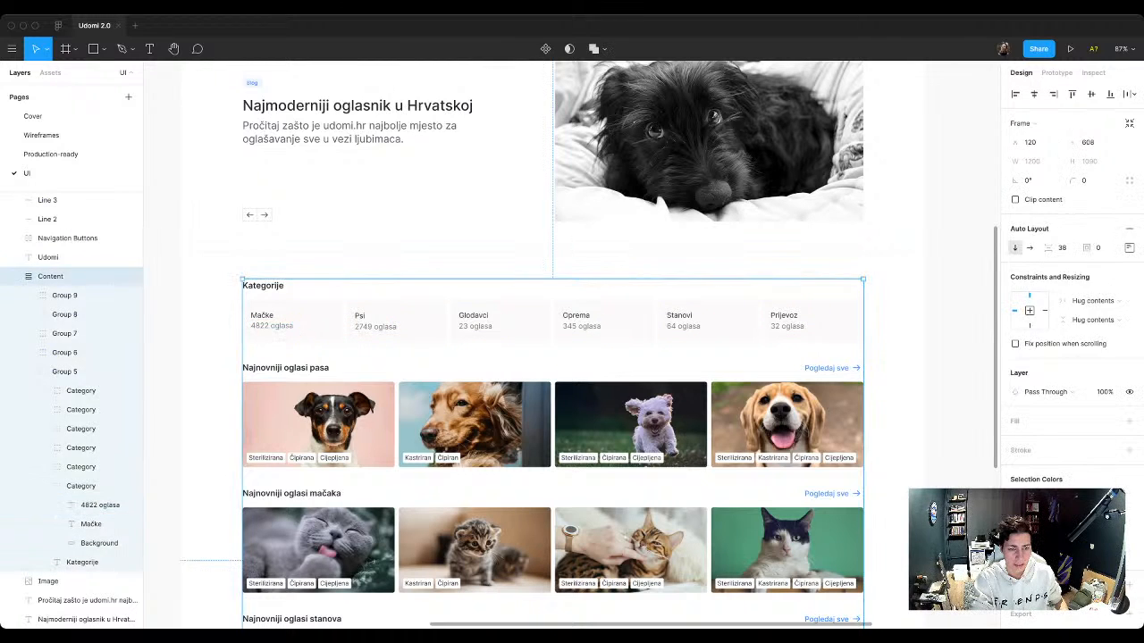
left_click(308, 334, "super")
left_click(393, 321, "shift+super")
left_click(499, 322, "shift+super")
left_click(604, 321, "shift+super")
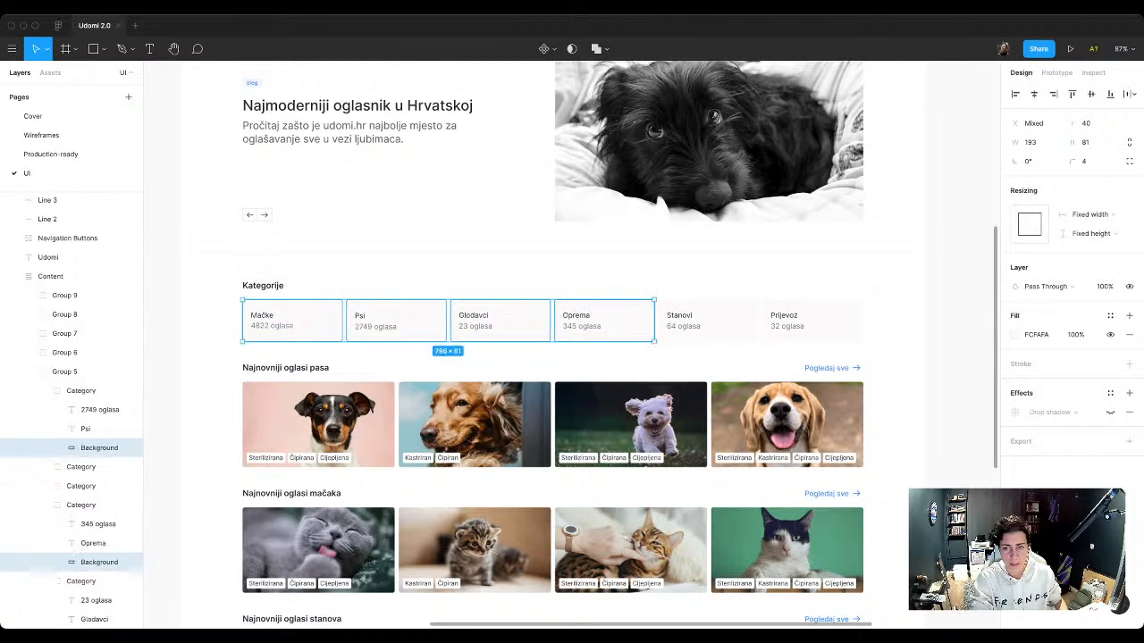
left_click(706, 321, "shift+super")
left_click(809, 322, "shift+super")
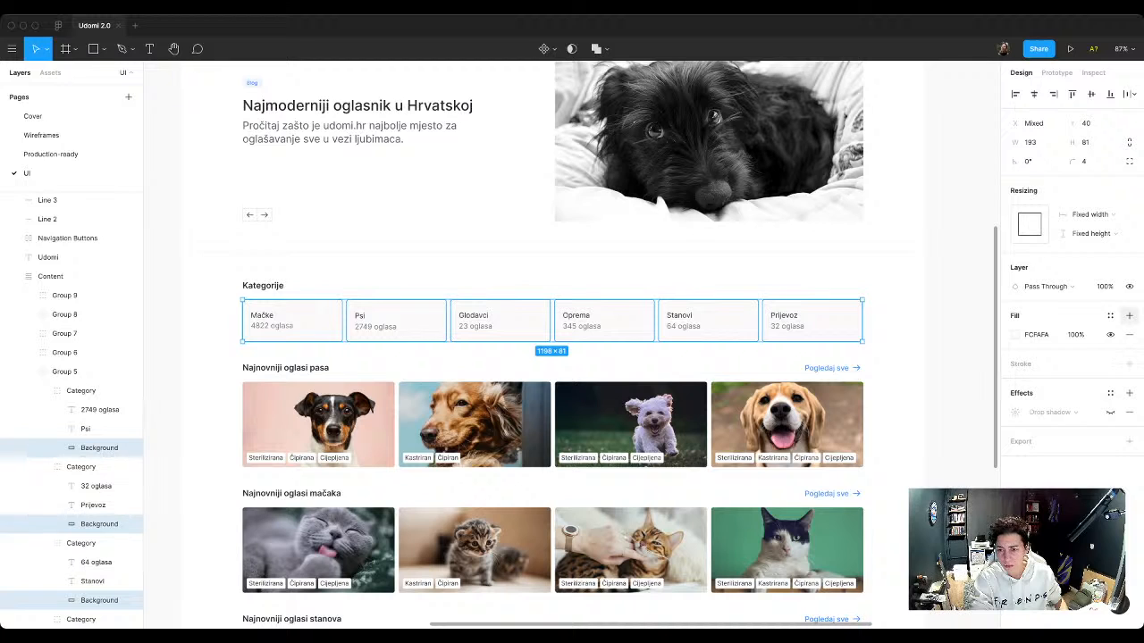
left_click(1110, 315)
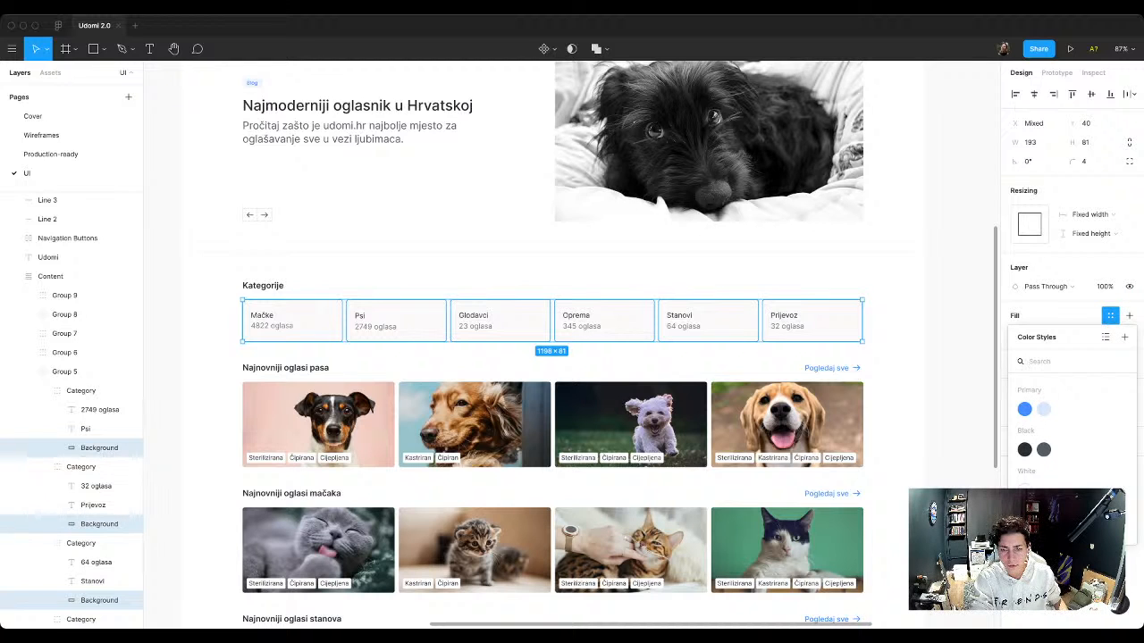
left_click(1025, 531)
key("super+z")
key("Escape")
Step: Save the fill of the Prijevoz card background as a new color style named Grey / Lightest
left_click(811, 322, "super")
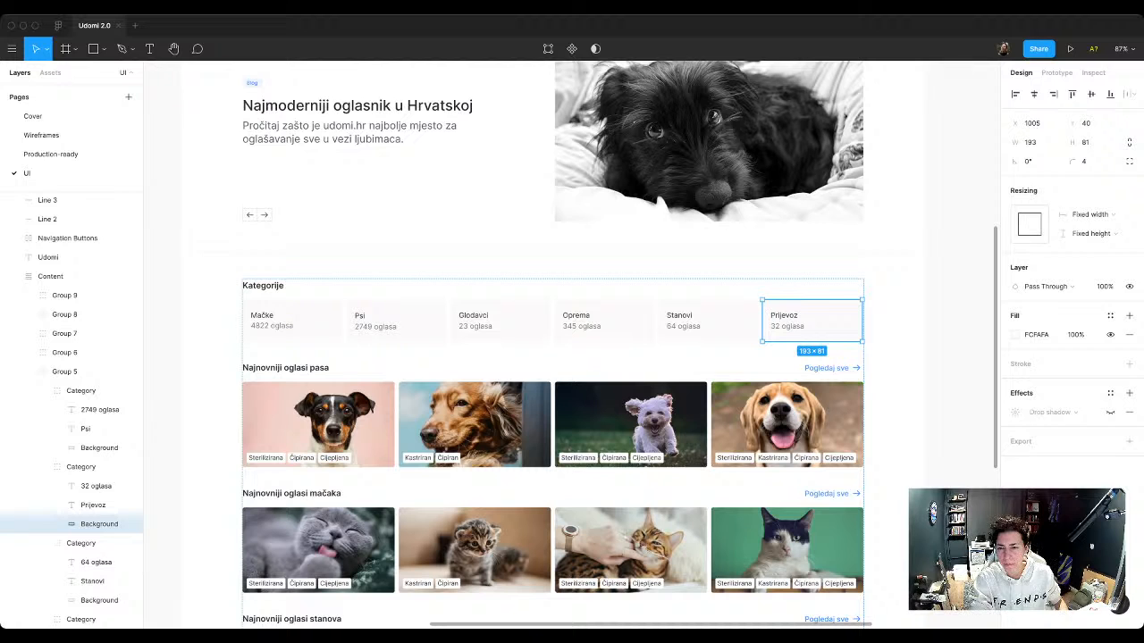
key("Escape")
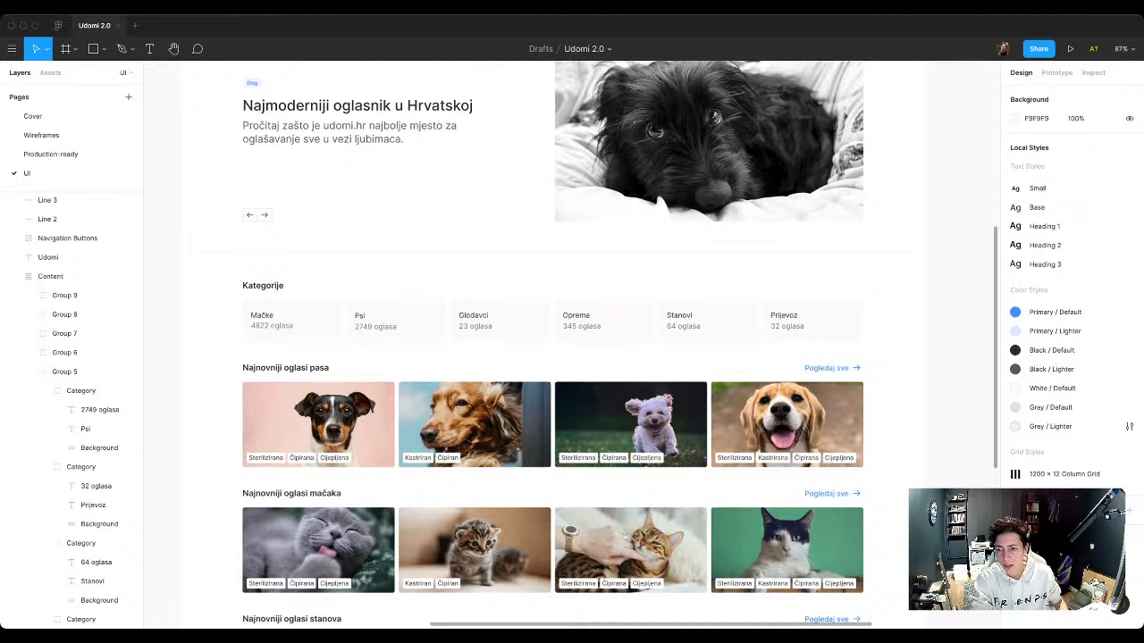
left_click(812, 322, "super")
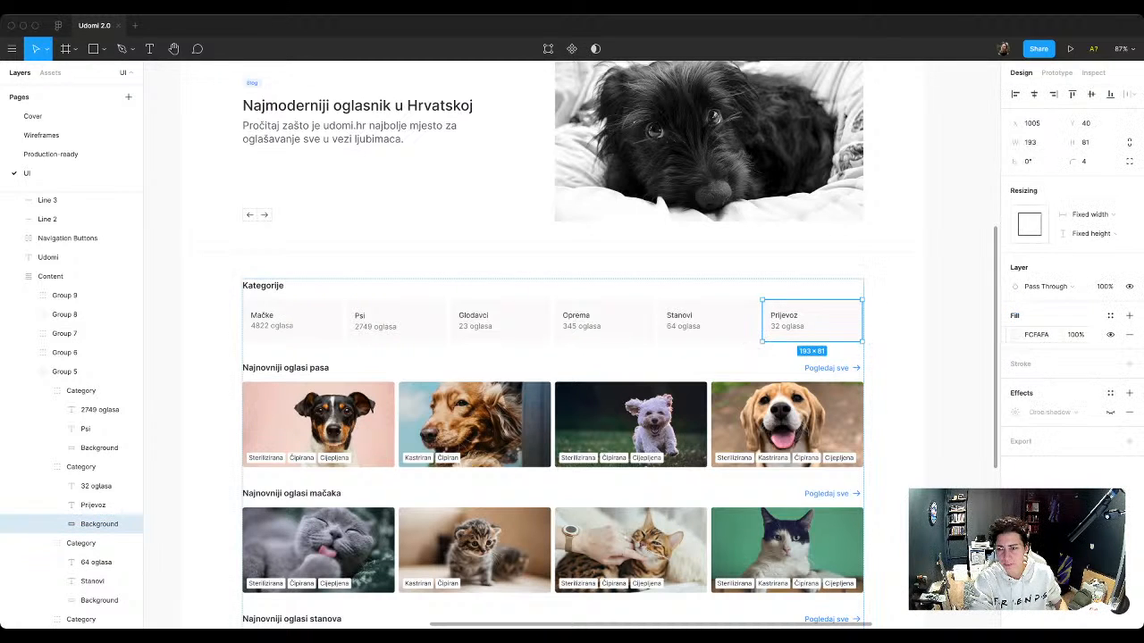
left_click(1110, 315)
left_click(1125, 337)
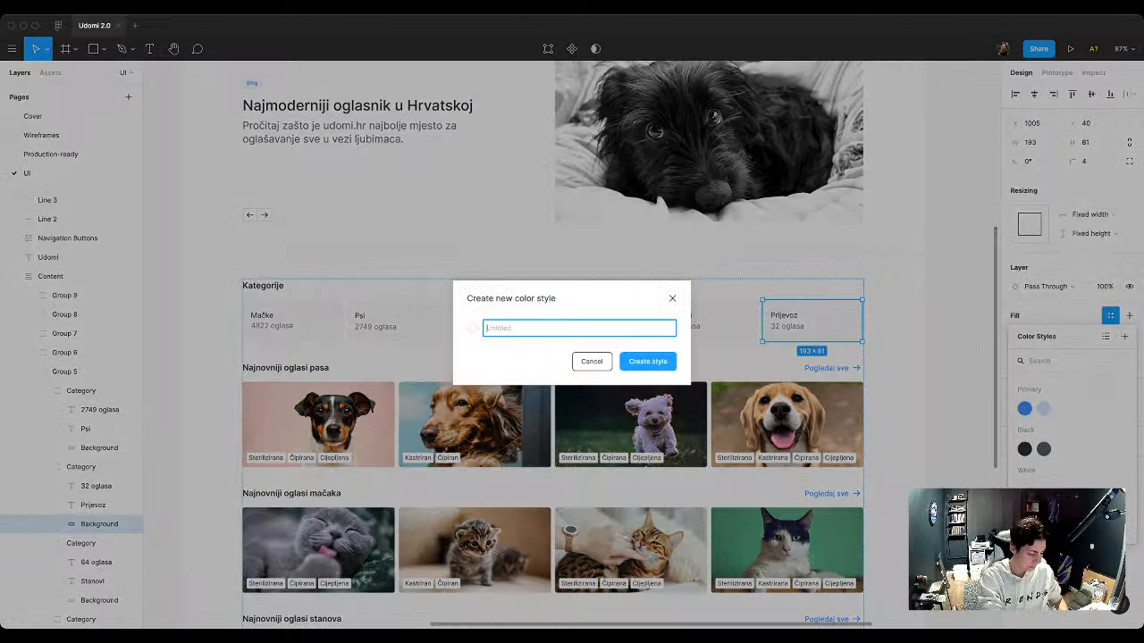
type("Grey")
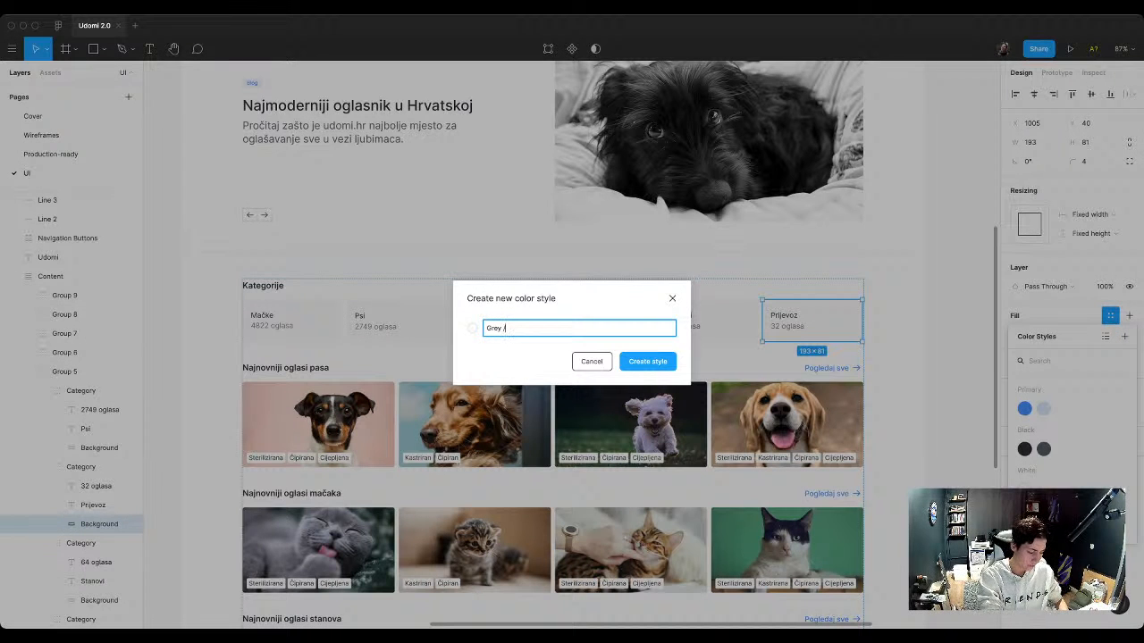
type(" / Lightest")
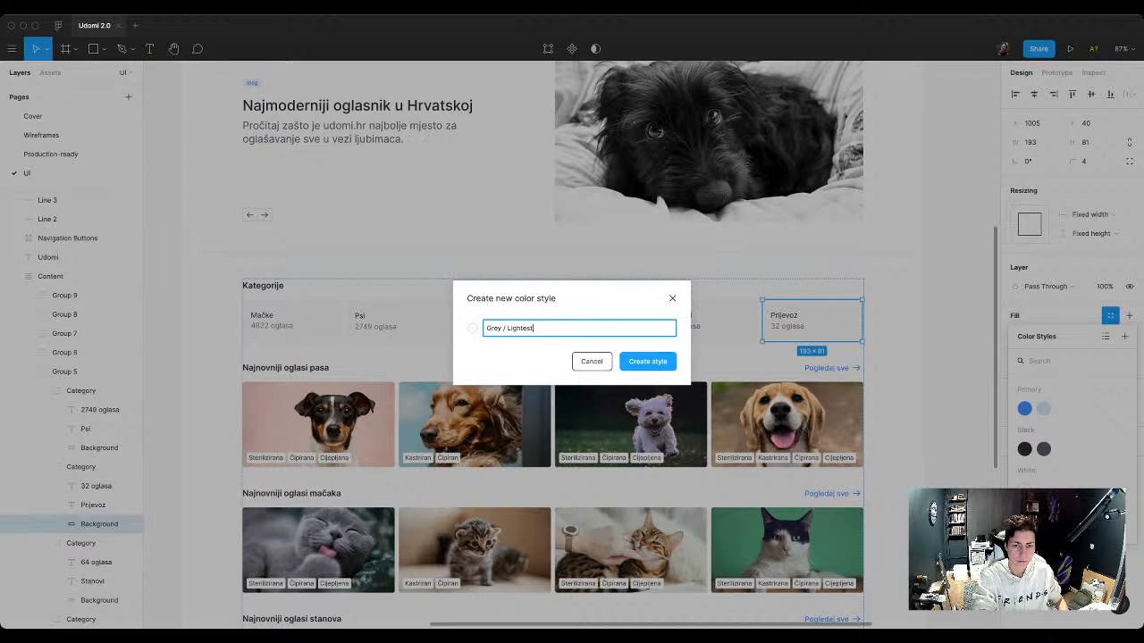
key("Return")
left_click(884, 268)
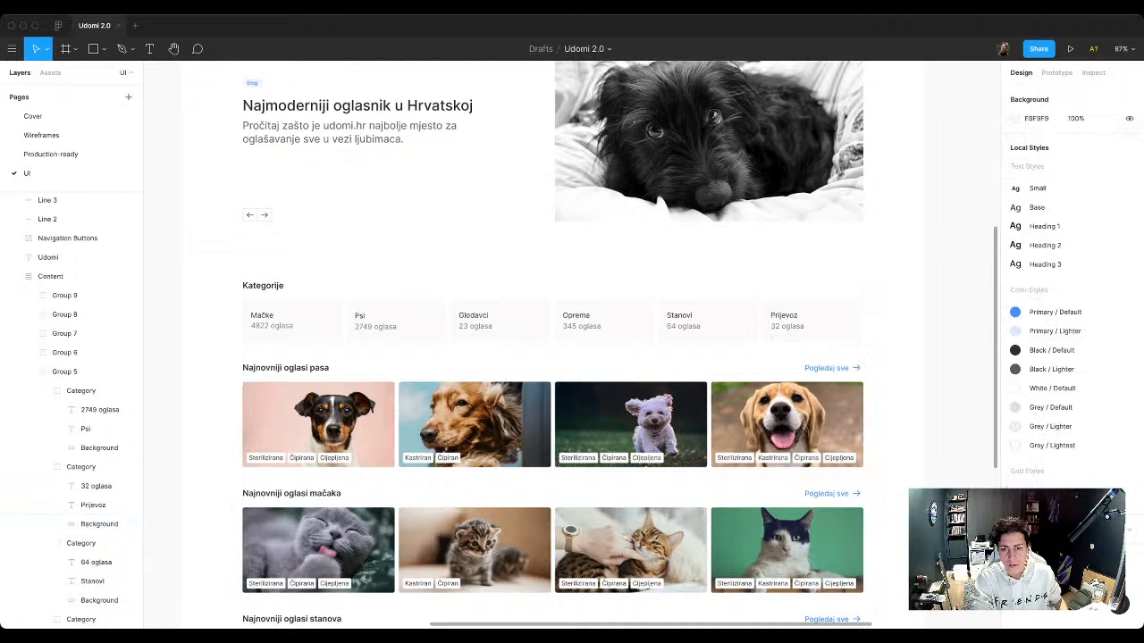
Step: Apply the Grey / Lightest color style to the fill of all six Kategorije card backgrounds
left_click(811, 320)
left_click(706, 320, "shift")
left_click(604, 320, "shift")
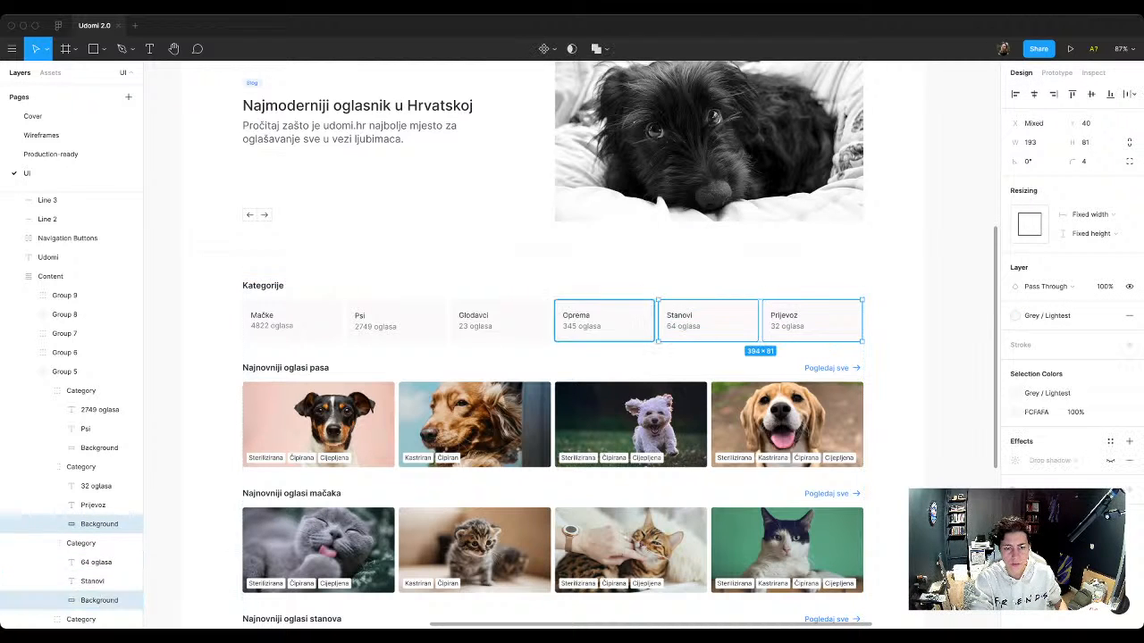
left_click(500, 320, "shift")
left_click(396, 319, "shift")
left_click(292, 320, "shift")
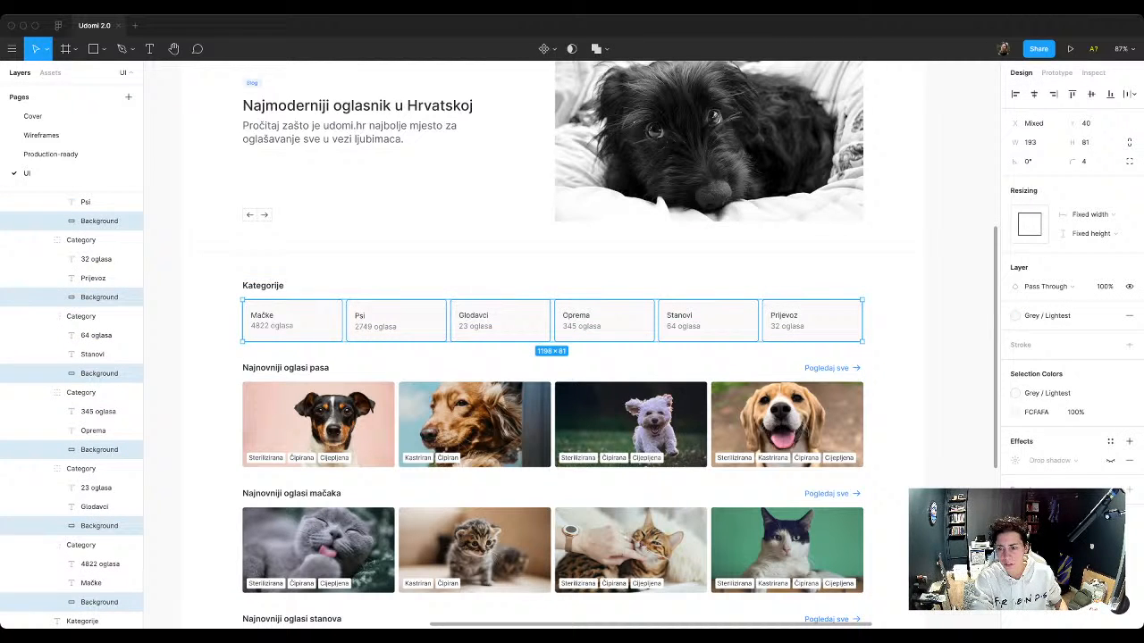
left_click(1047, 315)
left_click(894, 268)
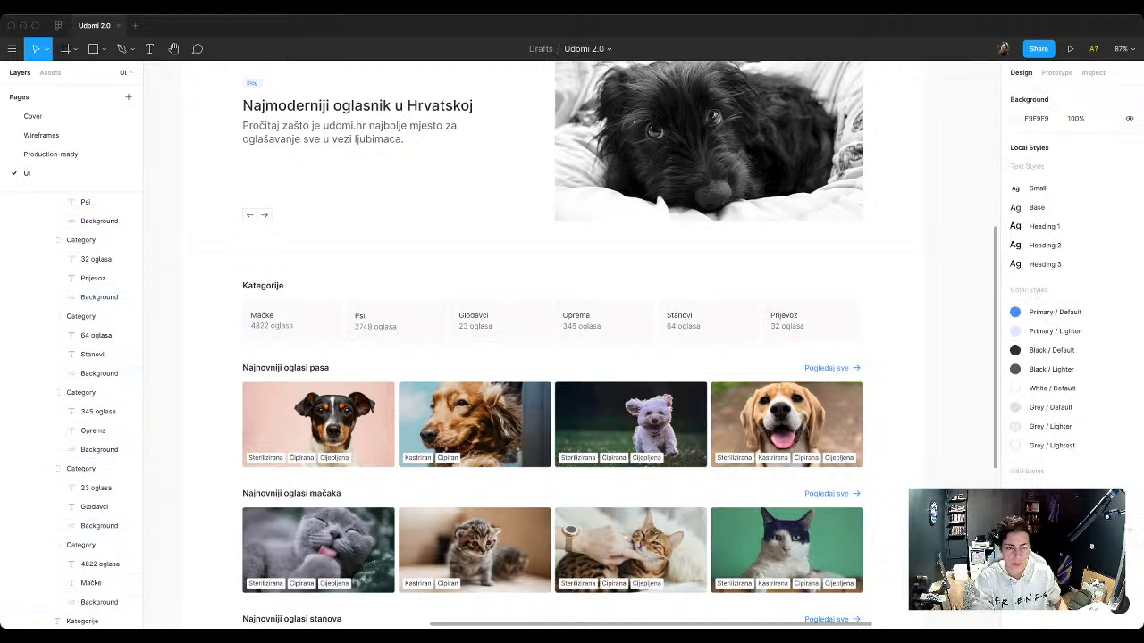
Step: Apply the Base text style and the Black / Default color style to all six category names in the Kategorije cards
left_click(261, 315)
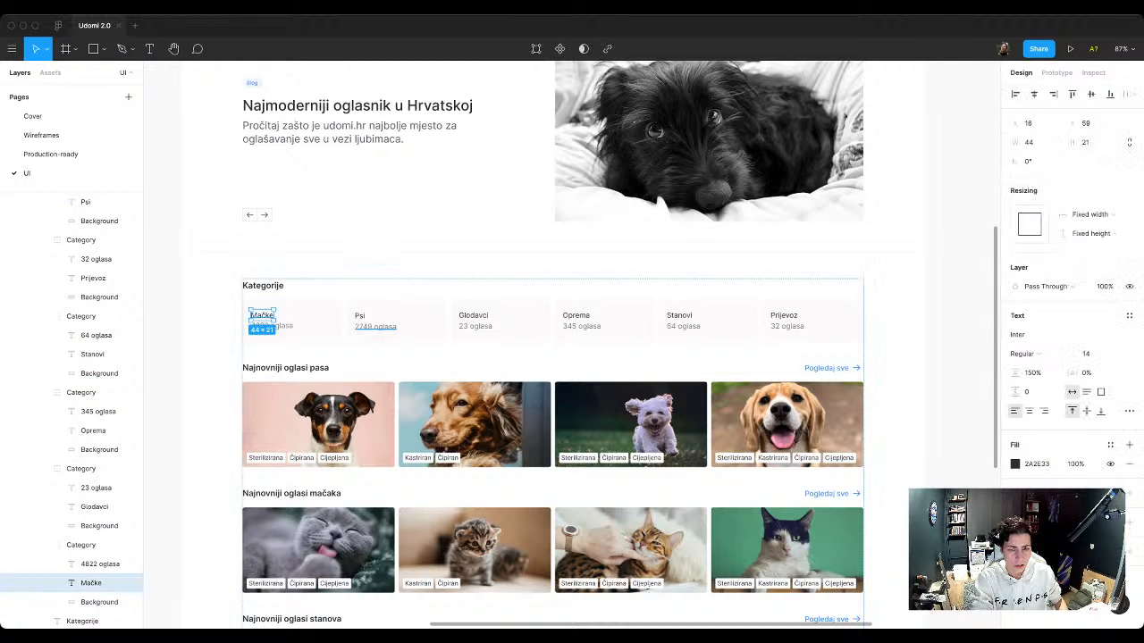
left_click(359, 315, "shift")
left_click(472, 315, "shift")
left_click(575, 315, "shift")
left_click(679, 315, "shift")
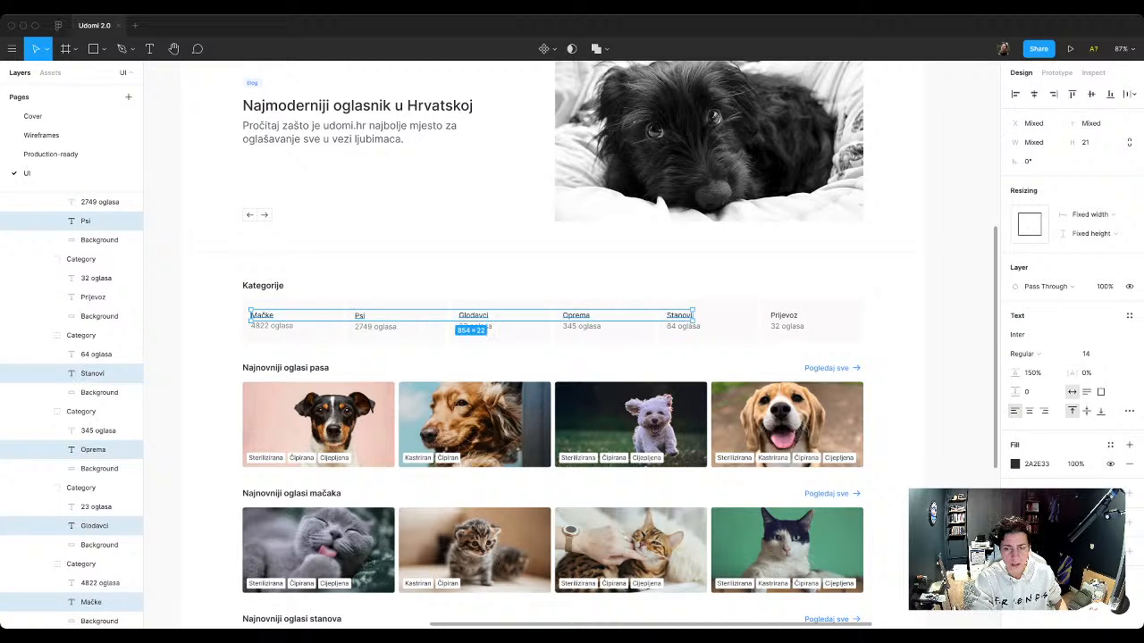
left_click(784, 316, "shift")
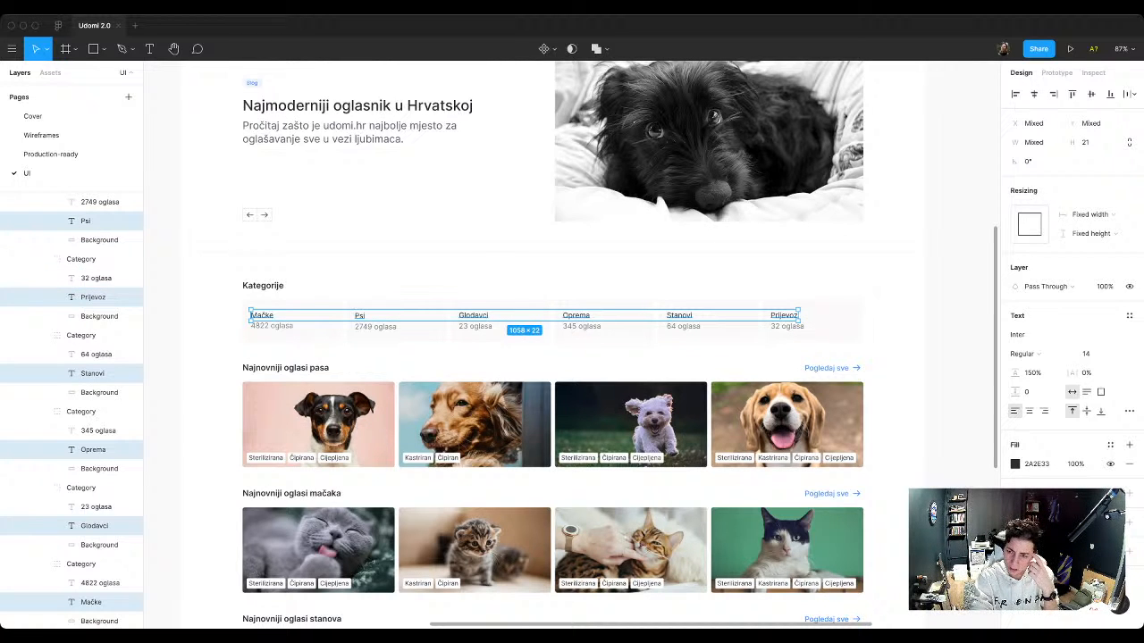
left_click(1129, 316)
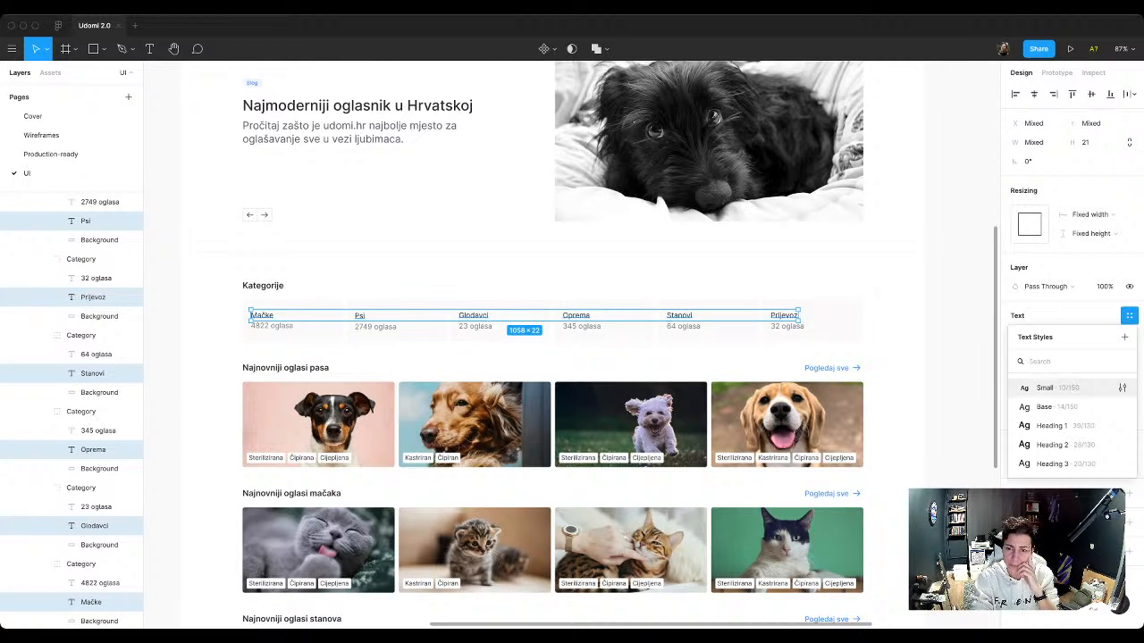
left_click(1063, 407)
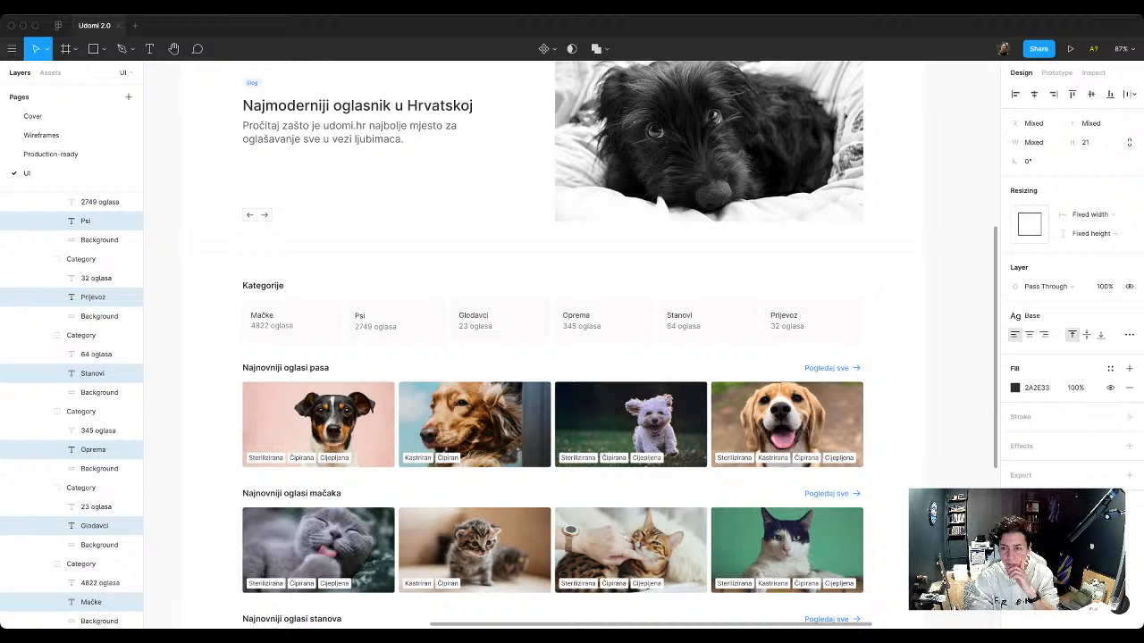
left_click(1110, 368)
left_click(1024, 502)
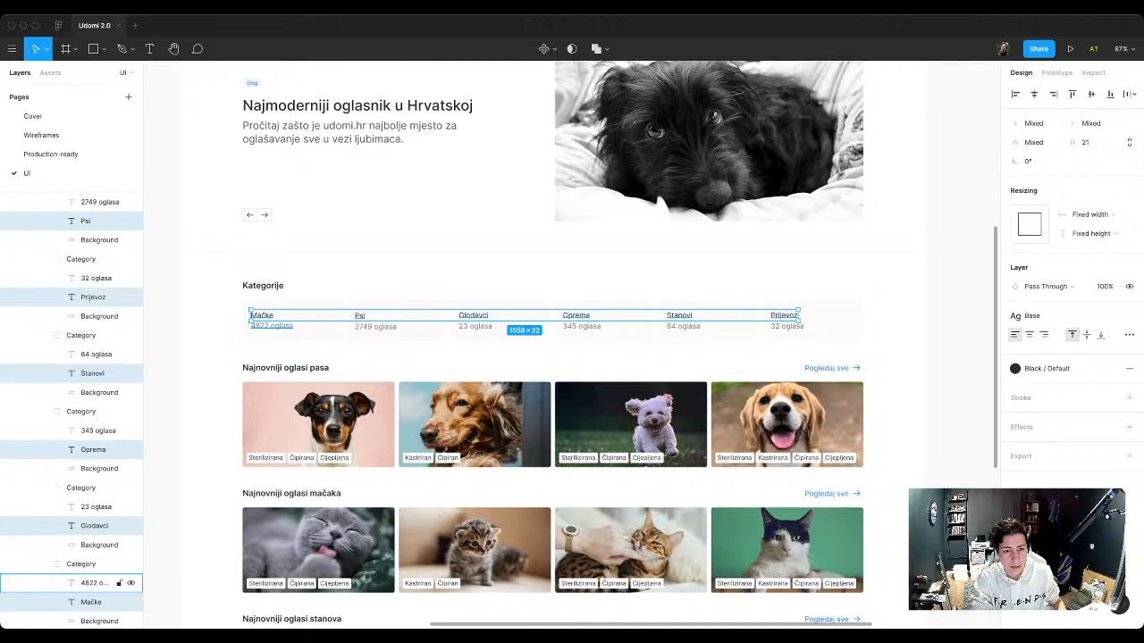
Step: Try the Small text style on the six listing counts in the Kategorije cards, and set them to the Base text style instead
left_click(272, 326, "super")
left_click(375, 328, "shift+super")
left_click(474, 326, "shift+super")
left_click(581, 327, "shift+super")
left_click(682, 326, "shift+super")
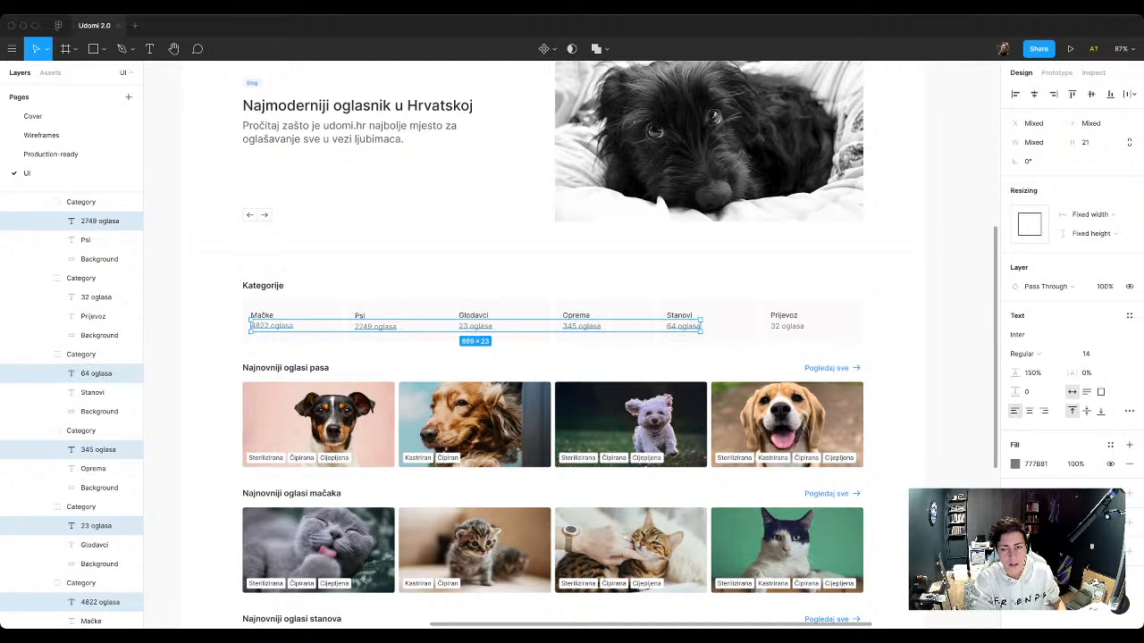
left_click(786, 327, "shift+super")
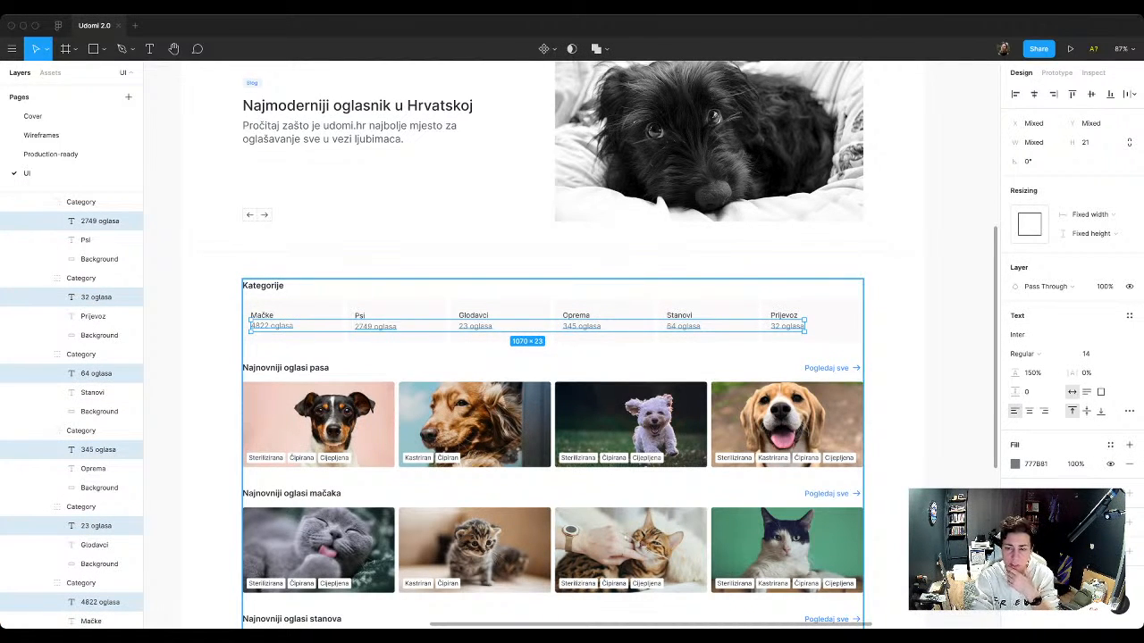
left_click(1129, 316)
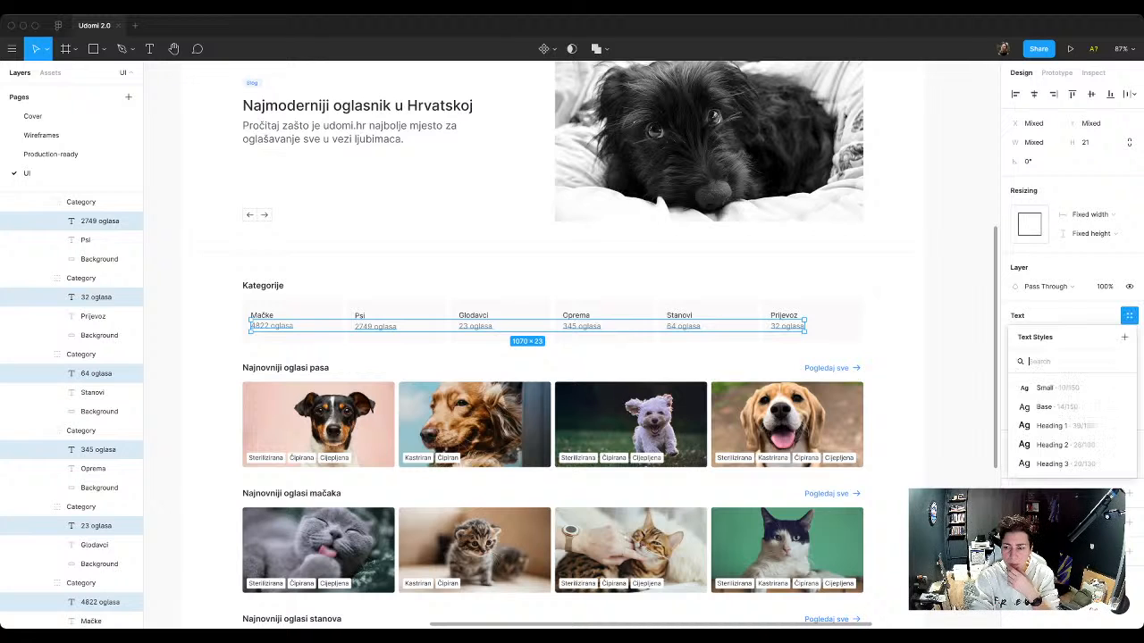
left_click(1055, 388)
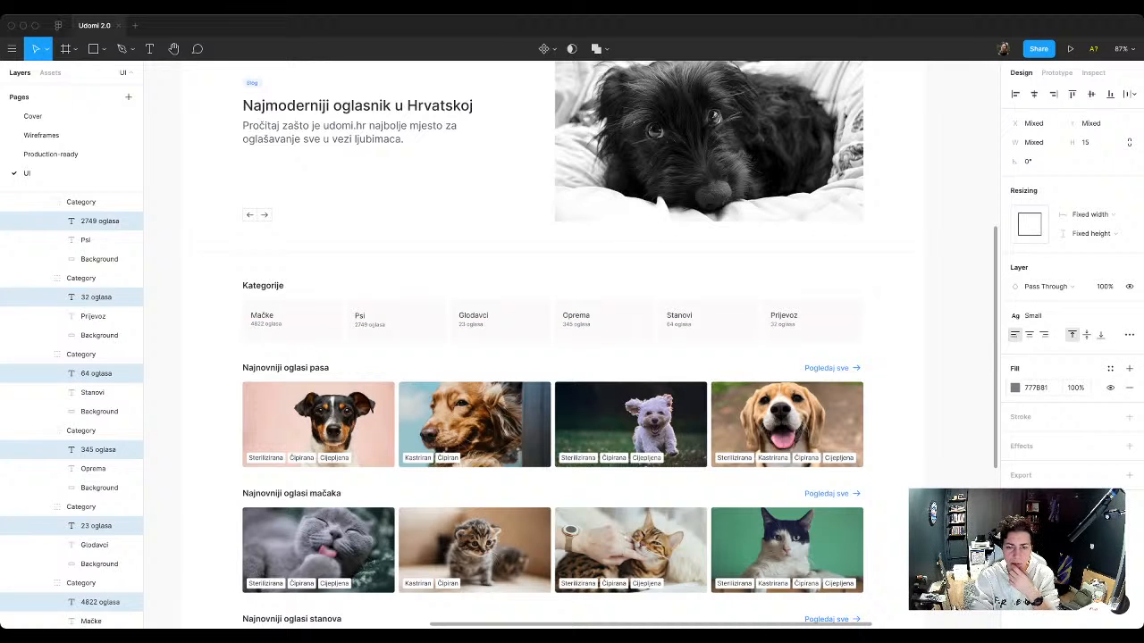
left_click(1129, 315)
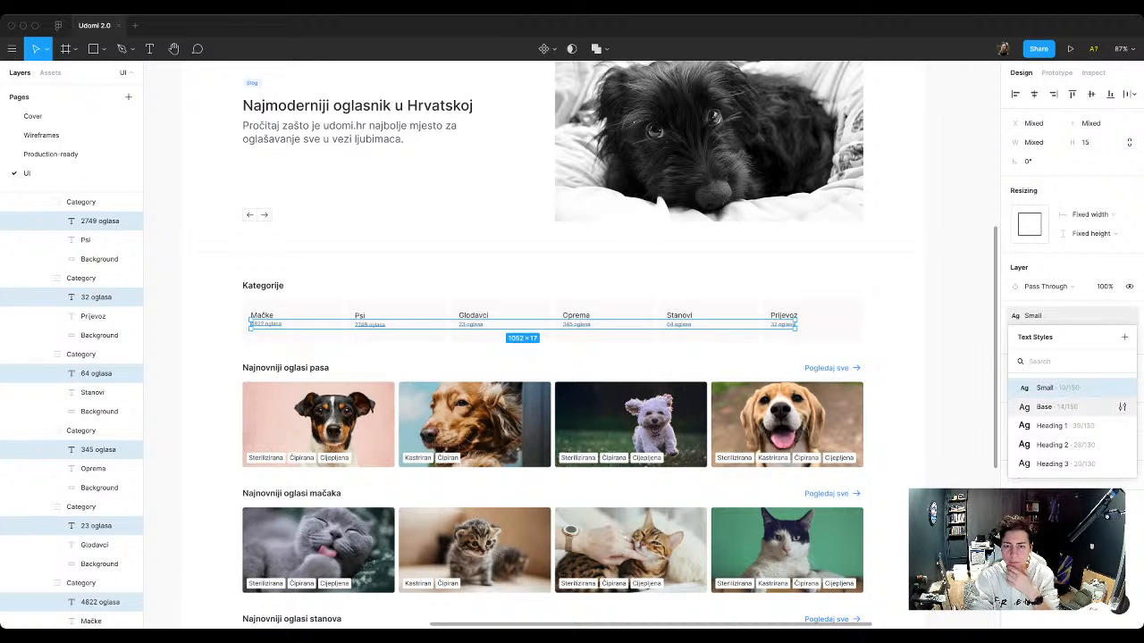
left_click(1055, 407)
Step: Apply the Black / Lighter color style to the fill of the six listing counts and clear the selection
left_click(1110, 368)
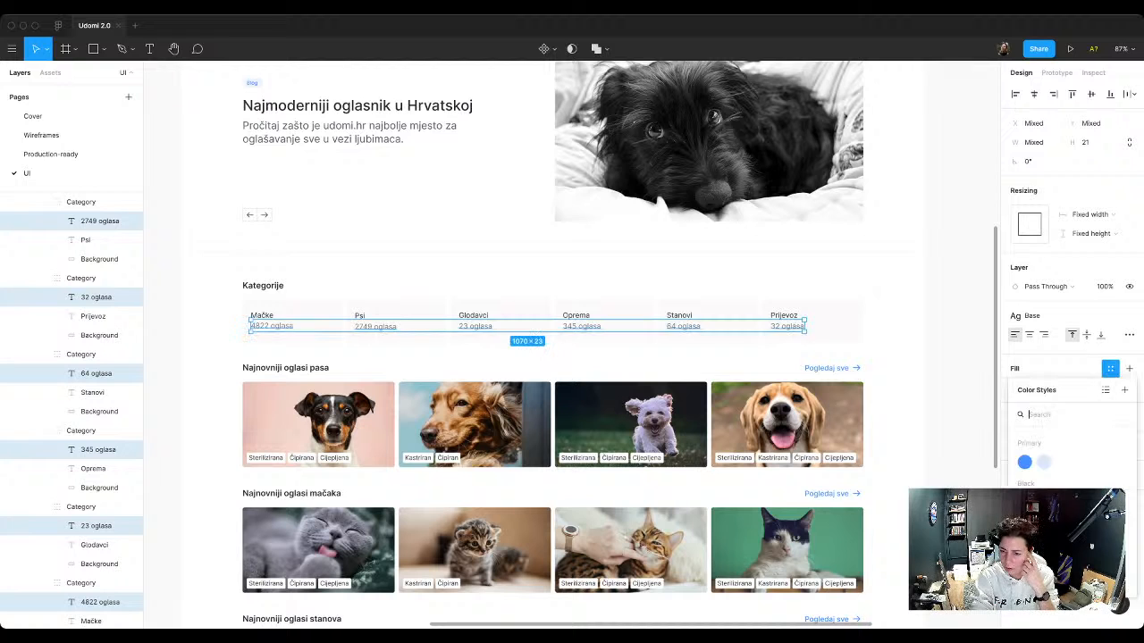
left_click(1064, 503)
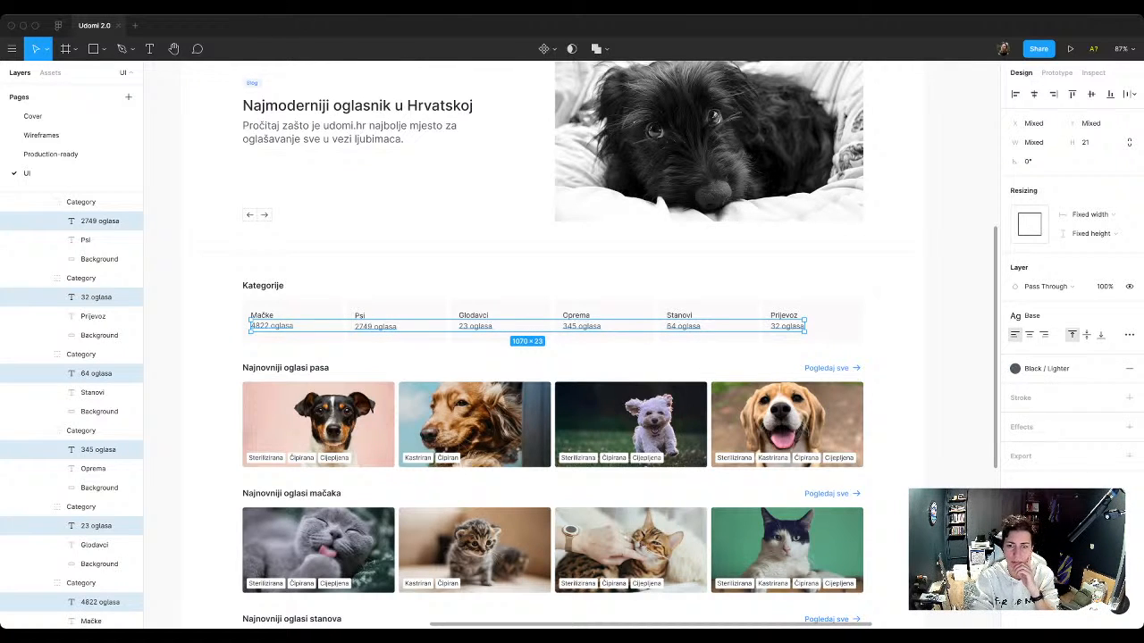
key("Escape")
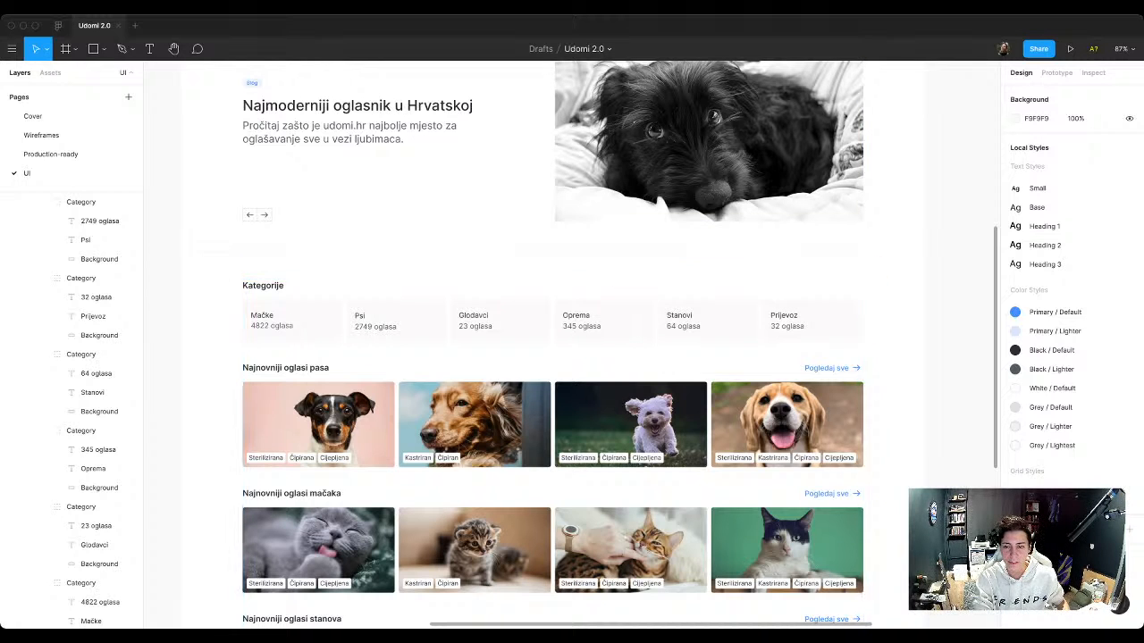
Step: Apply the Black / Default color style to the fill of the Kategorije section heading
scroll(552, 402, "down", 1)
scroll(552, 403, "down", 1)
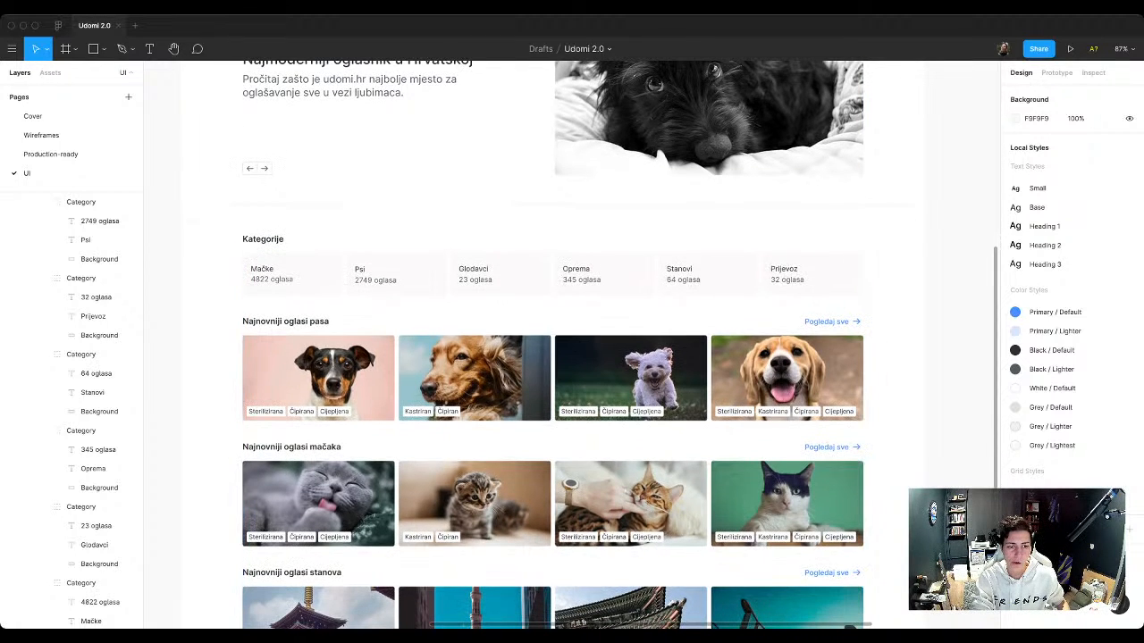
left_click(266, 240, "super")
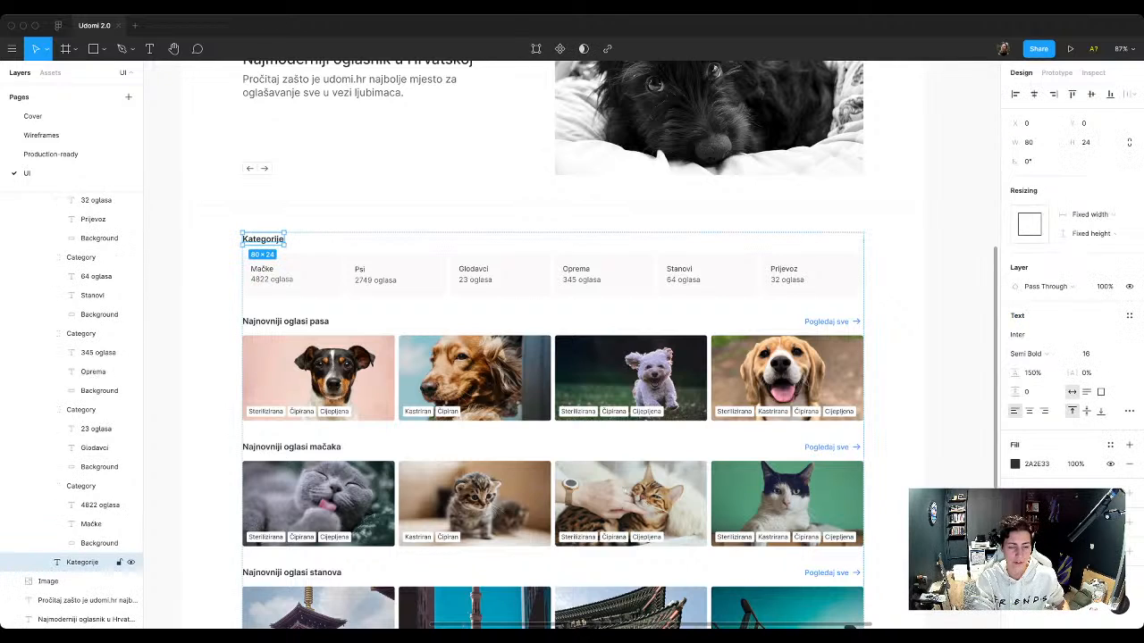
scroll(266, 240, "down", 3)
scroll(536, 402, "up", 5)
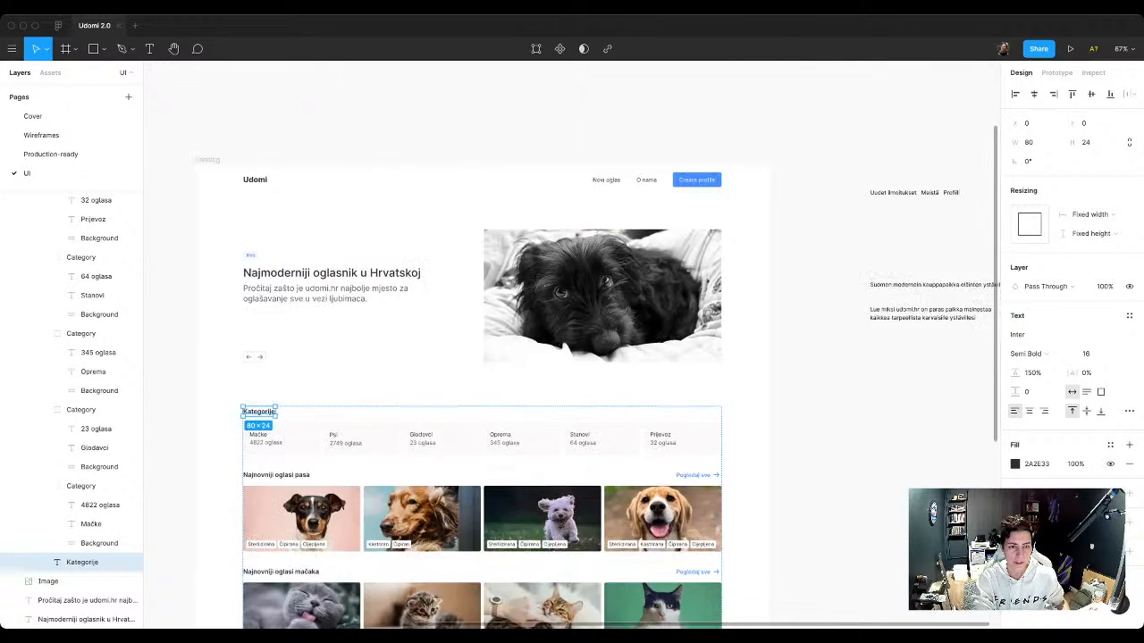
scroll(509, 375, "down", 3)
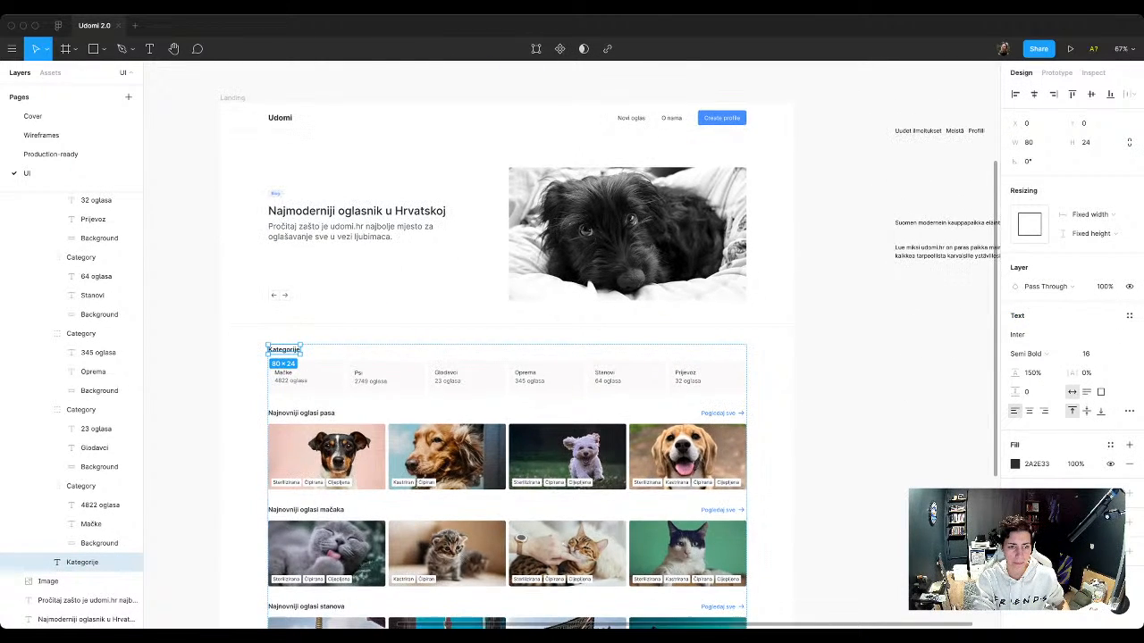
scroll(500, 358, "up", 4)
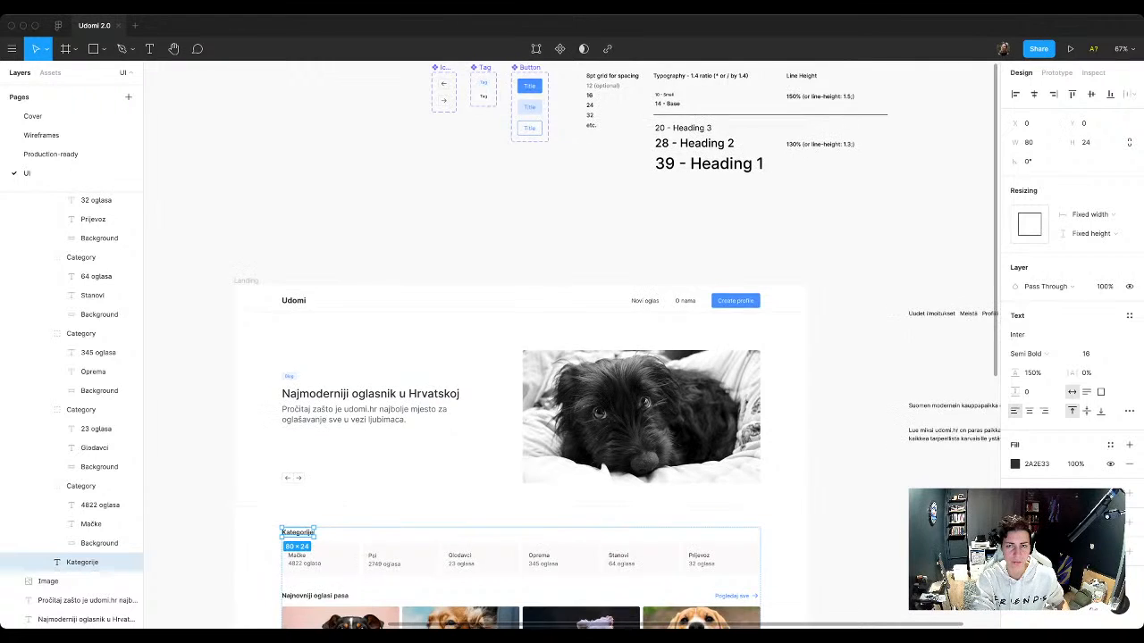
scroll(536, 358, "down", 4)
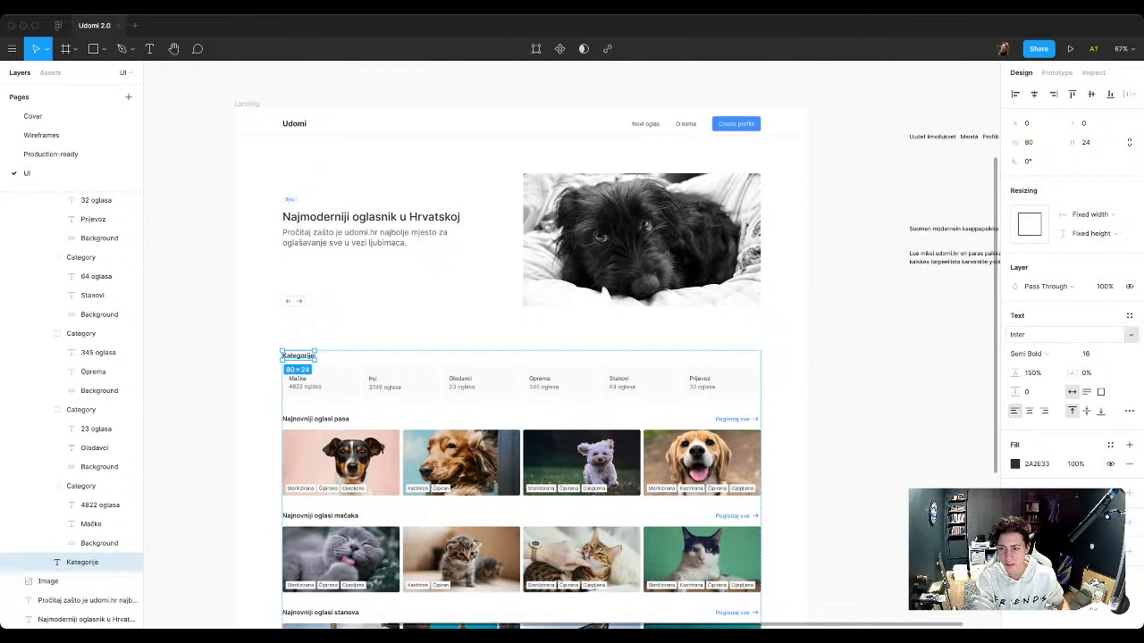
left_click(1110, 444)
left_click(1025, 531)
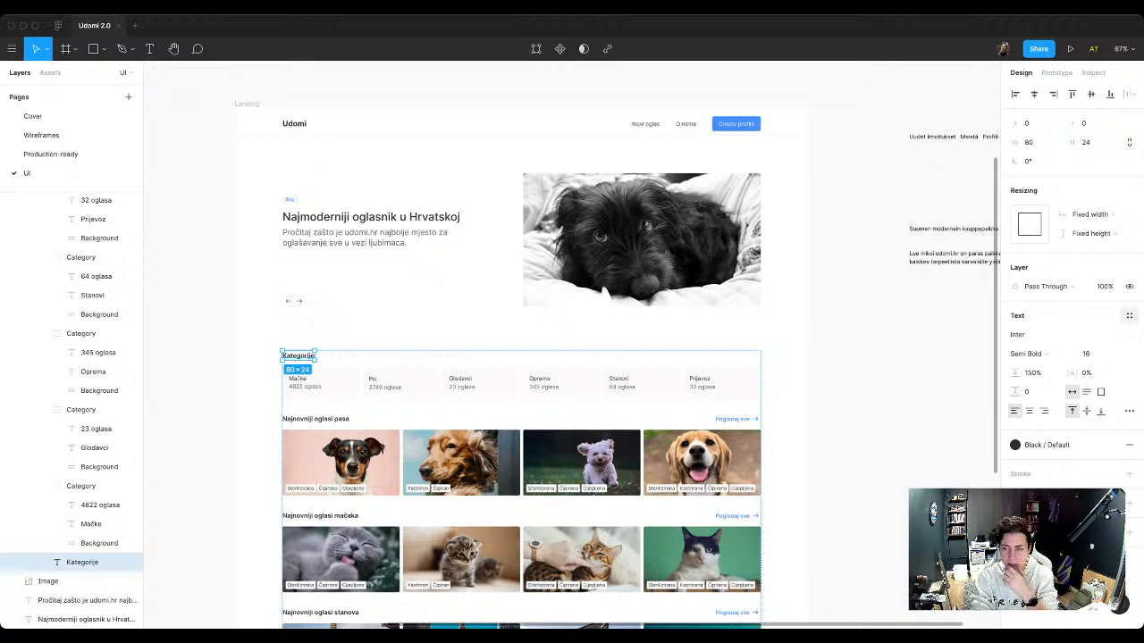
Step: Try the Heading 3 and Heading 2 text styles on the Kategorije section heading, and undo both
left_click(1129, 316)
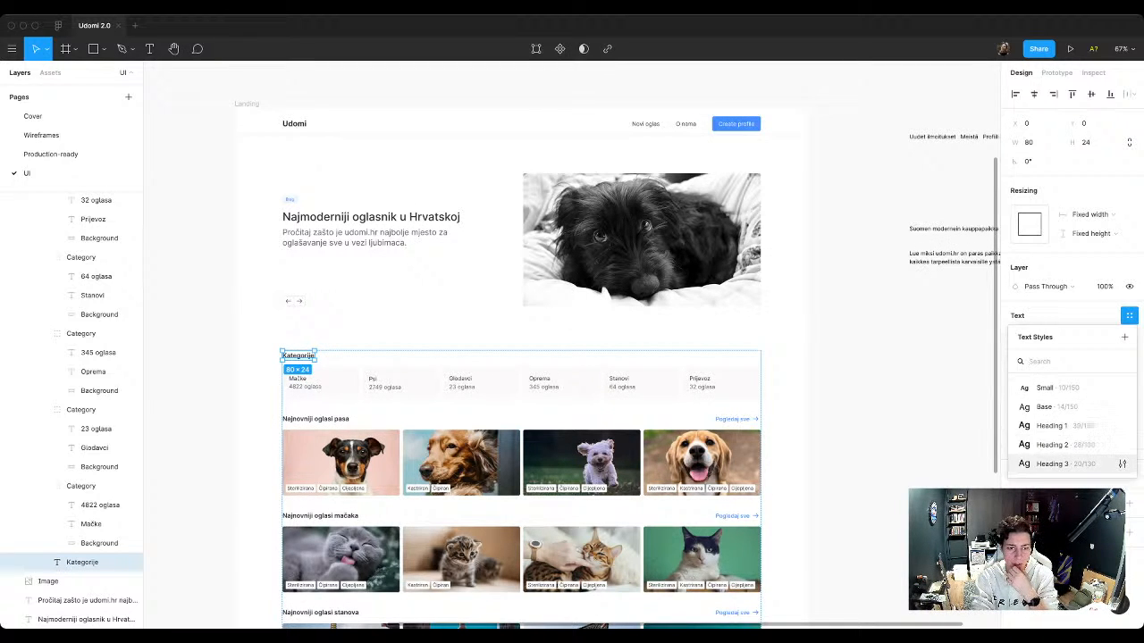
left_click(1053, 463)
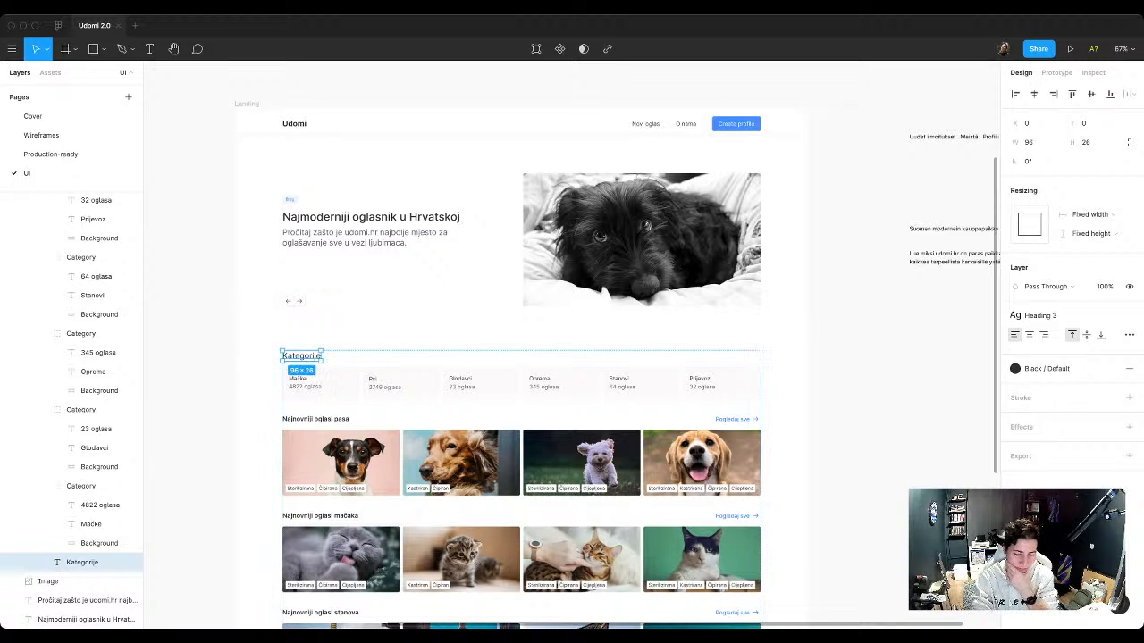
left_click(1050, 316)
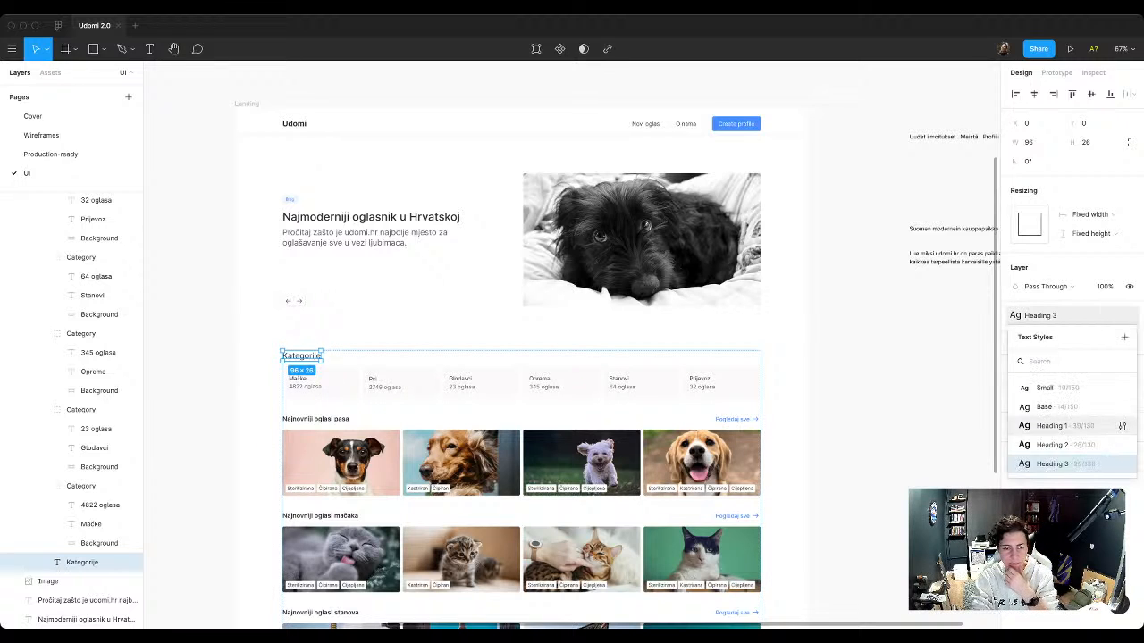
left_click(1053, 444)
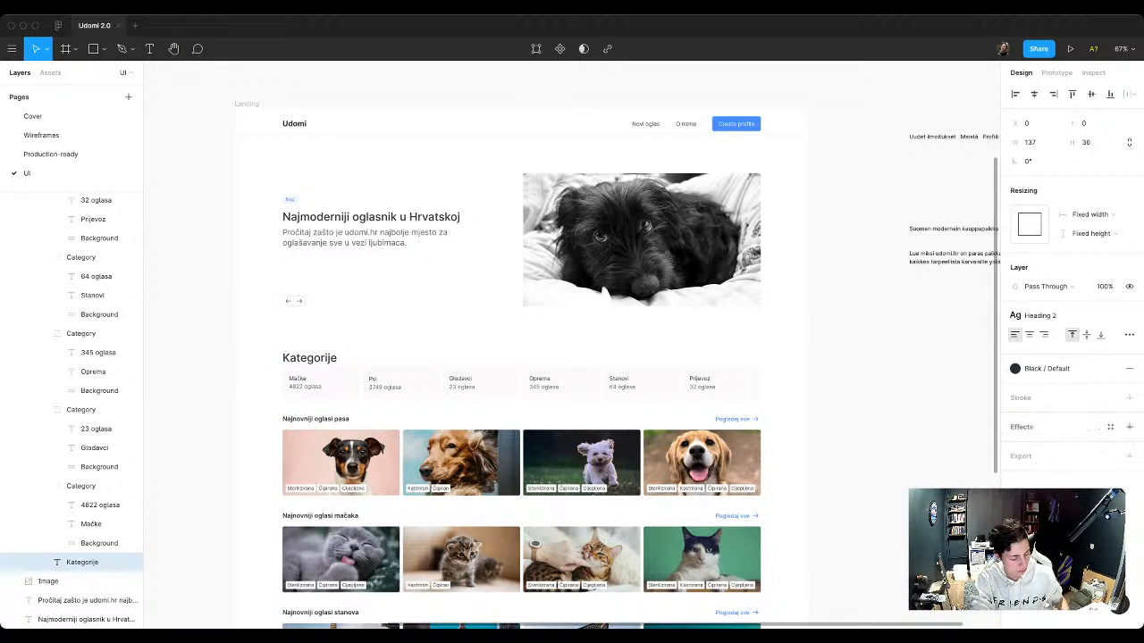
key("super+z")
key("super+z")
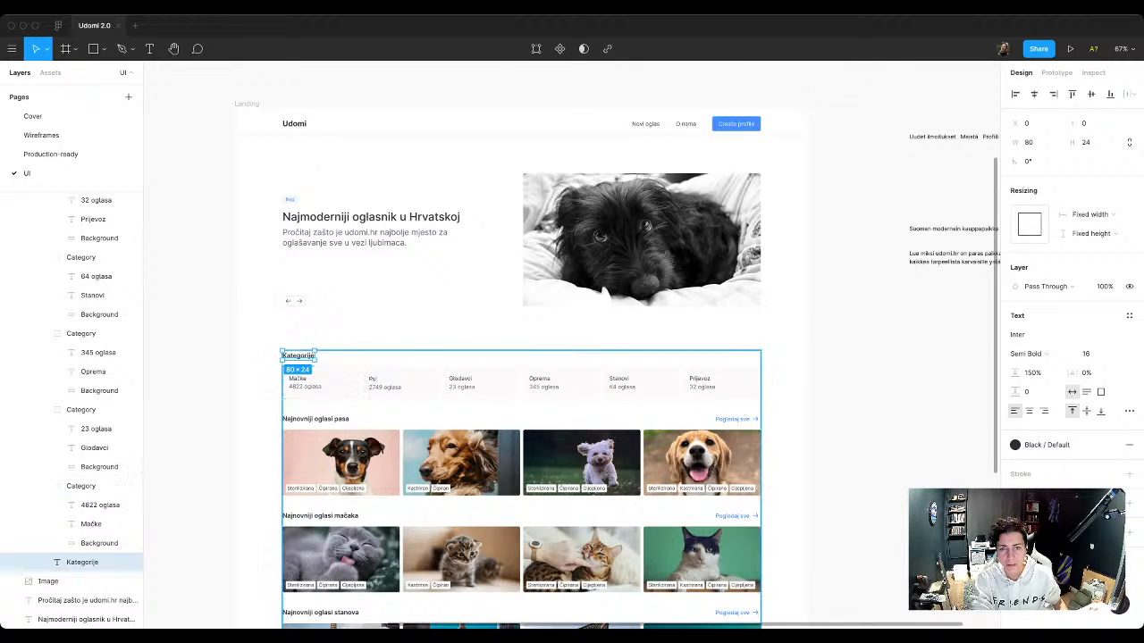
Step: Duplicate the "14 - Base" typography sample and place the copy beside the original on the same line
scroll(572, 357, "up", 10)
scroll(749, 547, "up", 10)
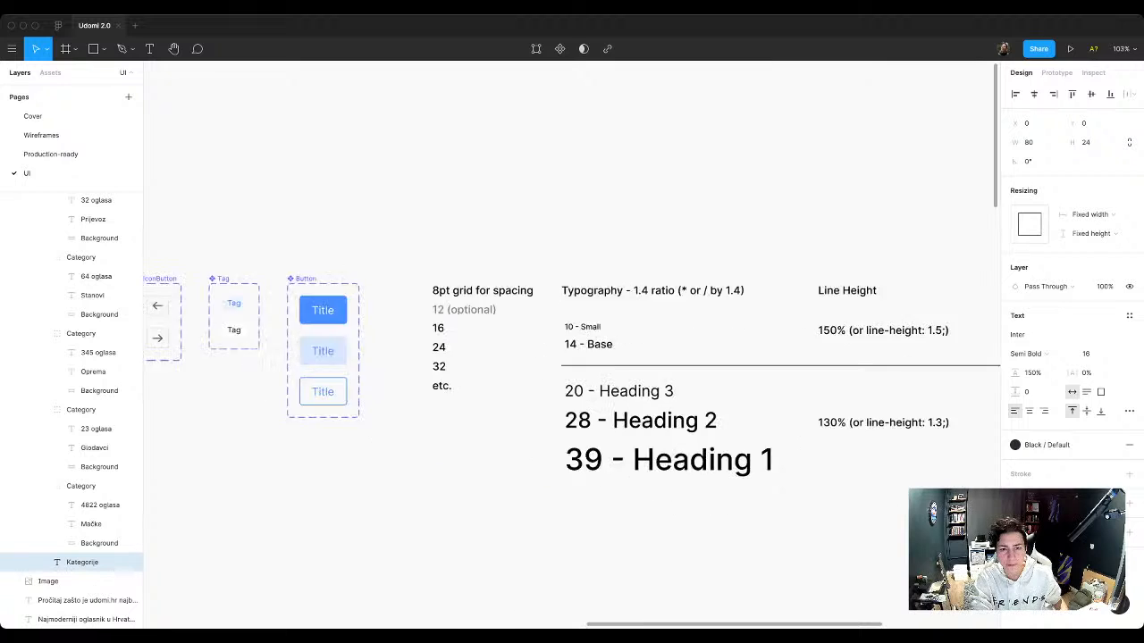
left_click(536, 283)
left_click_drag(537, 282, 620, 282)
key("Right")
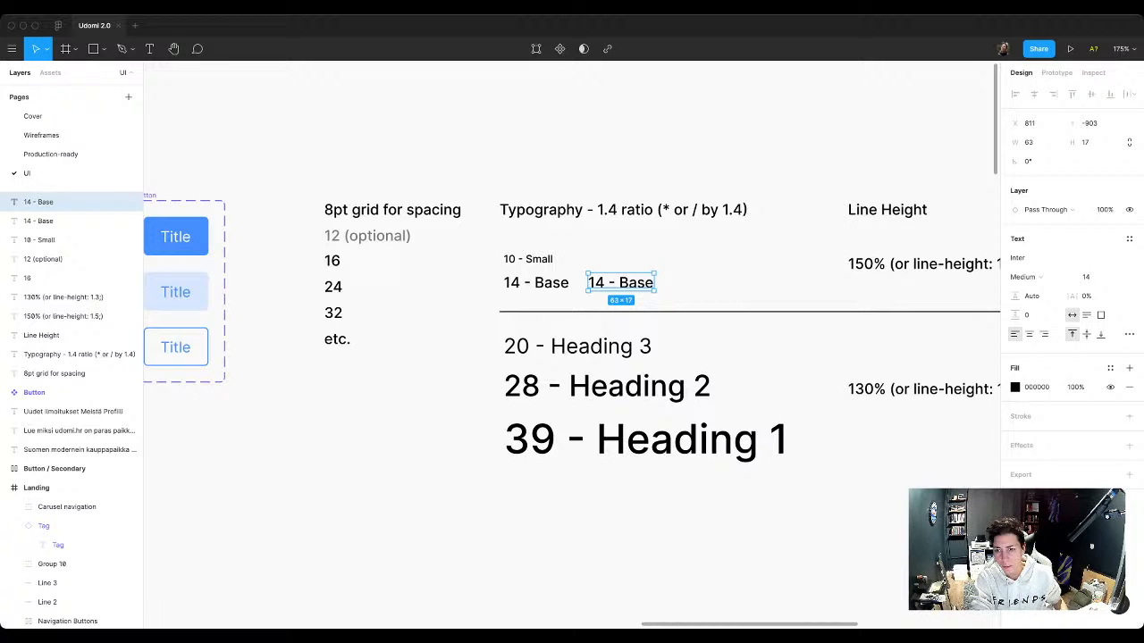
left_click(537, 282)
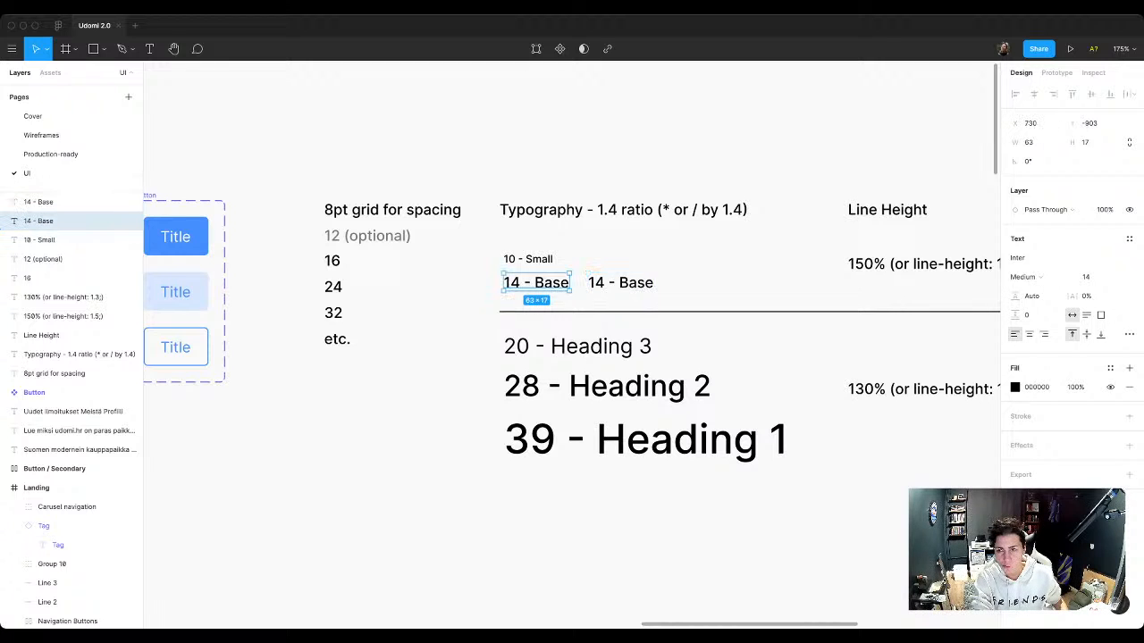
left_click(620, 282)
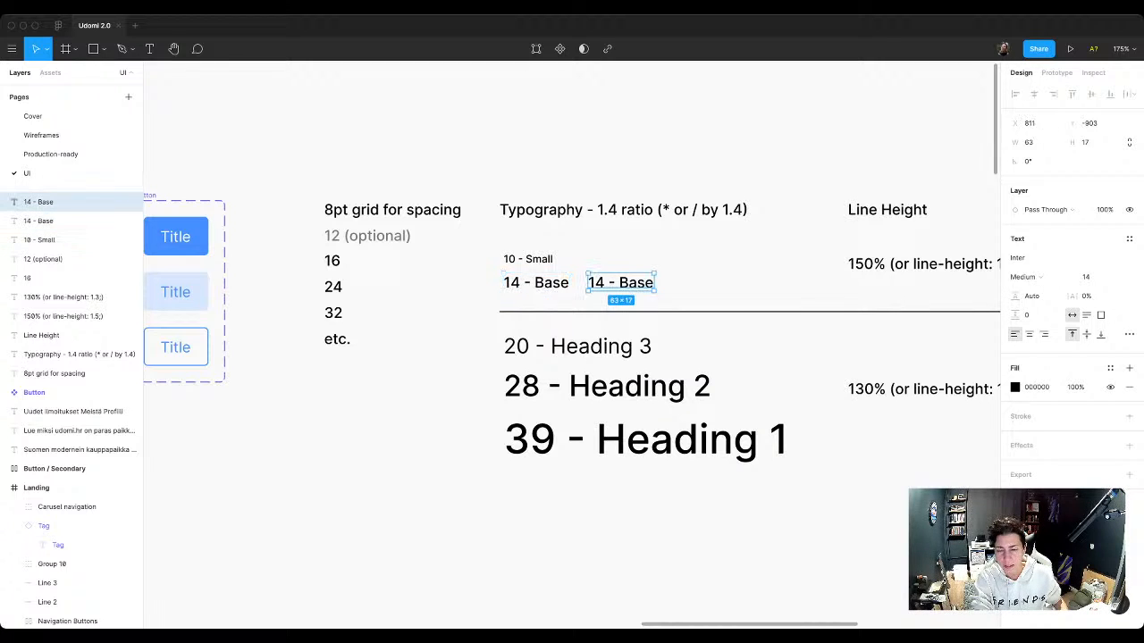
Step: Set the copied "14 - Base" sample's line height to 150% and its font weight to Semi Bold
left_click(1032, 296)
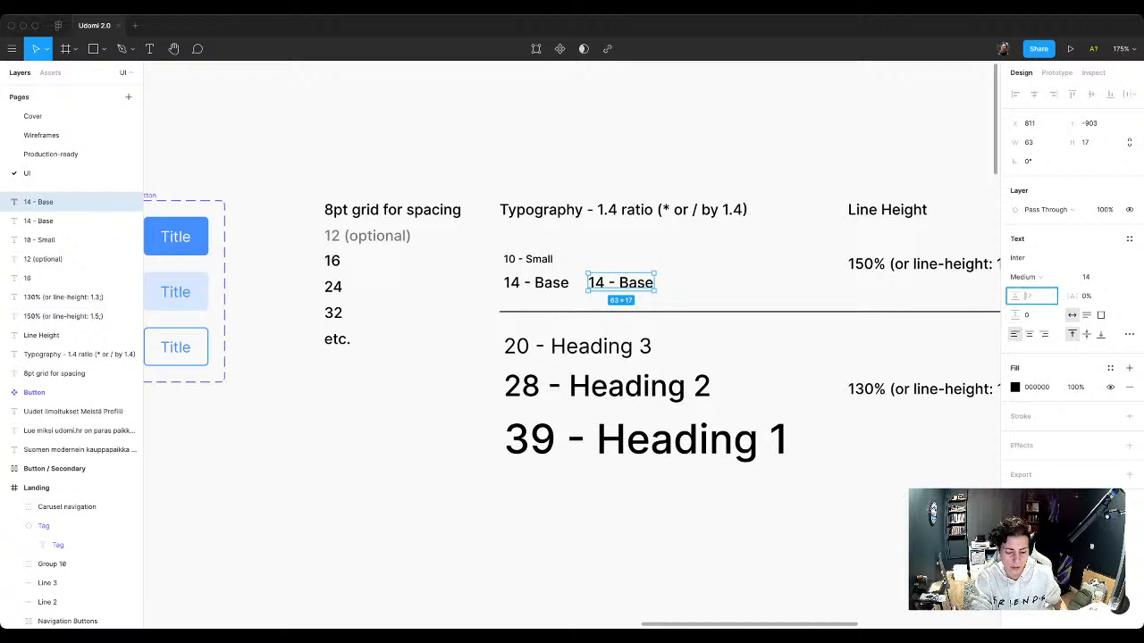
type("150")
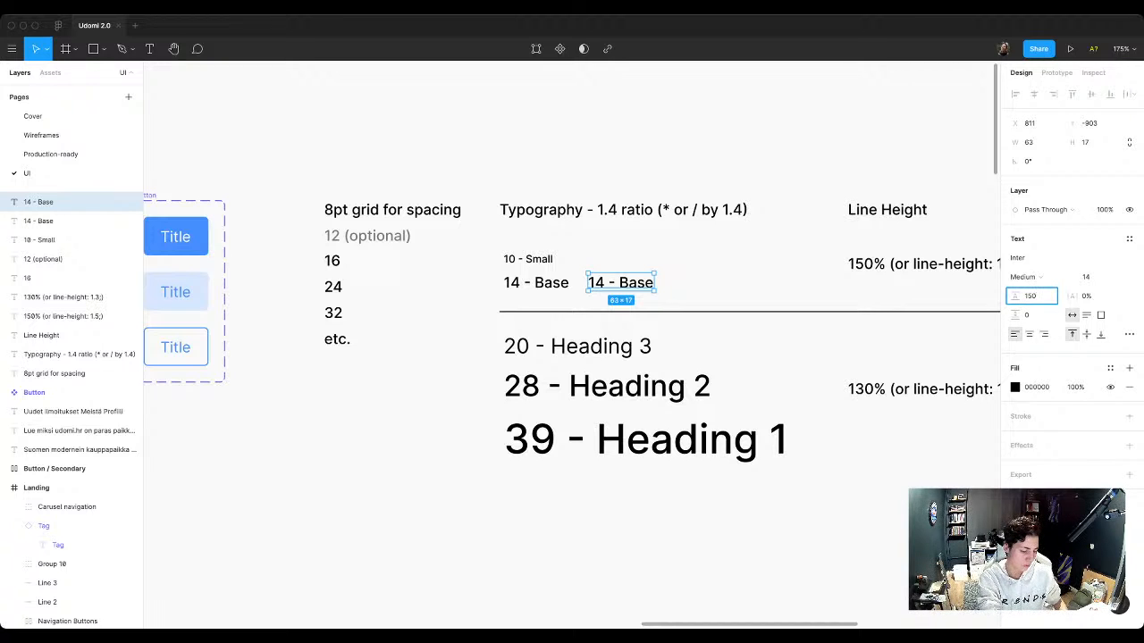
type("%")
key("Return")
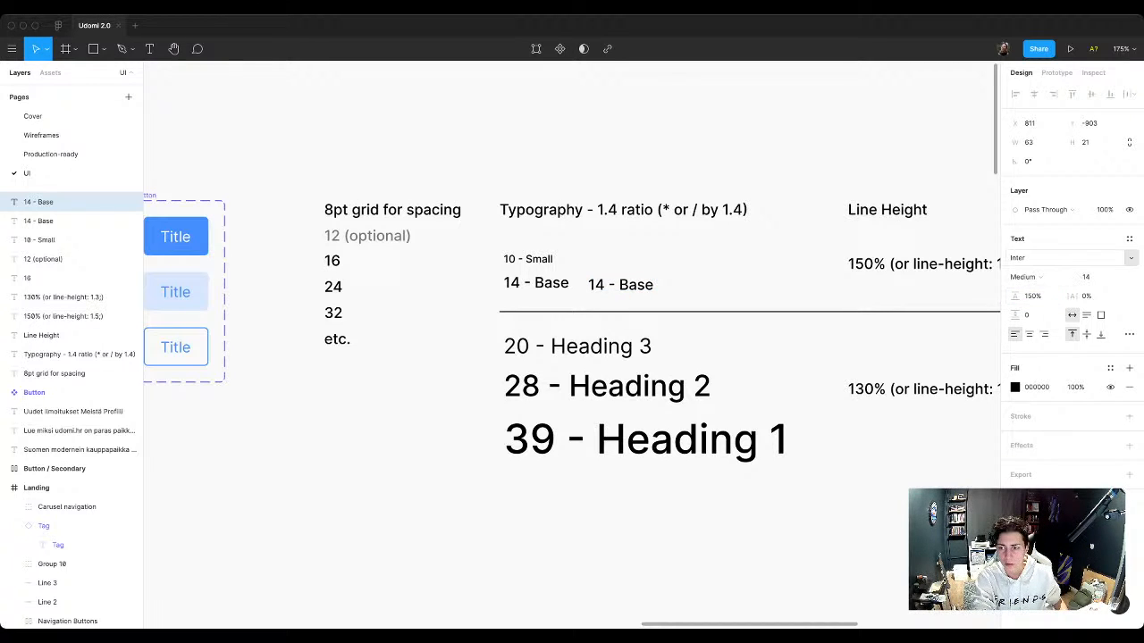
left_click(1038, 277)
left_click(1041, 291)
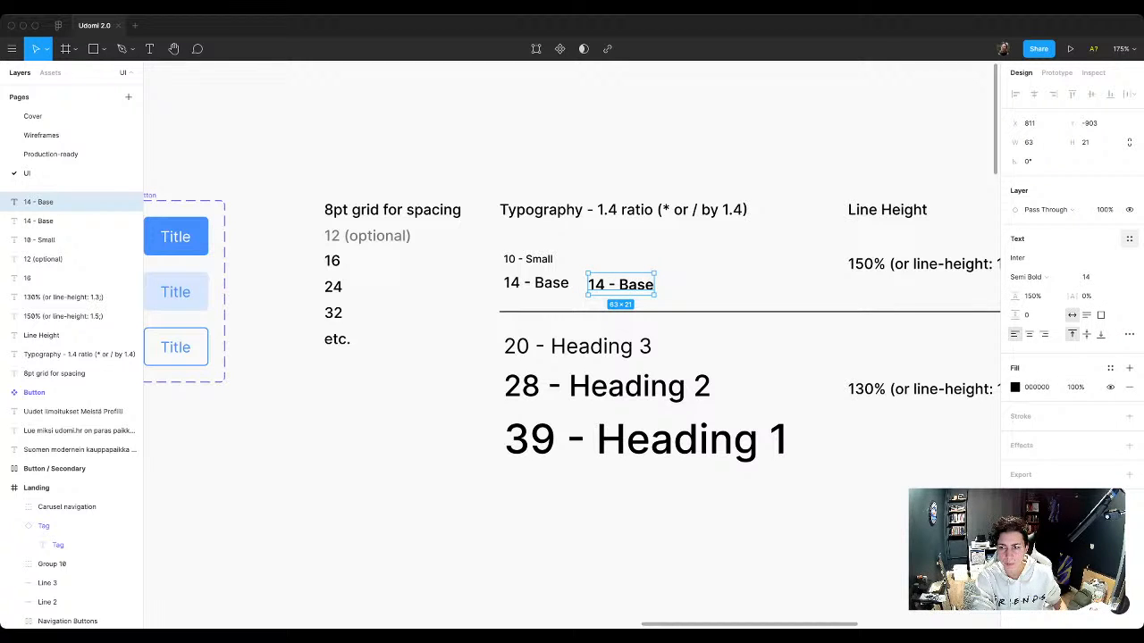
Step: Open the text styles for the copied Semi Bold "14 - Base" sample
left_click(1128, 239)
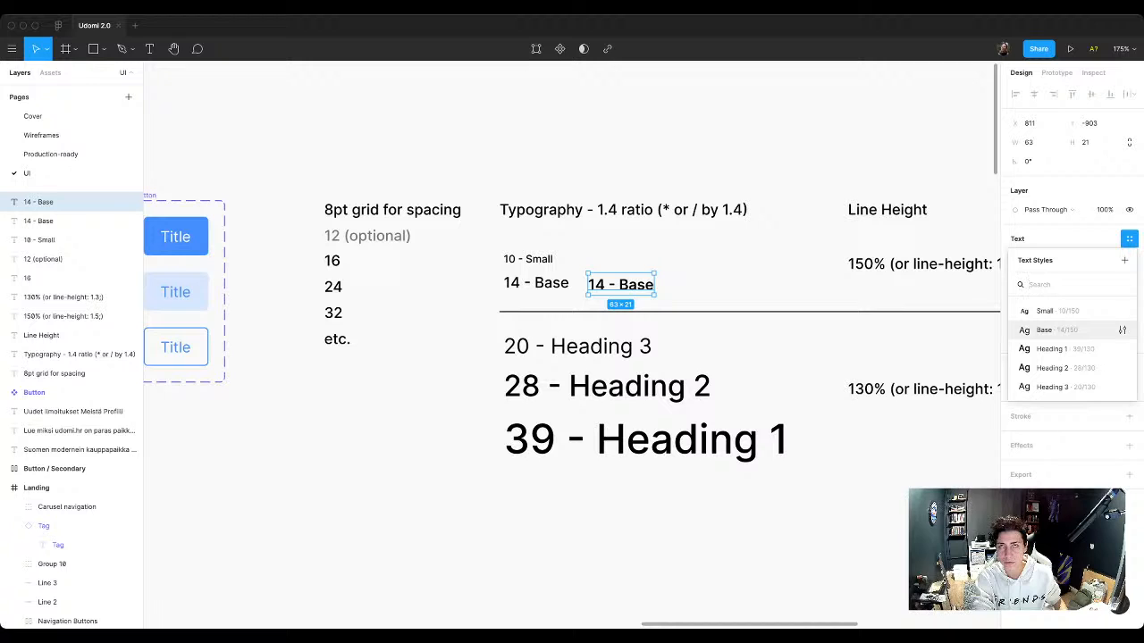
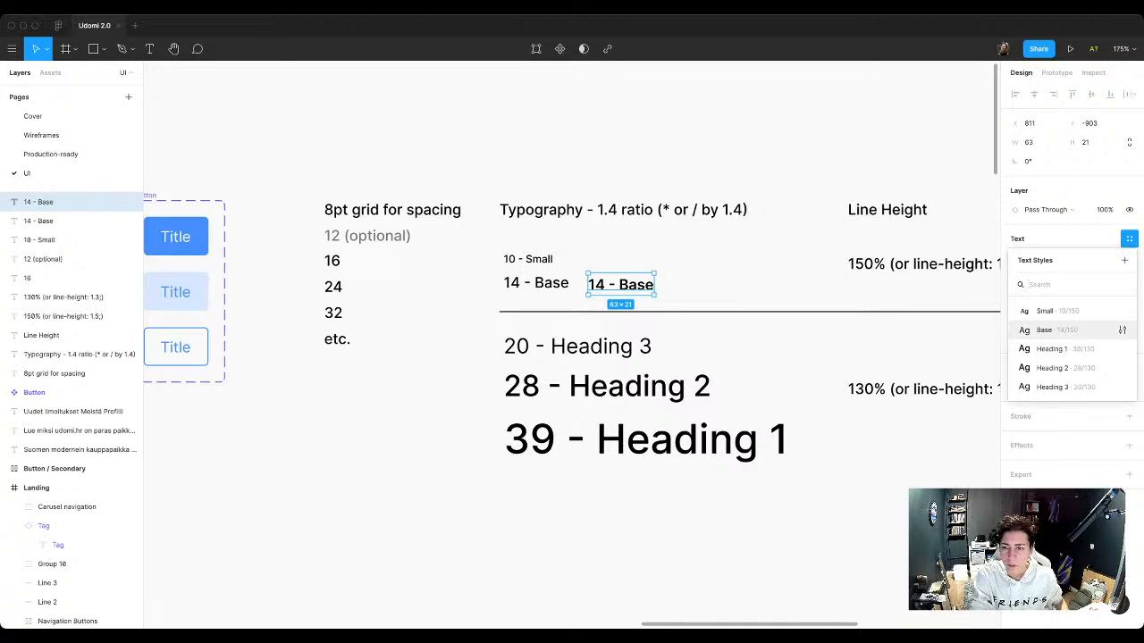
Step: Create a text style named "Base / Bold" from the copied Semi Bold "14 - Base" sample
left_click(1125, 260)
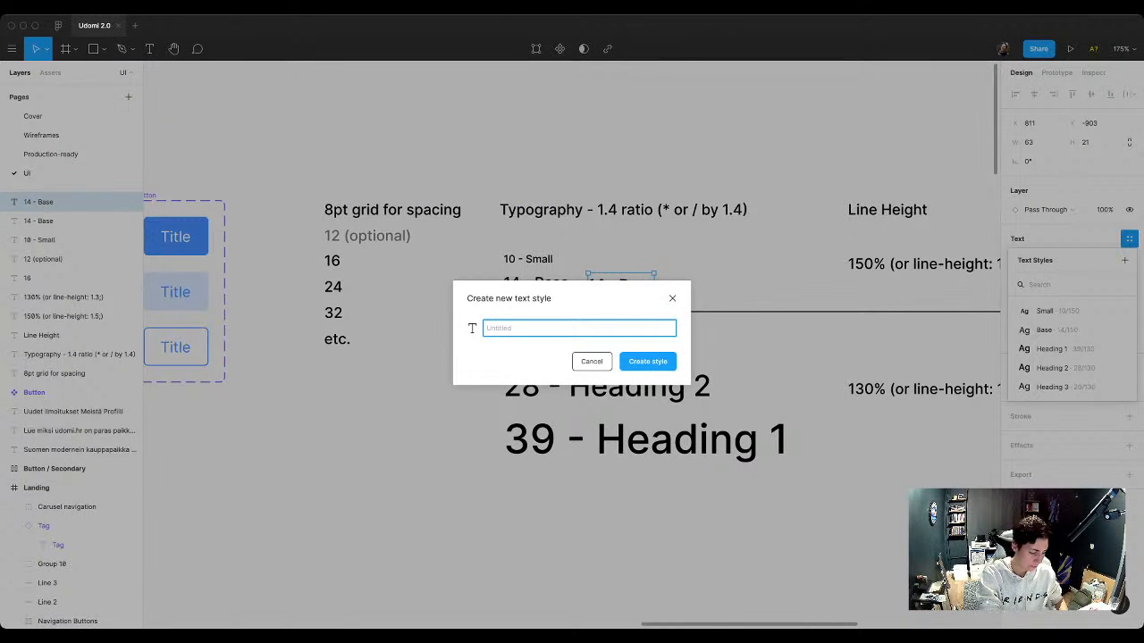
type("Base / ")
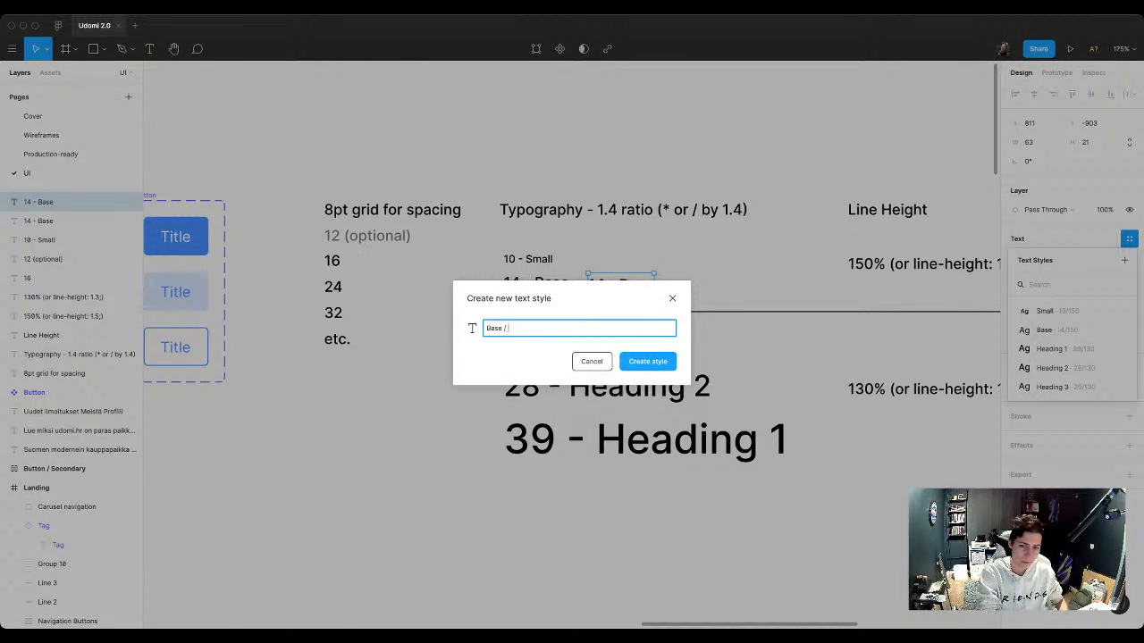
type("Bold")
key("Return")
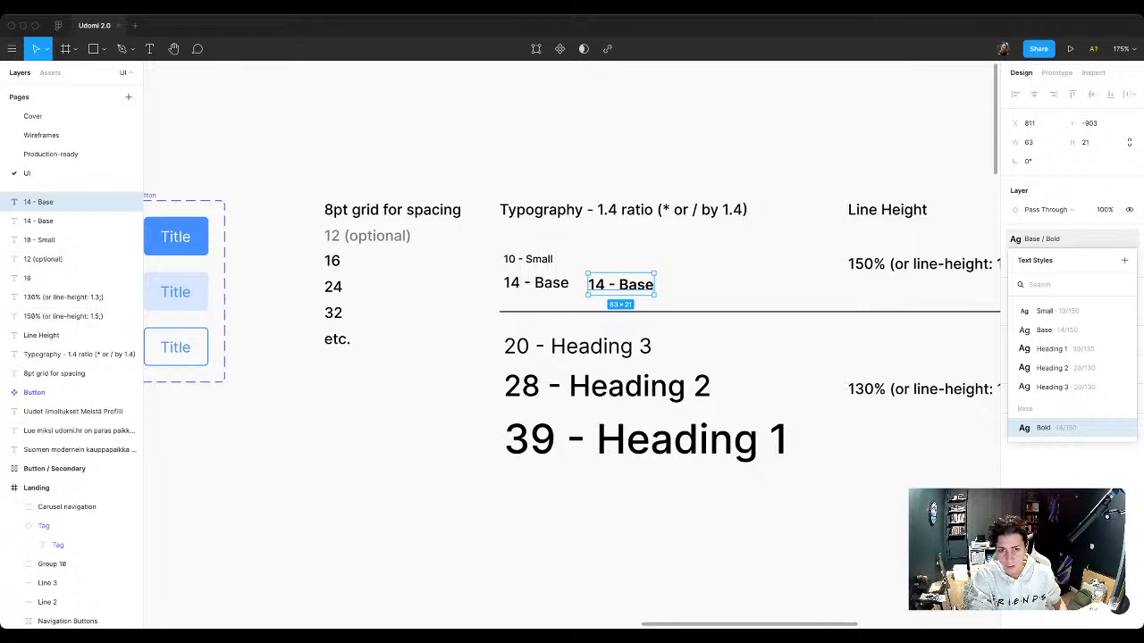
Step: Apply the Base text style to the original "14 - Base" typography sample
left_click(536, 284)
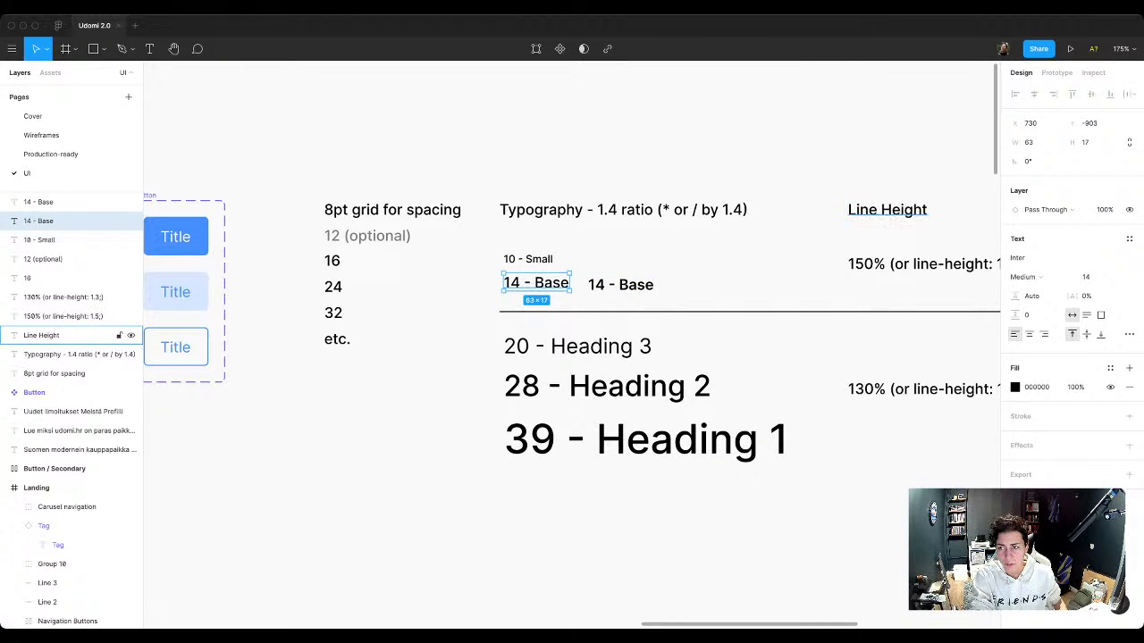
left_click(1129, 239)
left_click(1044, 330)
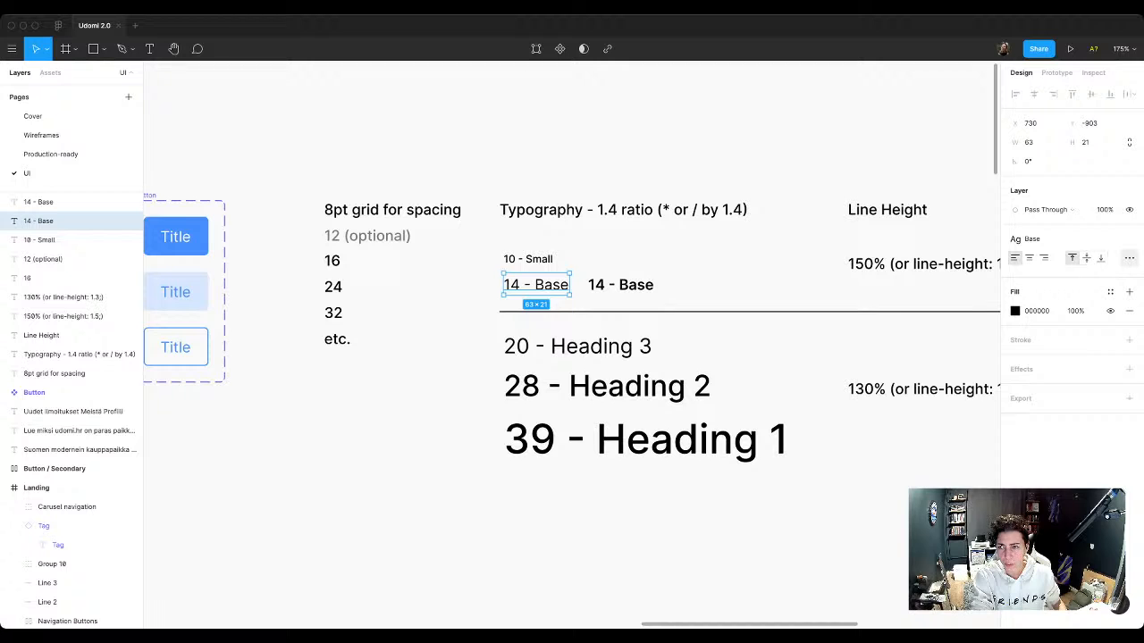
Step: Rename the original sample's Base text style to "Base / Default"
left_click(1054, 239)
left_click(1130, 234)
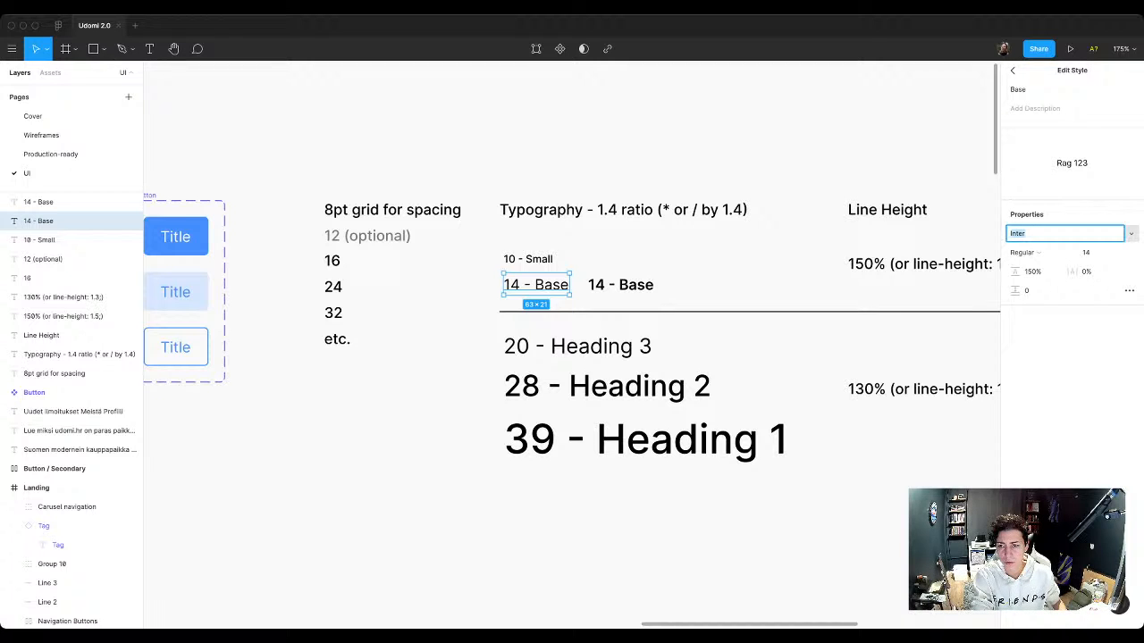
left_click(1026, 233)
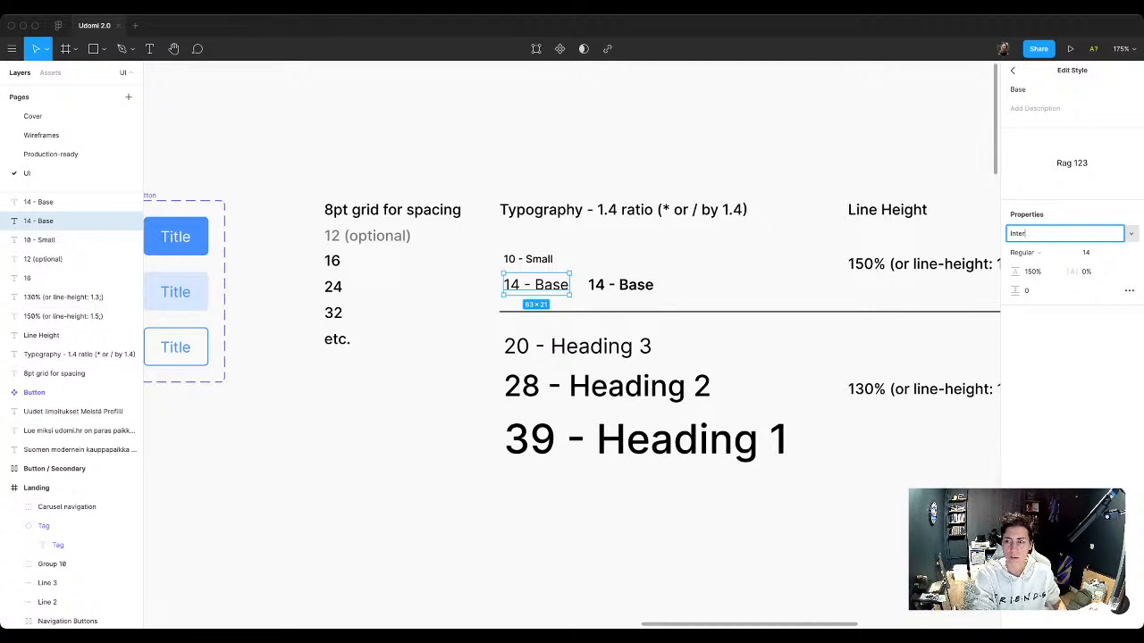
left_click(1028, 89)
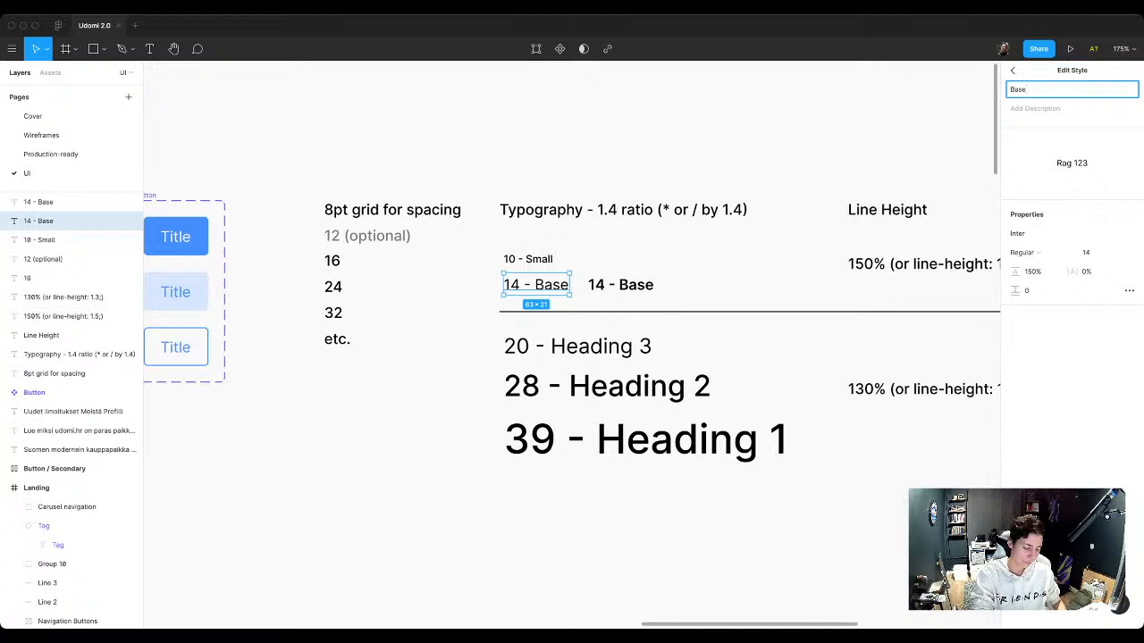
type("/ Default")
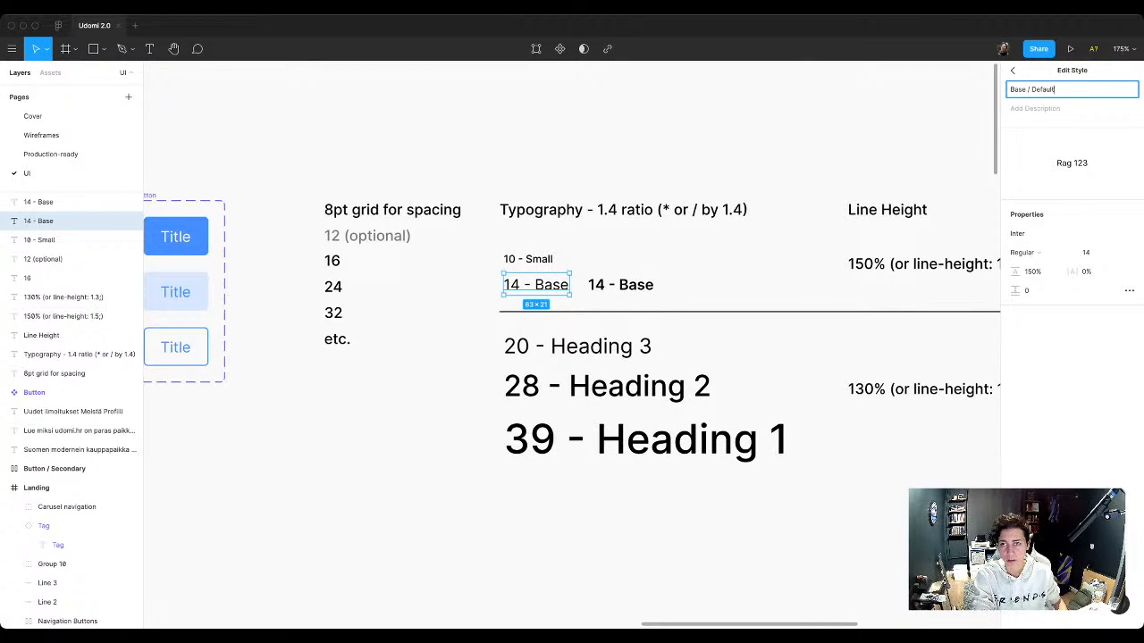
key("Return")
key("Escape")
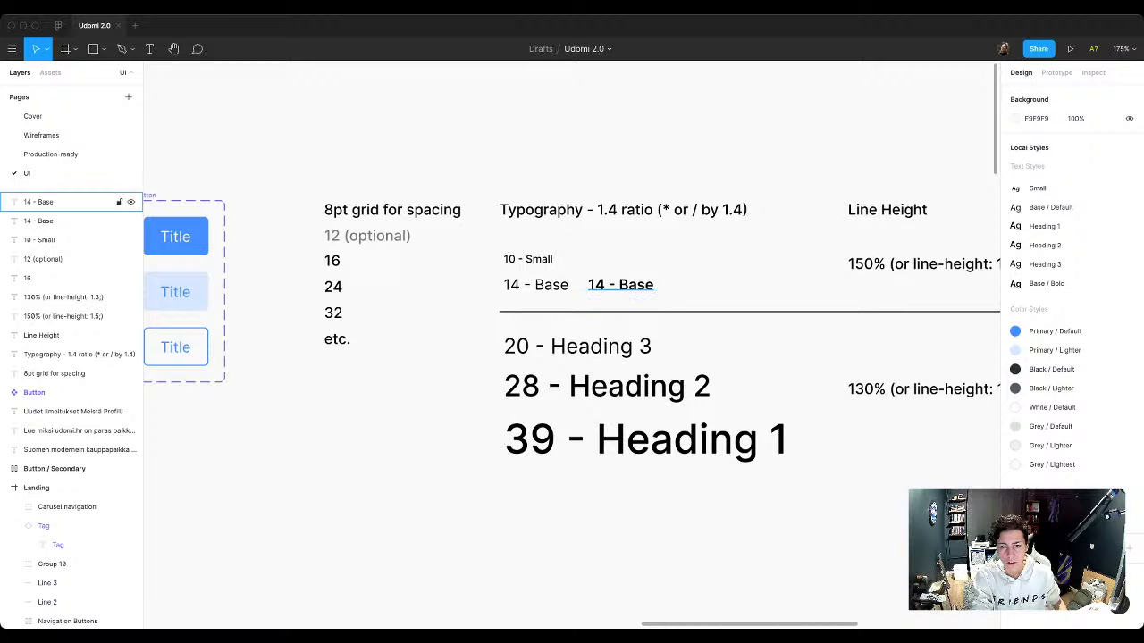
Step: Try the Base / Bold text style on the Kategorije section heading, and undo it
left_click(620, 285)
scroll(636, 286, "down", 5)
scroll(636, 286, "down", 5)
scroll(636, 286, "left", 3)
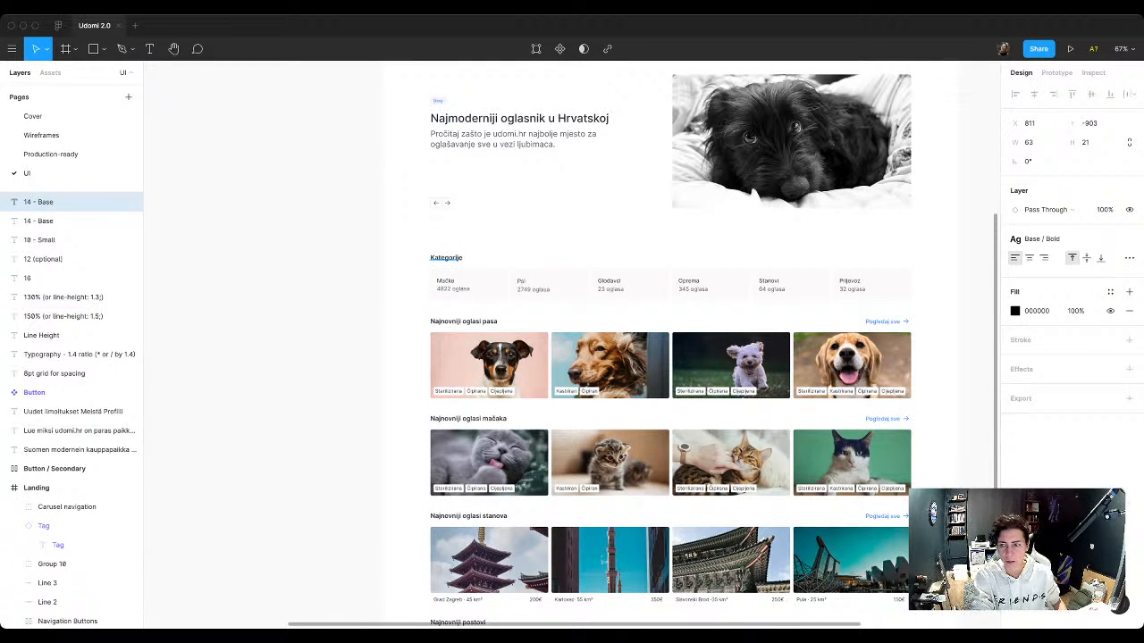
left_click(446, 257)
left_click(1128, 315)
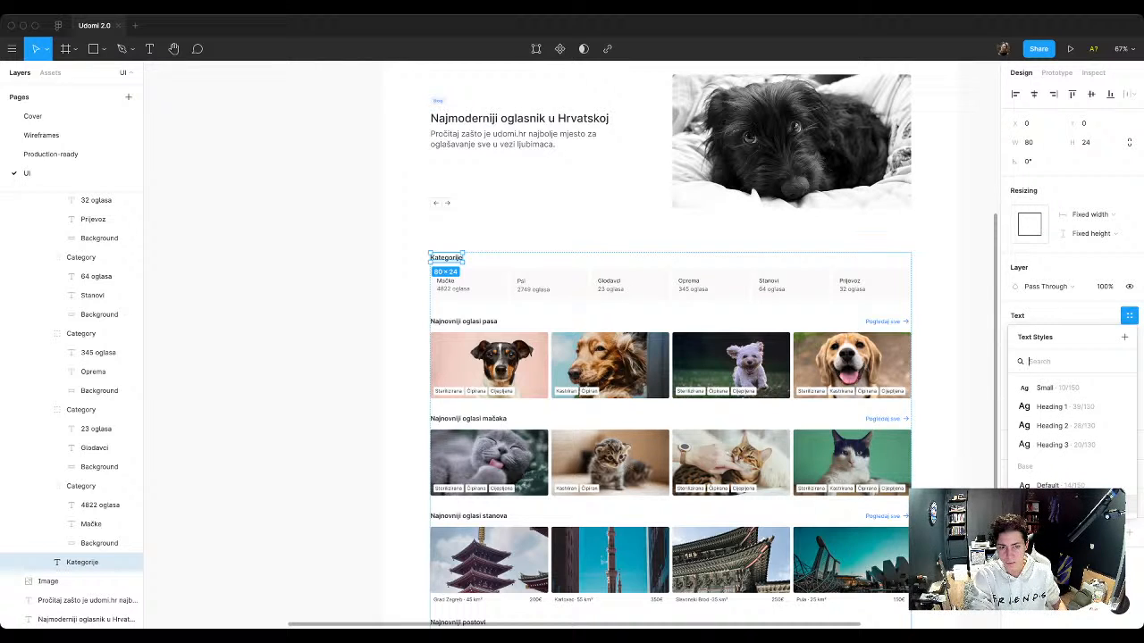
left_click(1057, 505)
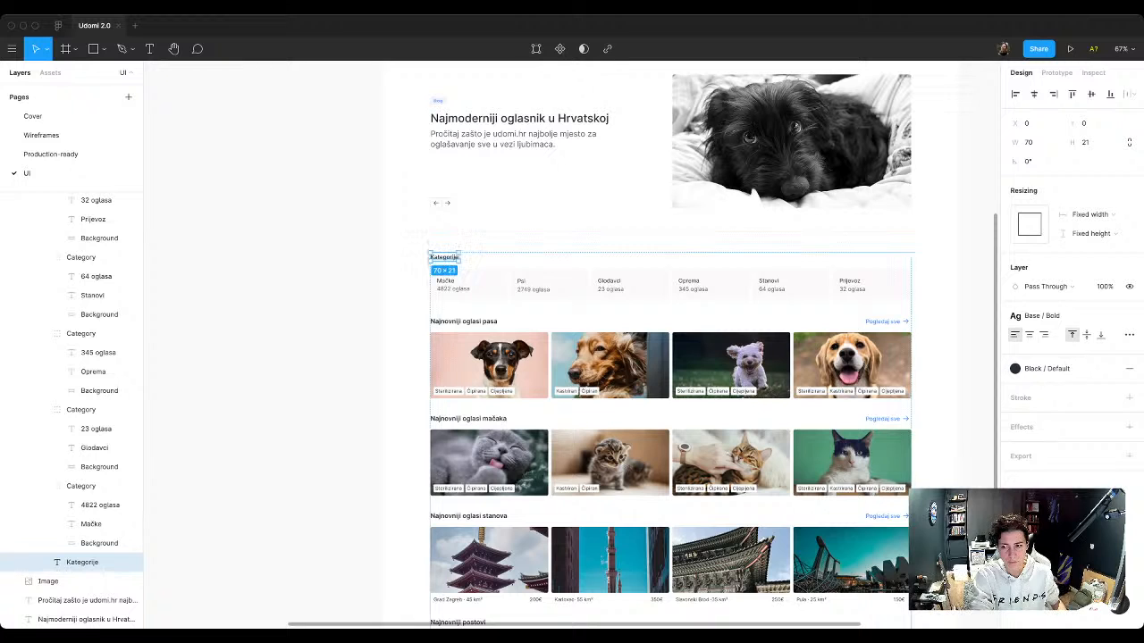
key("ctrl+z")
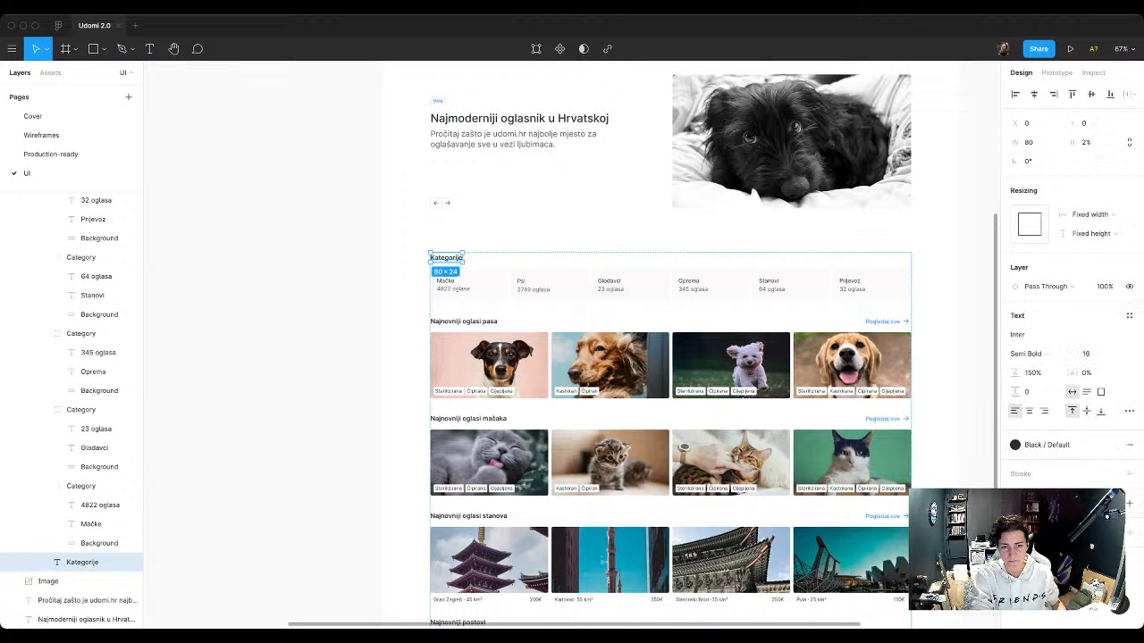
Step: Check the font properties of the Base / Bold text style on the bold "14 - Base" sample
scroll(670, 358, "up", 5)
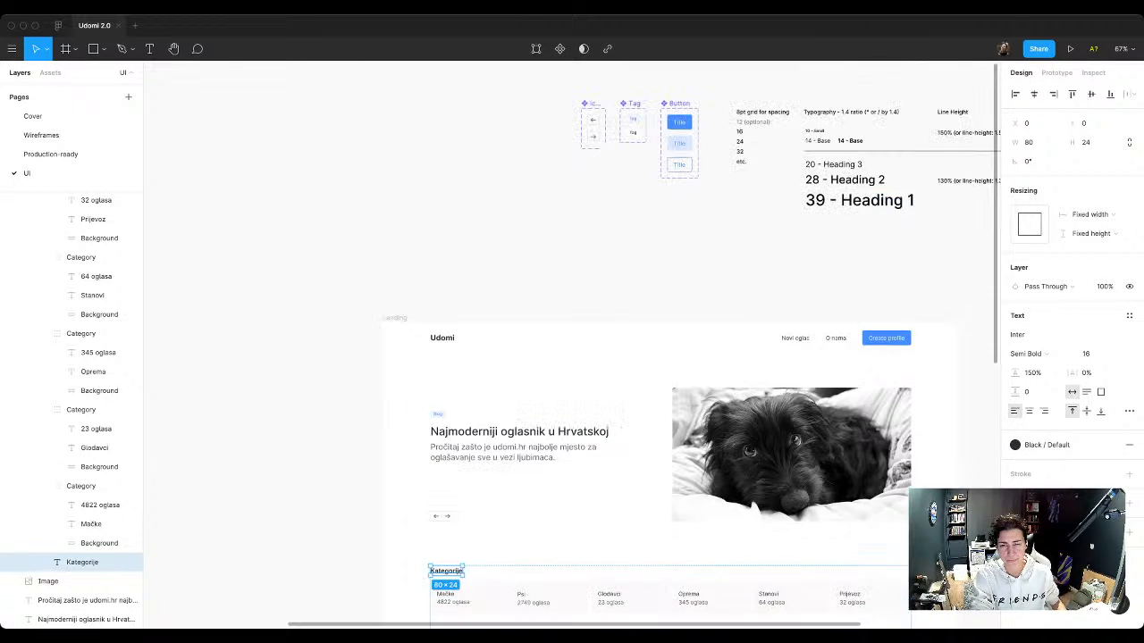
scroll(572, 357, "right", 4)
scroll(572, 358, "up", 2)
scroll(646, 225, "up", 5)
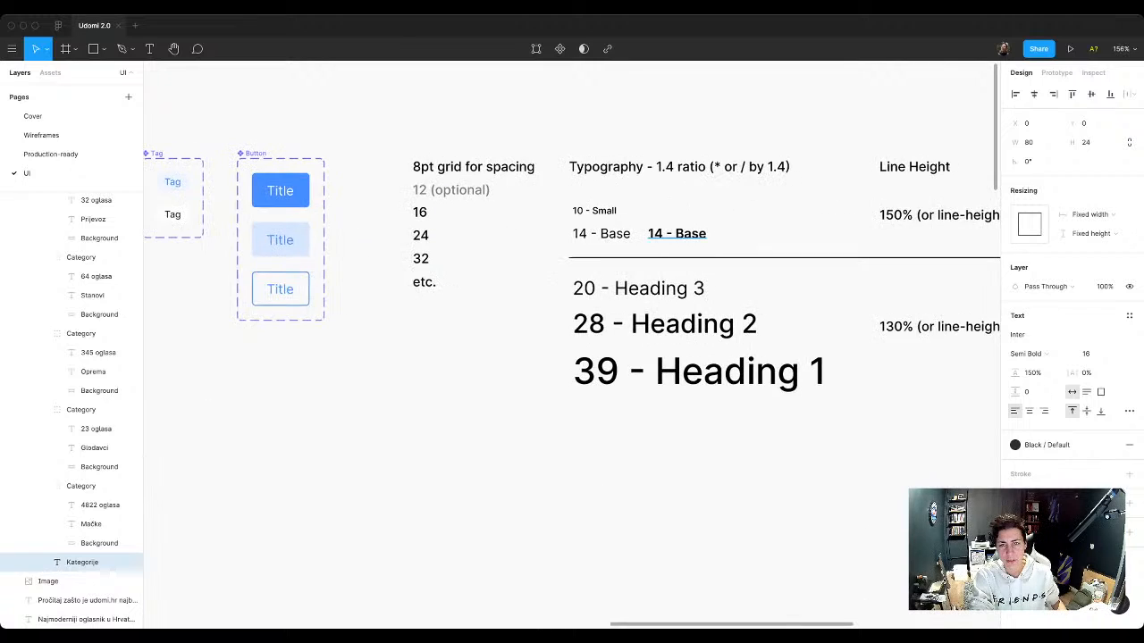
left_click(665, 234)
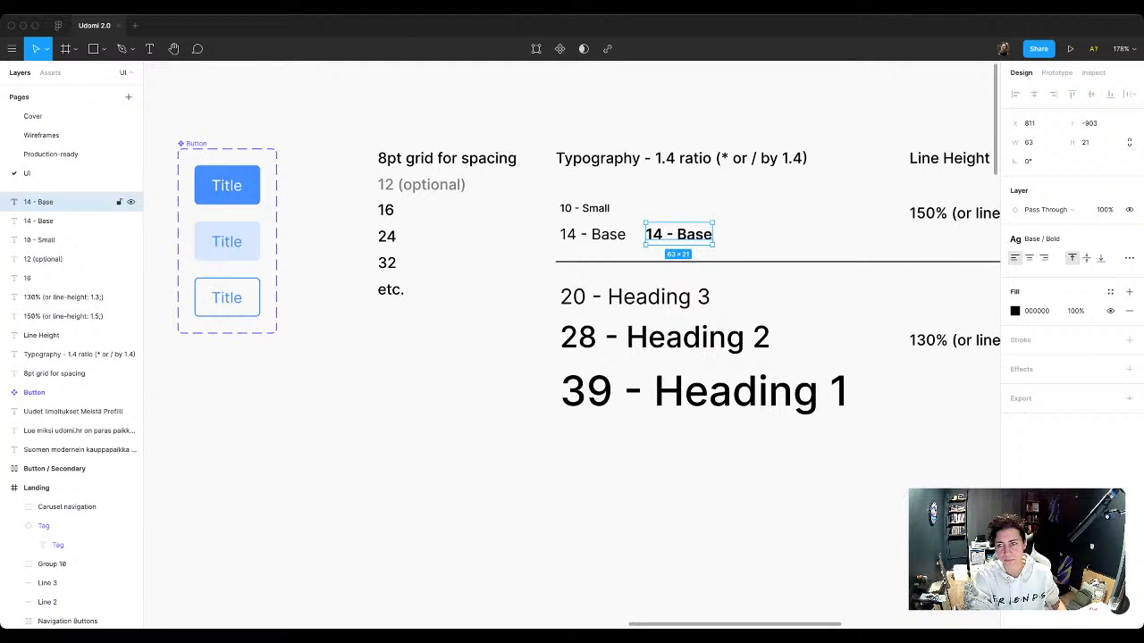
left_click(1056, 239)
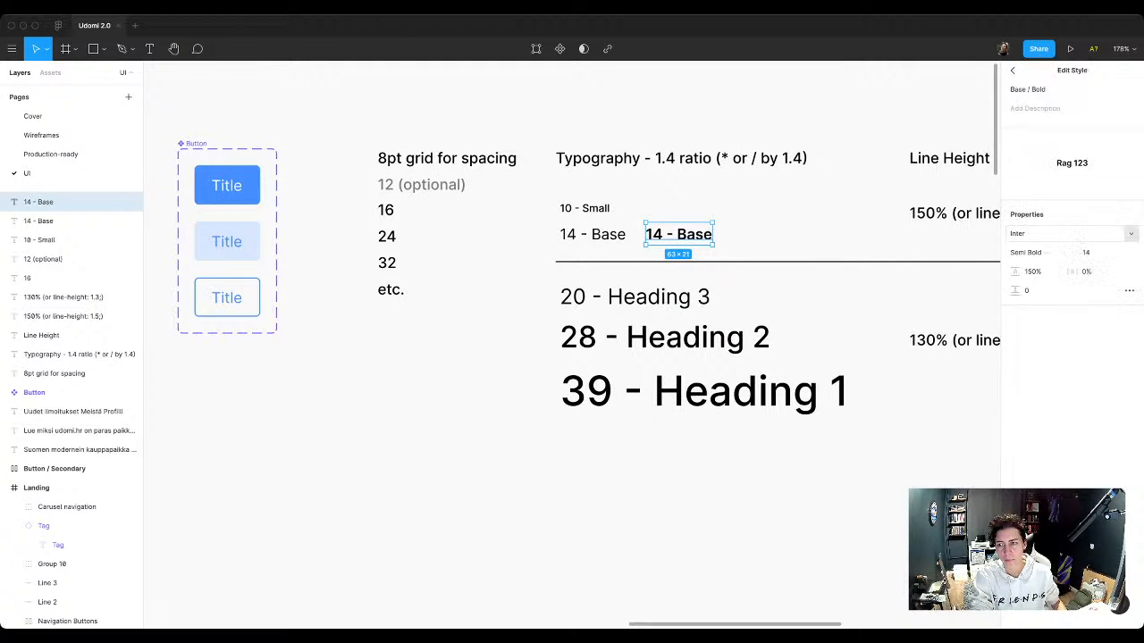
left_click(1087, 252)
left_click(786, 235)
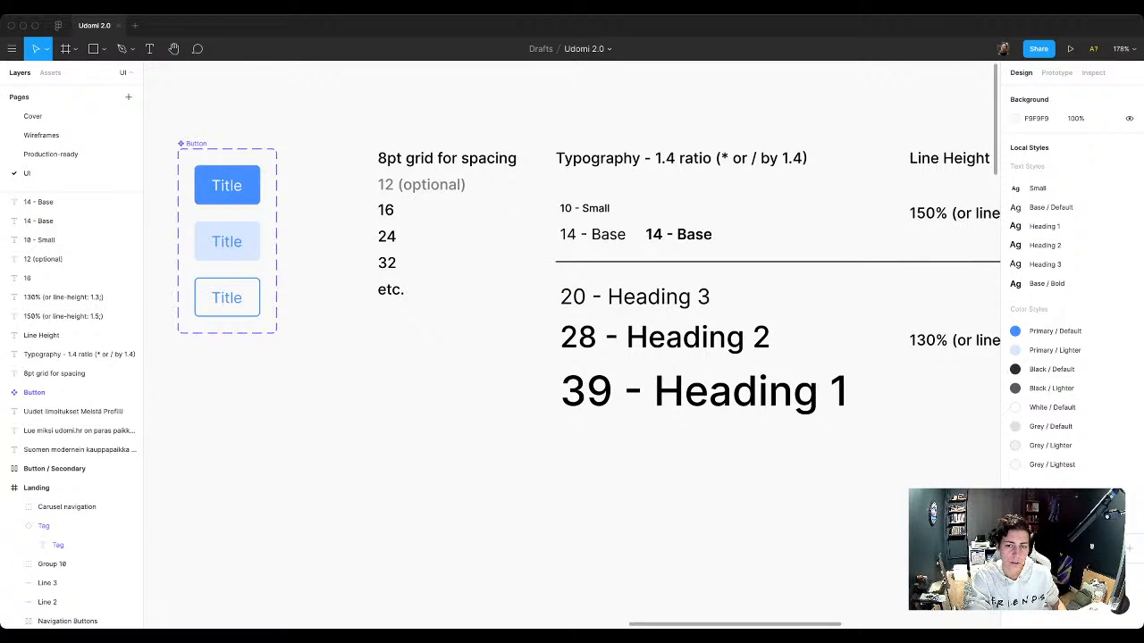
Step: Apply the Base / Bold text style to the Kategorije, Najnovniji oglasi pasa, mačaka and stanova, and Najnovniji postovi headings together
scroll(676, 232, "down", 10)
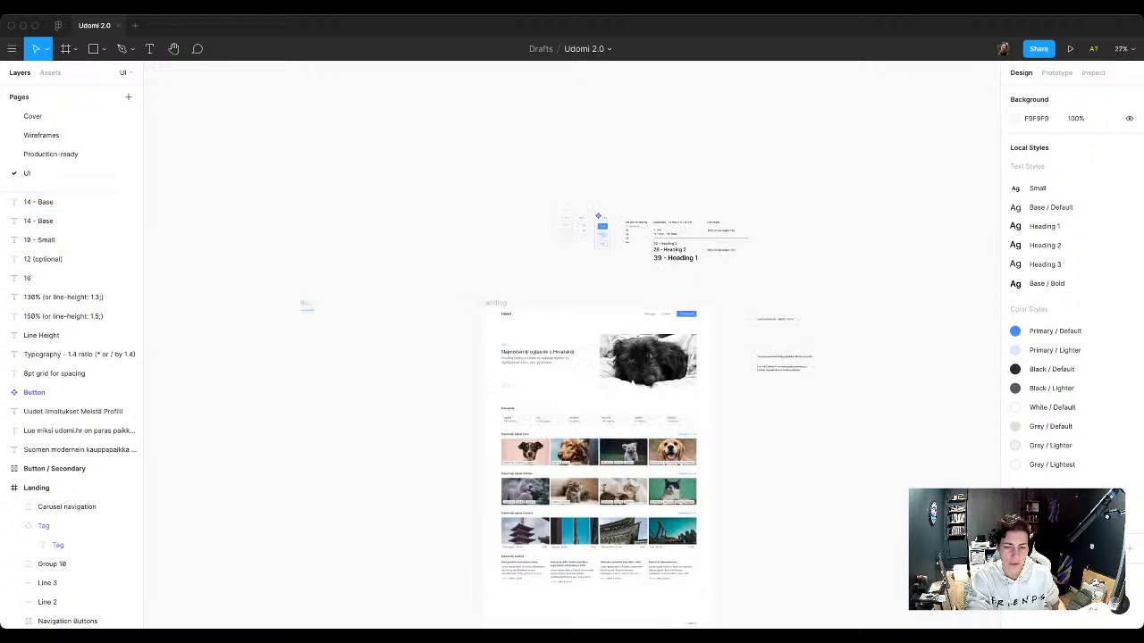
scroll(572, 380, "down", 2)
scroll(563, 379, "up", 5)
left_click(435, 286, "super")
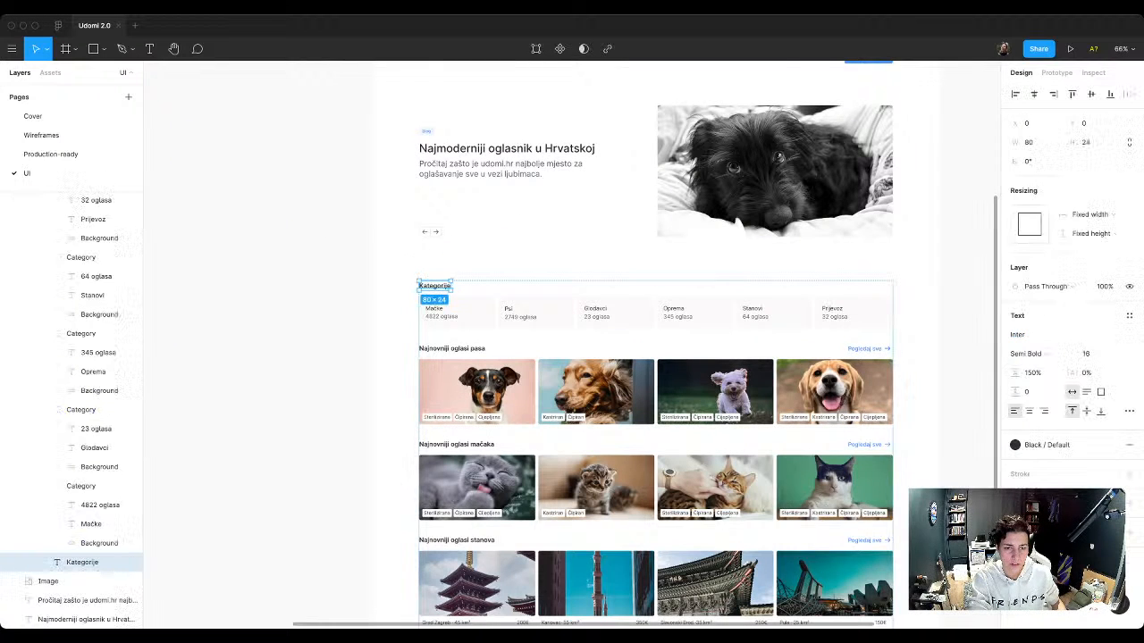
left_click(451, 348, "shift+super")
scroll(452, 349, "down", 2)
left_click(456, 270, "shift+super")
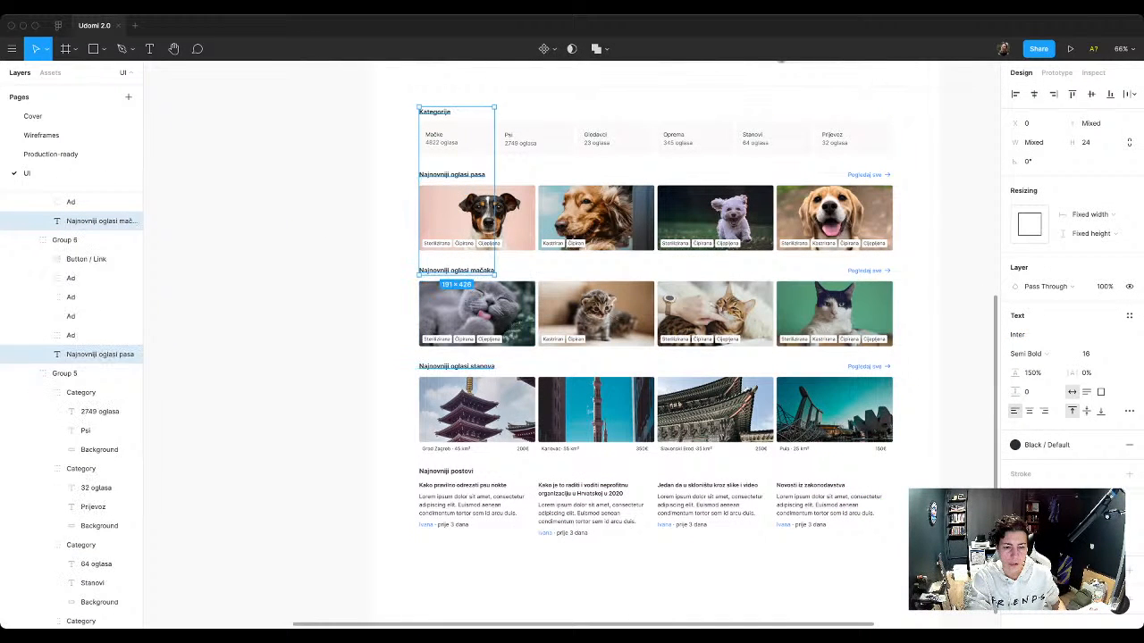
left_click(456, 367, "shift+super")
left_click(446, 471, "shift+super")
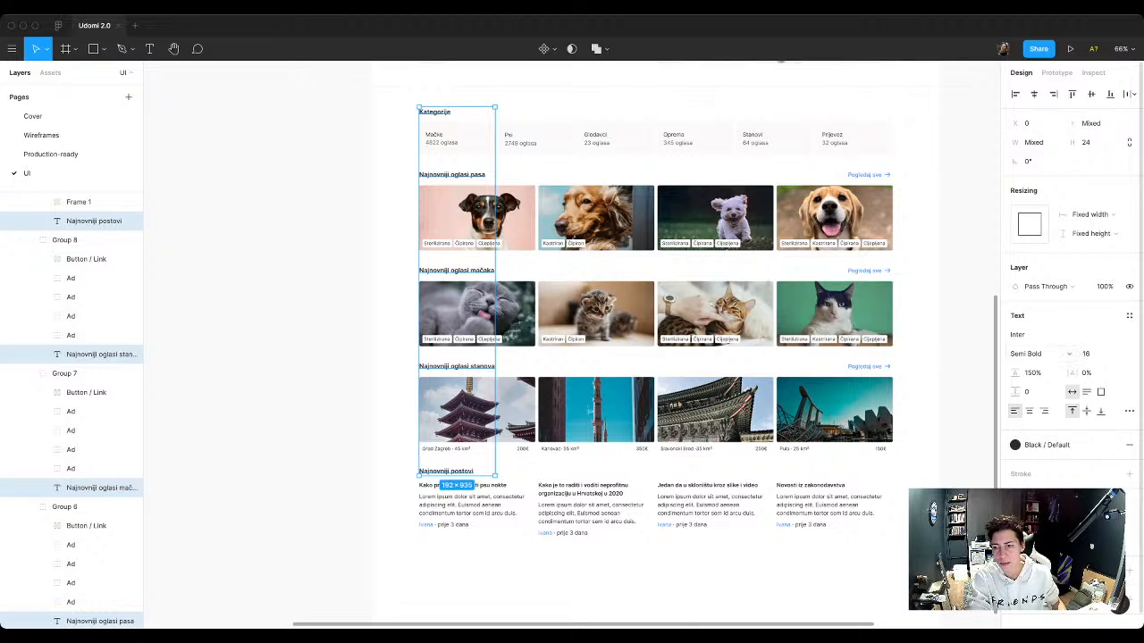
left_click(1129, 316)
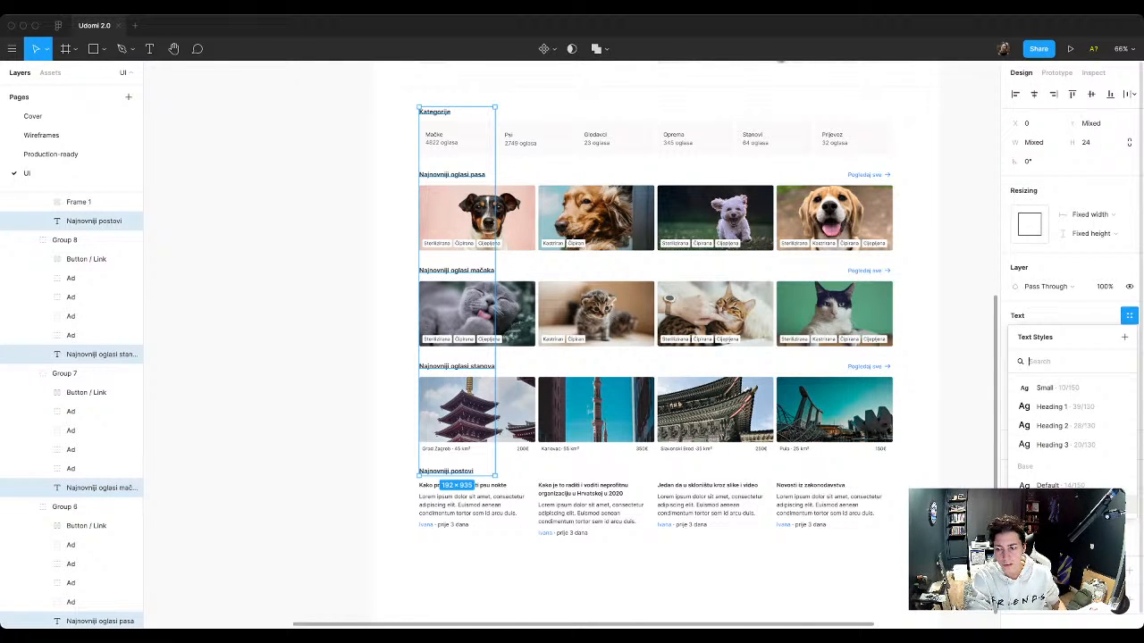
left_click(1051, 505)
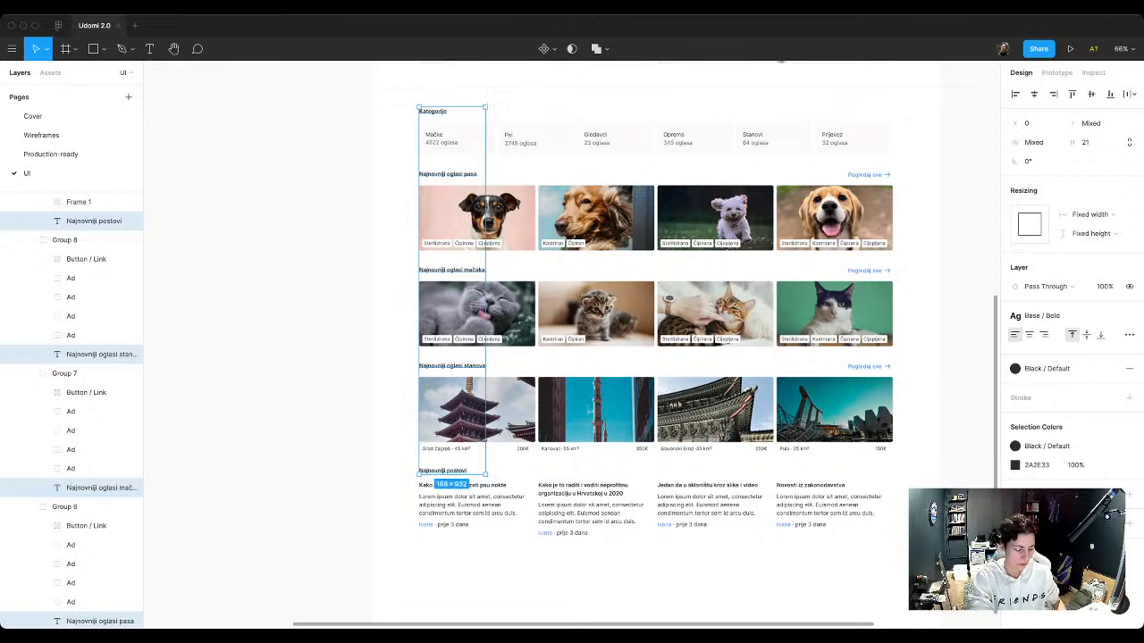
key("super+0")
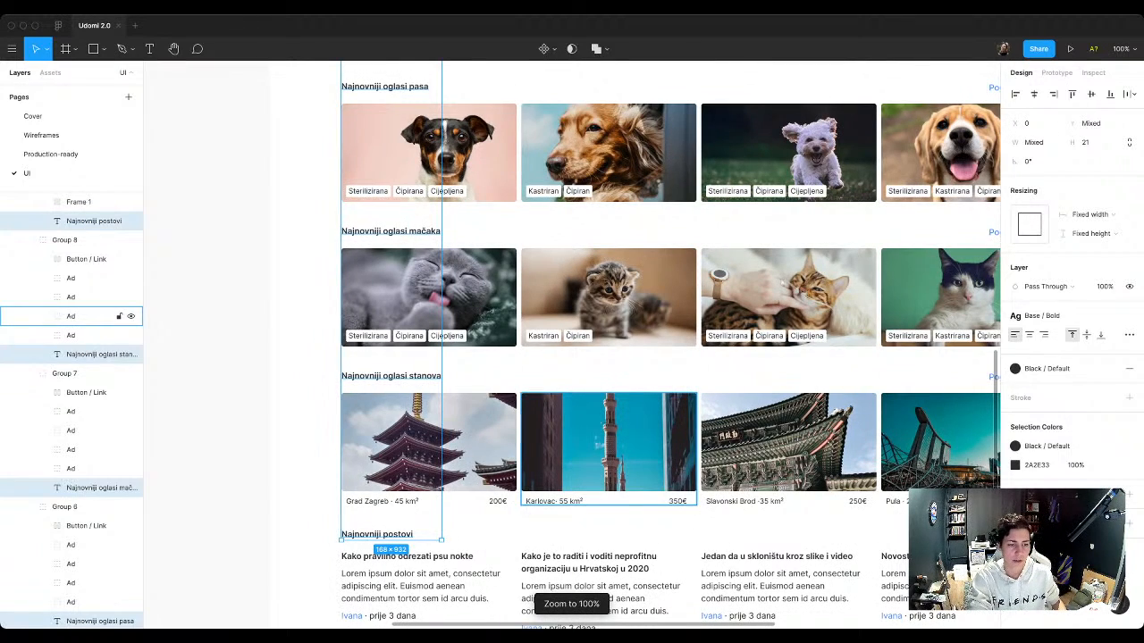
key("Escape")
Step: Try the Heading 3 text style on the Kategorije heading, and undo it
scroll(572, 357, "up", 5)
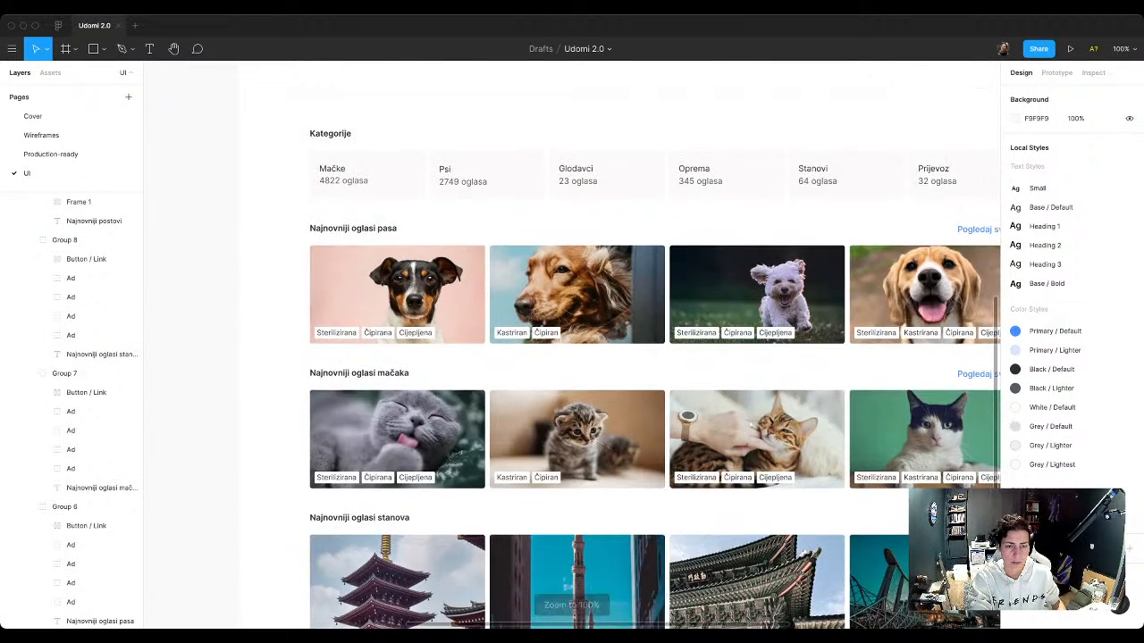
scroll(555, 344, "left", 3)
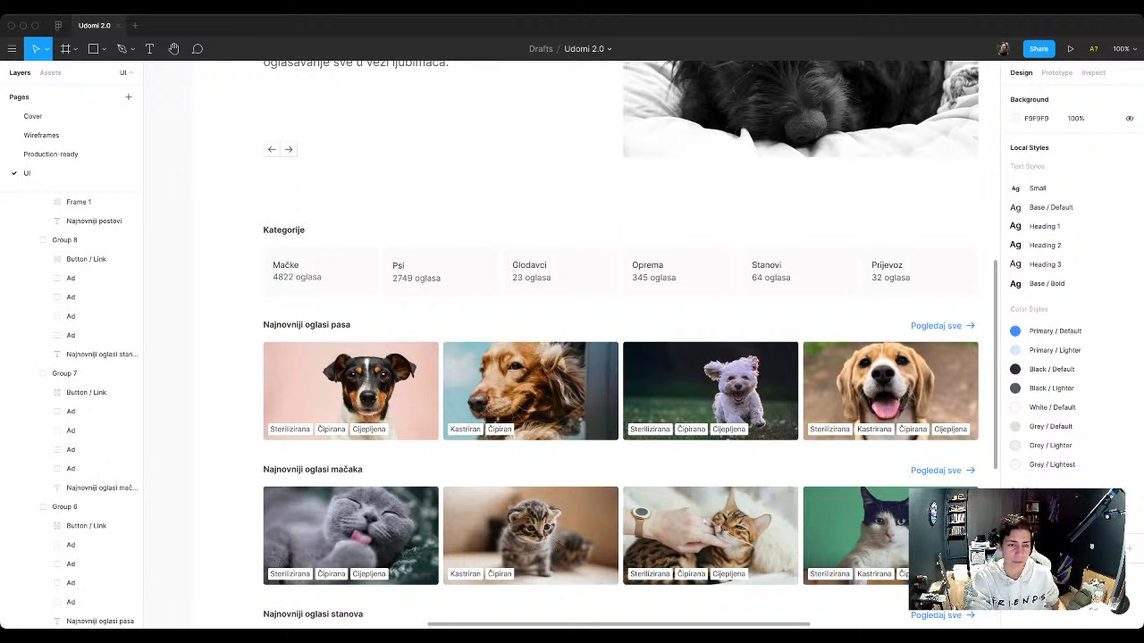
left_click(284, 231, "super")
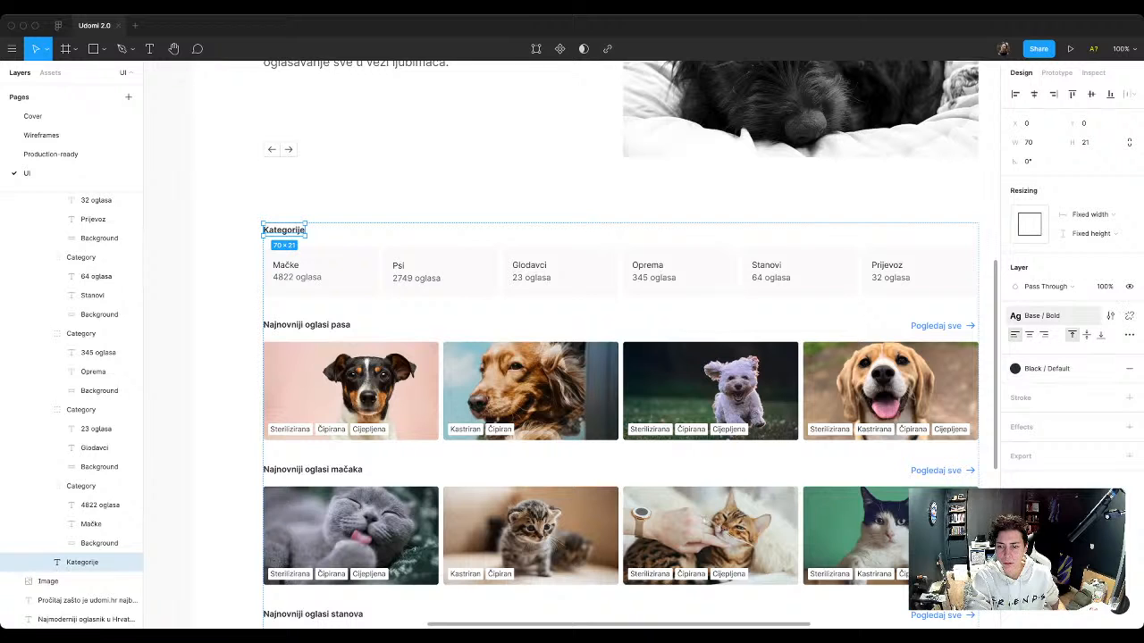
left_click(1043, 316)
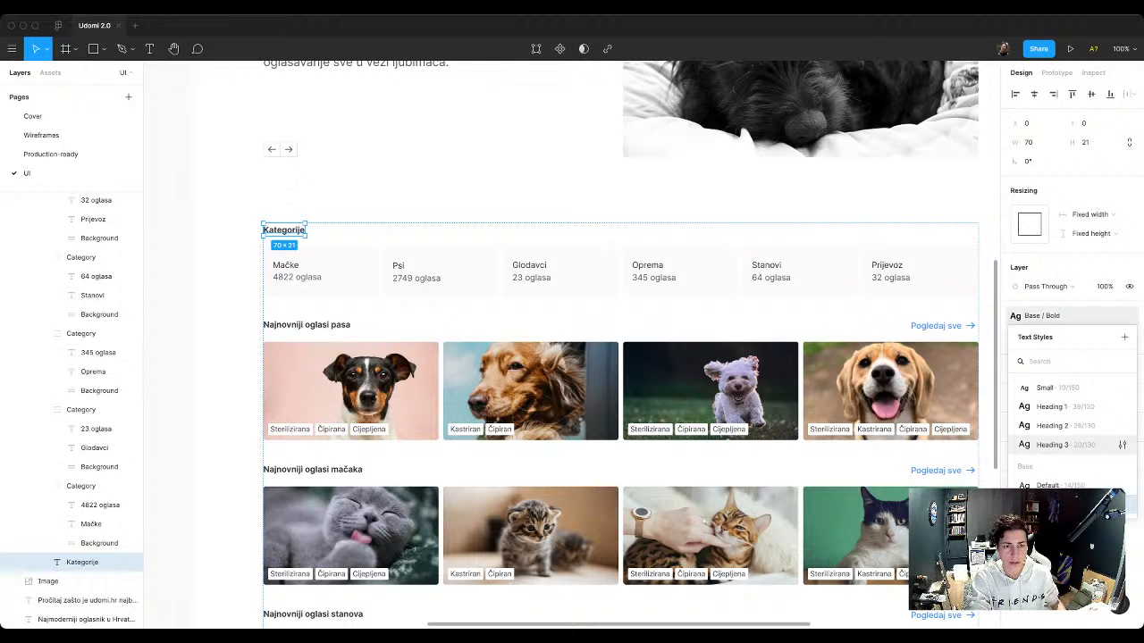
left_click(1053, 444)
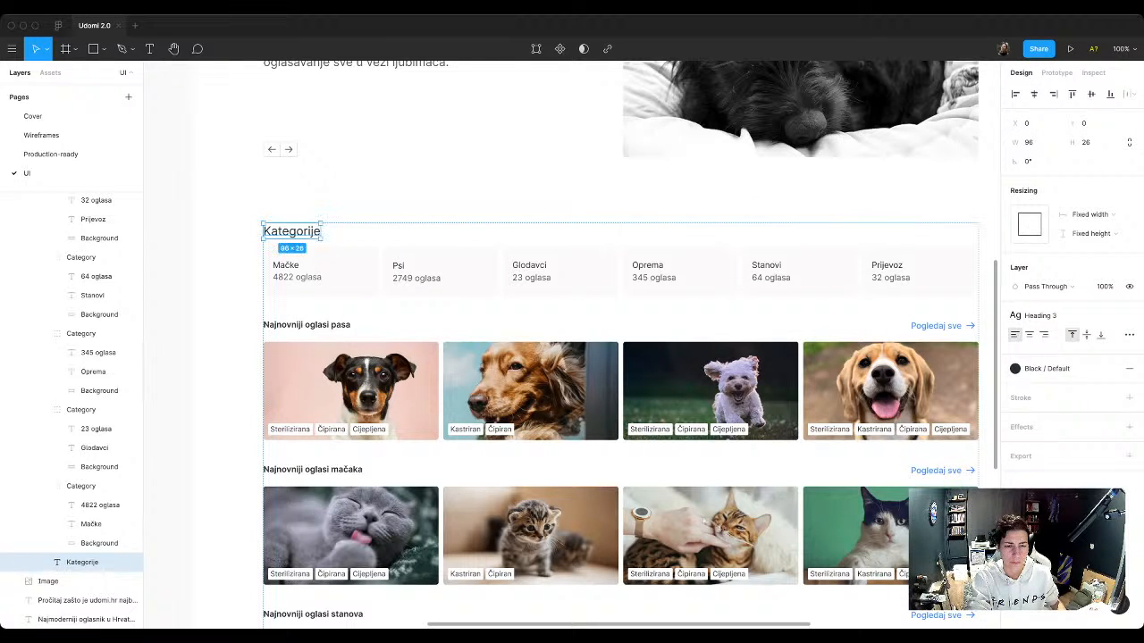
key("ctrl+z")
Step: Move the Line Height title with its 150% and 130% notes horizontally away from the typography samples, to about X 1277
scroll(572, 357, "up", 10)
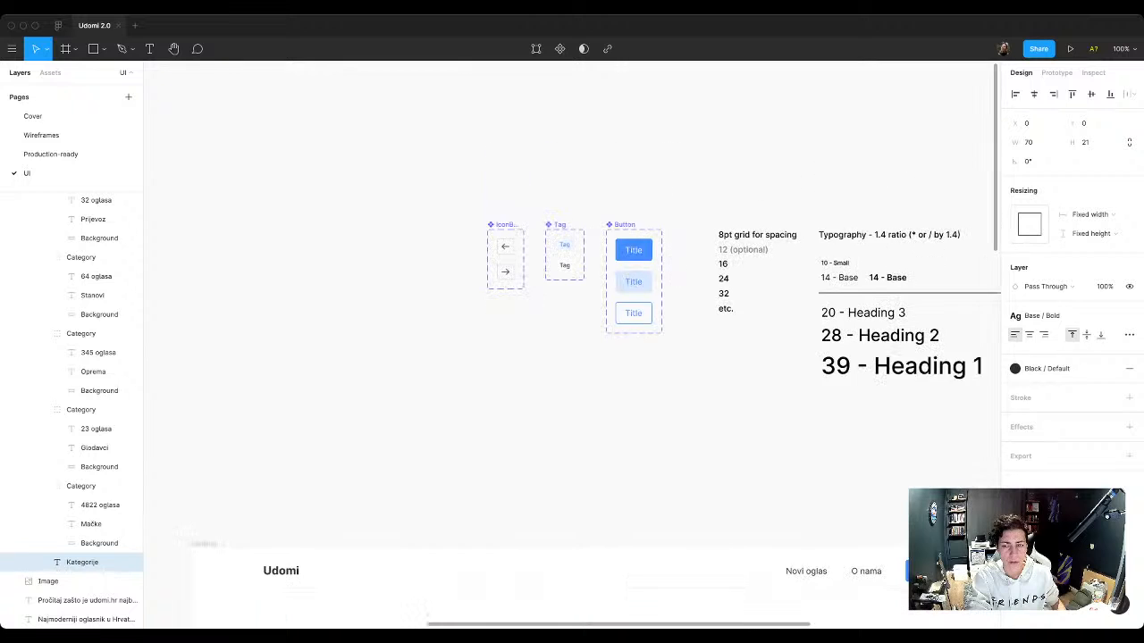
scroll(572, 339, "right", 5)
scroll(715, 357, "up", 3)
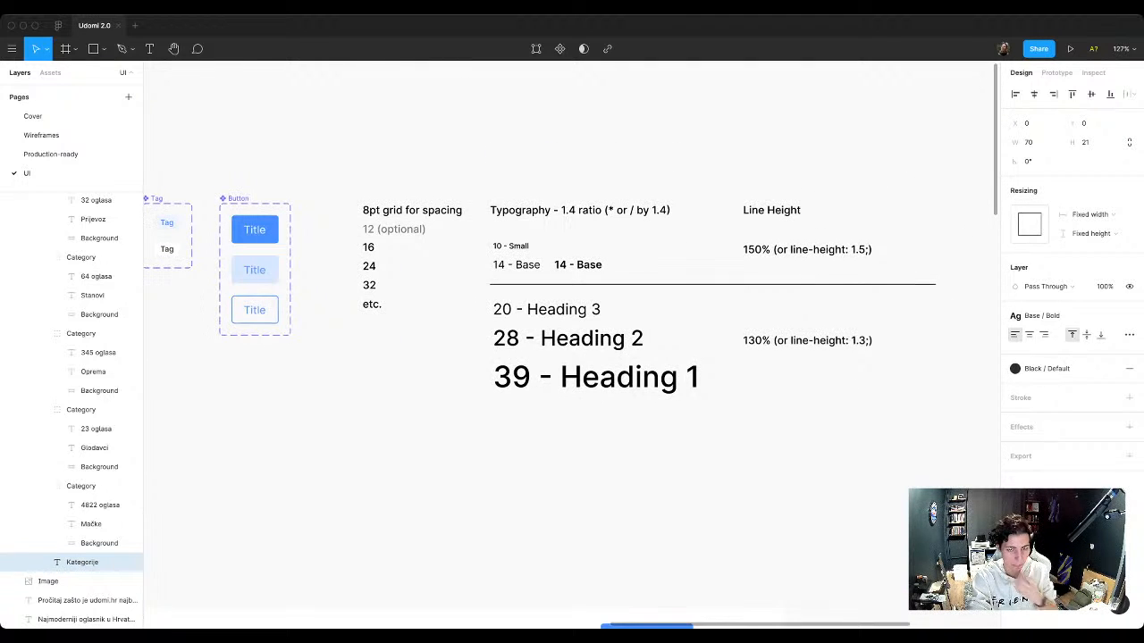
key("Escape")
left_click(546, 309)
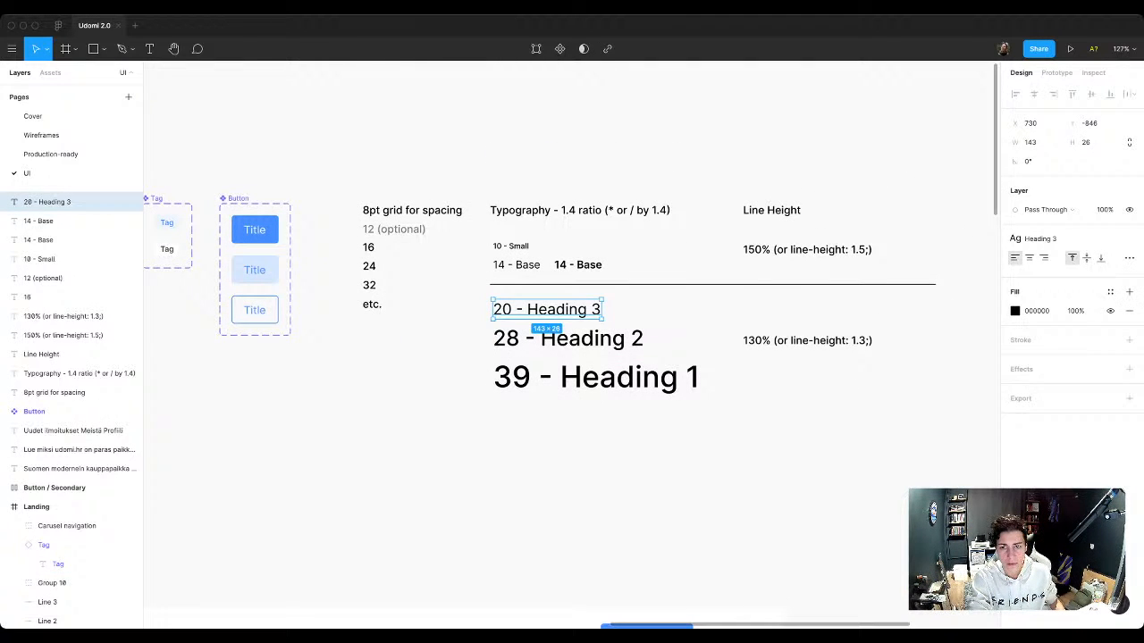
left_click_drag(741, 188, 807, 265)
left_click(807, 340, "shift")
left_click_drag(807, 340, 973, 340)
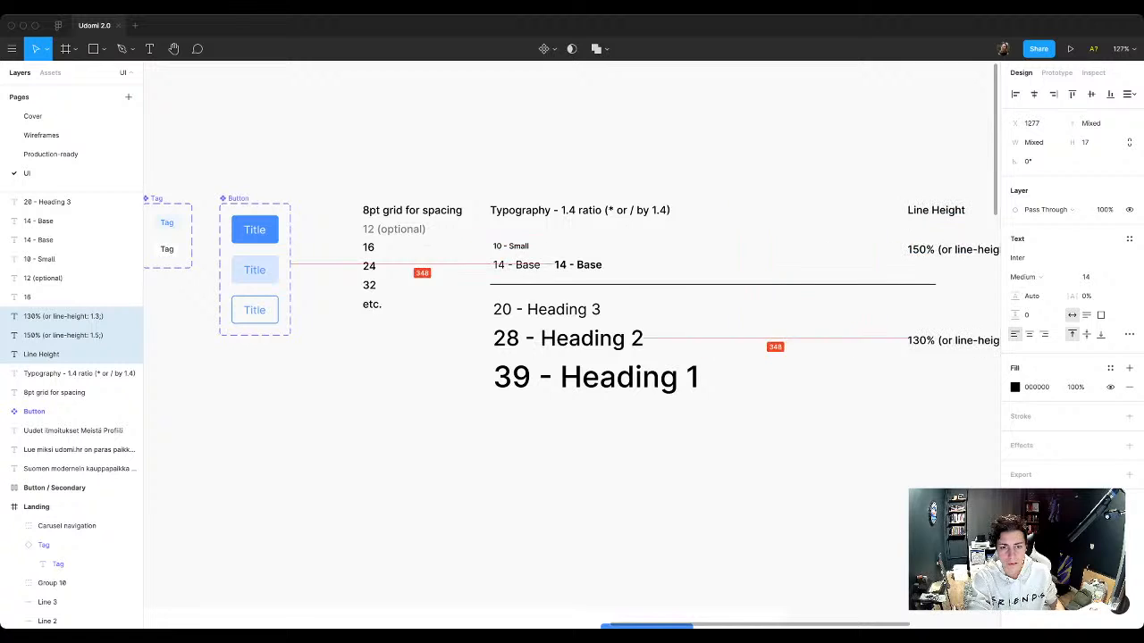
Step: Duplicate the "20 - Heading 3" typography sample horizontally beside the original, to about X 893
left_click_drag(546, 309, 670, 310)
Step: Try the Semi Bold weight on the shared Heading 3 text style, and undo it
left_click(1111, 239)
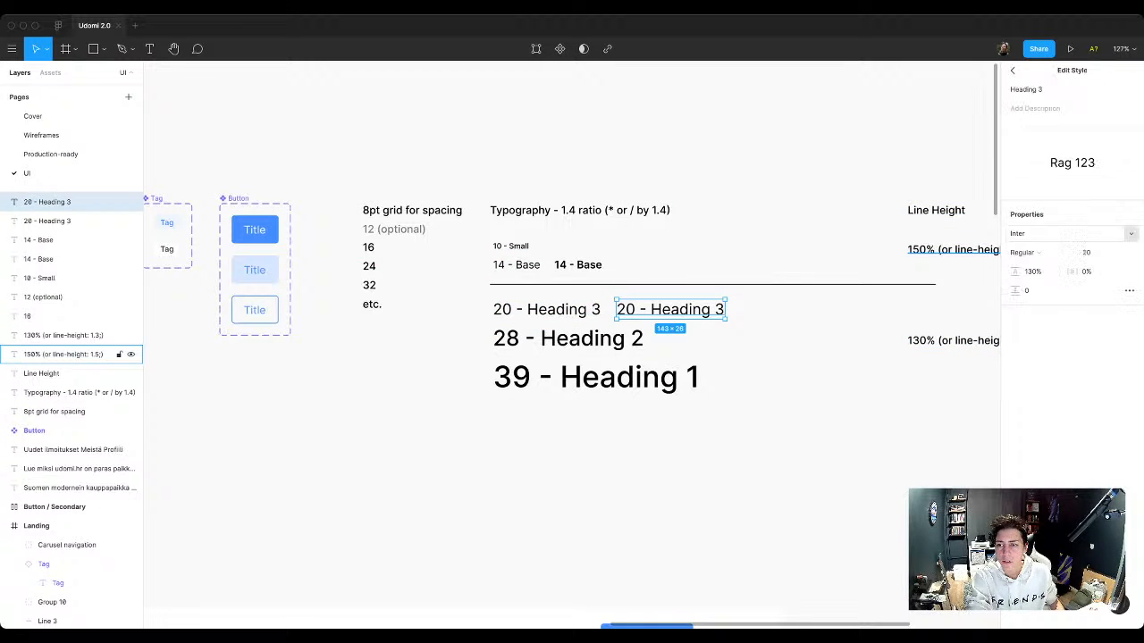
left_click(1042, 253)
left_click(1041, 280)
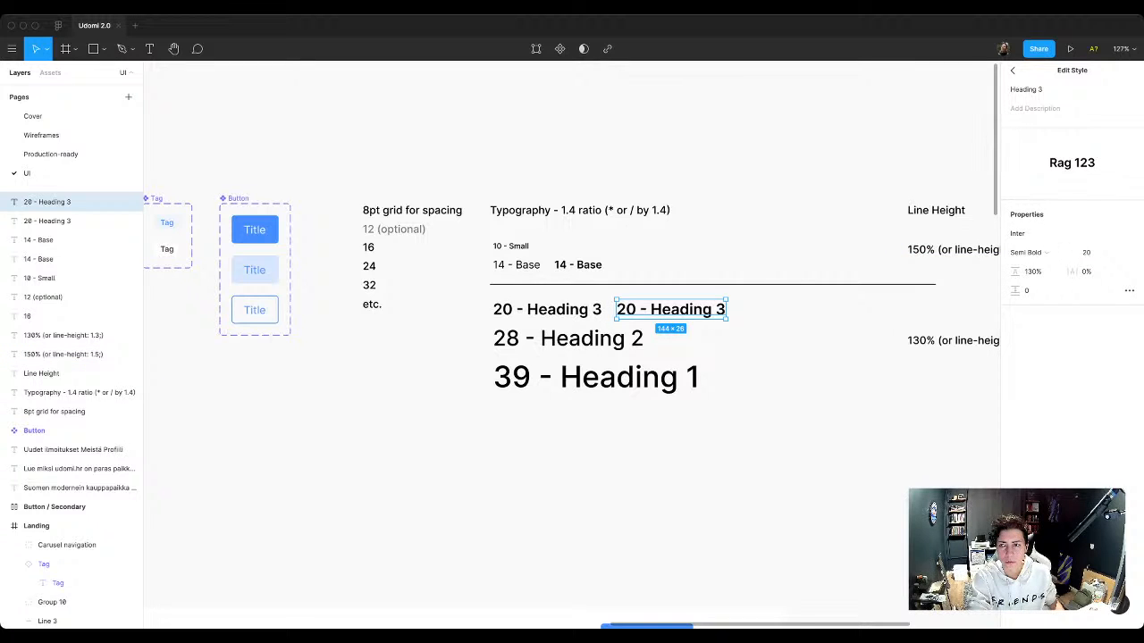
key("super+z")
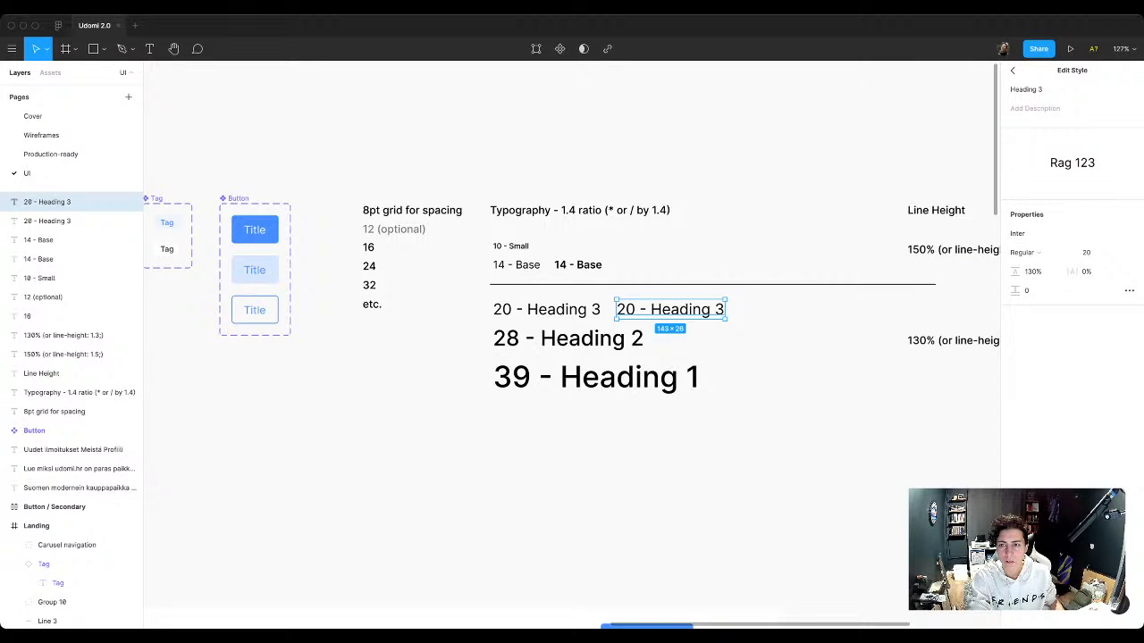
left_click(1012, 70)
Step: Rename the text style of the duplicated Heading 3 sample to Heading 3 / Bold
left_click(1111, 239)
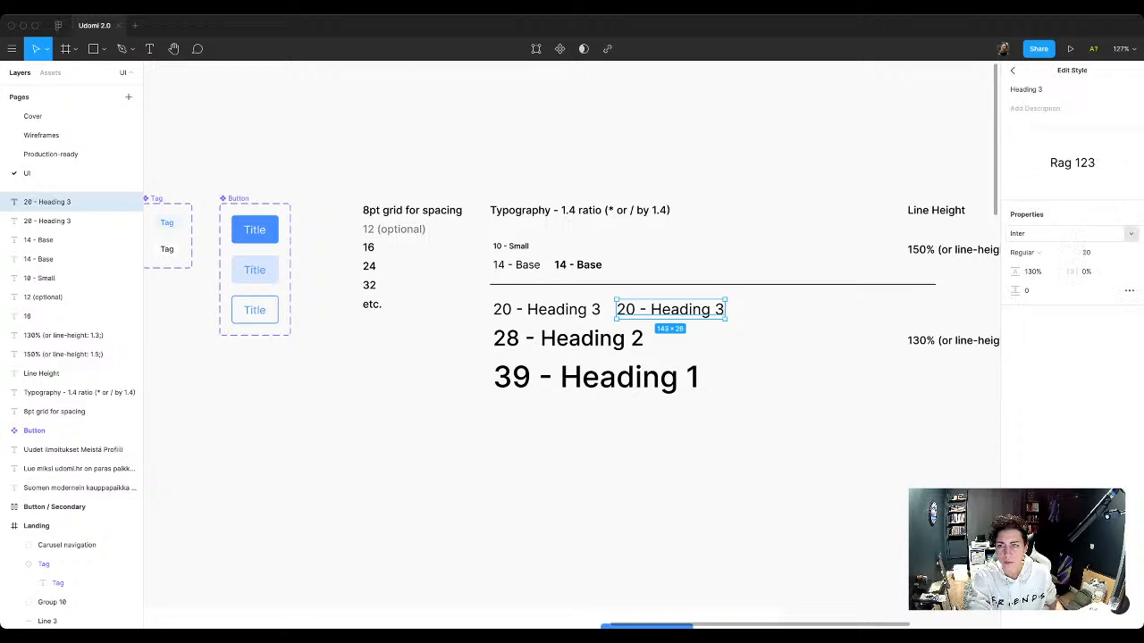
left_click(1053, 89)
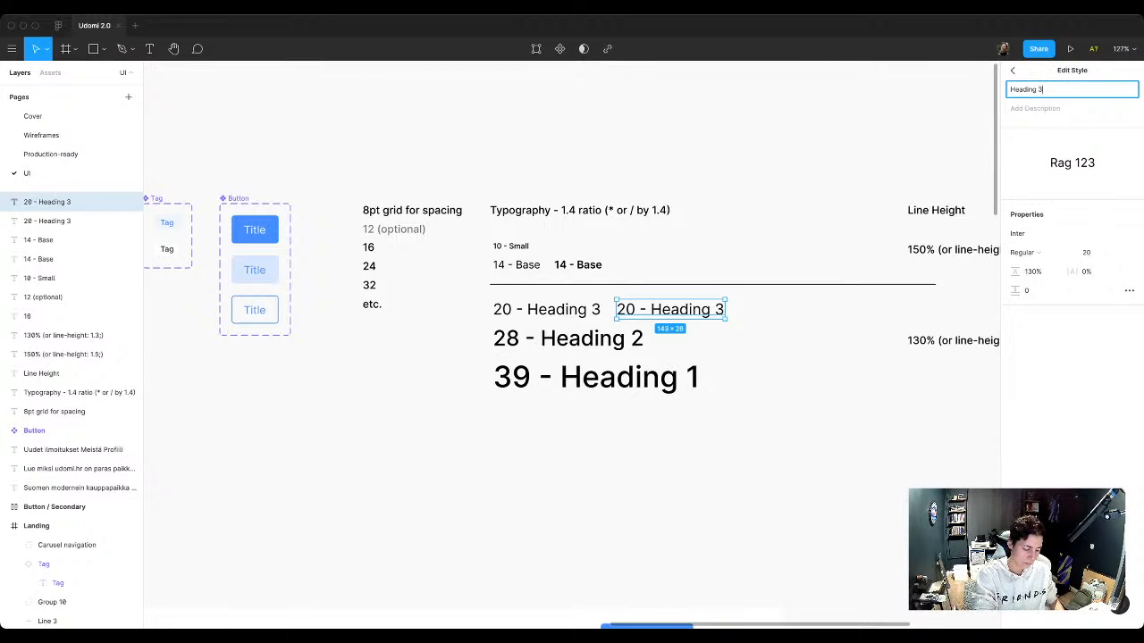
type("/ Bold")
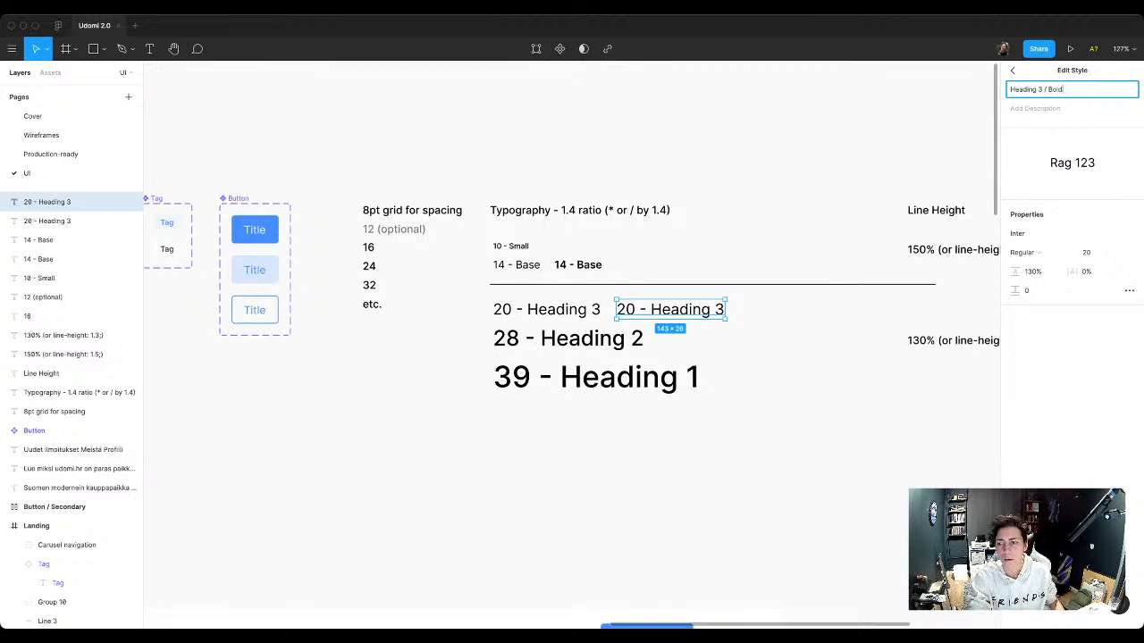
key("Return")
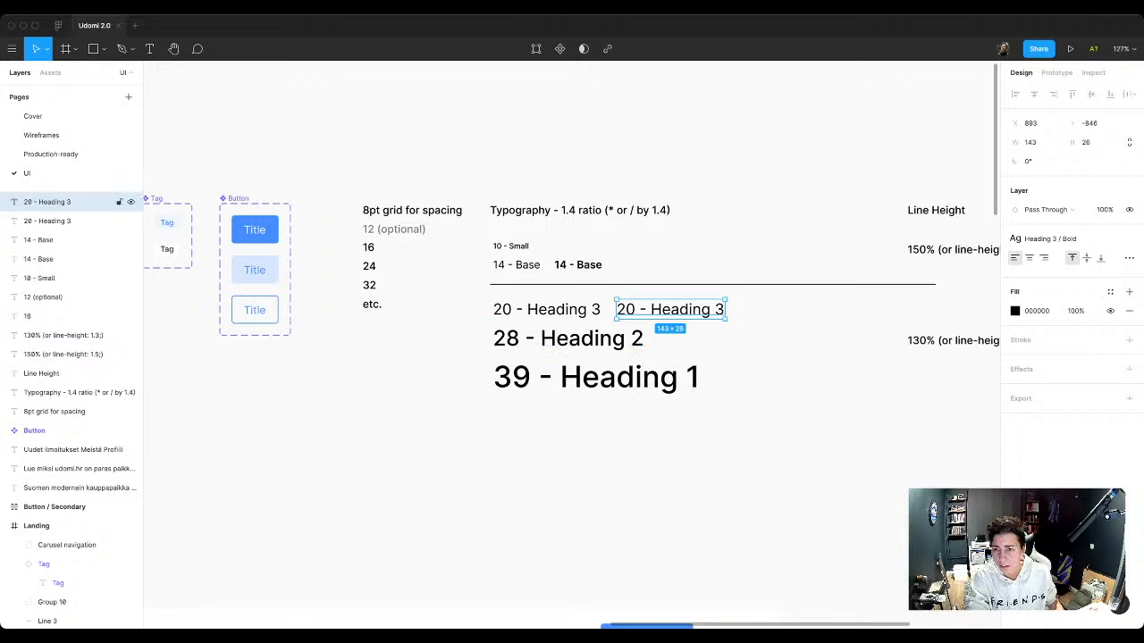
Step: Rename the text style used by the original "20 - Heading 3" sample to Heading 3 / Default
left_click(72, 221)
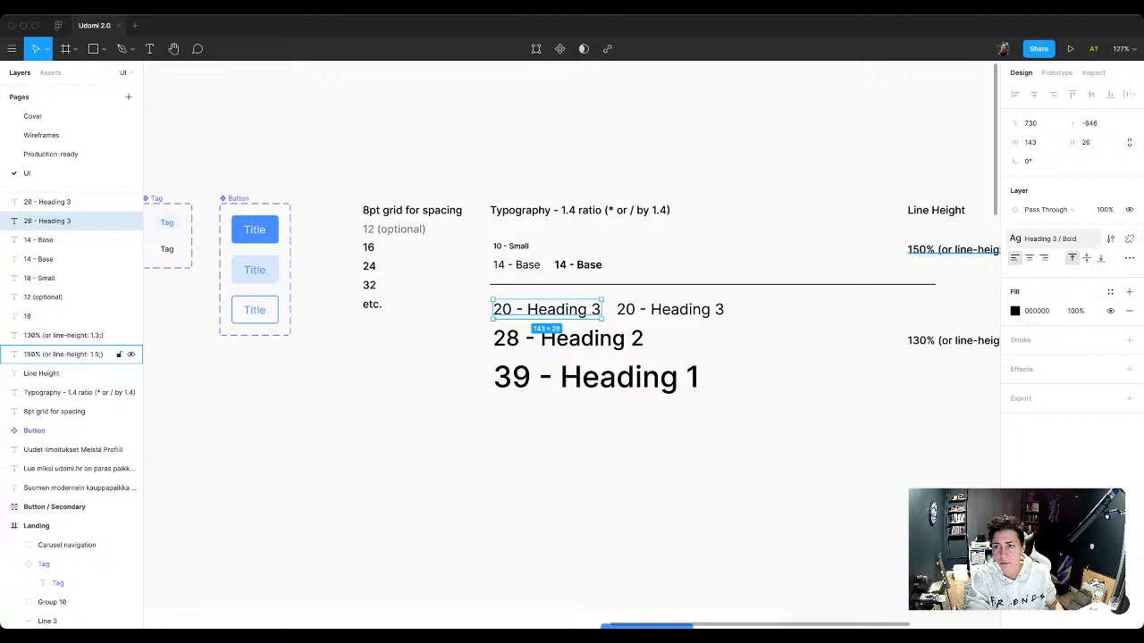
left_click(1111, 239)
left_click(1064, 90)
left_click_drag(1064, 89, 1042, 90)
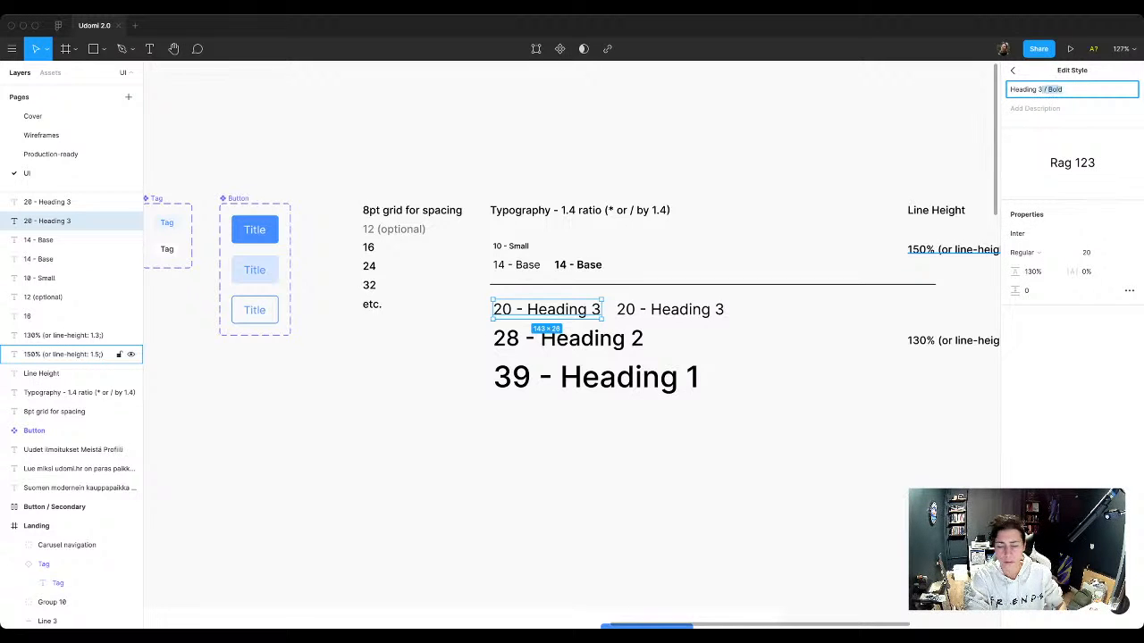
double_click(1056, 89)
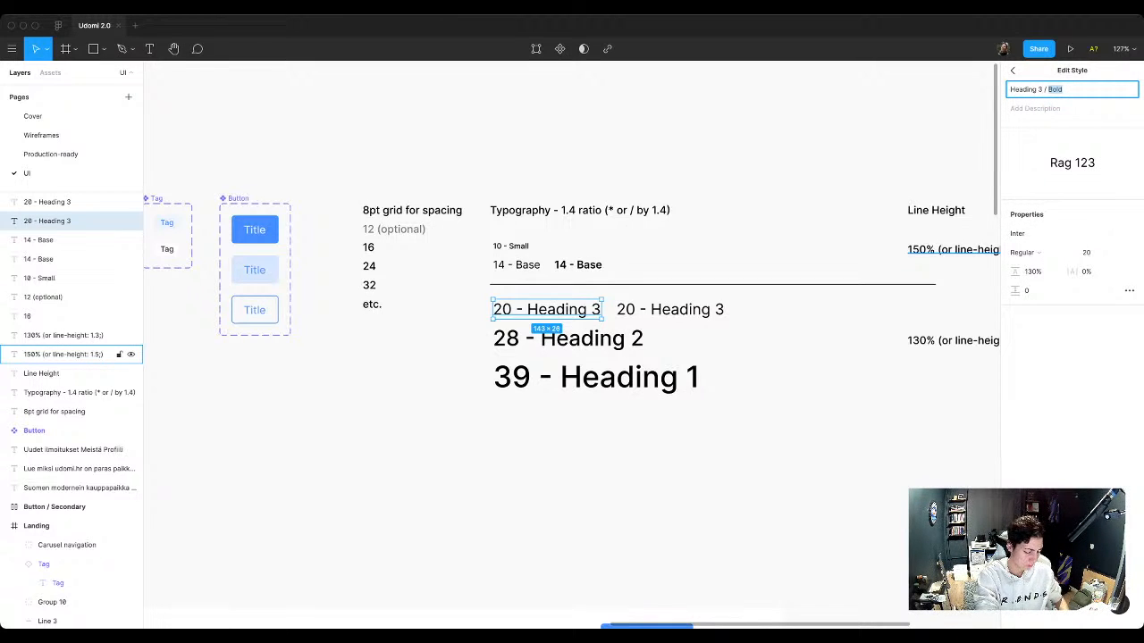
type("Default")
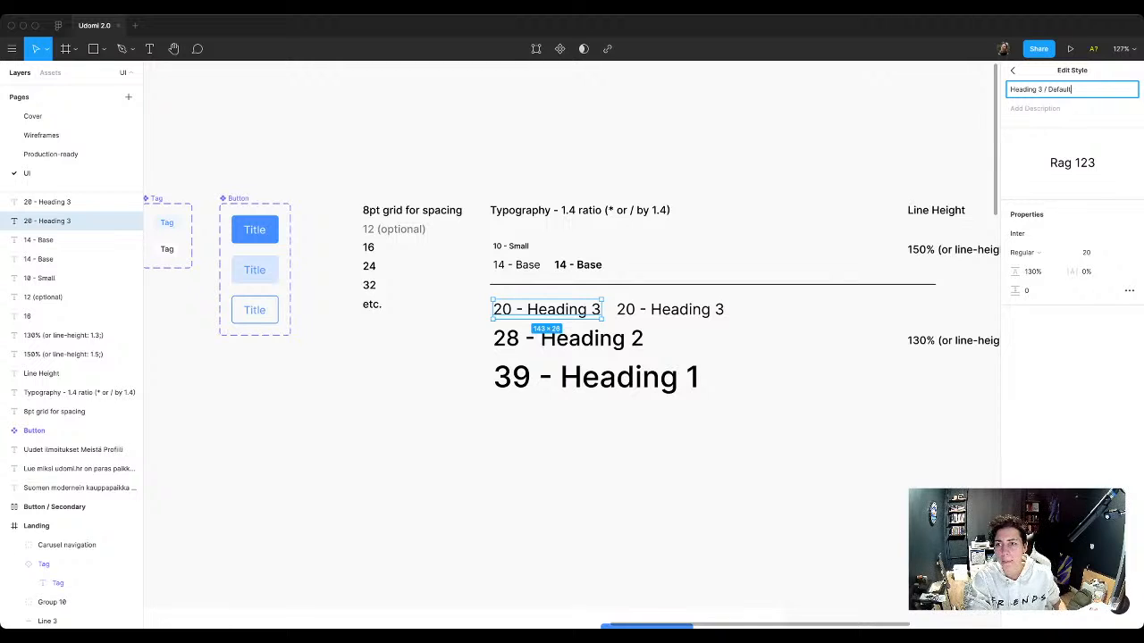
key("Return")
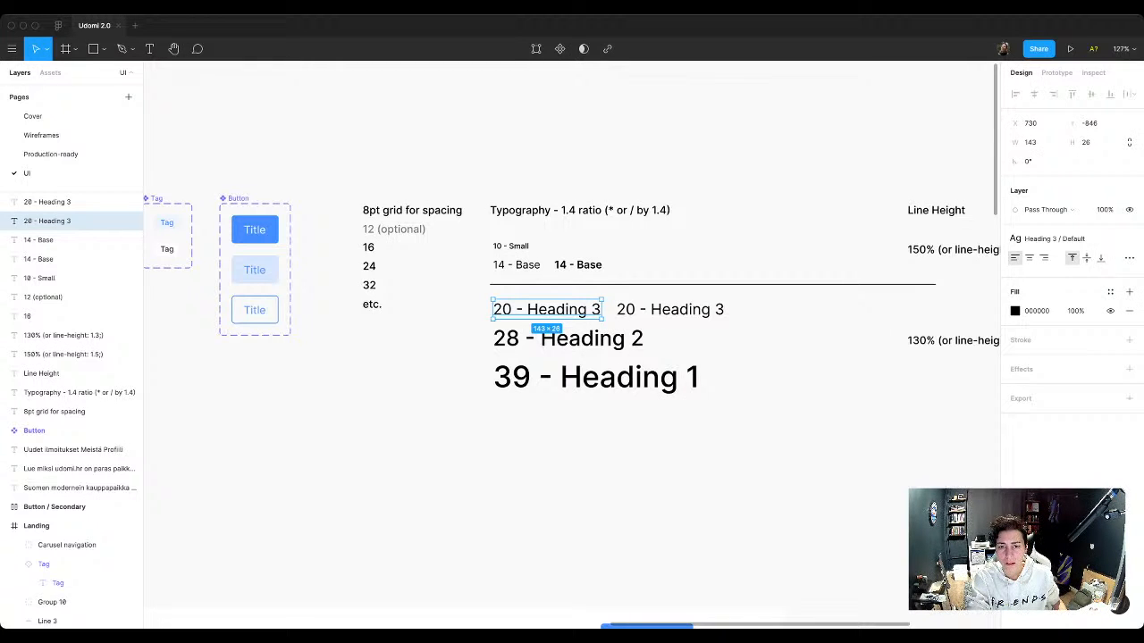
key("Escape")
Step: Detach the shared text style from the duplicated "20 - Heading 3" sample
left_click(670, 310)
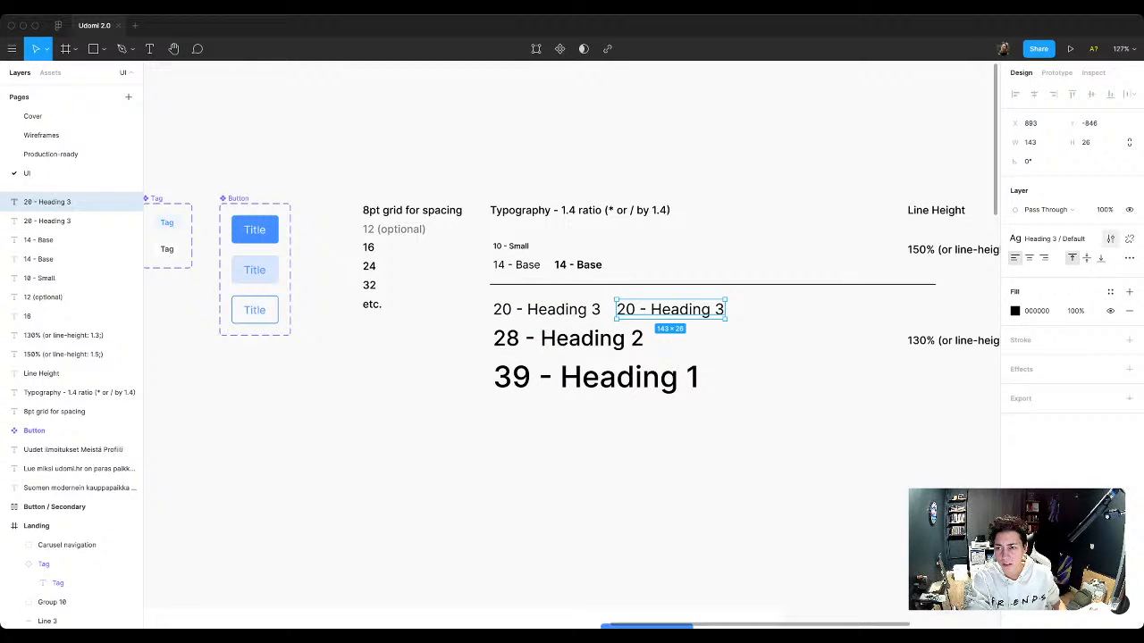
left_click(1110, 239)
left_click(1013, 71)
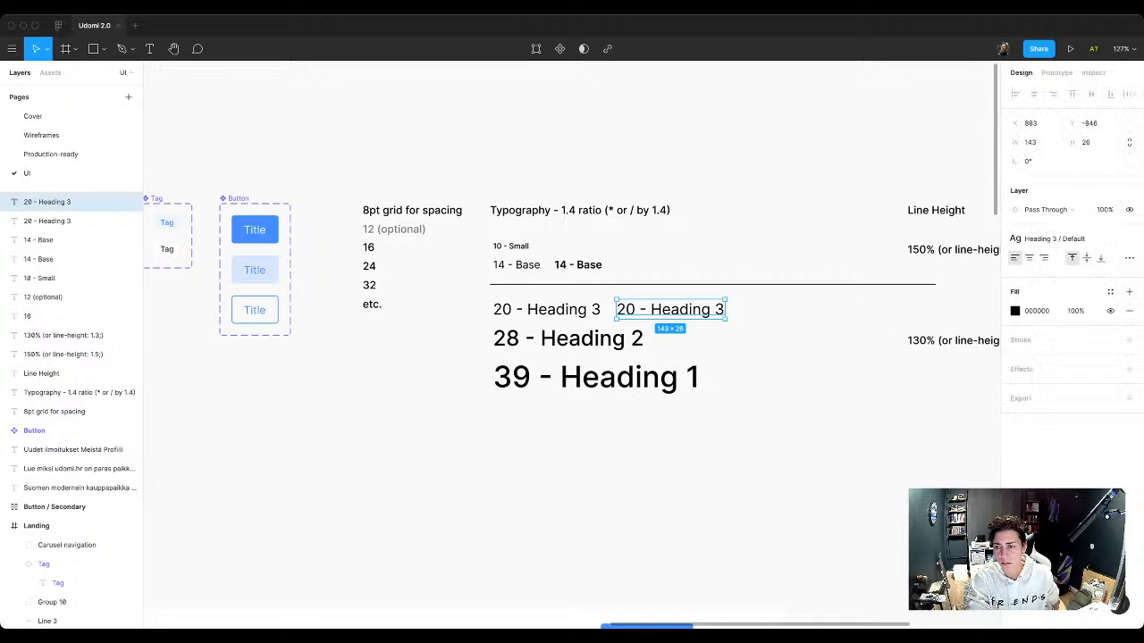
left_click(1130, 239)
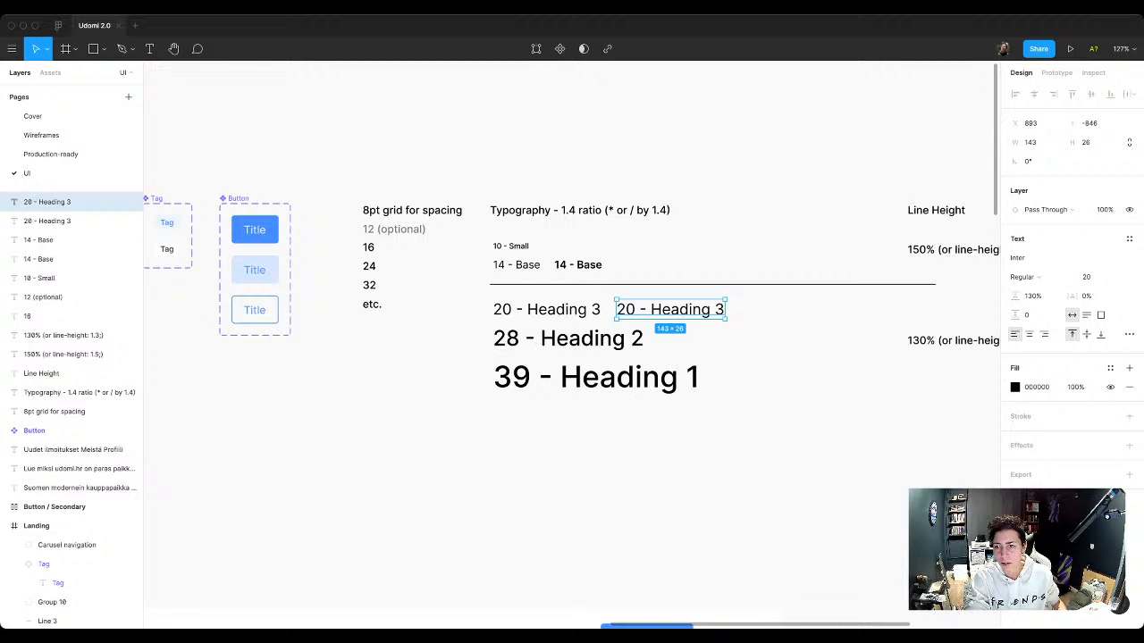
Step: Create a new text style named Heading 3 / Bold from the duplicated "20 - Heading 3" sample
left_click(1129, 239)
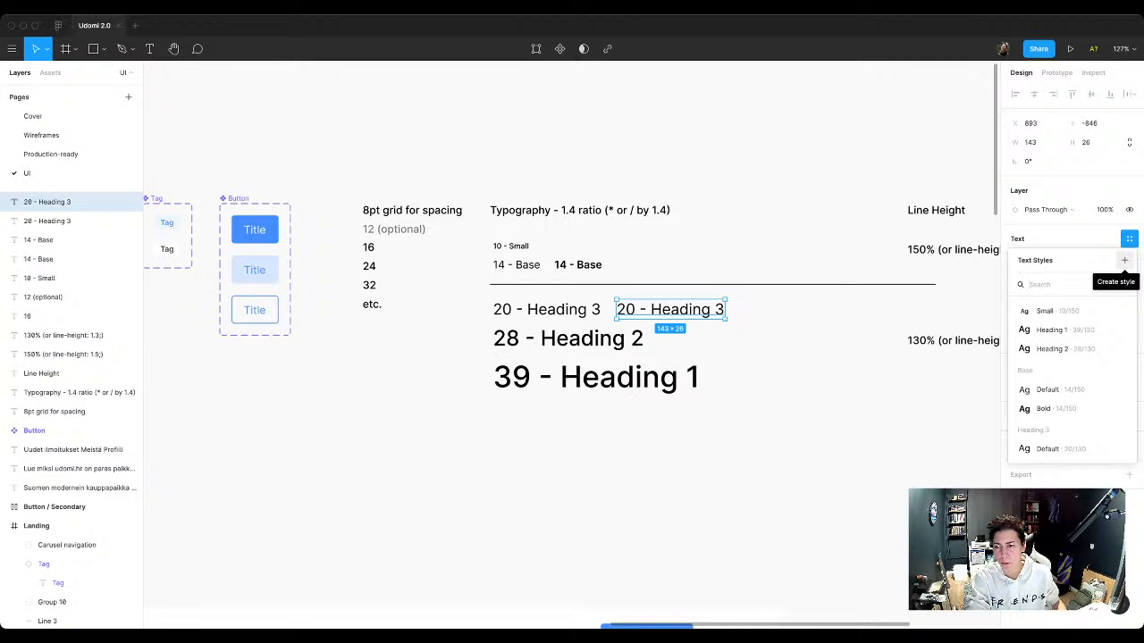
left_click(1124, 260)
type("He")
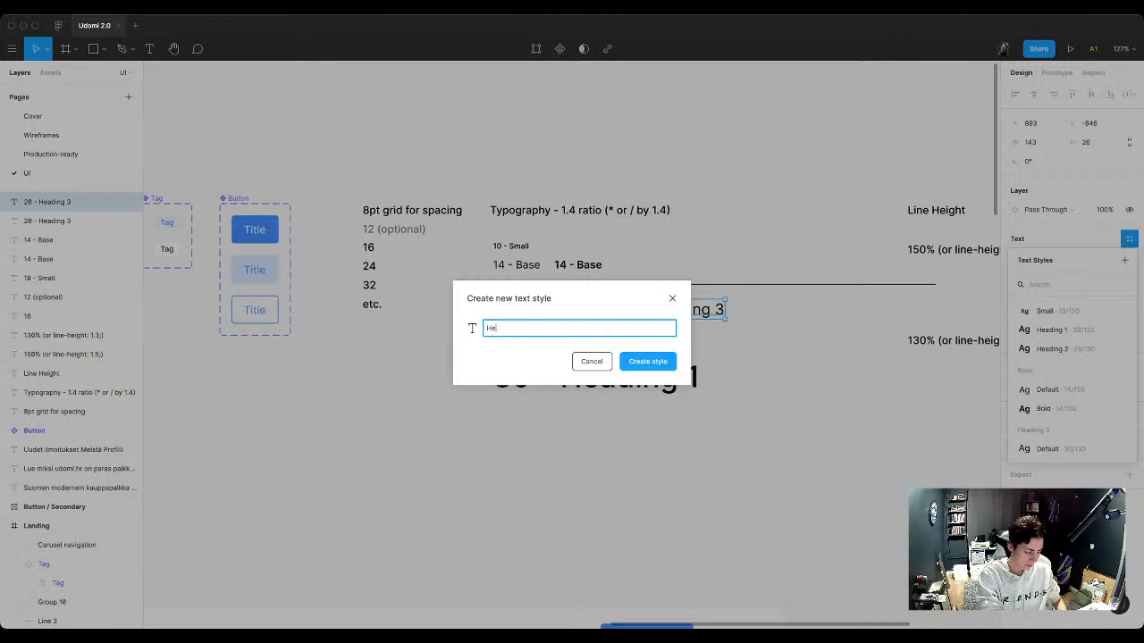
type("ading 3 /")
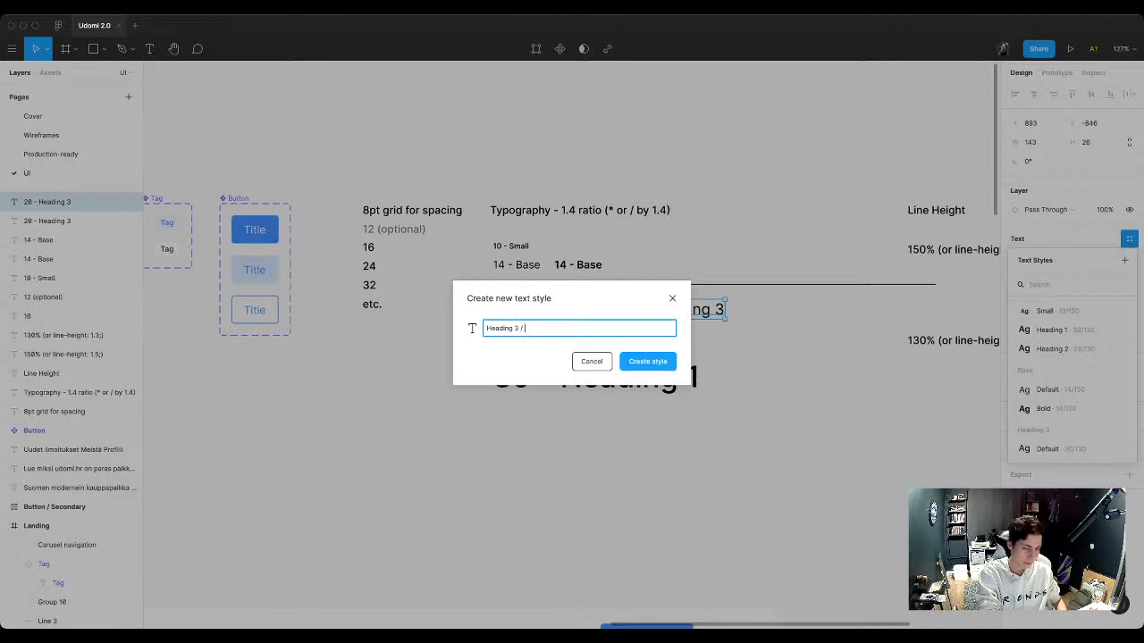
type(" Bold")
key("Return")
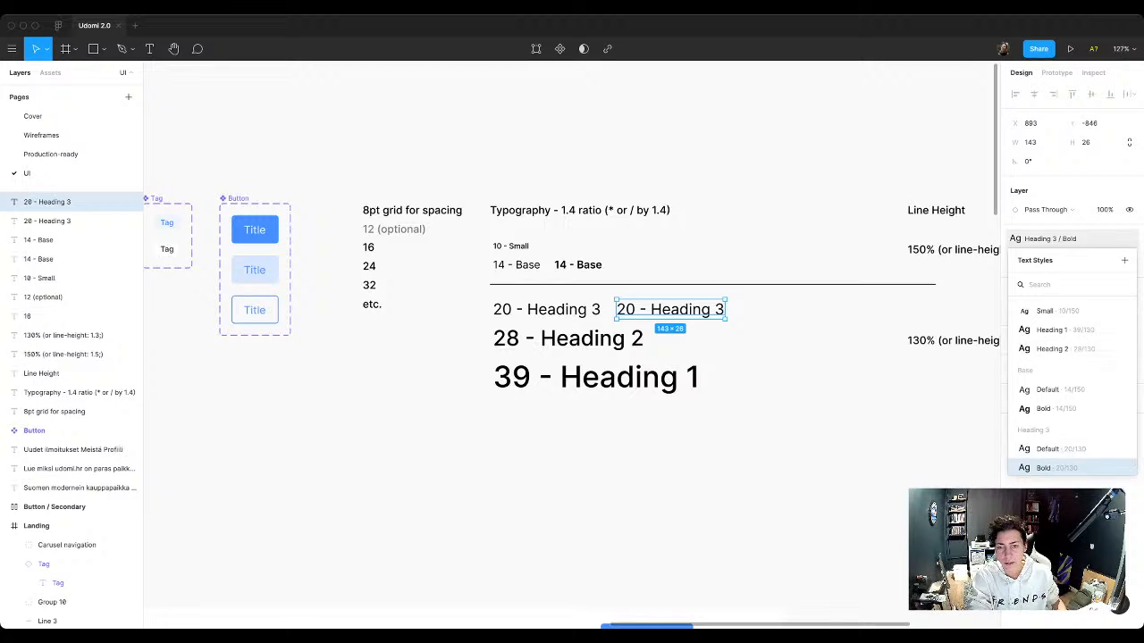
left_click(787, 340)
Step: Set the font weight of the Heading 3 / Bold text style to Semi Bold
left_click(670, 310)
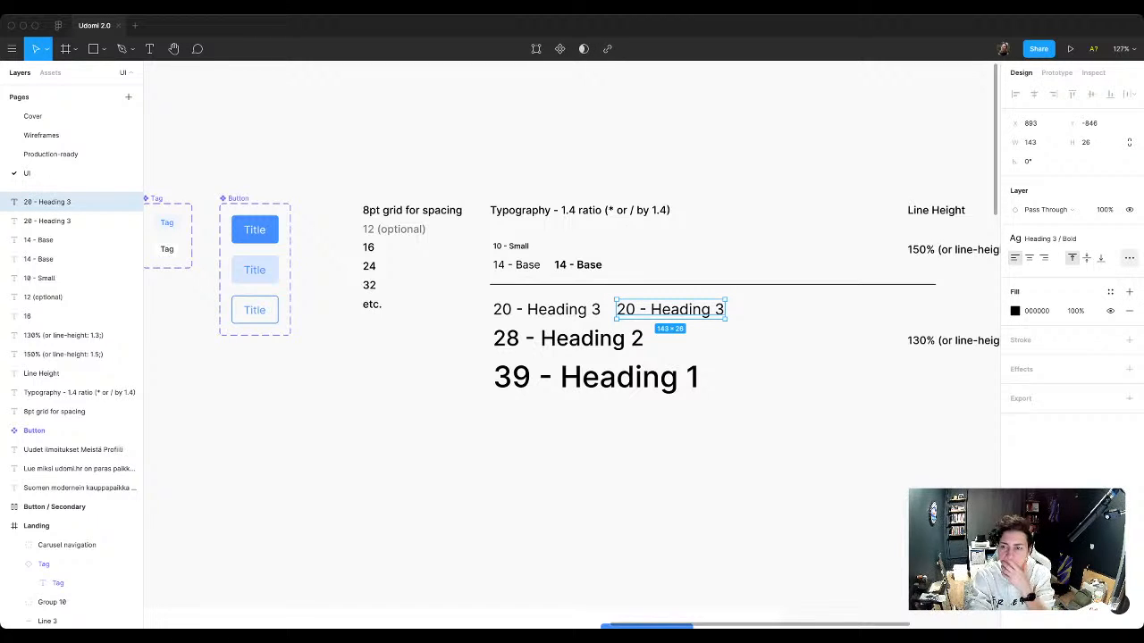
left_click(1130, 258)
left_click(1130, 258)
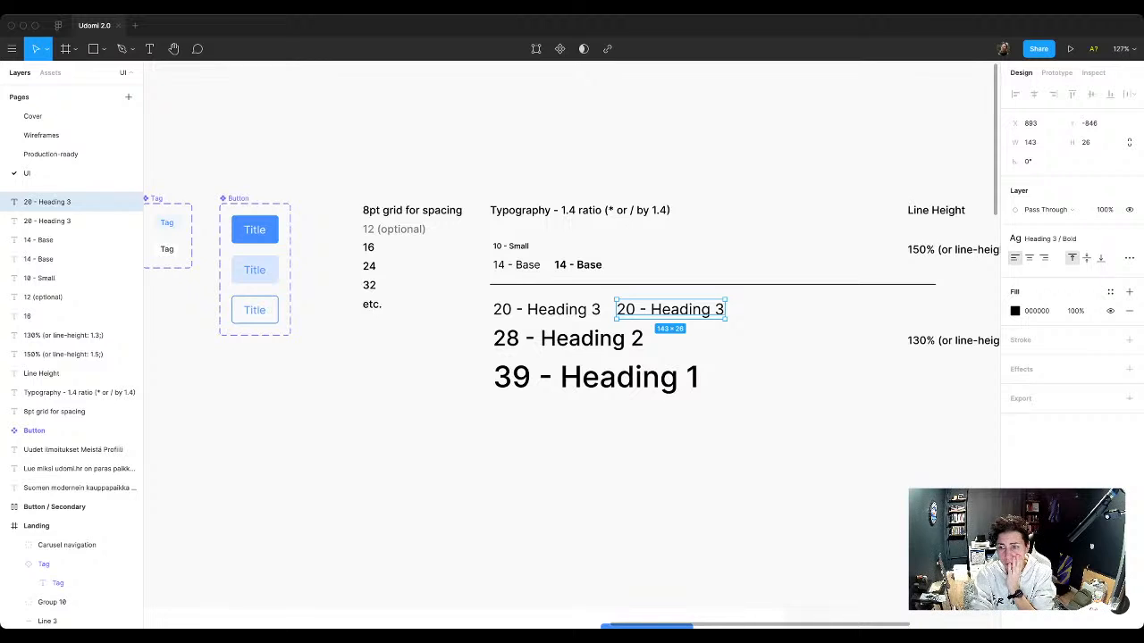
left_click(1111, 238)
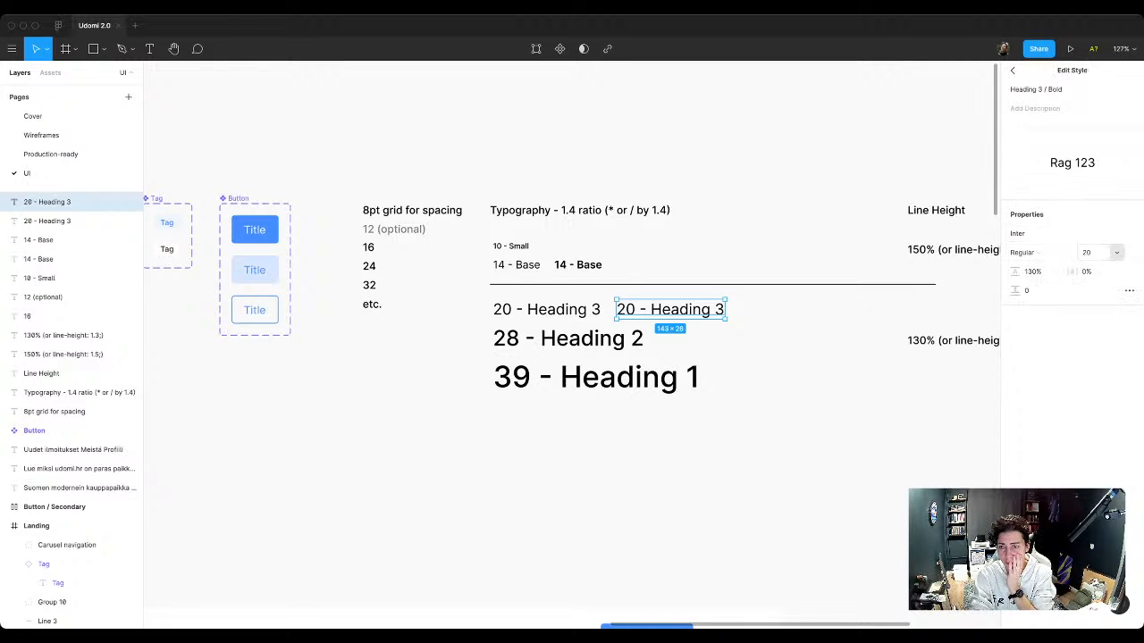
left_click(1116, 252)
left_click(1041, 286)
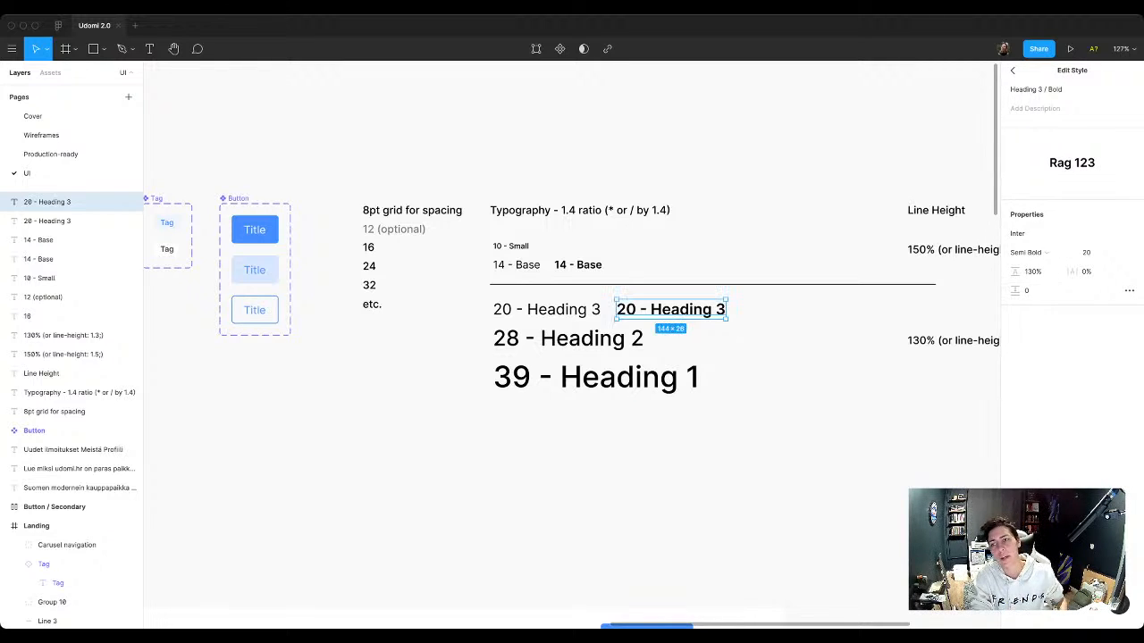
left_click(946, 285)
Step: Apply the Heading 3 / Bold text style to the Kategorije heading on the landing page
scroll(826, 390, "down", 4)
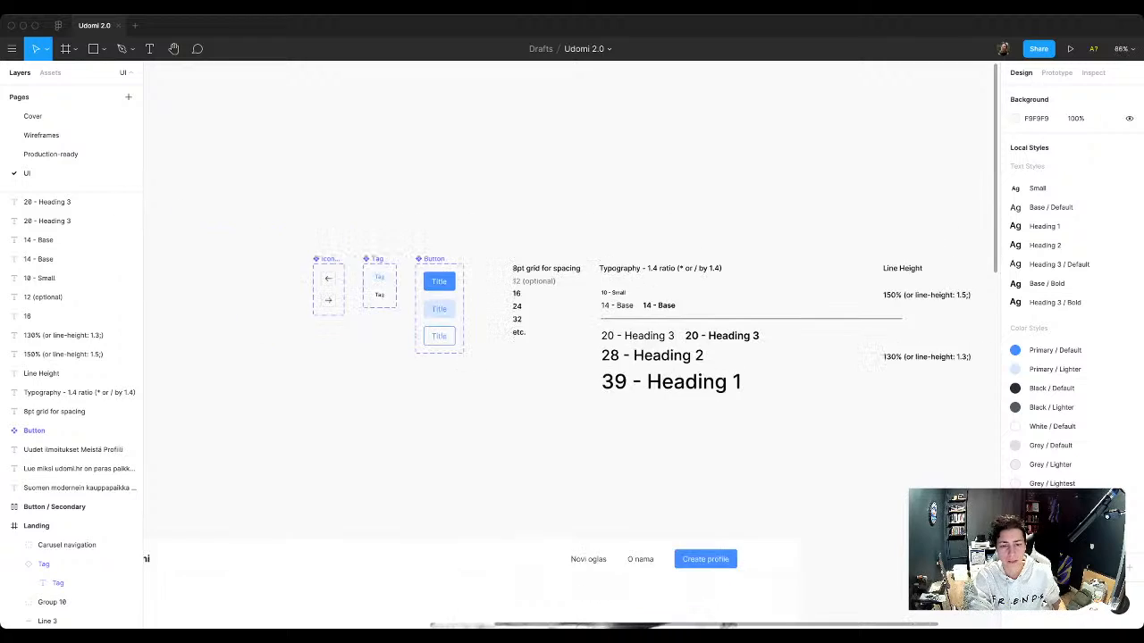
scroll(676, 344, "down", 15)
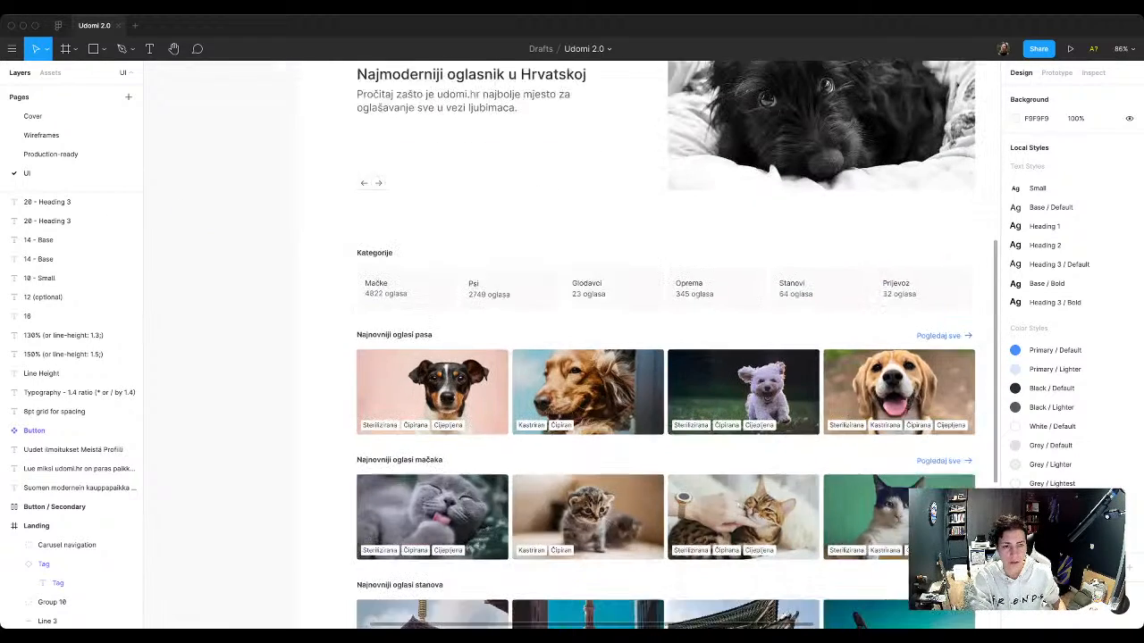
scroll(677, 344, "down", 1)
left_click(373, 233, "super")
left_click(1054, 315)
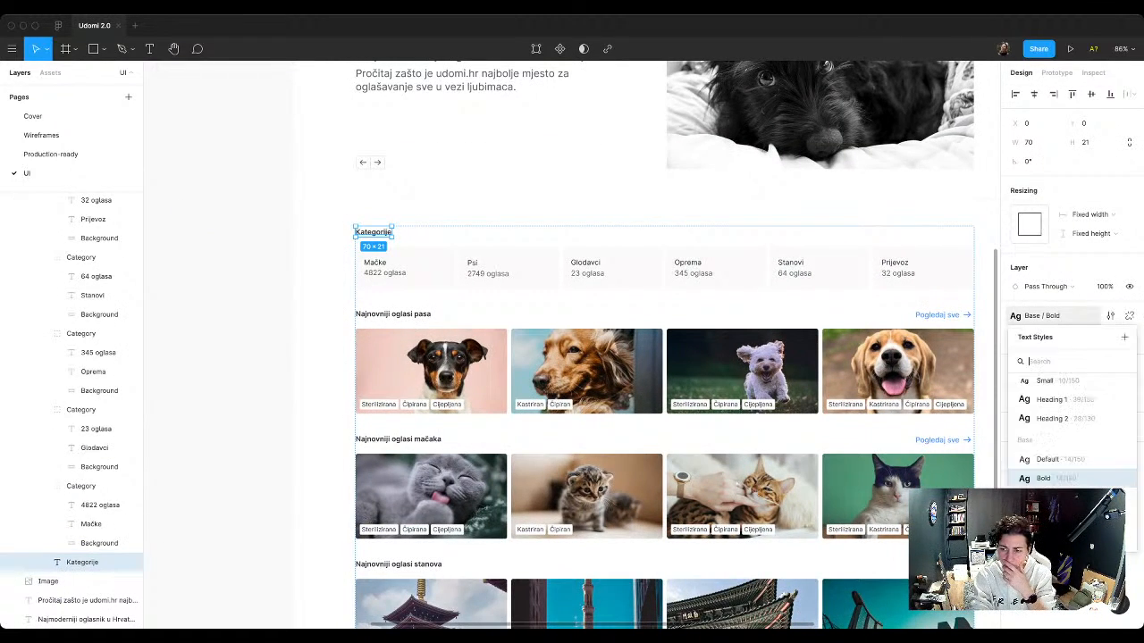
left_click(1064, 538)
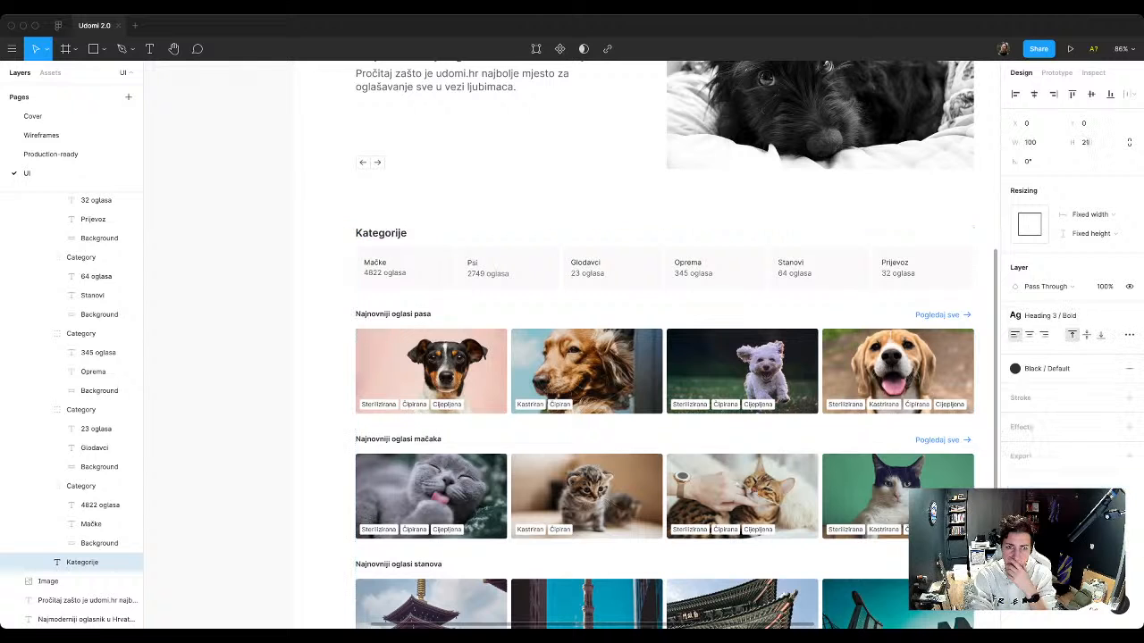
scroll(546, 344, "up", 1)
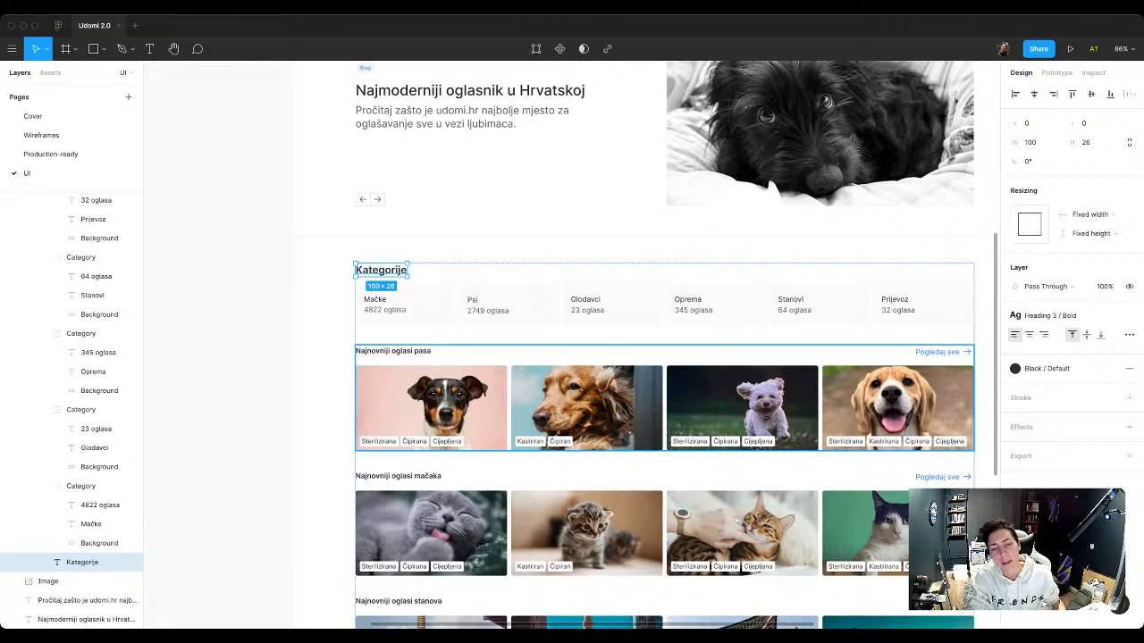
Step: Apply the Heading 3 / Bold text style to the Najnovniji oglasi pasa, mačaka and stanova, and Najnovniji postovi headings together
left_click(388, 351, "super")
scroll(386, 352, "down", 5)
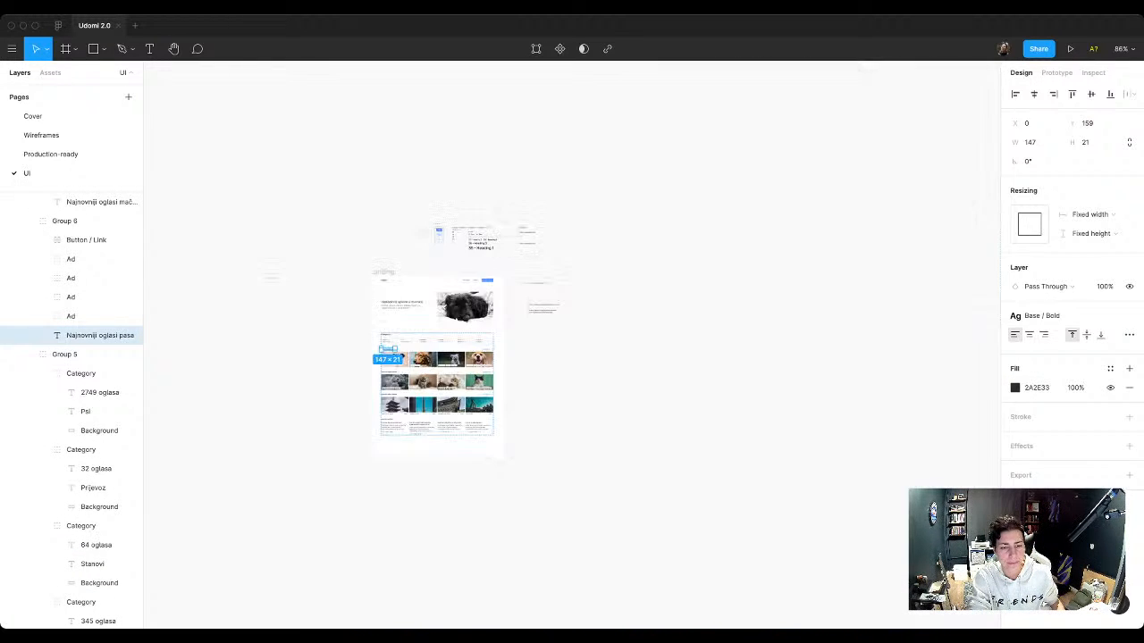
scroll(397, 407, "up", 4)
left_click(355, 445, "shift")
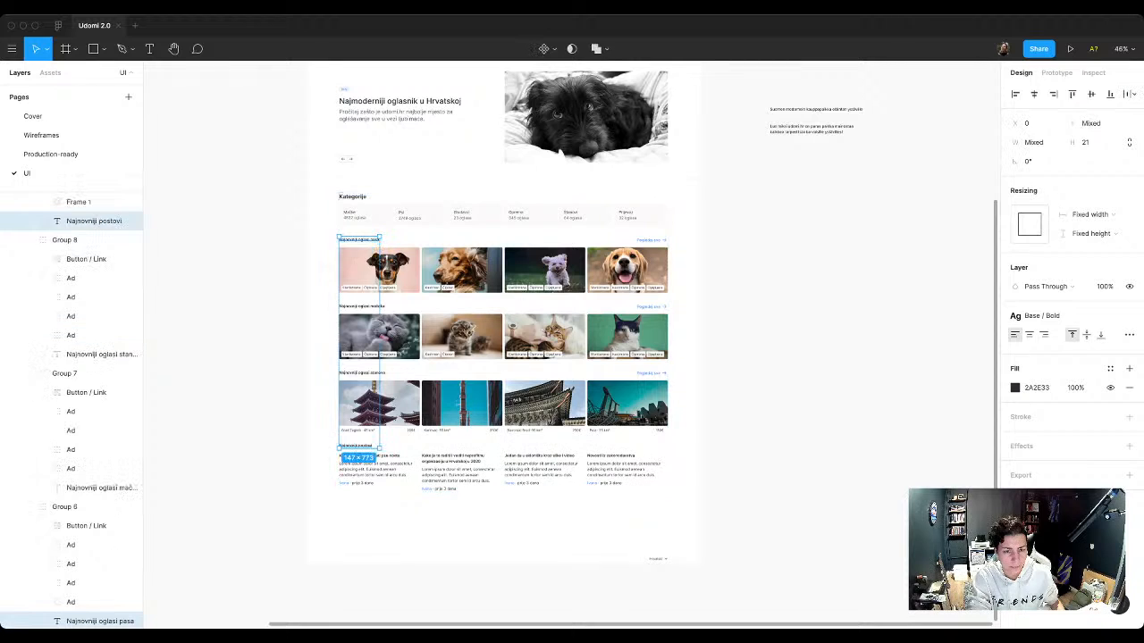
left_click(362, 373, "shift")
left_click(362, 307, "shift")
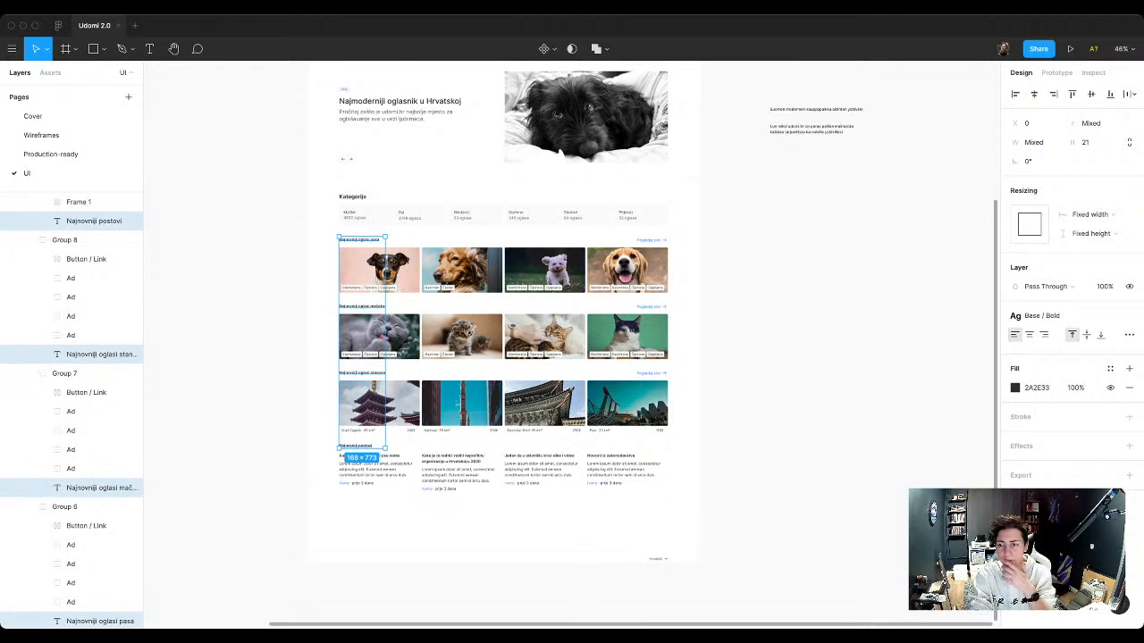
left_click(1041, 315)
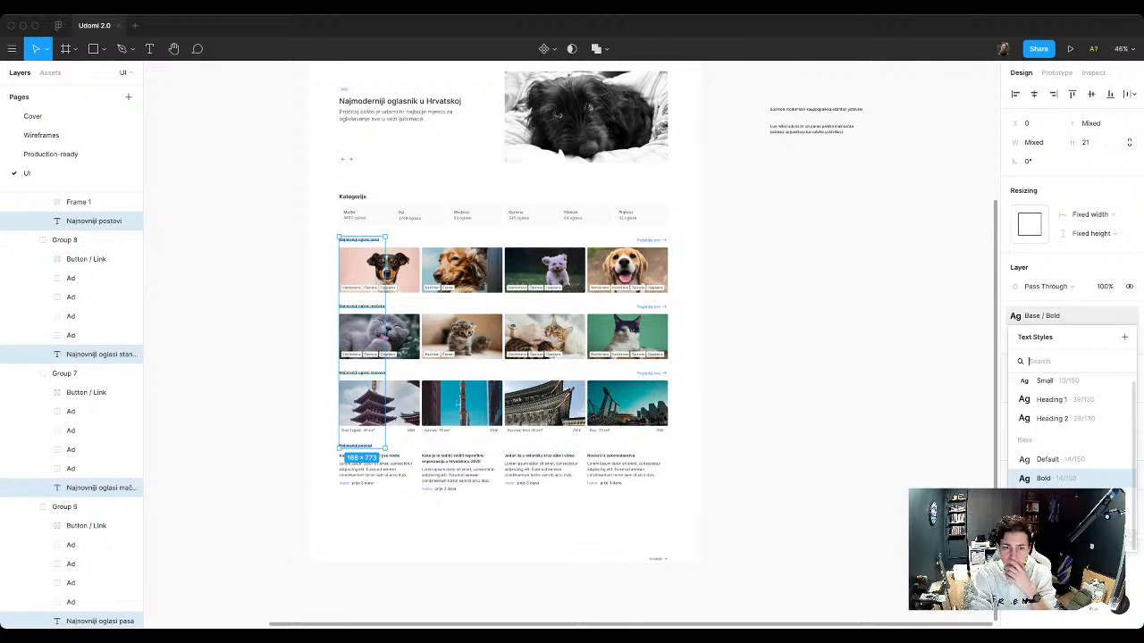
left_click(1055, 536)
key("Escape")
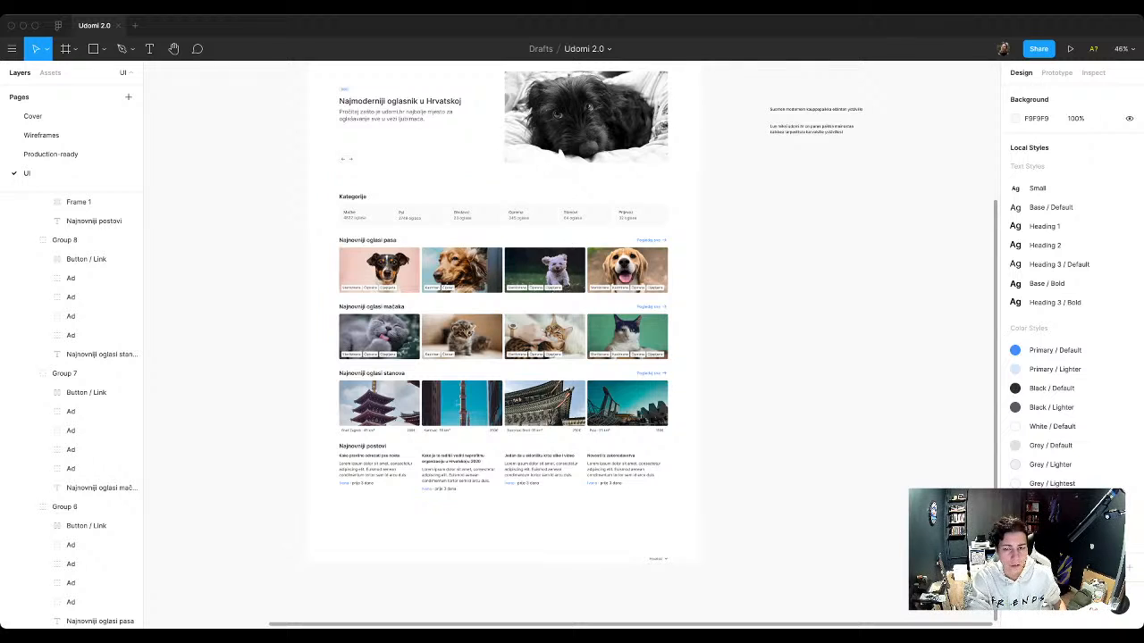
Step: Set the auto layout spacing between the sections of the landing page's Content frame to 48
scroll(451, 229, "up", 2)
left_click(451, 229)
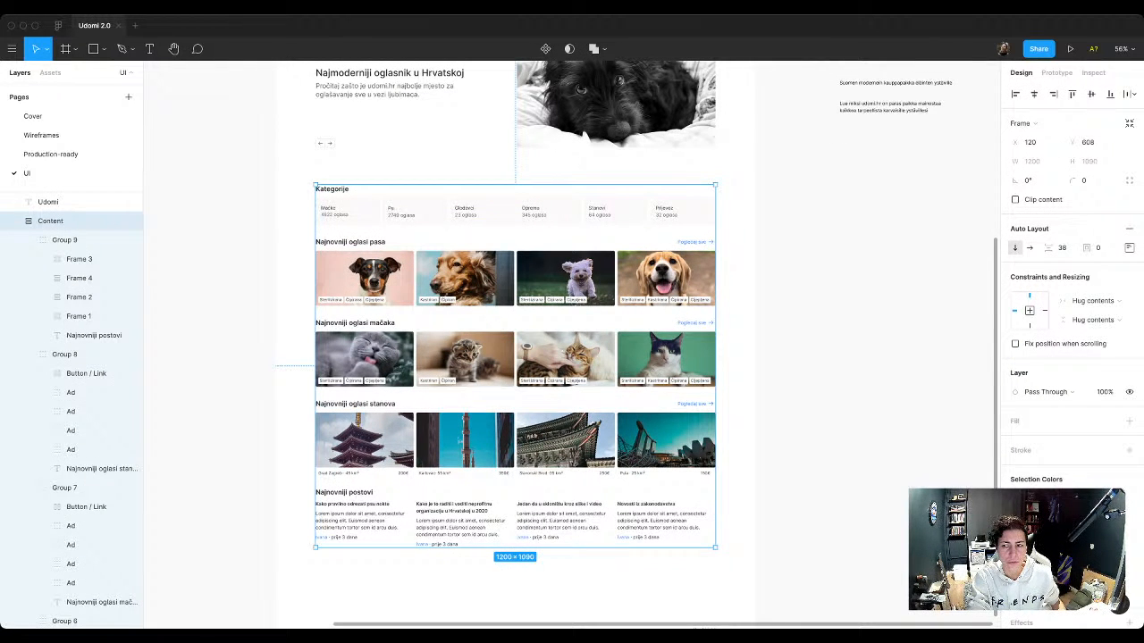
left_click(1062, 249)
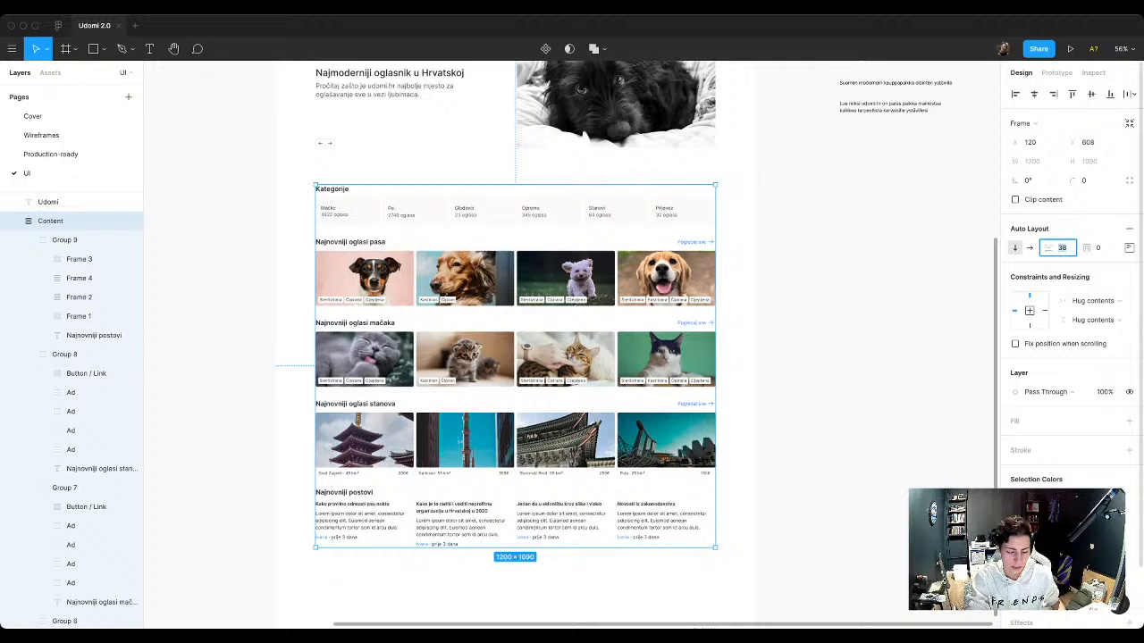
type("48")
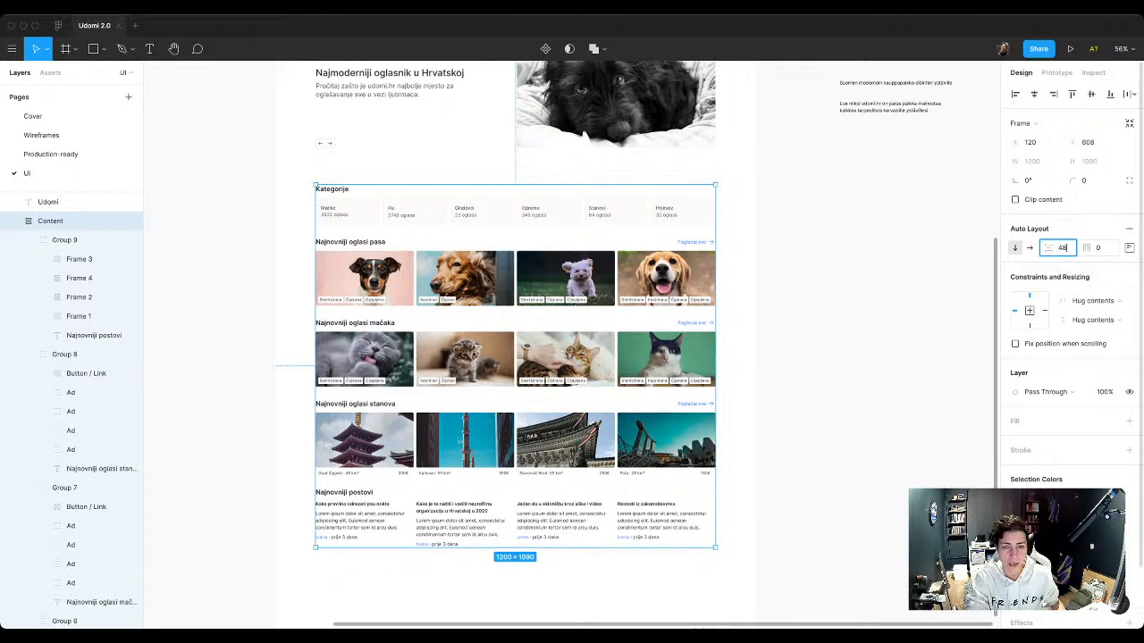
key("Return")
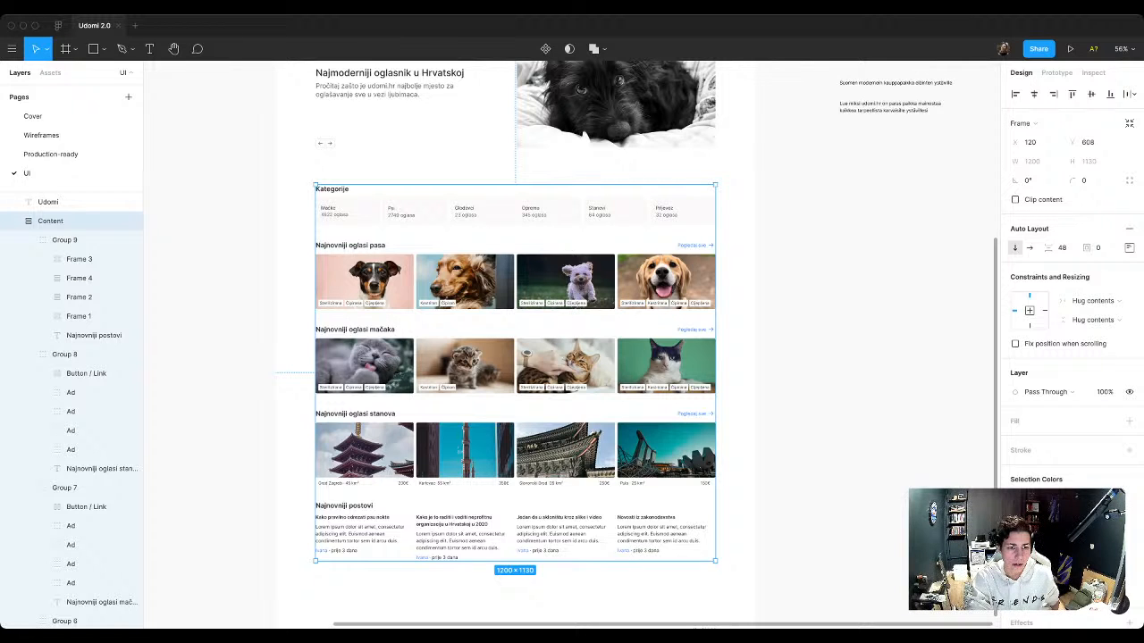
scroll(384, 150, "up", 1)
scroll(394, 175, "up", 3)
scroll(316, 234, "down", 6)
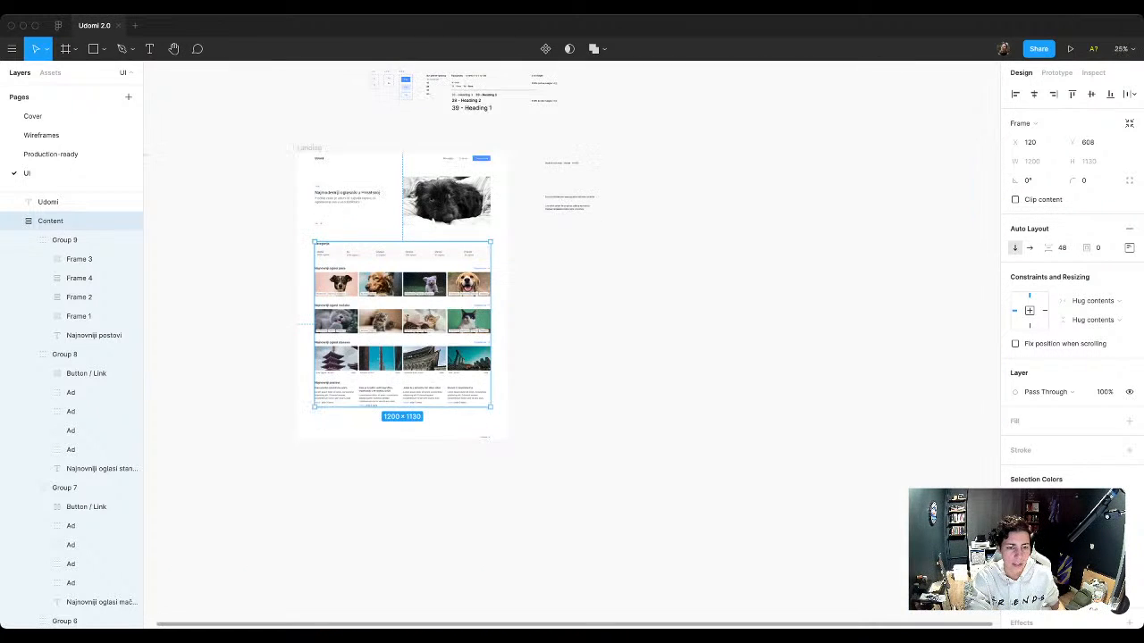
scroll(312, 325, "up", 1)
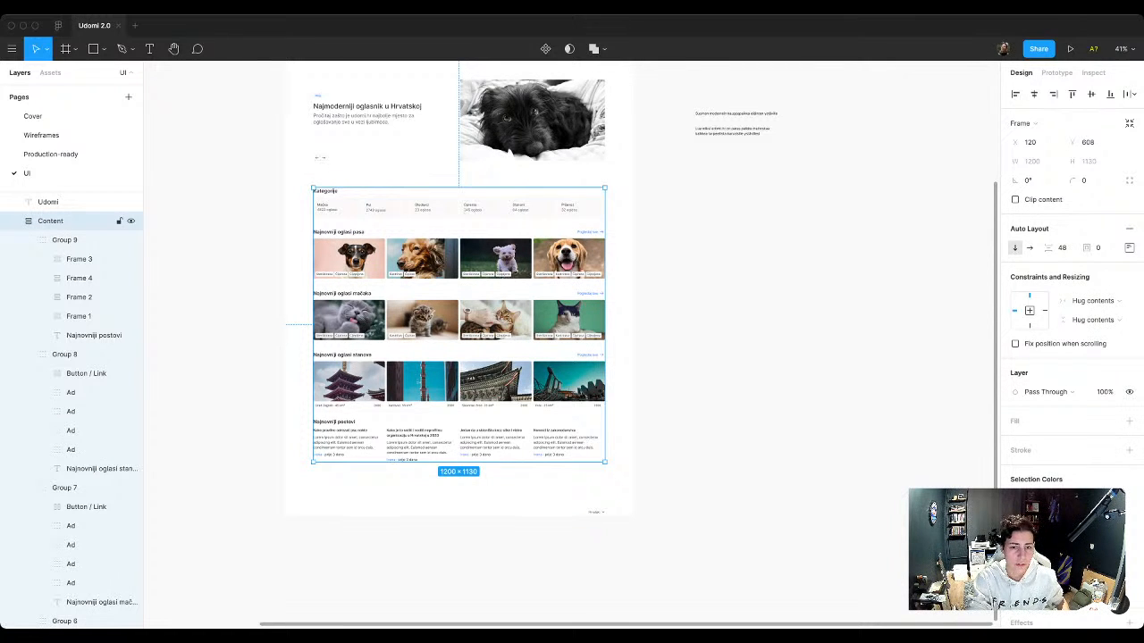
scroll(372, 164, "up", 5)
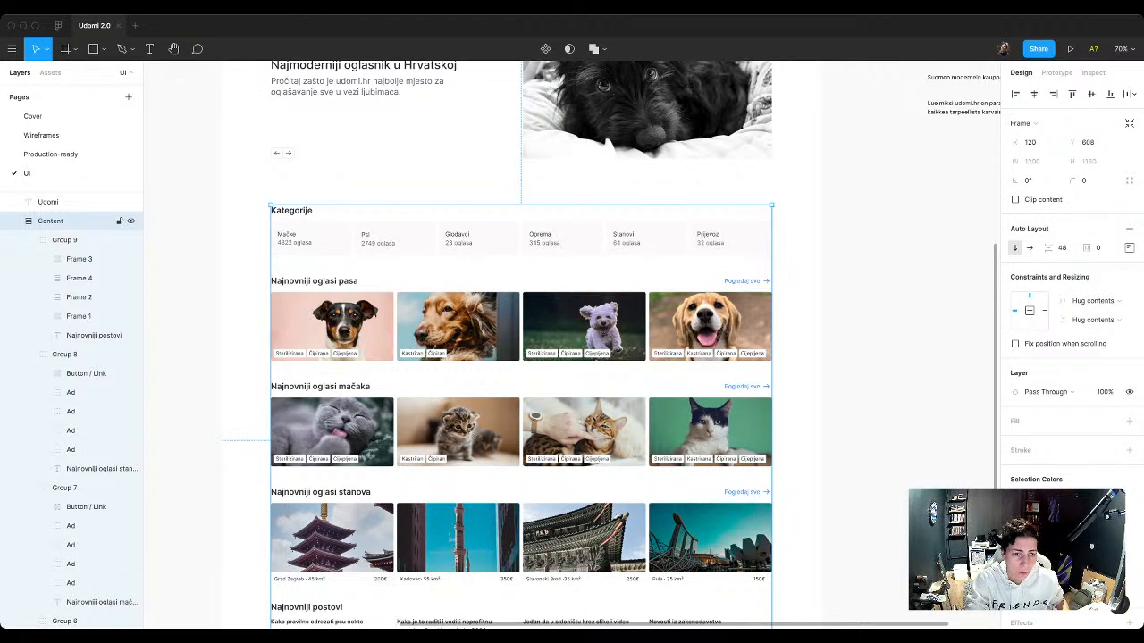
scroll(327, 303, "up", 2)
key("Escape")
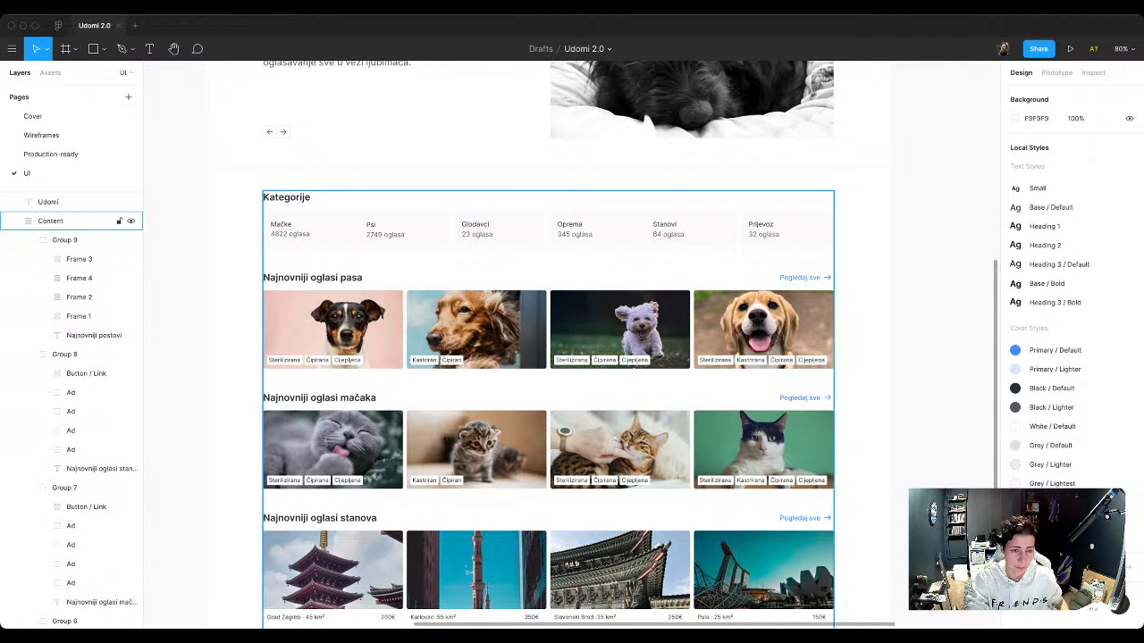
scroll(357, 315, "down", 1)
double_click(358, 314)
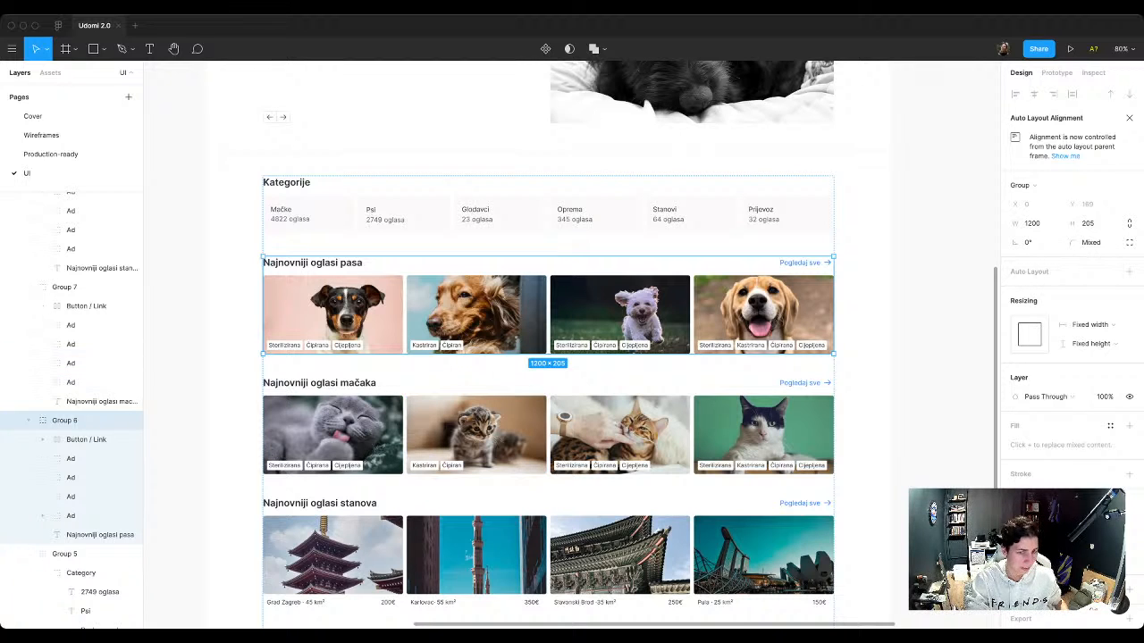
left_click(80, 554)
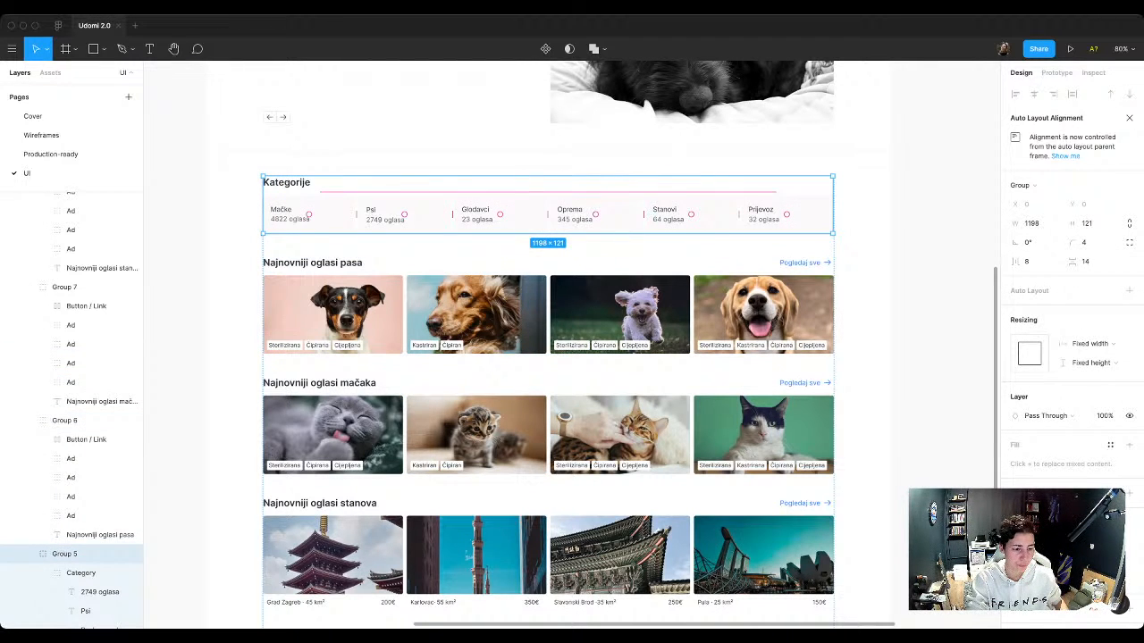
left_click(42, 573)
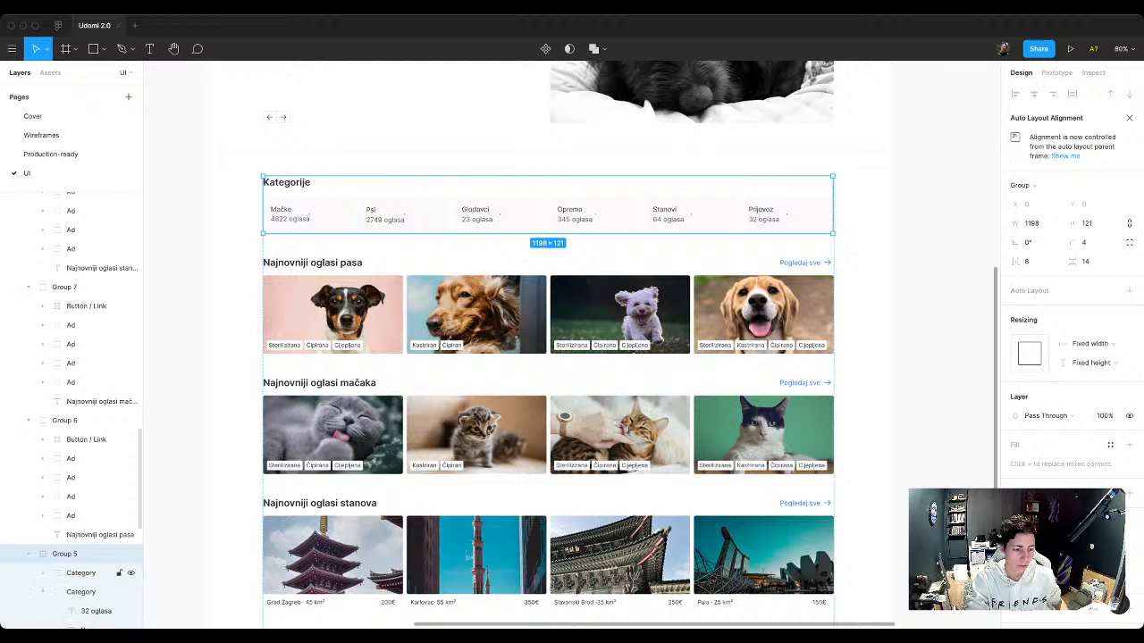
left_click(42, 591)
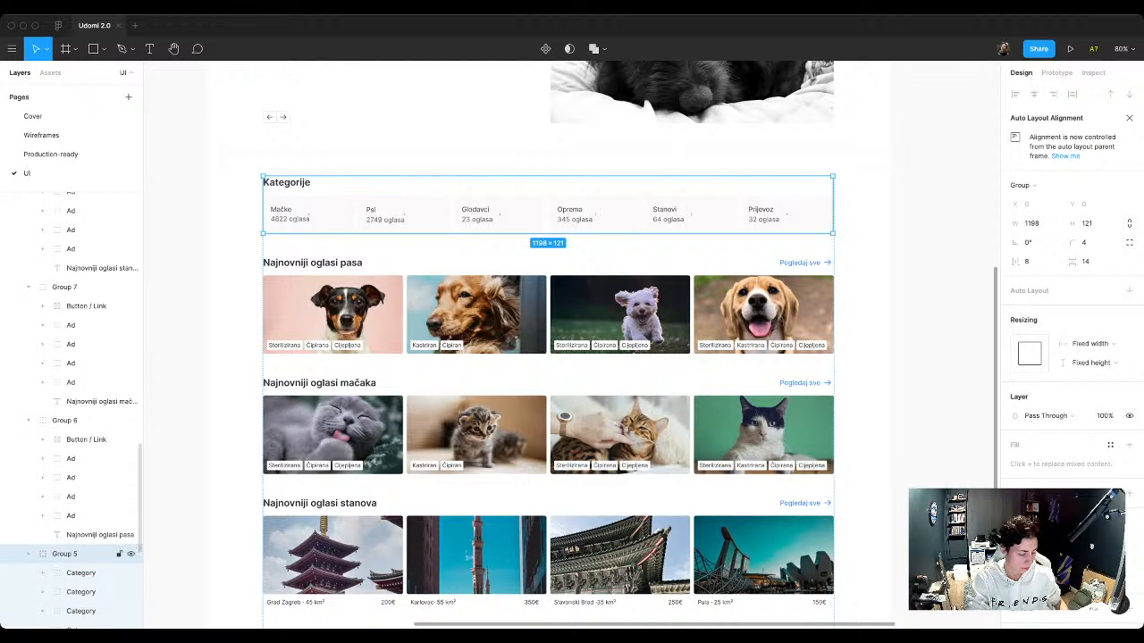
key("shift+a")
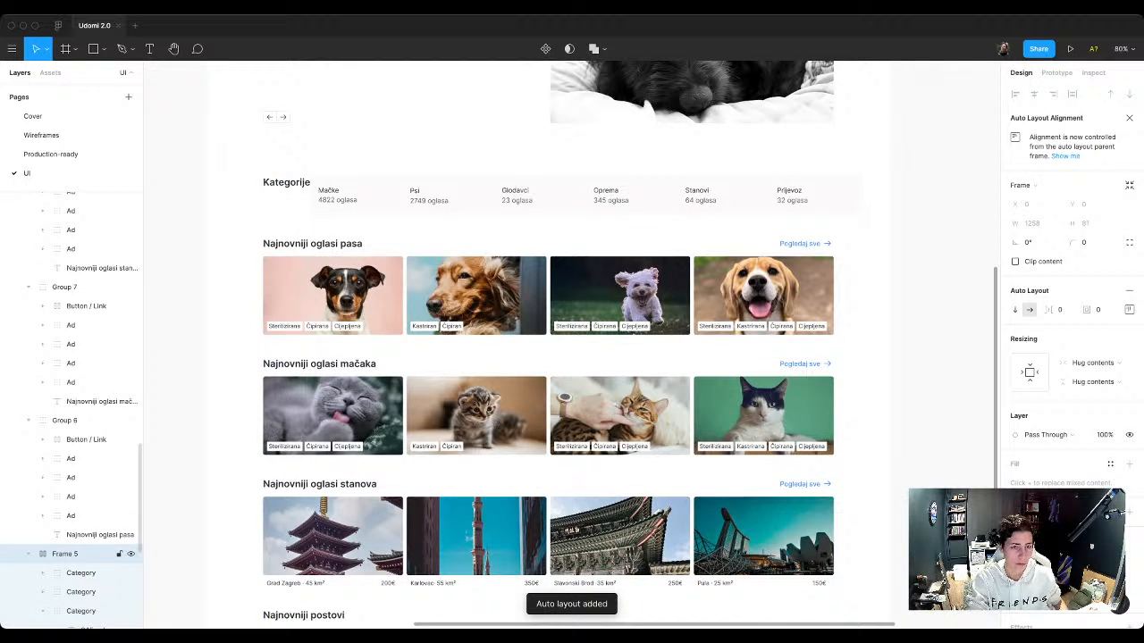
key("ctrl+z")
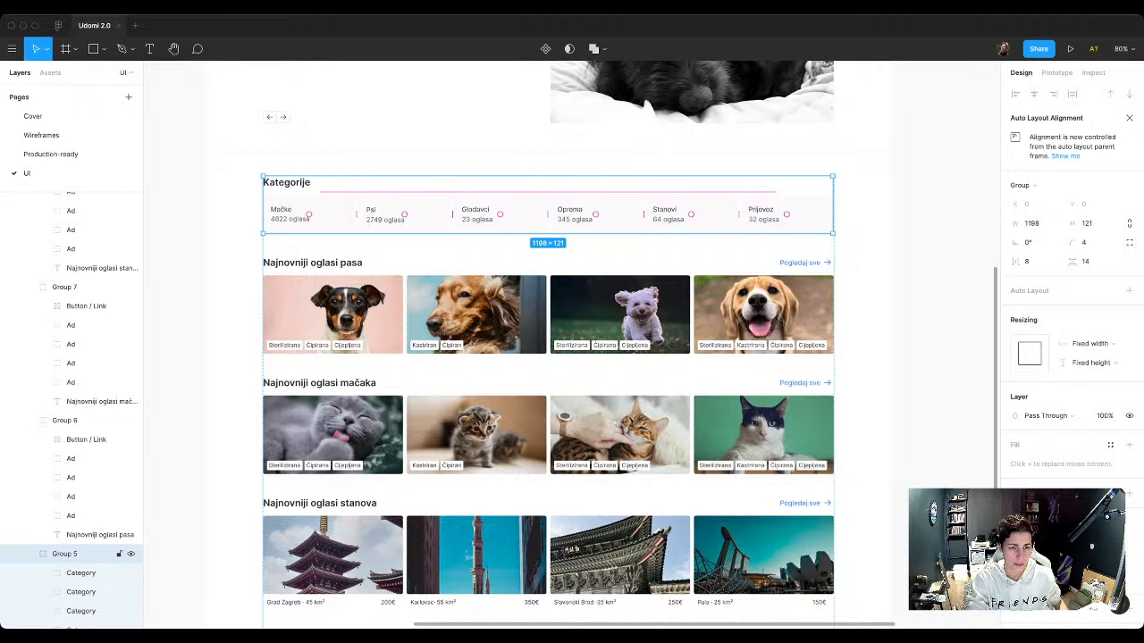
Step: Group the six category cards from Mačke to Prijevoz inside the Kategorije section
double_click(309, 214)
left_click(404, 215, "shift")
left_click(499, 215, "shift")
left_click(595, 215, "shift")
left_click(691, 214, "shift")
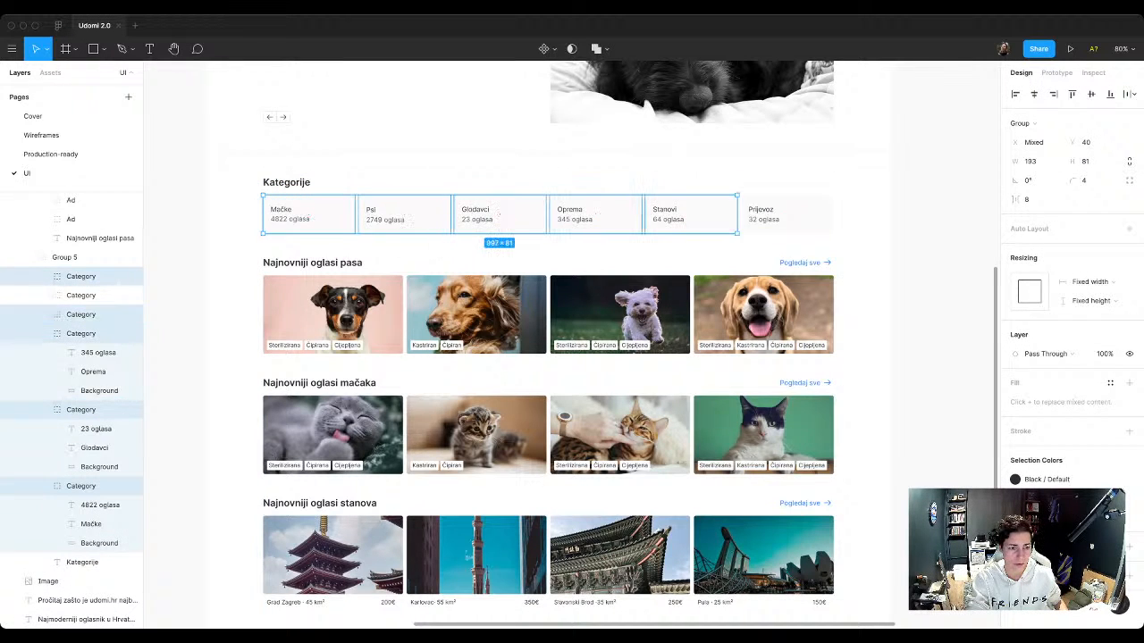
left_click(786, 215, "shift")
key("super+g")
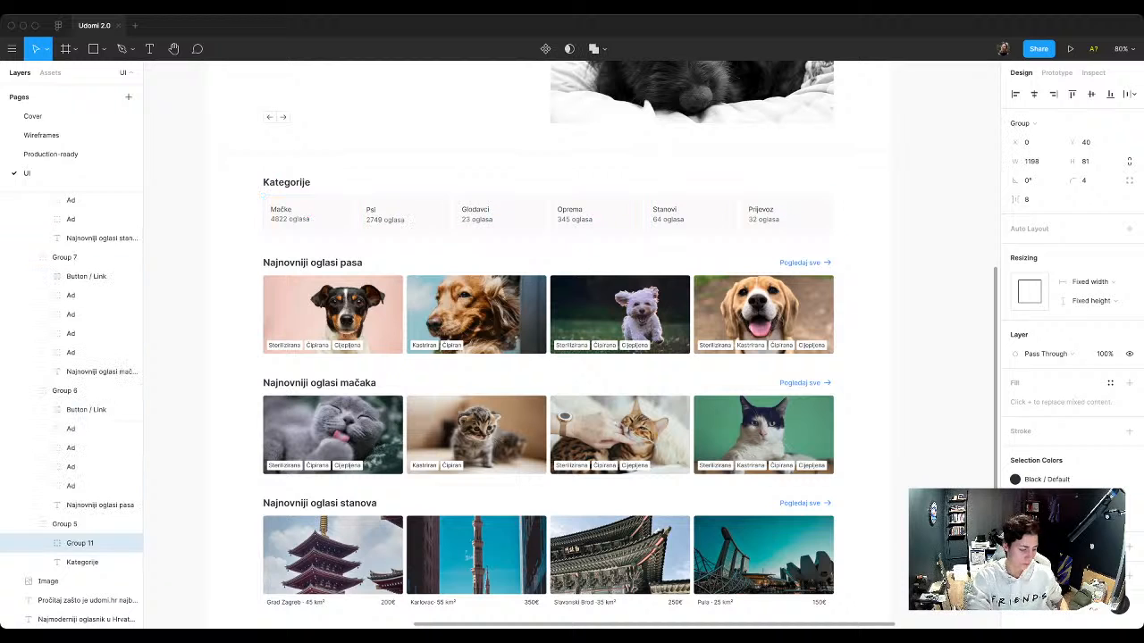
Step: Rename the group of six category cards as Categories
key("super+r")
type("Category")
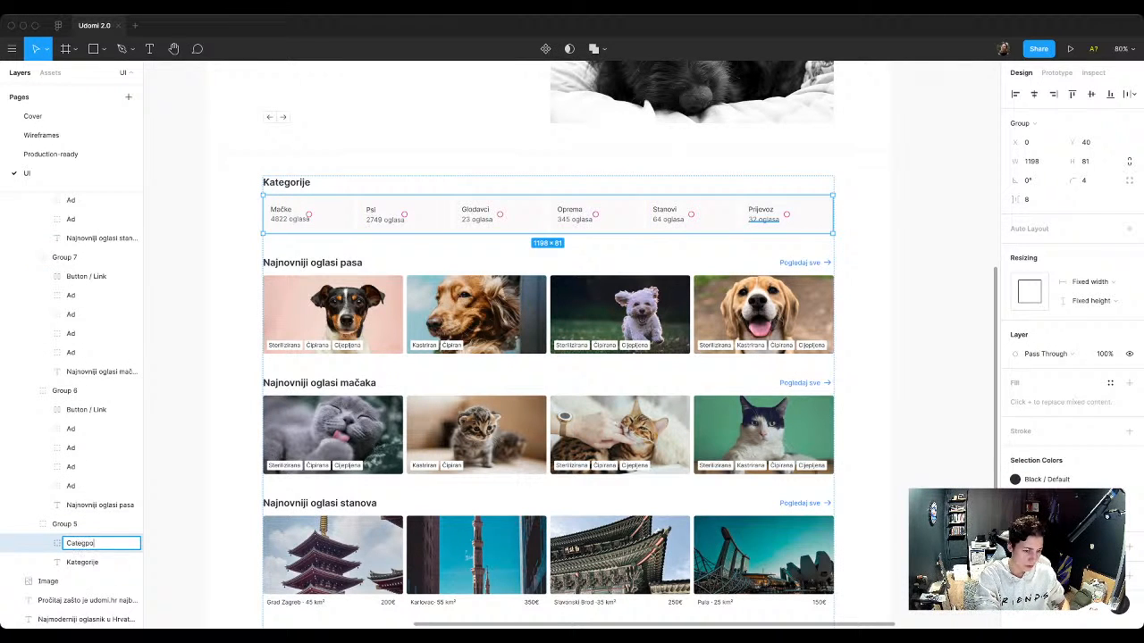
key("BackSpace")
key("BackSpace")
key("BackSpace")
type("gories")
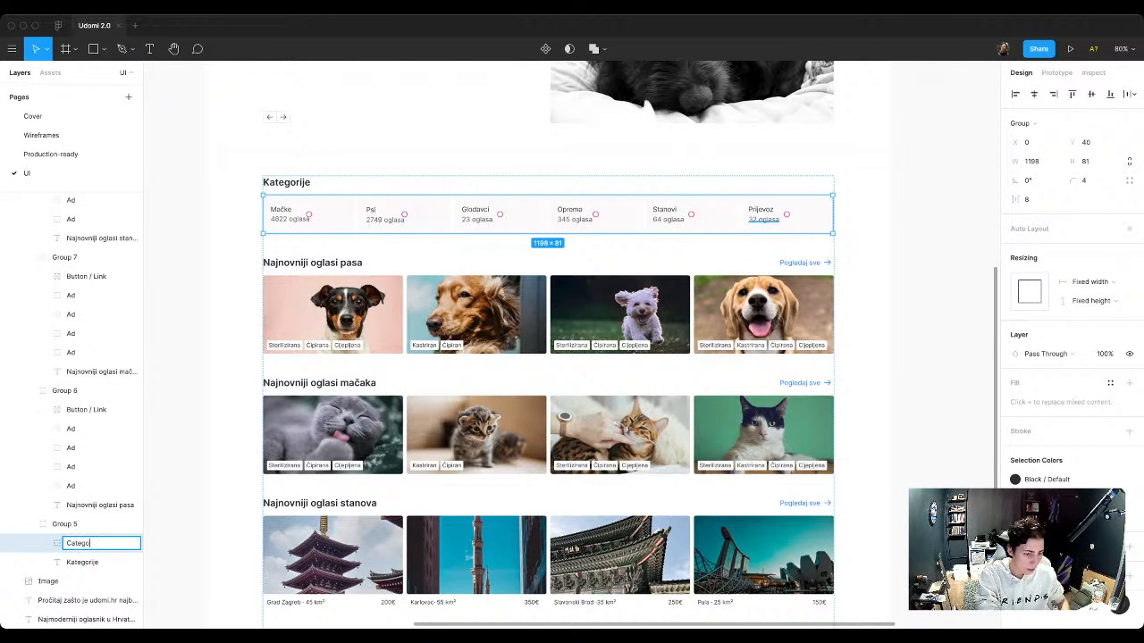
key("Return")
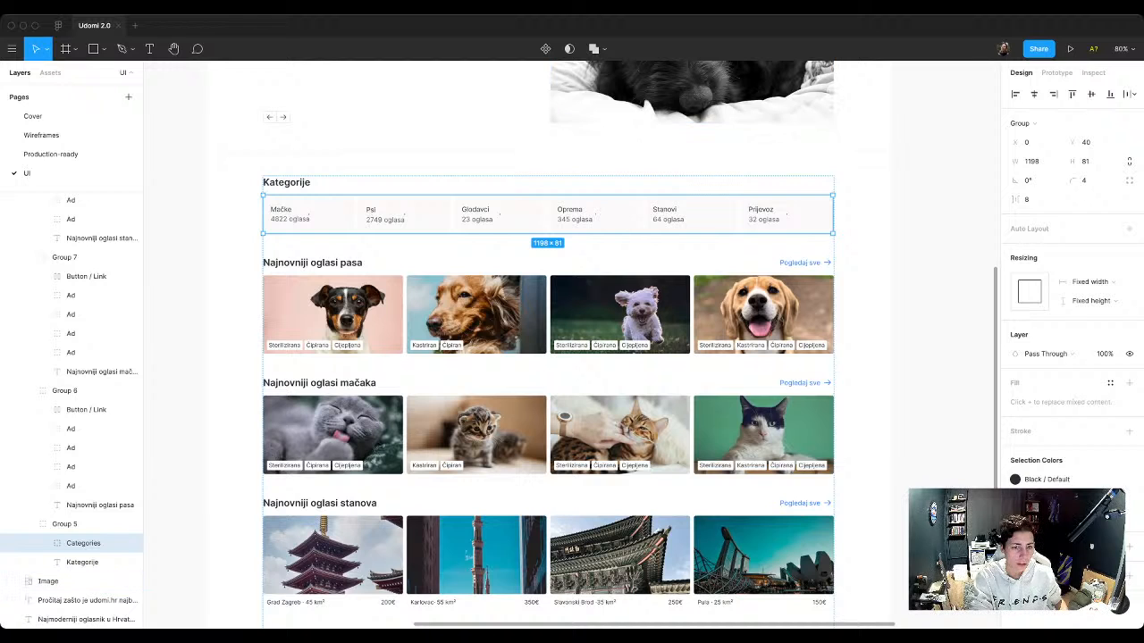
Step: Add auto layout to the group holding the Kategorije heading and its cards, and rename the resulting frame as Row
left_click(240, 176)
left_click(286, 184)
left_click(547, 214)
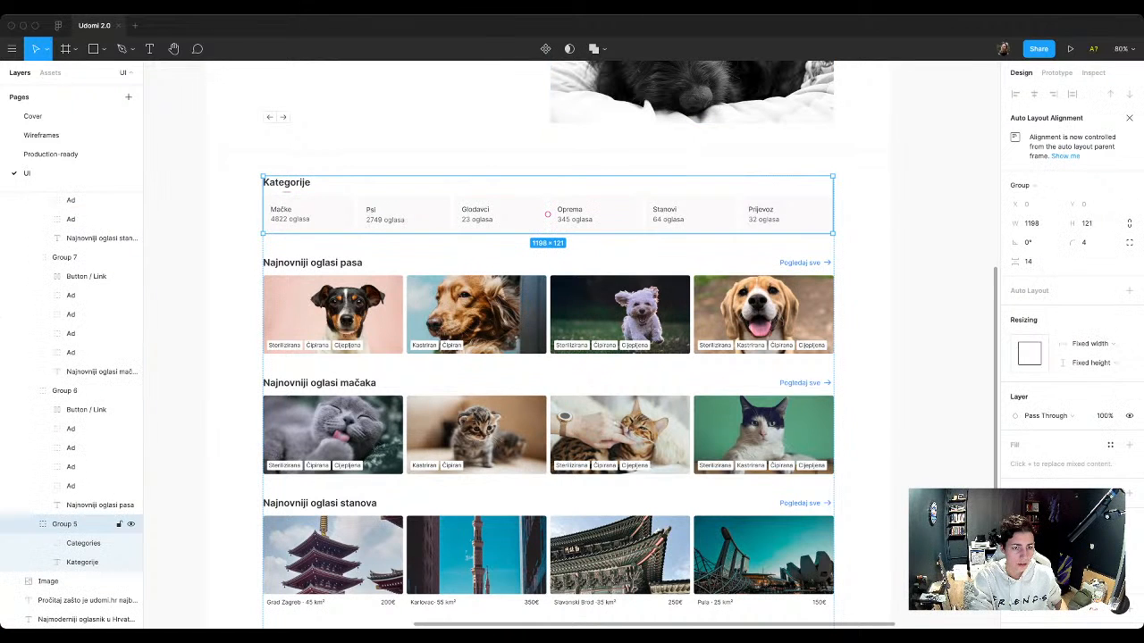
key("shift+a")
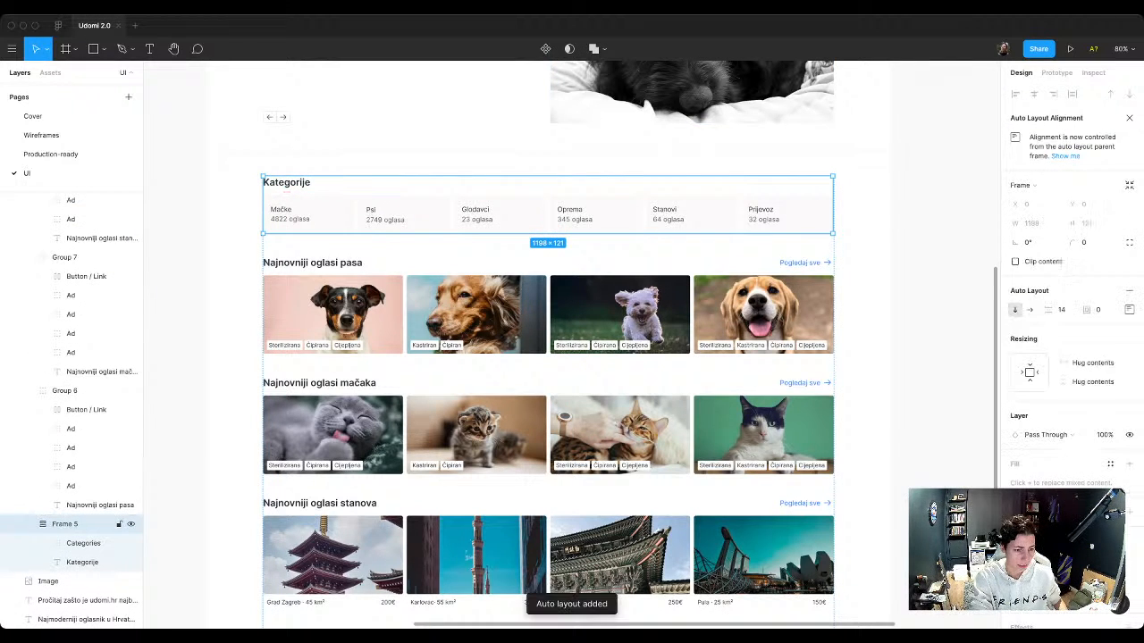
key("super+r")
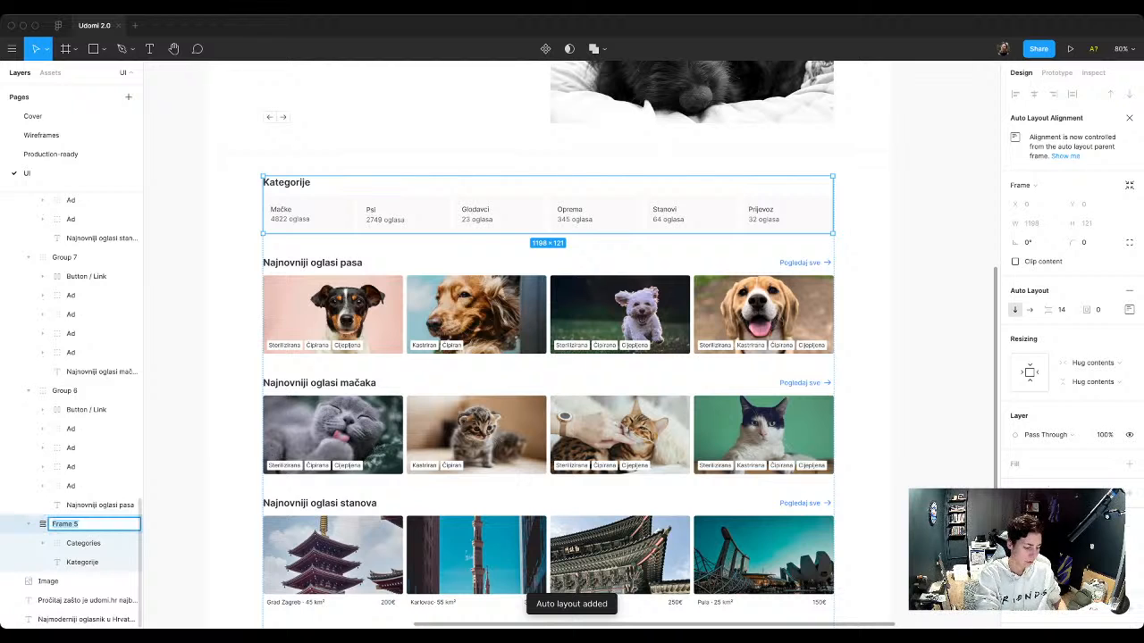
type("Row")
key("Return")
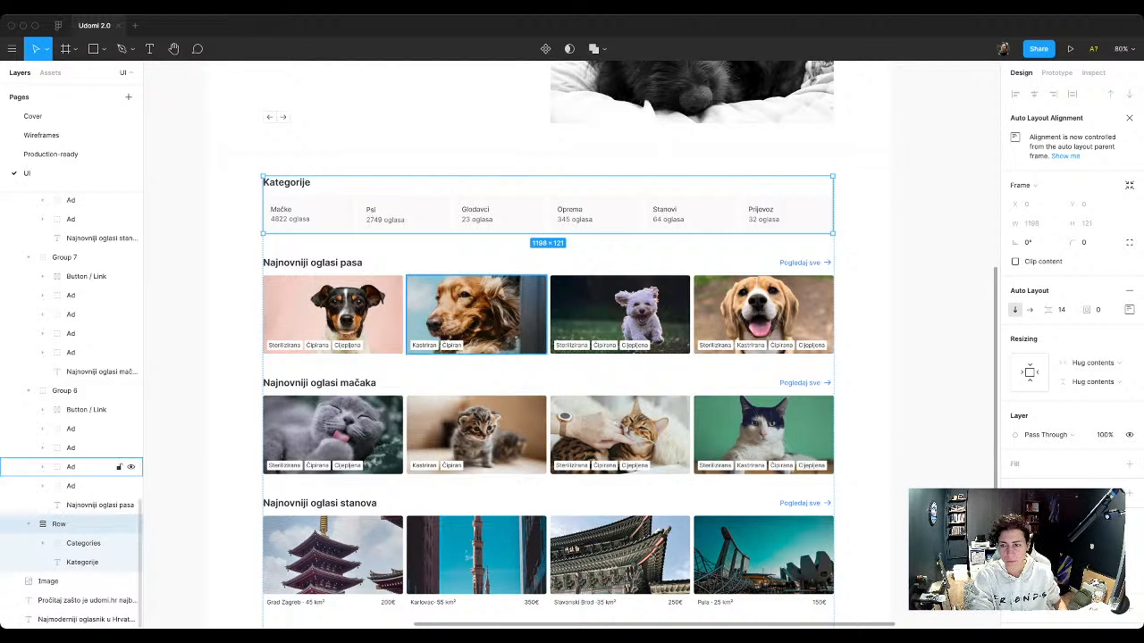
Step: Set the auto layout spacing between the heading and cards in the Kategorije Row frame to 16
left_click(1061, 310)
type("16")
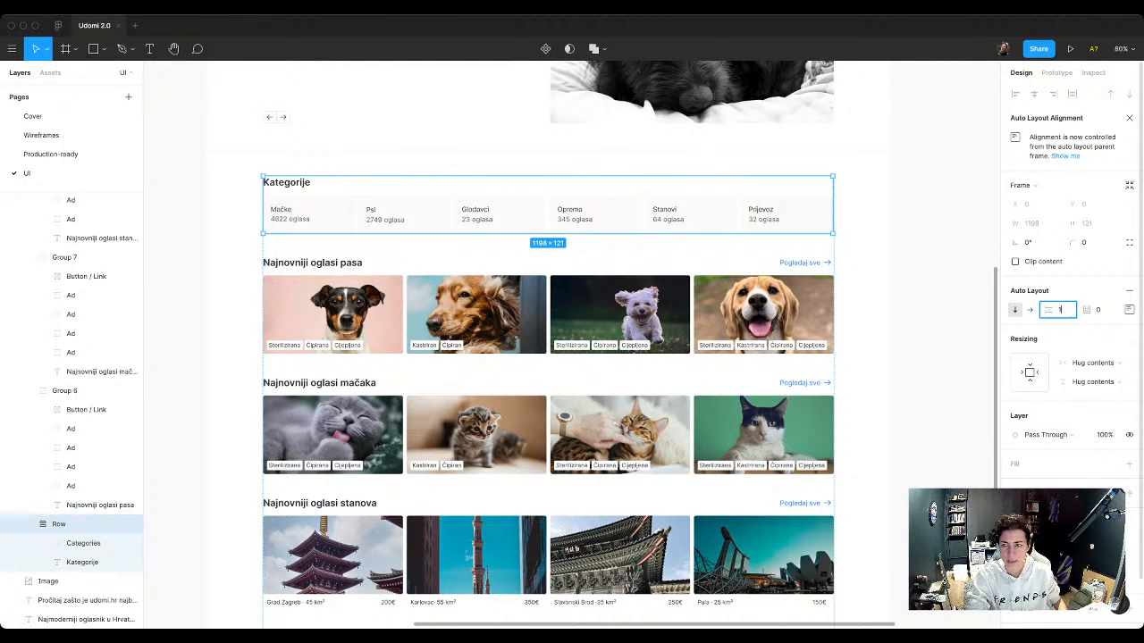
key("Return")
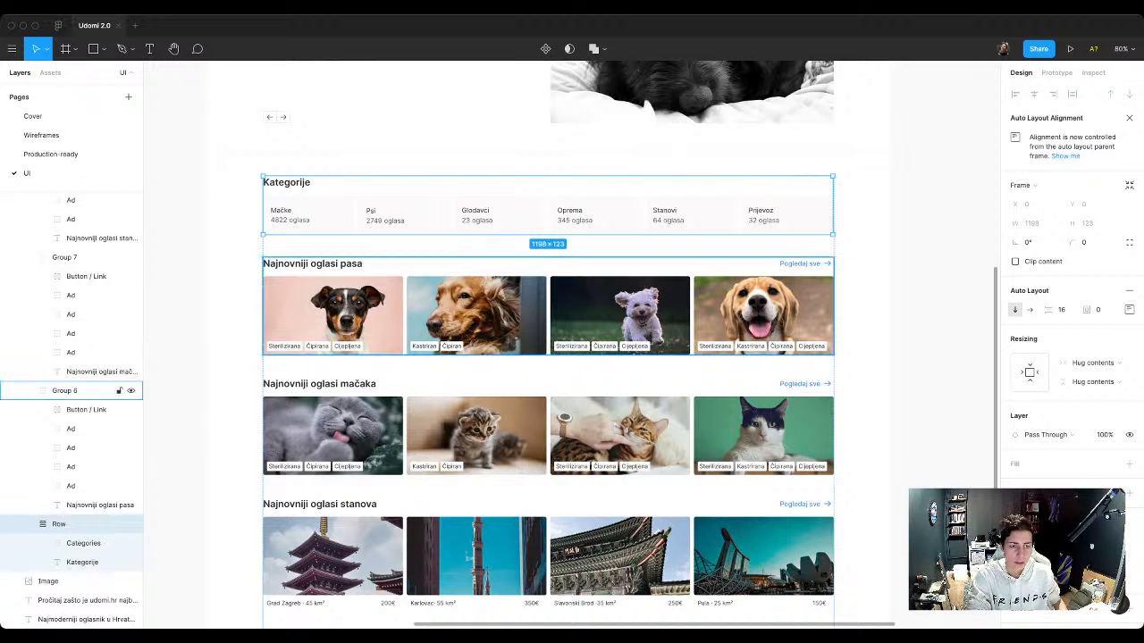
Step: Set the corner radius of the Categories group to 3
left_click(84, 543)
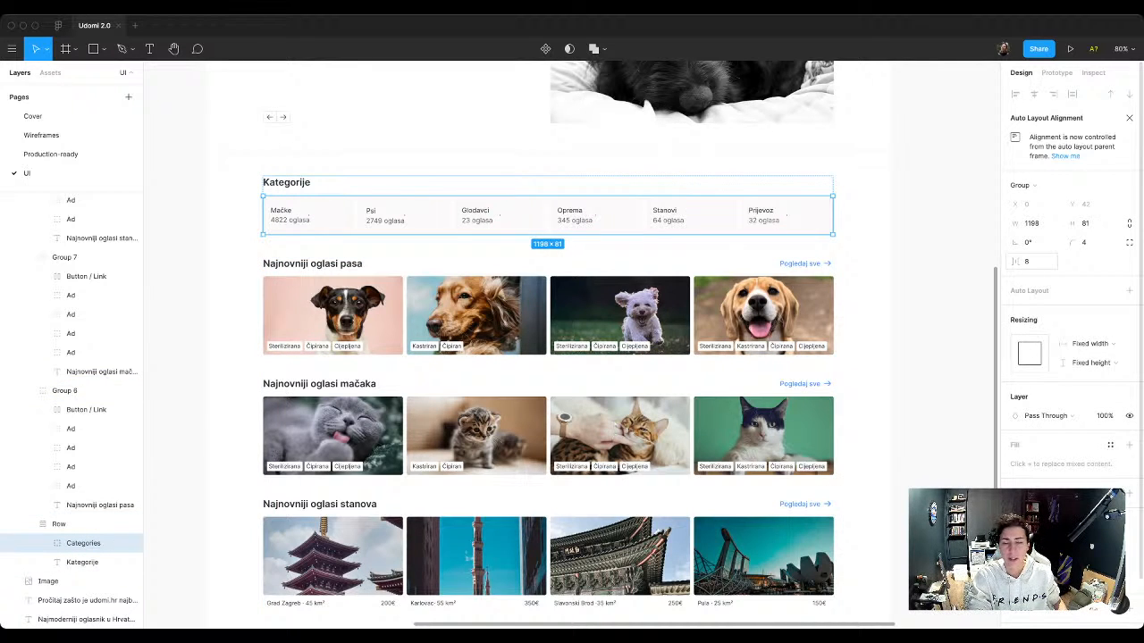
left_click(1085, 242)
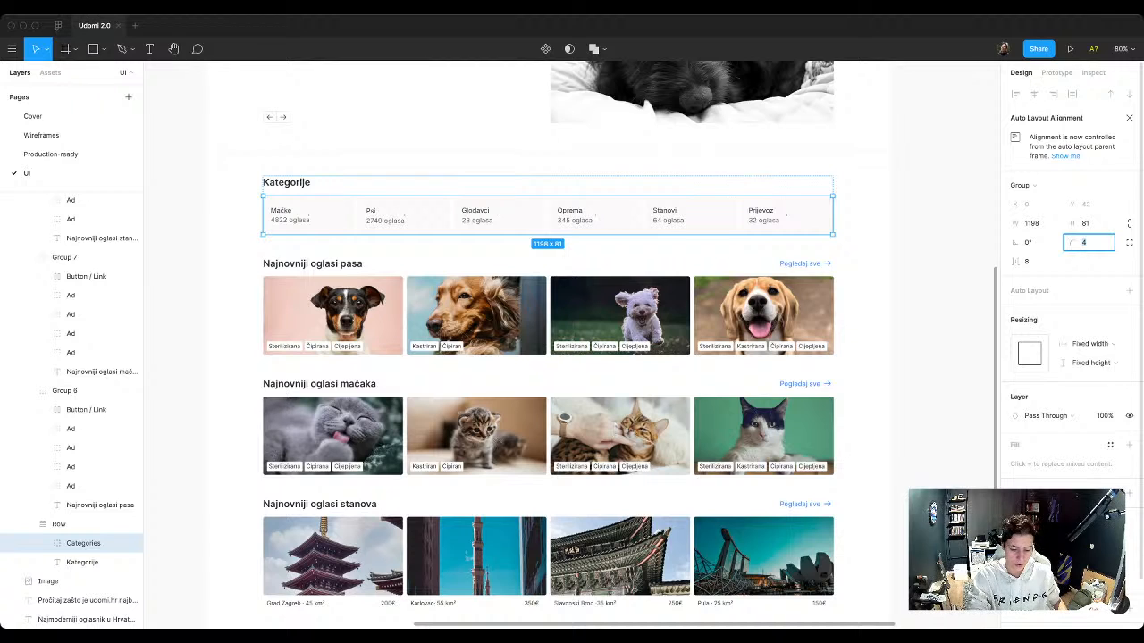
type("3")
key("Return")
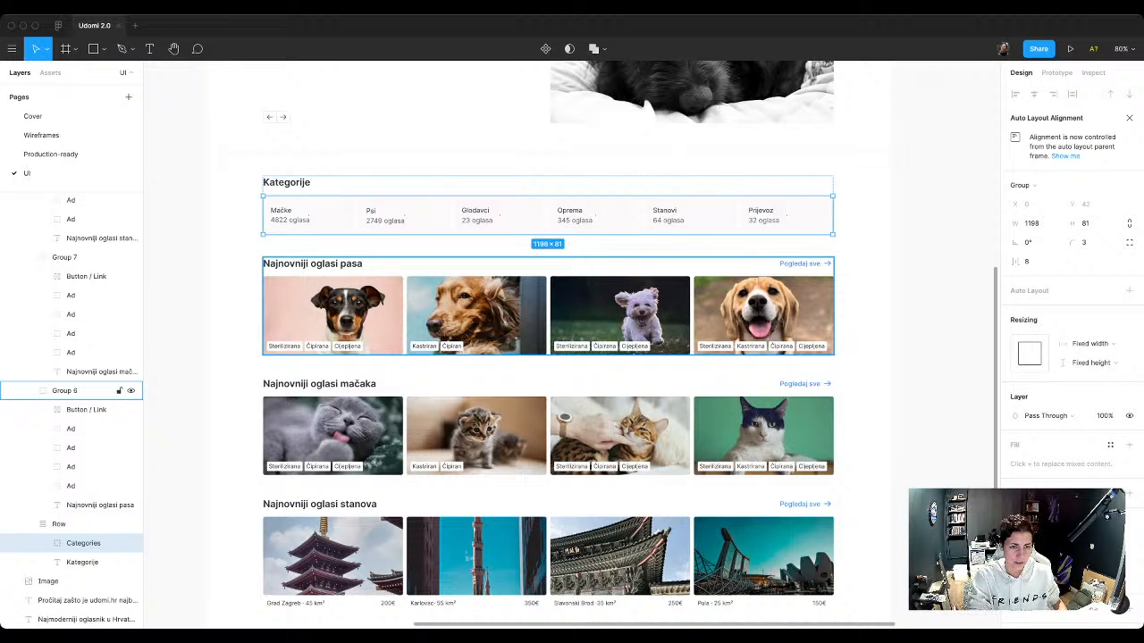
Step: Group the four dog ads in the Najnovniji oglasi pasa section
left_click(80, 390)
left_click(71, 486)
left_click(72, 467, "shift")
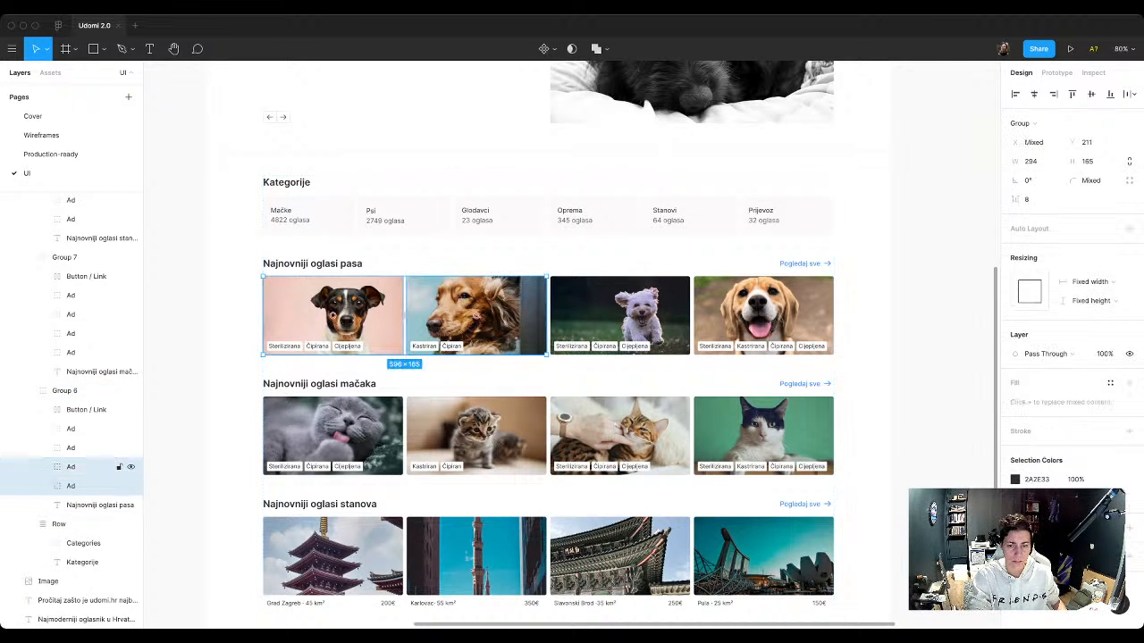
left_click(71, 448, "shift")
left_click(71, 429, "shift")
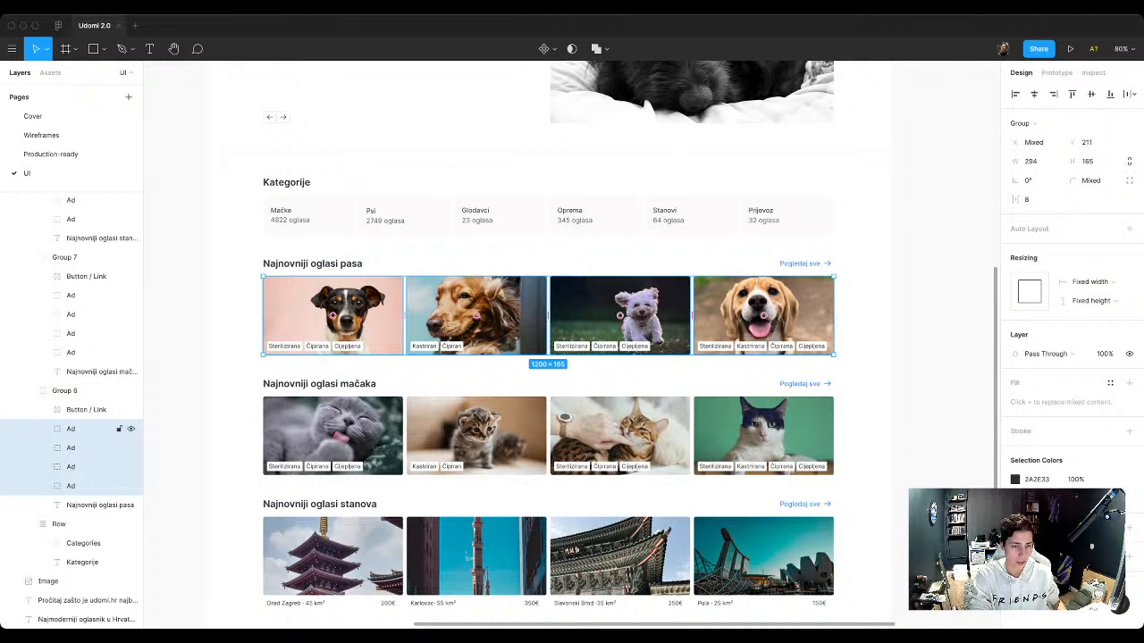
key("super+g")
Step: Rename the group of four dog ads as Ads and add auto layout to it
key("super+r")
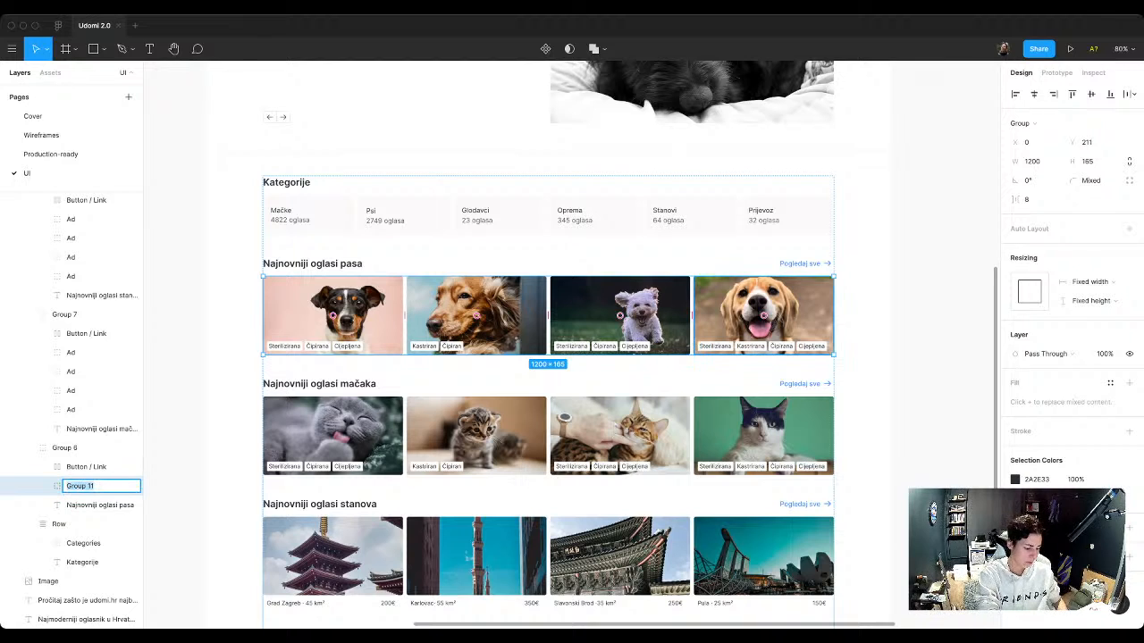
type("Ads")
key("Return")
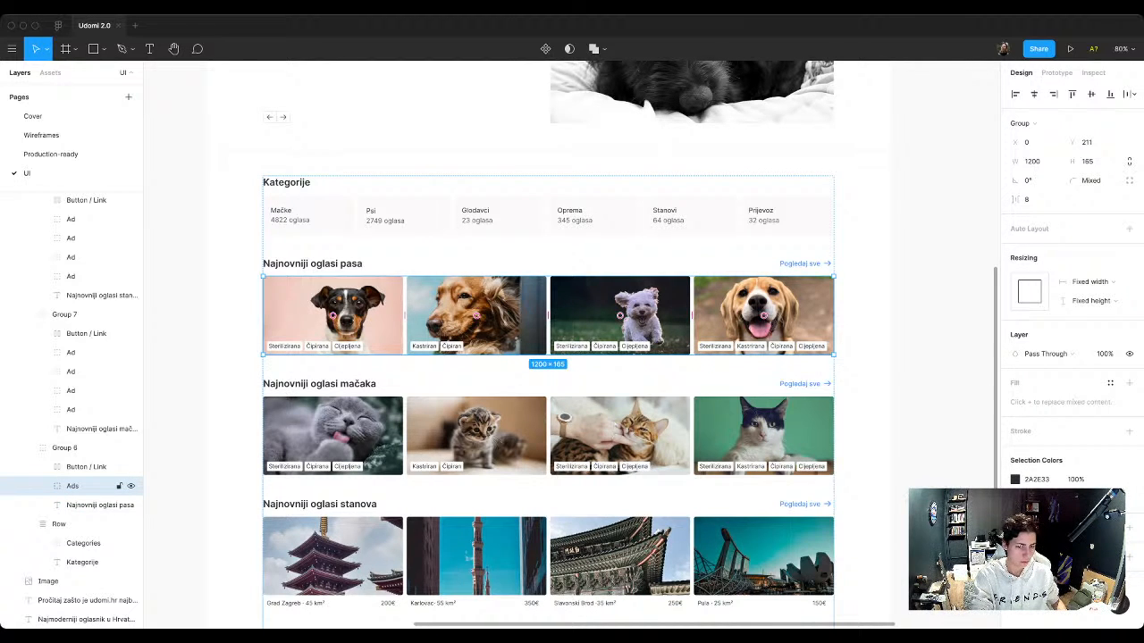
key("shift+a")
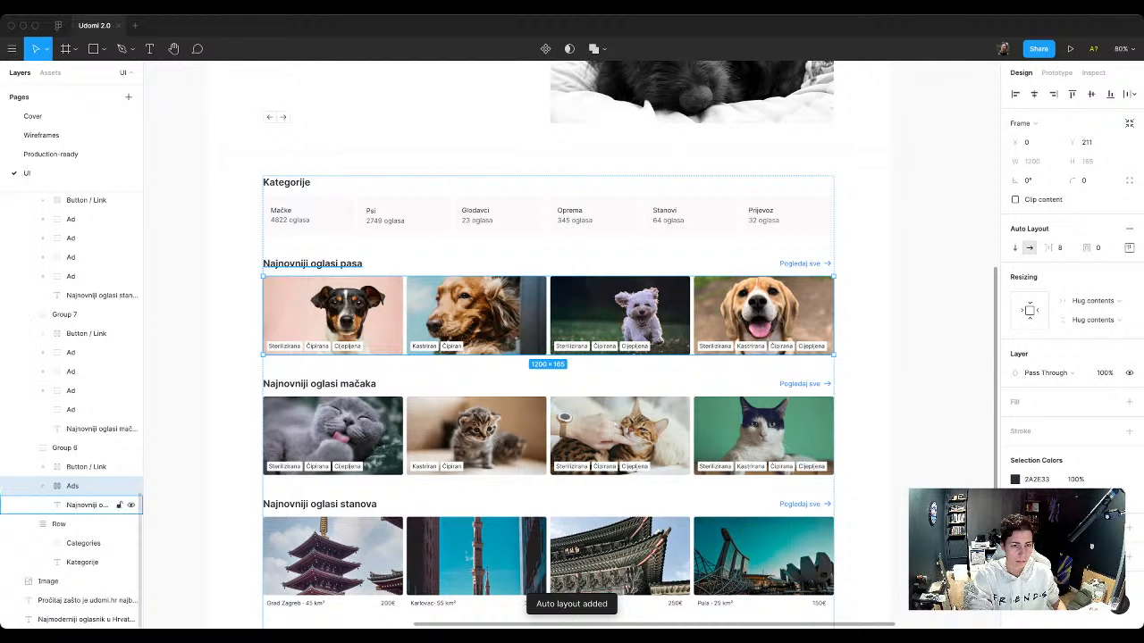
Step: Place a copy of the Pogledaj sve link from the Najnovniji oglasi pasa section below the Button component set
left_click(86, 466)
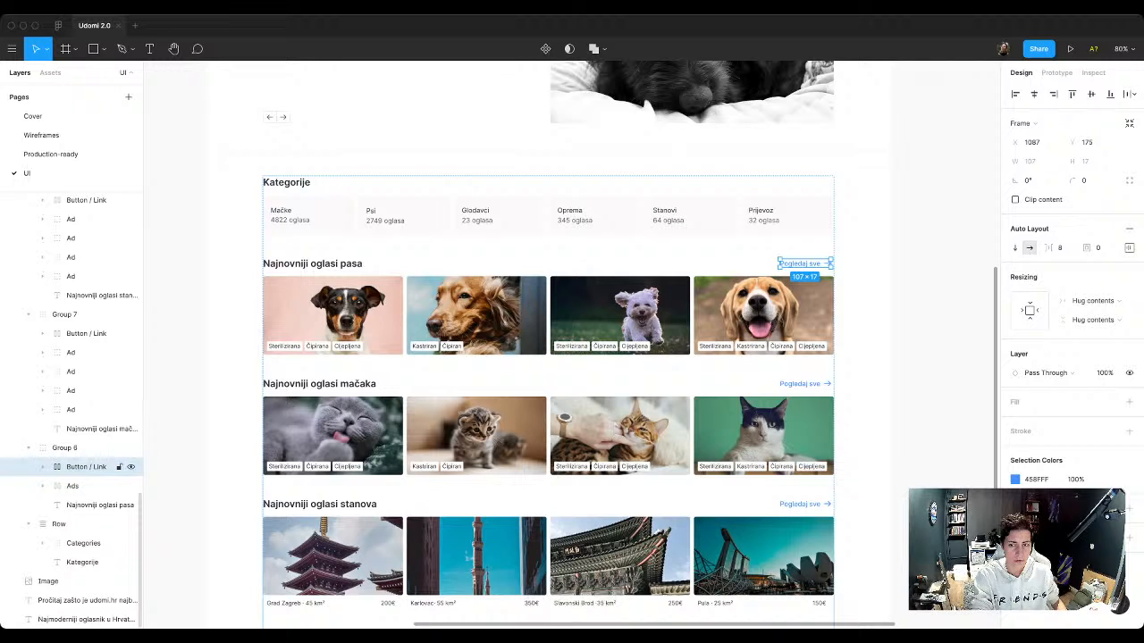
scroll(863, 257, "up", 5)
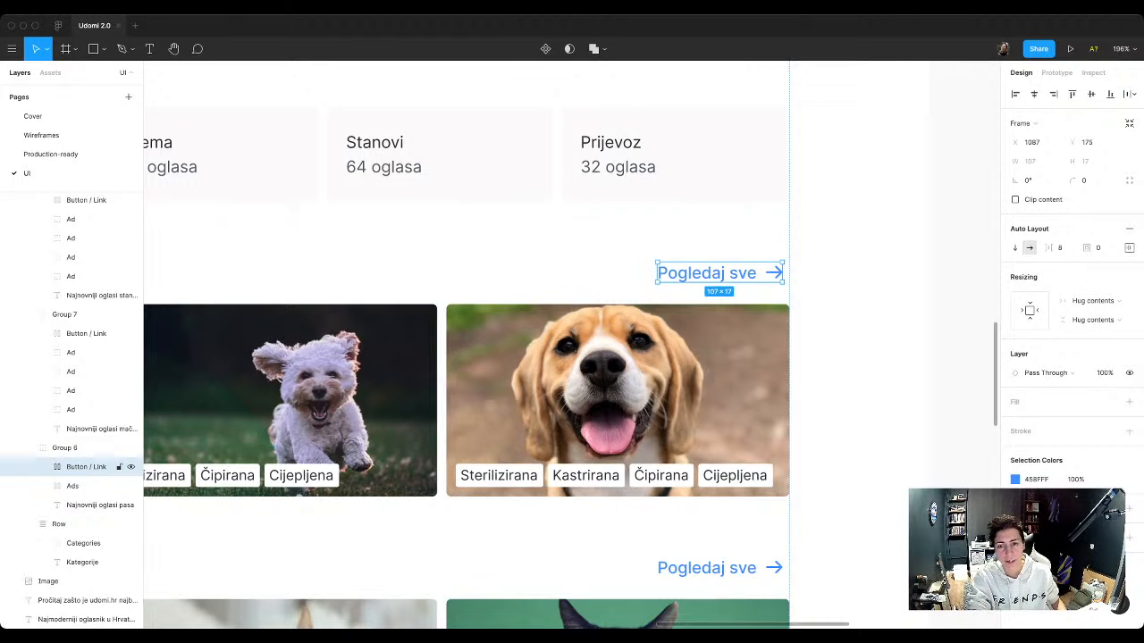
scroll(702, 270, "down", 5)
scroll(701, 270, "down", 3)
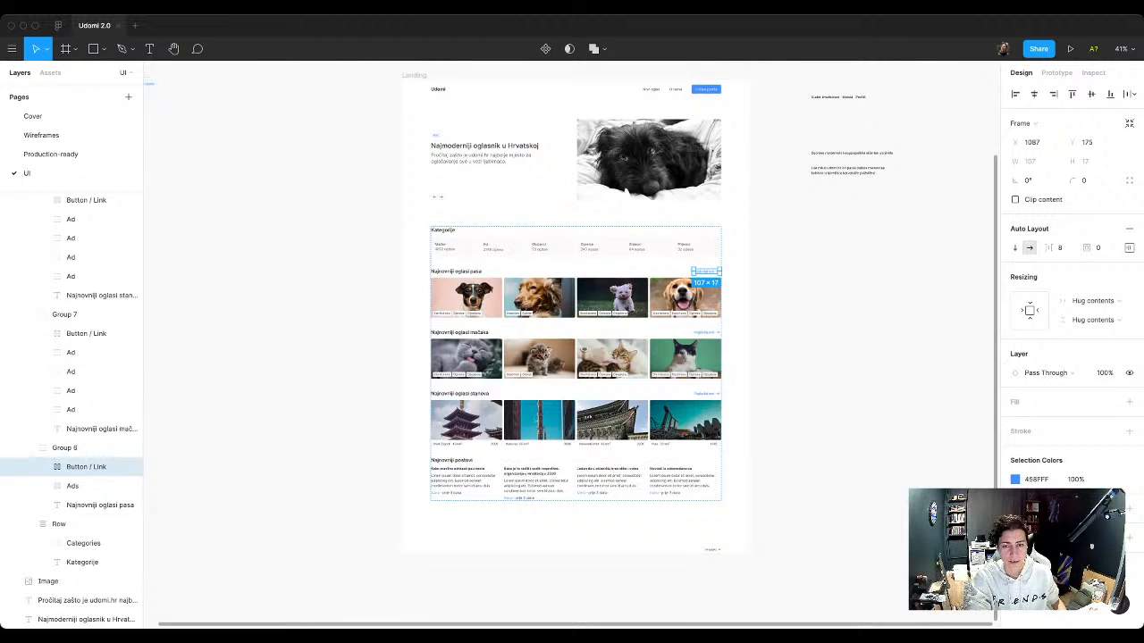
scroll(702, 270, "down", 2)
scroll(626, 505, "up", 1)
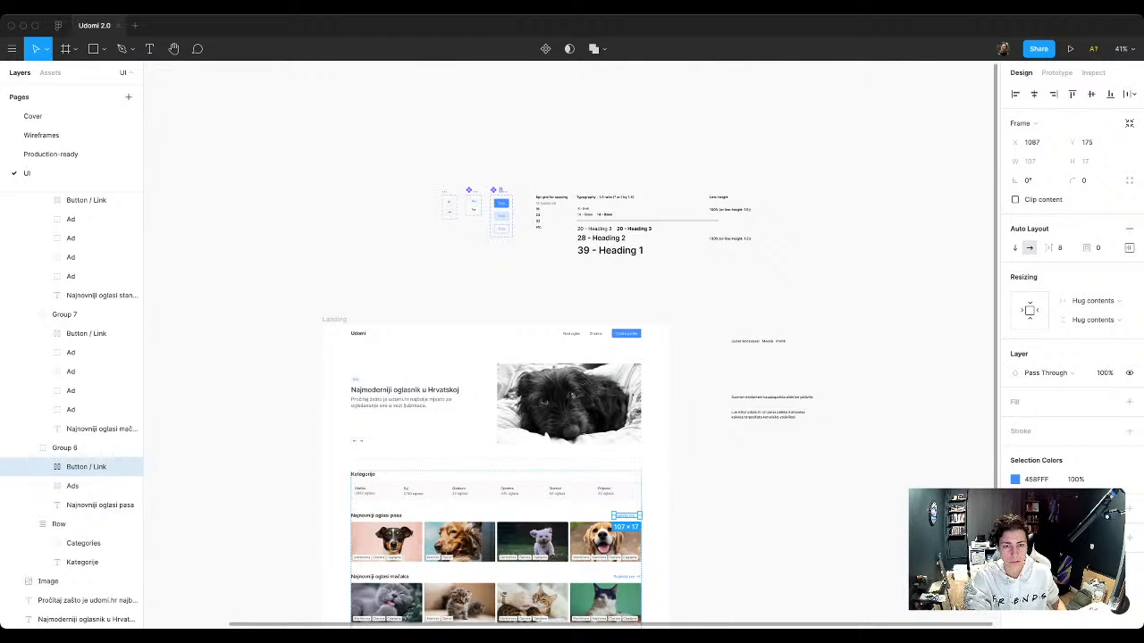
left_click_drag(626, 515, 509, 250)
scroll(507, 224, "up", 7)
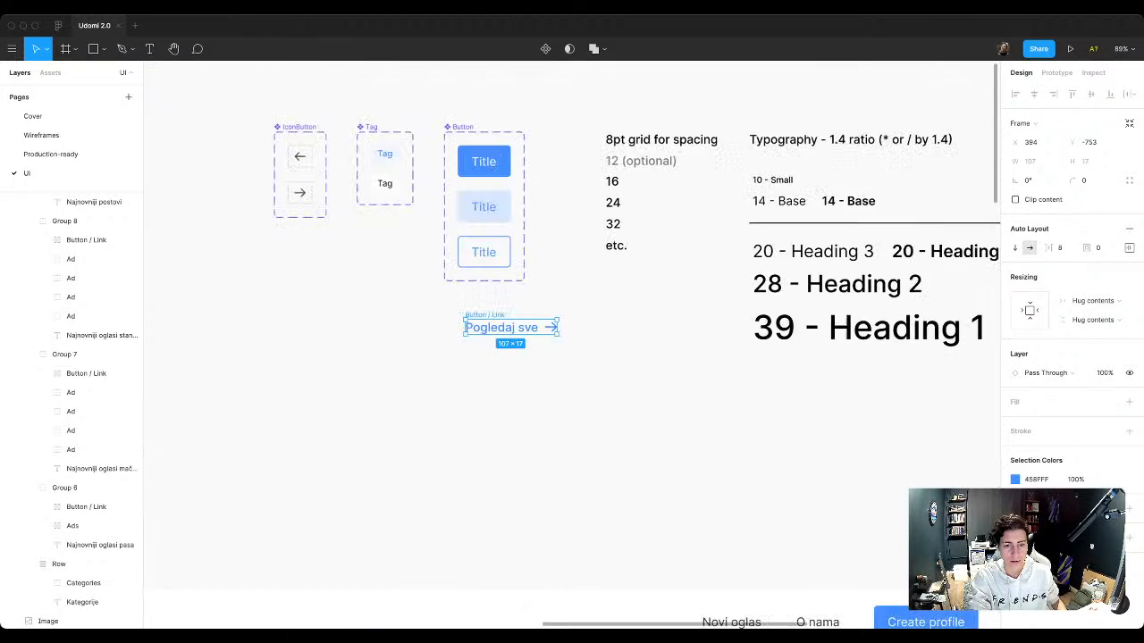
Step: Group the Najnovniji oglasi pasa heading with its Pogledaj sve link
scroll(510, 230, "down", 8)
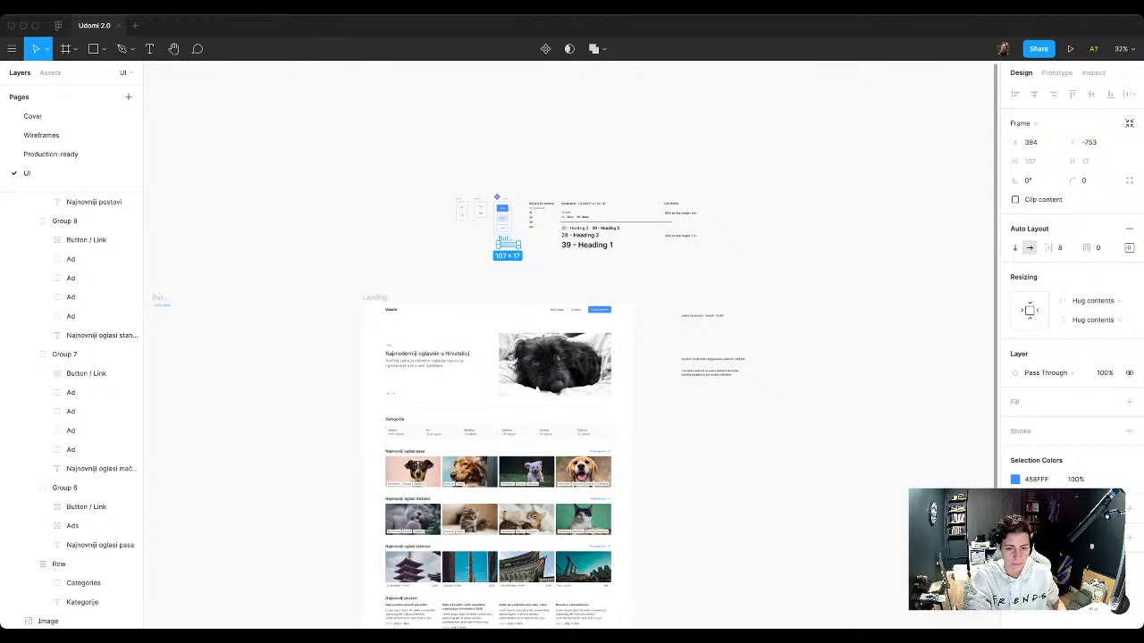
scroll(494, 566, "up", 3)
scroll(493, 385, "down", 2)
scroll(332, 381, "up", 4)
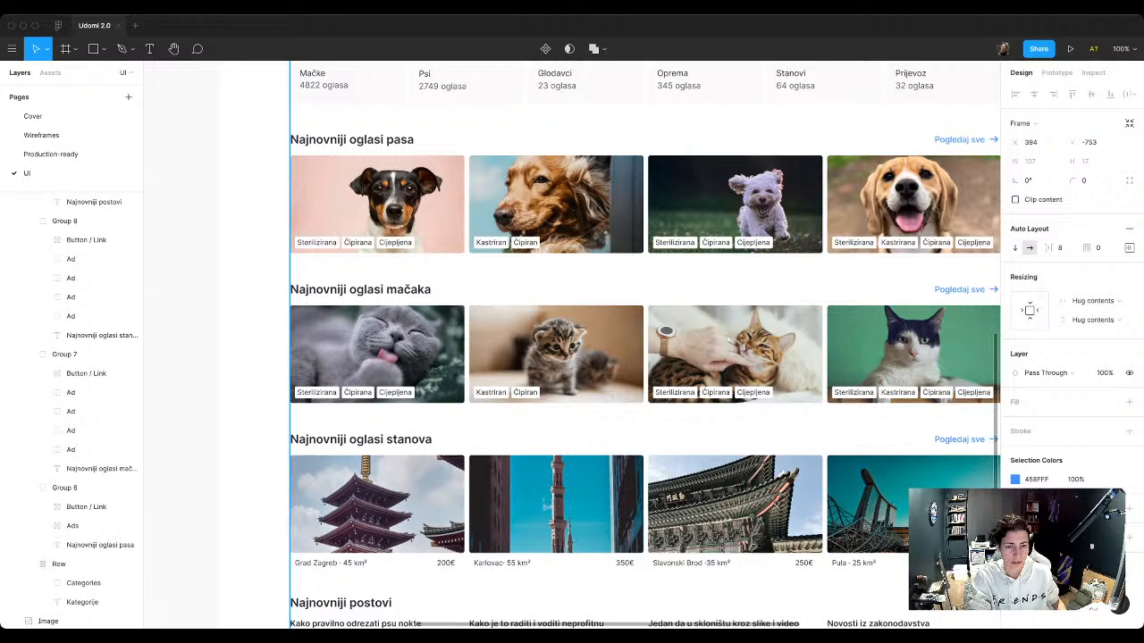
scroll(197, 607, "down", 2)
double_click(534, 305)
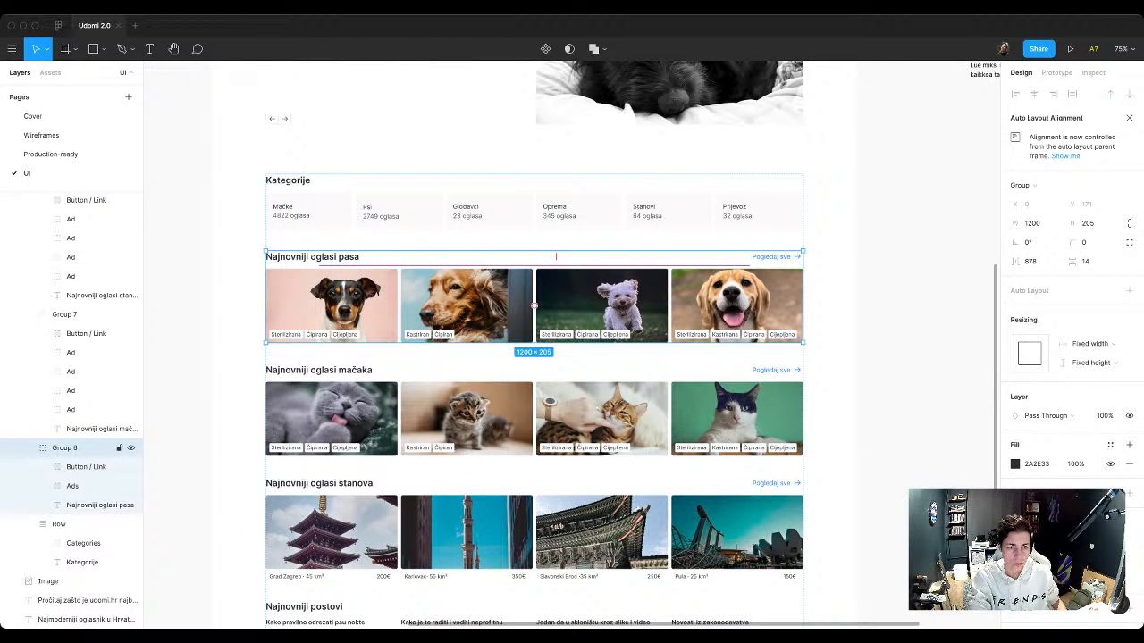
left_click(100, 505)
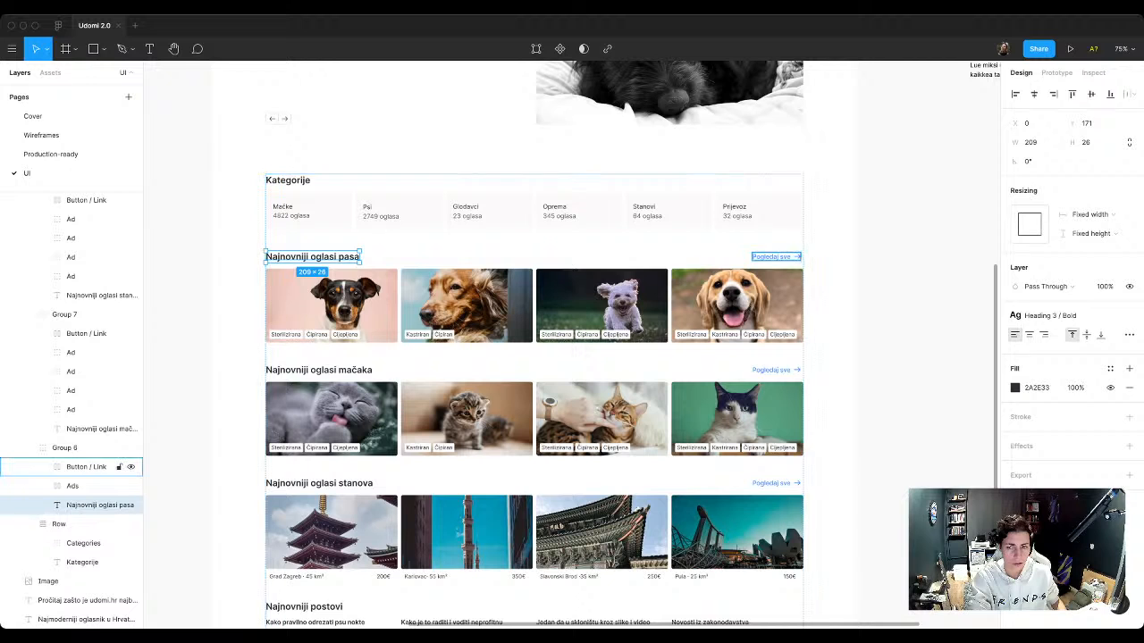
left_click(86, 466, "shift")
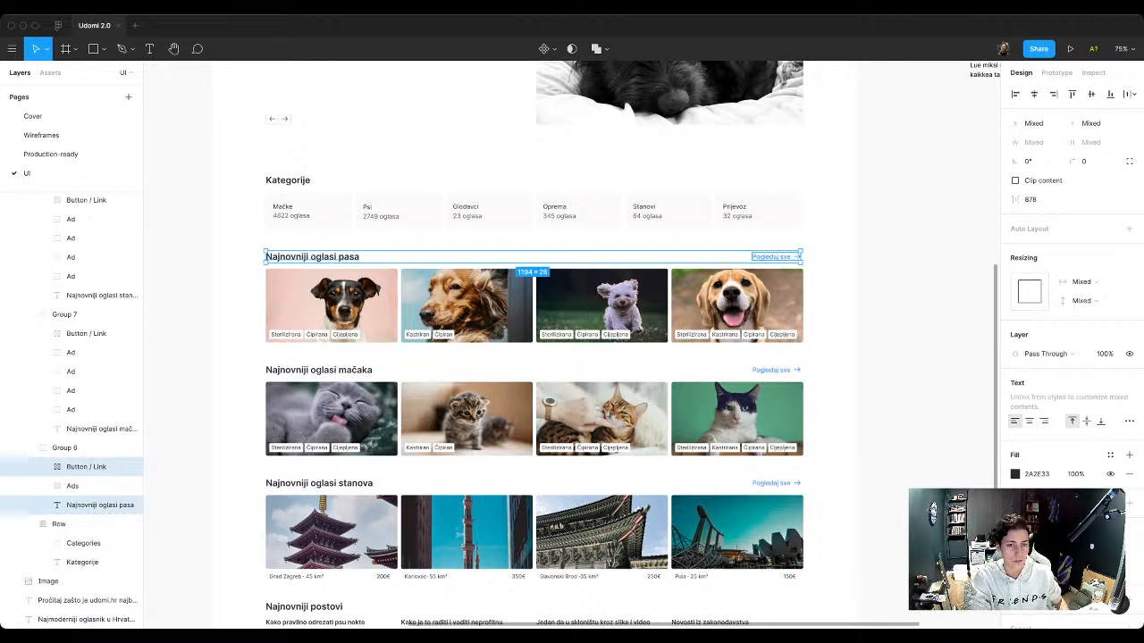
key("super+g")
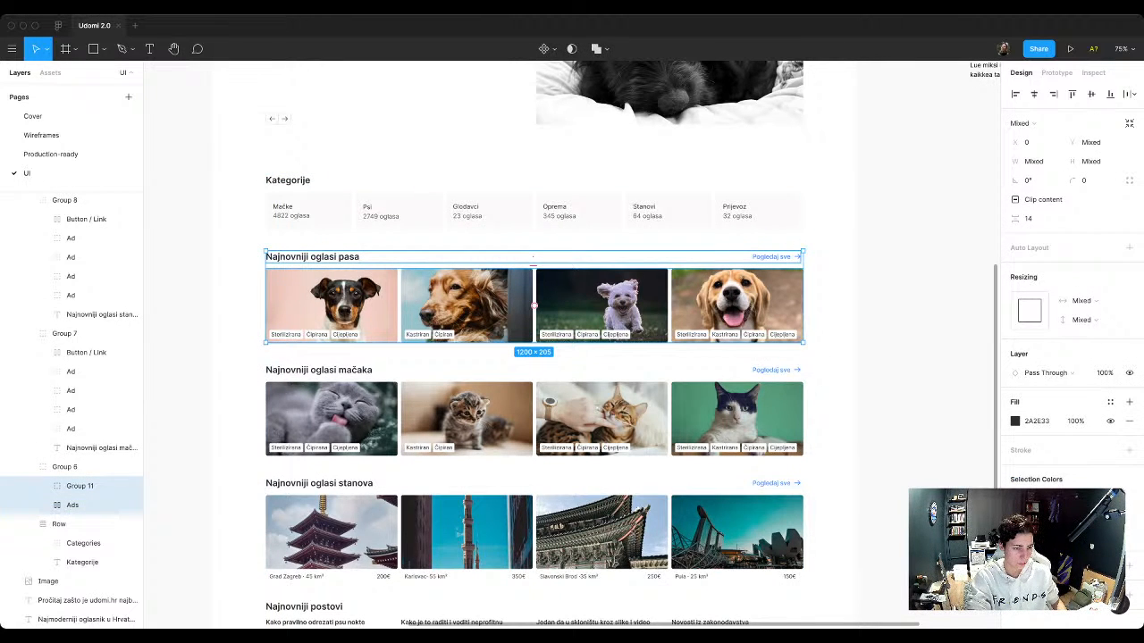
Step: Add auto layout to the Najnovniji oglasi pasa section group and rename it as Row
left_click(89, 466)
key("shift+a")
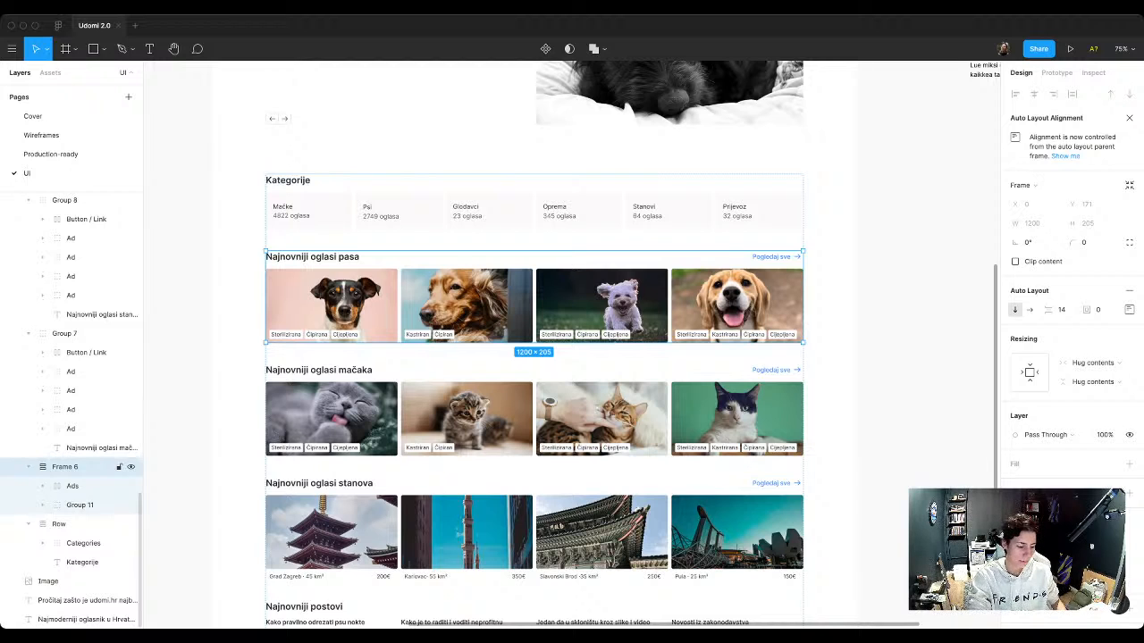
double_click(64, 467)
type("Row")
key("Return")
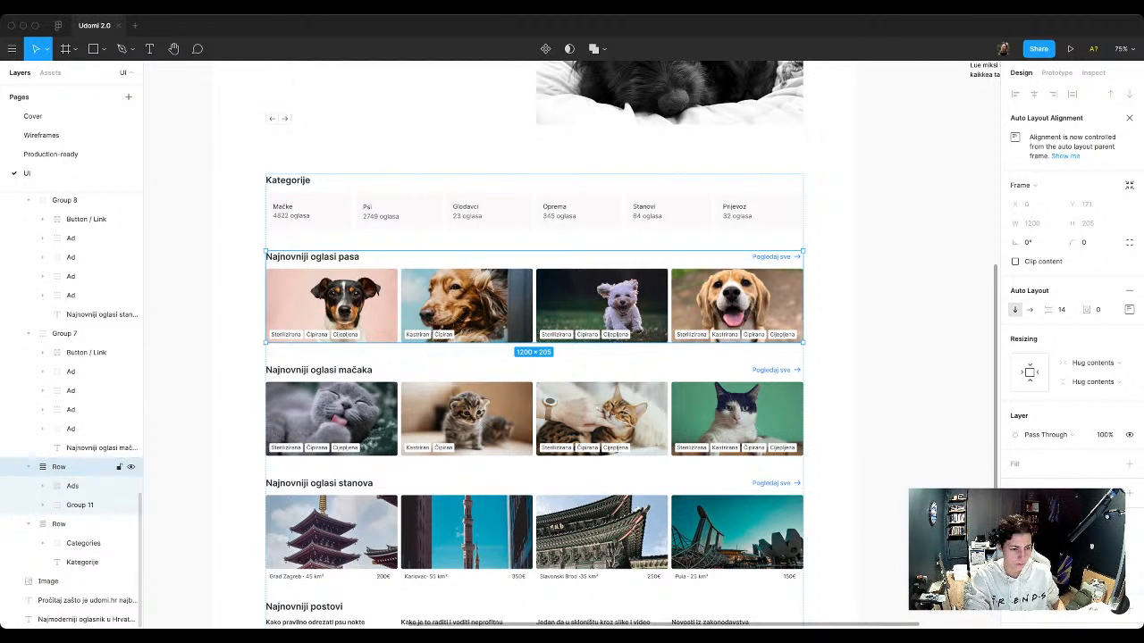
Step: Rename the group of the Najnovniji oglasi pasa heading and link as Header
left_click(79, 504)
double_click(80, 505)
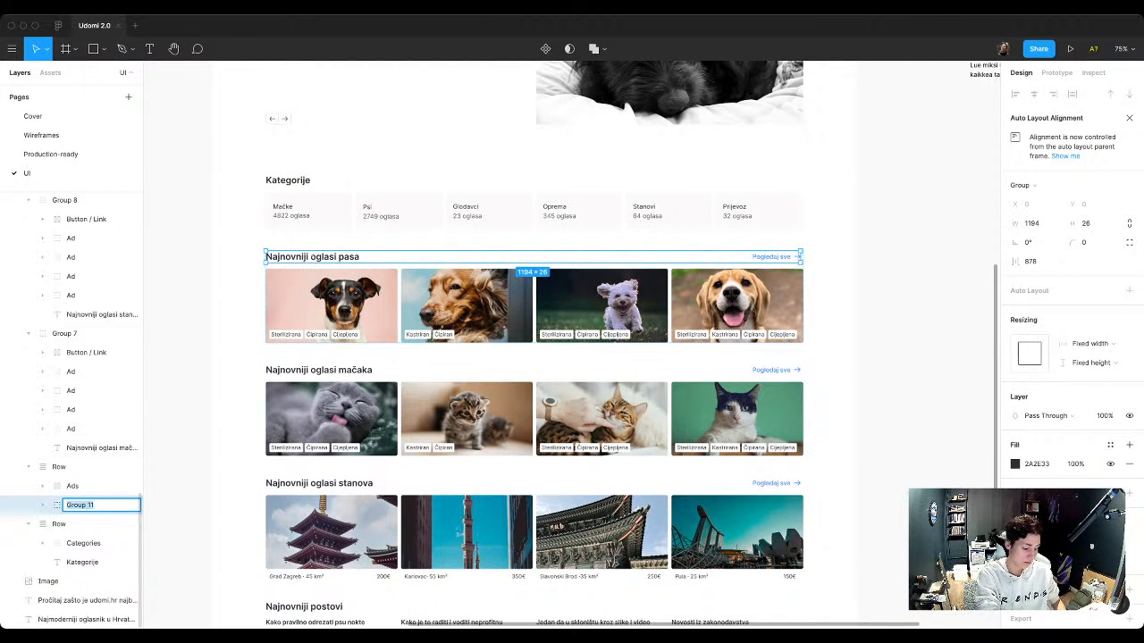
type("header")
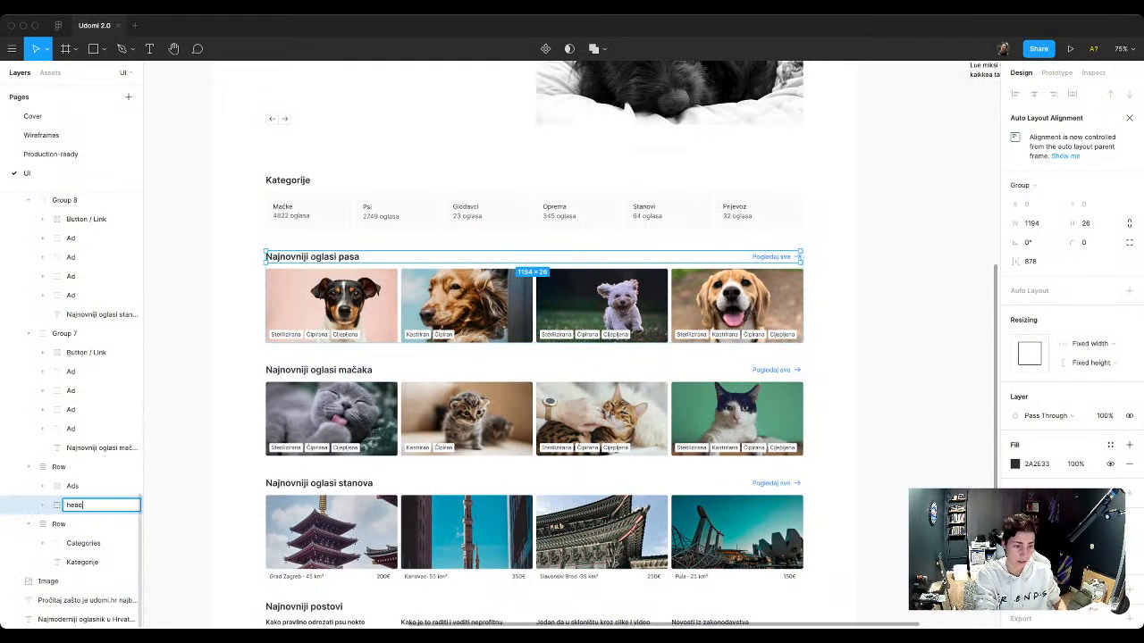
key("Return")
key("super+r")
key("Left")
key("shift+Right")
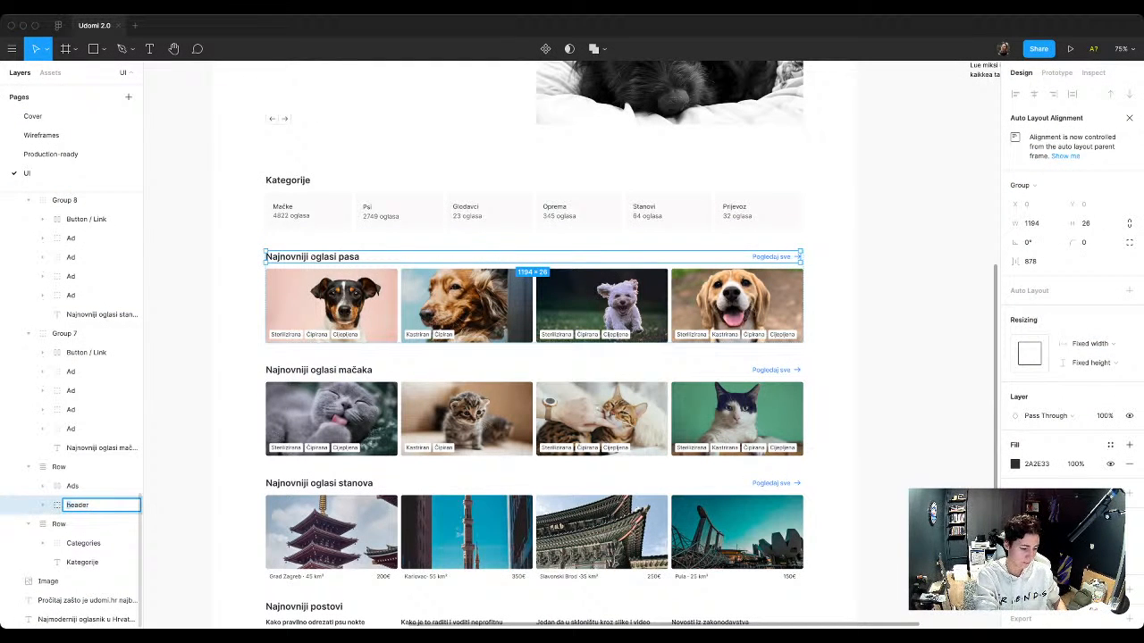
type("H")
key("Return")
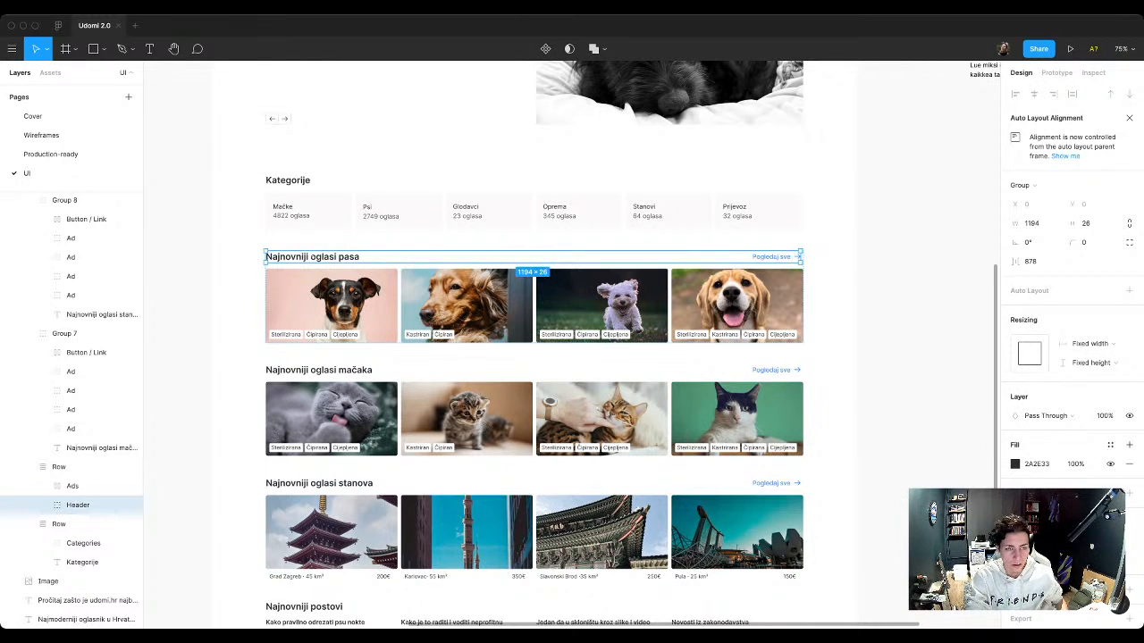
scroll(535, 344, "up", 1)
scroll(534, 343, "up", 1)
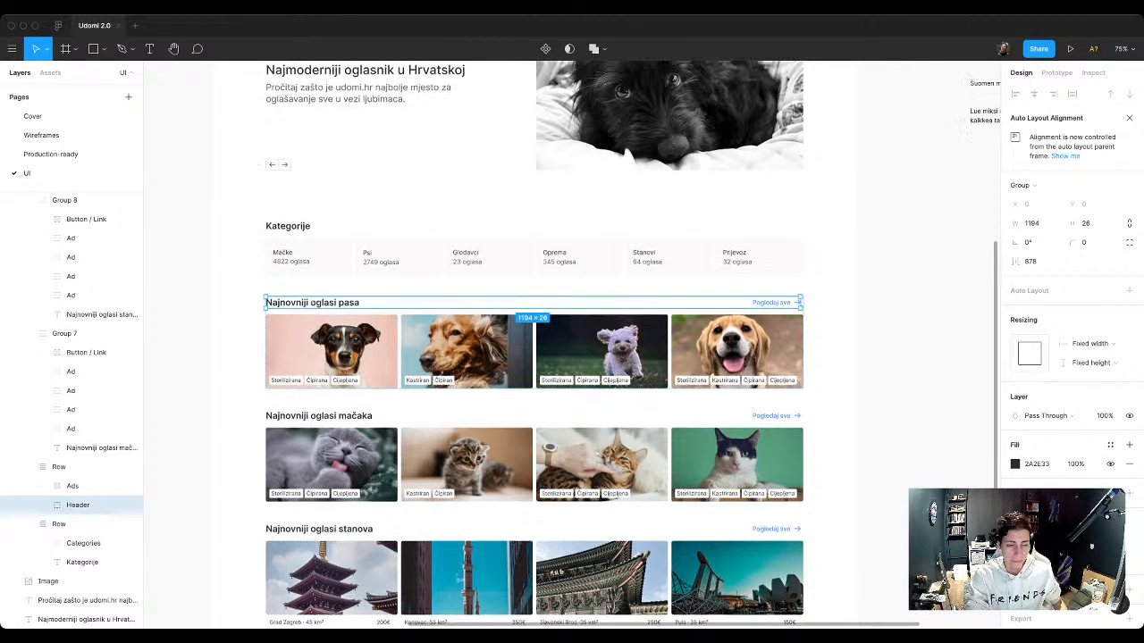
key("Escape")
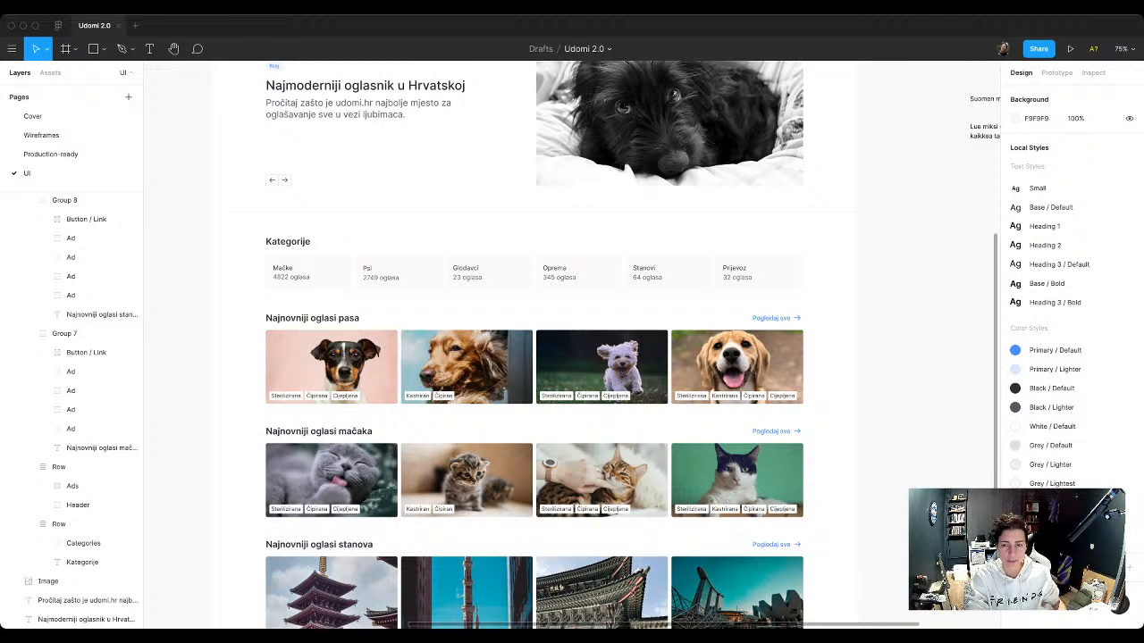
scroll(535, 343, "down", 5)
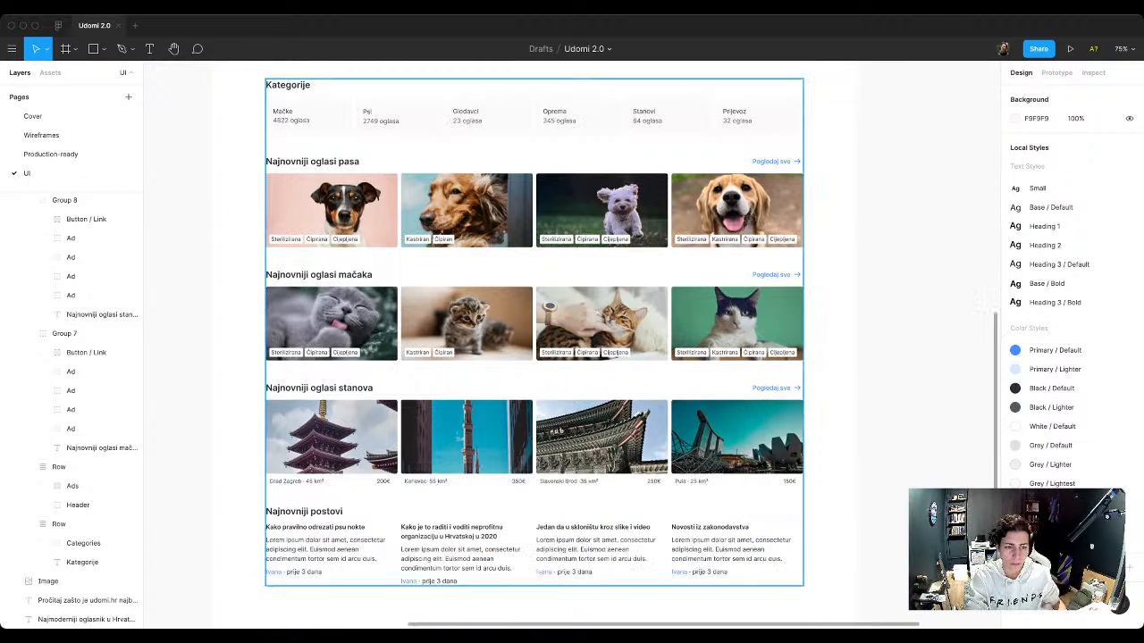
double_click(540, 322)
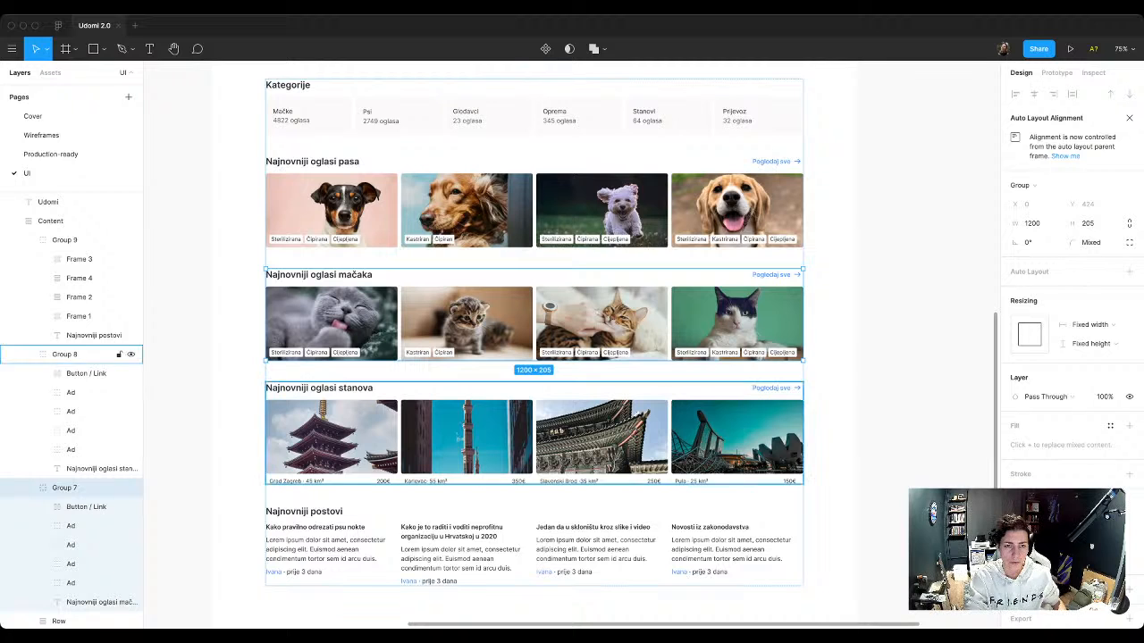
Step: Move the copied Button / Link frame to the free space beside the Button component set, below the Tag set
scroll(534, 344, "up", 15)
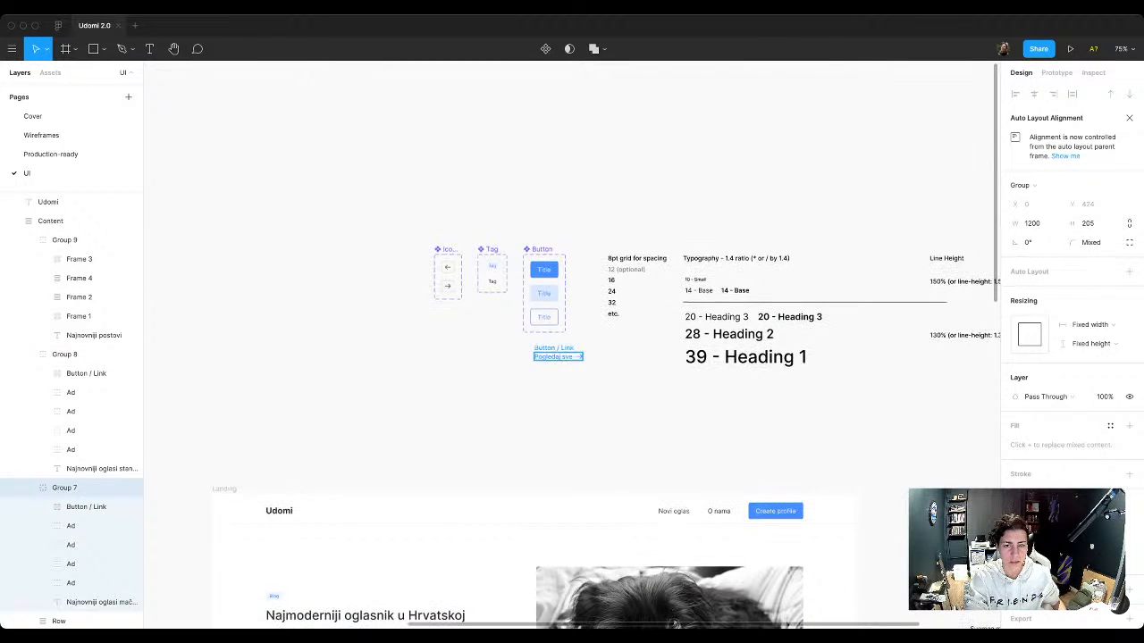
scroll(572, 321, "up", 10)
scroll(528, 420, "up", 1)
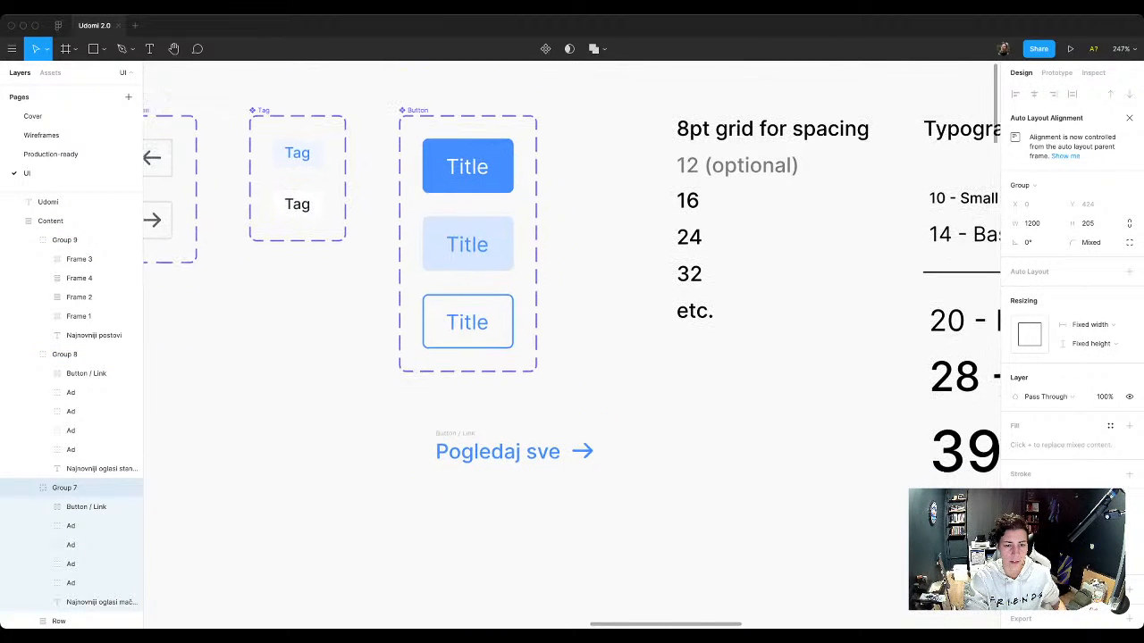
left_click(515, 450)
left_click_drag(515, 450, 267, 360)
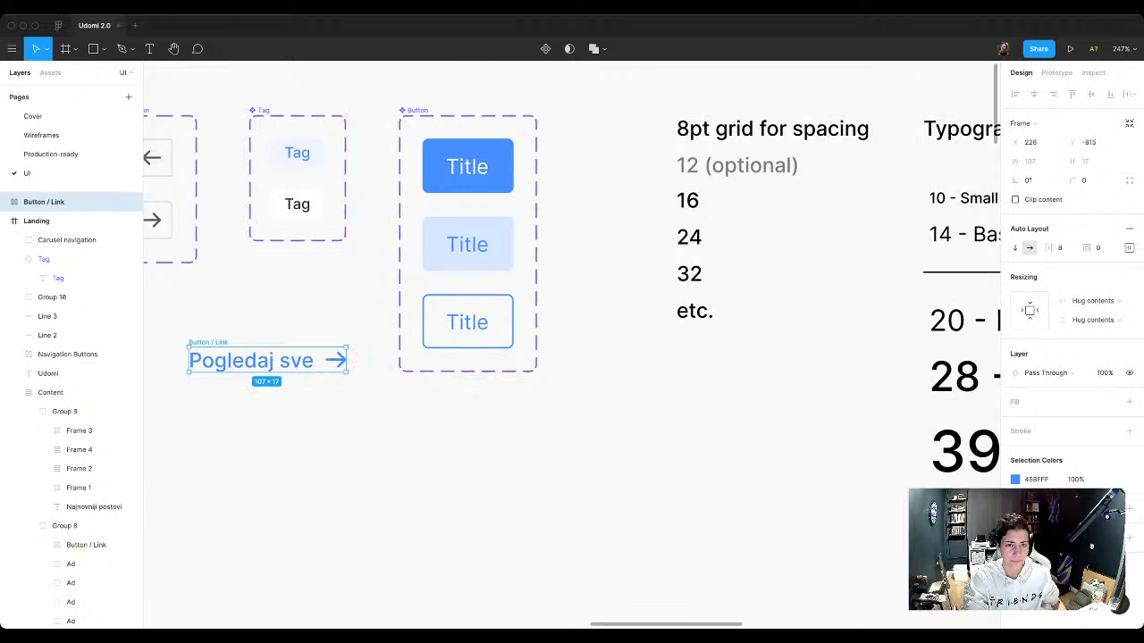
Step: Add a new variant to the Button component set
left_click(418, 110)
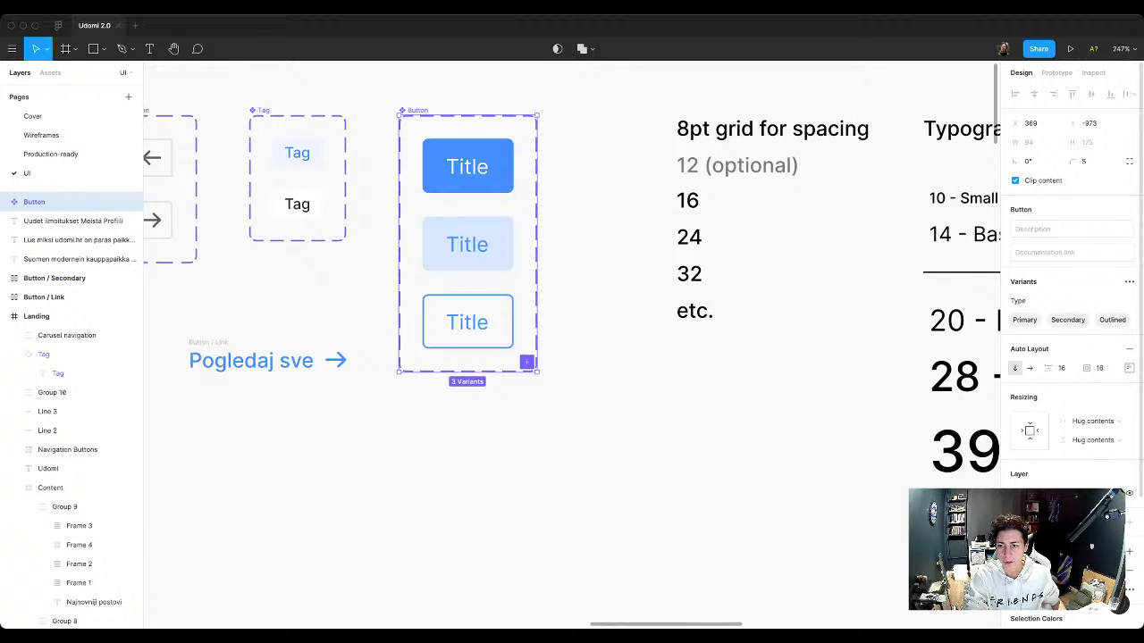
left_click(1129, 281)
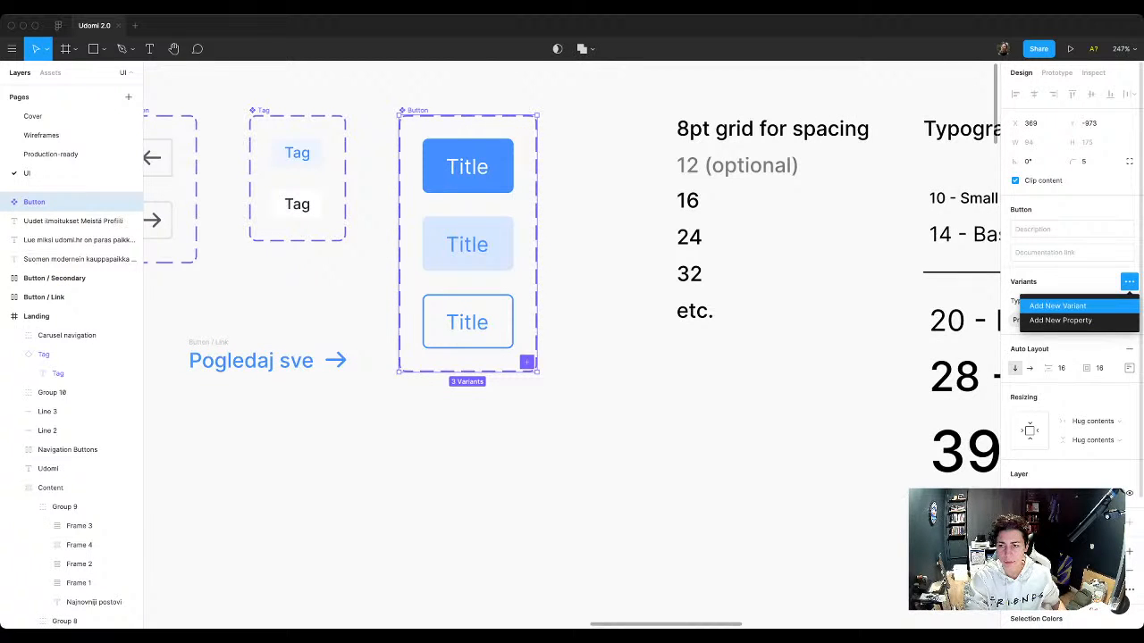
left_click(1057, 306)
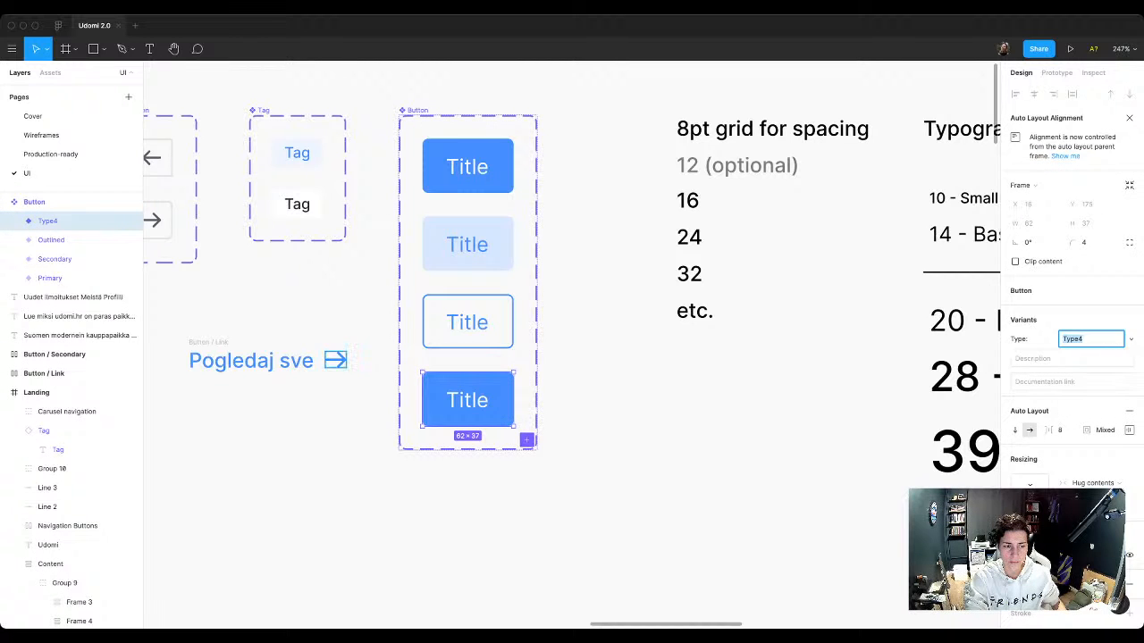
Step: Put the copied Button / Link frame inside the new Button variant and delete the variant's Title text
left_click_drag(269, 360, 545, 402)
left_click(635, 399)
key("Delete")
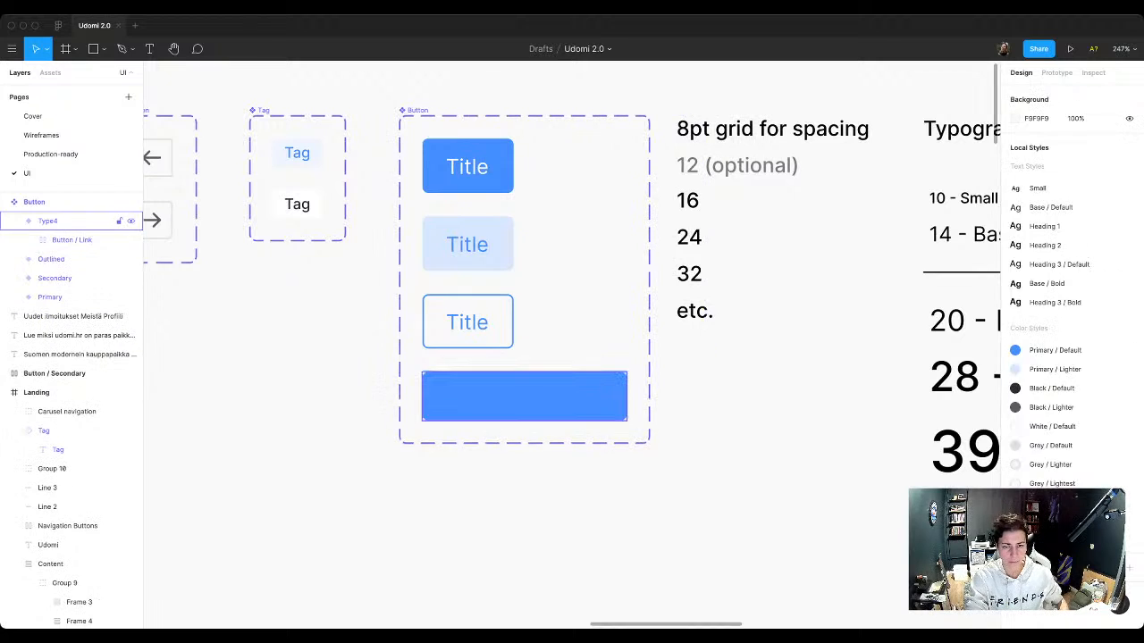
Step: Apply the White / Default color style to the Pogledaj sve text and arrow in the new Button variant
left_click(572, 398)
double_click(572, 398)
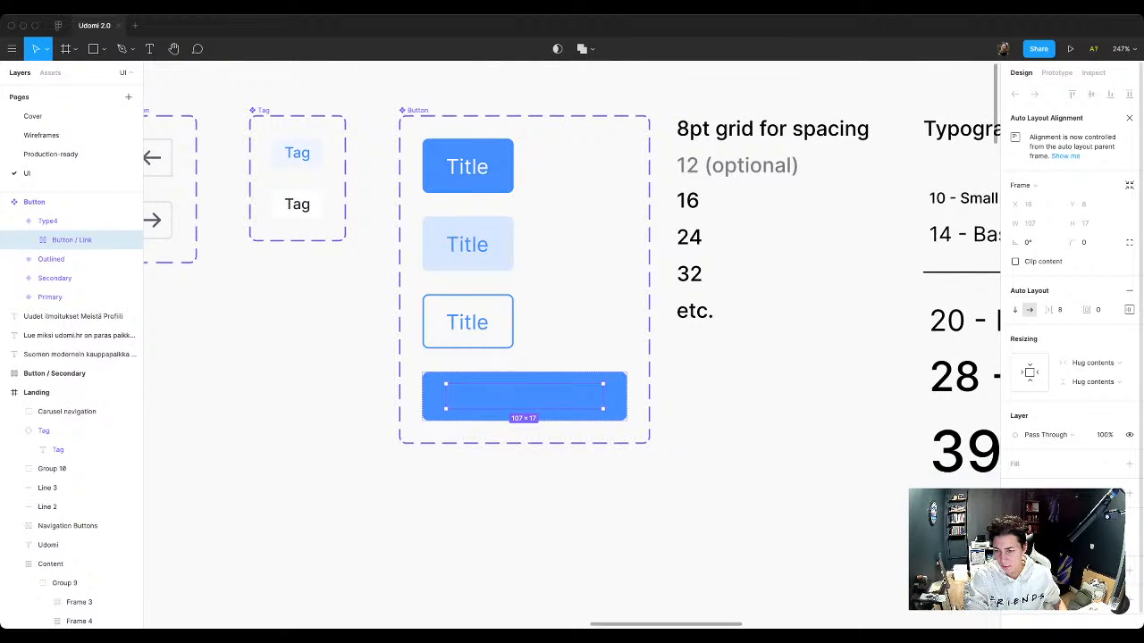
left_click(1129, 541)
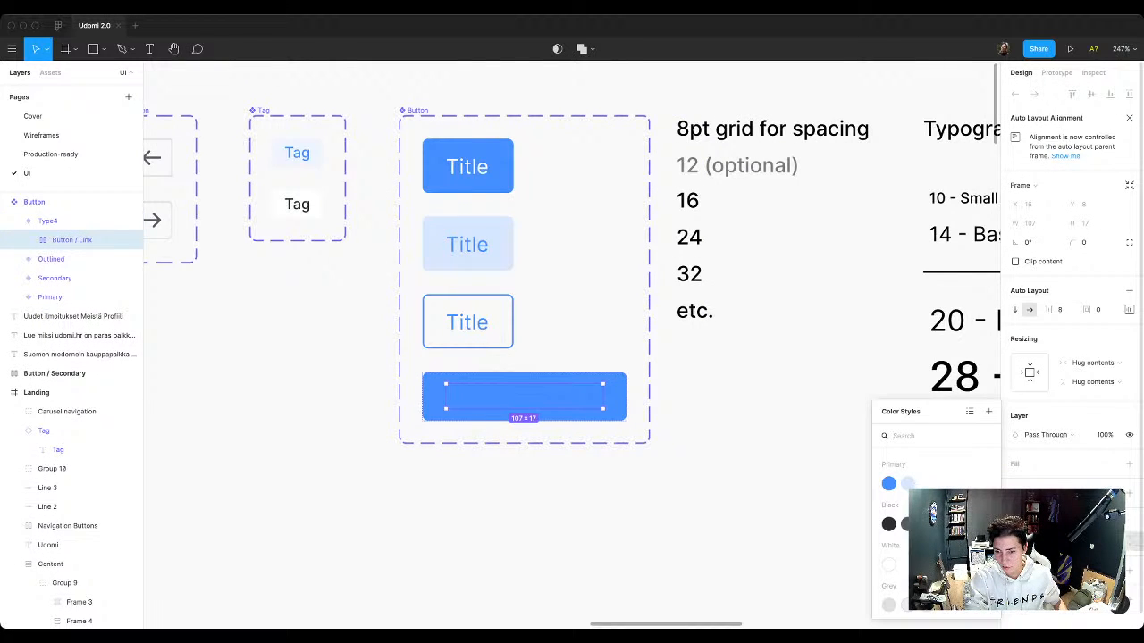
left_click(889, 565)
left_click(840, 536)
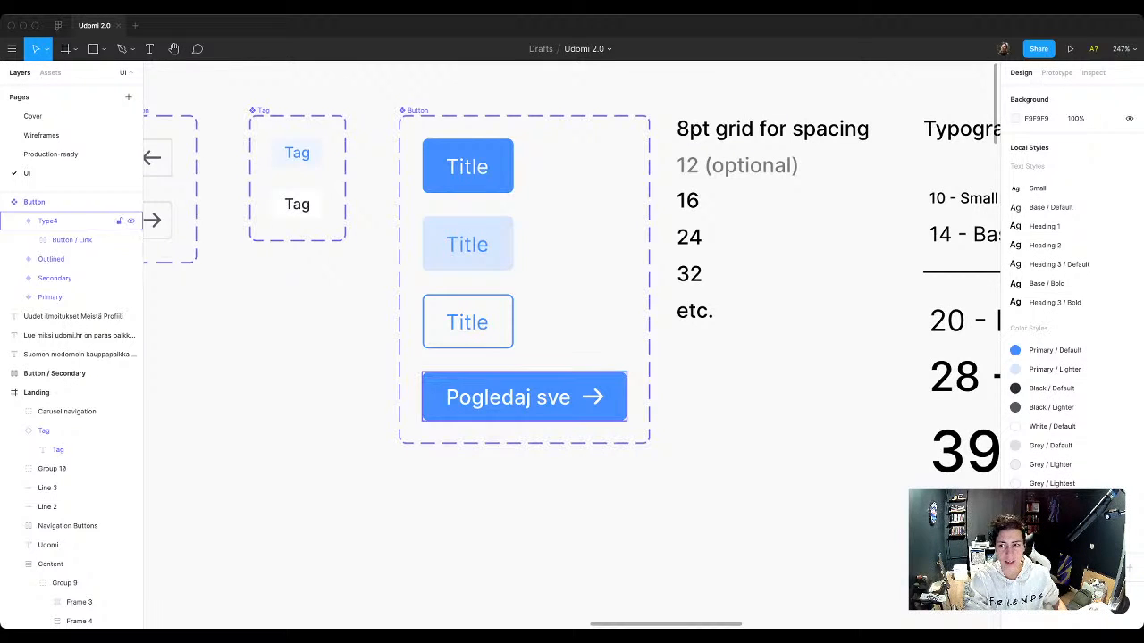
Step: Set the new Button variant's Type to Plain
left_click(48, 220)
left_click(1090, 339)
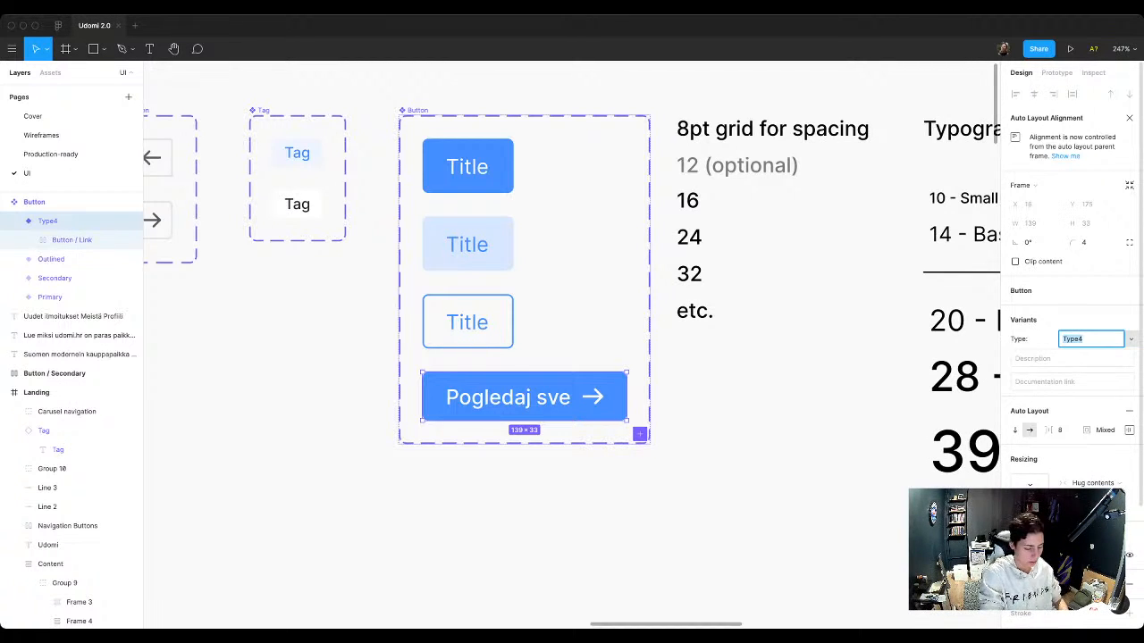
type("Plain")
key("Return")
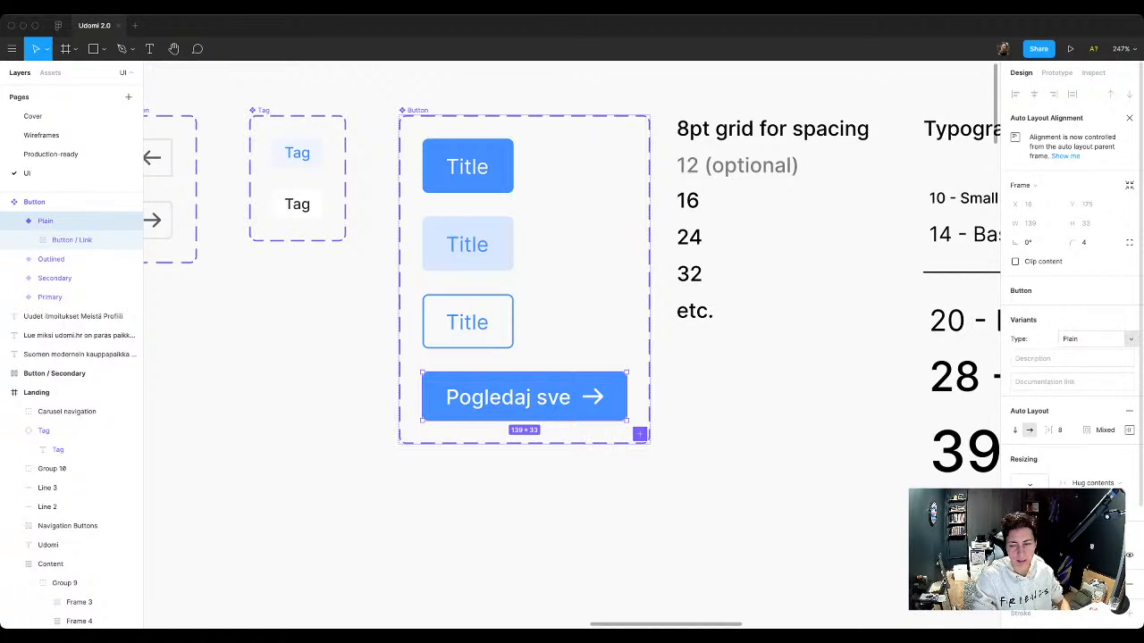
Step: Change the Plain variant's fill to the White / Default color style
scroll(1072, 402, "down", 3)
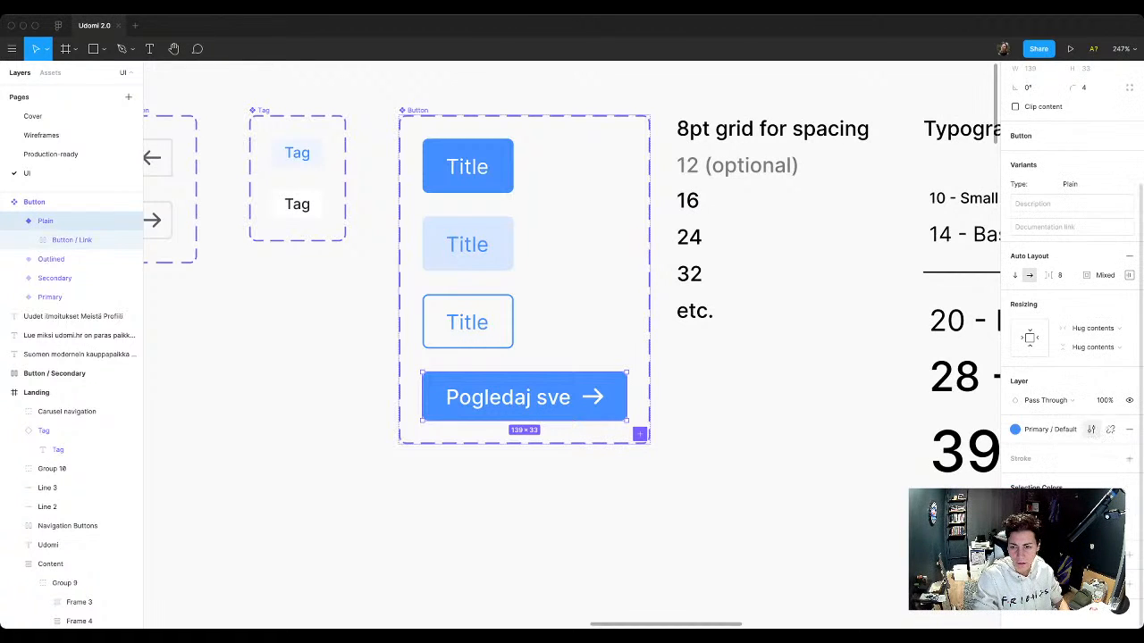
left_click(1044, 430)
left_click(1025, 572)
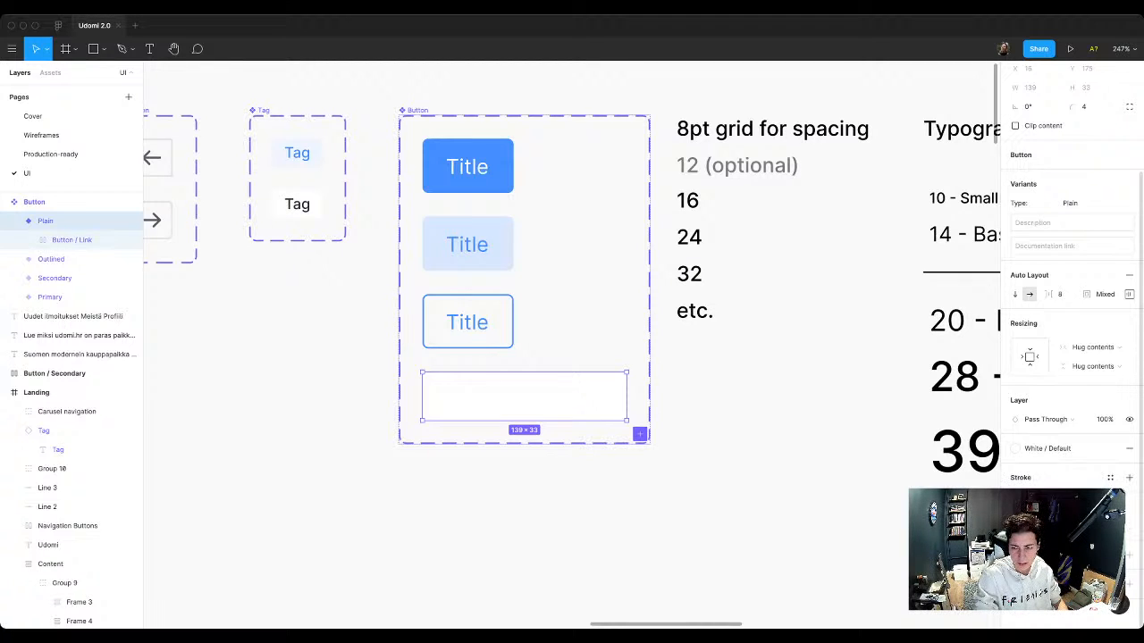
left_click(1057, 526)
left_click(888, 484)
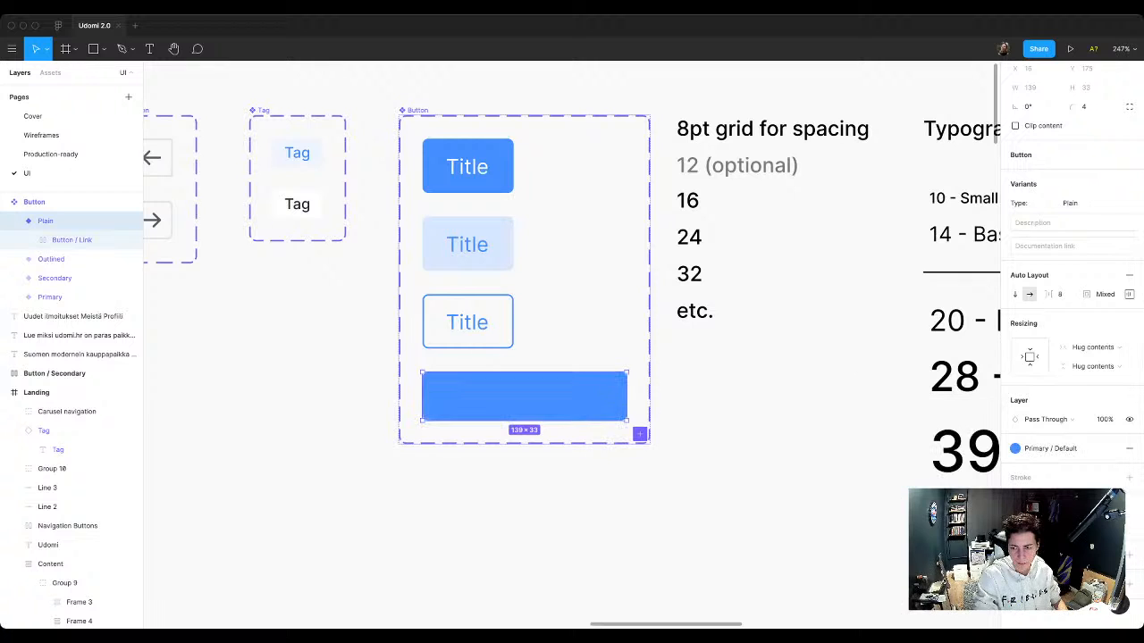
key("ctrl+z")
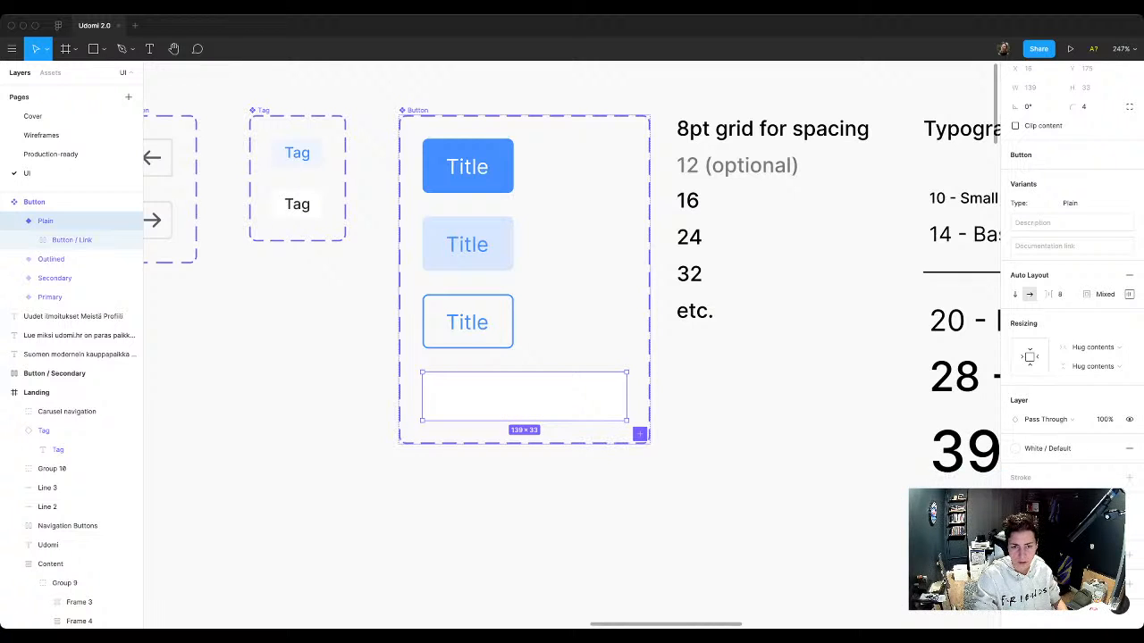
Step: Apply the Primary / Default color style to the text and arrow of the Button / Link frame in the Plain variant
key("Escape")
left_click(53, 221)
left_click(71, 240)
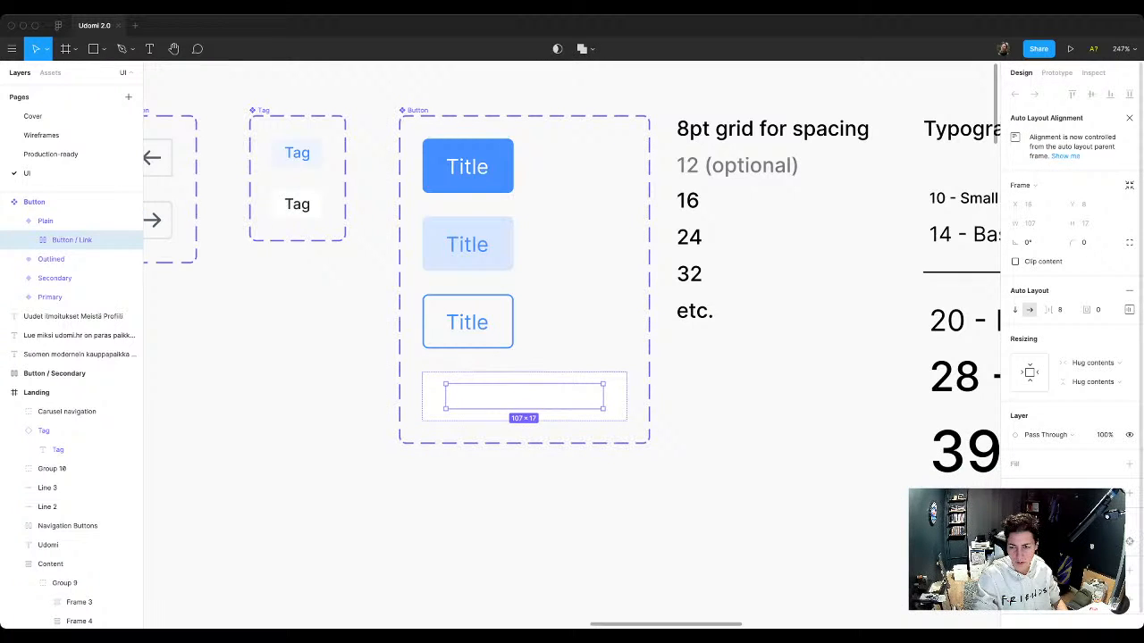
left_click(1055, 542)
left_click(889, 483)
key("Escape")
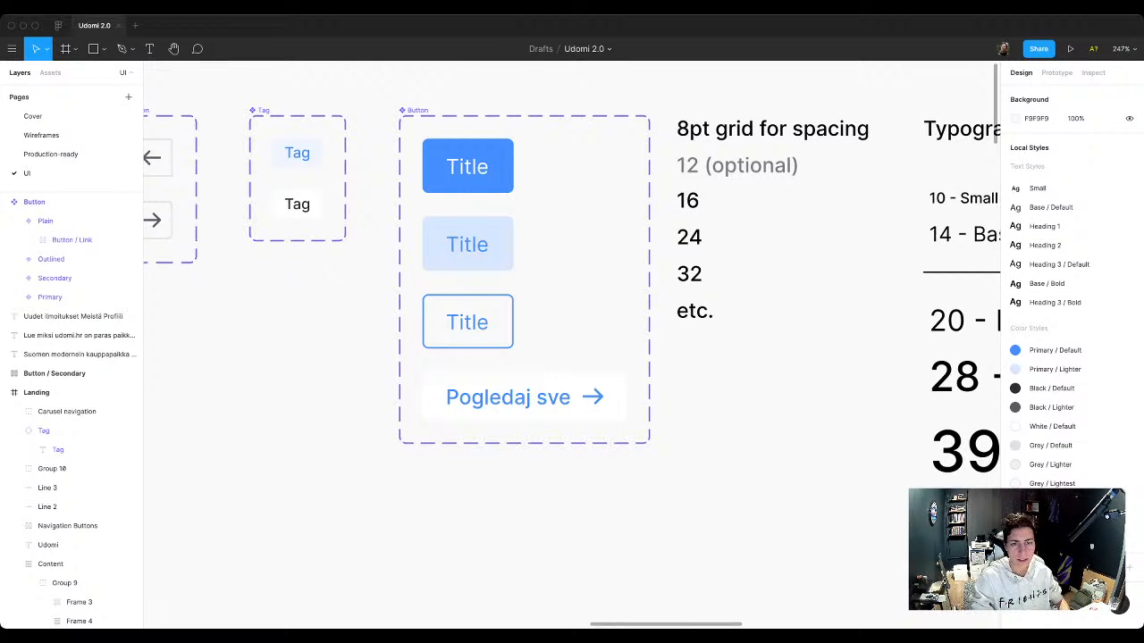
Step: Add a new variant property named Icon to the Button component set
left_click(34, 202)
left_click(1129, 281)
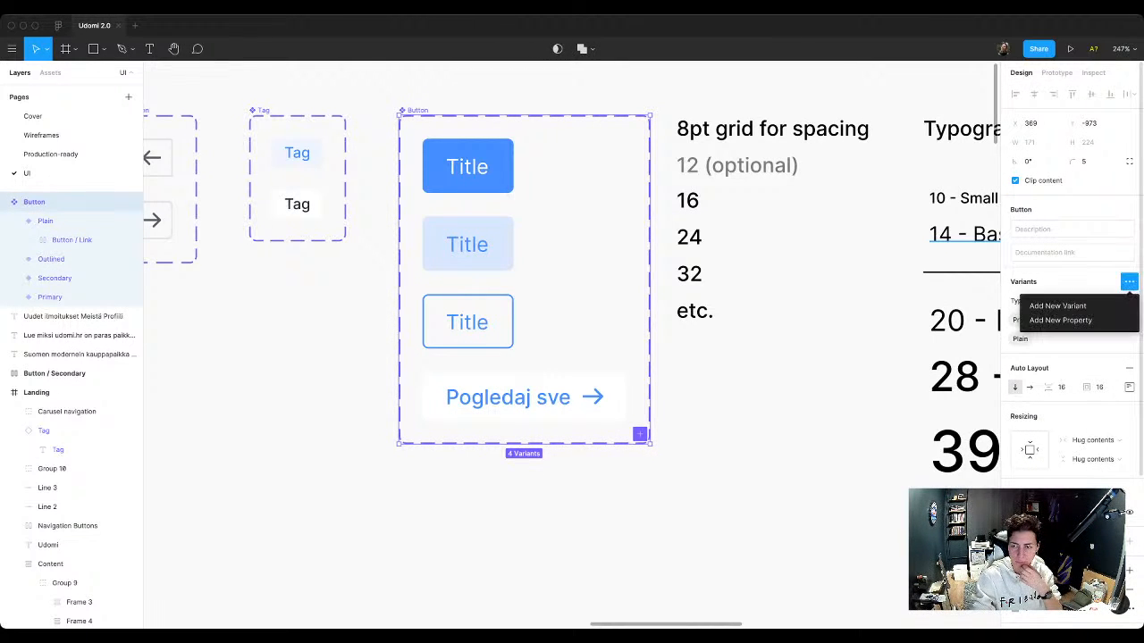
left_click(1060, 320)
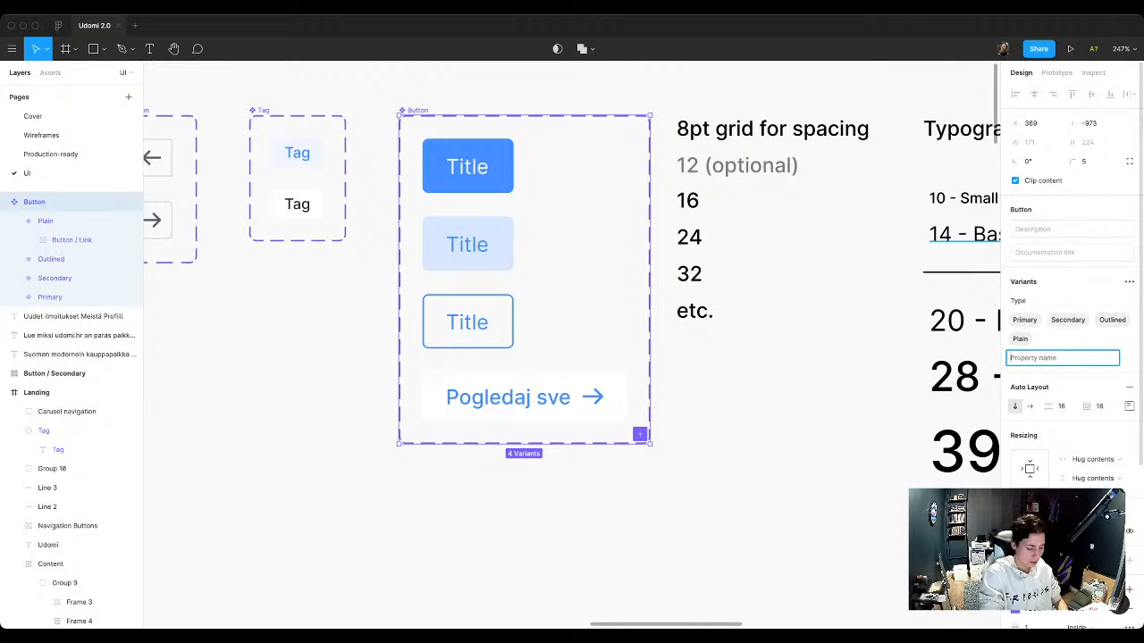
type("Icon")
key("Return")
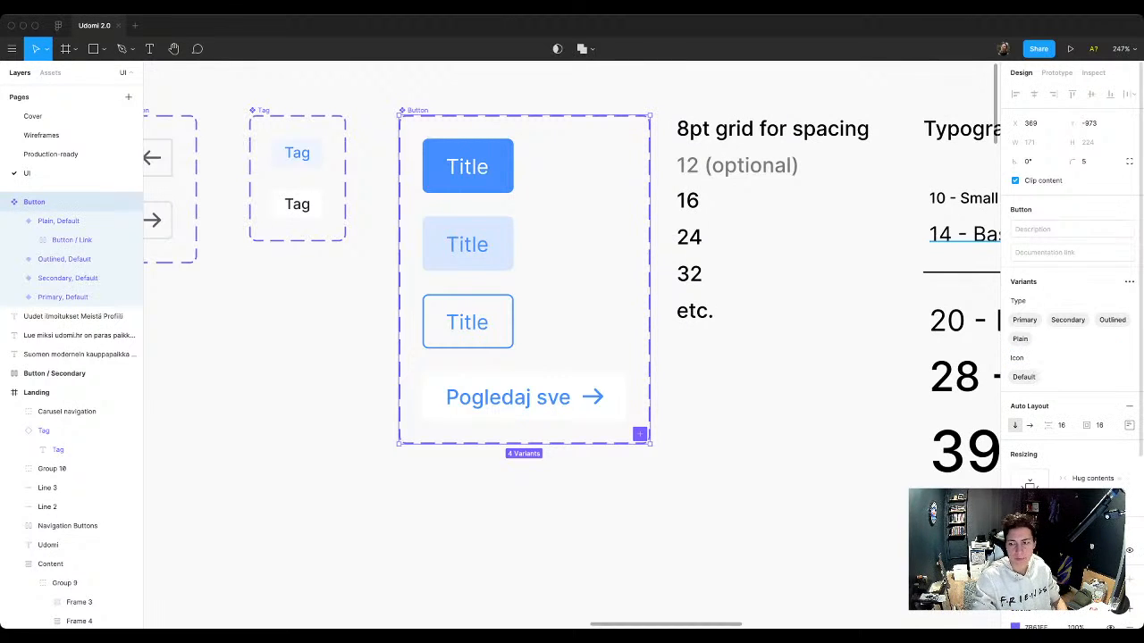
Step: Set the Icon property to No on the Primary, Secondary and Outlined Button variants
left_click(81, 297)
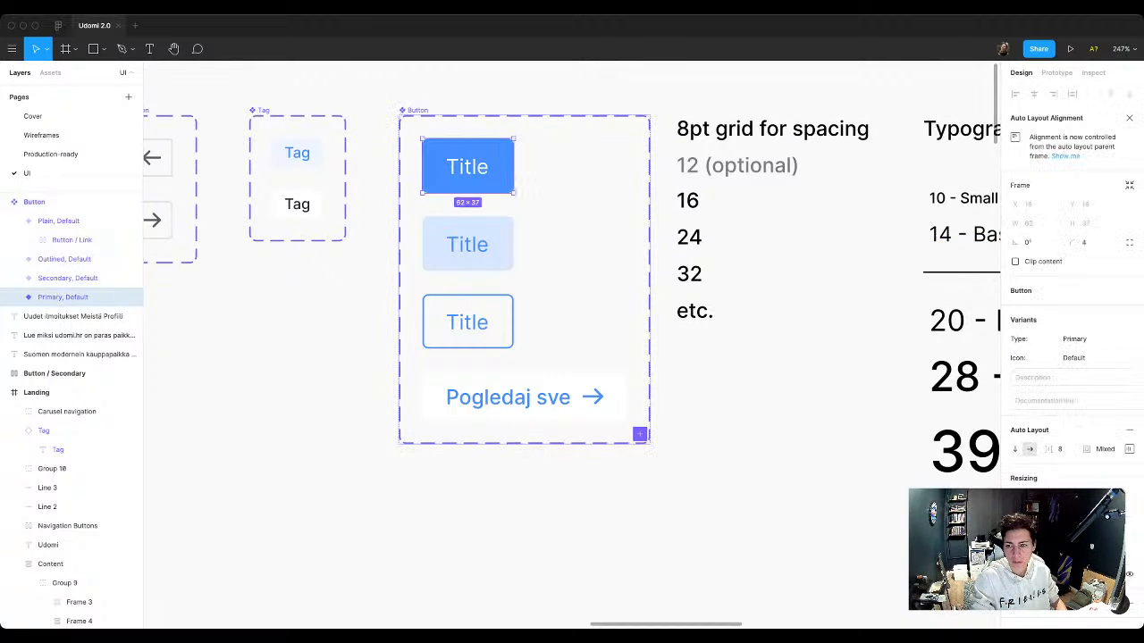
left_click(1090, 358)
type("No")
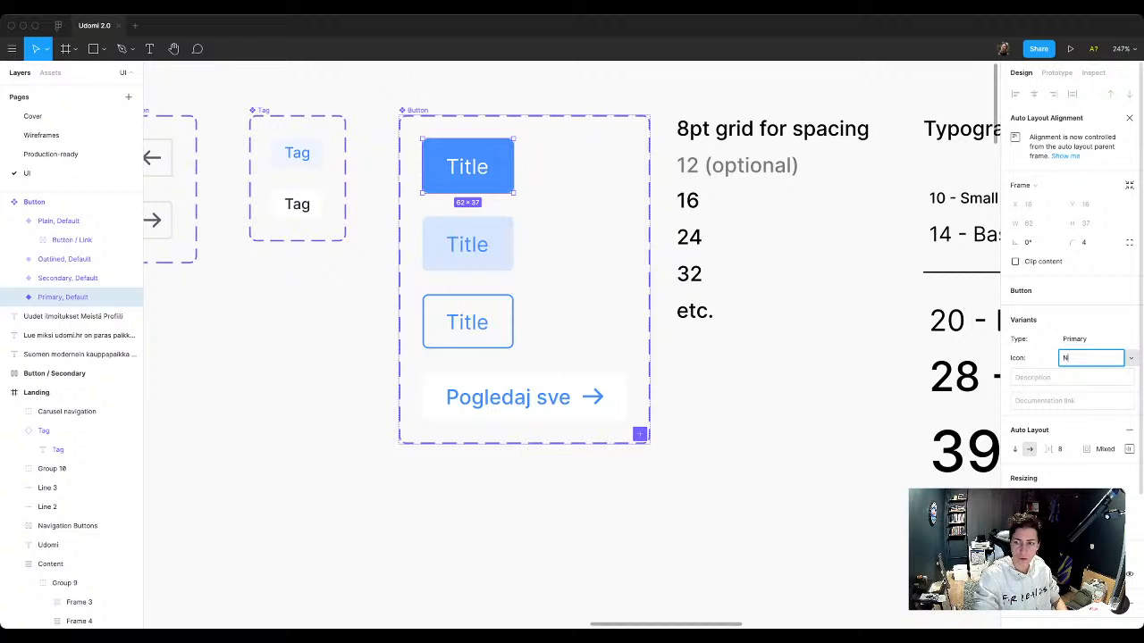
key("Return")
left_click(468, 244)
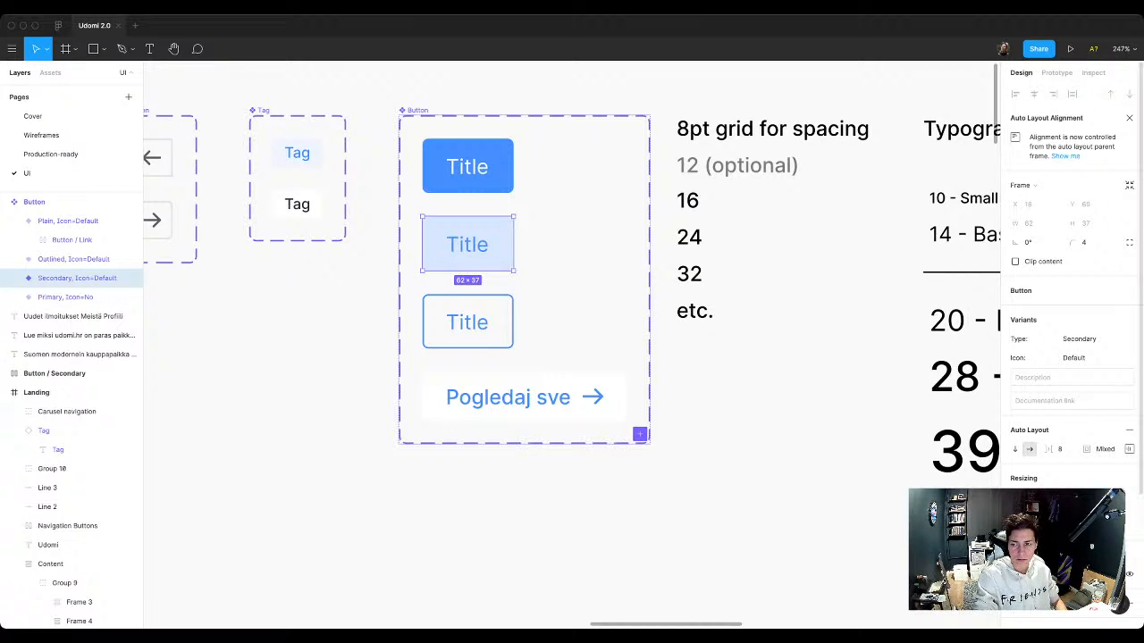
left_click(1090, 358)
type("No")
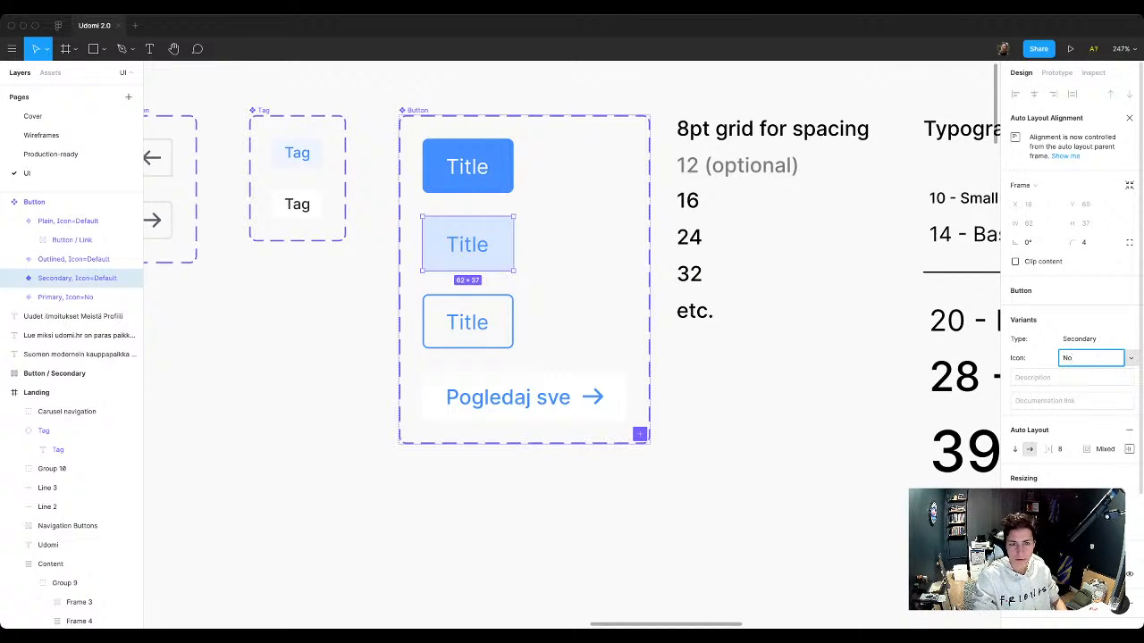
key("Return")
left_click(468, 322)
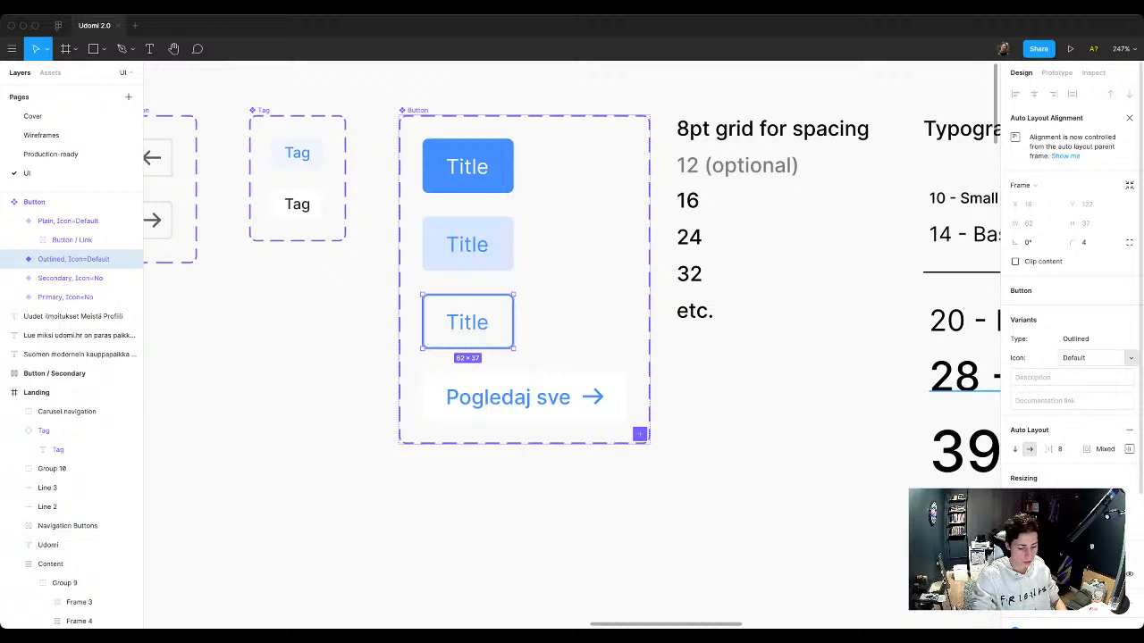
left_click(1091, 359)
type("No")
key("Return")
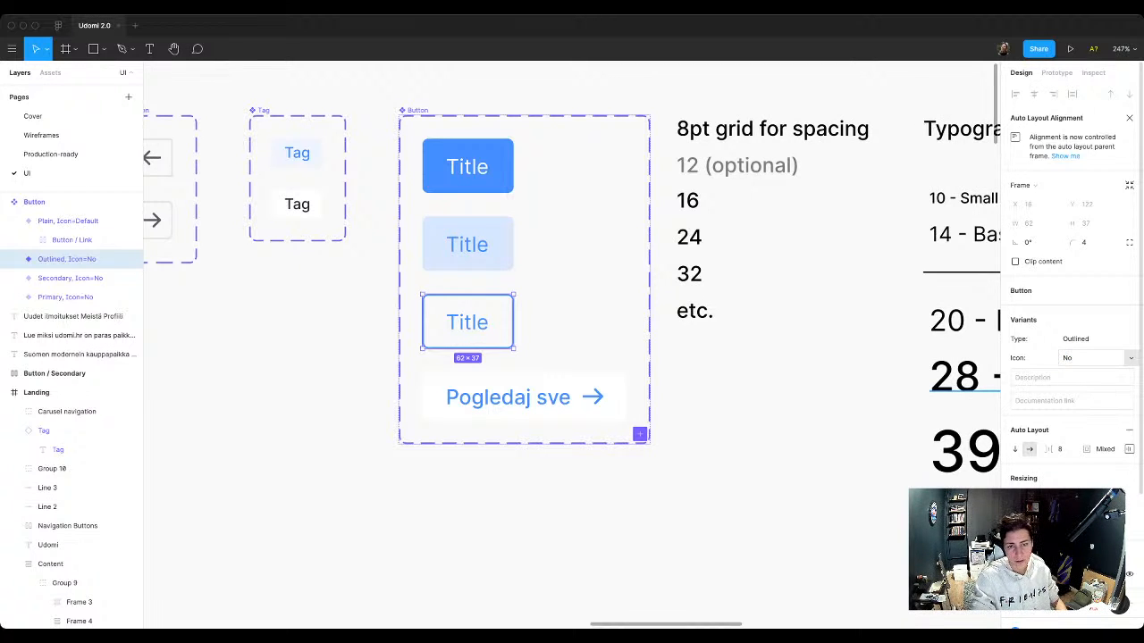
Step: Set the Icon property to Yes on the Plain Button variant
left_click(545, 397)
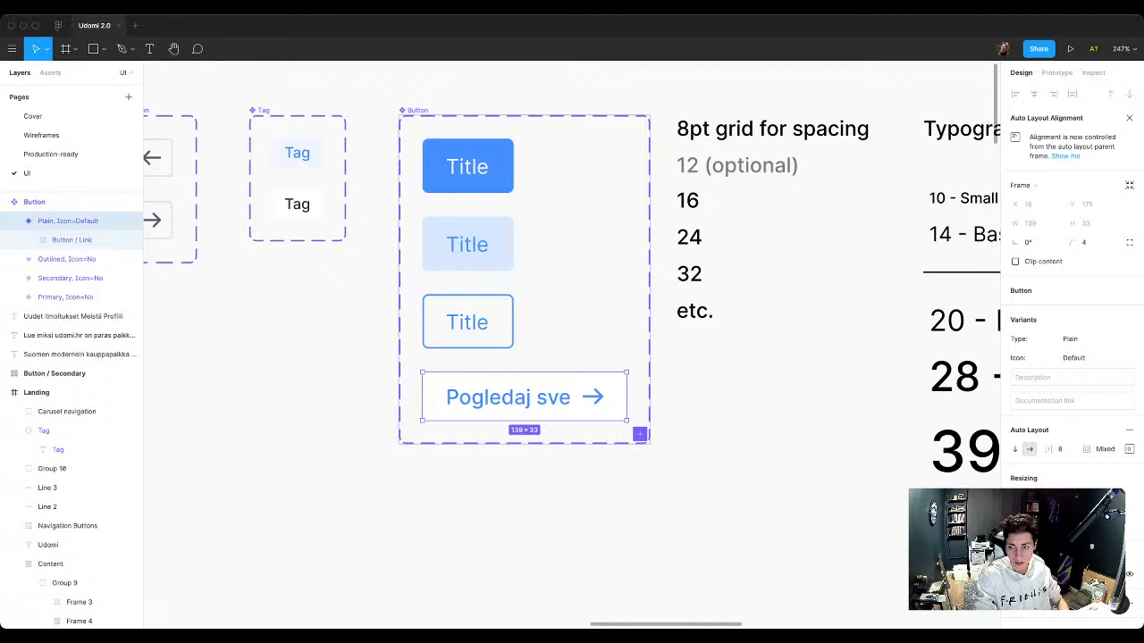
left_click(1090, 358)
type("Yes")
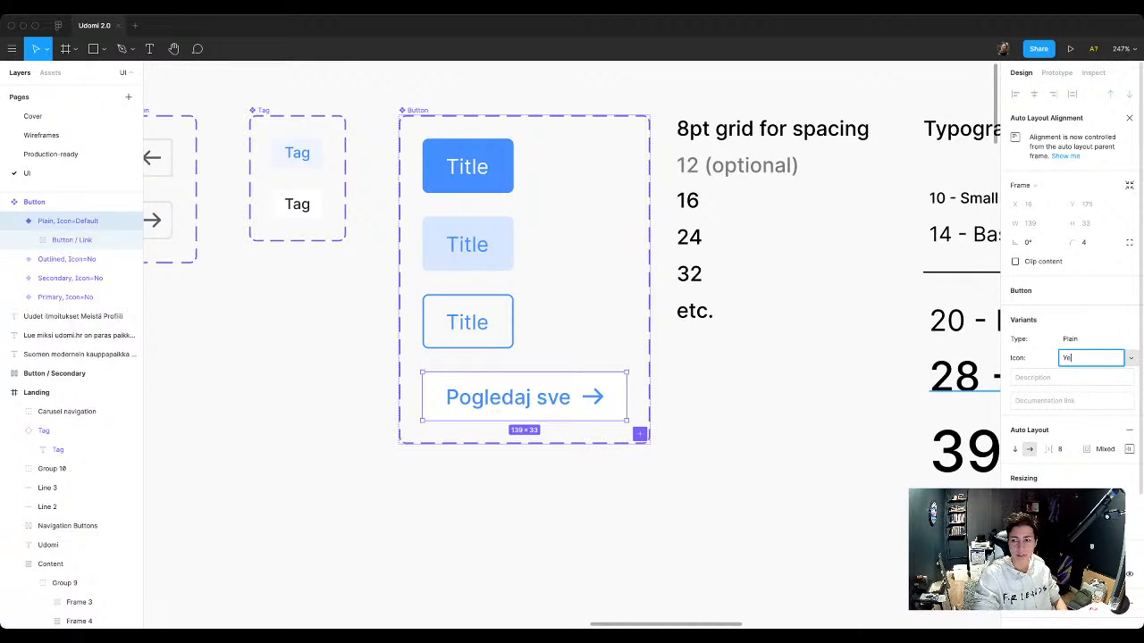
key("Return")
key("Escape")
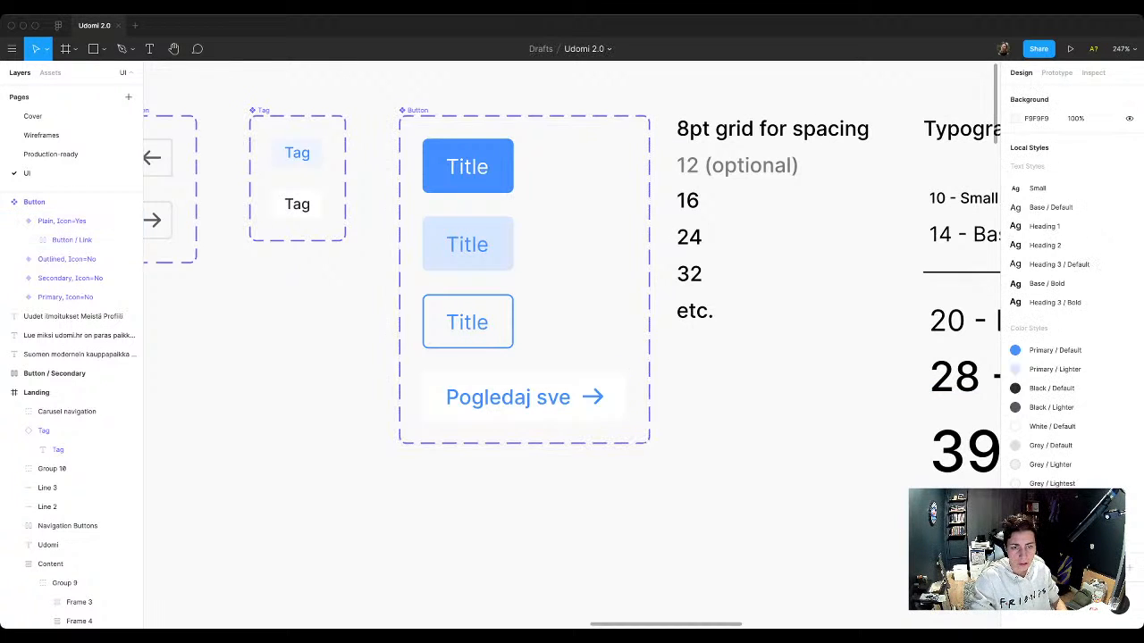
Step: Place an instance of the Outlined button below the component set and change the Plain variant's label to Title
left_click_drag(467, 322, 309, 555)
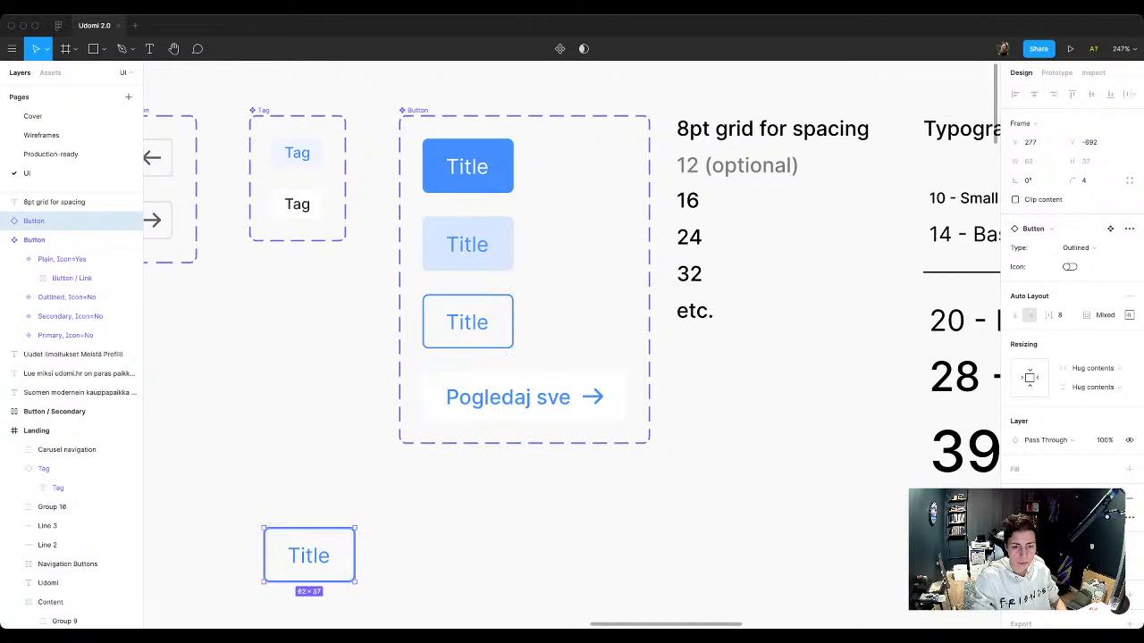
scroll(309, 555, "down", 1)
scroll(310, 555, "left", 1)
double_click(581, 323, "super")
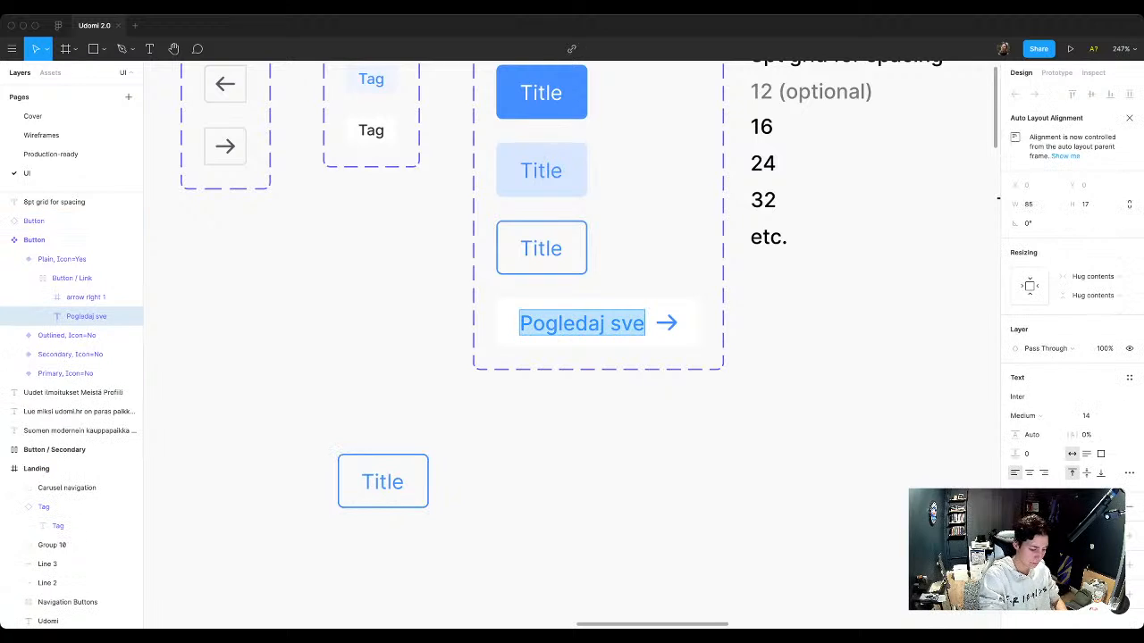
type("Title")
key("Escape")
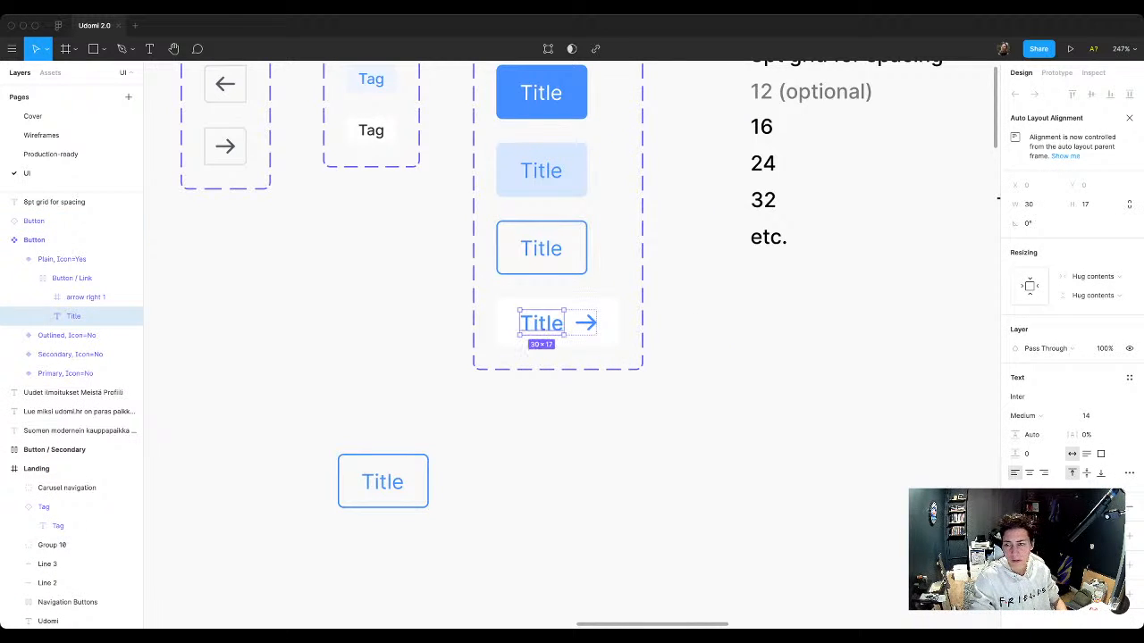
Step: Apply the Base / Bold text style to the Plain variant's Title label
left_click(1128, 377)
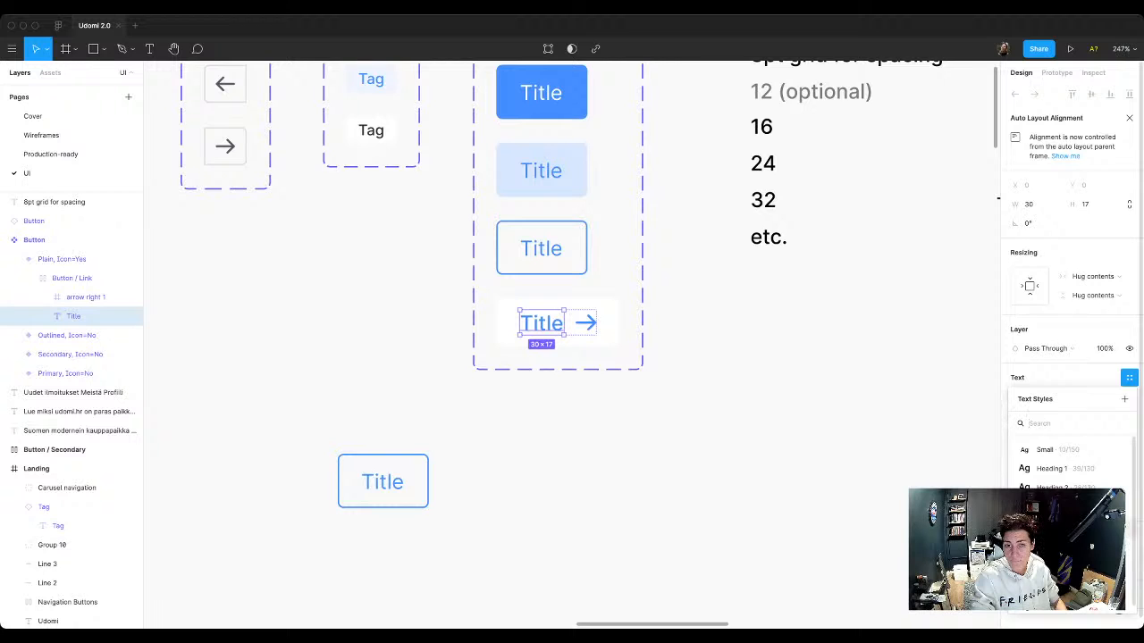
left_click(1064, 545)
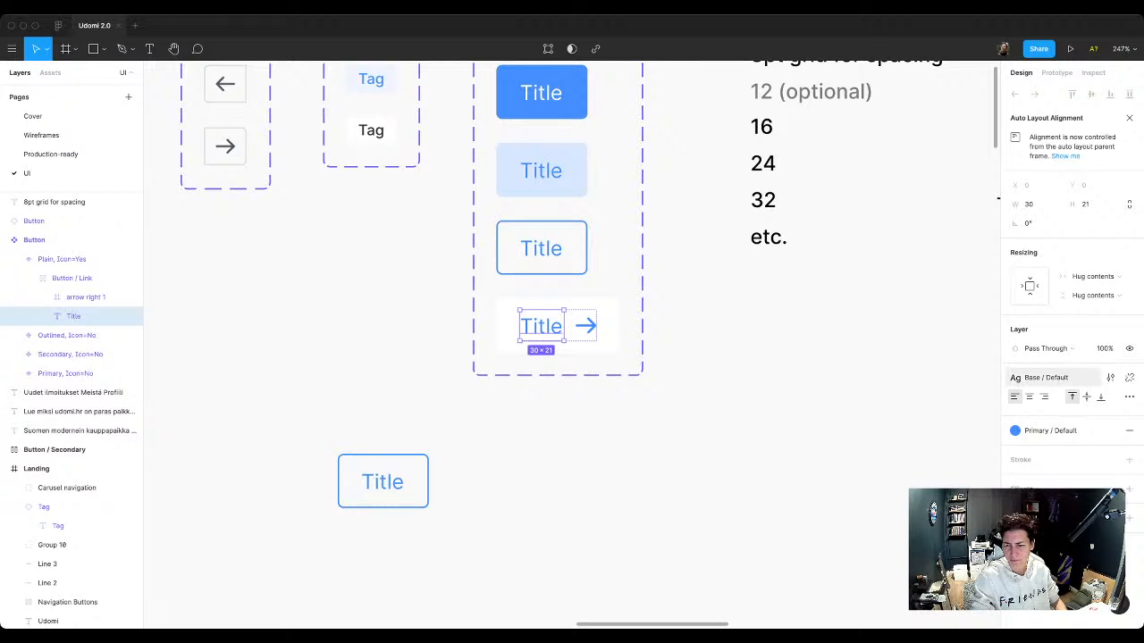
left_click(1045, 377)
left_click(1063, 544)
key("Escape")
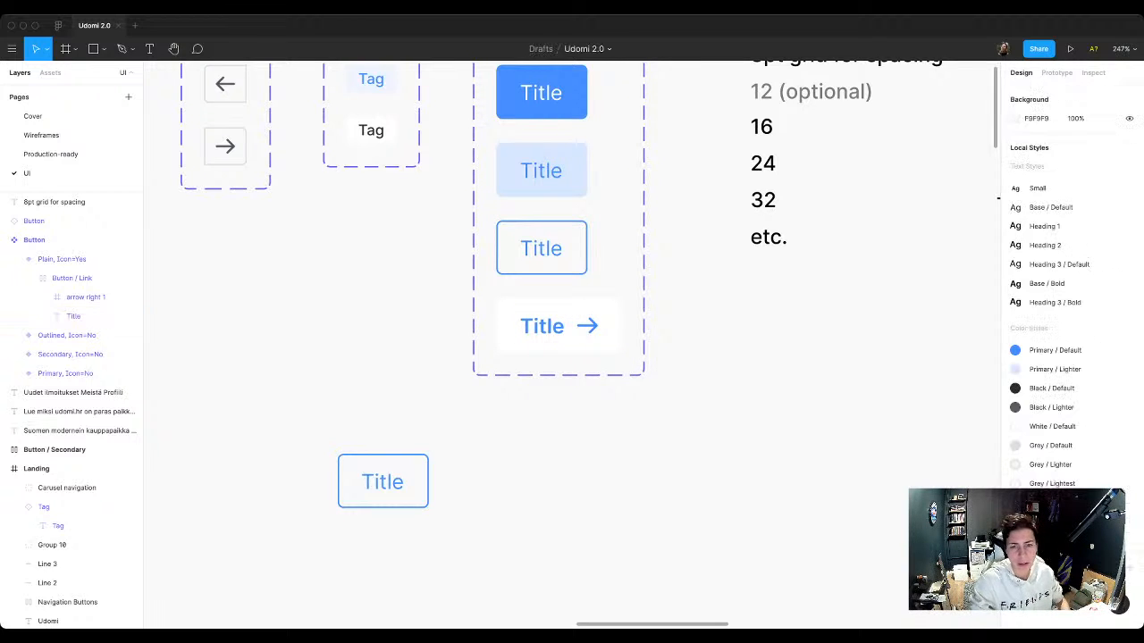
Step: Change the label of the Outlined button instance below the component set to "I am some button"
scroll(572, 345, "right", 2)
left_click(274, 496)
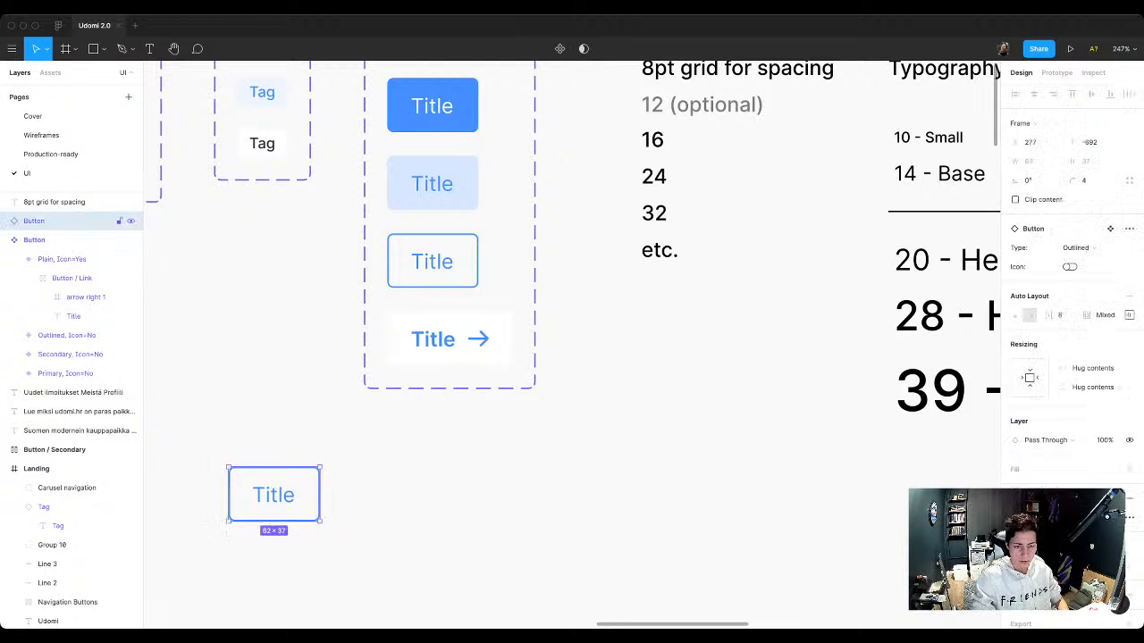
scroll(274, 495, "left", 2)
double_click(377, 468)
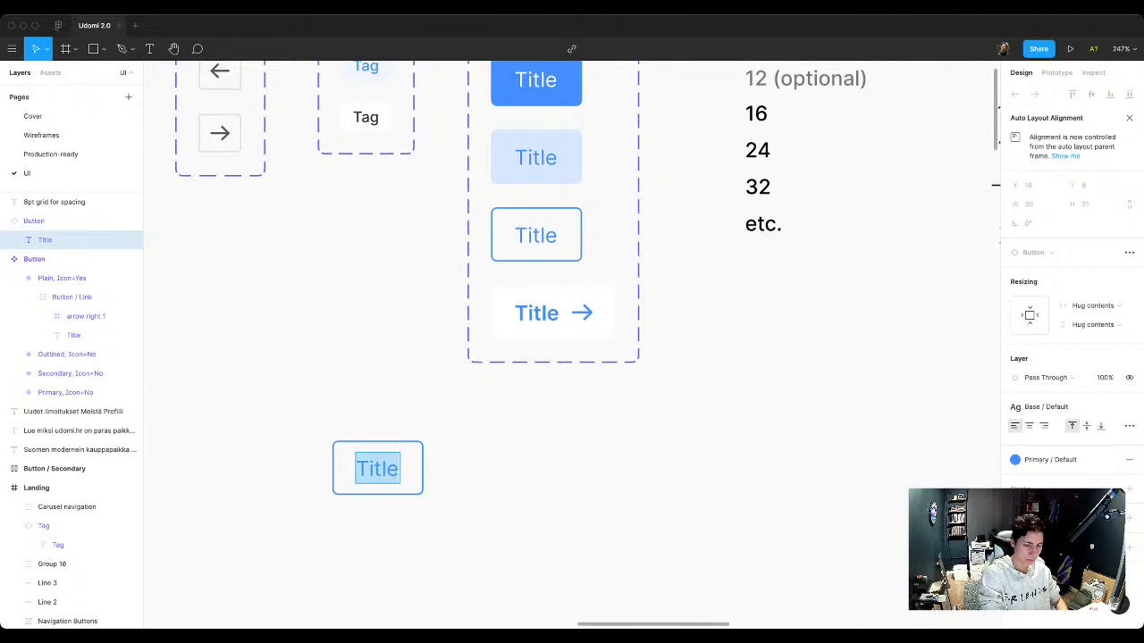
type("I am some b")
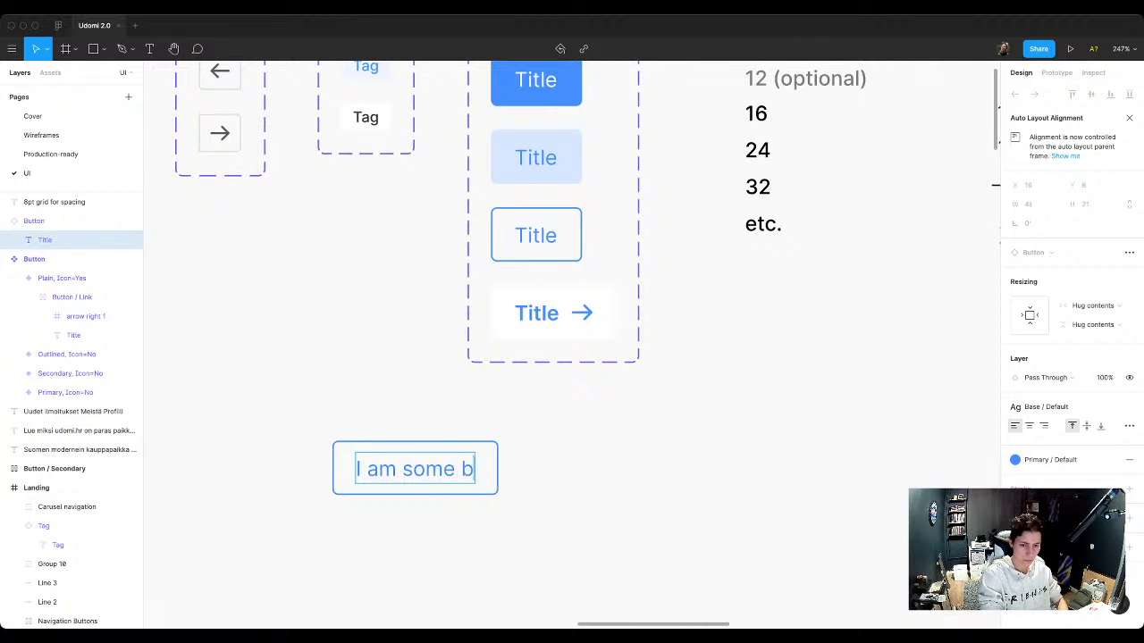
type("utton")
key("Escape")
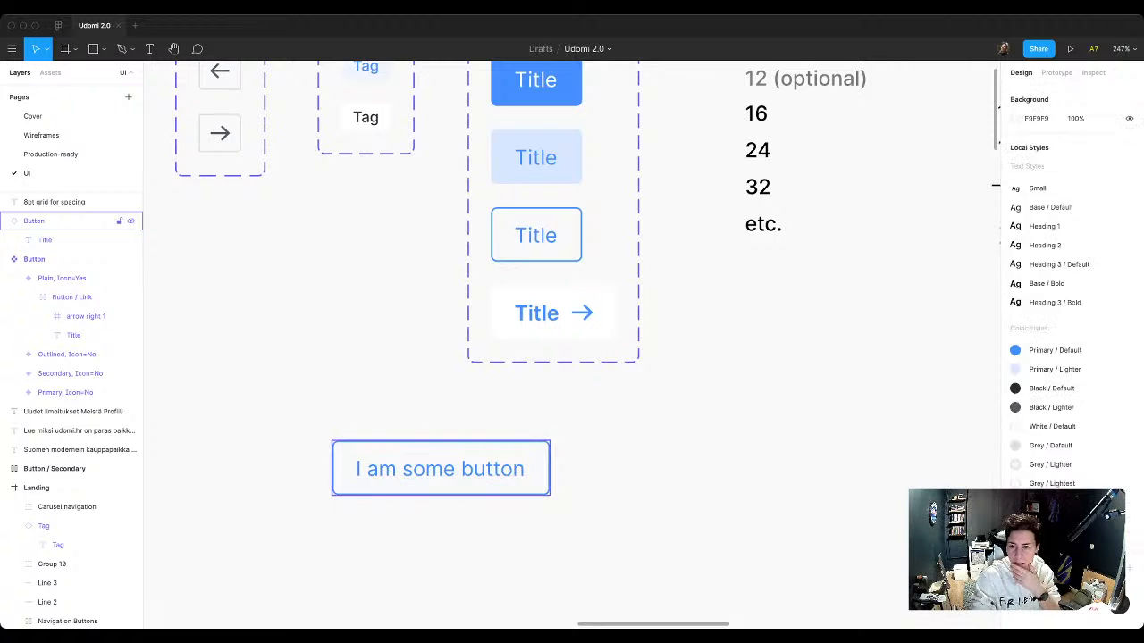
Step: Try the Secondary and Primary types on the "I am some button" instance and set its Type to Plain
key("Escape")
left_click(1077, 247)
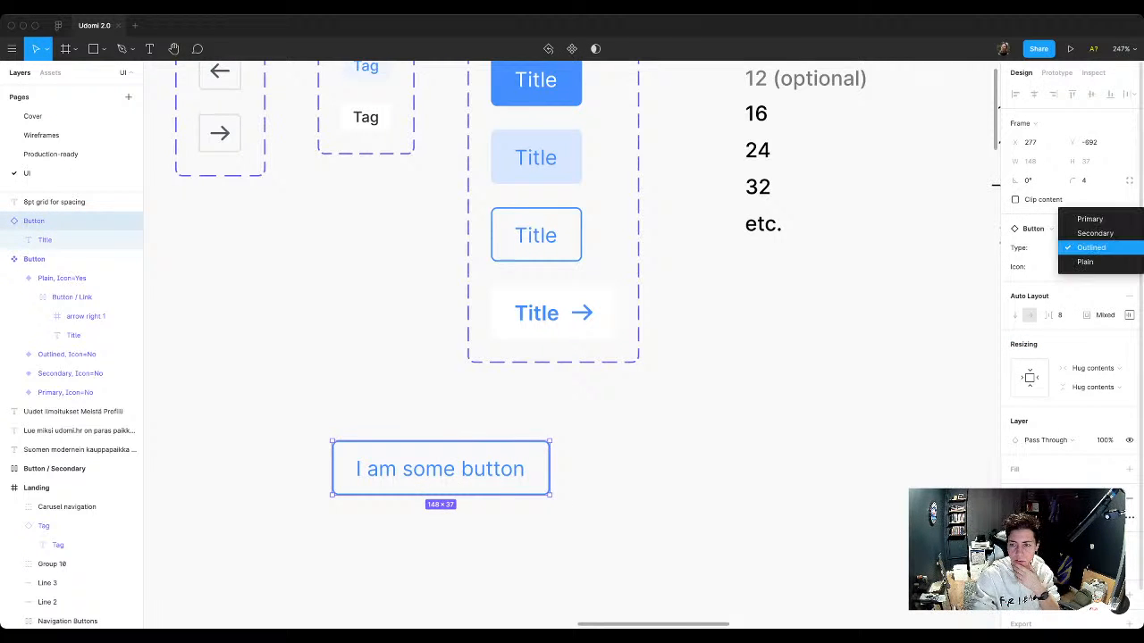
left_click(1095, 233)
left_click(1086, 247)
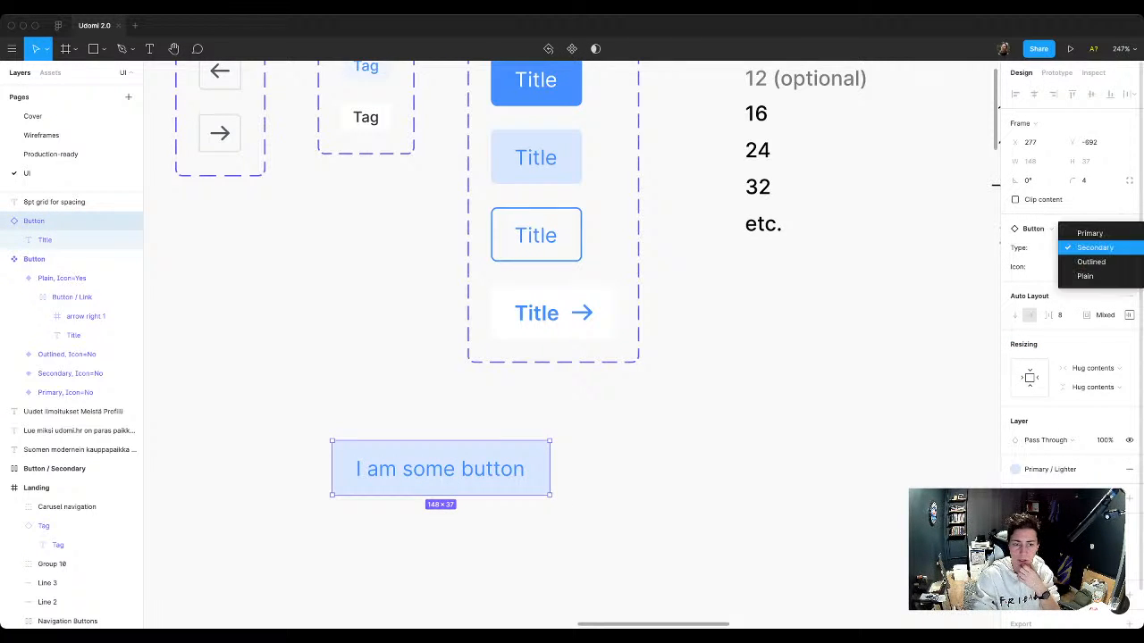
left_click(1089, 233)
left_click(1082, 248)
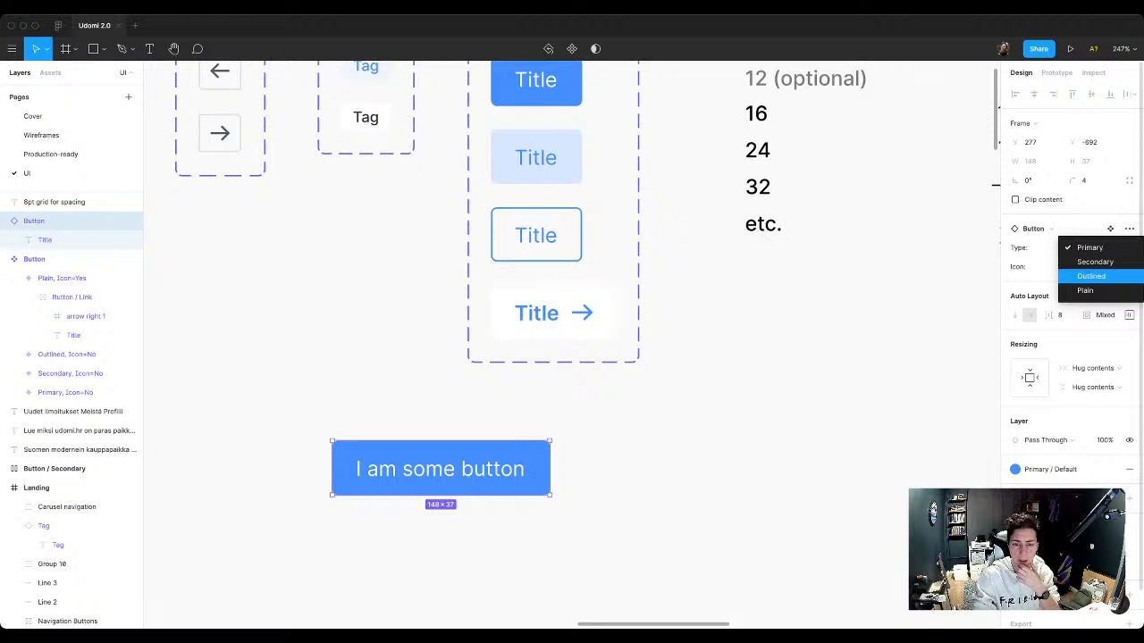
left_click(1085, 276)
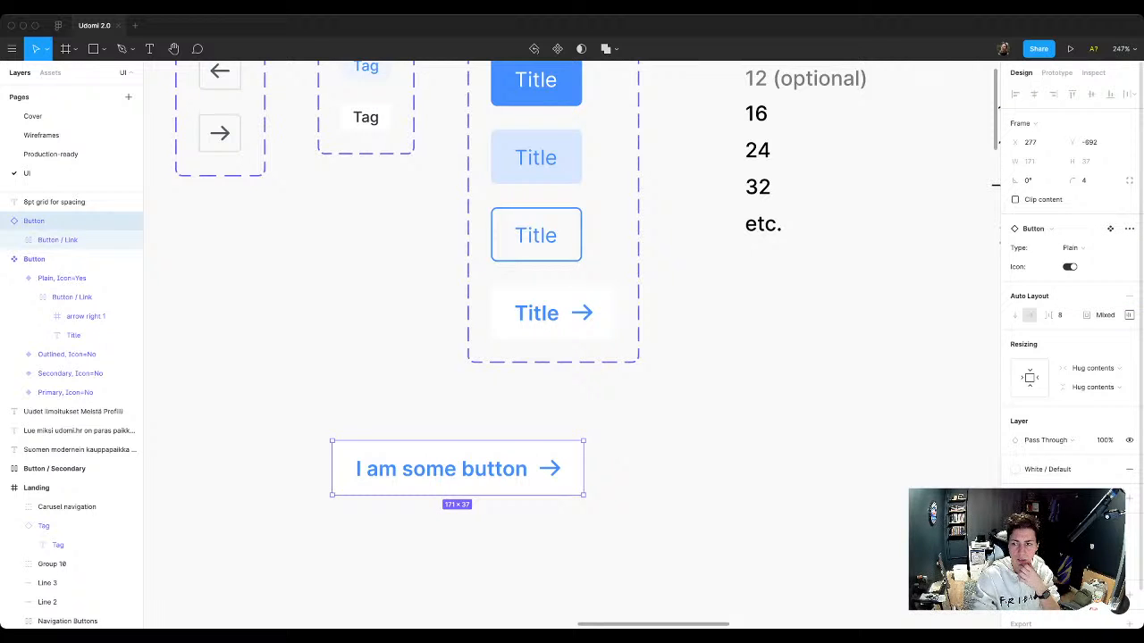
Step: Test the Icon property on the "I am some button" instance by switching it off and back on
left_click(1069, 268)
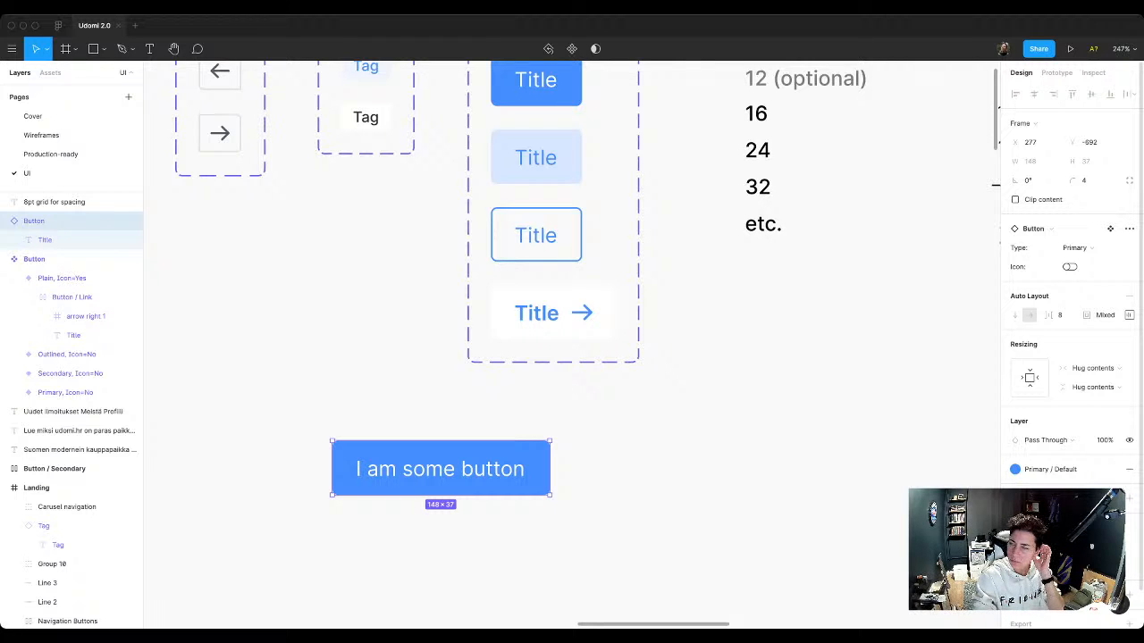
scroll(572, 340, "up", 2)
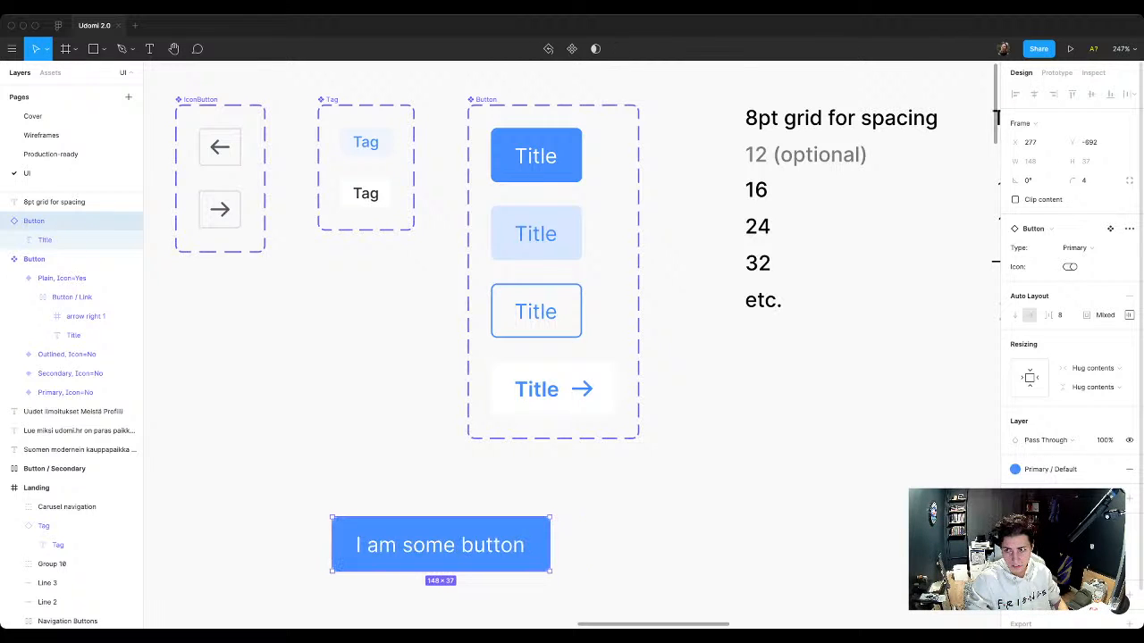
left_click(1069, 268)
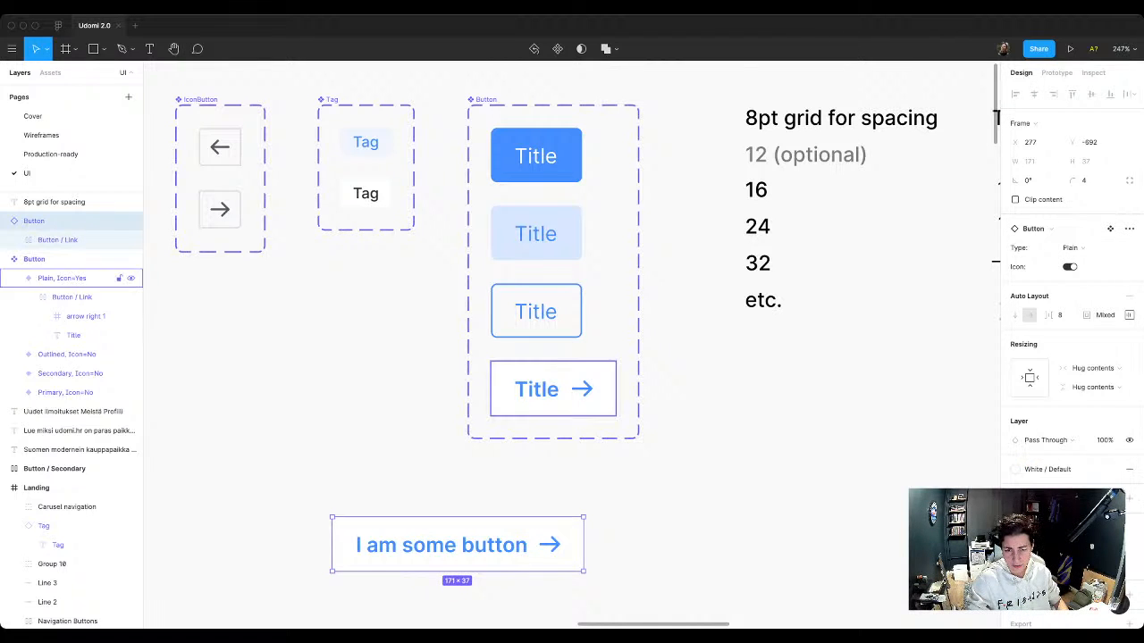
Step: Duplicate the Primary variant inside the Button component set
left_click(62, 278)
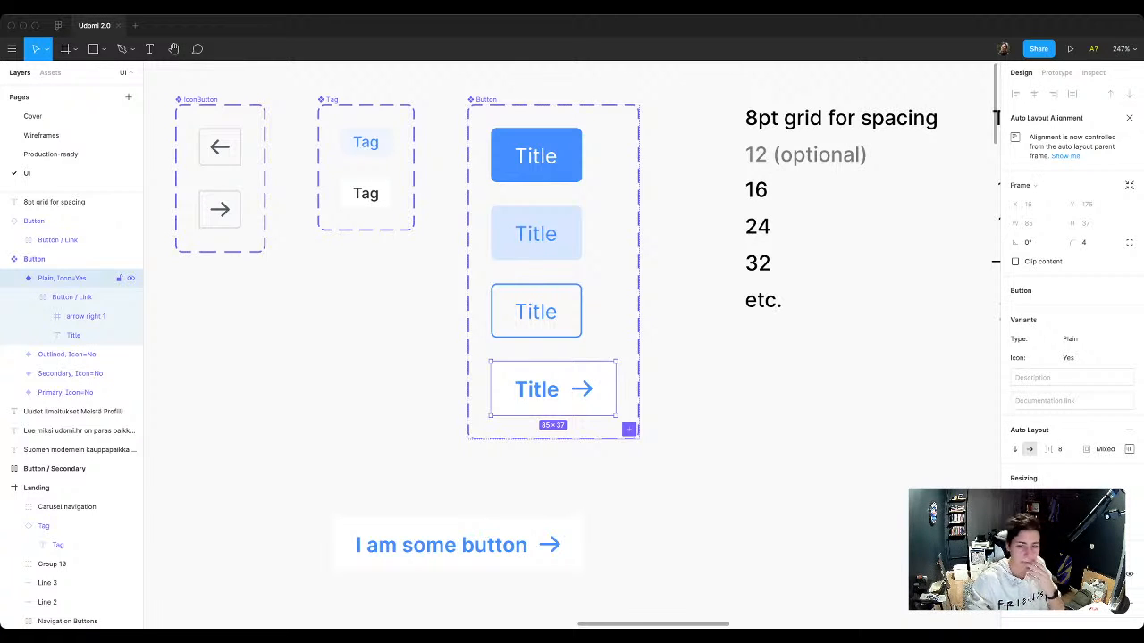
left_click(71, 298)
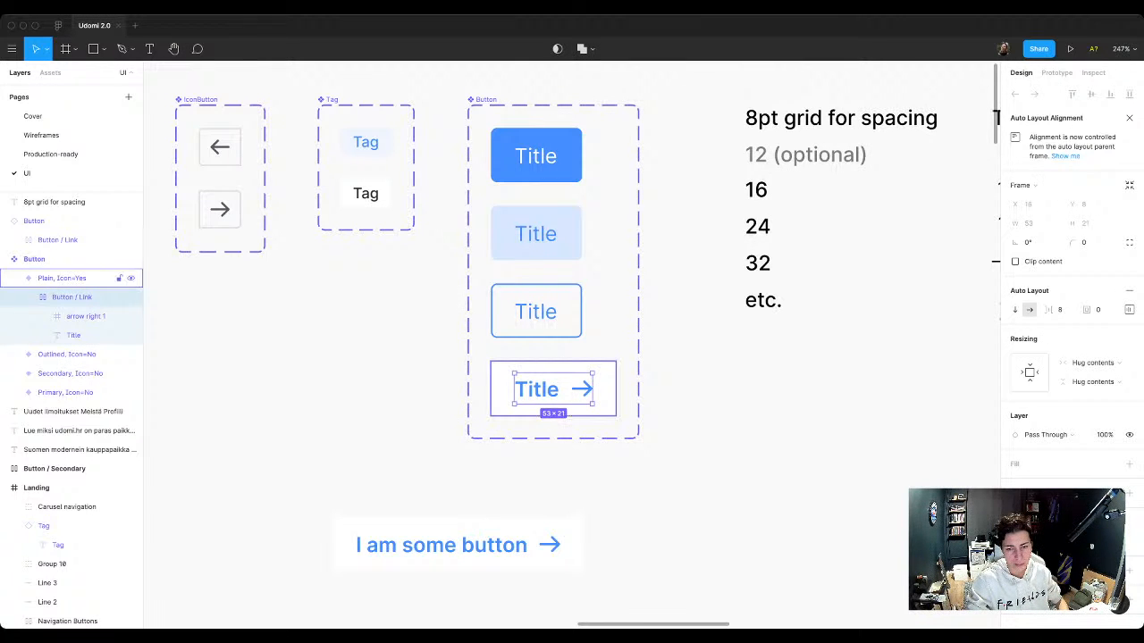
key("Escape")
left_click(62, 278)
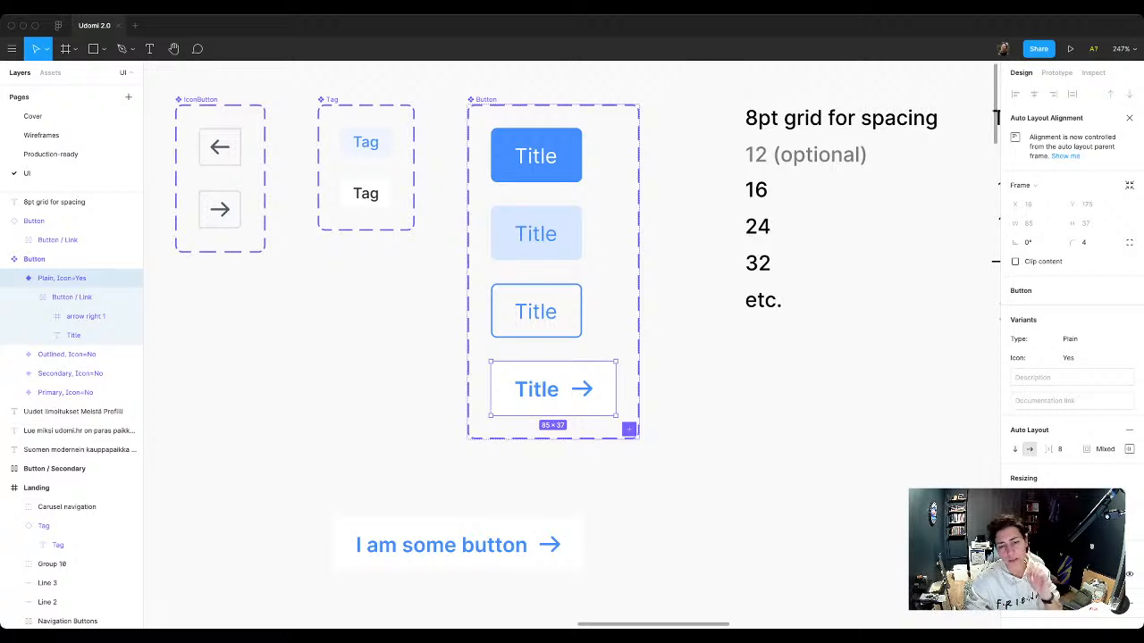
left_click(67, 392)
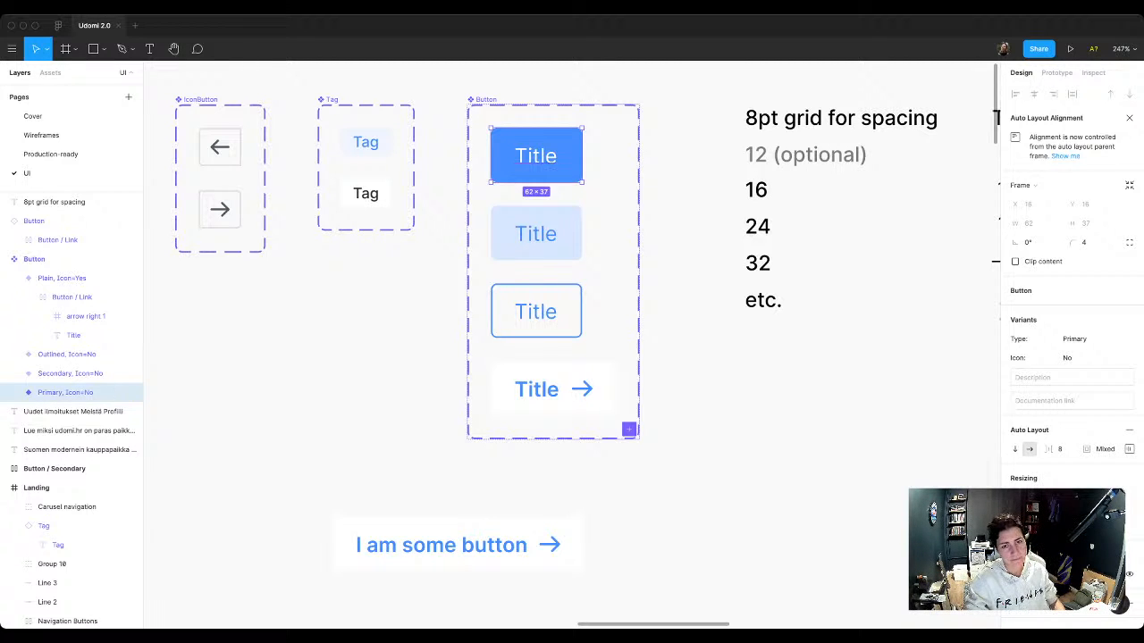
key("super+d")
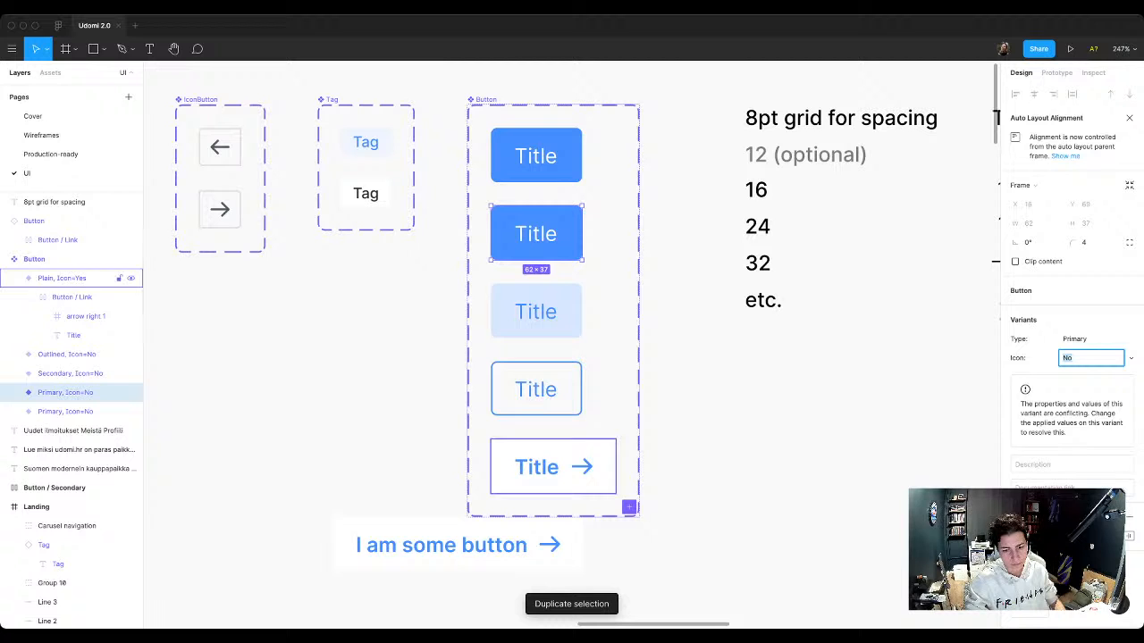
Step: Replace the Title in the duplicated Primary variant with a copy of the Plain variant's Button / Link frame
left_click(71, 298)
left_click(66, 392)
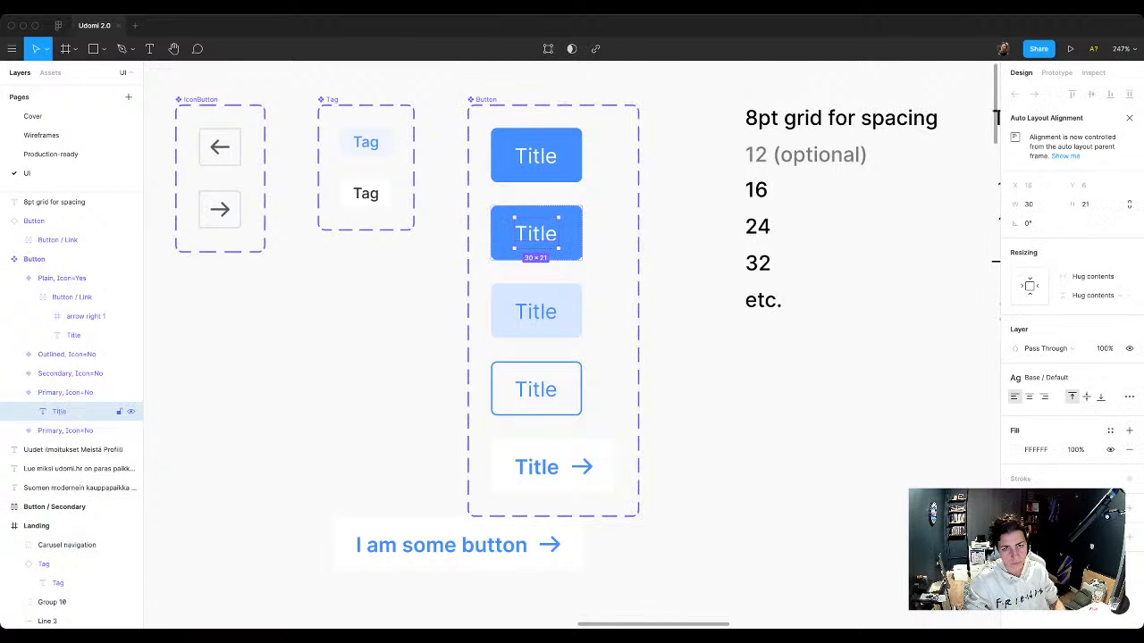
key("super+v")
key("Escape")
left_click(72, 412)
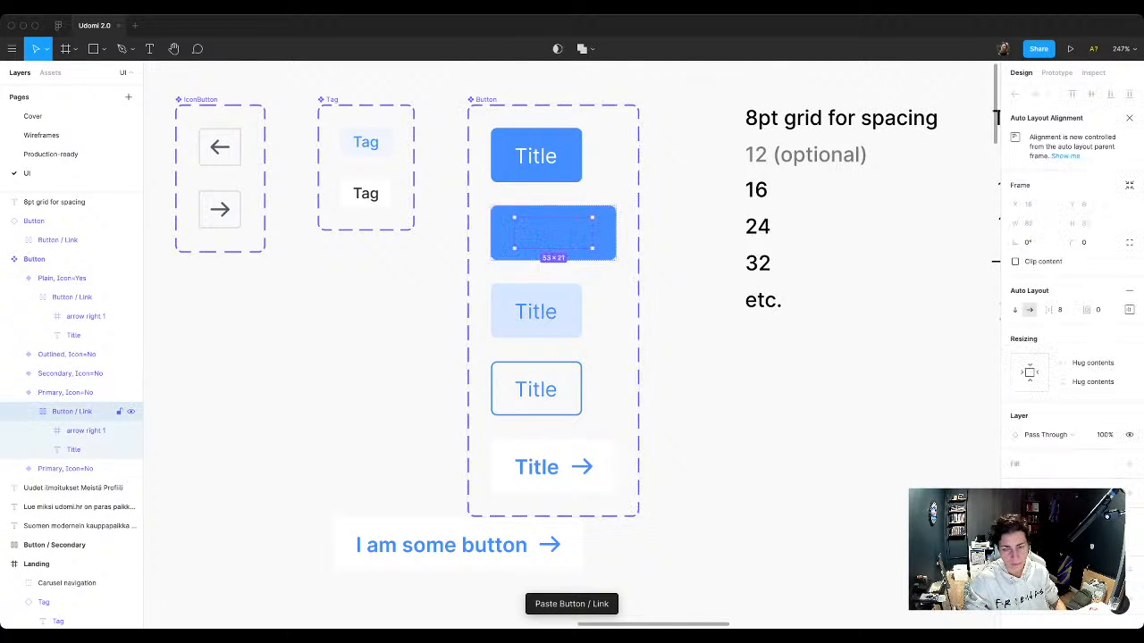
Step: Recolor the pasted title and arrow in the Primary duplicate with White / Default and apply the Base / Default text style to its Title
left_click(1042, 546)
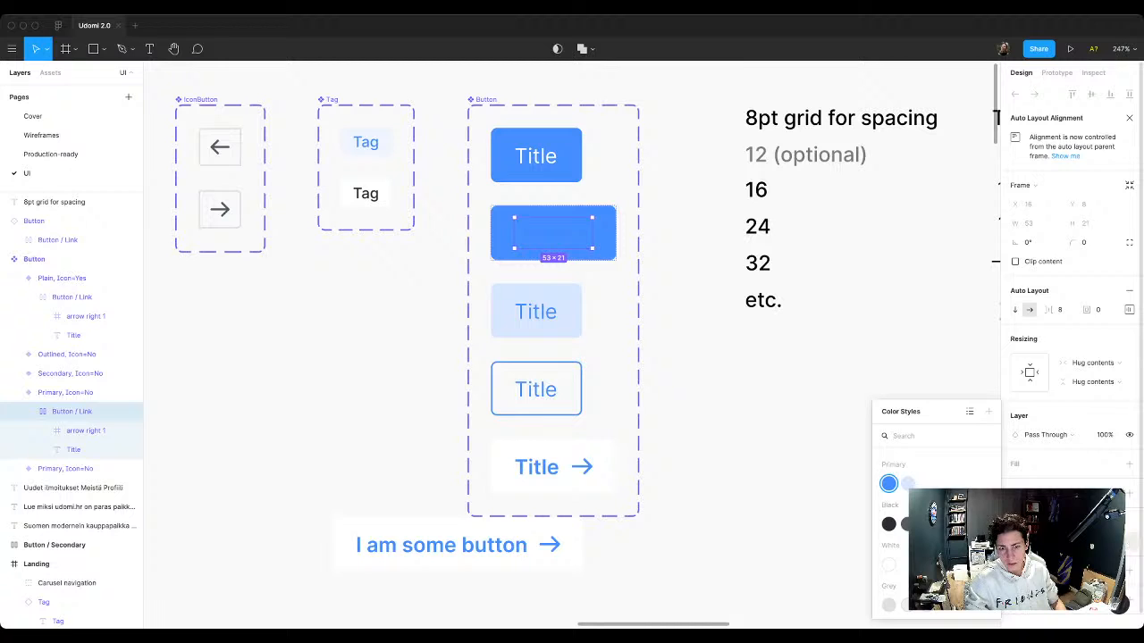
left_click(967, 524)
key("Escape")
left_click(74, 449)
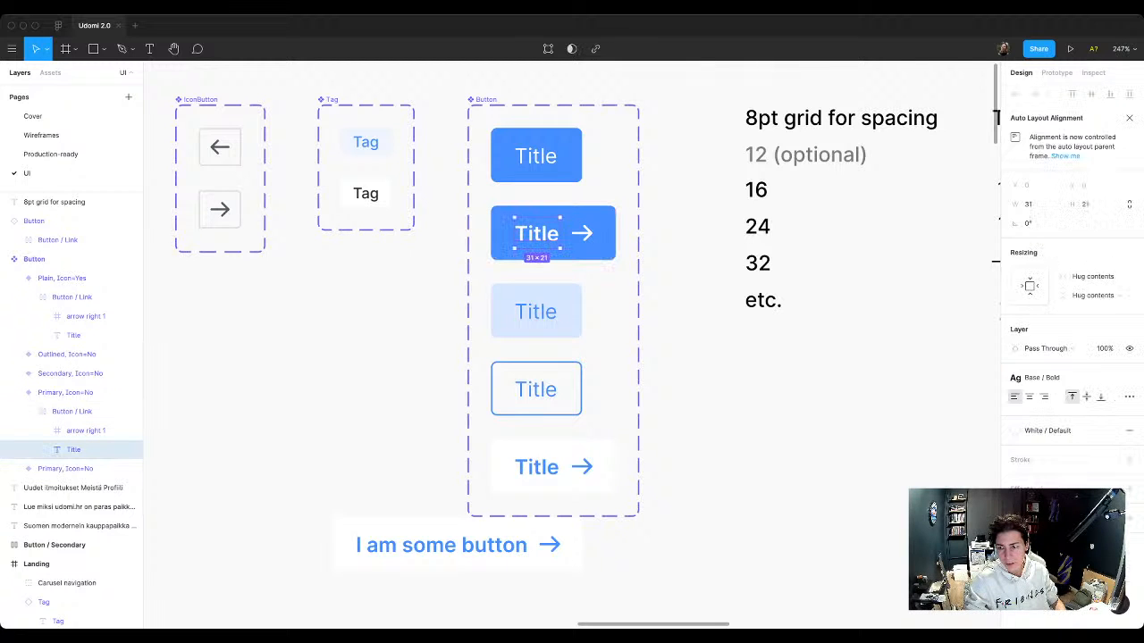
left_click(1051, 378)
left_click(1044, 529)
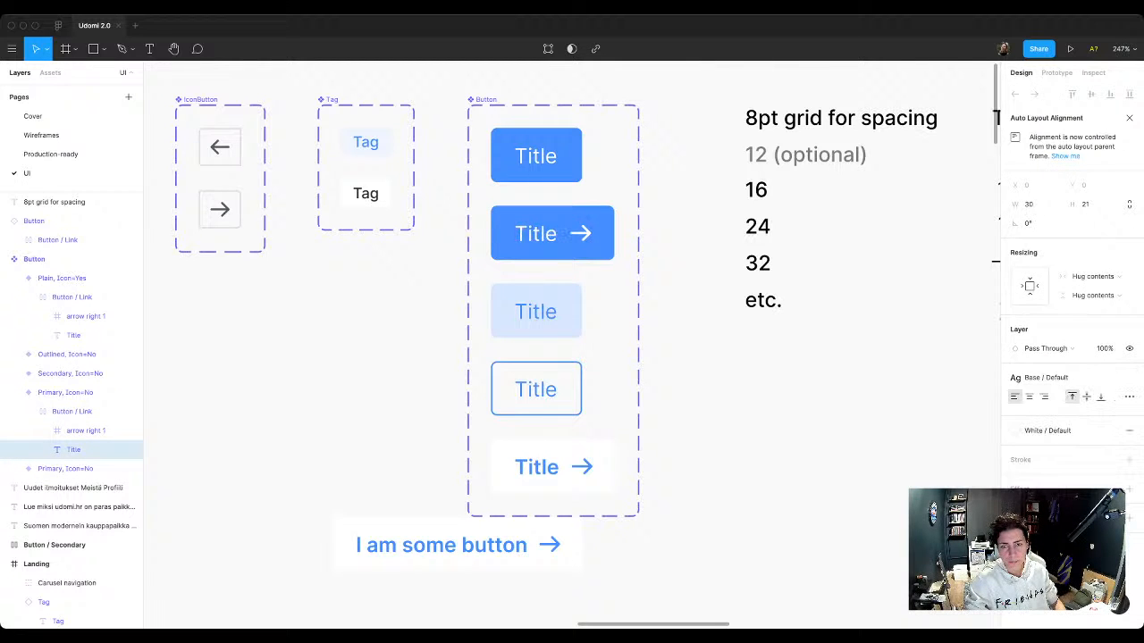
key("Escape")
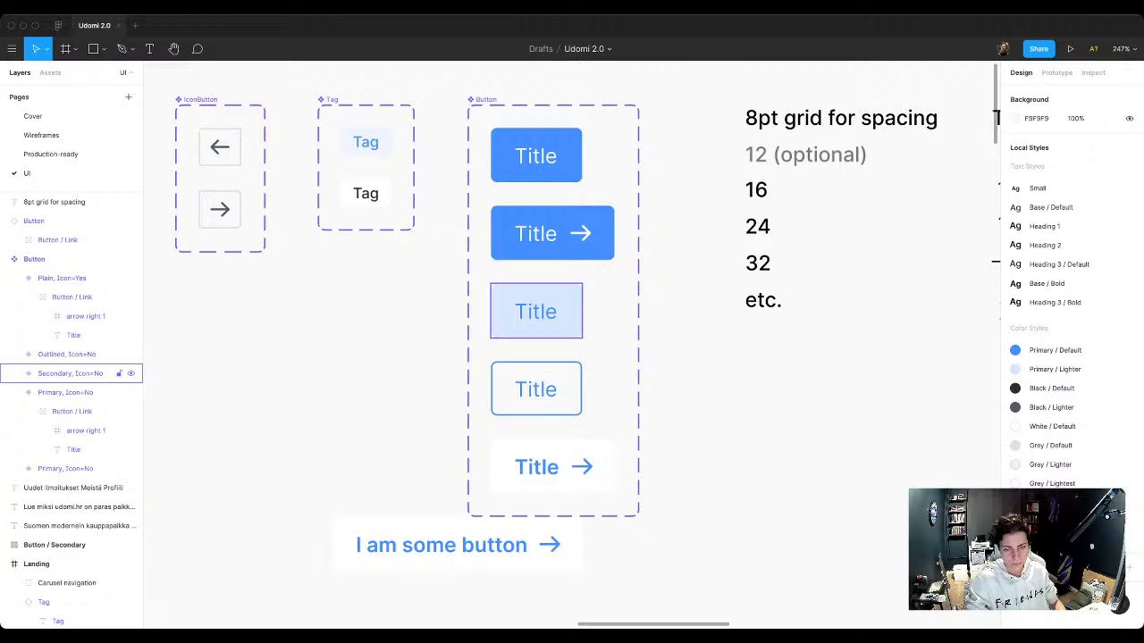
Step: Duplicate the Secondary variant inside the Button component set
left_click(536, 312, "super")
key("super+v")
key("super+z")
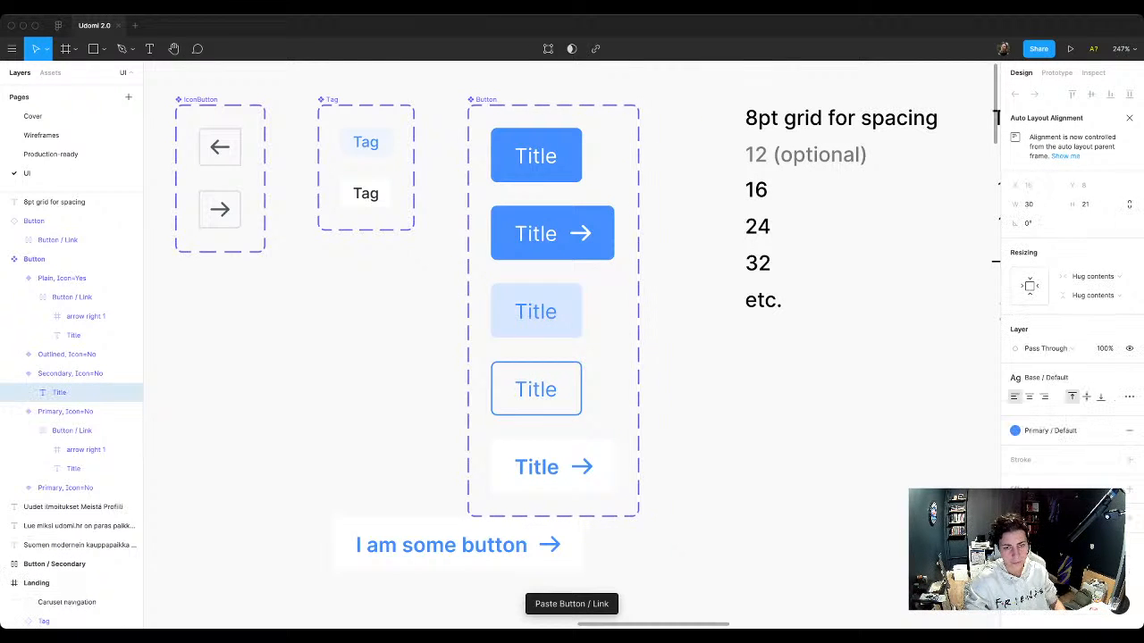
key("Escape")
key("super+d")
scroll(554, 429, "down", 1)
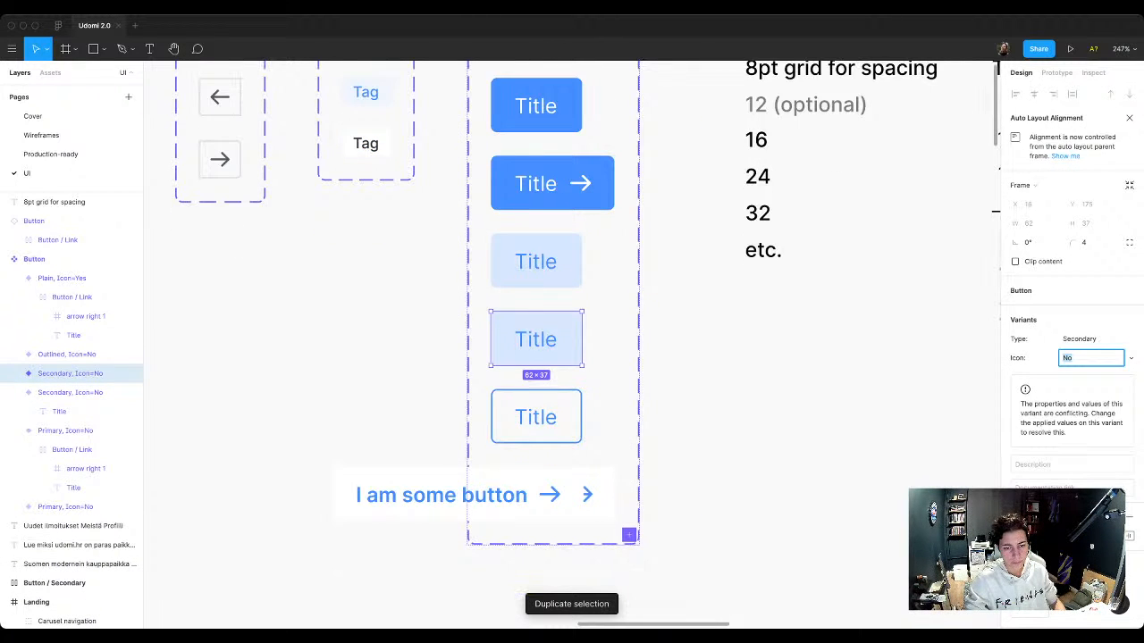
Step: Move the "I am some button" instance clear of the component set, beside its variants, and delete the Outlined variant
left_click_drag(457, 495, 316, 381)
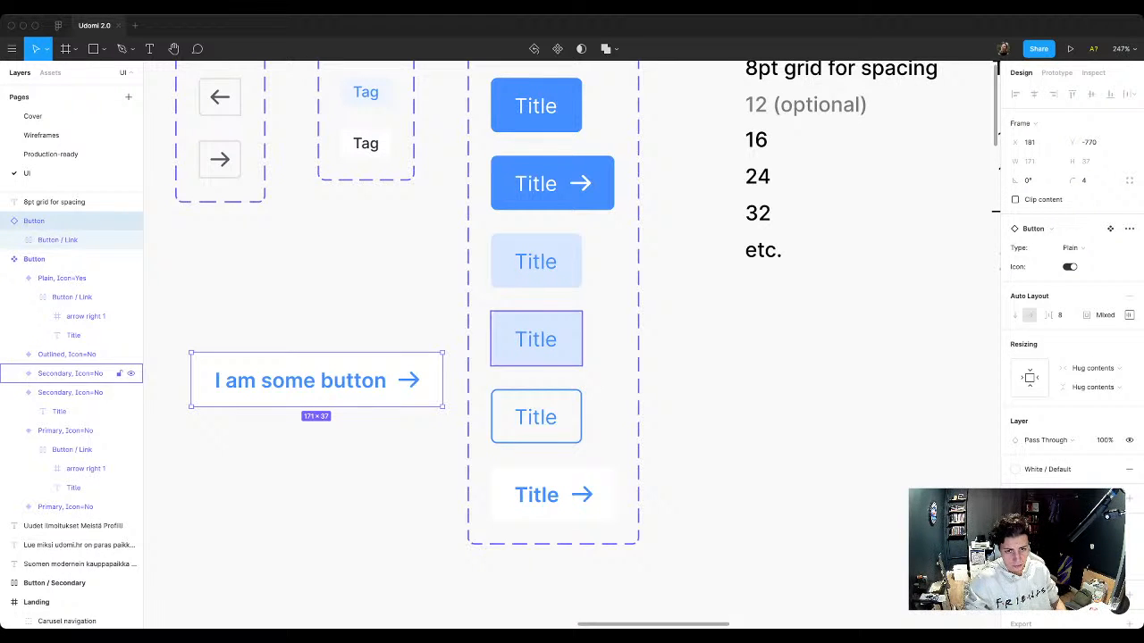
left_click(536, 417)
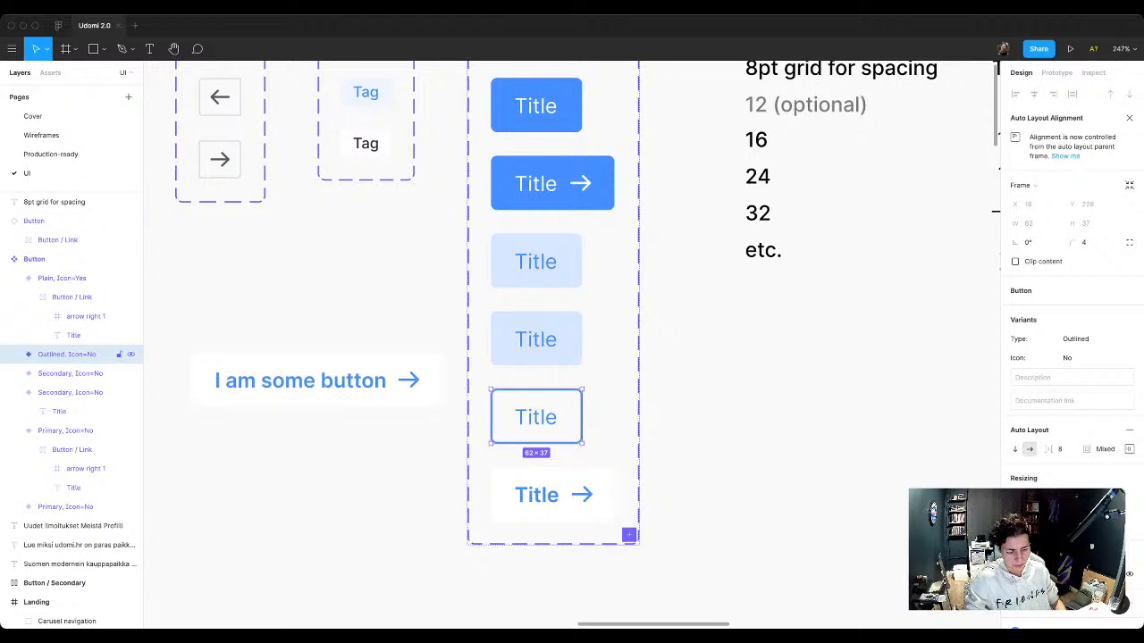
key("Delete")
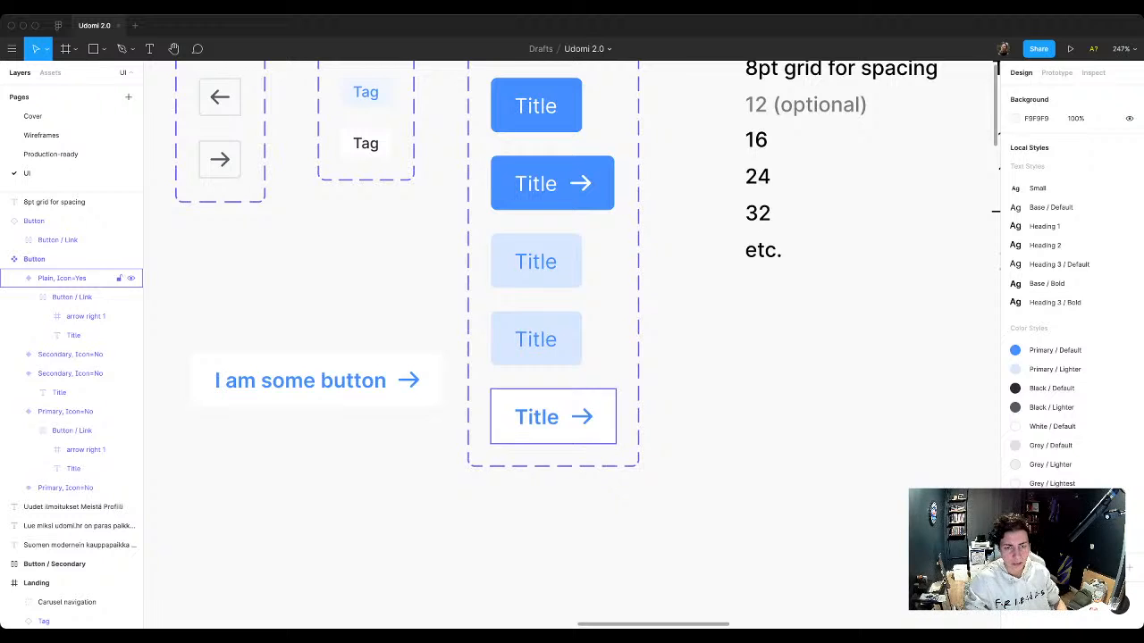
Step: Paste the Button / Link frame into the lower Secondary variant and delete that variant's original Title
scroll(536, 358, "up", 1)
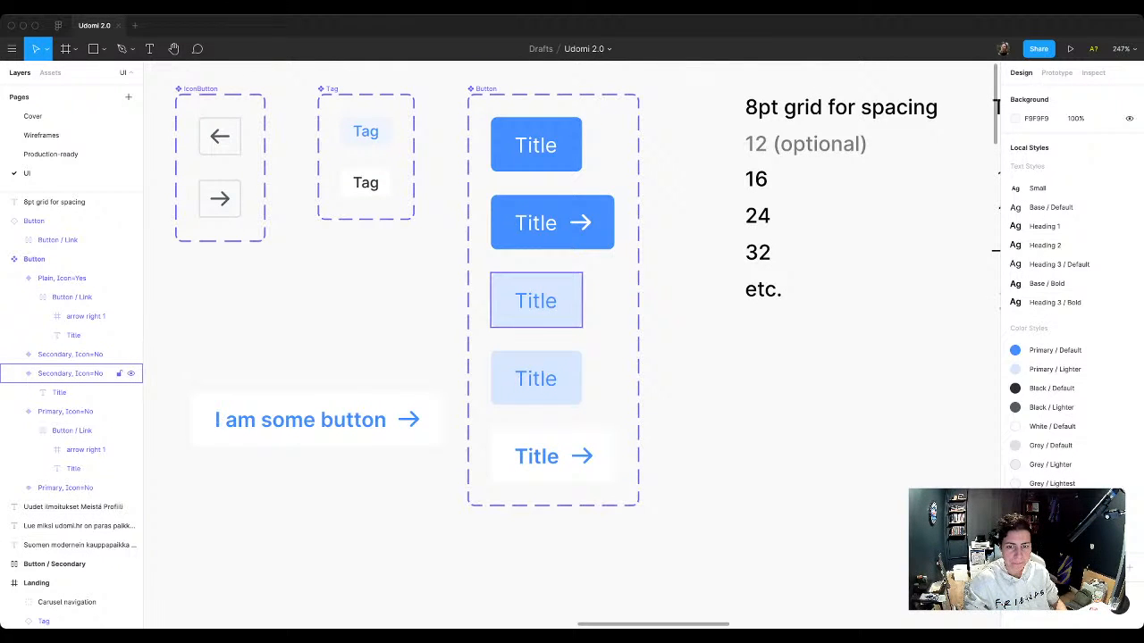
left_click(537, 379, "super")
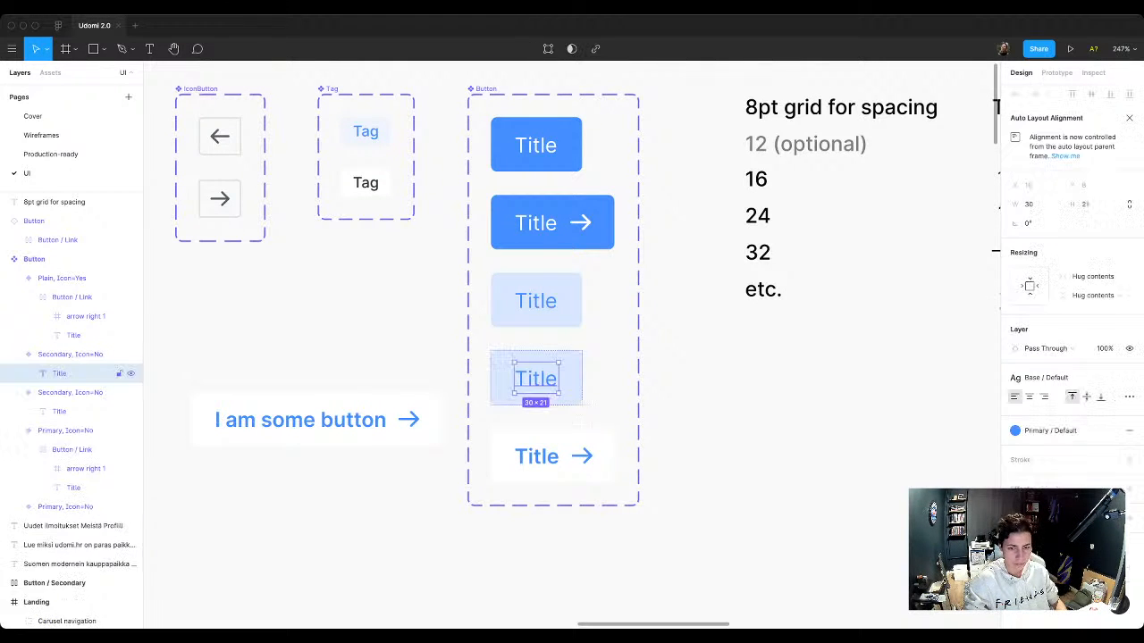
key("super+v")
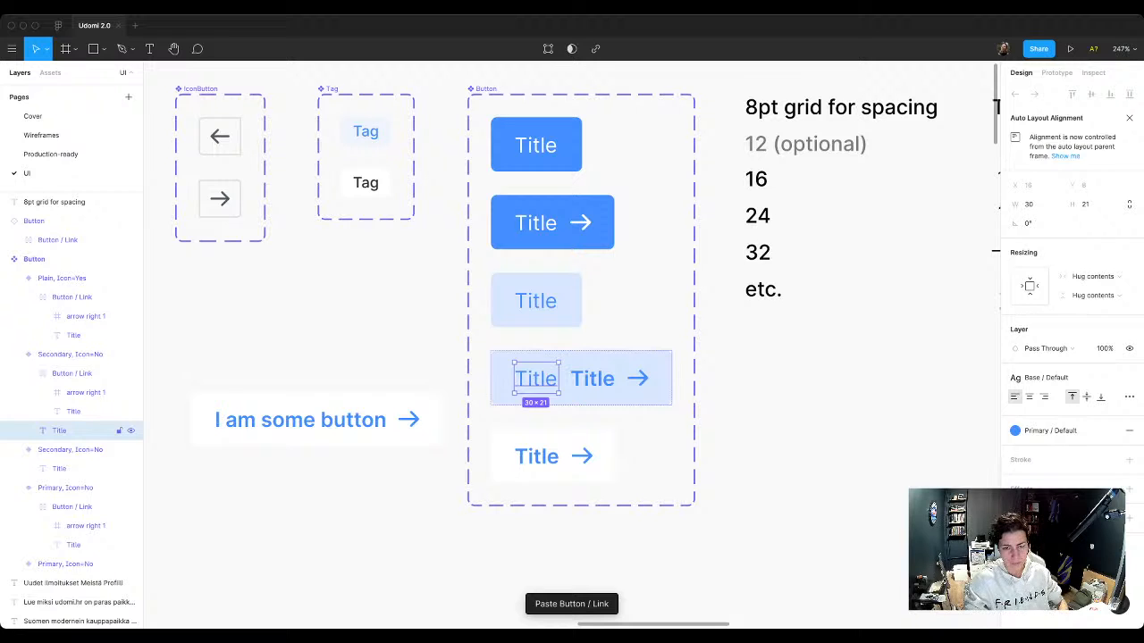
key("Delete")
Step: Apply the Base / Default text style to the Title in the Secondary variant with the arrow
left_click(536, 379, "super")
left_click(1044, 378)
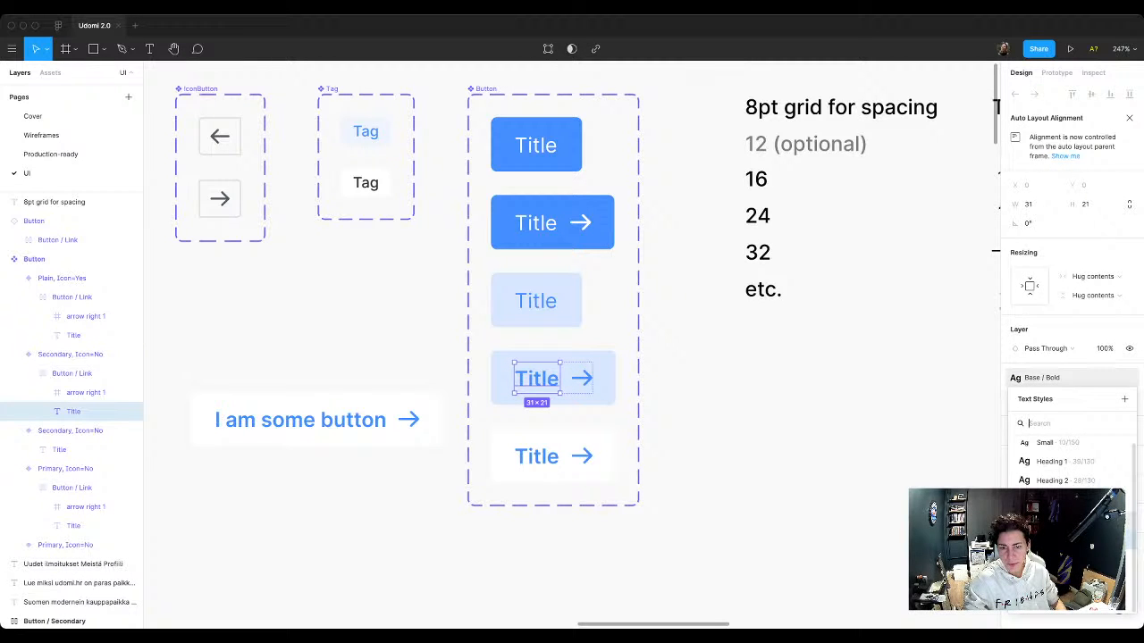
left_click(1055, 520)
key("Escape")
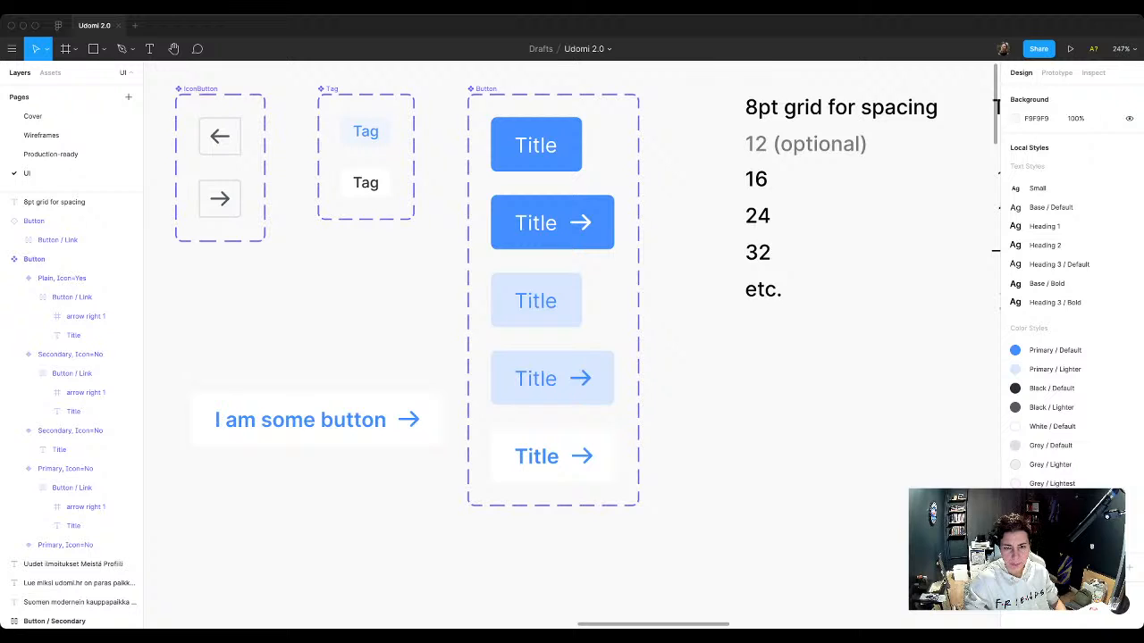
Step: Apply the Base / Default text style to the Plain variant's Title
left_click(538, 457, "super")
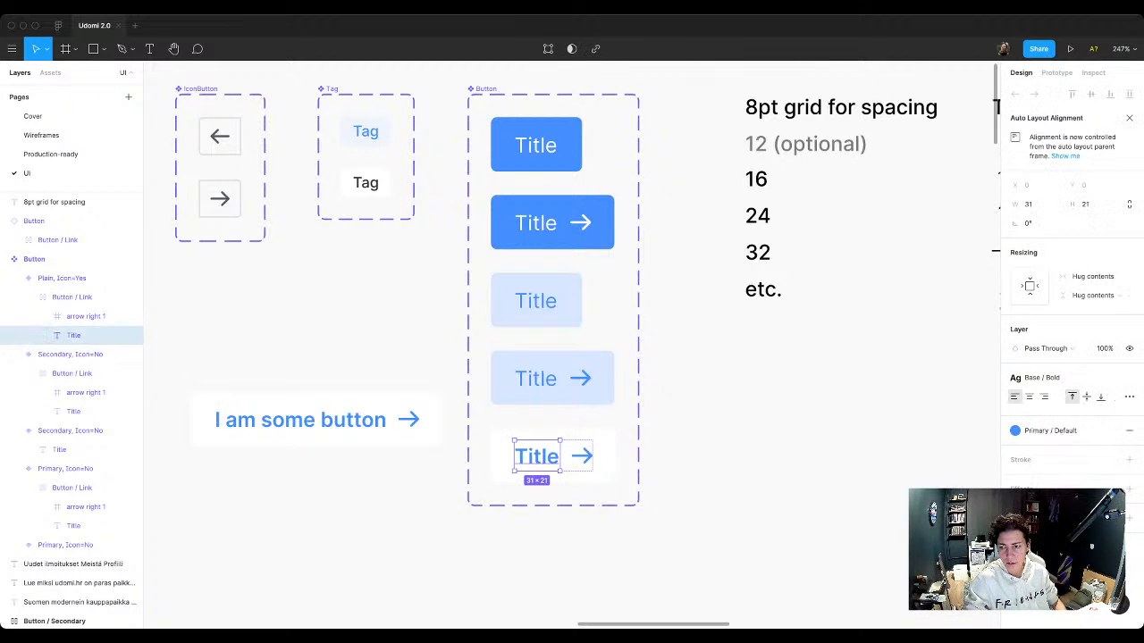
left_click(1055, 378)
left_click(1054, 524)
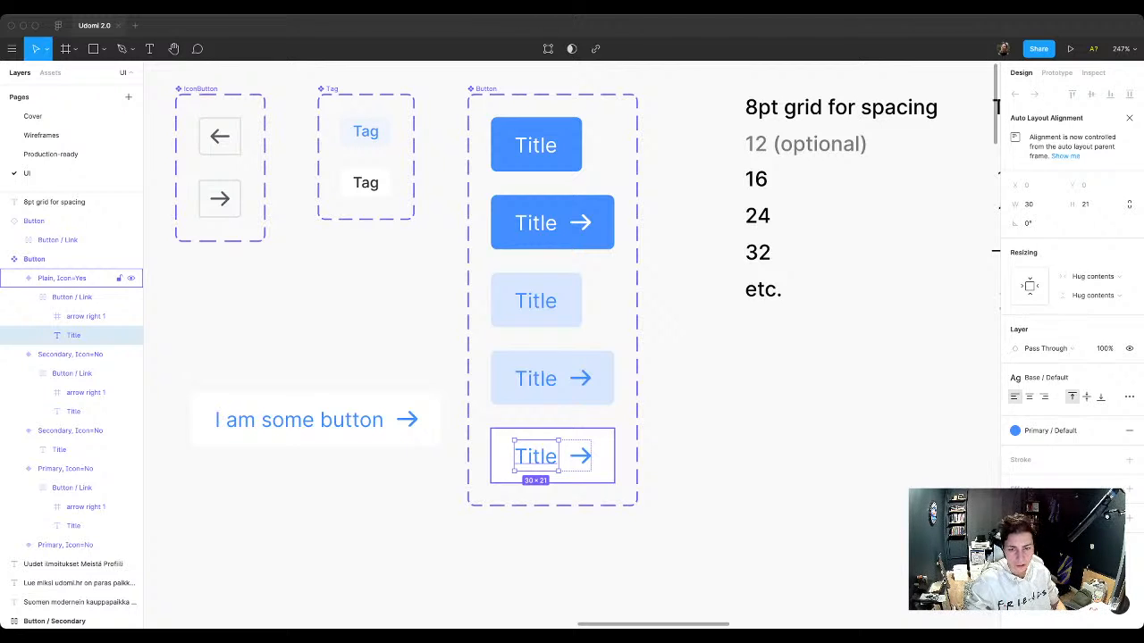
key("Escape")
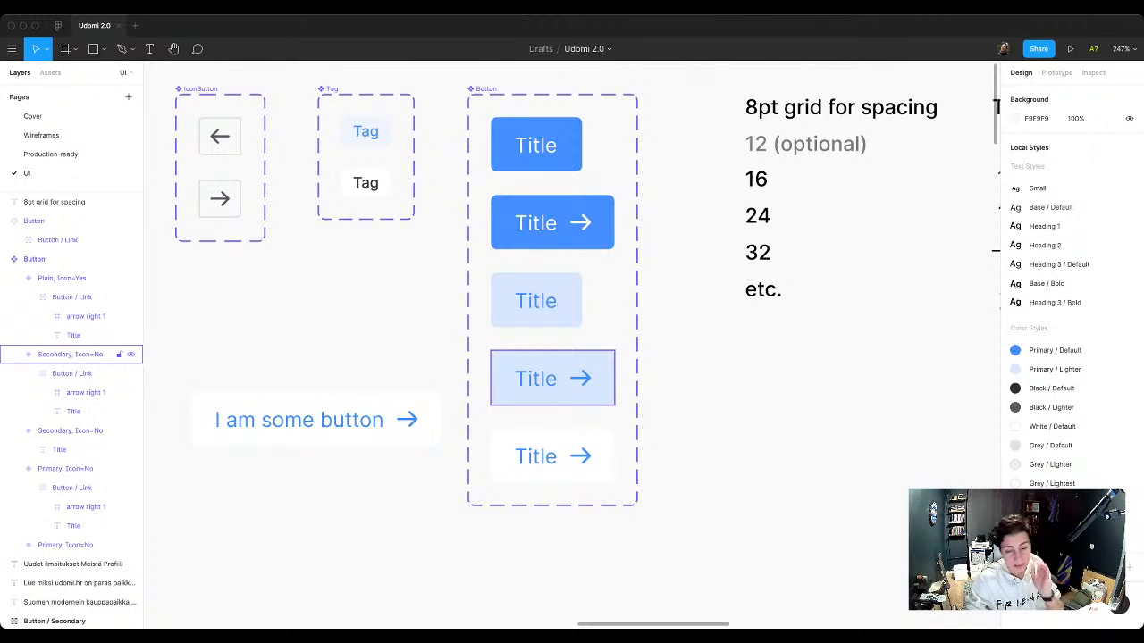
Step: Set the Icon property of the Primary variant with the arrow to Yes
scroll(536, 161, "up", 2)
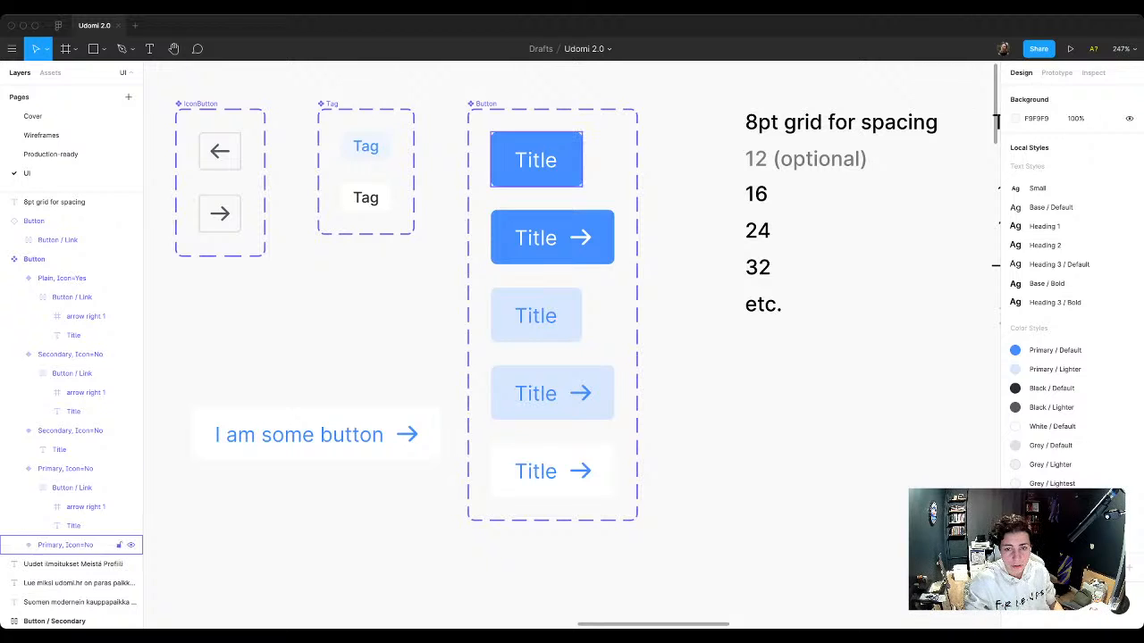
left_click(65, 544)
left_click(64, 468)
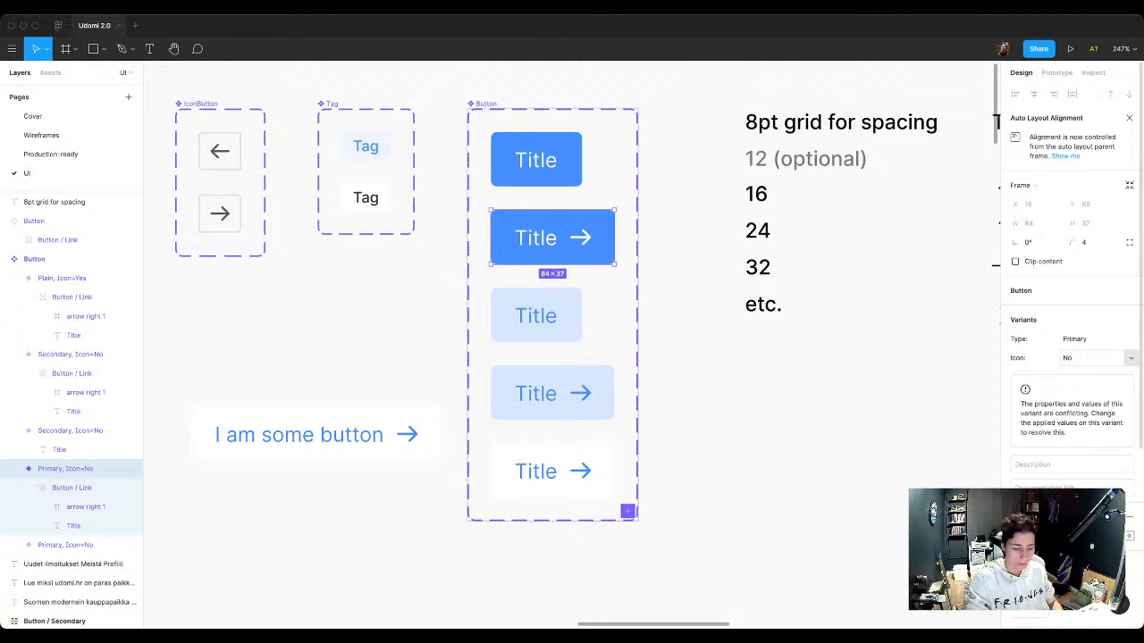
left_click(1085, 358)
type("Yes")
key("Return")
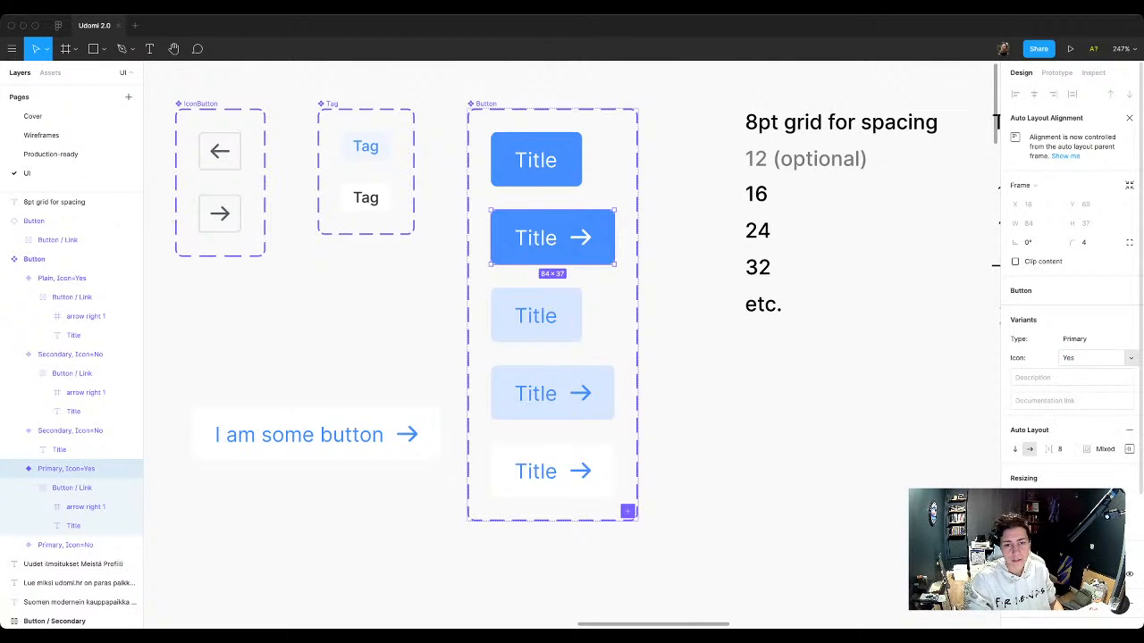
Step: Set the Icon property of the Secondary variant with the arrow to Yes
left_click(69, 430)
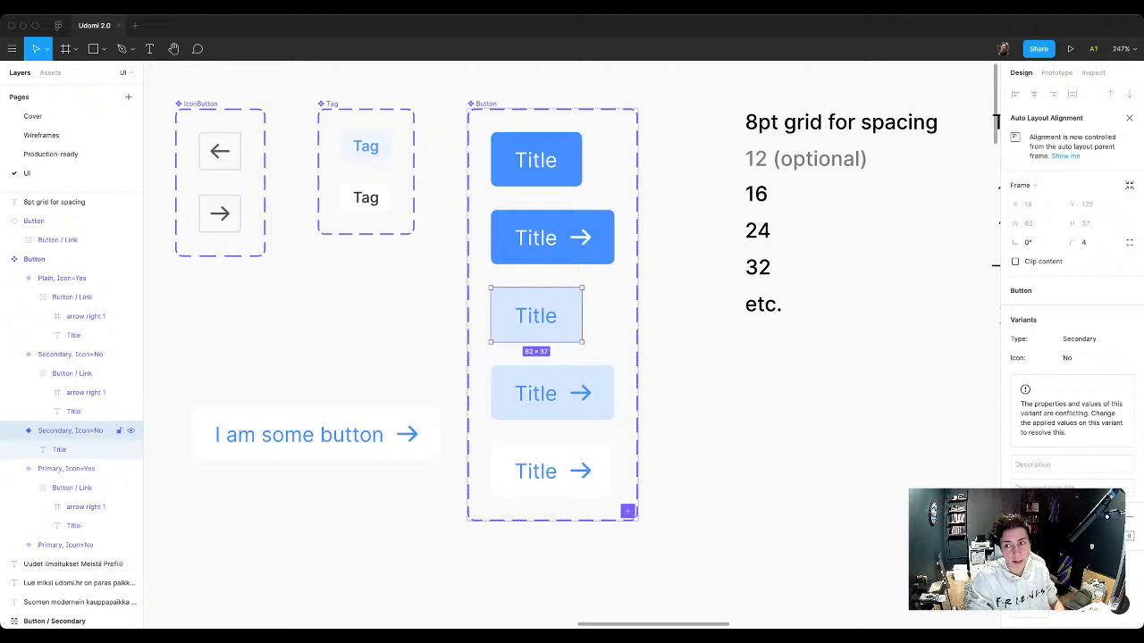
left_click(70, 354)
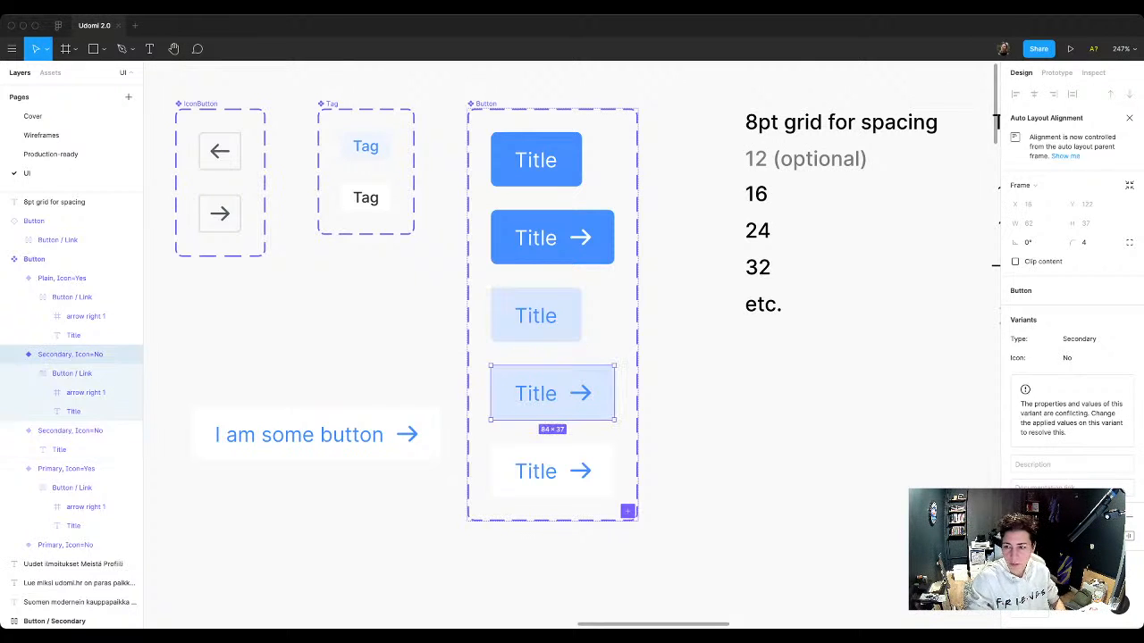
left_click(1084, 359)
type("Yes")
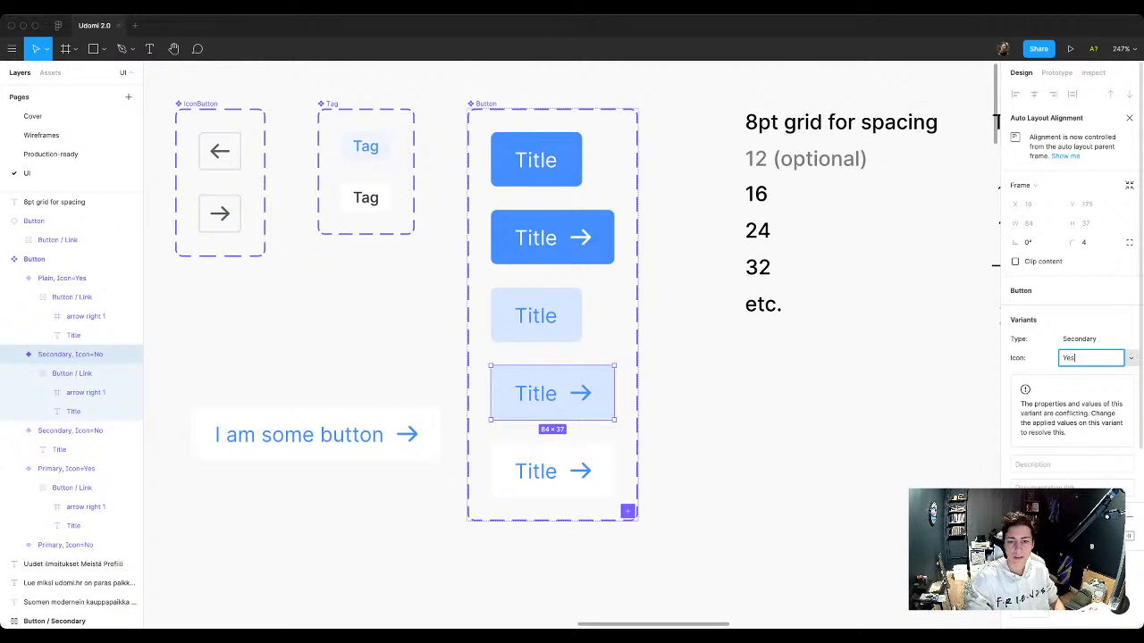
key("Return")
Step: Duplicate the Plain variant inside the Button component set
left_click(62, 278)
scroll(558, 307, "down", 1)
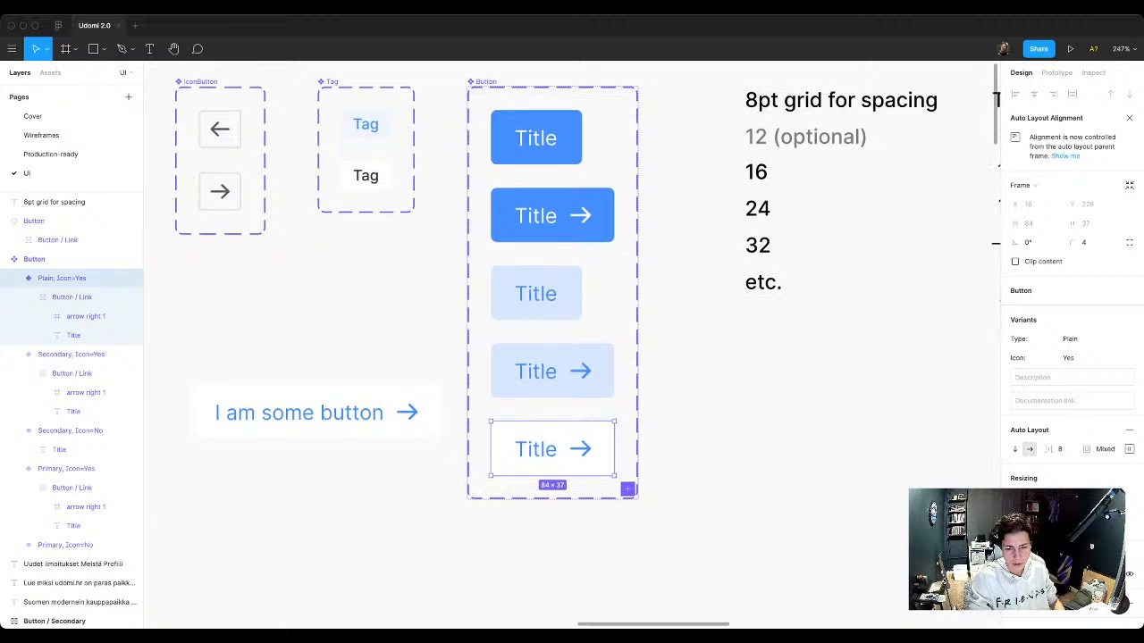
key("ctrl+d")
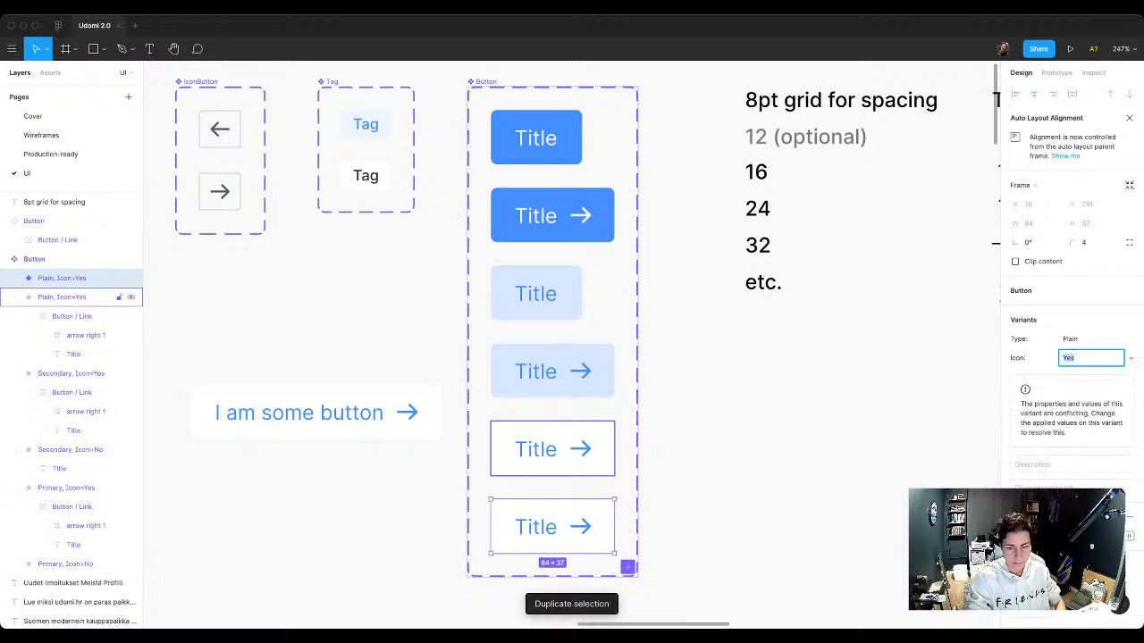
Step: Delete the arrow icon from the upper of the two Plain variants
key("Return")
key("Return")
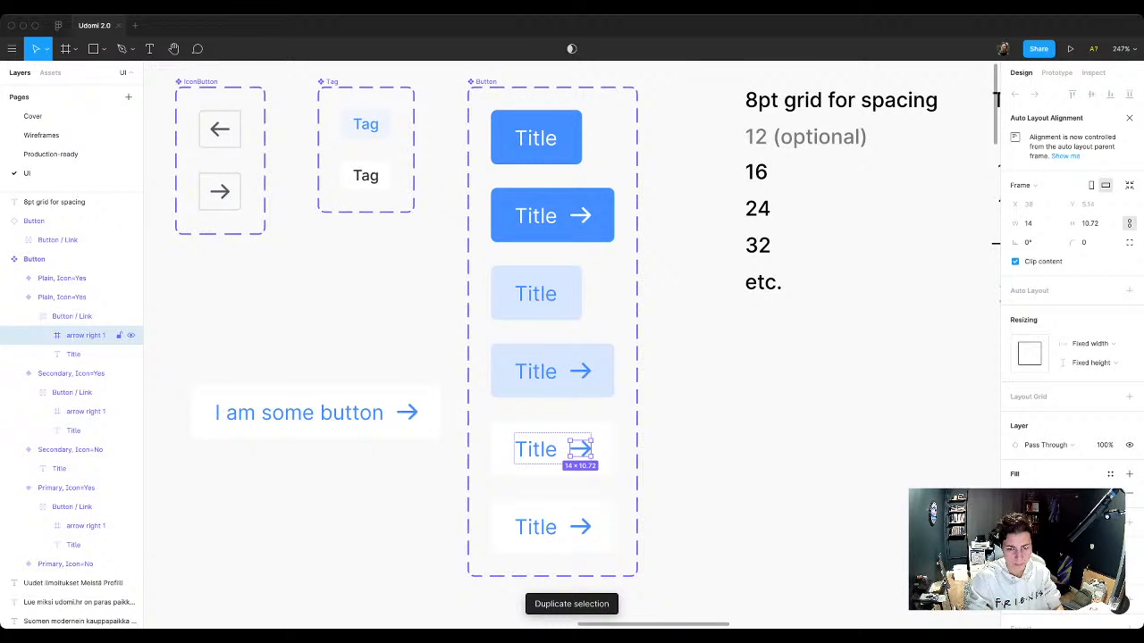
key("shift+Return")
key("shift+Return")
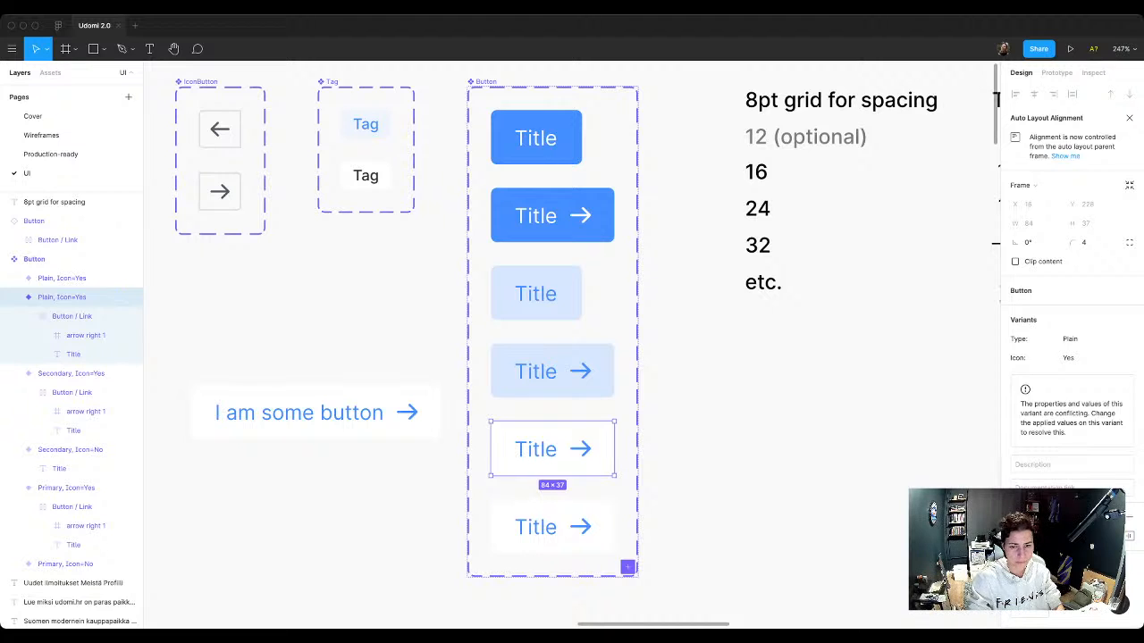
key("Return")
key("Return")
key("Delete")
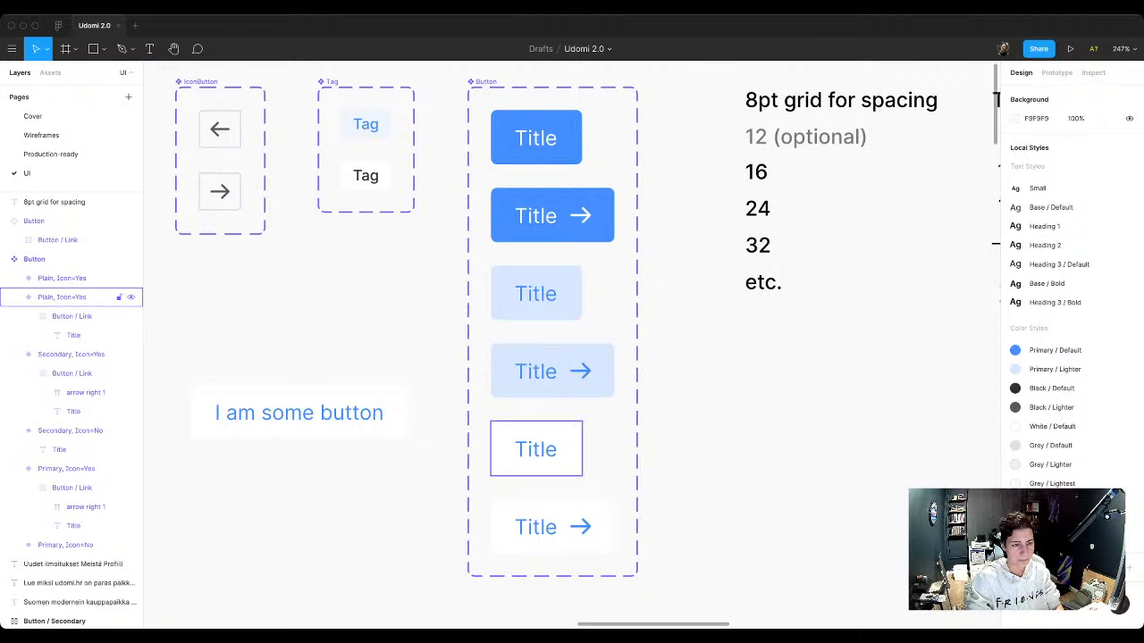
Step: Set the Icon property of the Plain variant without an arrow to No
left_click(536, 449, "super")
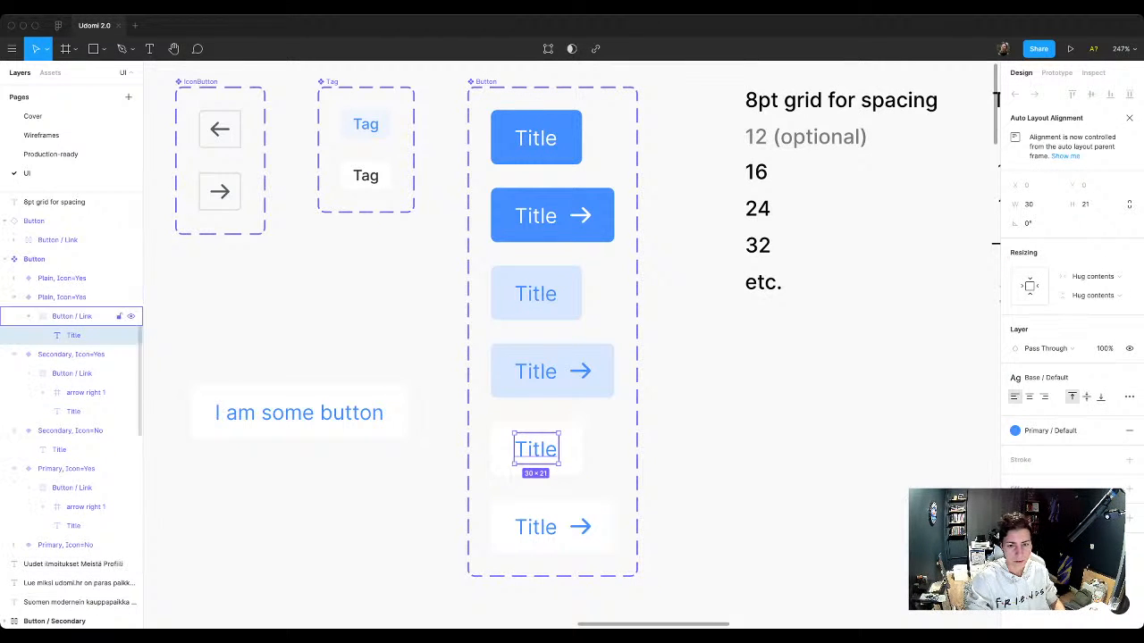
left_click(436, 447)
left_click(536, 450)
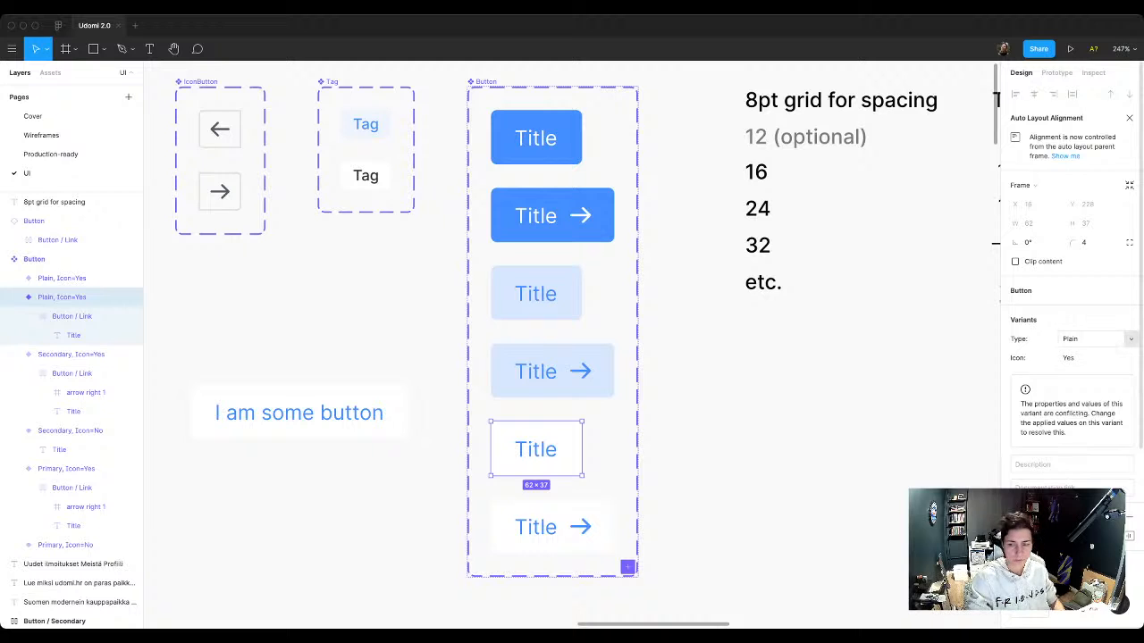
left_click(1085, 358)
type("No")
key("Return")
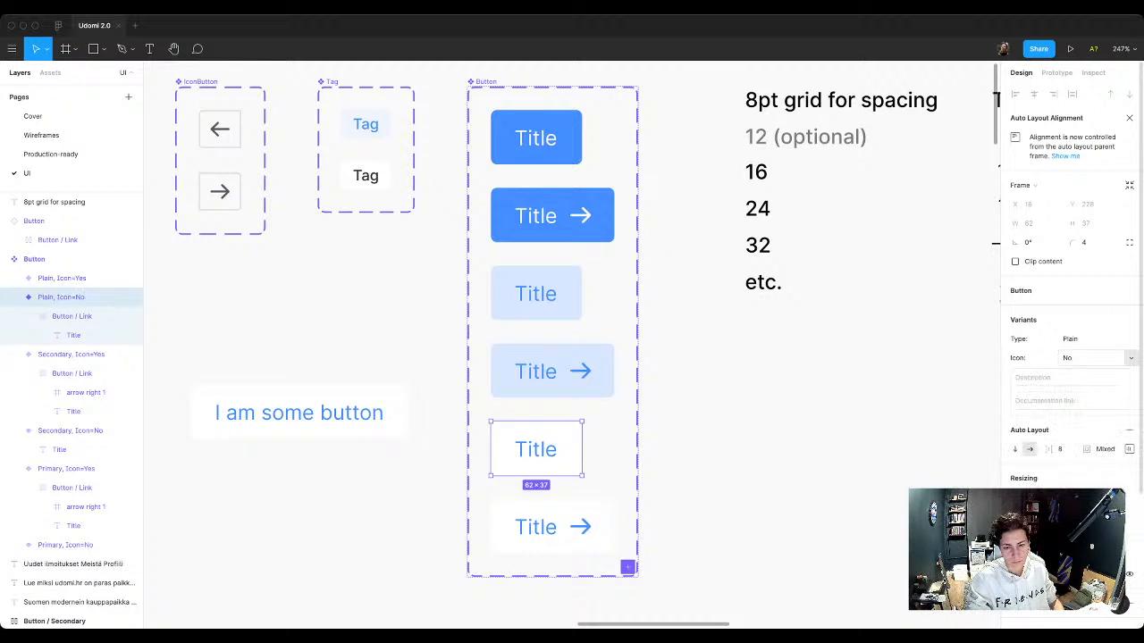
left_click(552, 528)
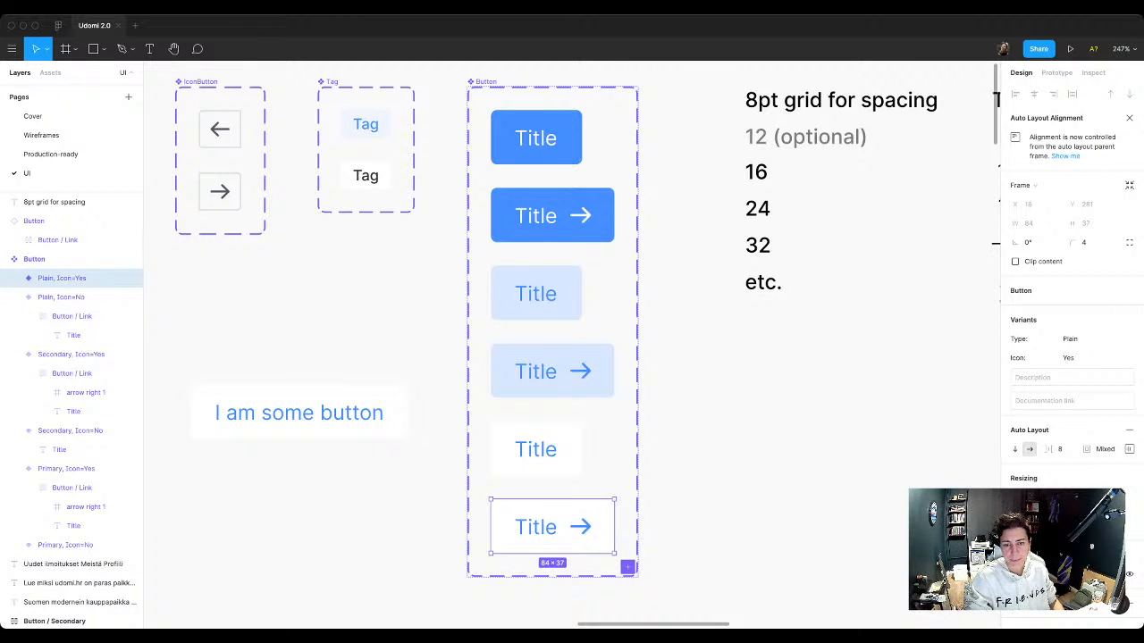
left_click(436, 447)
Step: Turn on the icon of the "I am some button" test instance and switch its Type to Secondary
left_click(300, 412)
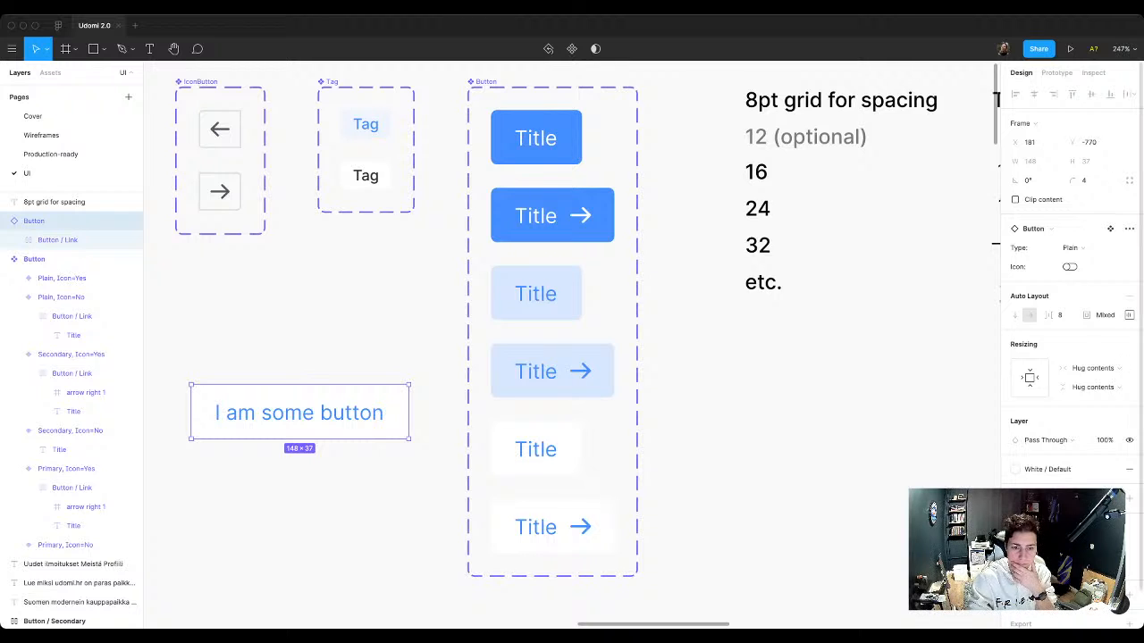
left_click(1070, 267)
left_click(1070, 267)
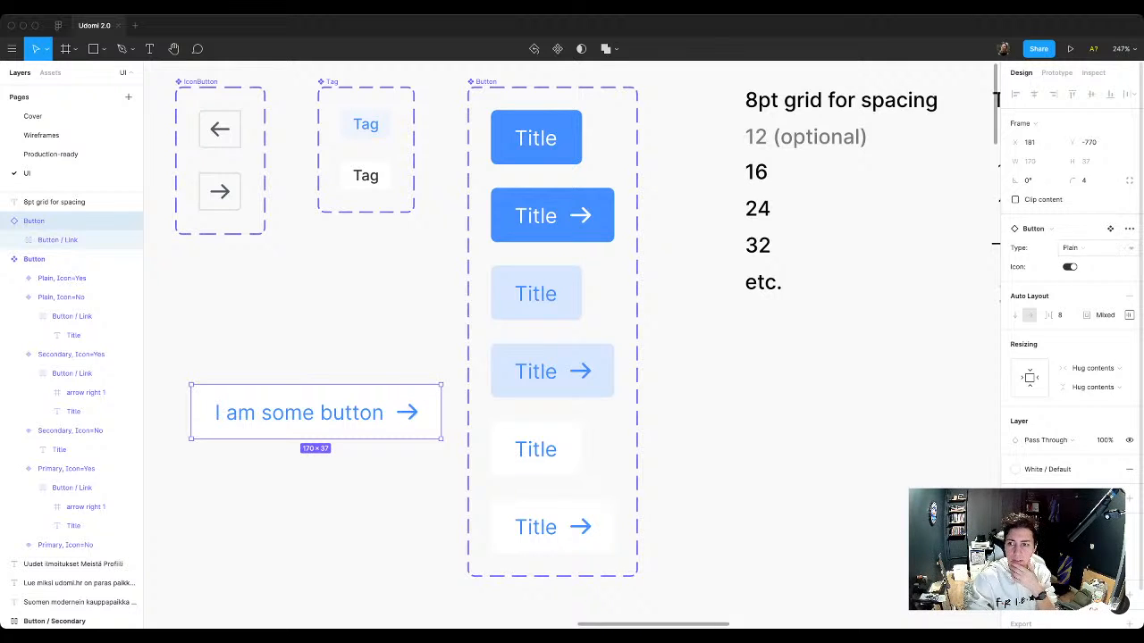
left_click(1072, 248)
left_click(1077, 235)
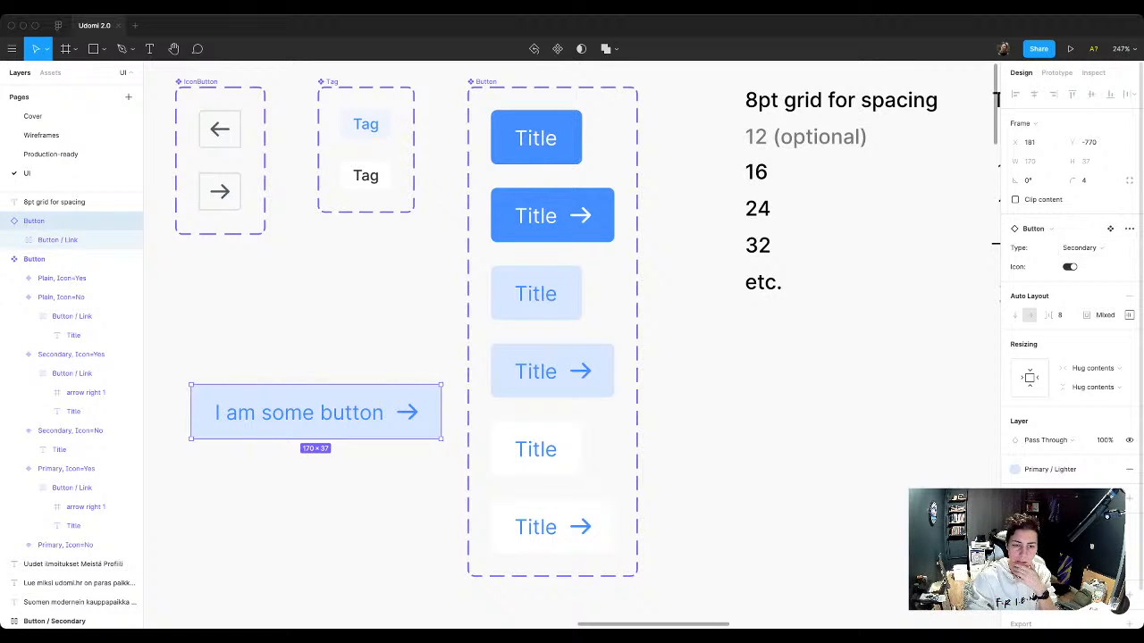
Step: Toggle the test instance's icon, change its Type to Primary and turn its icon off
left_click(1070, 266)
left_click(1070, 267)
left_click(1070, 267)
left_click(1070, 267)
left_click(1079, 248)
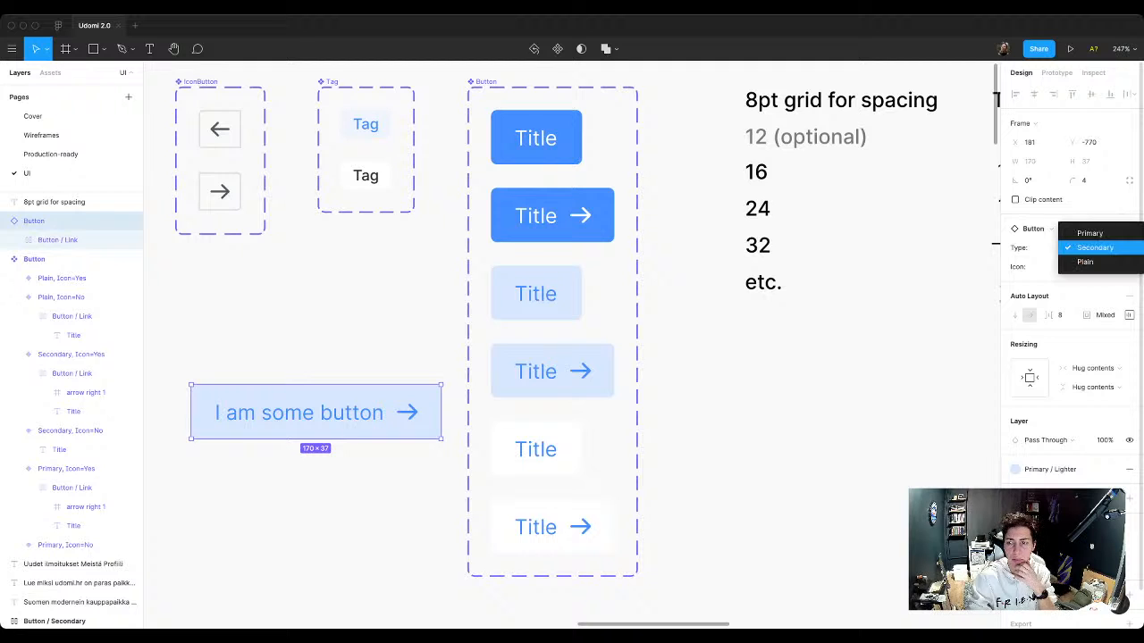
left_click(1077, 232)
Step: Toggle the icon of the Primary test instance again and delete the "I am some button" instance
left_click(1070, 266)
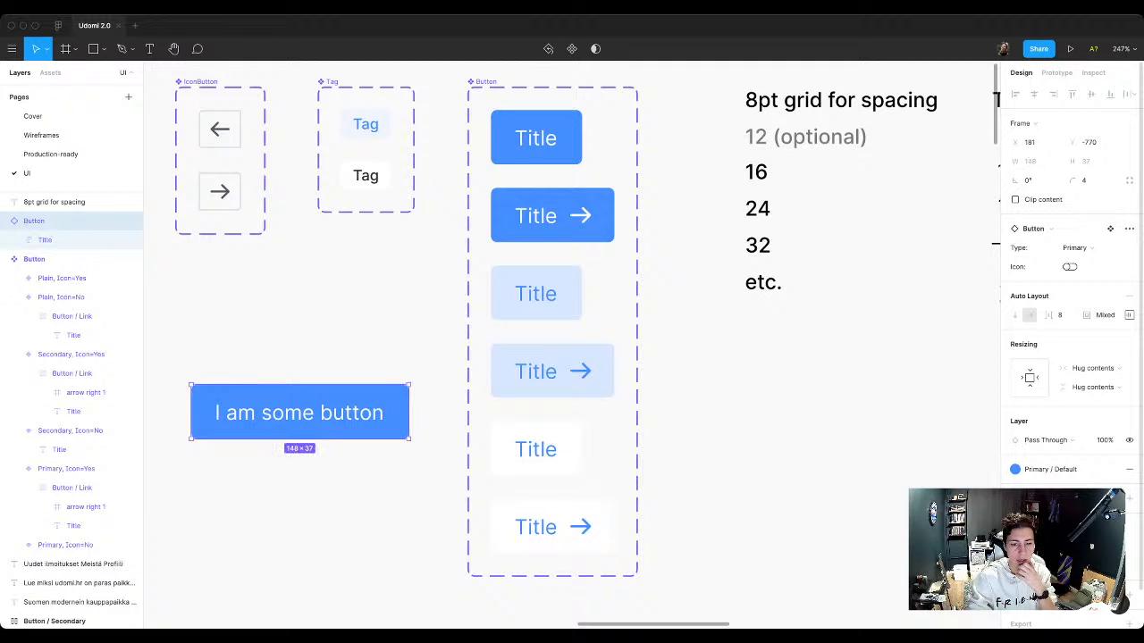
left_click(1070, 267)
left_click(1069, 267)
left_click(1069, 266)
left_click(1069, 267)
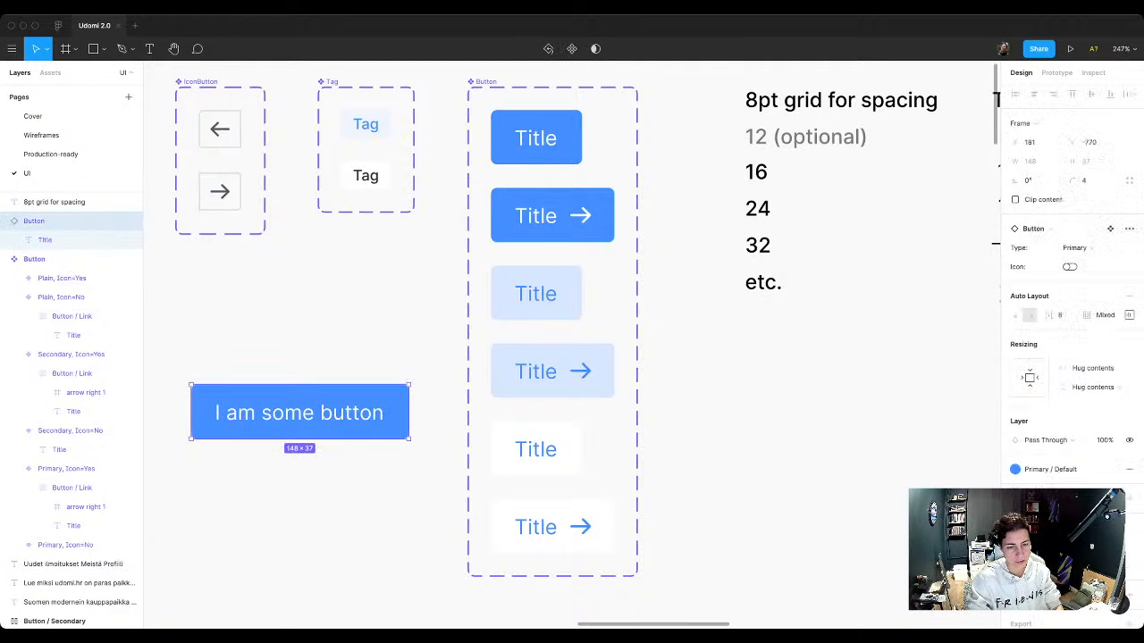
key("Delete")
Step: Copy the Plain button with an arrow from the component set into the "Najnovniji oglasi pasa" row of the landing page
scroll(572, 340, "down", 6)
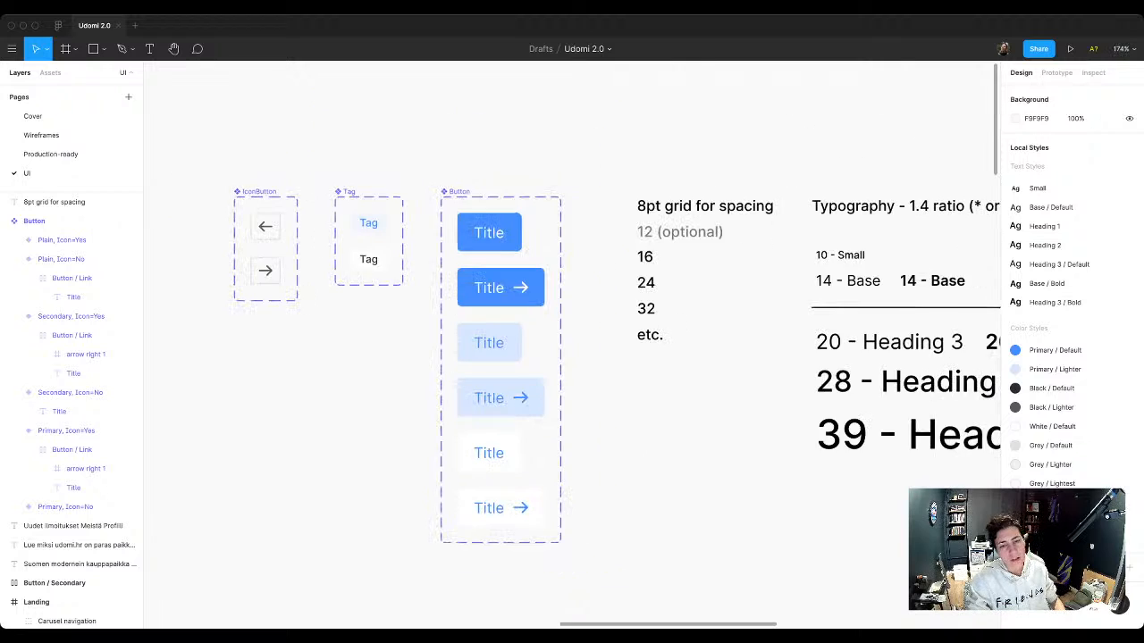
scroll(402, 340, "down", 2)
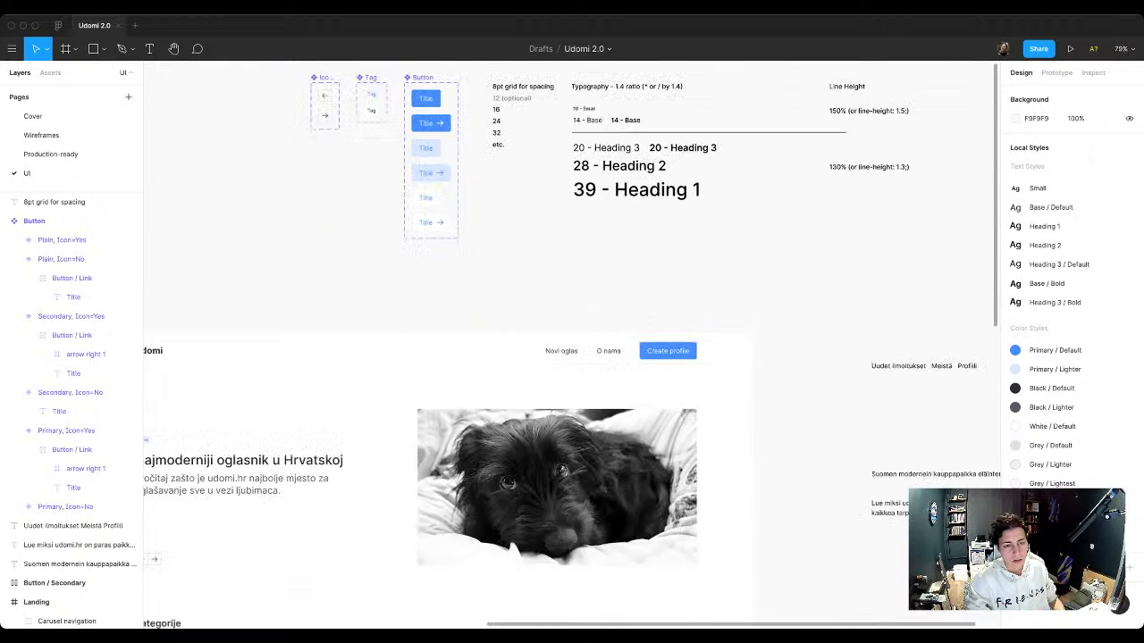
scroll(402, 339, "down", 2)
scroll(402, 340, "down", 1)
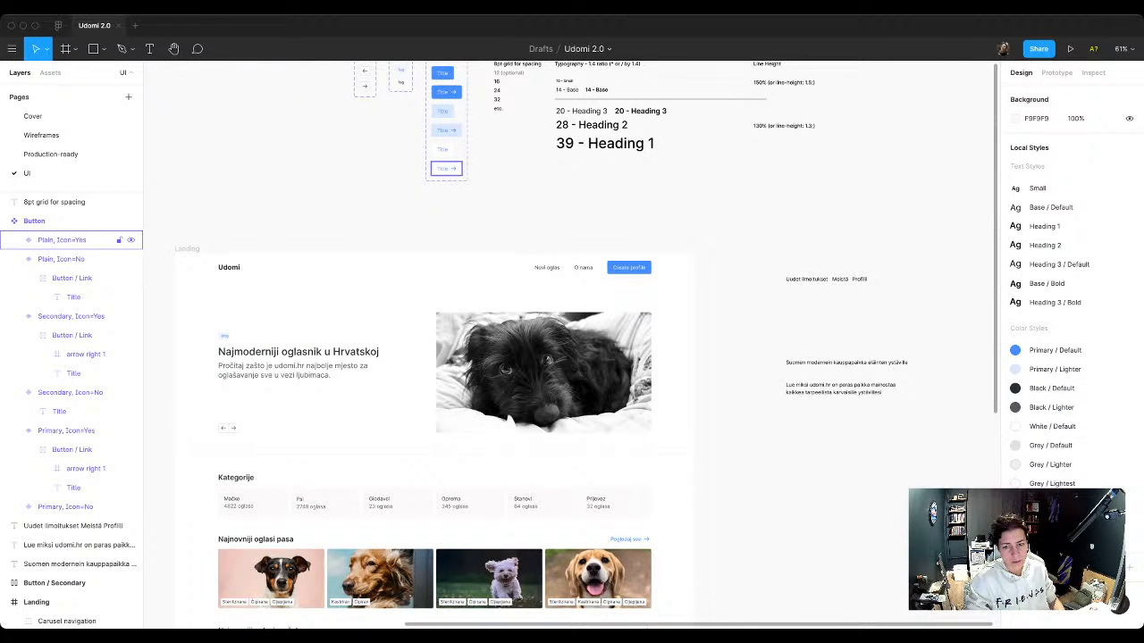
left_click_drag(446, 168, 739, 556)
scroll(739, 556, "down", 3)
scroll(572, 340, "down", 1)
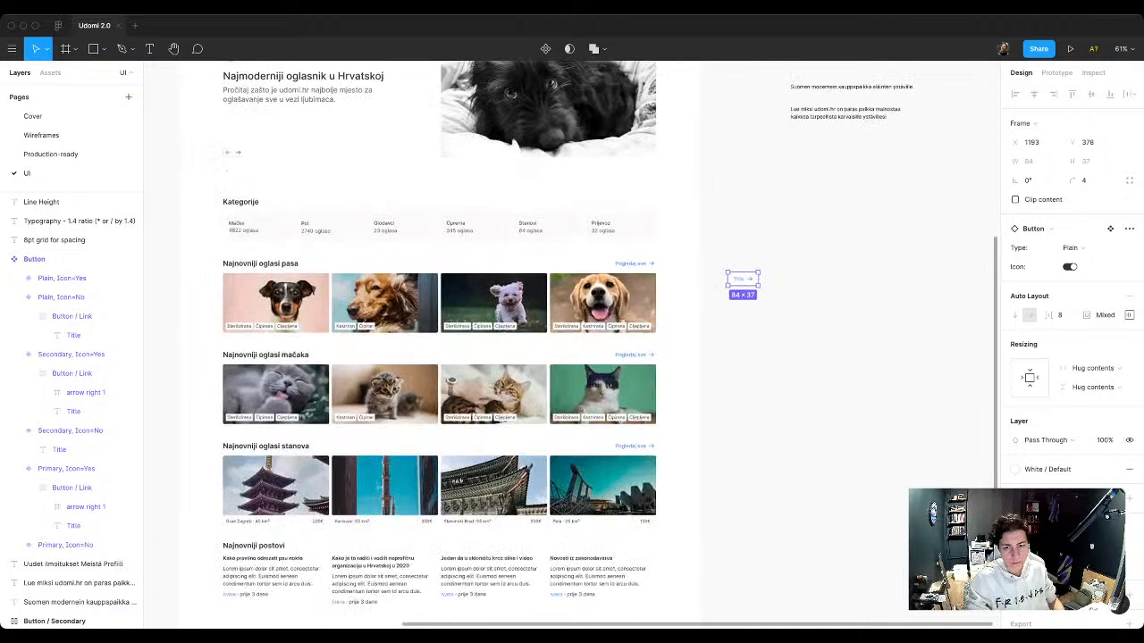
scroll(692, 259, "up", 4)
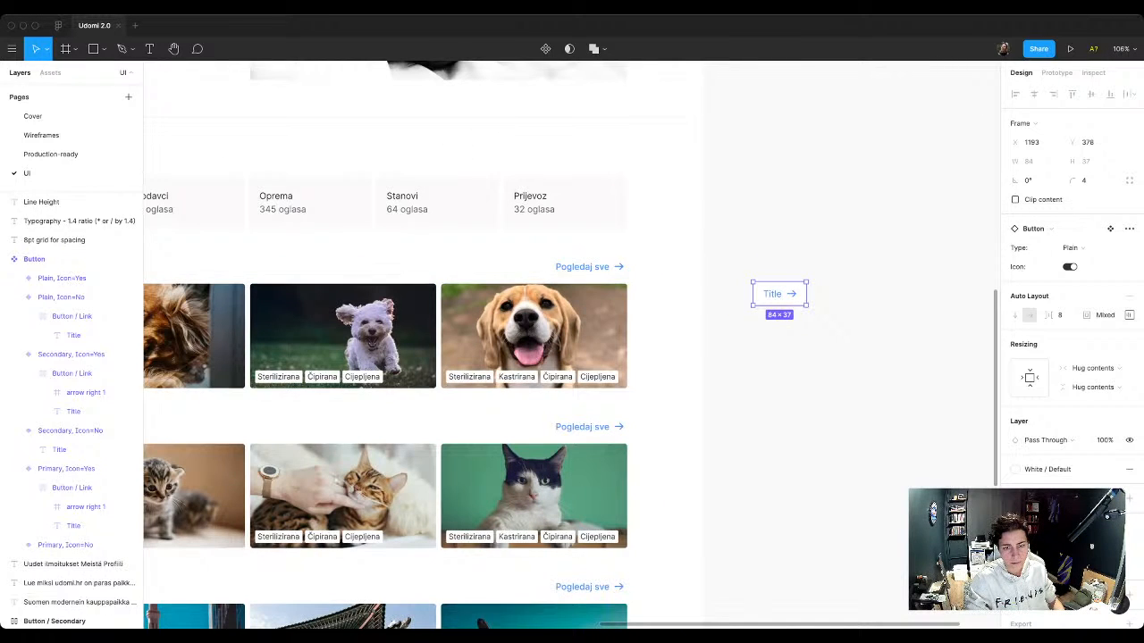
left_click_drag(784, 294, 582, 267)
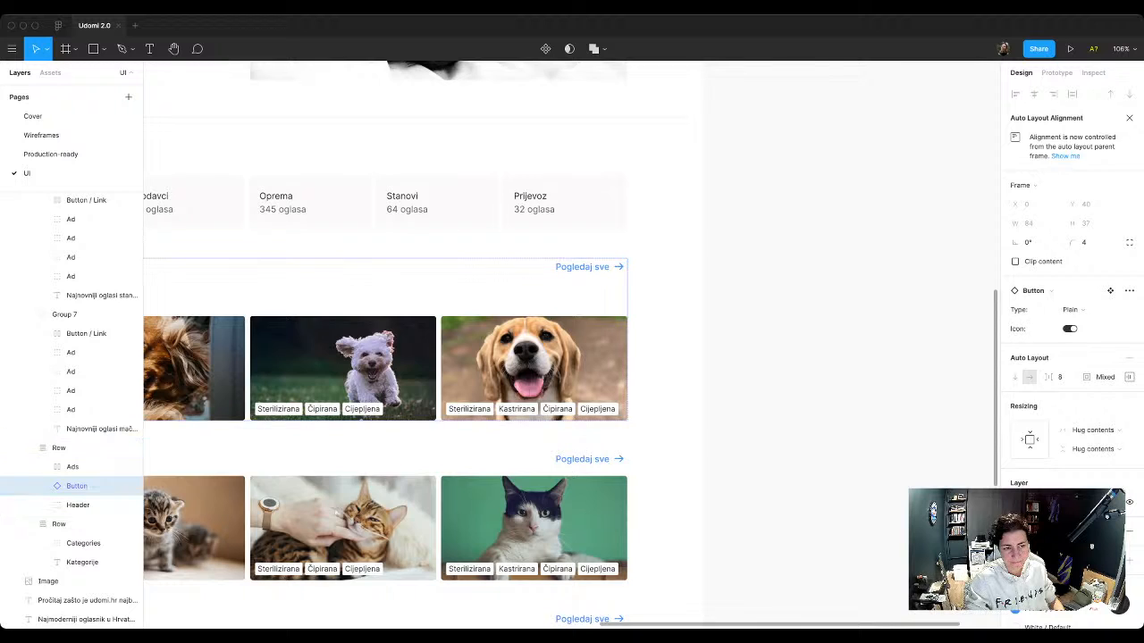
Step: Move the new Button instance into the row's Header group, just beside the existing "Pogledaj sve" link
scroll(527, 357, "left", 5)
key("super+x")
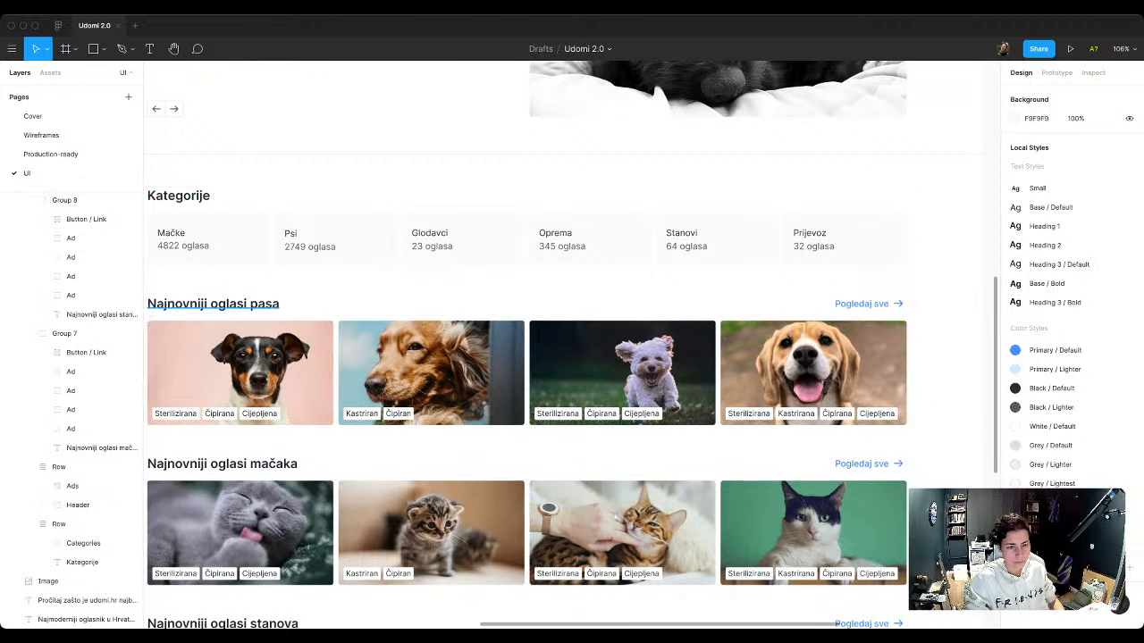
left_click(215, 305, "super")
key("super+v")
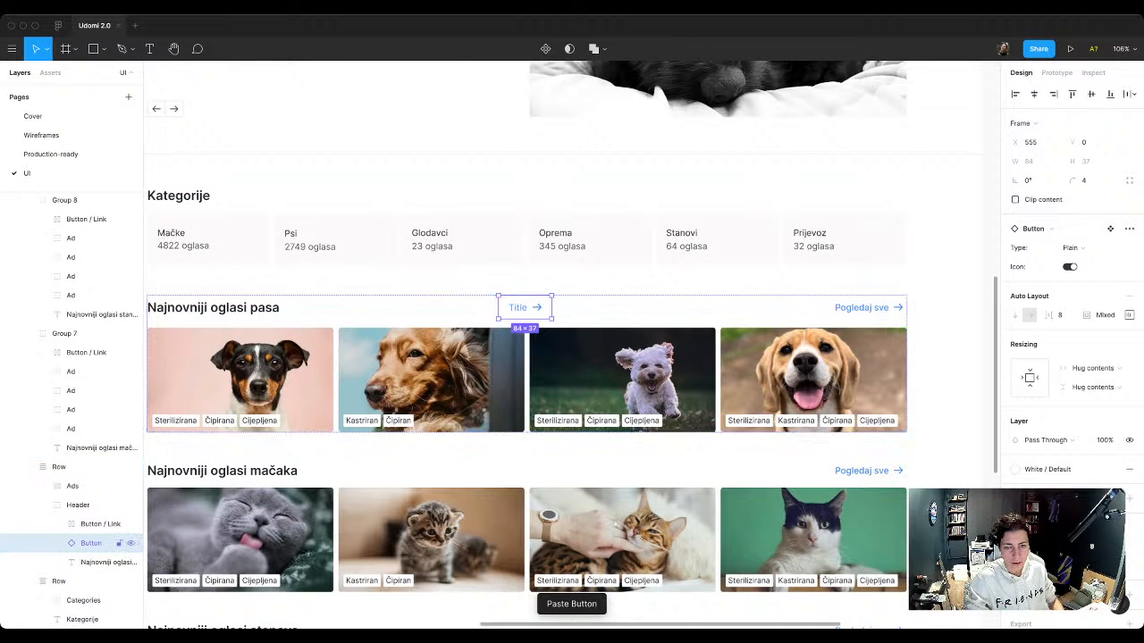
left_click_drag(524, 307, 791, 307)
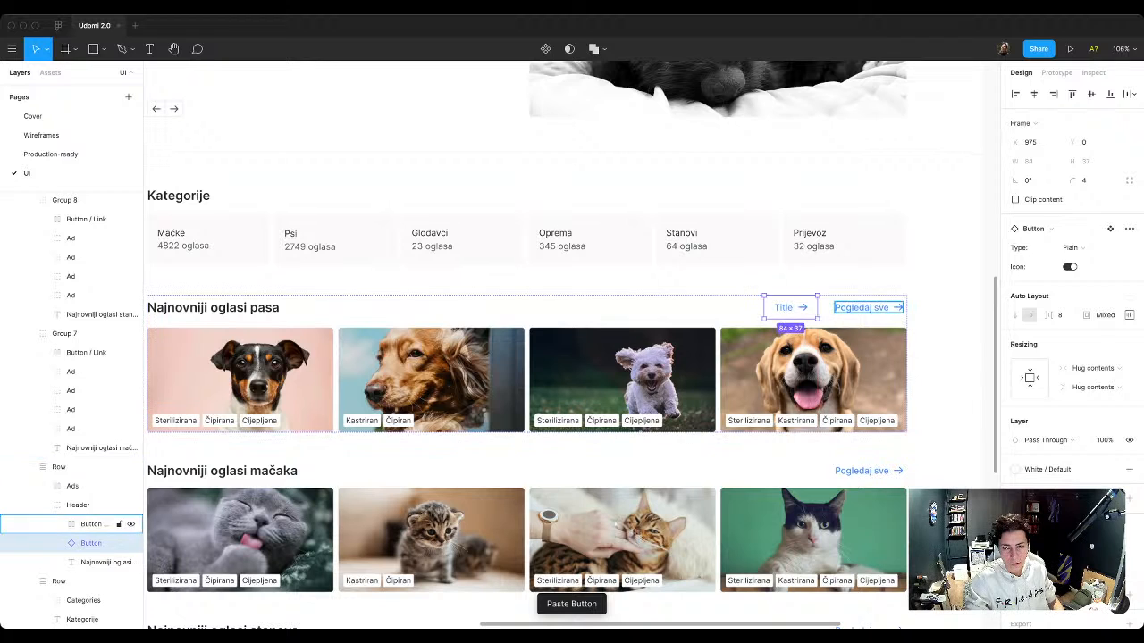
Step: Change the title of the new Button instance in the dog ads header to "Pogledaj sve"
left_click(864, 308)
double_click(783, 308)
double_click(783, 308)
type("Piog")
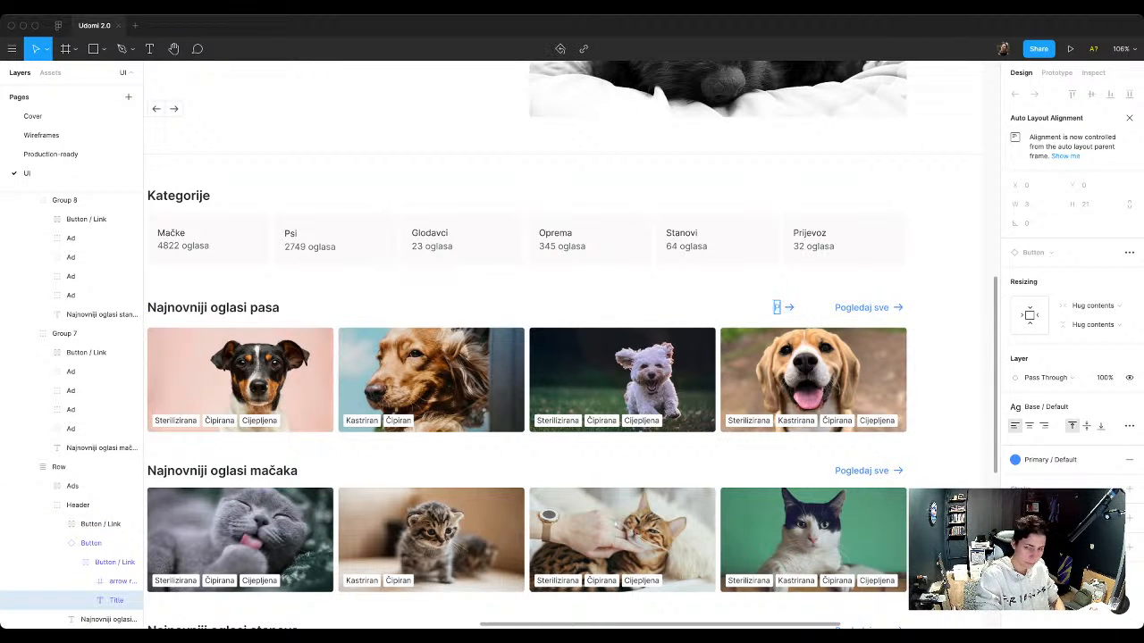
key("BackSpace")
key("BackSpace")
key("BackSpace")
key("BackSpace")
type("Pog")
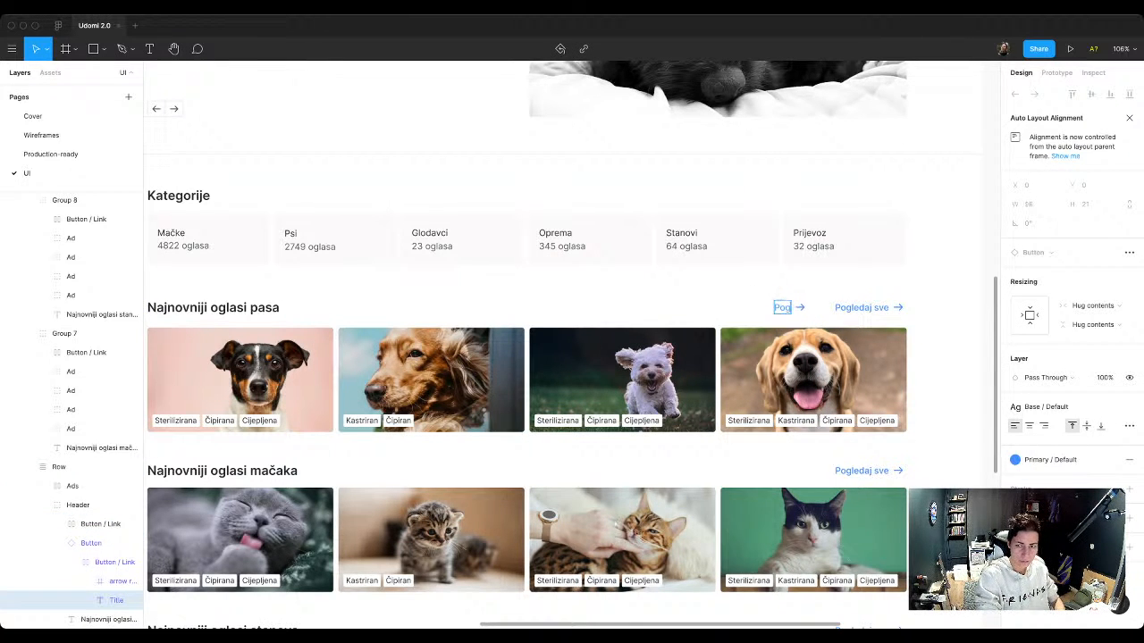
type("ledaj sve")
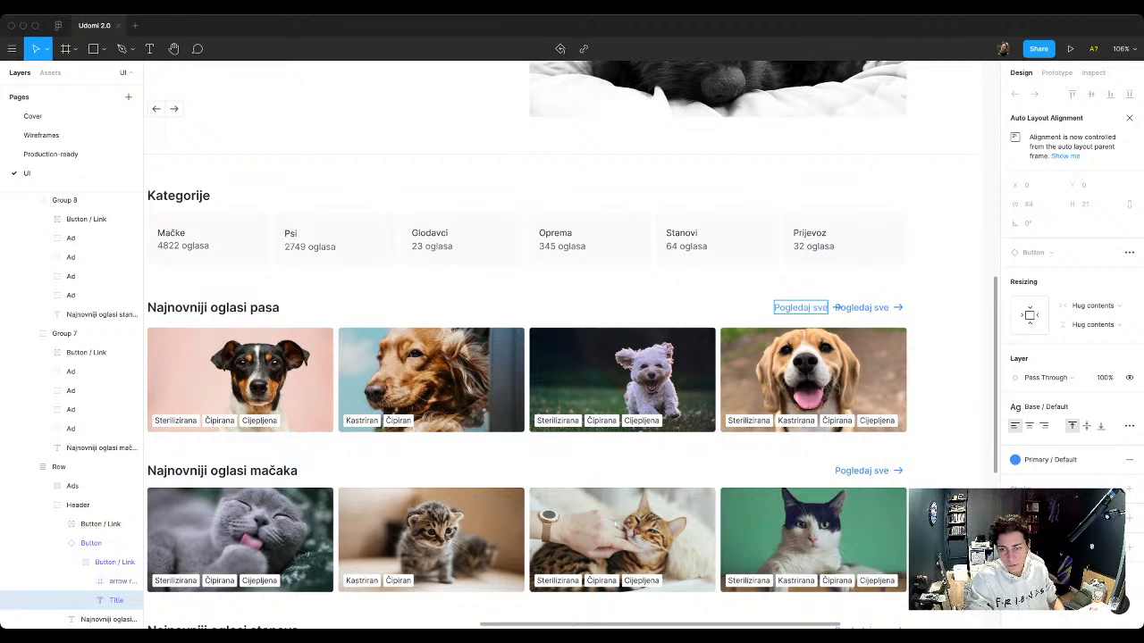
Step: Delete the old Button / Link from the dog ads header and move the new button to the row's right end, at about X 1067
left_click(100, 525)
key("Delete")
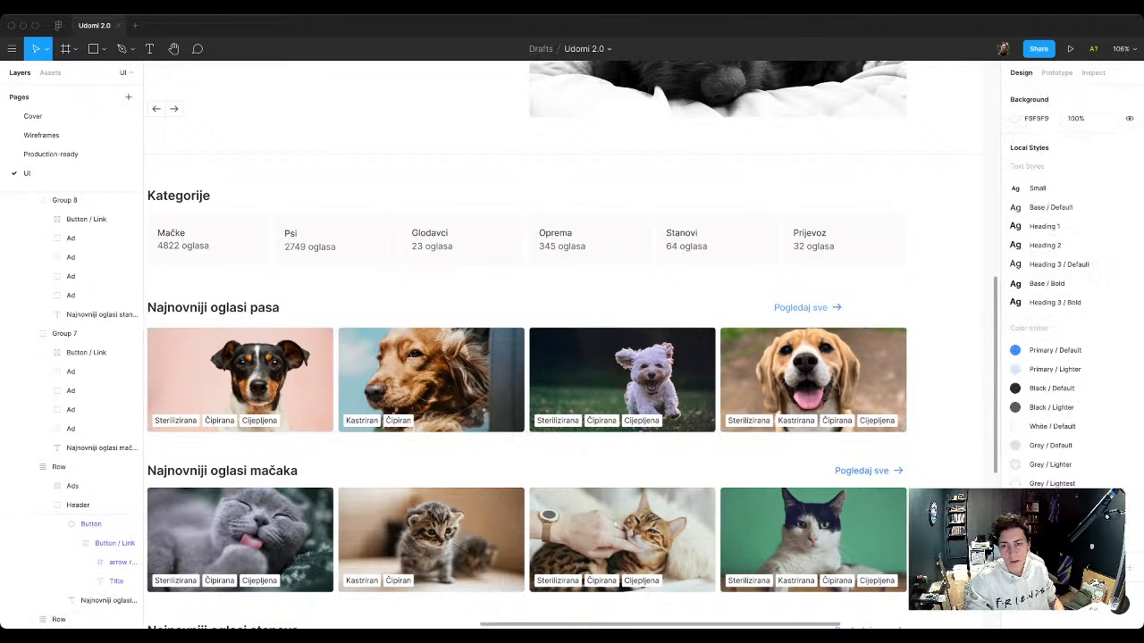
double_click(804, 308)
double_click(805, 307)
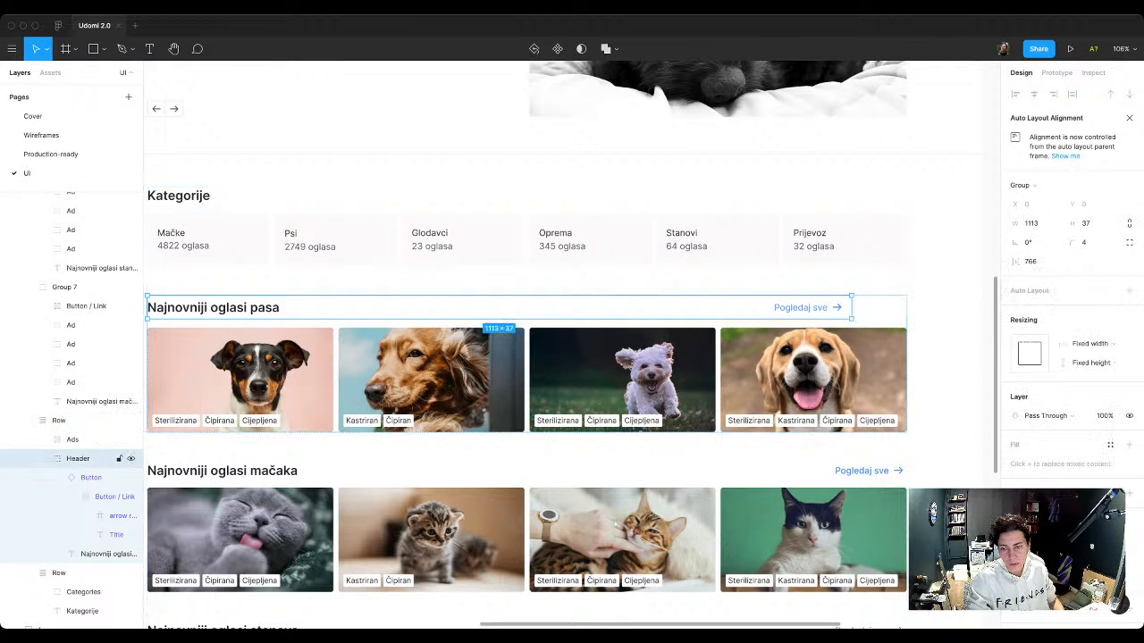
double_click(808, 308)
left_click_drag(807, 308, 865, 308)
scroll(949, 306, "up", 8)
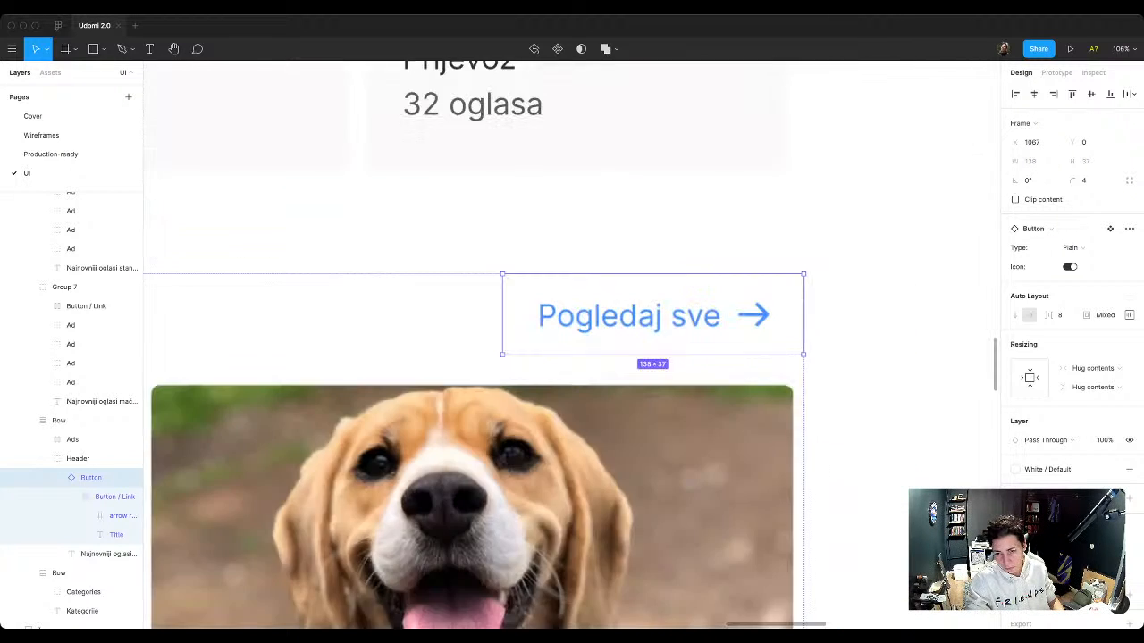
Step: Set the item spacing of the dog row's Ads frame to Space between
scroll(719, 344, "down", 10)
left_click(81, 440)
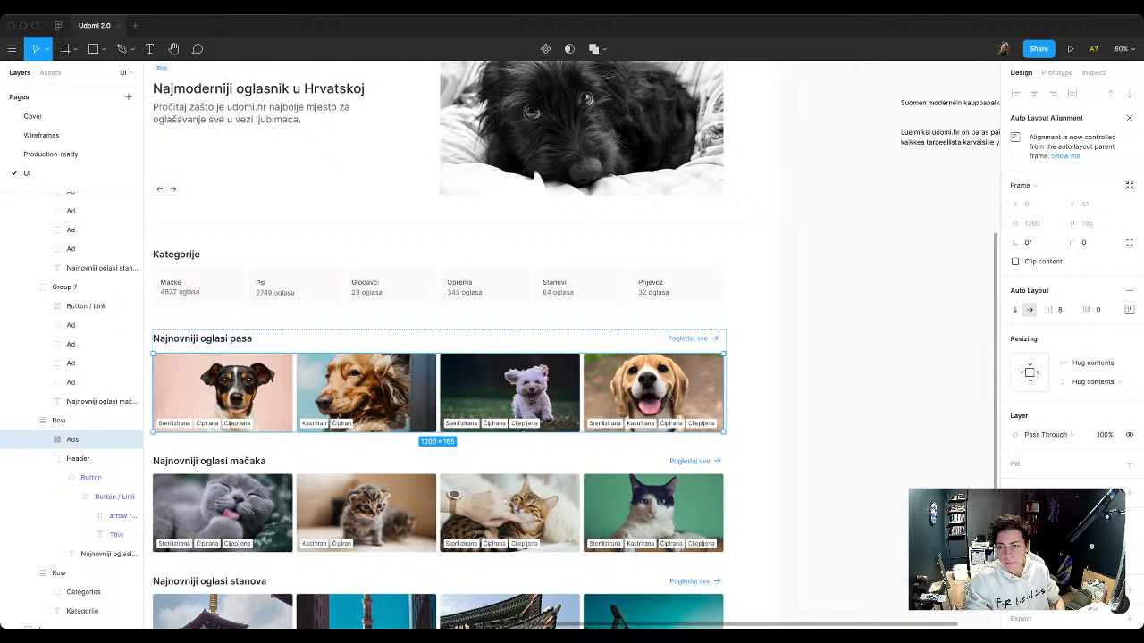
left_click(1129, 309)
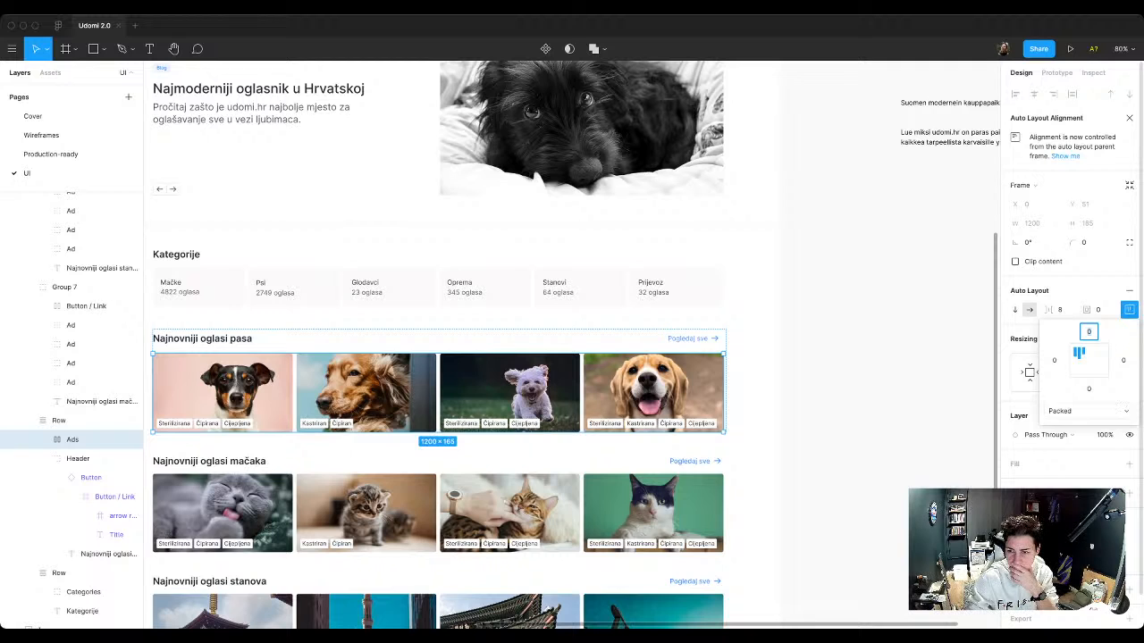
left_click(1060, 411)
left_click(1072, 426)
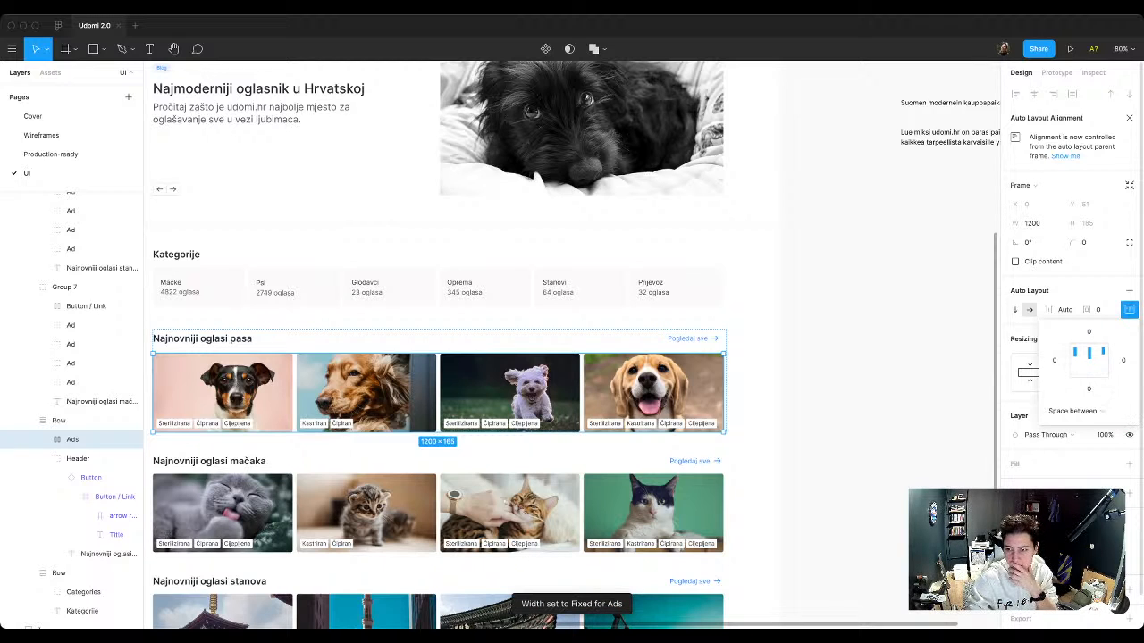
left_click(1073, 411)
left_click(1077, 396)
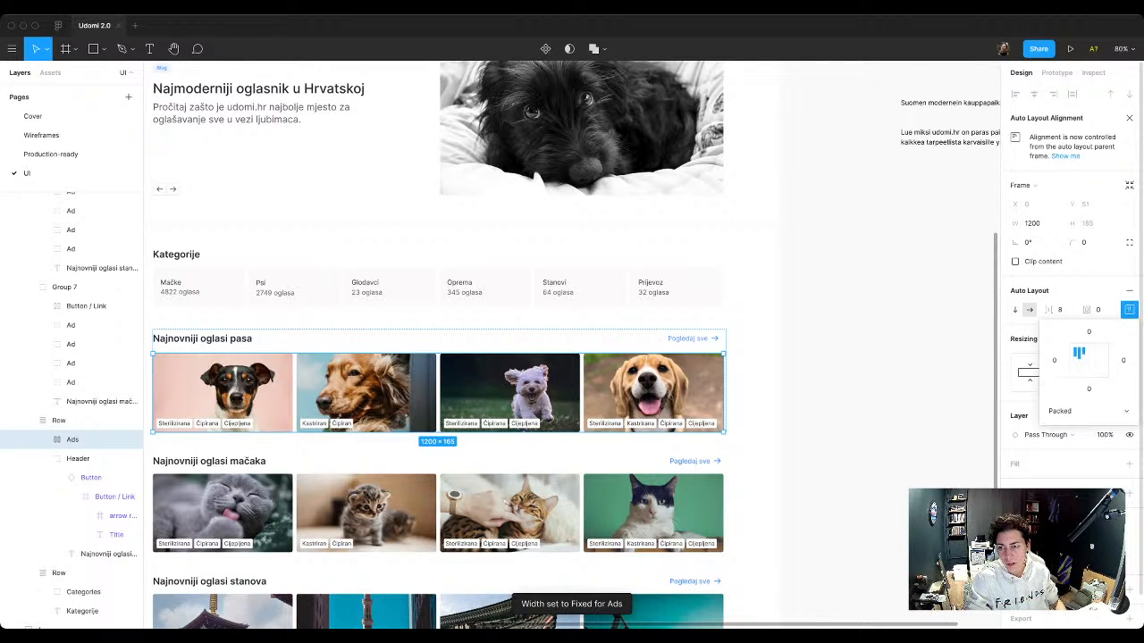
left_click(1060, 411)
left_click(1072, 426)
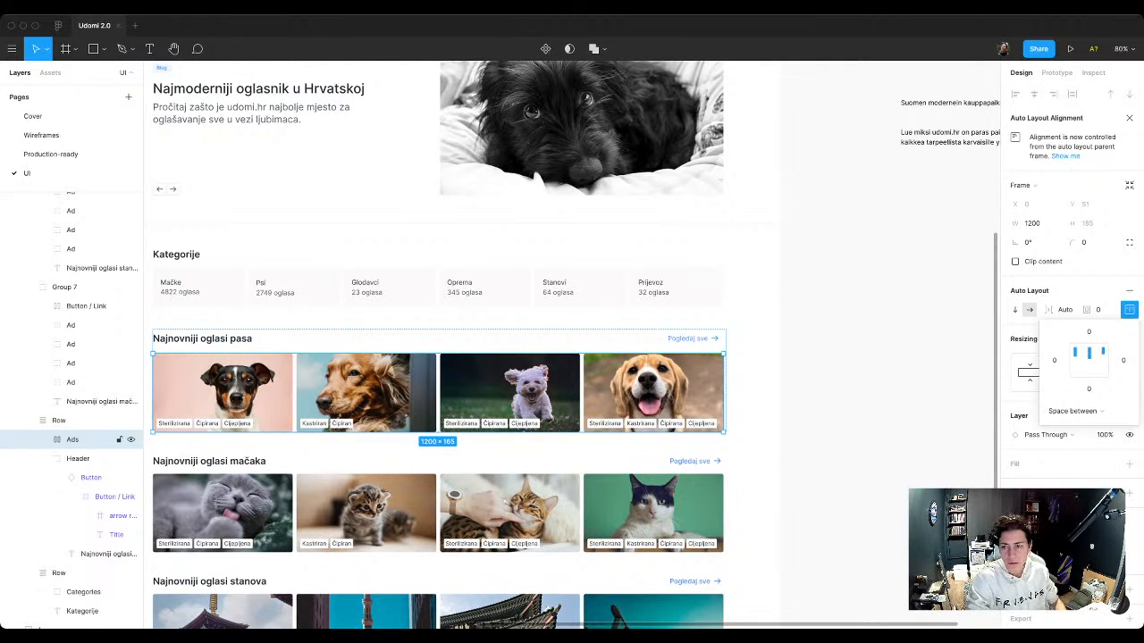
Step: Set the horizontal resizing of the Ads frame to Fill container
left_click(1064, 310)
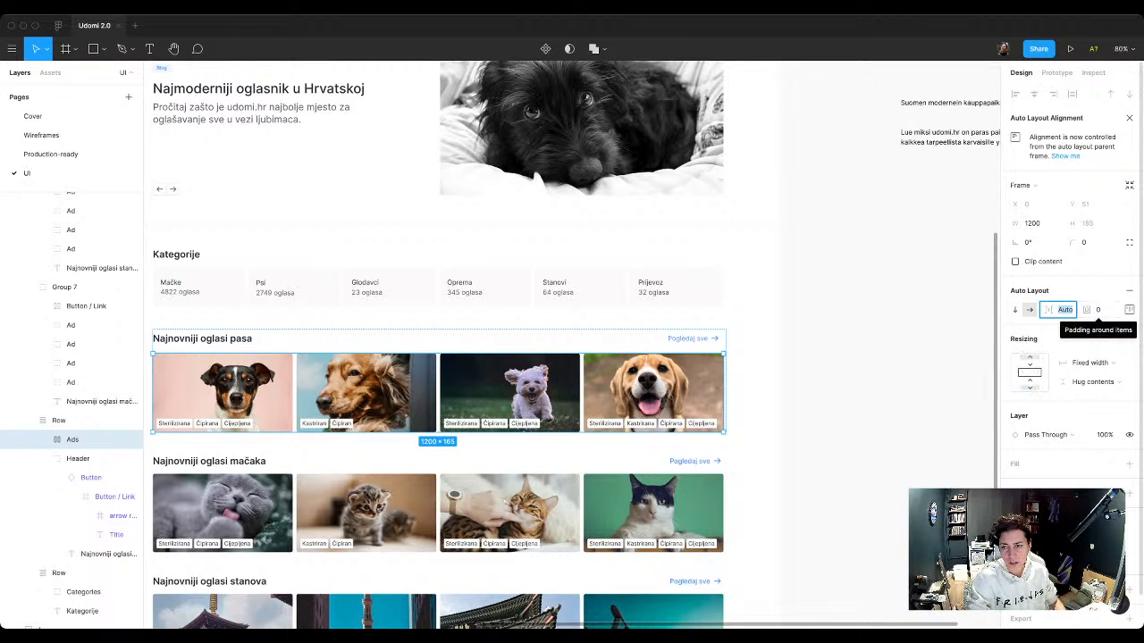
left_click(1090, 363)
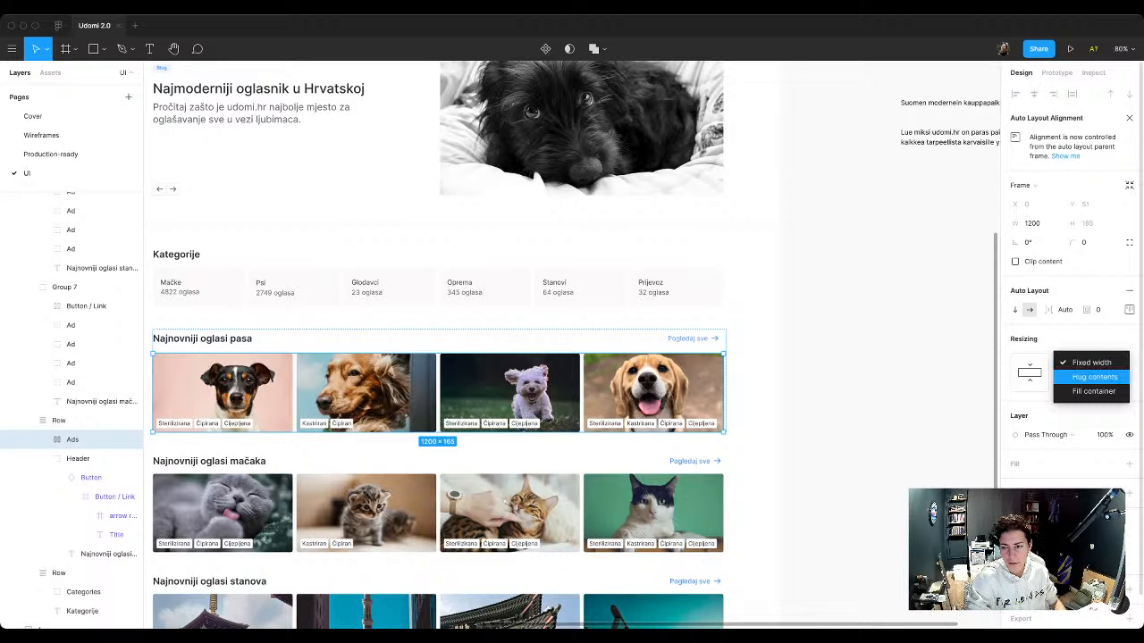
left_click(1094, 391)
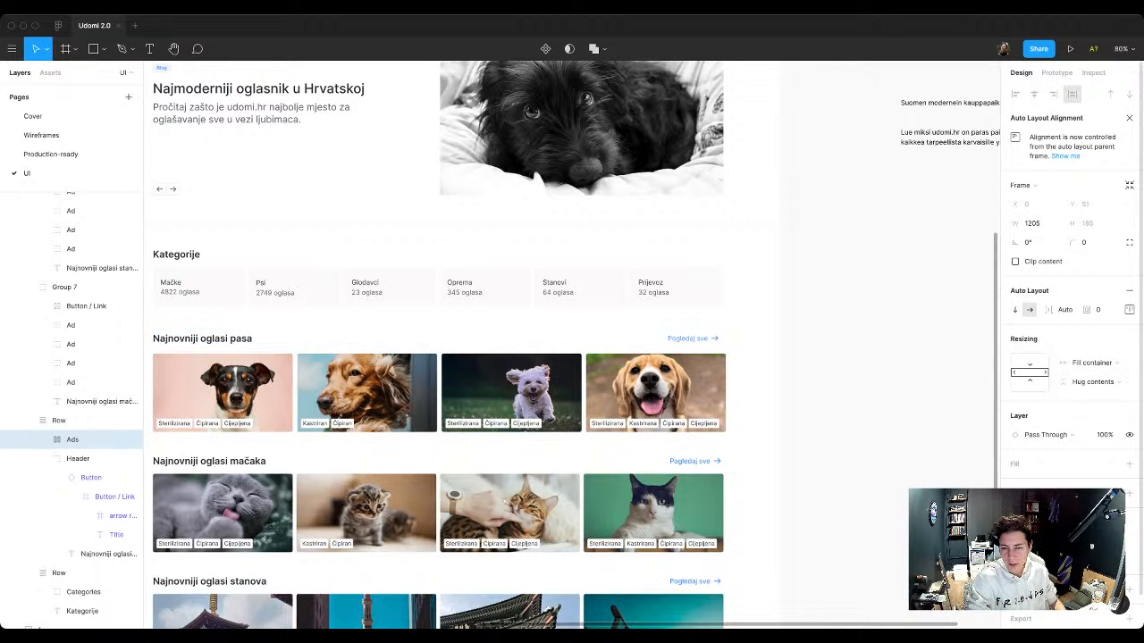
key("Escape")
Step: Try applying the Base / Bold text style to the title of the dog row's "Pogledaj sve" button instance
scroll(572, 344, "down", 1)
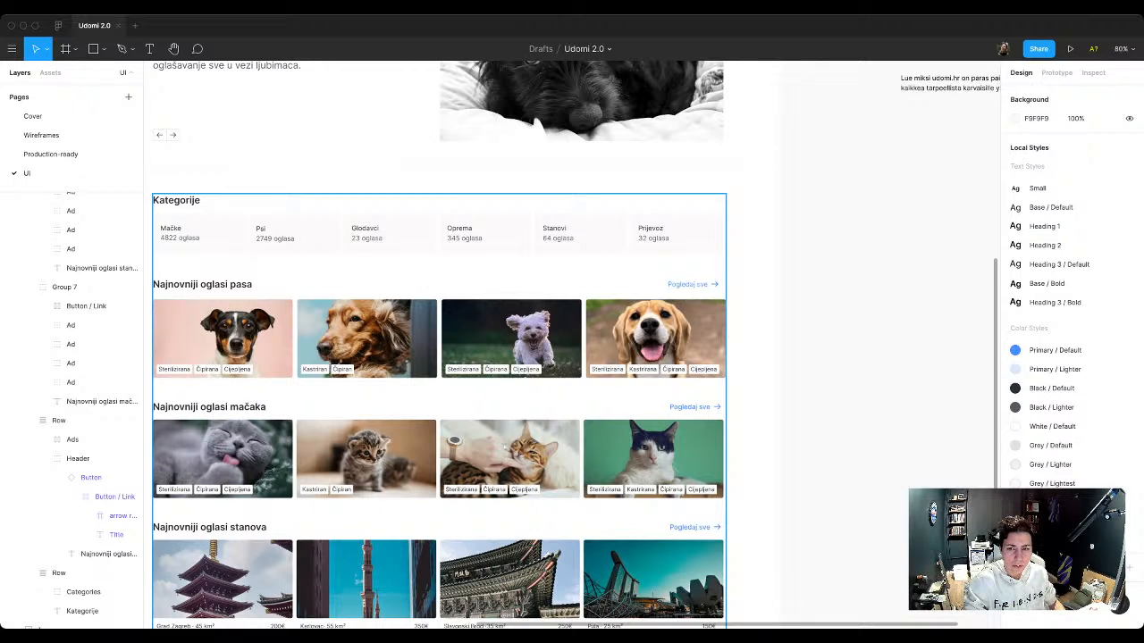
left_click(688, 284, "super")
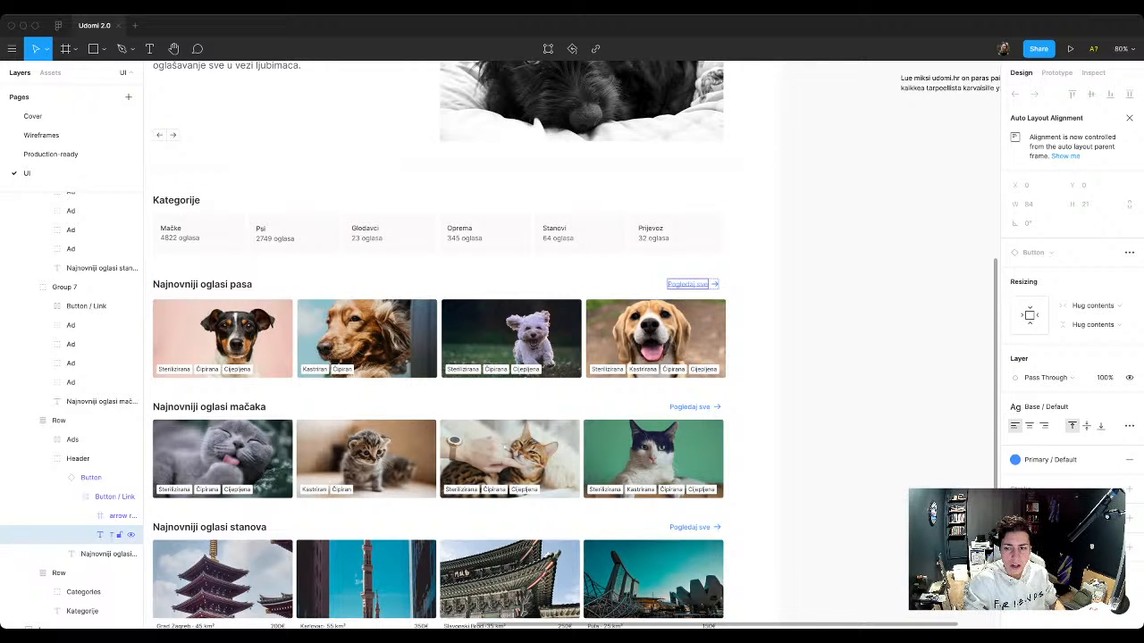
left_click(1057, 408)
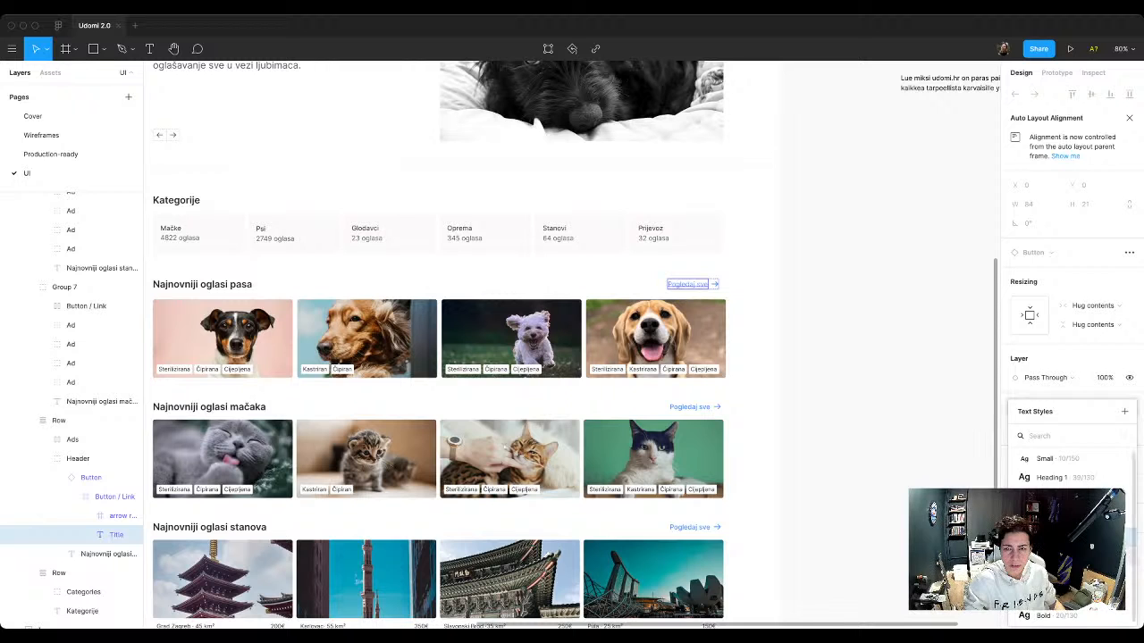
left_click(1056, 545)
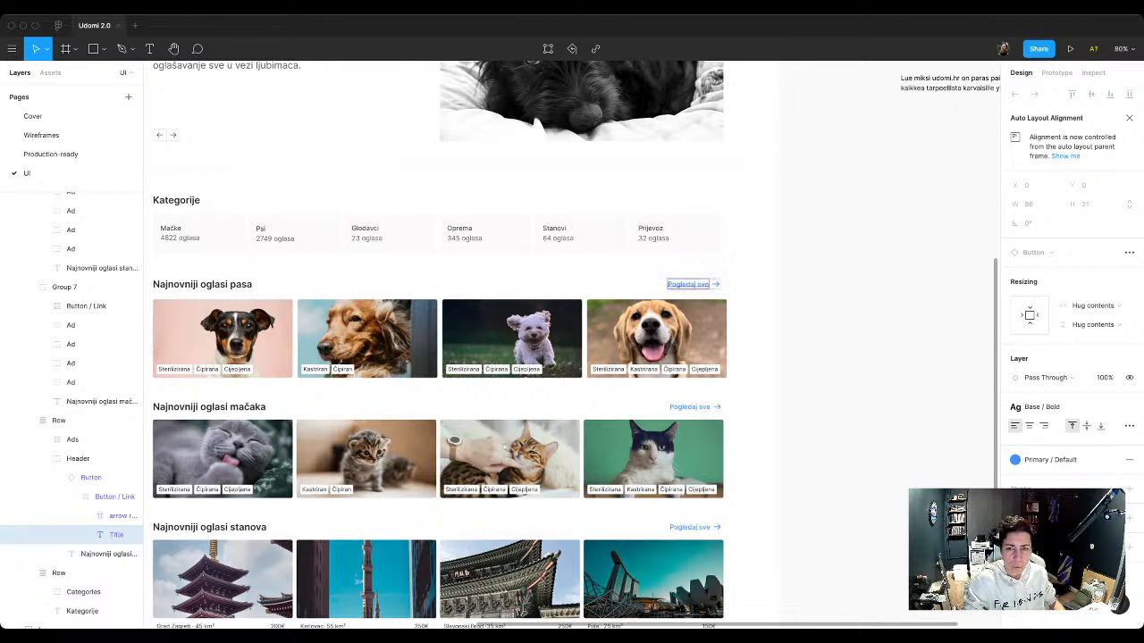
key("super+z")
Step: Apply the Base / Bold text style to the titles of the three arrow-icon variants in the Button component set
scroll(608, 344, "up", 8)
scroll(481, 361, "up", 6)
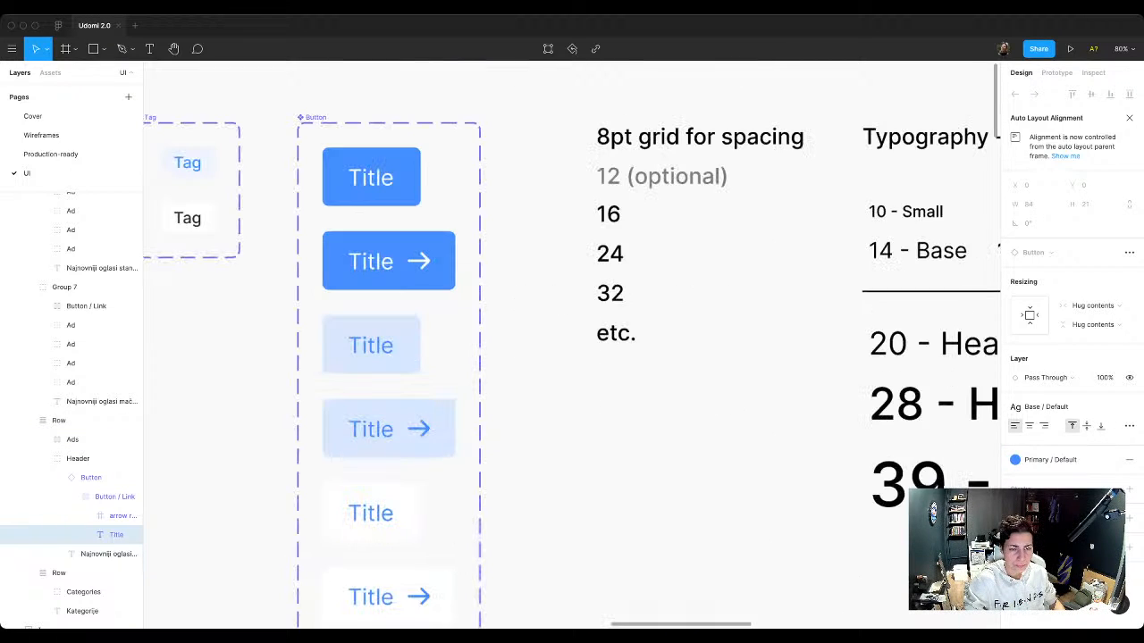
scroll(394, 344, "down", 3)
scroll(393, 344, "up", 2)
scroll(393, 344, "down", 1)
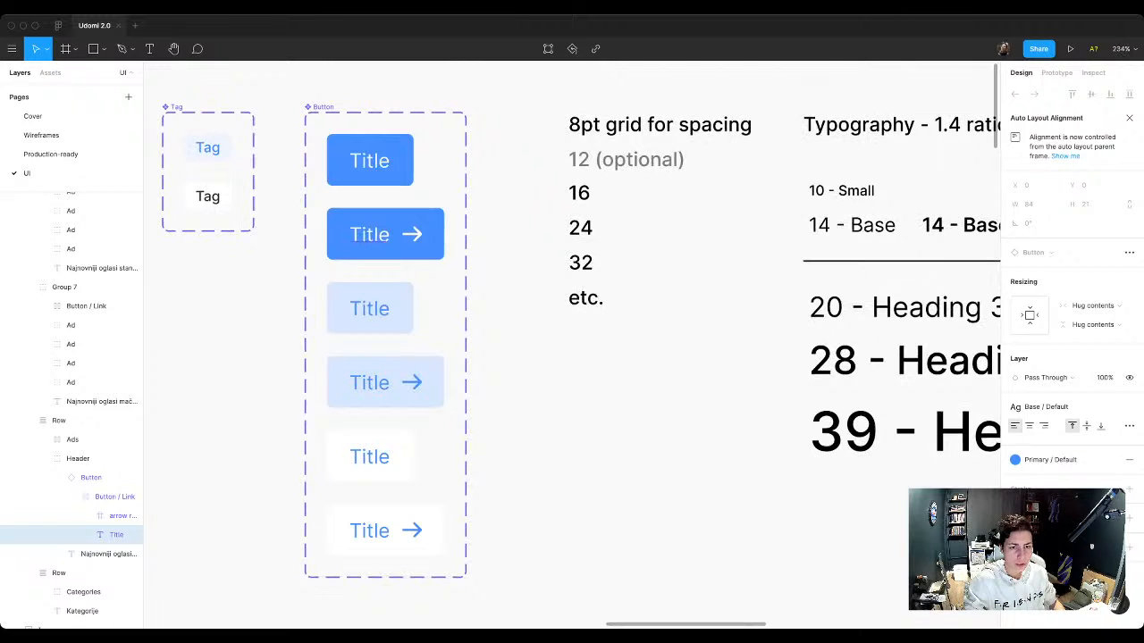
left_click(369, 235, "super")
left_click(369, 383, "shift+super")
left_click(369, 531, "shift+super")
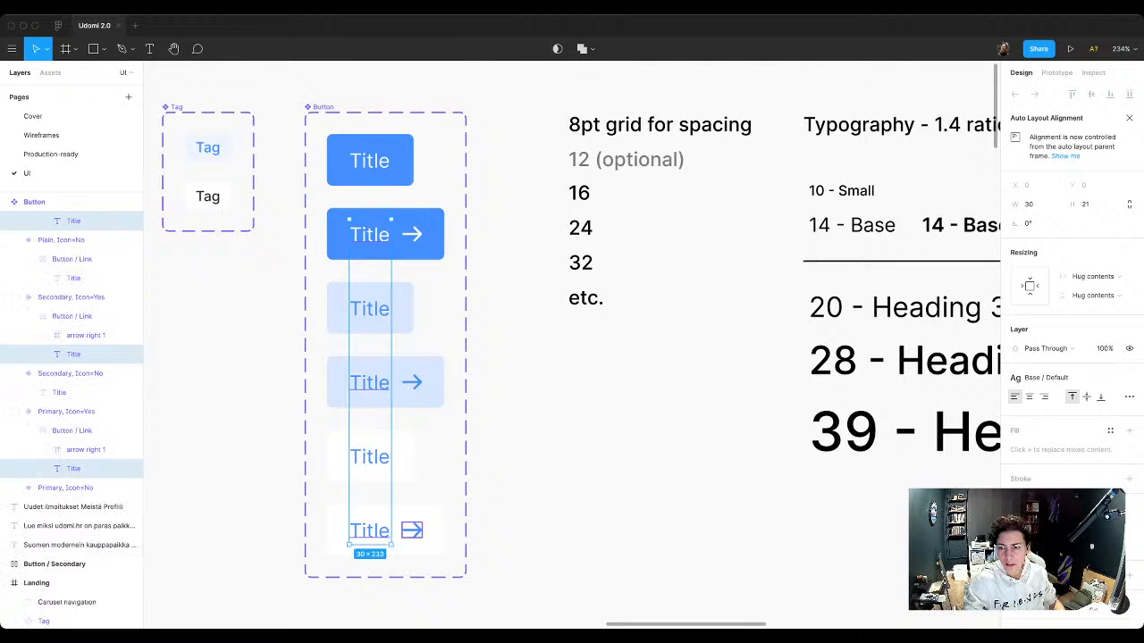
left_click(1046, 377)
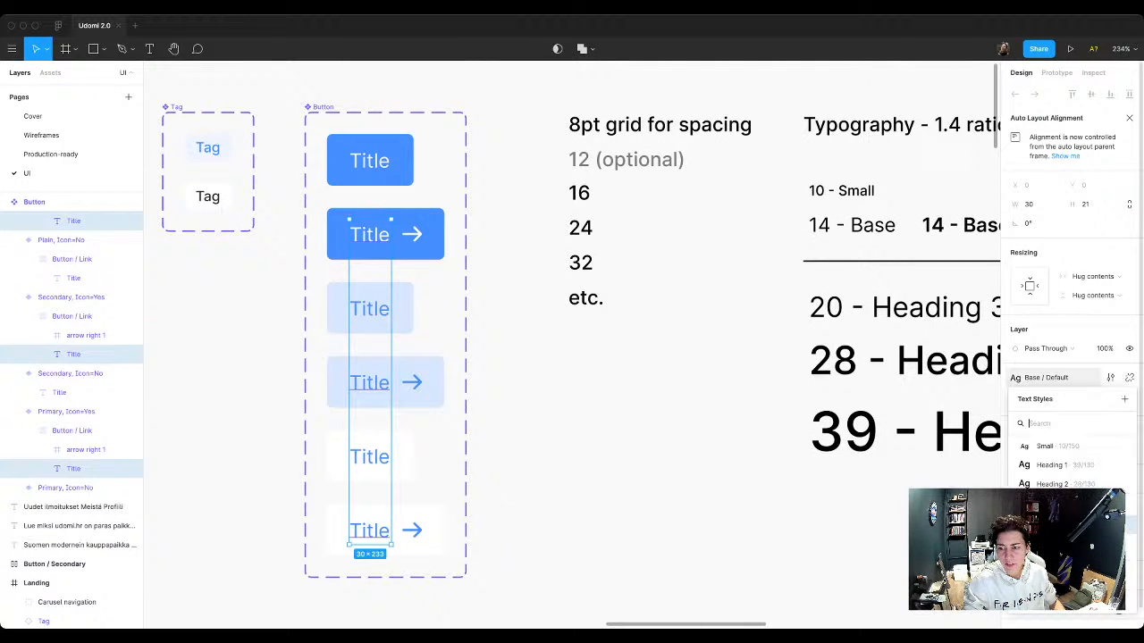
left_click(1059, 541)
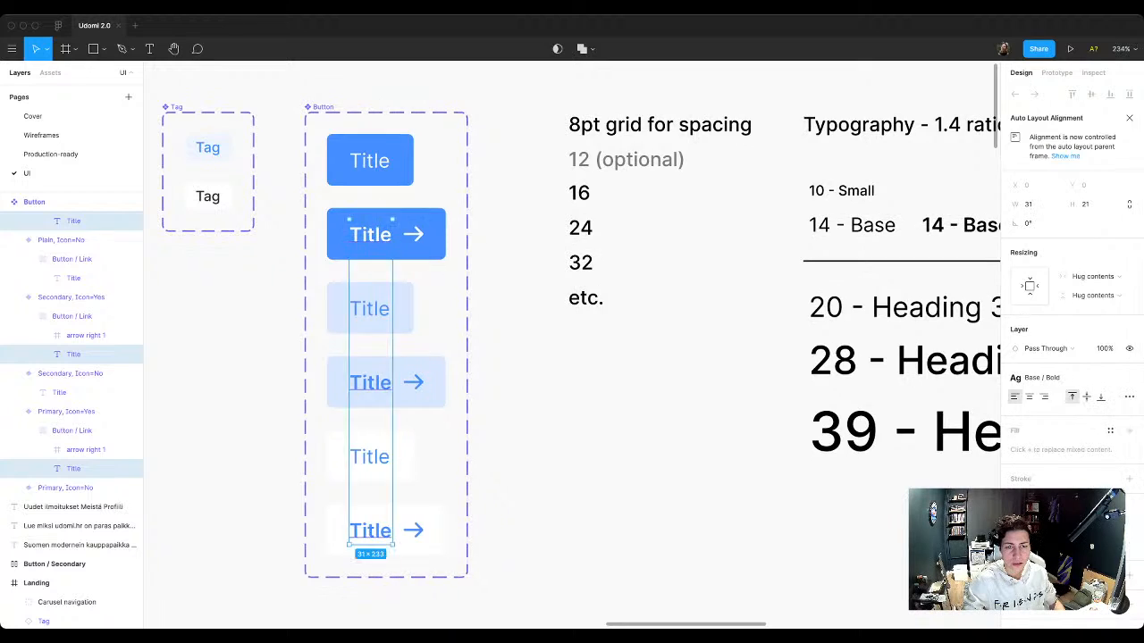
left_click(597, 493)
Step: Move the old cat and apartment ad groups out of the Landing frame onto the empty canvas beside it
scroll(597, 493, "down", 5)
scroll(597, 494, "down", 6)
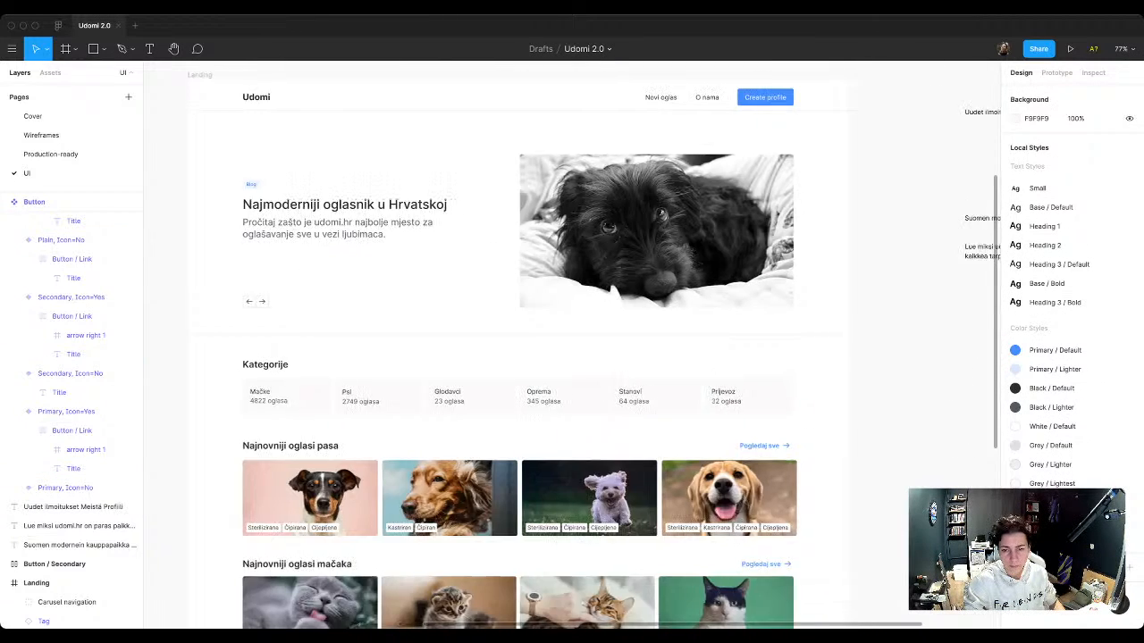
scroll(500, 376, "down", 5)
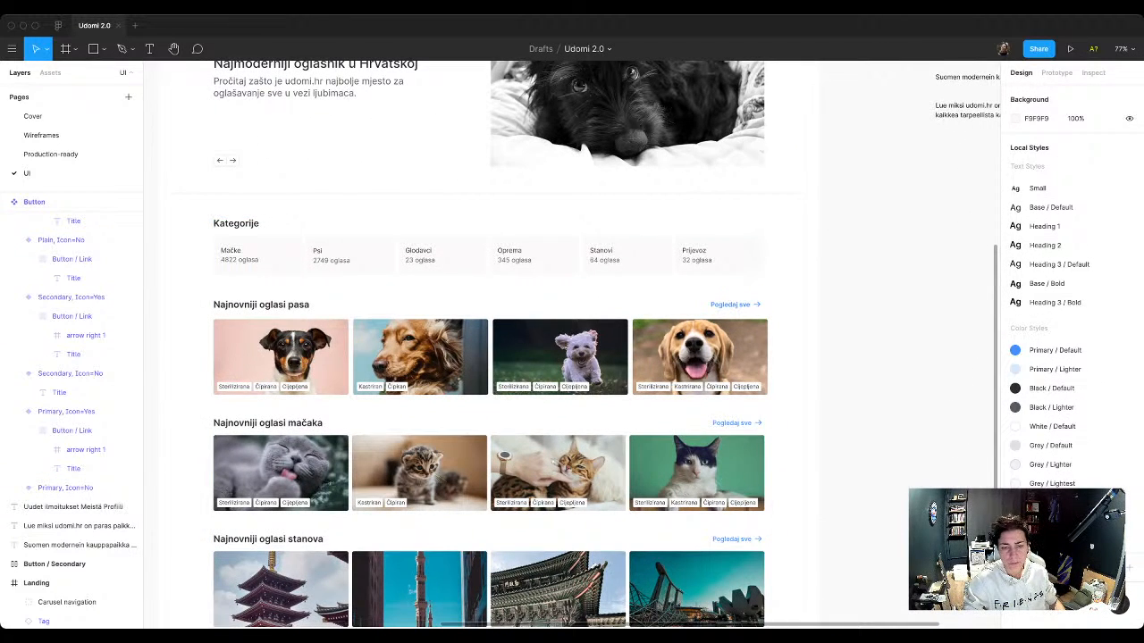
scroll(556, 388, "down", 2)
scroll(555, 388, "down", 5)
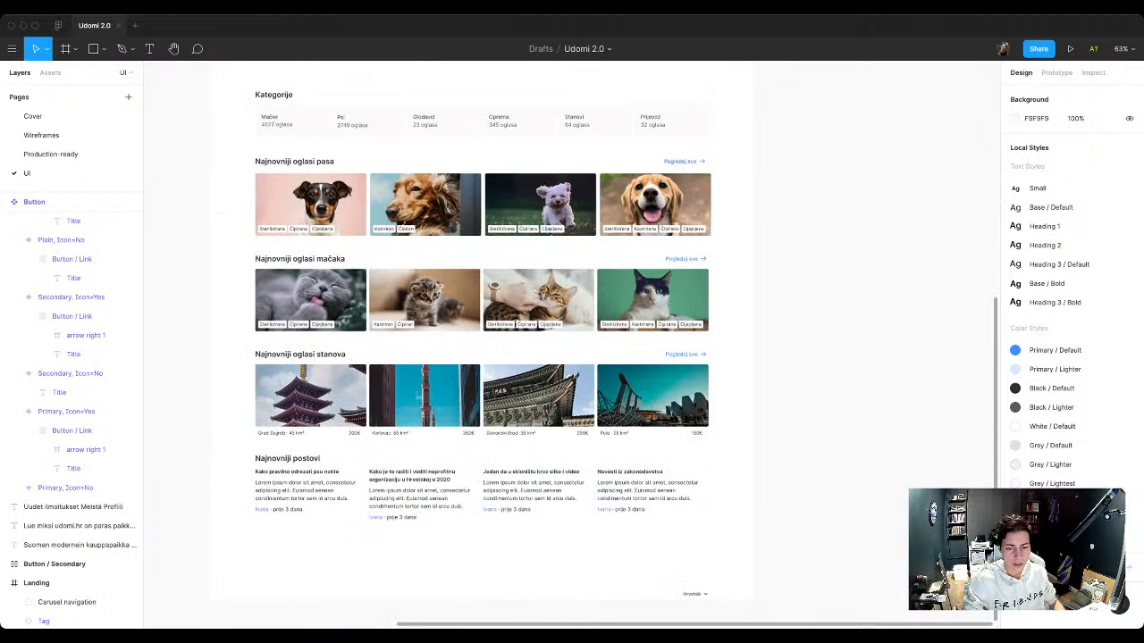
double_click(554, 392)
left_click(550, 306, "shift")
scroll(551, 306, "down", 4)
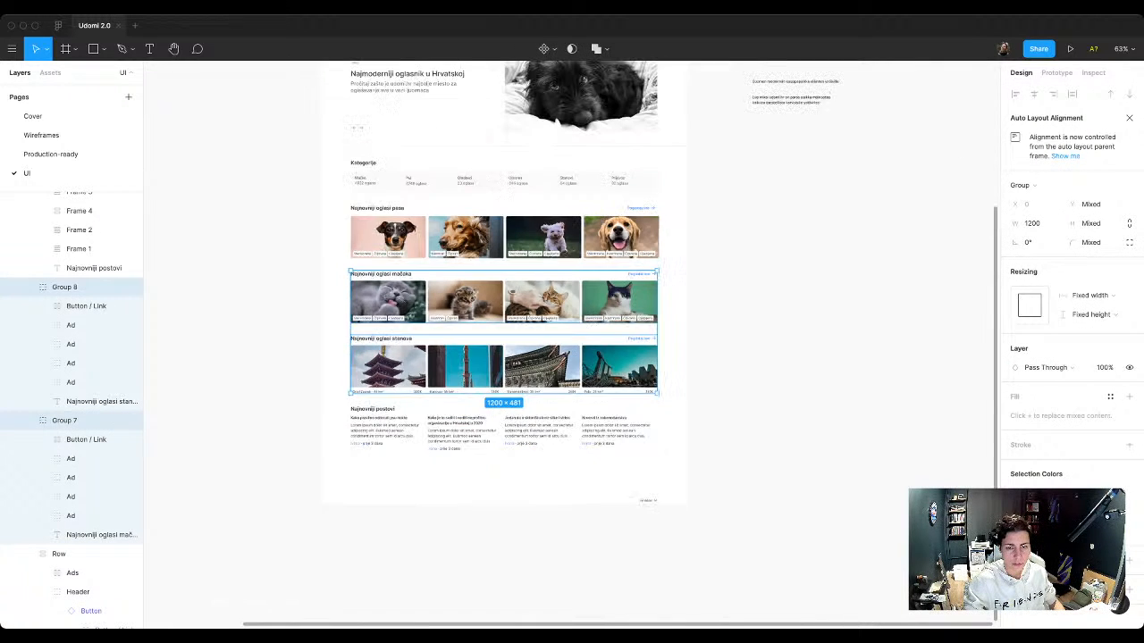
left_click_drag(551, 306, 951, 337)
left_click(804, 259)
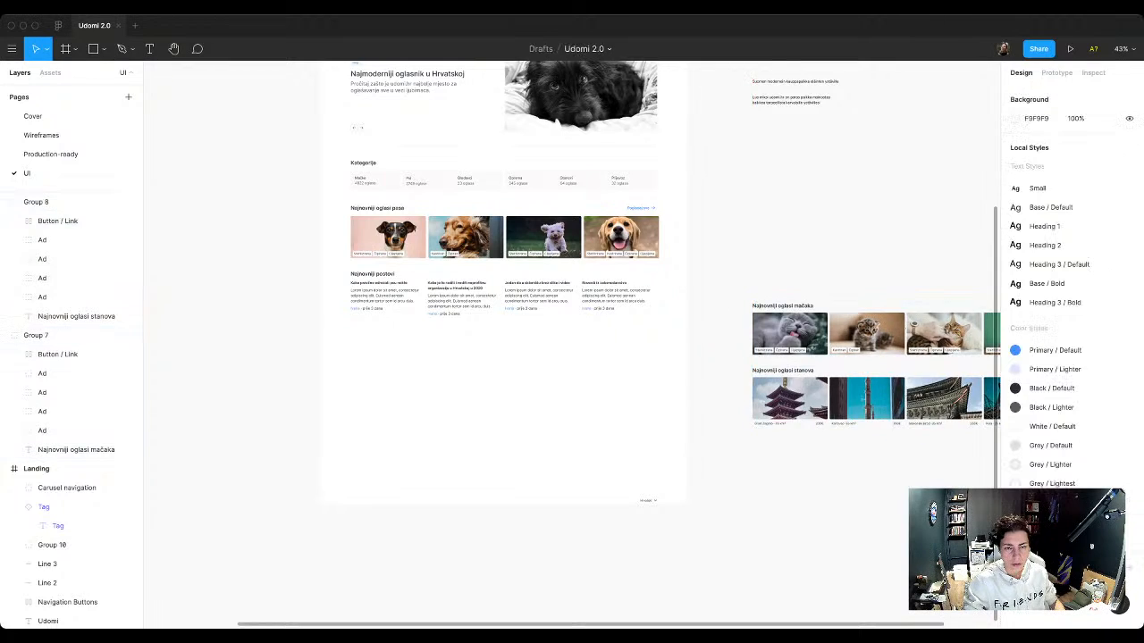
Step: Duplicate the dog ads Row twice inside the Content frame
scroll(477, 203, "up", 3)
scroll(478, 205, "up", 2)
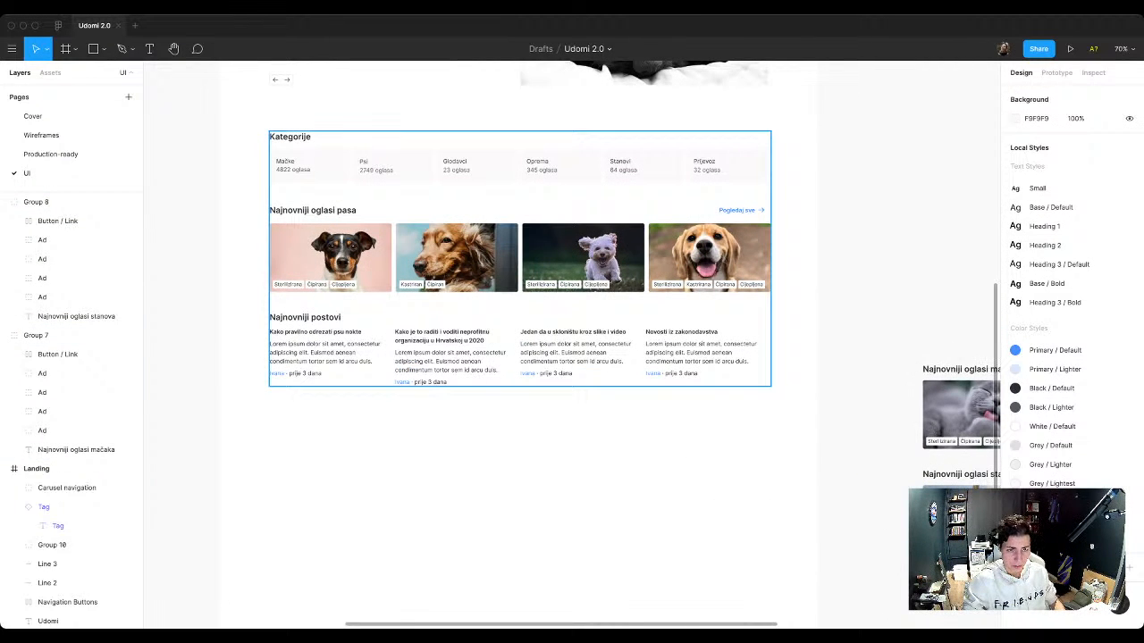
double_click(477, 210)
key("ctrl+d")
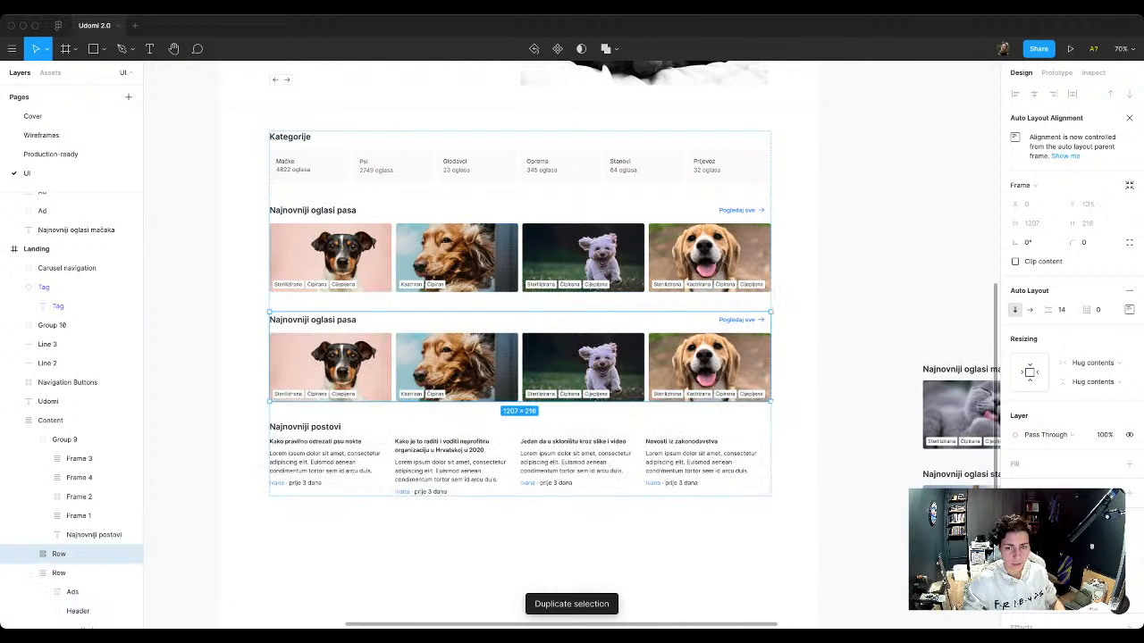
key("ctrl+d")
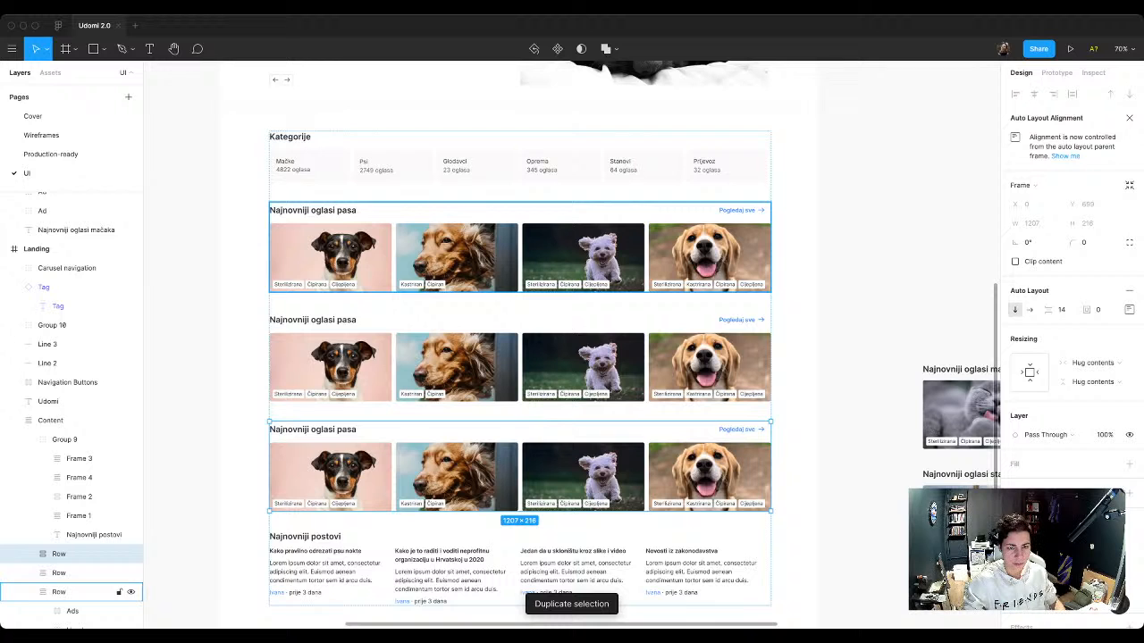
Step: Replace the word "pasa" in the second ads row's heading with "macaka"
double_click(313, 319)
double_click(346, 319)
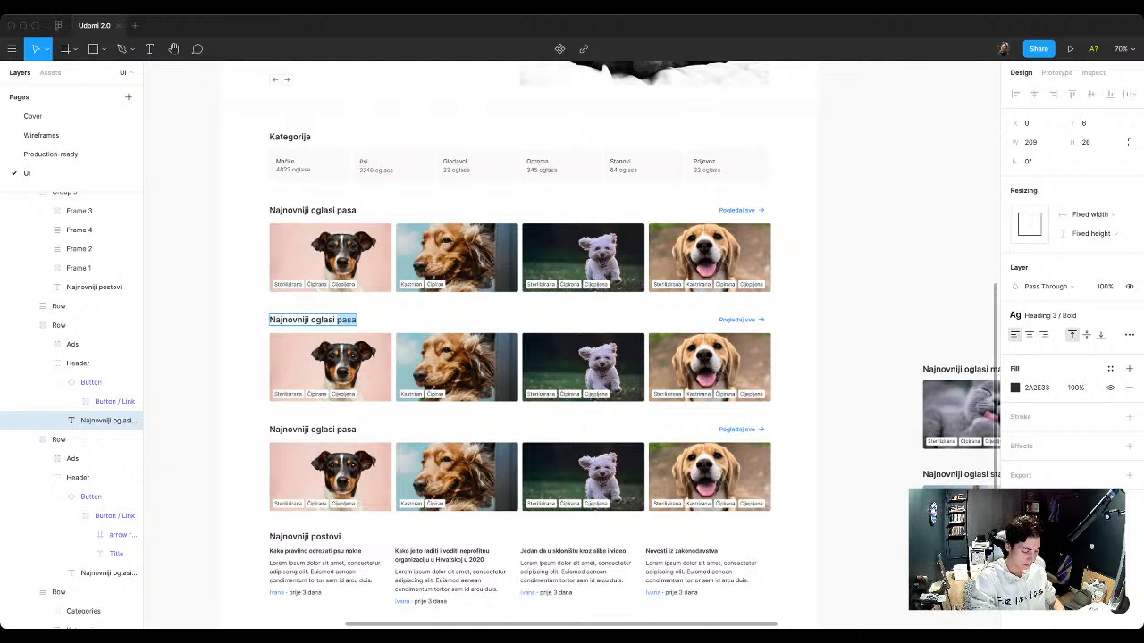
type("macaka")
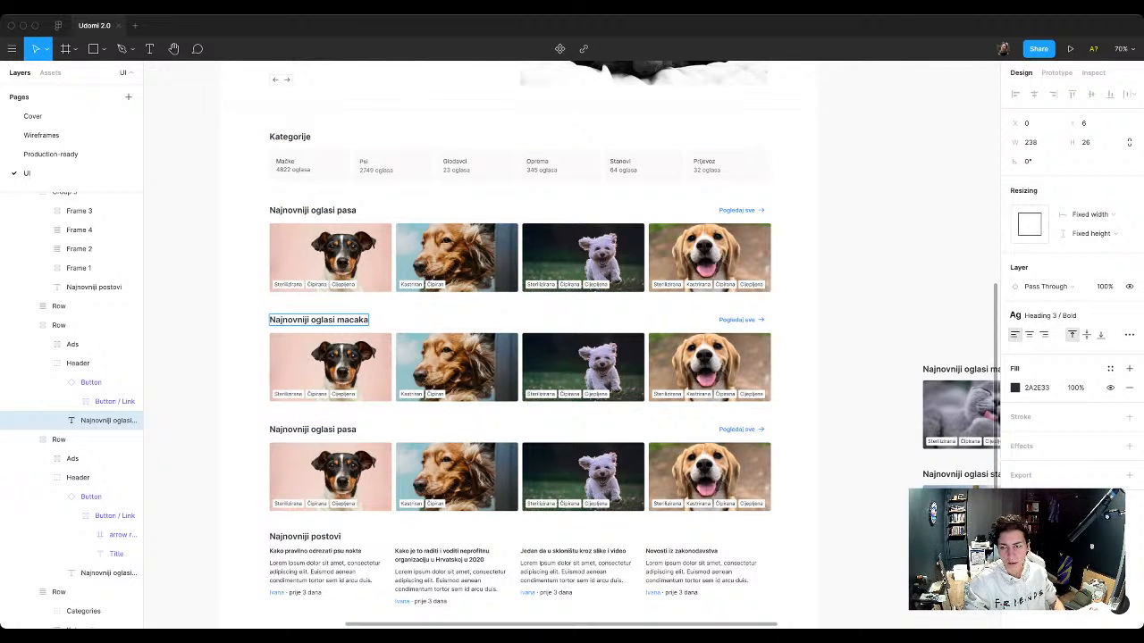
key("Escape")
Step: Copy the word "mačaka" from the old cat group's heading and paste it over the last word of the second row's heading
scroll(572, 344, "right", 3)
scroll(572, 344, "down", 2)
double_click(883, 289)
double_click(883, 289)
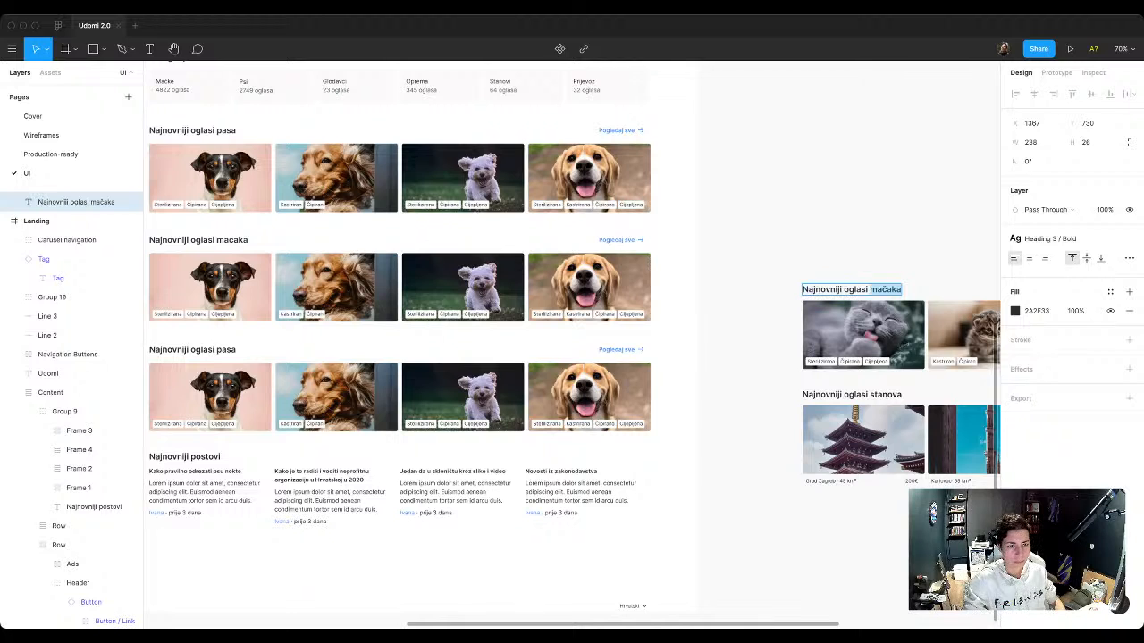
key("super+c")
double_click(234, 241, "super")
double_click(235, 240)
key("super+v")
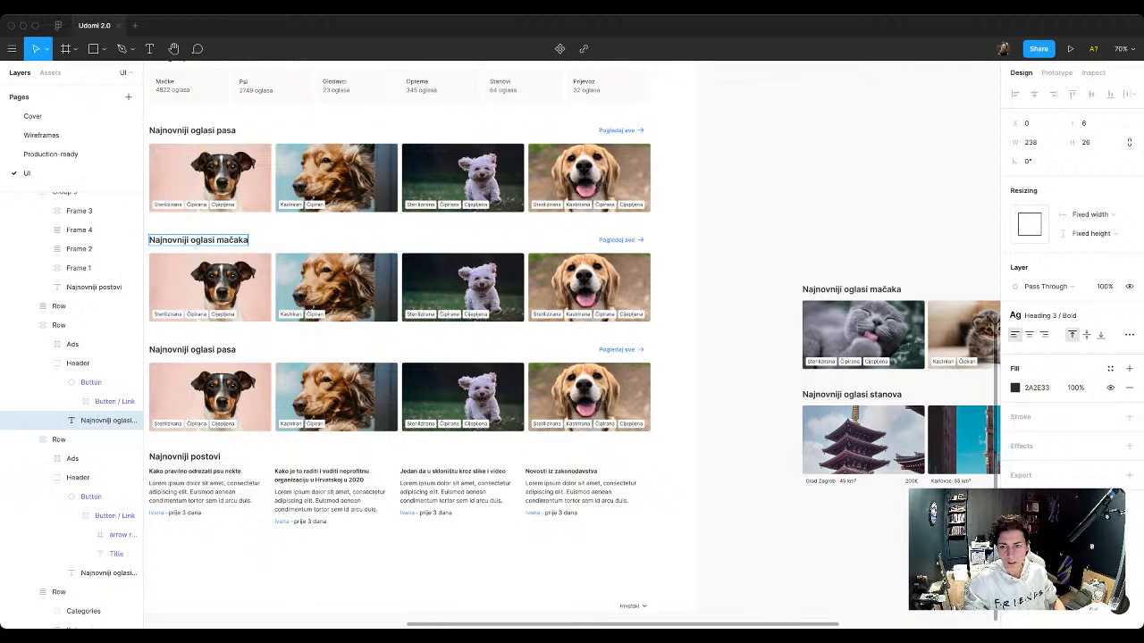
key("Escape")
Step: Copy "stanova" from the old apartment group's heading and paste it over "pasa" in the third row's heading
double_click(881, 395)
double_click(880, 395)
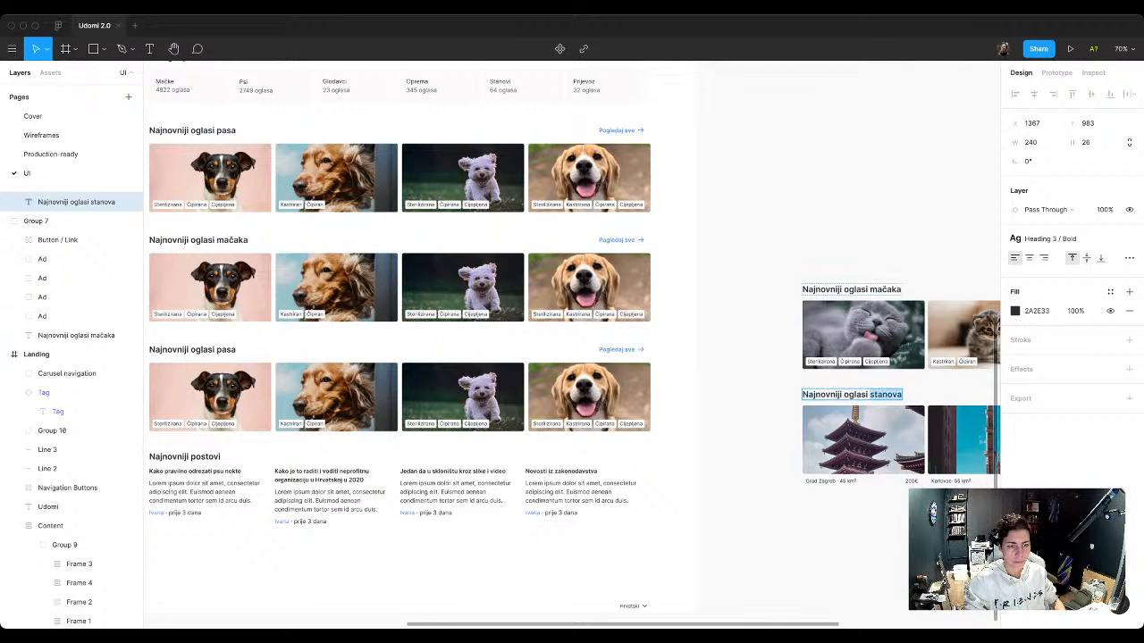
key("super+c")
key("Escape")
double_click(227, 349, "super")
double_click(227, 350)
key("super+v")
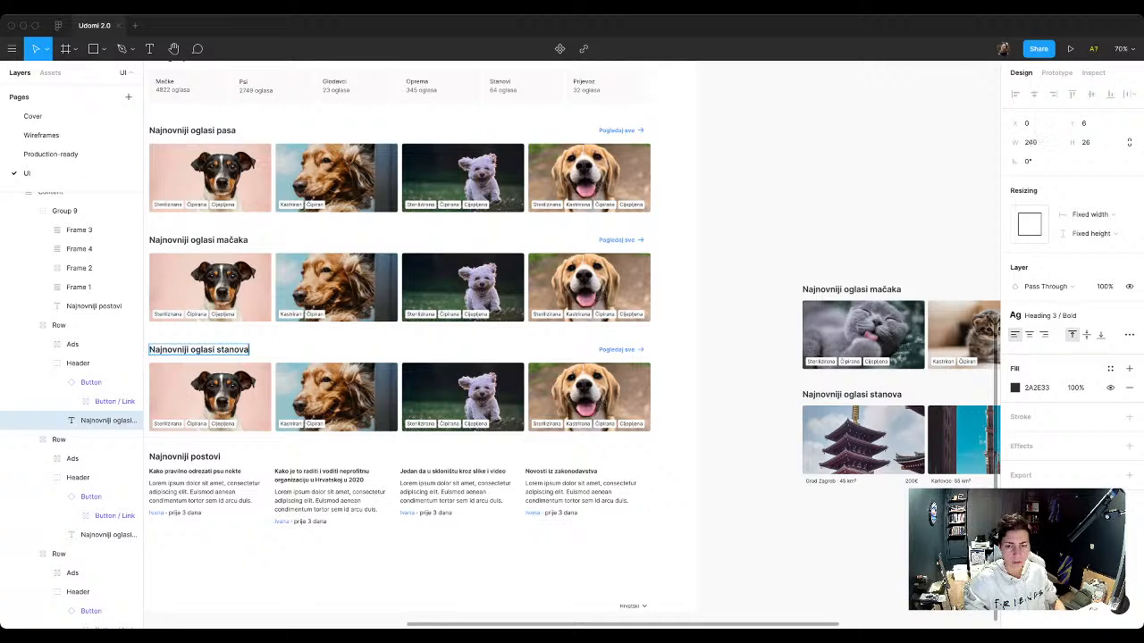
key("Escape")
key("Escape")
scroll(787, 259, "down", 3)
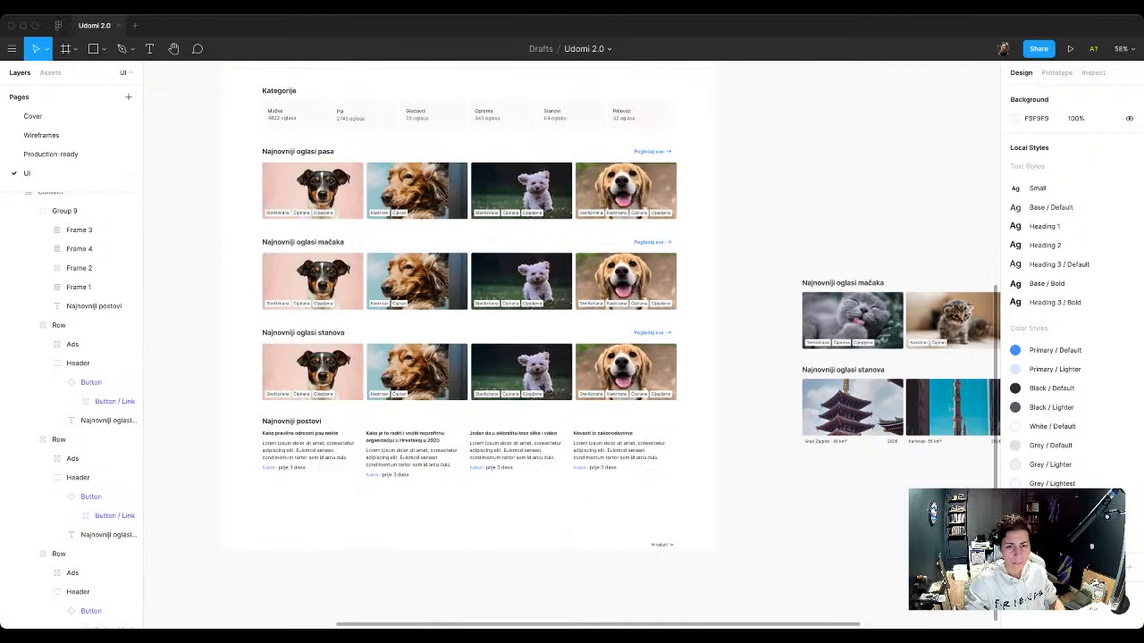
scroll(554, 250, "up", 2)
scroll(447, 215, "up", 4)
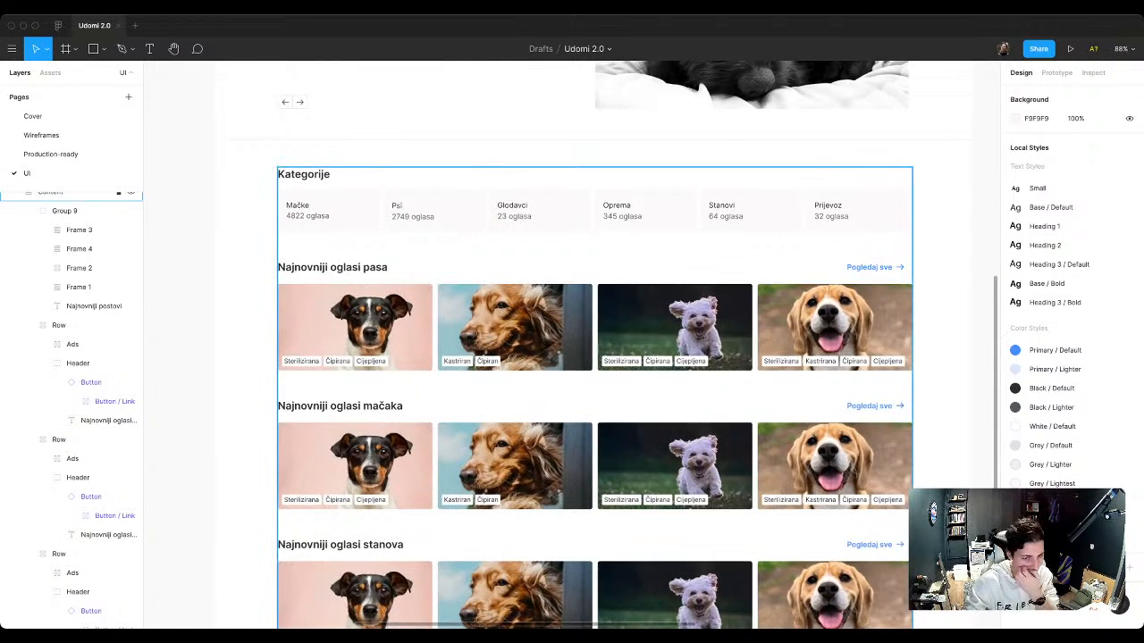
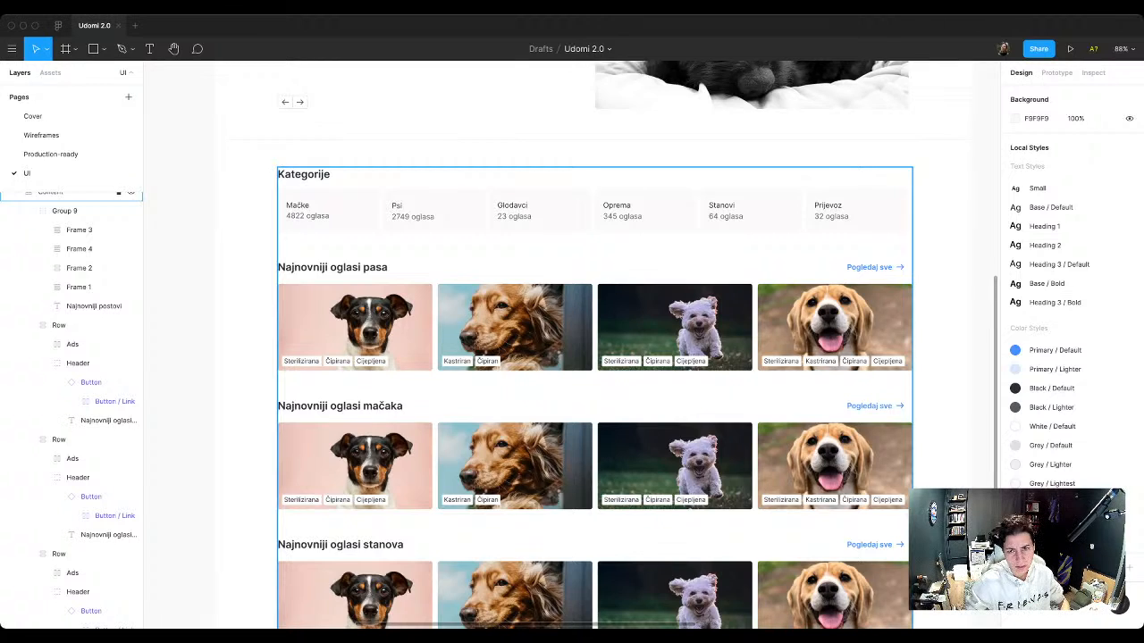
Step: Examine the component and typography samples and the Landing frame's category, ad and post sections
scroll(840, 384, "down", 10)
scroll(715, 358, "right", 3)
scroll(652, 329, "up", 6)
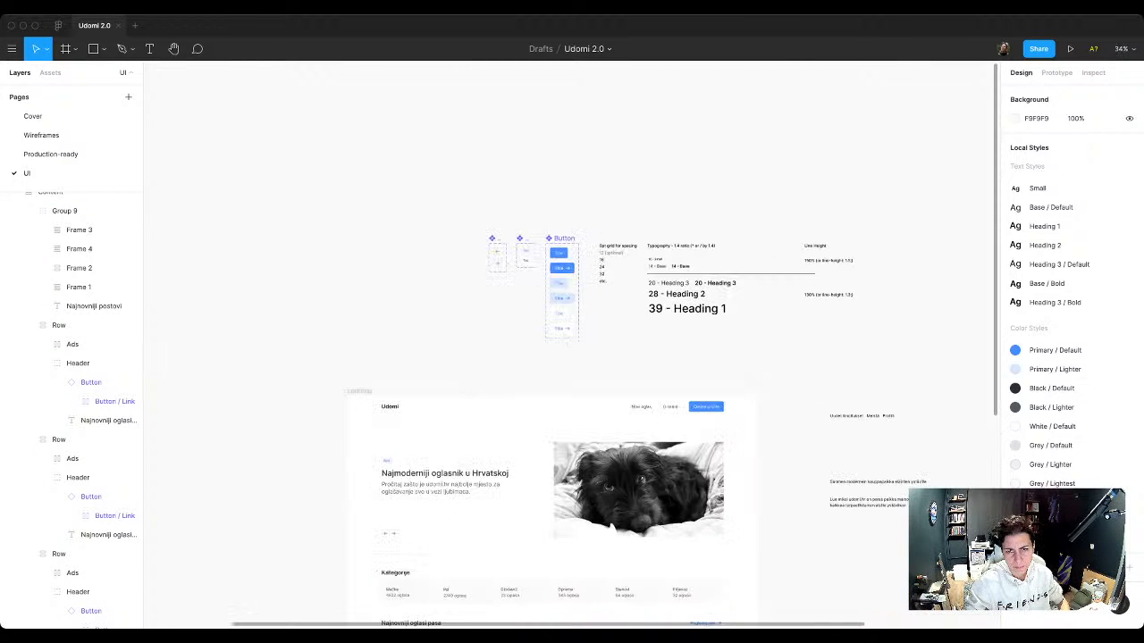
left_click(656, 266)
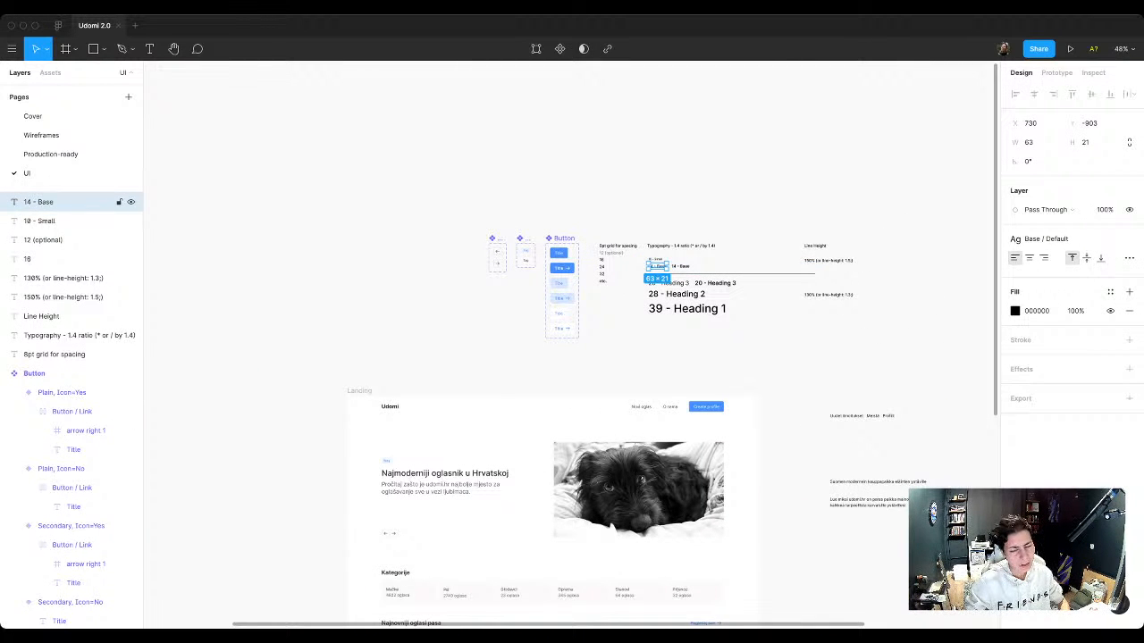
key("Escape")
scroll(554, 357, "down", 5)
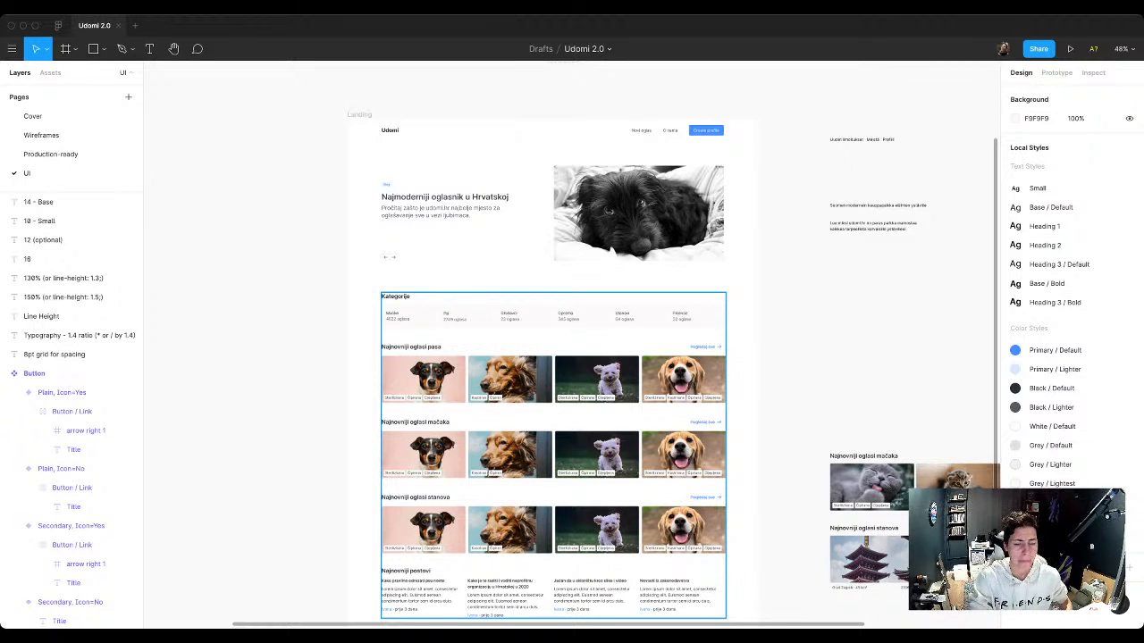
scroll(553, 402, "down", 2)
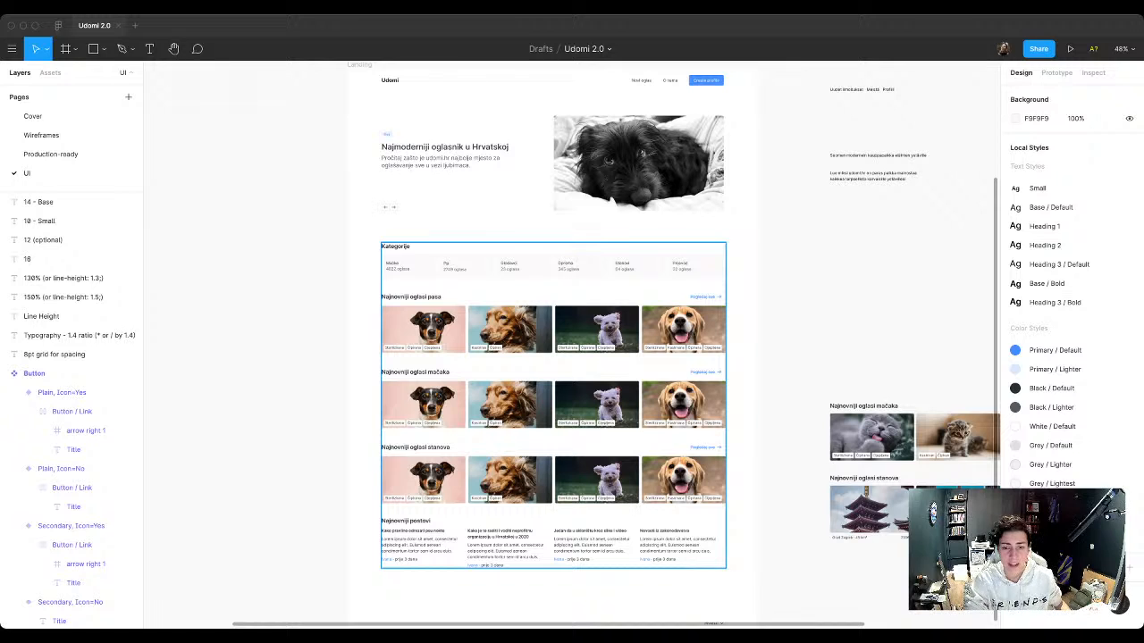
scroll(499, 389, "up", 5)
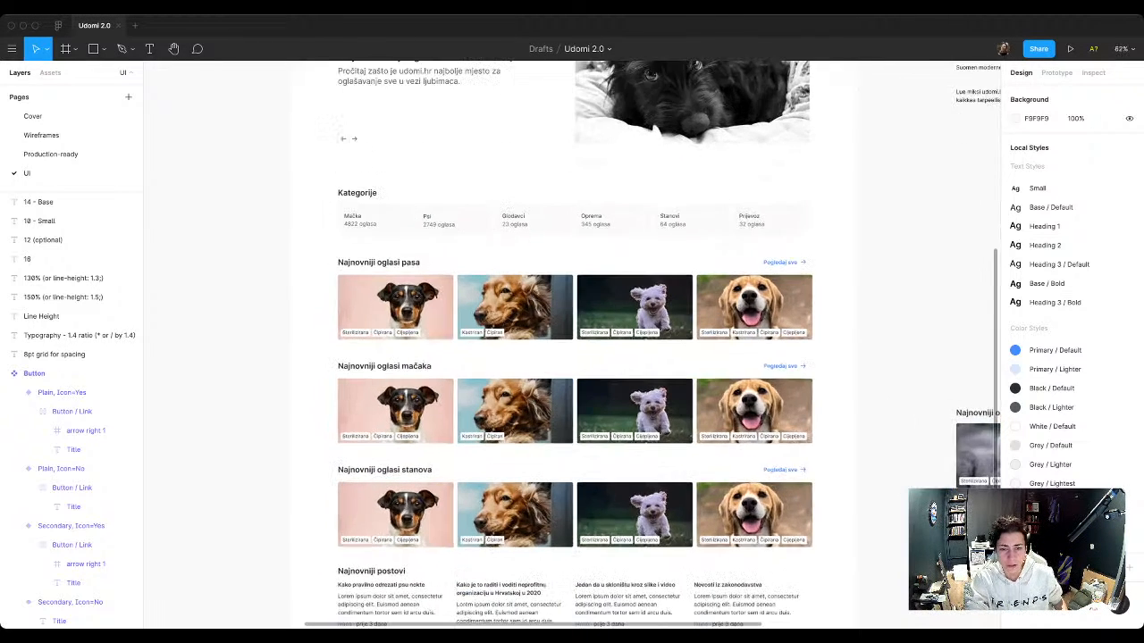
scroll(330, 214, "up", 4)
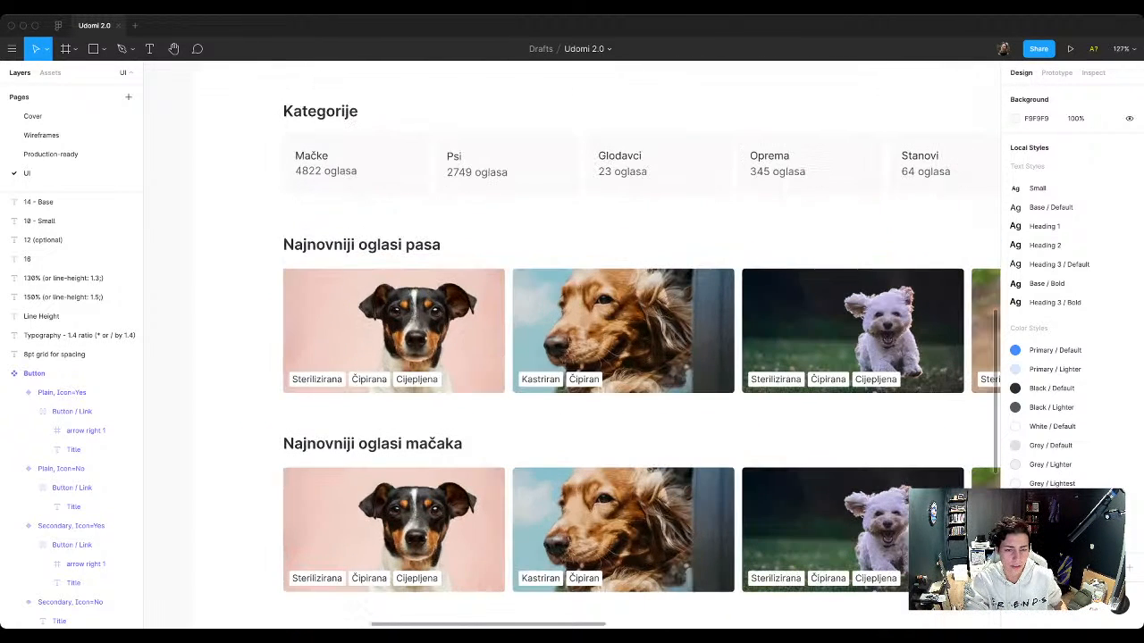
Step: Copy the first ad card of the "oglasi pasa" row to the empty canvas above the Landing frame, beside the components
left_click(331, 213)
double_click(408, 330)
double_click(408, 329)
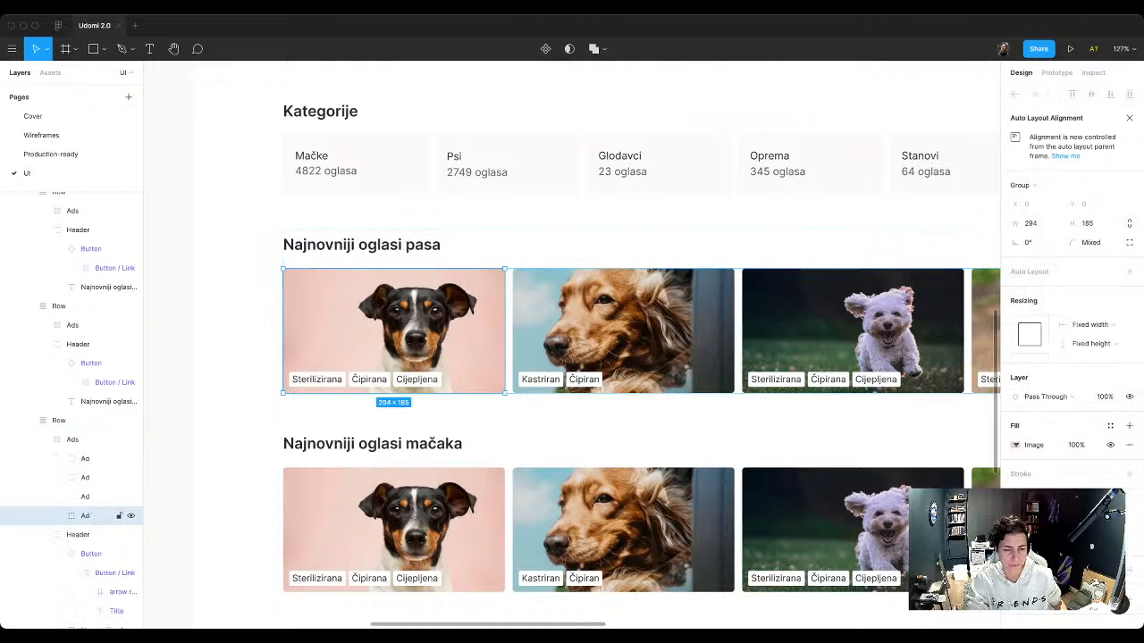
scroll(408, 330, "down", 6)
scroll(408, 330, "up", 2)
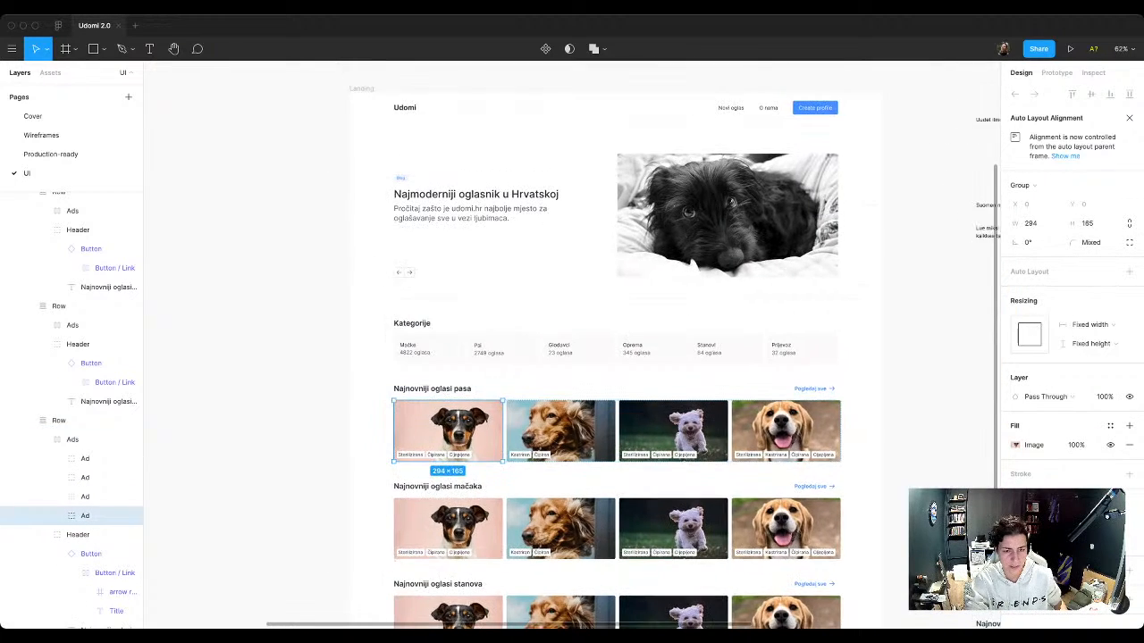
scroll(408, 330, "down", 1)
scroll(572, 345, "right", 2)
scroll(572, 345, "down", 1)
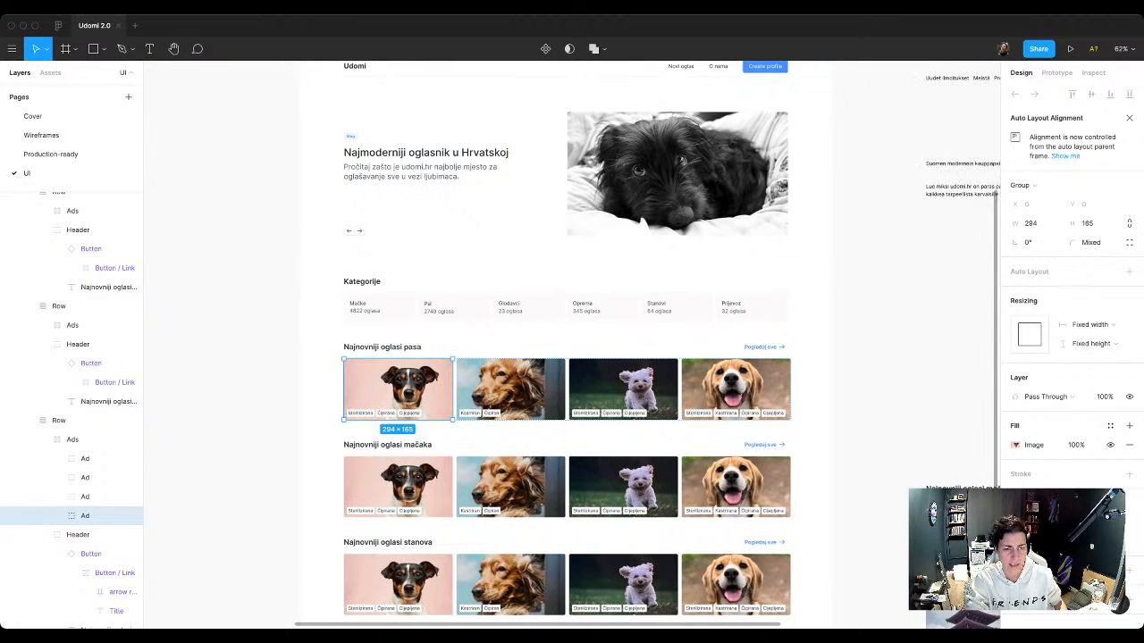
scroll(572, 345, "up", 3)
scroll(572, 345, "left", 1)
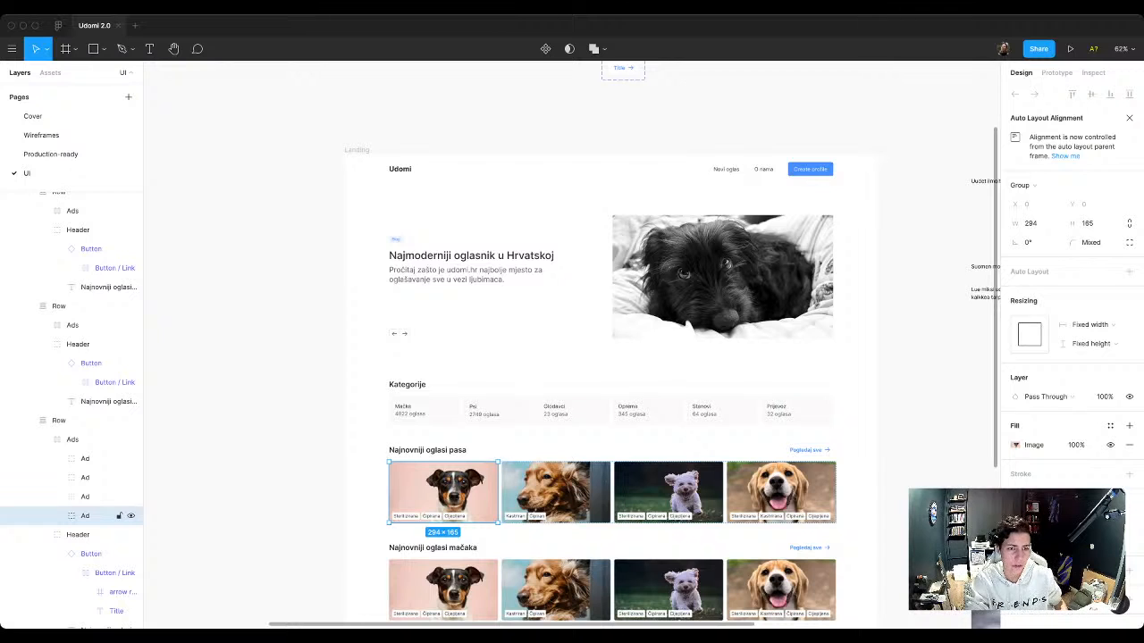
left_click_drag(444, 492, 289, 95)
scroll(289, 95, "up", 6)
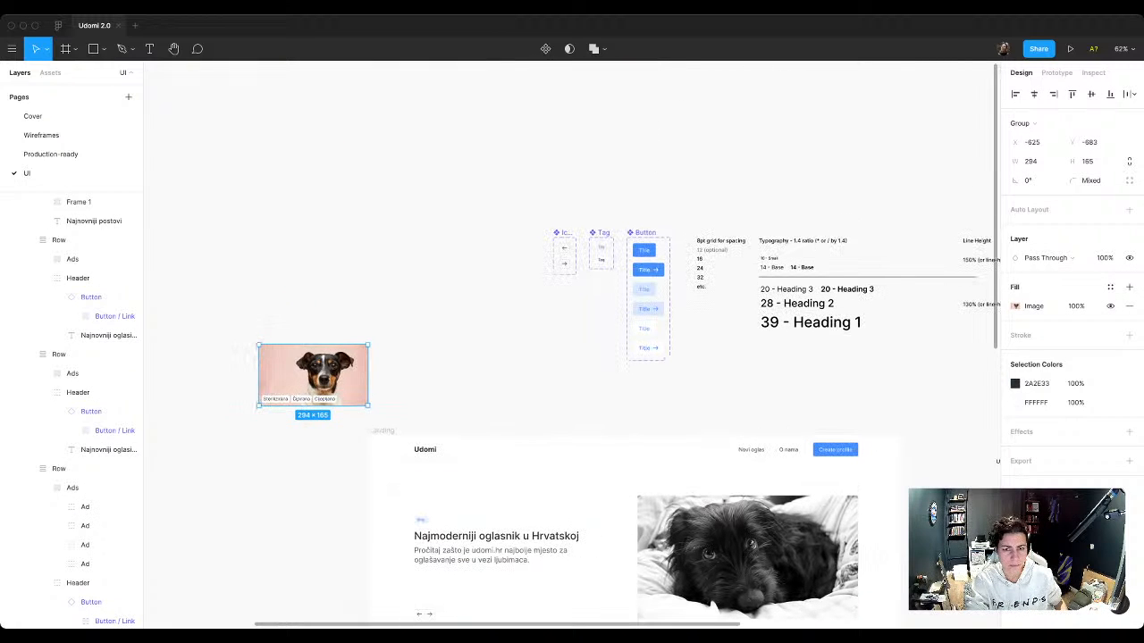
left_click_drag(314, 377, 444, 332)
key("Escape")
Step: Add an instance of the Tag component's Variant2 to the copied ad card's Tags frame, before the Cijepljena tag
scroll(449, 332, "up", 3)
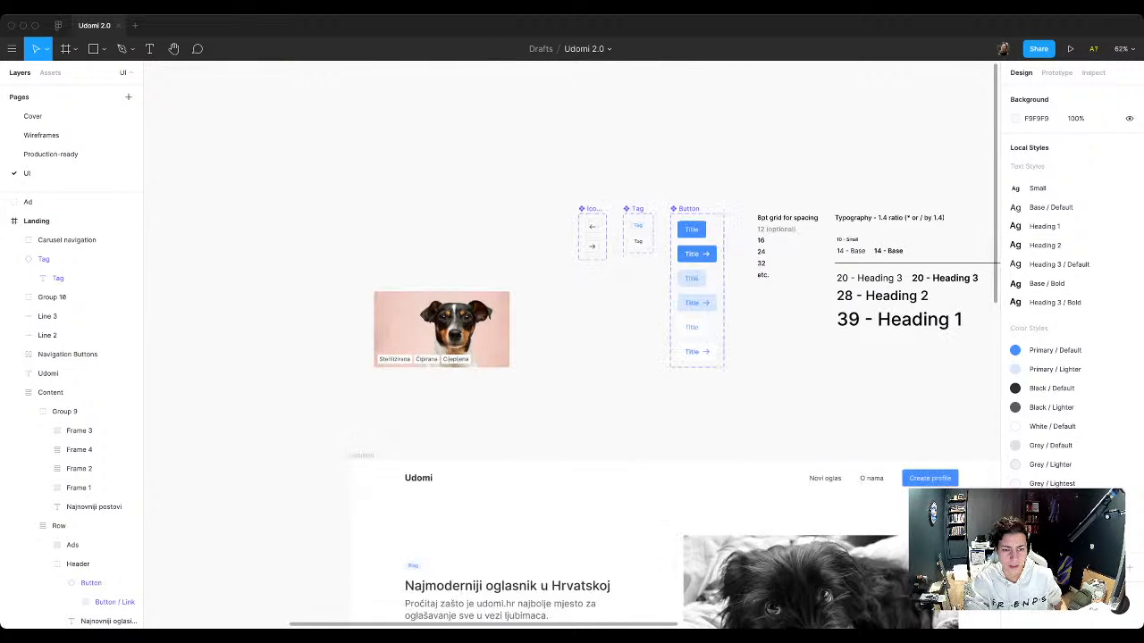
scroll(450, 334, "up", 4)
left_click(410, 376)
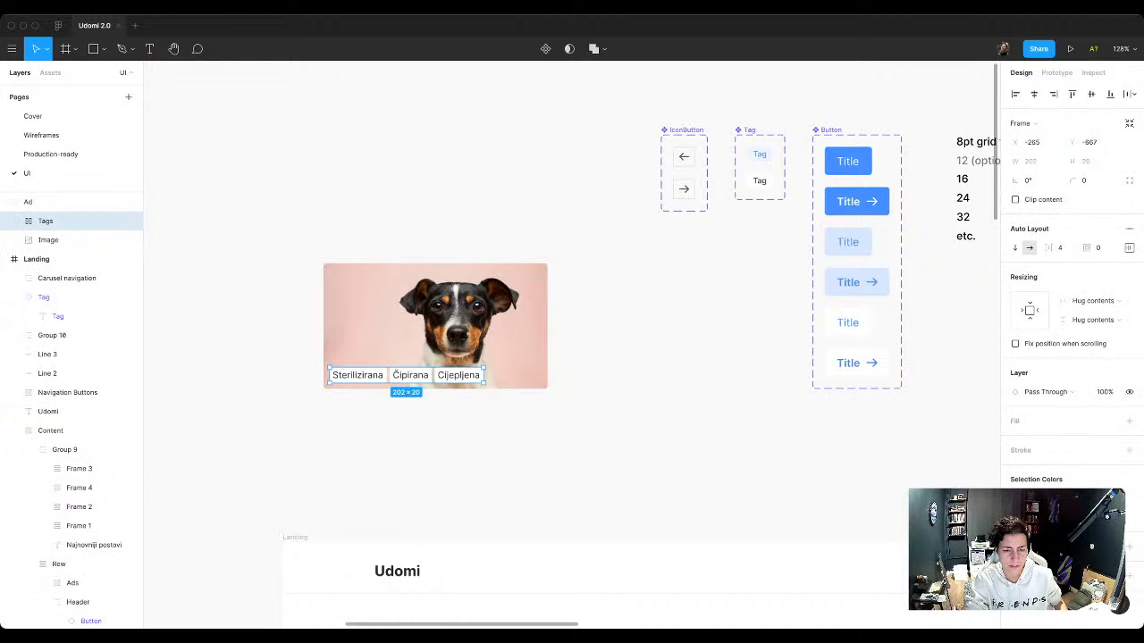
key("Escape")
left_click(759, 181)
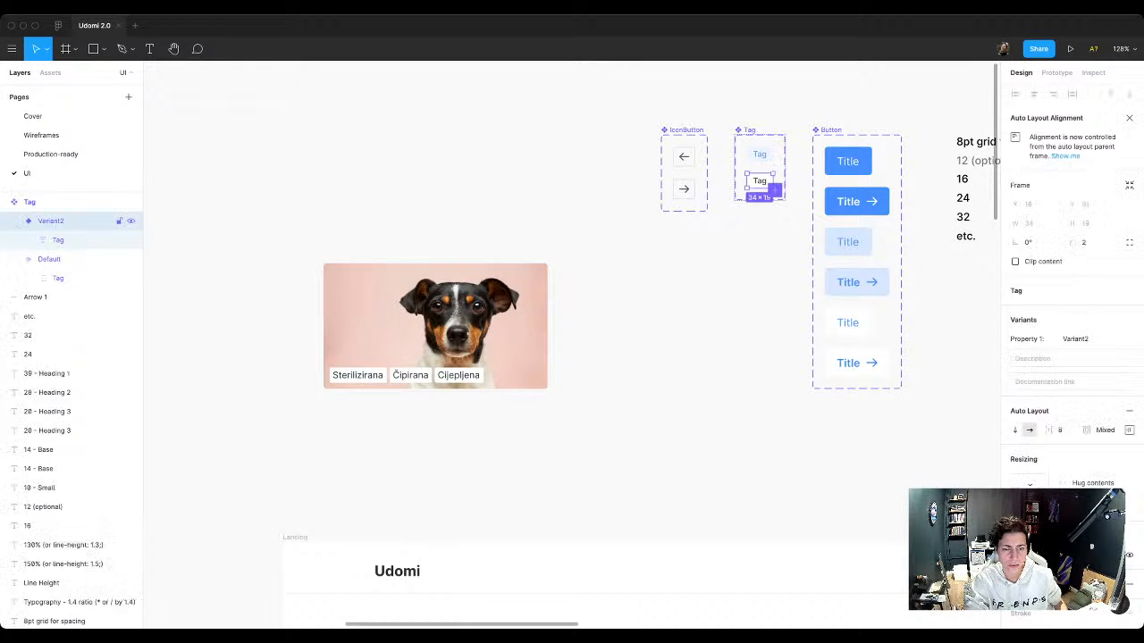
left_click_drag(760, 180, 451, 376)
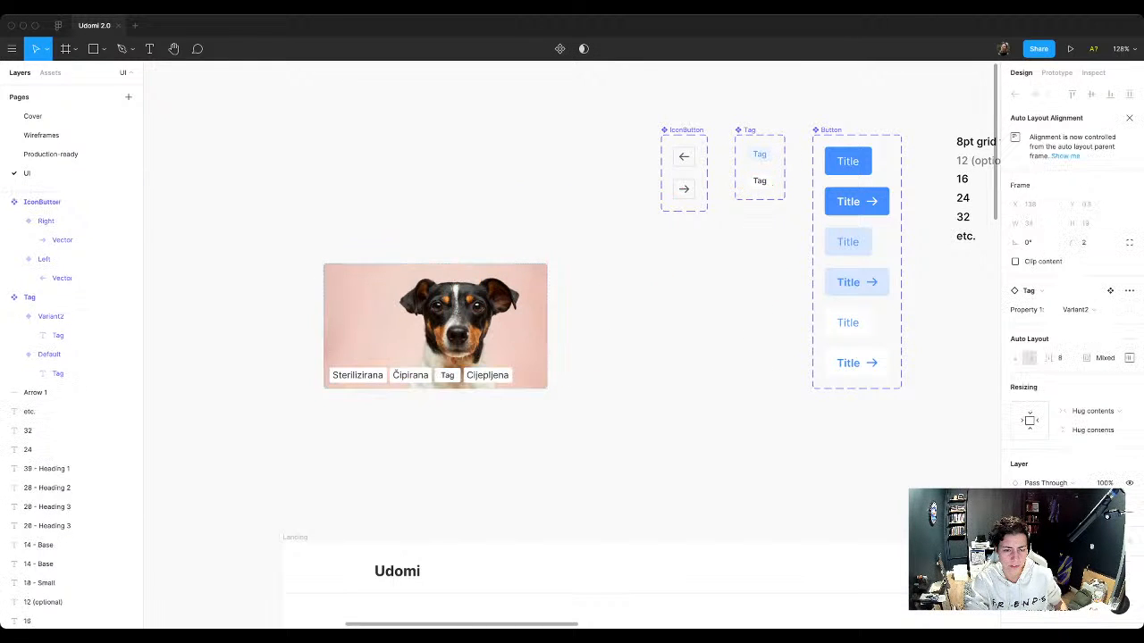
Step: Delete the old Cijepljena, Čipirana and Sterilizirana tags from the copied ad card
left_click(487, 375)
key("Delete")
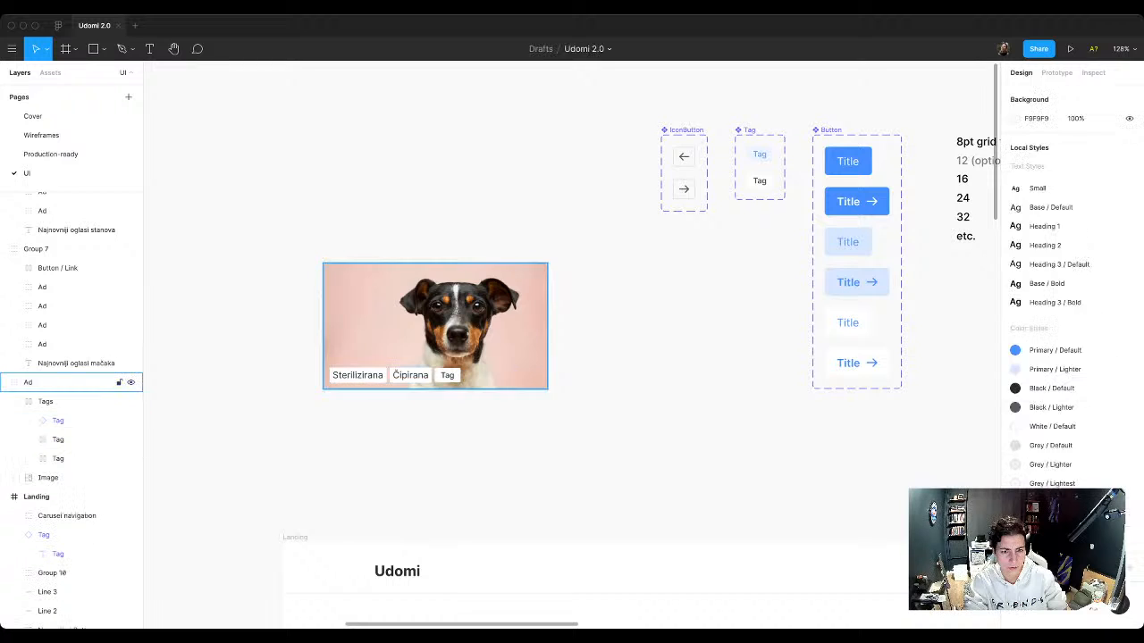
left_click(449, 375)
double_click(411, 376)
key("Delete")
triple_click(358, 375)
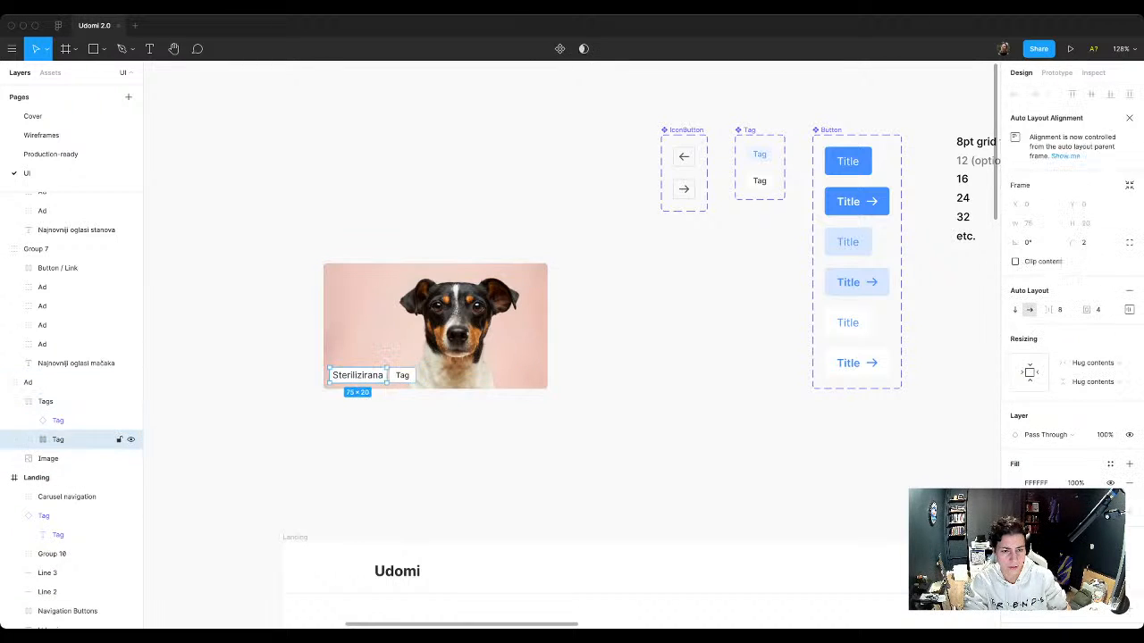
key("Delete")
double_click(342, 376, "super")
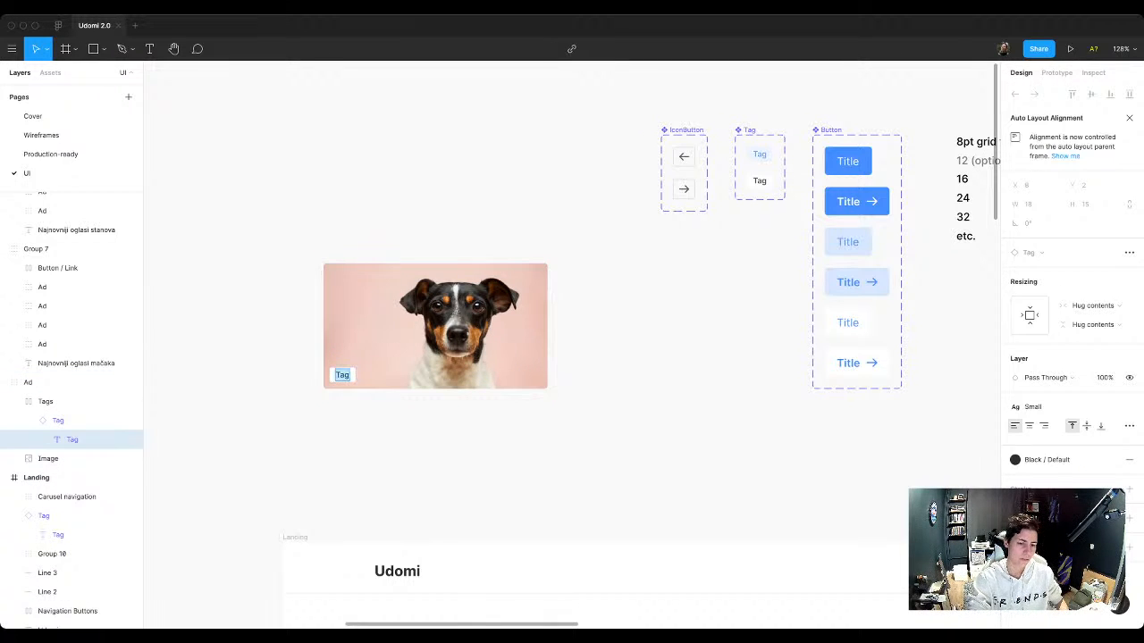
key("Escape")
key("Escape")
double_click(342, 375)
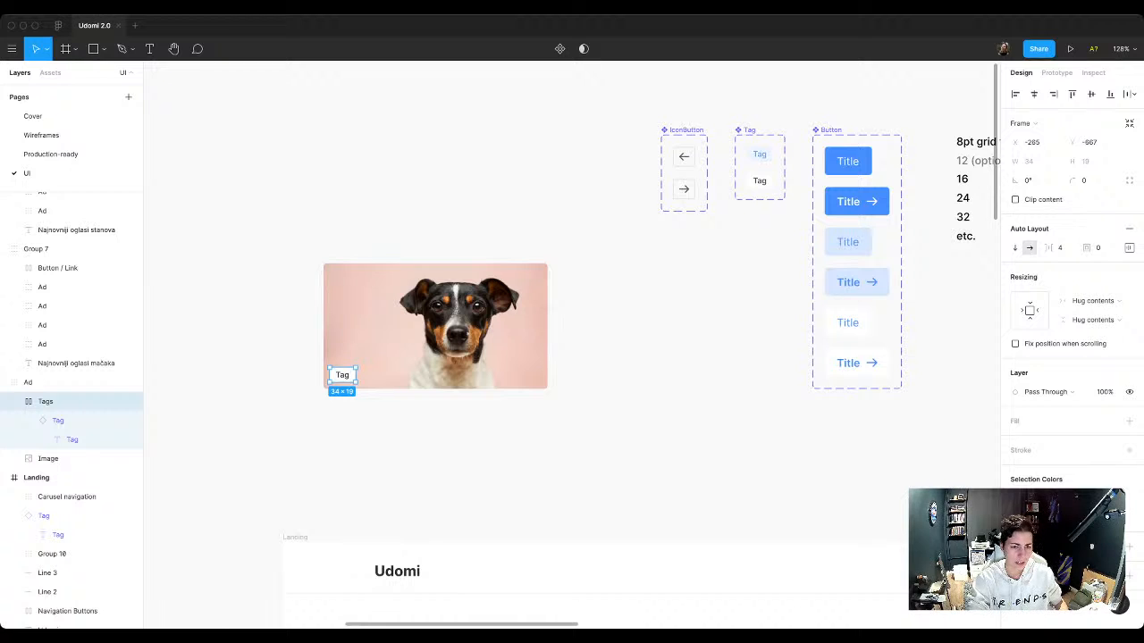
key("super+d")
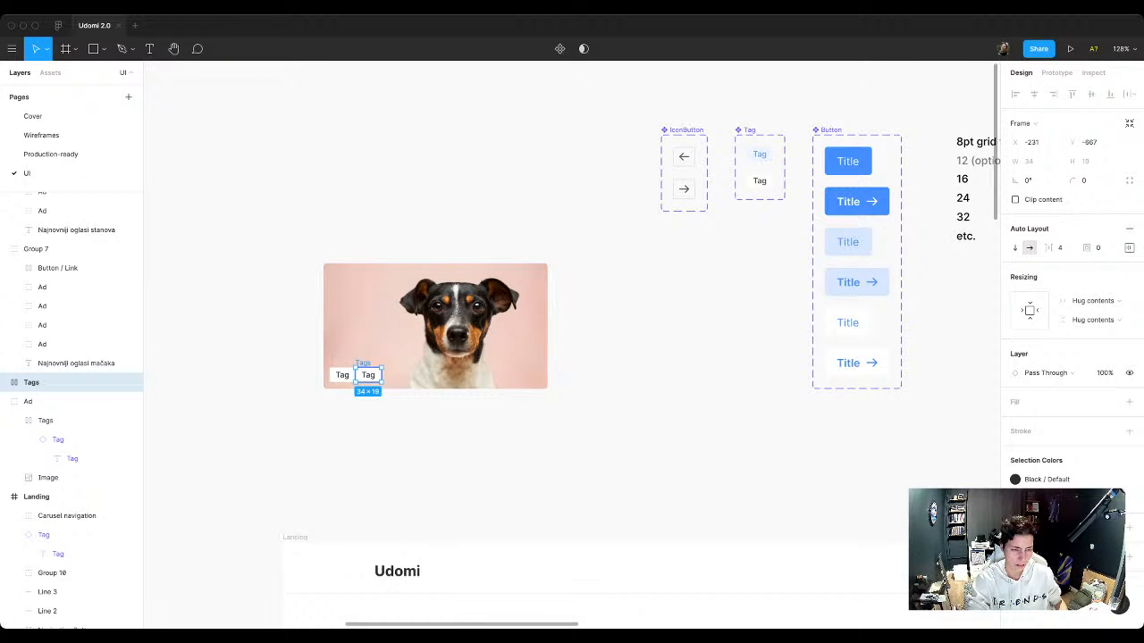
key("Delete")
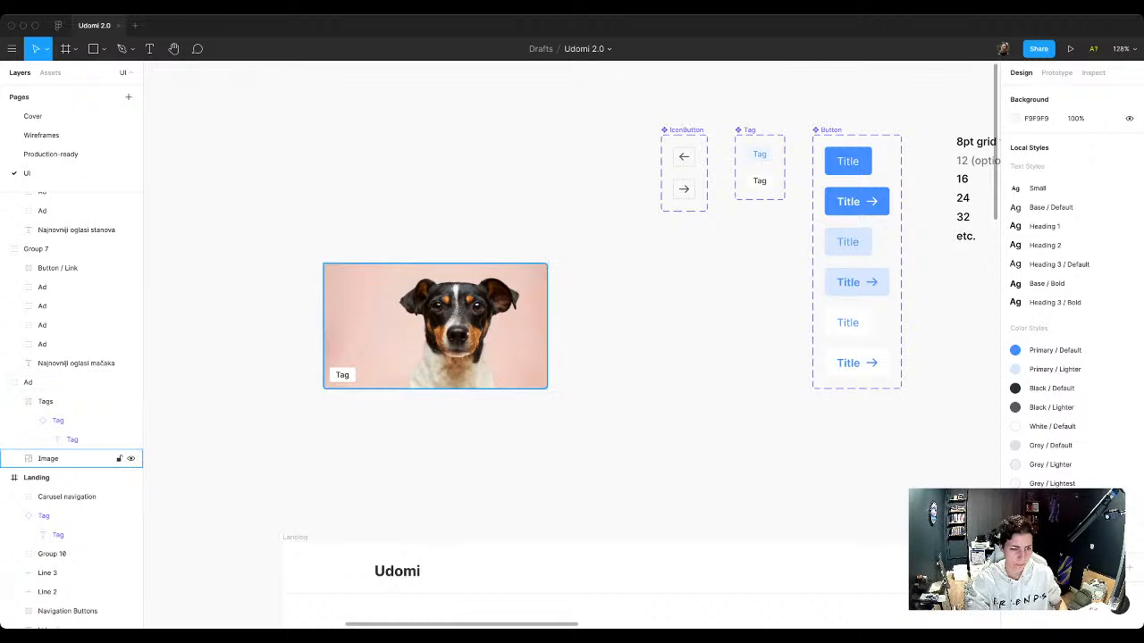
Step: Duplicate the Tag instance three times inside the ad card's Tags frame to make a row of four tags
scroll(372, 376, "up", 3)
double_click(332, 375)
key("Return")
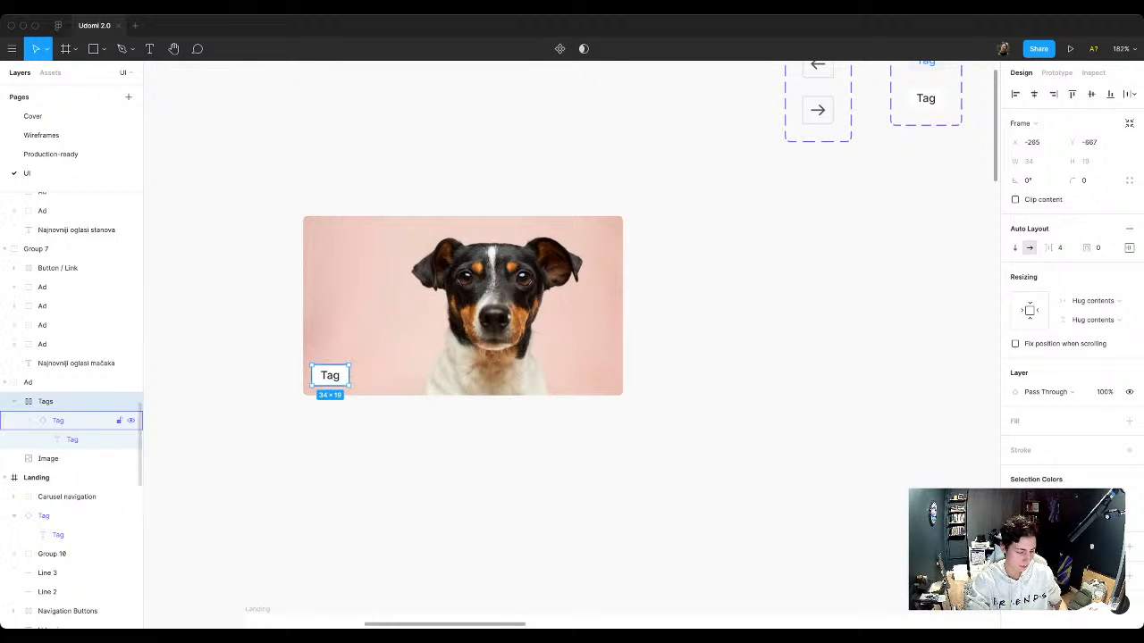
key("ctrl+d")
key("ctrl+d")
key("ctrl+d")
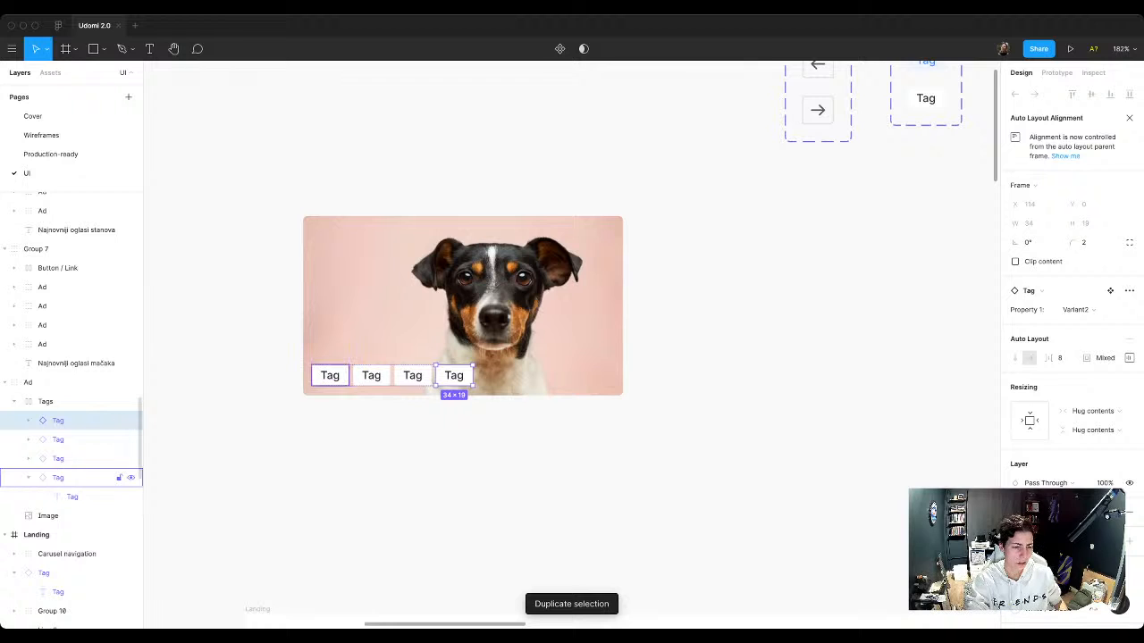
left_click(29, 478)
left_click(46, 401)
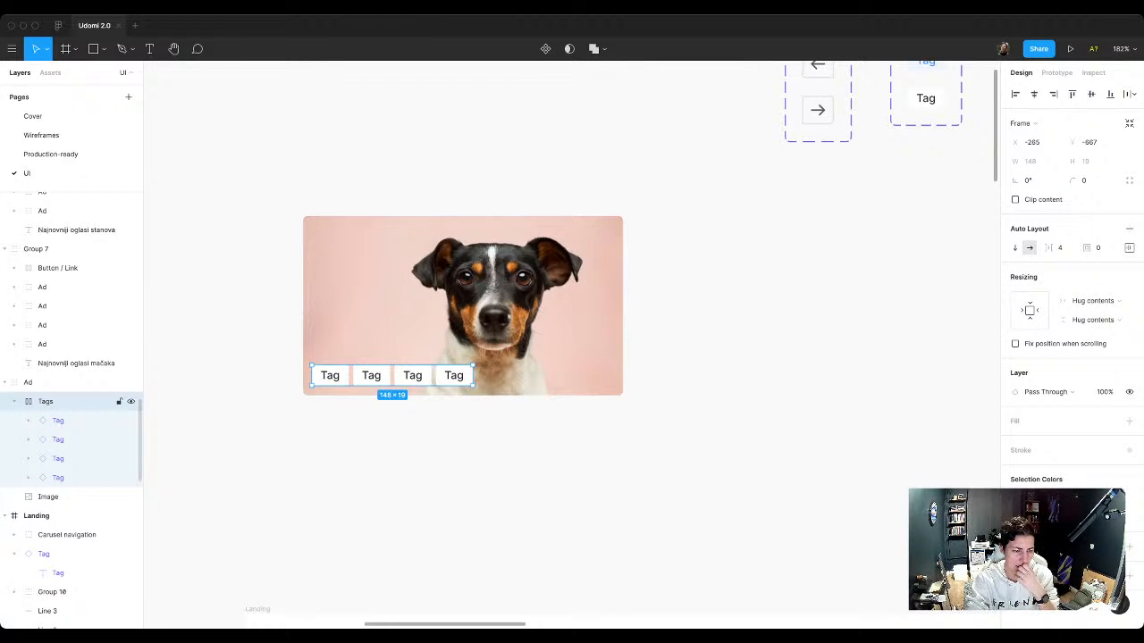
left_click(29, 383)
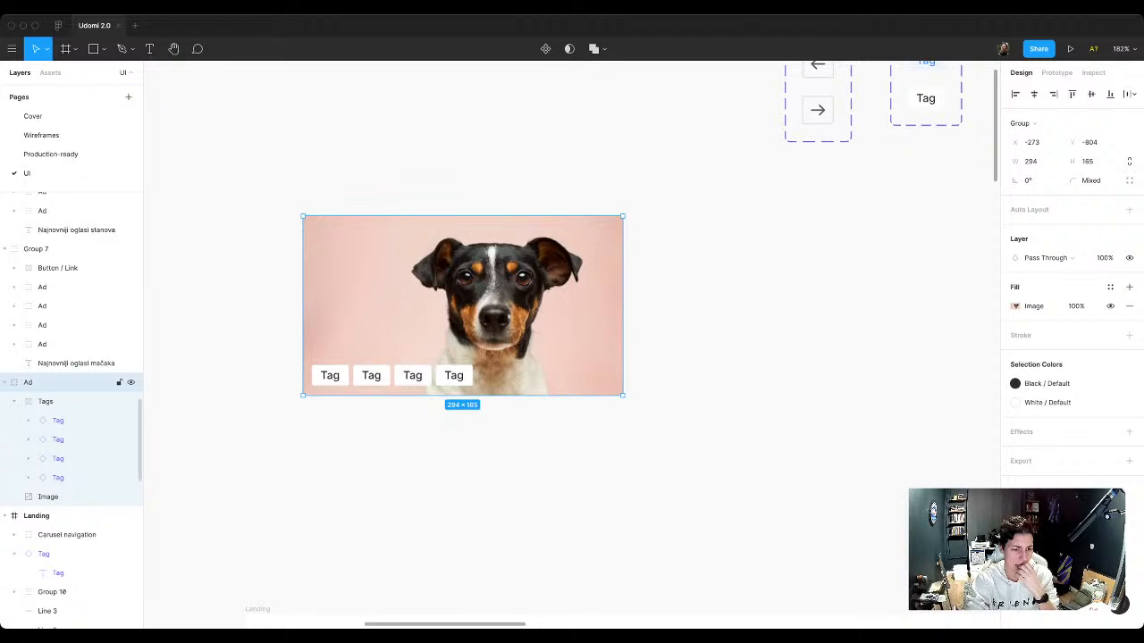
left_click(49, 497)
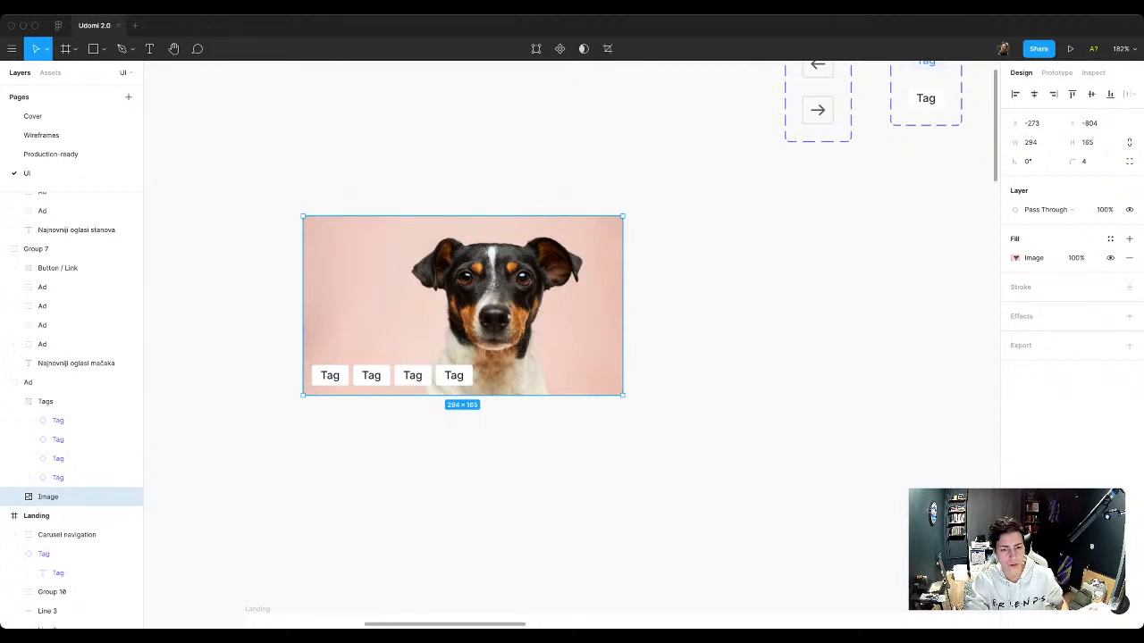
key("Escape")
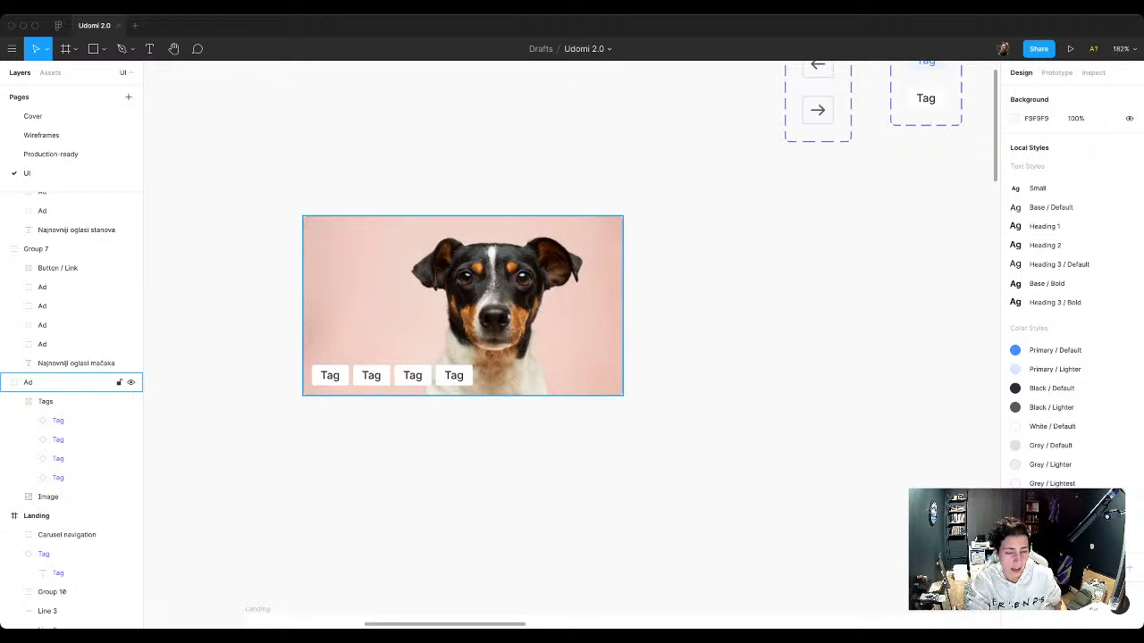
Step: Move the edited ad card into the "oglasi pasa" row and delete that row's original first card
scroll(394, 306, "down", 10)
scroll(517, 393, "down", 1)
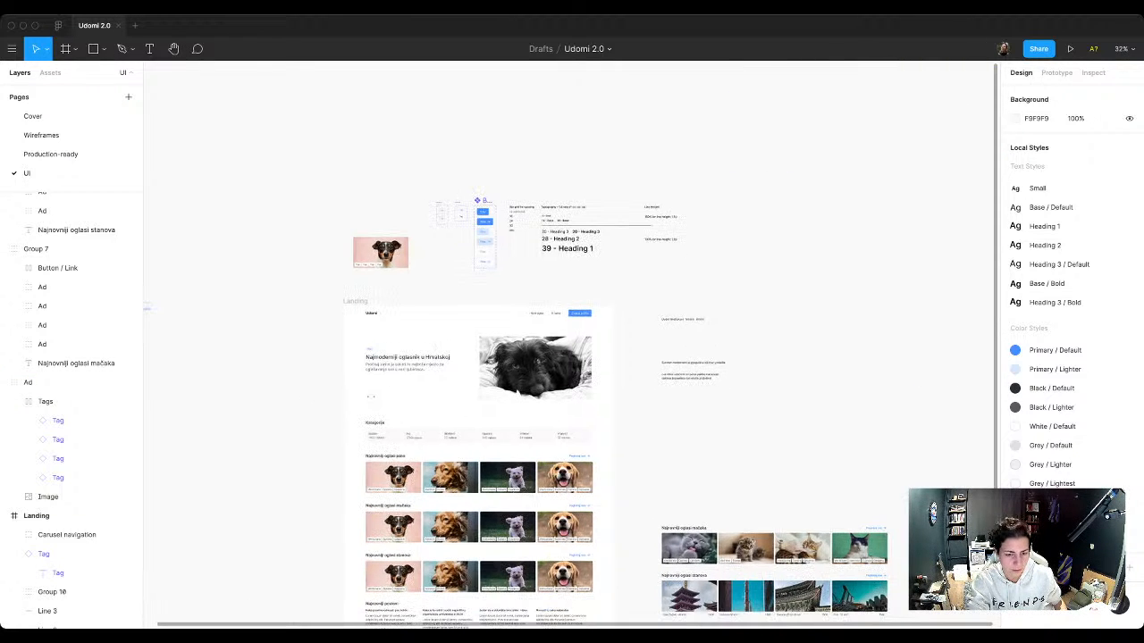
left_click_drag(383, 254, 398, 477)
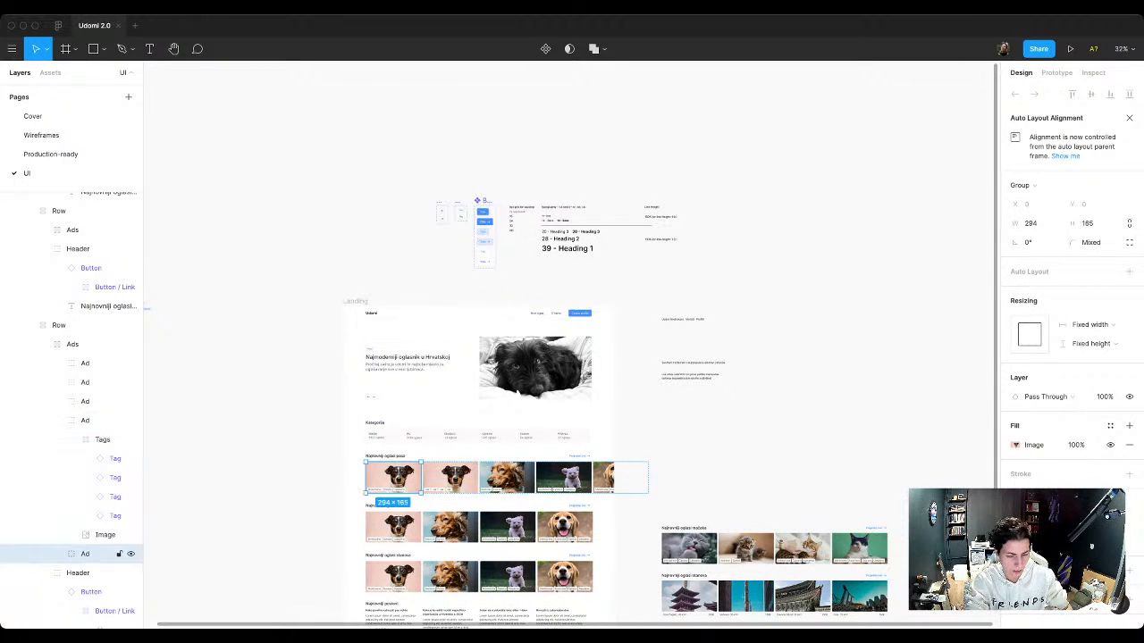
key("Delete")
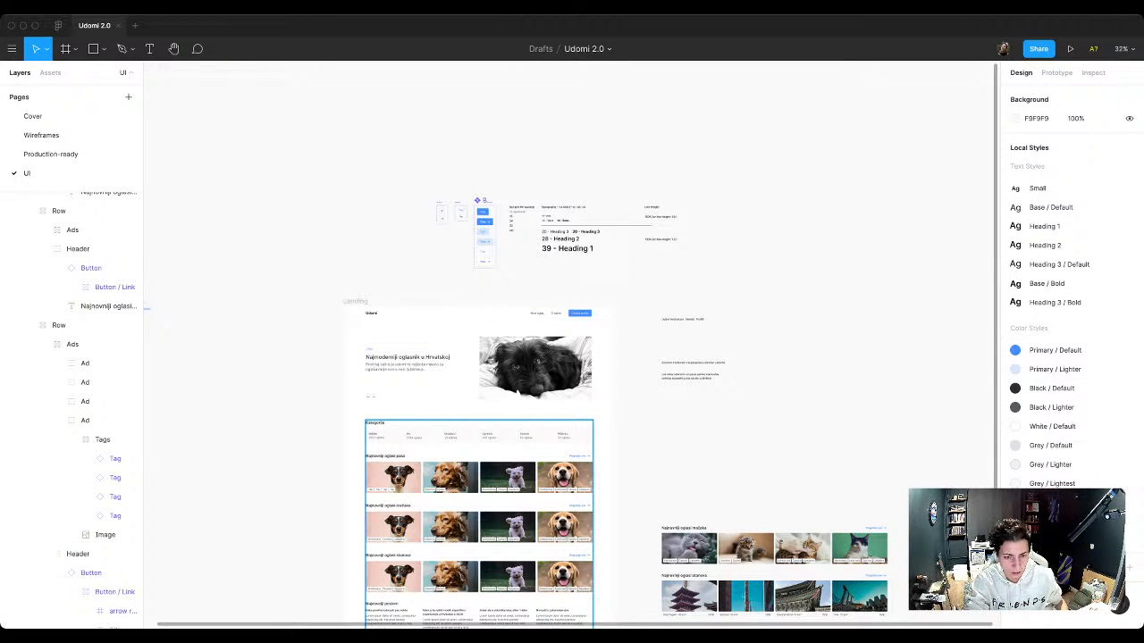
Step: Delete the three remaining old ad cards from the "oglasi pasa" row, keeping only the edited card
double_click(397, 477)
double_click(398, 477)
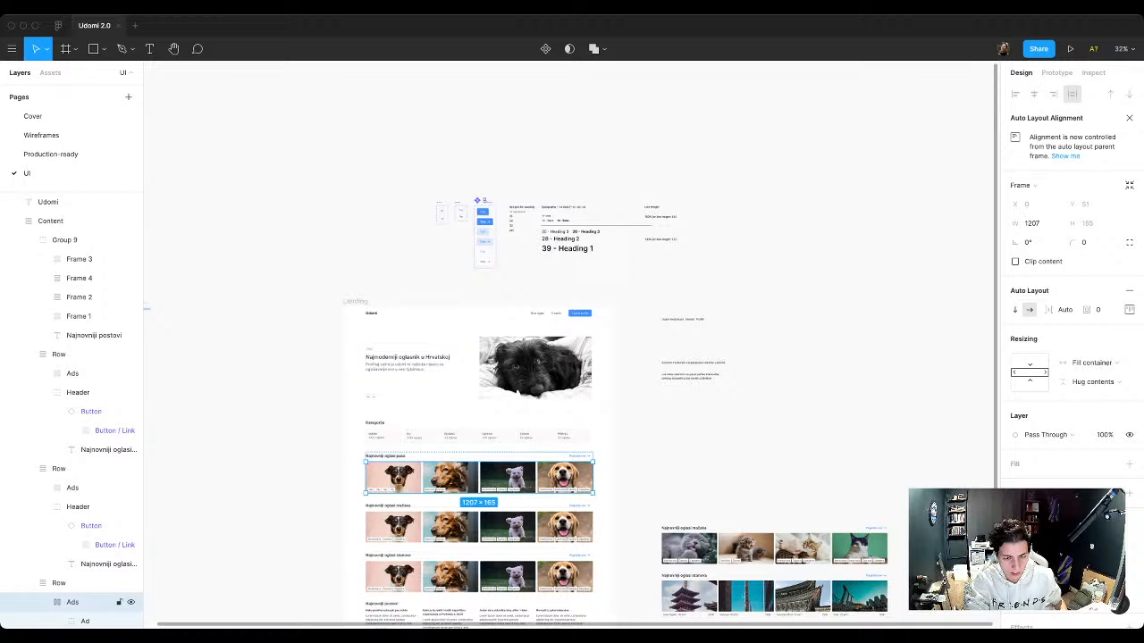
double_click(451, 477)
left_click(508, 478, "shift")
left_click(564, 477, "shift")
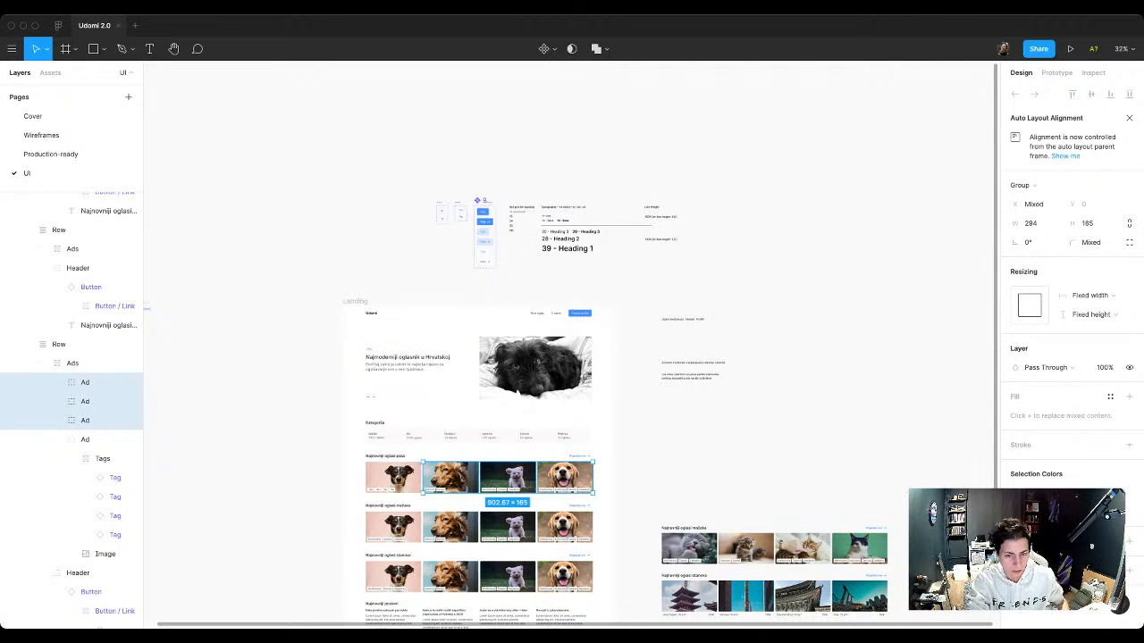
key("Delete")
Step: Duplicate the edited ad card three times within the "oglasi pasa" row to fill it with four cards
left_click(546, 477)
double_click(545, 477)
double_click(545, 477)
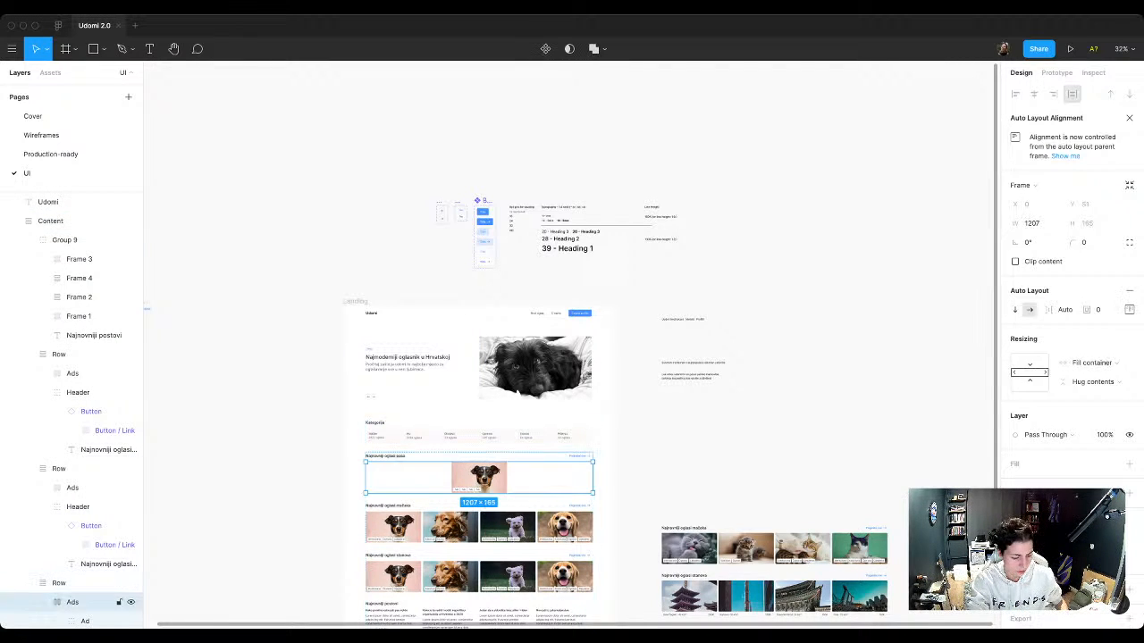
key("Return")
key("ctrl+d")
key("ctrl+d")
key("ctrl+d")
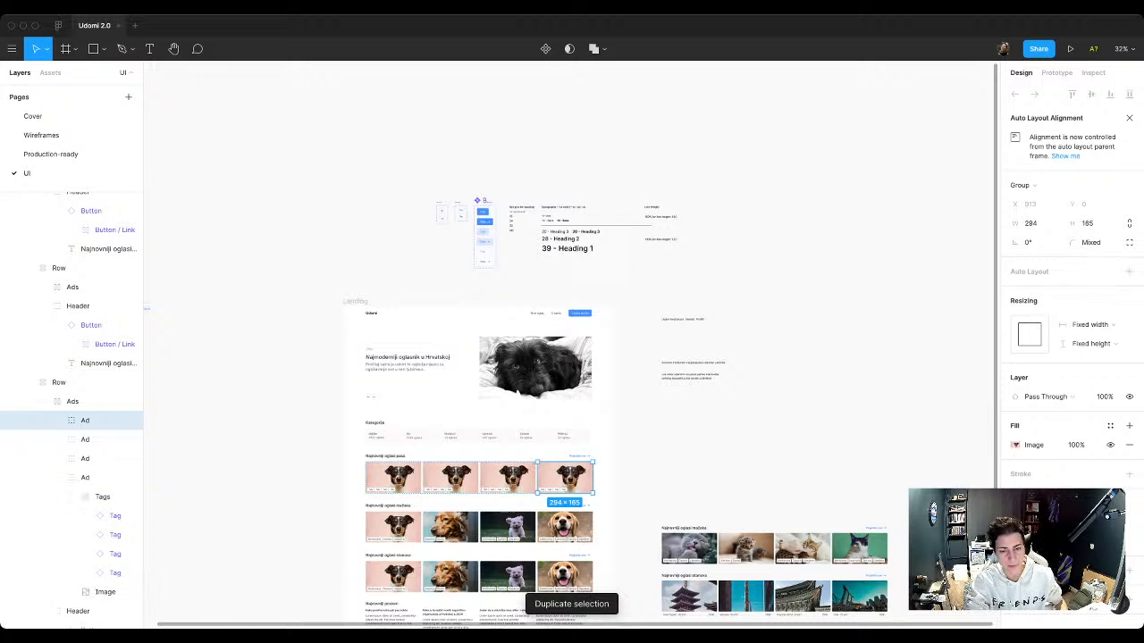
scroll(487, 511, "up", 4)
scroll(487, 511, "down", 2)
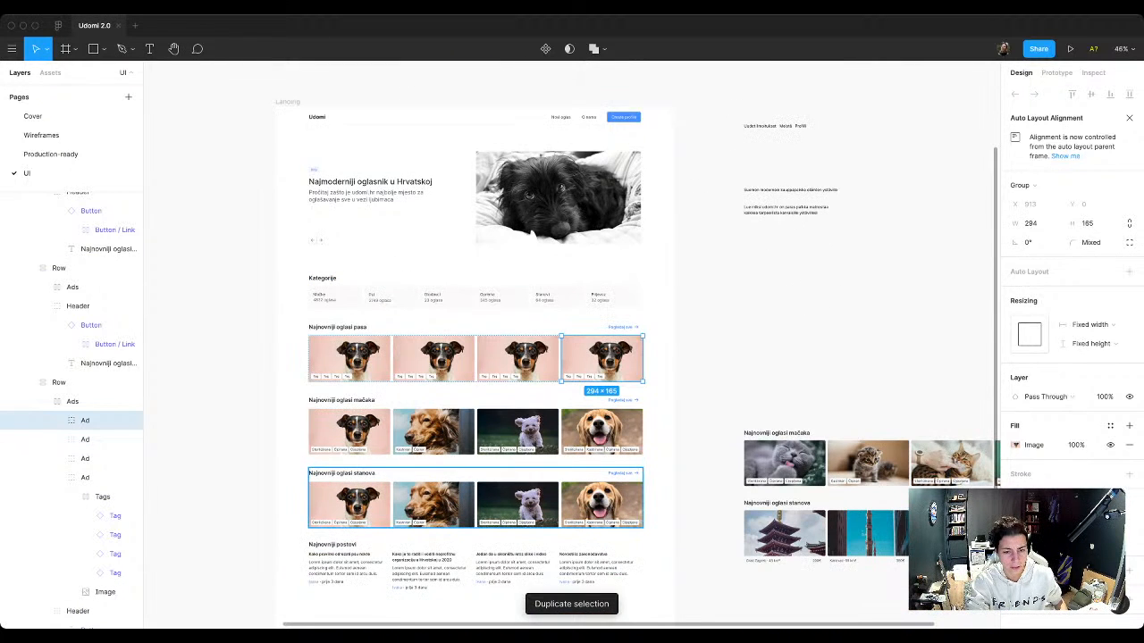
Step: Delete the "oglasi mačaka" and "oglasi stanova" rows from the landing page
left_click(487, 434)
left_click(487, 496, "shift")
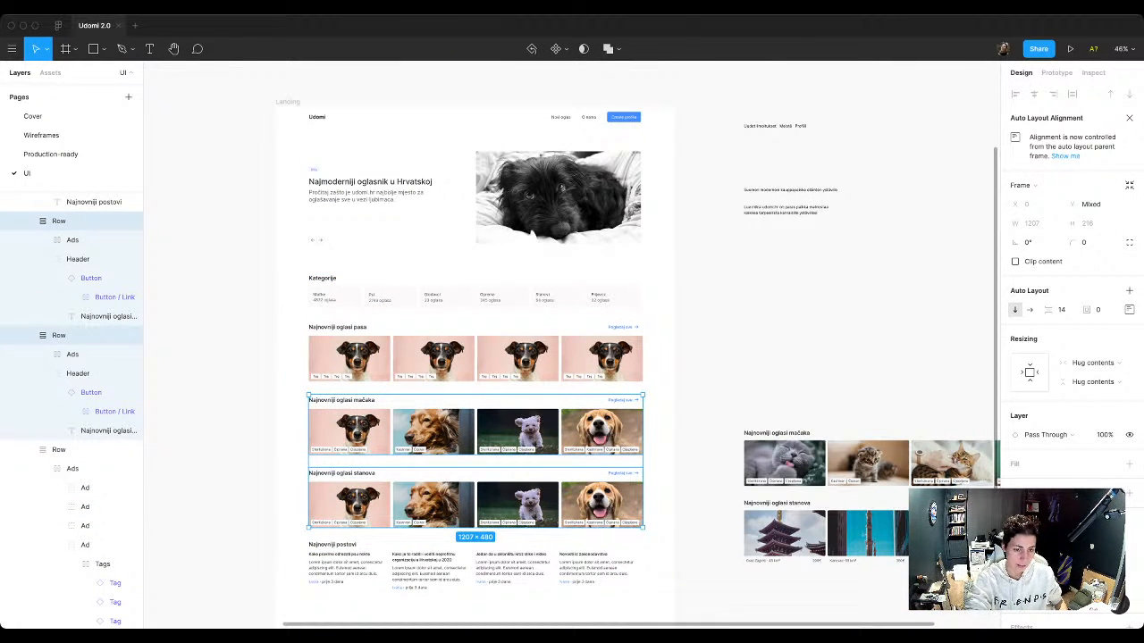
key("Delete")
Step: Replace the image in the second card of the "oglasi pasa" row with a random Unsplash photo from the animal preset
scroll(400, 309, "up", 5)
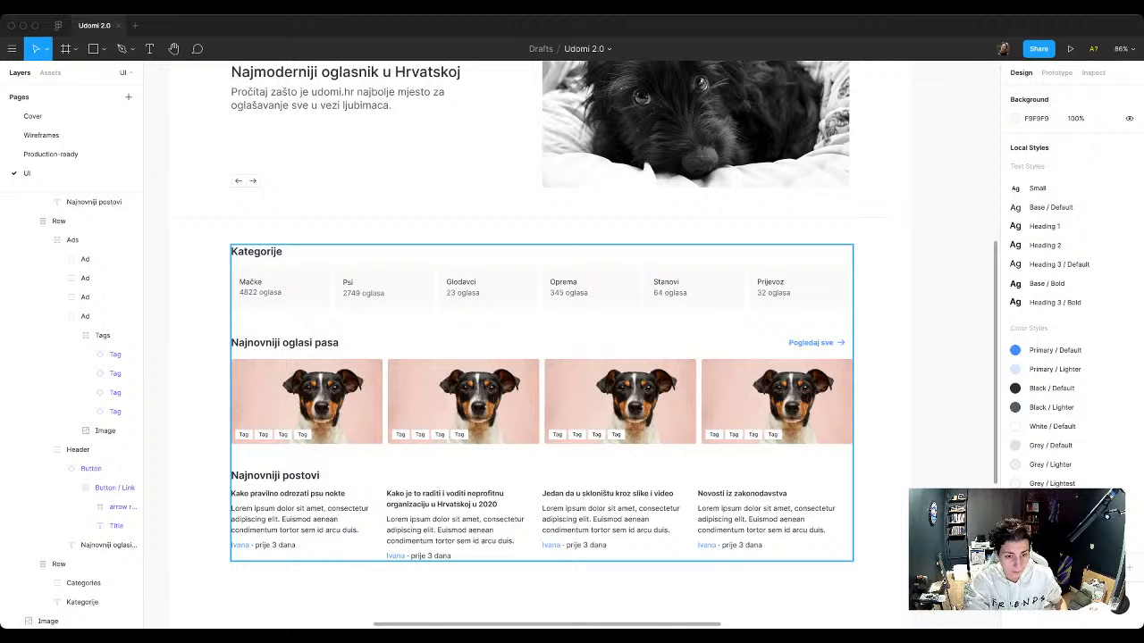
left_click(463, 402, "super")
key("super+slash")
type("uns")
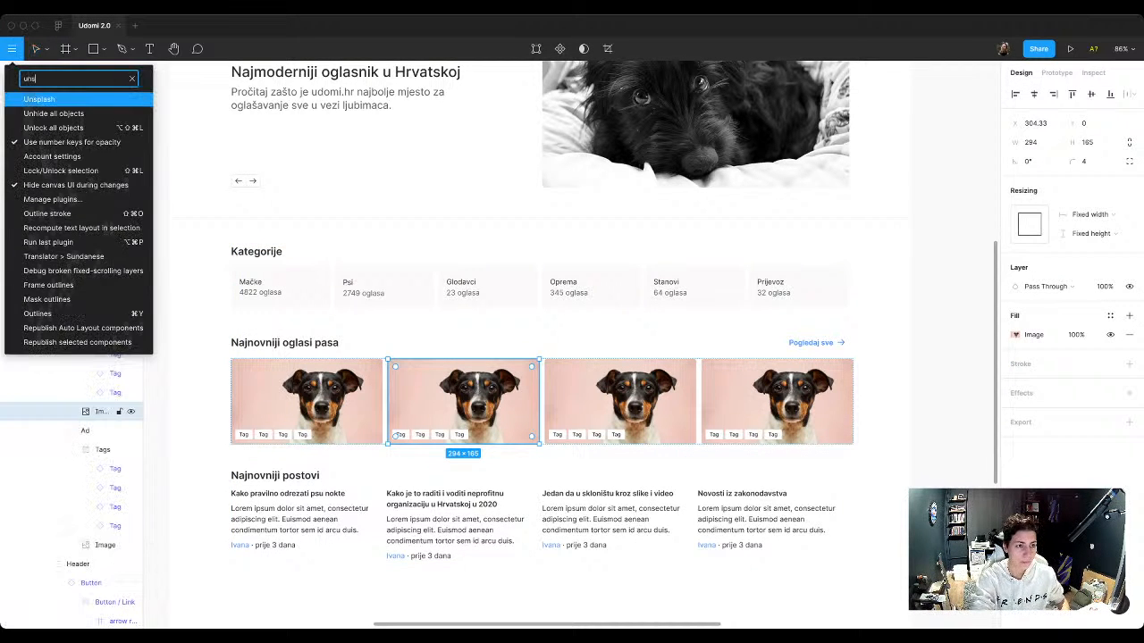
key("Return")
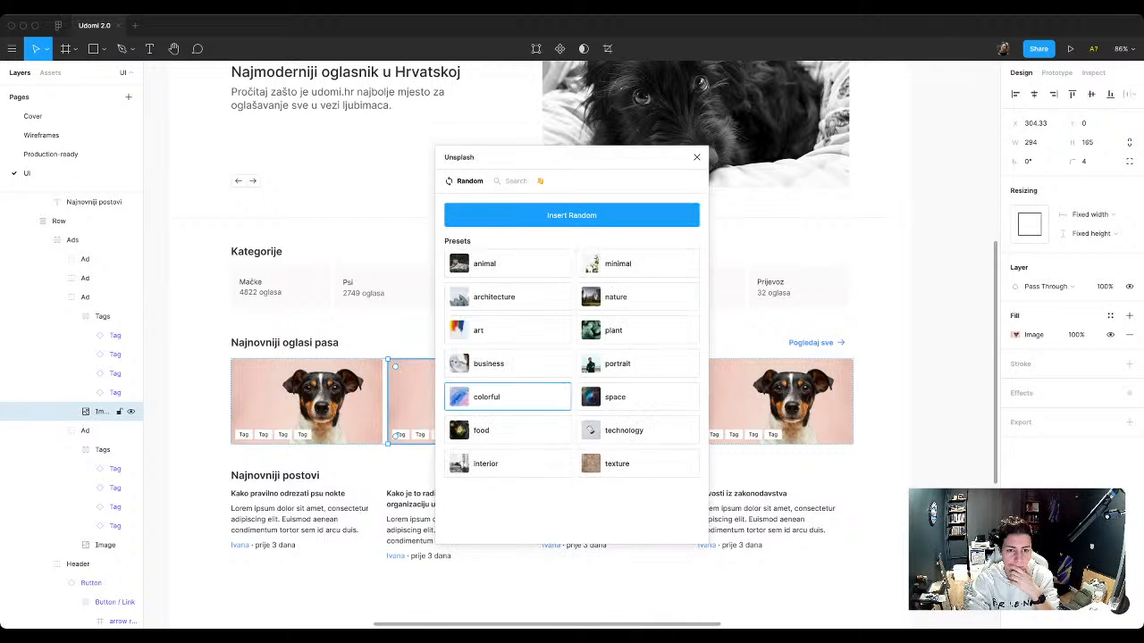
left_click(505, 264)
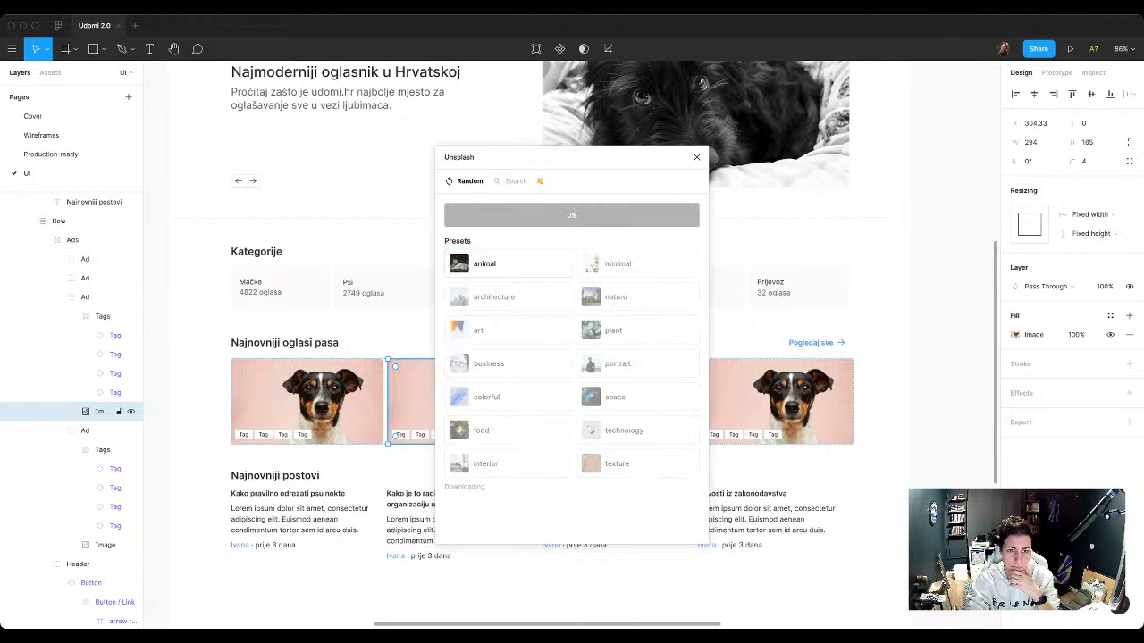
left_click_drag(527, 158, 767, 163)
left_click(720, 269)
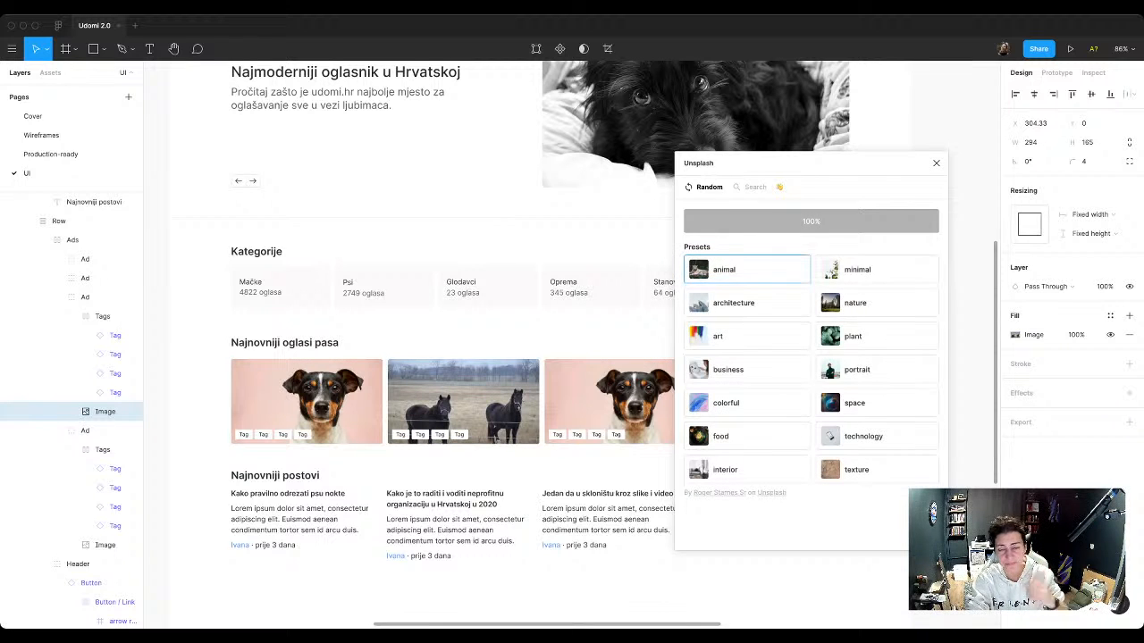
left_click(936, 163)
Step: Search Unsplash for "dog" and fill the third ad card's image with the photo of a dog in a yellow sweater on blue
left_click(620, 402)
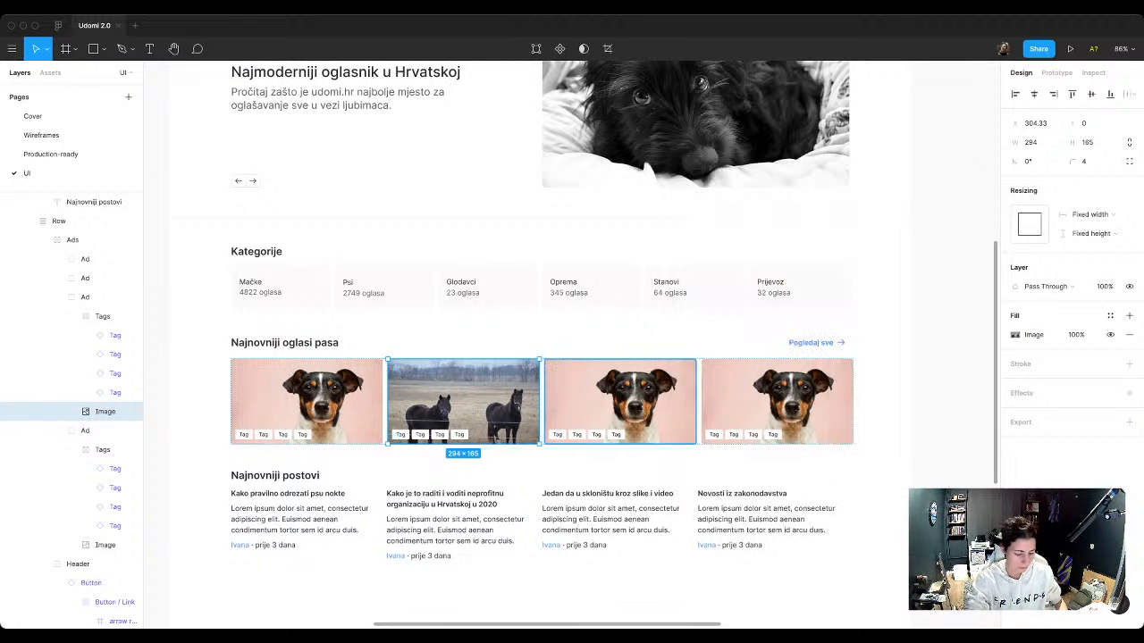
left_click(12, 48)
type("unspl")
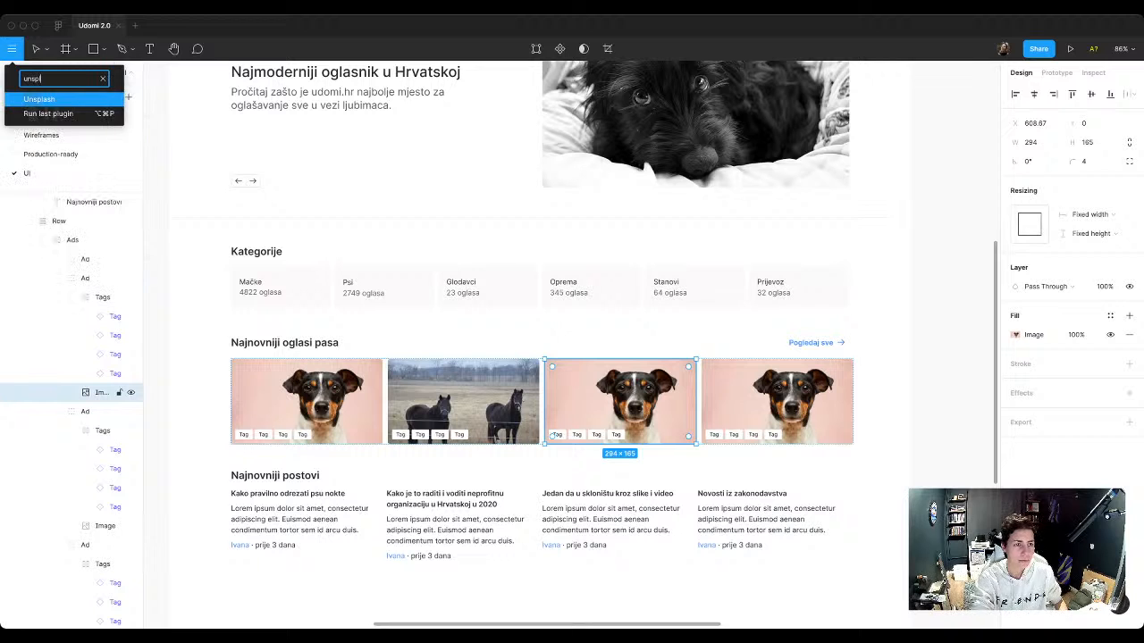
key("Return")
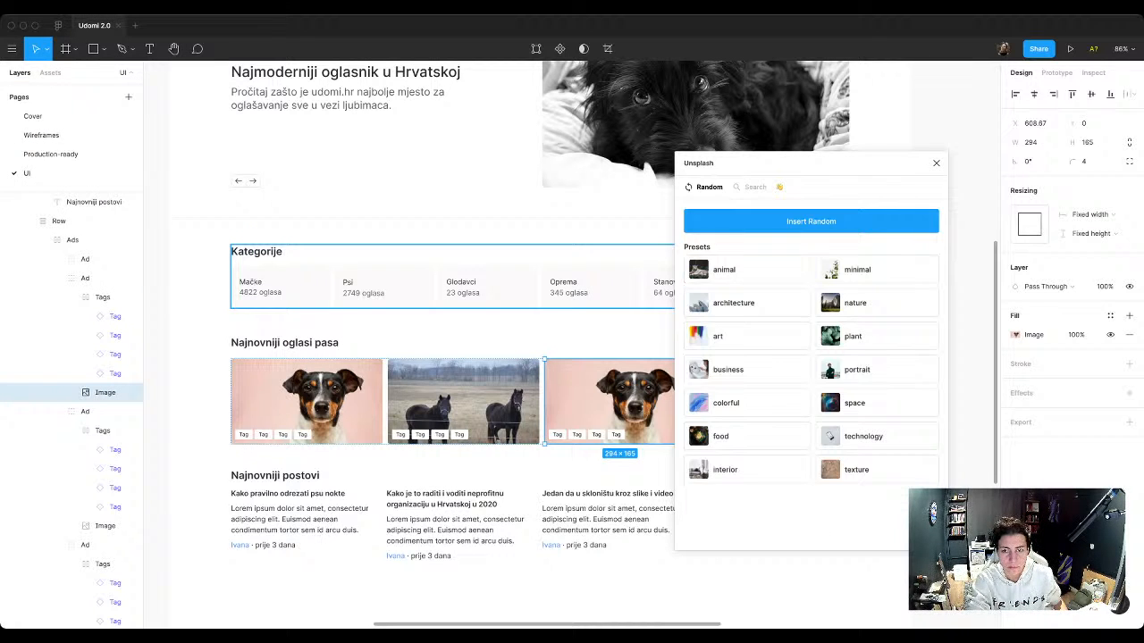
left_click(750, 186)
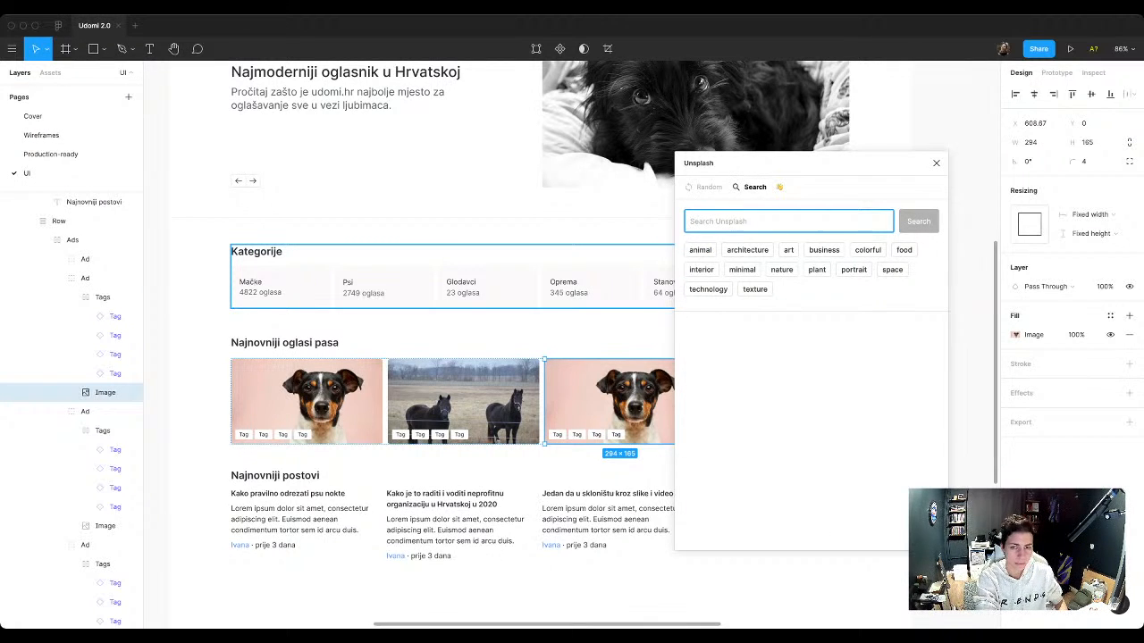
type("dog")
key("Return")
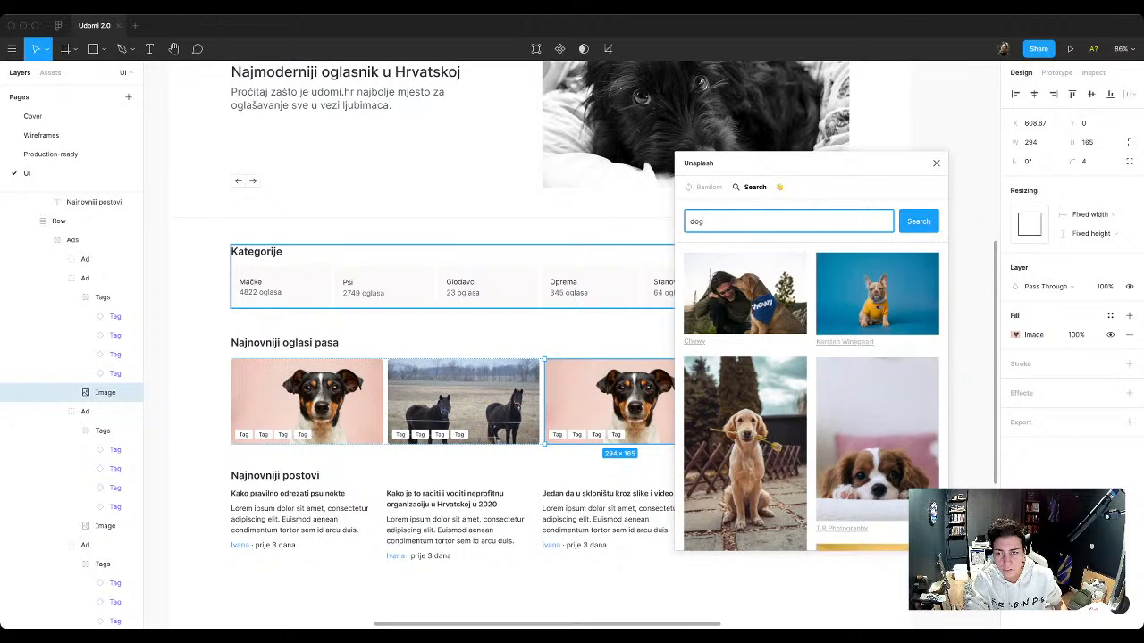
left_click(878, 294)
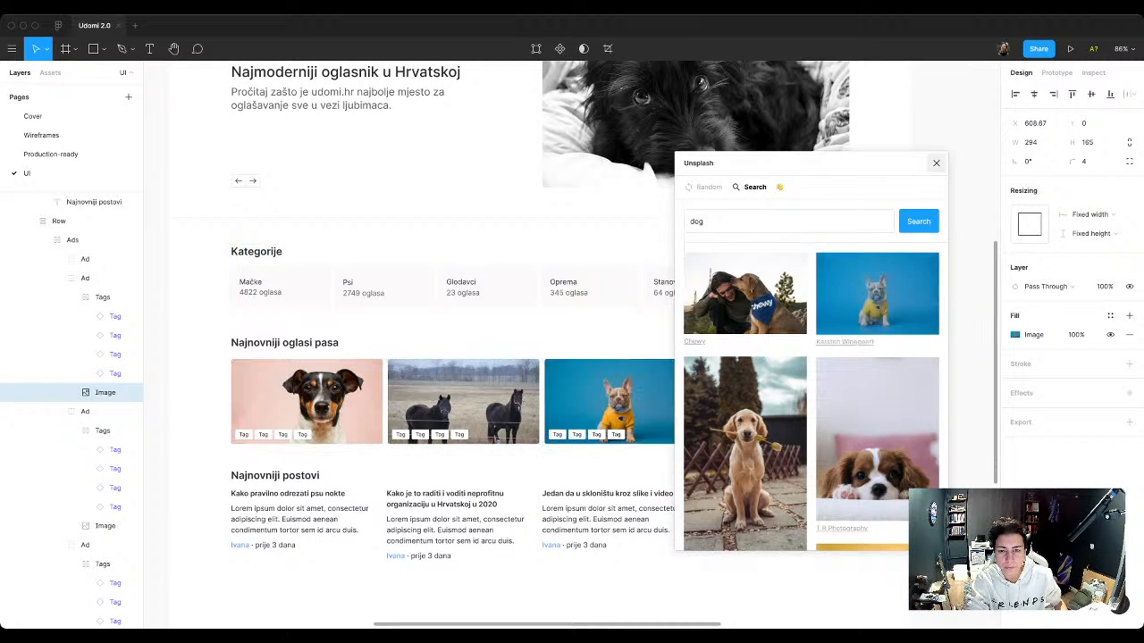
left_click(936, 162)
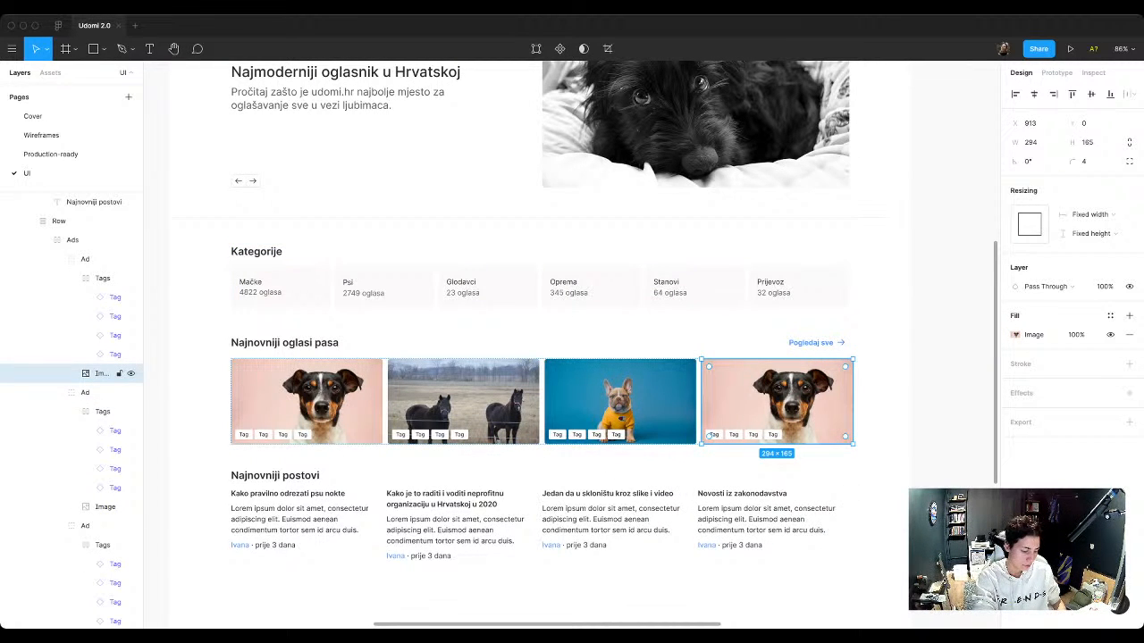
Step: Search Unsplash for "dog" and fill the fourth ad card's image with the photo of a puppy lying on a yellow background
key("super+slash")
type("unsp")
key("Return")
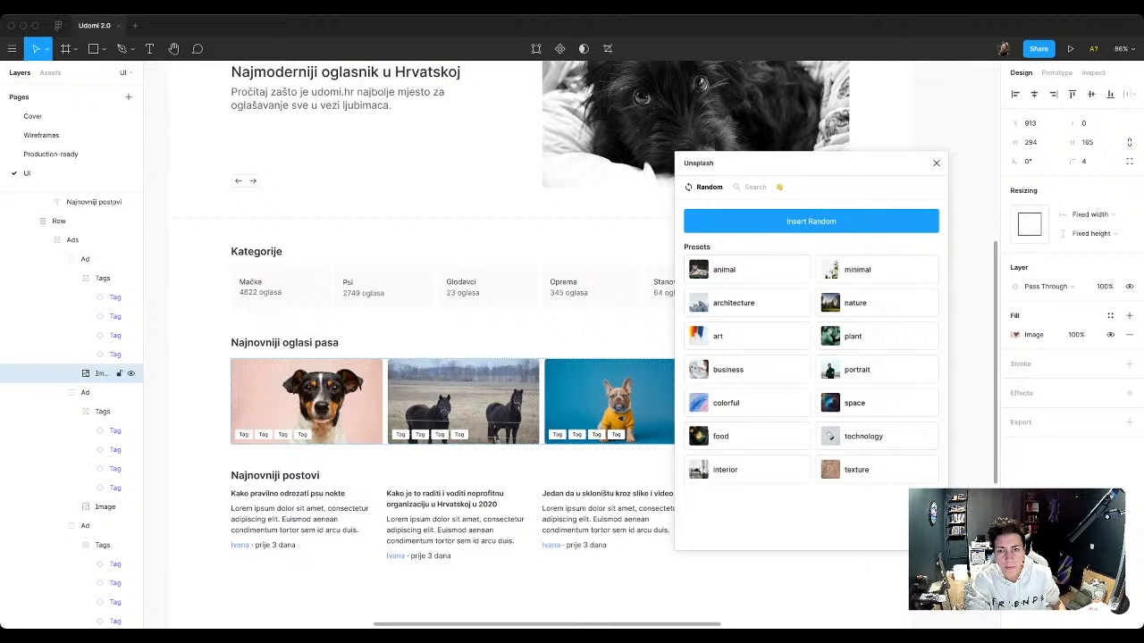
left_click(779, 186)
left_click(756, 187)
left_click(753, 221)
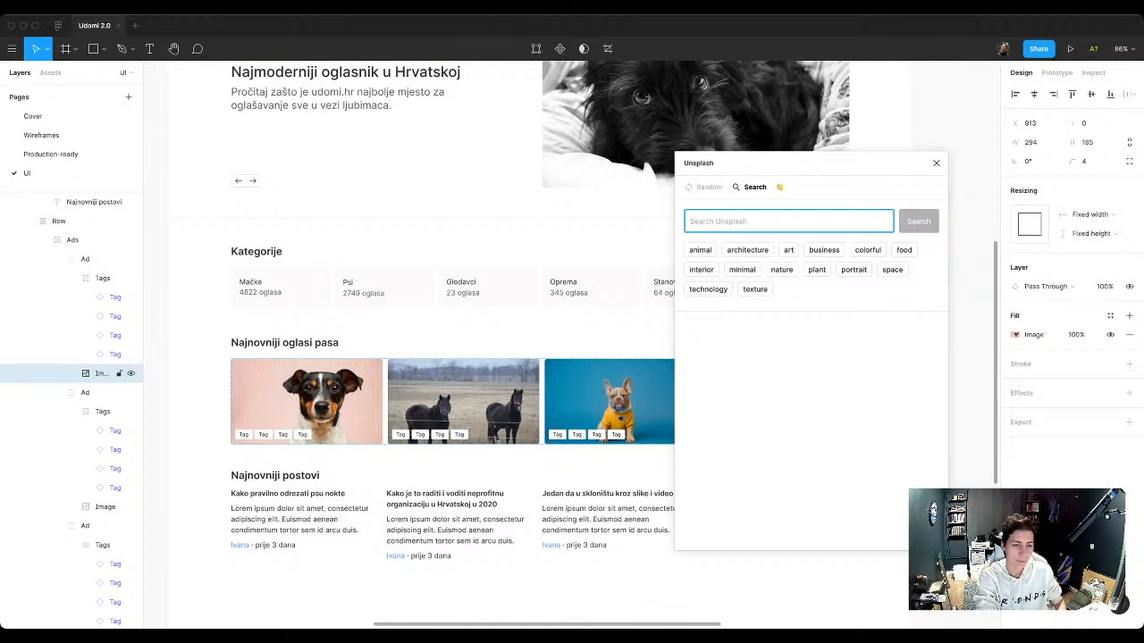
type("dog")
key("Return")
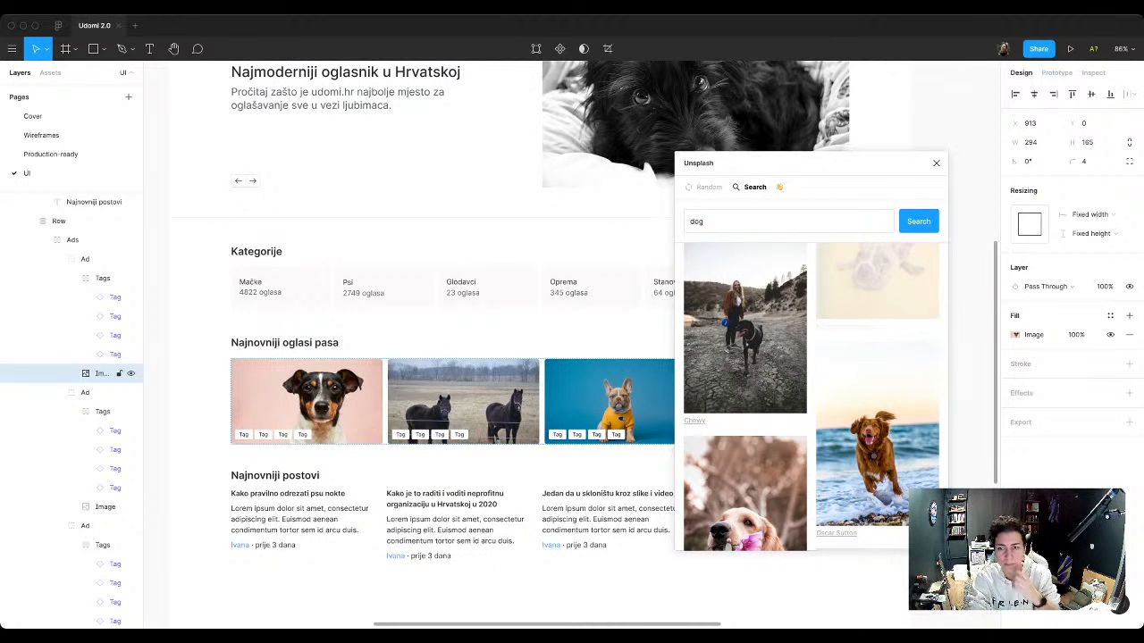
left_click(937, 163)
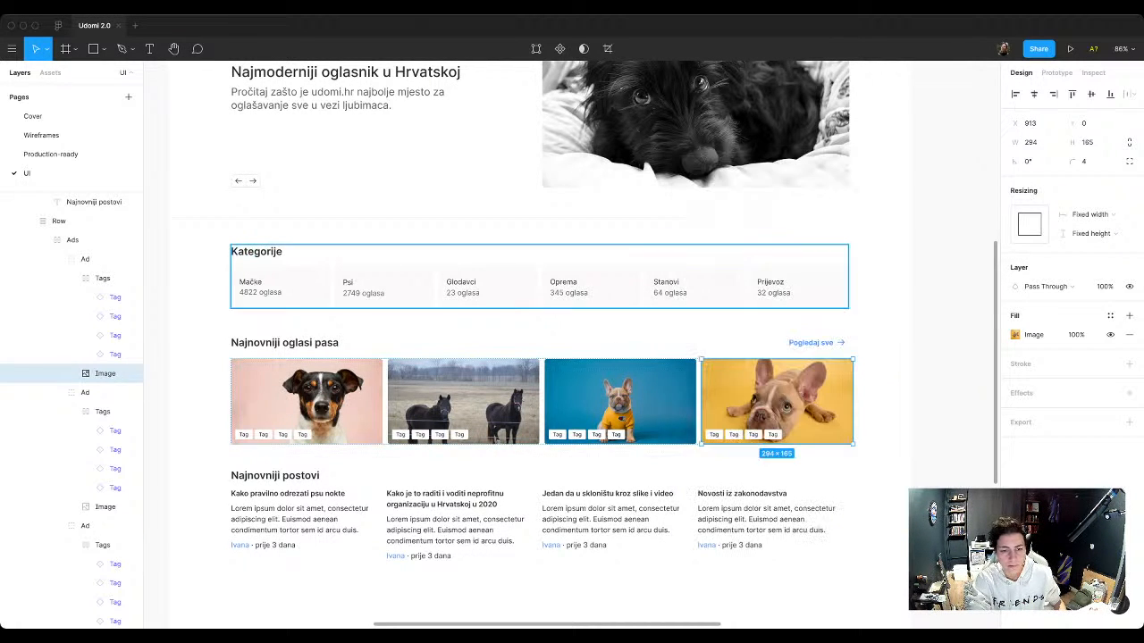
Step: Replace the horse photo in the second ad card with the smiling golden-brown dog portrait from an Unsplash search for "dog"
left_click(473, 393, "super")
key("super+/")
type("unsp")
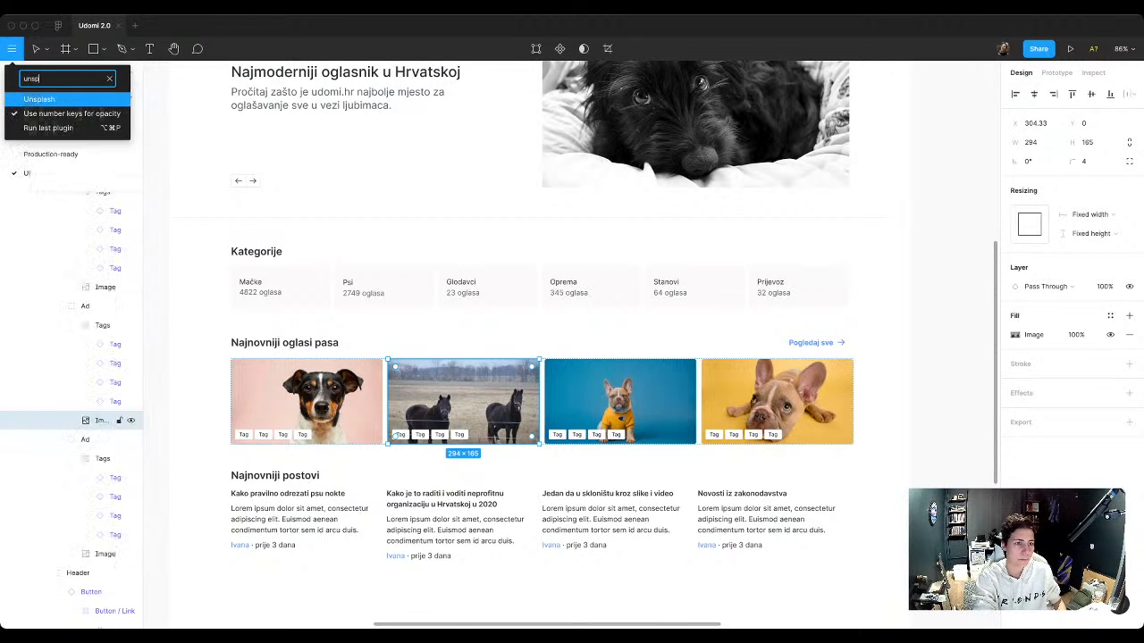
key("Return")
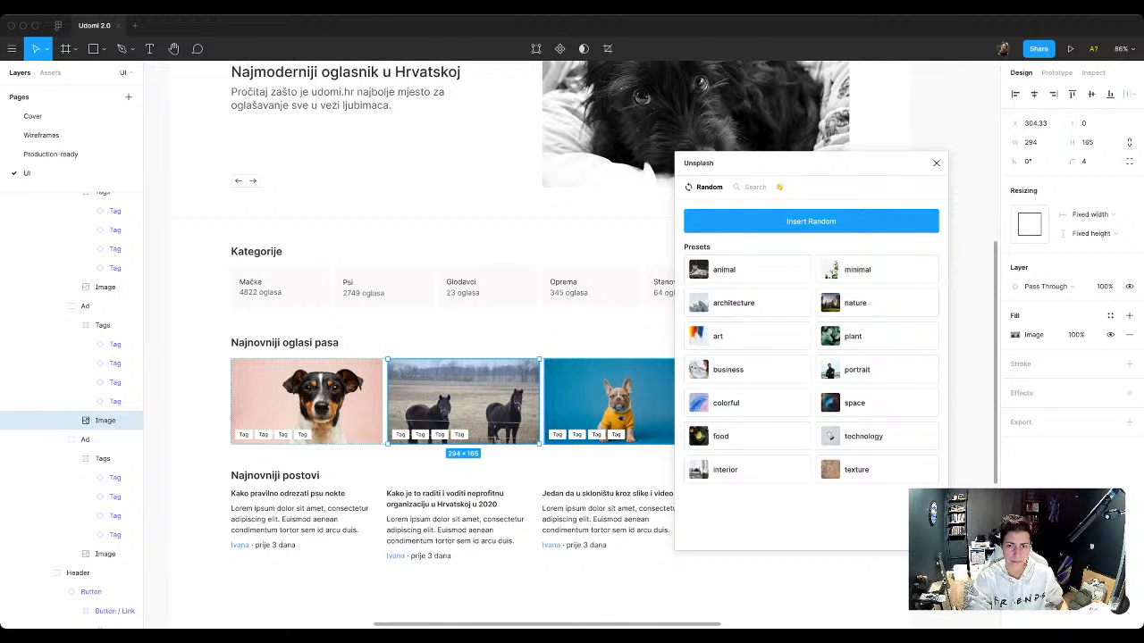
left_click(779, 188)
left_click(754, 187)
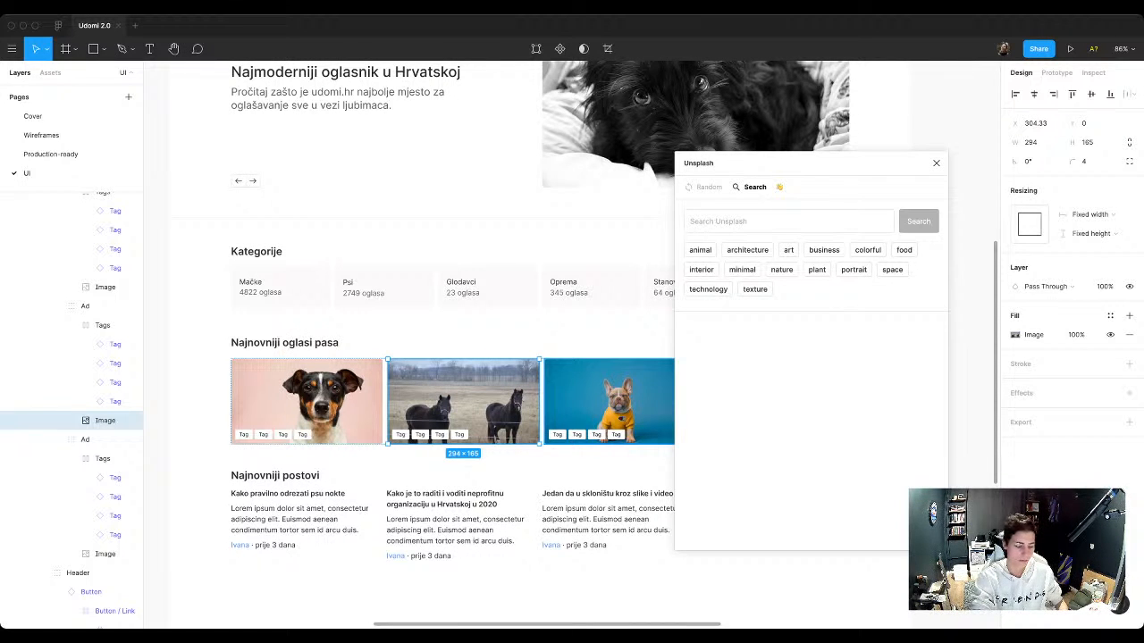
left_click(788, 221)
type("dog")
key("Return")
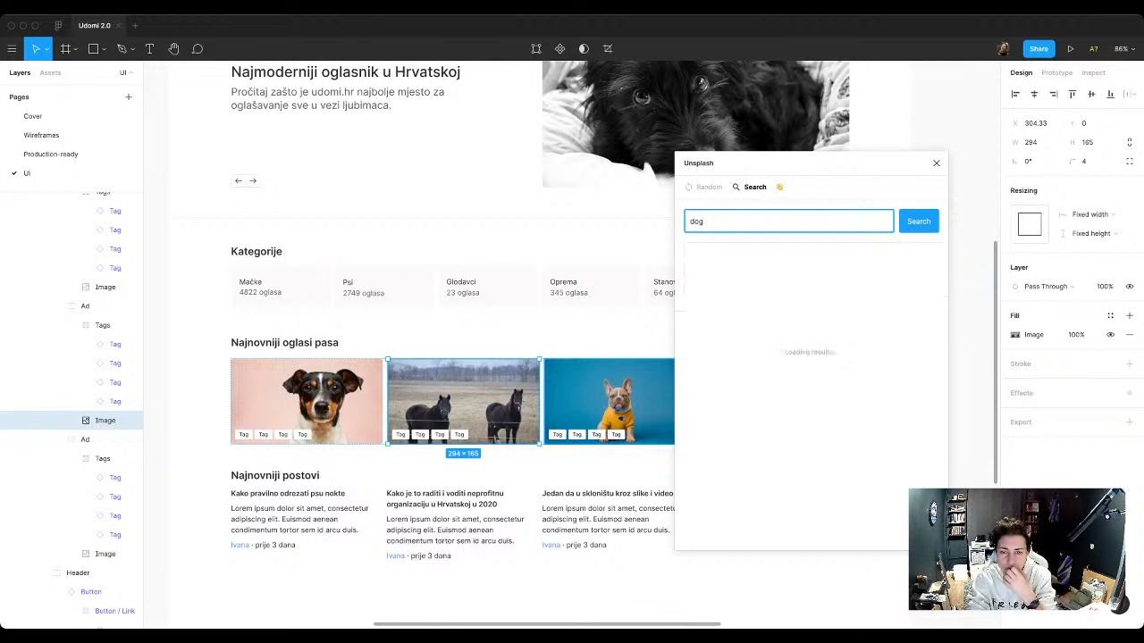
scroll(811, 398, "down", 10)
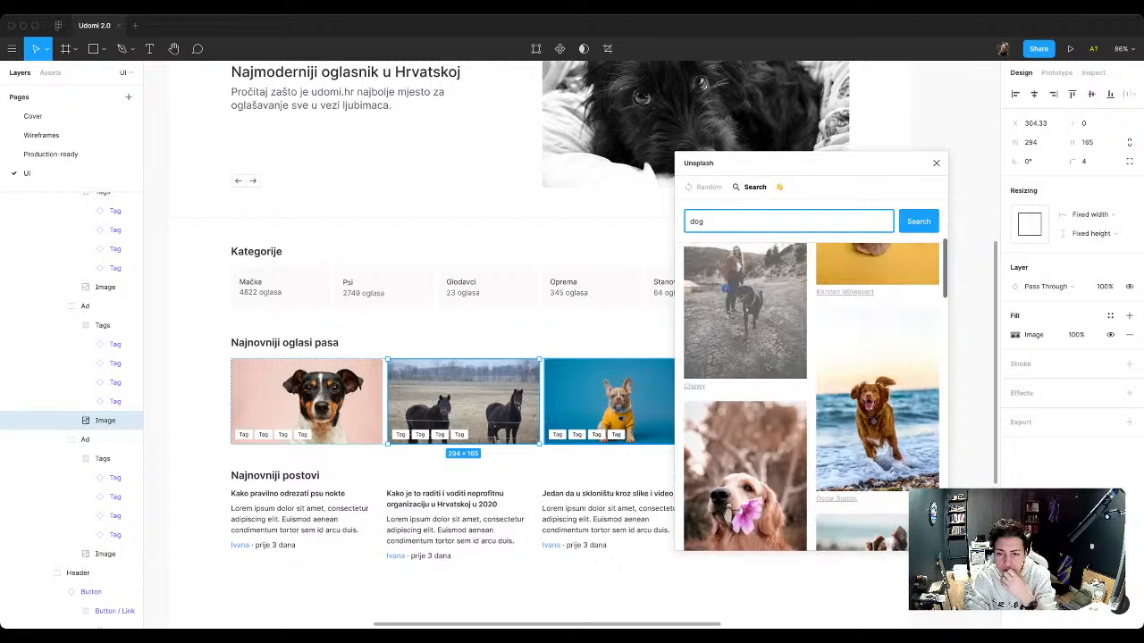
scroll(811, 398, "down", 5)
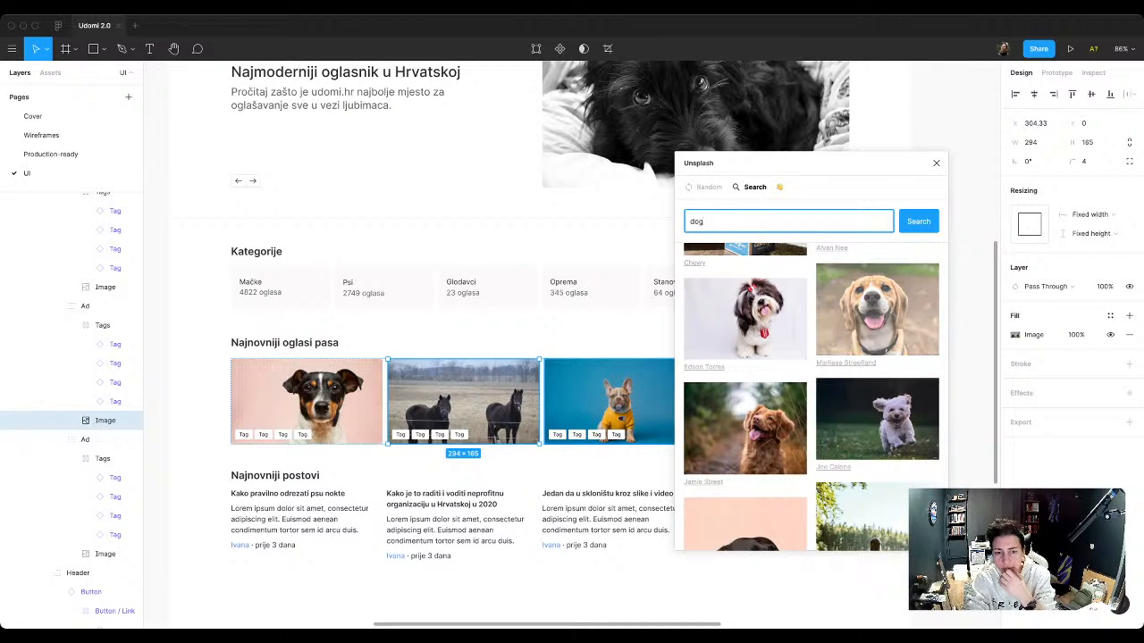
left_click(877, 309)
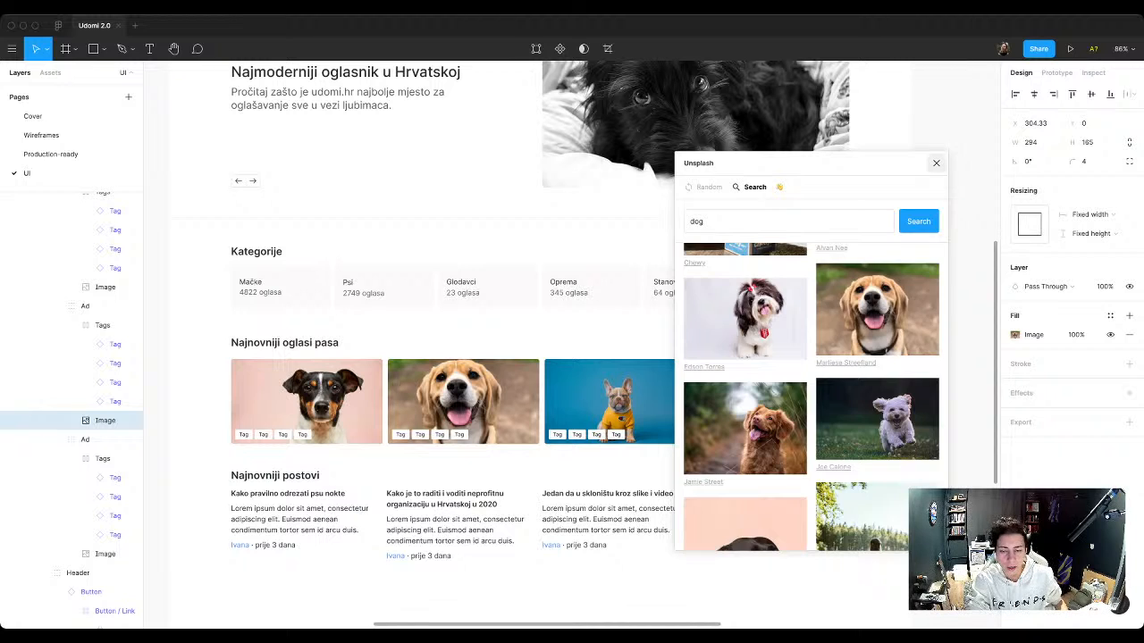
left_click(936, 162)
key("Escape")
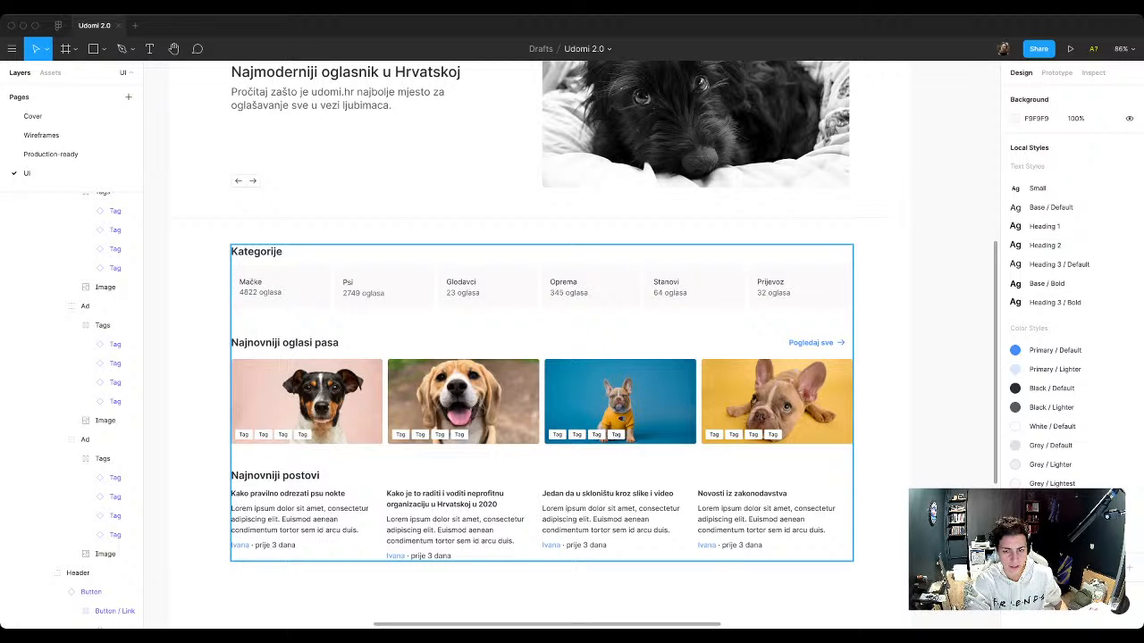
Step: Move the "postovi" group out of the Landing frame and place it with the two leftover ad groups far left of the design
scroll(542, 358, "down", 2)
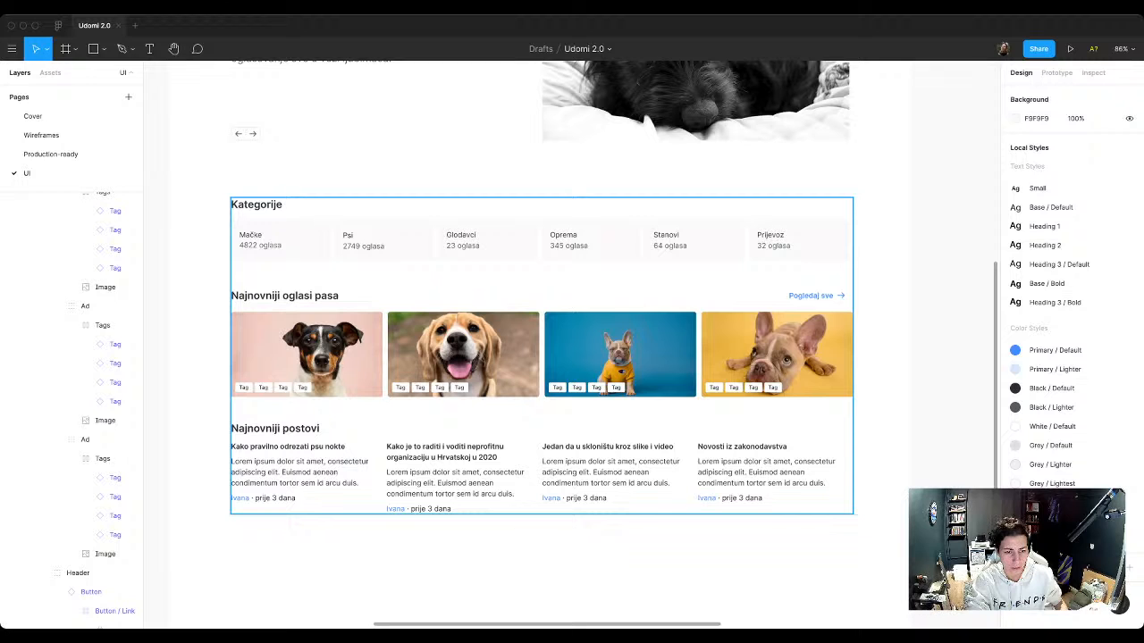
double_click(539, 468)
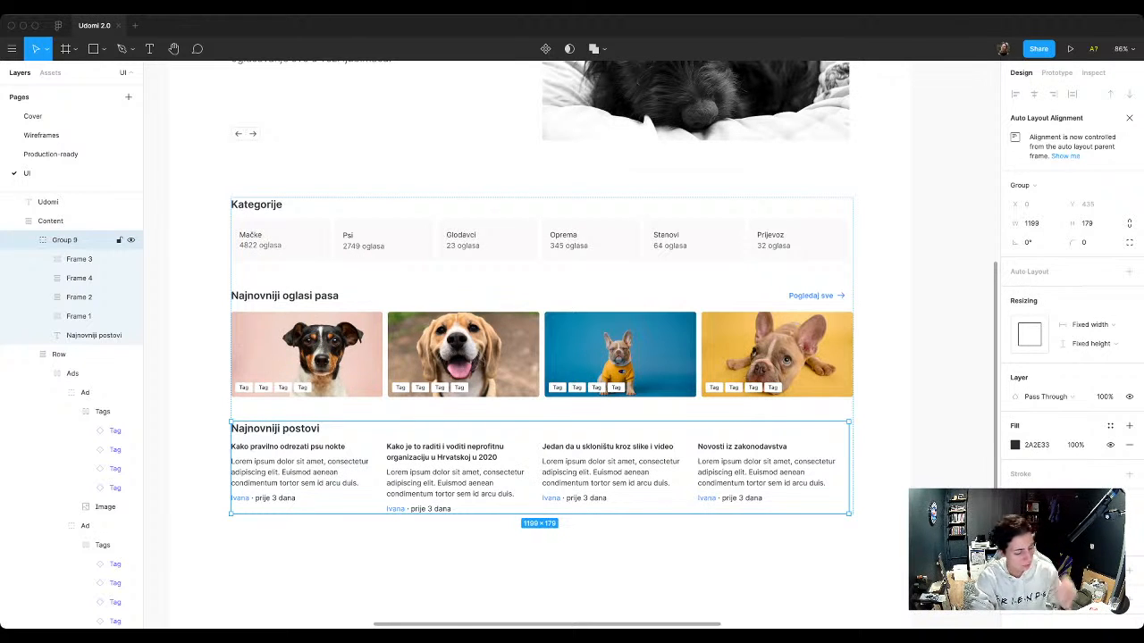
scroll(390, 462, "down", 2)
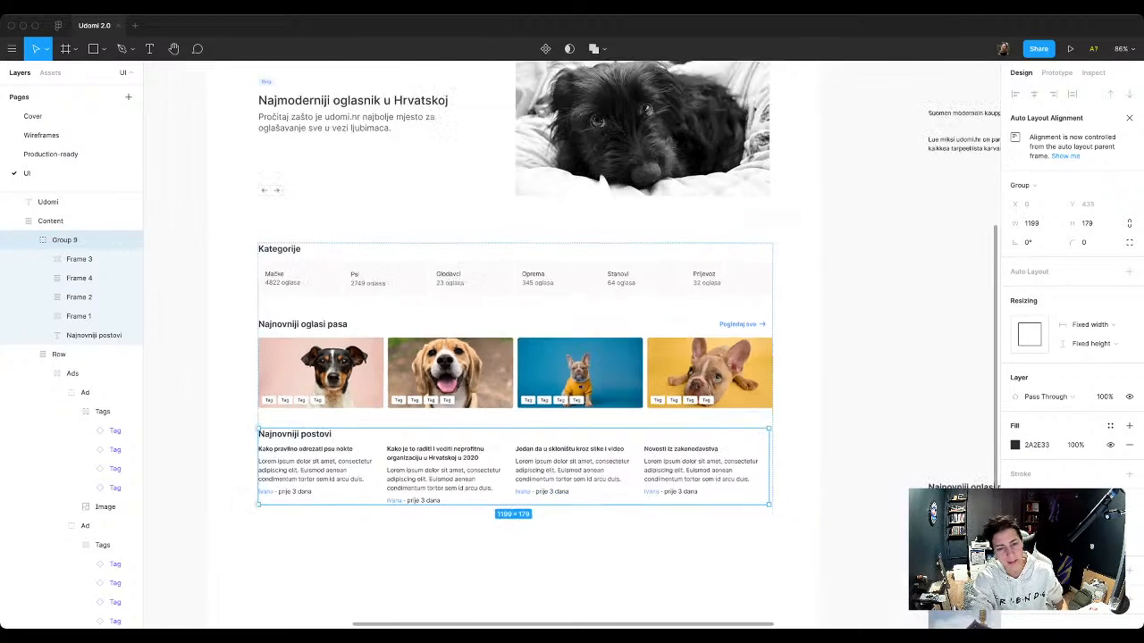
scroll(385, 459, "down", 5)
left_click_drag(386, 459, 745, 499)
scroll(684, 430, "down", 5)
left_click_drag(704, 454, 348, 442)
left_click(407, 487)
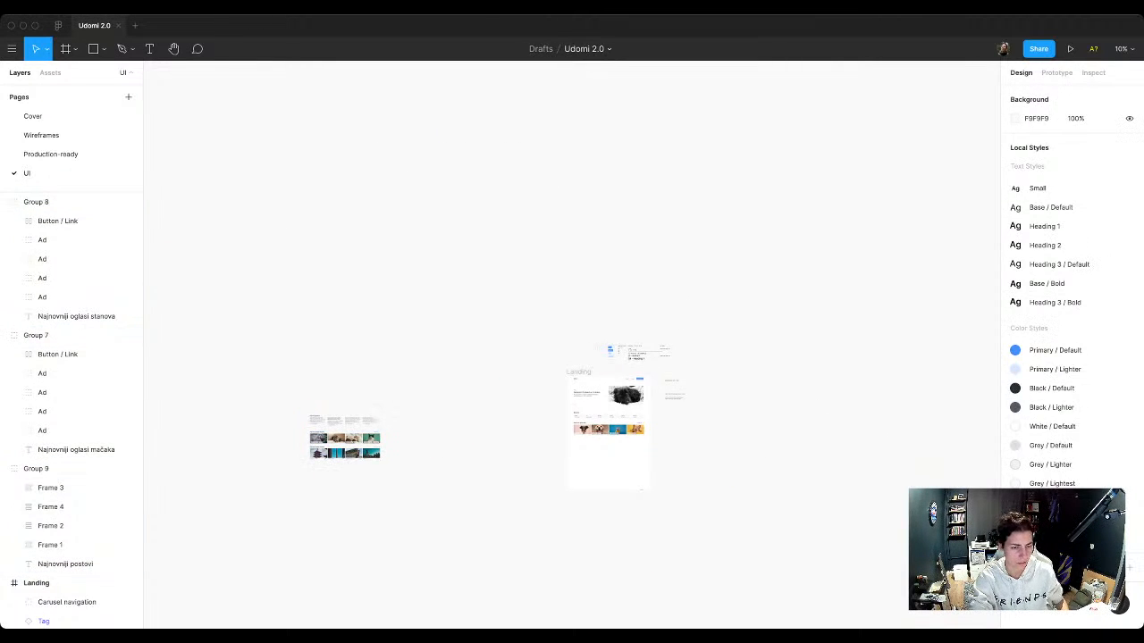
Step: Add an "Archive" text label above the set-aside groups and apply the Heading 2 text style to it
key("t")
left_click(299, 341)
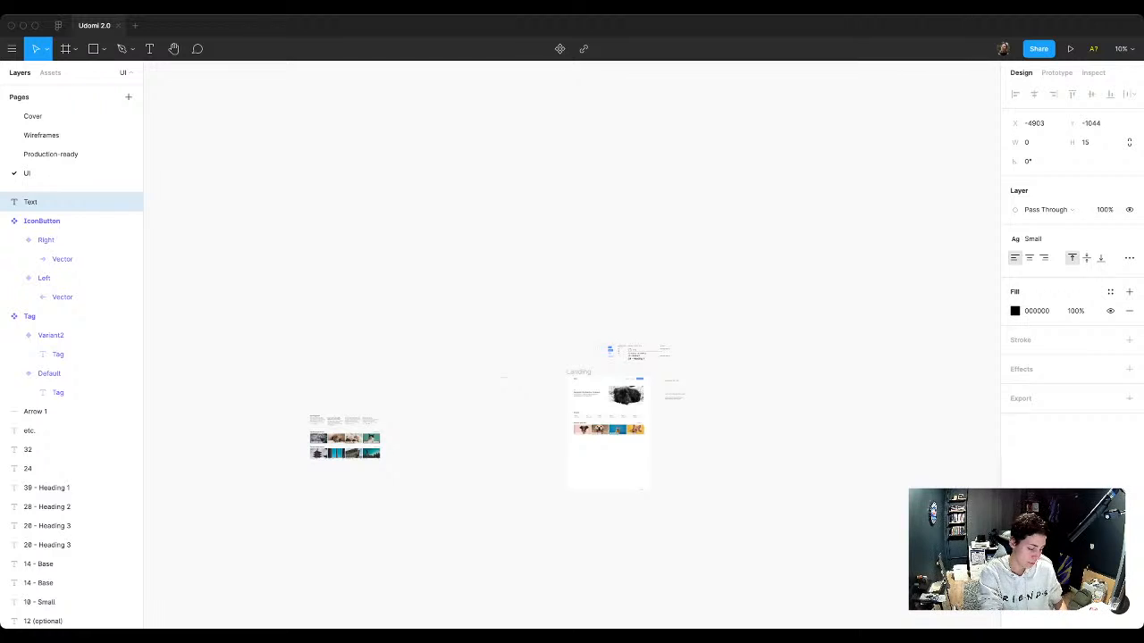
type("Archive")
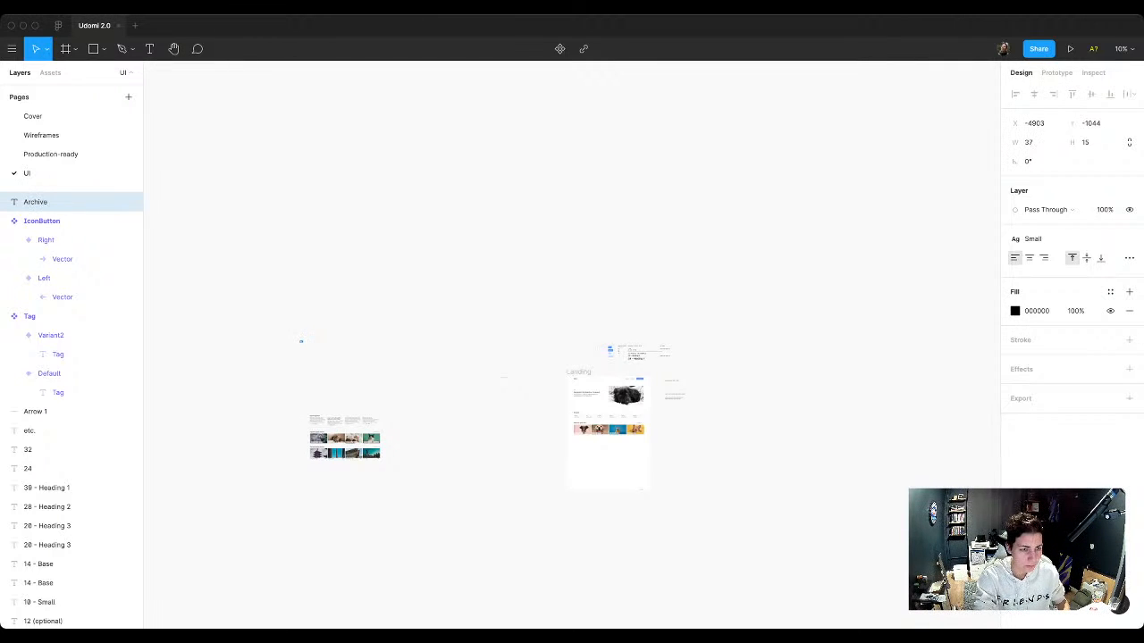
scroll(300, 342, "up", 10)
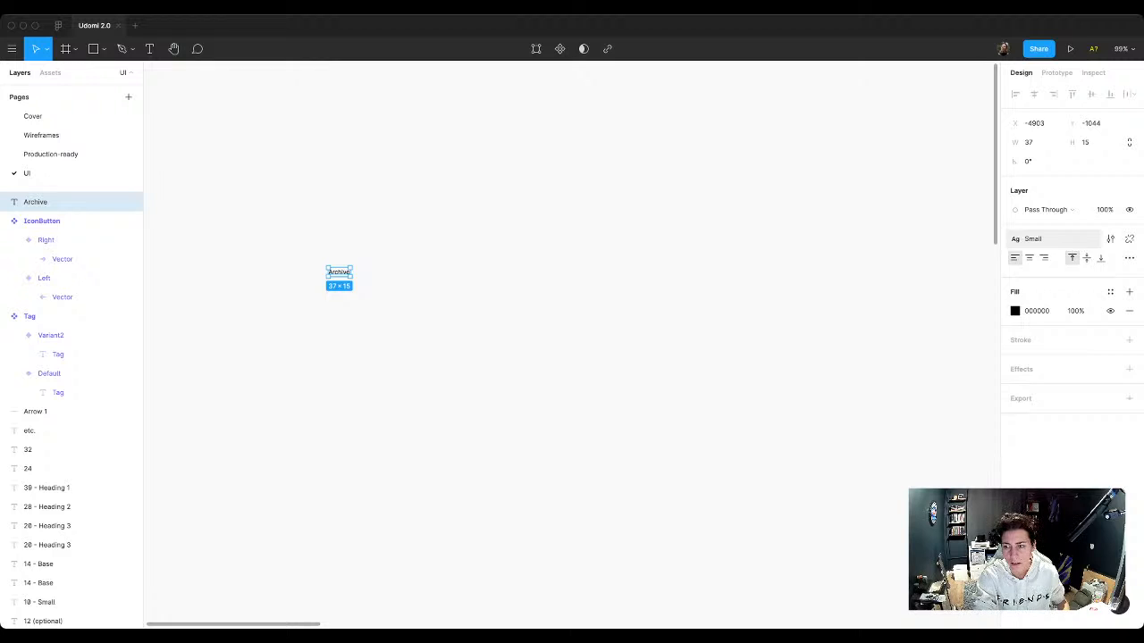
left_click(1037, 239)
left_click(1045, 349)
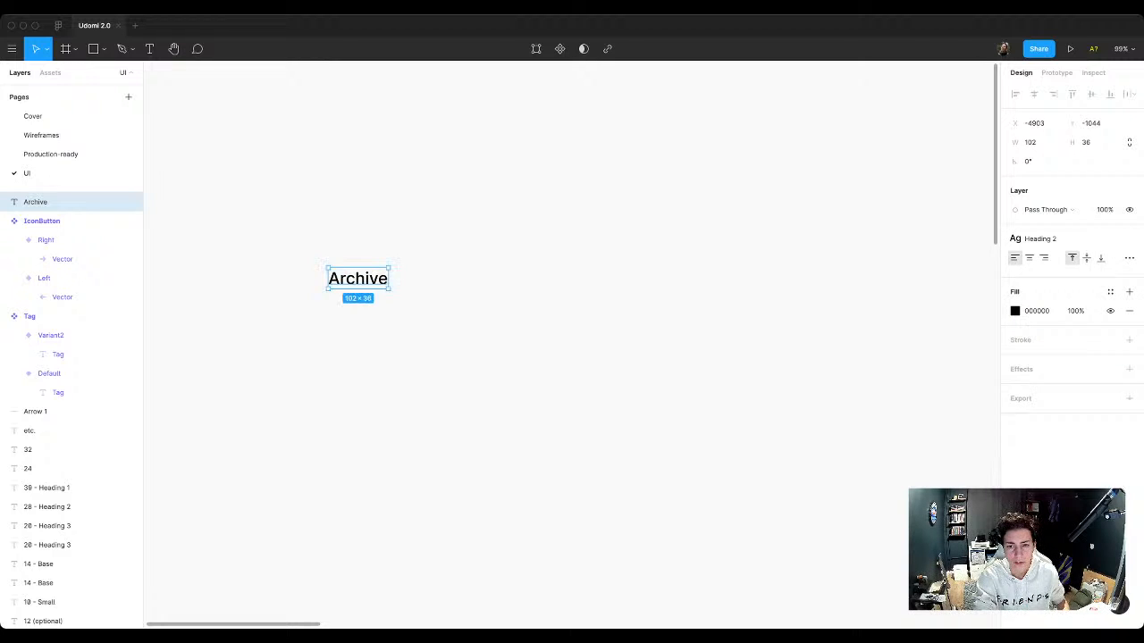
Step: Detach the Heading 2 text style from the Archive label and enlarge its font size to 236
scroll(551, 337, "down", 10)
scroll(551, 337, "right", 3)
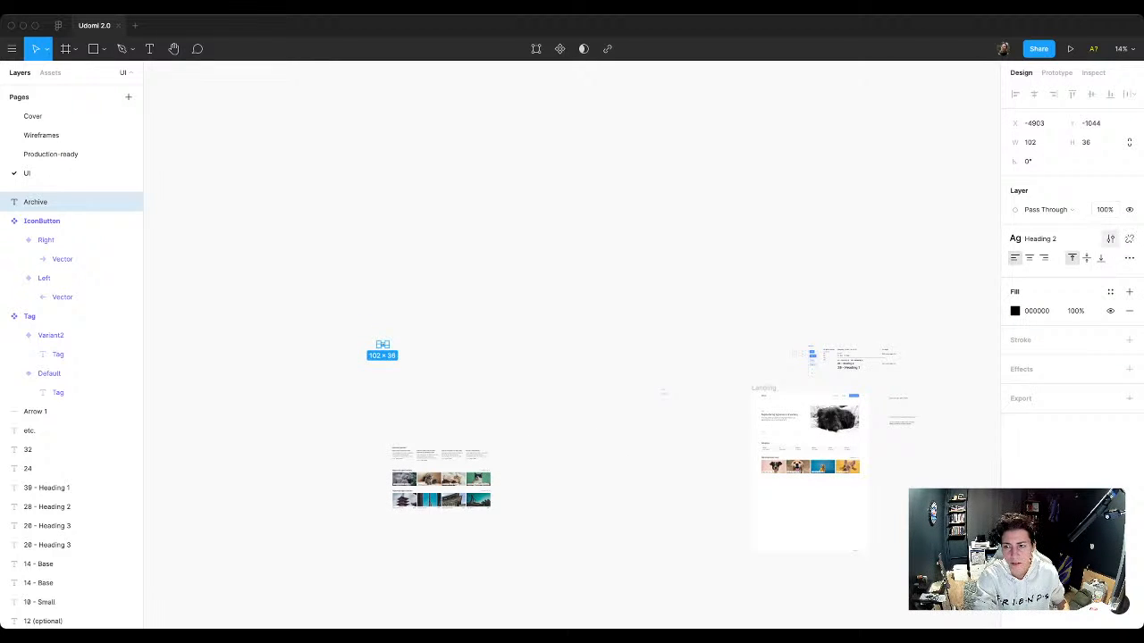
left_click(1130, 239)
left_click(1092, 278)
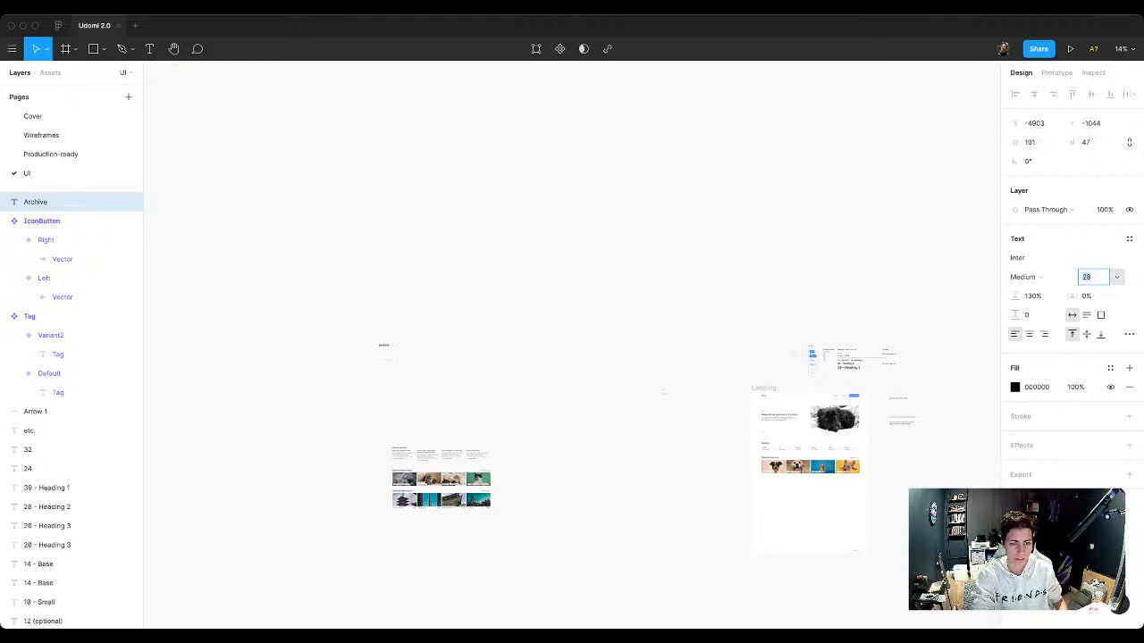
key("shift+Up")
key("shift+Up")
key("shift+Up")
key("shift+Up")
key("shift+Up")
key("shift+Up")
key("shift+Up")
key("shift+Up")
key("shift+Up")
key("shift+Up")
key("shift+Up")
key("shift+Up")
key("shift+Up")
key("shift+Up")
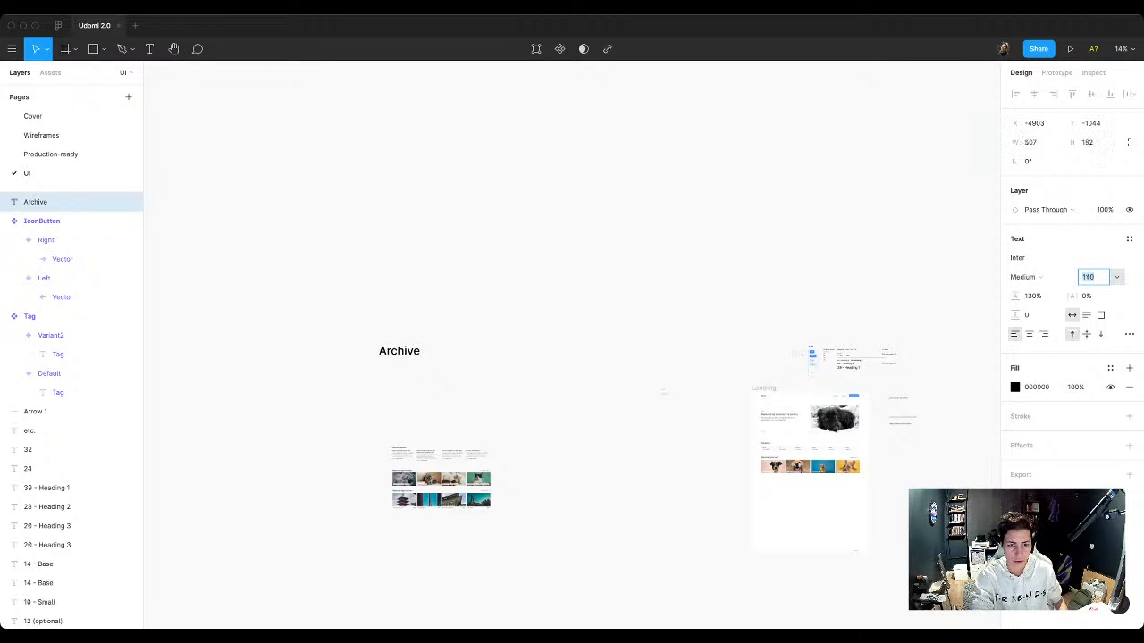
key("shift+Up")
key("shift+Up")
key("shift+Up")
key("shift+Up")
key("shift+Up")
key("shift+Up")
key("shift+Up")
key("shift+Up")
key("shift+Up")
key("shift+Up")
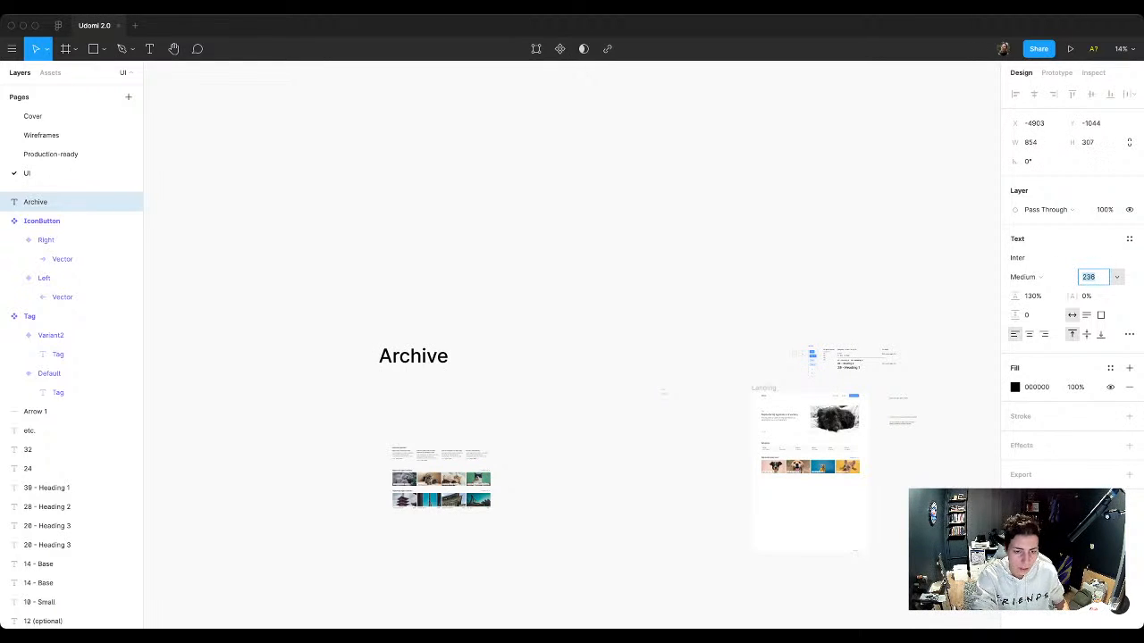
key("Return")
key("Return")
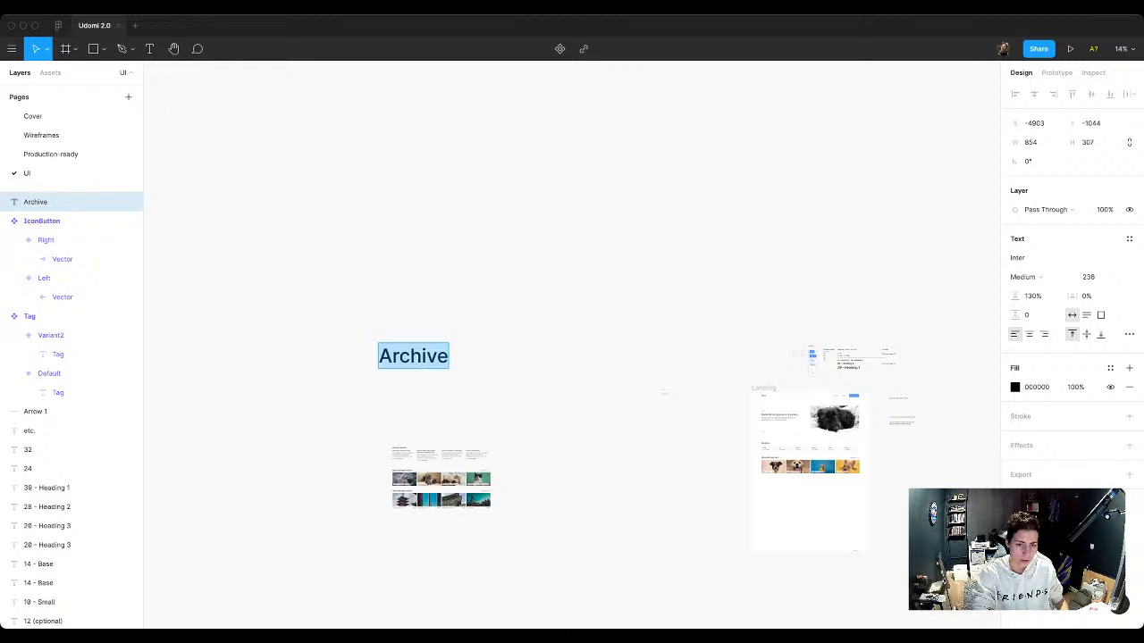
Step: Insert a skull emoji followed by a space before the word "Archive" in the label
key("Left")
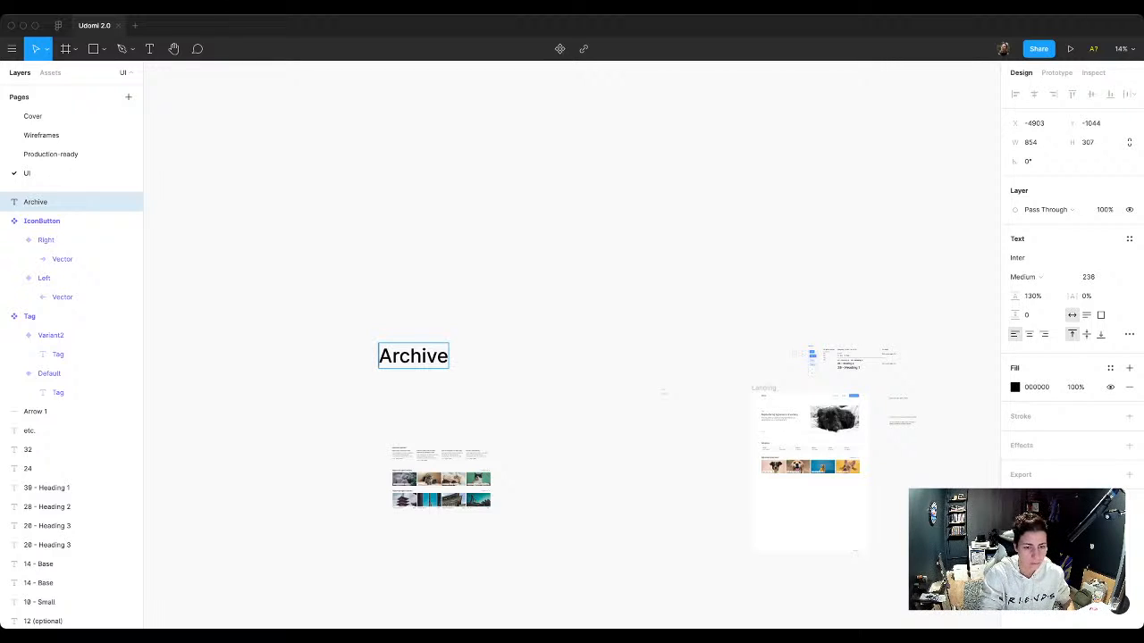
type("💀")
key("Escape")
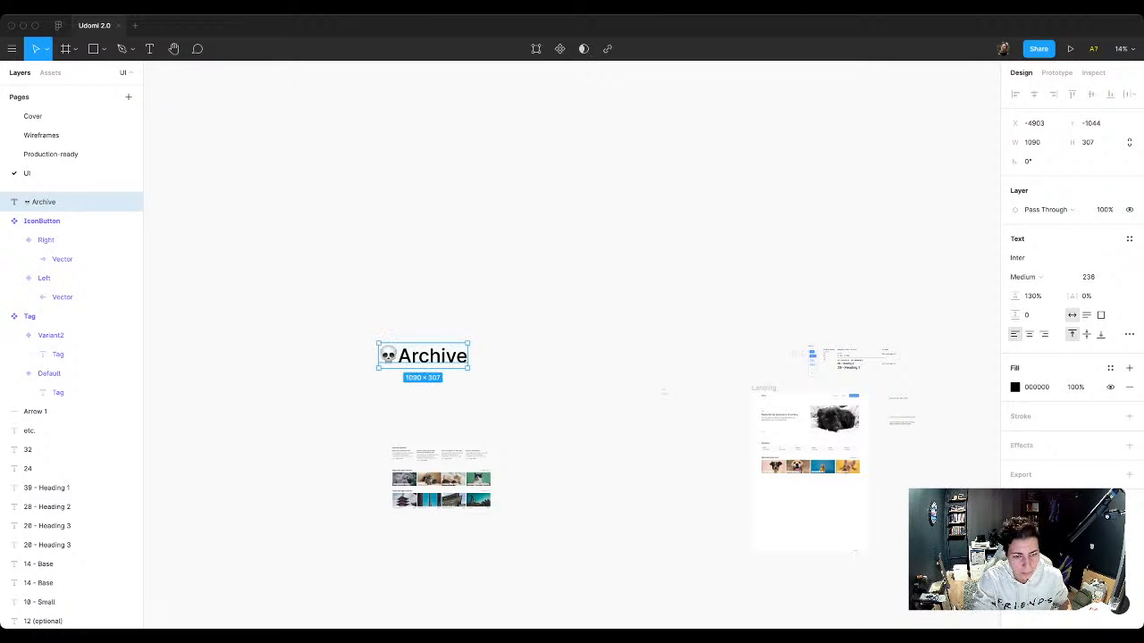
double_click(399, 355)
left_click(399, 356)
key("Escape")
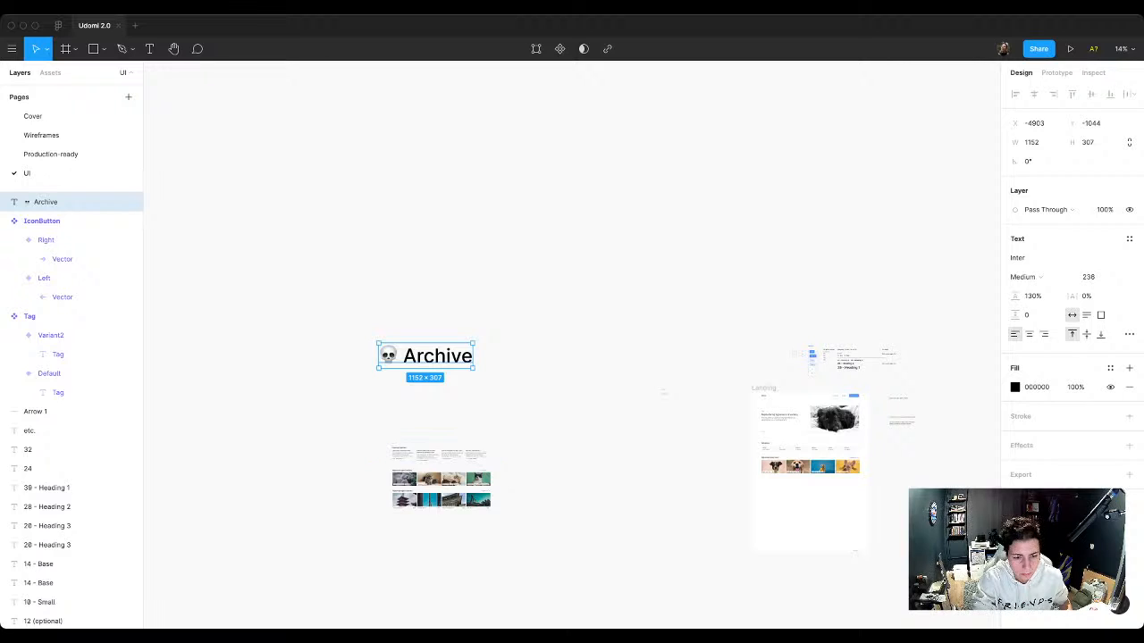
Step: Move the three set-aside groups up so they sit directly beneath the Archive heading
left_click_drag(379, 434, 503, 521)
left_click_drag(442, 480, 432, 414)
key("Escape")
Step: Duplicate the dog ad row twice inside the Landing frame's Content stack to make three identical rows
scroll(572, 345, "right", 5)
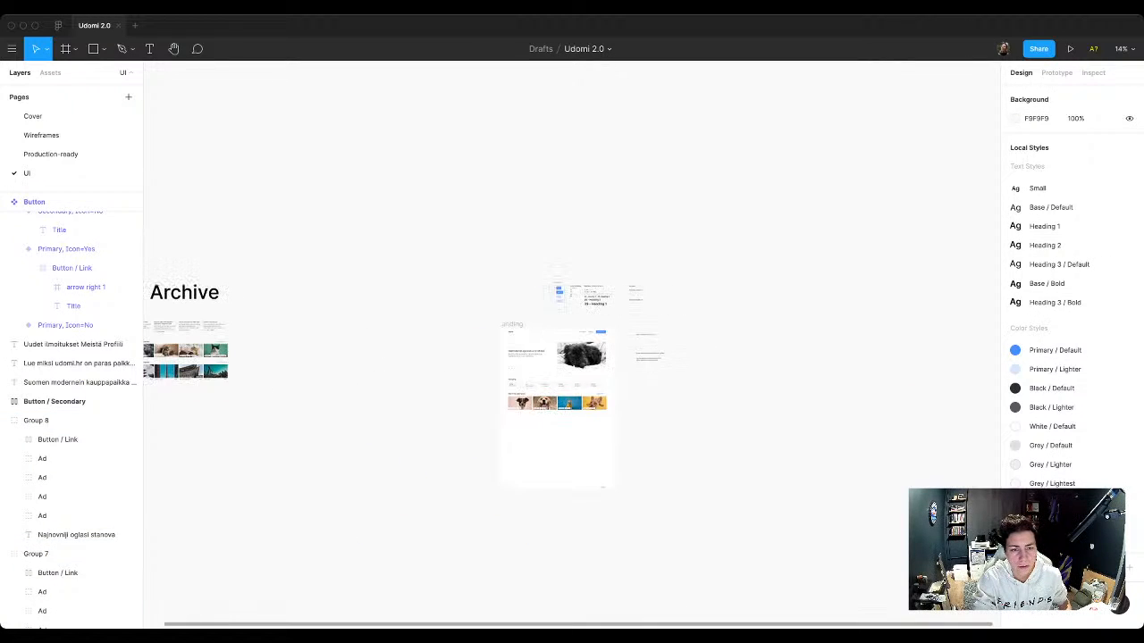
scroll(427, 359, "left", 3)
scroll(428, 358, "right", 5)
scroll(427, 358, "up", 5)
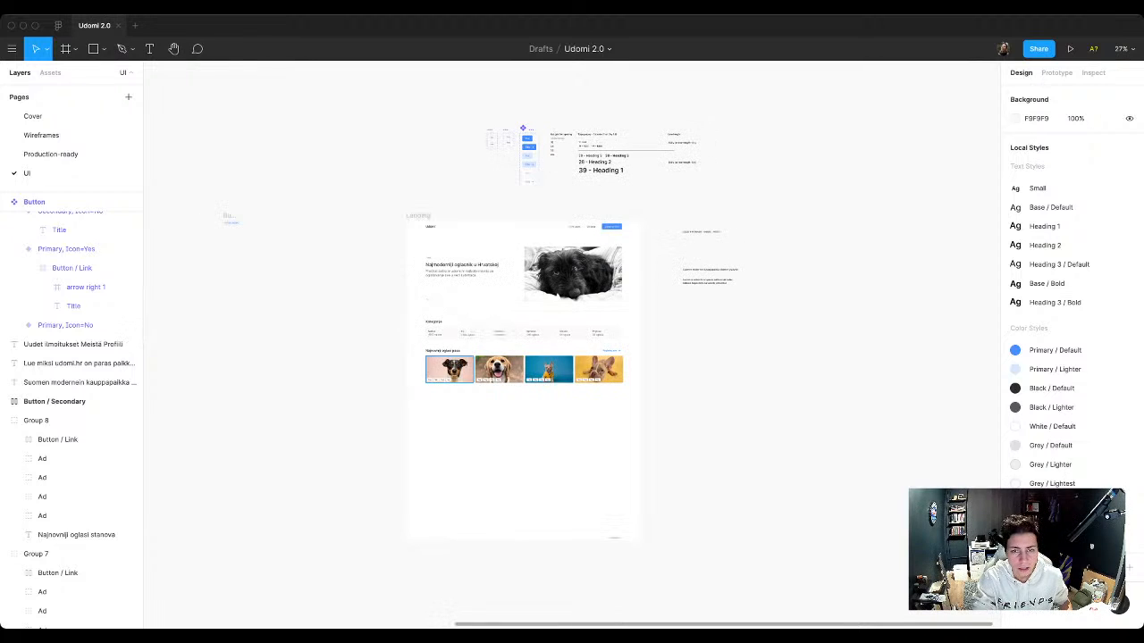
scroll(608, 219, "up", 3)
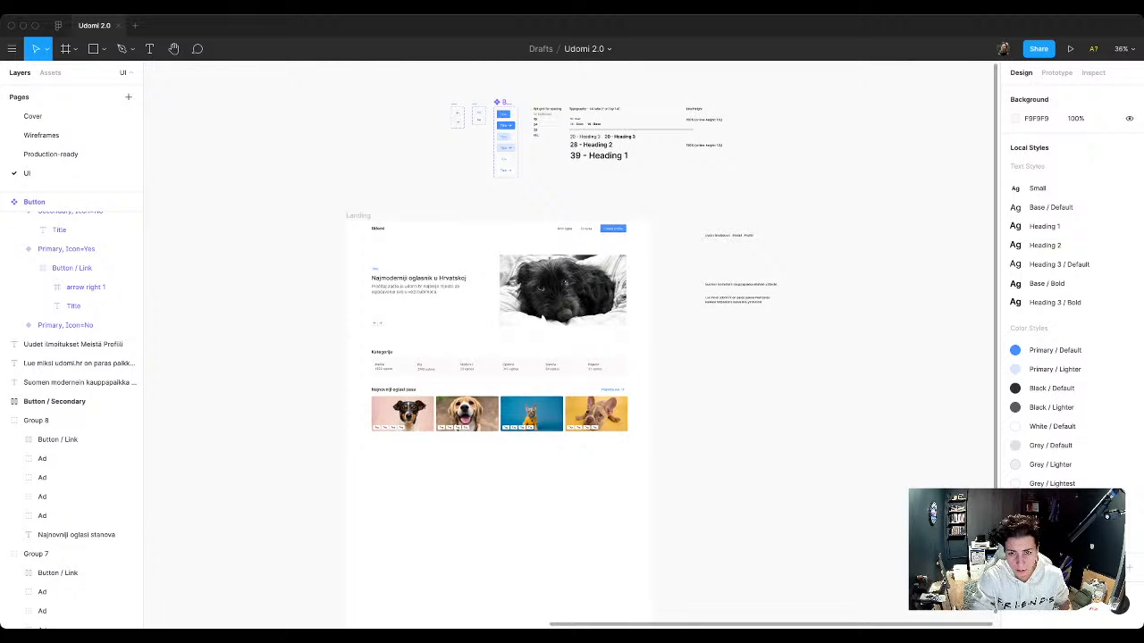
scroll(756, 245, "up", 3)
scroll(711, 239, "down", 5)
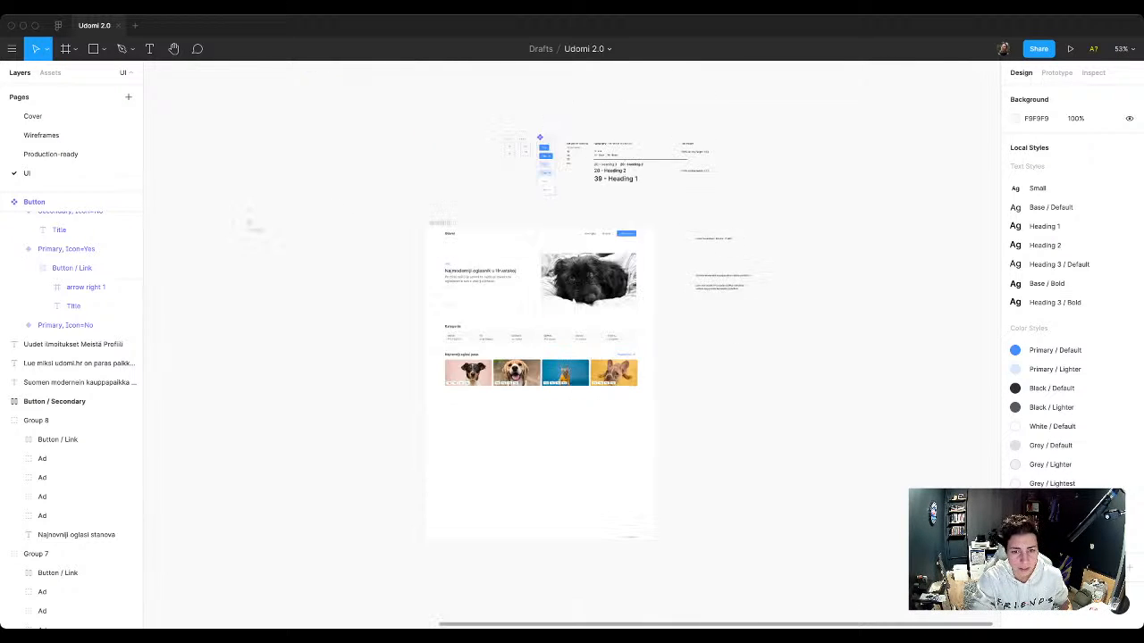
scroll(564, 362, "up", 9)
scroll(562, 363, "down", 4)
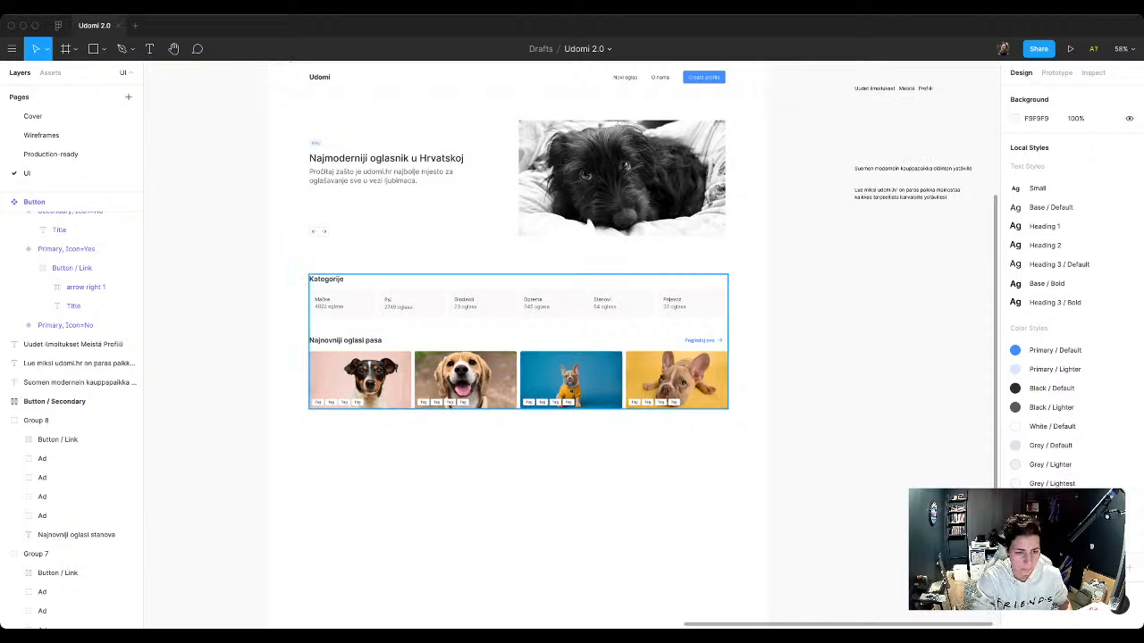
double_click(473, 380)
key("super+d")
key("super+d")
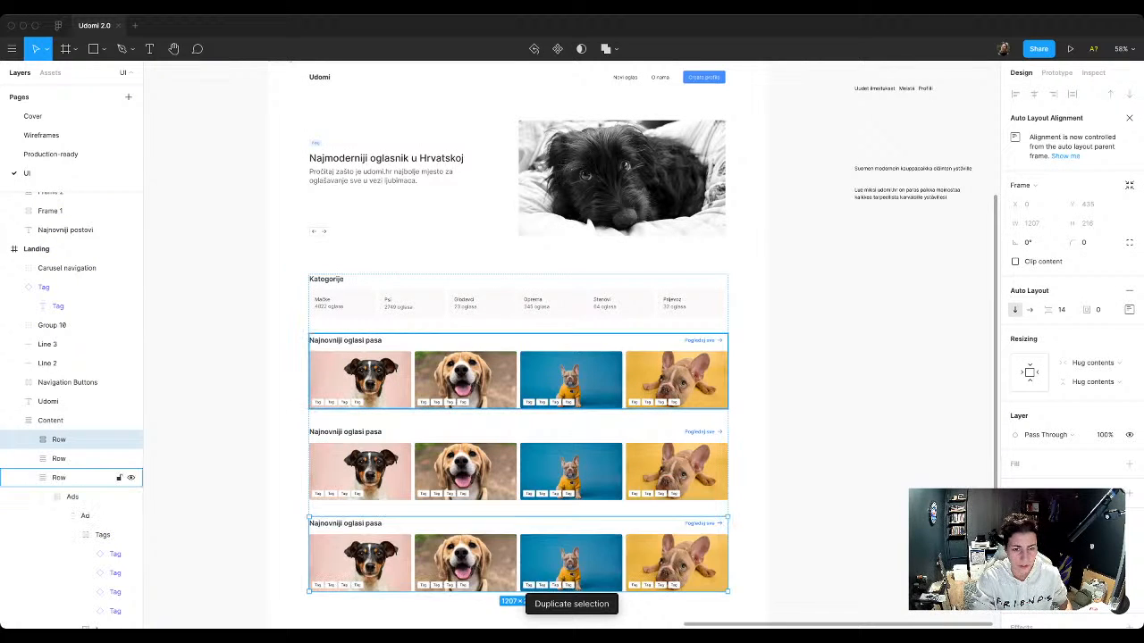
scroll(518, 357, "down", 3)
key("Escape")
Step: Add a "Footer" text label near the lower edge of the Landing frame, beneath the ad rows
scroll(519, 357, "up", 3)
scroll(495, 383, "down", 5)
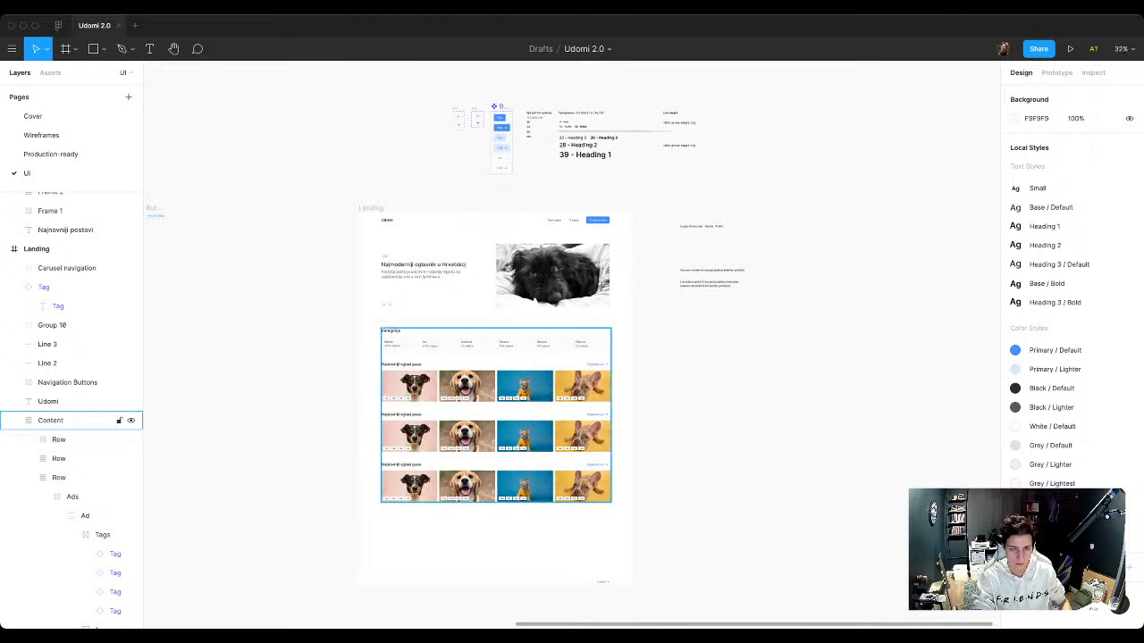
scroll(469, 479, "up", 5)
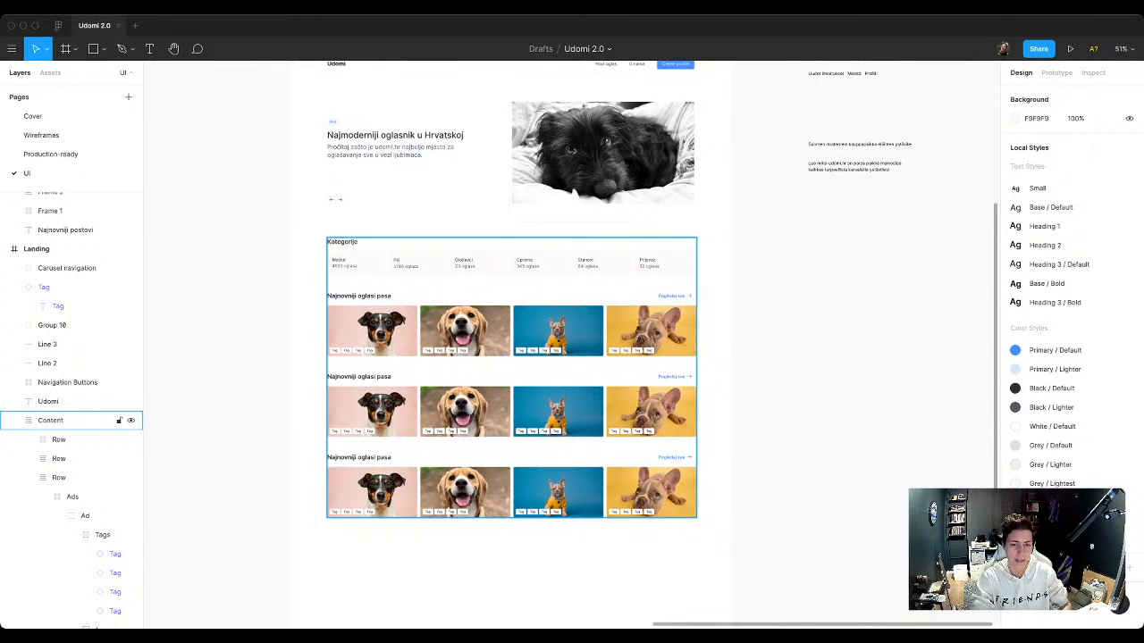
scroll(712, 437, "down", 3)
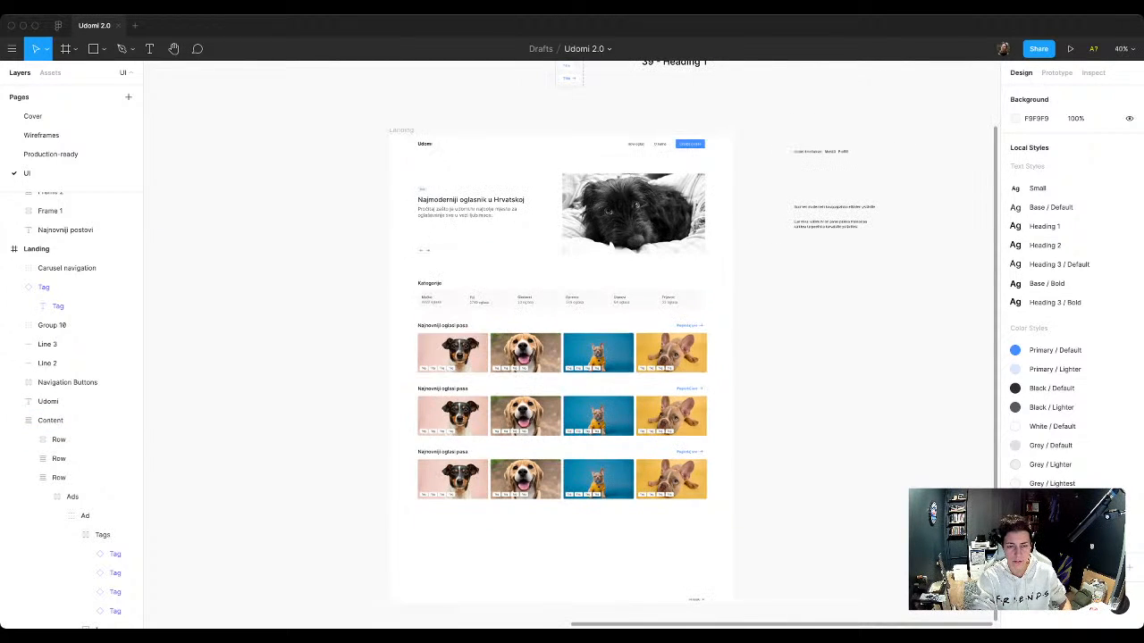
scroll(567, 534, "down", 2)
key("t")
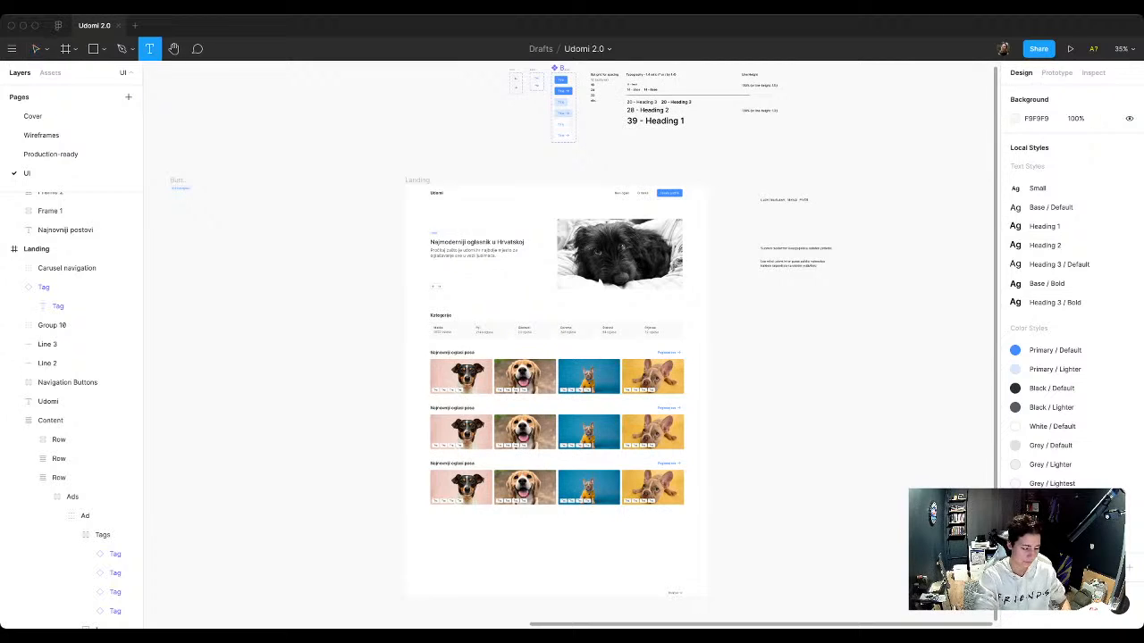
left_click(520, 588)
type("Footer")
key("Escape")
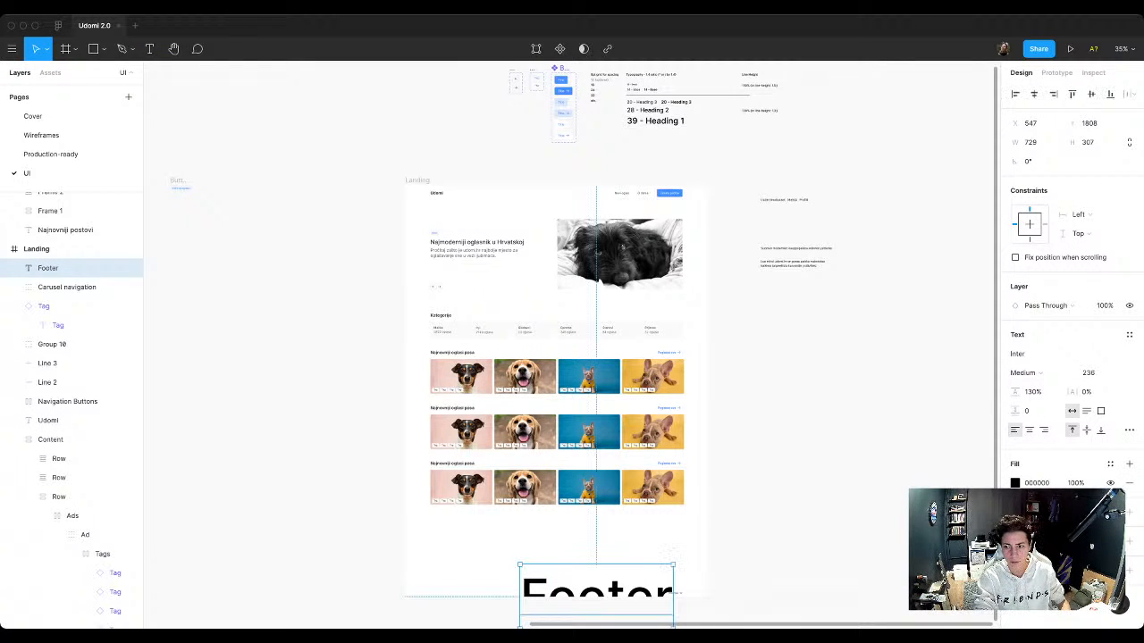
Step: Reduce the Footer label's font size to 76 and move it to the horizontal middle below the ad rows
left_click(1089, 373)
key("Down")
key("Down")
key("Down")
key("Down")
key("Down")
key("Down")
key("Down")
key("Down")
key("Down")
key("Down")
key("Down")
key("Down")
key("Down")
key("Down")
key("Down")
key("Down")
key("Down")
key("Down")
key("Down")
key("Down")
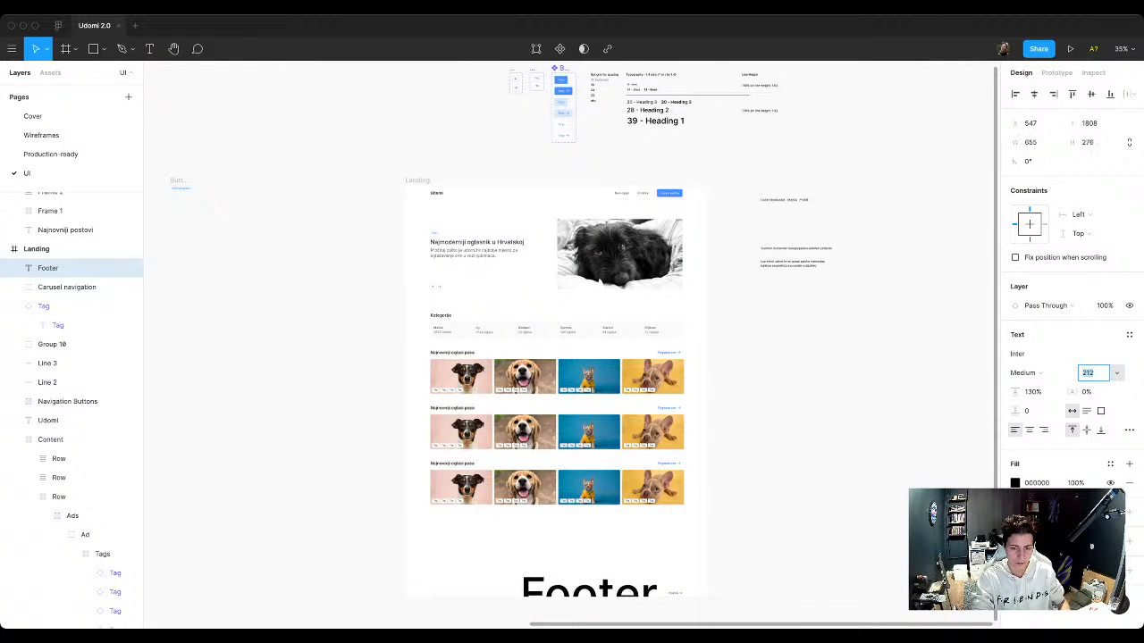
key("Down")
key("Down")
key("Down")
key("Down")
key("Down")
key("Down")
key("Down")
key("Down")
key("Down")
key("Down")
key("Down")
key("Down")
key("Down")
key("Down")
key("Down")
key("Down")
key("Down")
key("Down")
key("Down")
key("Down")
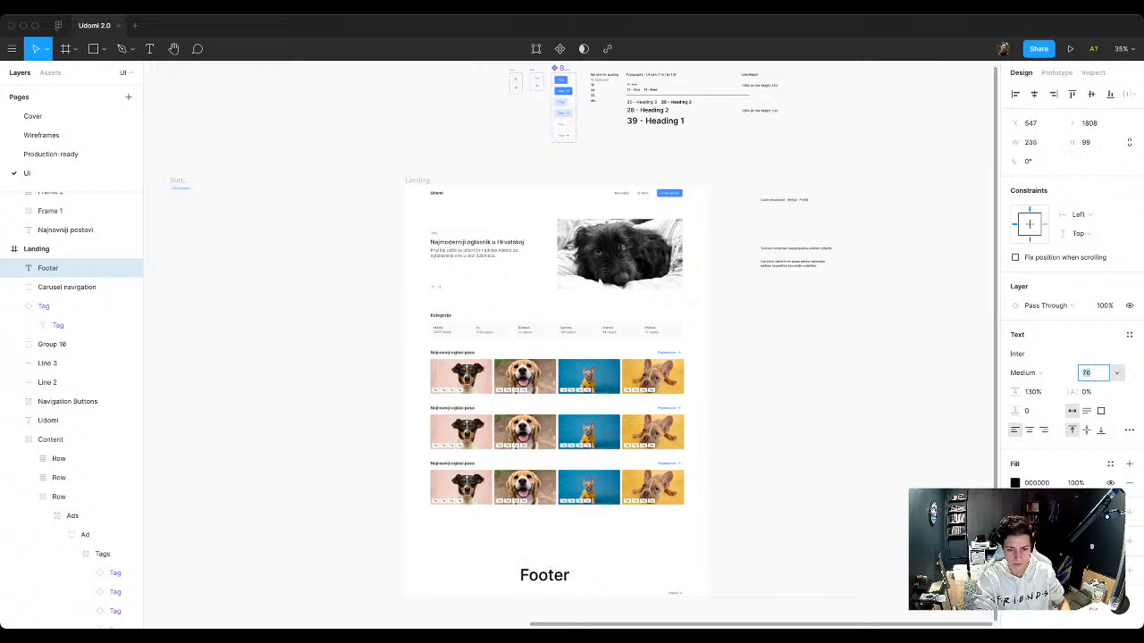
left_click_drag(544, 576, 560, 555)
Step: Apply a light grey colour style to the Footer label, lower it slightly and move the small leftover link group below the Landing frame
left_click(1110, 463)
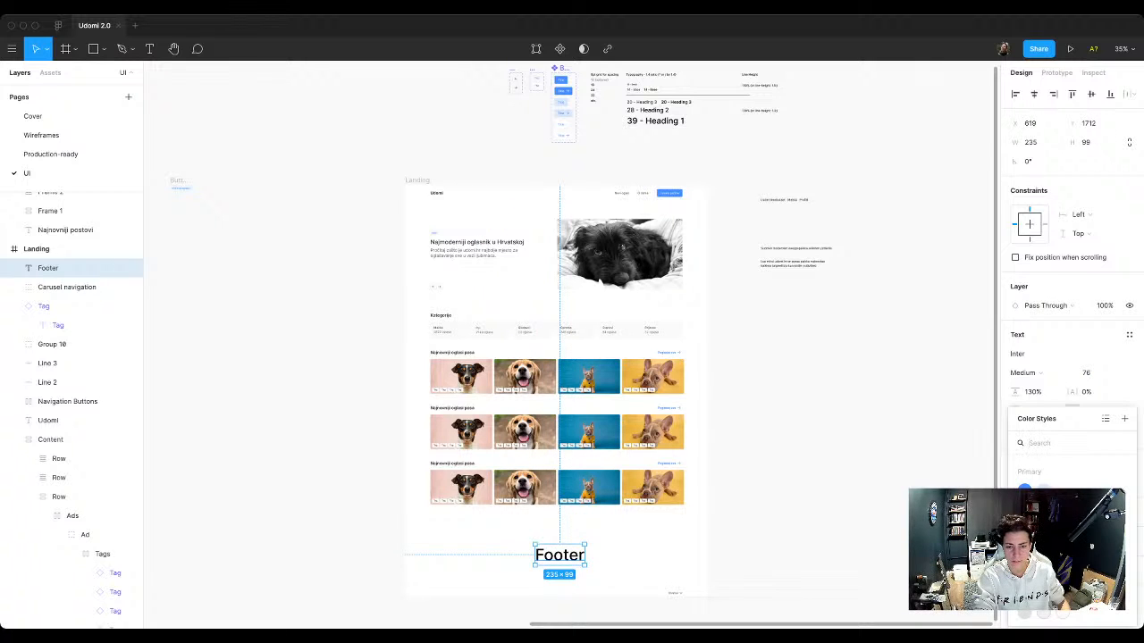
left_click(1025, 613)
key("Escape")
left_click_drag(559, 555, 565, 609)
key("Escape")
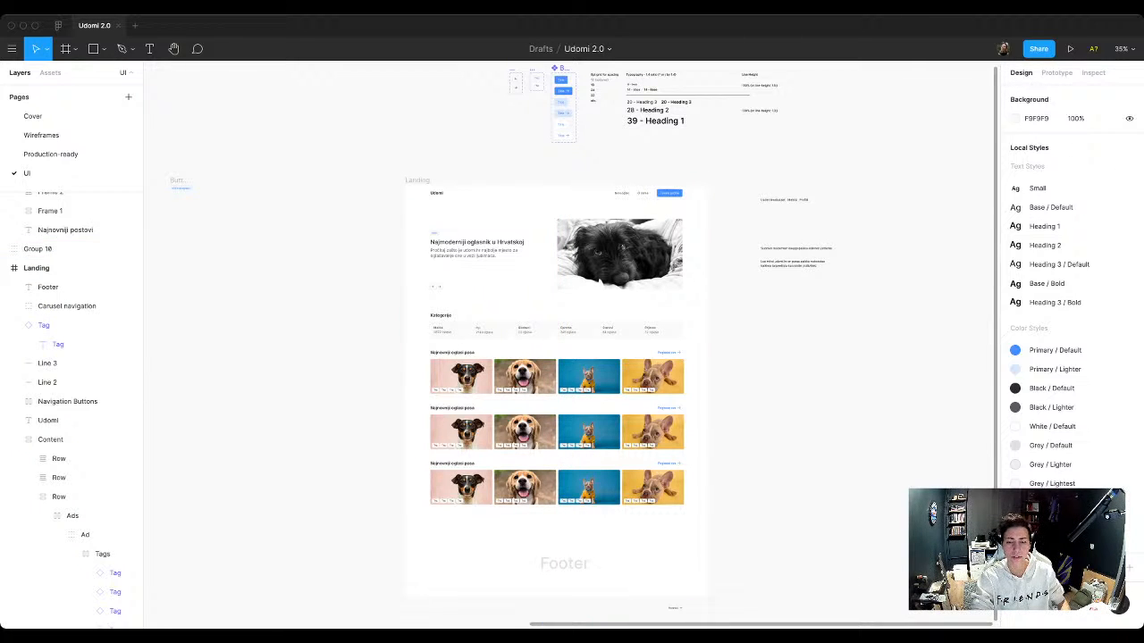
Step: Duplicate the Landing frame beyond the notes on its right side and rename the copy "Ads"
scroll(583, 339, "up", 1)
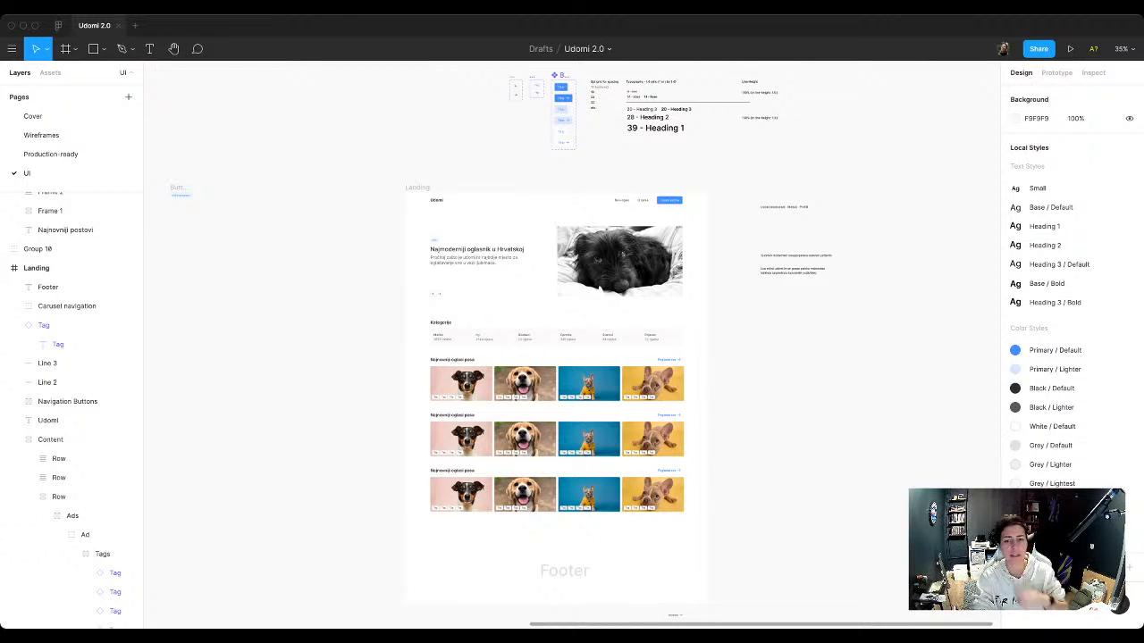
left_click(53, 268)
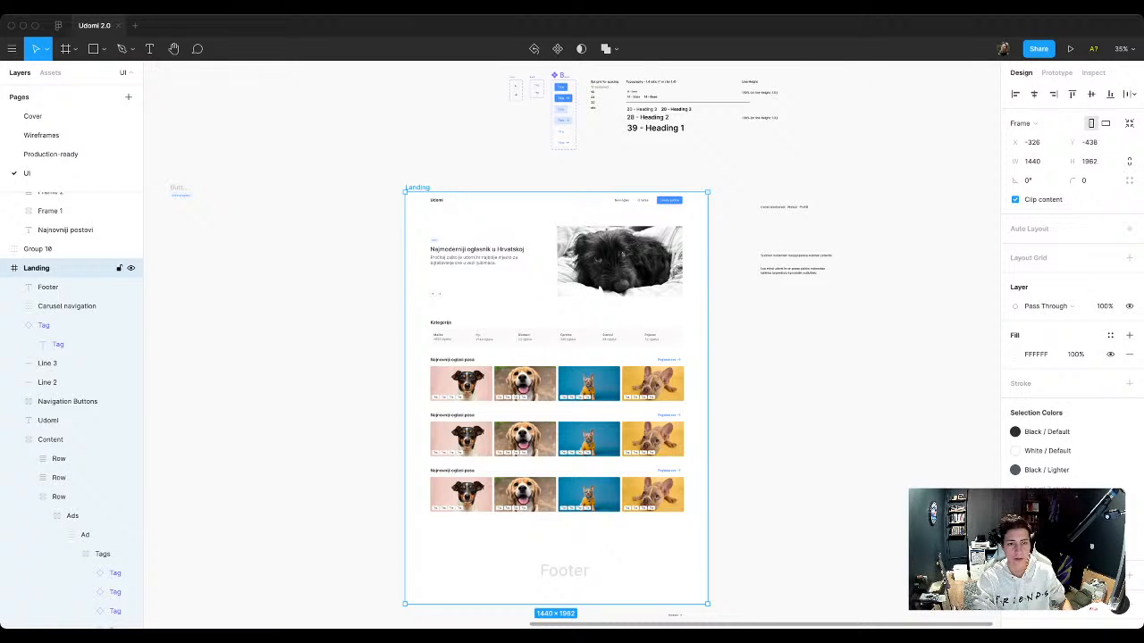
left_click_drag(418, 188, 873, 188, "alt")
key("shift+2")
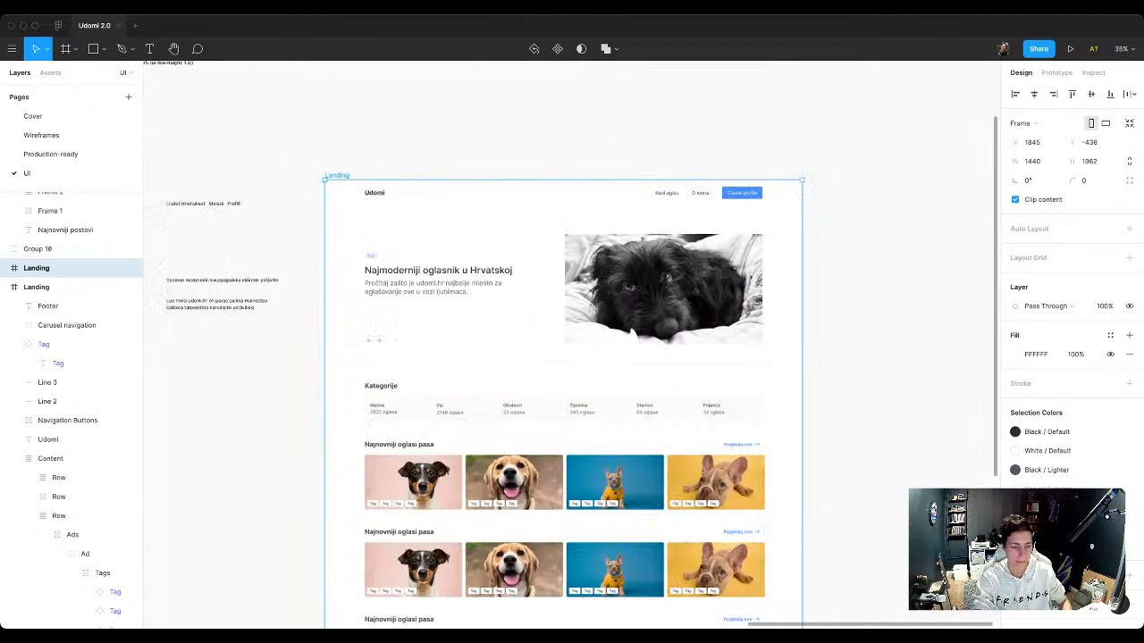
key("super+r")
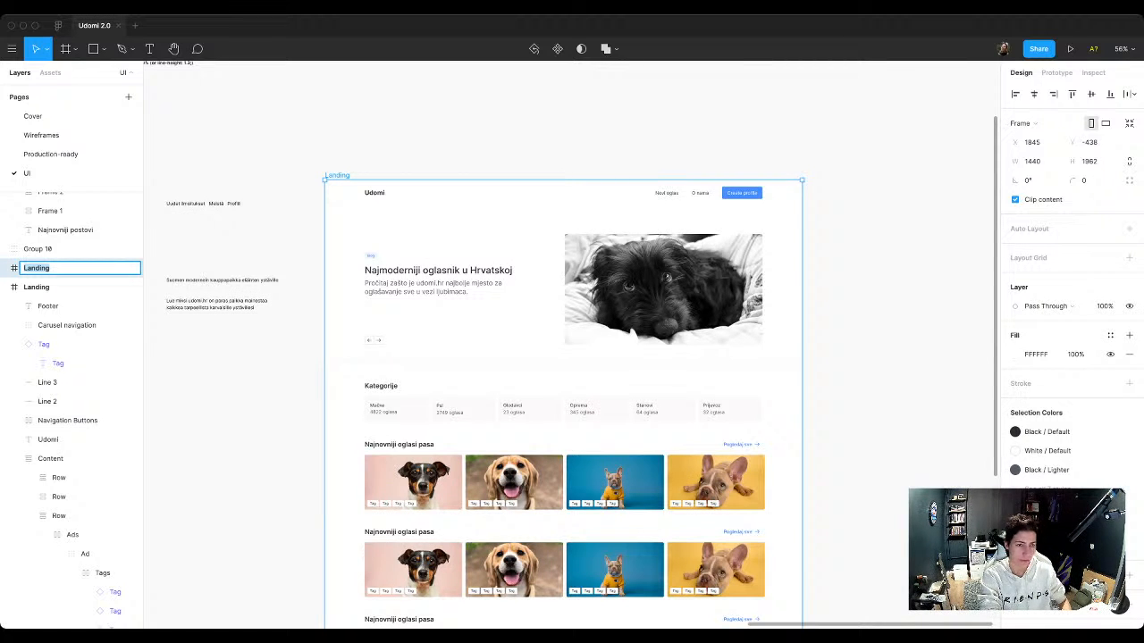
type("Ads")
key("Return")
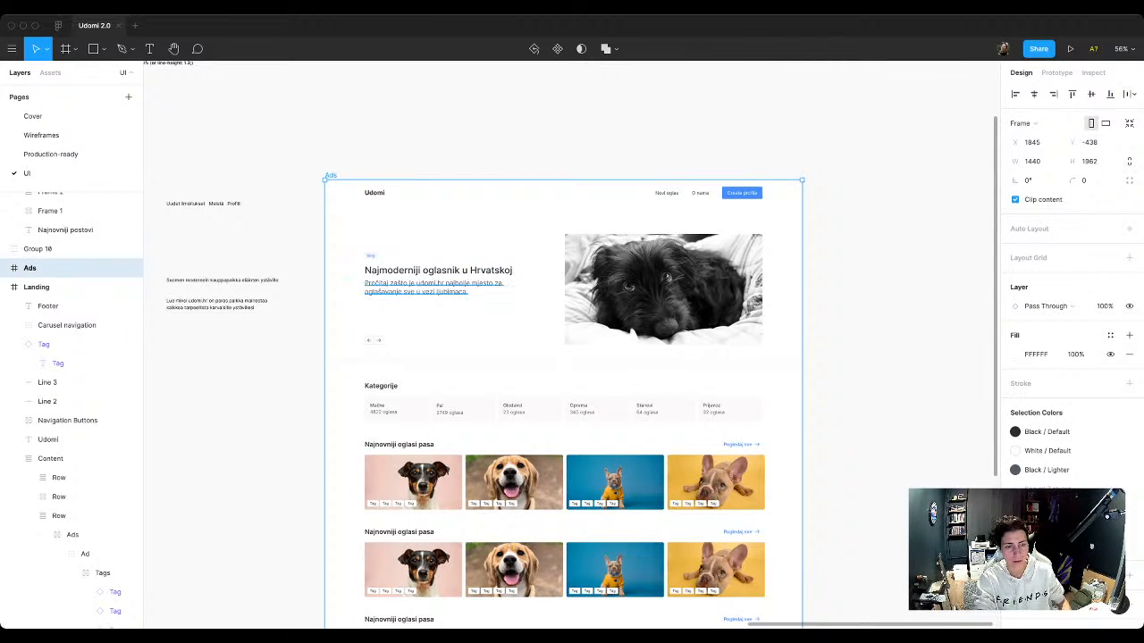
Step: Delete the hero section from the Ads frame and move the Content stack up to just below the navigation bar
left_click(435, 287)
left_click(456, 317)
left_click_drag(294, 373, 853, 224)
key("Delete")
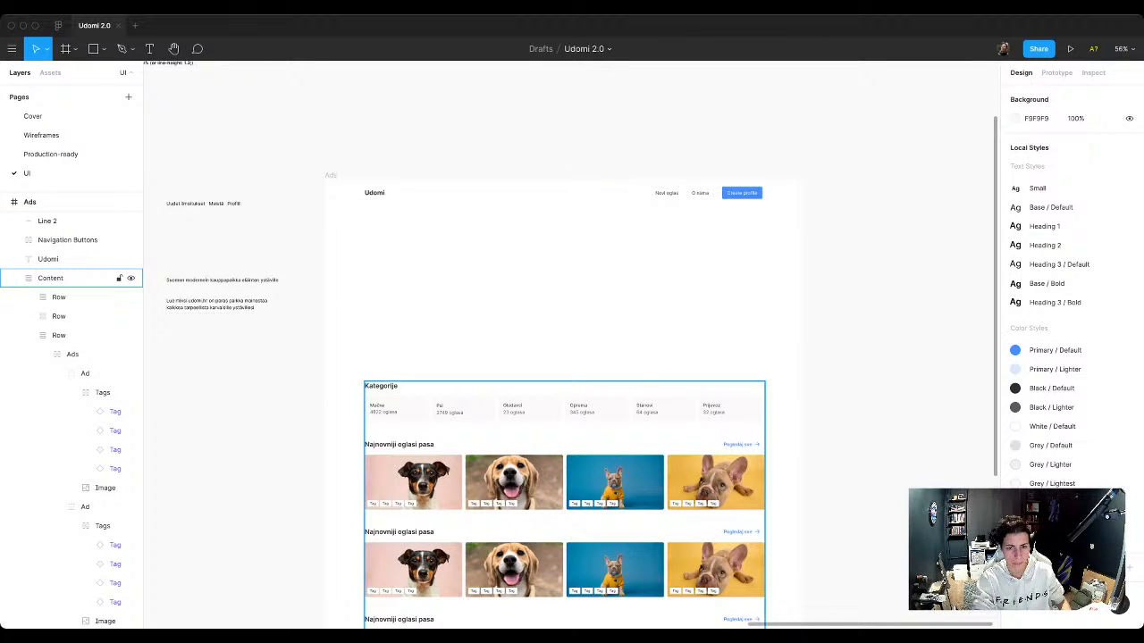
left_click_drag(565, 447, 565, 296)
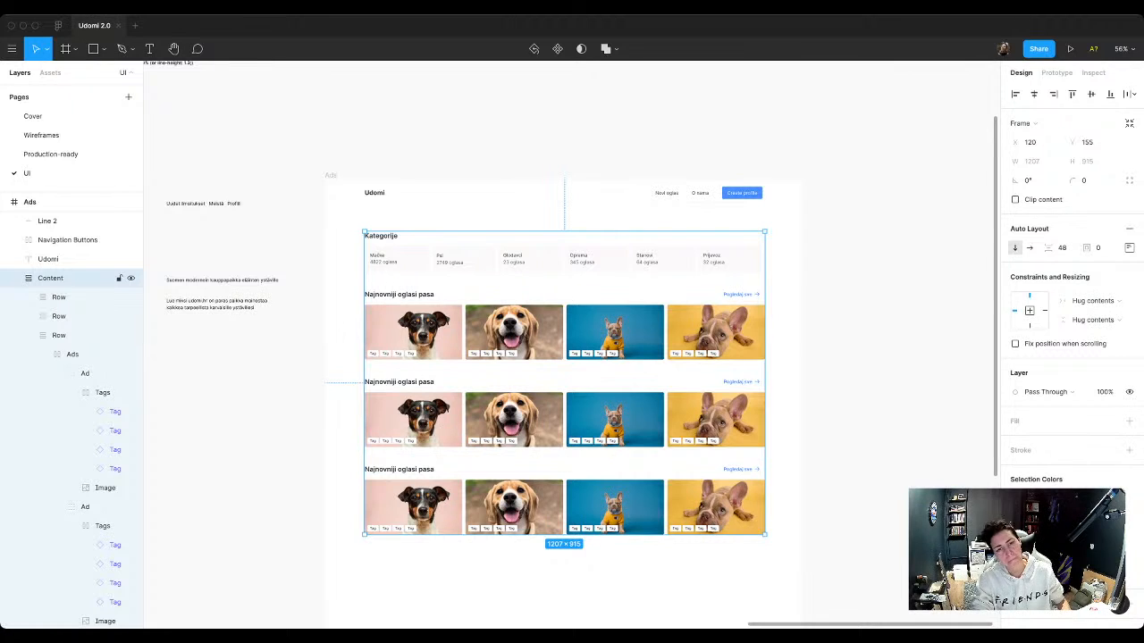
key("Escape")
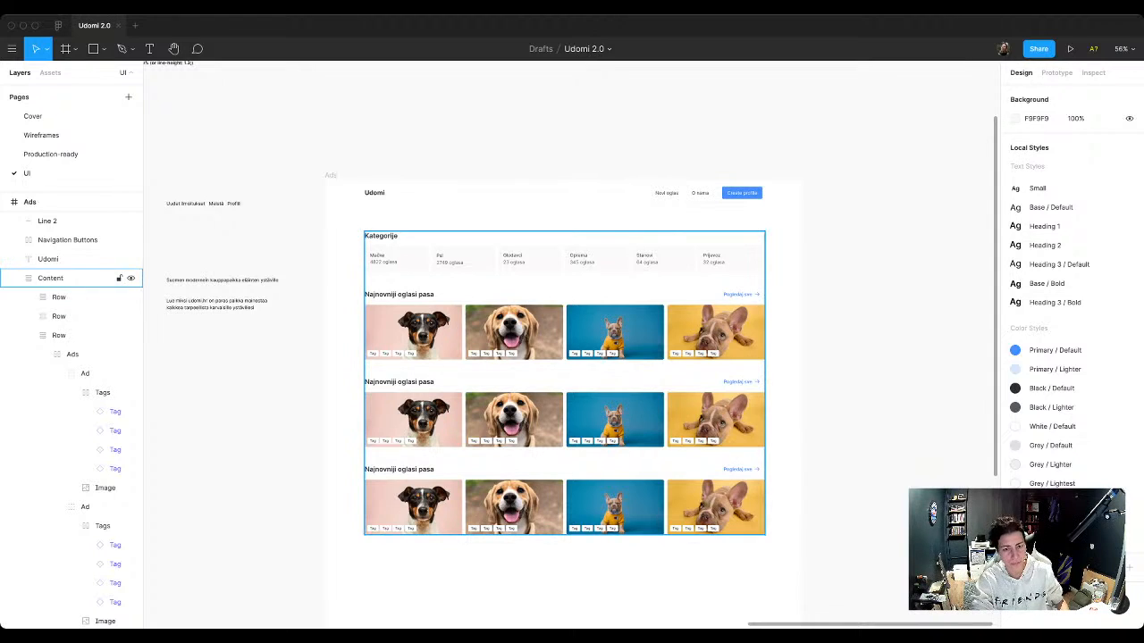
Step: Ungroup the Content stack in the Ads frame into separate rows
left_click(53, 278)
key("shift+super+g")
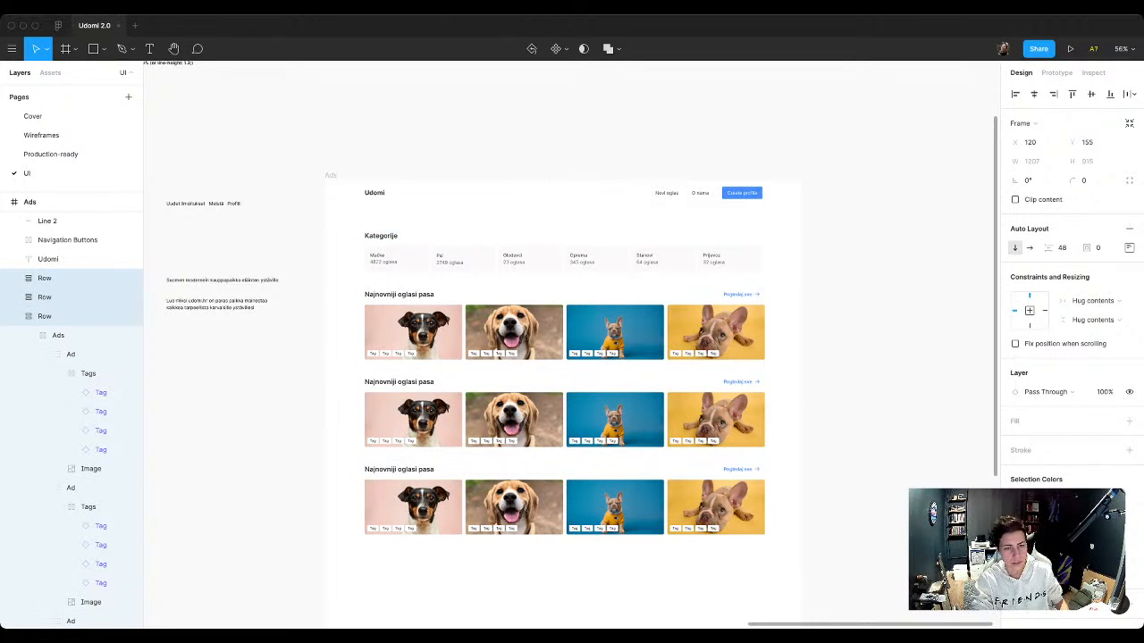
key("Escape")
Step: Delete the "Najnovniji oglasi pasa" heading from all three ad rows in the Ads frame
left_click(399, 294, "super")
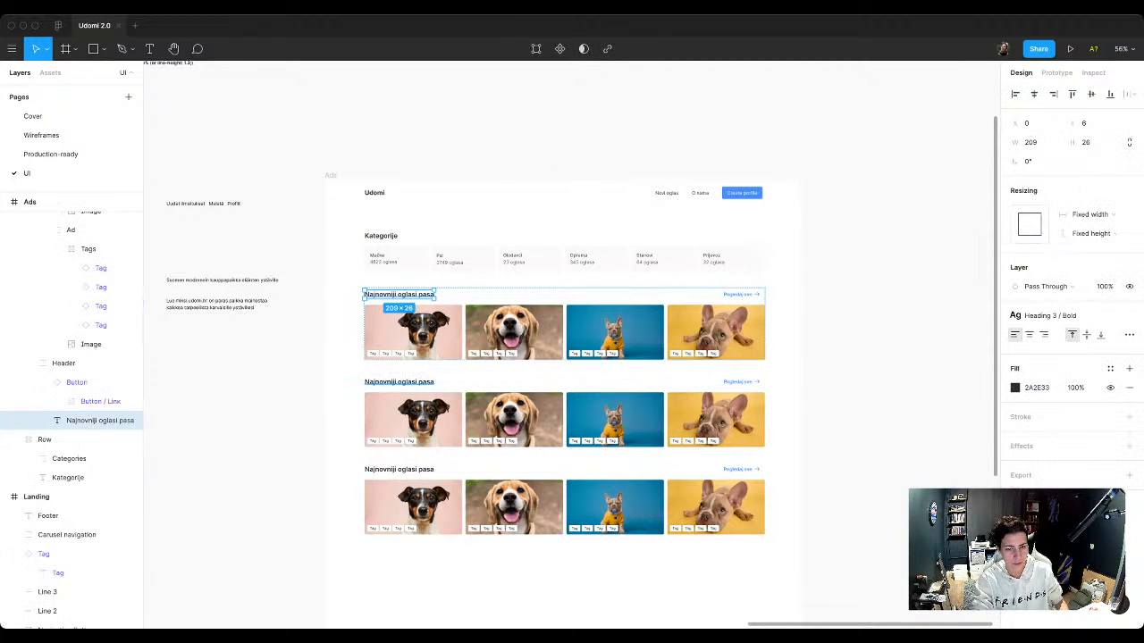
left_click(399, 382, "shift+super")
left_click(400, 469, "shift+super")
key("Delete")
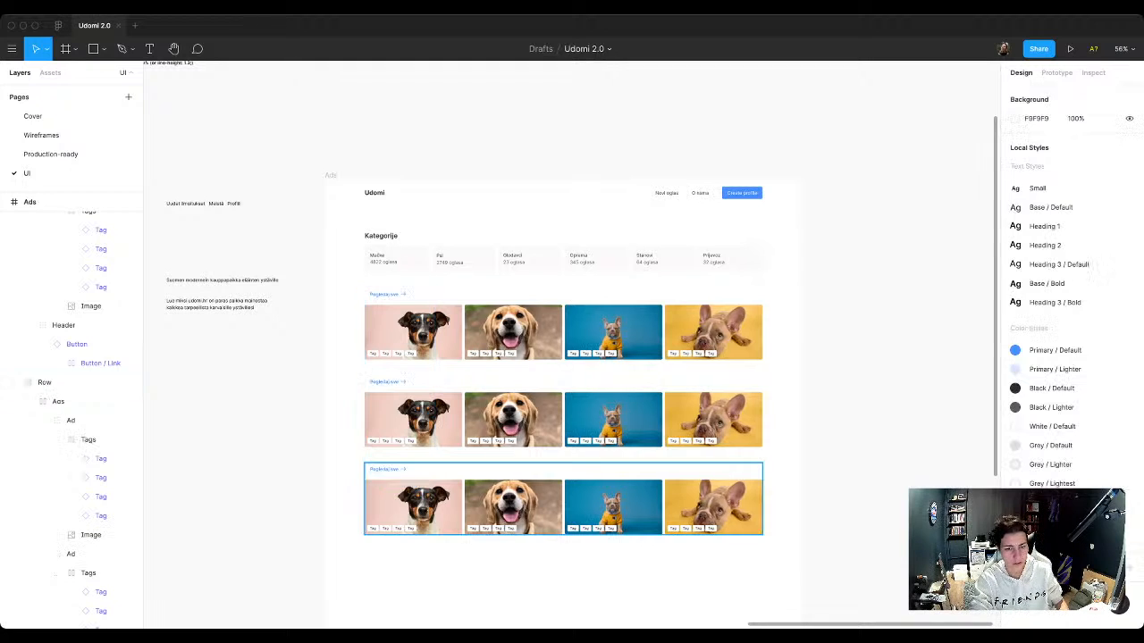
Step: Delete the leftover header group with the blue arrow link above each of the three ad rows
double_click(388, 294)
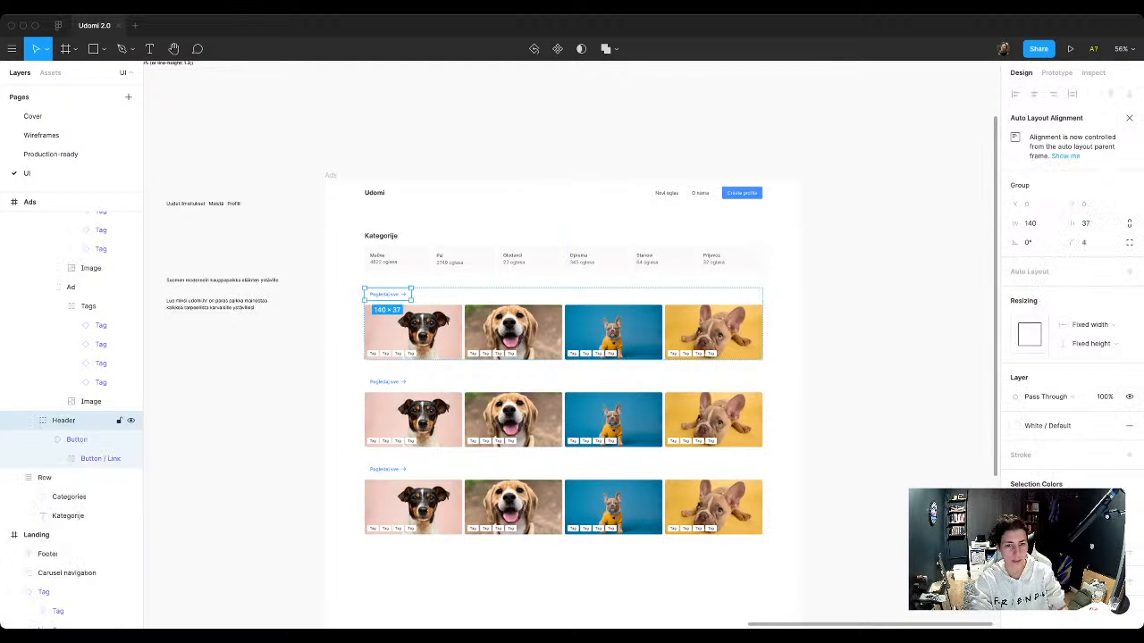
key("Delete")
double_click(388, 382)
key("Delete")
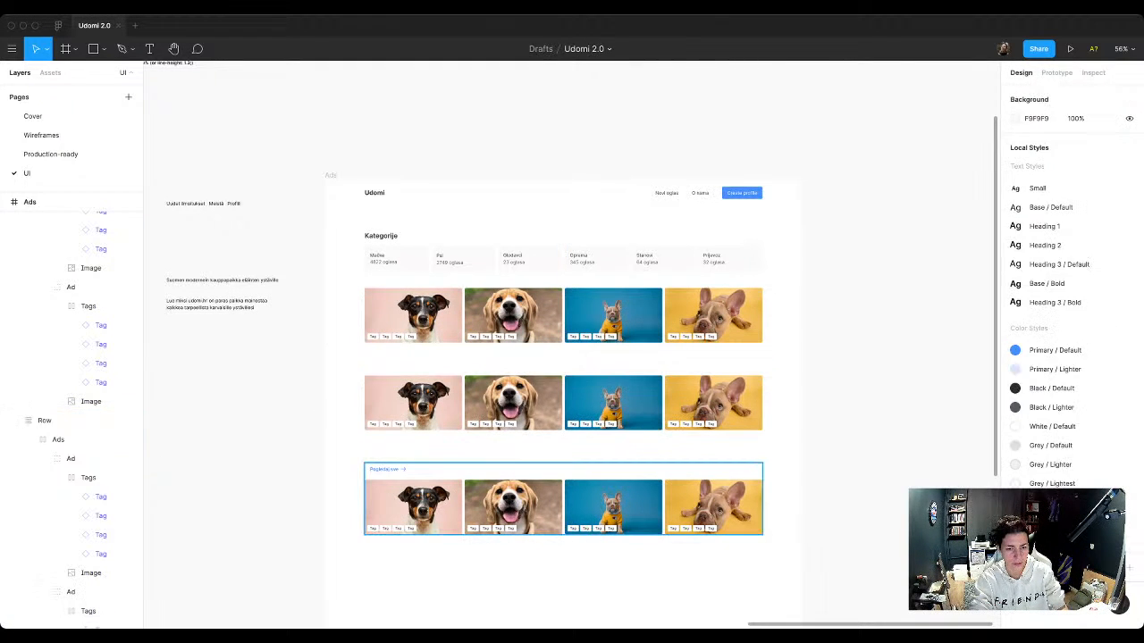
double_click(388, 469)
key("Delete")
Step: Ungroup the outer Row stack of each of the three ad rows, leaving only their inner Ads frames
left_click(422, 315)
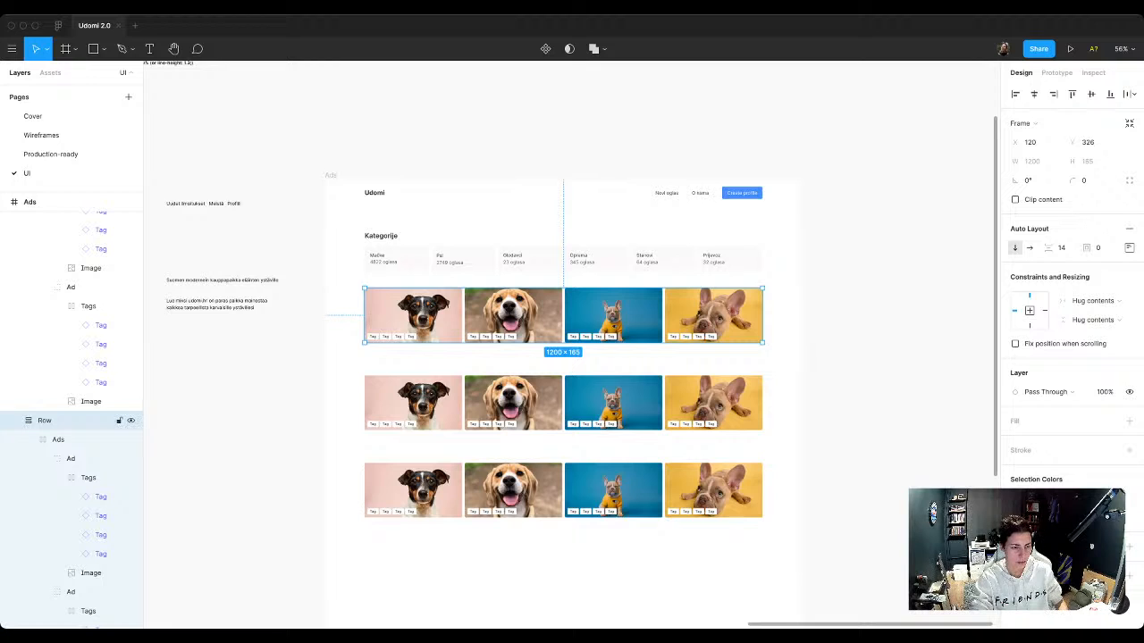
key("super+shift+g")
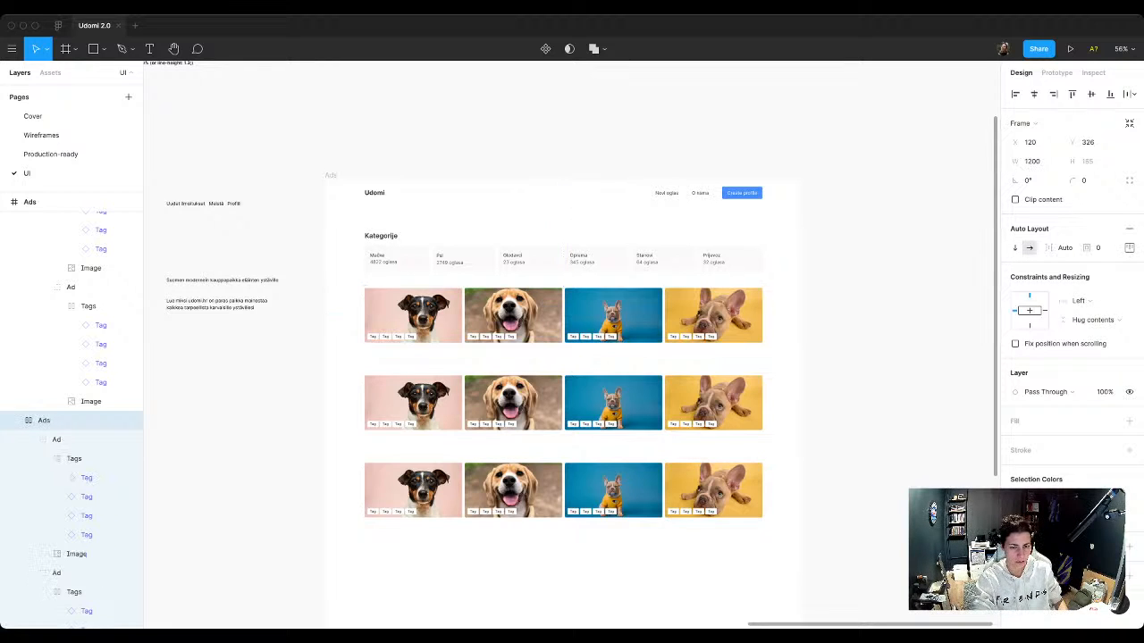
left_click(422, 402)
key("super+shift+g")
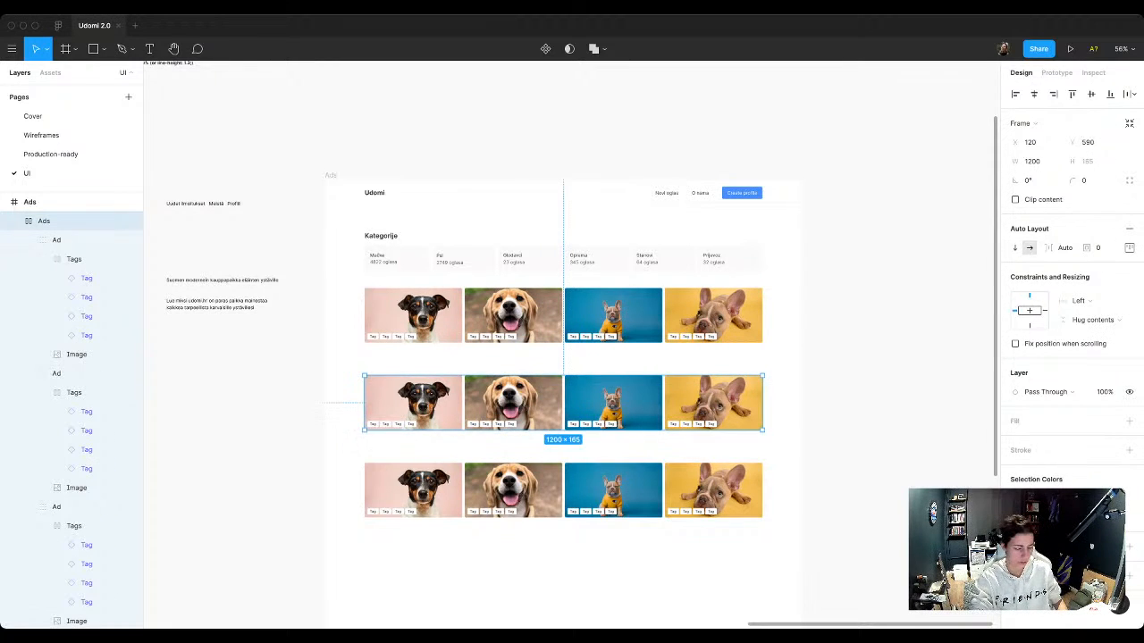
left_click(511, 490)
key("super+shift+g")
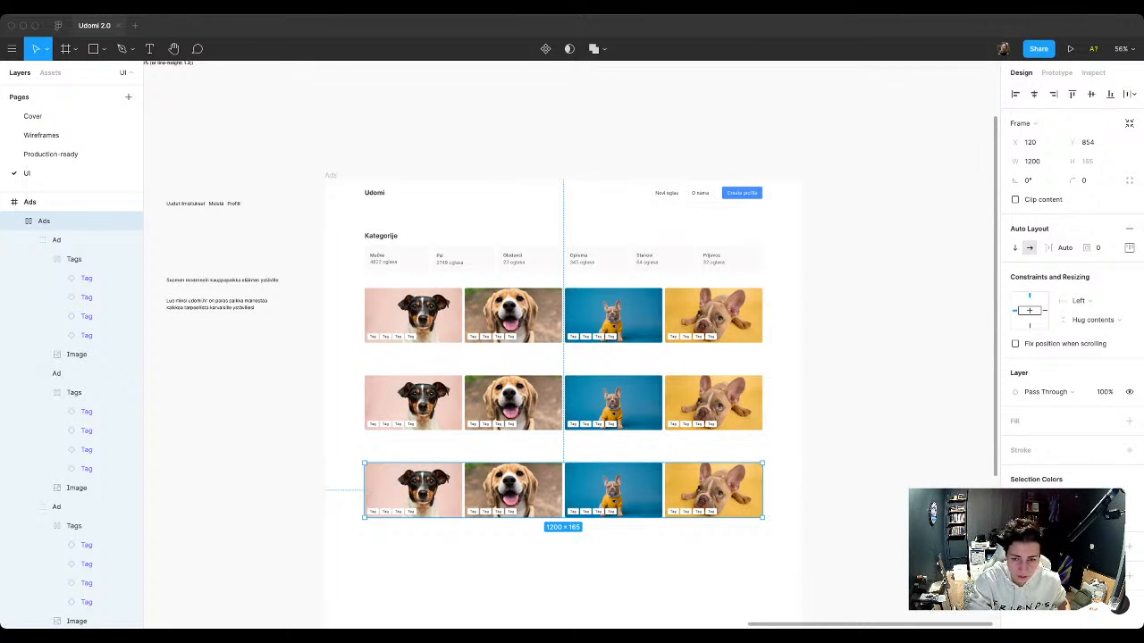
Step: Move the second and third ad rows up beneath the first so the rows sit 15 px apart
key("Up")
key("Up")
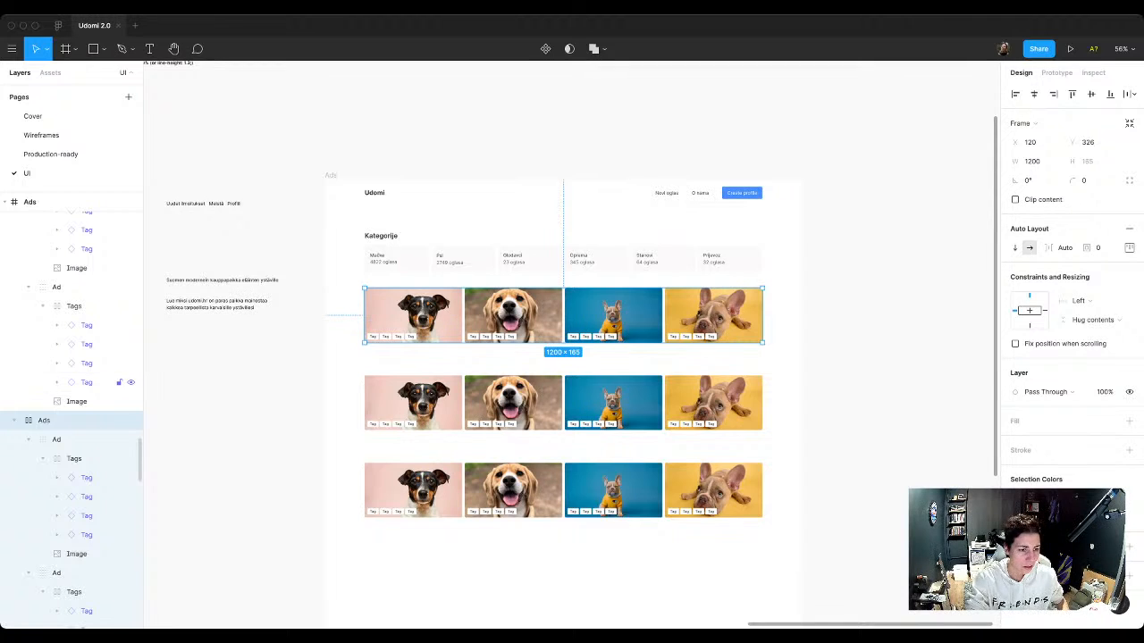
key("alt+l")
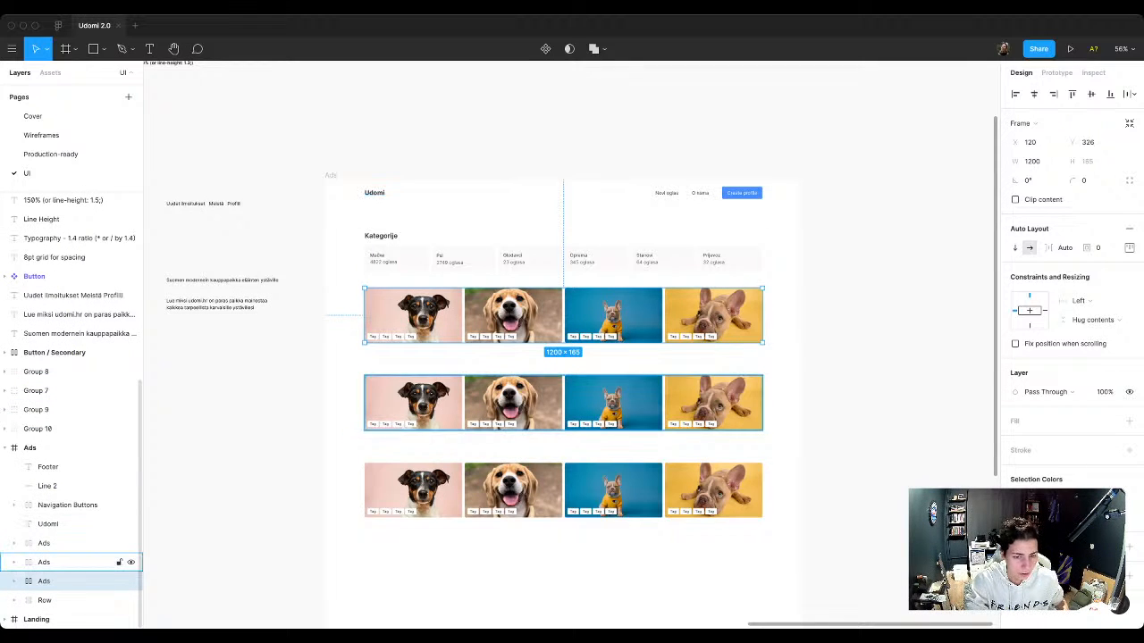
key("Down")
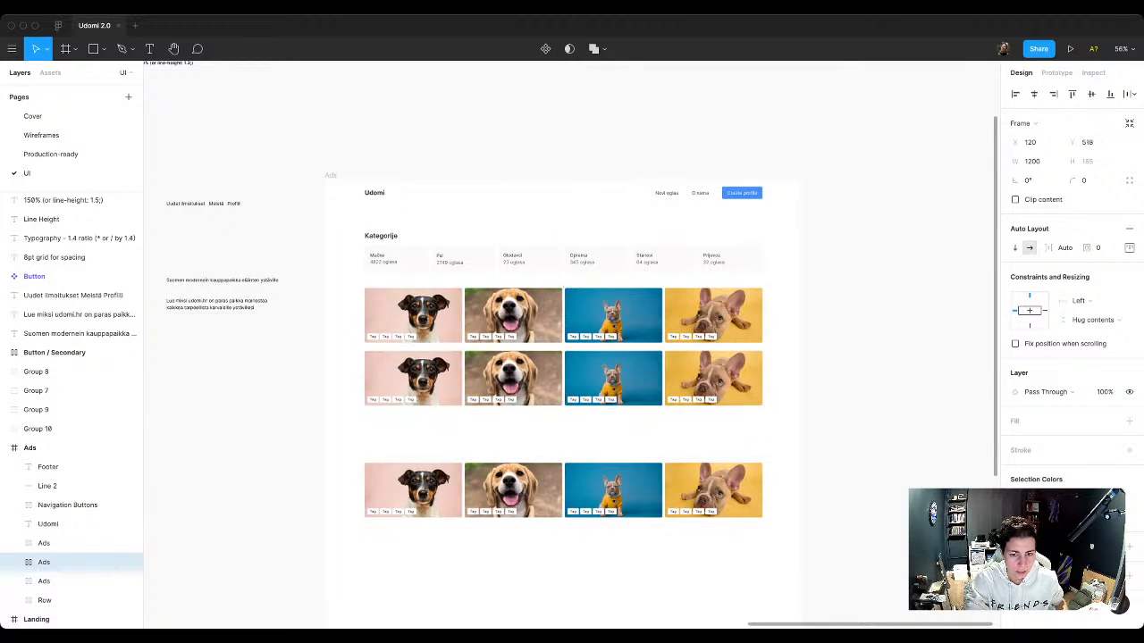
key("Down")
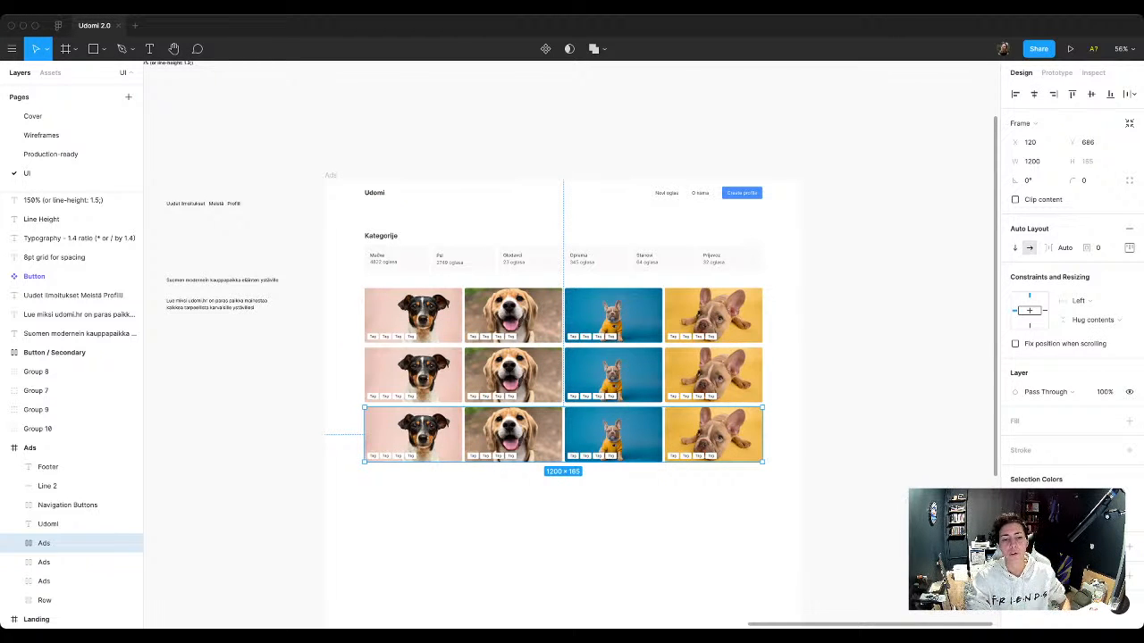
key("Escape")
scroll(572, 344, "right", 1)
scroll(572, 344, "left", 1)
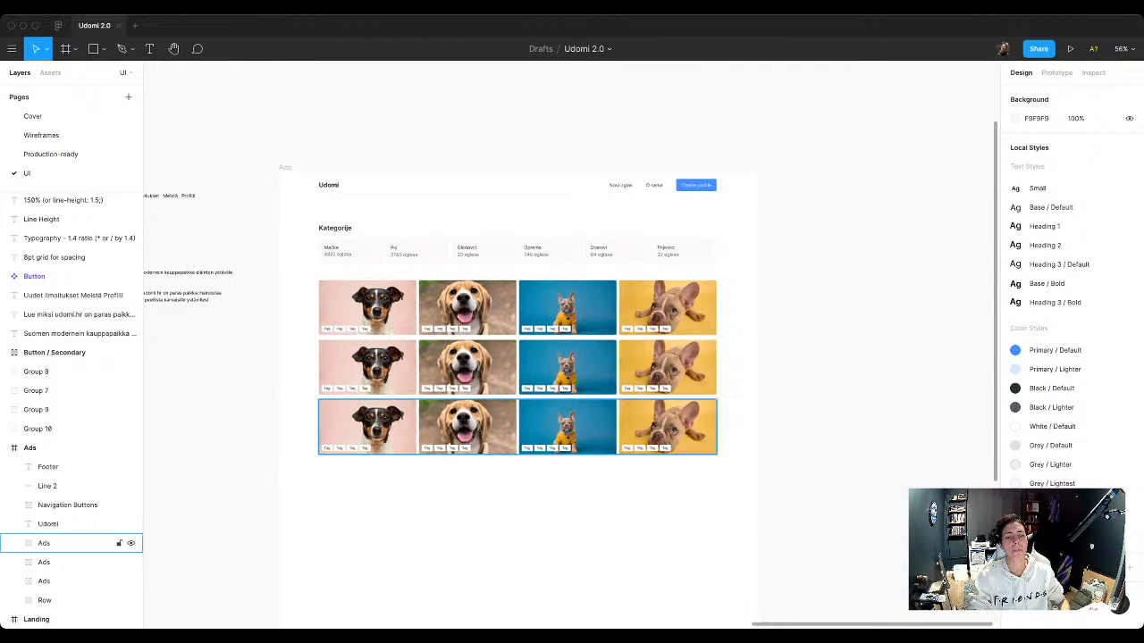
scroll(466, 355, "up", 3)
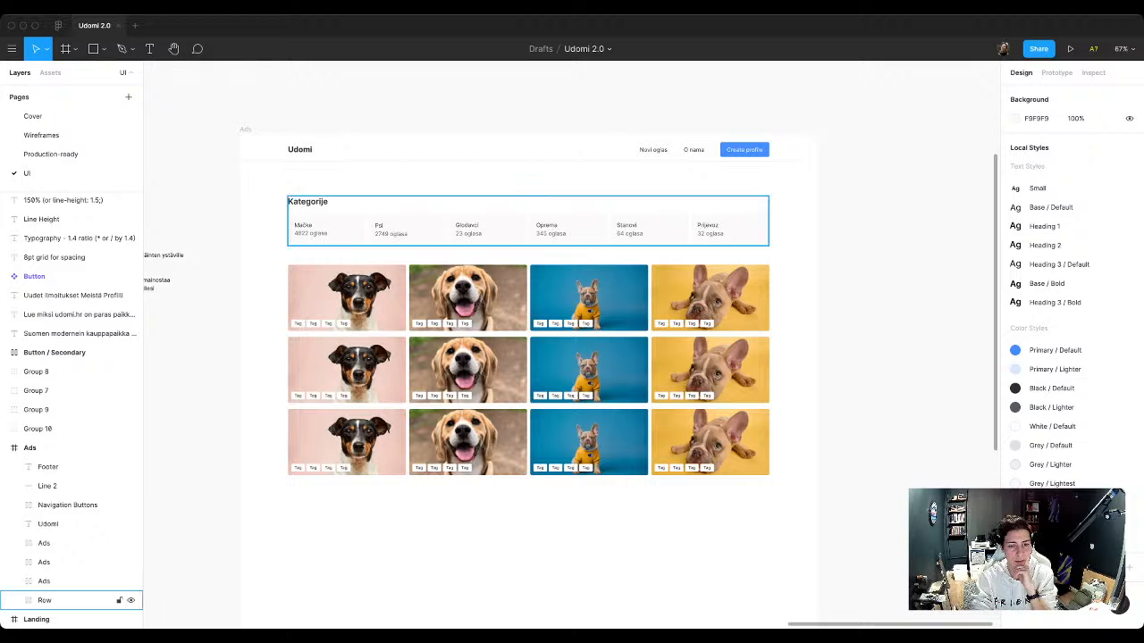
scroll(527, 358, "down", 5)
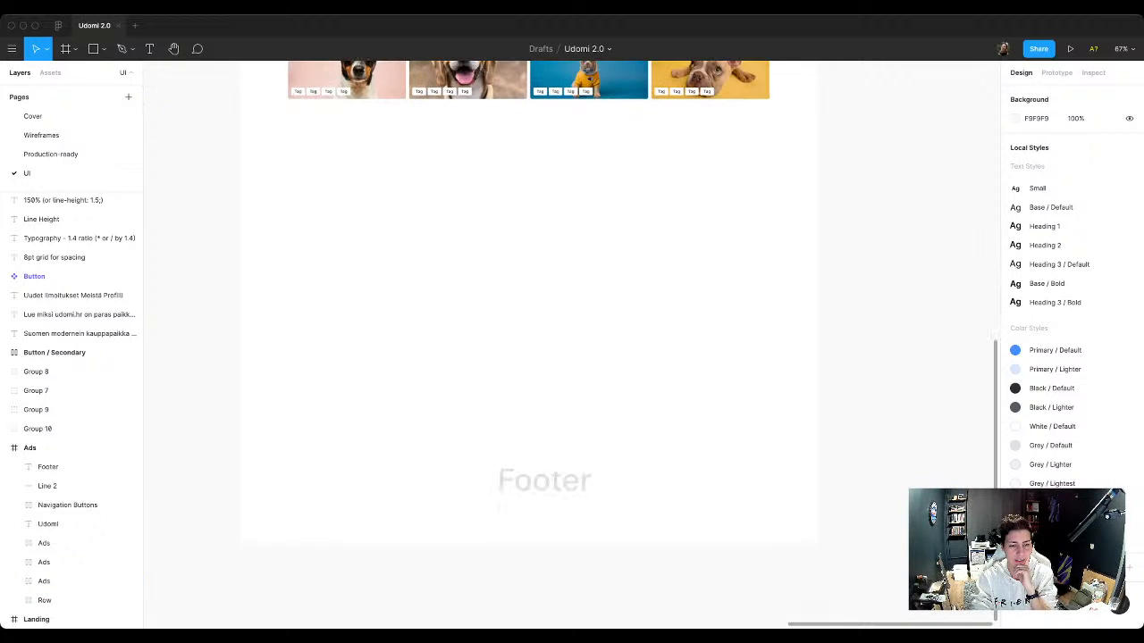
scroll(527, 357, "up", 4)
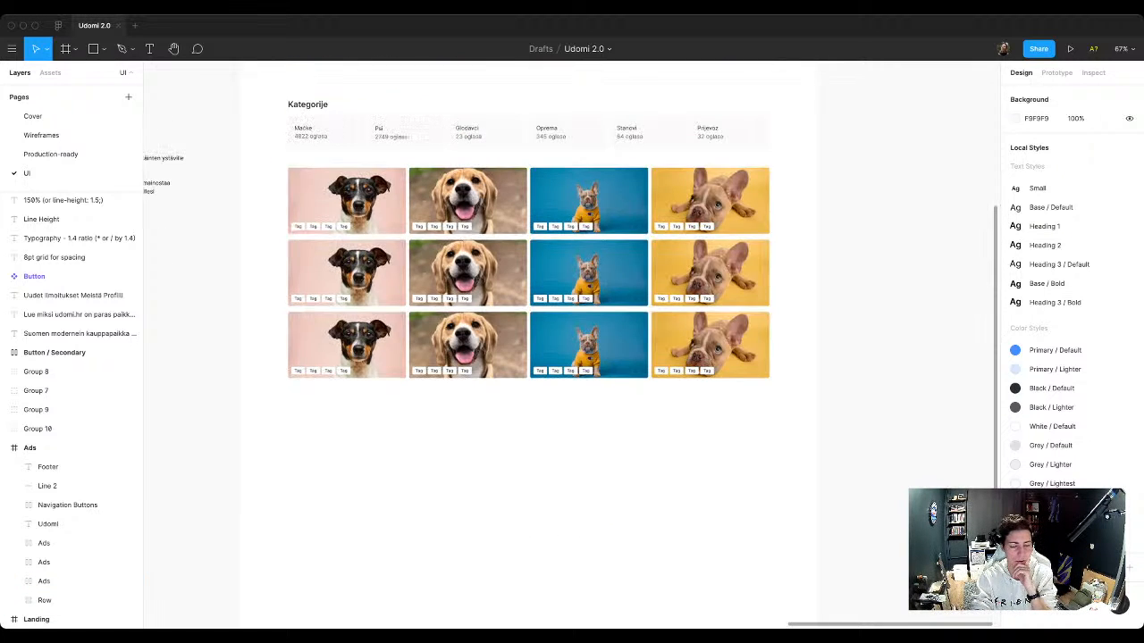
scroll(527, 357, "up", 2)
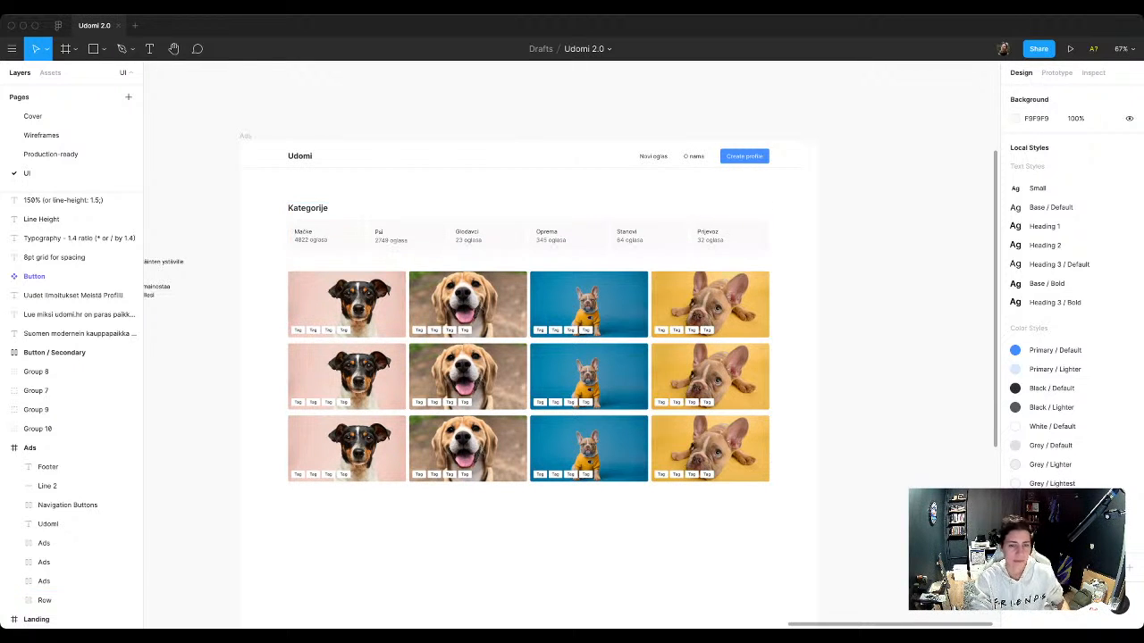
Step: Try to narrow all three ad rows together from their left edge to a width of 1120
left_click(45, 600)
left_click(45, 582)
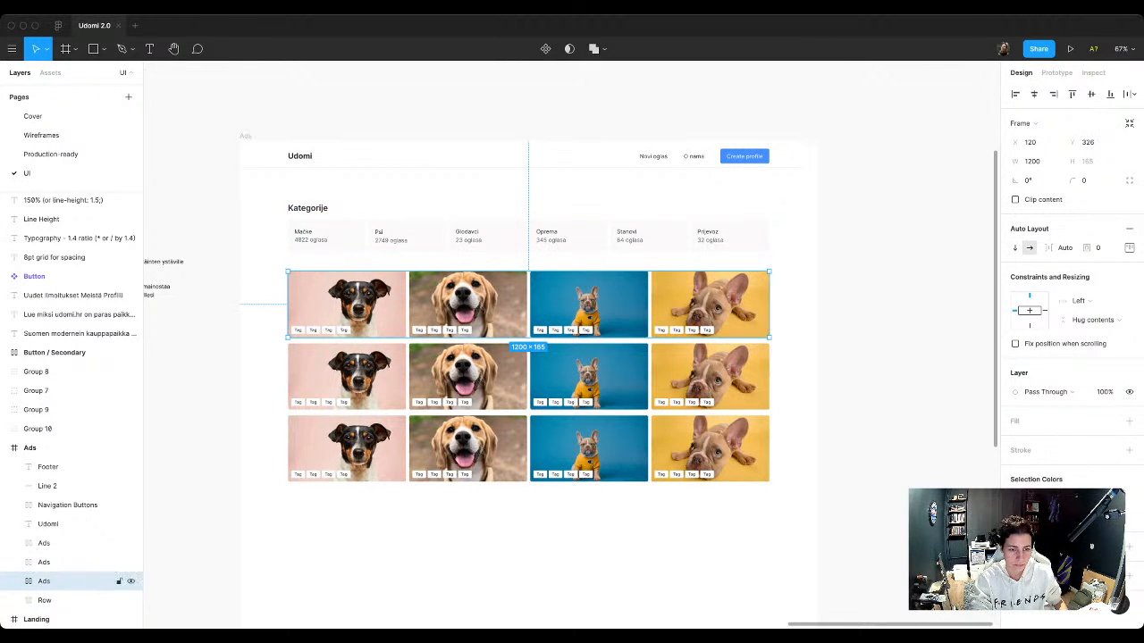
left_click(45, 563, "shift")
left_click(44, 543, "shift")
left_click_drag(288, 271, 374, 235)
key("ctrl+z")
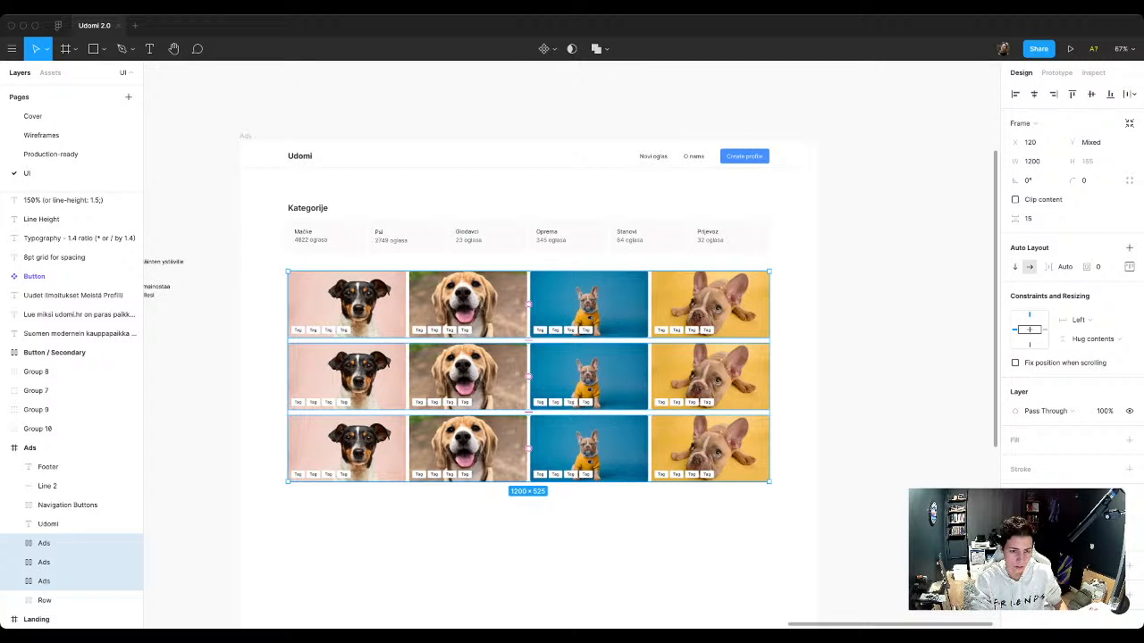
left_click_drag(288, 271, 319, 225)
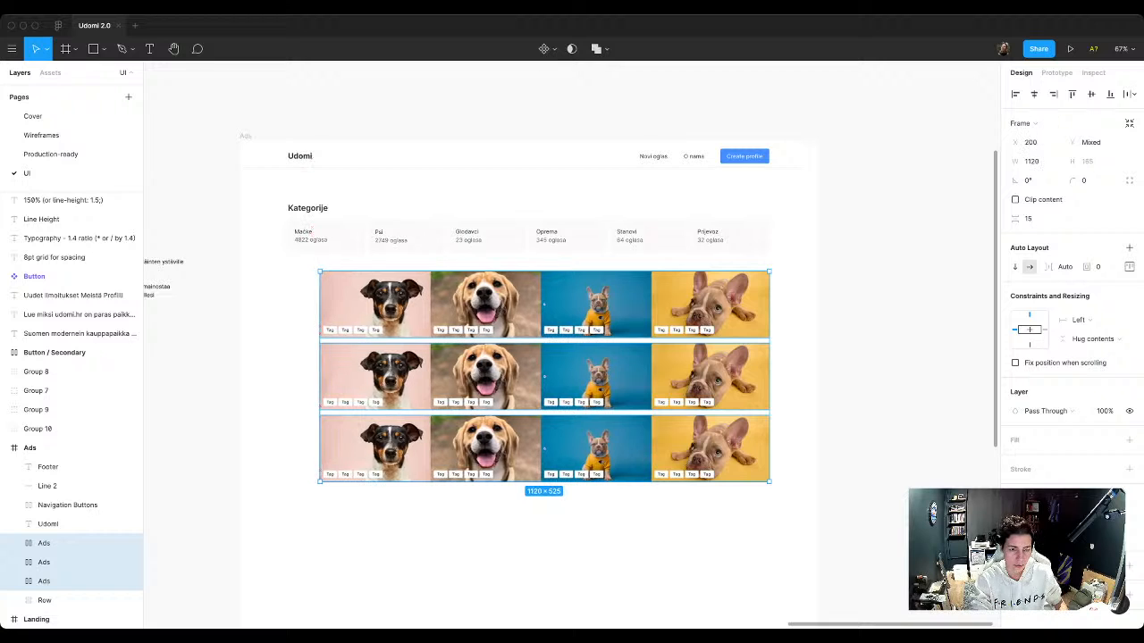
key("super+z")
Step: Set the first ad in the top row to Fill container for both its width and its height
left_click(335, 299, "super")
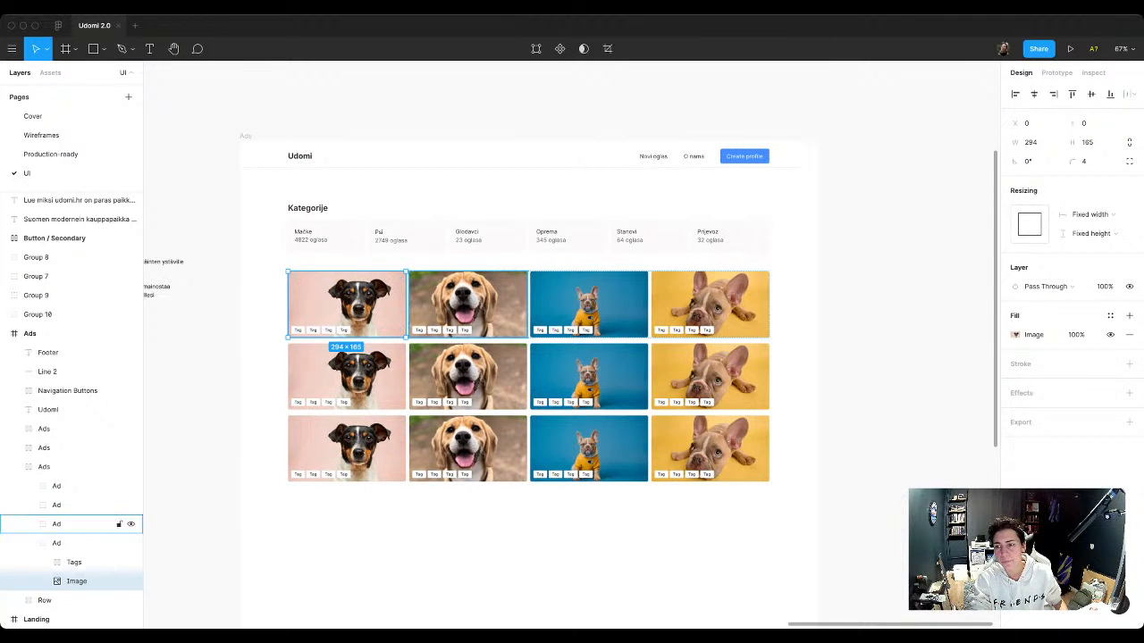
left_click(1092, 214)
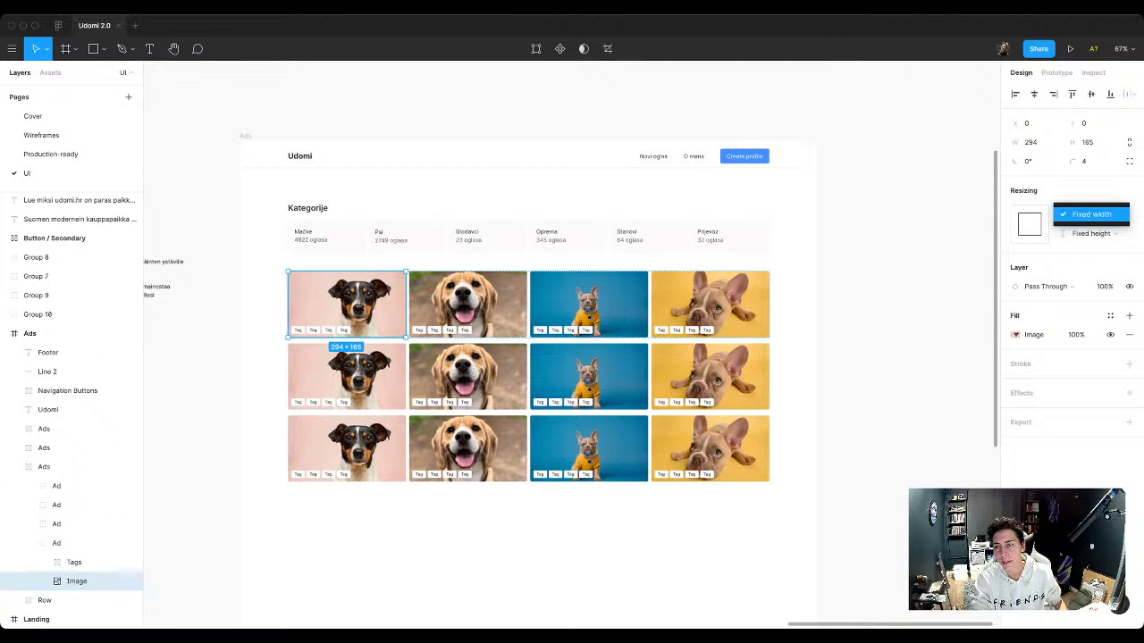
left_click(1094, 233)
left_click(1094, 233)
left_click(1092, 233)
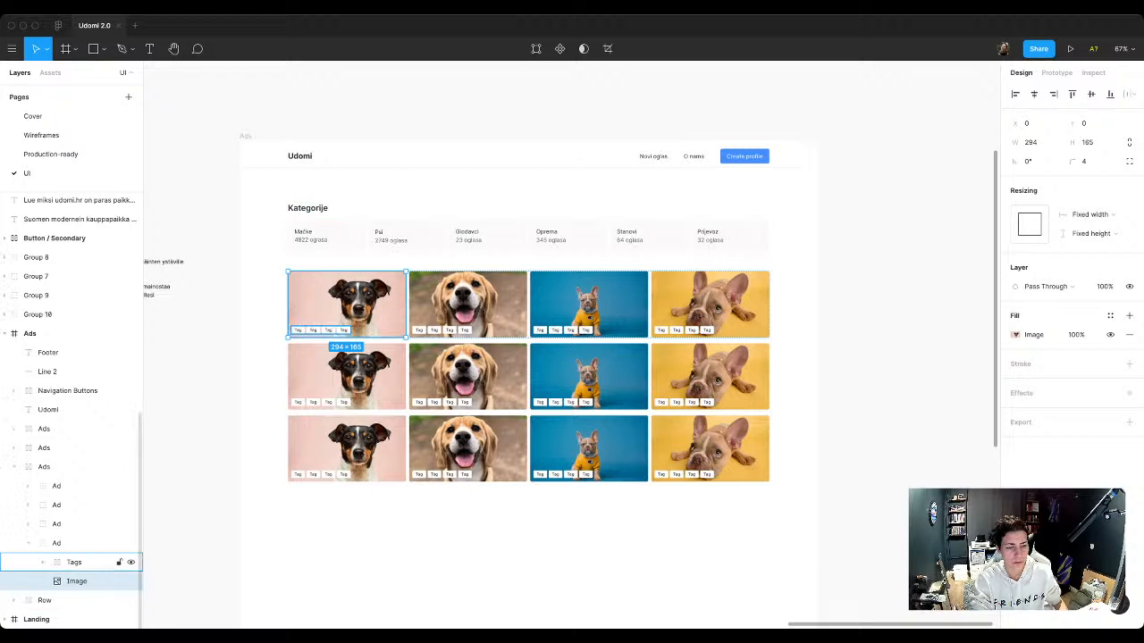
left_click(57, 544)
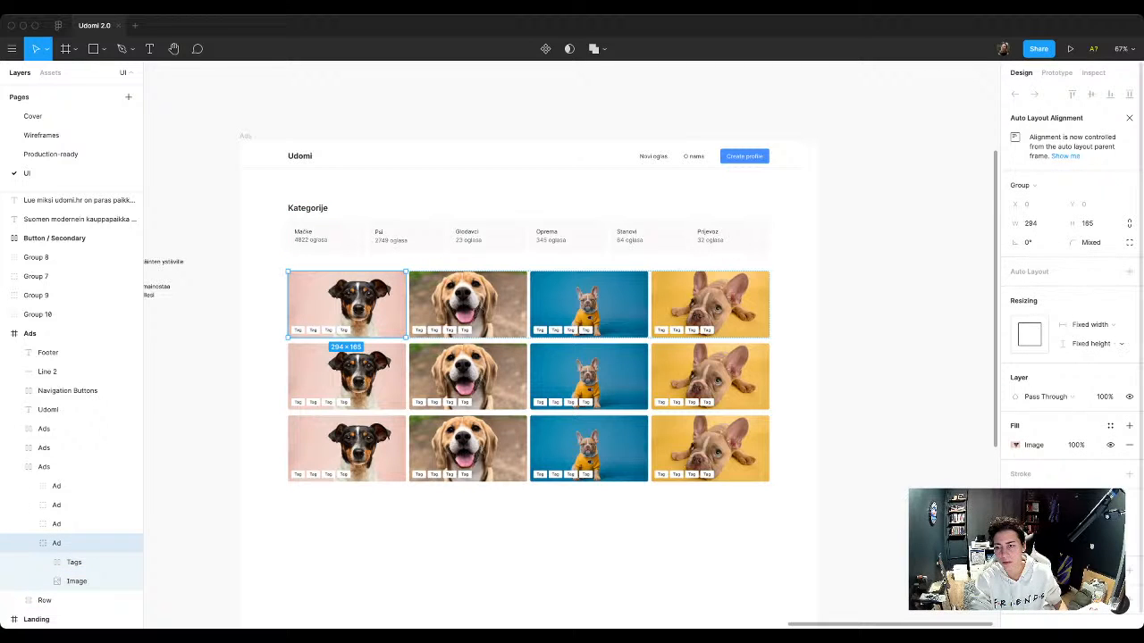
left_click(1092, 324)
left_click(1092, 325)
left_click(1092, 343)
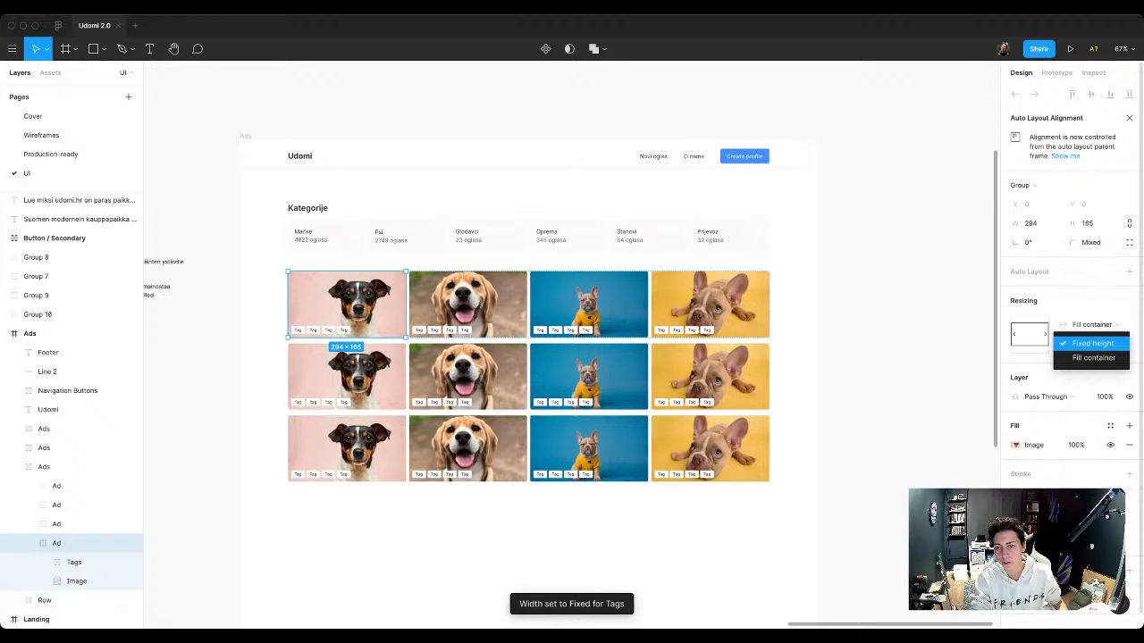
left_click(1093, 358)
left_click(468, 305, "super")
left_click(588, 304, "shift+super")
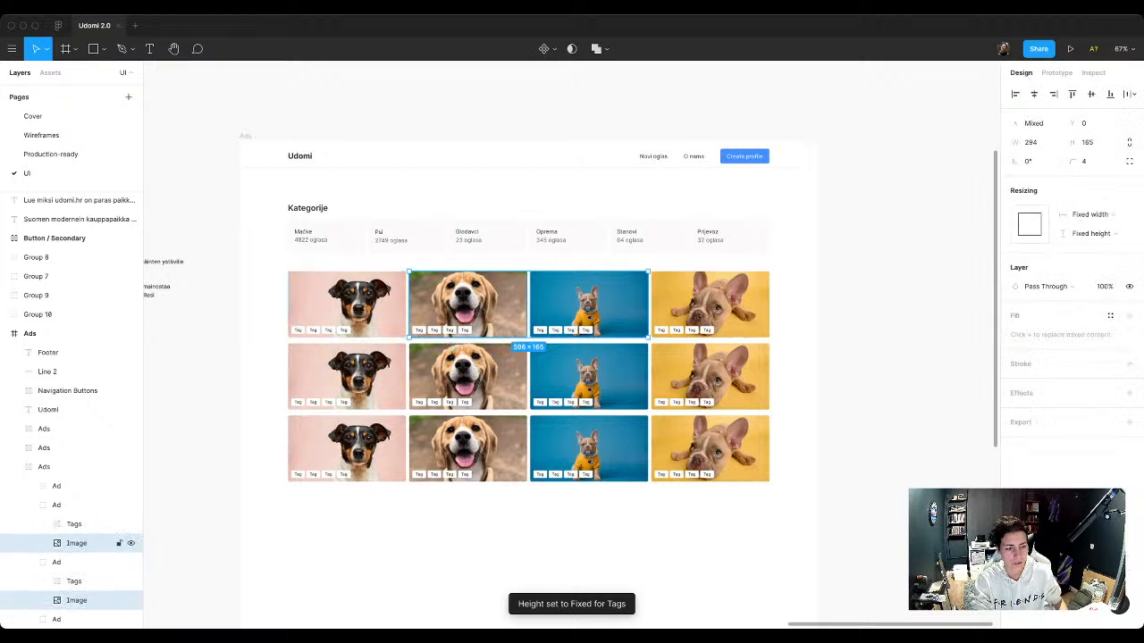
left_click(80, 505)
left_click(80, 485, "shift")
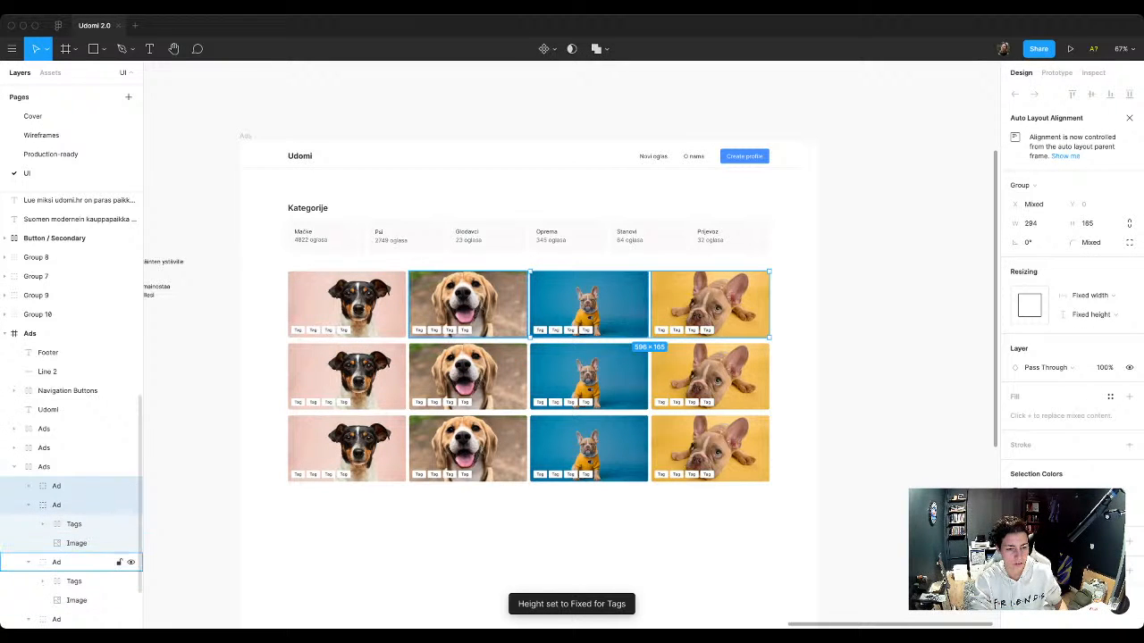
left_click(80, 562, "shift")
Step: Delete the second and third ad rows, keeping only the top row
left_click(710, 449)
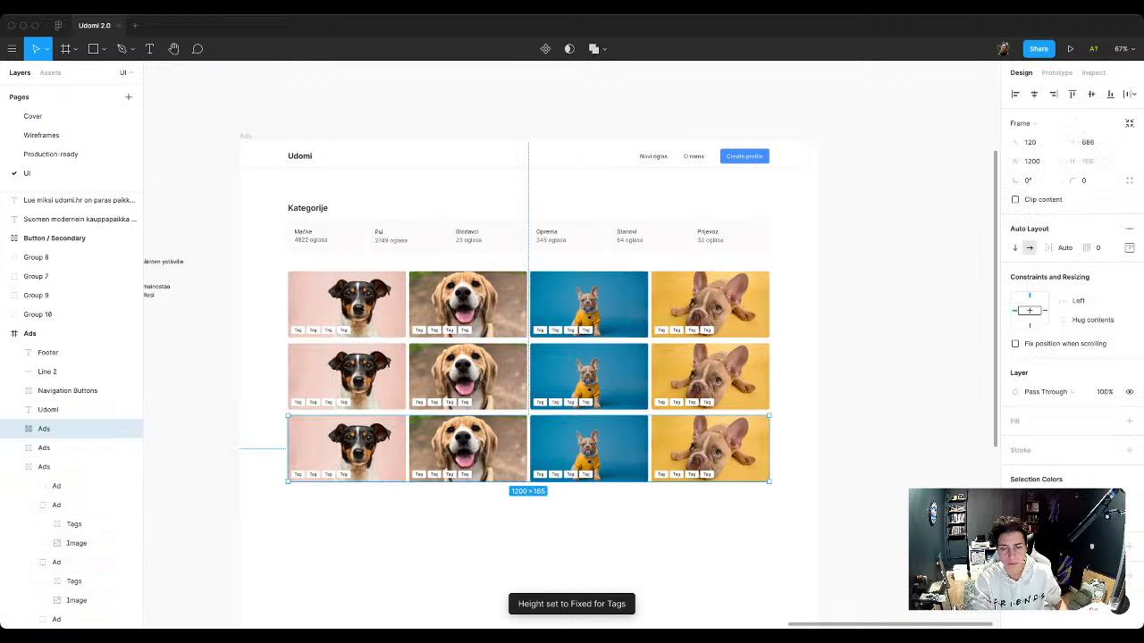
left_click(709, 305)
double_click(709, 305)
left_click(710, 376)
left_click(709, 447, "shift")
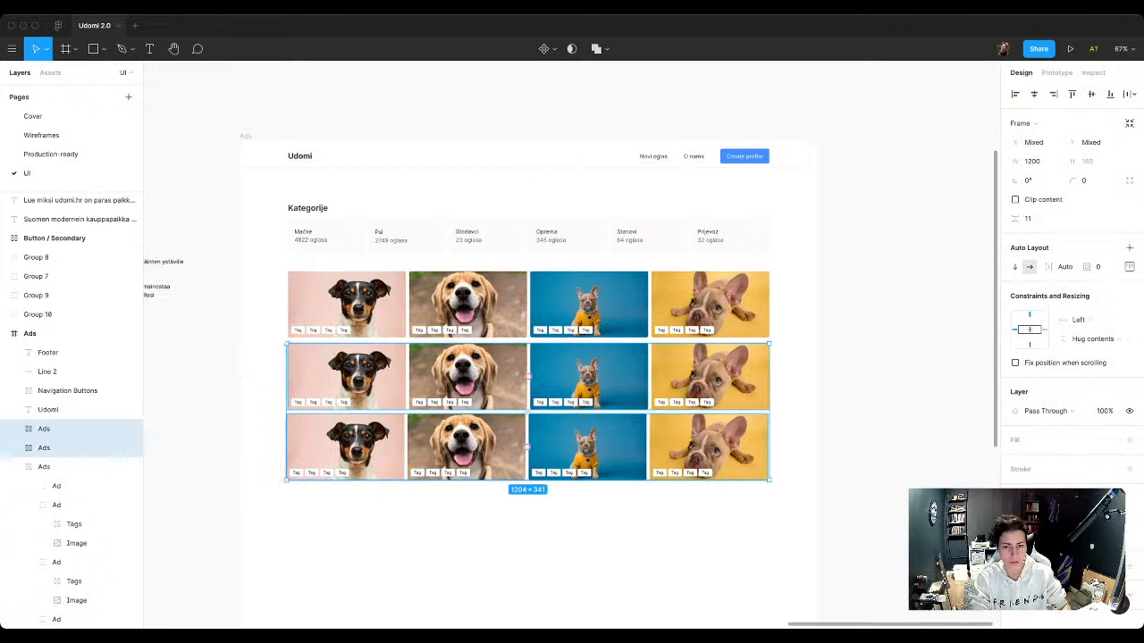
key("Delete")
Step: Set the remaining three ads of the top row to Fill container for both width and height
left_click(80, 429)
left_click(81, 448)
left_click(81, 467, "shift")
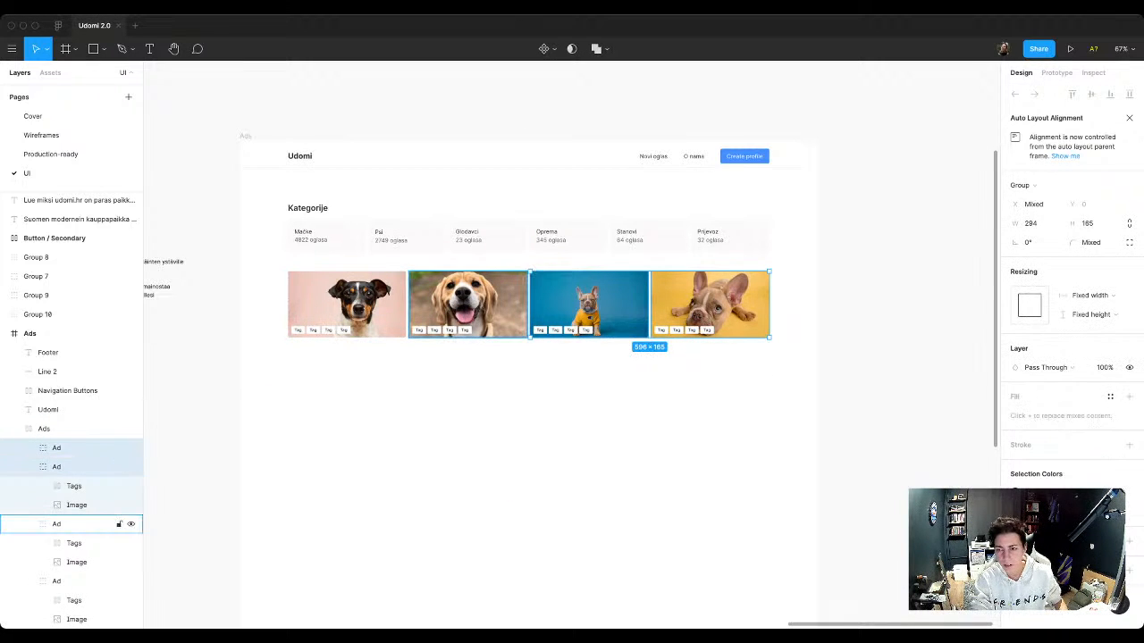
left_click(80, 524, "shift")
left_click(1092, 296)
left_click(1092, 310)
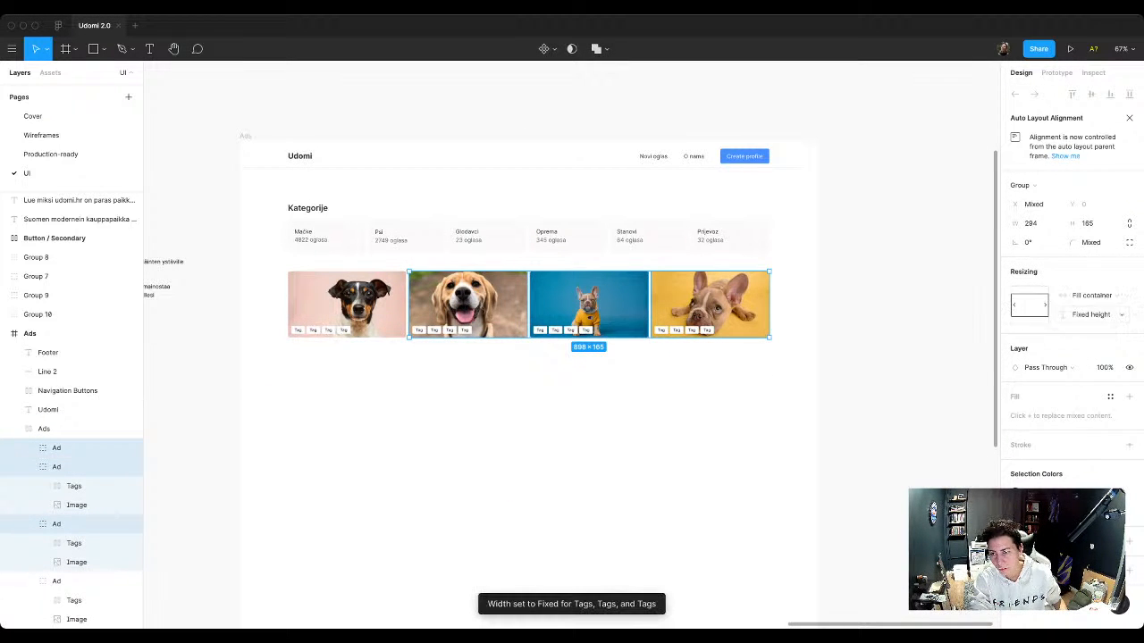
left_click(1093, 314)
left_click(1092, 329)
key("Escape")
Step: Narrow the ad row from its left edge to a width of 1070 and make four copies stacked directly below it
left_click(80, 429)
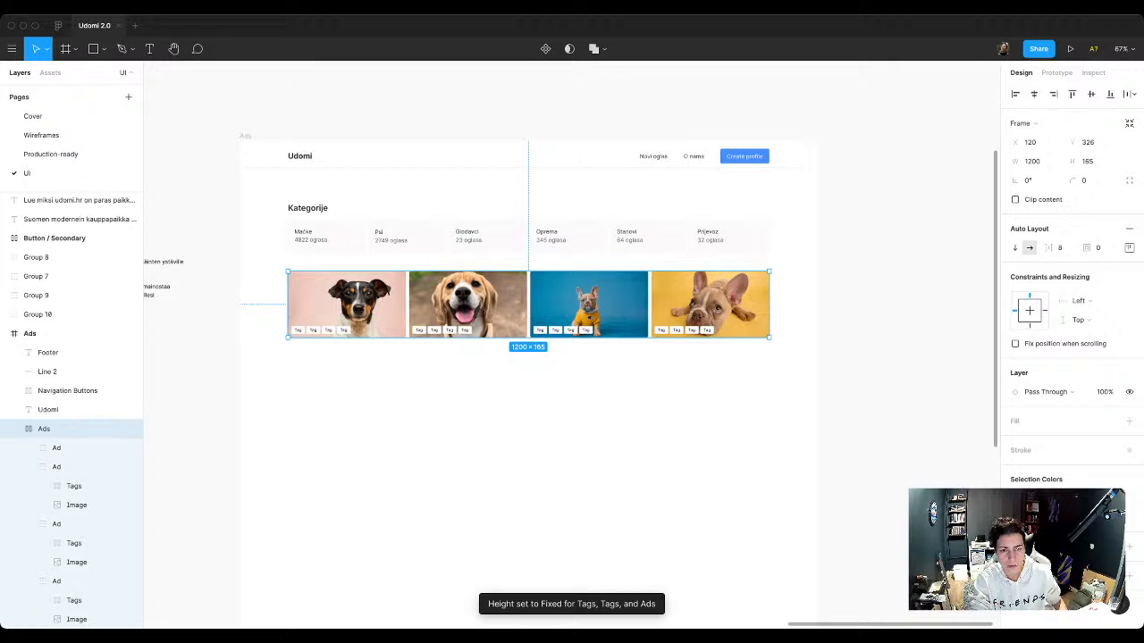
left_click_drag(287, 296, 340, 231)
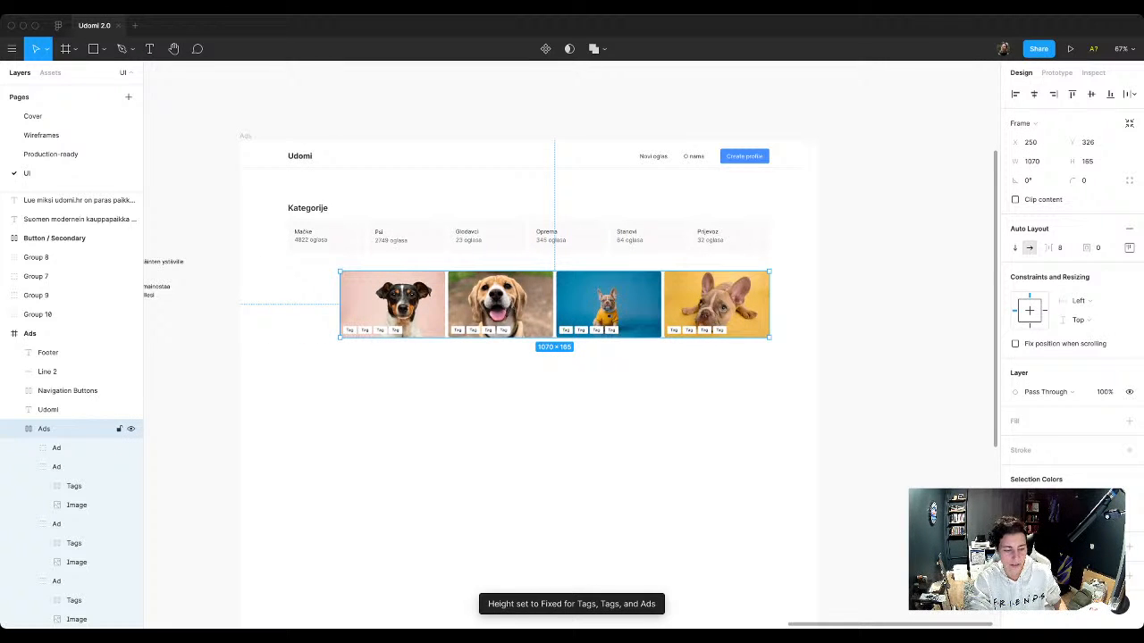
key("super+d")
key("super+d")
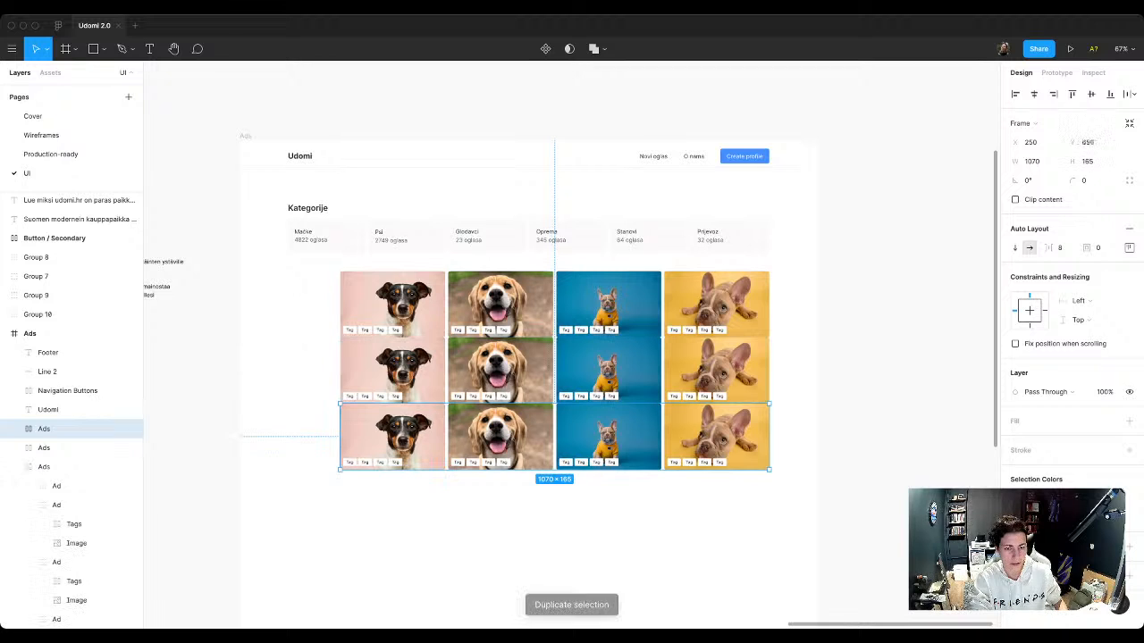
key("super+d")
key("super+d")
Step: Wrap the five stacked ad rows in a single vertical auto layout frame
left_click_drag(254, 298, 447, 556)
key("shift+a")
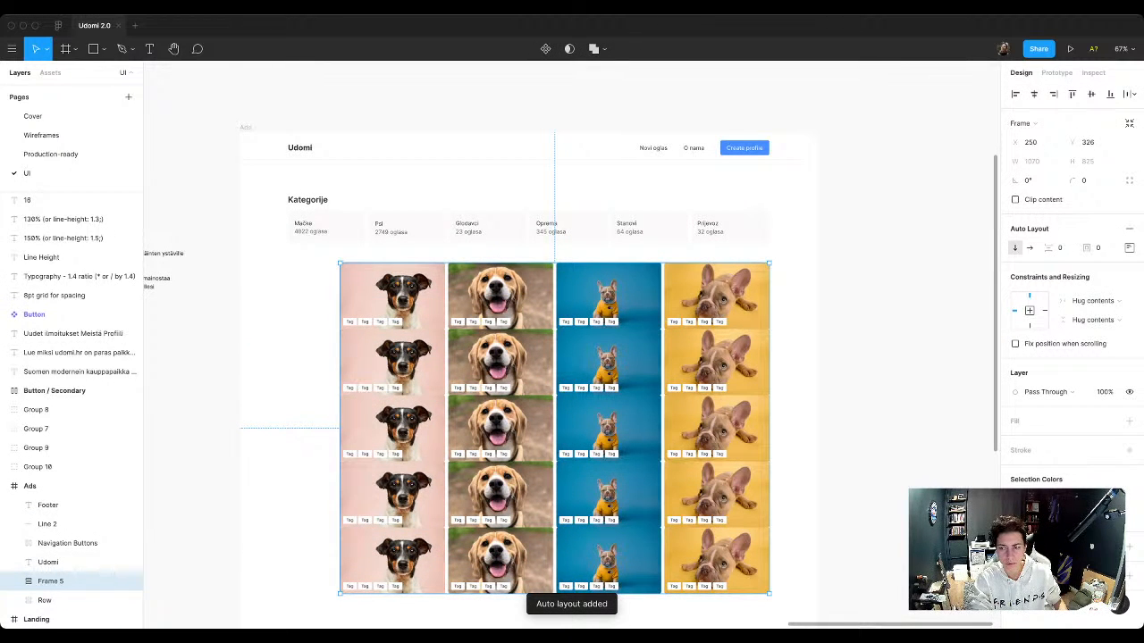
Step: Set the spacing between the stacked ad rows to 8 and move the stack up to Y 307
left_click(1059, 248)
type("8")
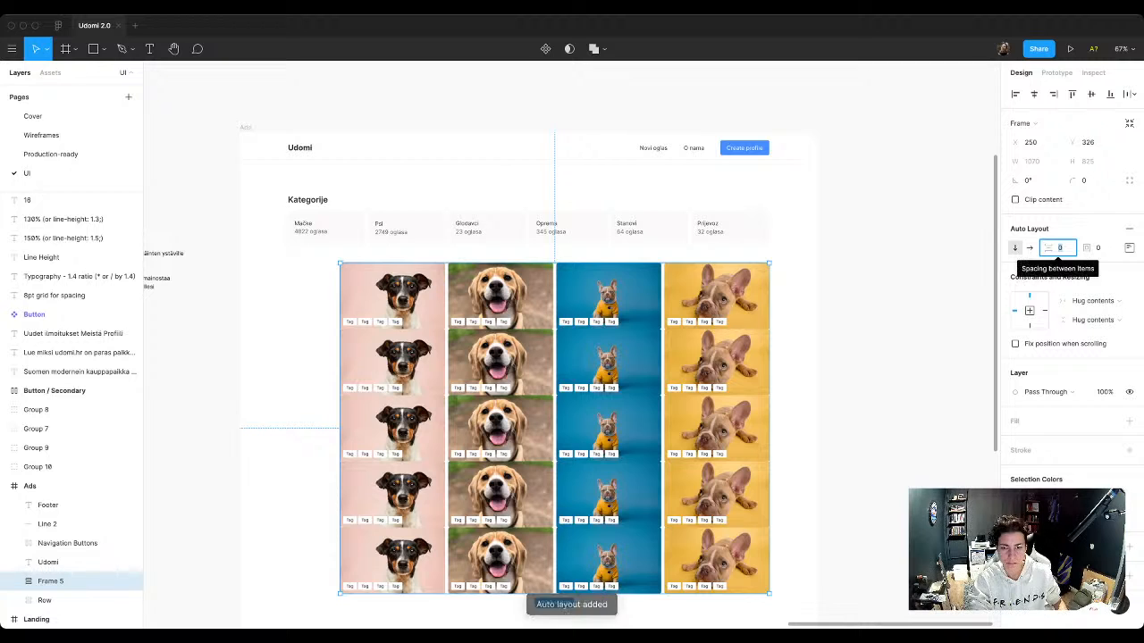
key("Return")
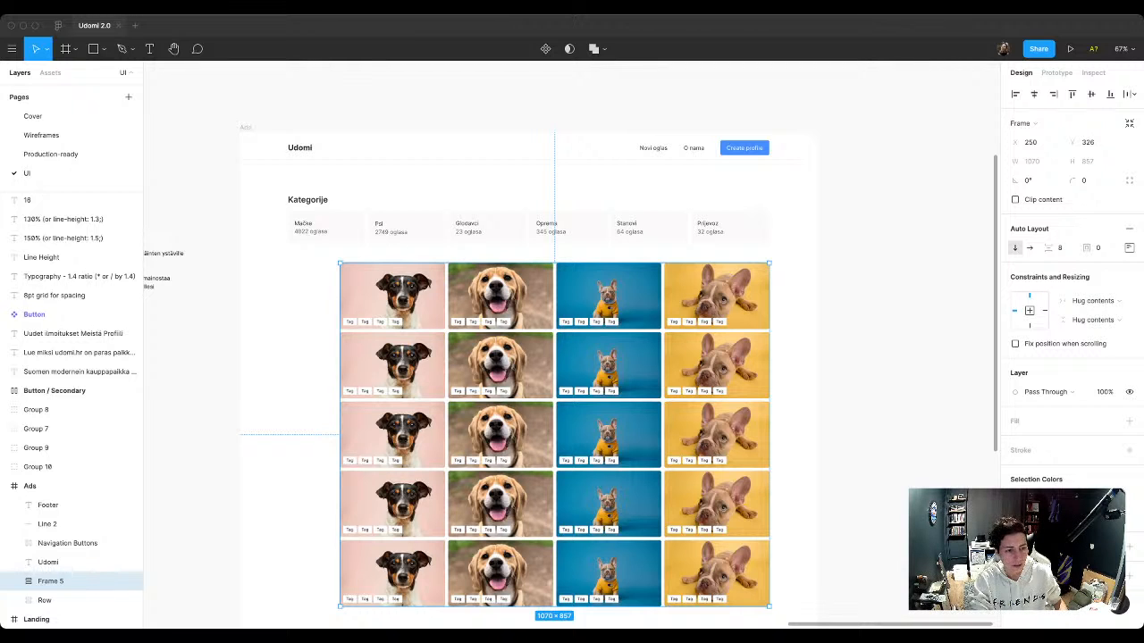
scroll(554, 376, "down", 1)
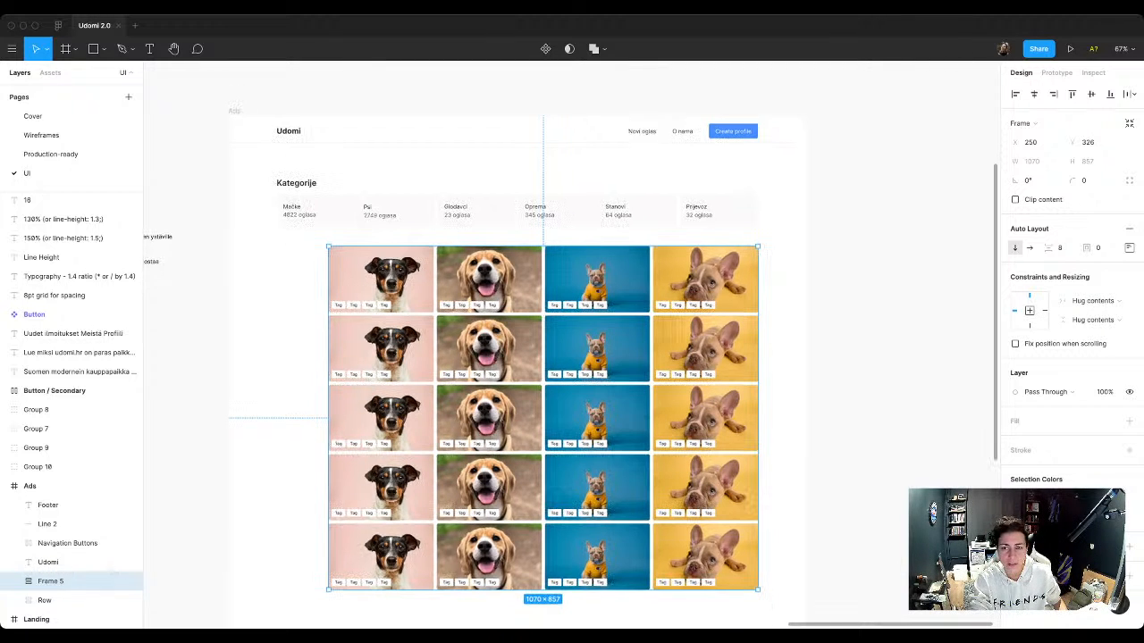
left_click(295, 394)
left_click_drag(543, 394, 543, 385)
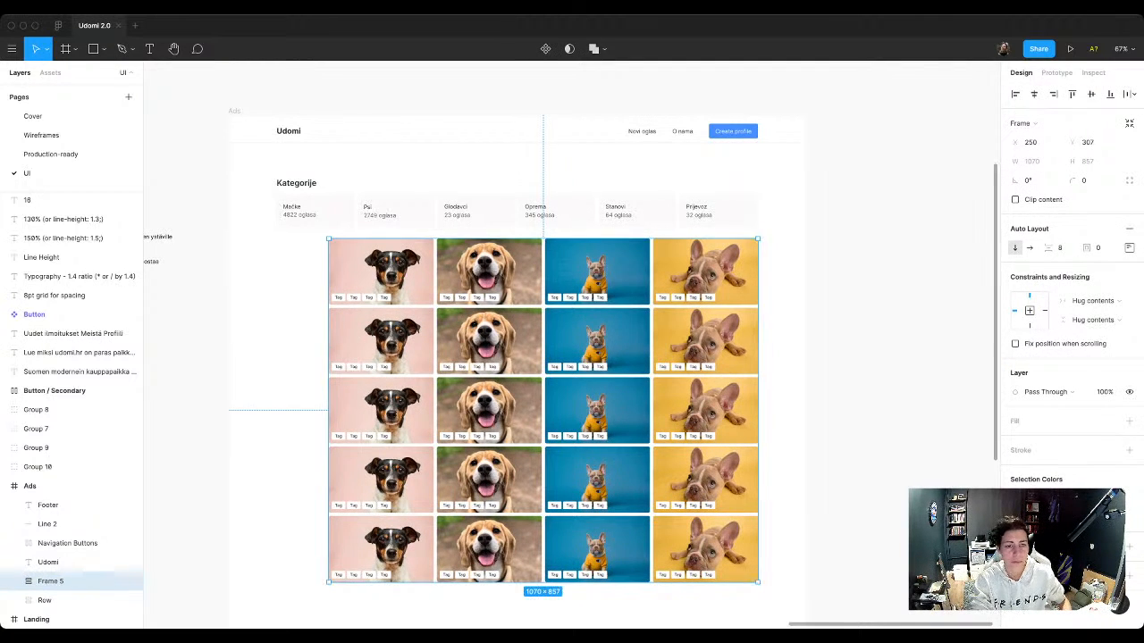
key("Escape")
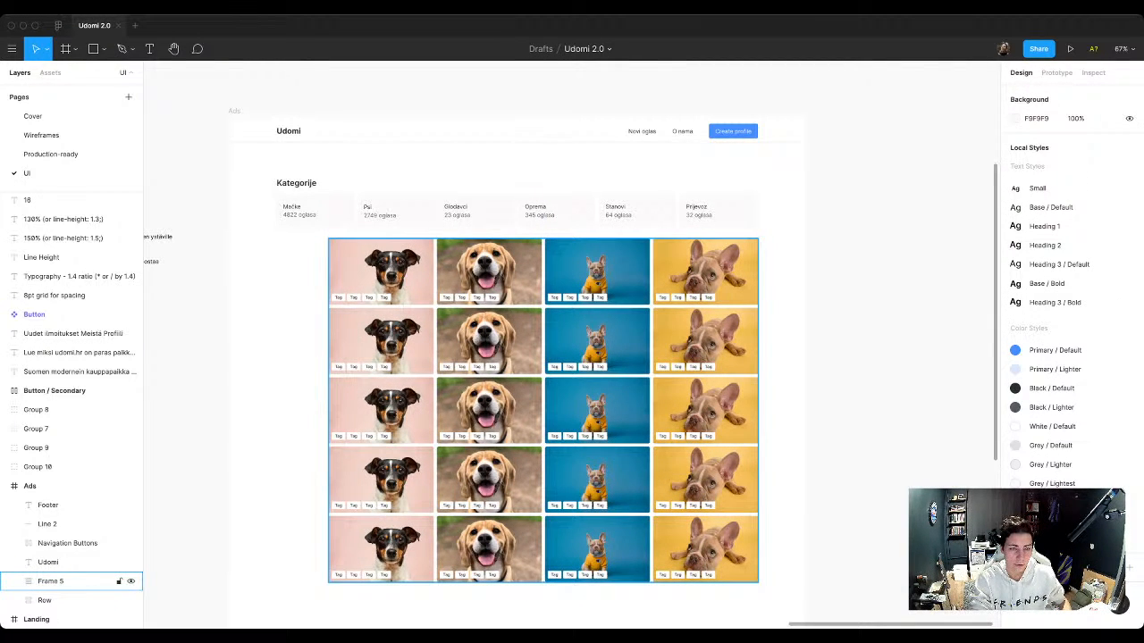
Step: Apply the 1200 × 12 Column Grid style to the Ads frame
left_click(50, 580)
left_click(31, 485)
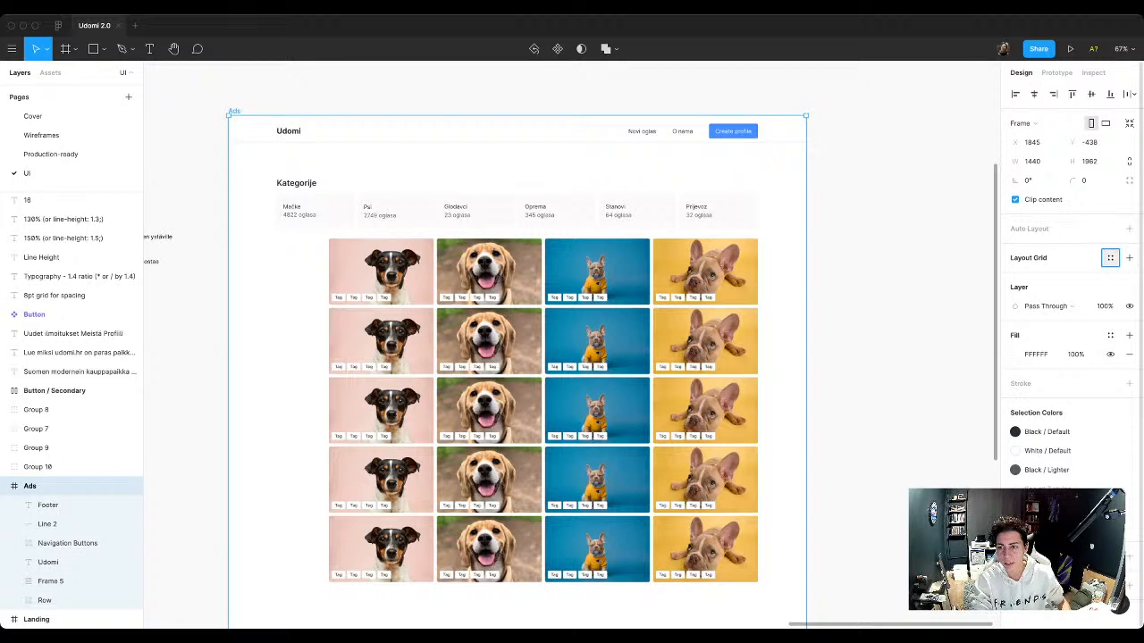
left_click(1110, 258)
left_click(1064, 330)
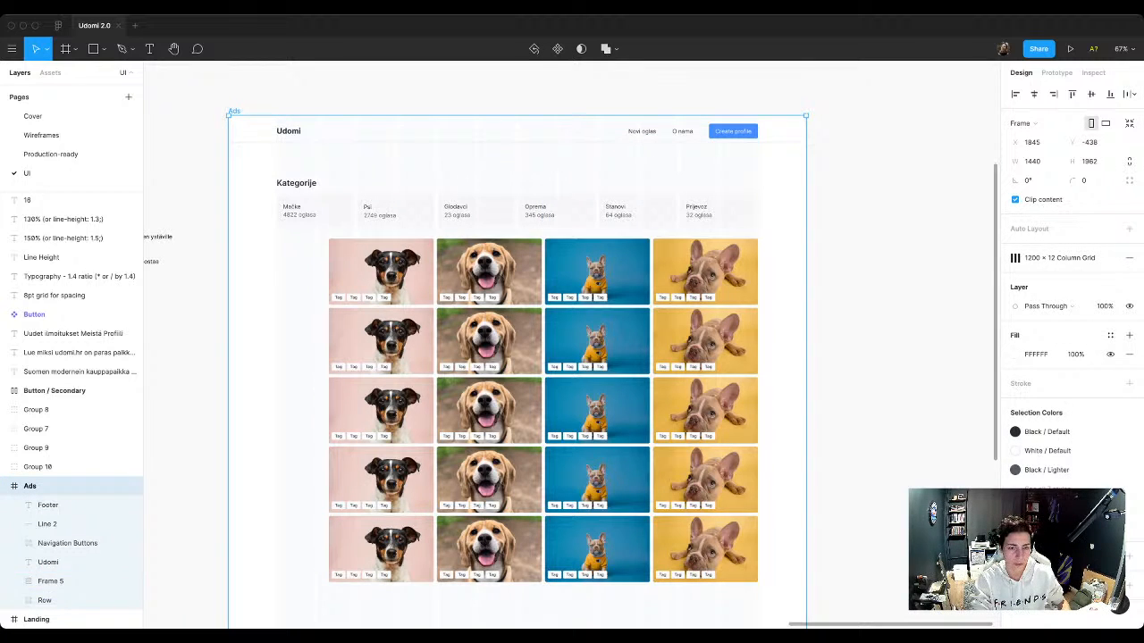
Step: Try to narrow the ad row stack from its left edge to a width of 898
left_click(51, 580)
left_click_drag(329, 411, 398, 411)
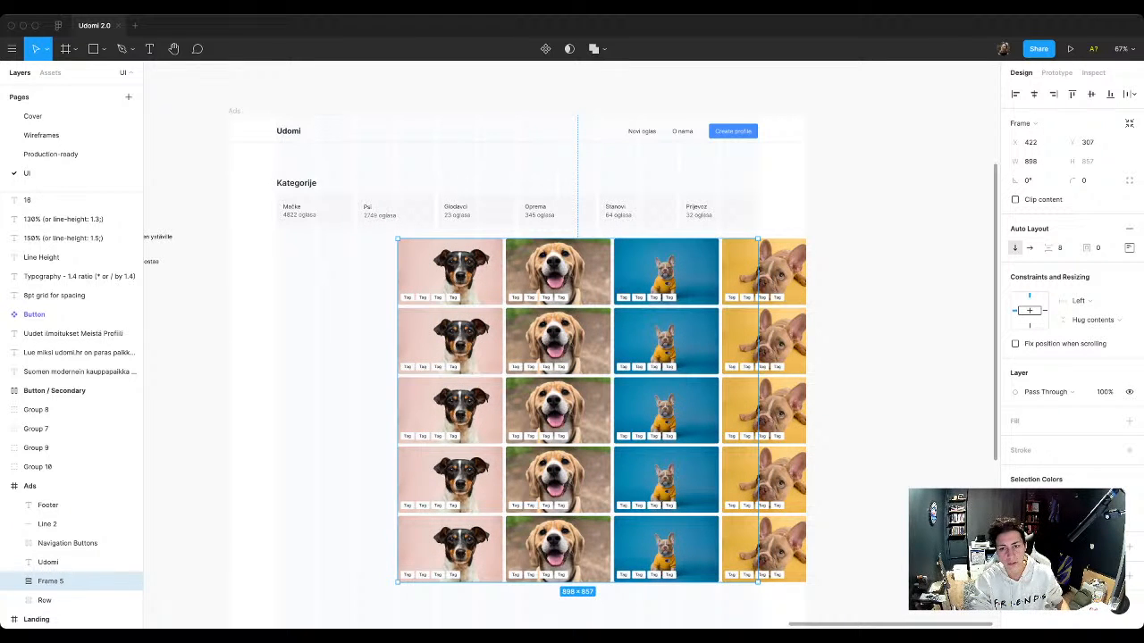
left_click_drag(397, 411, 322, 410)
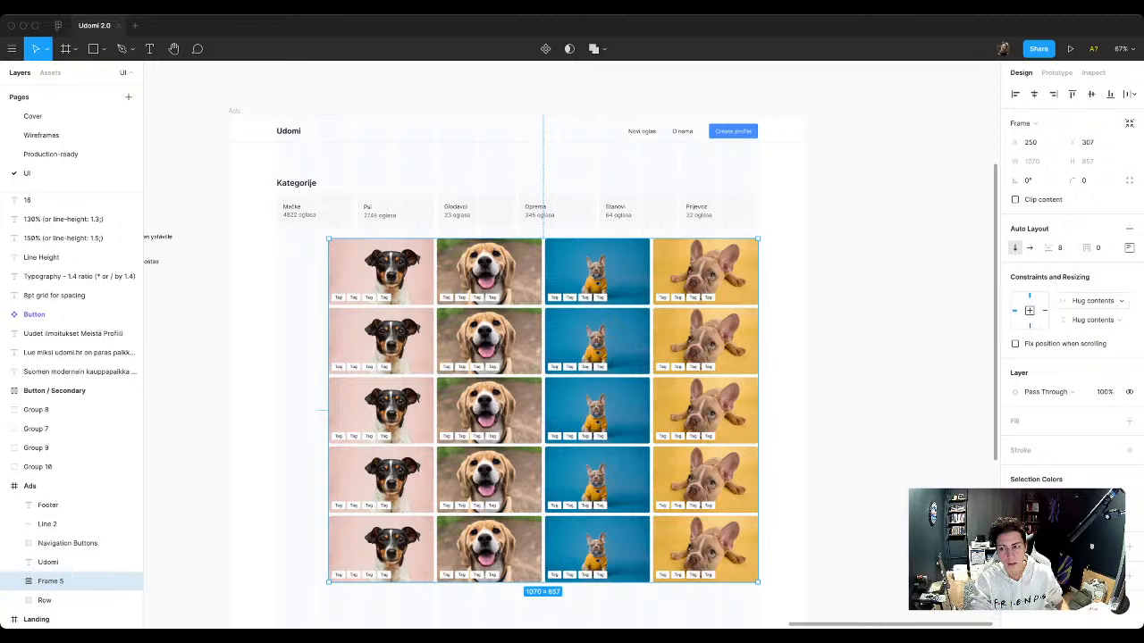
left_click(1092, 300)
left_click(1092, 300)
left_click(1092, 319)
left_click(1092, 319)
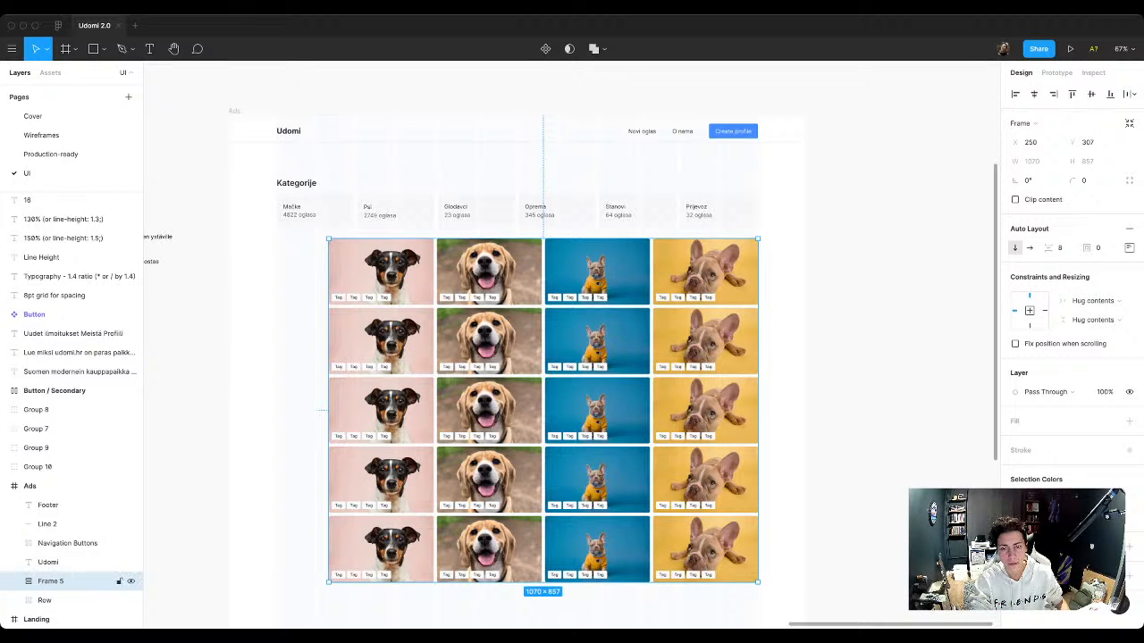
Step: Set the top ad row inside the stack to Fill container for both height and width
double_click(679, 284)
left_click(54, 325)
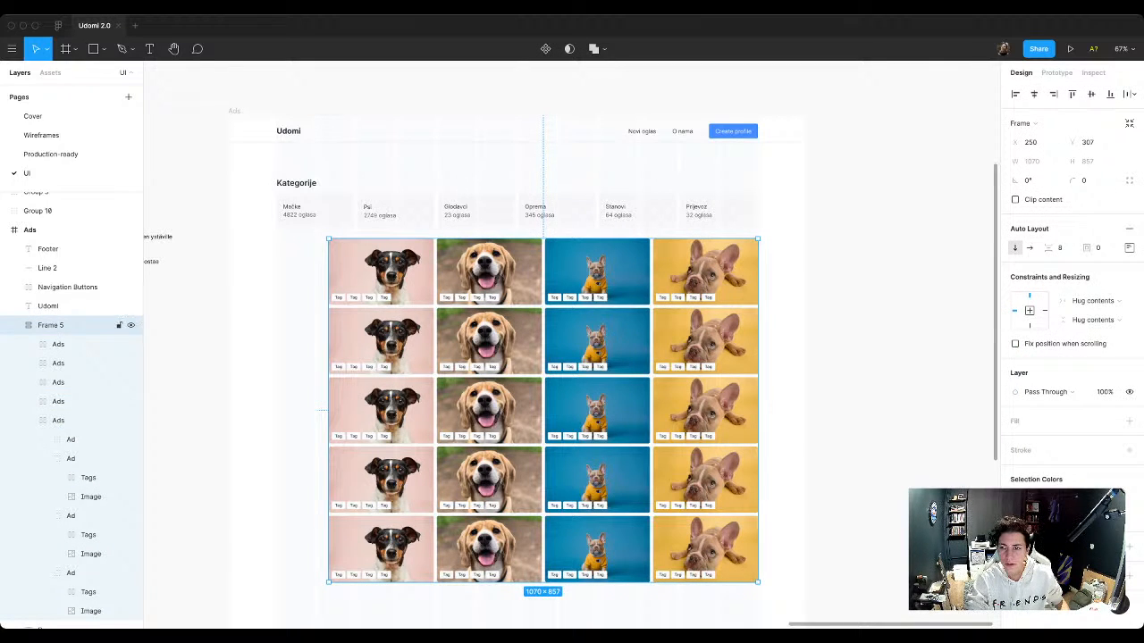
double_click(680, 284)
left_click(1091, 382)
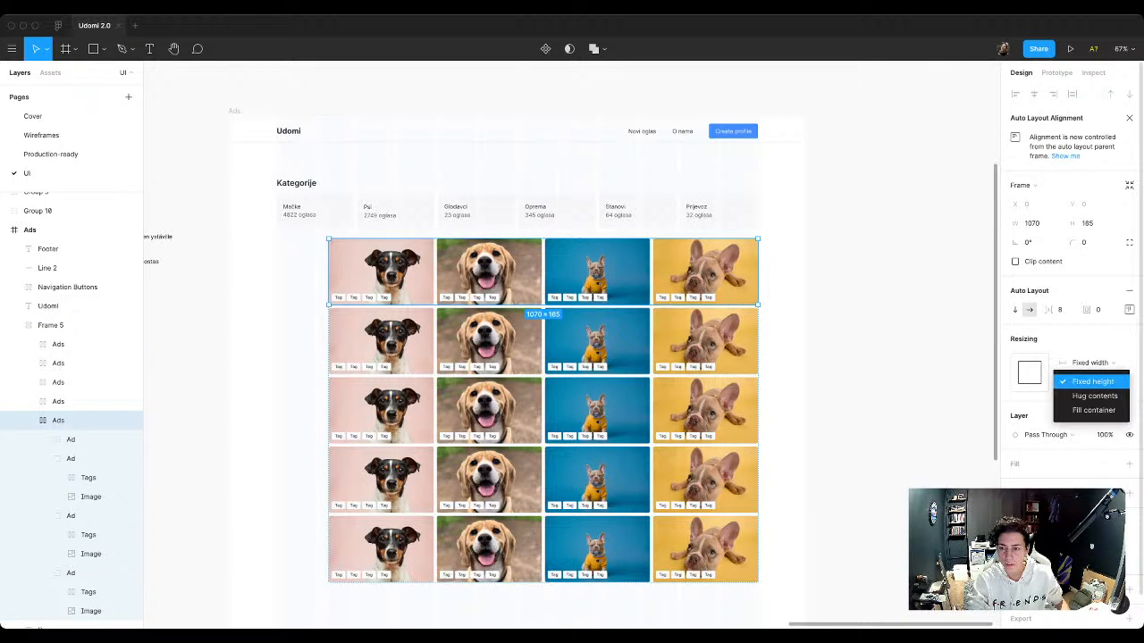
left_click(1094, 410)
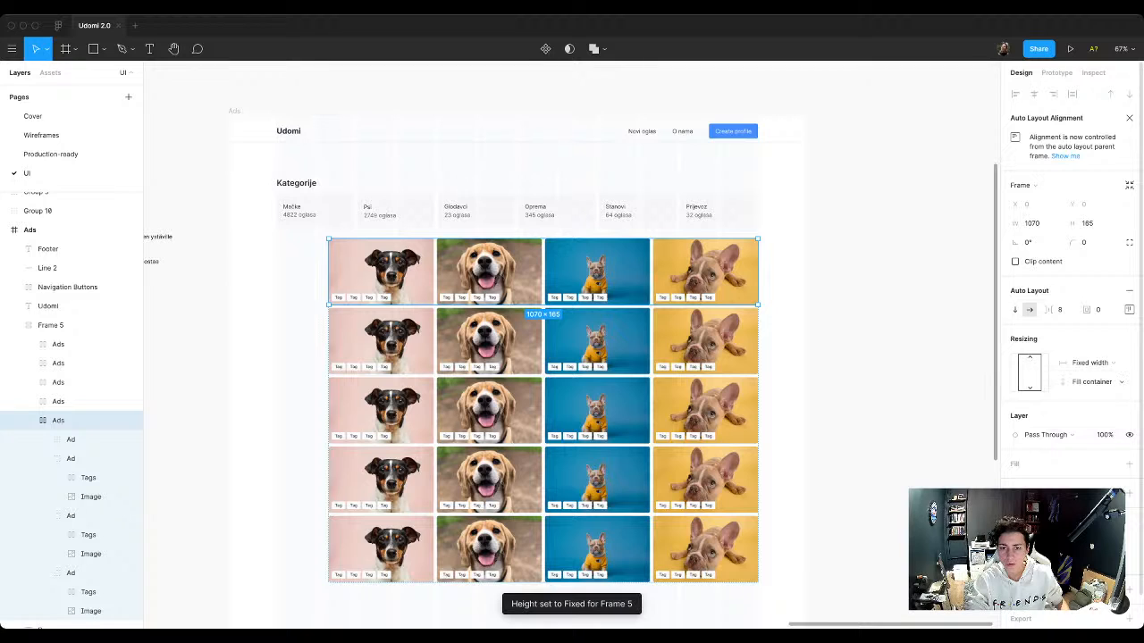
left_click(1089, 363)
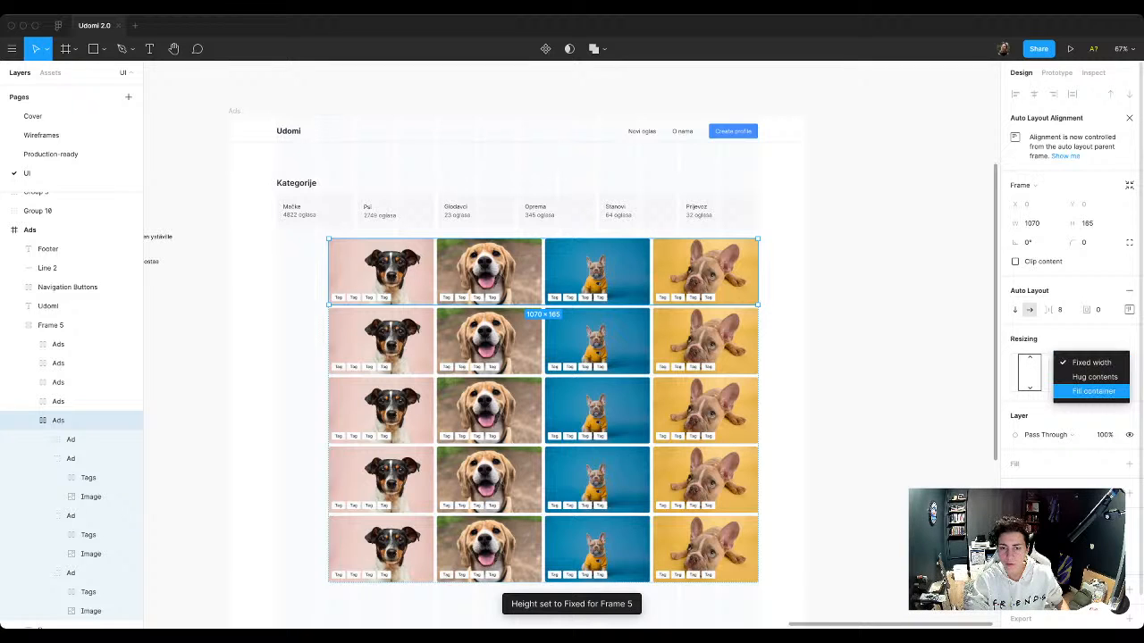
left_click(1092, 392)
Step: Set the four lower ad rows of the stack to Fill container for both width and height
left_click(58, 401)
left_click(58, 382, "shift")
left_click(58, 364, "shift")
left_click(58, 344, "shift")
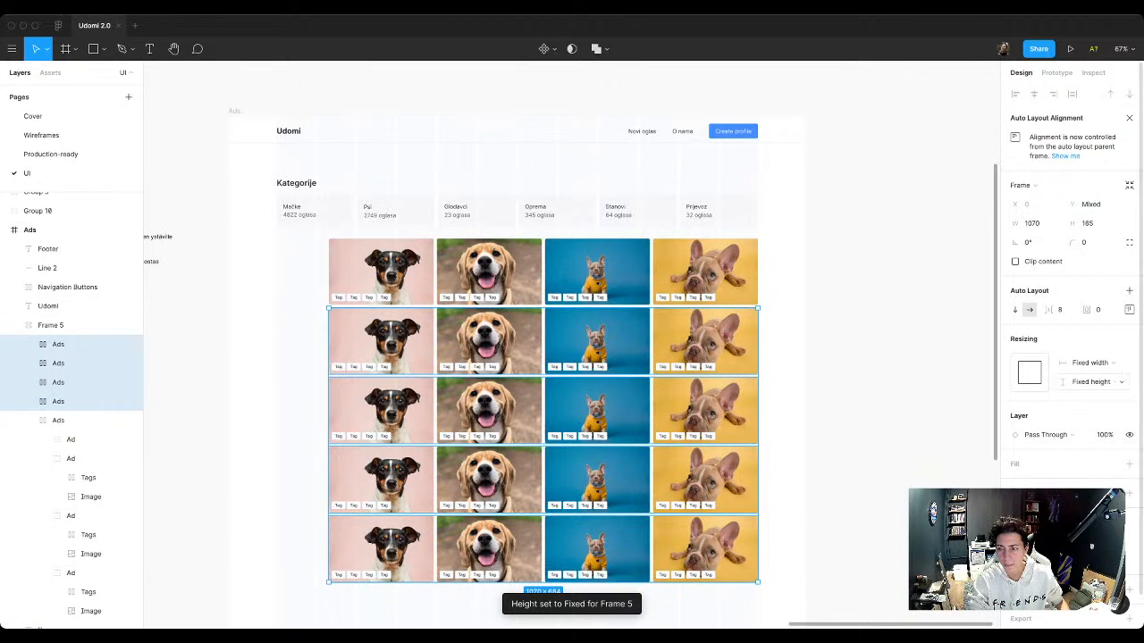
left_click(1091, 363)
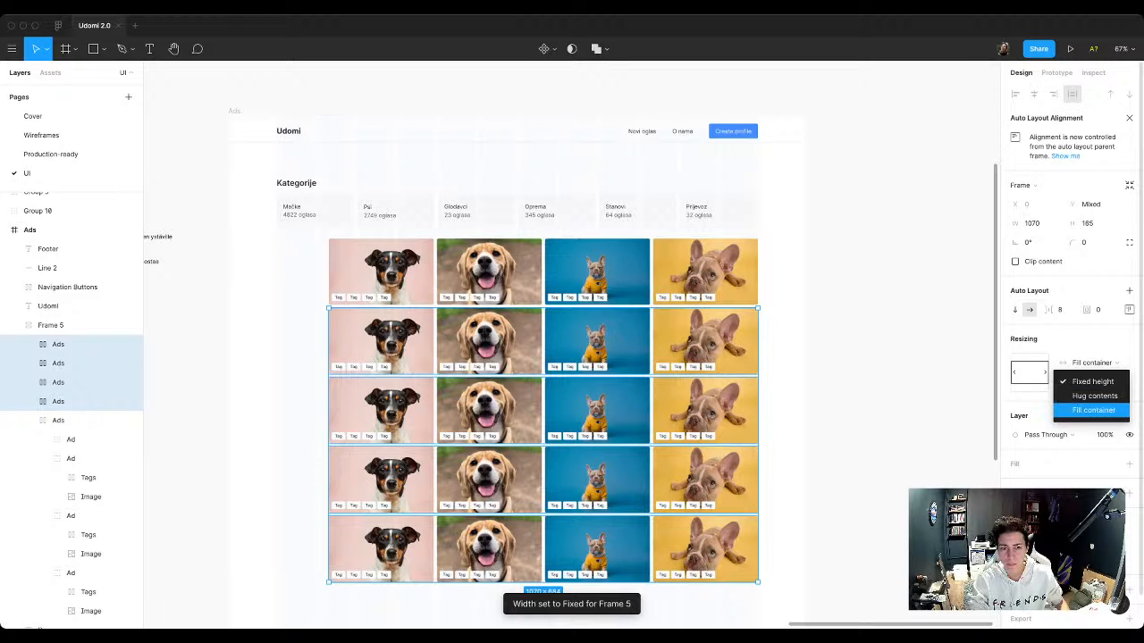
left_click(1094, 391)
Step: Narrow the whole ad row stack from its left edge to a width of about 898, leaving room for a side column
left_click(51, 325)
left_click_drag(329, 358, 397, 357)
left_click(335, 383)
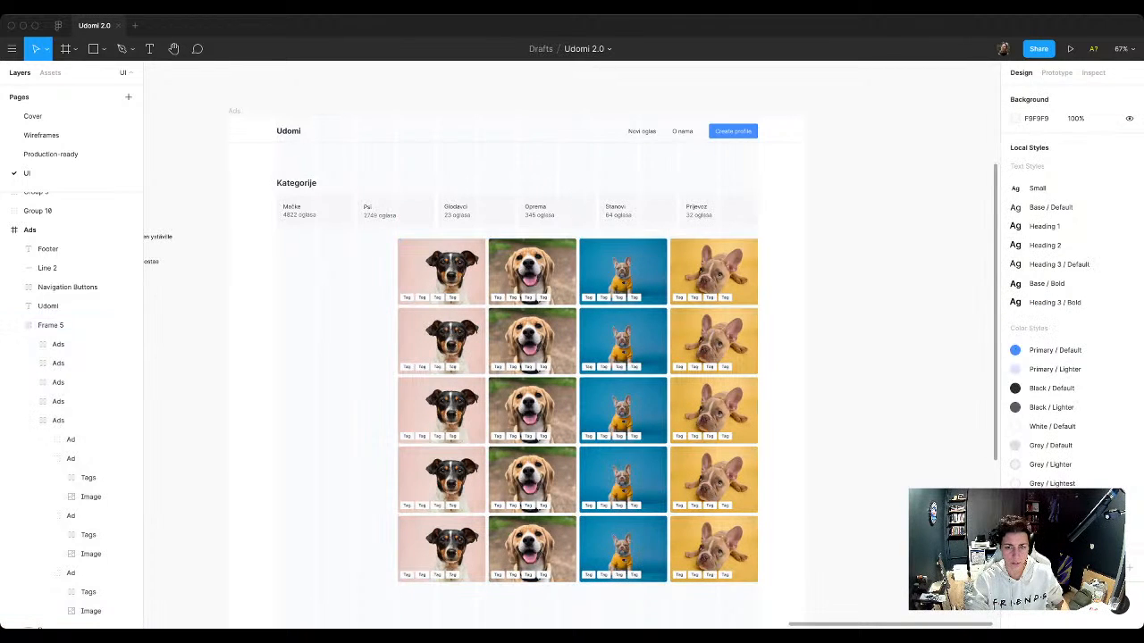
Step: Copy the Create profile button into the space beside the ads, detach it, widen it to 294 and place it at X 120, Y 380
scroll(335, 383, "up", 4)
scroll(335, 383, "up", 2)
scroll(597, 357, "down", 1)
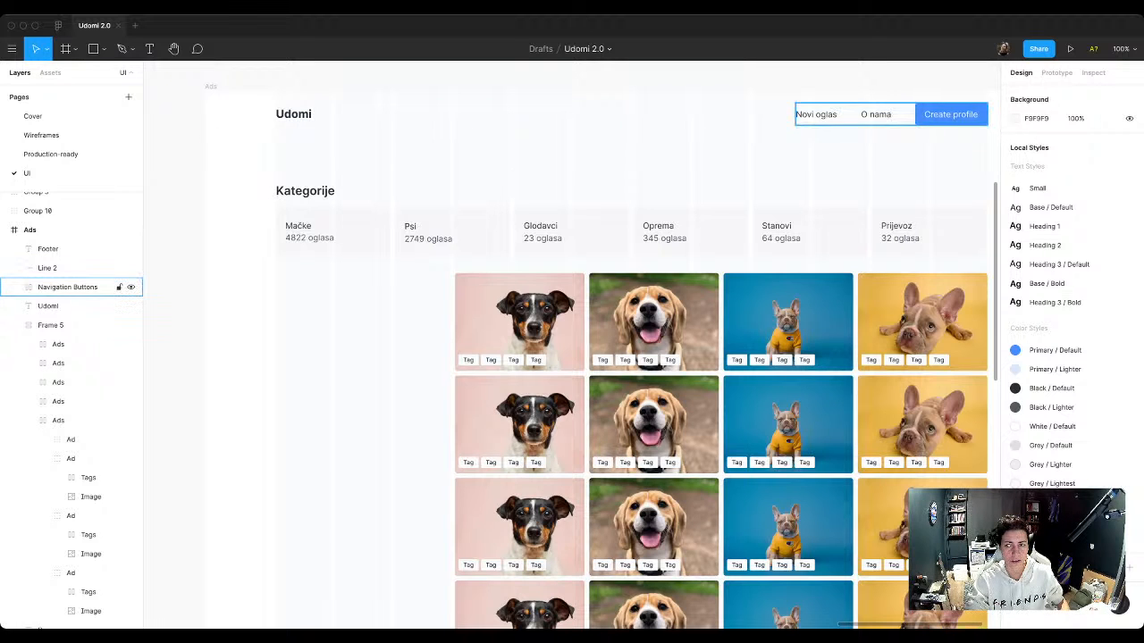
double_click(951, 114)
left_click_drag(951, 114, 452, 284, "alt")
right_click(311, 334)
left_click(347, 482)
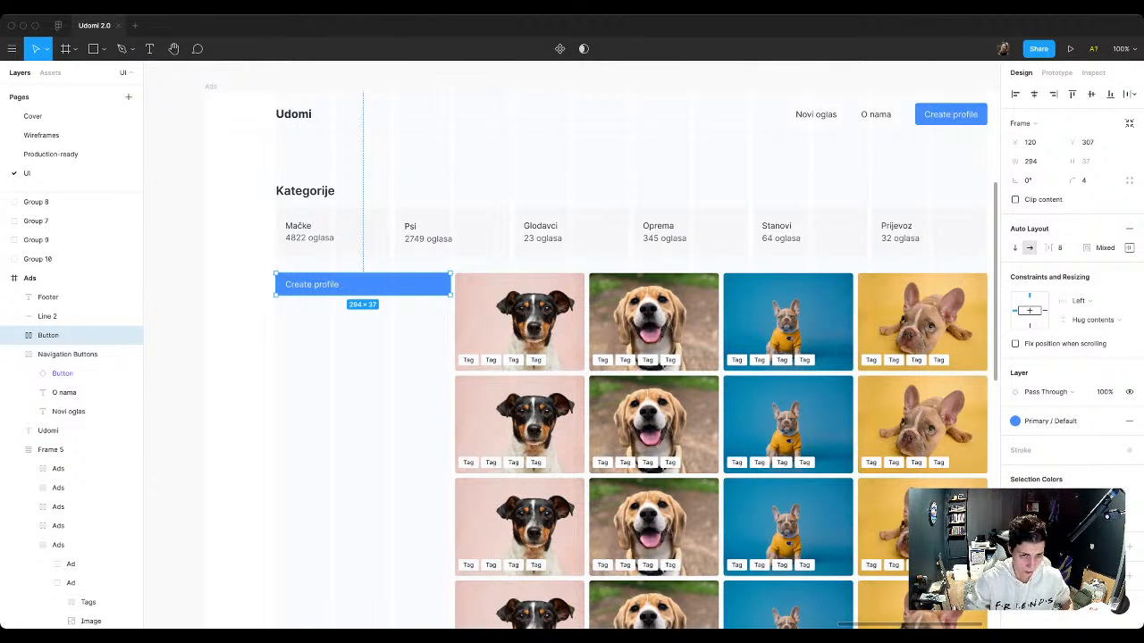
key("Escape")
left_click_drag(363, 285, 363, 328)
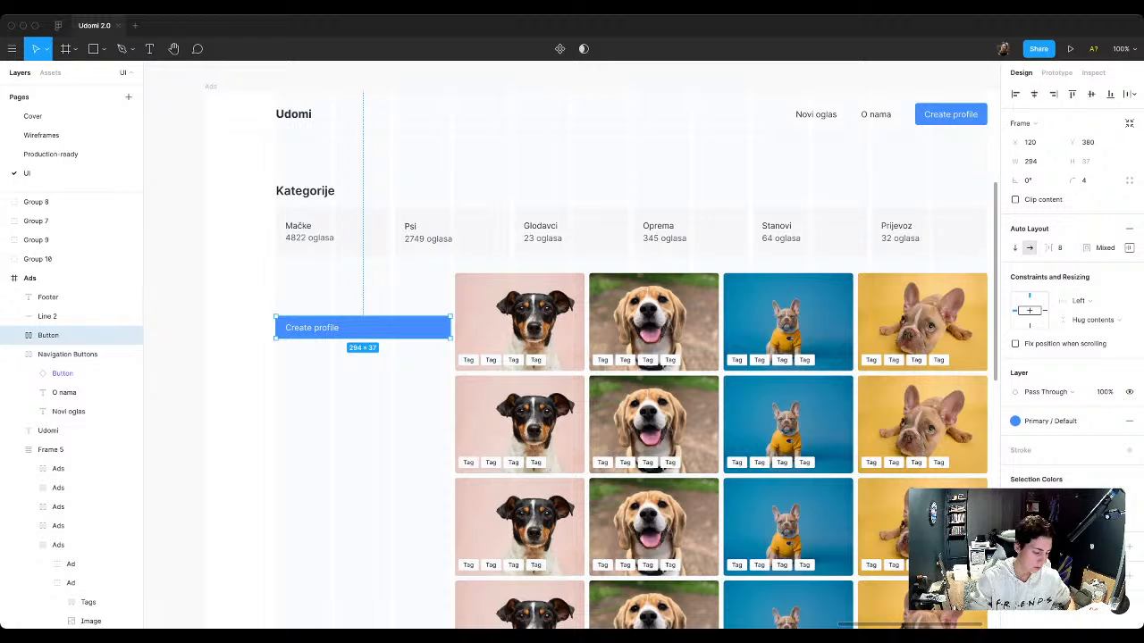
Step: Add the text label "Animal type" above the copied button
key("Escape")
key("t")
left_click(288, 300)
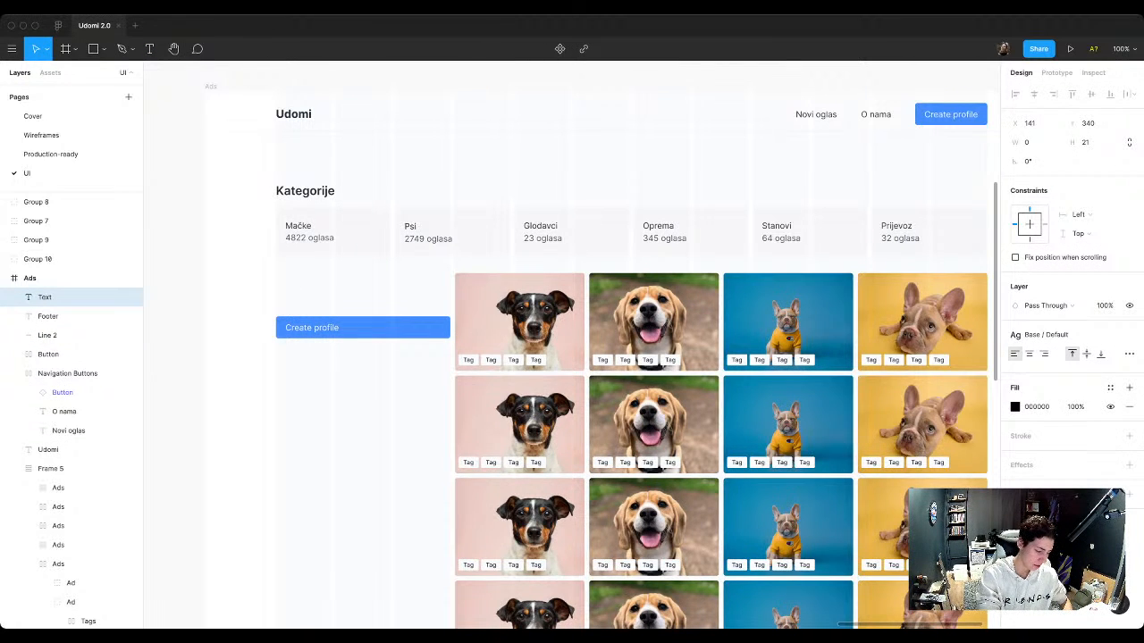
type("Animal T")
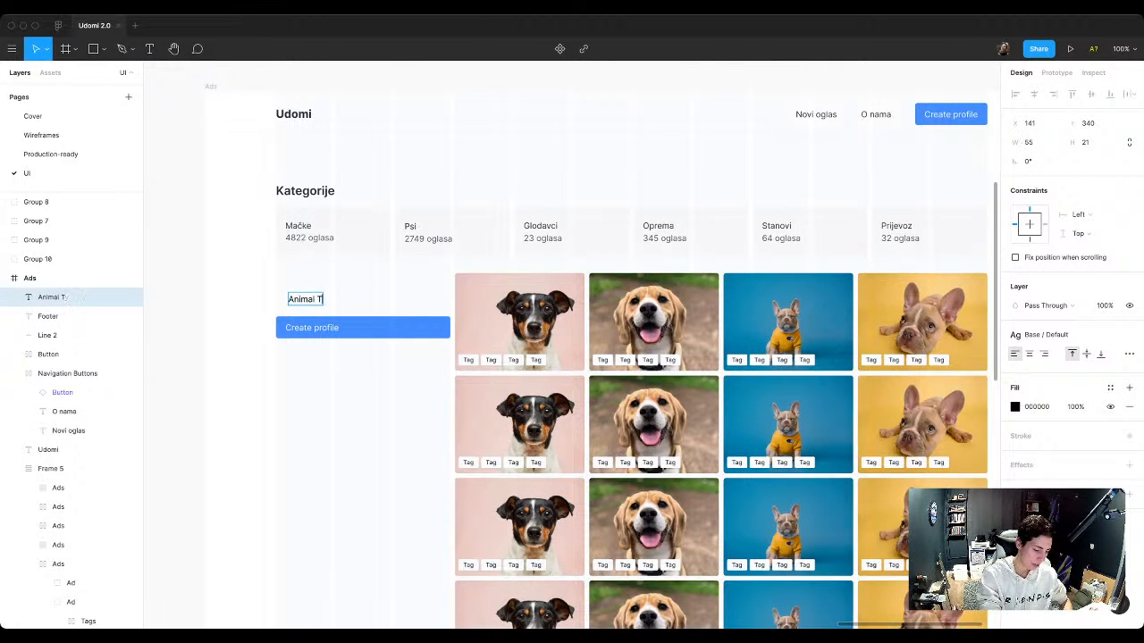
key("BackSpace")
type("type")
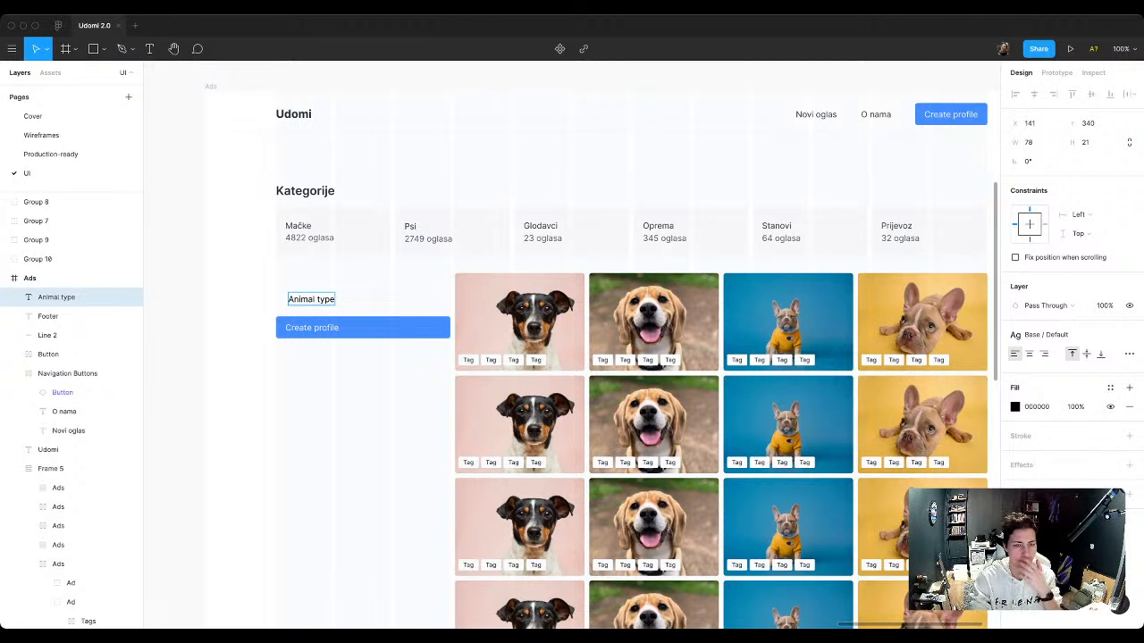
key("Escape")
Step: Move the Kategorije row out of the Ads frame onto the canvas above it
left_click(313, 234)
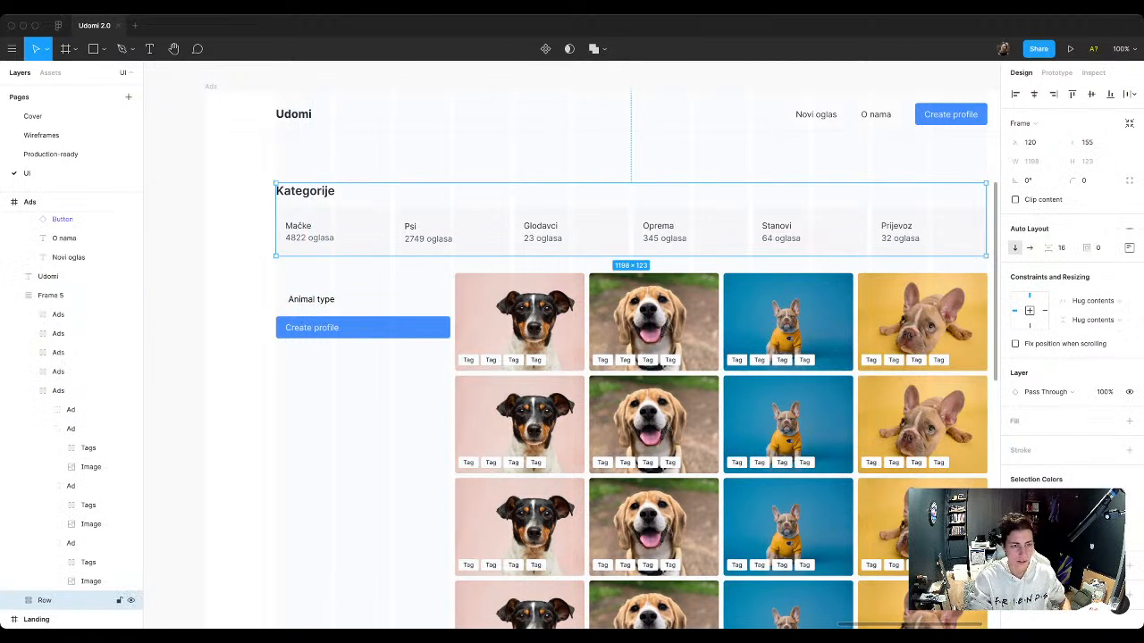
scroll(357, 234, "up", 3)
left_click_drag(357, 385, 357, 185)
Step: Move the Animal type label to X 120, Y 307, level with the ads, and the copied button up to Y 362
scroll(358, 186, "down", 2)
scroll(344, 220, "down", 1)
scroll(344, 220, "up", 2)
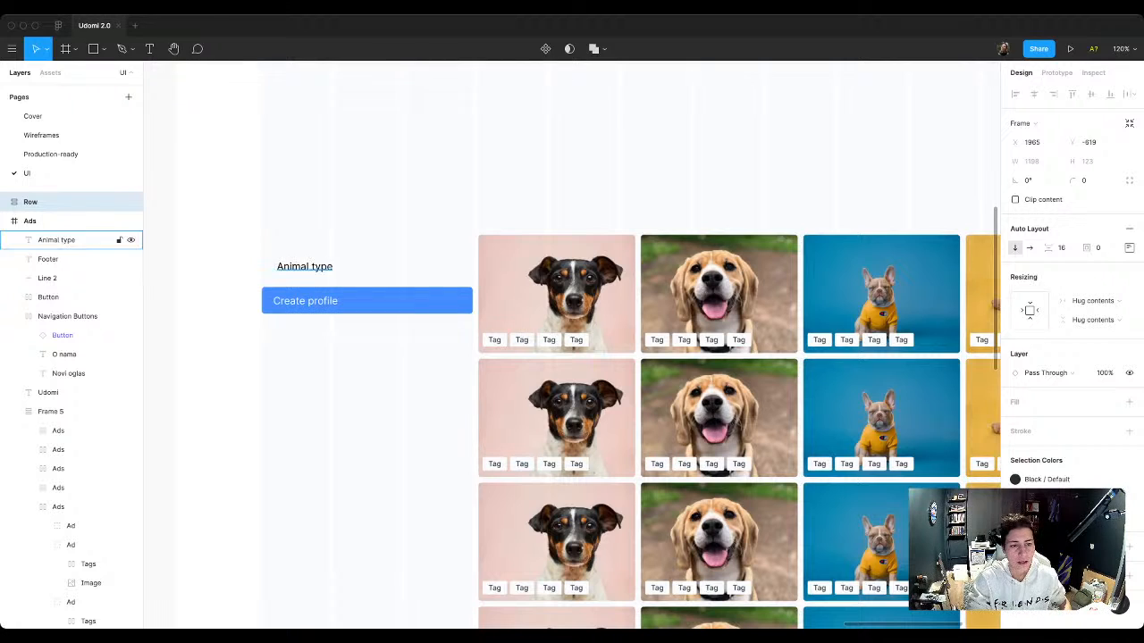
left_click_drag(305, 267, 290, 243)
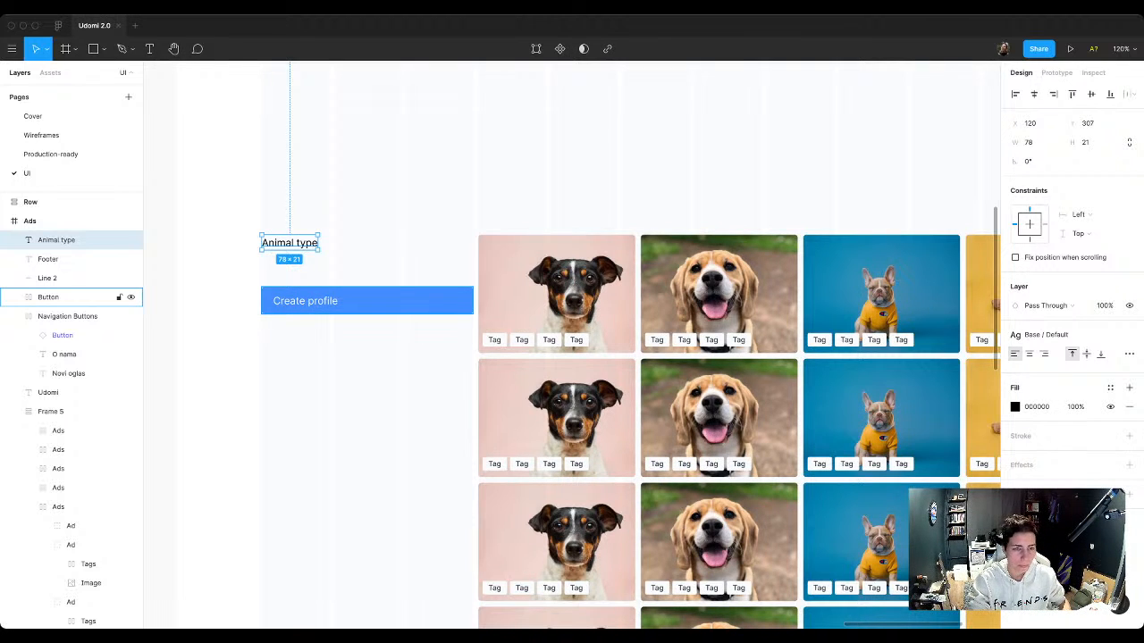
left_click_drag(358, 302, 357, 288)
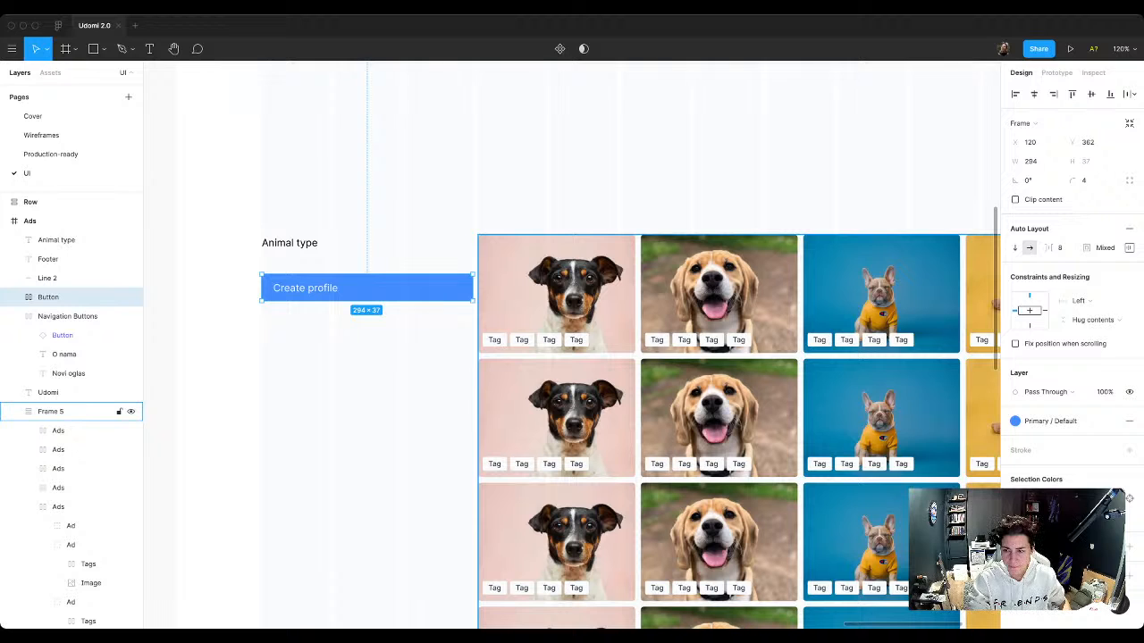
Step: Restyle the copied button with a White / Default fill, a 1 px Grey / Default inside stroke and black text
left_click(1109, 450)
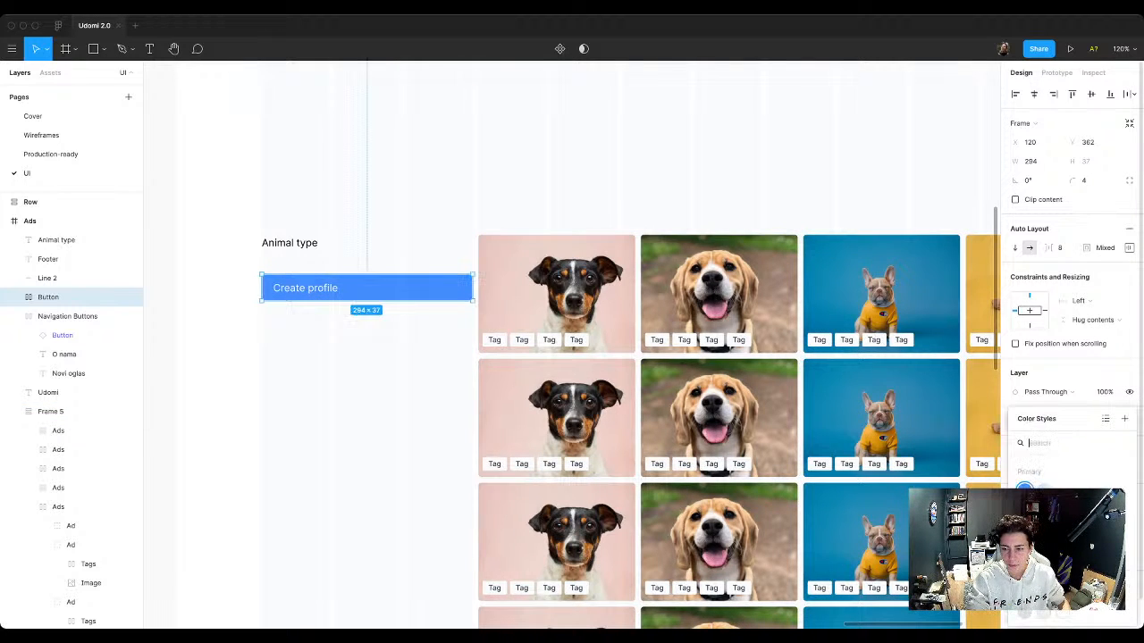
left_click(1025, 572)
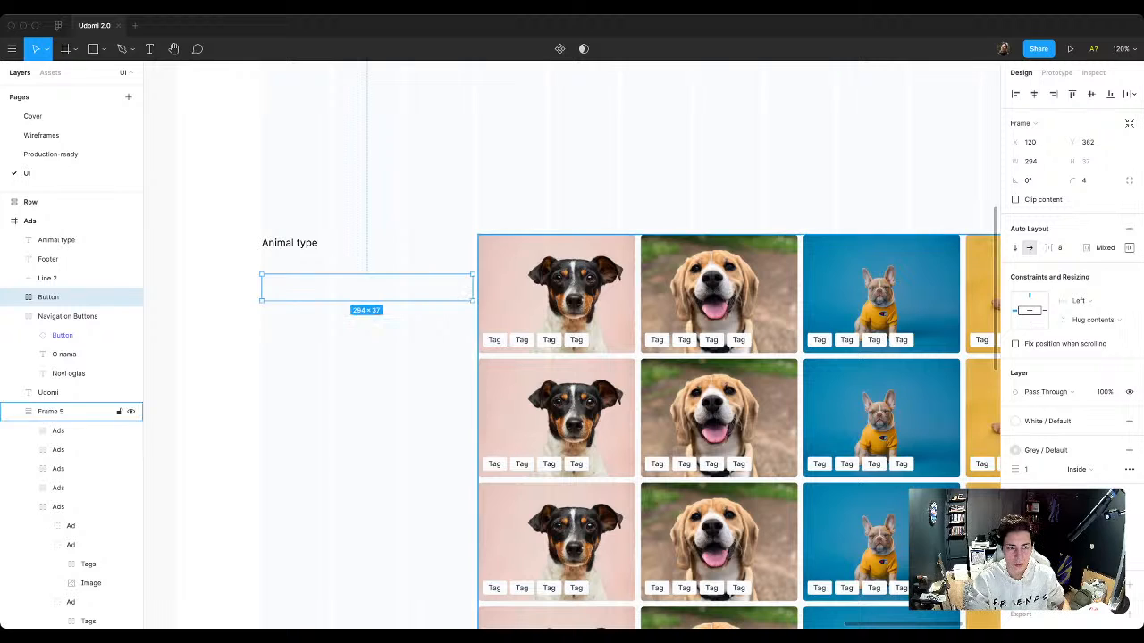
double_click(306, 287)
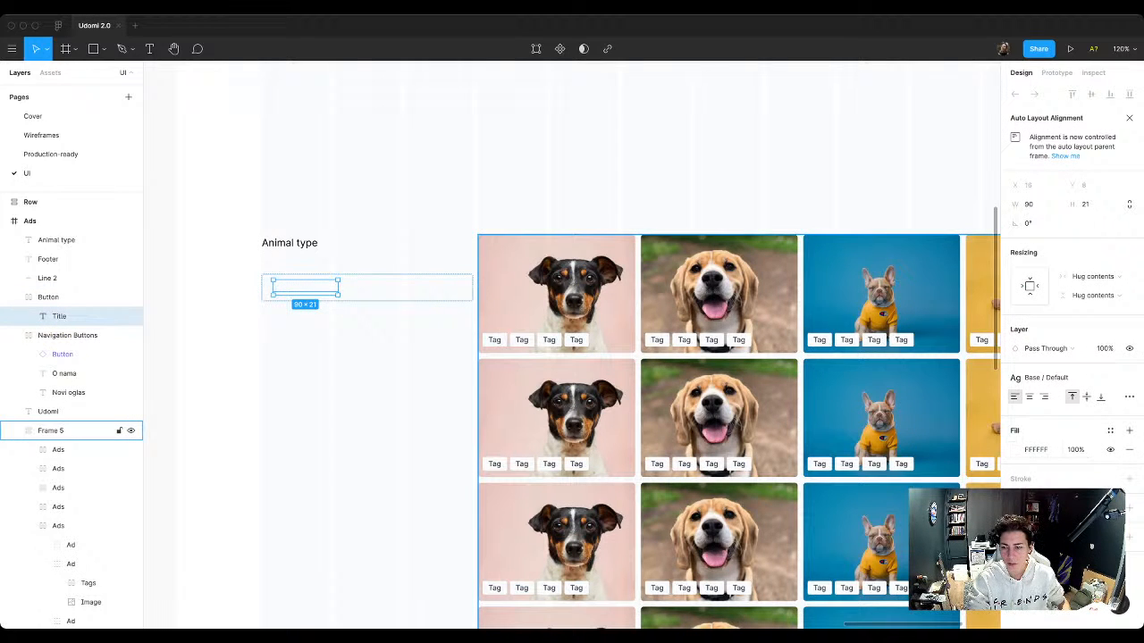
left_click(1110, 430)
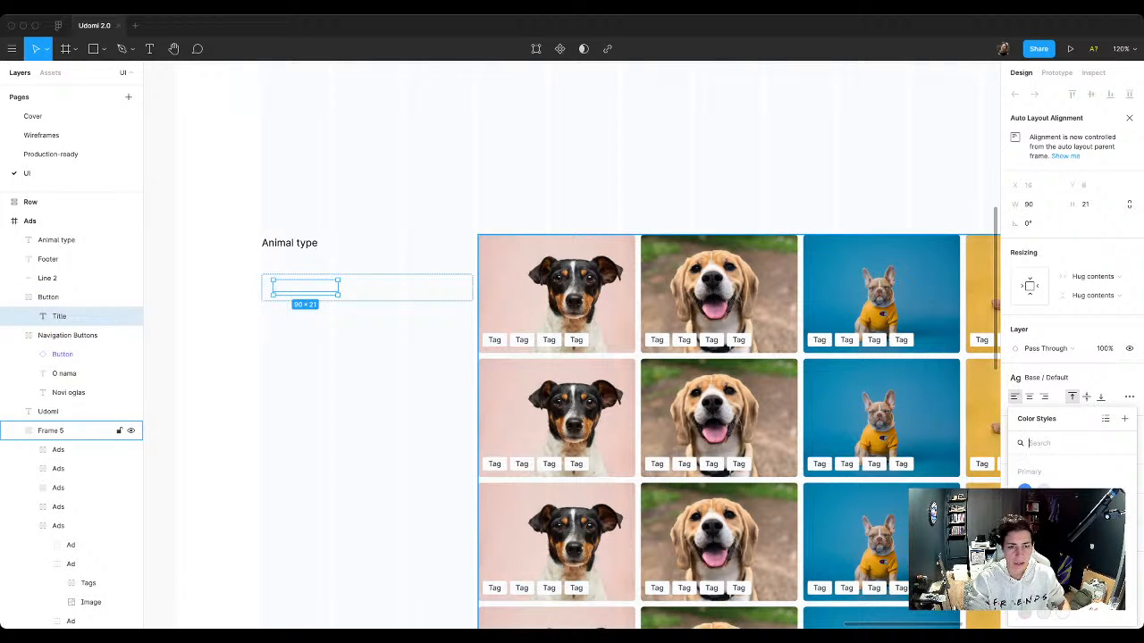
left_click(1025, 531)
left_click(419, 350)
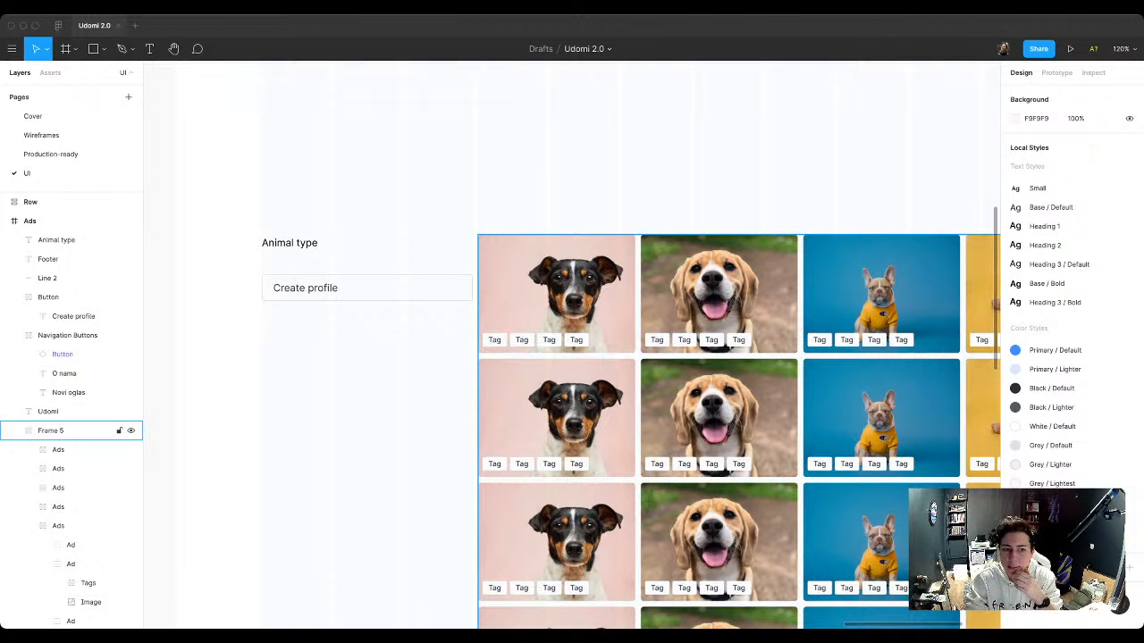
Step: Paste the chevron down icon and place it inside the outlined button after its text
key("ctrl+v")
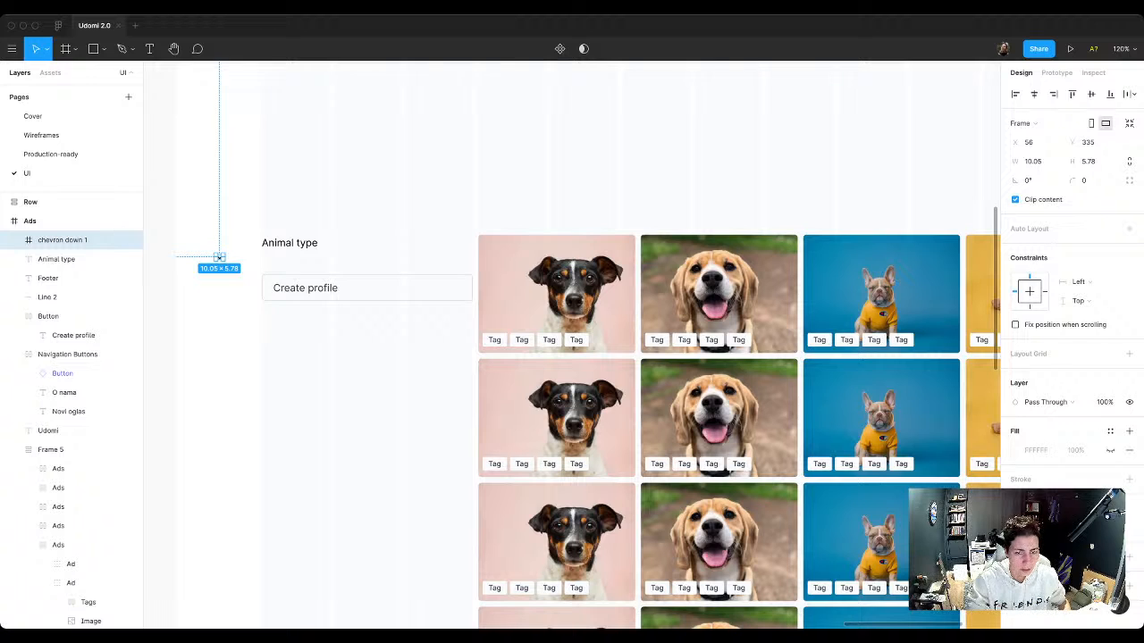
left_click_drag(219, 257, 440, 288)
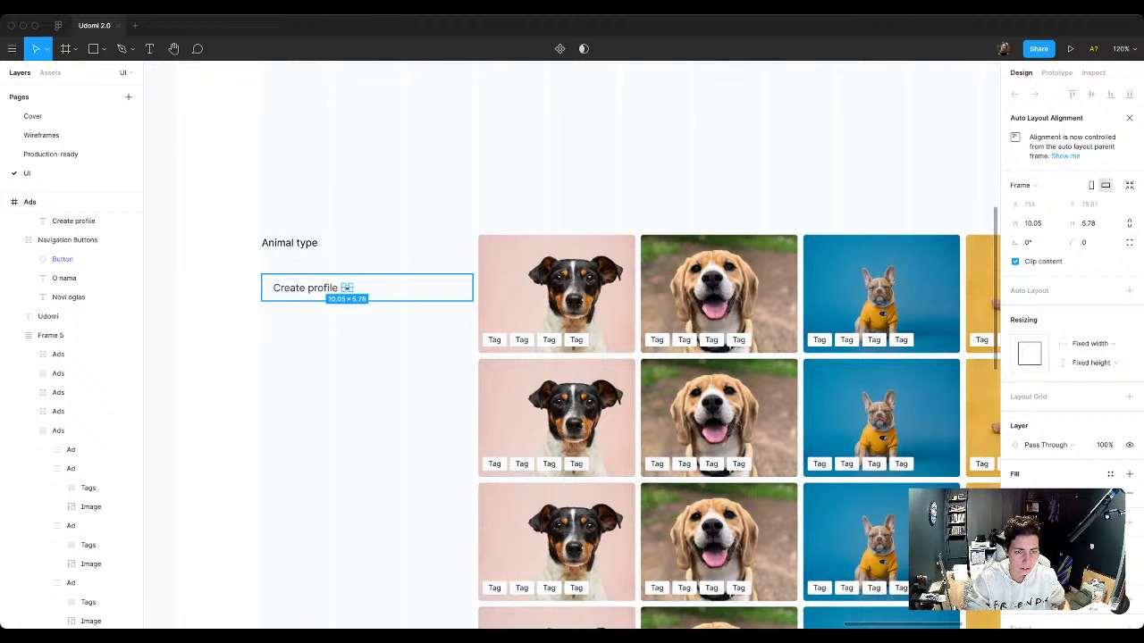
left_click(375, 357)
left_click(394, 288)
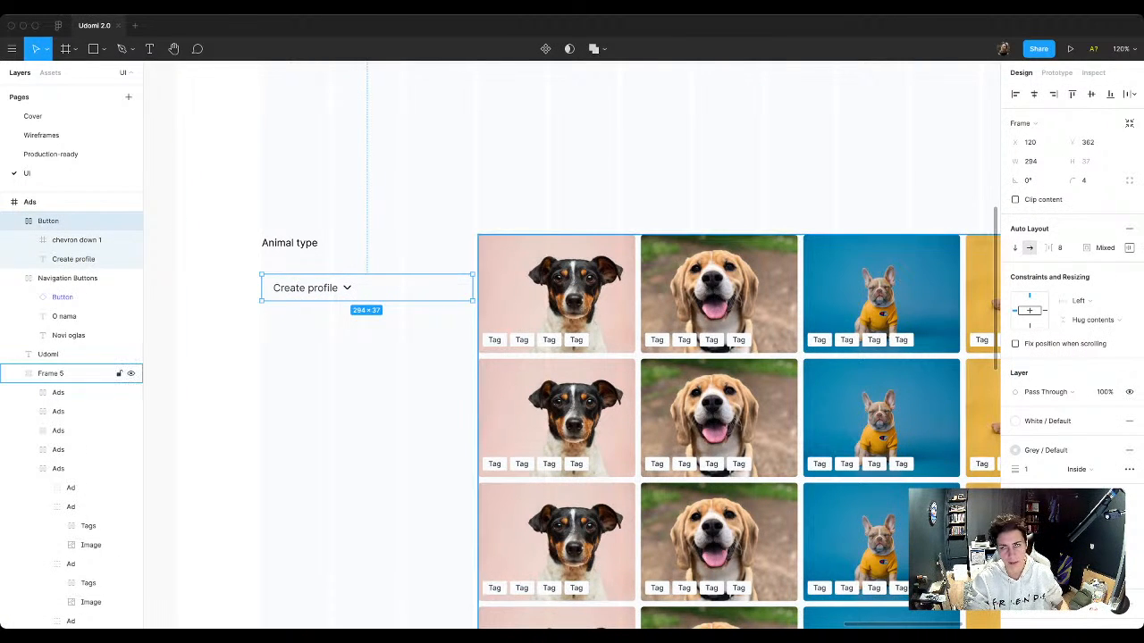
Step: Set the outlined button's auto layout item spacing to 16, then distribute its text and chevron with Space between
left_click(1060, 247)
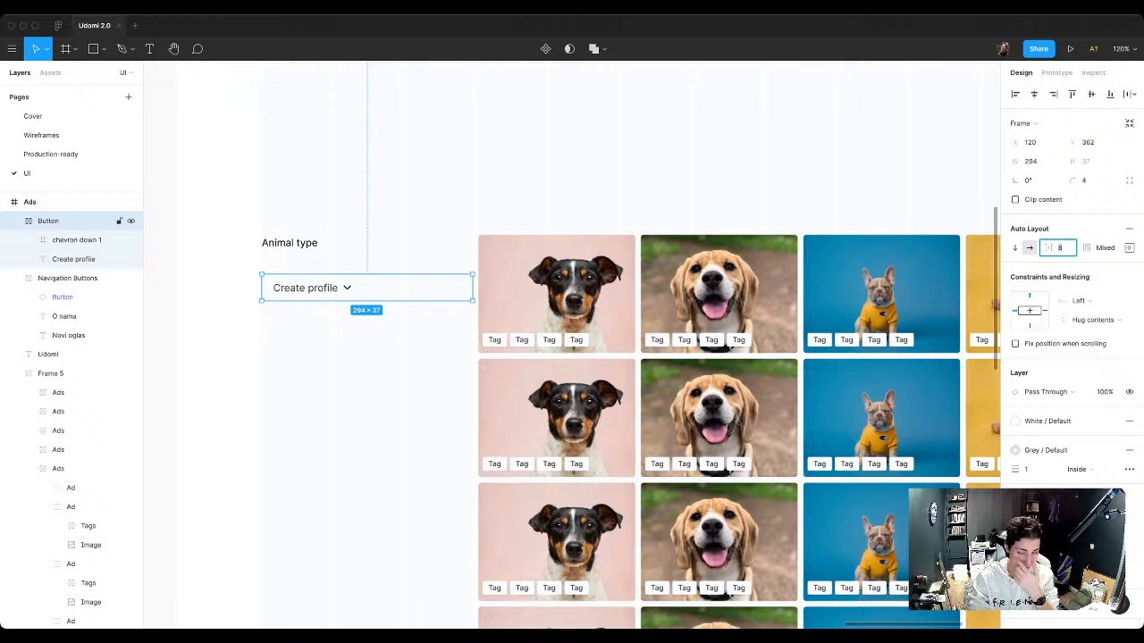
type("16")
key("Return")
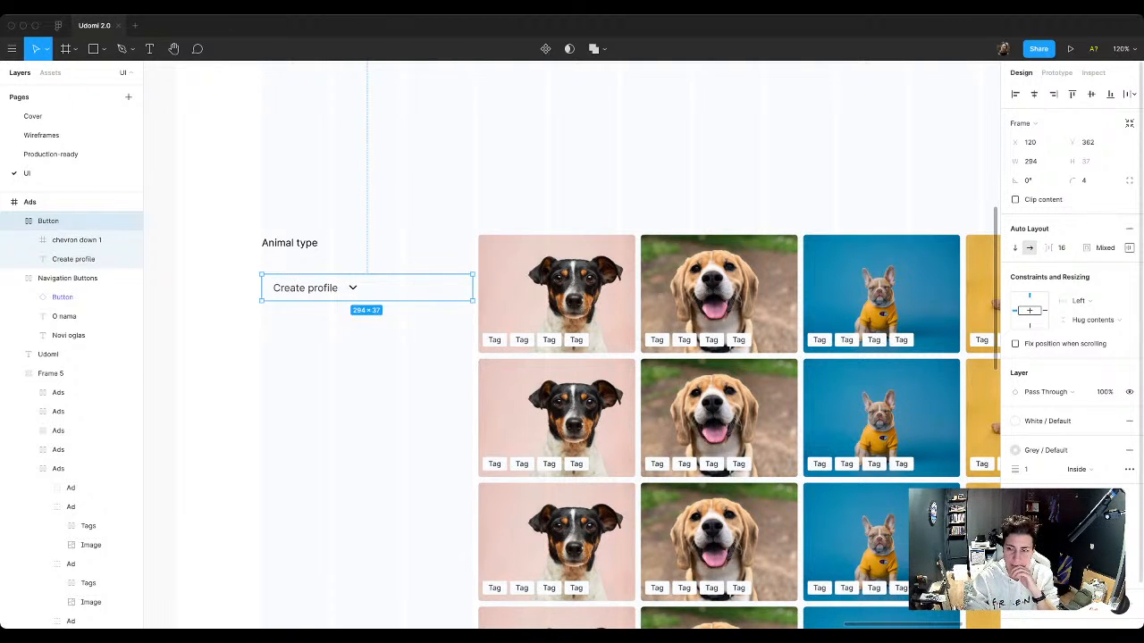
left_click(1129, 247)
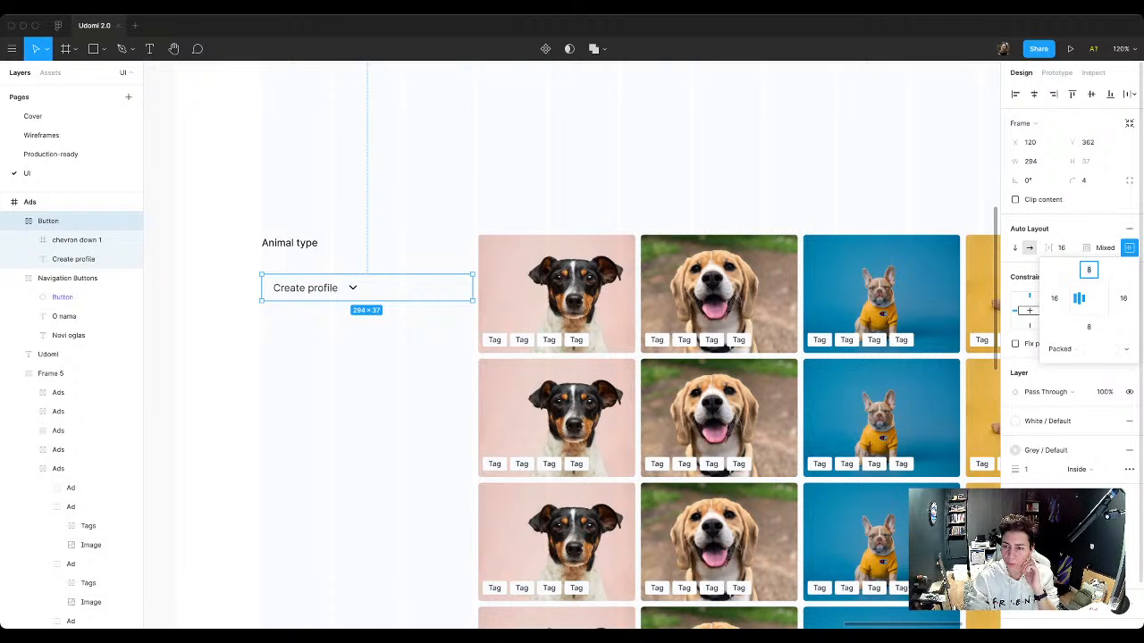
left_click(1073, 349)
left_click(1077, 362)
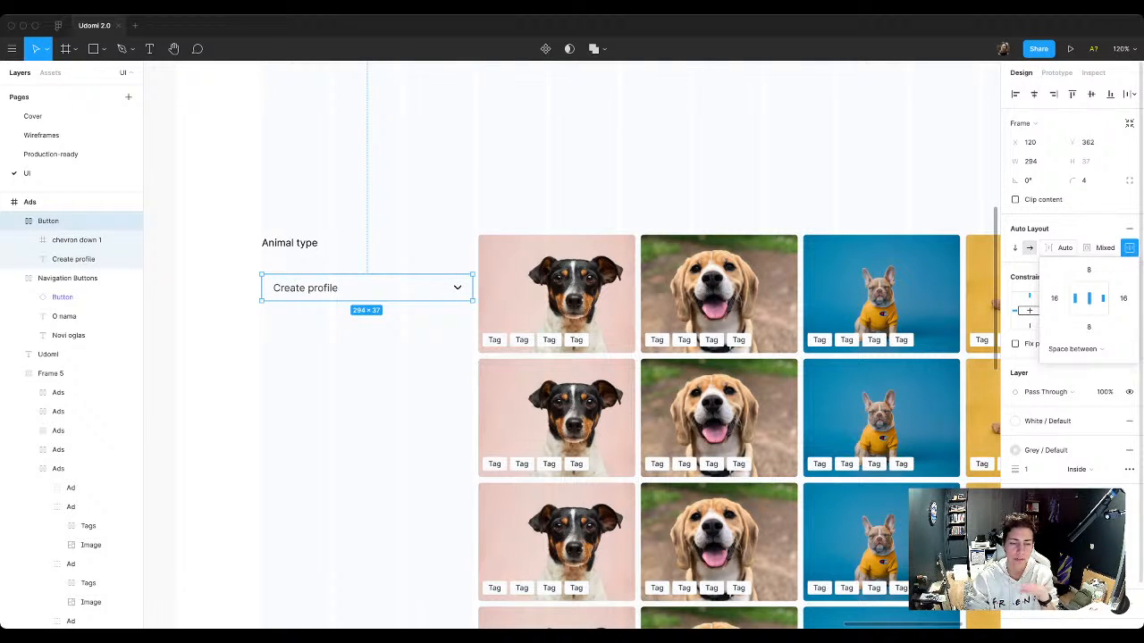
left_click(384, 358)
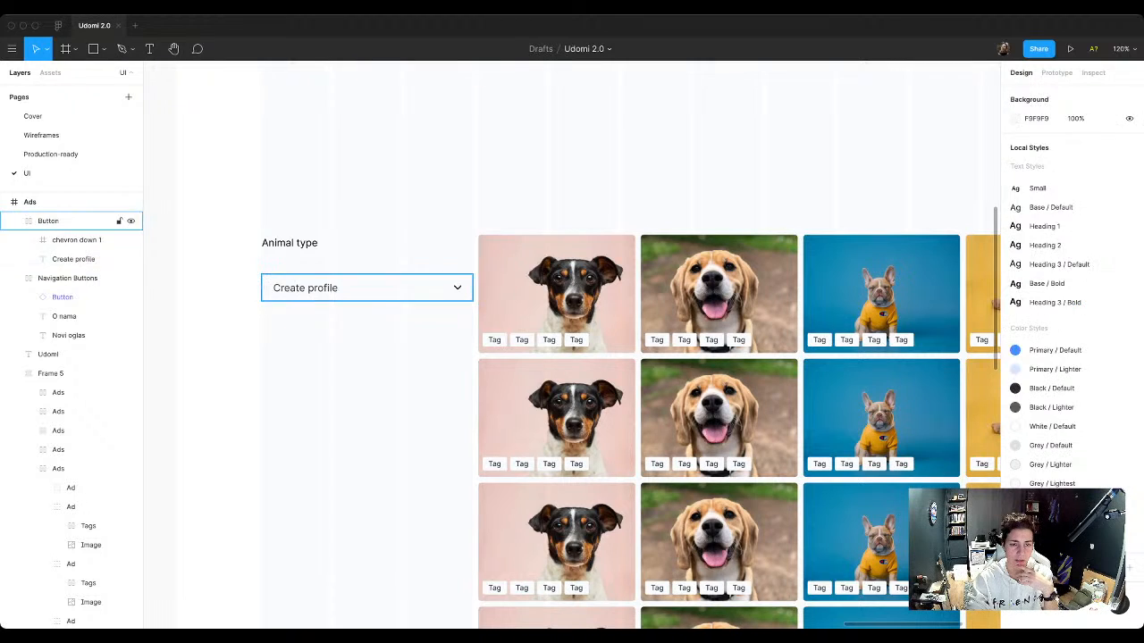
Step: Set the outlined button's width to 246
left_click(460, 288)
mouse_move(472, 288)
left_mouse_down()
mouse_move(409, 287)
mouse_move(472, 288)
left_mouse_up()
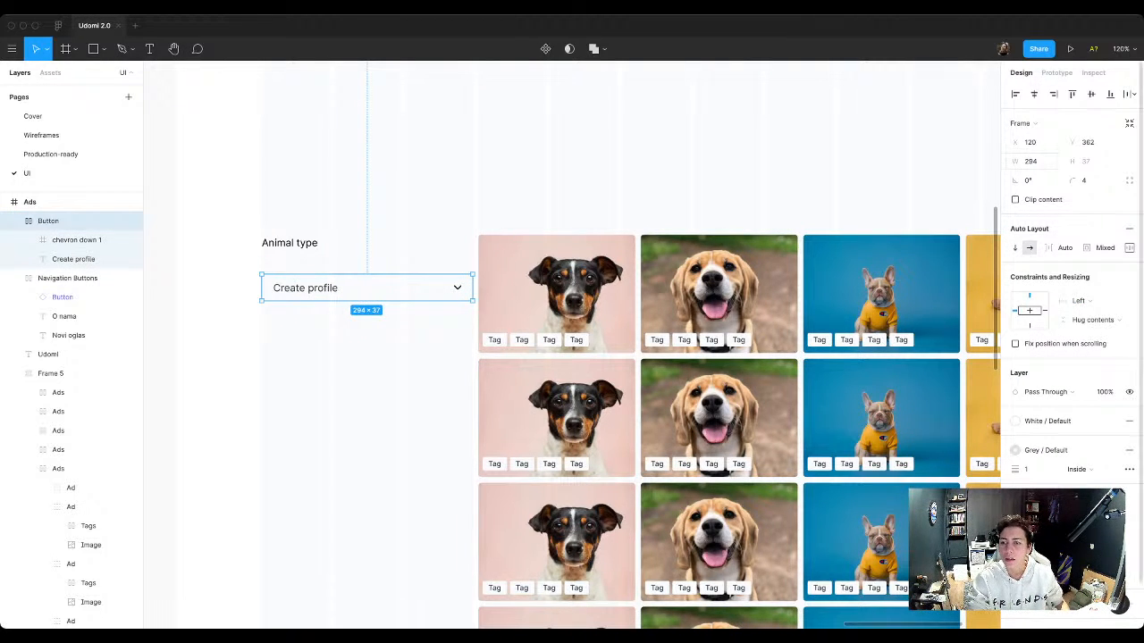
left_click(1036, 162)
left_click(1039, 162)
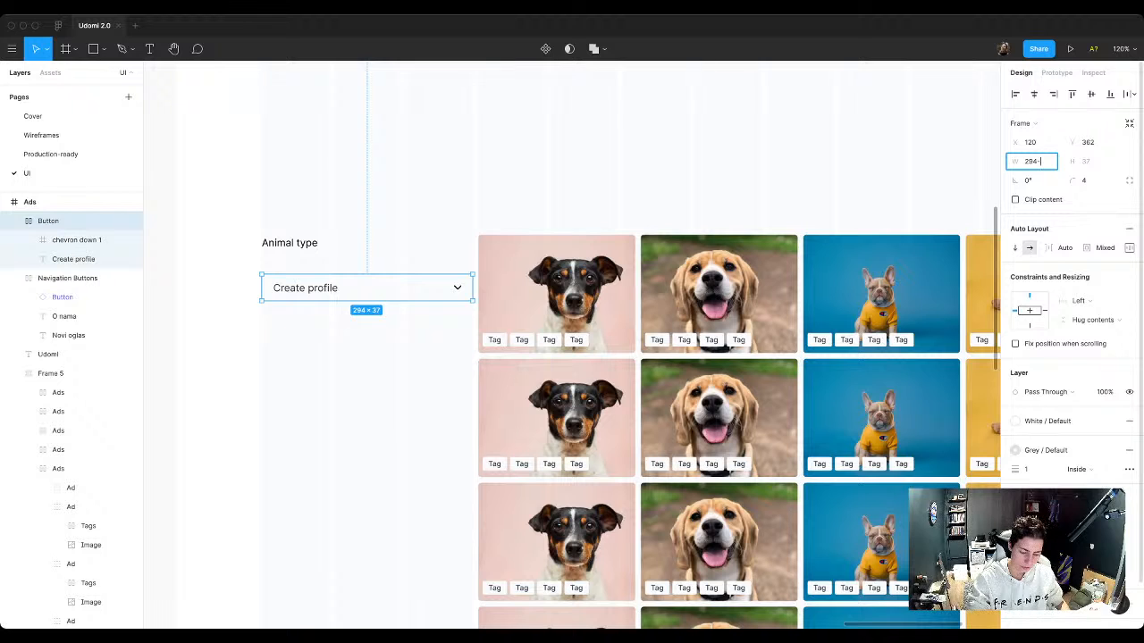
key("BackSpace")
key("BackSpace")
key("BackSpace")
type("246")
key("Return")
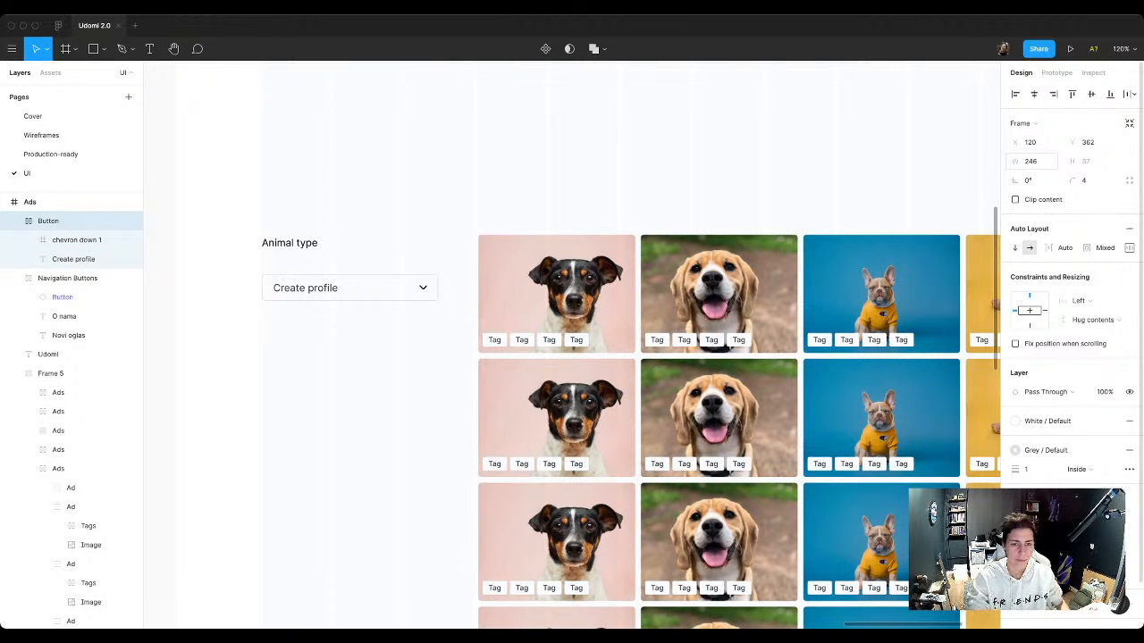
key("Escape")
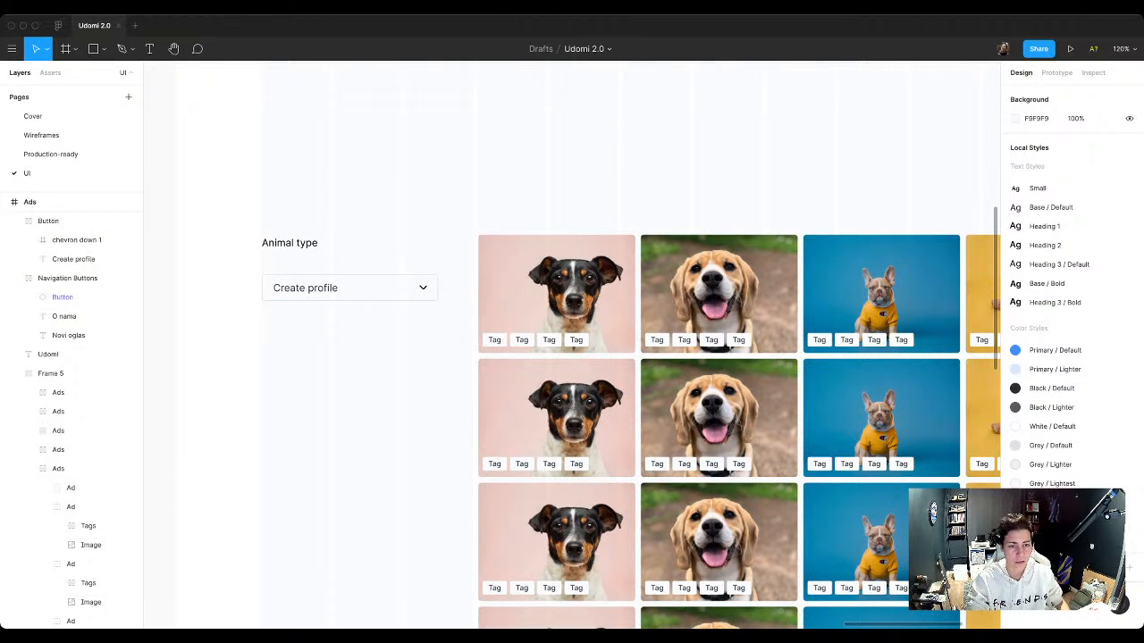
Step: Apply the Base / Bold text style to the Animal type label
left_click(289, 243)
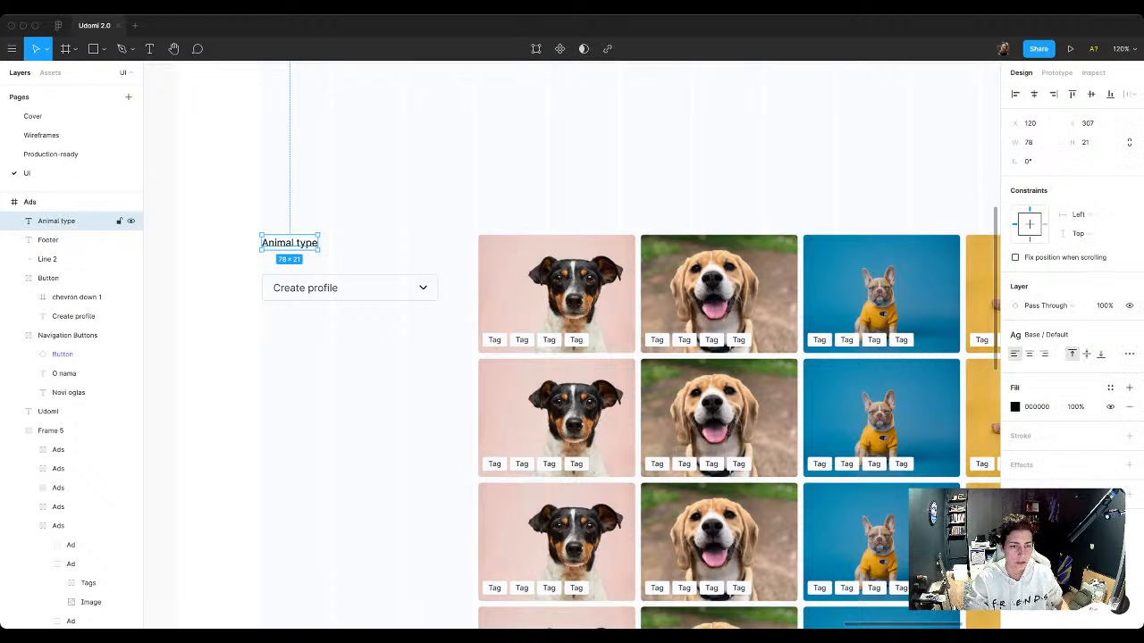
left_click(1129, 334)
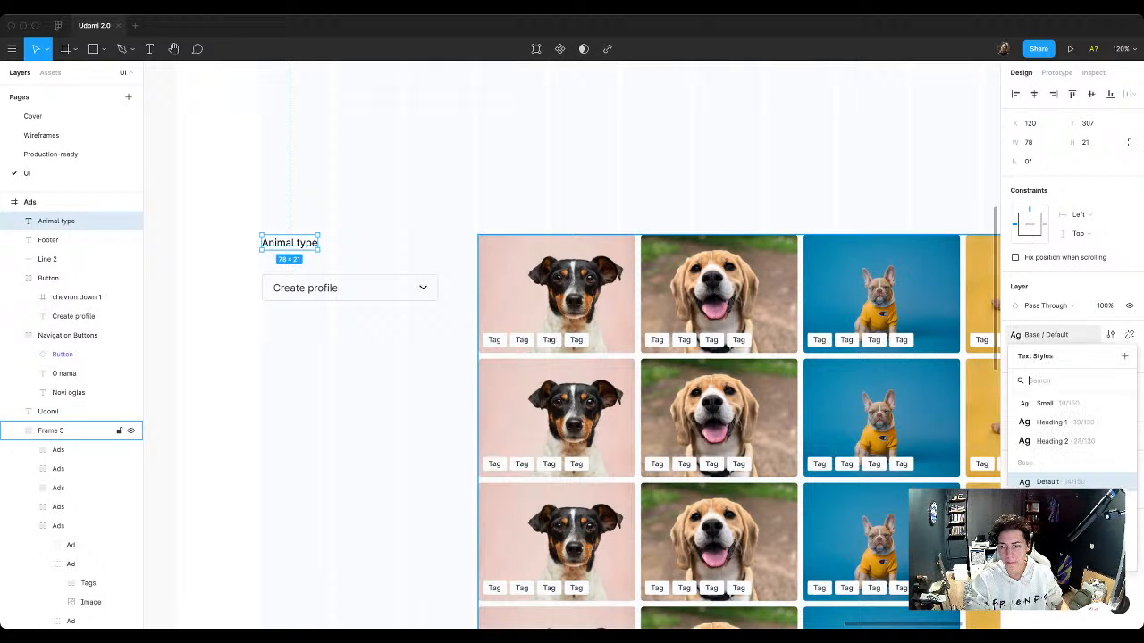
left_click(1054, 502)
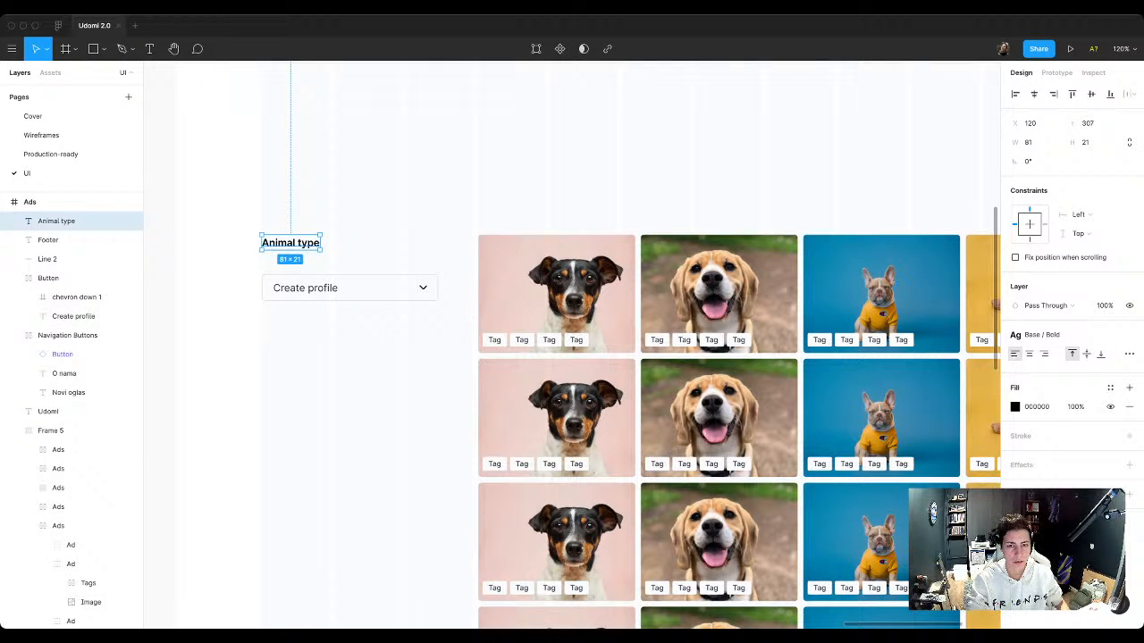
Step: Replace the outlined button's text with "Dogs"
left_click(305, 288)
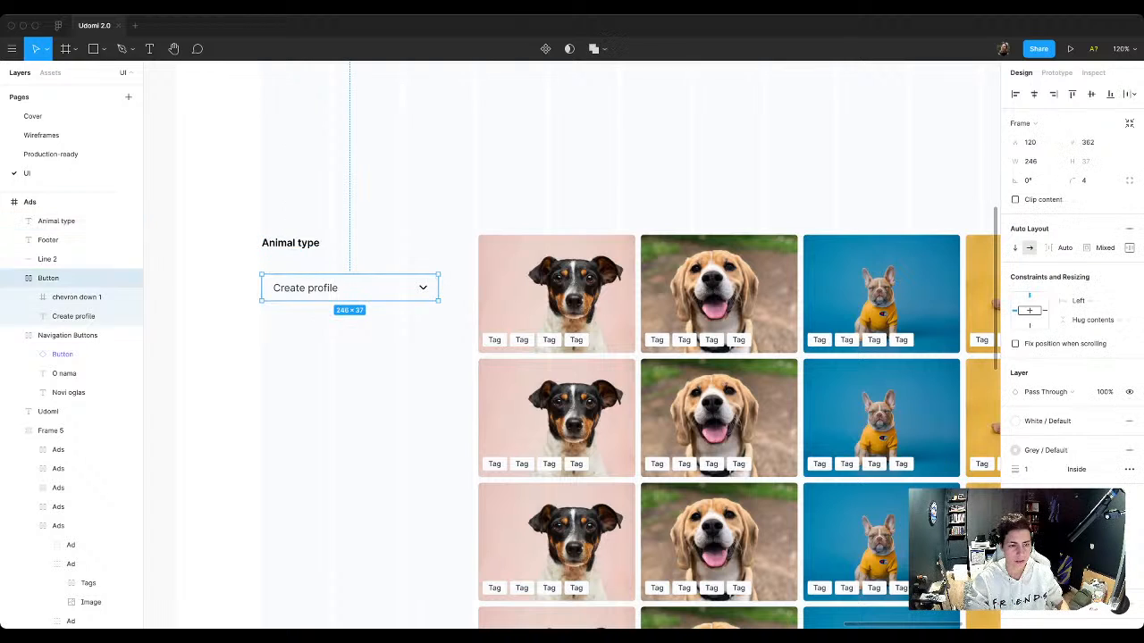
double_click(306, 287)
type("D")
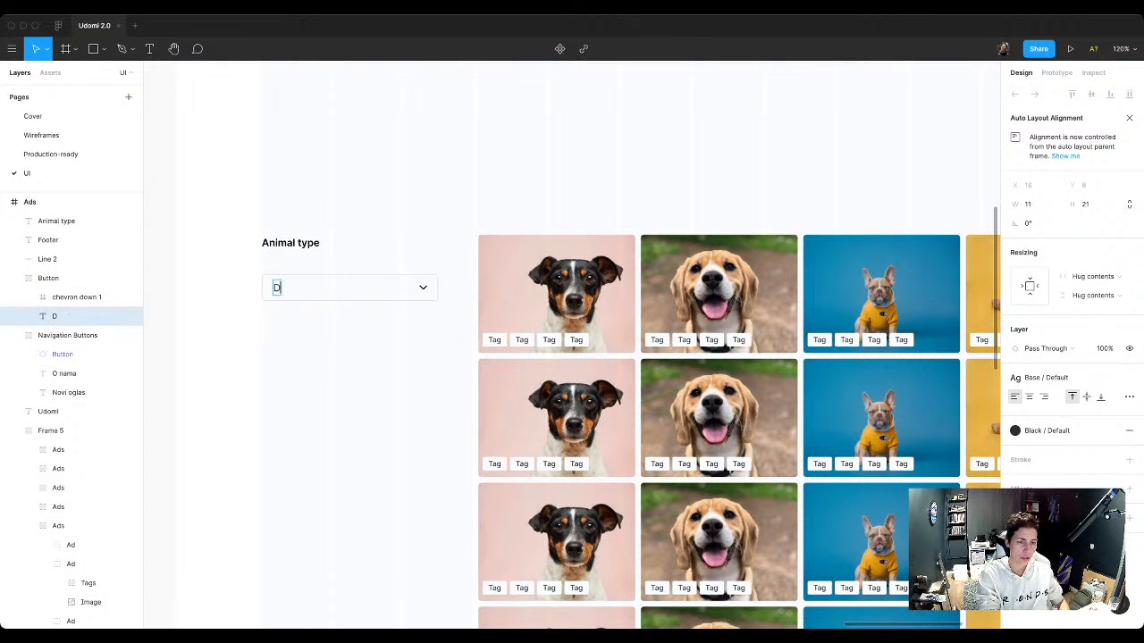
type("ogs")
key("Escape")
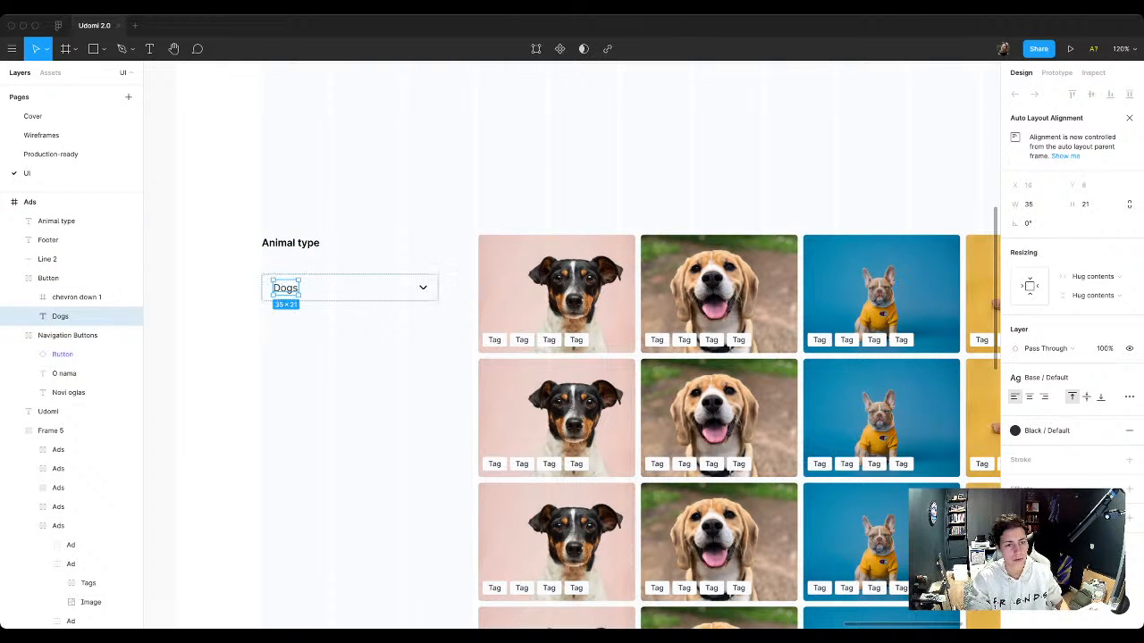
key("Escape")
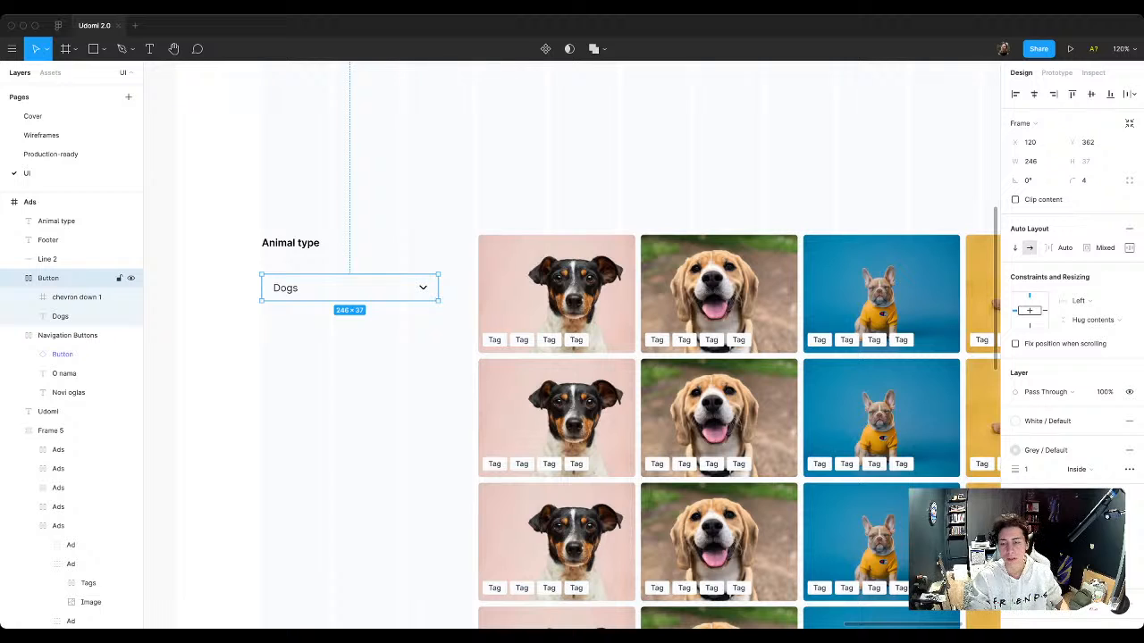
left_click(1128, 248)
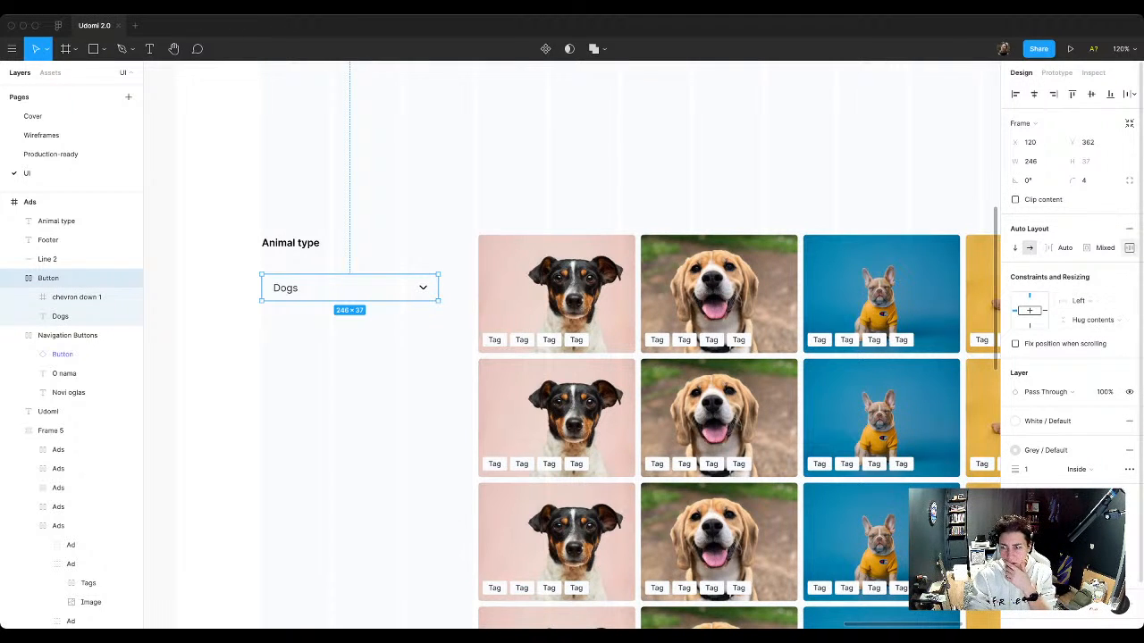
left_click(1129, 248)
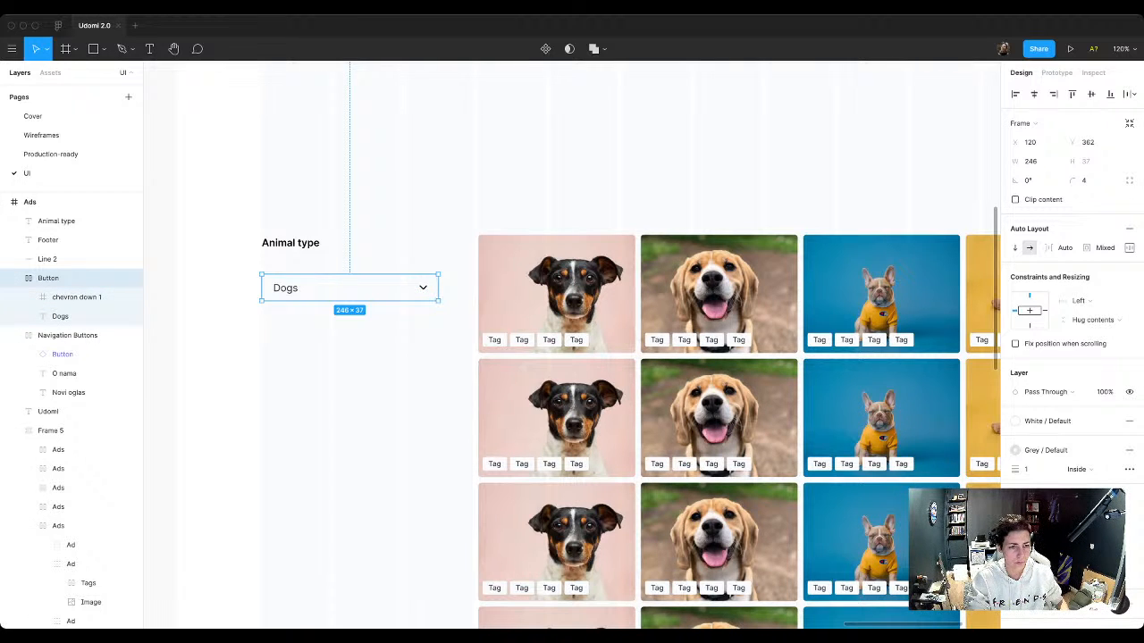
Step: Rename the outlined button's layer as Select
double_click(48, 278)
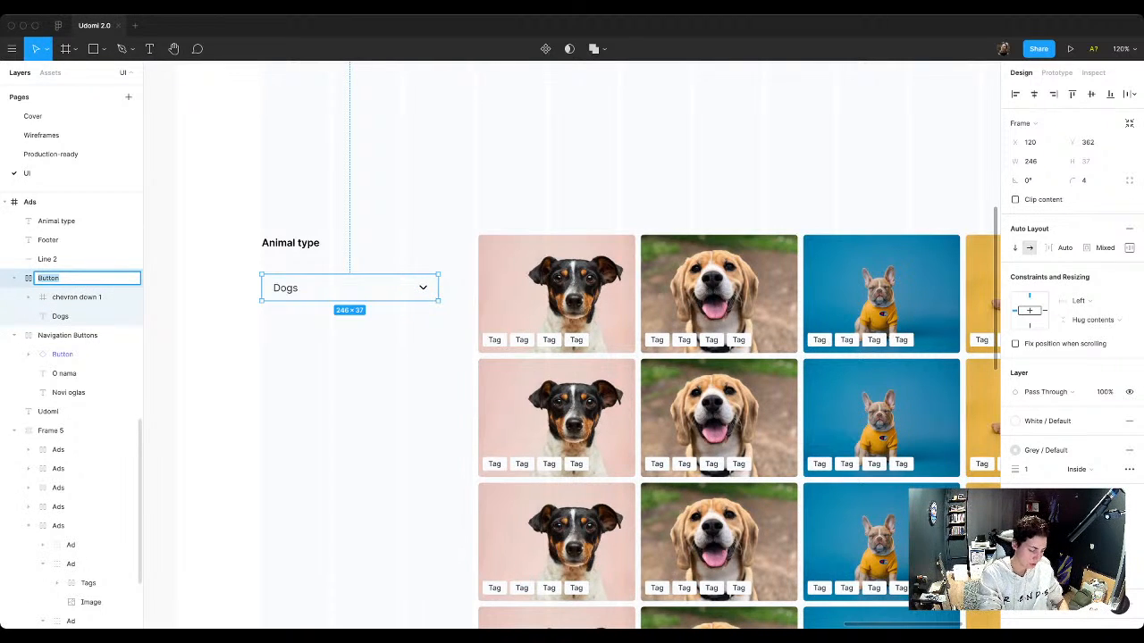
type("Se")
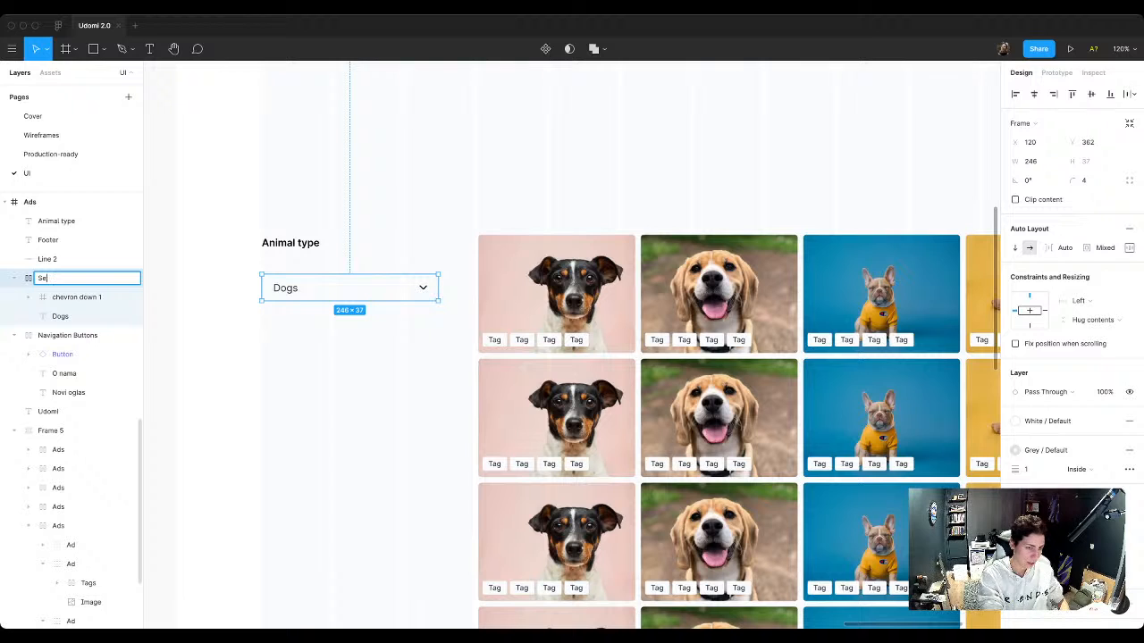
type("lect")
key("Return")
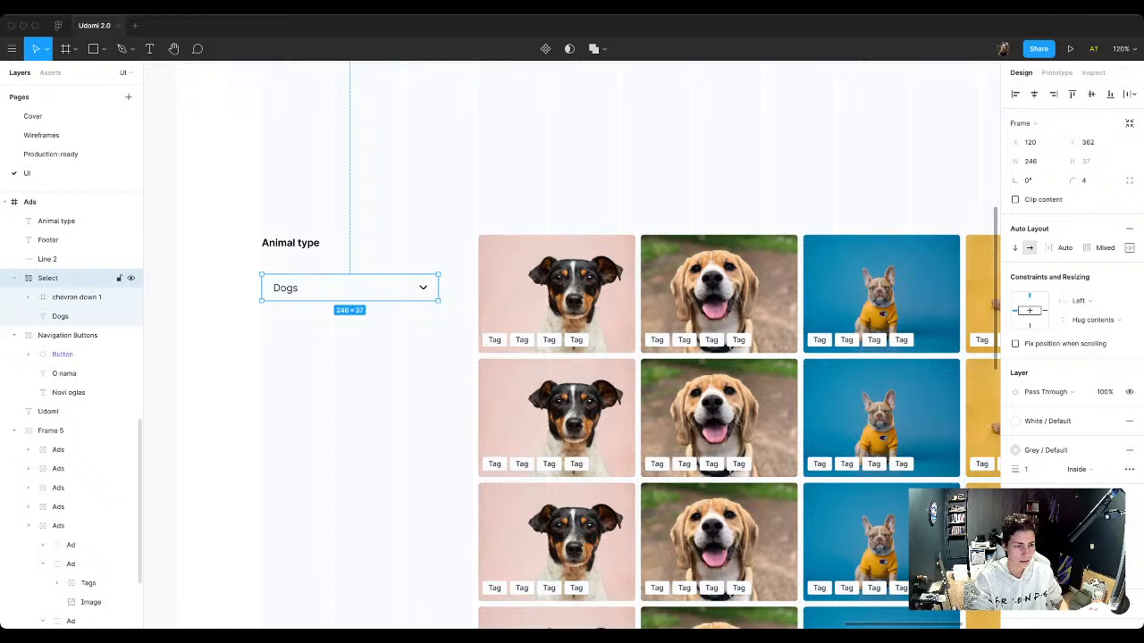
Step: Rename the chevron down icon frame inside Select as Chevron
left_click(81, 296)
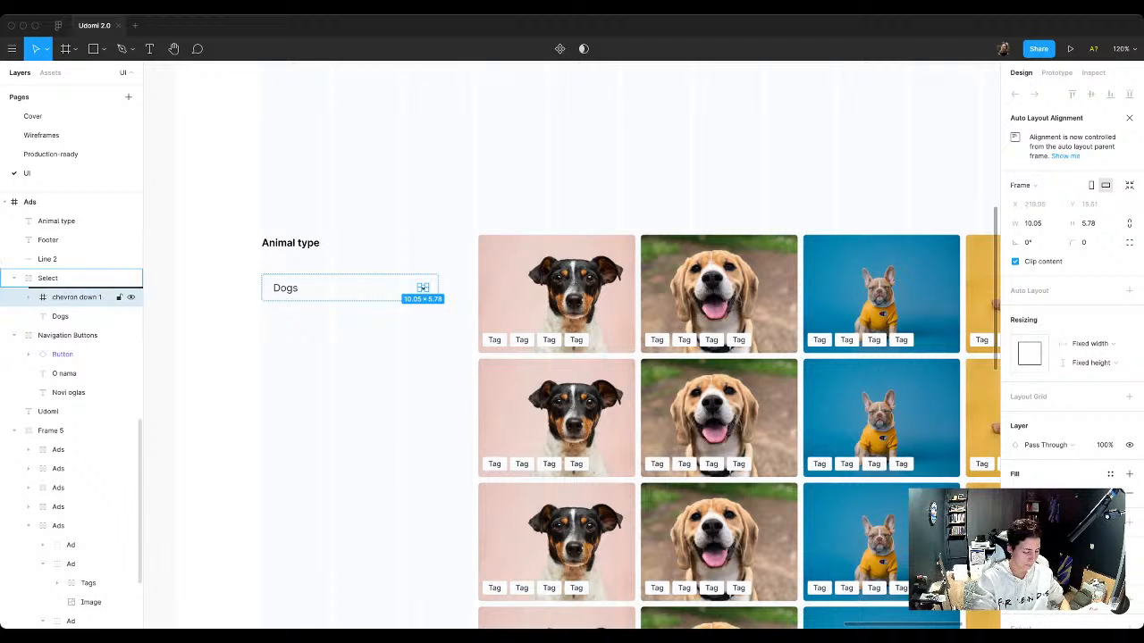
double_click(77, 297)
type("Chavron")
key("Return")
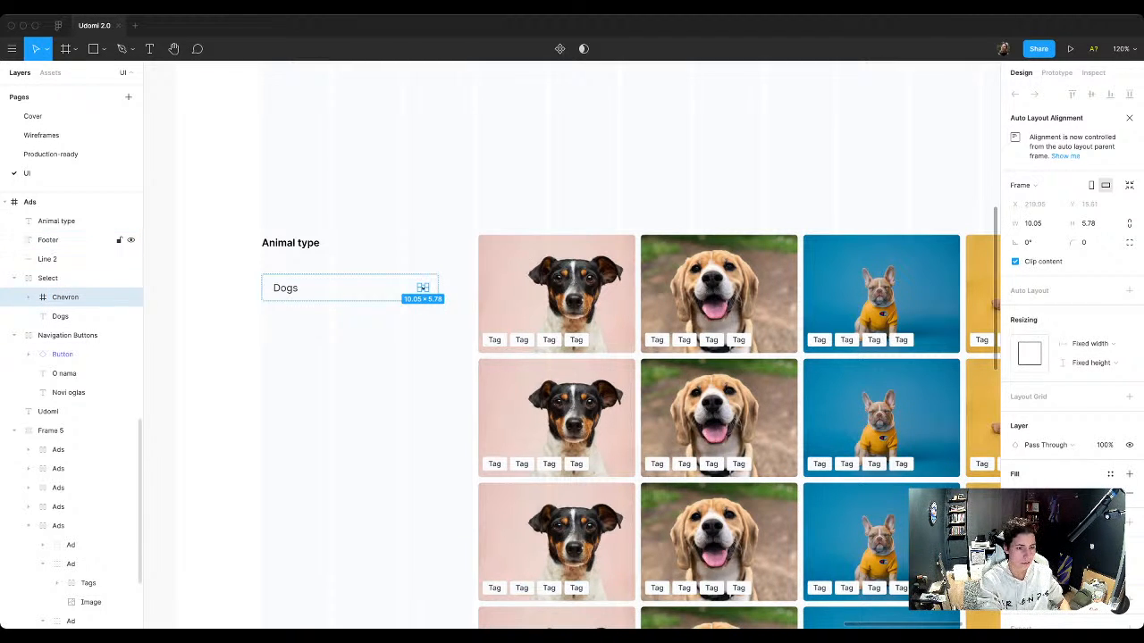
Step: Ungroup the chevron icon's frame and give its vector the Black / Lighter color style as fill
key("Return")
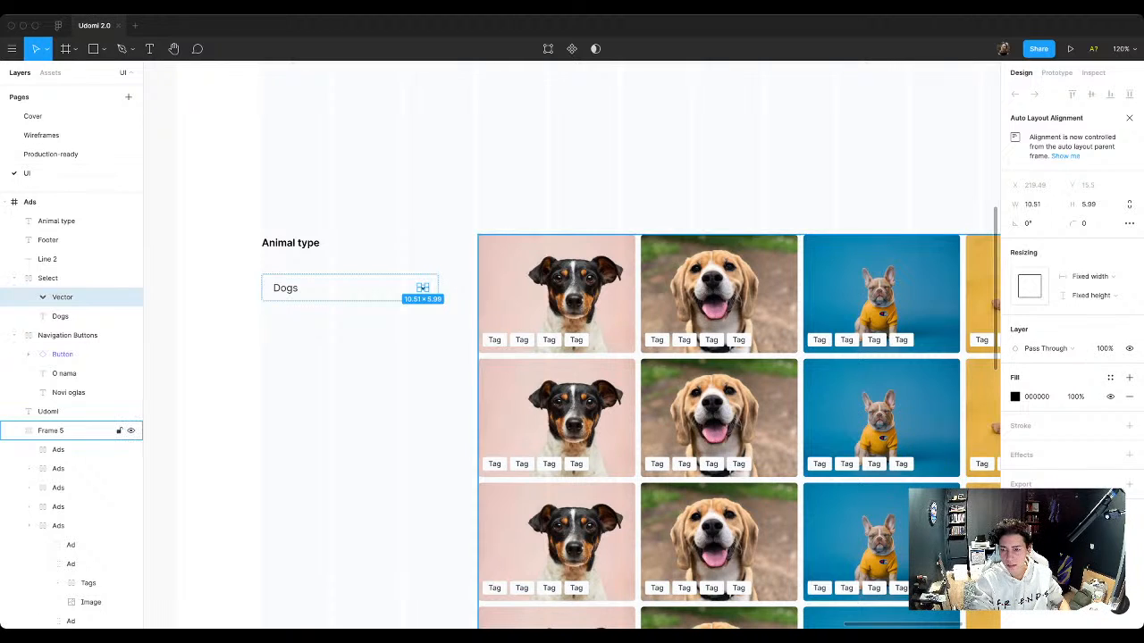
left_click(1110, 378)
left_click(1043, 518)
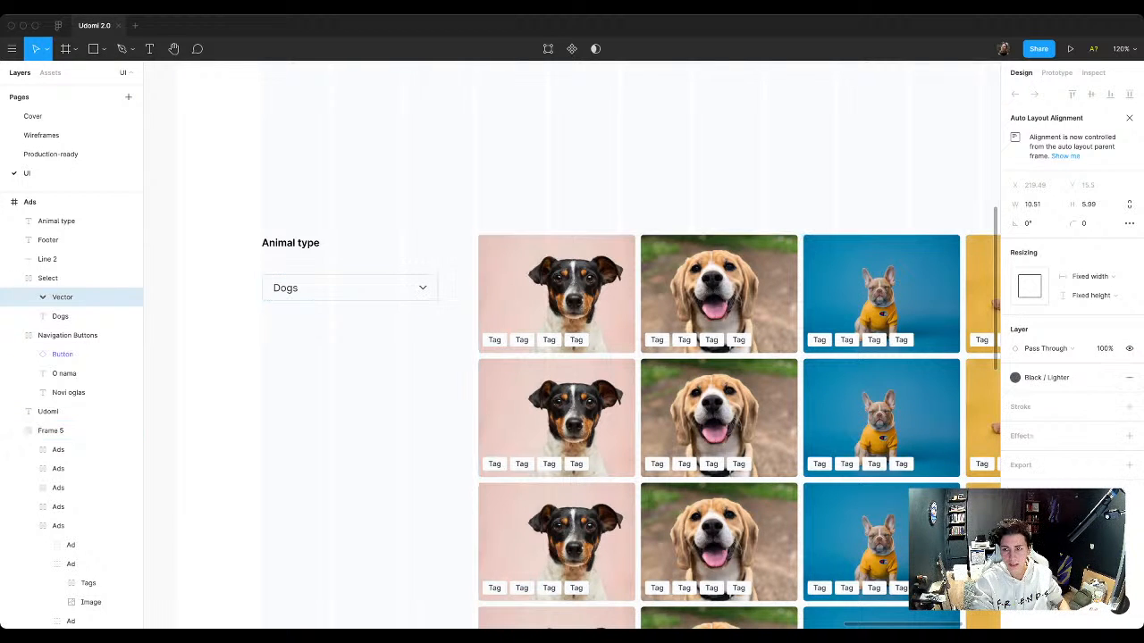
left_click(1047, 378)
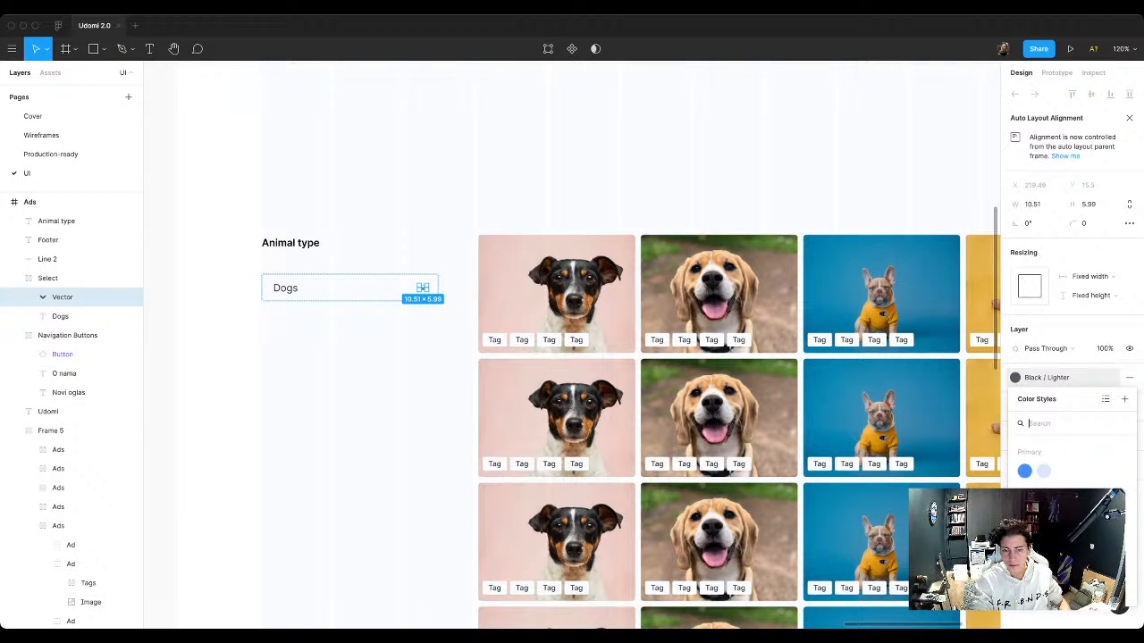
key("Escape")
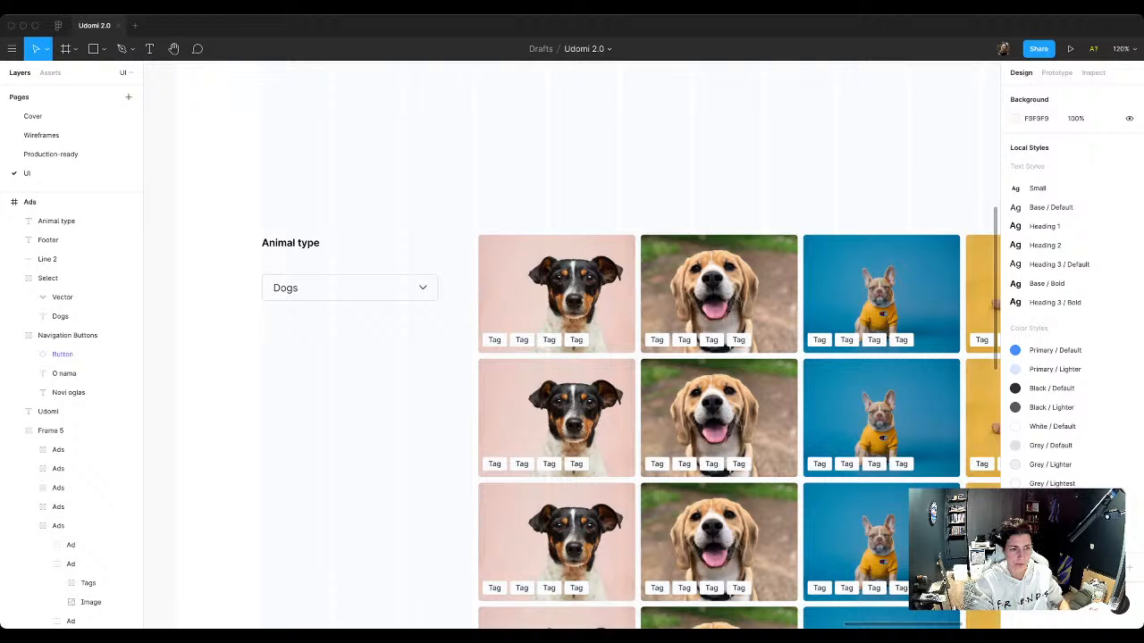
Step: Turn Select into a component and move it out of the Ads frame to X -121, Y -960, beside the IconButton component
left_click(81, 278)
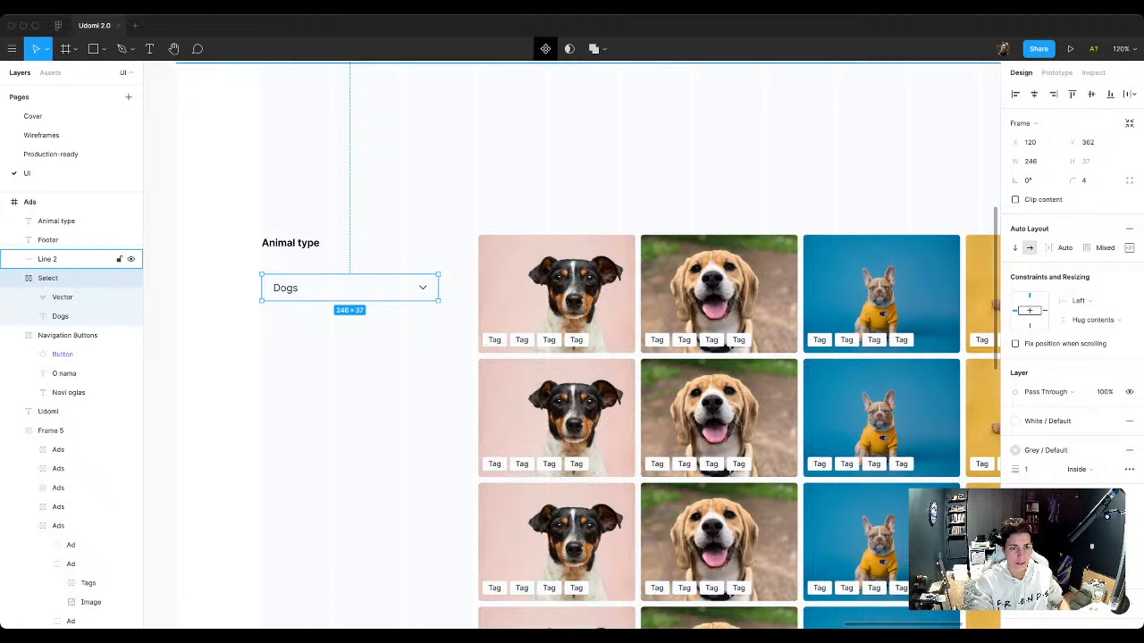
key("ctrl+alt+k")
scroll(451, 383, "down", 10)
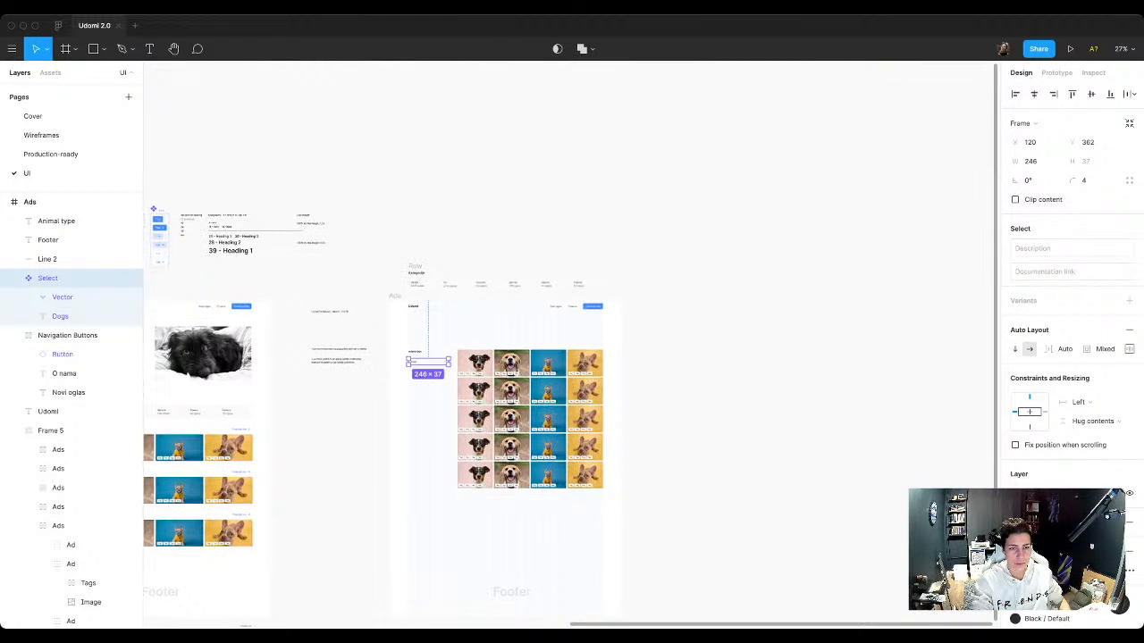
left_click_drag(428, 362, 376, 217)
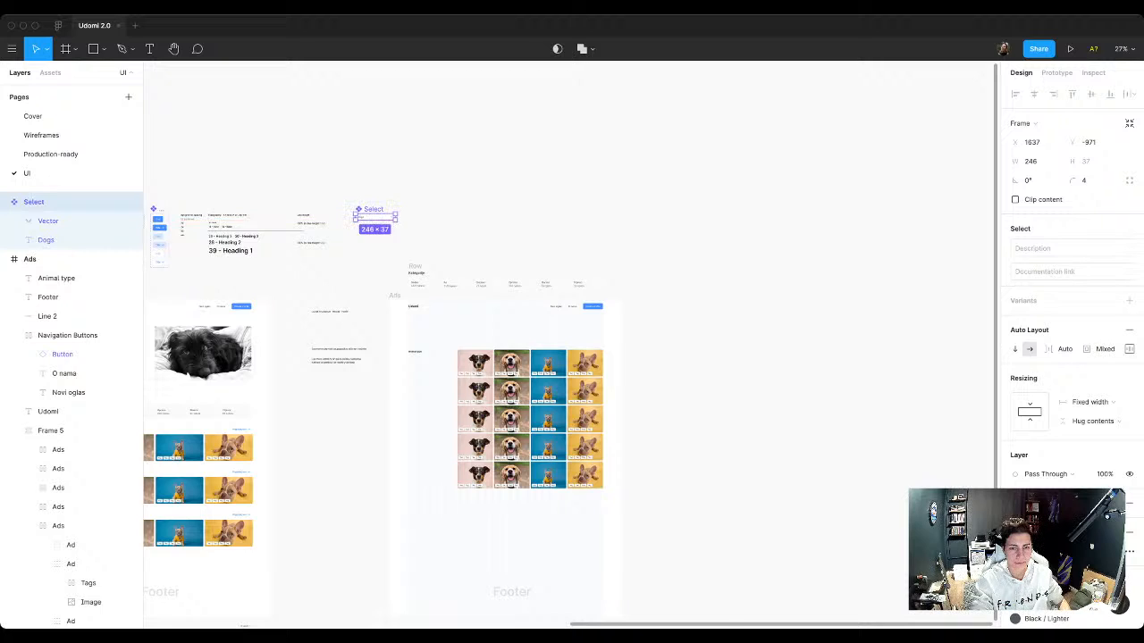
scroll(375, 217, "left", 3)
left_click_drag(621, 266, 340, 268)
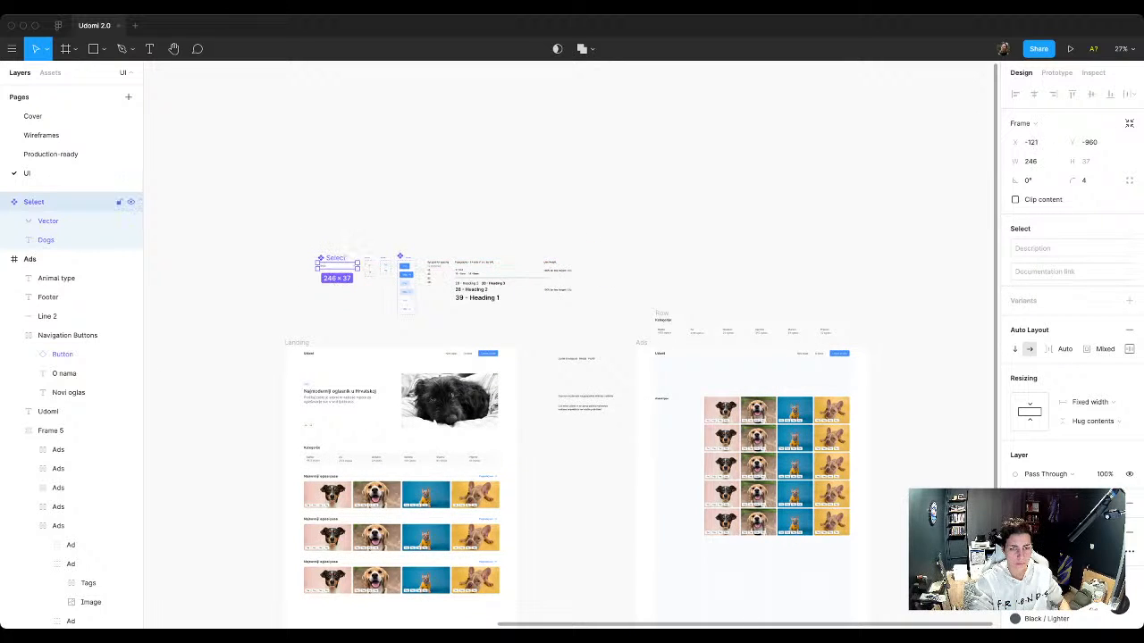
scroll(339, 268, "up", 5)
scroll(337, 266, "up", 5)
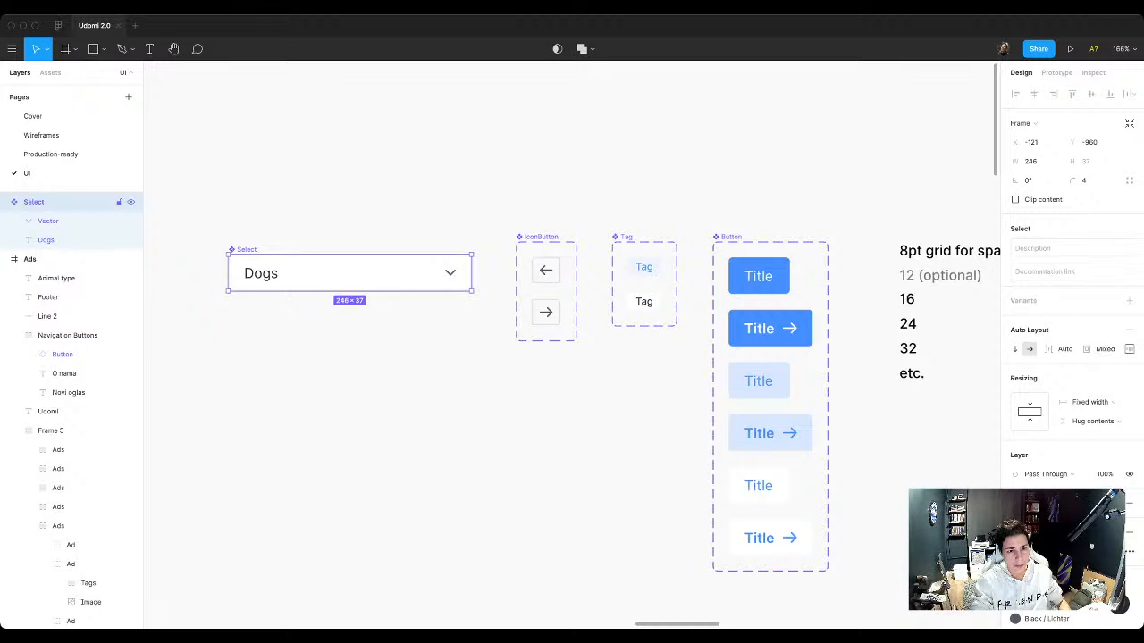
Step: Place a Select component instance in the Ads frame 8 px below the Animal type label, at X 120, Y 336
key("minus")
key("minus")
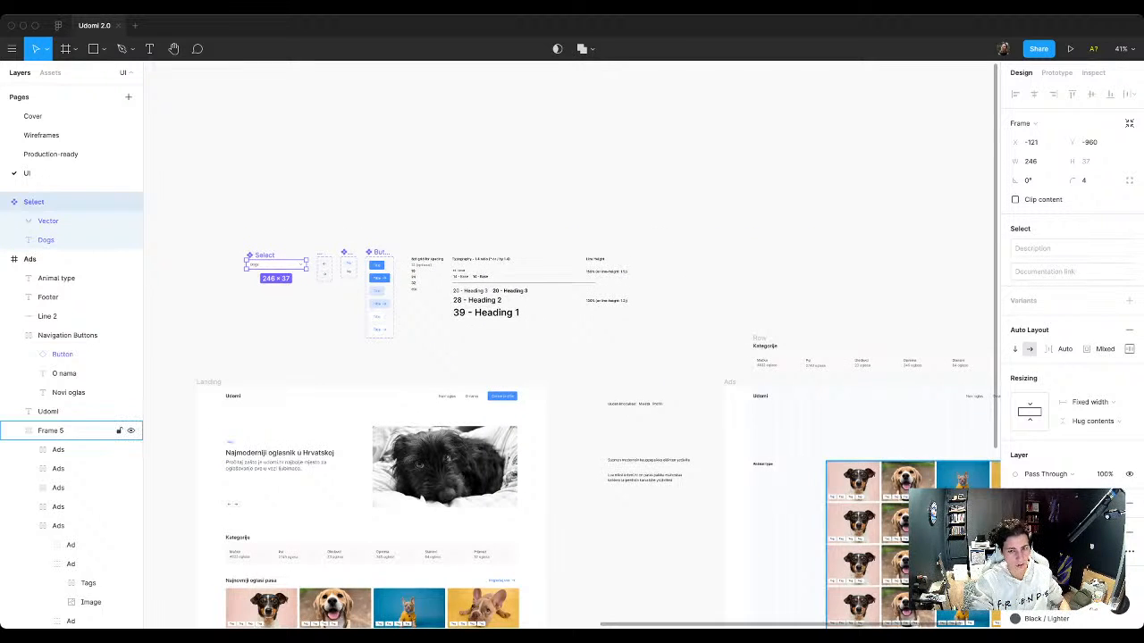
left_click_drag(832, 501, 482, 427)
scroll(470, 428, "up", 5)
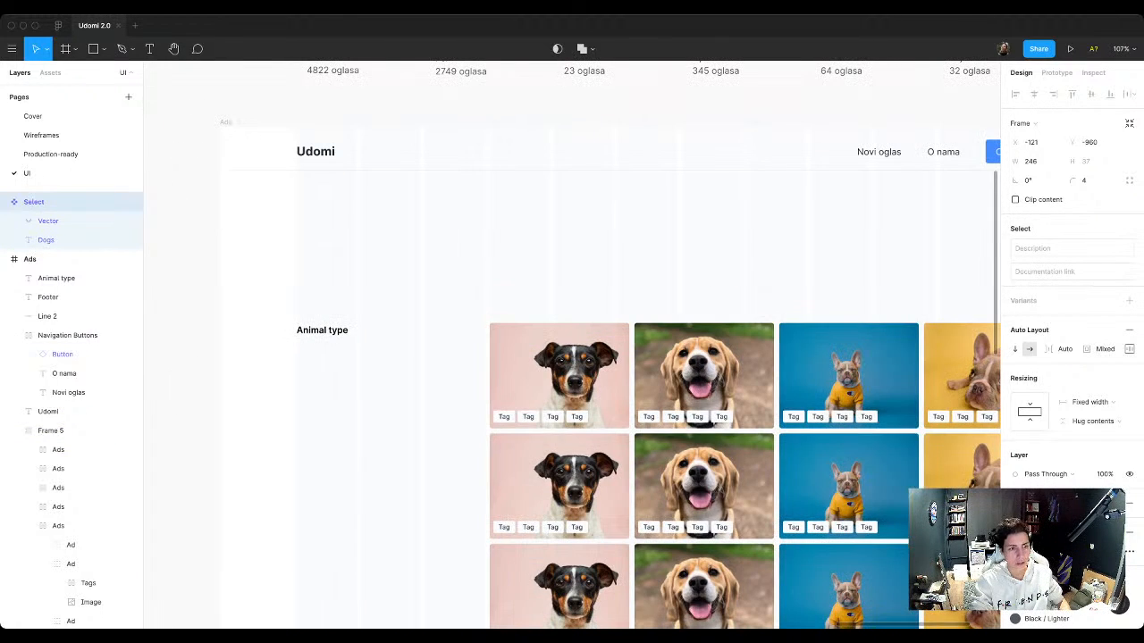
left_click(50, 73)
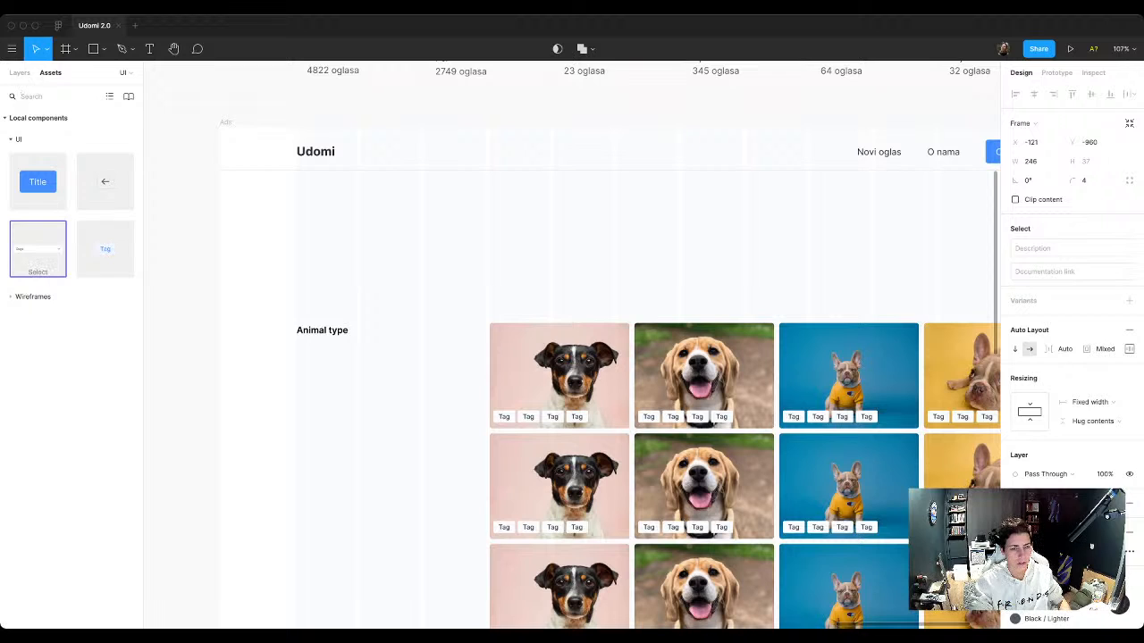
left_click_drag(64, 251, 375, 443)
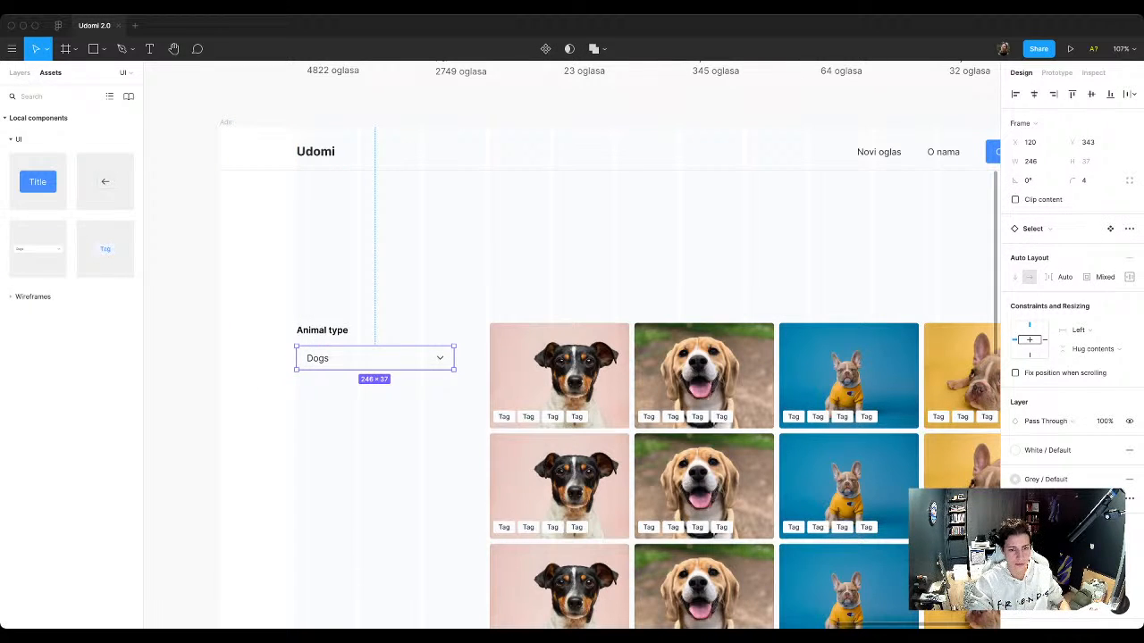
key("Down")
key("shift+Up")
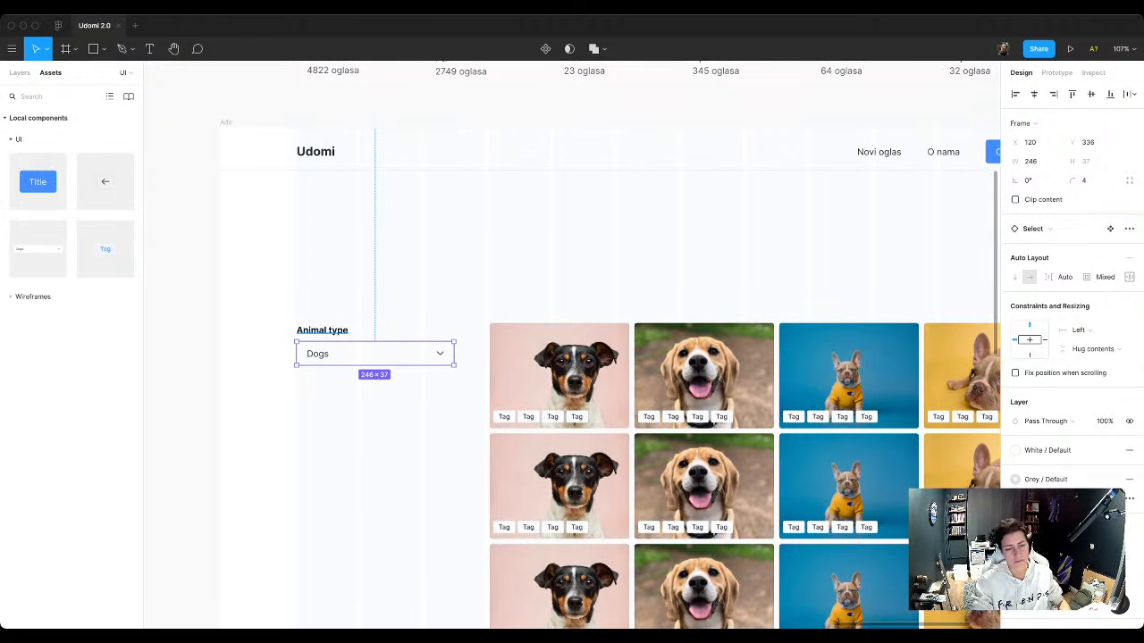
Step: Move the Animal type label, its Select and the ads grid together up to just below the header's divider line
scroll(334, 333, "down", 6)
left_click_drag(447, 540, 333, 332)
left_click_drag(480, 422, 481, 374)
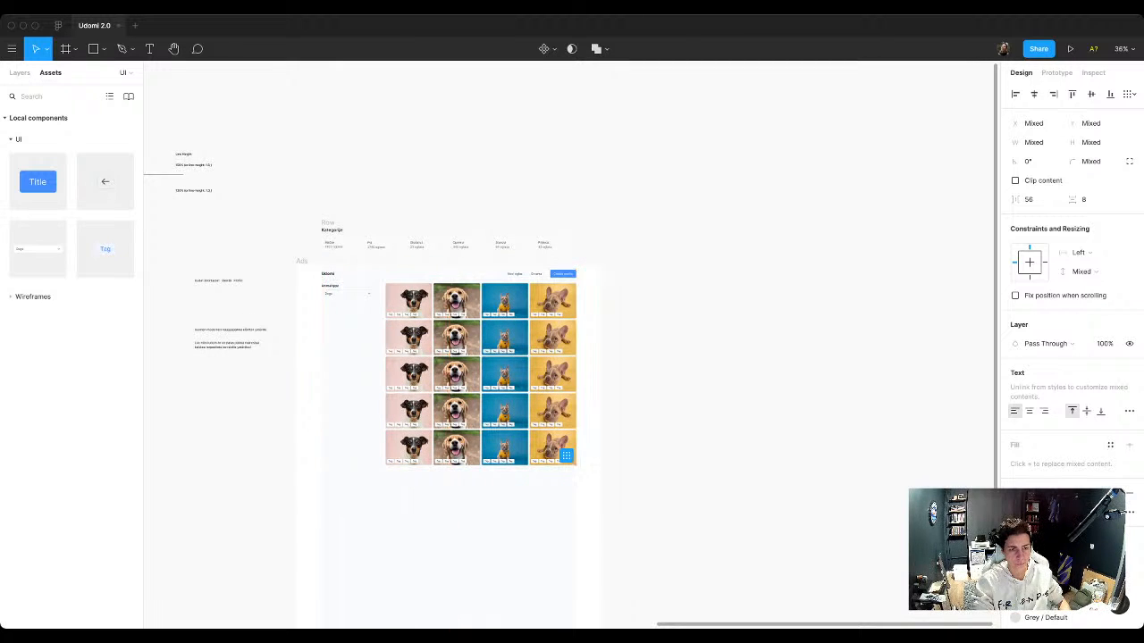
scroll(481, 374, "up", 5)
scroll(393, 306, "down", 7)
scroll(354, 299, "up", 7)
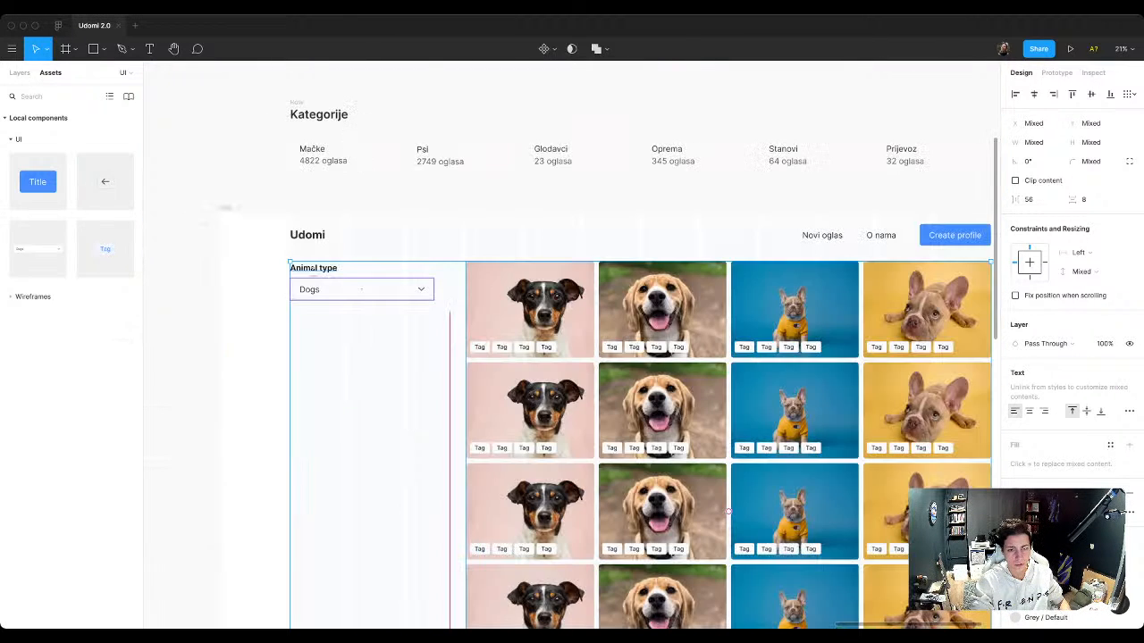
key("alt")
scroll(610, 364, "up", 1)
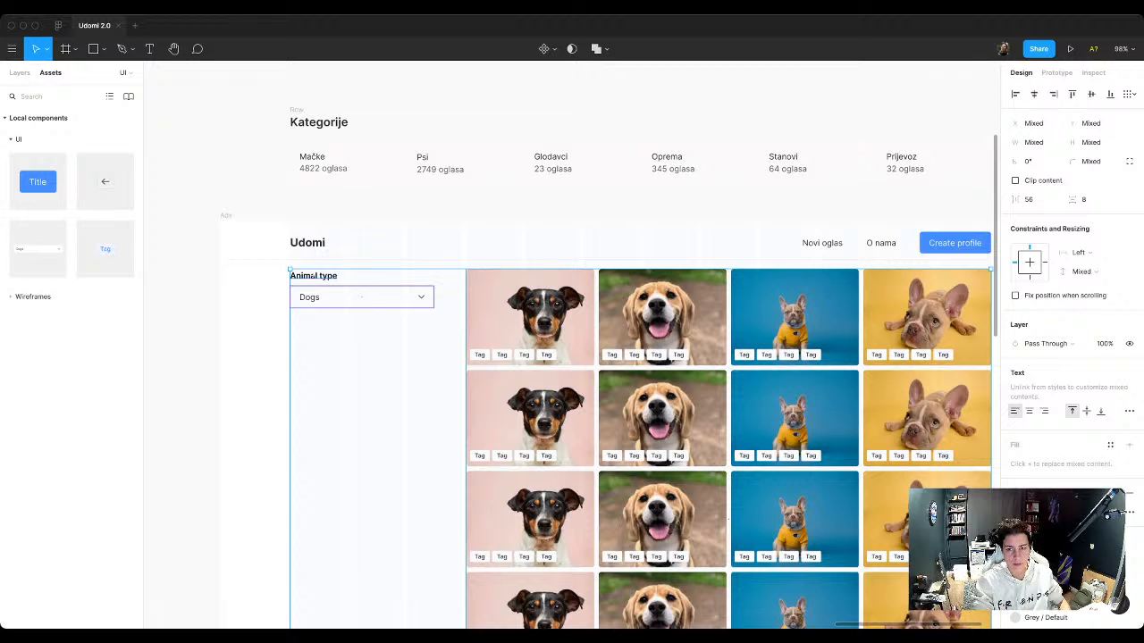
Step: Check the header divider's spacing and move the label, Select and ads grid down to 124 px from the Ads frame's top
left_click(831, 260)
key("alt")
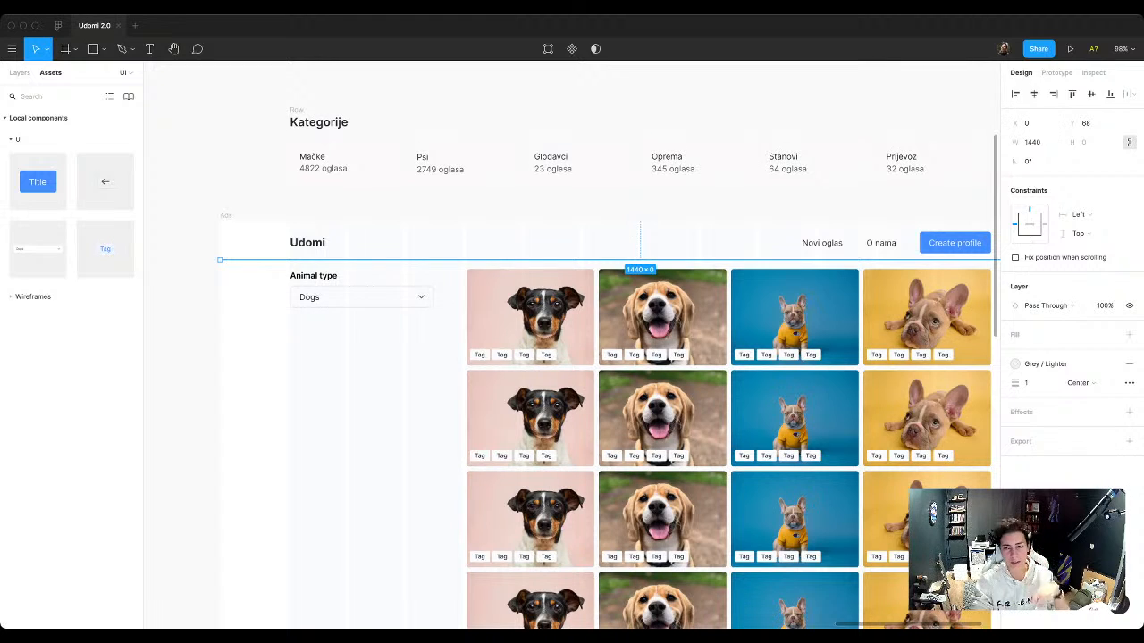
left_click(639, 226)
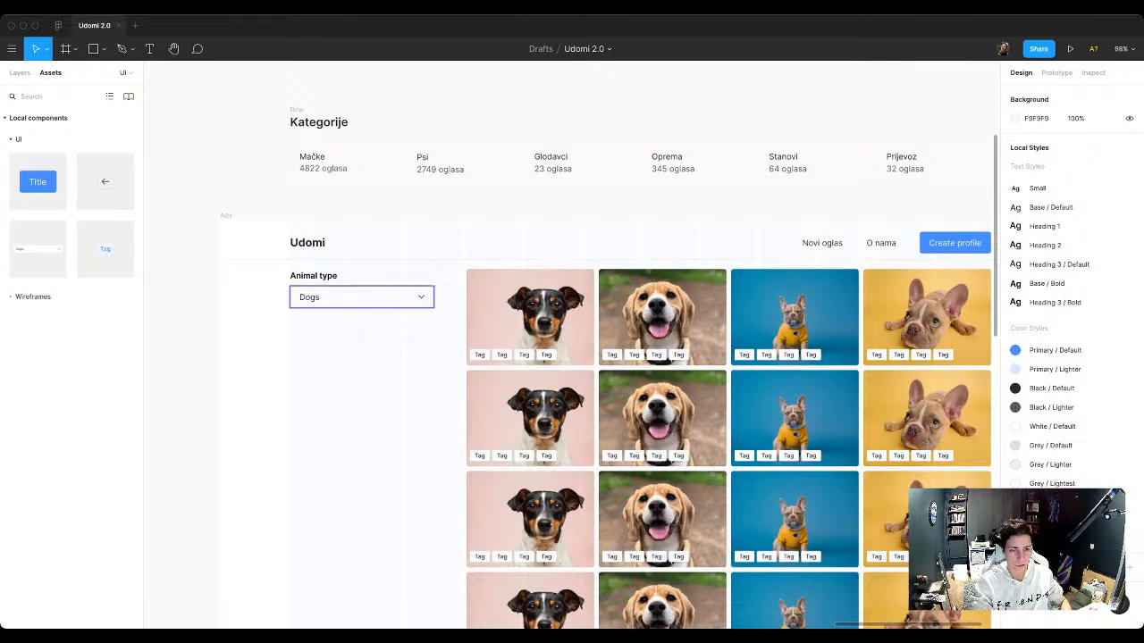
left_click(310, 260)
key("alt")
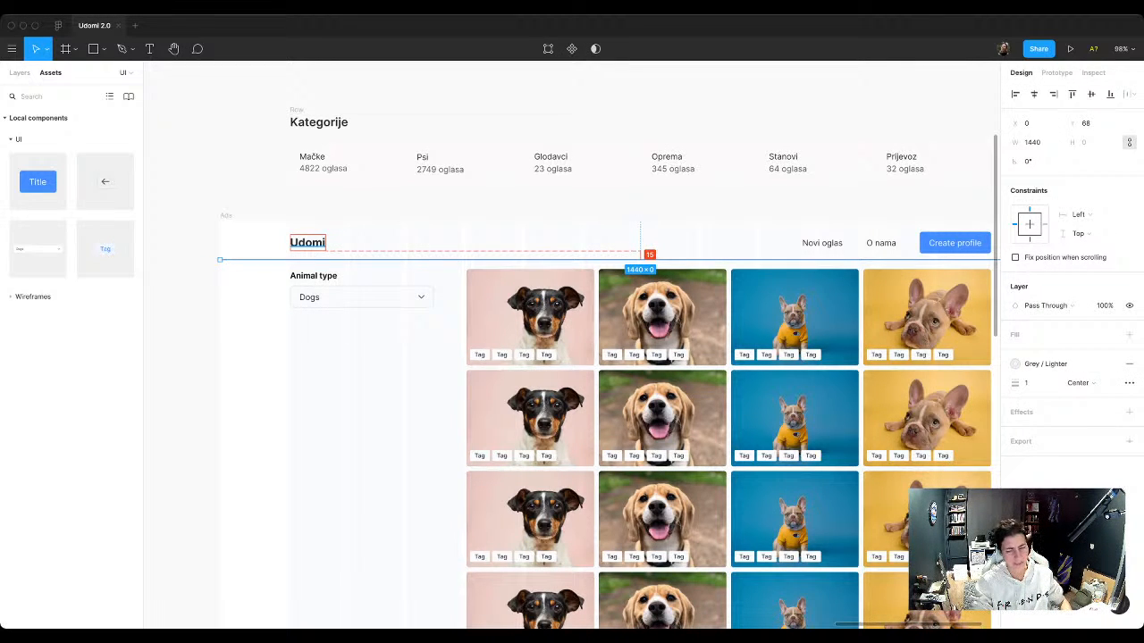
key("Escape")
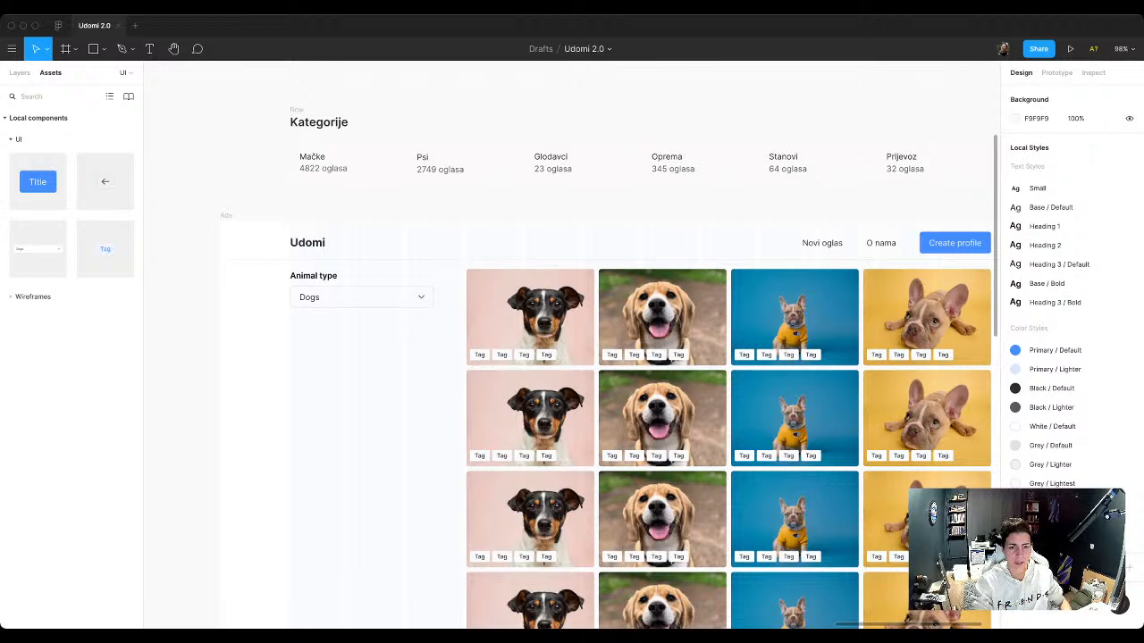
left_click_drag(266, 267, 499, 311)
key("shift+Down")
key("shift+Down")
key("shift+Down")
key("shift+Down")
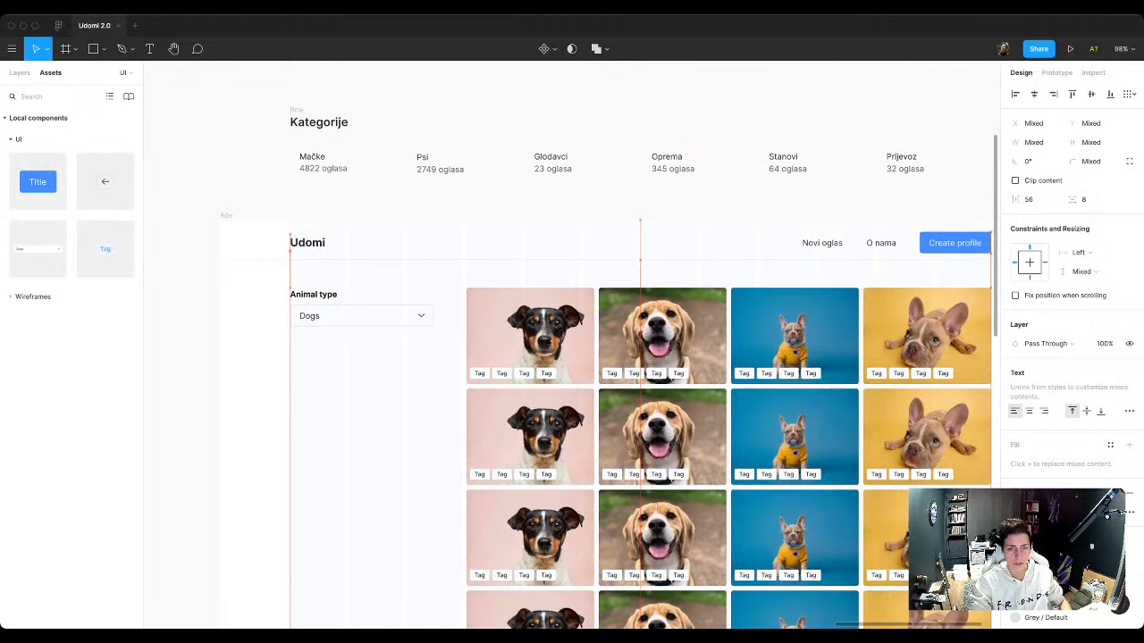
key("shift+Down")
key("alt")
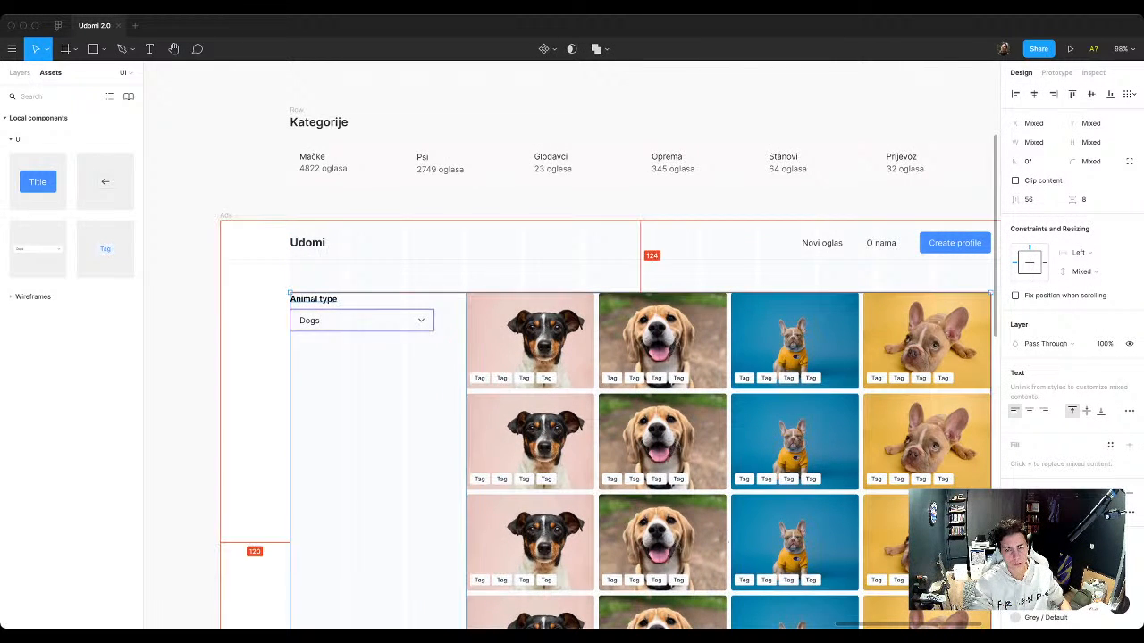
left_click(363, 416)
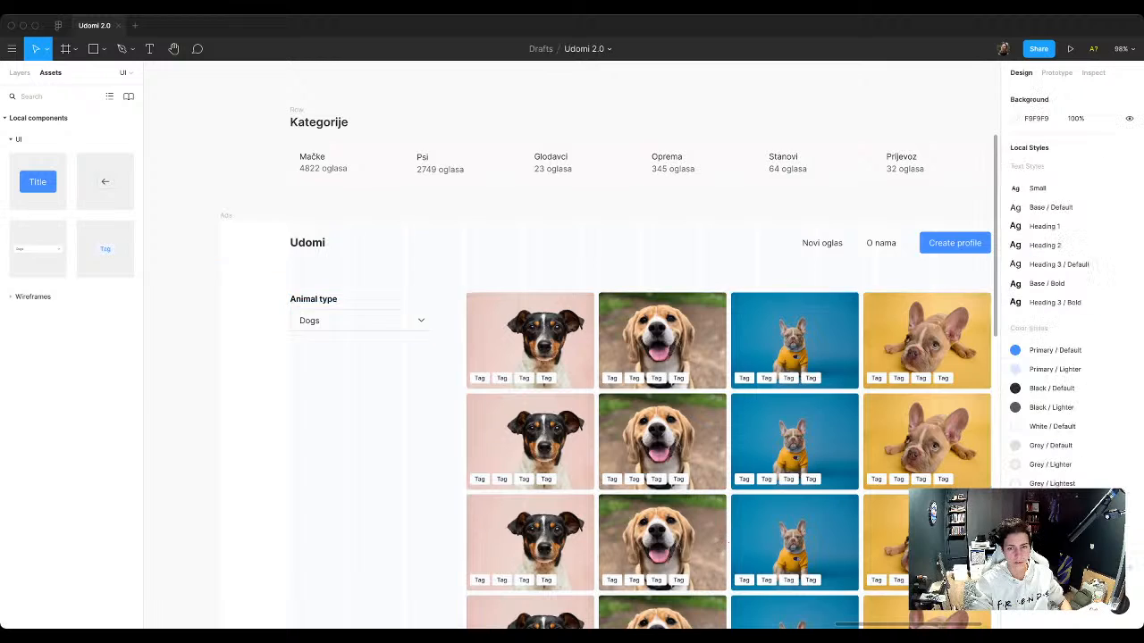
Step: Group the Animal type label with its Select and name the group Filter
scroll(363, 416, "down", 5)
scroll(362, 417, "up", 2)
scroll(362, 353, "up", 5)
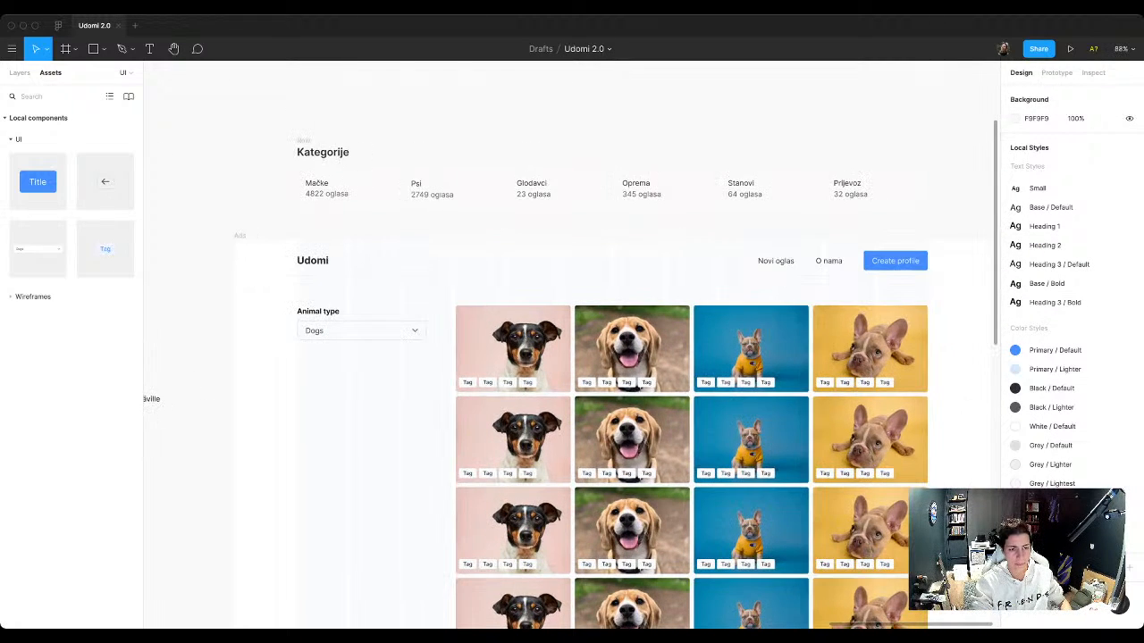
left_click(361, 322)
left_click(312, 298, "shift")
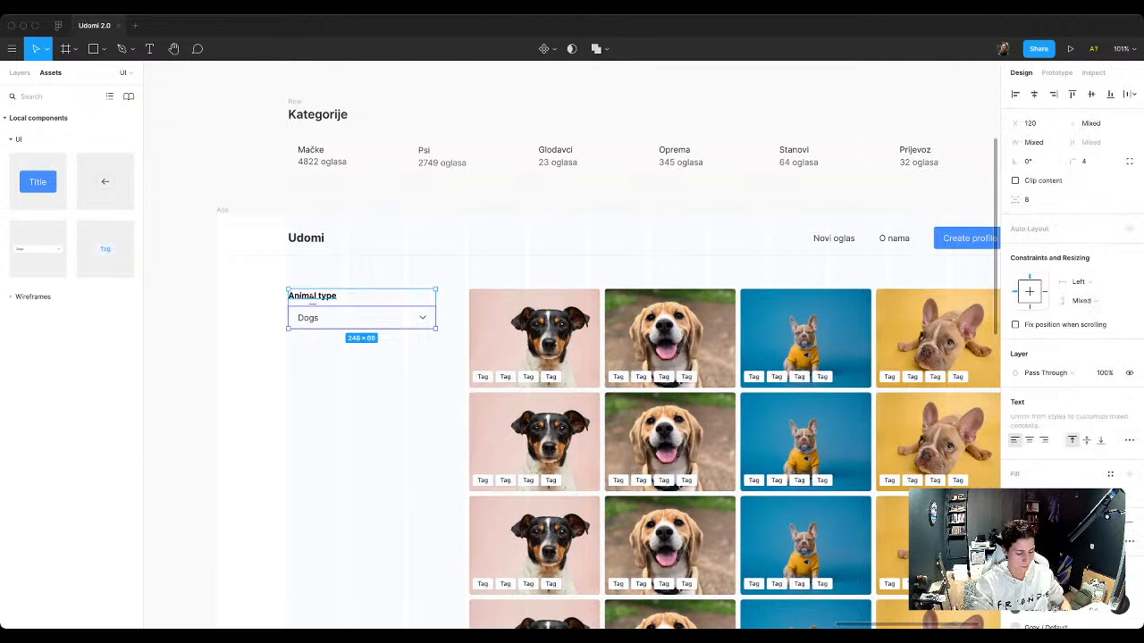
key("ctrl+g")
key("ctrl+r")
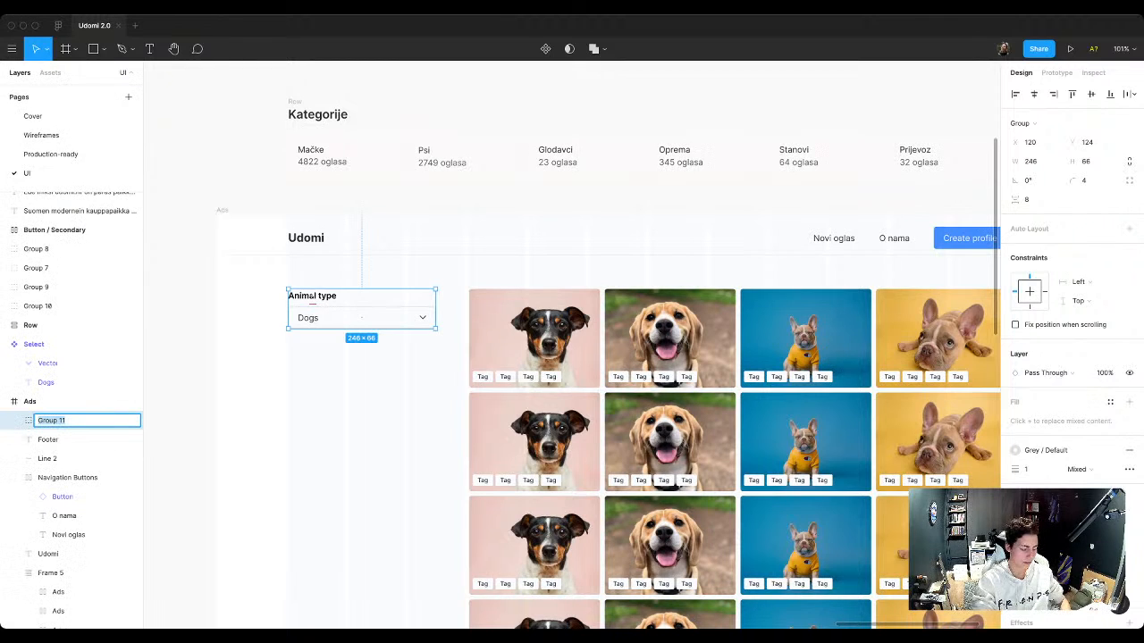
type("Filter")
key("Return")
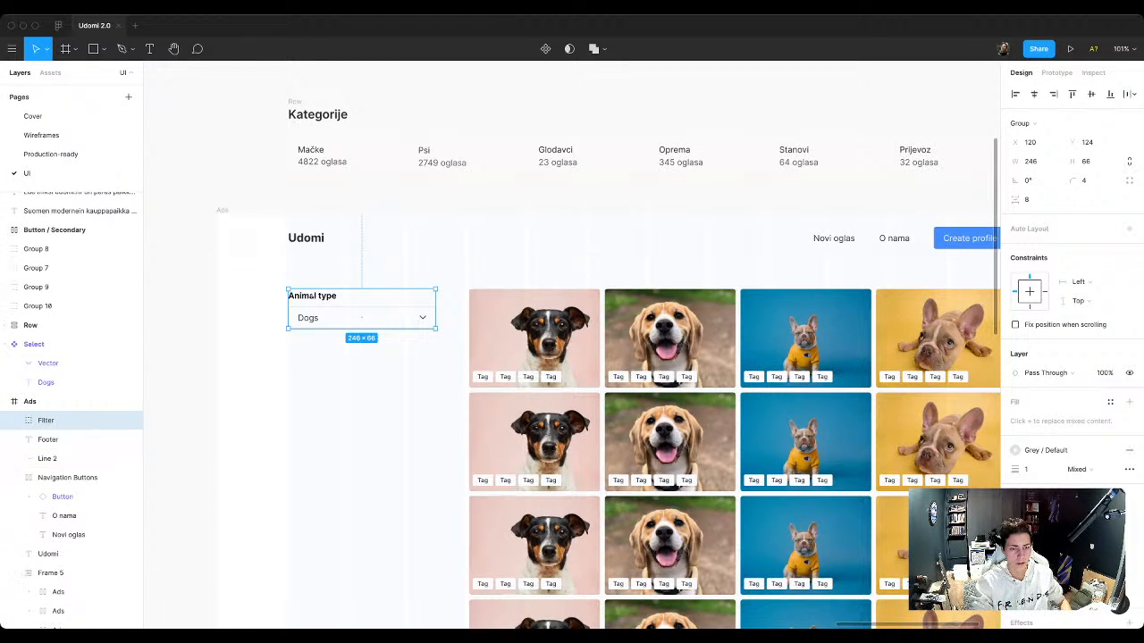
Step: Duplicate Filter 24 px below the original and wrap both in a vertical auto layout frame named Filters
left_click_drag(311, 297, 311, 352)
left_click(54, 439, "shift")
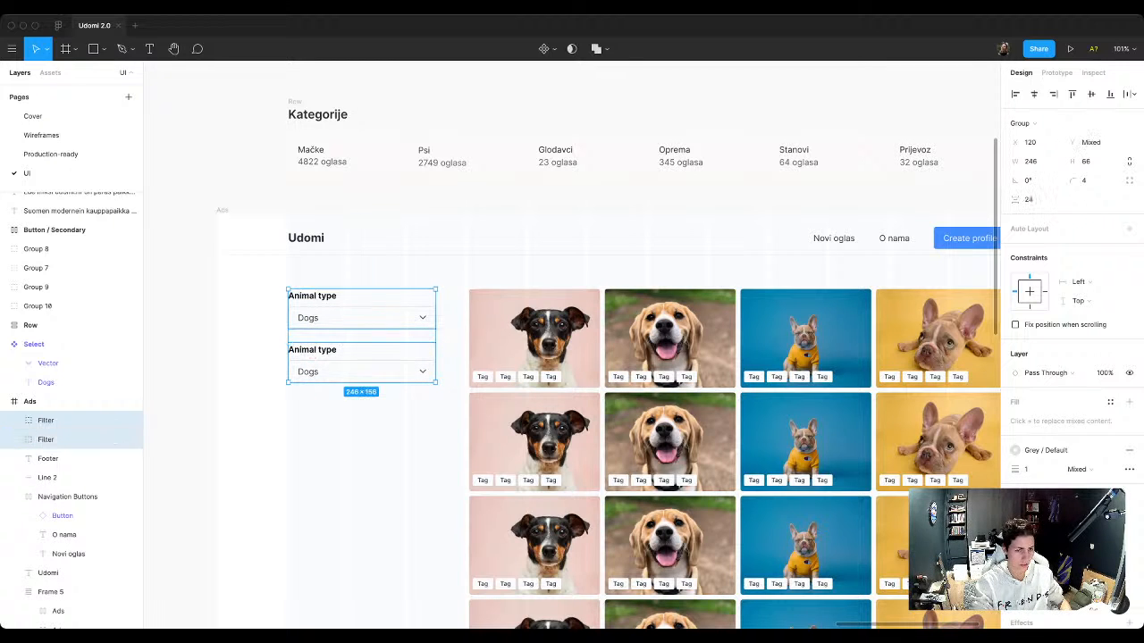
key("shift+a")
key("super+r")
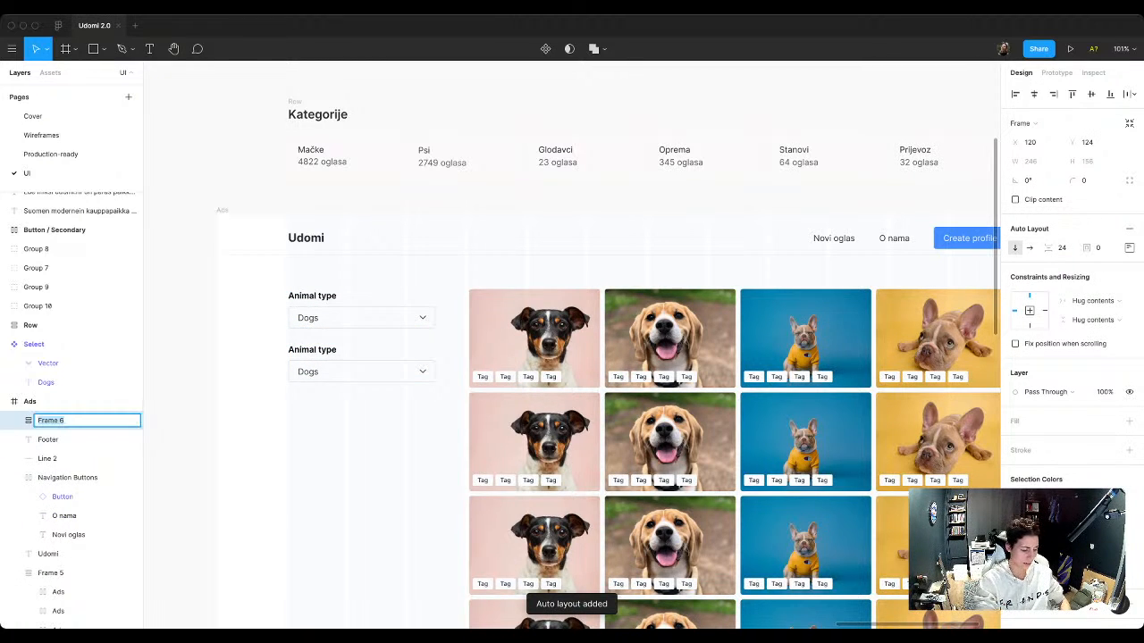
type("Filters")
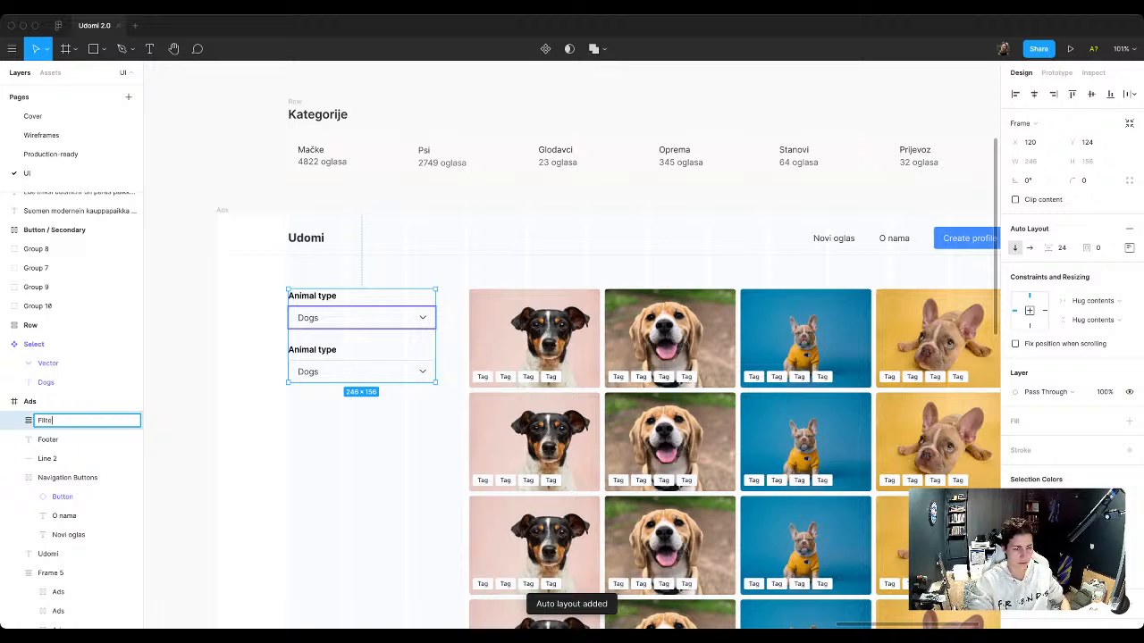
key("Return")
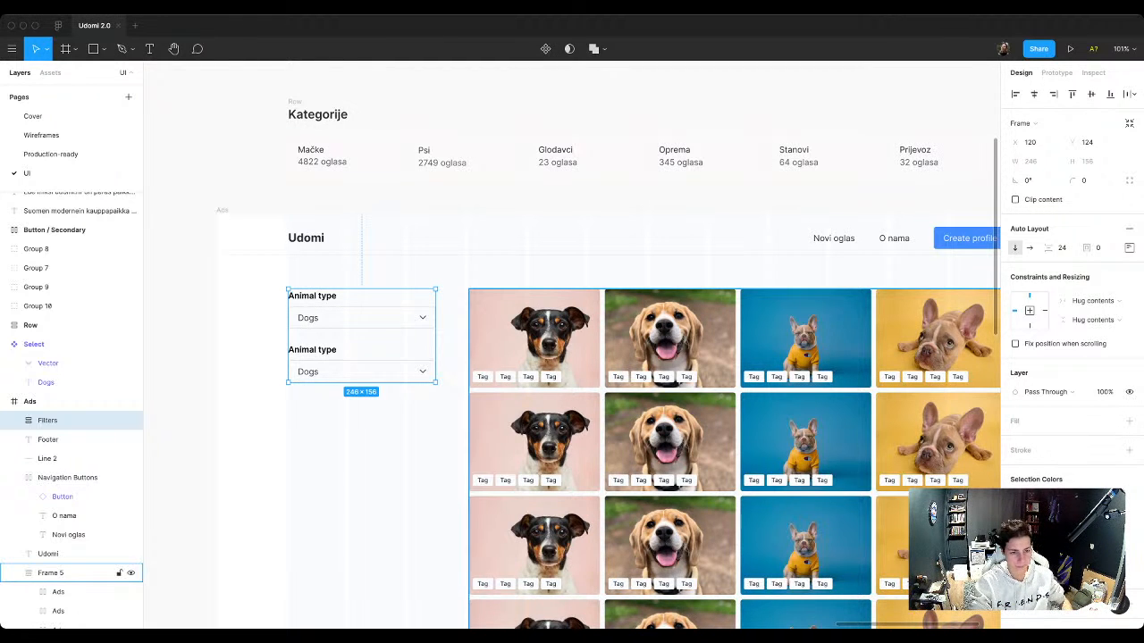
Step: Change the label text of the lower filter to Dropdown
left_click(375, 429)
left_click(367, 337)
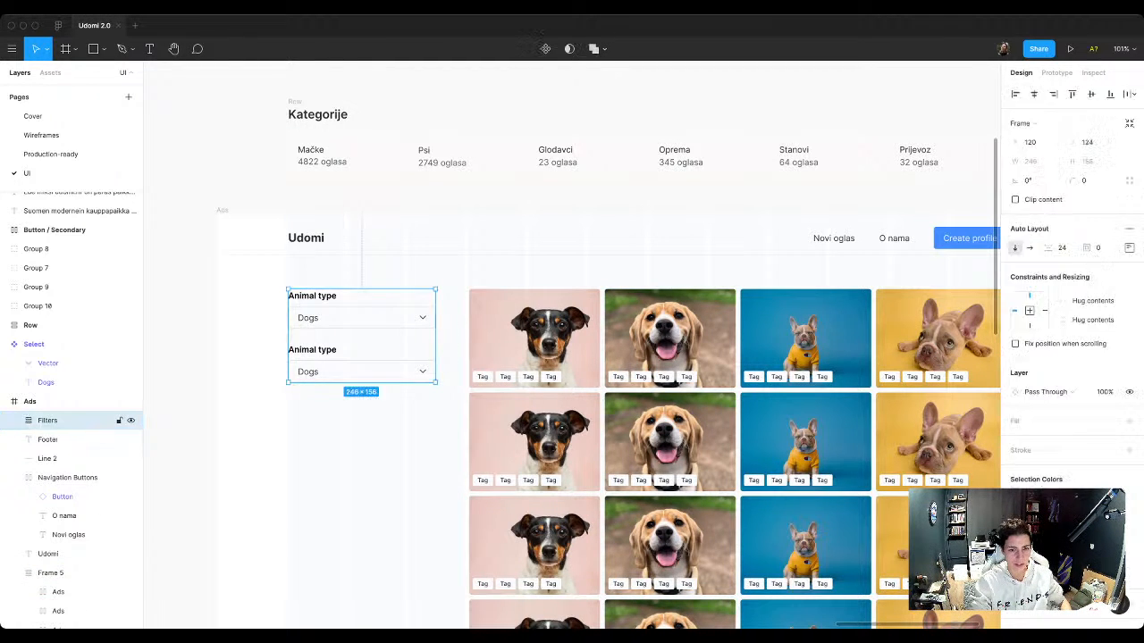
double_click(361, 370)
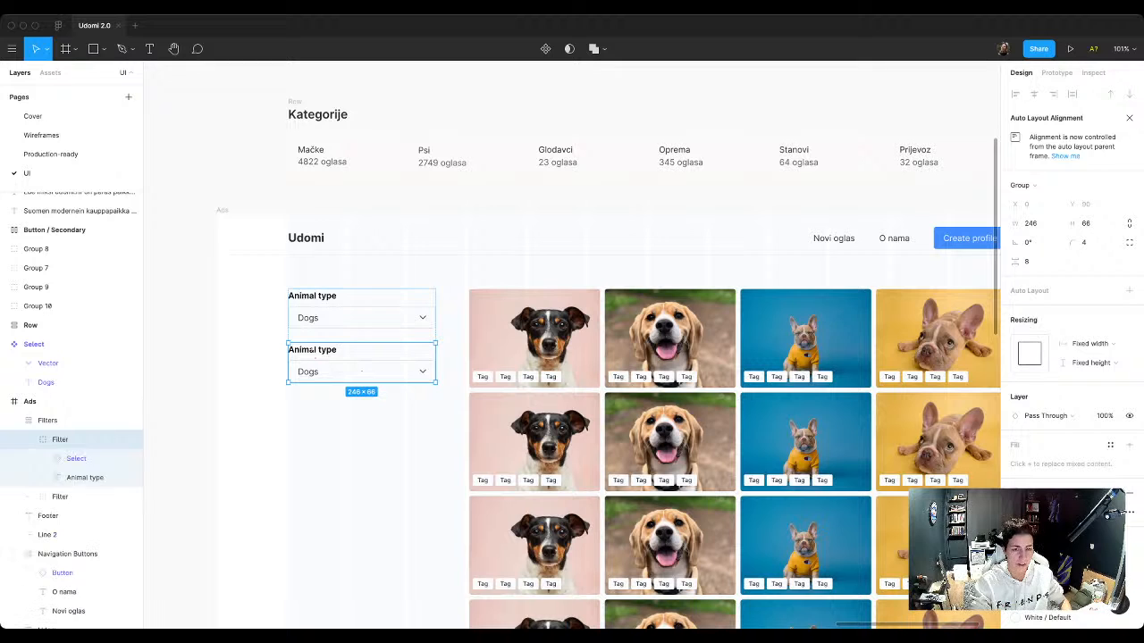
double_click(313, 351)
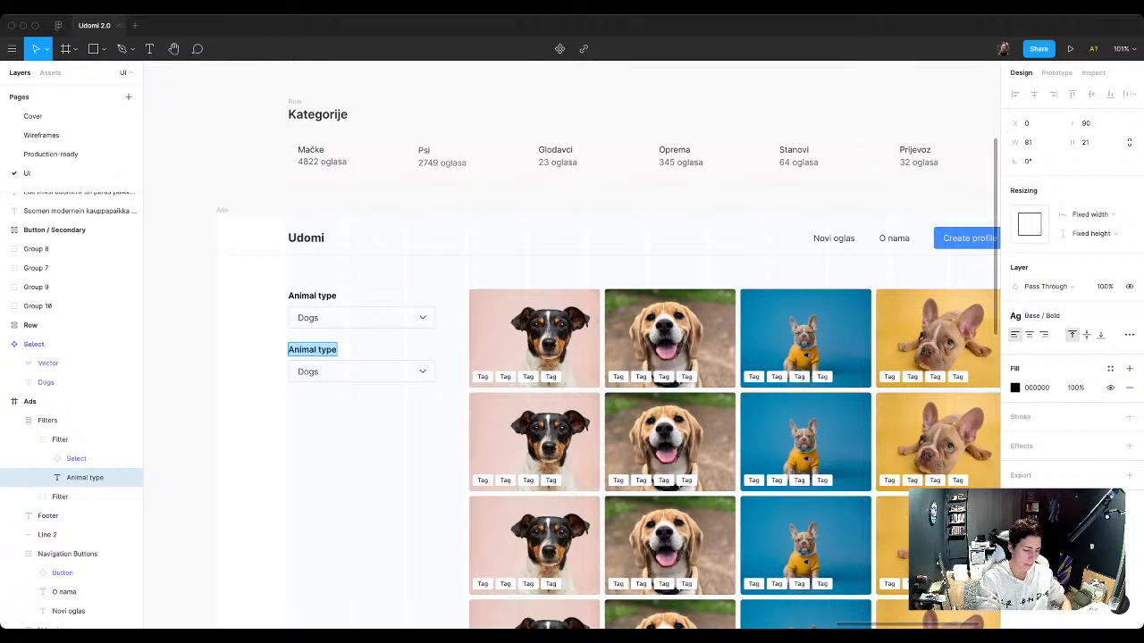
type("Dropdown")
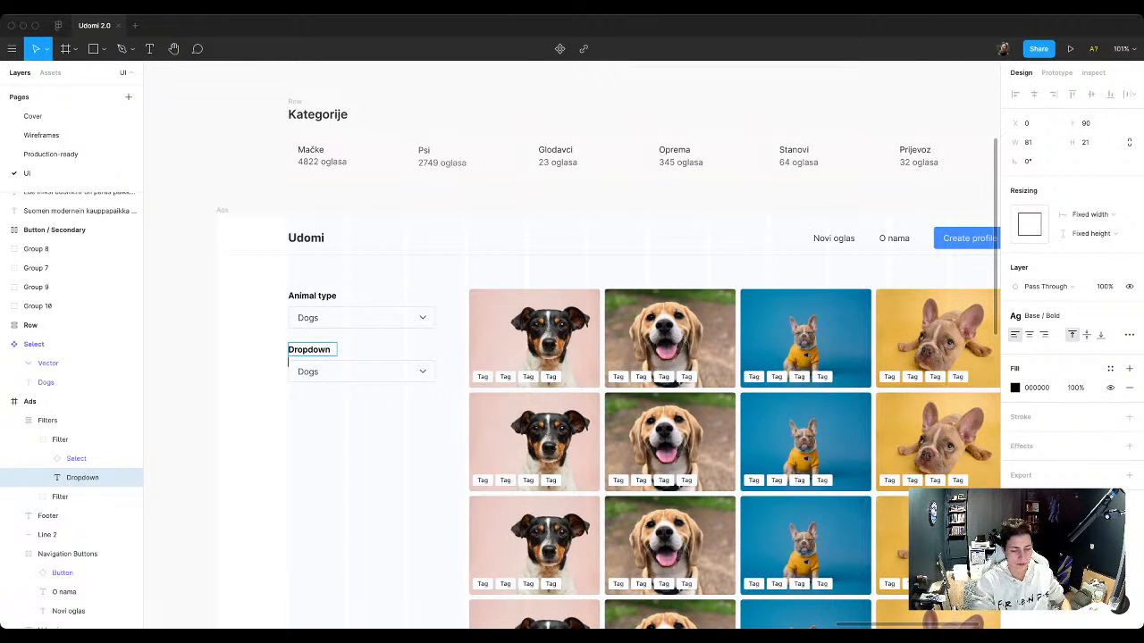
Step: Examine the width resizing options of the Animal type and Dropdown labels, together and for Animal type alone
double_click(312, 296)
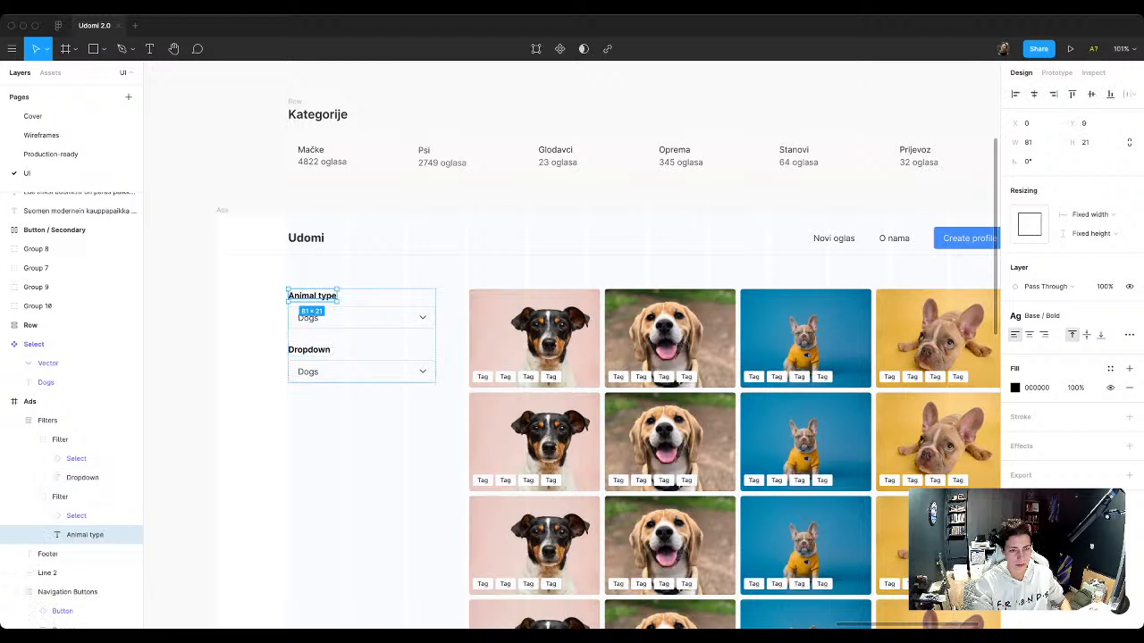
left_click(310, 350, "shift+super")
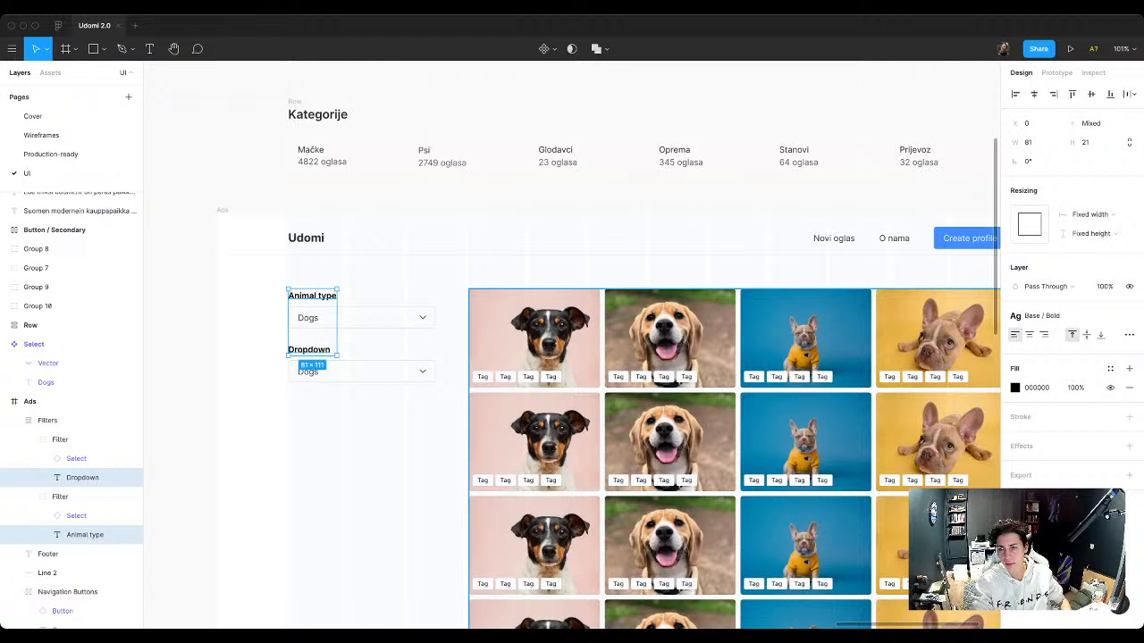
left_click(1094, 234)
left_click(1093, 215)
left_click(1094, 214)
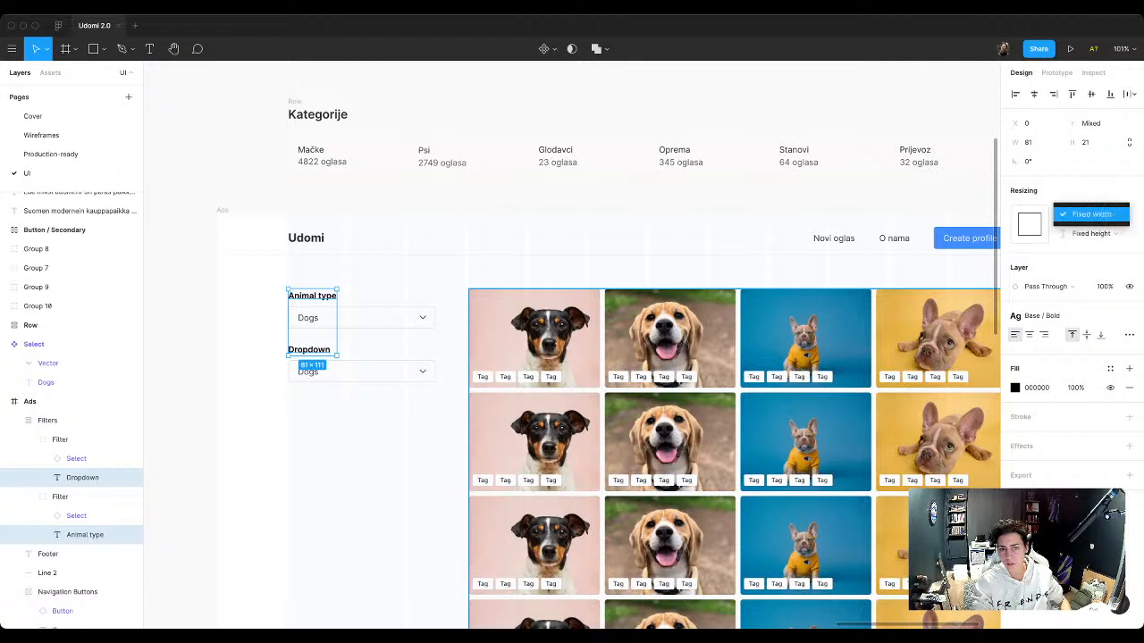
left_click(1094, 214)
left_click(384, 428)
left_click(90, 535)
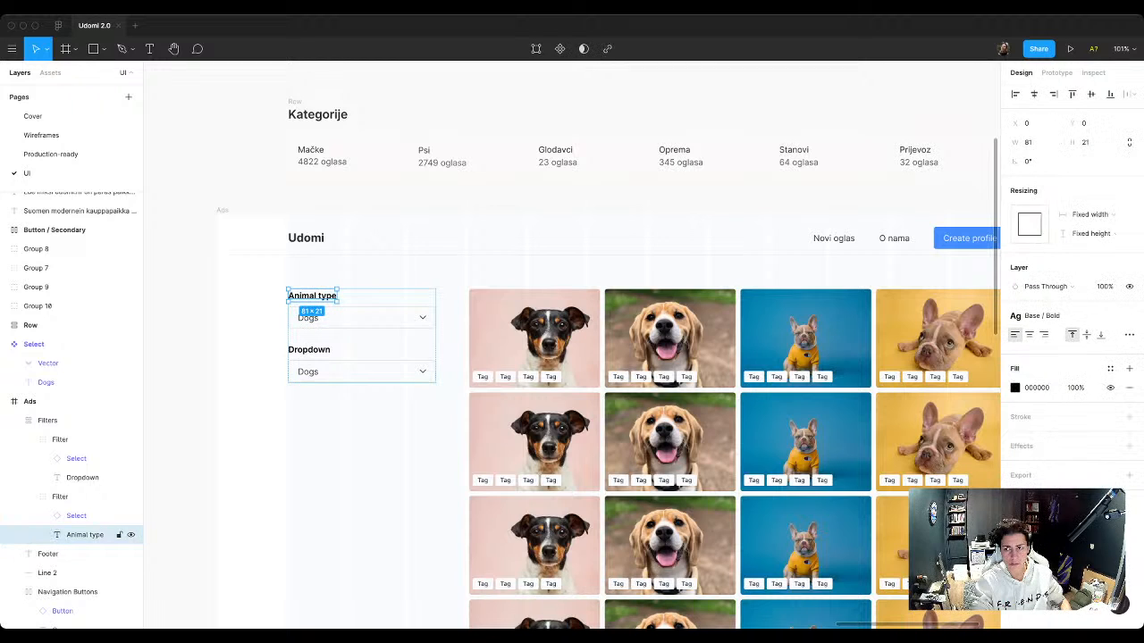
left_click(1091, 215)
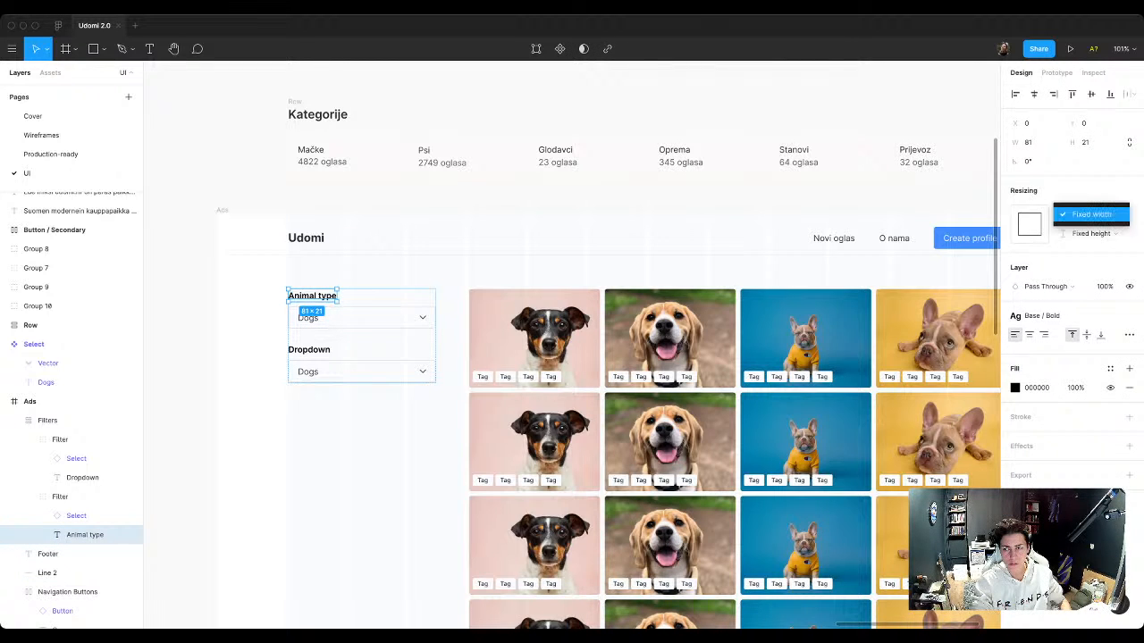
left_click(1091, 214)
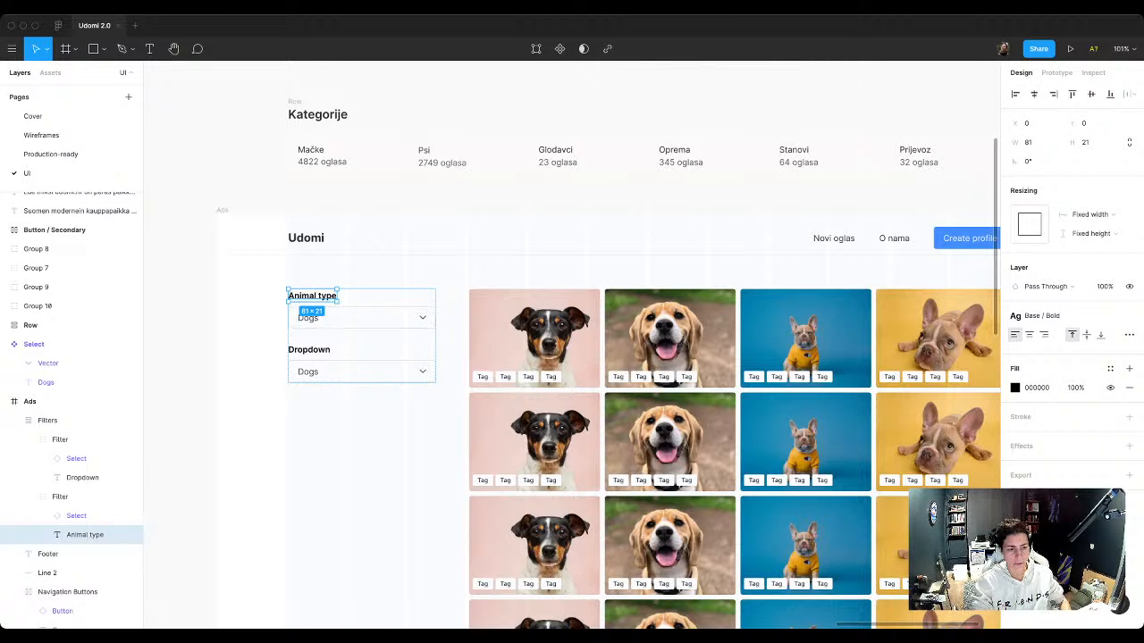
Step: Set the width resizing of the Animal type and Dropdown filter groups to Fill container
left_click(60, 497)
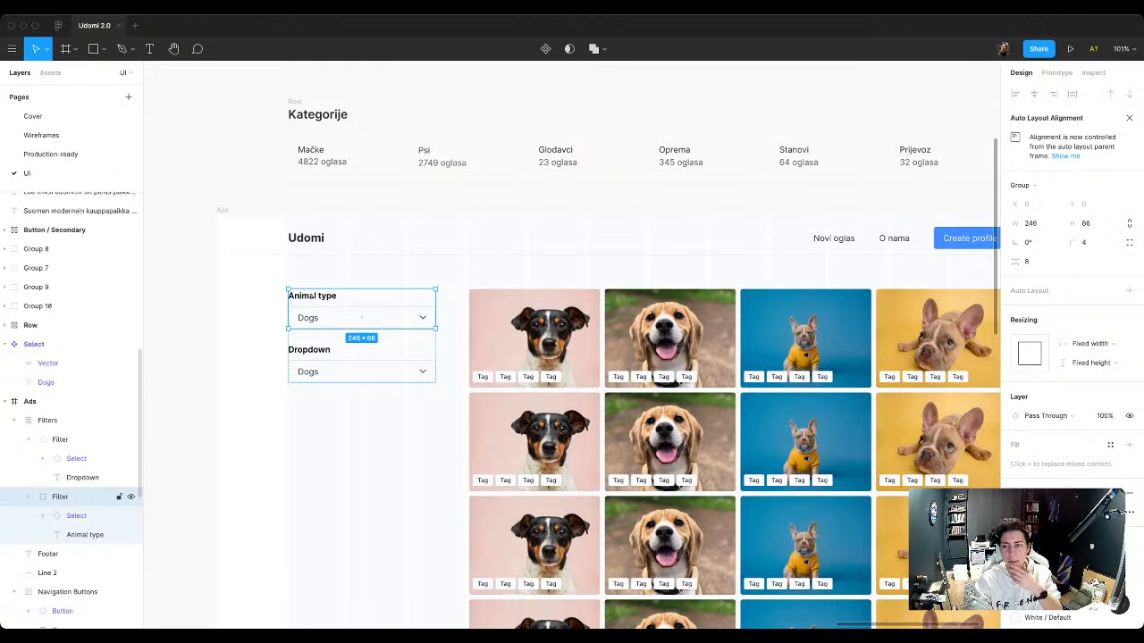
left_click(1088, 343)
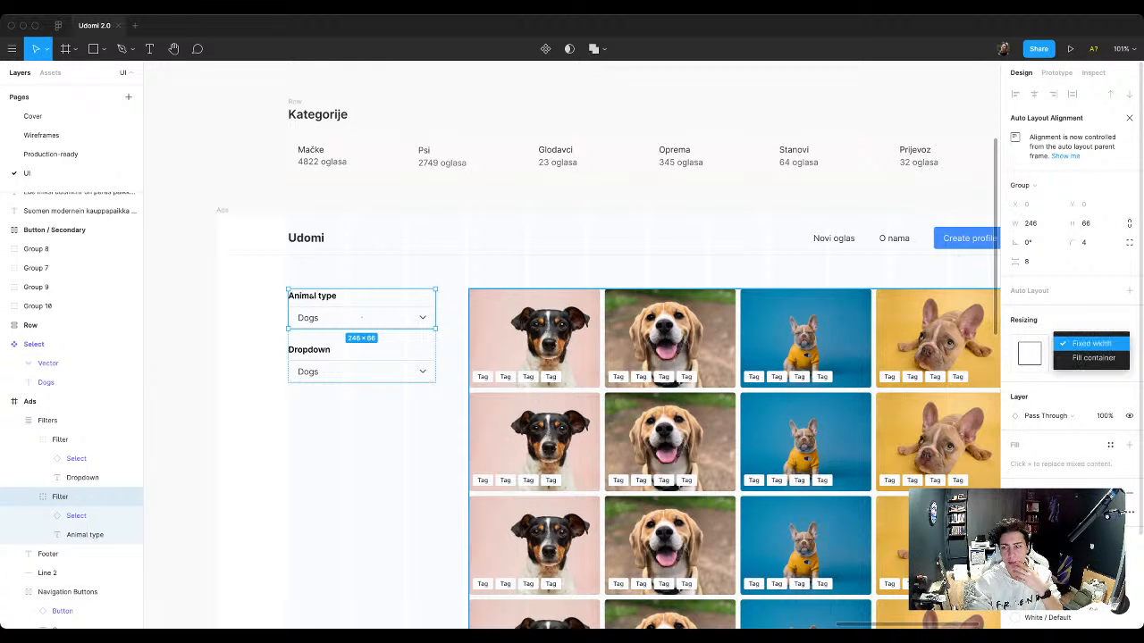
left_click(1093, 357)
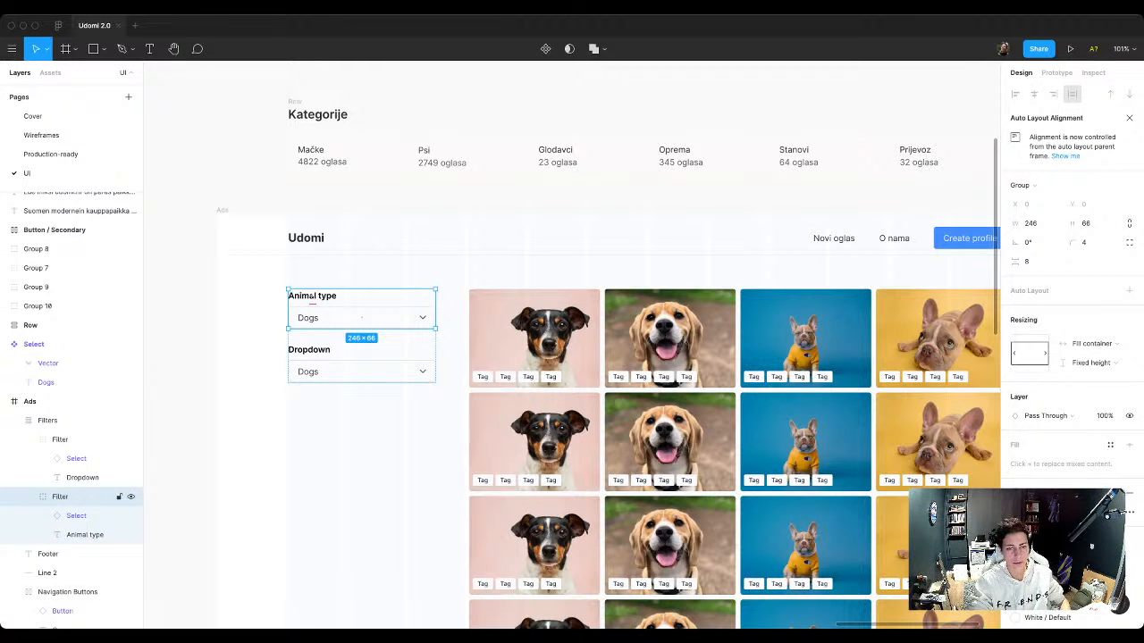
double_click(312, 297)
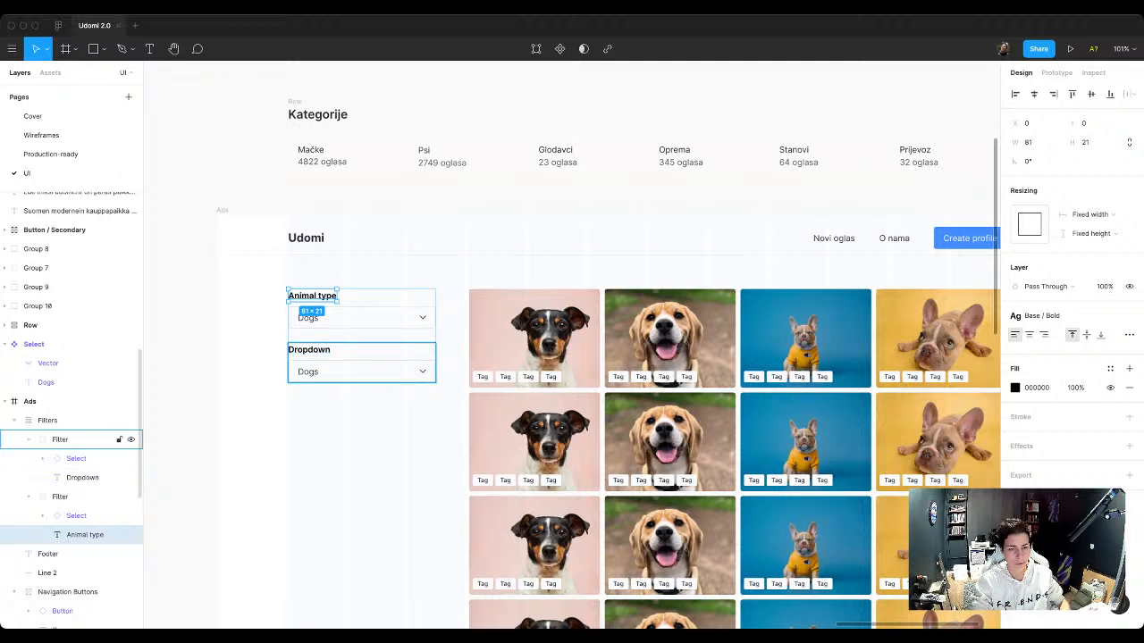
left_click(89, 438)
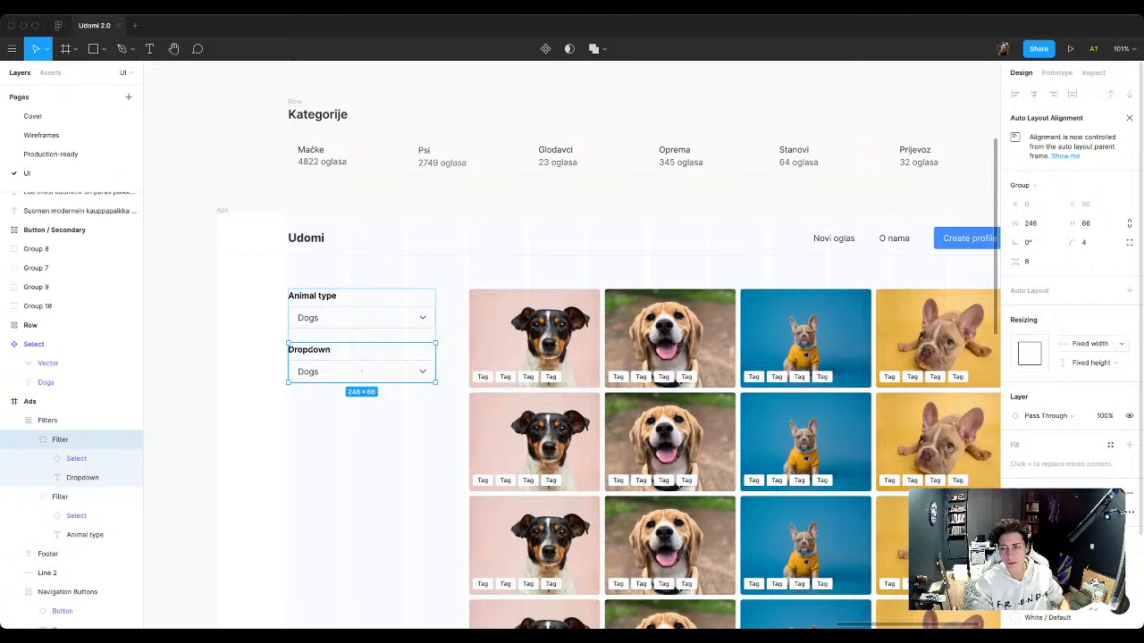
left_click(1088, 343)
left_click(1092, 356)
Step: Try to widen the Animal type and Dropdown labels towards the full width of their filters
left_click(89, 535)
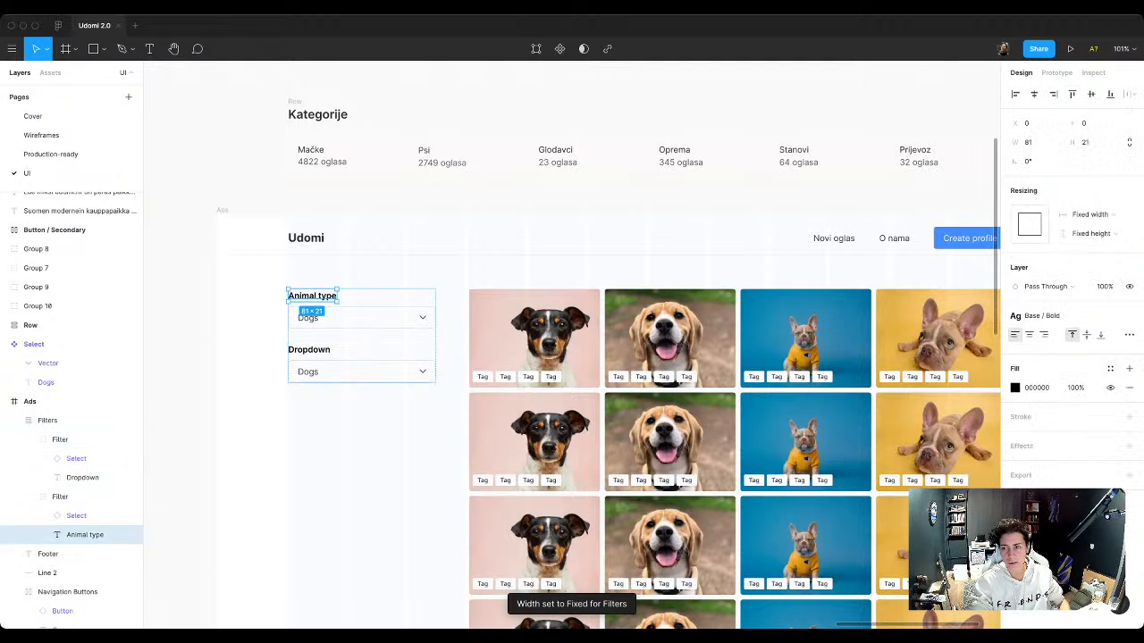
left_click(1090, 214)
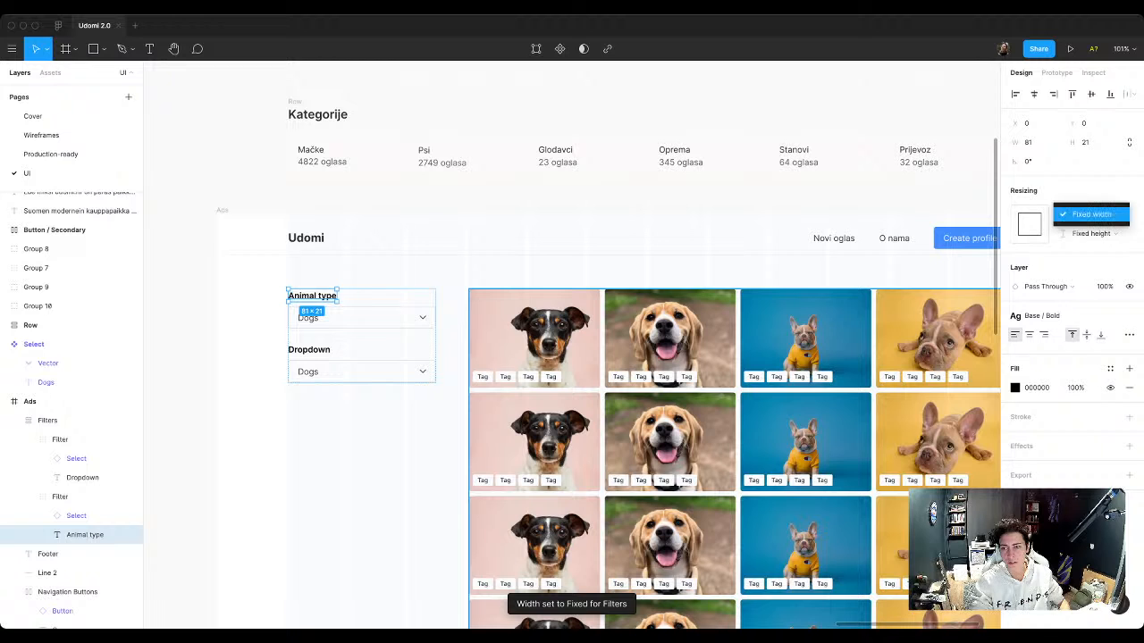
left_click(1092, 214)
left_click_drag(337, 295, 436, 296)
double_click(313, 349)
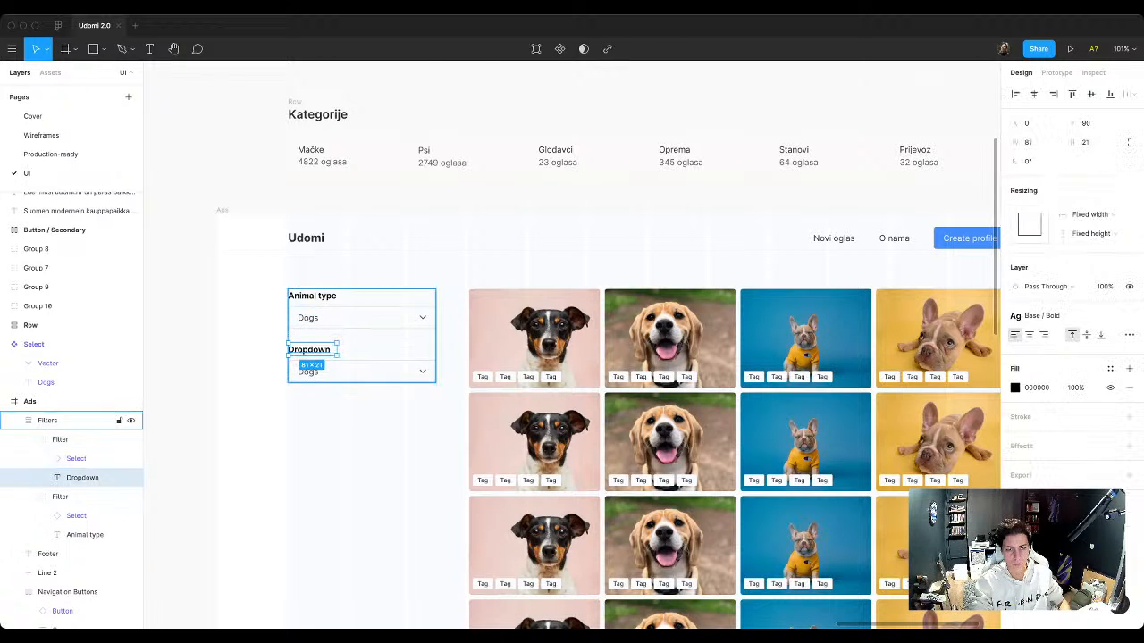
left_click_drag(338, 349, 397, 345)
key("super+z")
double_click(315, 295)
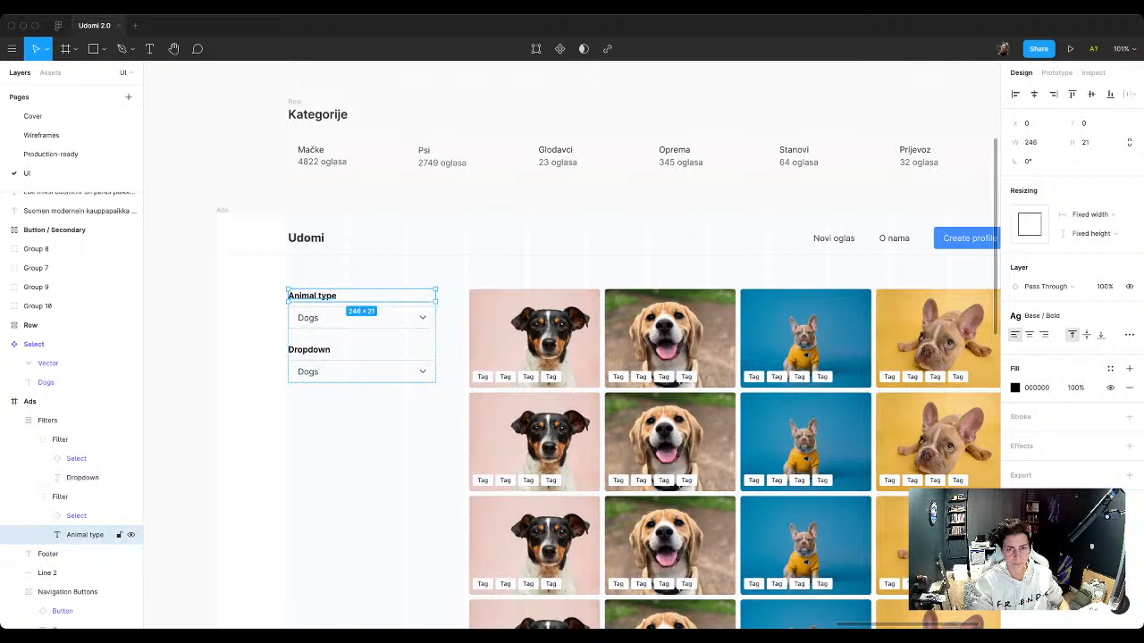
key("super+z")
key("Escape")
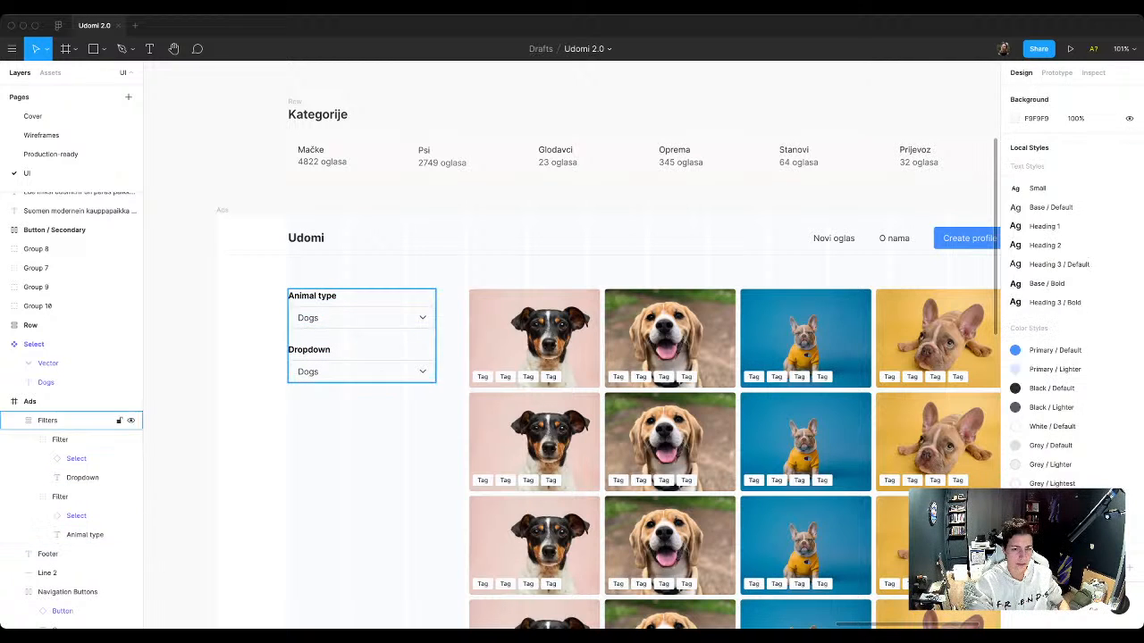
Step: Duplicate the Dropdown filter twice so the copies stack below it in the Filters column
left_click(340, 364)
double_click(340, 365)
key("super+d")
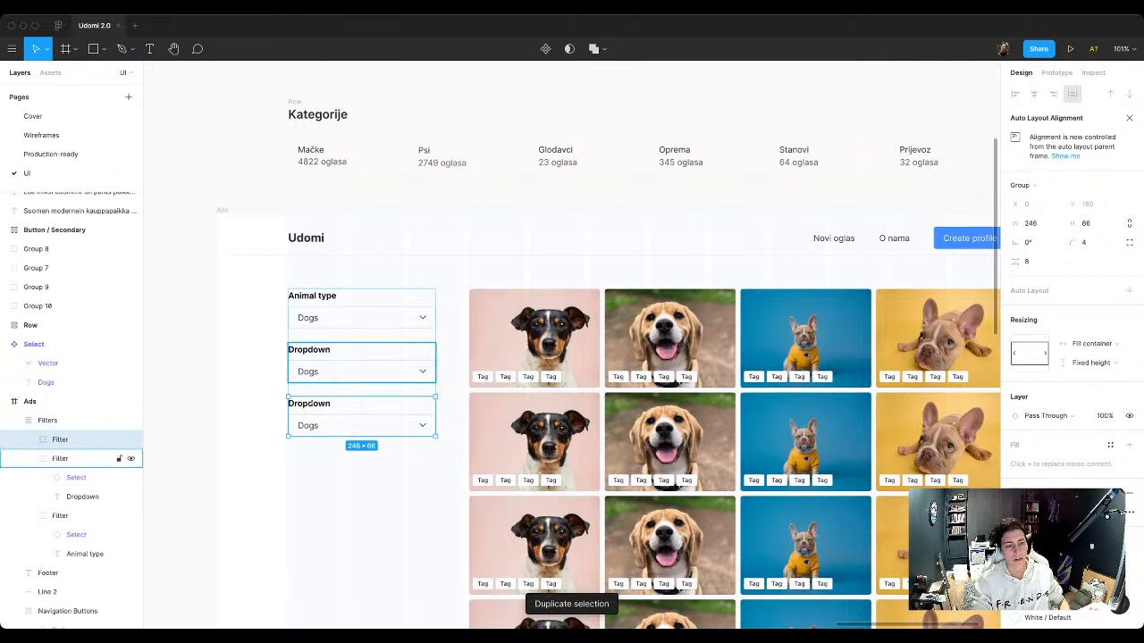
key("Escape")
scroll(572, 358, "down", 3)
scroll(572, 357, "down", 1)
scroll(572, 357, "left", 1)
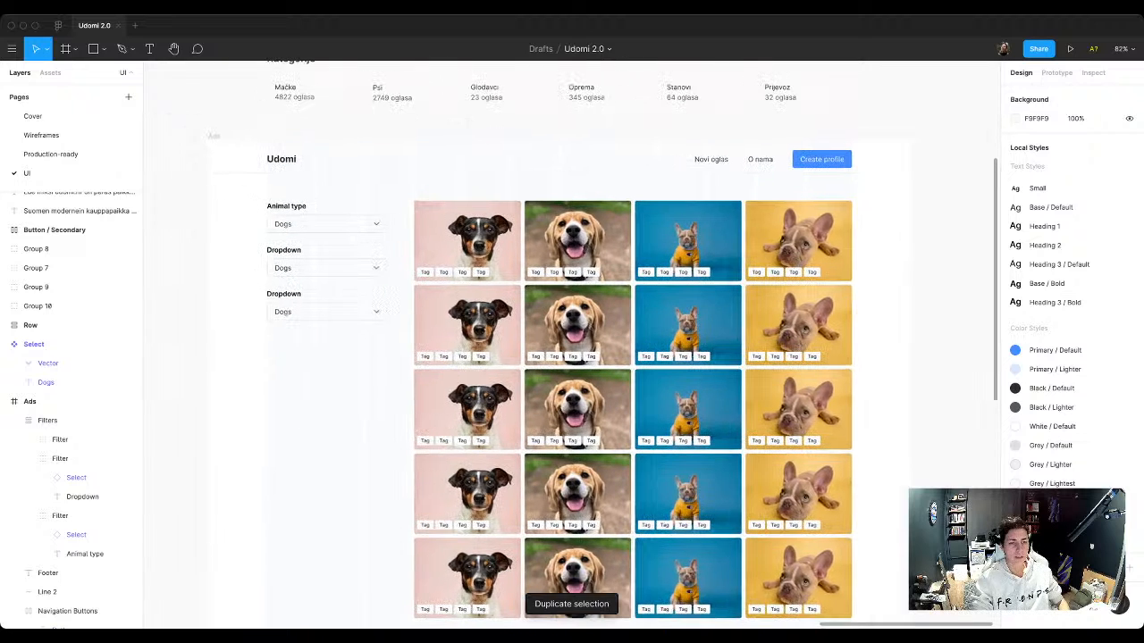
left_click(327, 268)
left_click(286, 298)
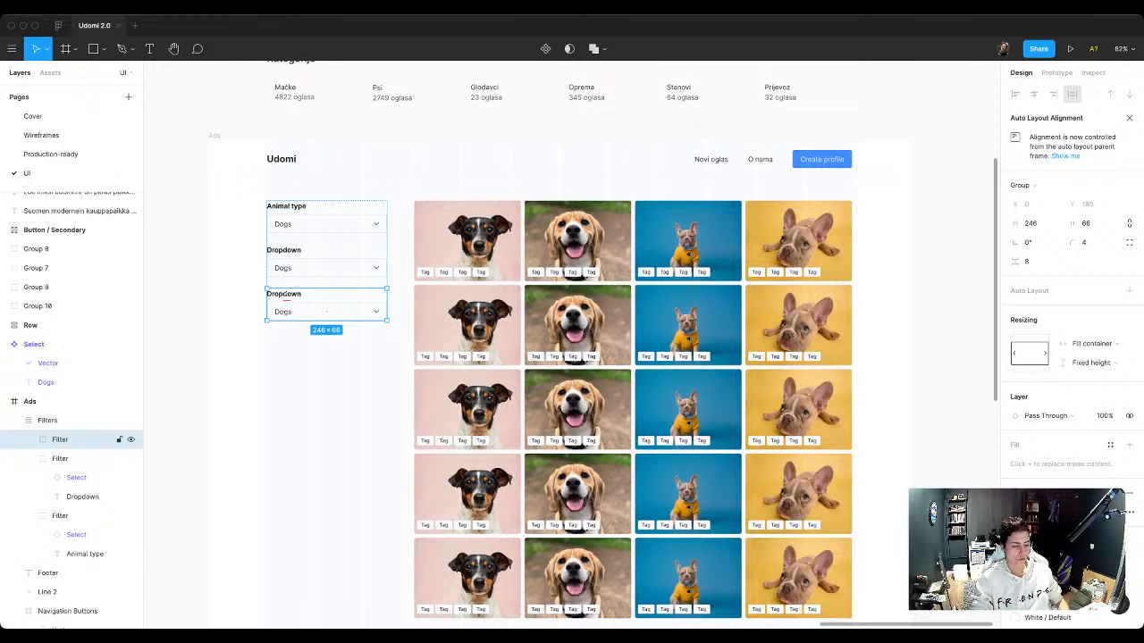
key("ctrl+d")
Step: Change the label text of the lowest filter to Checkbox
left_click(284, 338)
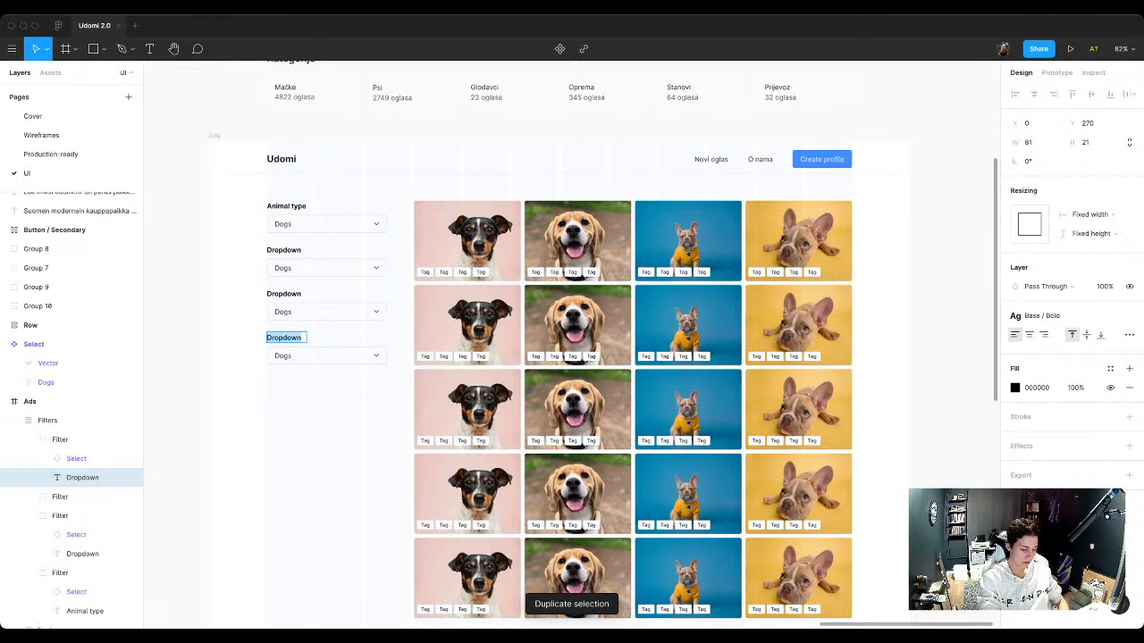
key("Return")
type("Checkbox")
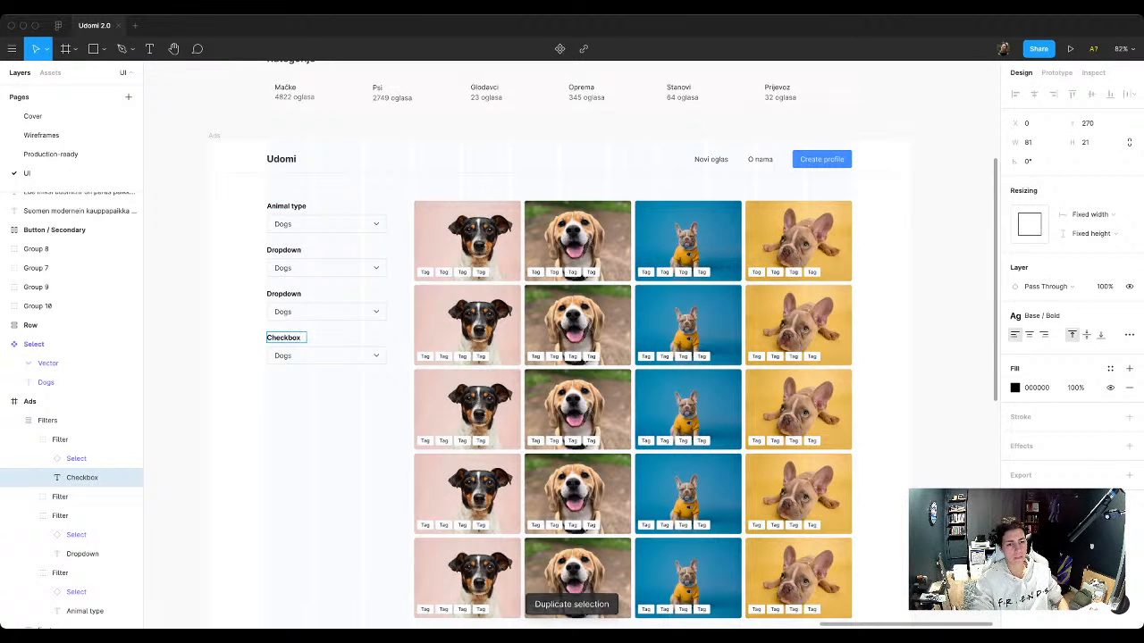
left_click(311, 385)
Step: Detach the Select instance under the Checkbox label from its component
scroll(310, 364, "up", 3)
left_click(311, 356)
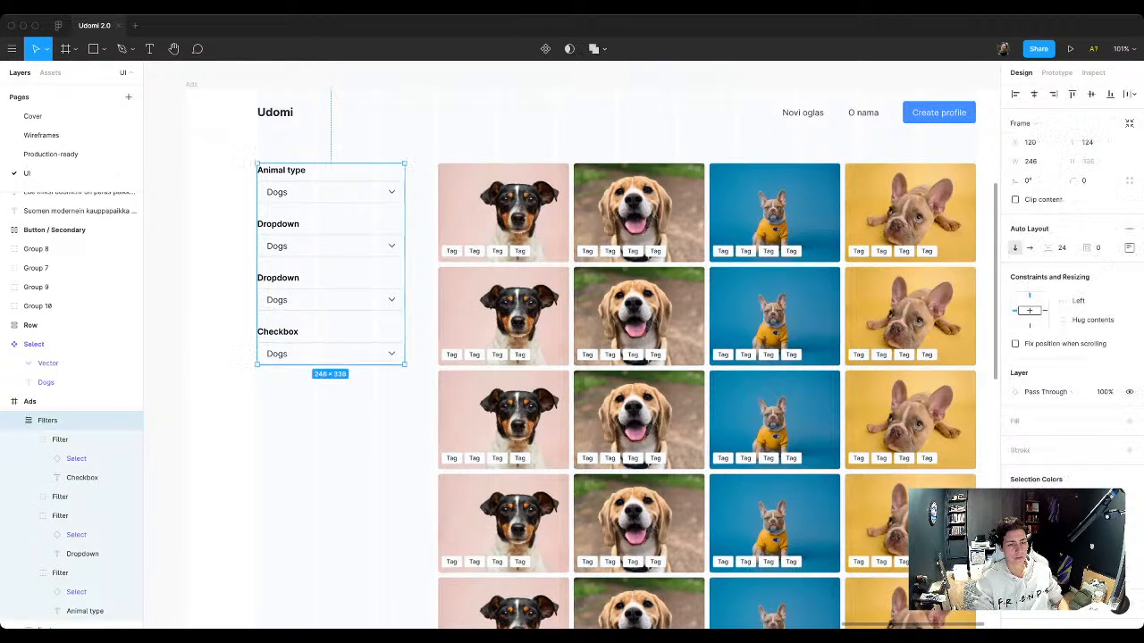
left_click(81, 440)
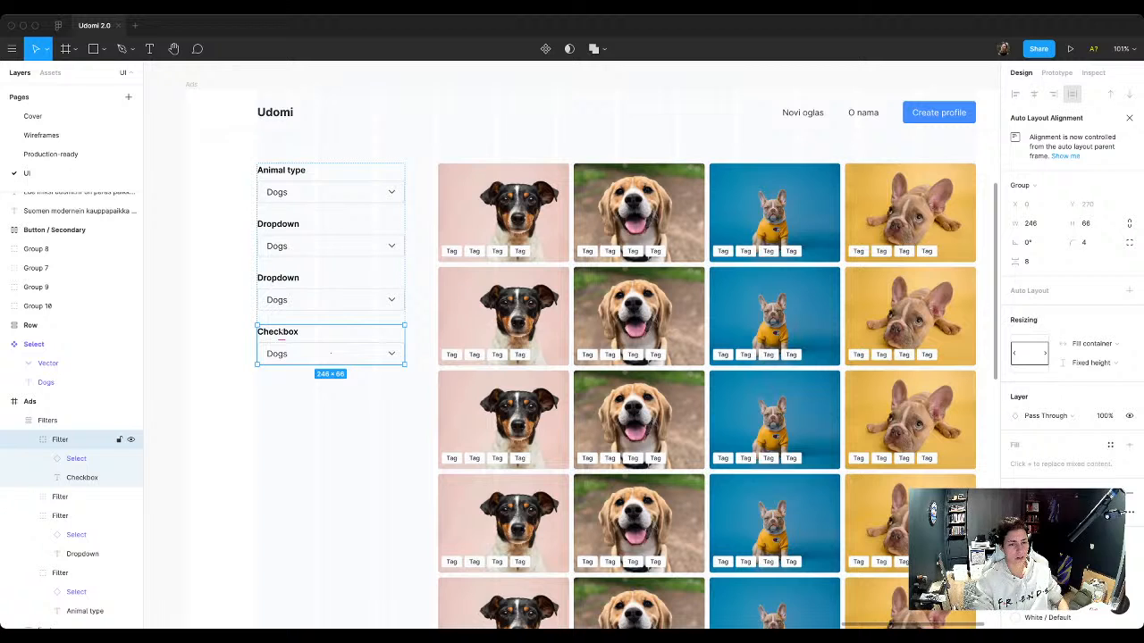
scroll(297, 349, "up", 3)
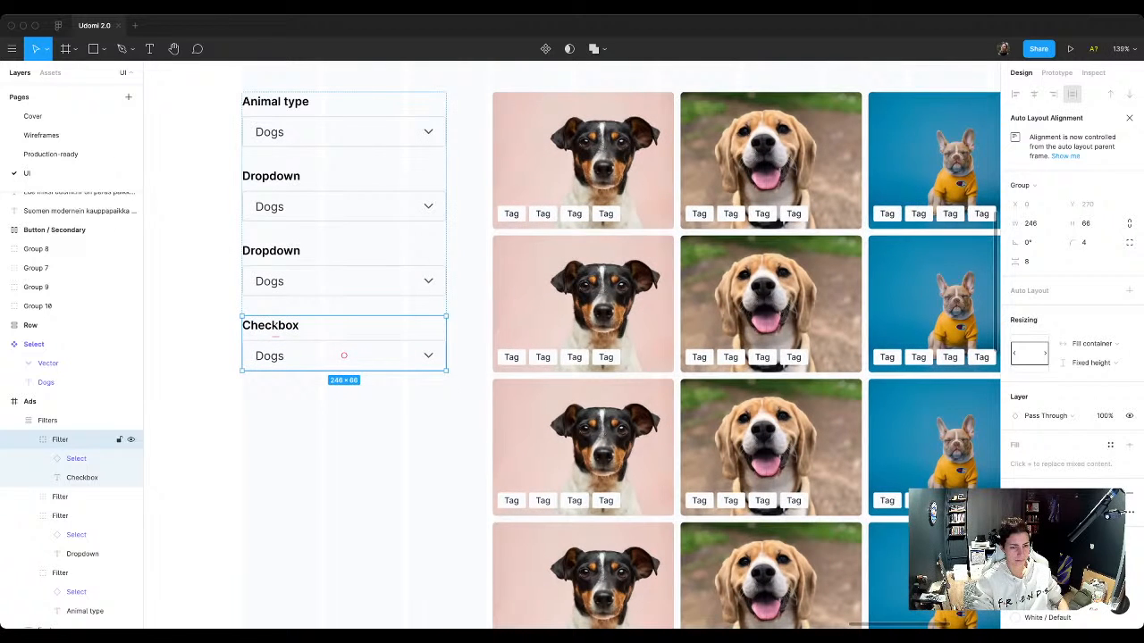
double_click(297, 351)
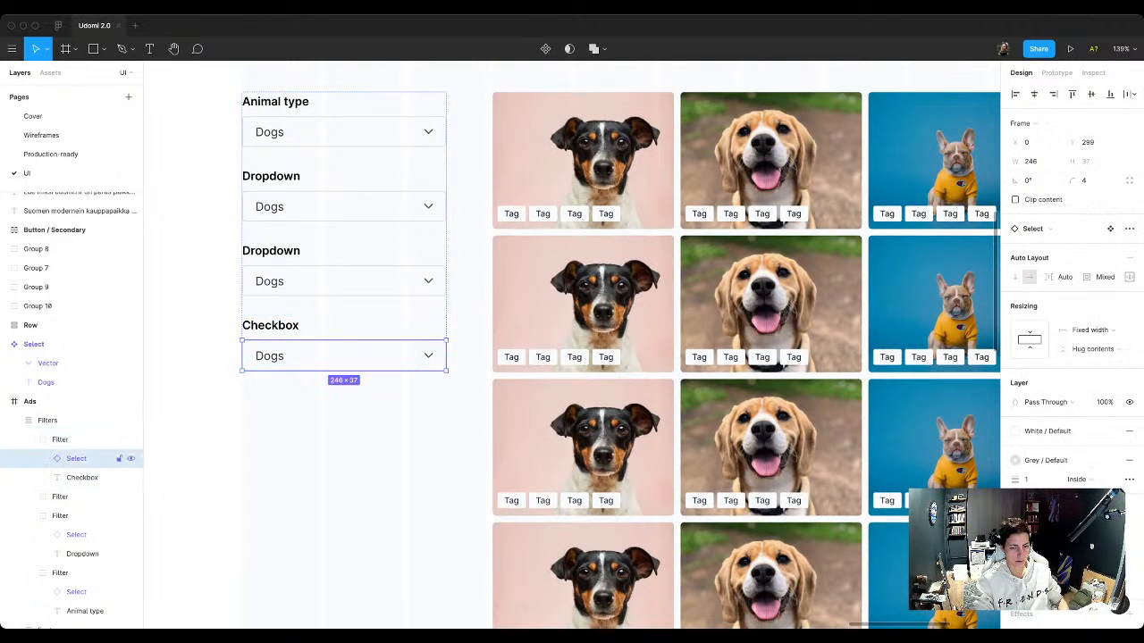
right_click(294, 353)
left_click(340, 482)
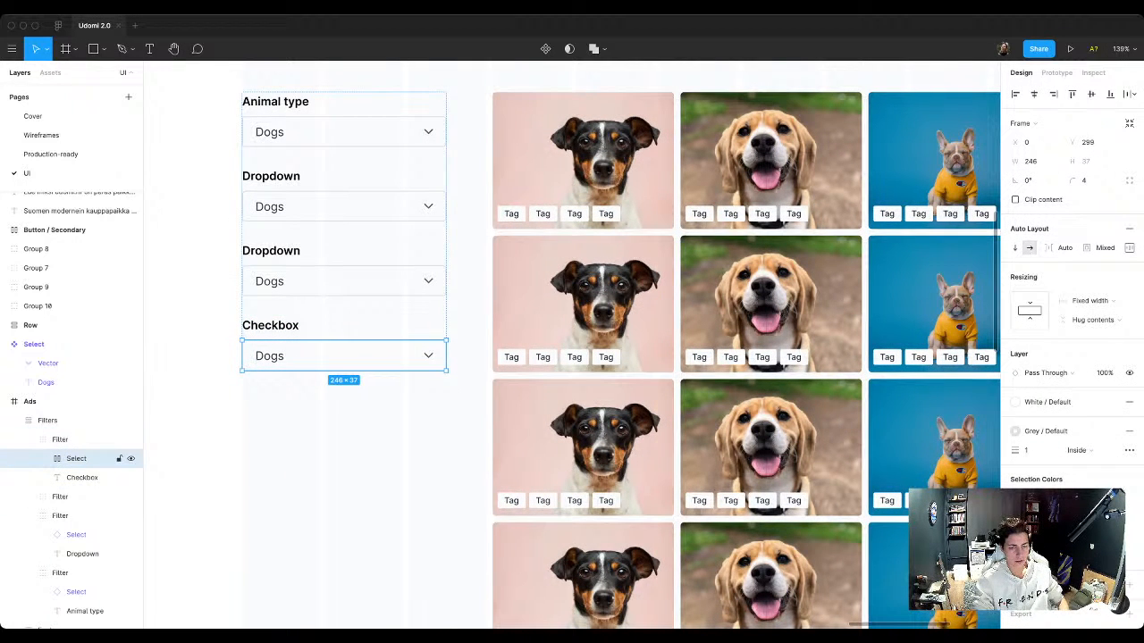
Step: Delete the chevron and the Dogs text from the detached Select under the Checkbox label
double_click(429, 355)
key("Delete")
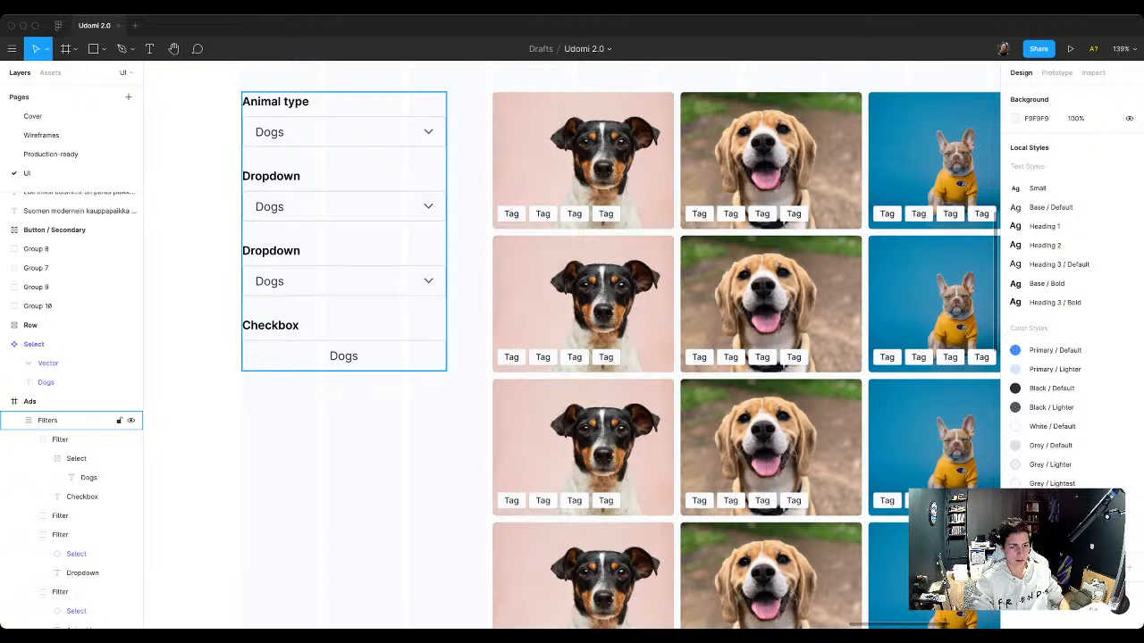
double_click(345, 355, "super")
key("Escape")
key("Delete")
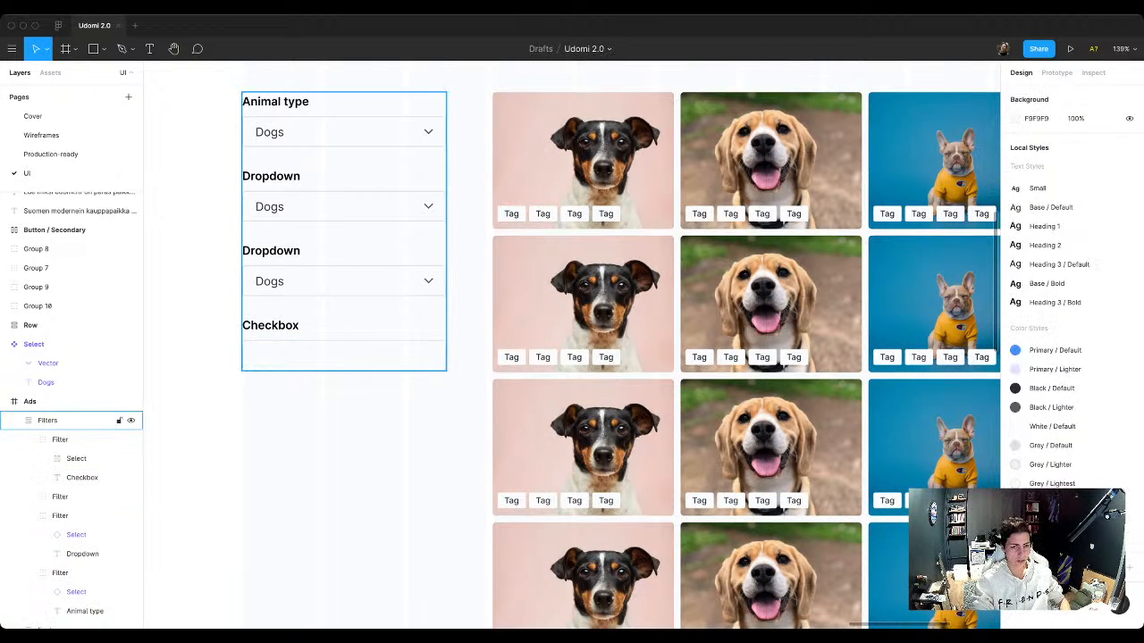
Step: Remove auto layout from the empty Select frame under Checkbox and set its size to 24 × 24
left_click(344, 355, "super")
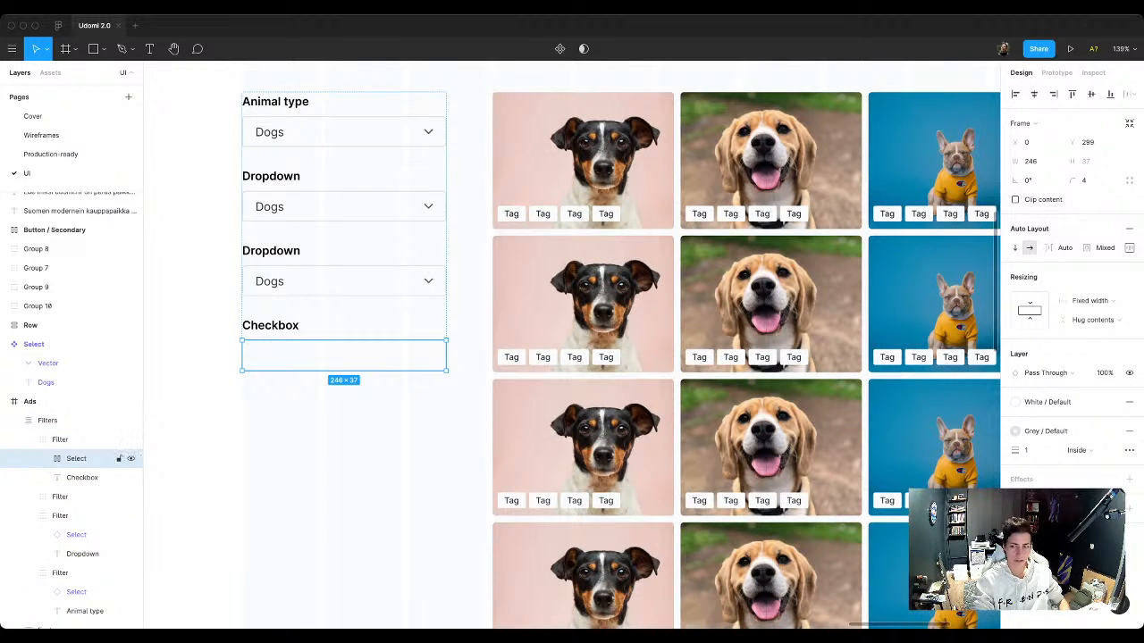
left_click(1129, 229)
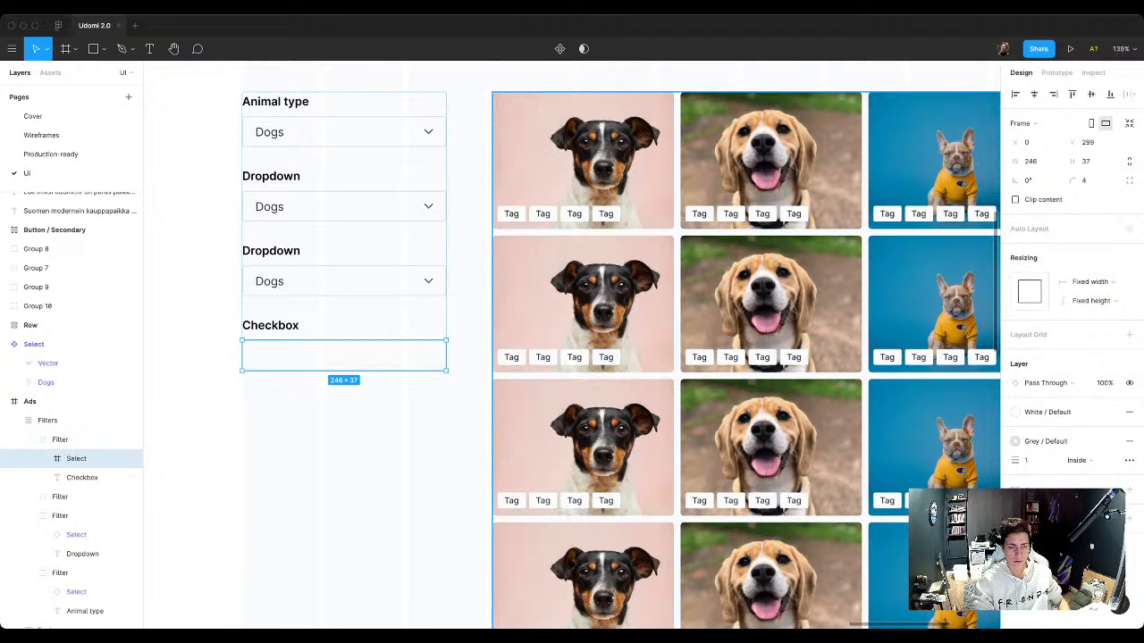
left_click(1088, 161)
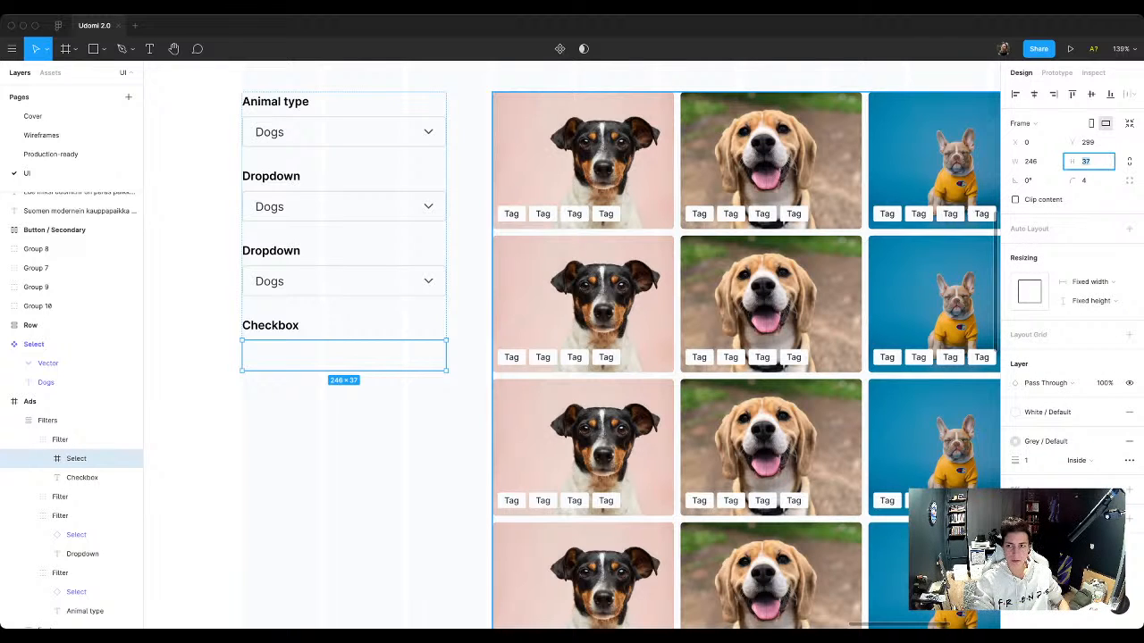
type("24")
left_click(1032, 162)
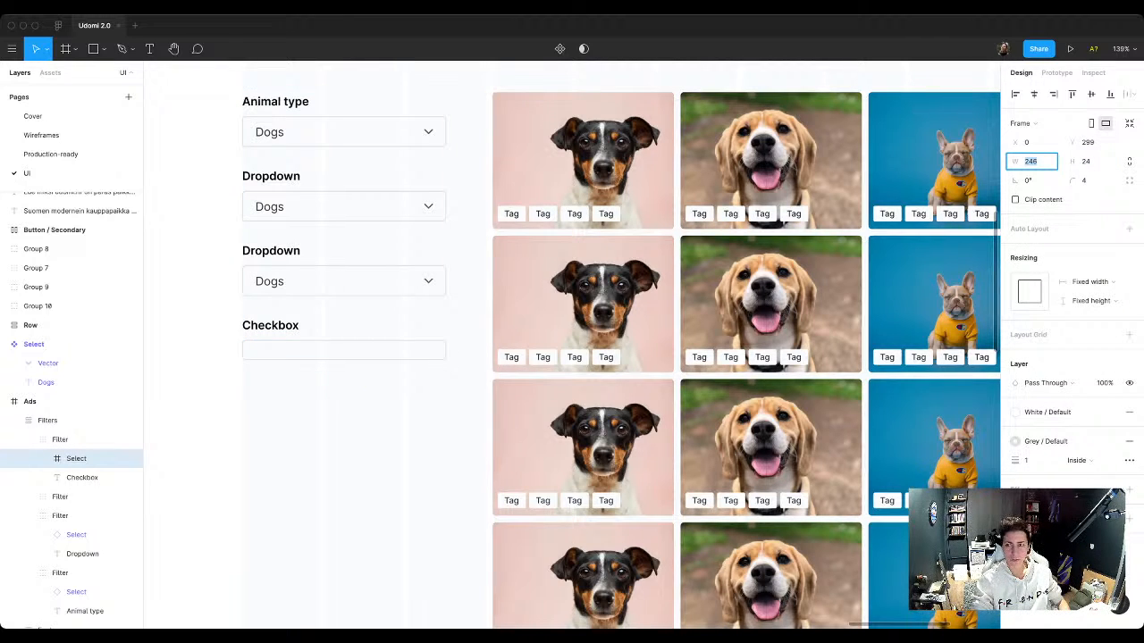
type("24")
key("Return")
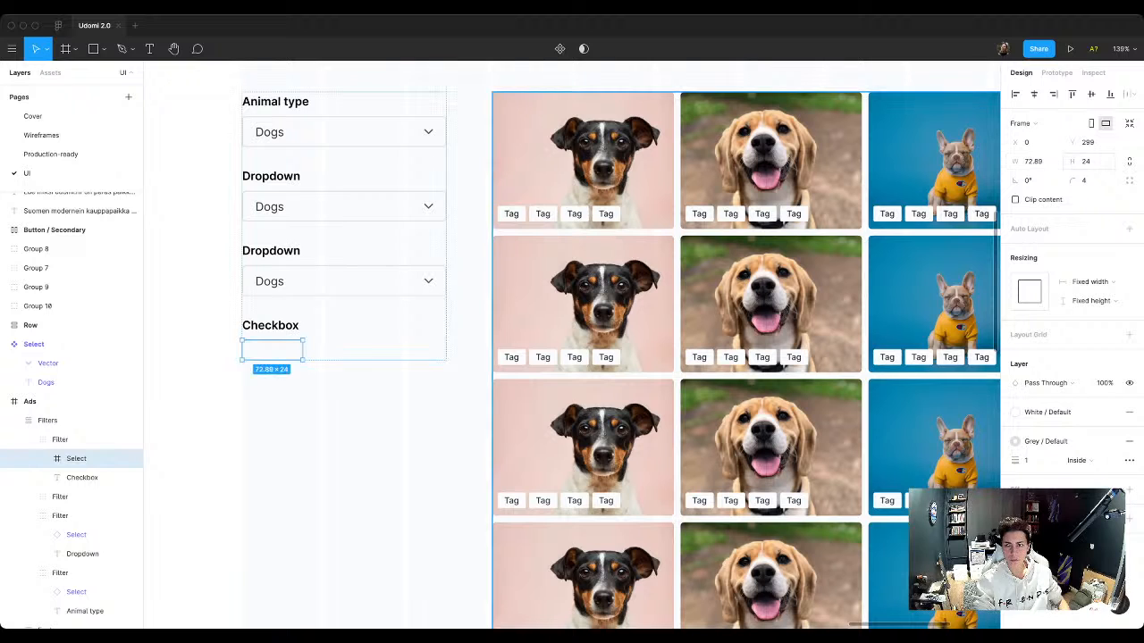
left_click(1033, 161)
type("24")
key("Return")
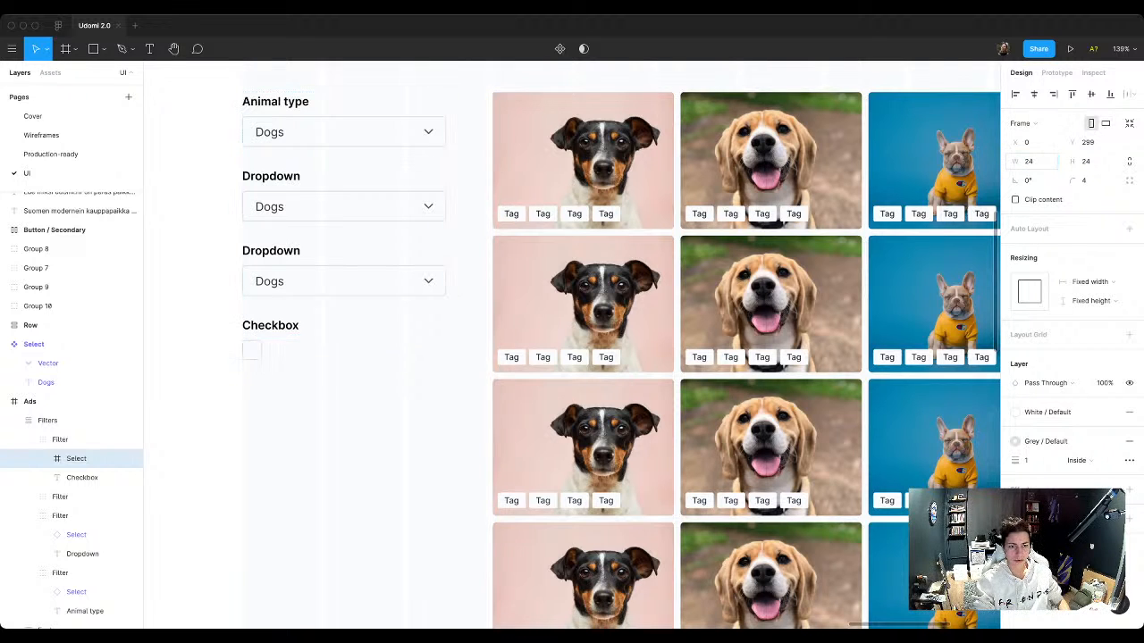
Step: Lock the proportions of the square under Checkbox and set its height to 16
scroll(260, 328, "up", 2)
key("shift+0")
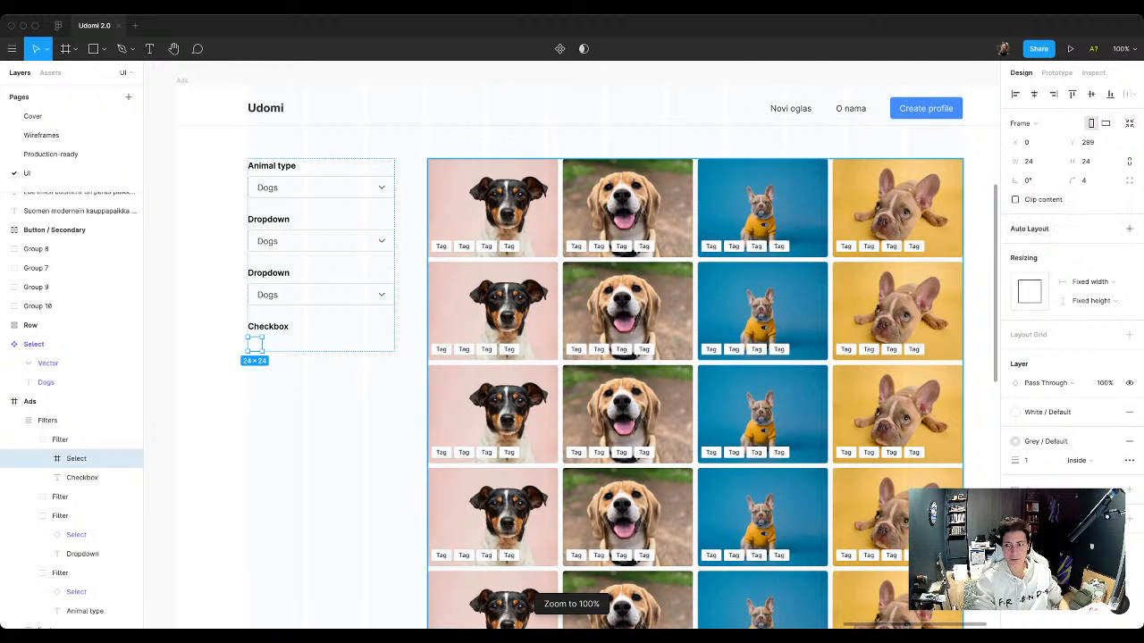
left_click(1129, 162)
left_click(1088, 161)
type("16")
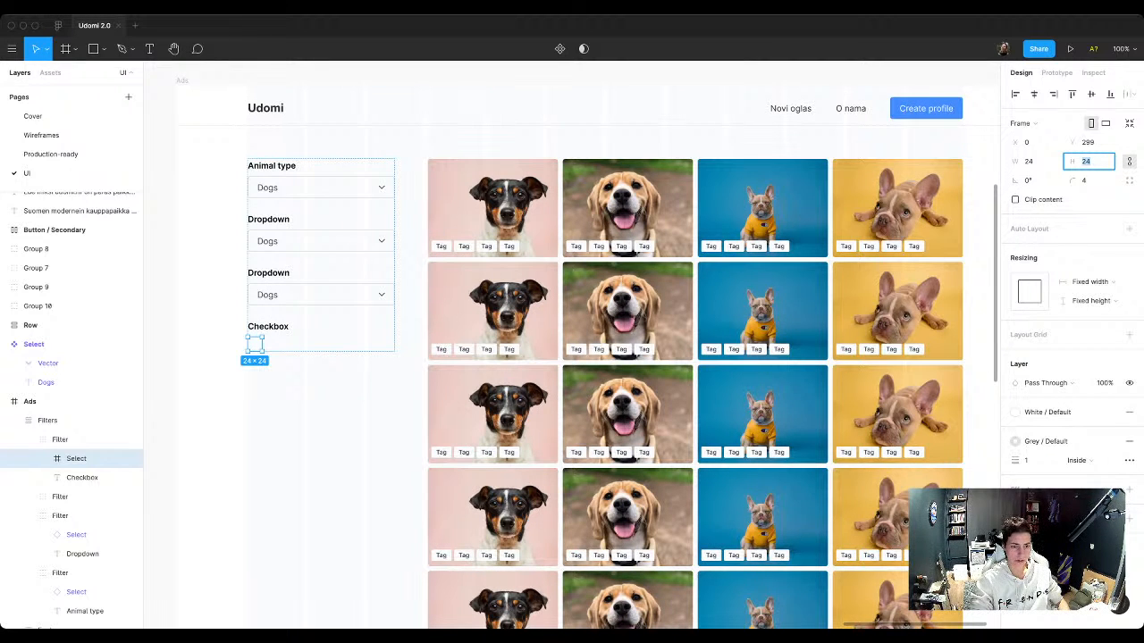
key("Return")
Step: Add a text layer reading Option for the checkbox square in the Filters column
scroll(260, 336, "up", 10)
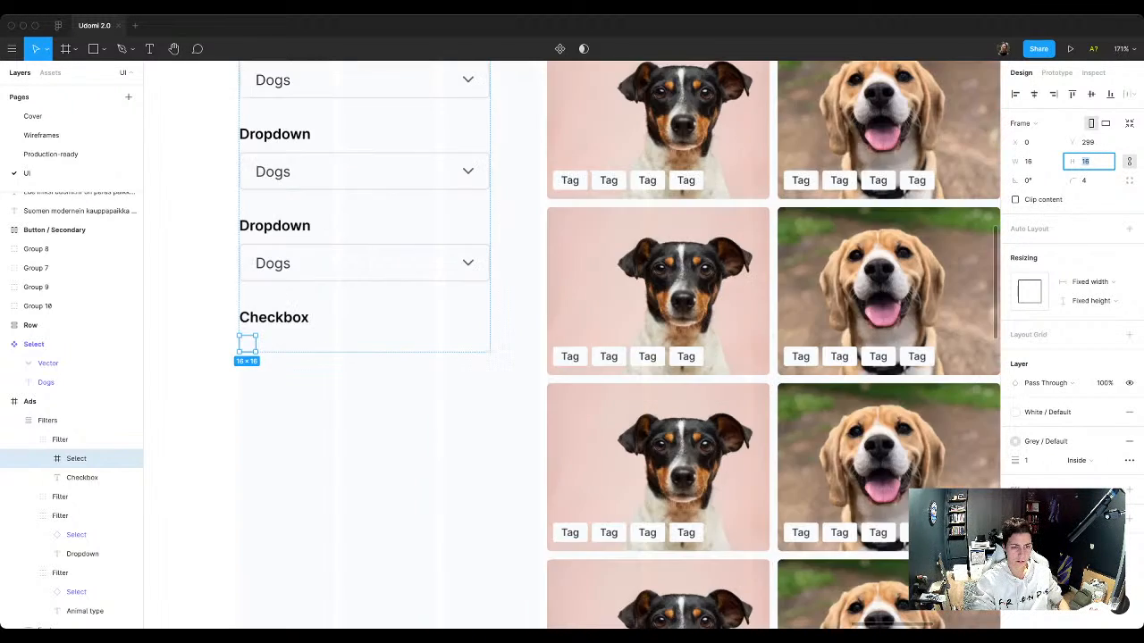
scroll(218, 357, "down", 3)
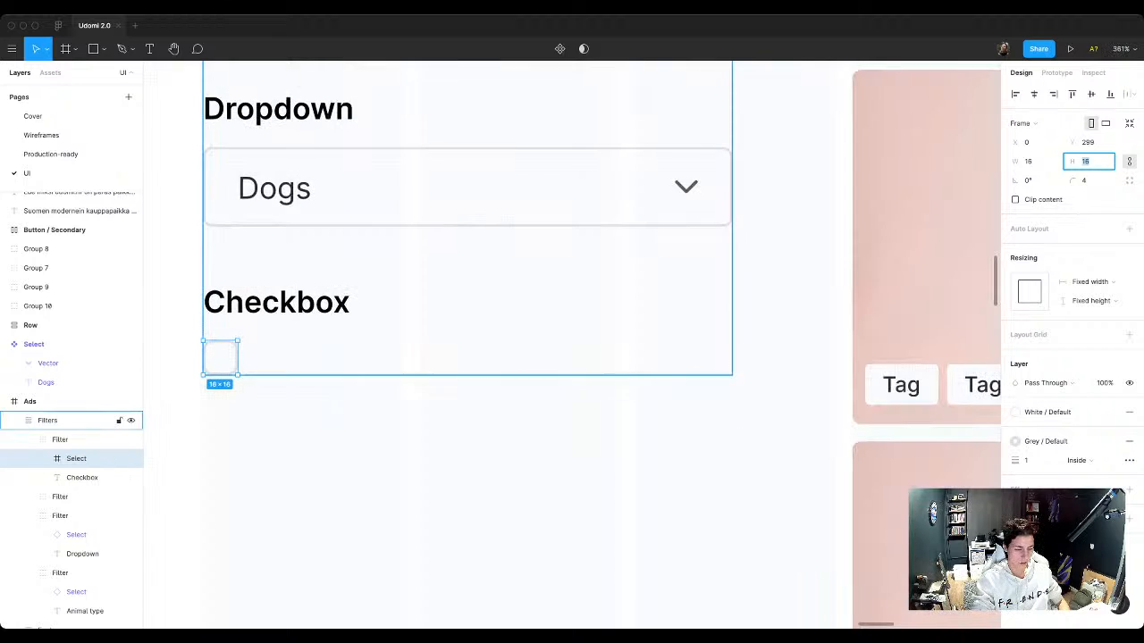
left_click(268, 357)
key("t")
left_click(259, 357)
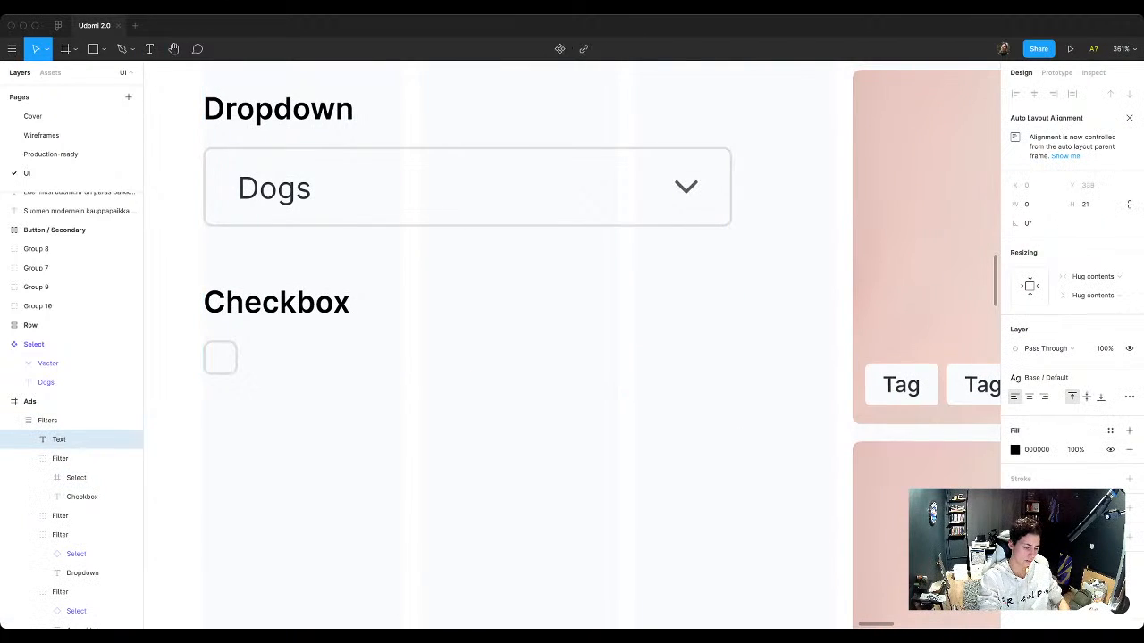
type("Option")
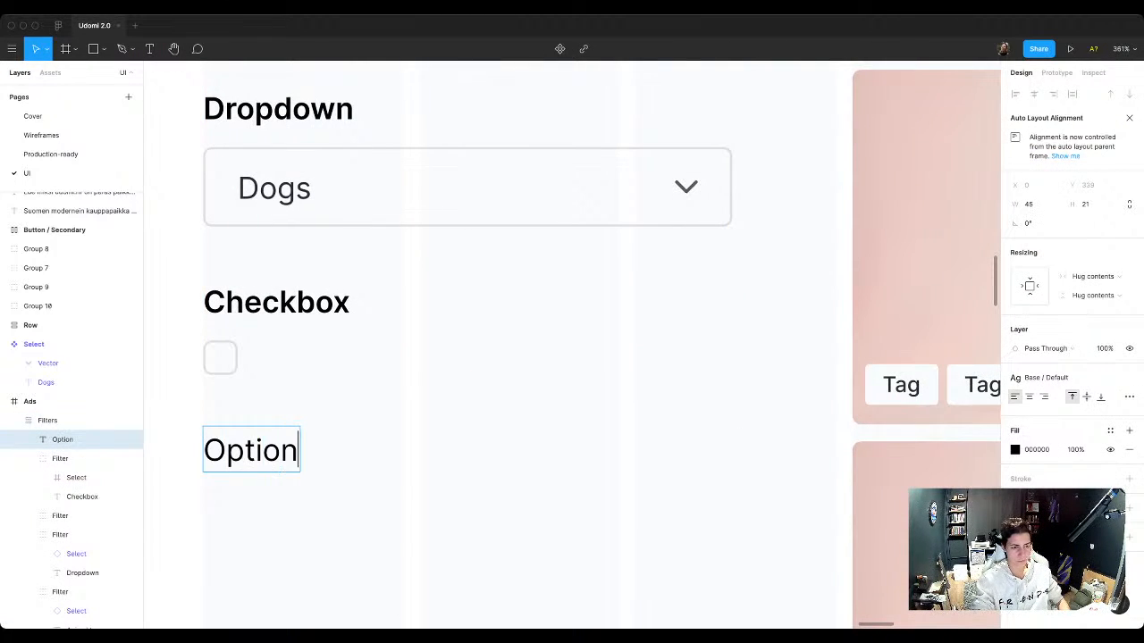
key("Escape")
Step: Try to wrap the Checkbox filter group and the Option text in an auto layout frame
left_click(60, 458, "shift")
key("shift+a")
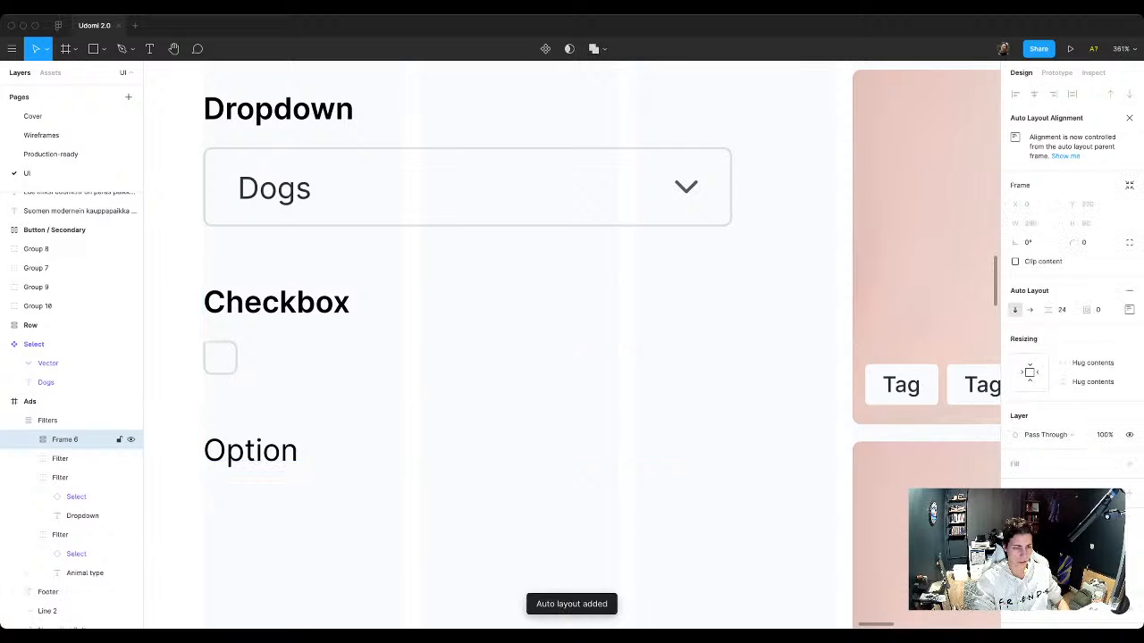
key("super+z")
Step: Undo the auto layout frame around the Checkbox filter and Option text, and cut the Option text from the Filters column
left_click(250, 450)
left_click_drag(250, 451, 263, 429)
left_click(77, 477, "super")
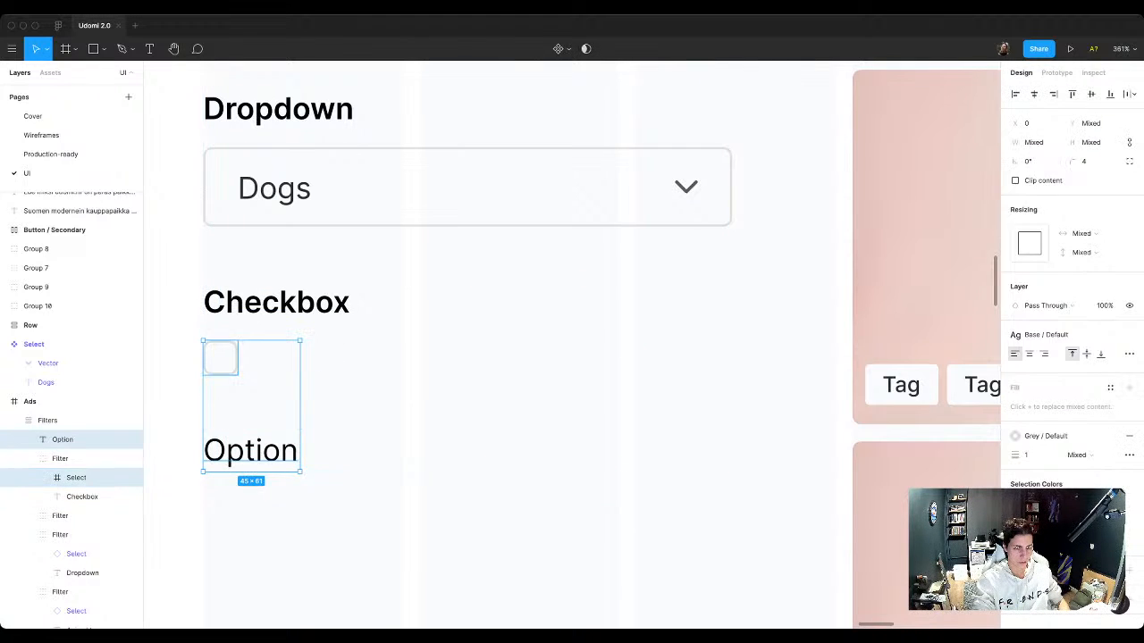
left_click(49, 421)
left_click(61, 458)
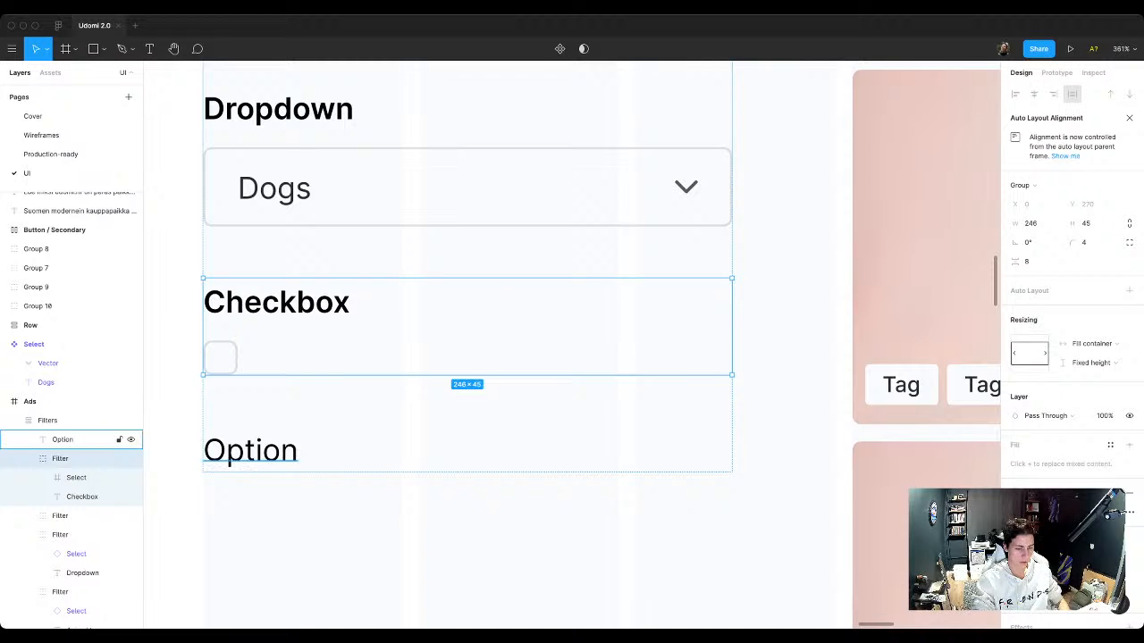
left_click(250, 451)
key("Delete")
Step: Try to paste the Option text into the checkbox square's frame in the Checkbox filter group
left_click(220, 357)
key("super+v")
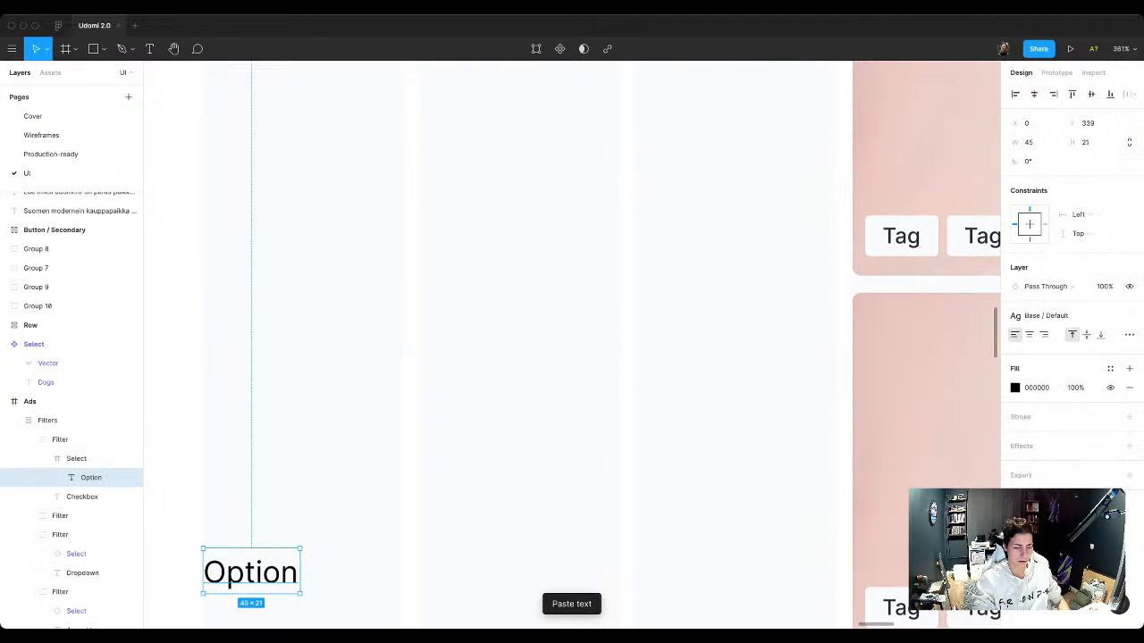
key("super+z")
scroll(250, 363, "down", 5)
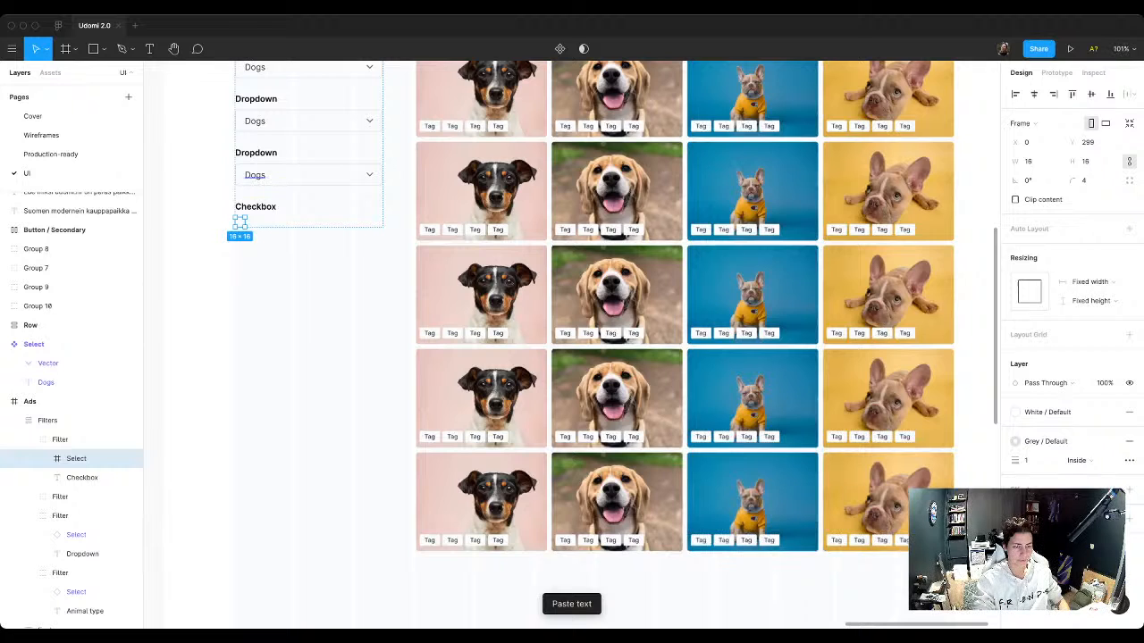
scroll(251, 182, "up", 6)
scroll(228, 223, "down", 3)
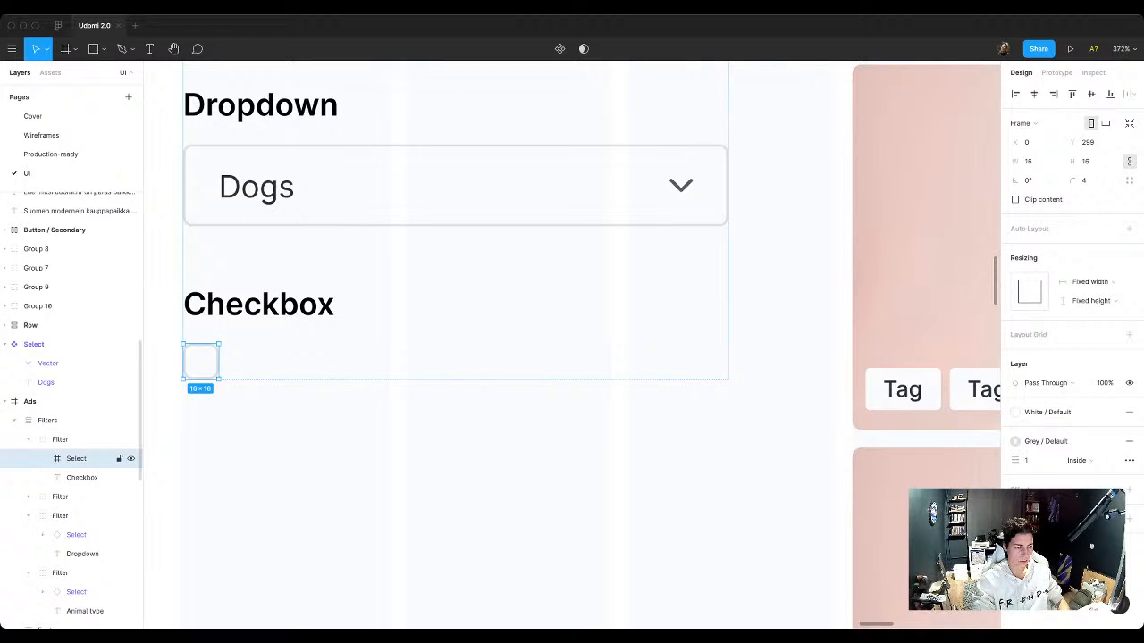
key("super+v")
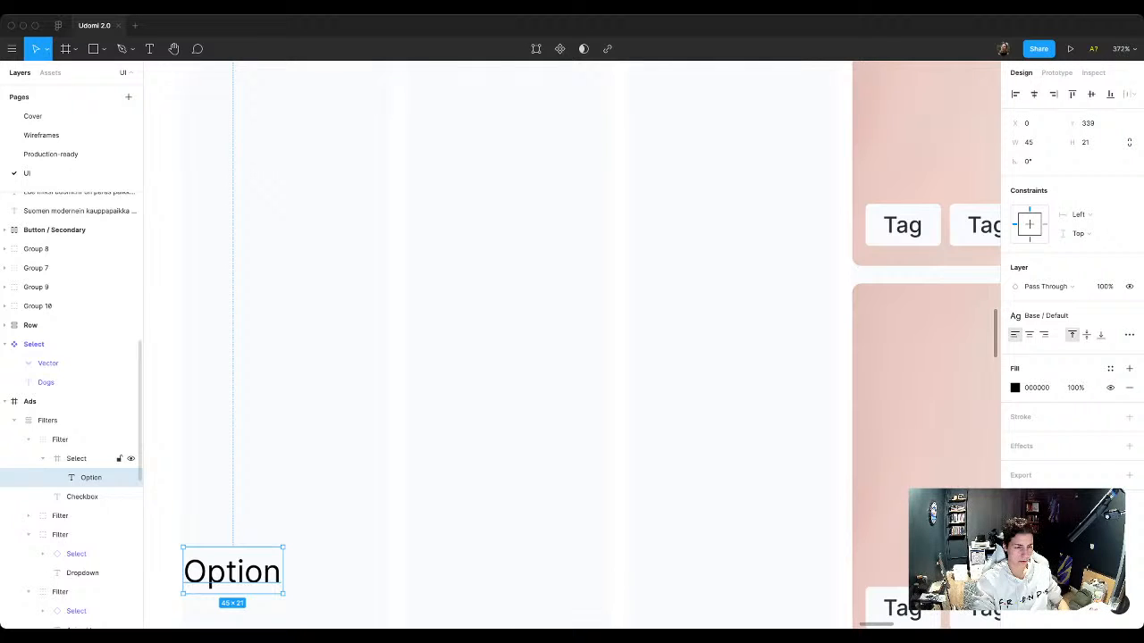
key("super+z")
scroll(326, 221, "down", 5)
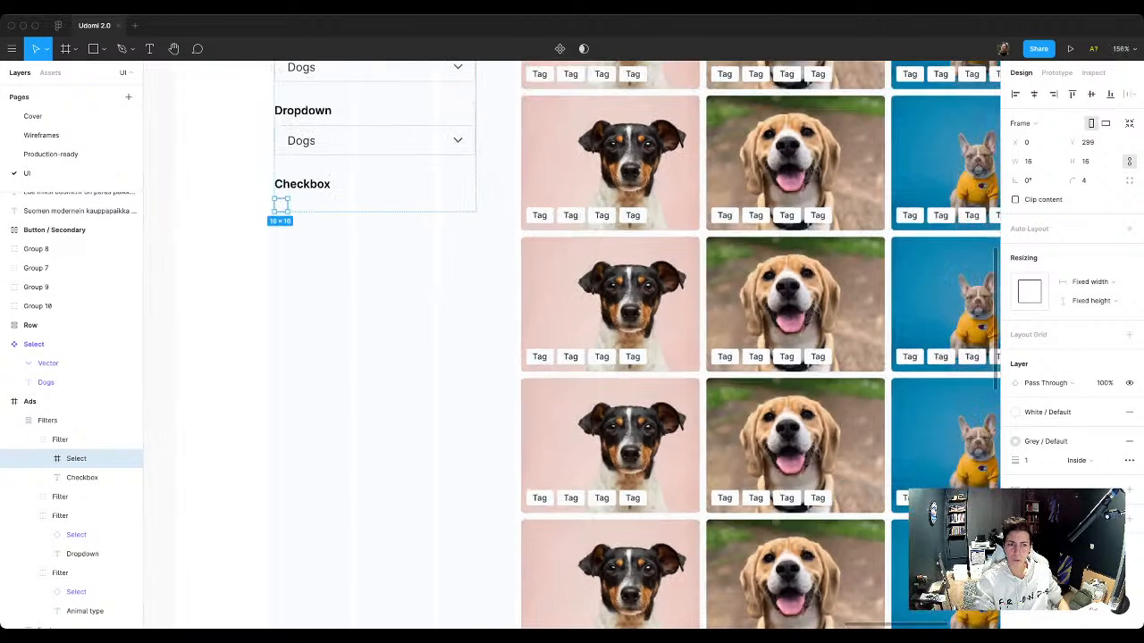
scroll(259, 174, "up", 5)
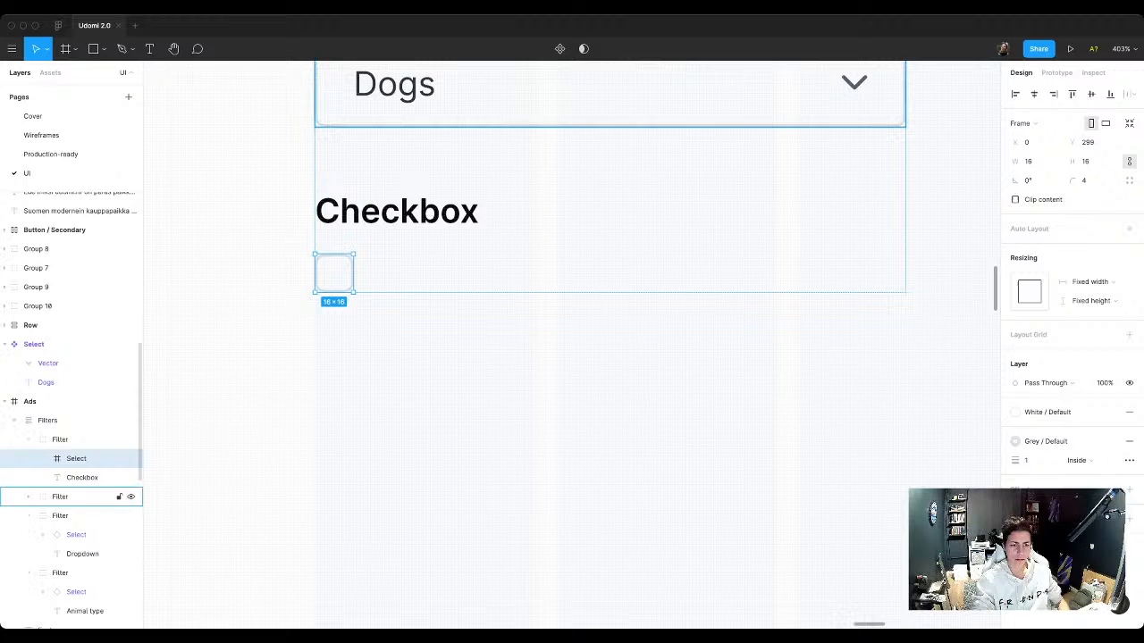
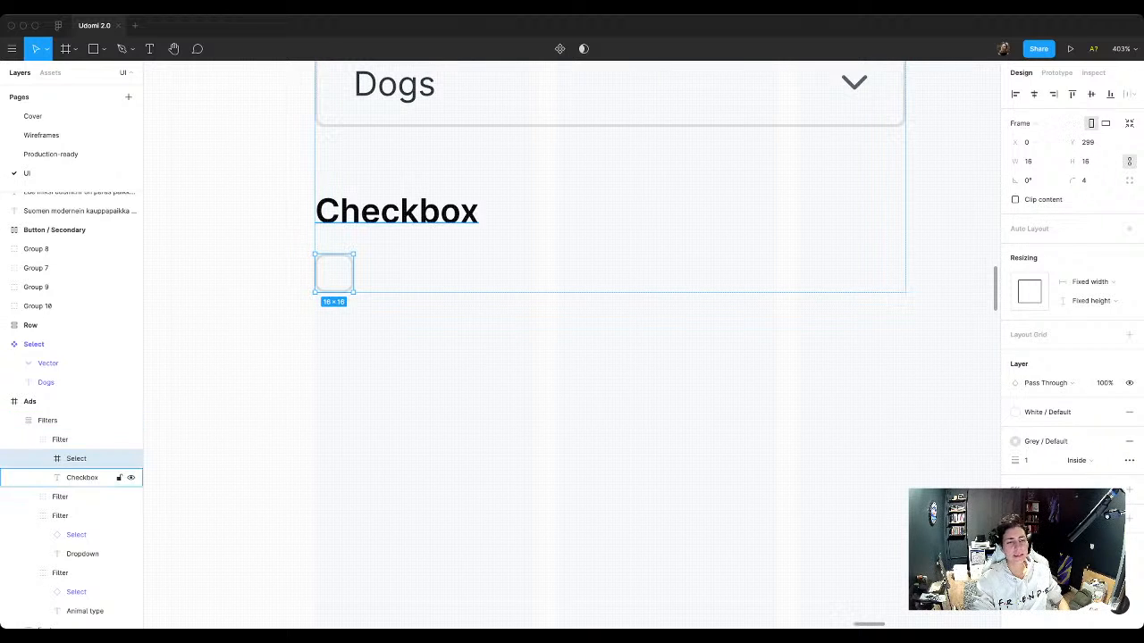
Step: Paste the Option text into the Filters column and move it into the Checkbox filter group
left_click(61, 440)
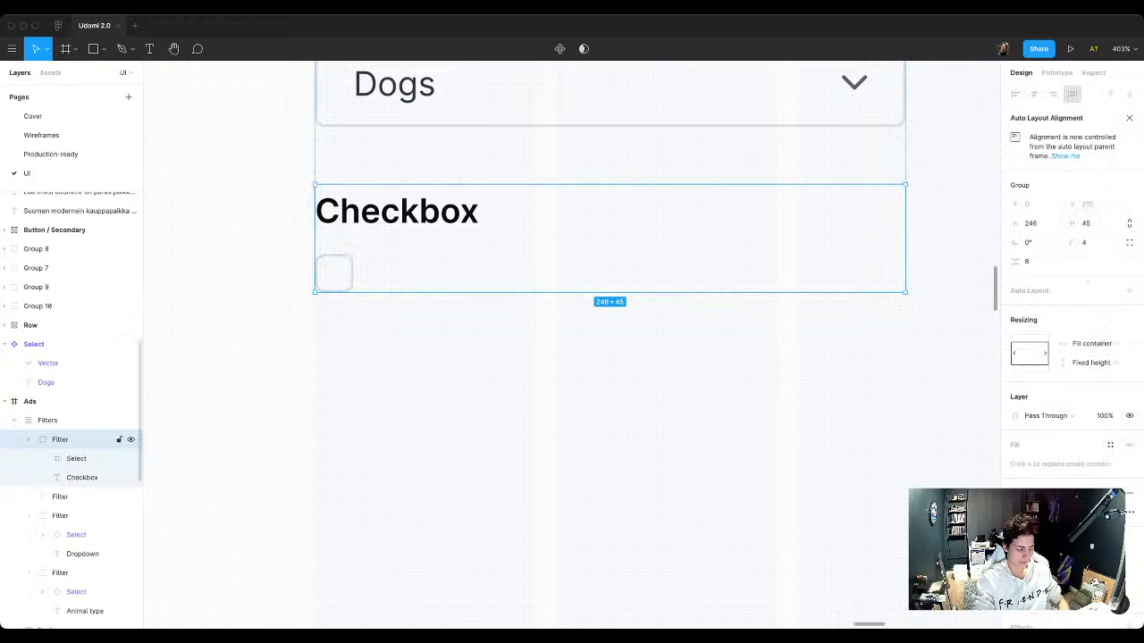
key("ctrl+v")
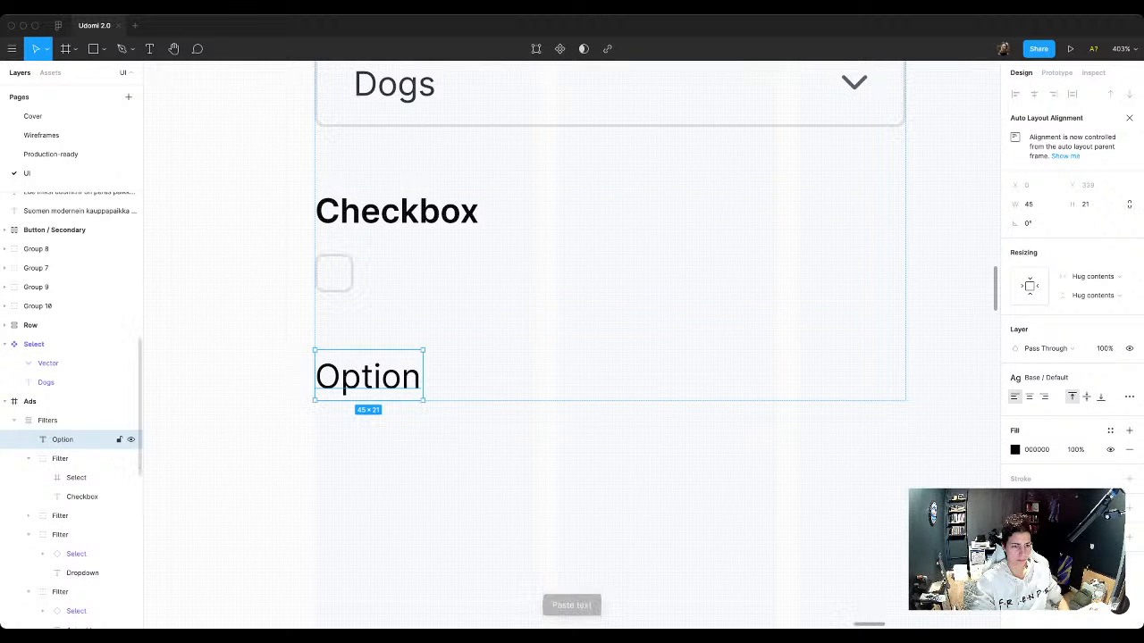
left_click_drag(62, 439, 64, 461)
Step: Wrap the checkbox square and Option text in a horizontal auto layout with spacing 8 and vertically centred items
left_click(76, 478, "shift")
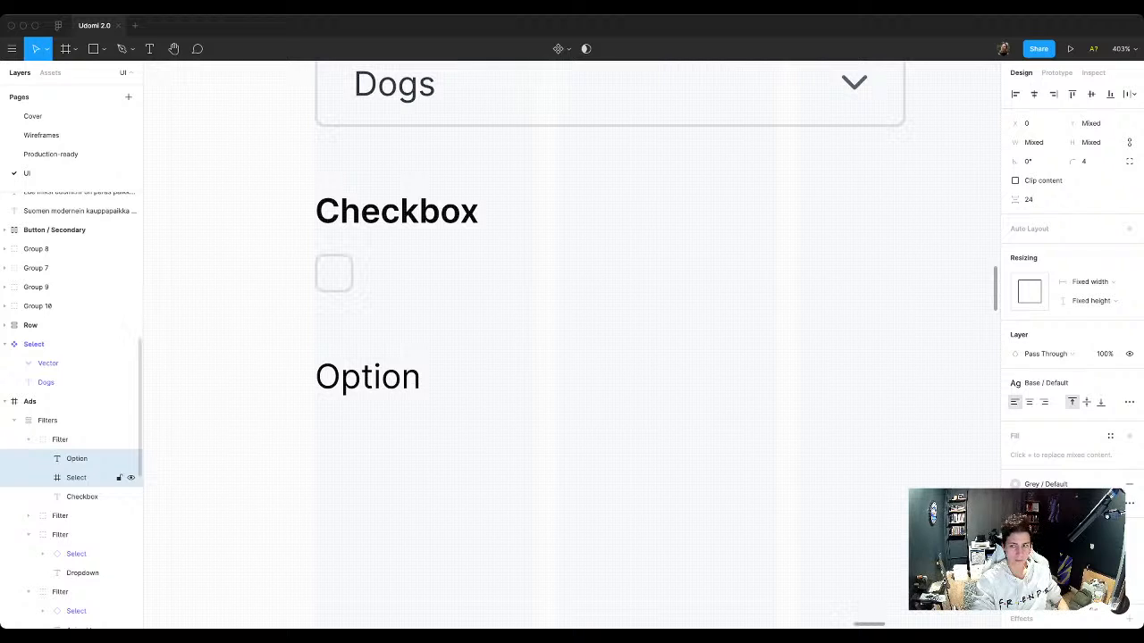
key("shift+a")
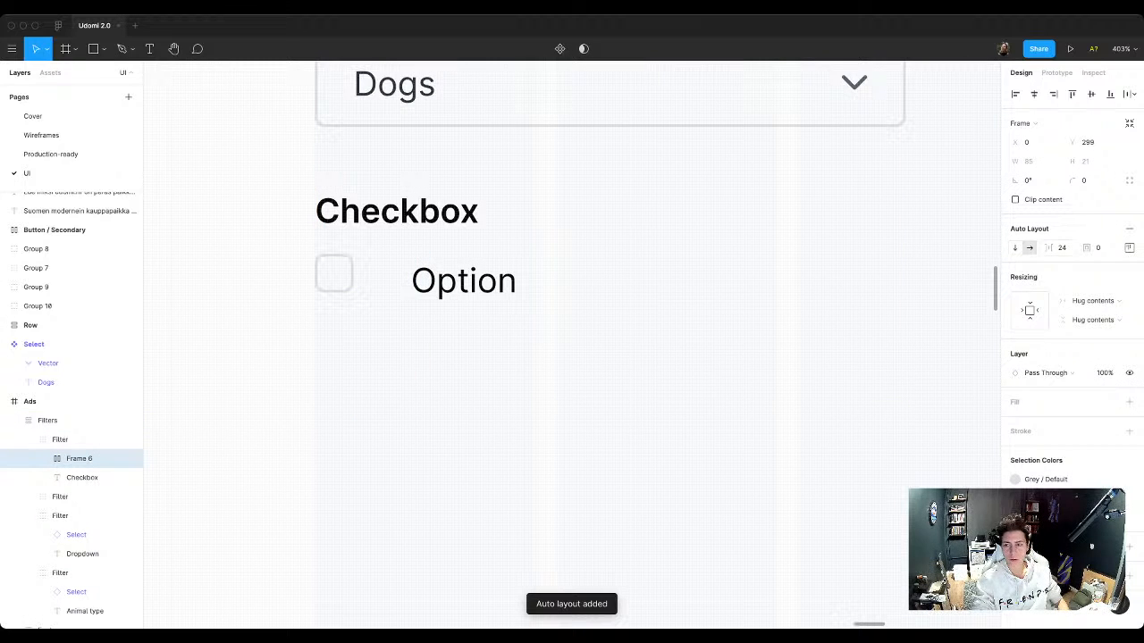
left_click(1062, 247)
type("8")
key("Return")
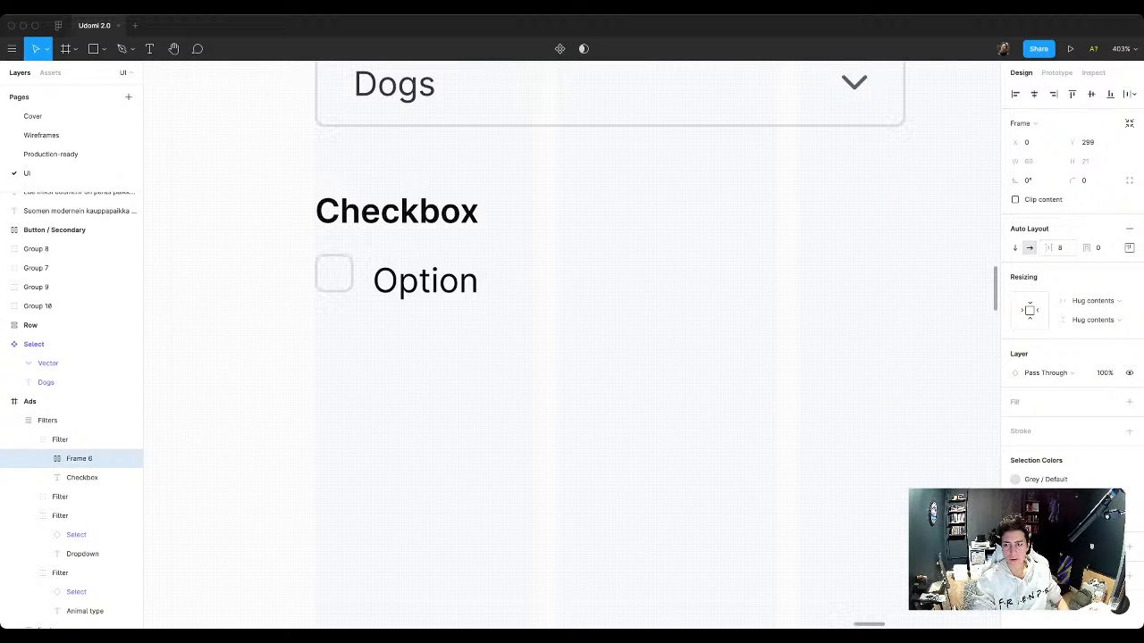
left_click(1129, 248)
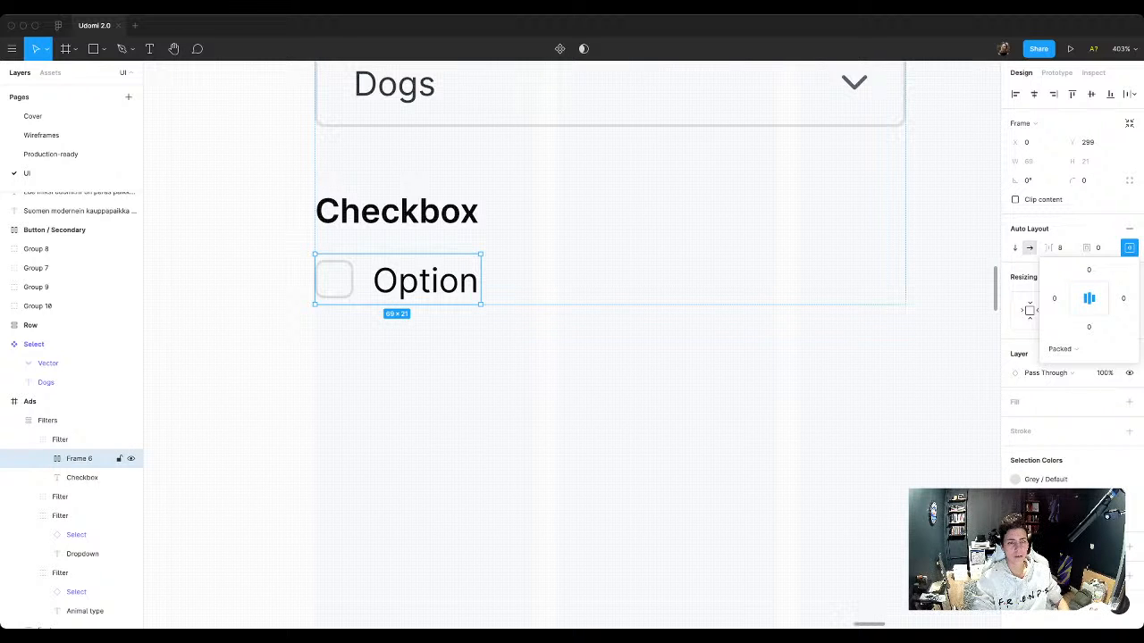
left_click(361, 334)
scroll(362, 330, "down", 10)
scroll(415, 273, "up", 5)
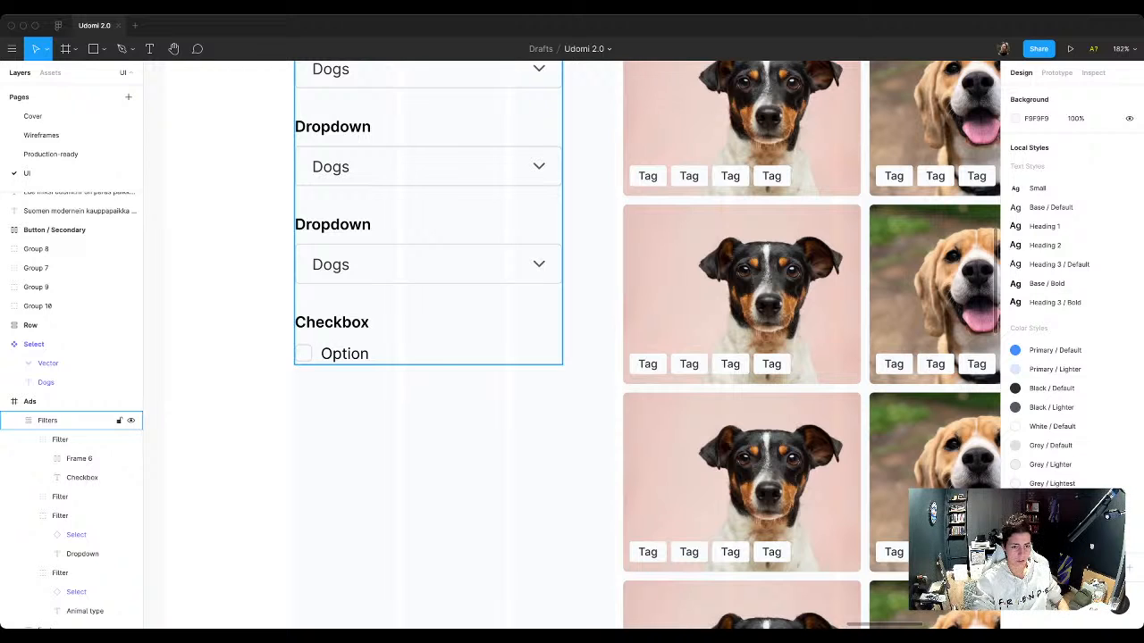
Step: Rename the auto layout frame holding the square and Option text as Checkbox
double_click(345, 354)
double_click(345, 354)
double_click(345, 354)
left_click(361, 404)
double_click(345, 352)
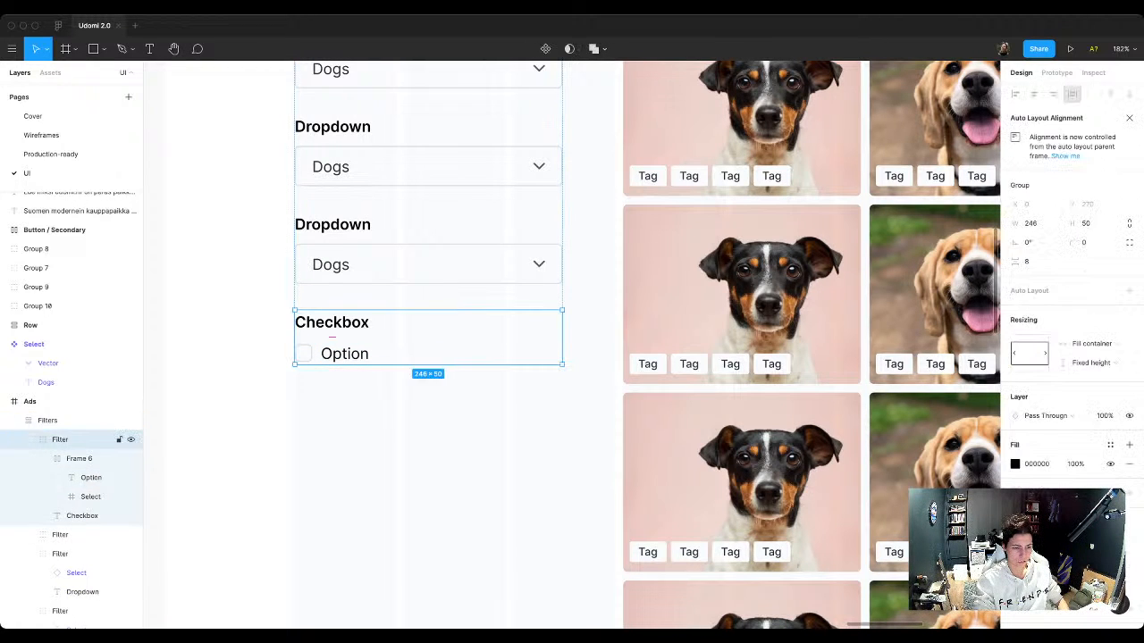
left_click(79, 458)
double_click(78, 459)
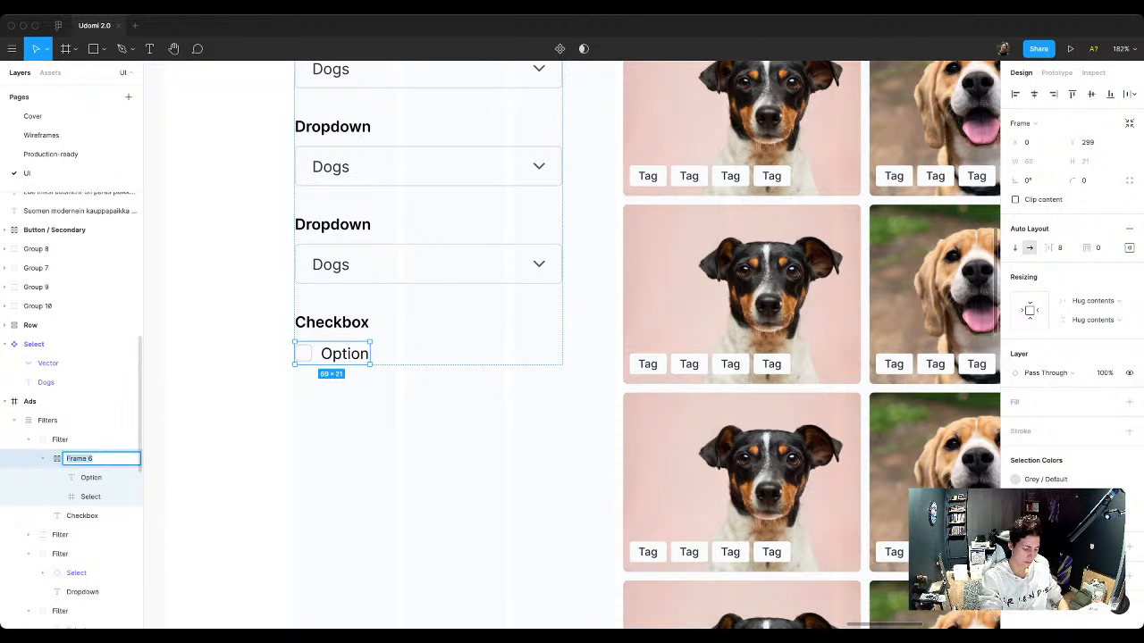
type("Checkbox")
key("Return")
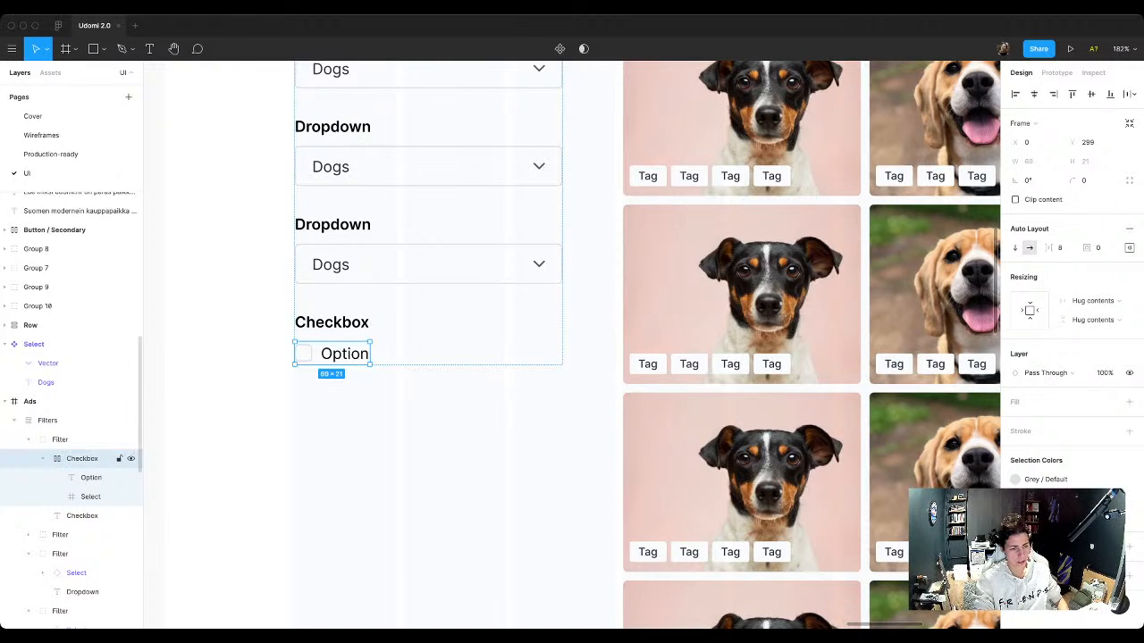
Step: Duplicate the Checkbox option row twice and wrap all three rows in a vertical auto layout frame
left_click(43, 458)
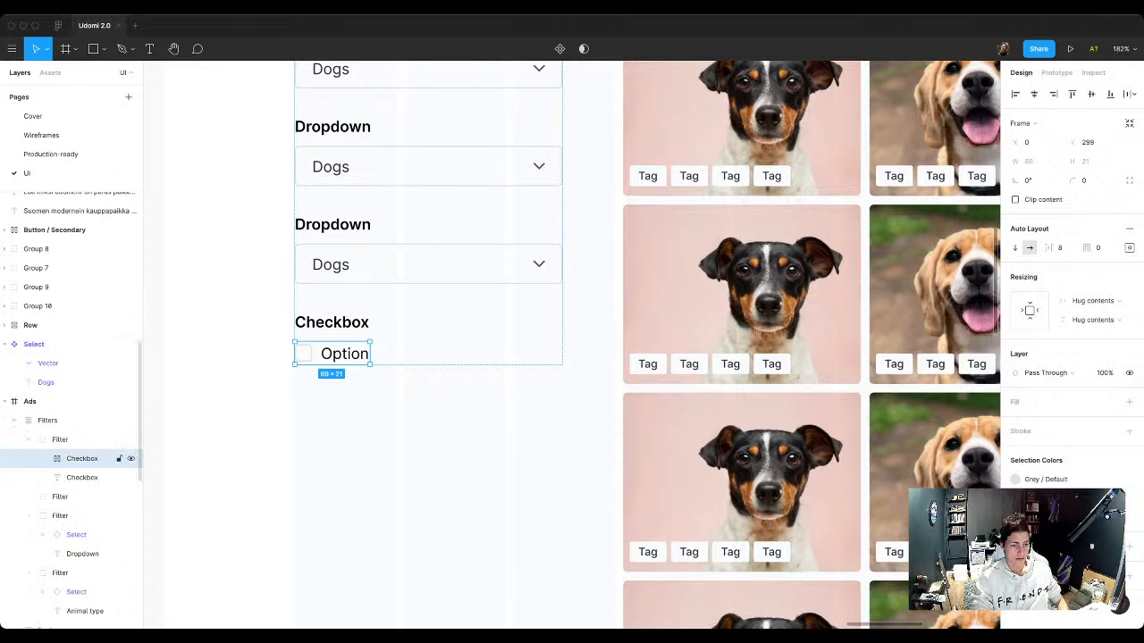
key("ctrl+d")
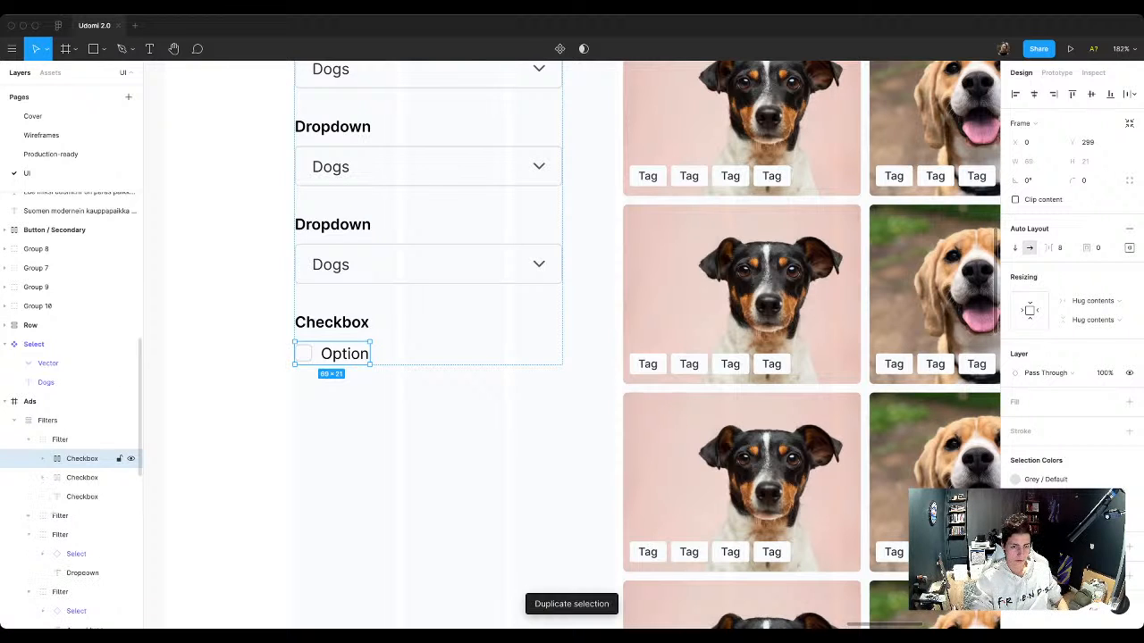
left_click(82, 497, "shift")
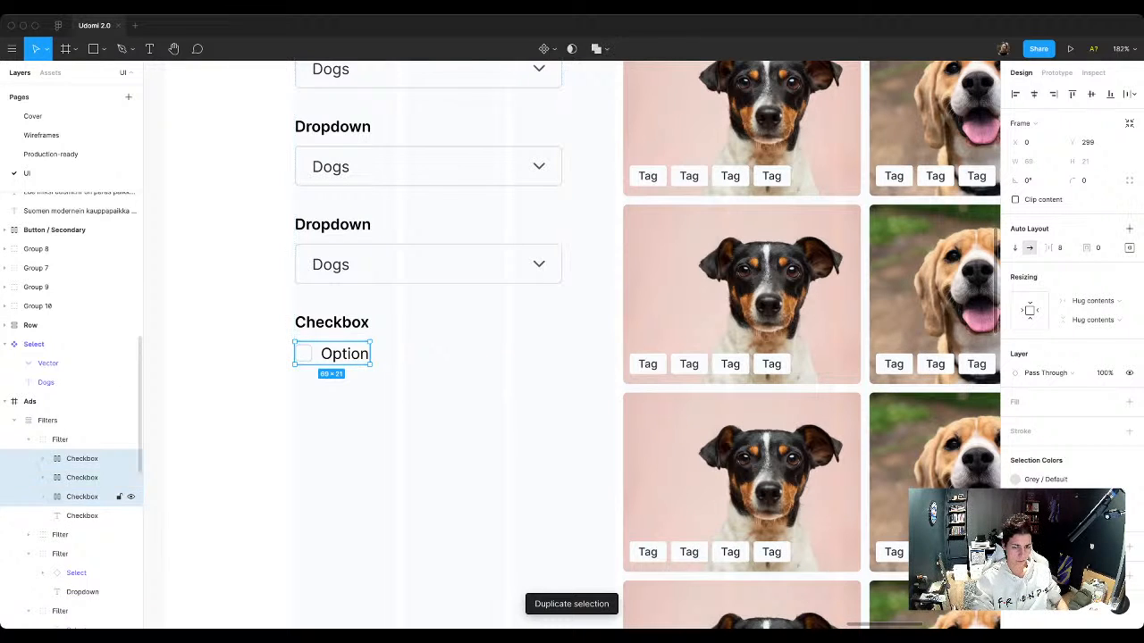
key("shift+a")
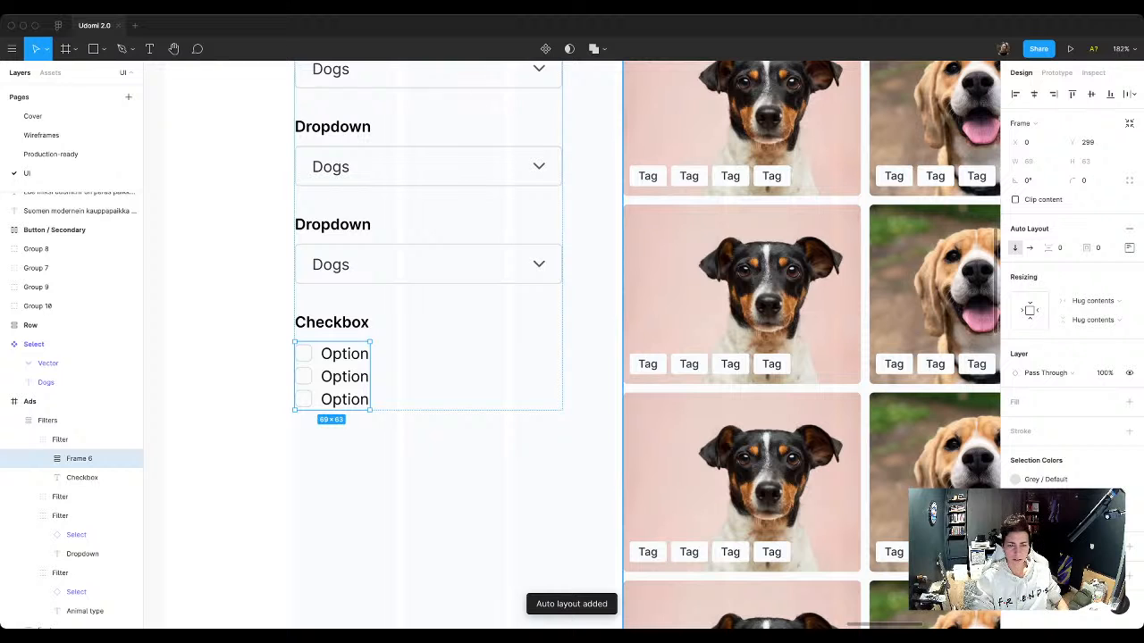
Step: Rename the frame of three option rows as Checkboxes and set its item spacing to 8
key("ctrl+r")
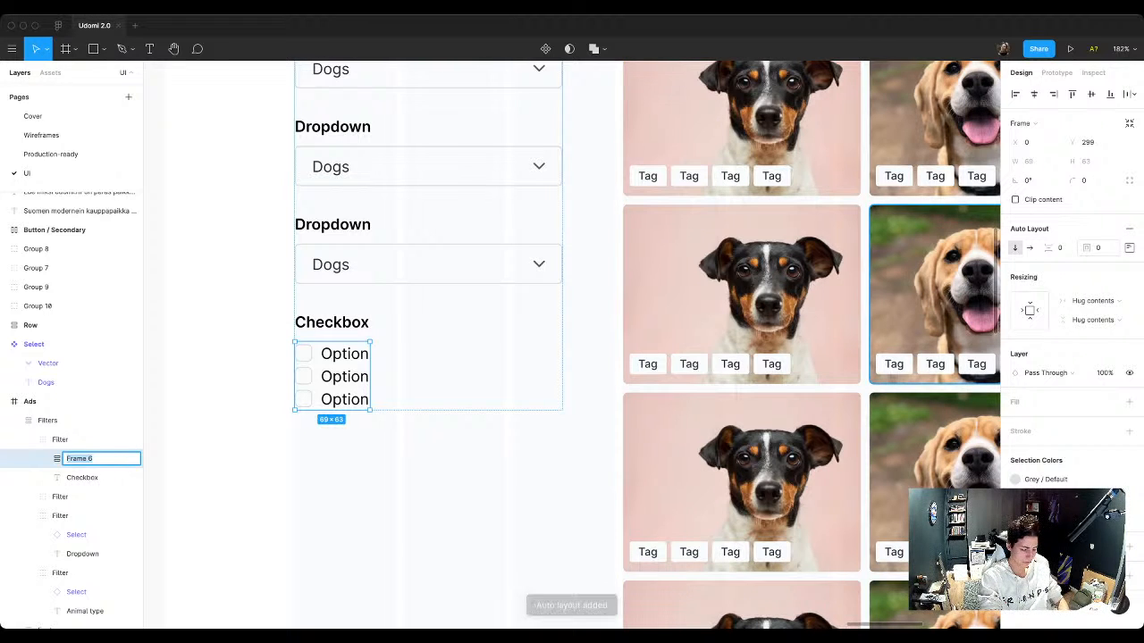
type("Checkbox")
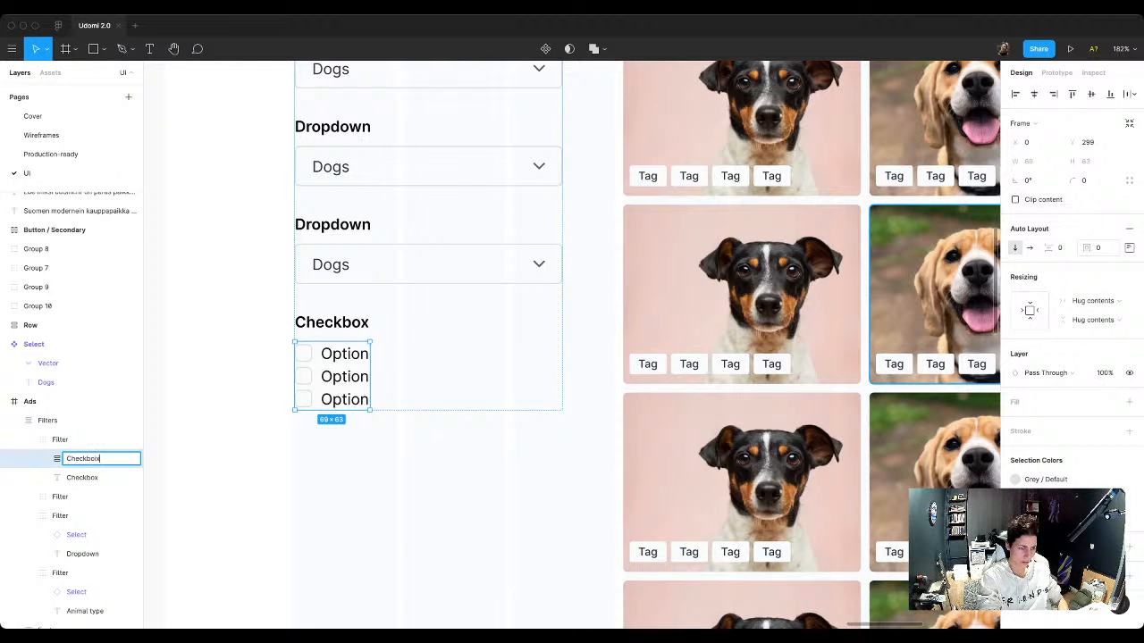
type("oxes")
key("Return")
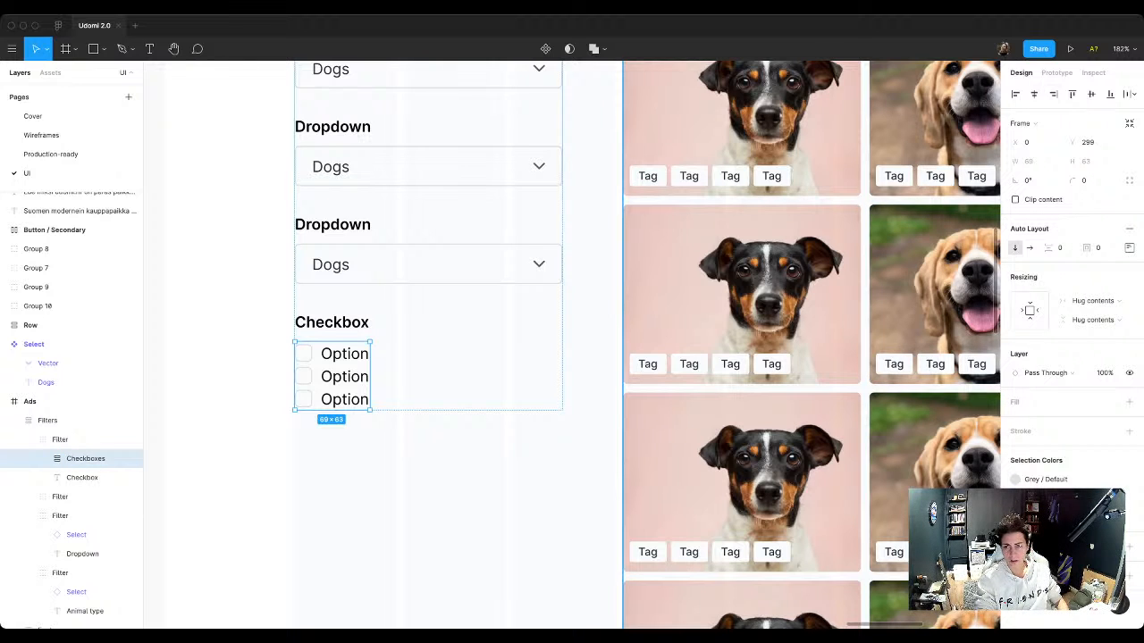
left_click(1061, 248)
type("8")
key("Return")
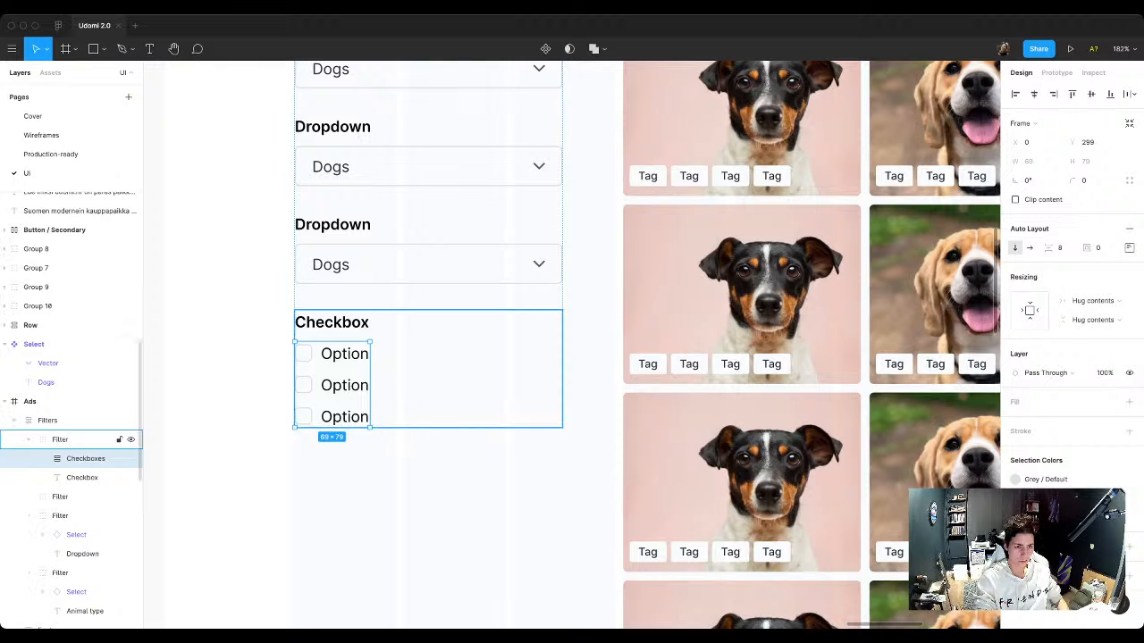
Step: Duplicate the Checkbox filter group, with its heading and three options, in the Filters column
left_click(61, 439)
left_click(82, 478)
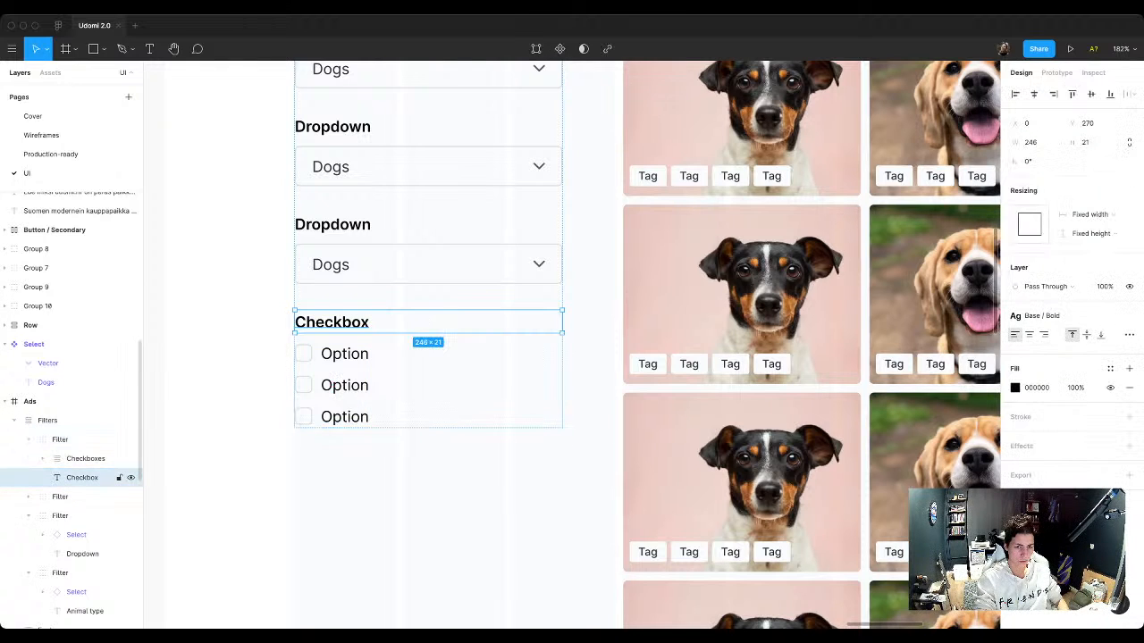
scroll(338, 468, "down", 3)
left_click(338, 468)
scroll(361, 480, "down", 3)
double_click(340, 426)
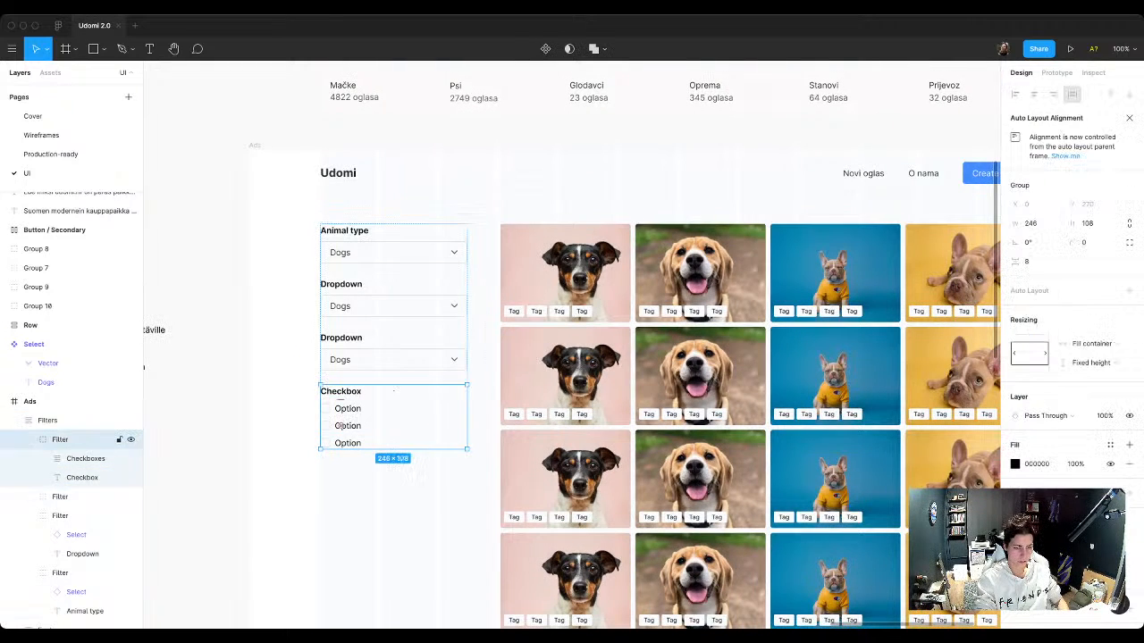
key("ctrl+d")
key("Escape")
scroll(340, 426, "down", 2)
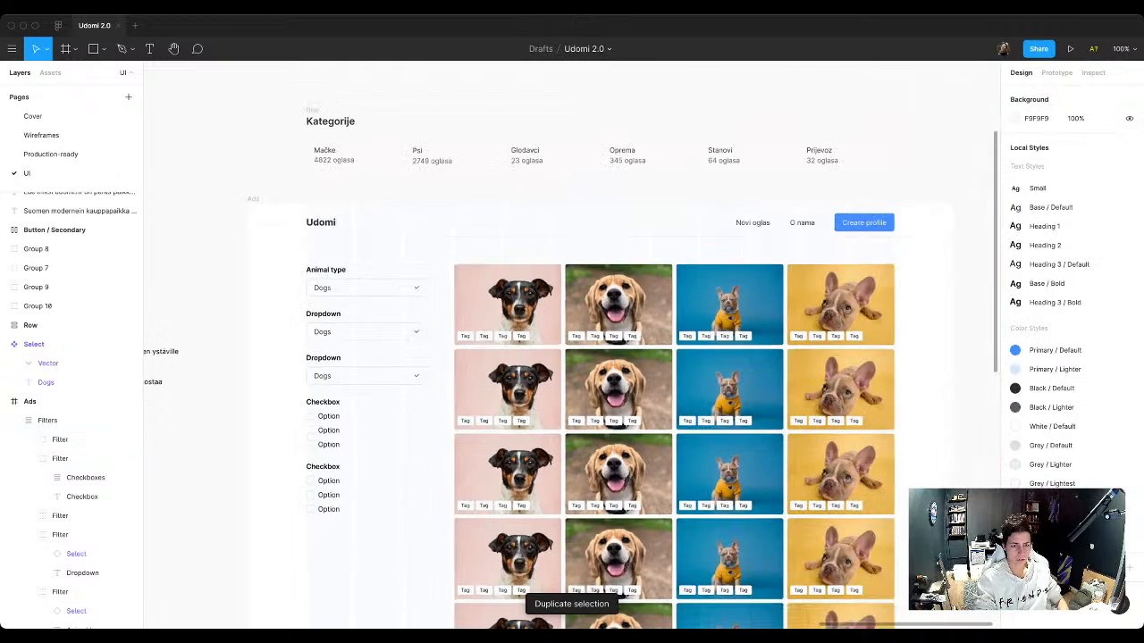
Step: Add a third Checkbox filter group to the Filters column by duplicating the last one
left_click(54, 420)
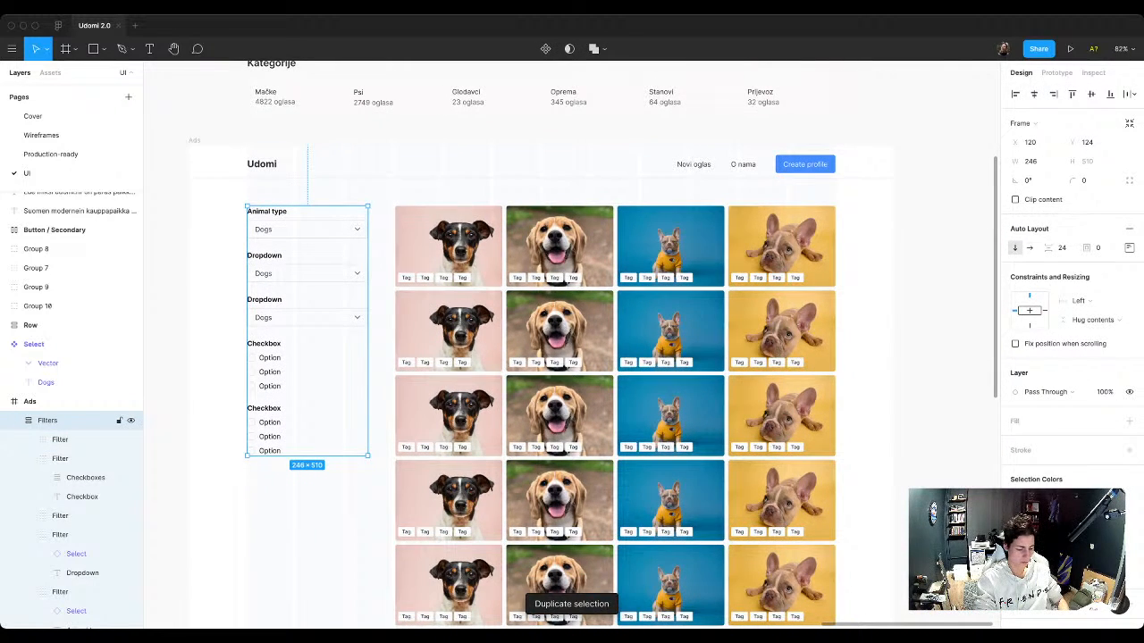
double_click(279, 436)
key("super+d")
left_click(205, 464)
scroll(205, 464, "down", 2)
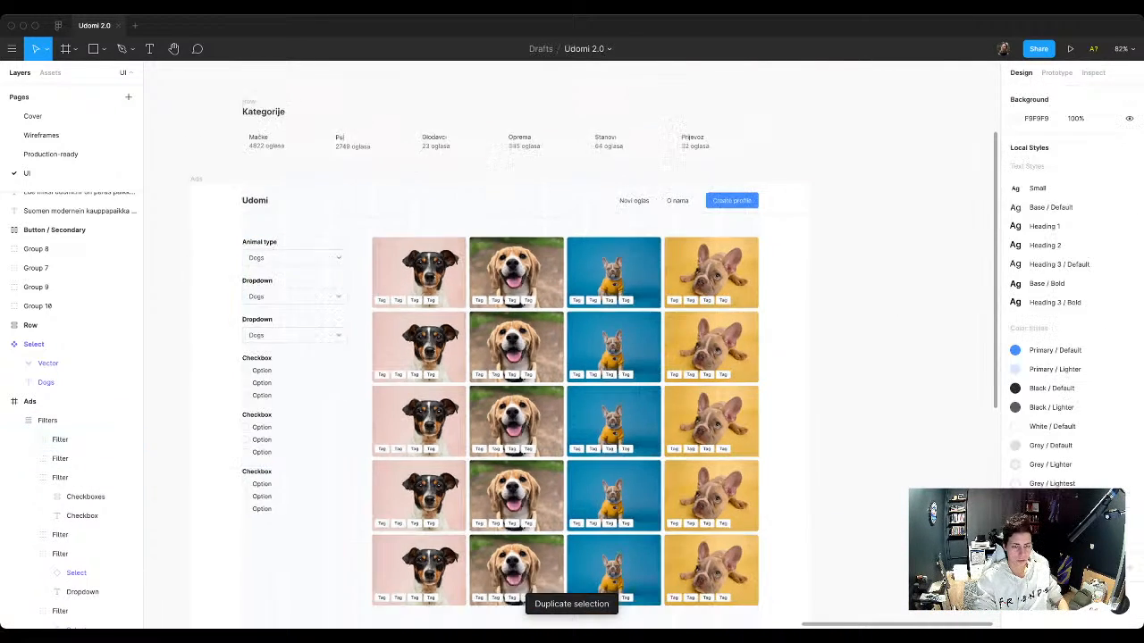
scroll(217, 442, "down", 1)
scroll(217, 447, "left", 1)
scroll(223, 483, "up", 1)
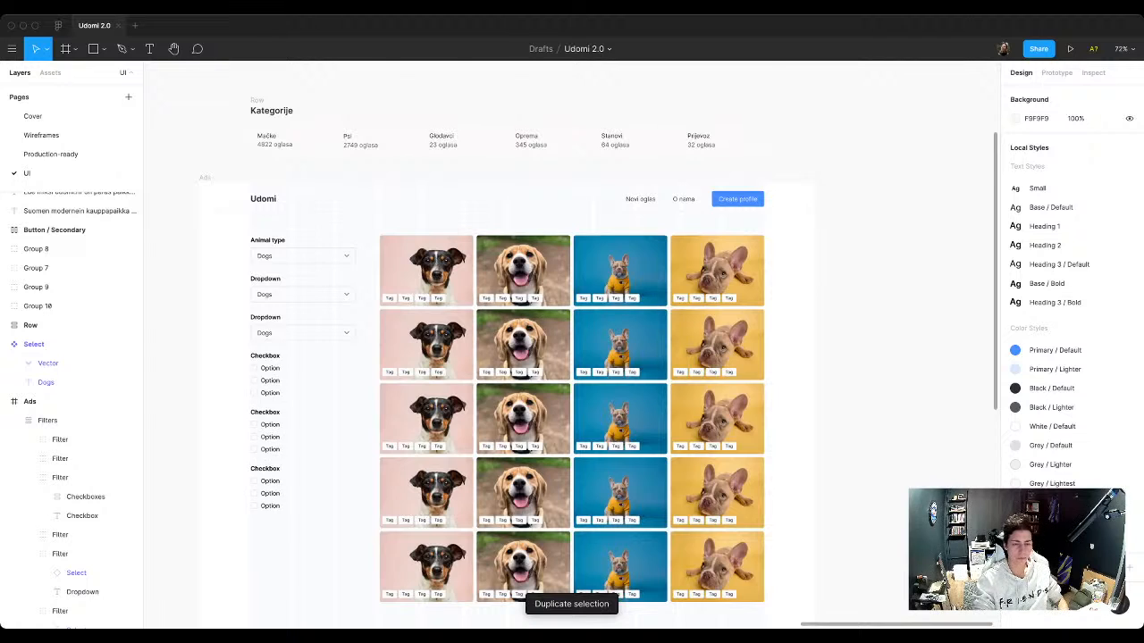
Step: Remove the layout grid from the Ads frame
key("super+0")
scroll(572, 345, "up", 2)
scroll(572, 345, "left", 2)
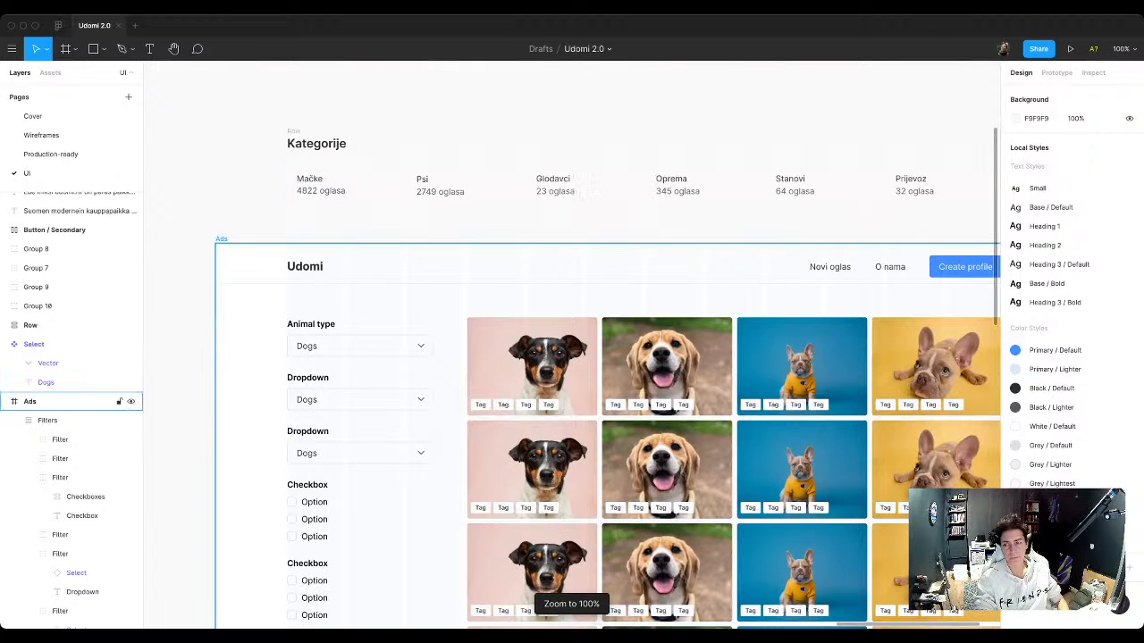
left_click(222, 239)
left_click(1129, 257)
scroll(841, 324, "down", 1)
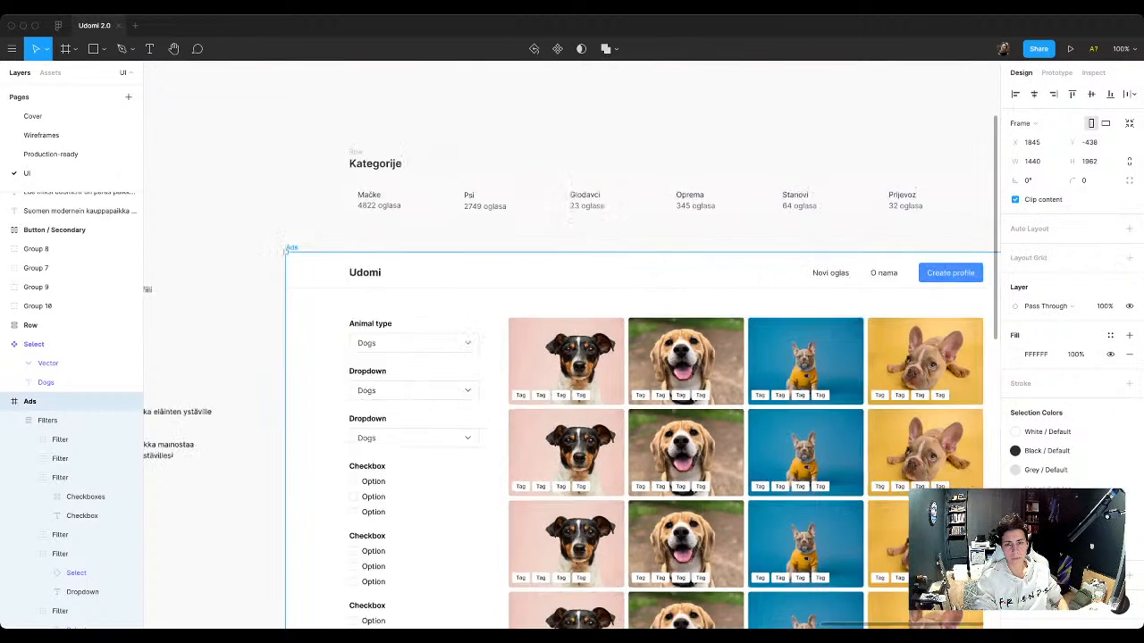
Step: Delete the leftover Kategorije row above the Ads frame, including its contents and the Row frame
scroll(831, 323, "down", 2)
left_click(526, 216)
left_click_drag(374, 149, 496, 240)
key("Delete")
left_click(53, 325)
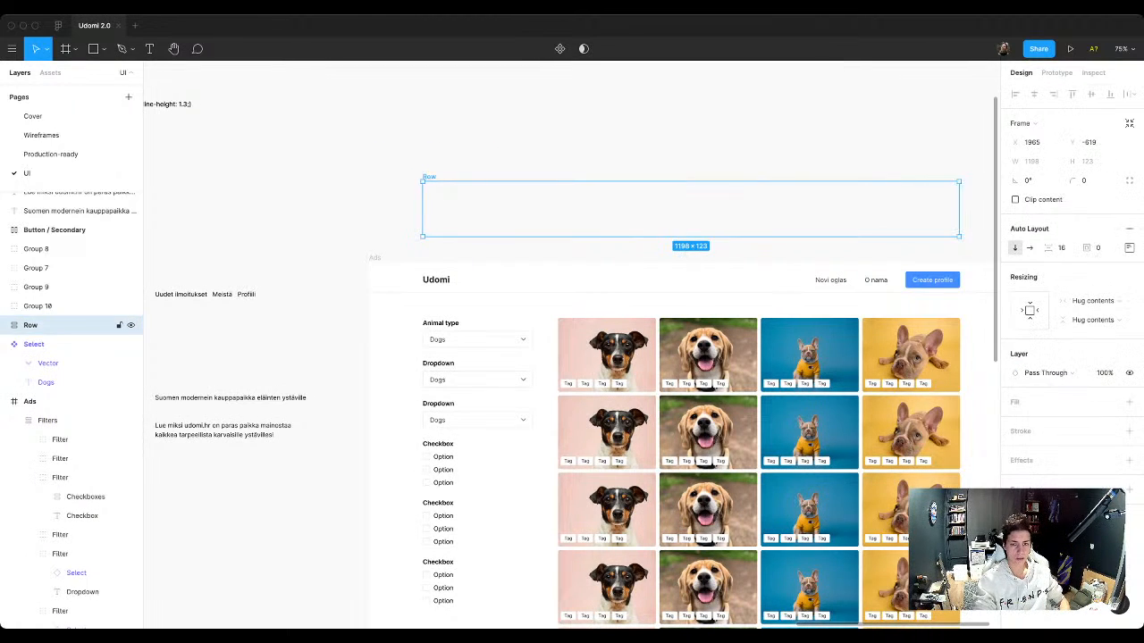
key("Delete")
scroll(572, 375, "down", 2)
scroll(572, 375, "right", 3)
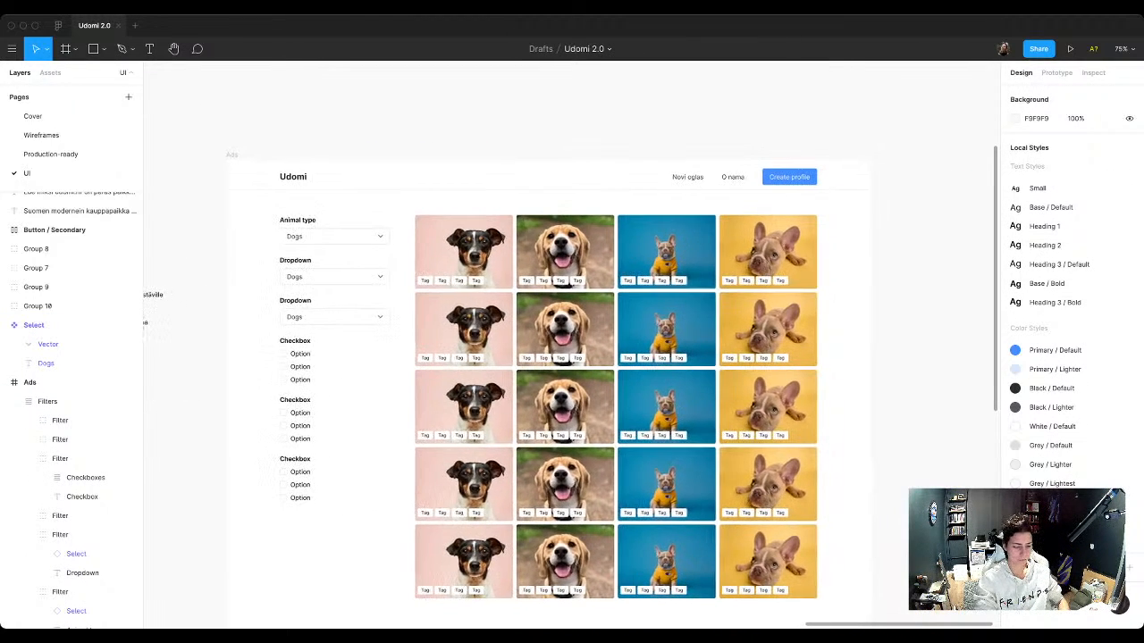
Step: Hide the editor interface at 100% zoom and change the second filter's heading to Location
key("shift+0")
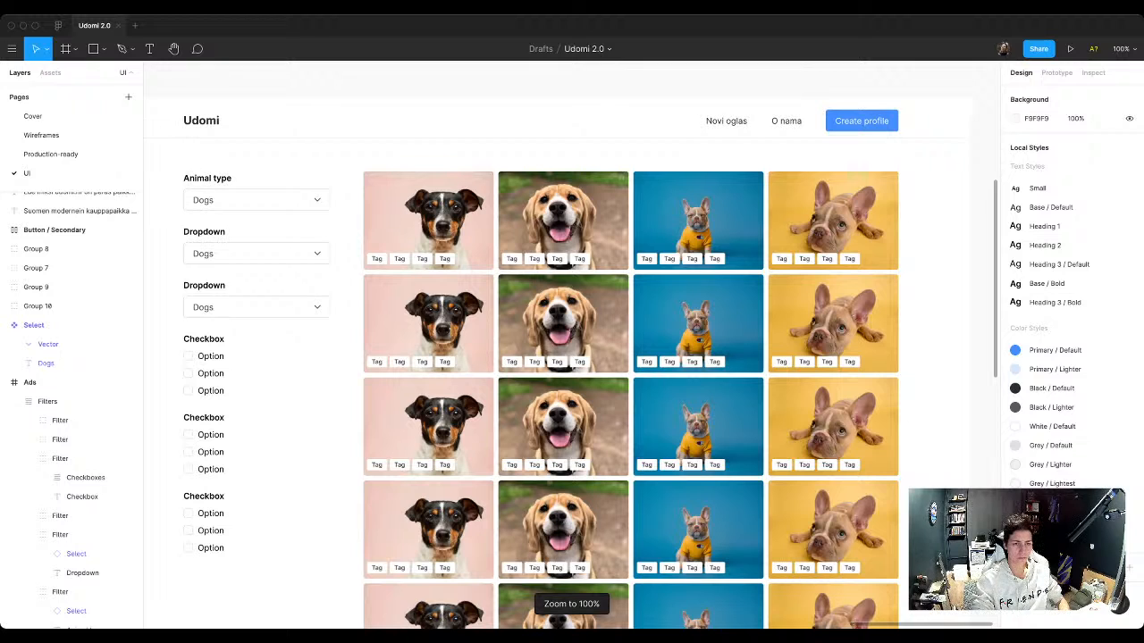
key("super+backslash")
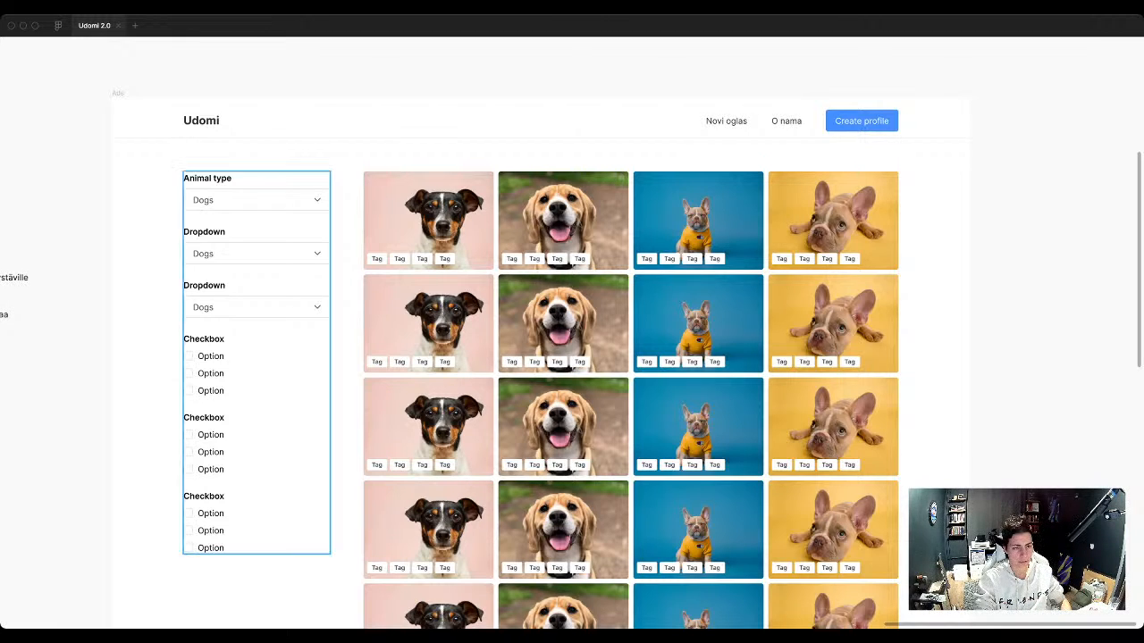
double_click(205, 232)
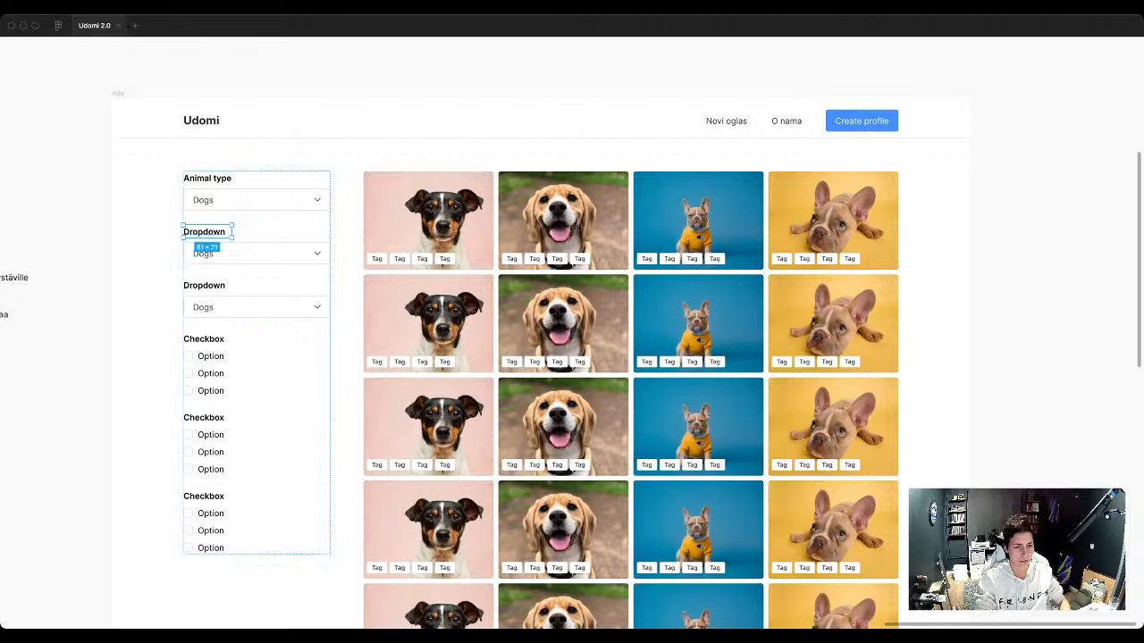
double_click(205, 232)
key("Escape")
key("Return")
type("Location")
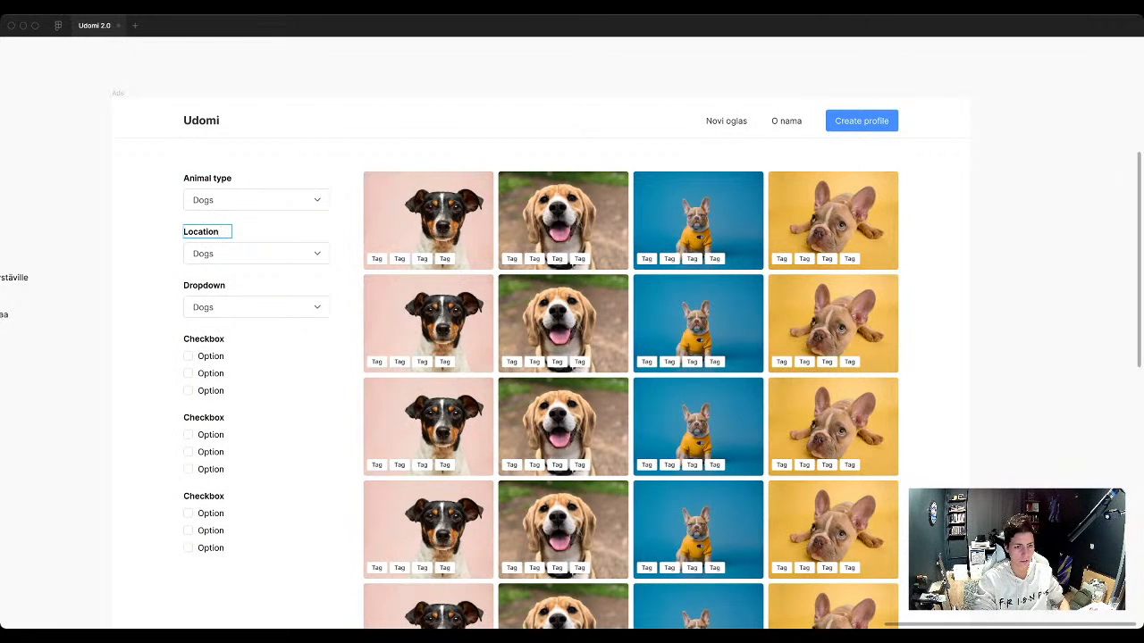
key("Escape")
Step: Change the third filter's heading to Size
key("Tab")
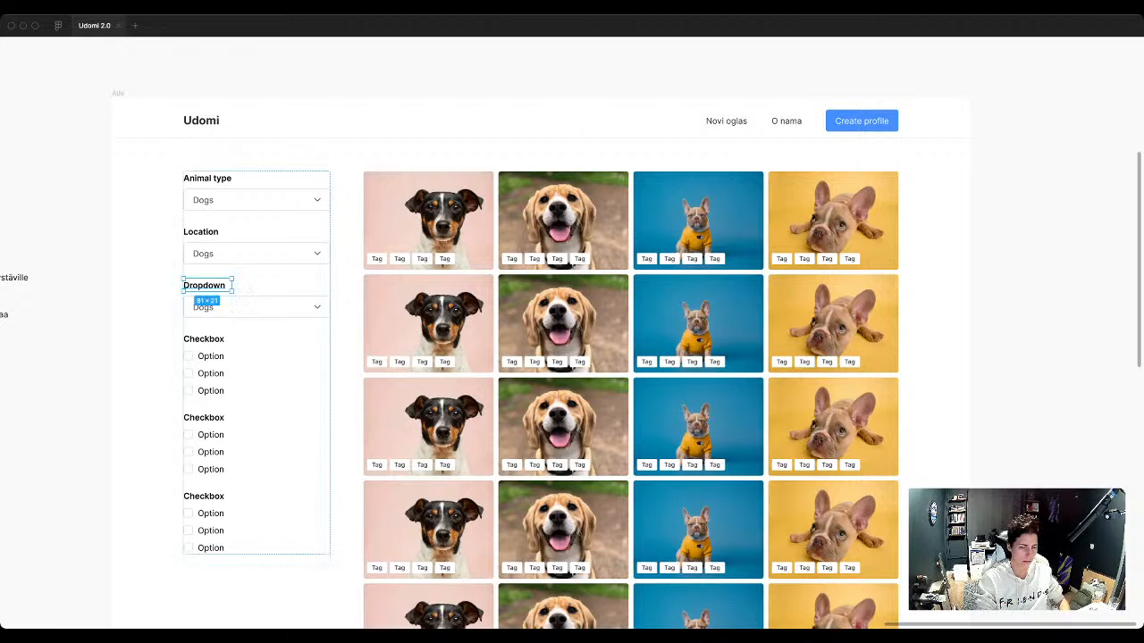
key("Return")
type("Size")
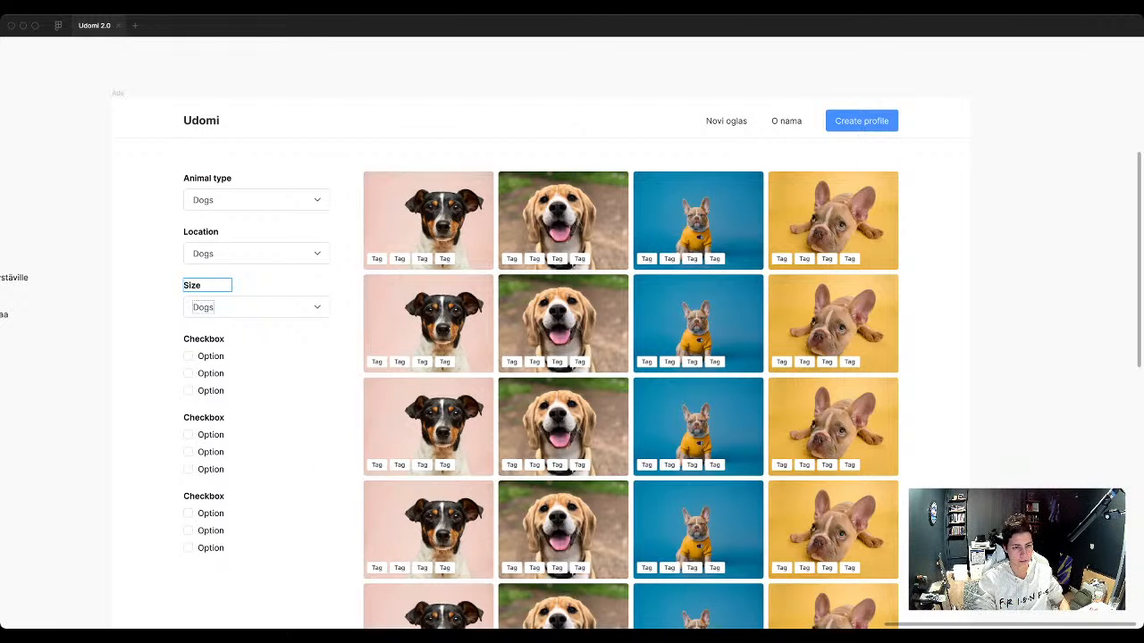
key("Escape")
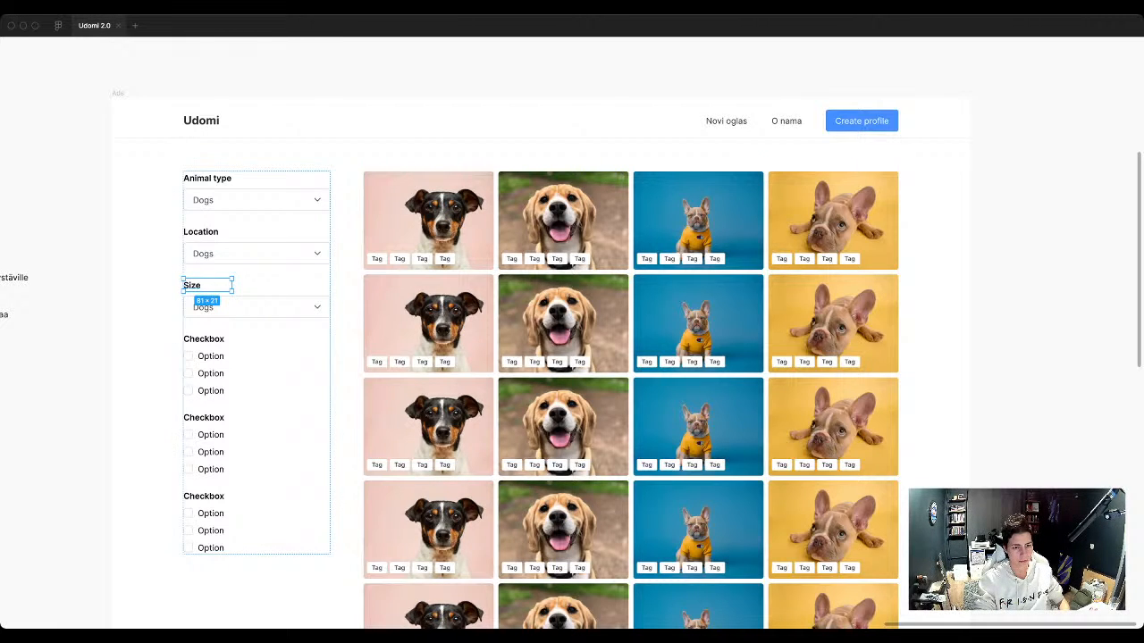
Step: Change the heading of the first checkbox group in the filter column to Size
key("Escape")
double_click(203, 338)
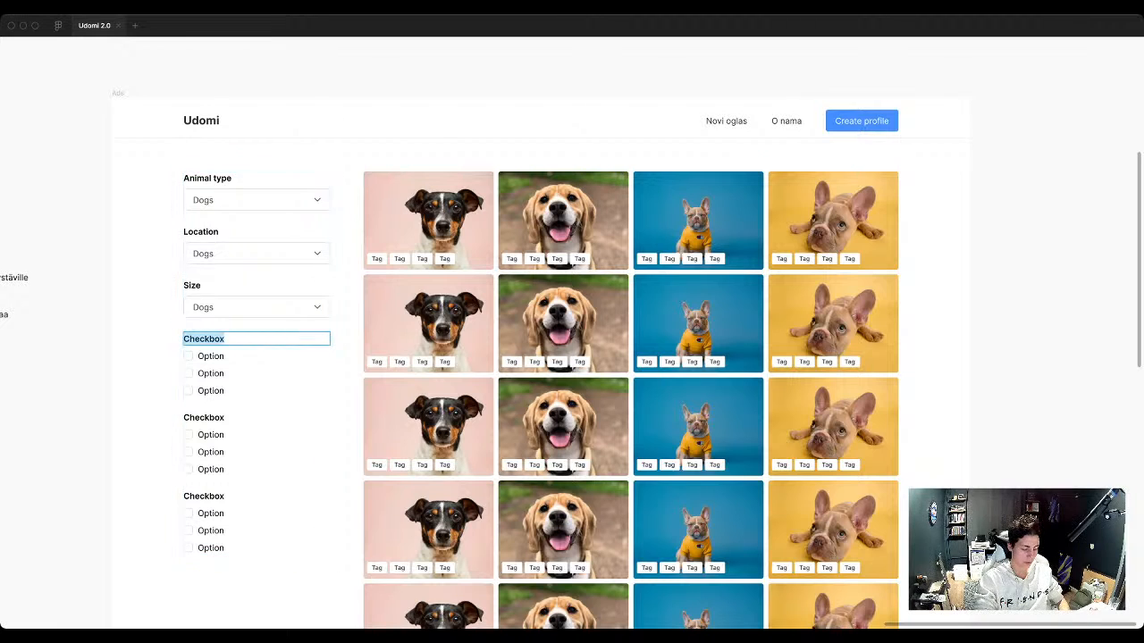
type("Size")
key("Escape")
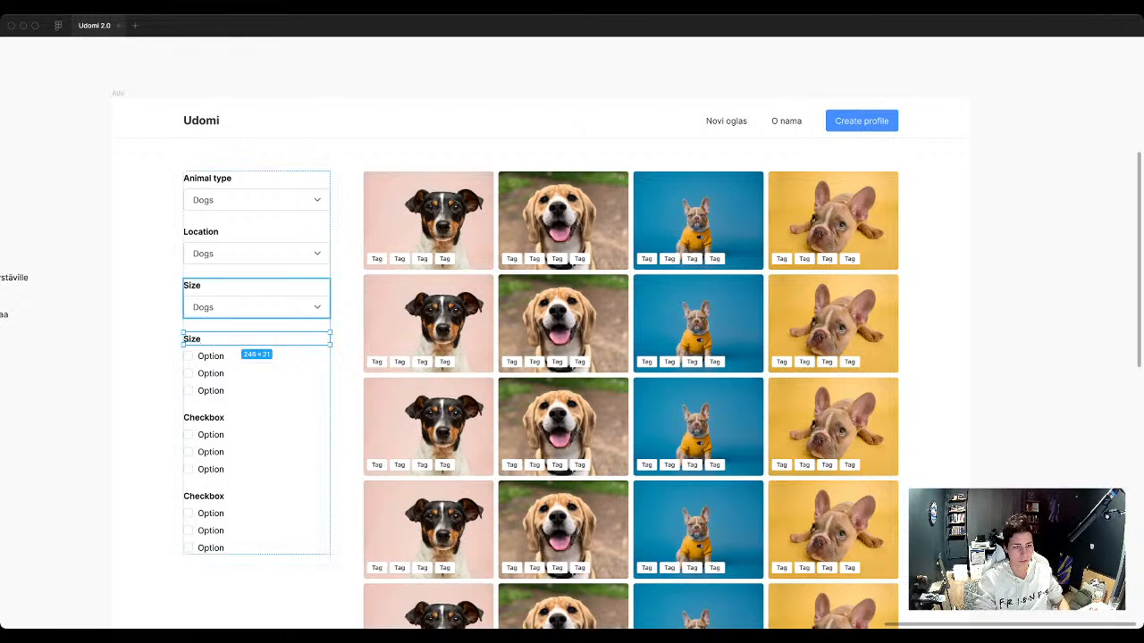
Step: Change the third dropdown filter's heading from Size to Dropdown and deselect it
double_click(192, 285)
type("D")
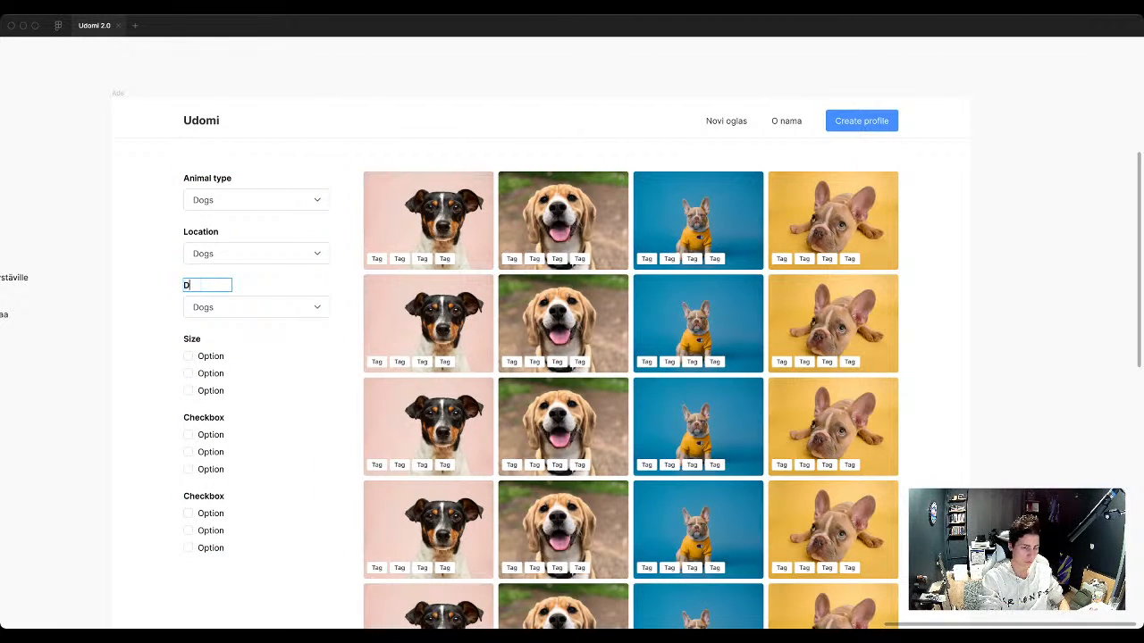
type("ropdowm")
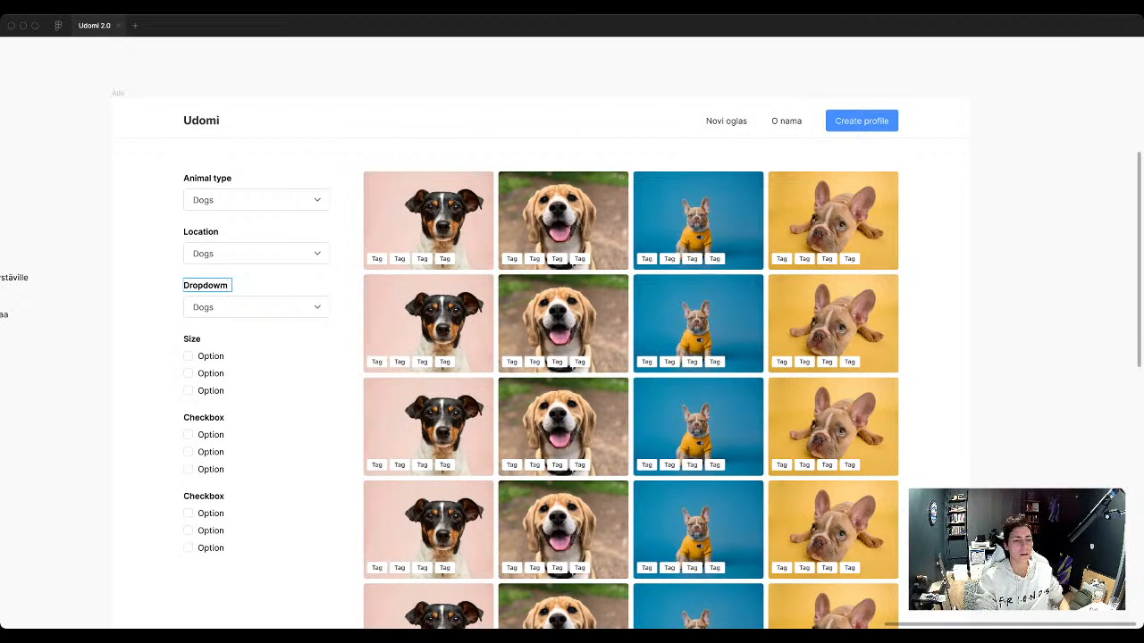
key("BackSpace")
type("n")
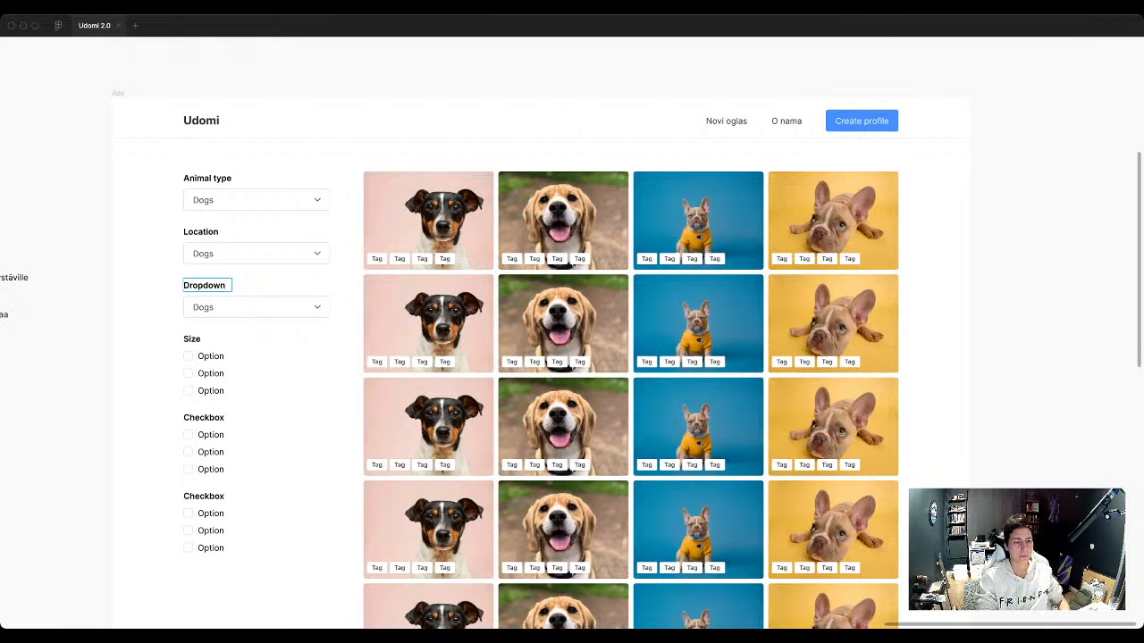
key("Escape")
key("Escape")
scroll(408, 403, "down", 2)
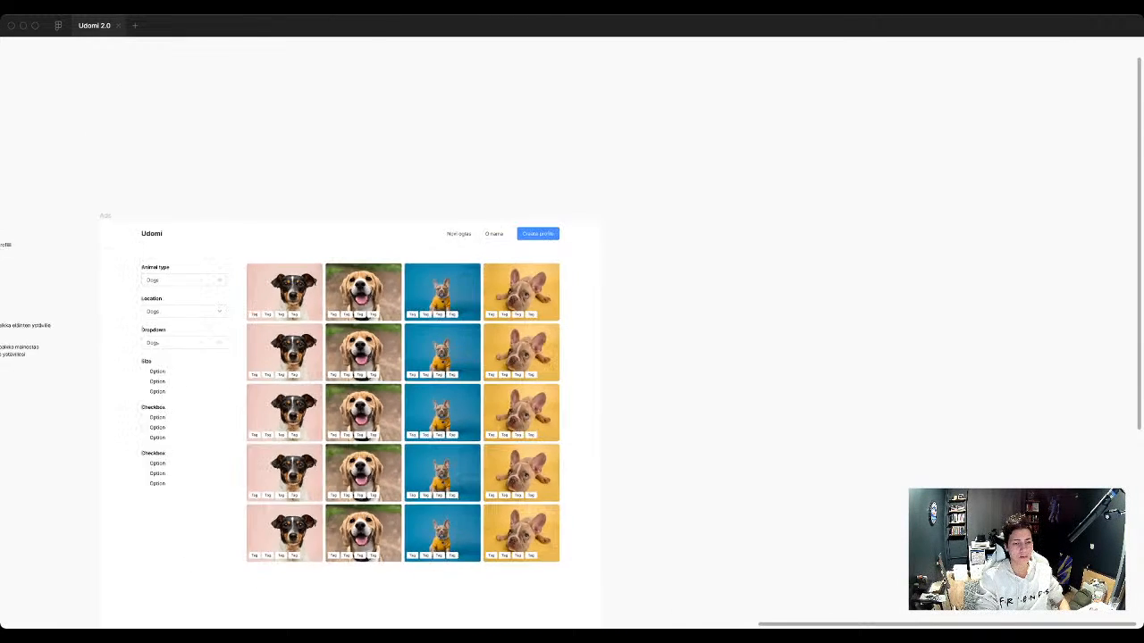
scroll(407, 402, "down", 3)
scroll(408, 403, "left", 2)
scroll(408, 402, "down", 2)
scroll(408, 358, "down", 2)
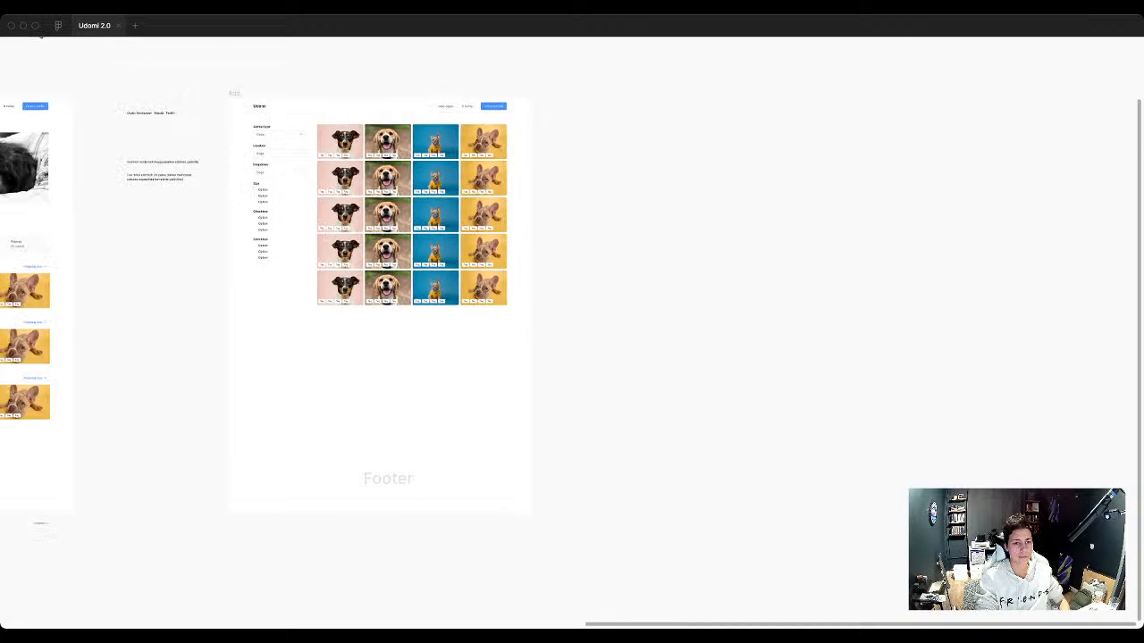
scroll(408, 358, "up", 2)
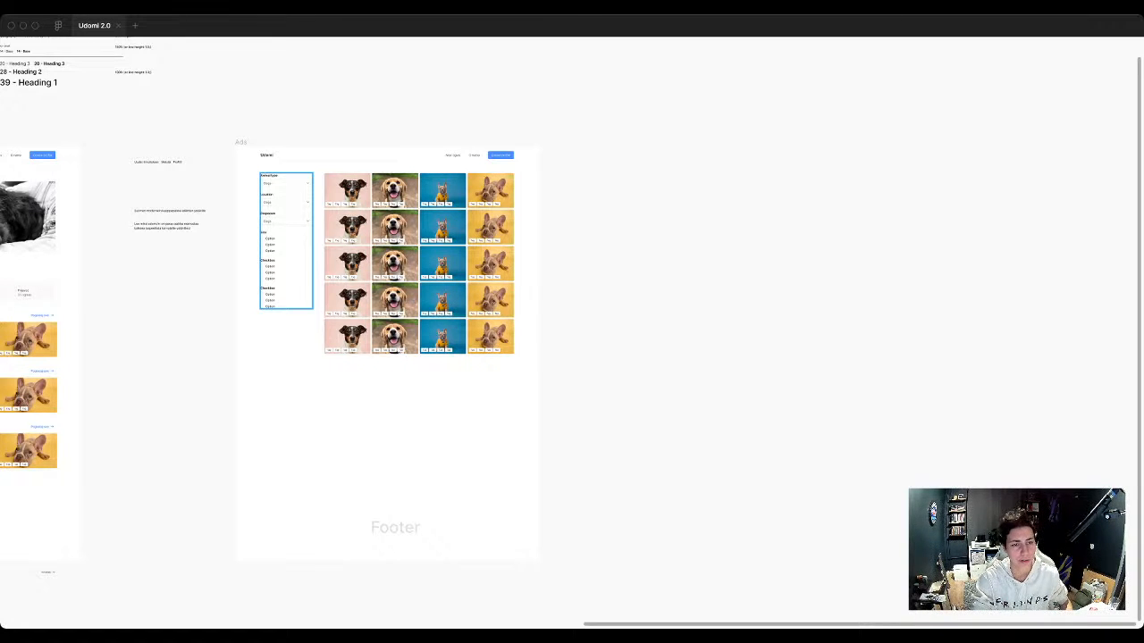
scroll(254, 237, "up", 3)
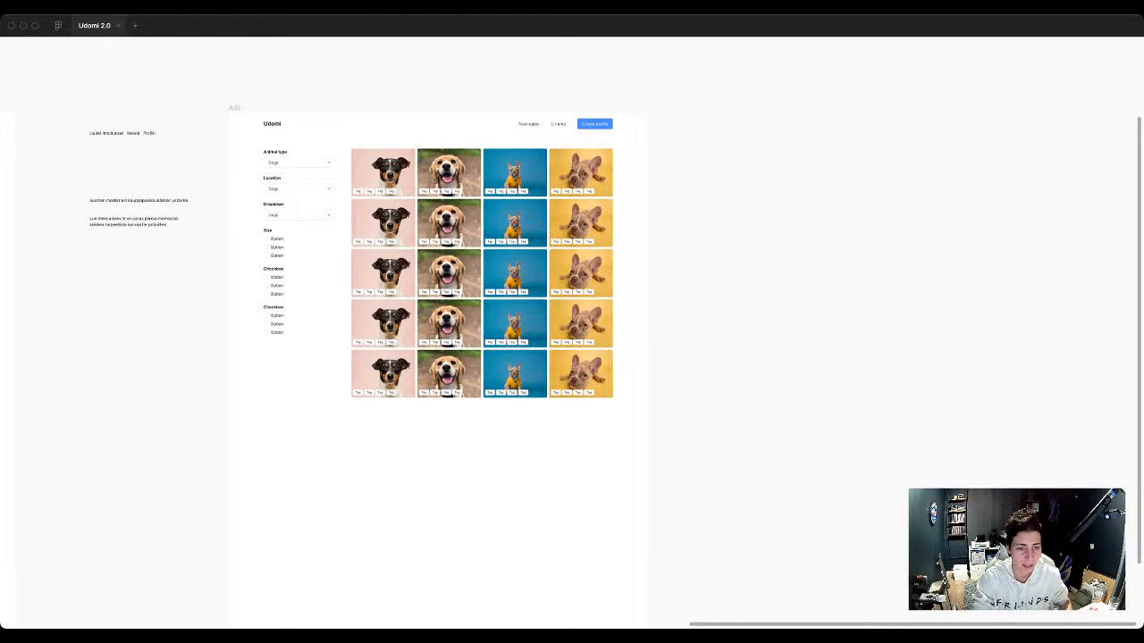